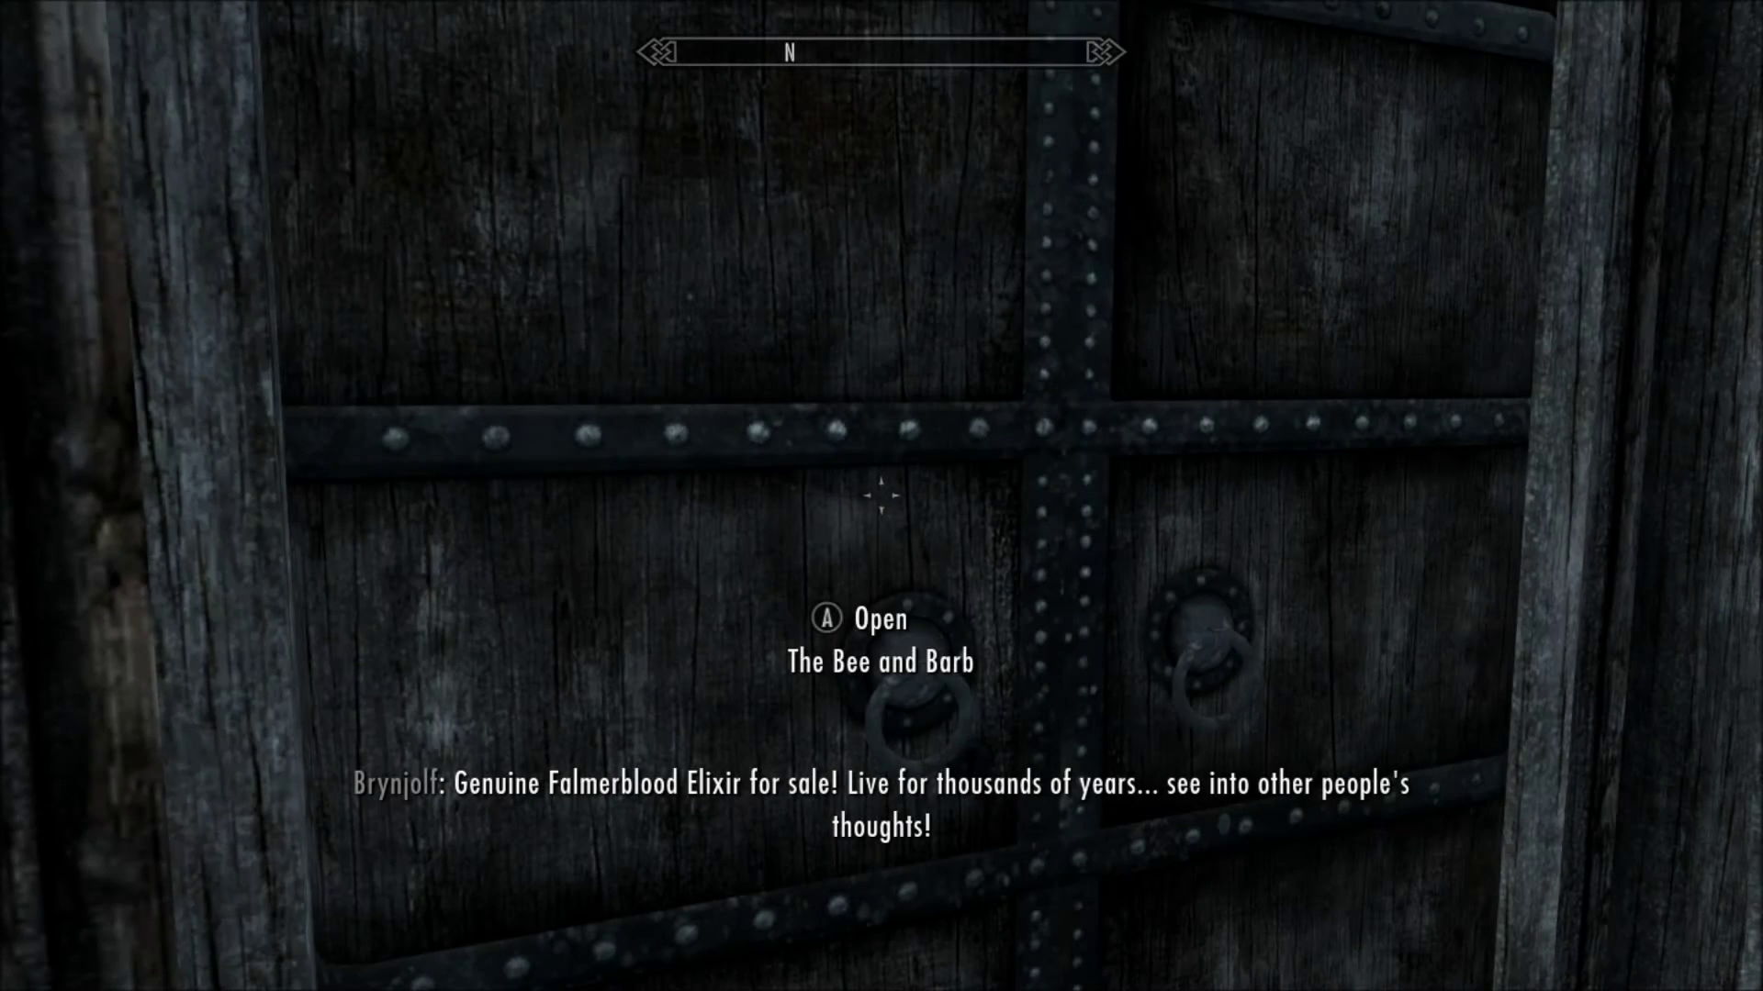
- Enter The Bee and Barb through its front door
{"action": "key", "text": "e"}
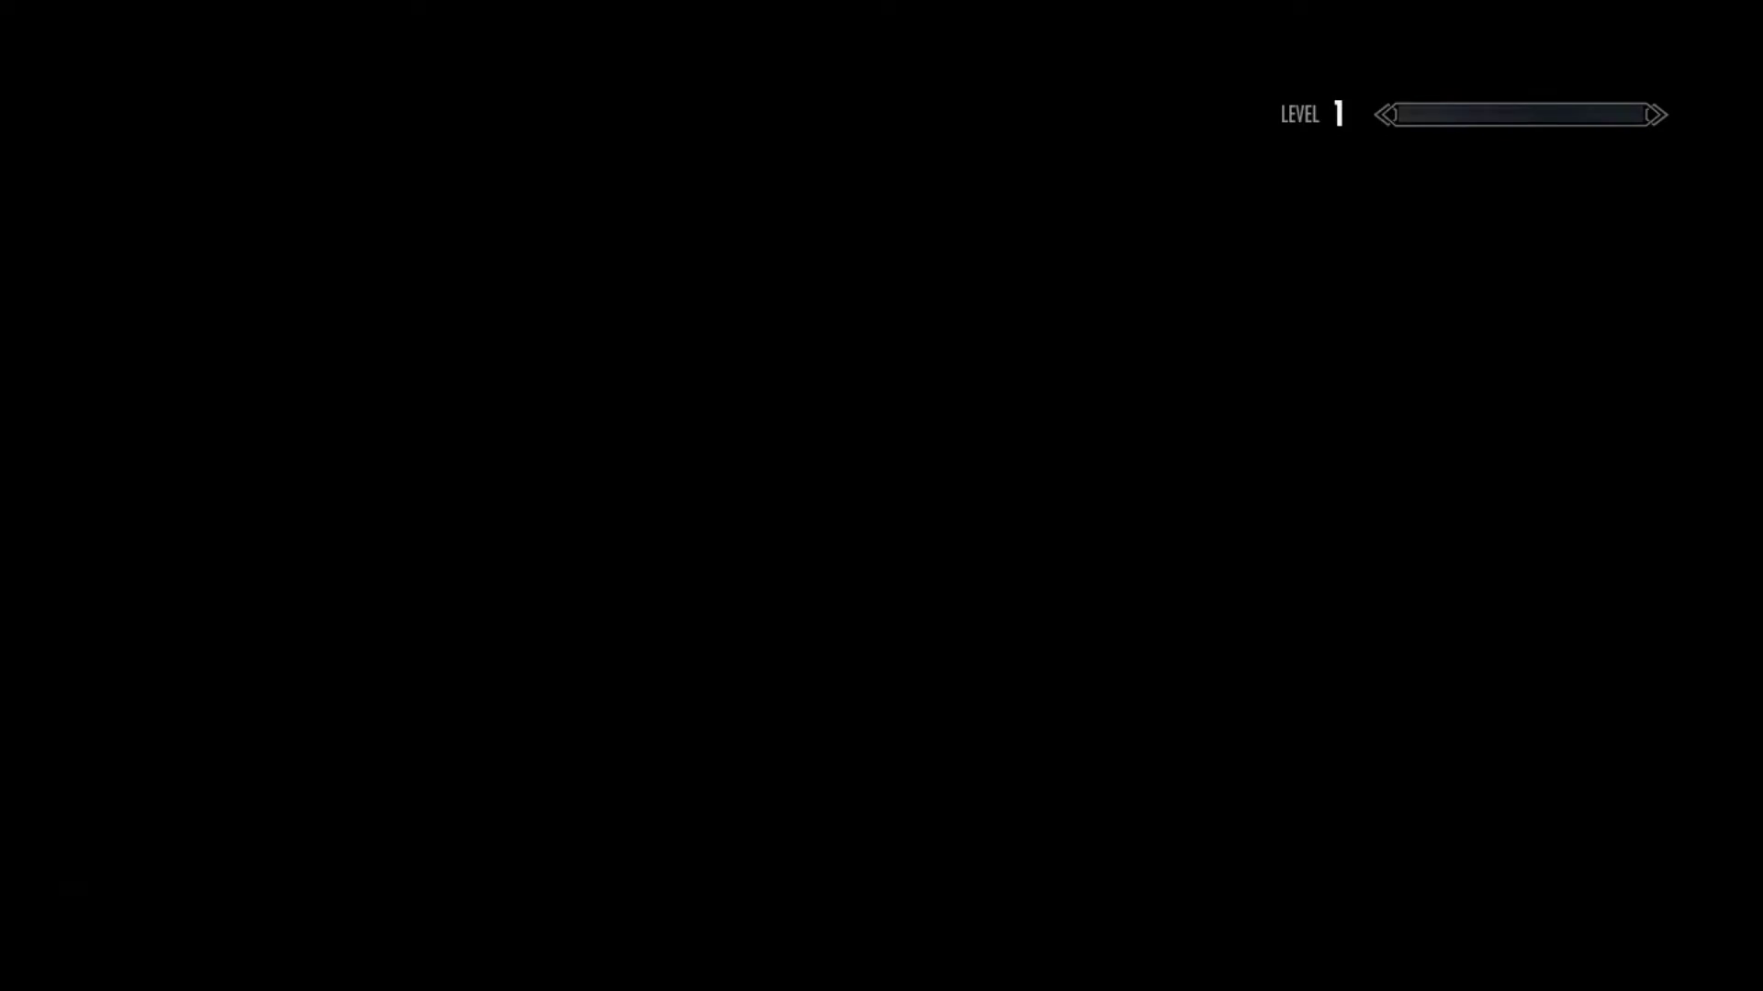
{"action": "key", "text": "w"}
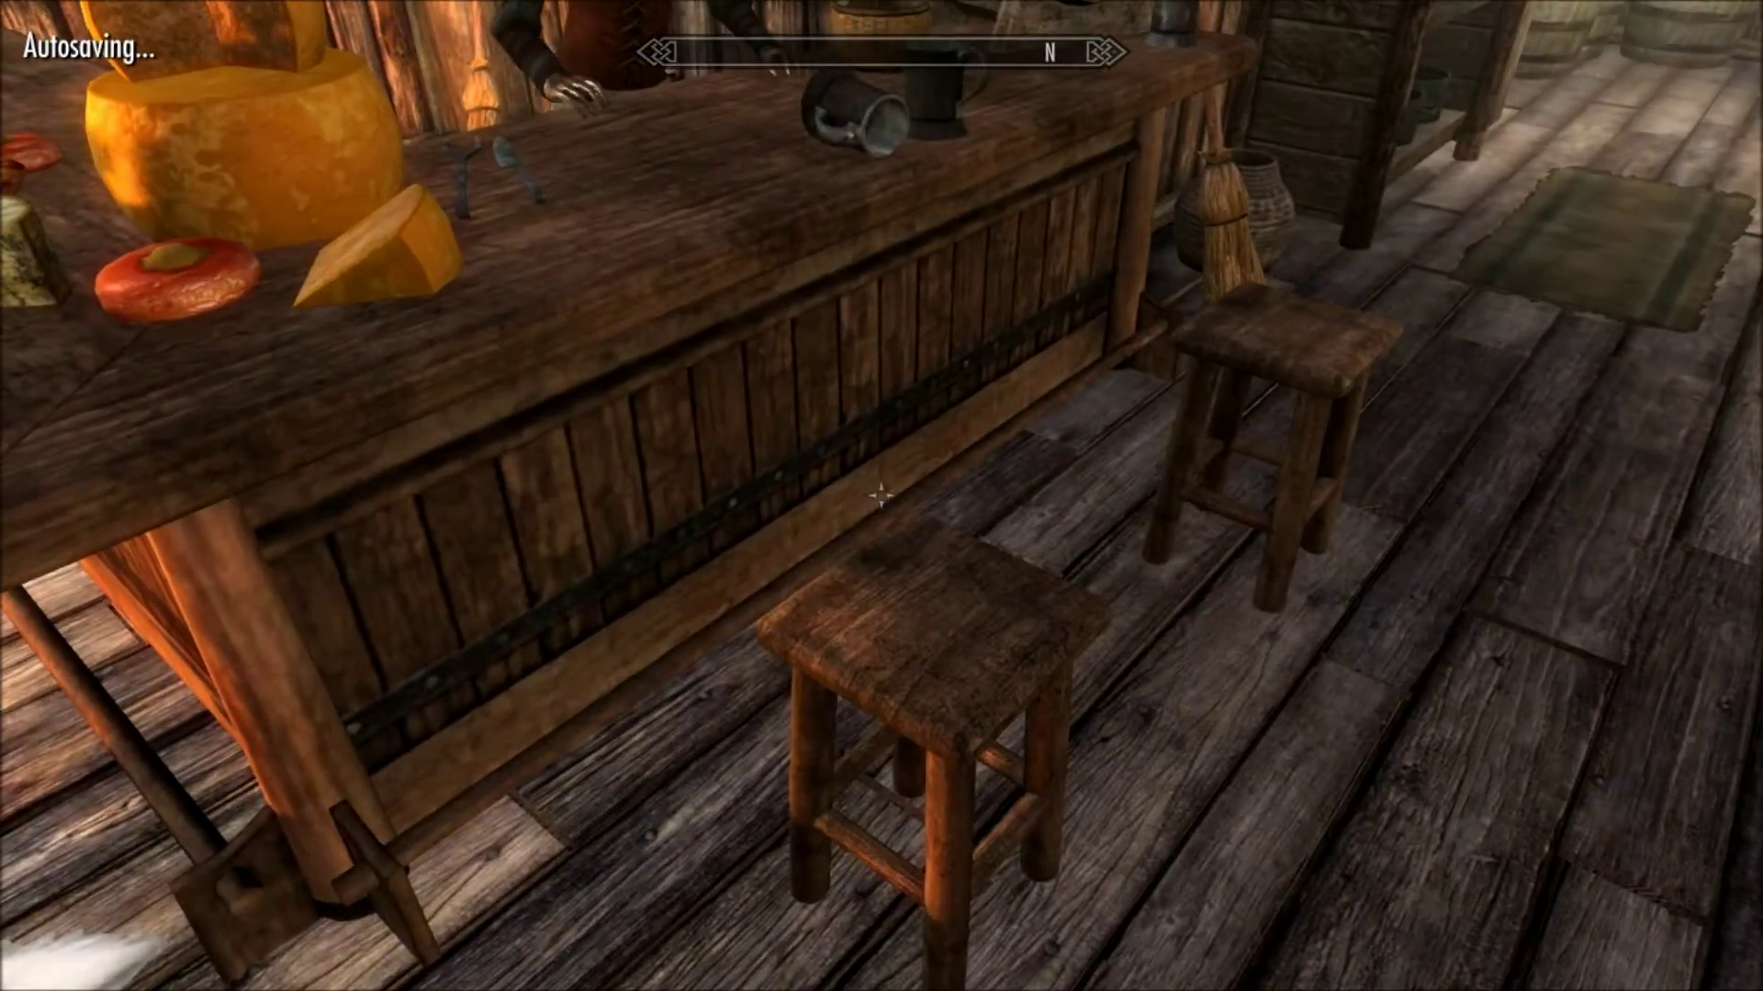
{"action": "key", "text": "f"}
{"action": "key", "text": "e"}
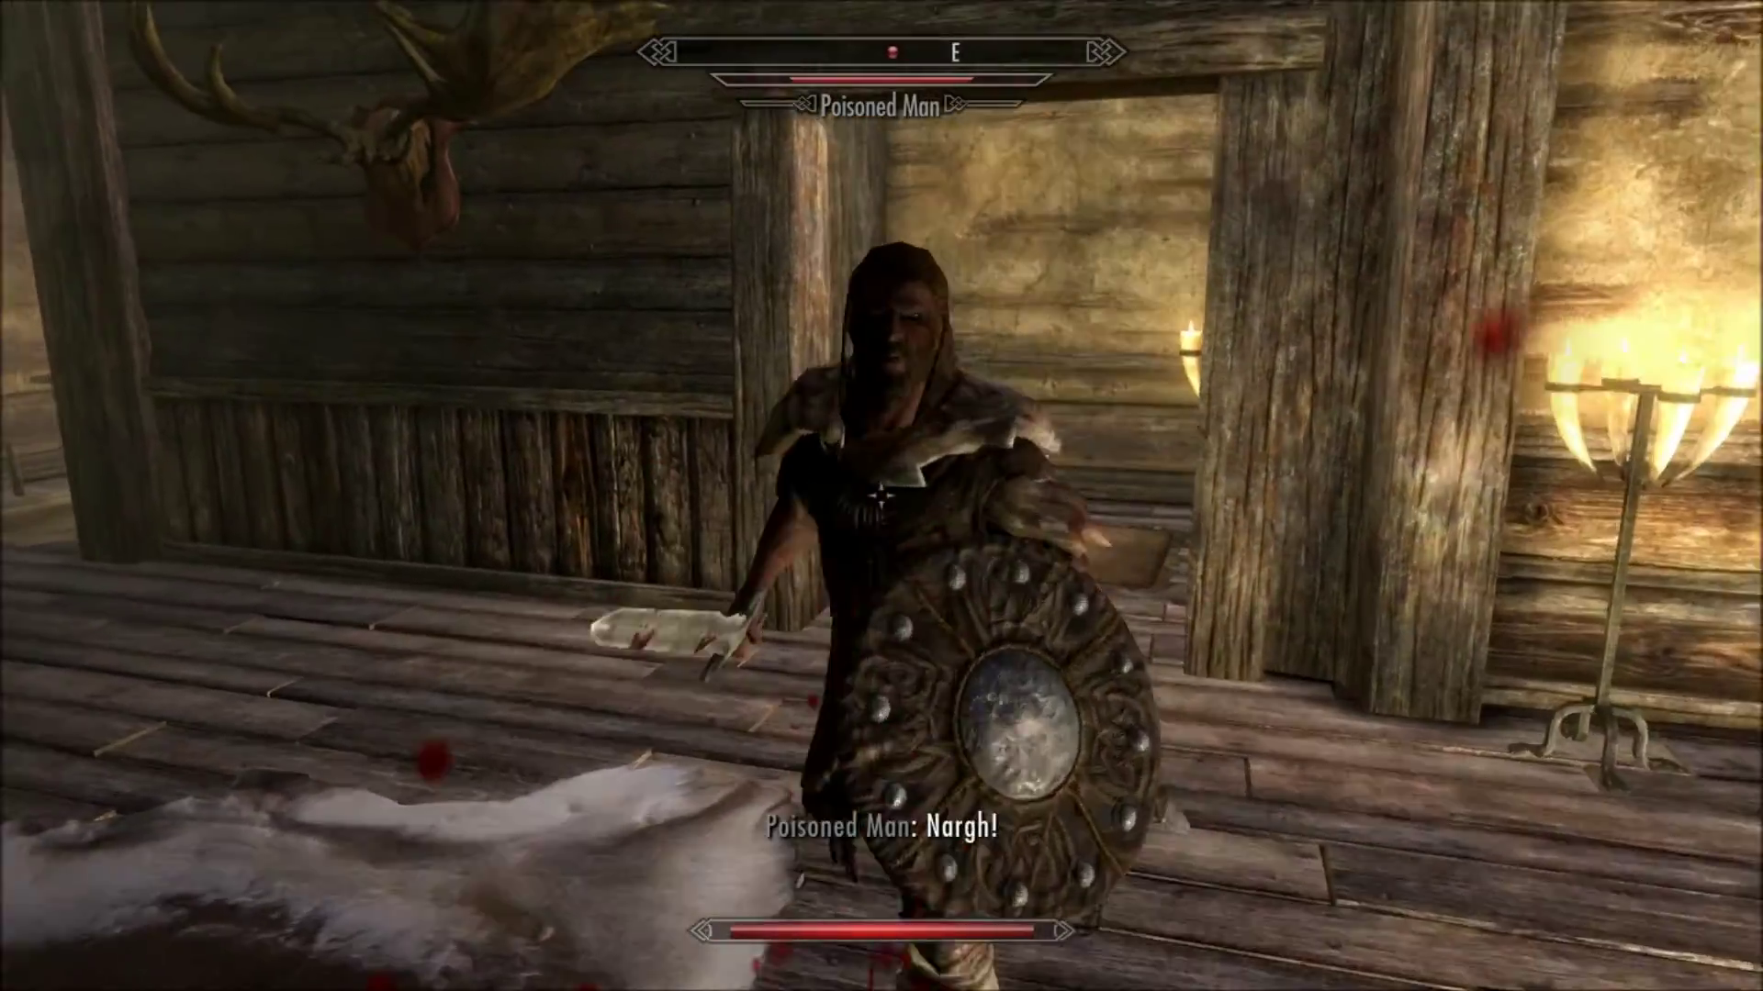
- Fight the Poisoned Man inside the inn with repeated attacks
{"action": "left_click", "coordinate": [881, 496]}
{"action": "left_click", "coordinate": [881, 496]}
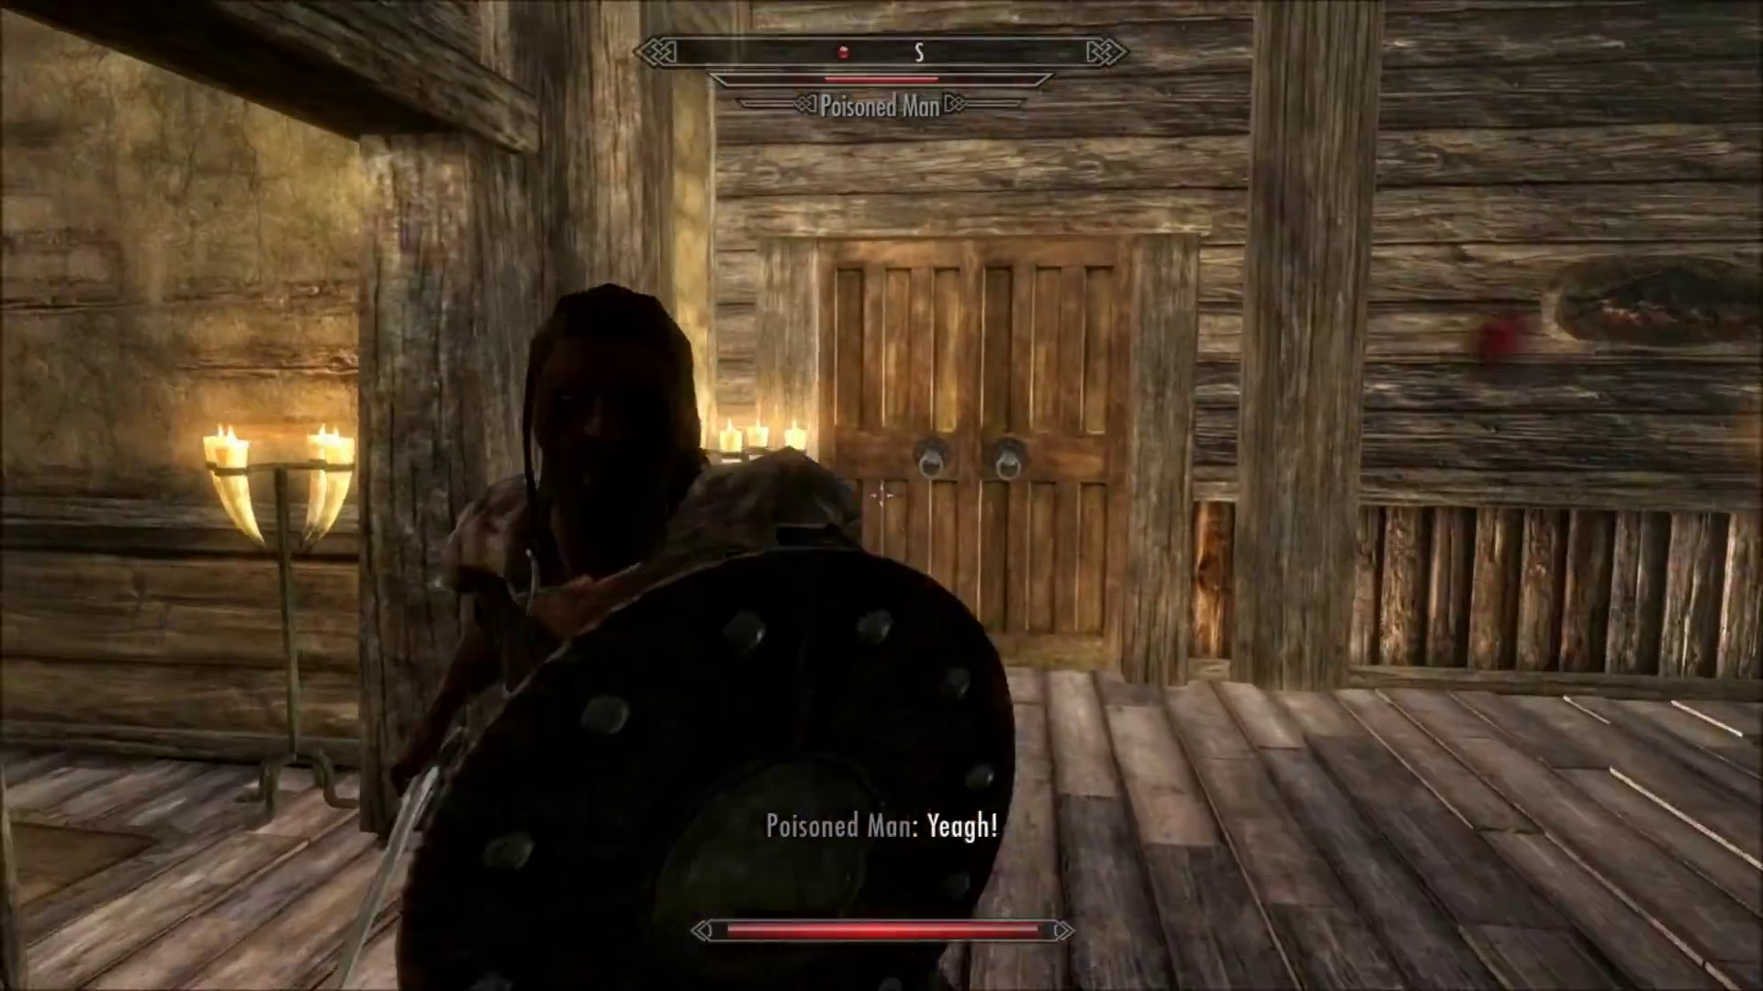
{"action": "left_click", "coordinate": [881, 496]}
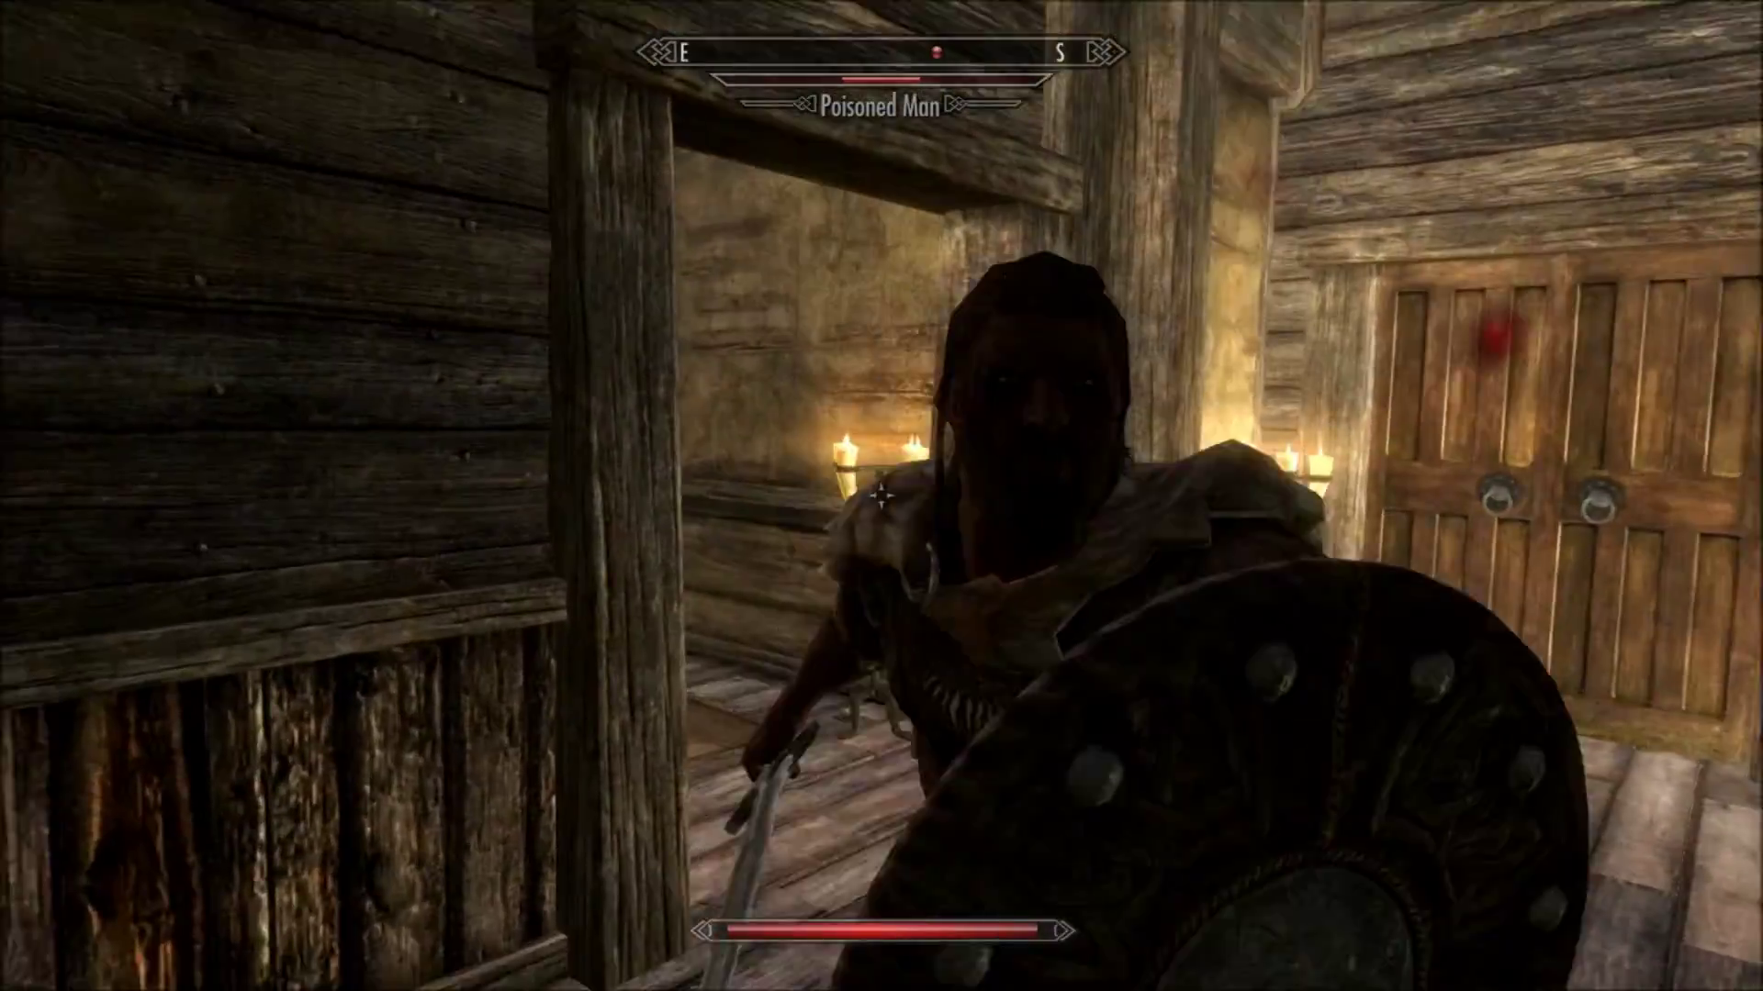
{"action": "left_click", "coordinate": [881, 496]}
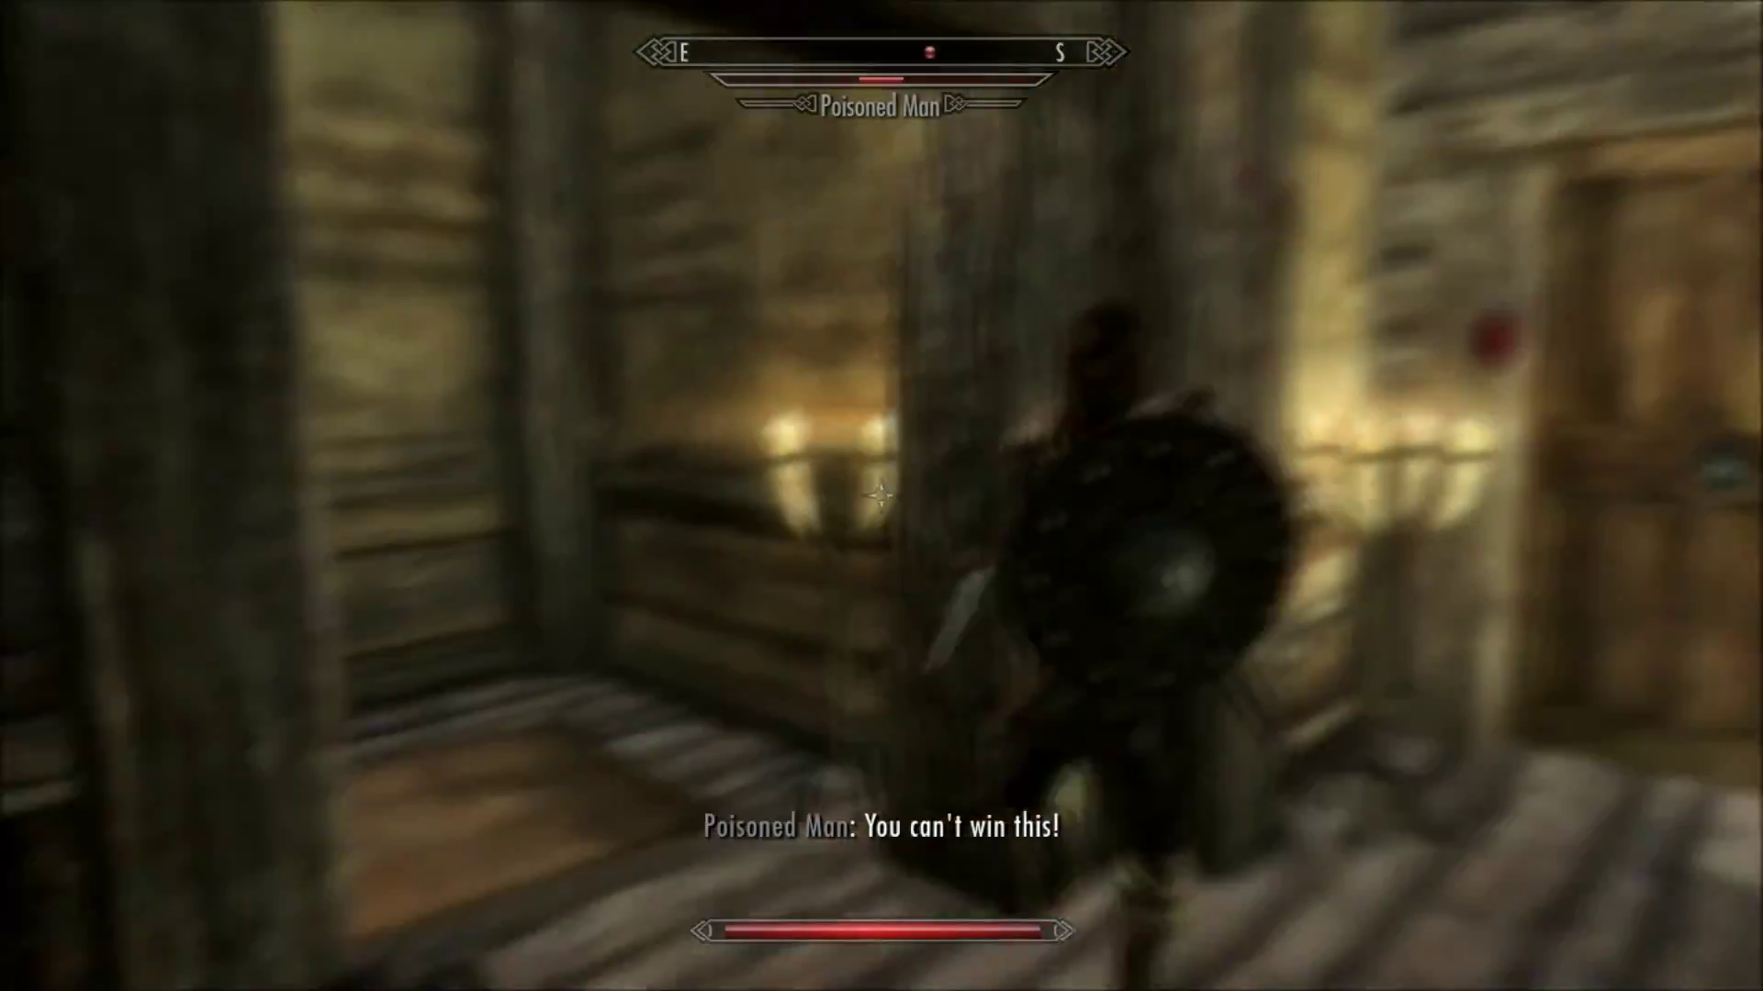
{"action": "left_click", "coordinate": [881, 496]}
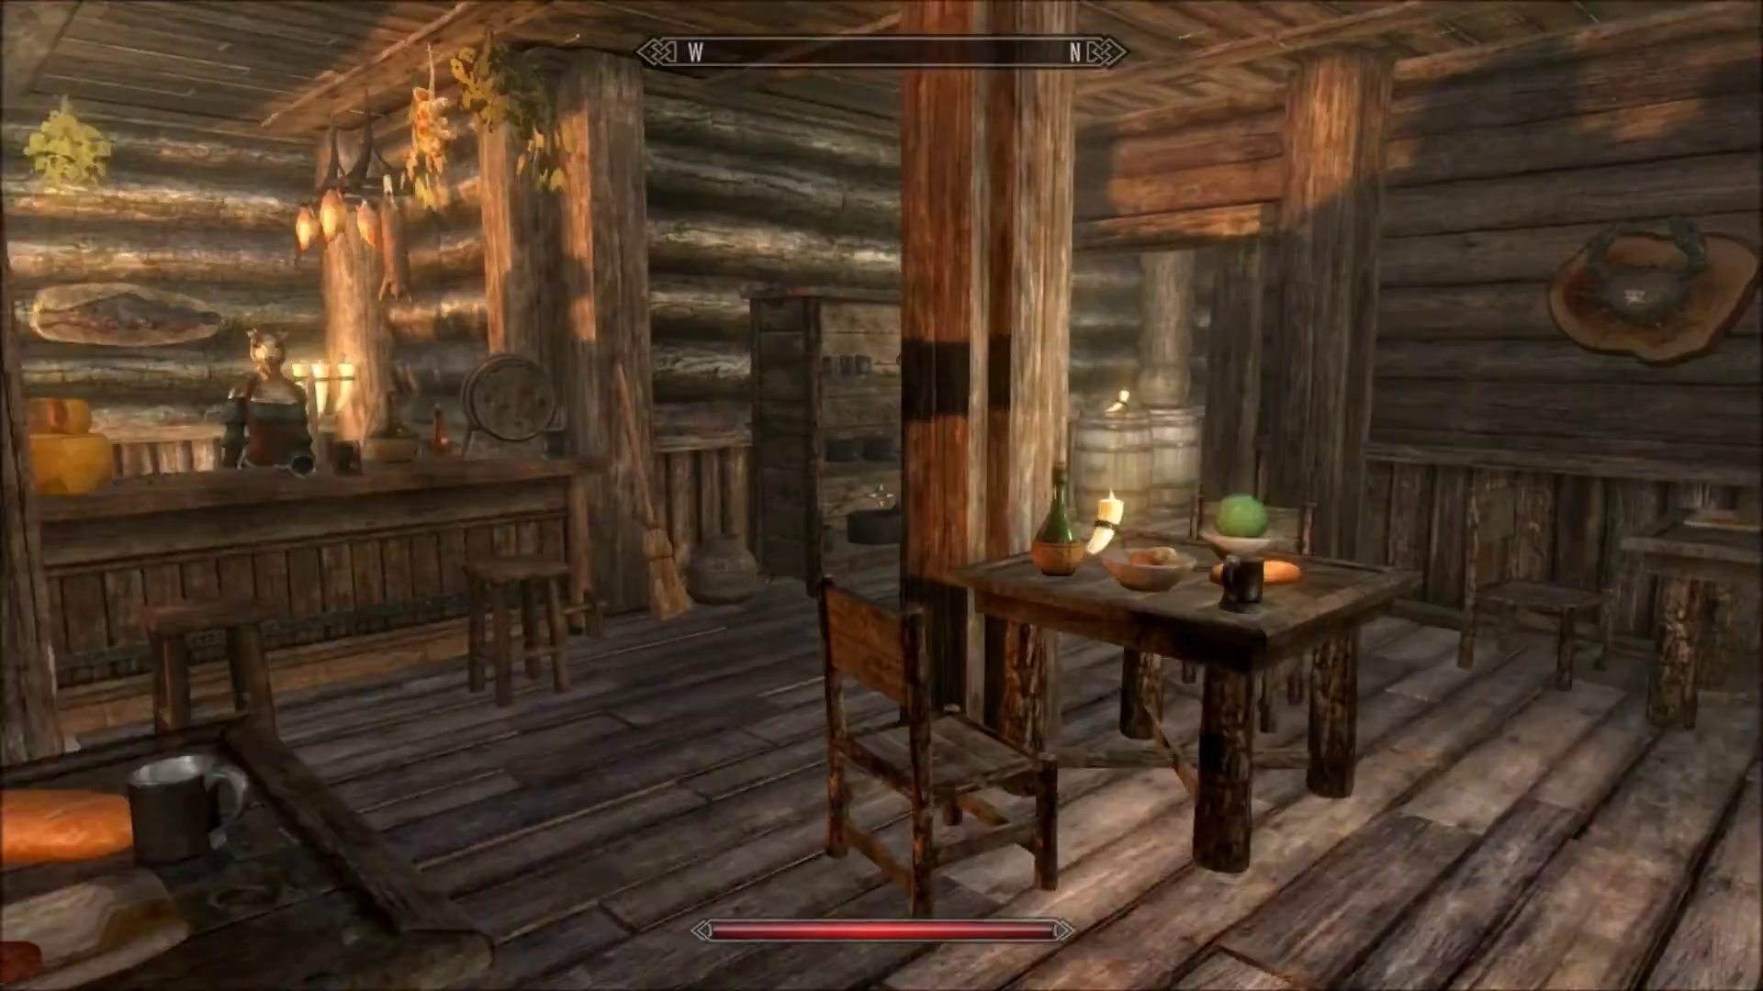
- Retrieve Balon Grey's Antidote inside the inn
{"action": "key", "text": "w"}
{"action": "key", "text": "e"}
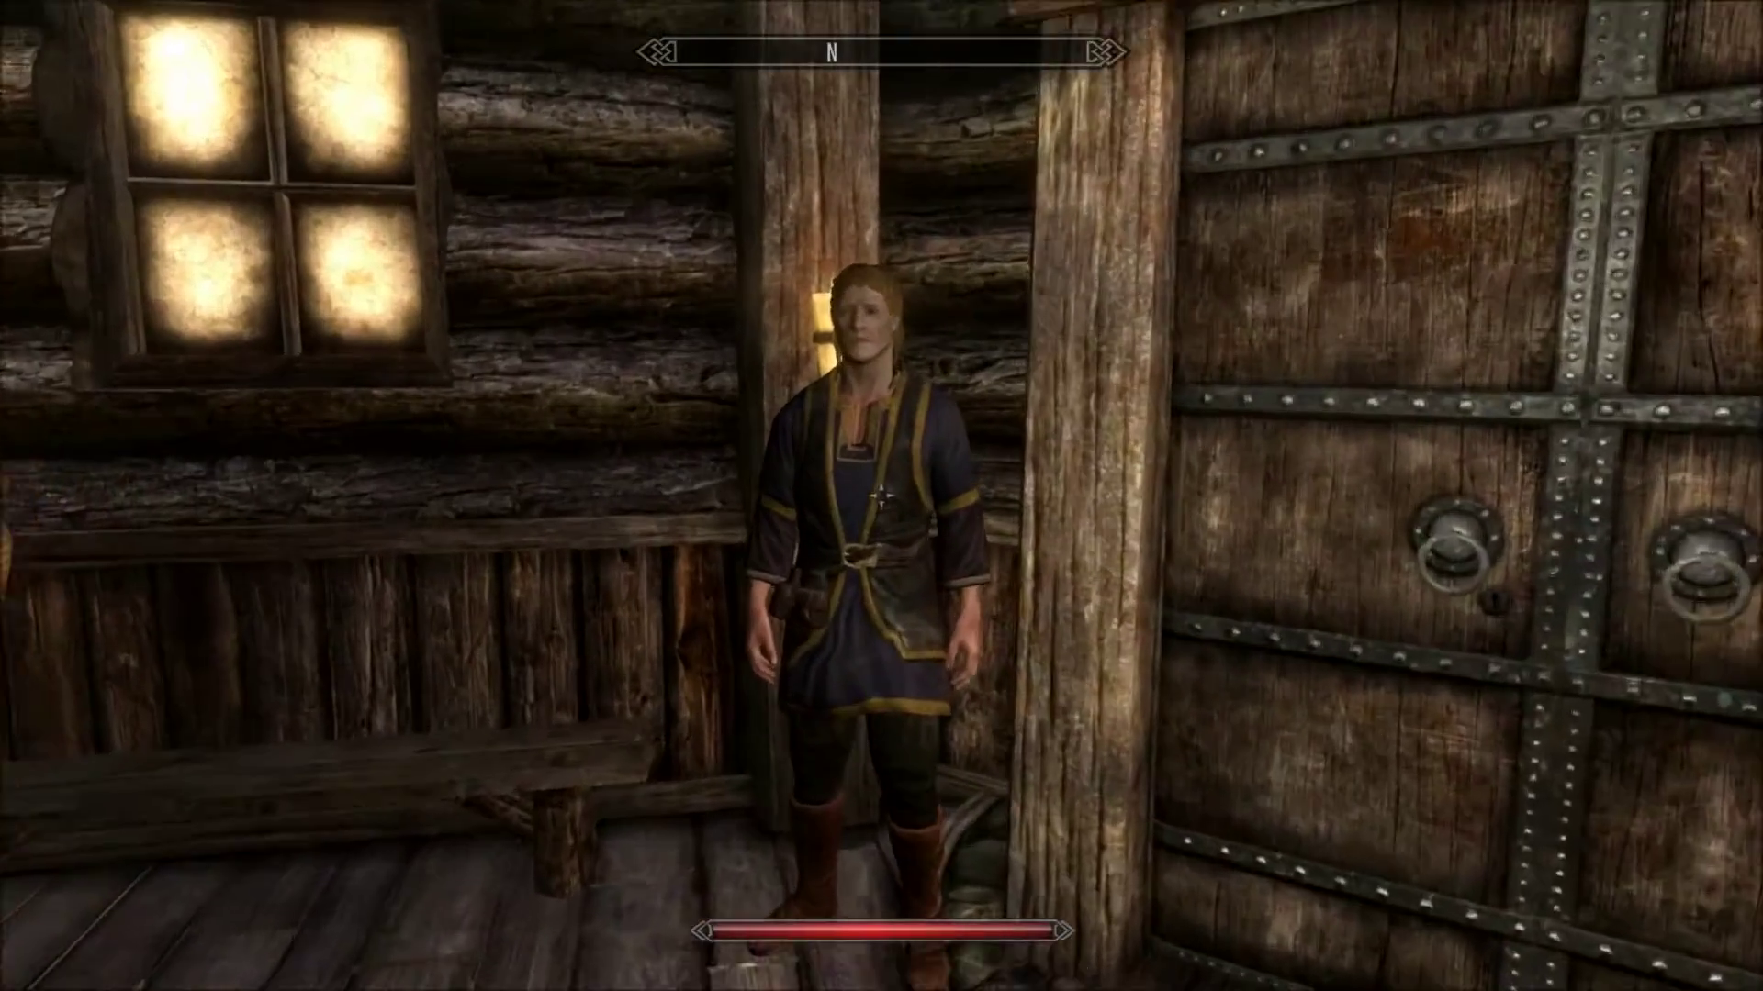
{"action": "key", "text": "e"}
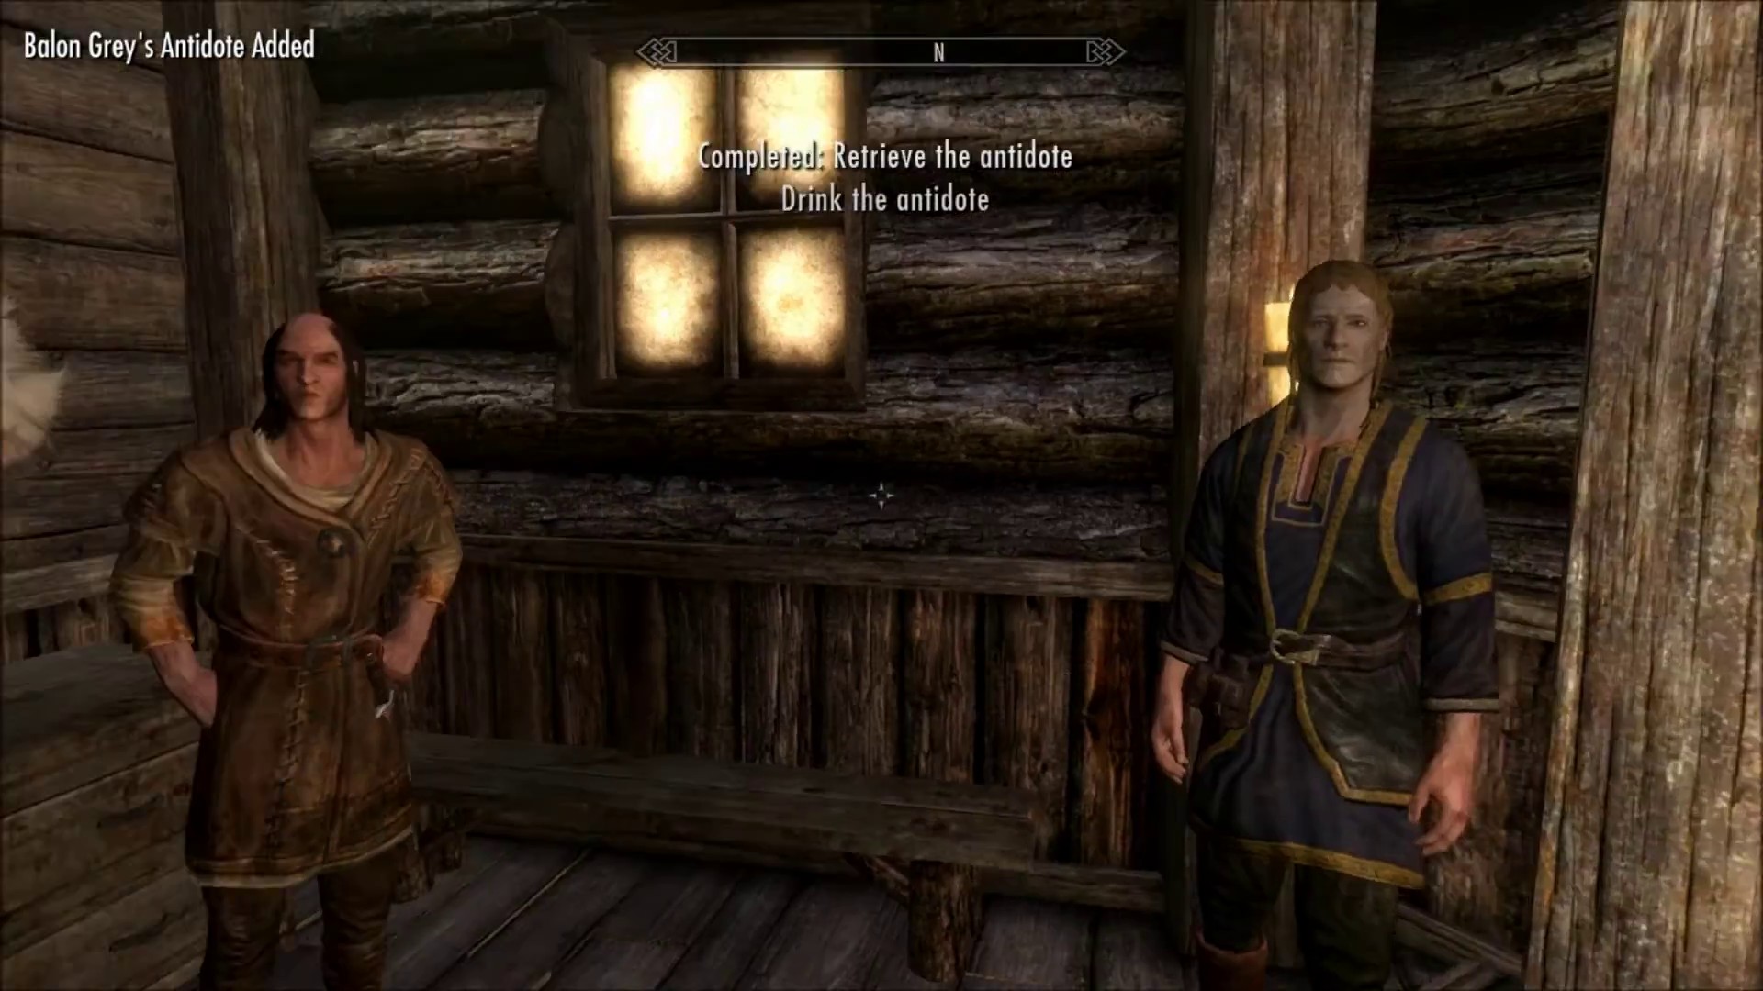
- Drink Balon Grey's Antidote from the food items in the inventory and return to the game
{"action": "key", "text": "Tab"}
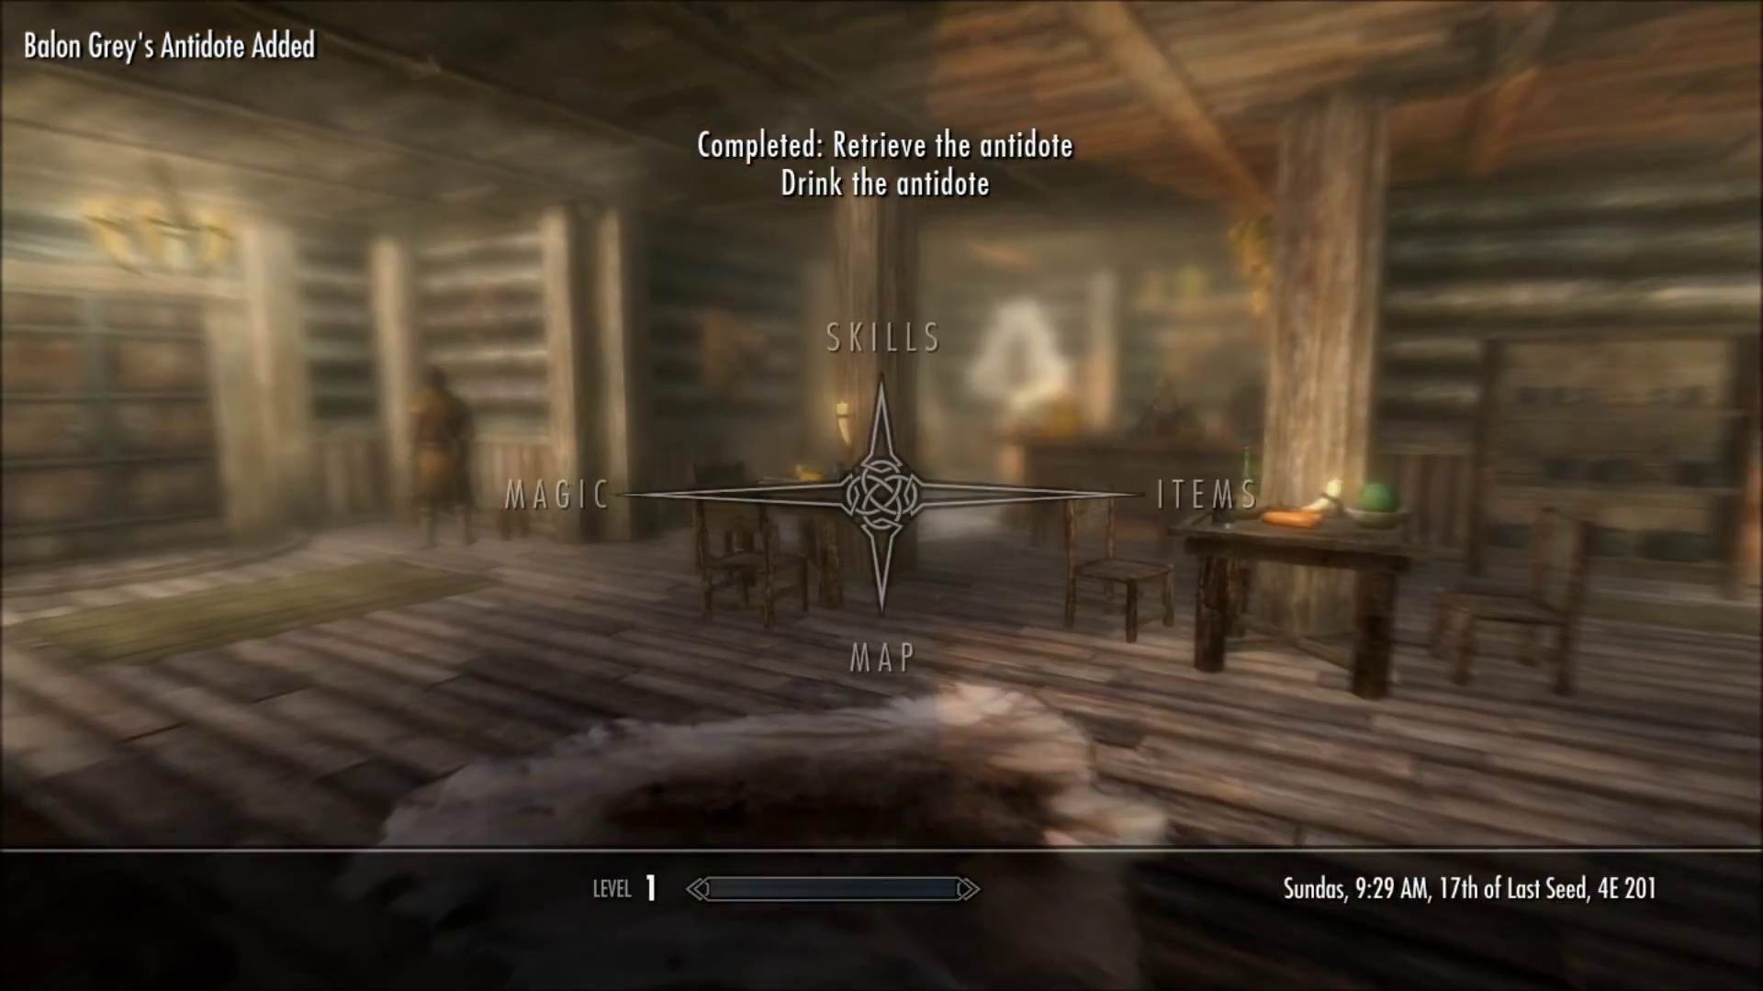
{"action": "key", "text": "d"}
{"action": "key", "text": "Down"}
{"action": "key", "text": "Down"}
{"action": "key", "text": "Down"}
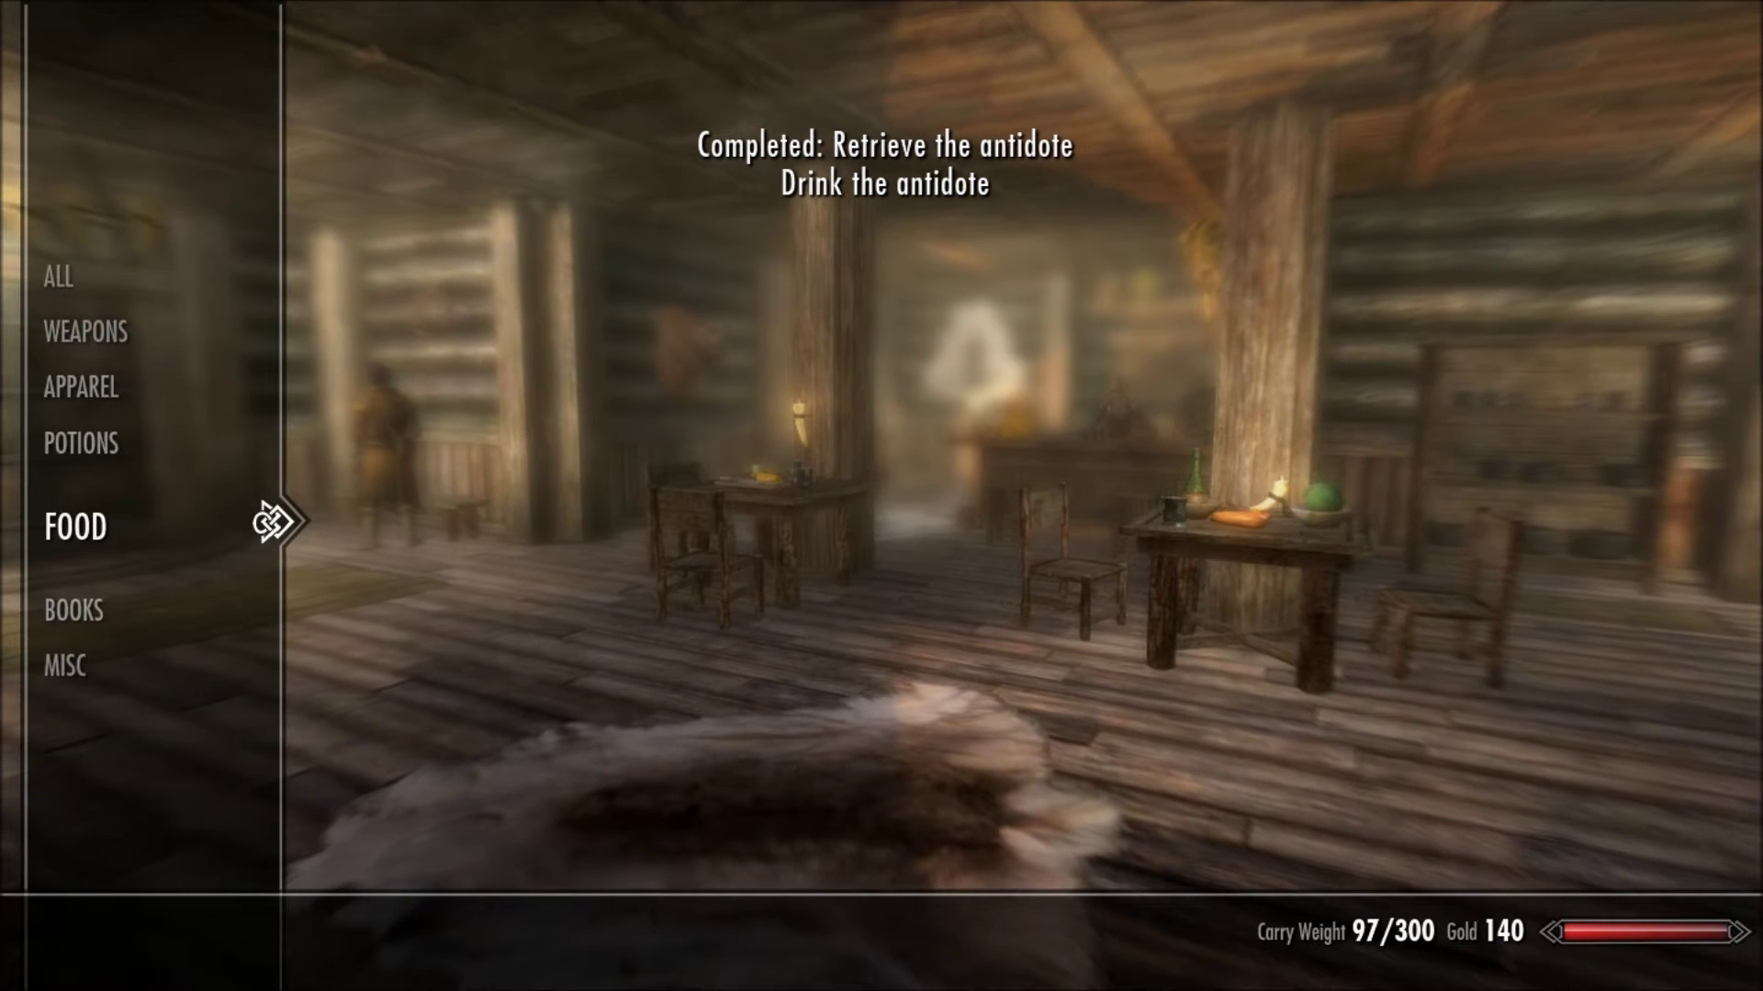
{"action": "key", "text": "Right"}
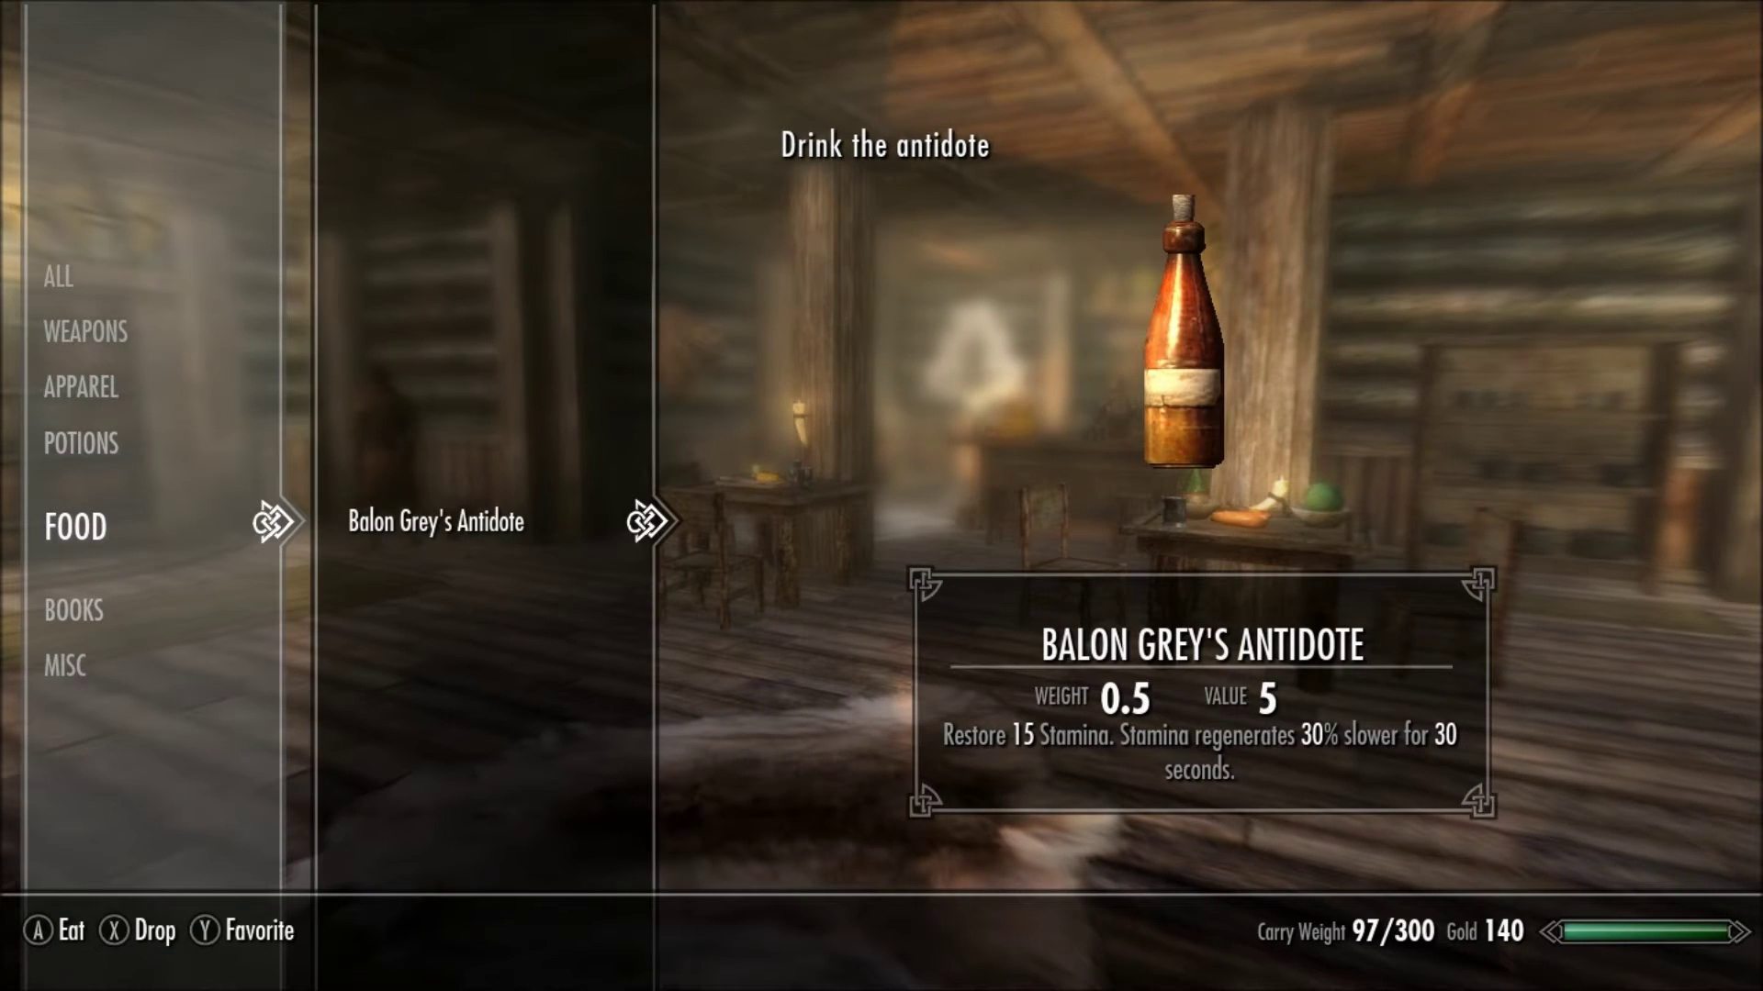
{"action": "key", "text": "e"}
{"action": "key", "text": "Tab"}
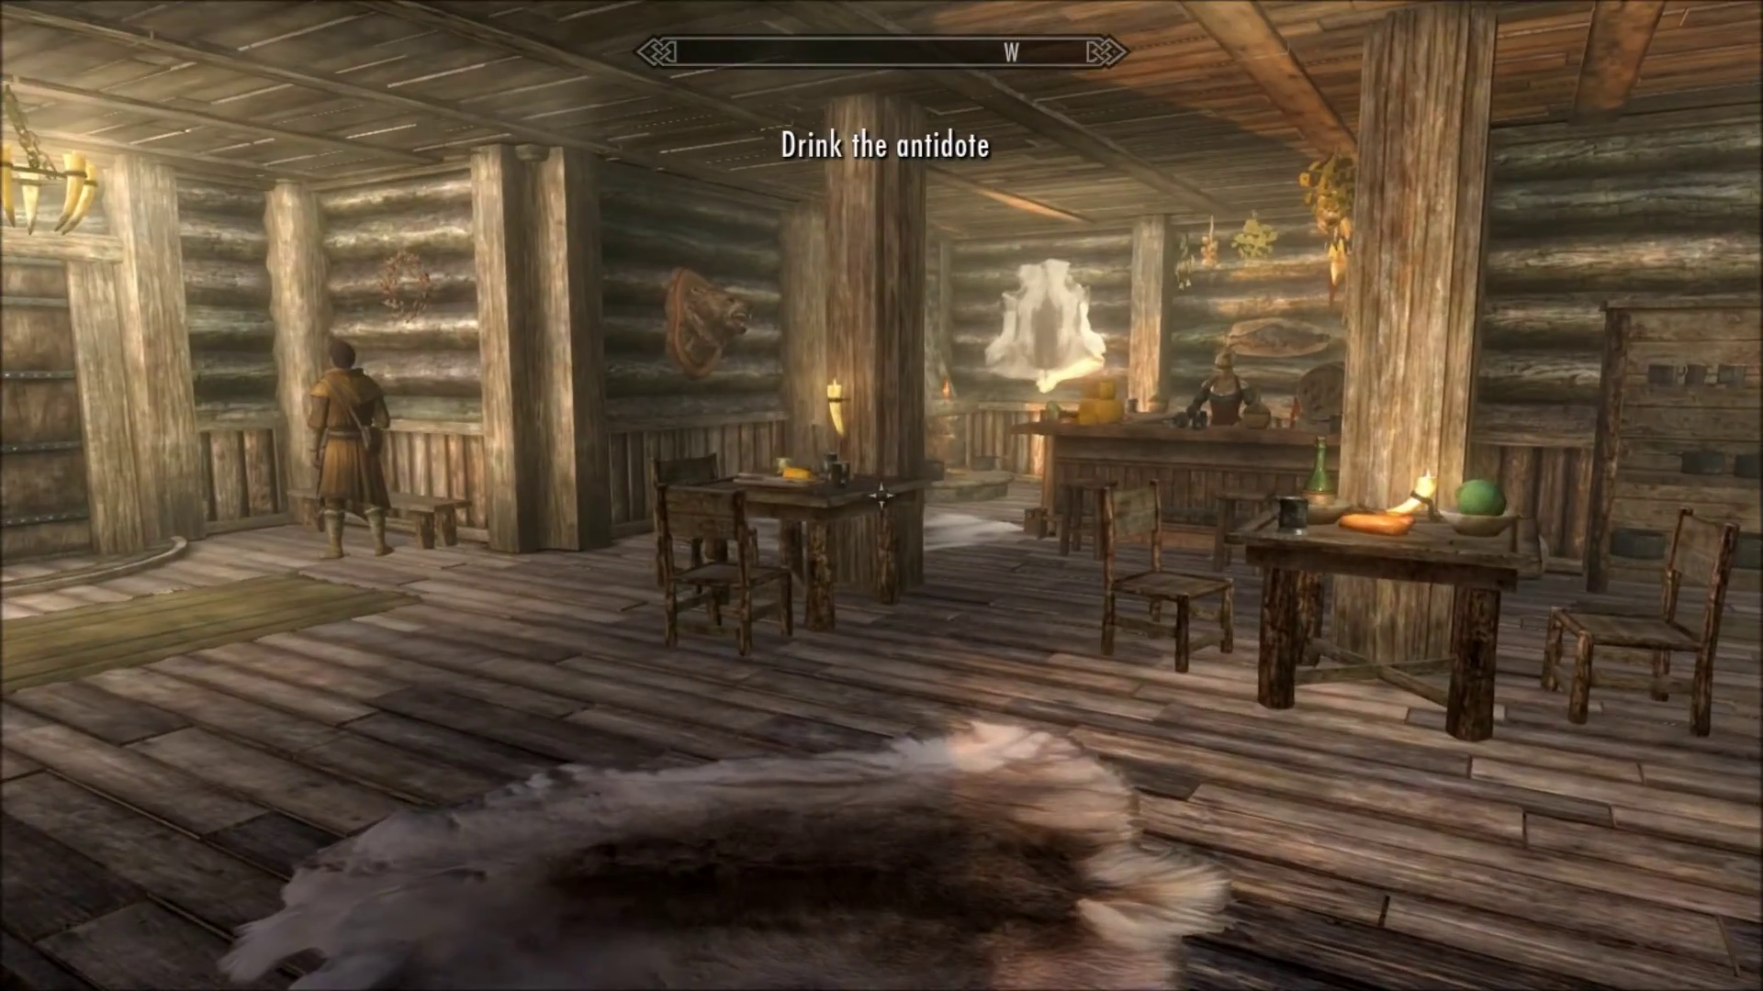
{"action": "key", "text": "s"}
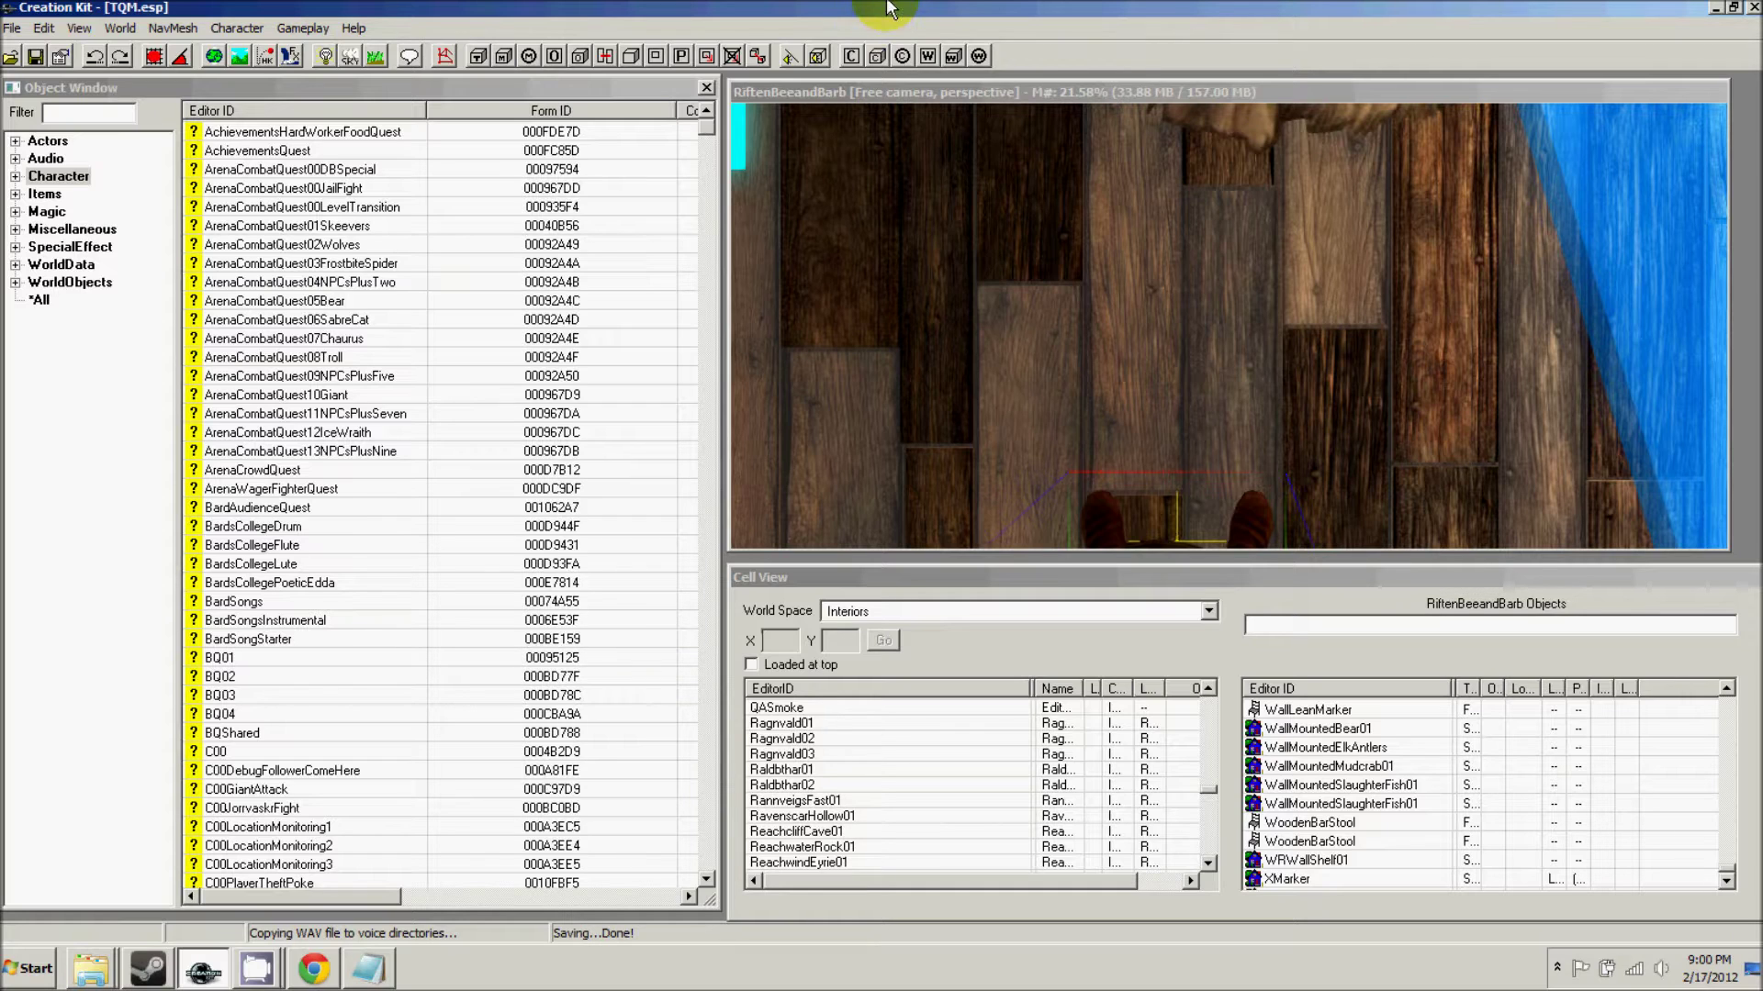
- In the Creation Kit, filter the objects by TQM and open the quest TQMQuest01 for editing
{"action": "left_click", "coordinate": [102, 112]}
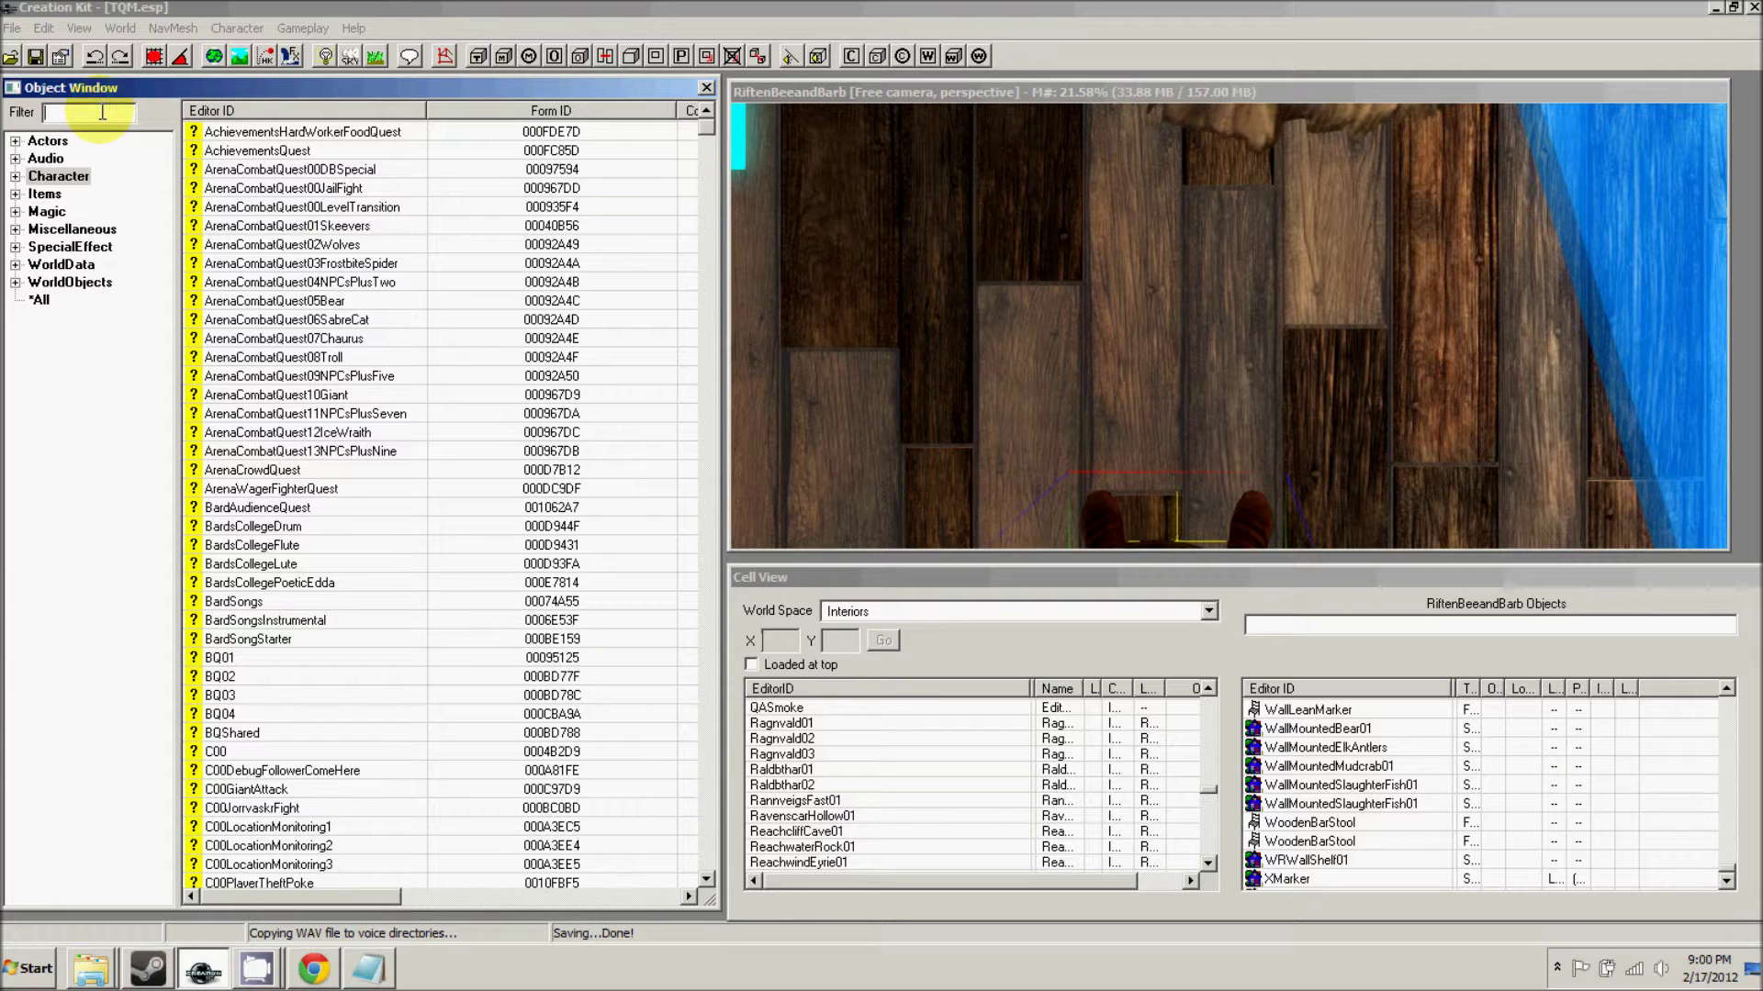
{"action": "type", "text": "M"}
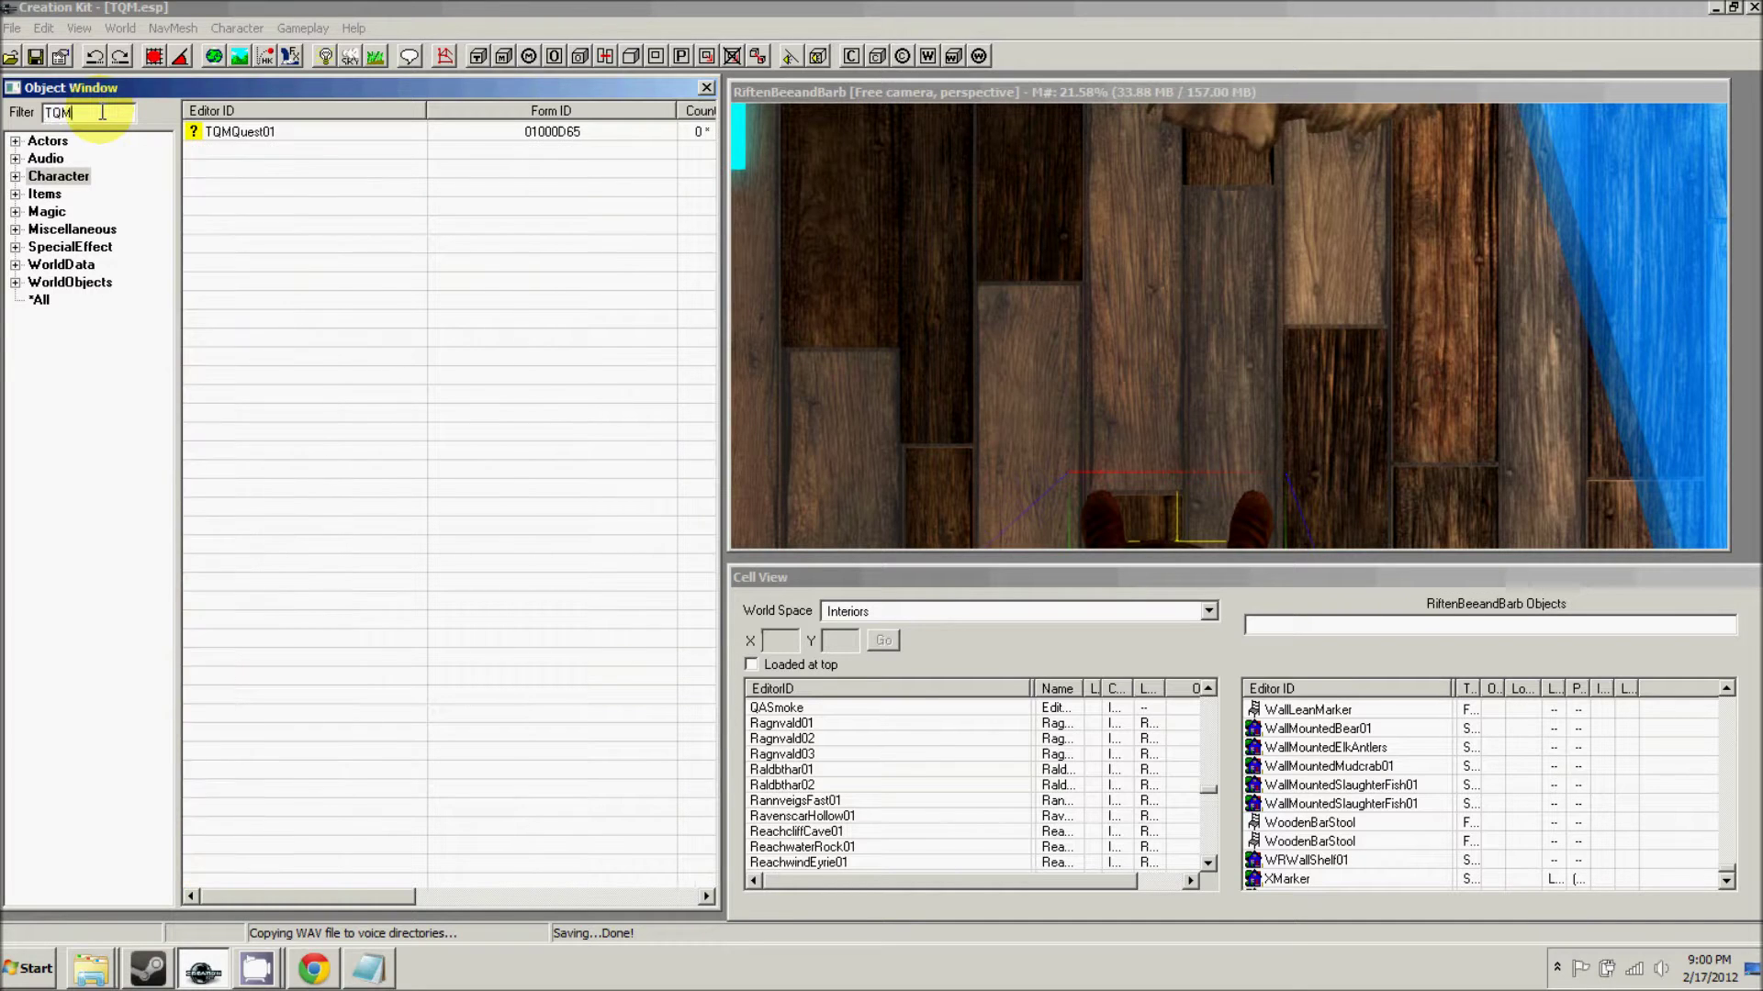
{"action": "double_click", "coordinate": [240, 134]}
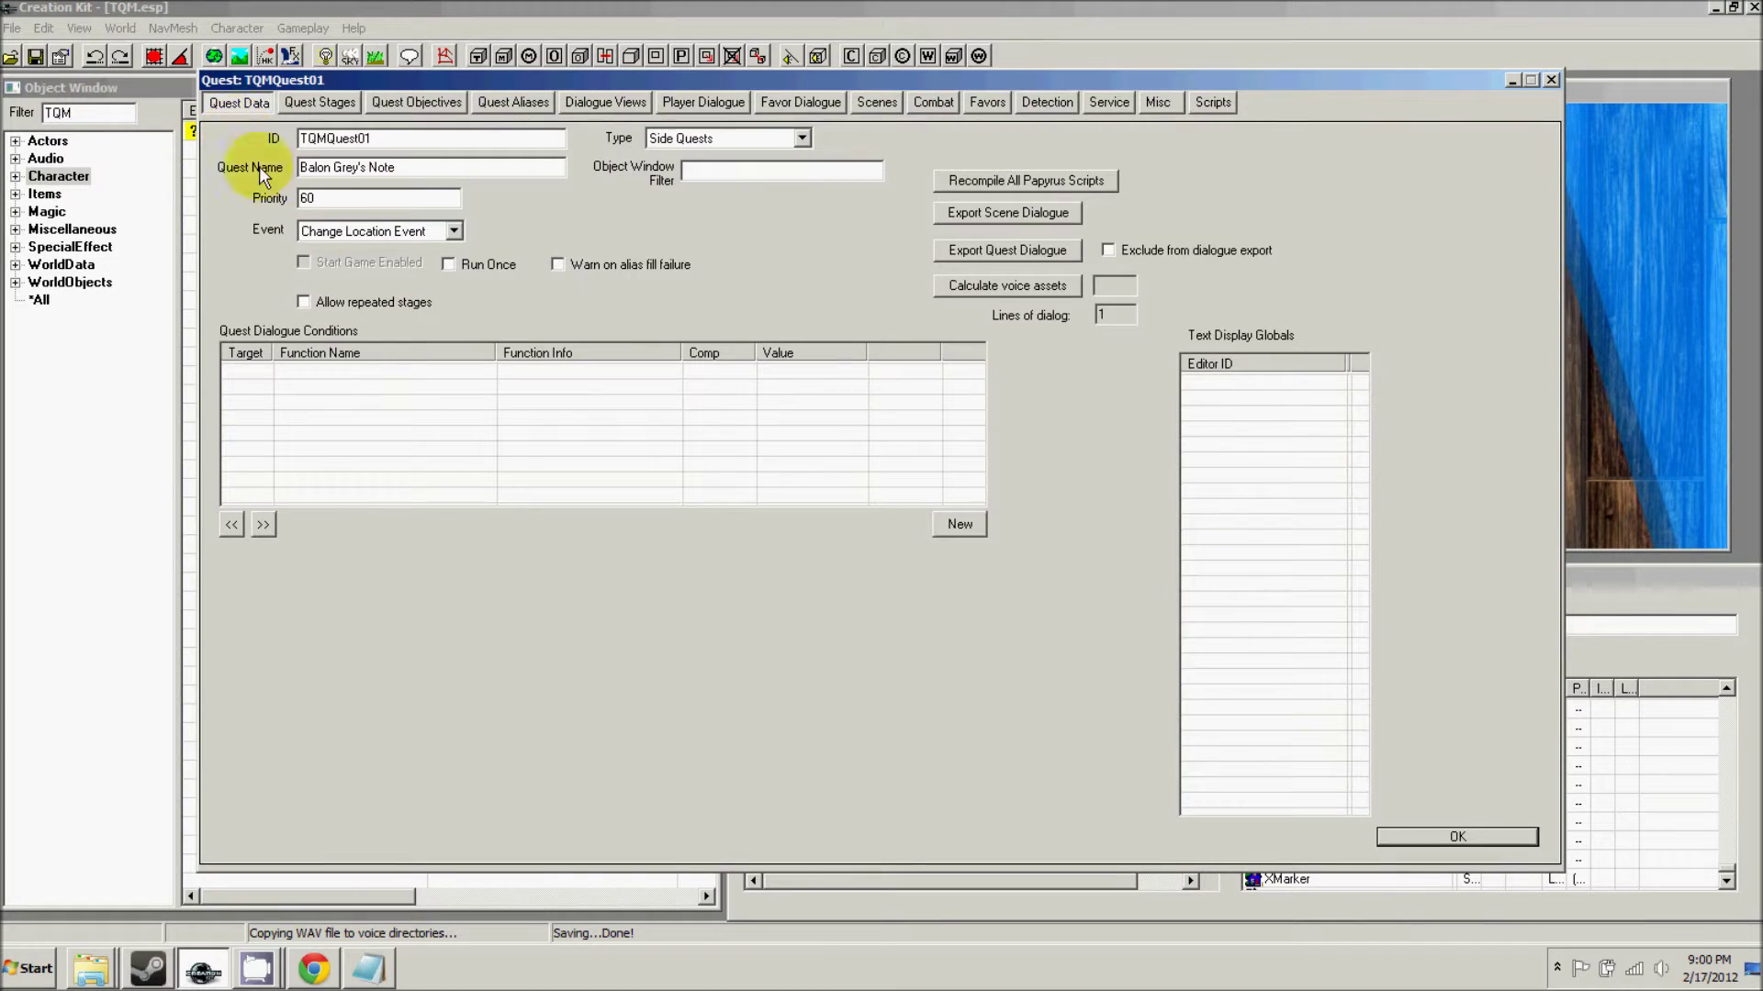
- Open the scene data of TQMQuest01Scene in the quest's scenes
{"action": "left_click", "coordinate": [870, 105]}
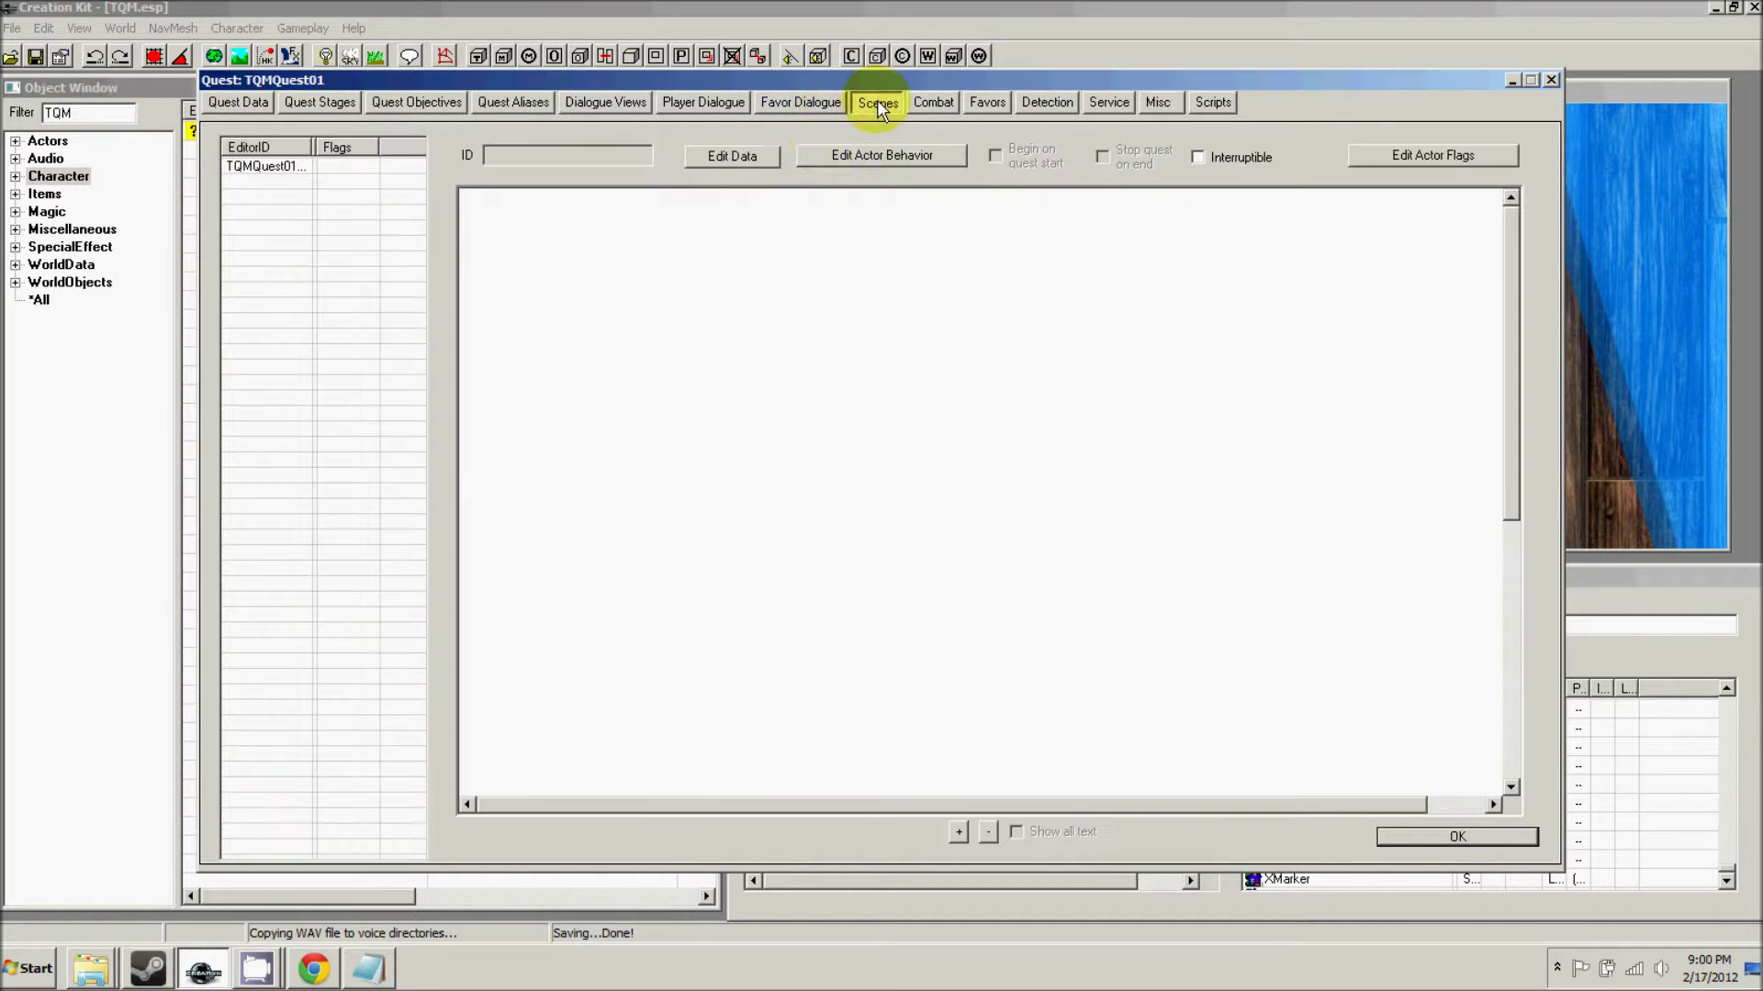
{"action": "left_click", "coordinate": [264, 171]}
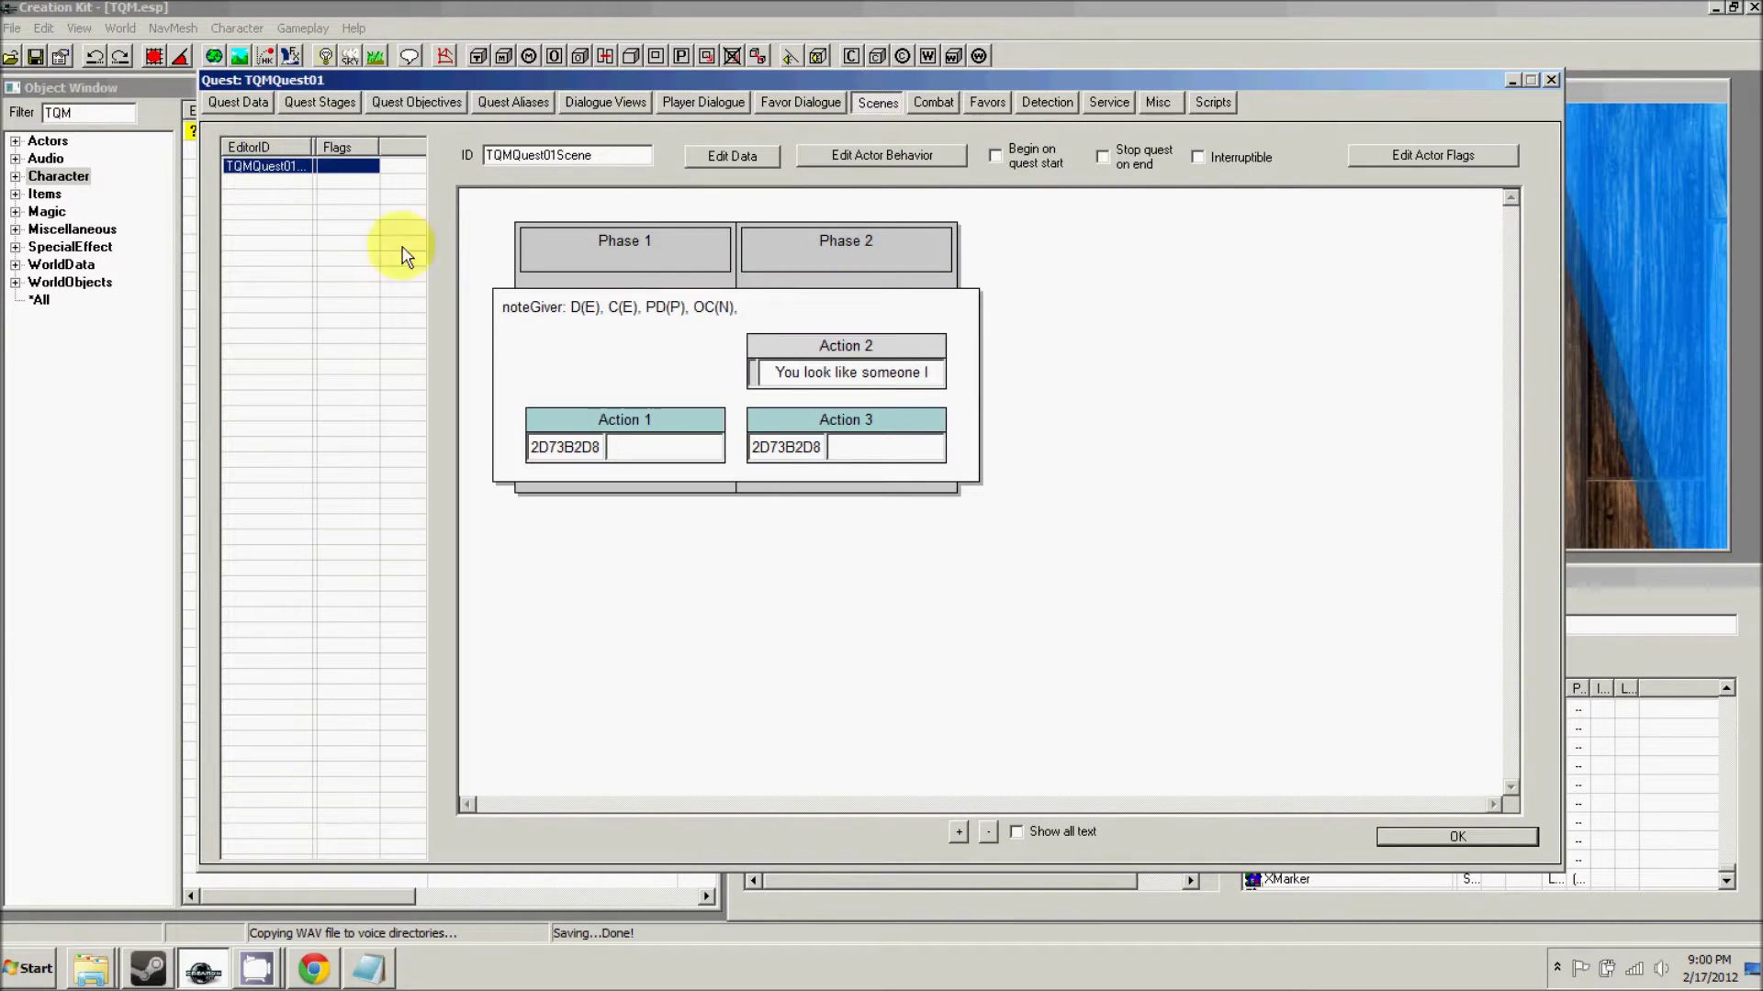
{"action": "left_click", "coordinate": [840, 246]}
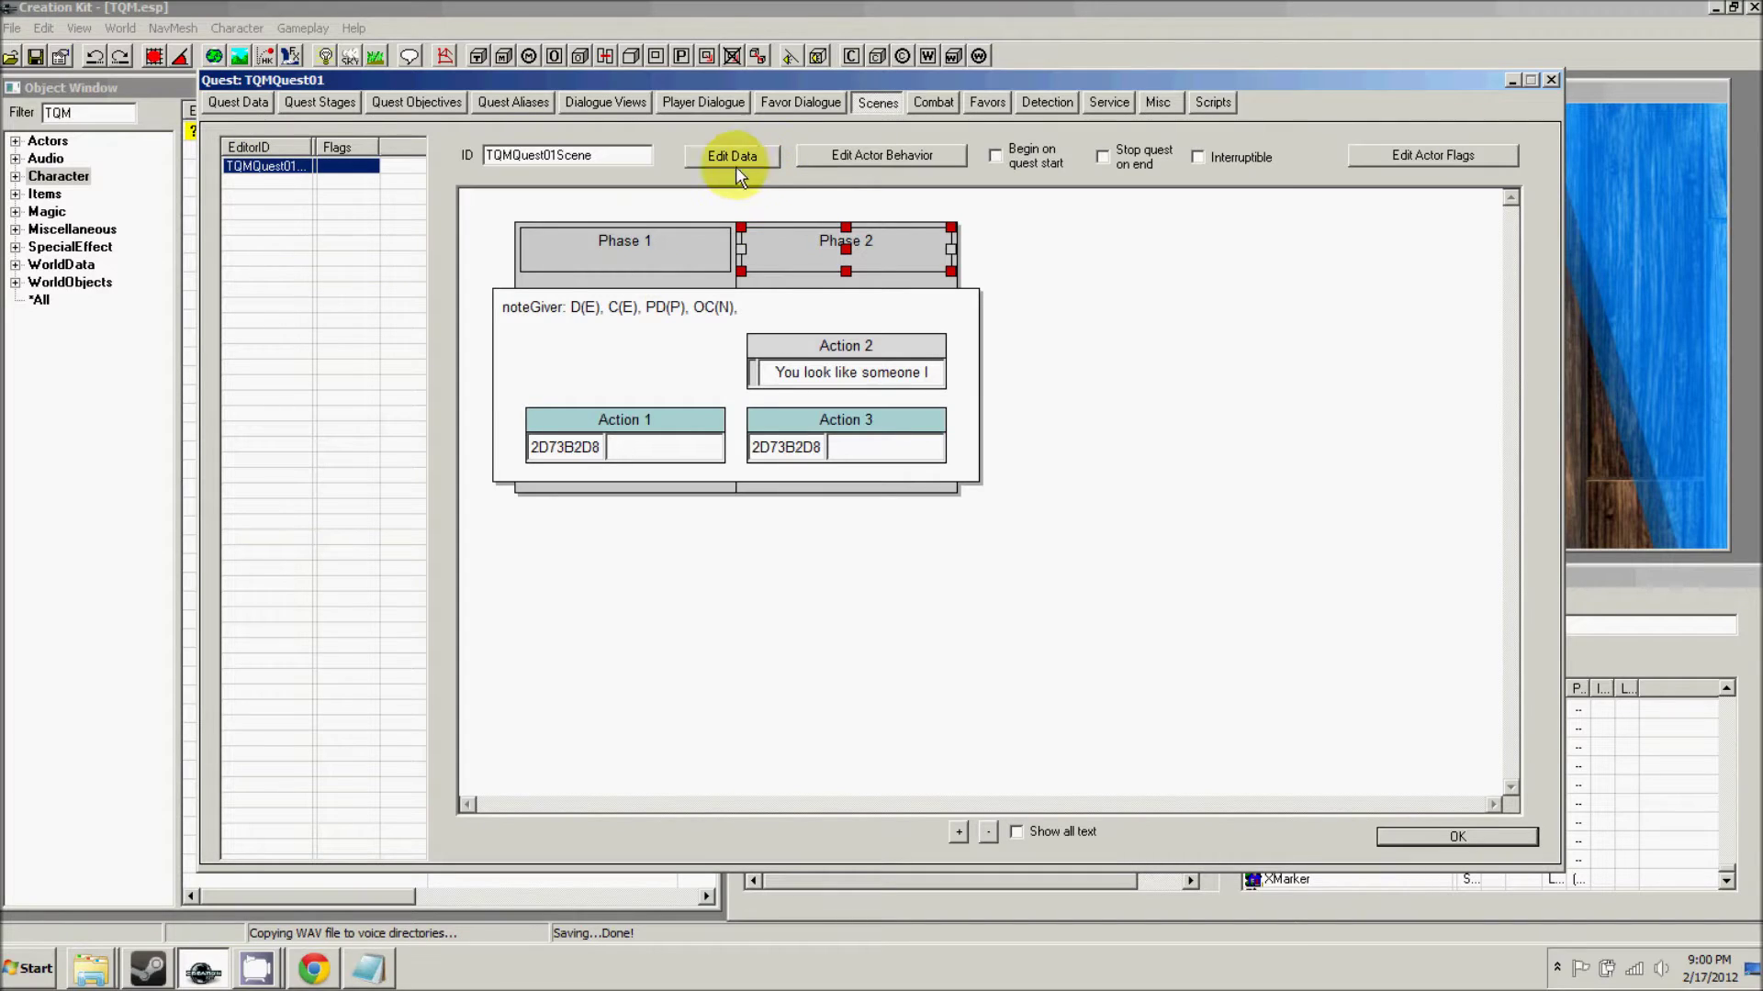
{"action": "left_click", "coordinate": [695, 158]}
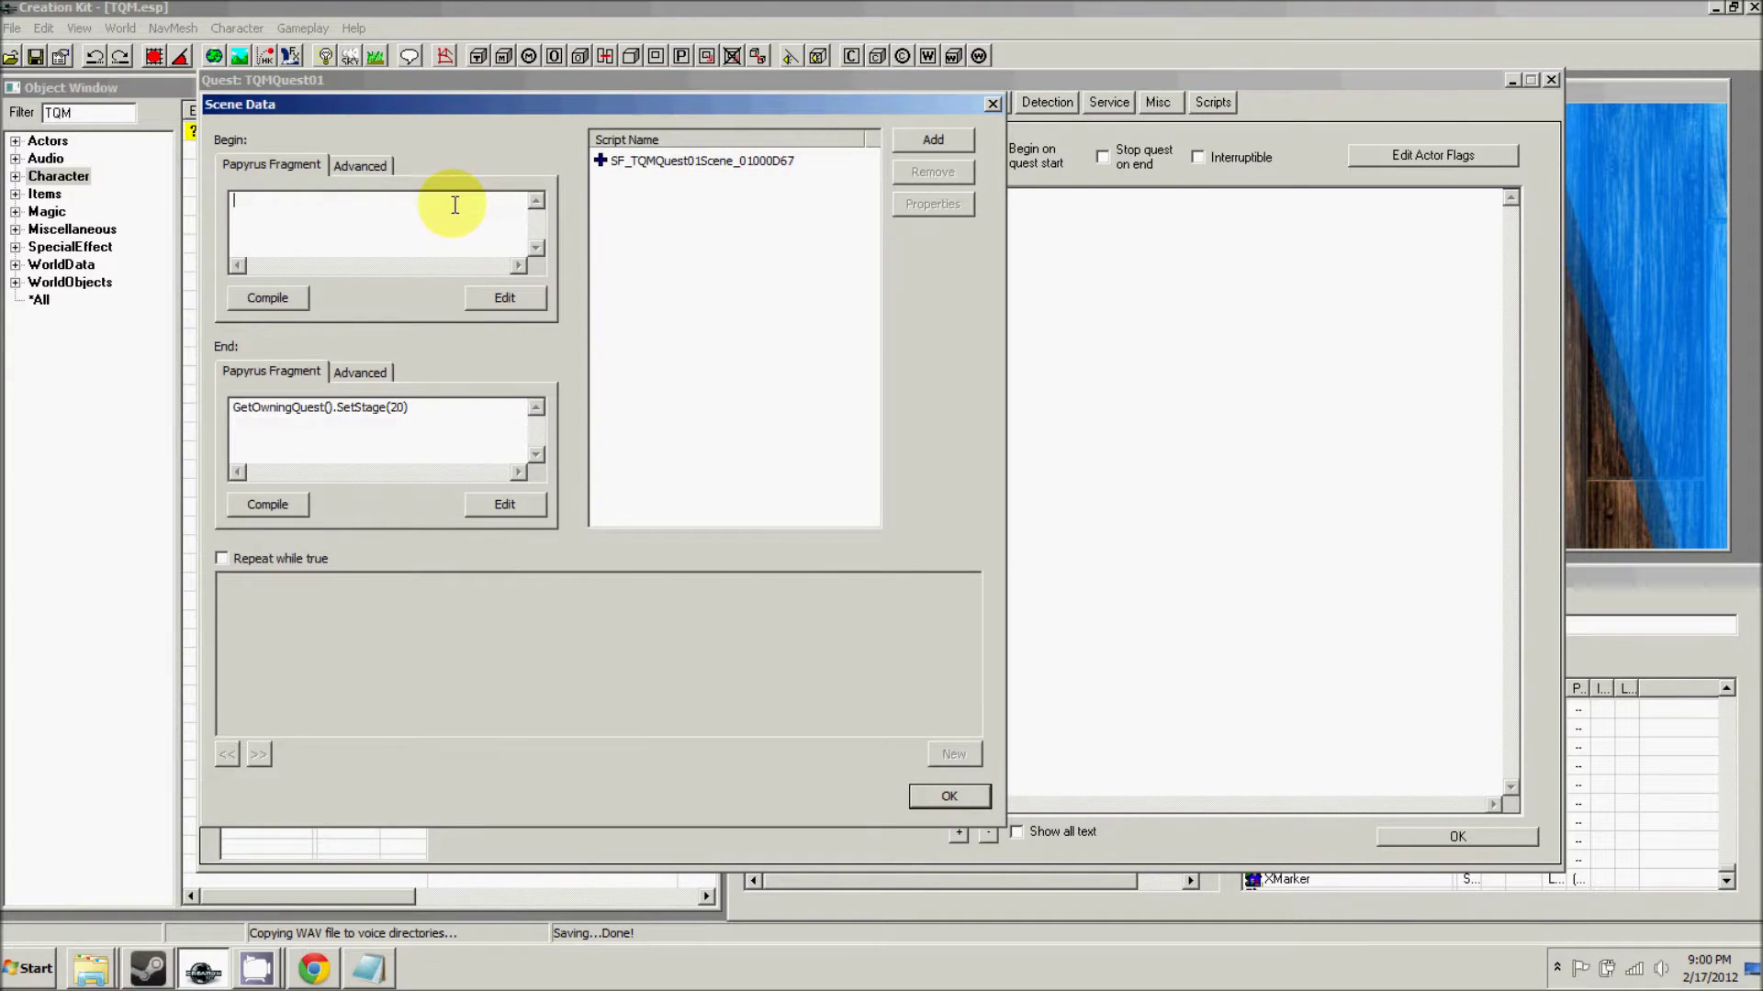
- Enter game.DisablePlayerControls() in the scene's begin fragment and add game.EnablePlayerControls() below SetStage(20) in its end fragment
{"action": "left_click_drag", "start_coordinate": [294, 104], "coordinate": [373, 101]}
{"action": "left_click", "coordinate": [347, 199]}
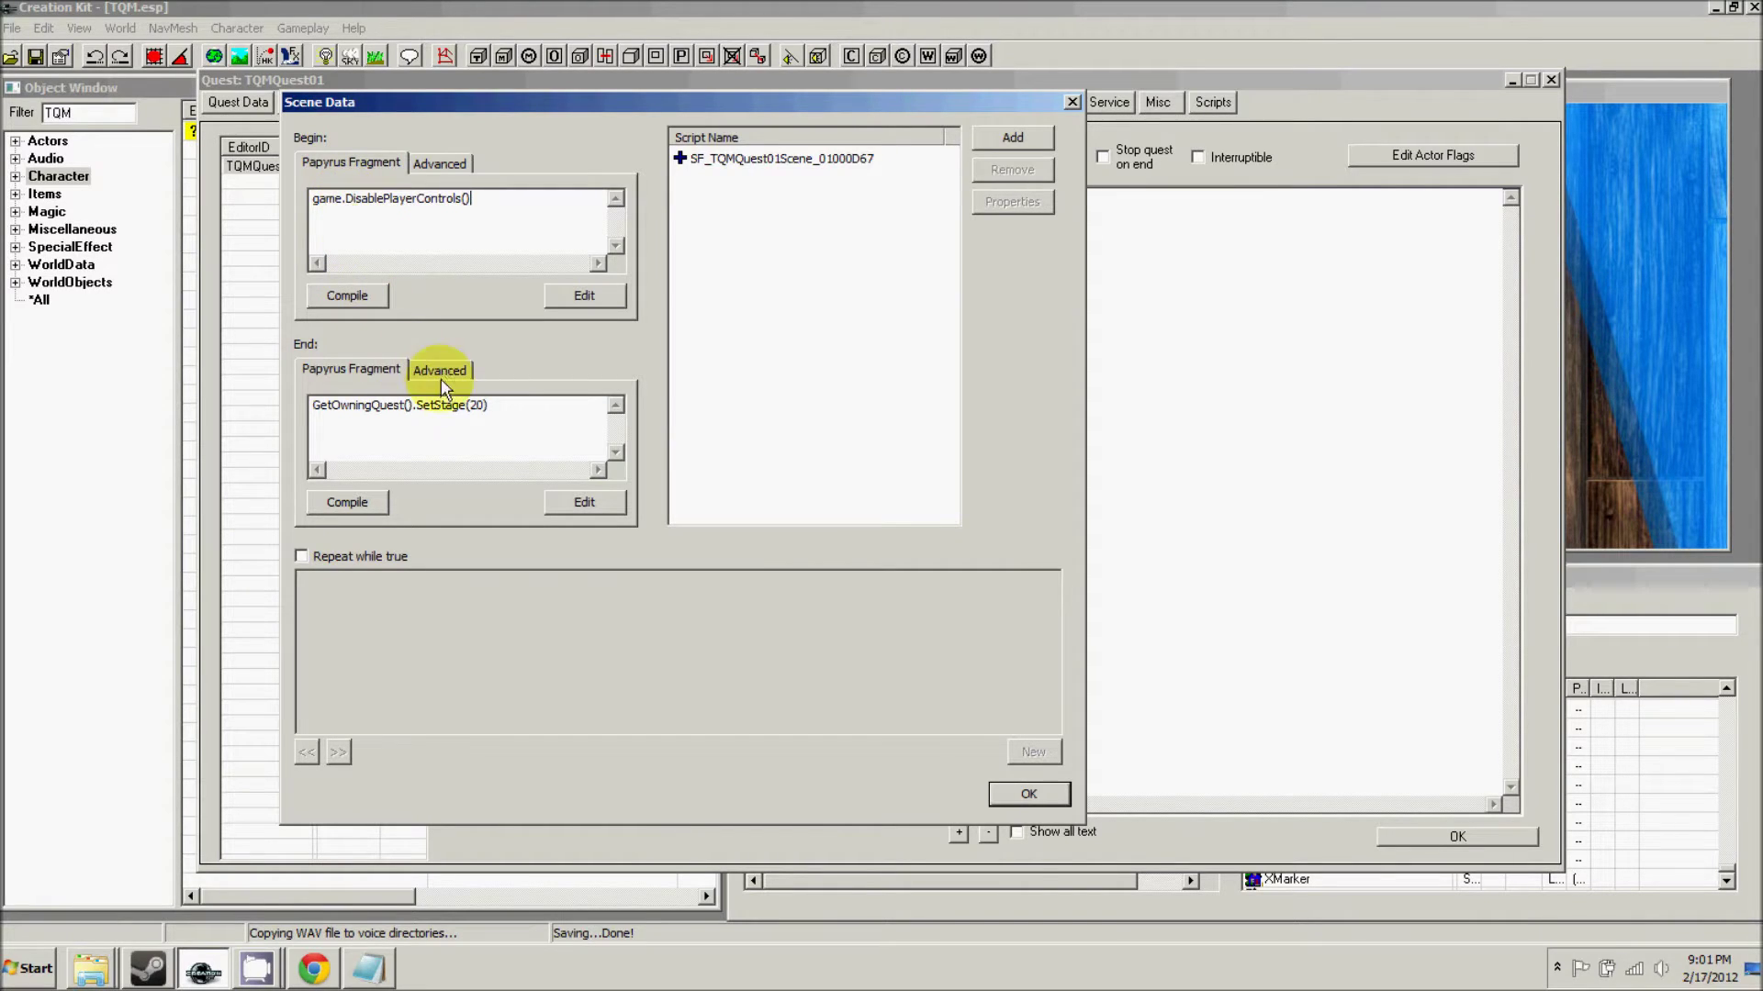
{"action": "left_click", "coordinate": [454, 406]}
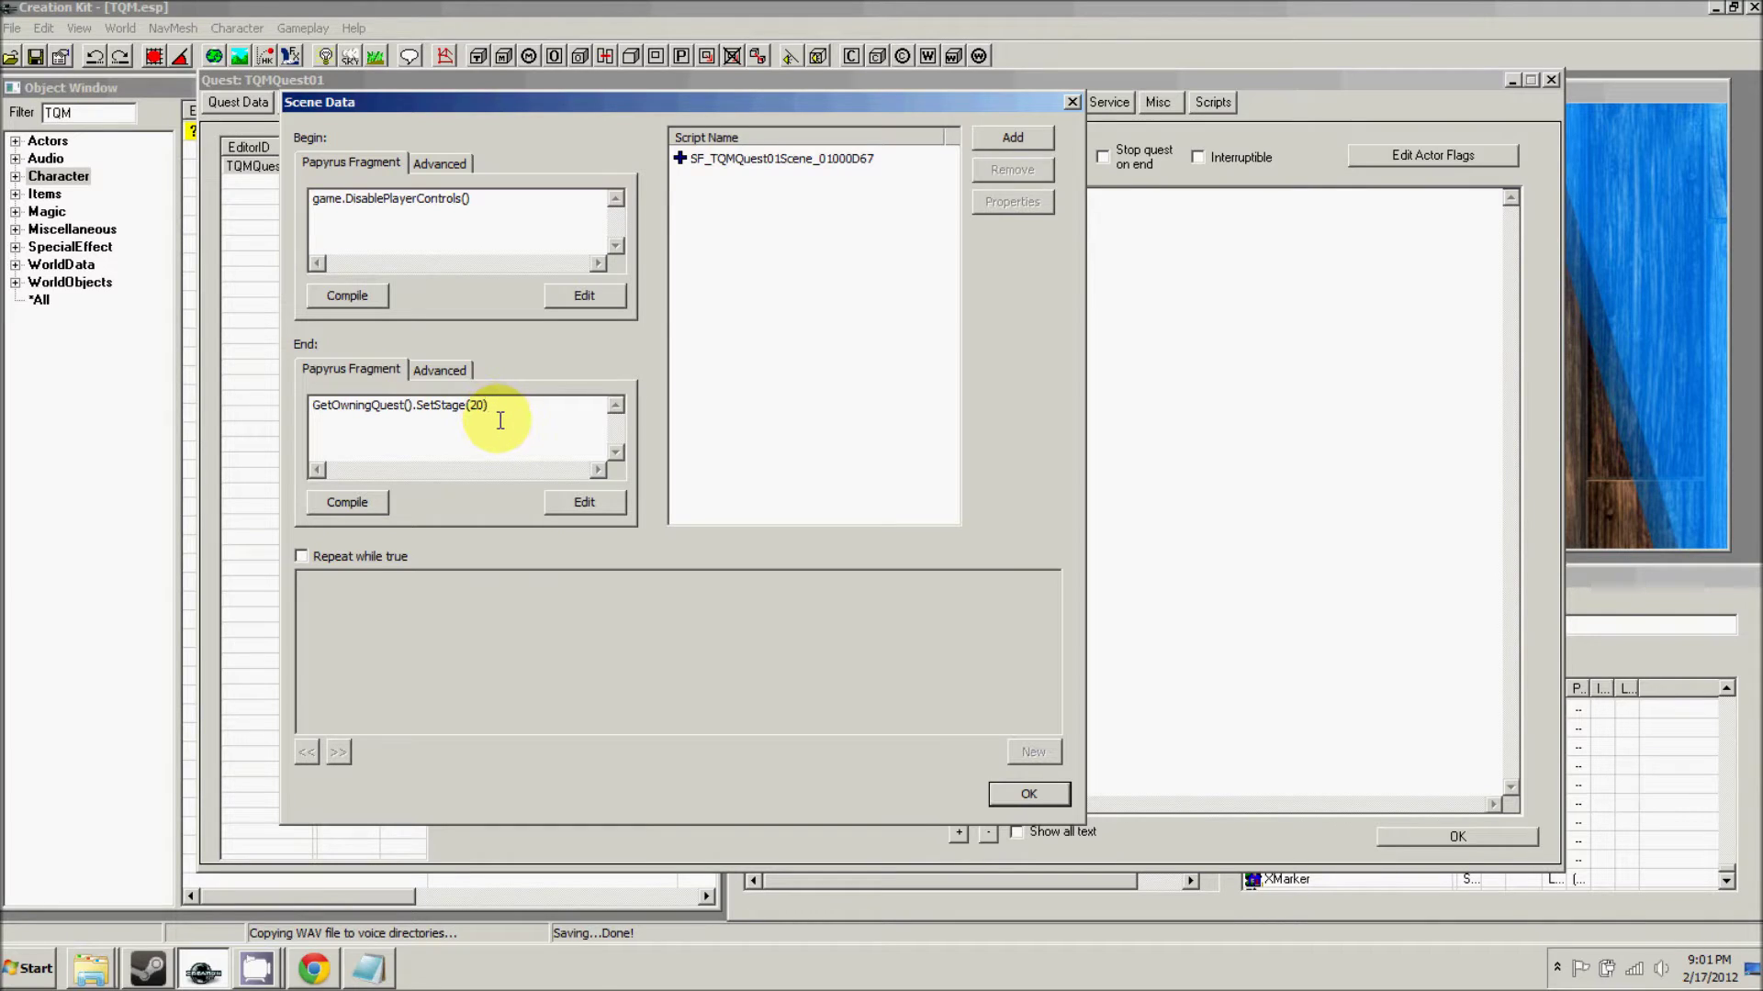
{"action": "key", "text": "Return"}
{"action": "type", "text": "game.EnablePlayerControls()"}
- Compile the scene's begin and end Papyrus fragments and accept the scene data
{"action": "left_click_drag", "start_coordinate": [473, 198], "coordinate": [276, 177]}
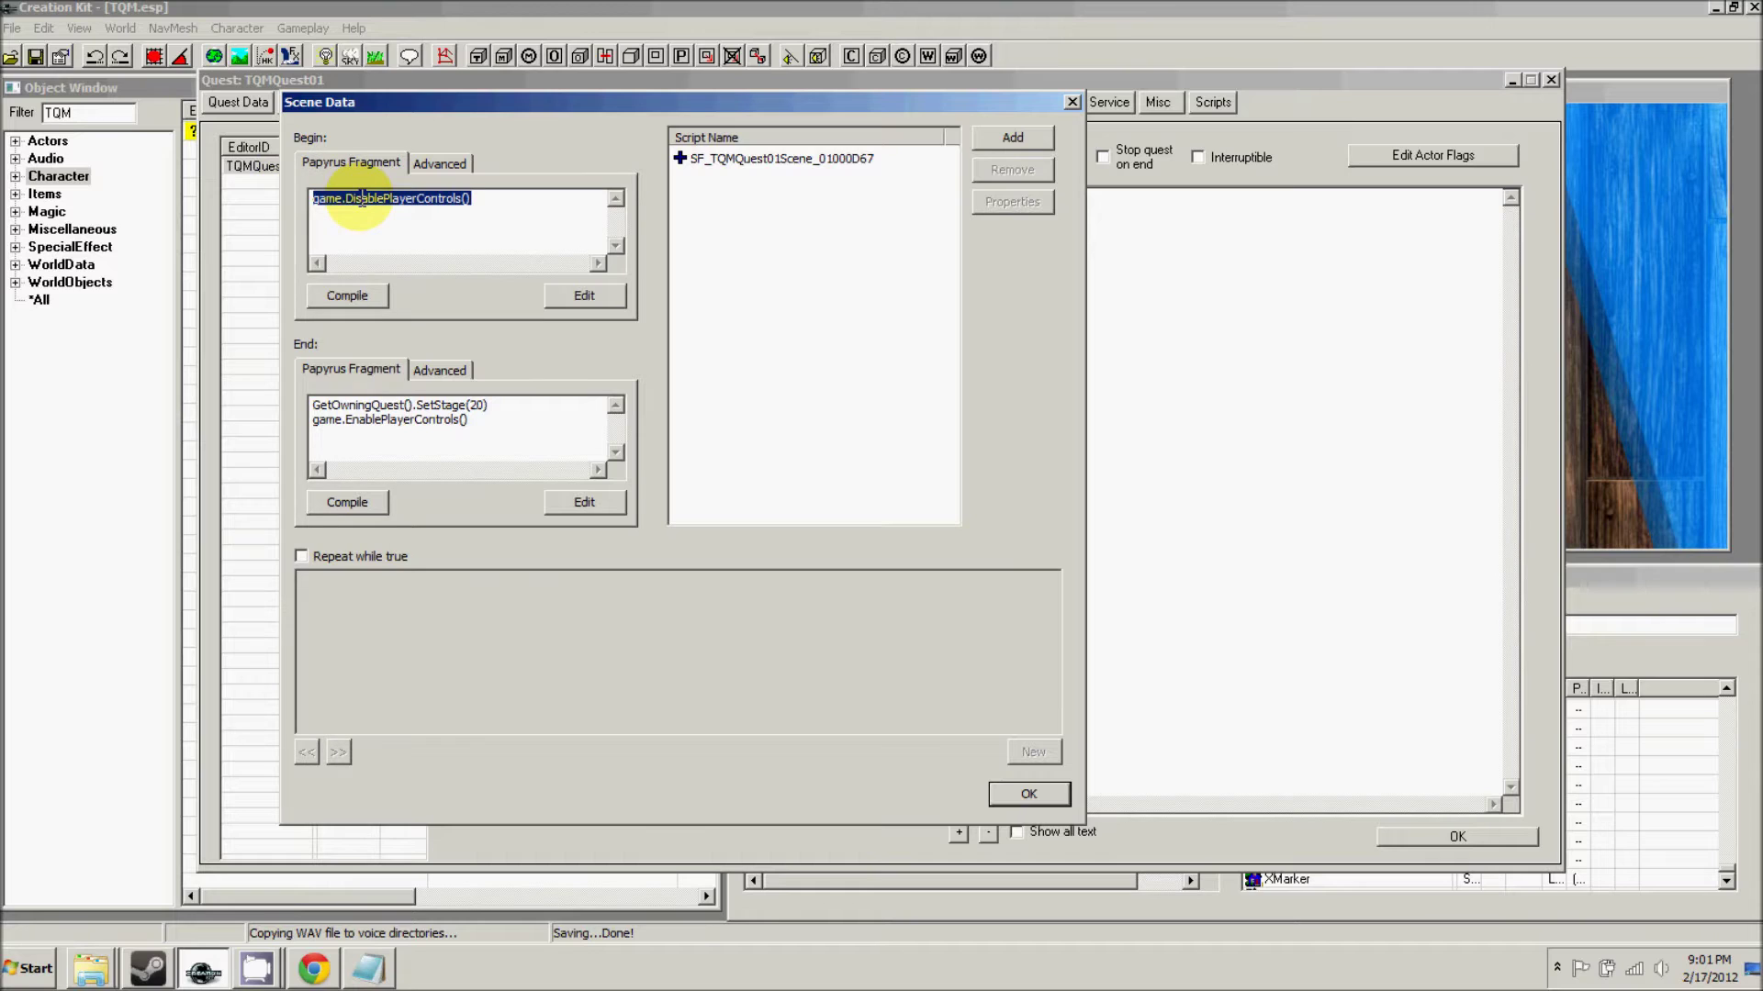
{"action": "left_click", "coordinate": [368, 307]}
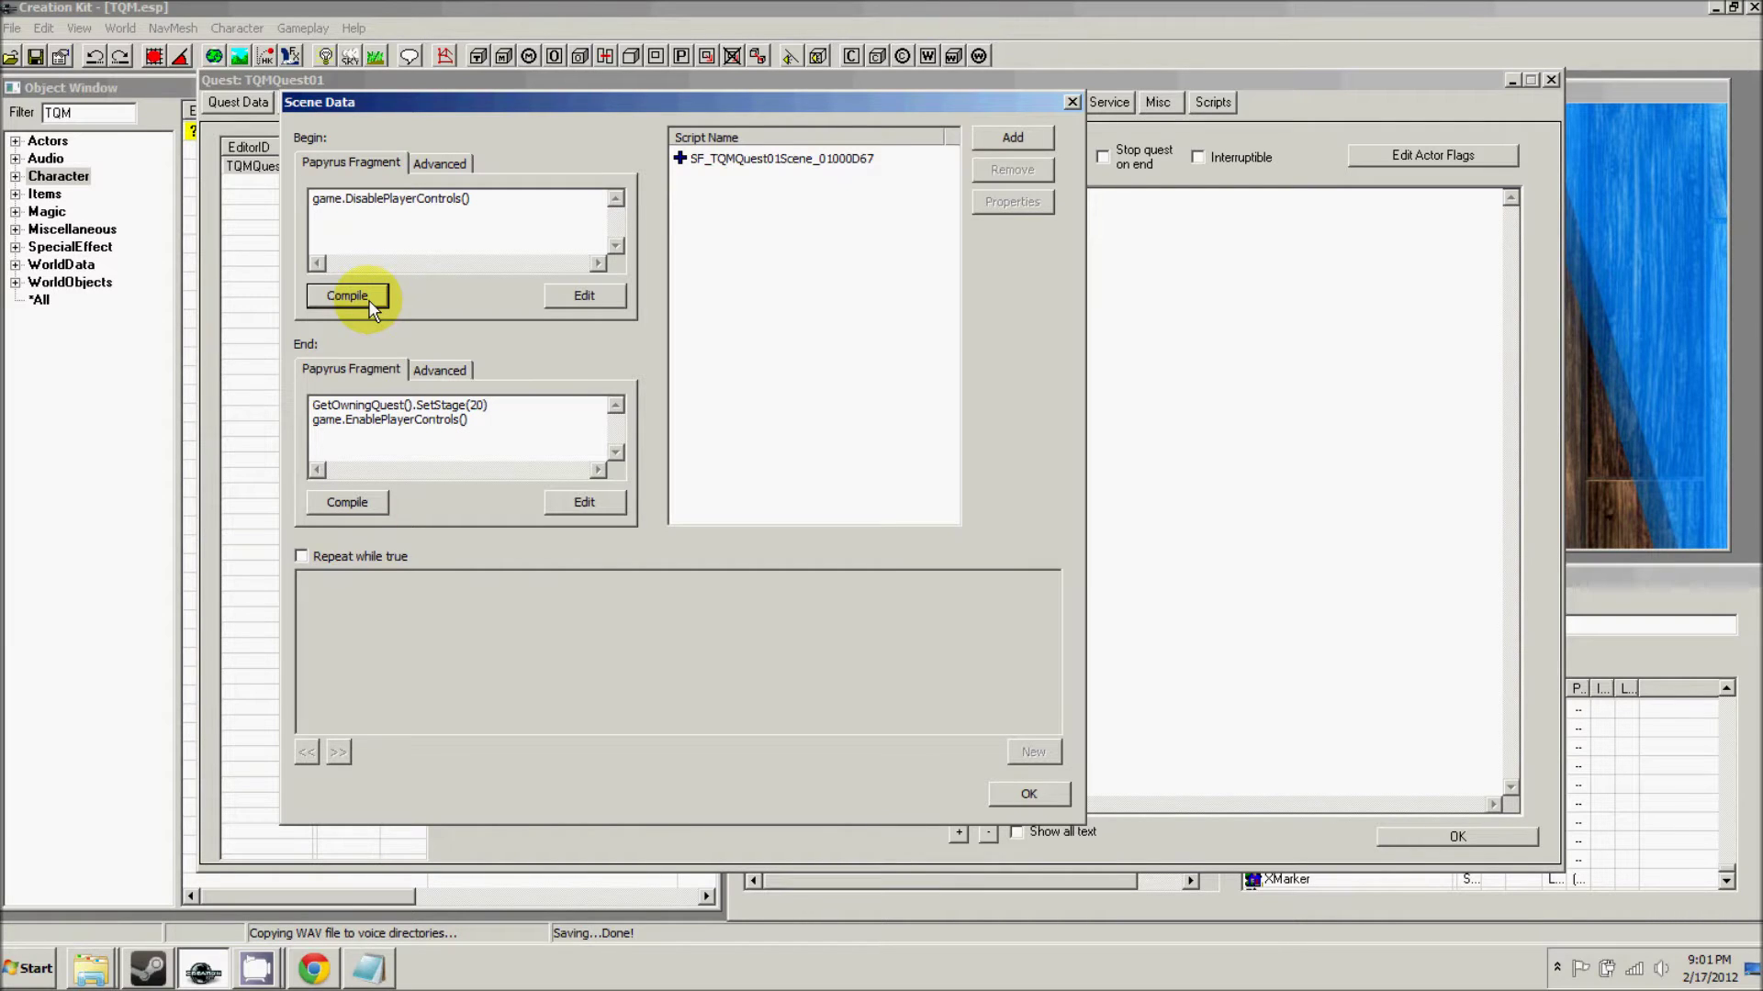
{"action": "left_click_drag", "start_coordinate": [486, 420], "coordinate": [308, 424]}
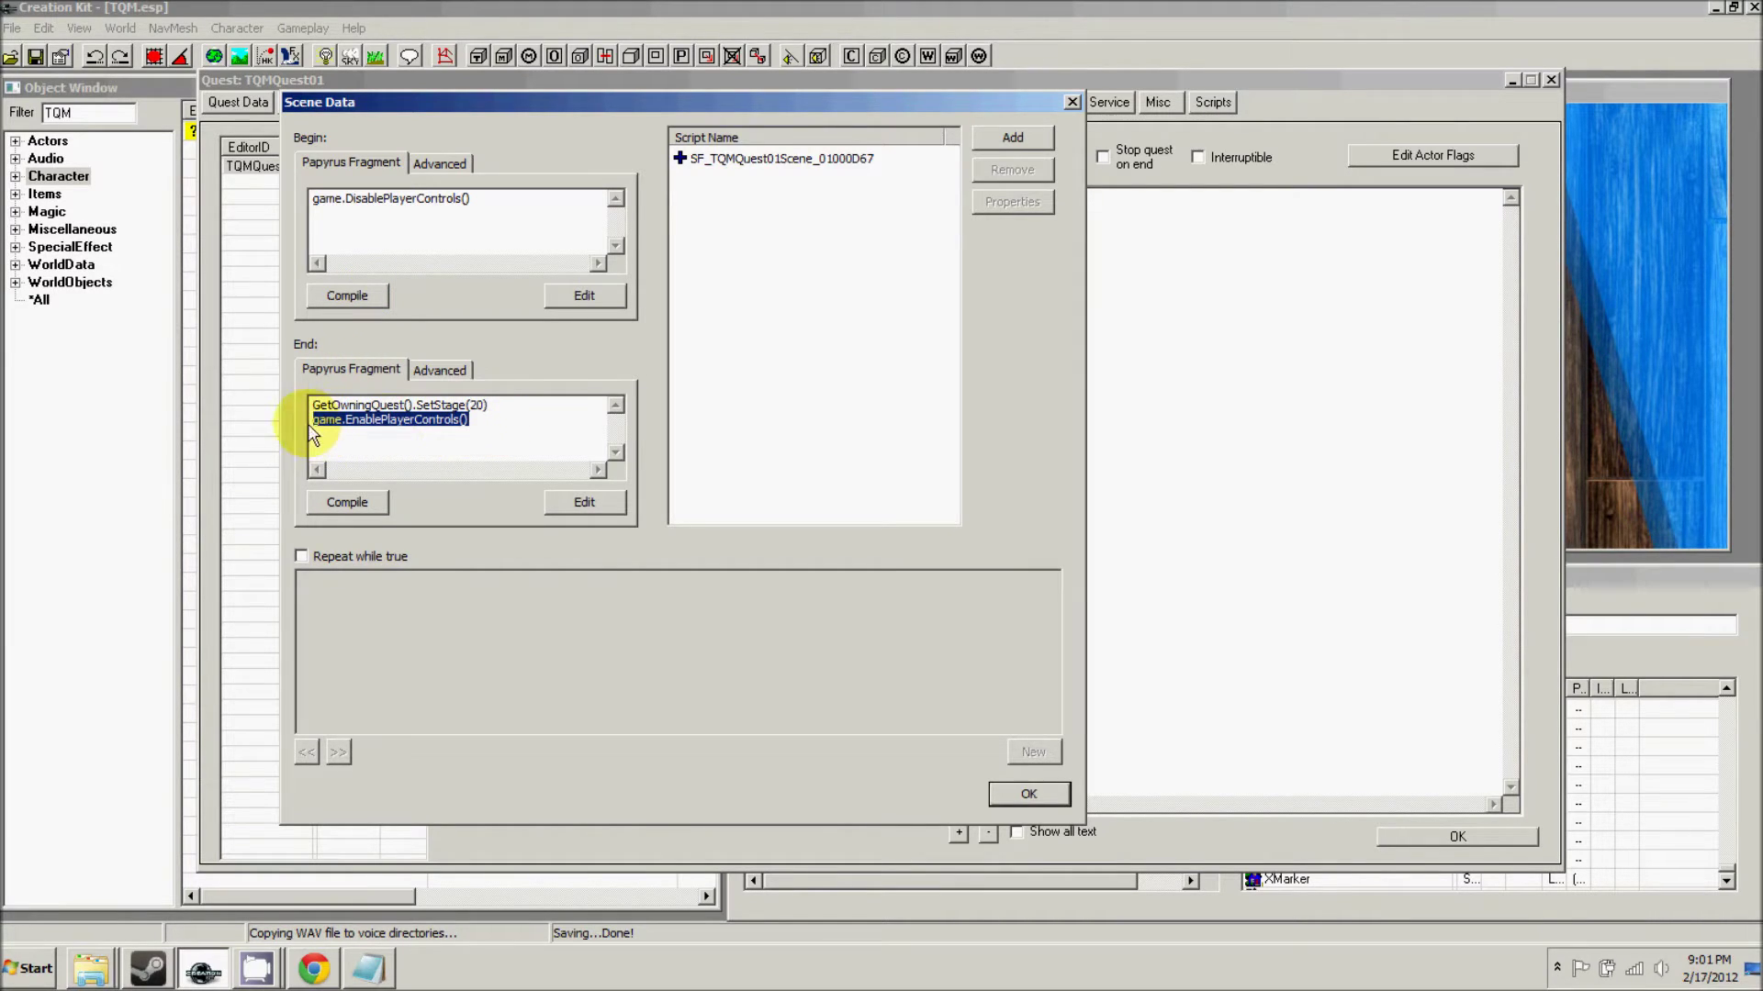
{"action": "left_click", "coordinate": [368, 501]}
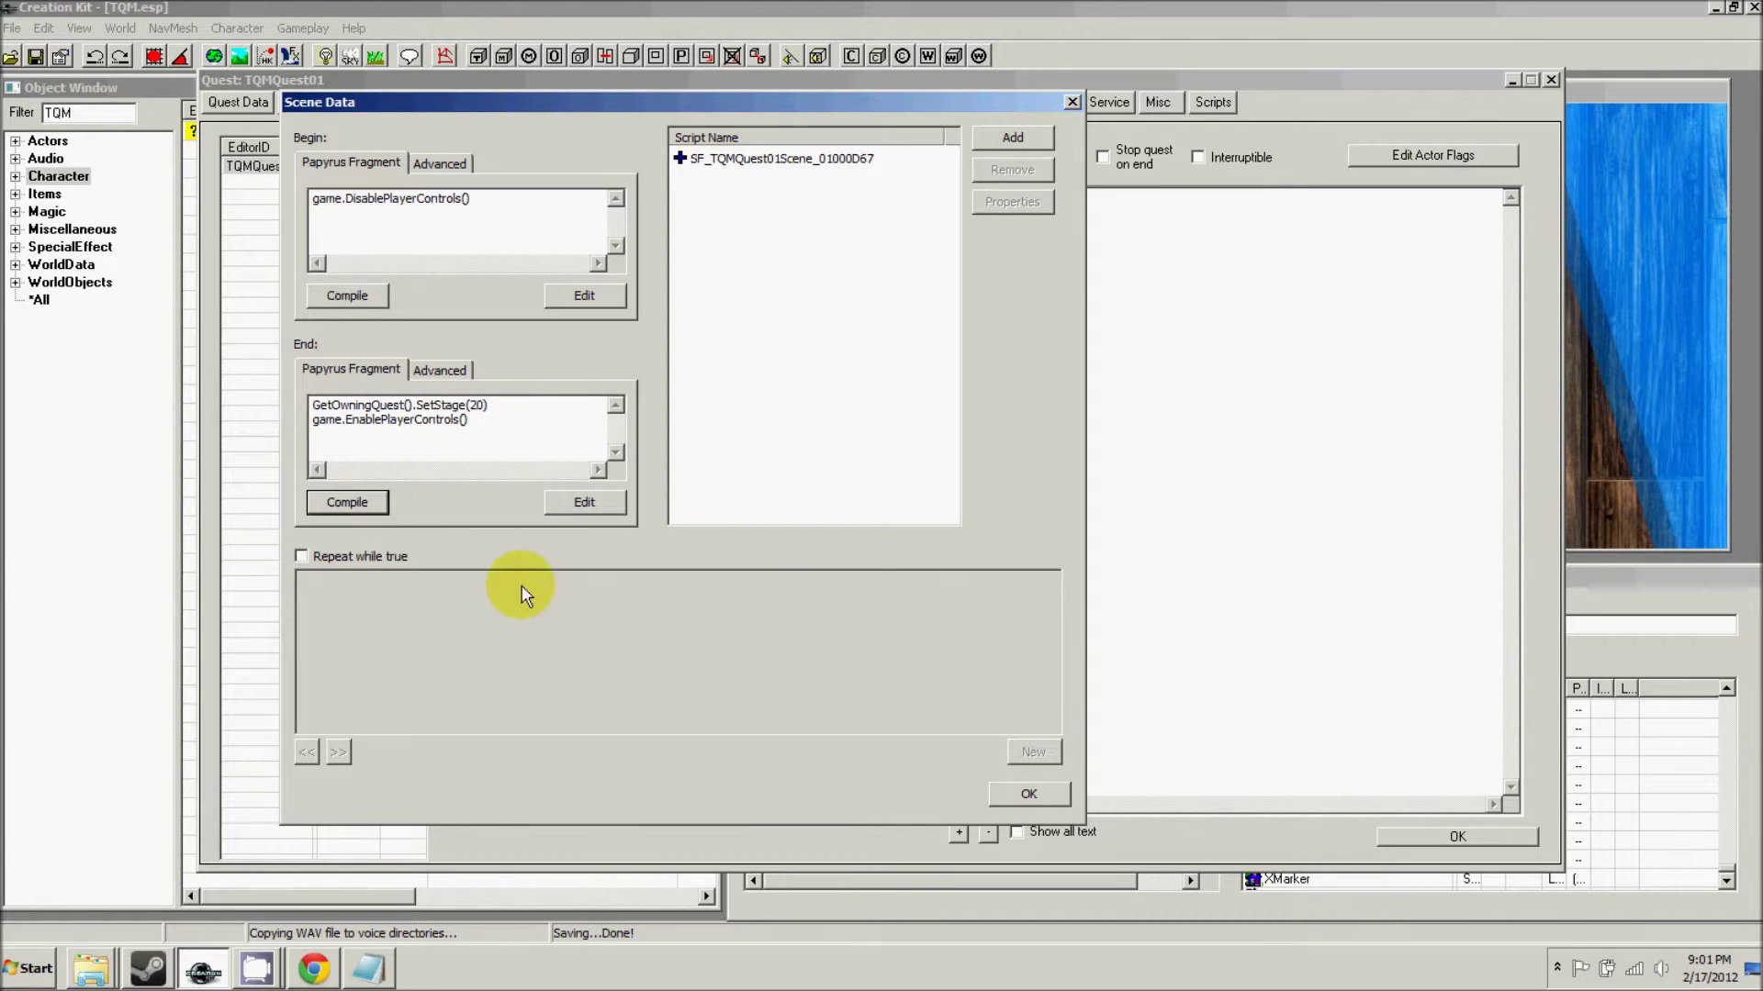
{"action": "left_click", "coordinate": [1030, 794]}
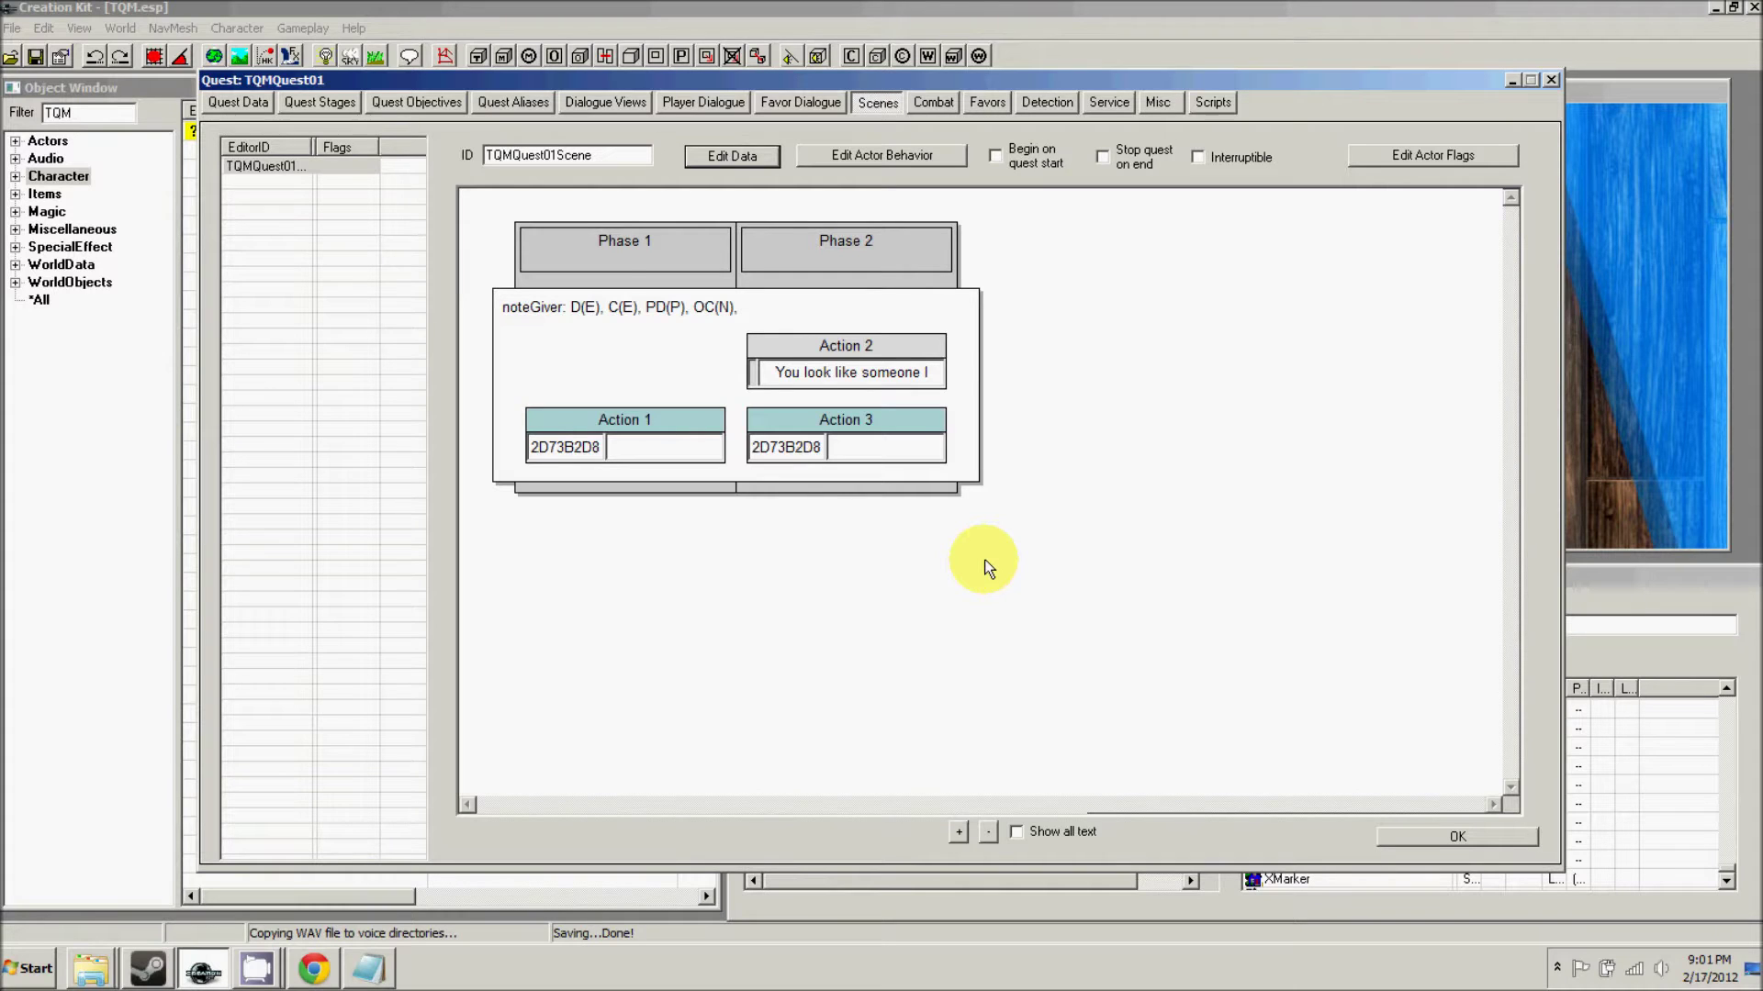
- Open the noteGiver quest alias and start a new package in its alias package data
{"action": "left_click", "coordinate": [617, 252]}
{"action": "left_click", "coordinate": [501, 108]}
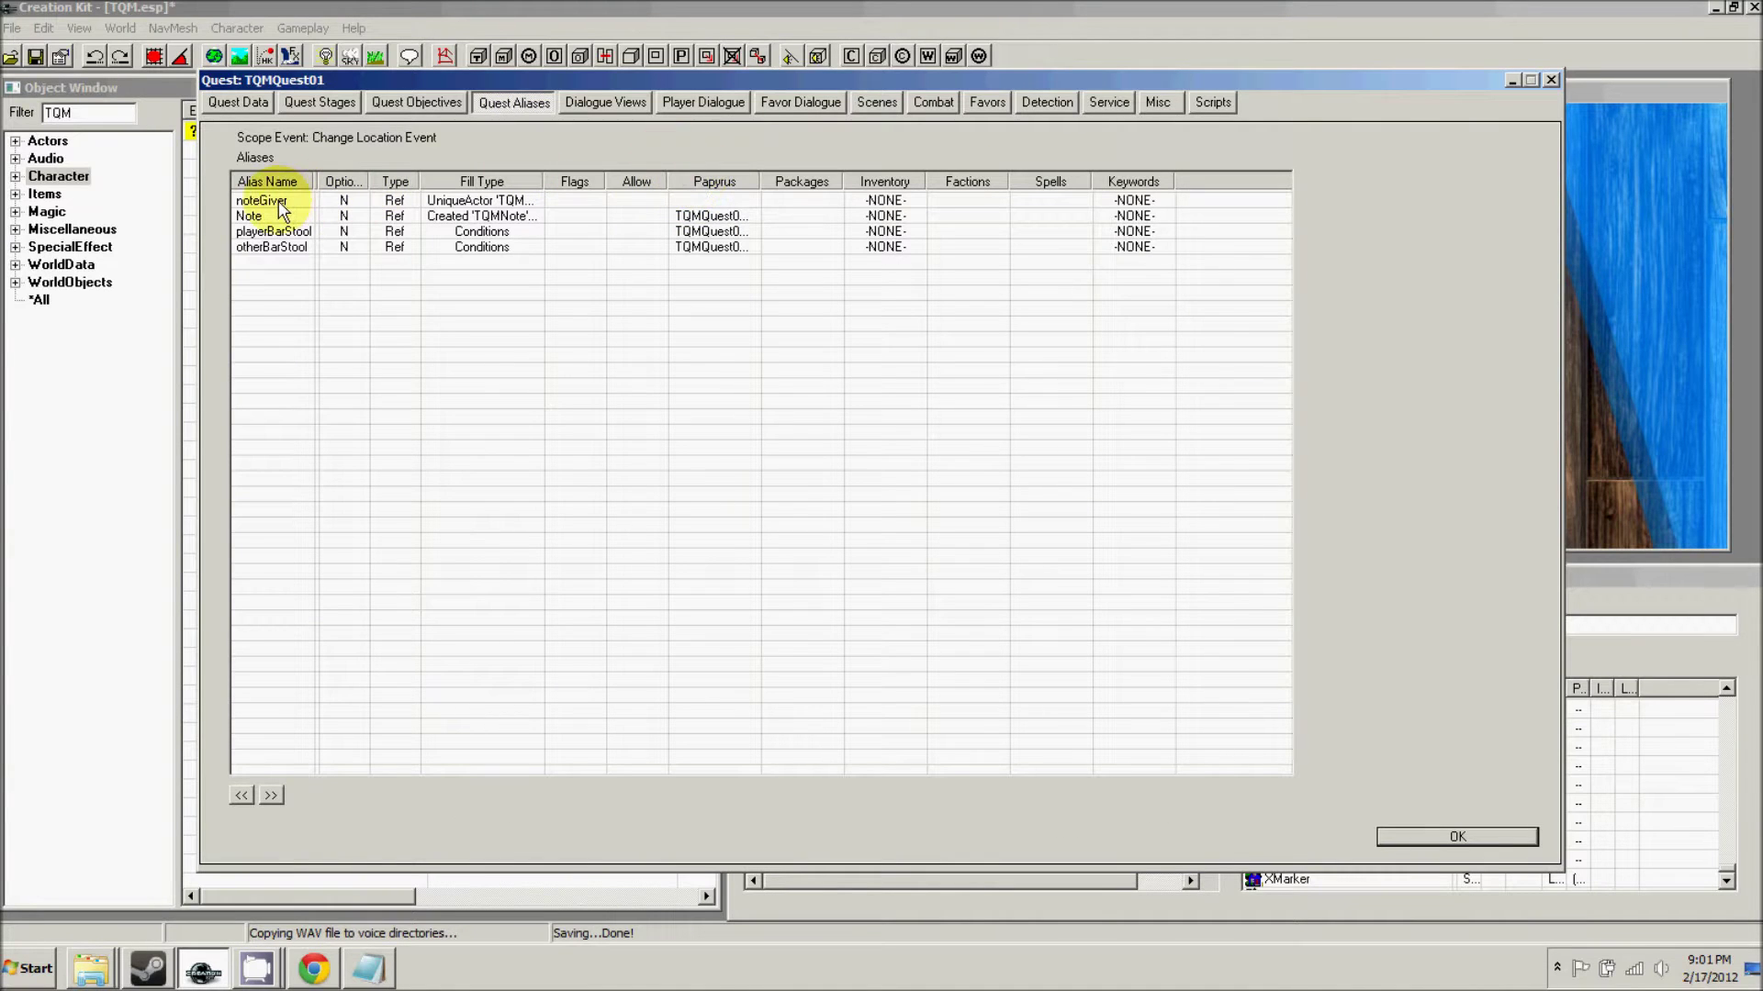
{"action": "double_click", "coordinate": [275, 202]}
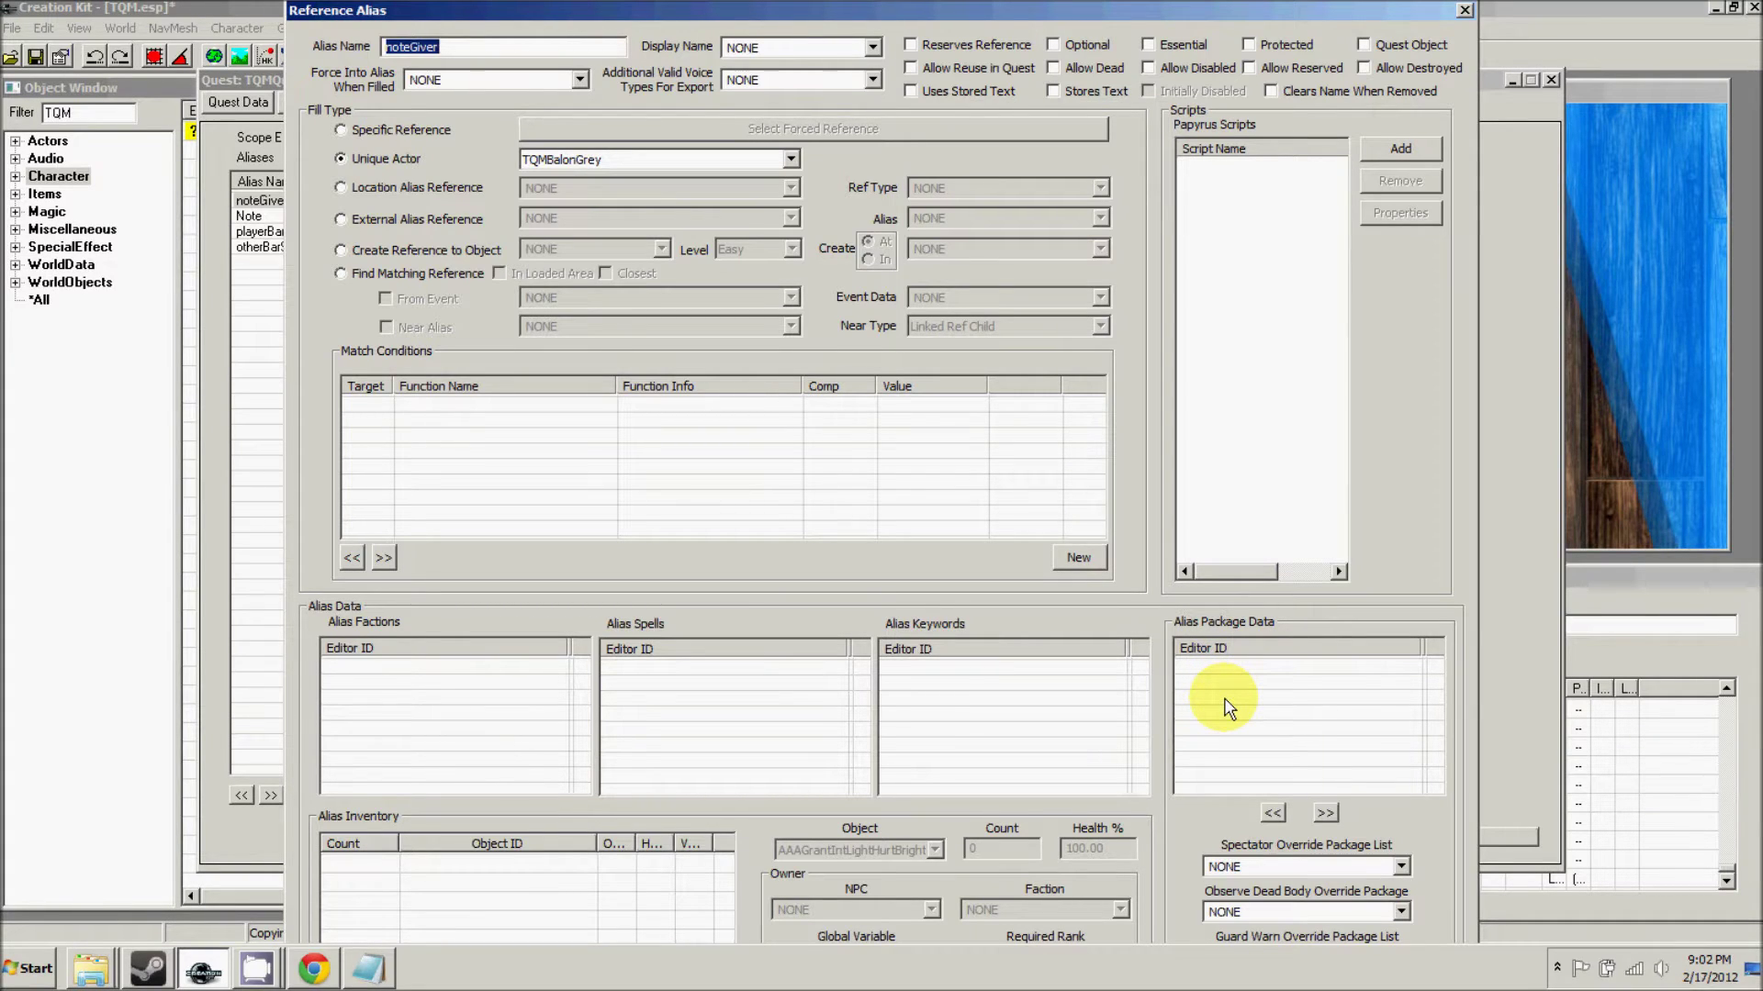
{"action": "right_click", "coordinate": [1240, 684]}
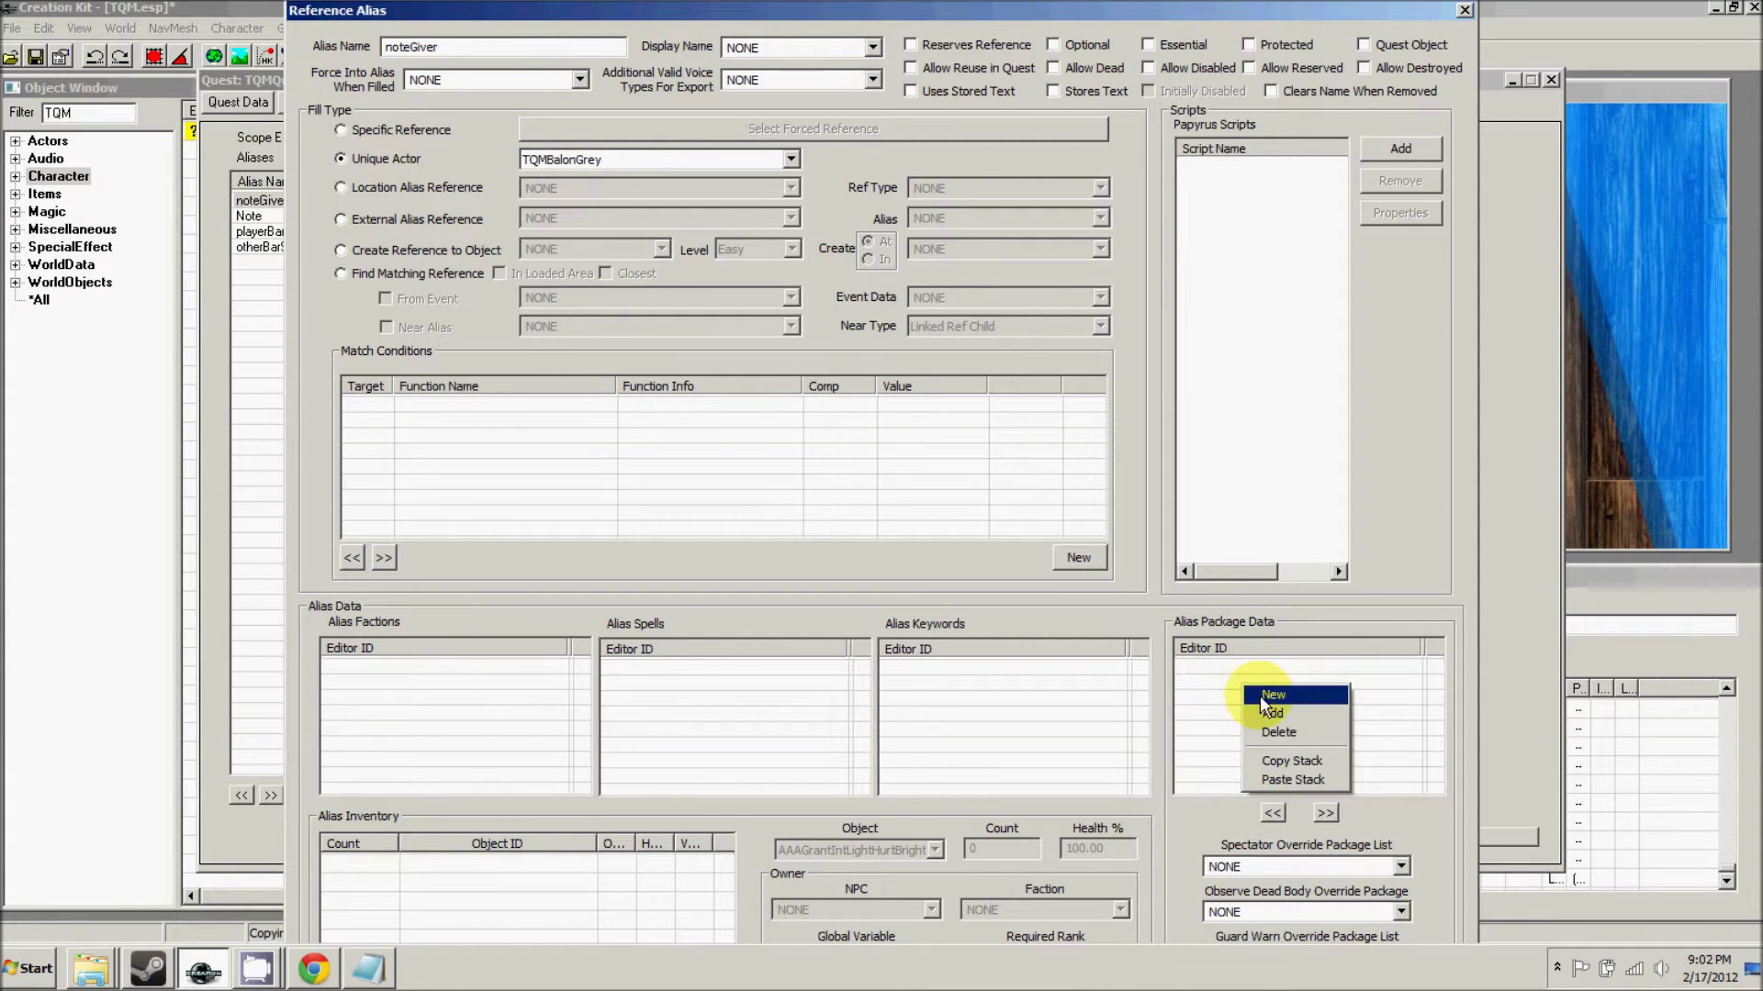
{"action": "left_click", "coordinate": [1266, 696]}
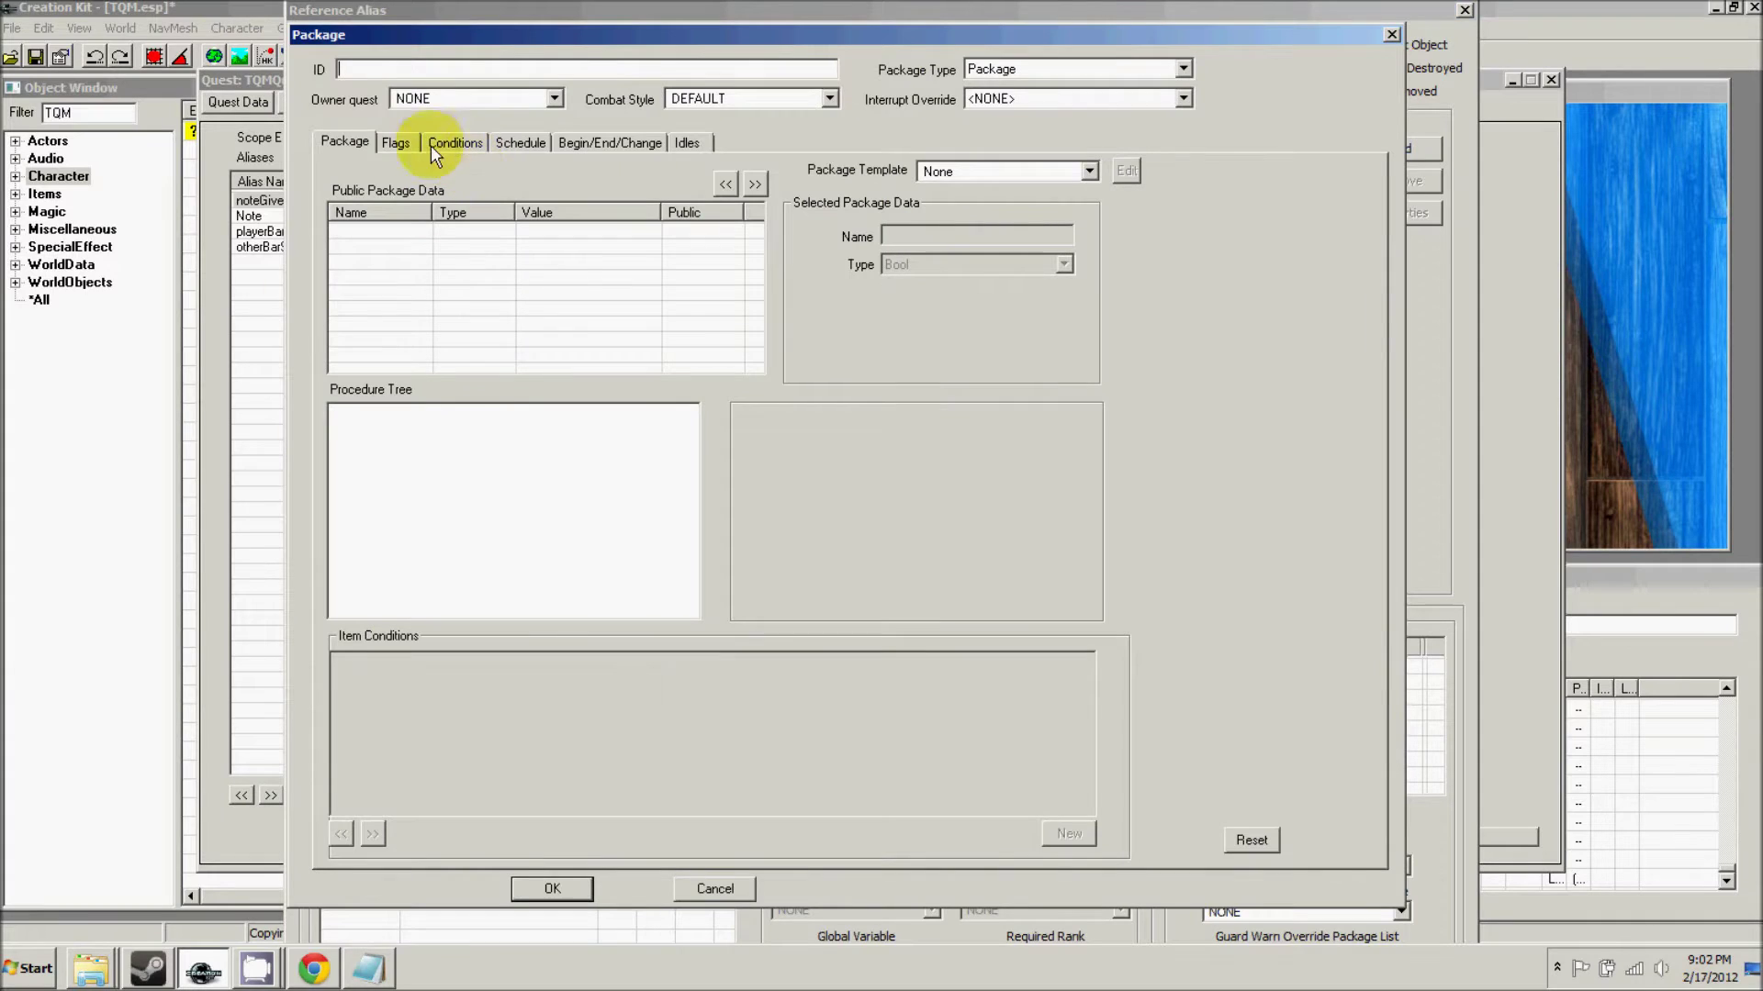
- Set the new package's template to DoNothing and check its StopMovement and ActualSeconds values
{"action": "left_click", "coordinate": [964, 173]}
{"action": "scroll", "coordinate": [927, 349], "scroll_direction": "down", "scroll_amount": 1}
{"action": "left_click", "coordinate": [946, 401]}
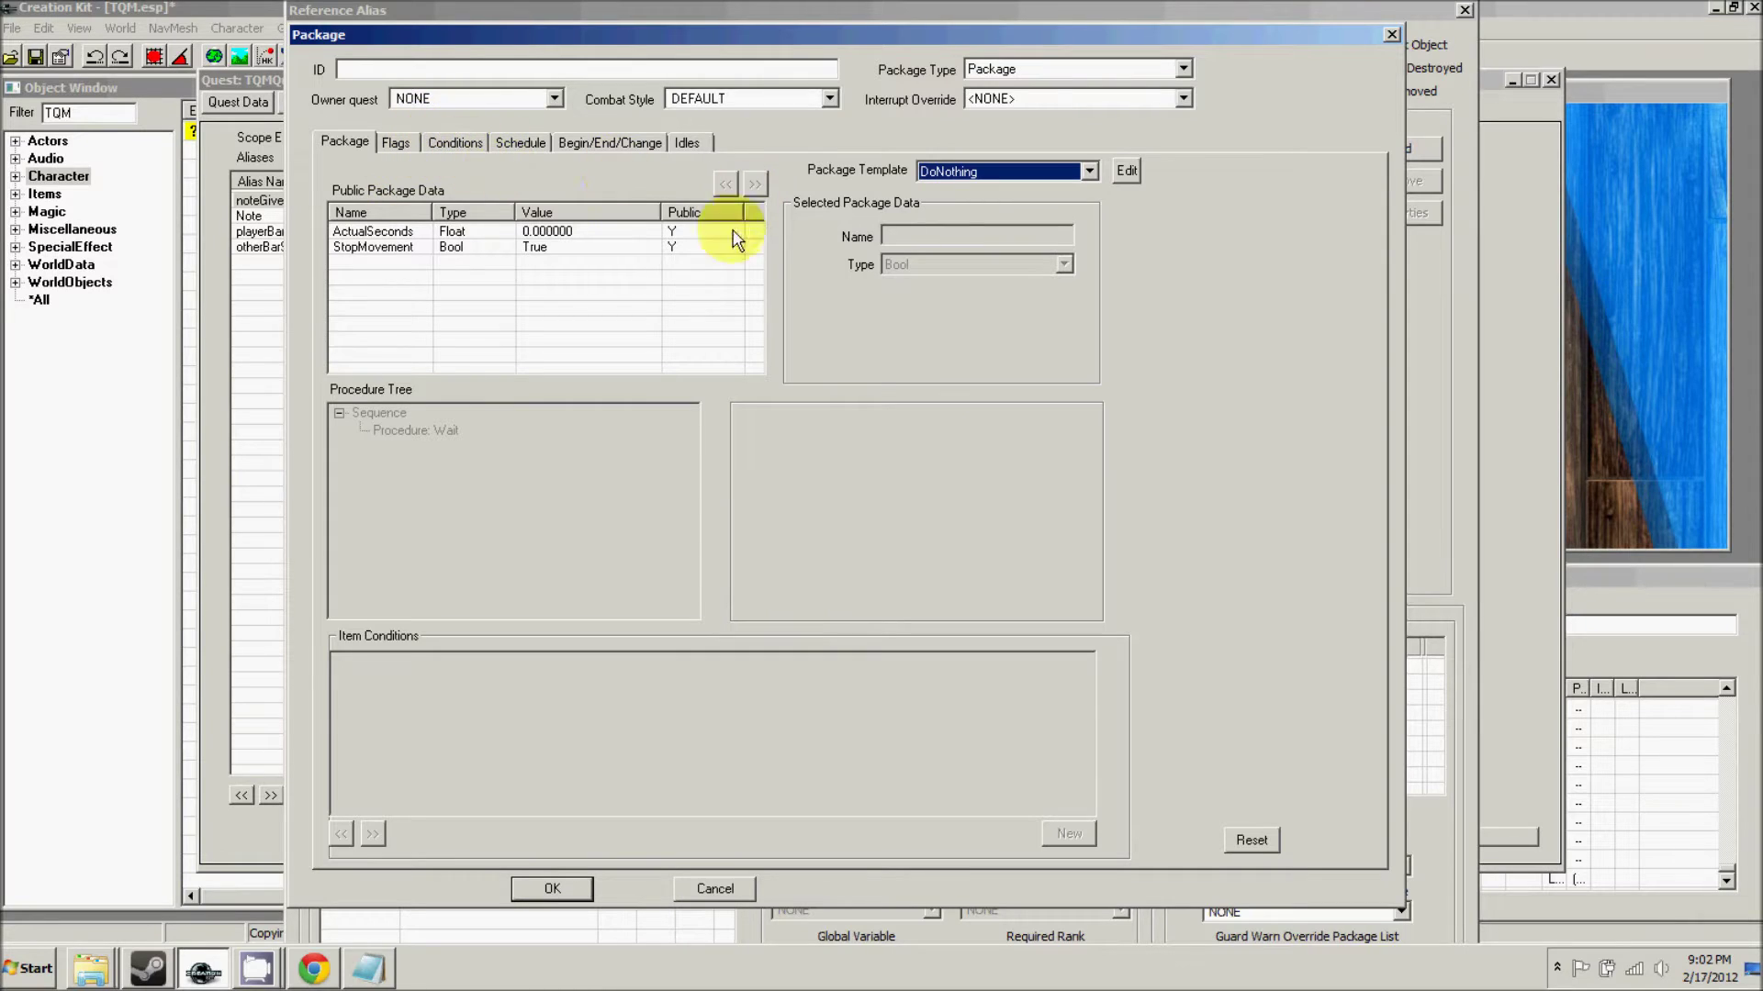
{"action": "left_click", "coordinate": [541, 248]}
{"action": "left_click", "coordinate": [543, 232]}
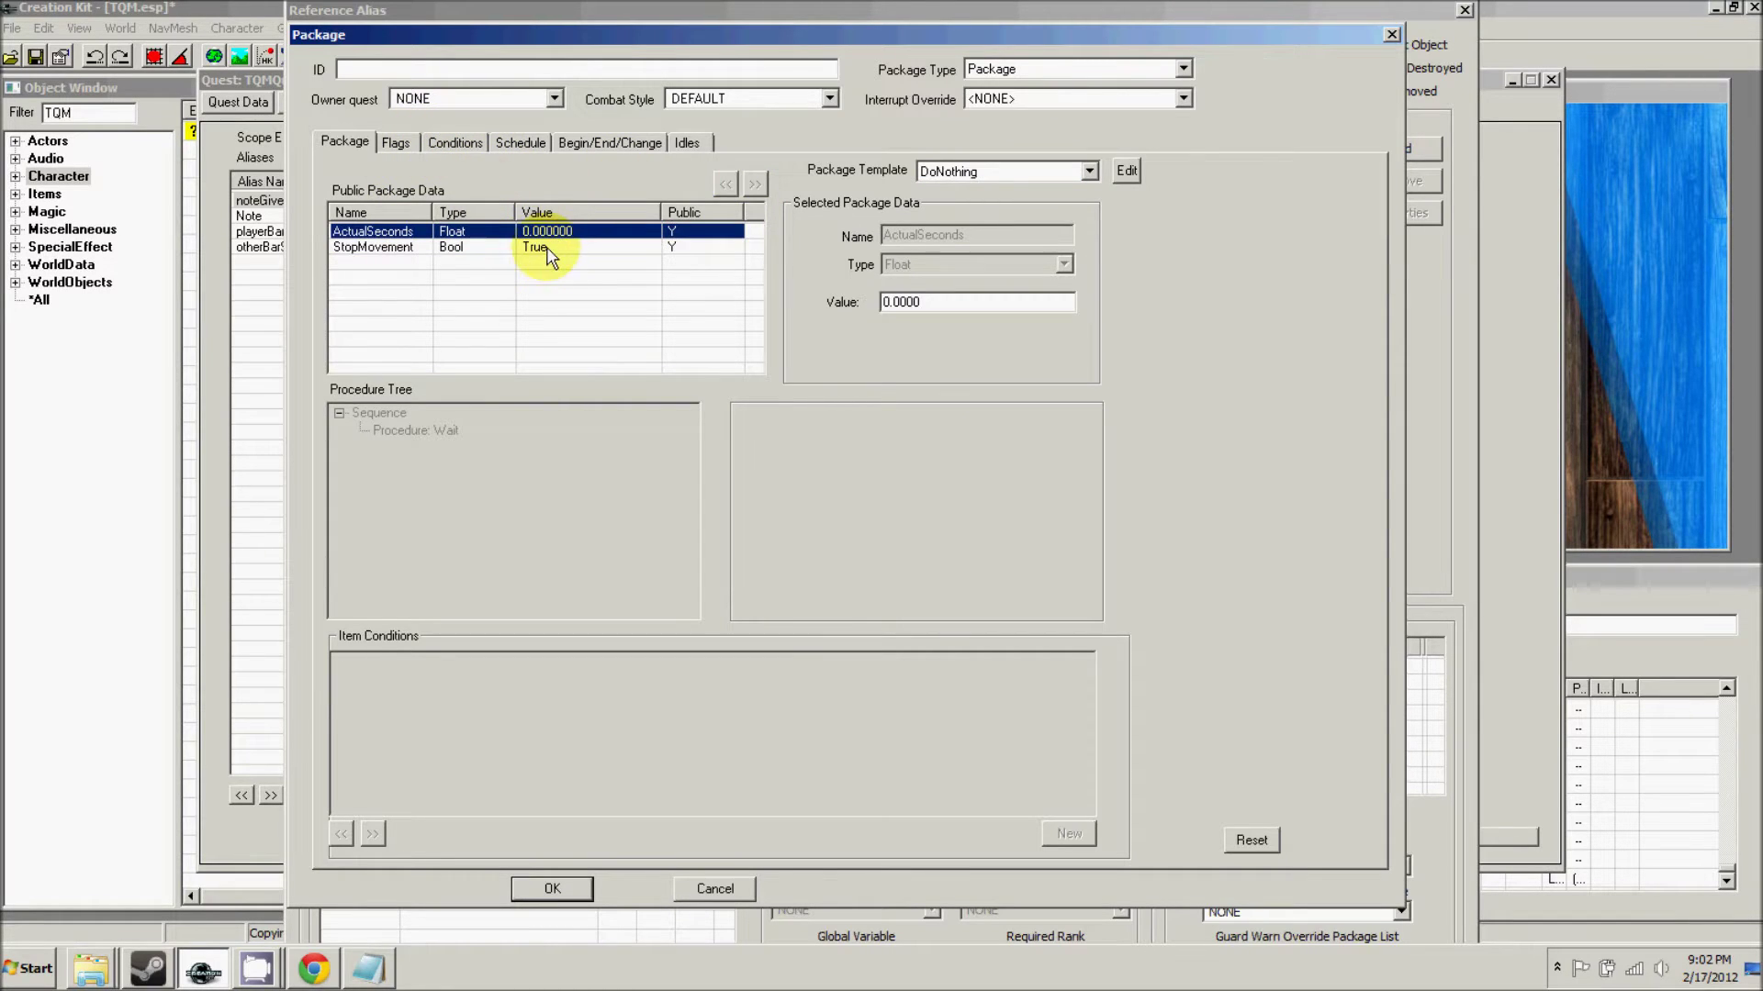
- Start a new condition for the package that uses the GetStage function on the quest TQMQuest01
{"action": "left_click", "coordinate": [455, 145]}
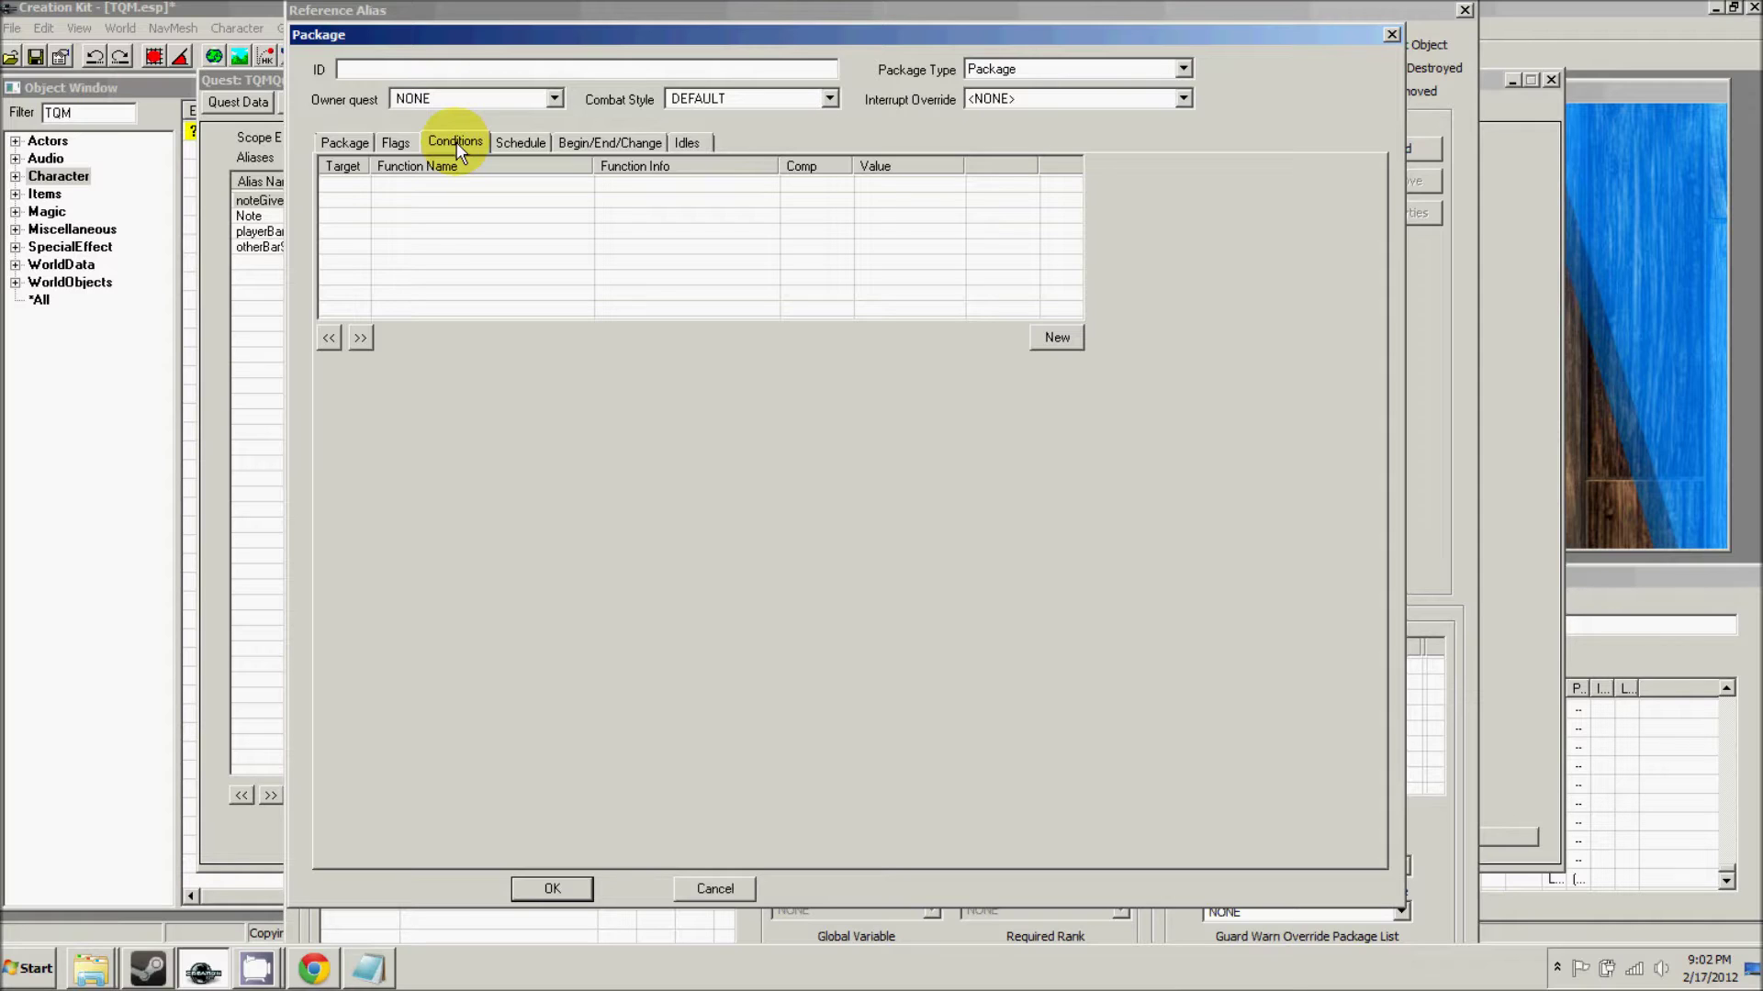
{"action": "right_click", "coordinate": [426, 217]}
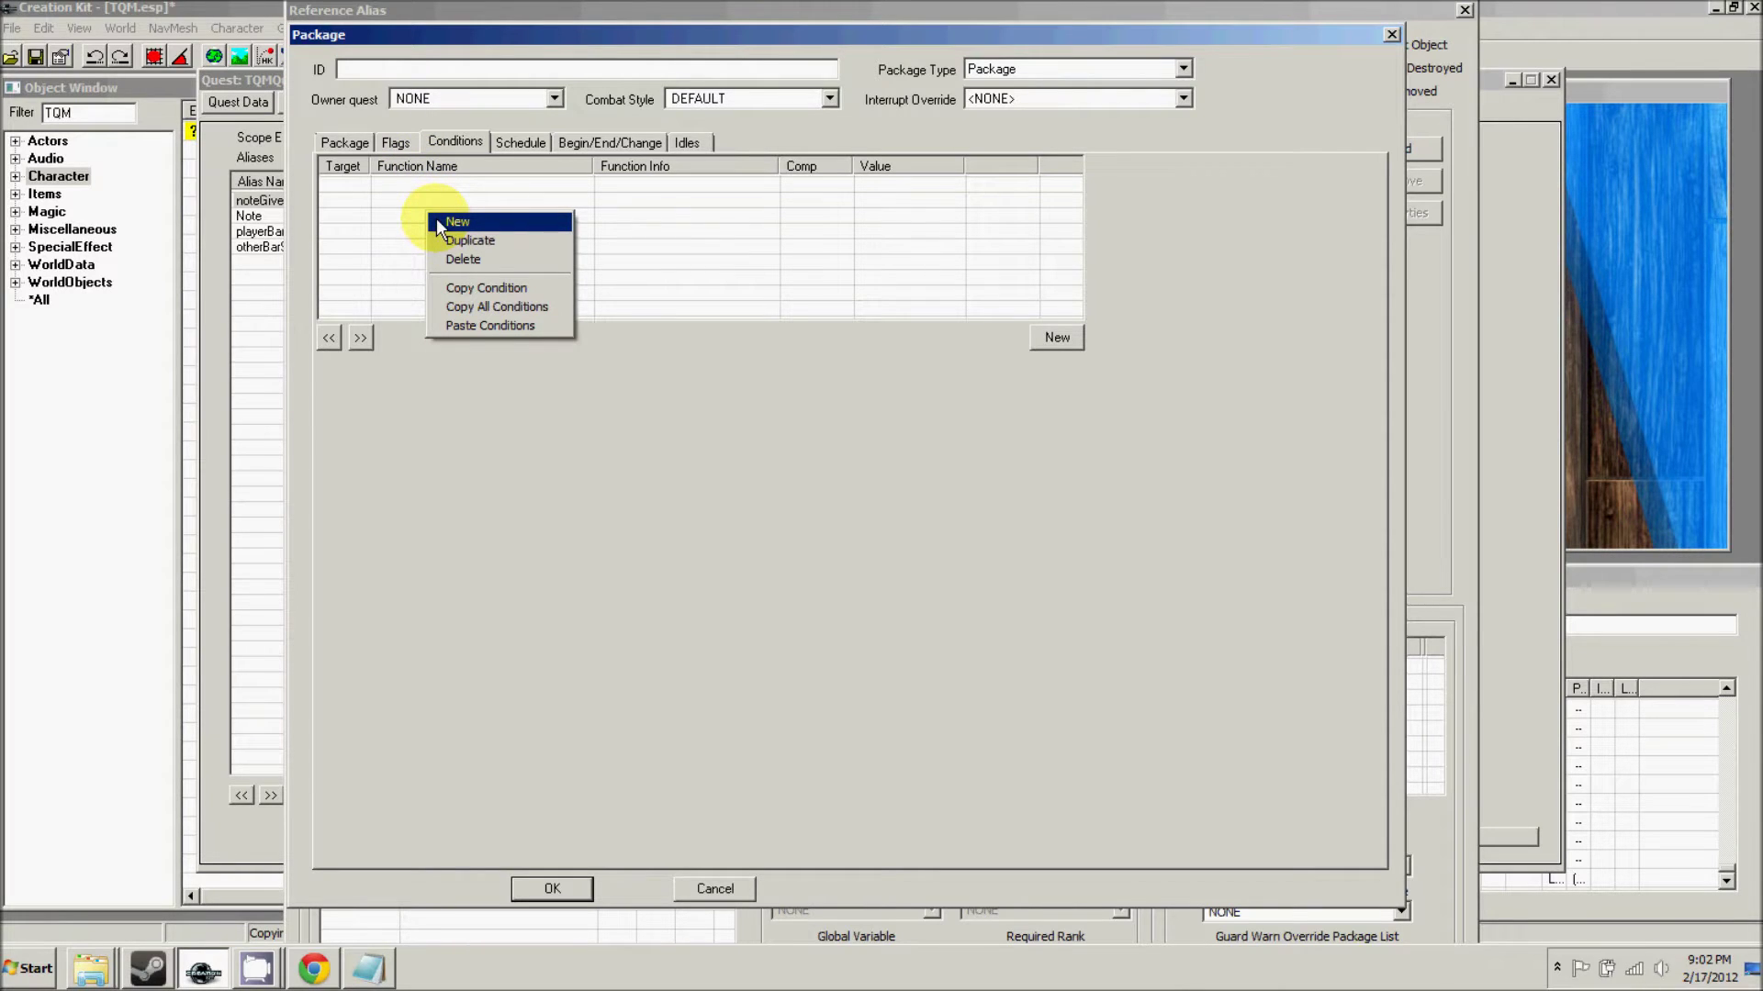
{"action": "left_click", "coordinate": [457, 222]}
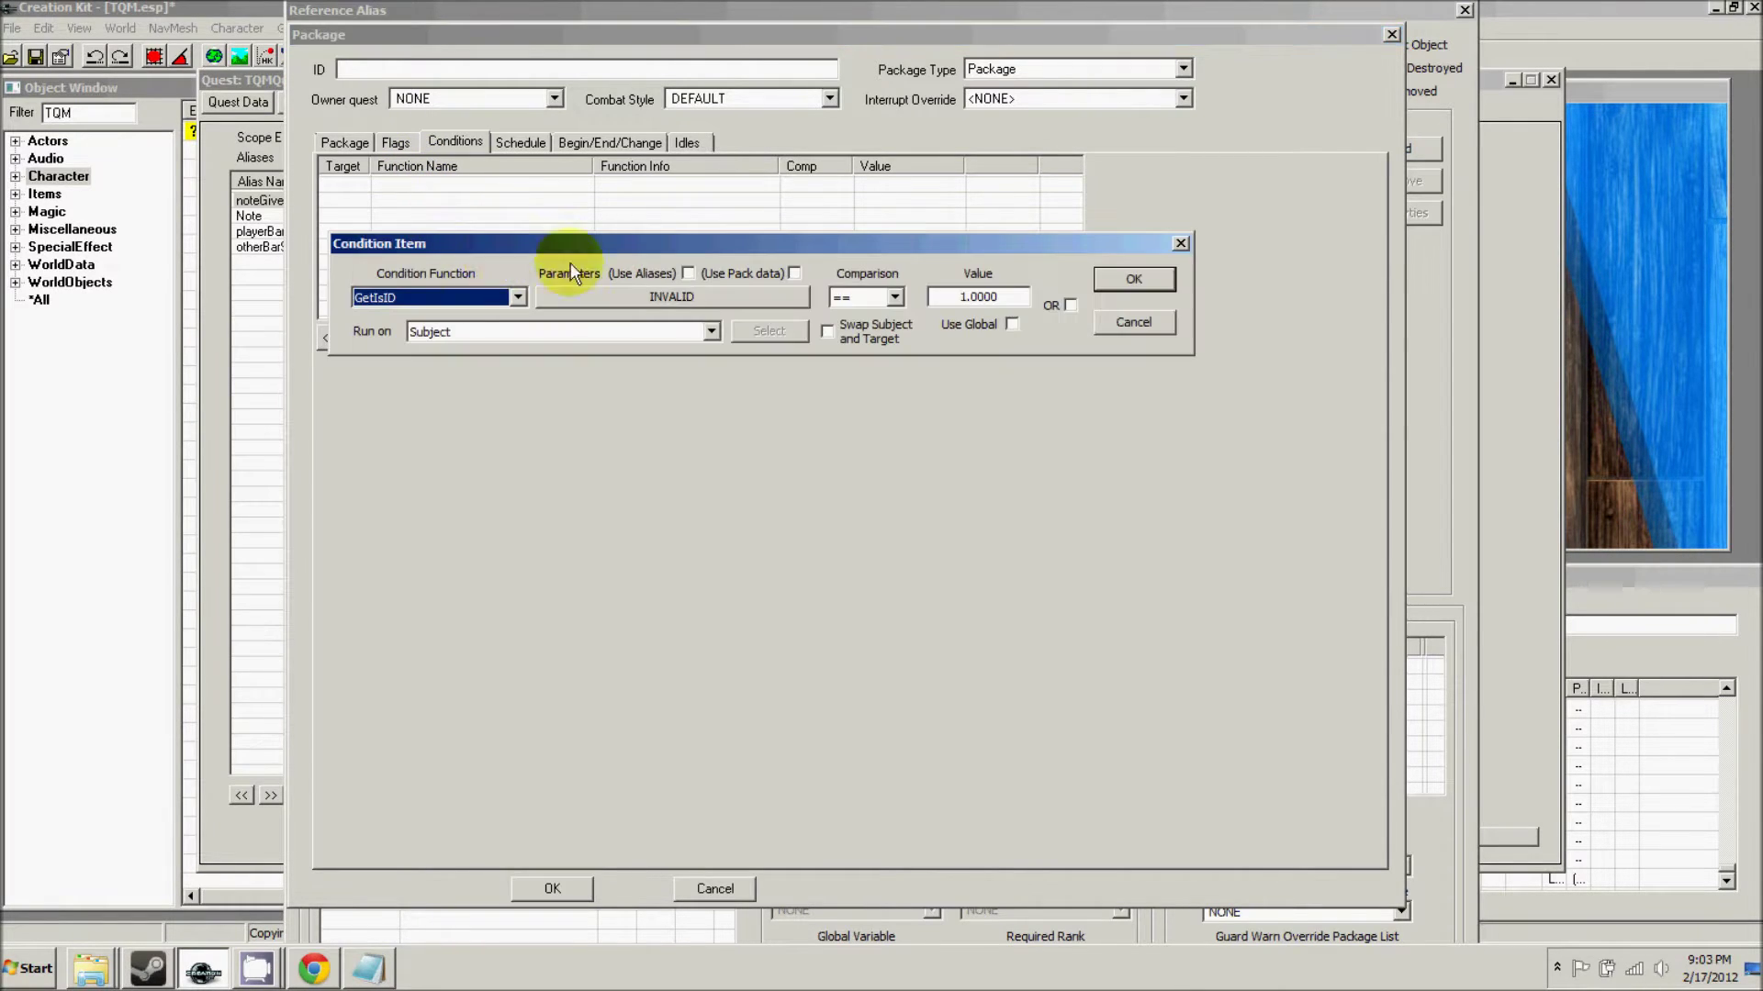
{"action": "type", "text": "GetStage"}
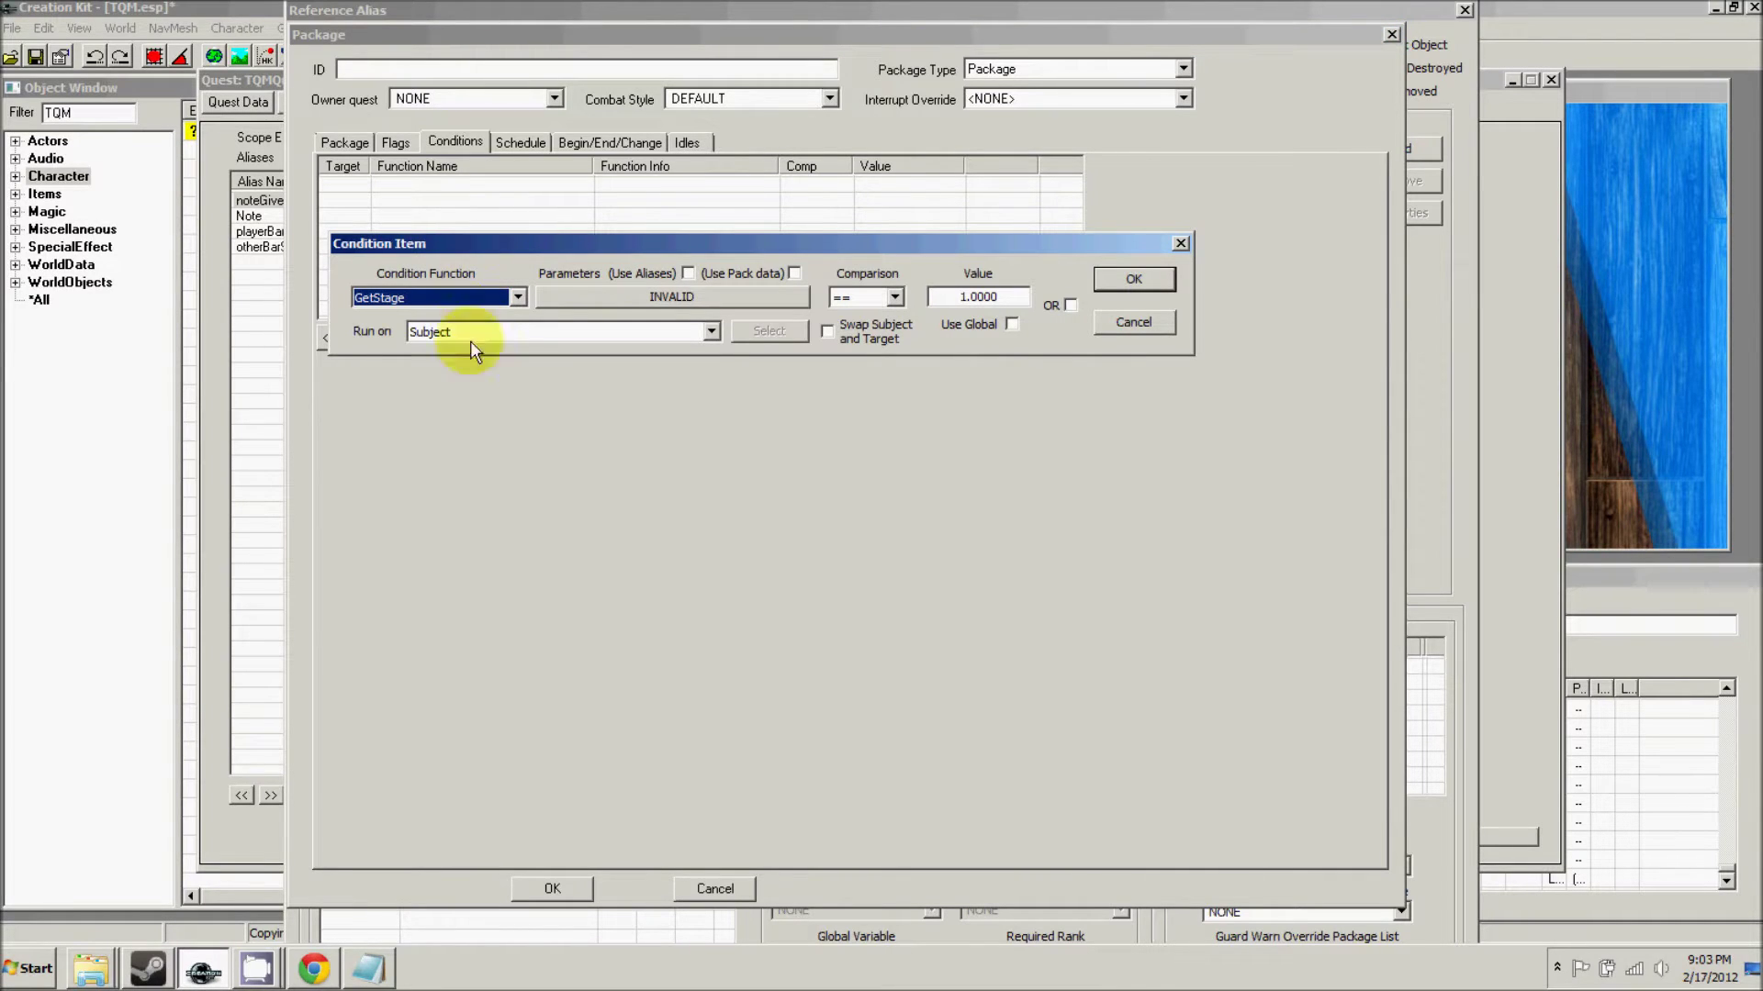
{"action": "left_click", "coordinate": [587, 297]}
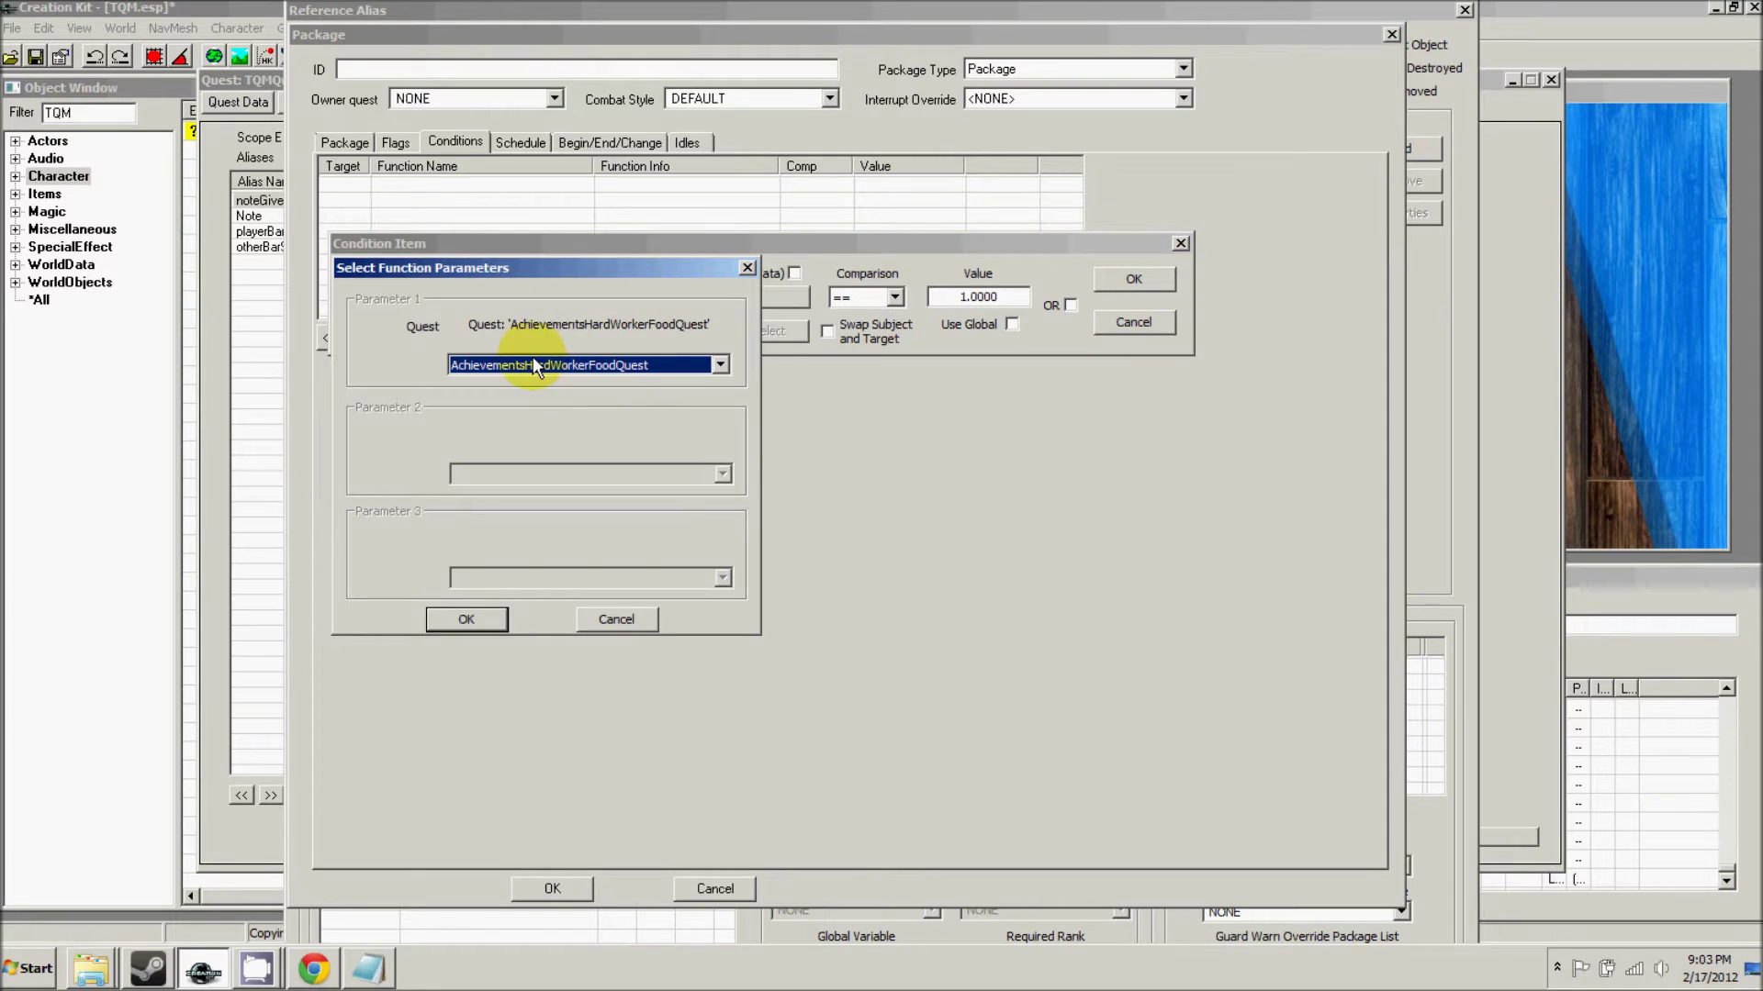
{"action": "type", "text": "TQMQuest01"}
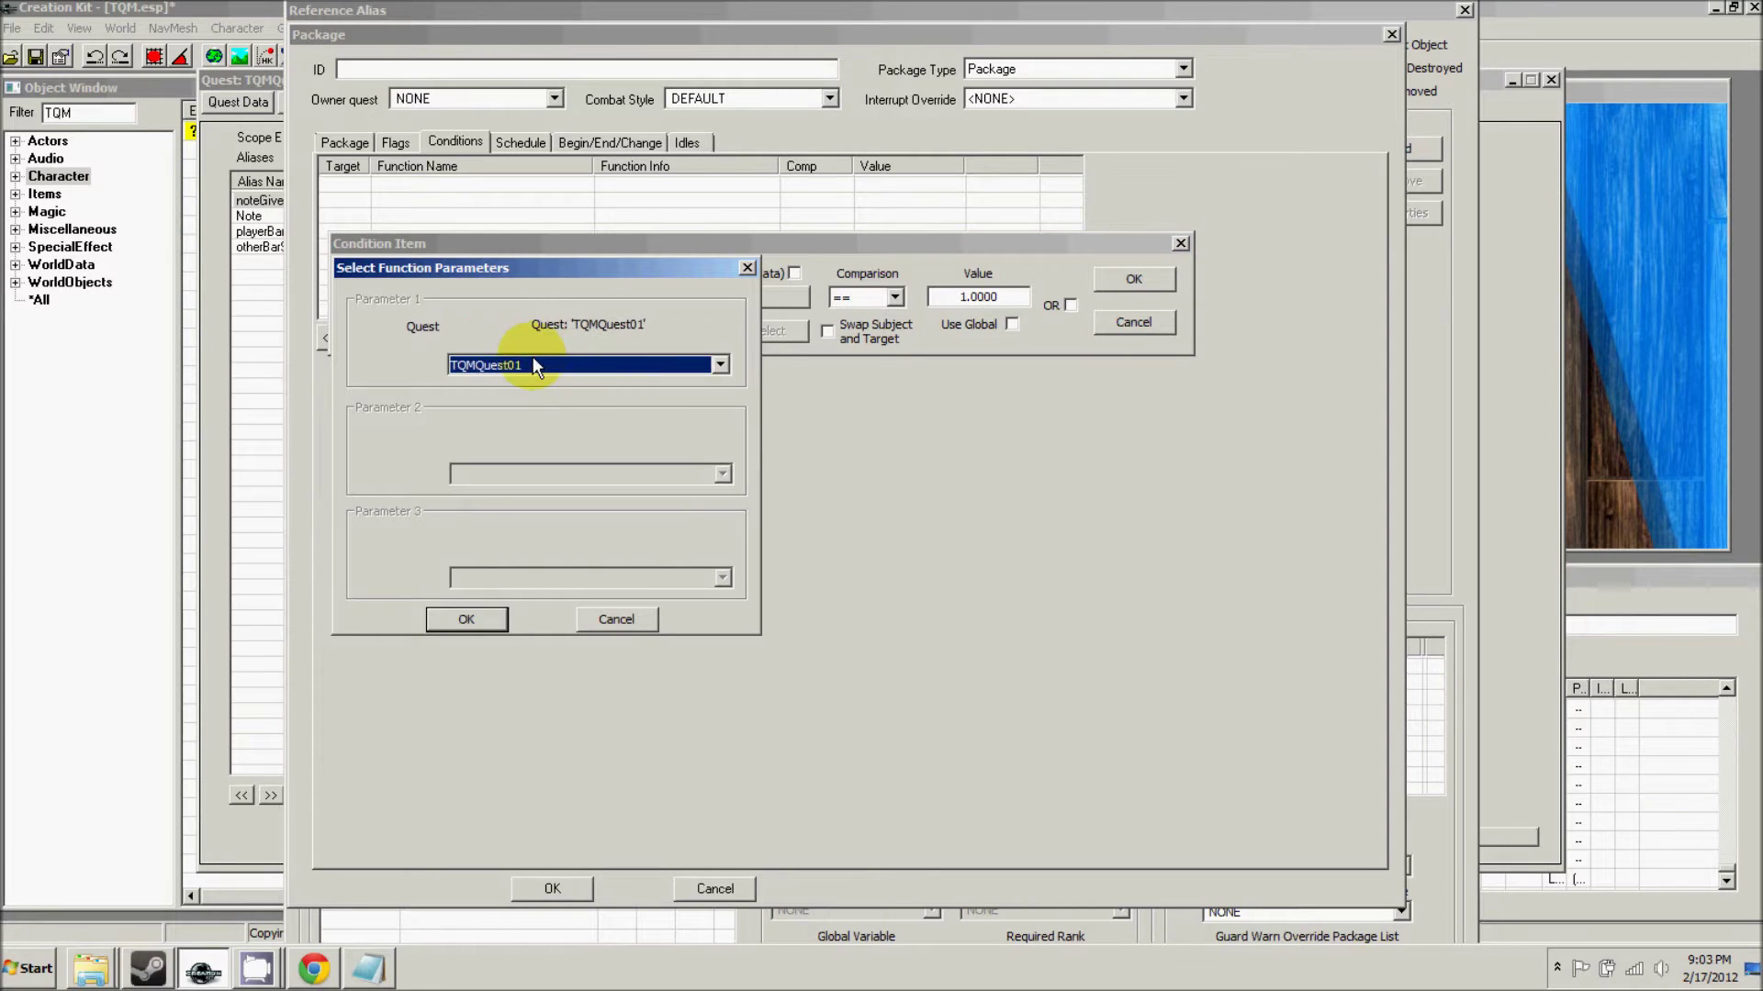
{"action": "left_click", "coordinate": [470, 617]}
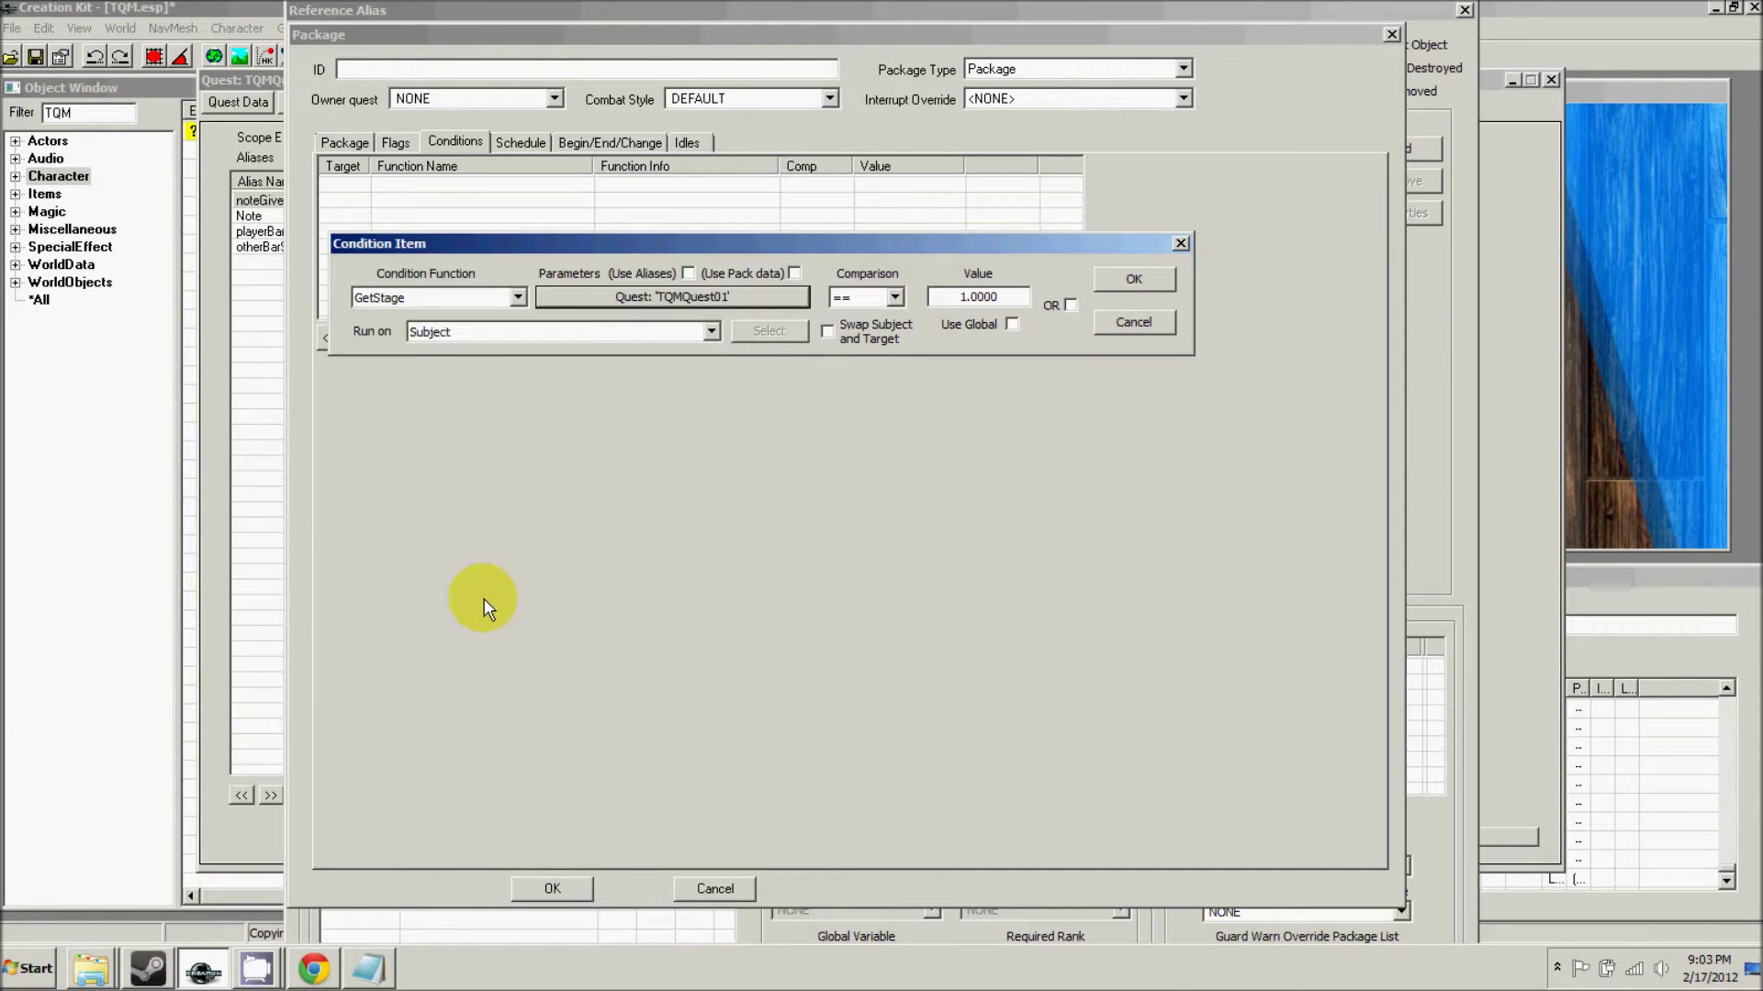
- Set the GetStage condition's comparison to >= with a value of 10 and accept the condition
{"action": "left_click_drag", "start_coordinate": [996, 296], "coordinate": [935, 296]}
{"action": "left_click", "coordinate": [893, 296]}
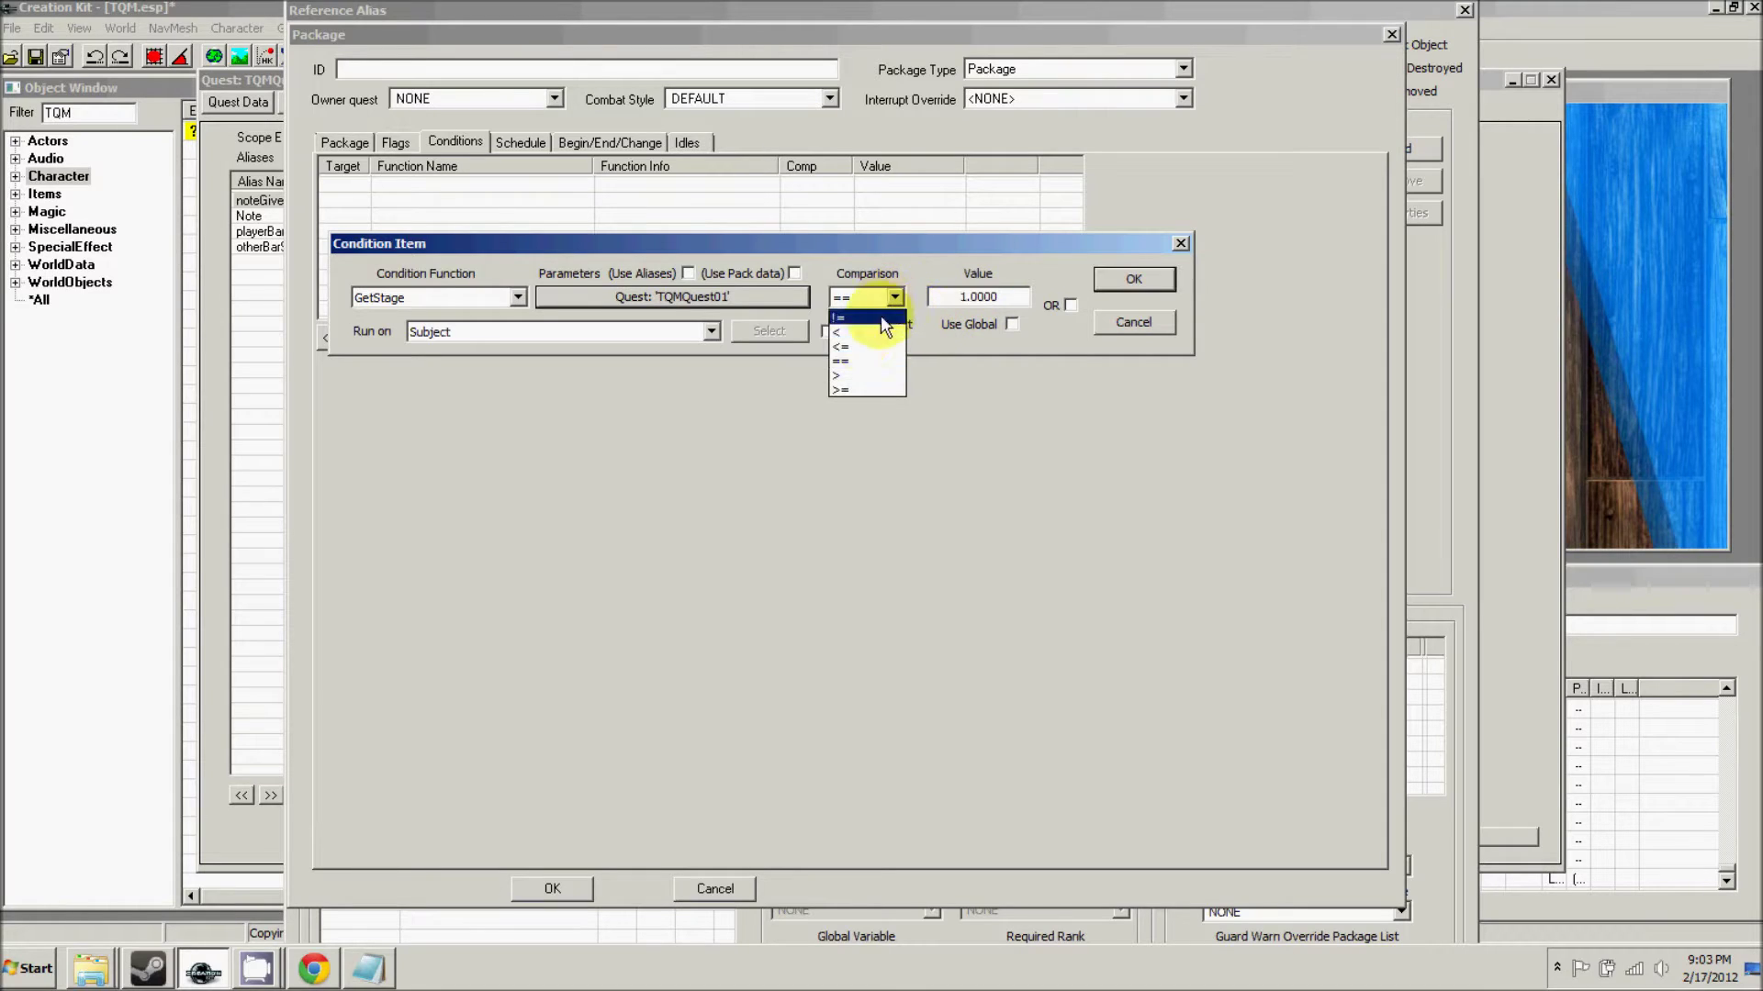
{"action": "left_click", "coordinate": [848, 376]}
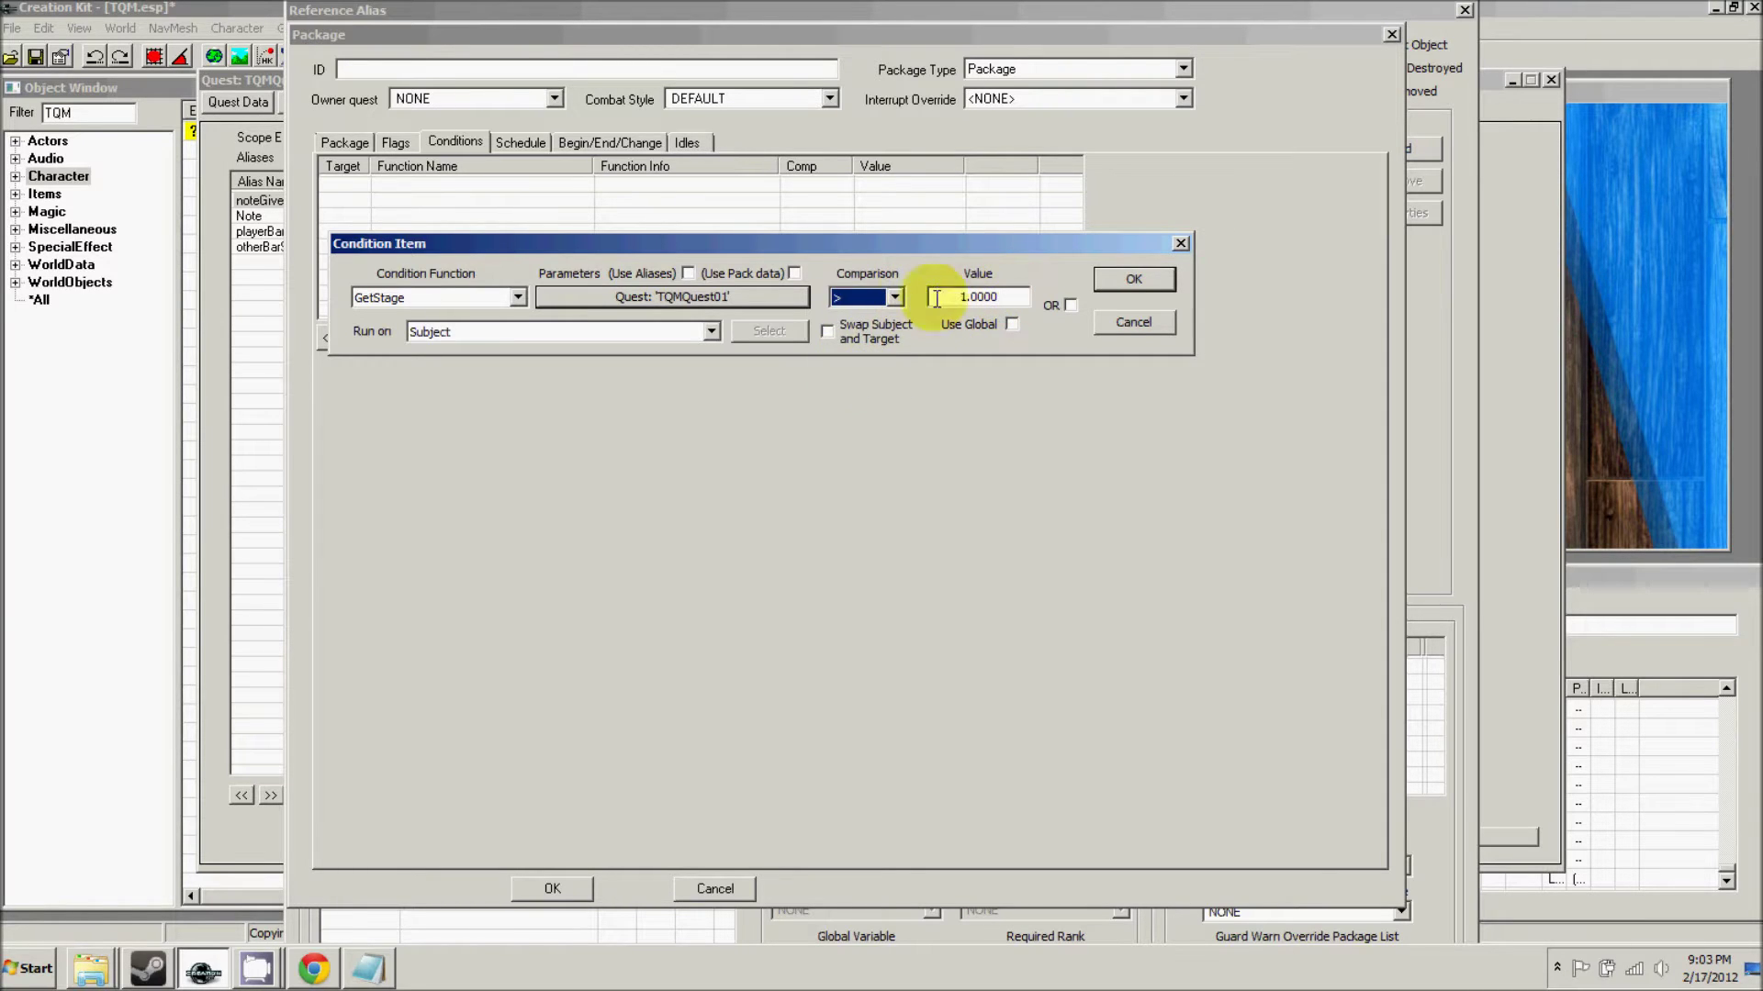
{"action": "left_click", "coordinate": [872, 297]}
{"action": "left_click", "coordinate": [851, 390]}
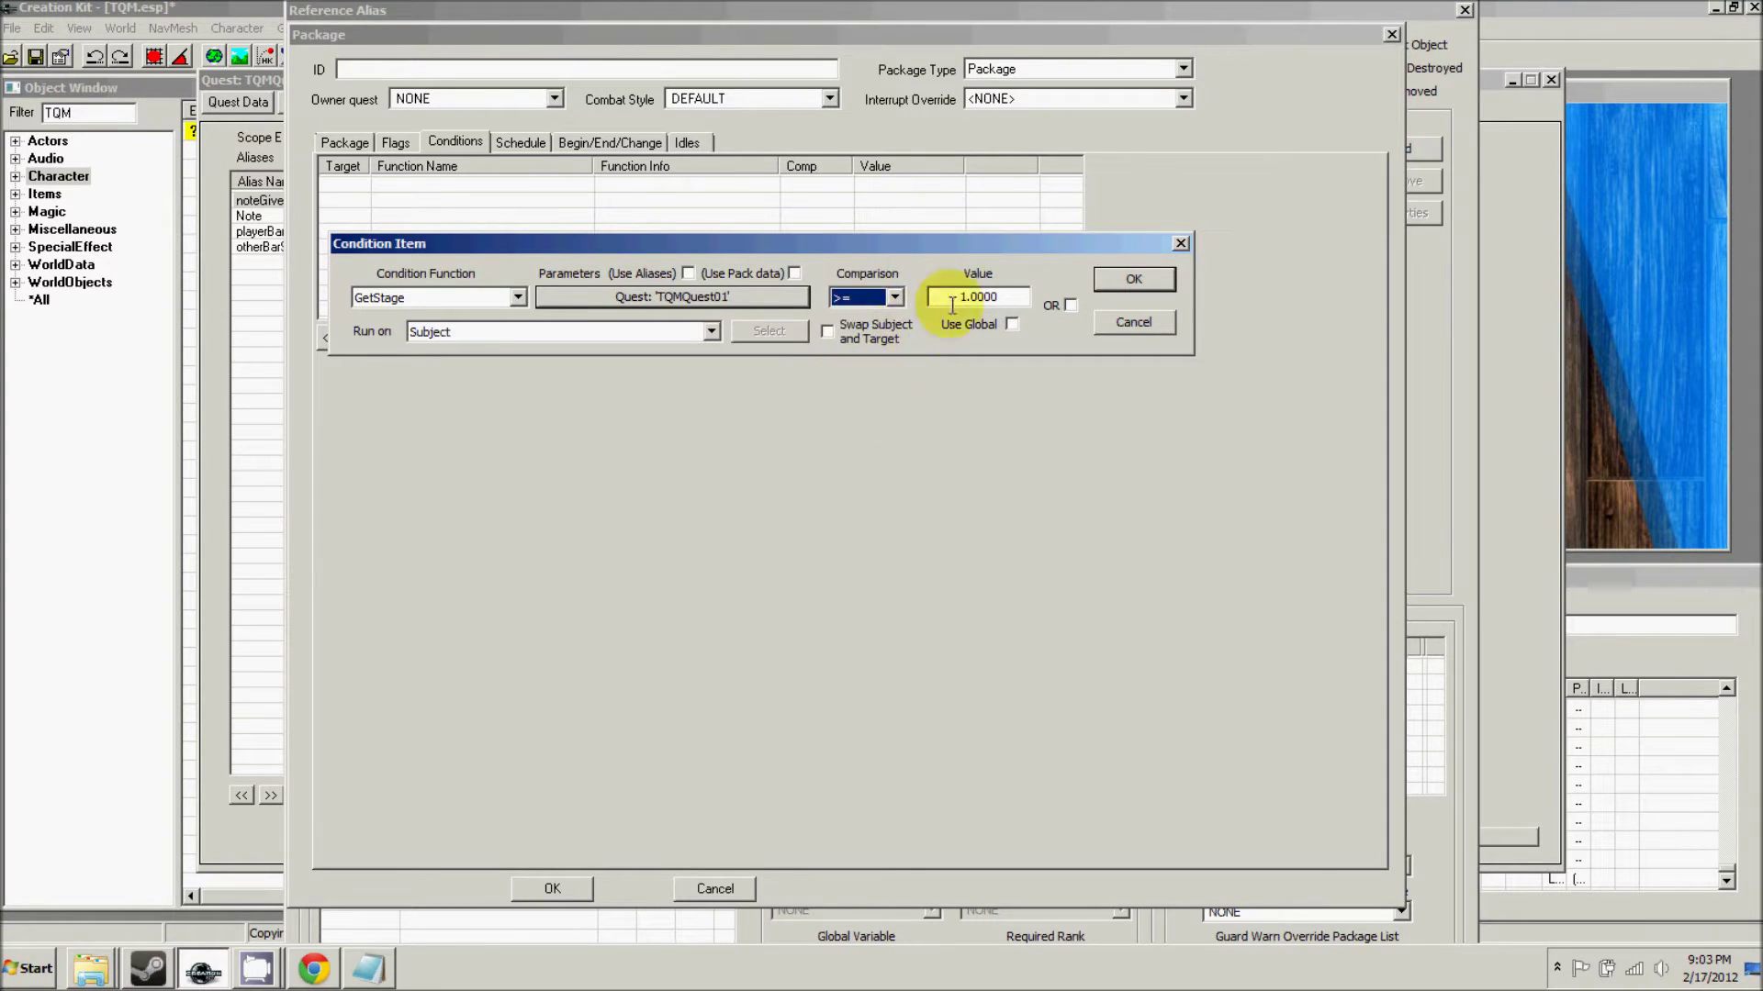
{"action": "left_click_drag", "start_coordinate": [1000, 297], "coordinate": [934, 297]}
{"action": "type", "text": "10"}
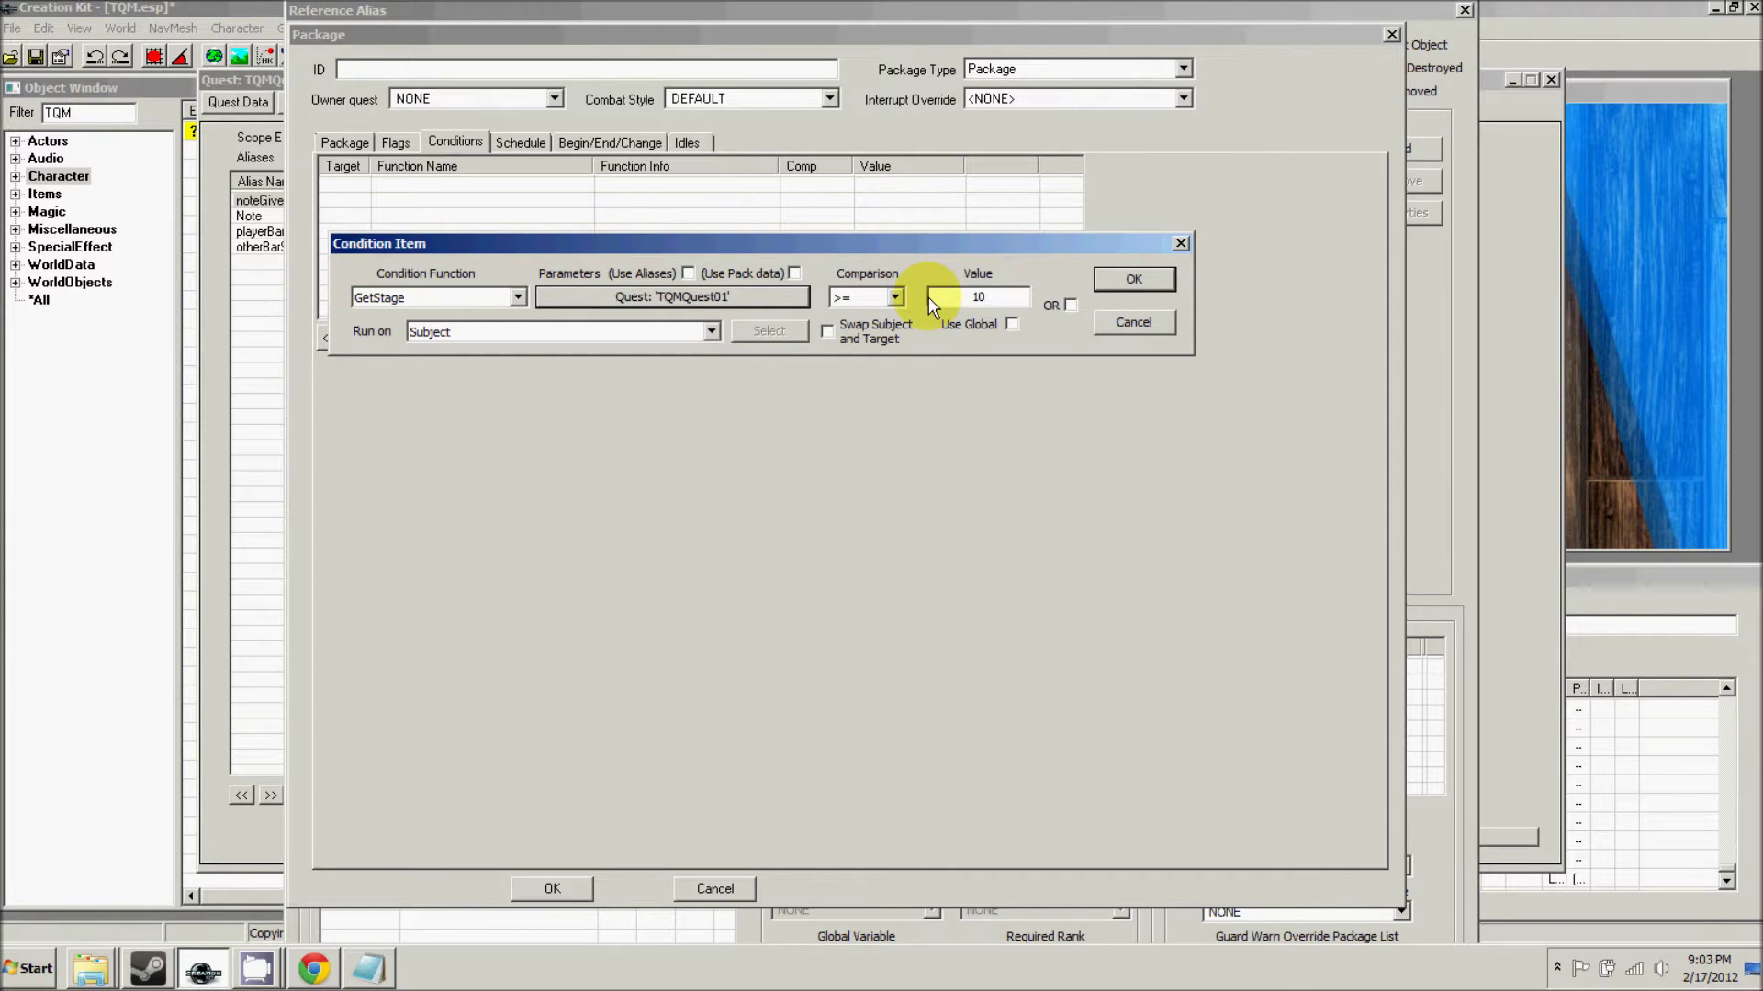
{"action": "left_click", "coordinate": [1133, 279]}
- Add a second package condition checking that GetStage of TQMQuest01 is <= 40
{"action": "right_click", "coordinate": [676, 227]}
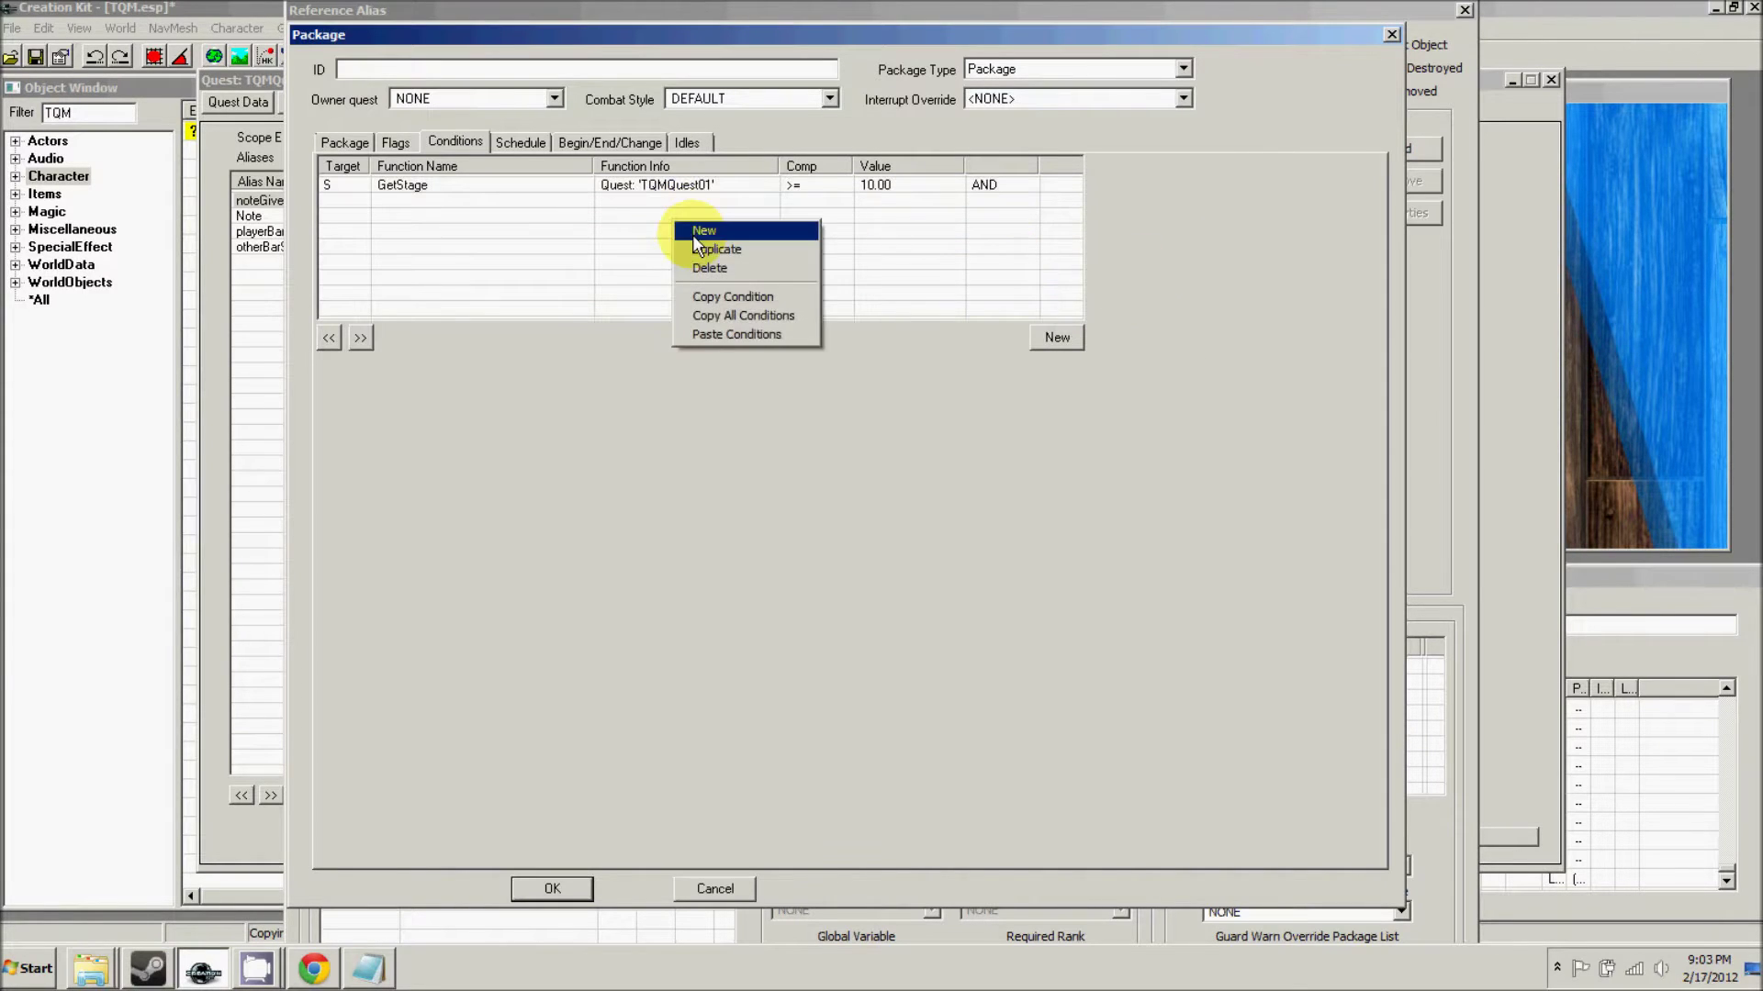
{"action": "left_click", "coordinate": [690, 233]}
{"action": "type", "text": "GetStage"}
{"action": "left_click", "coordinate": [549, 312]}
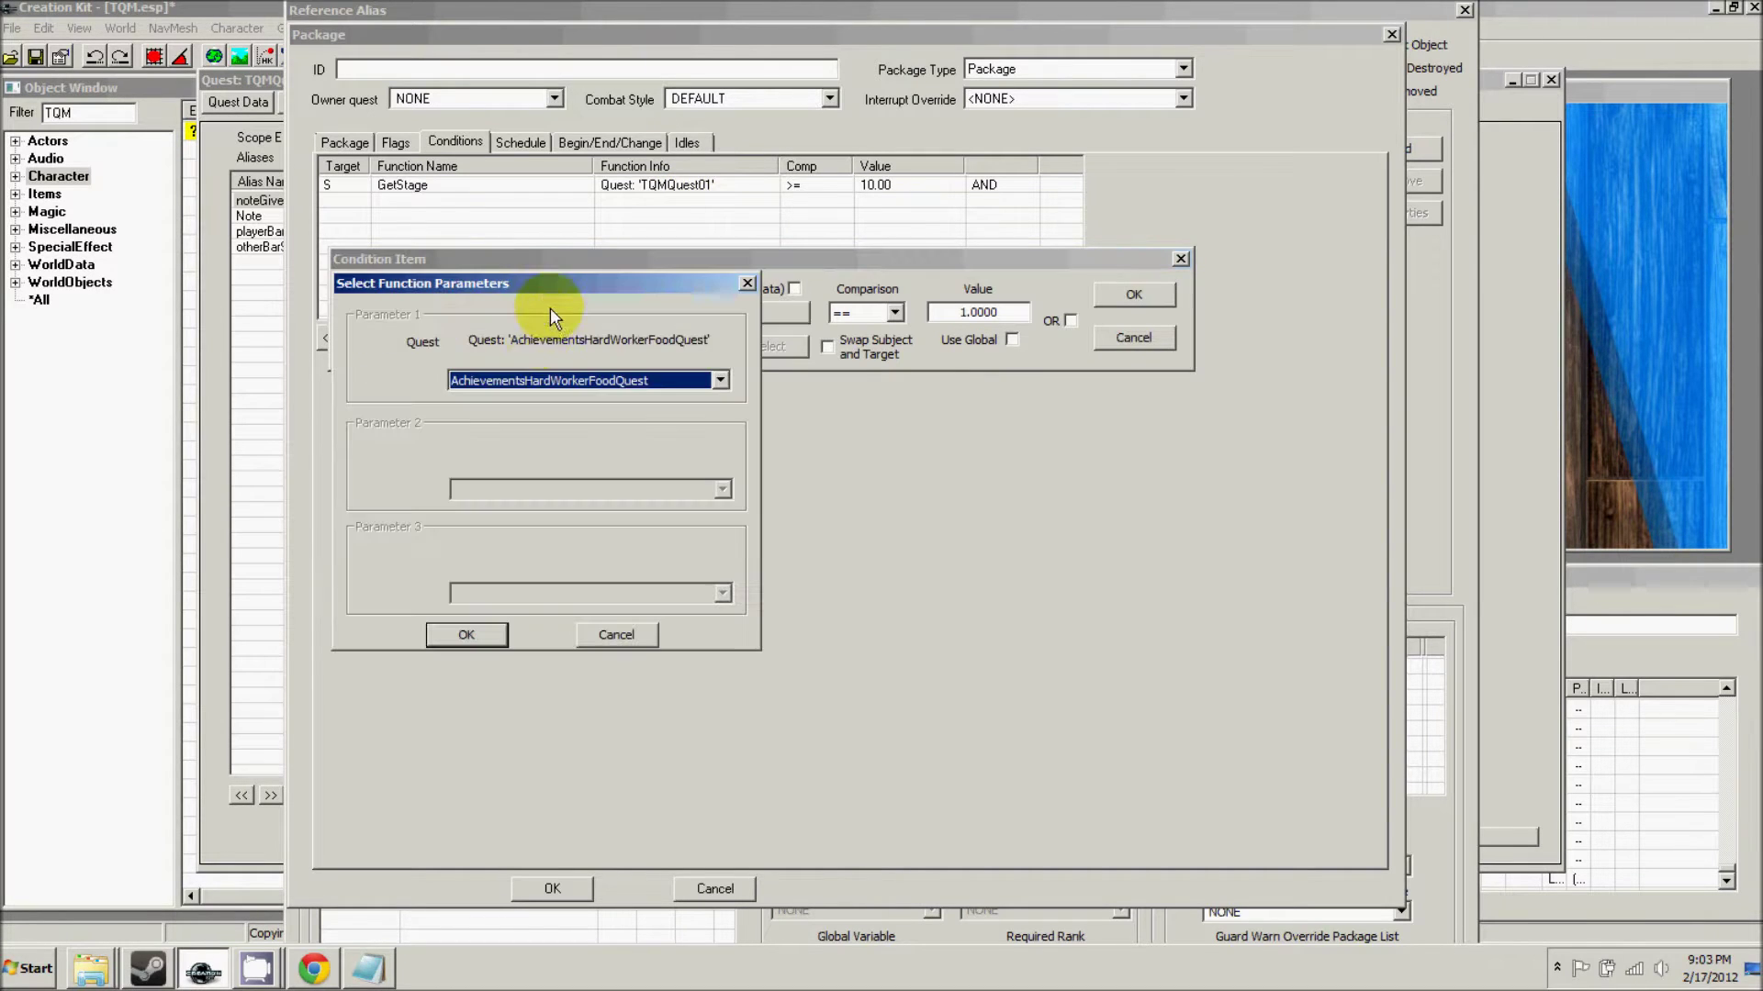
{"action": "type", "text": "TQMQuest01"}
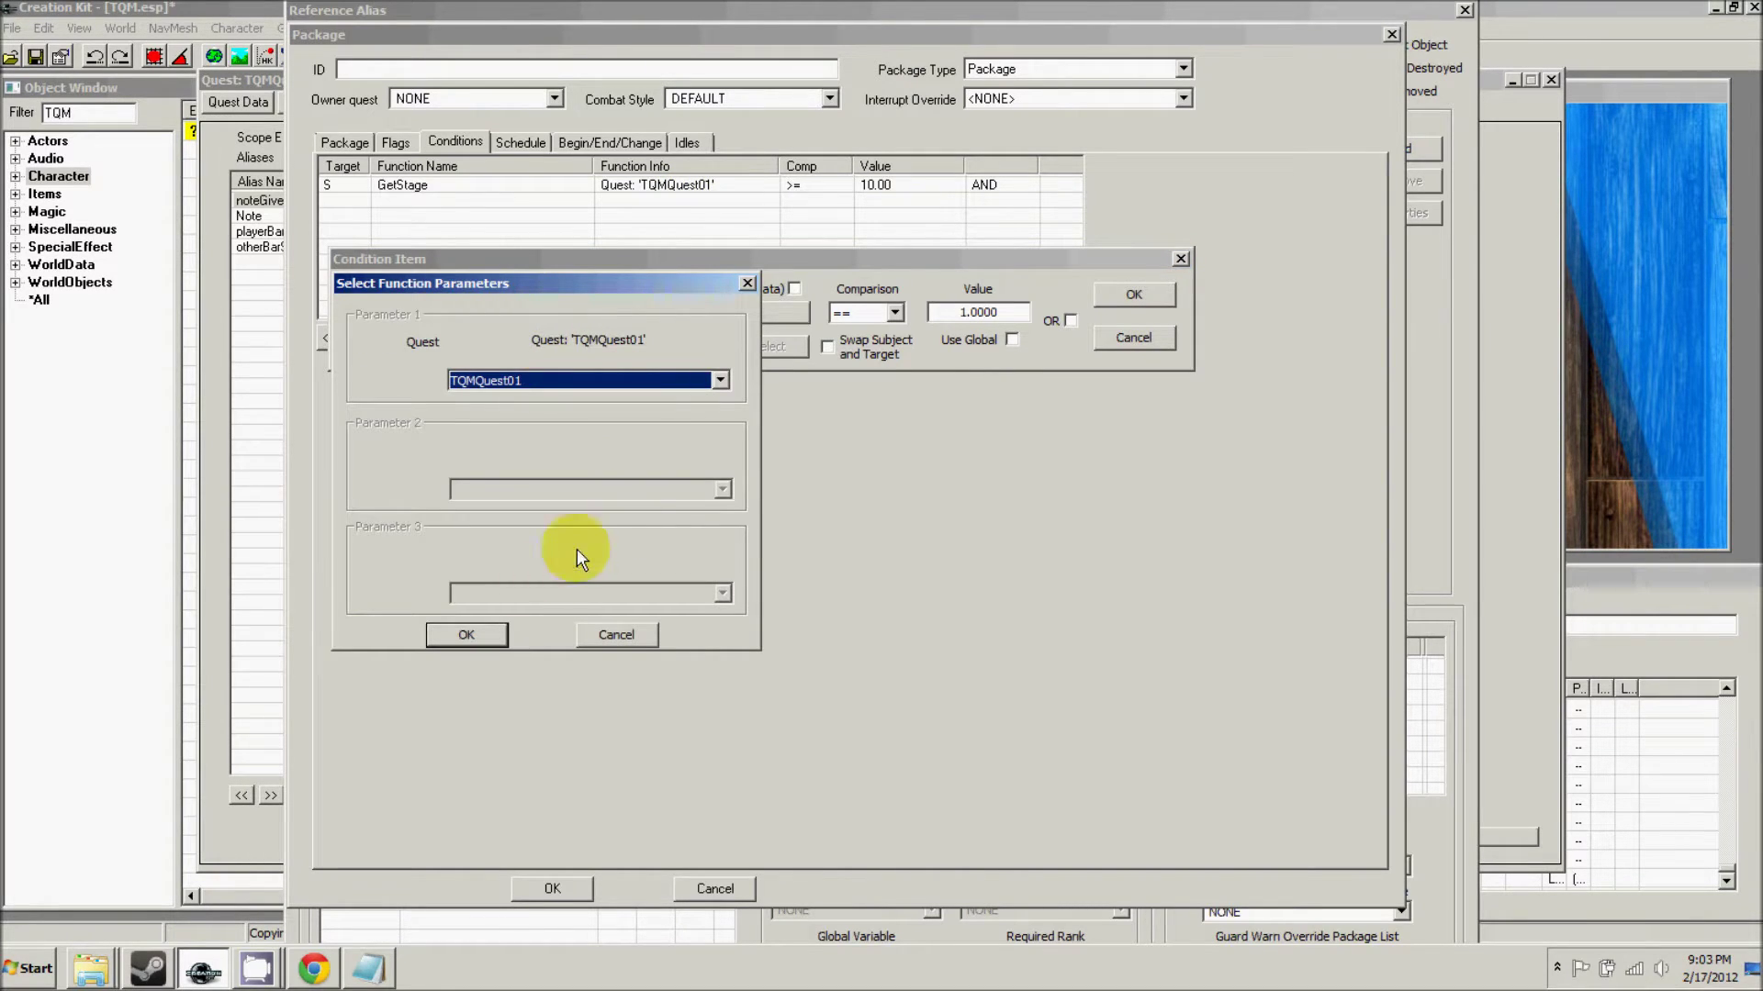
{"action": "left_click", "coordinate": [472, 633]}
{"action": "left_click", "coordinate": [892, 313]}
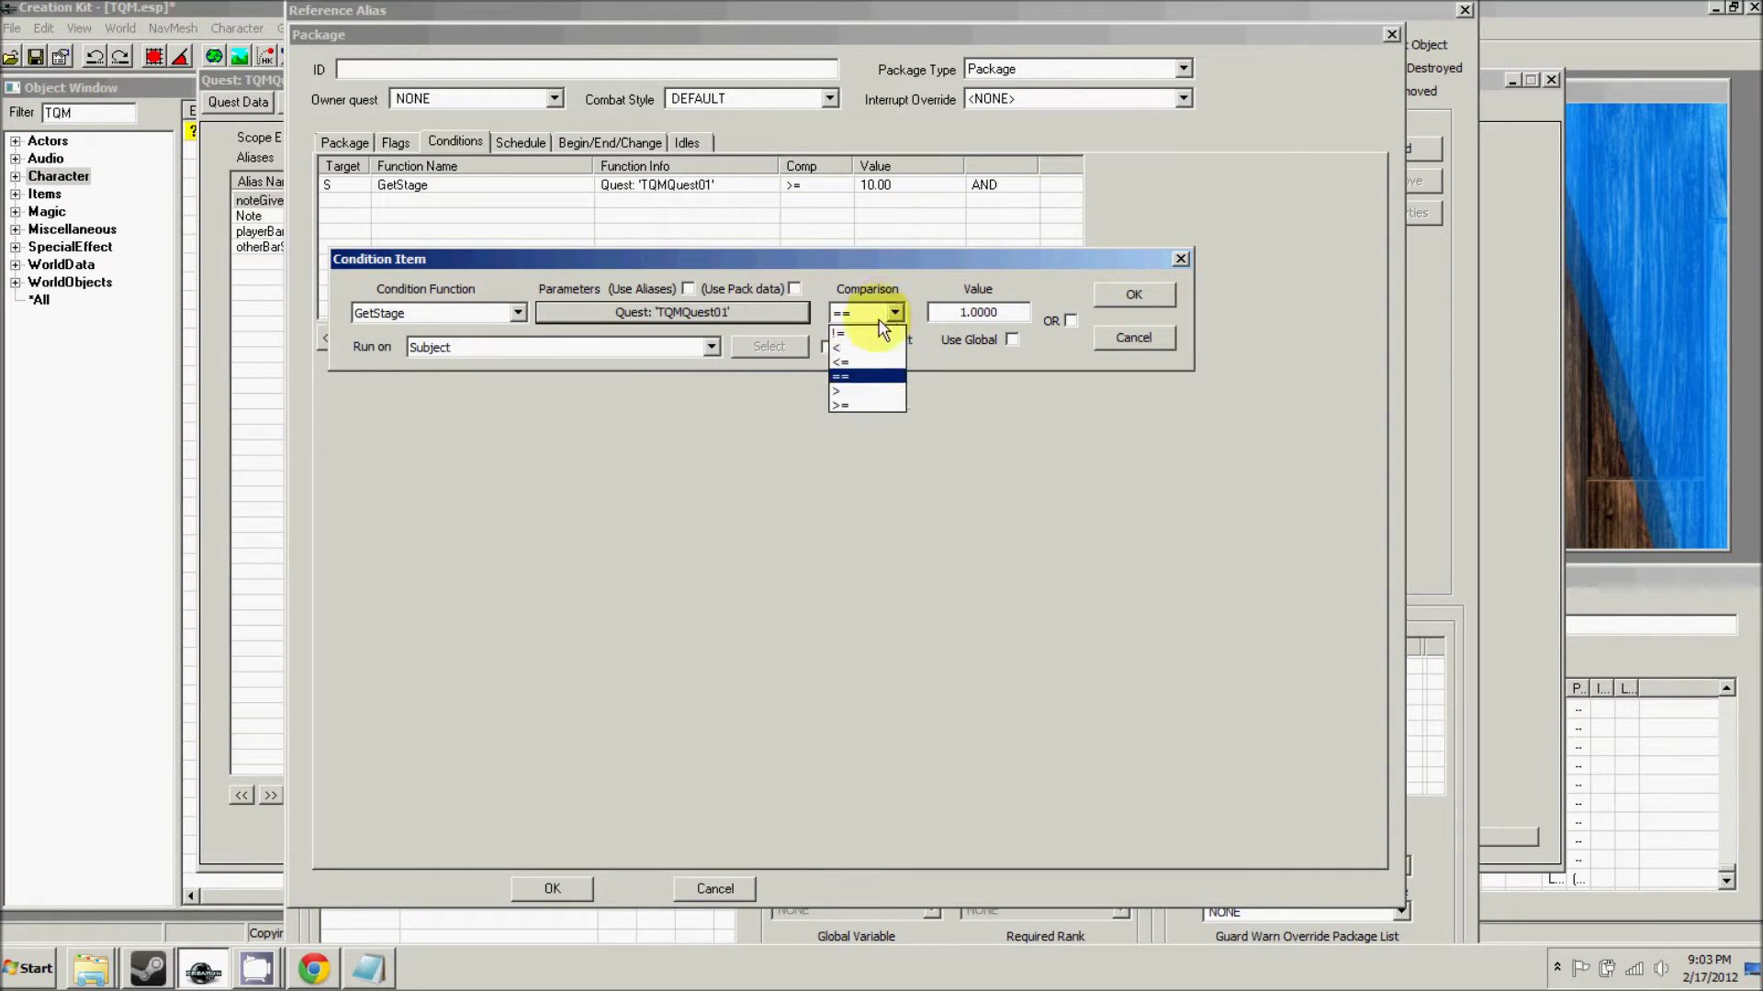
{"action": "left_click", "coordinate": [840, 362]}
{"action": "left_click_drag", "start_coordinate": [1015, 313], "coordinate": [954, 313]}
{"action": "type", "text": "40"}
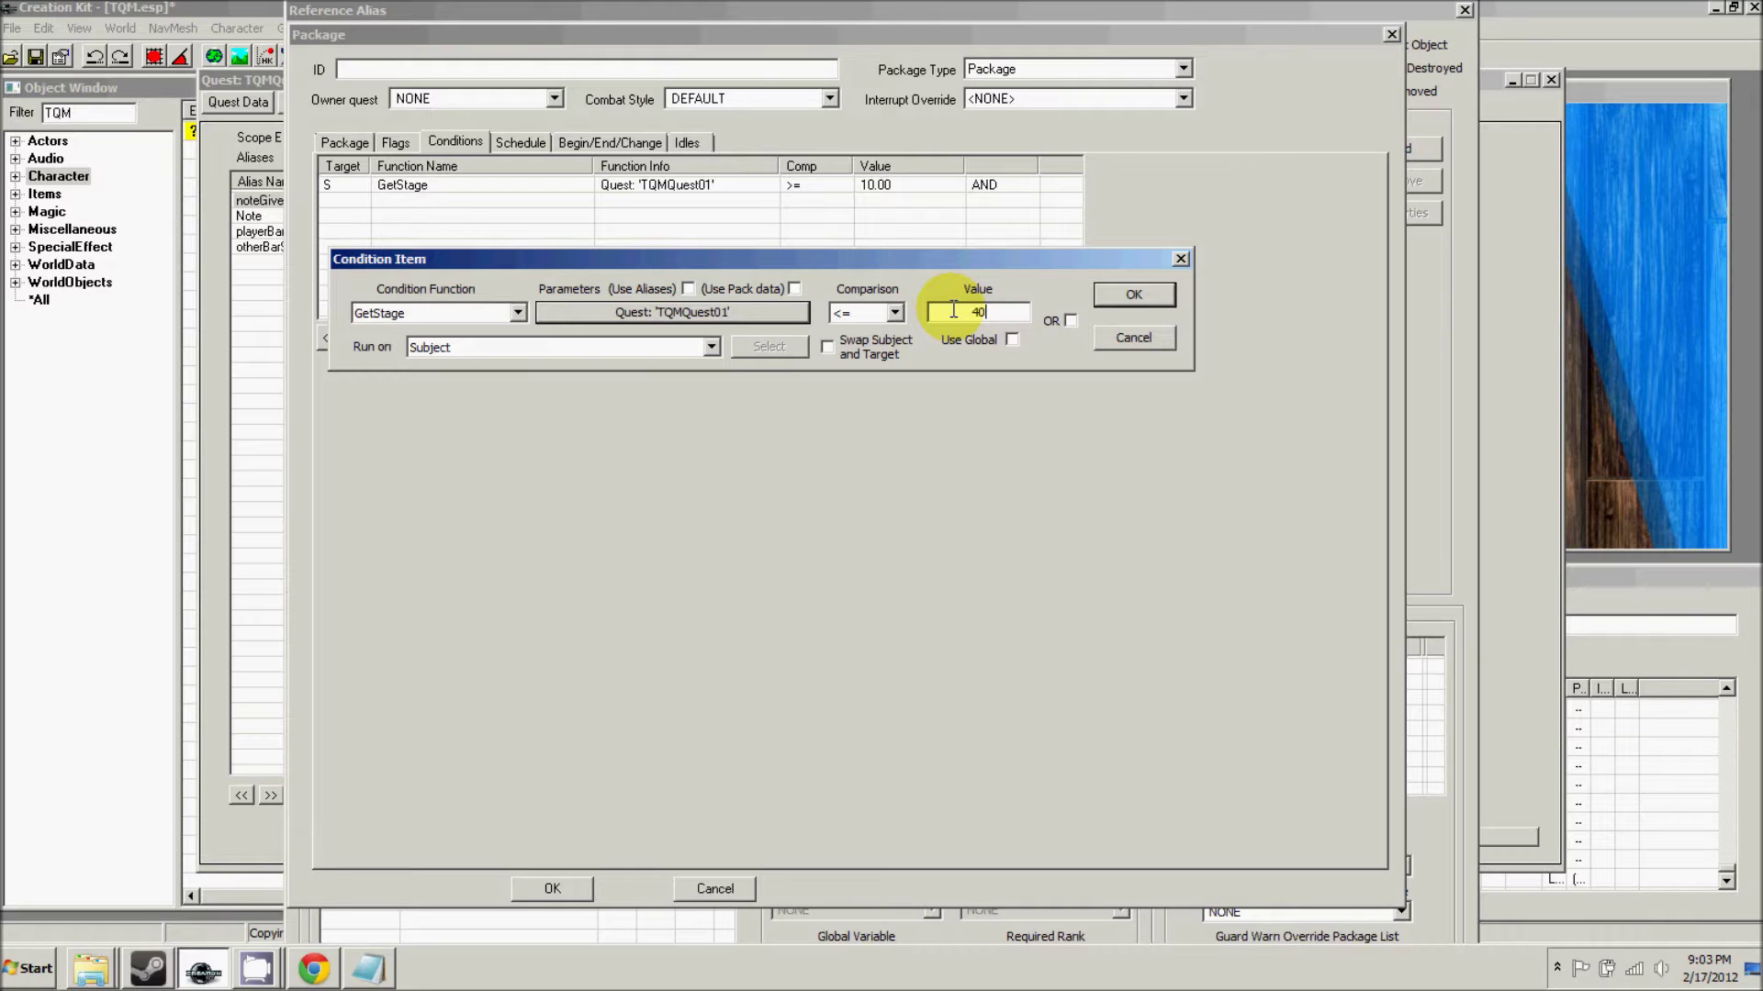
{"action": "left_click", "coordinate": [1099, 294]}
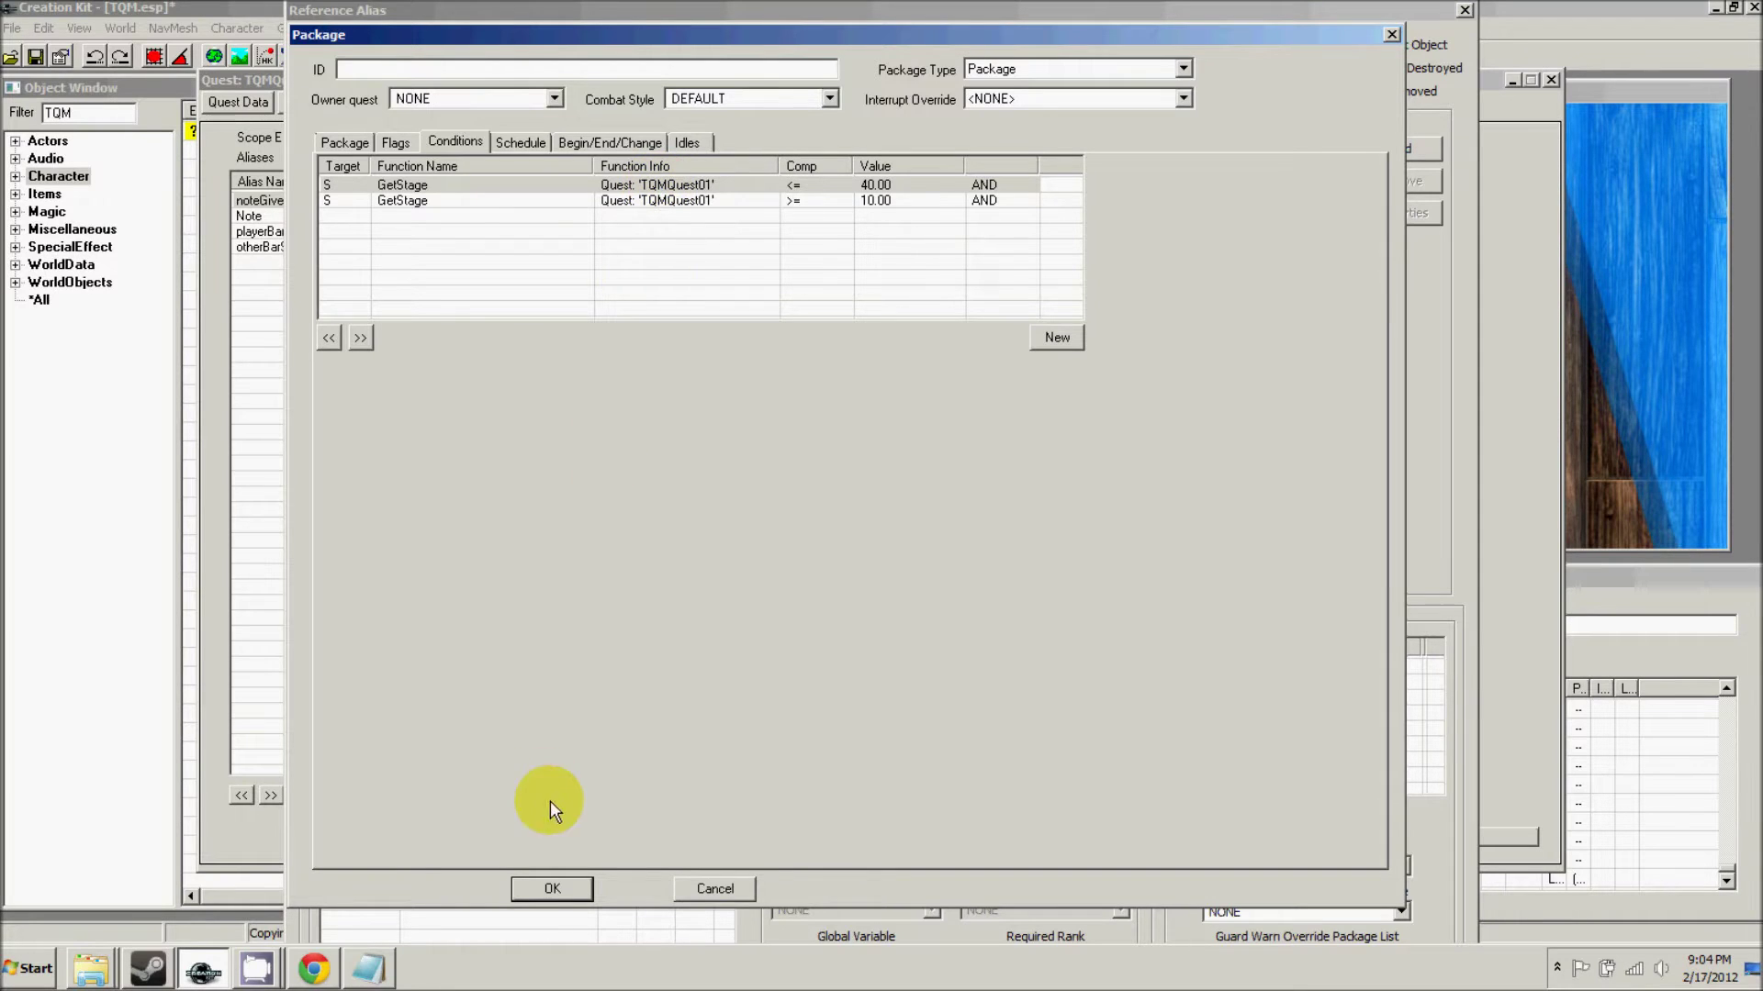
- Accept the new package and the noteGiver alias, and close the TQMQuest01 quest
{"action": "left_click", "coordinate": [553, 890]}
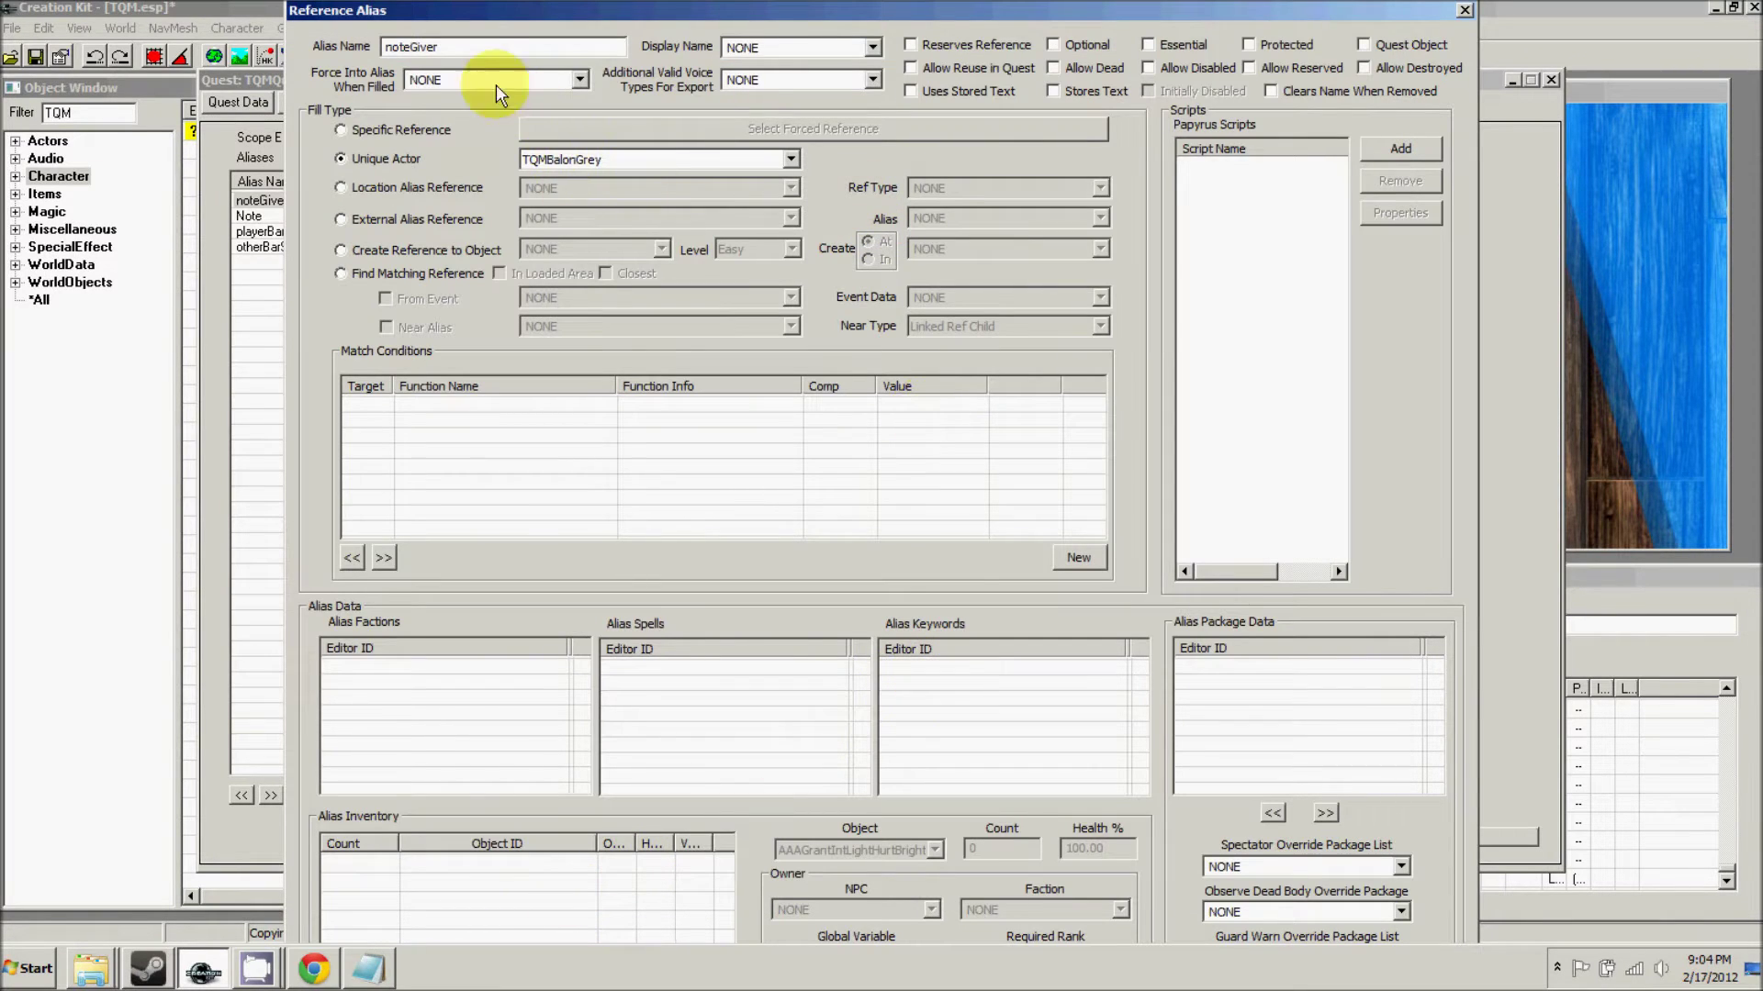
{"action": "left_click", "coordinate": [474, 48]}
{"action": "key", "text": "Return"}
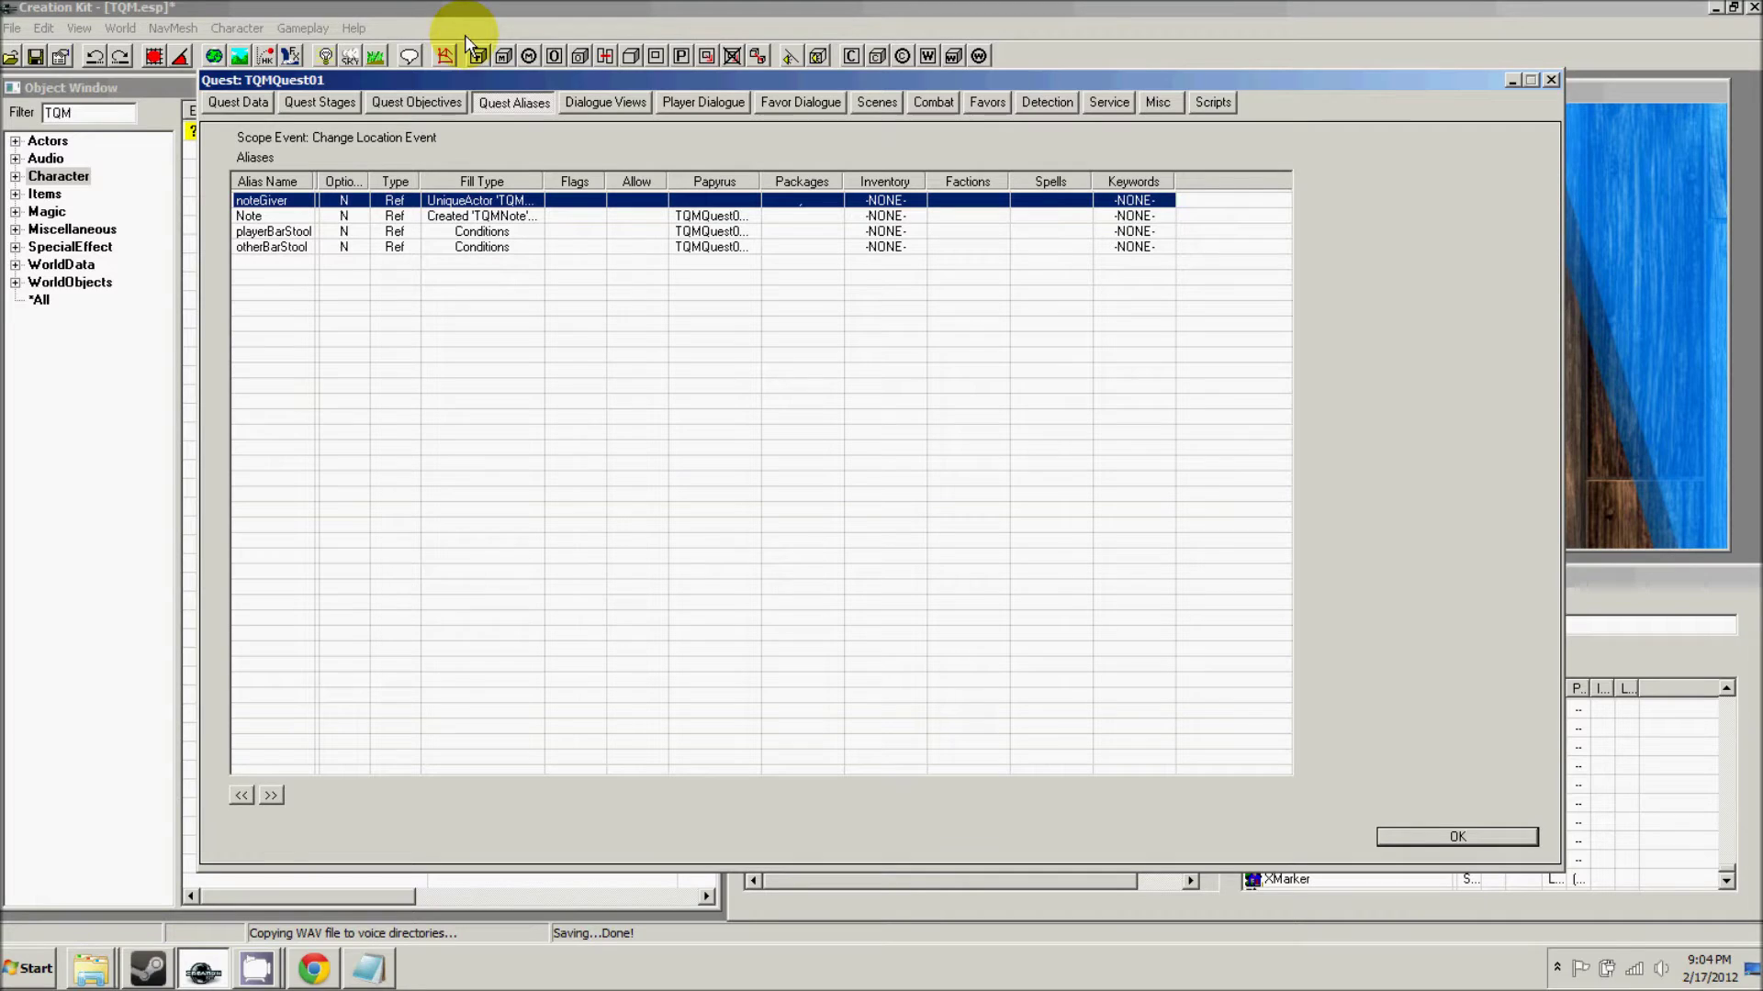
{"action": "left_click_drag", "start_coordinate": [300, 85], "coordinate": [231, 35]}
{"action": "left_click", "coordinate": [1341, 785]}
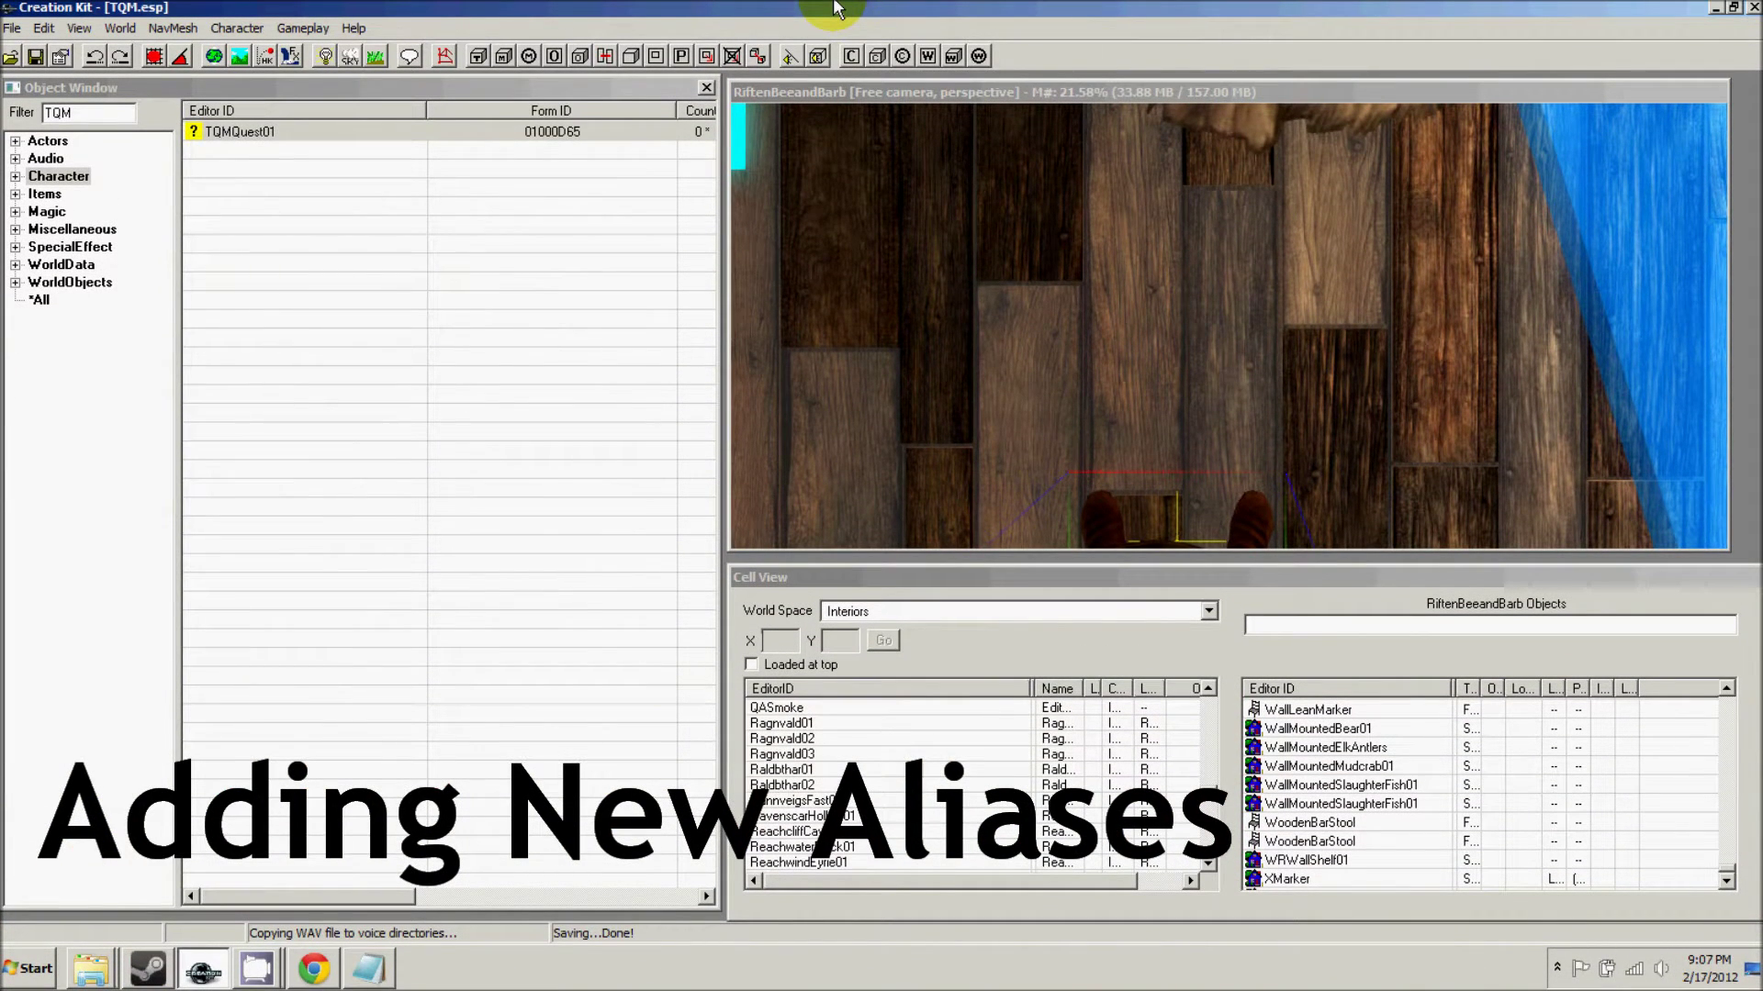
- Reopen TQMQuest01 and create a new reference alias named Keerava in its quest aliases
{"action": "double_click", "coordinate": [237, 134]}
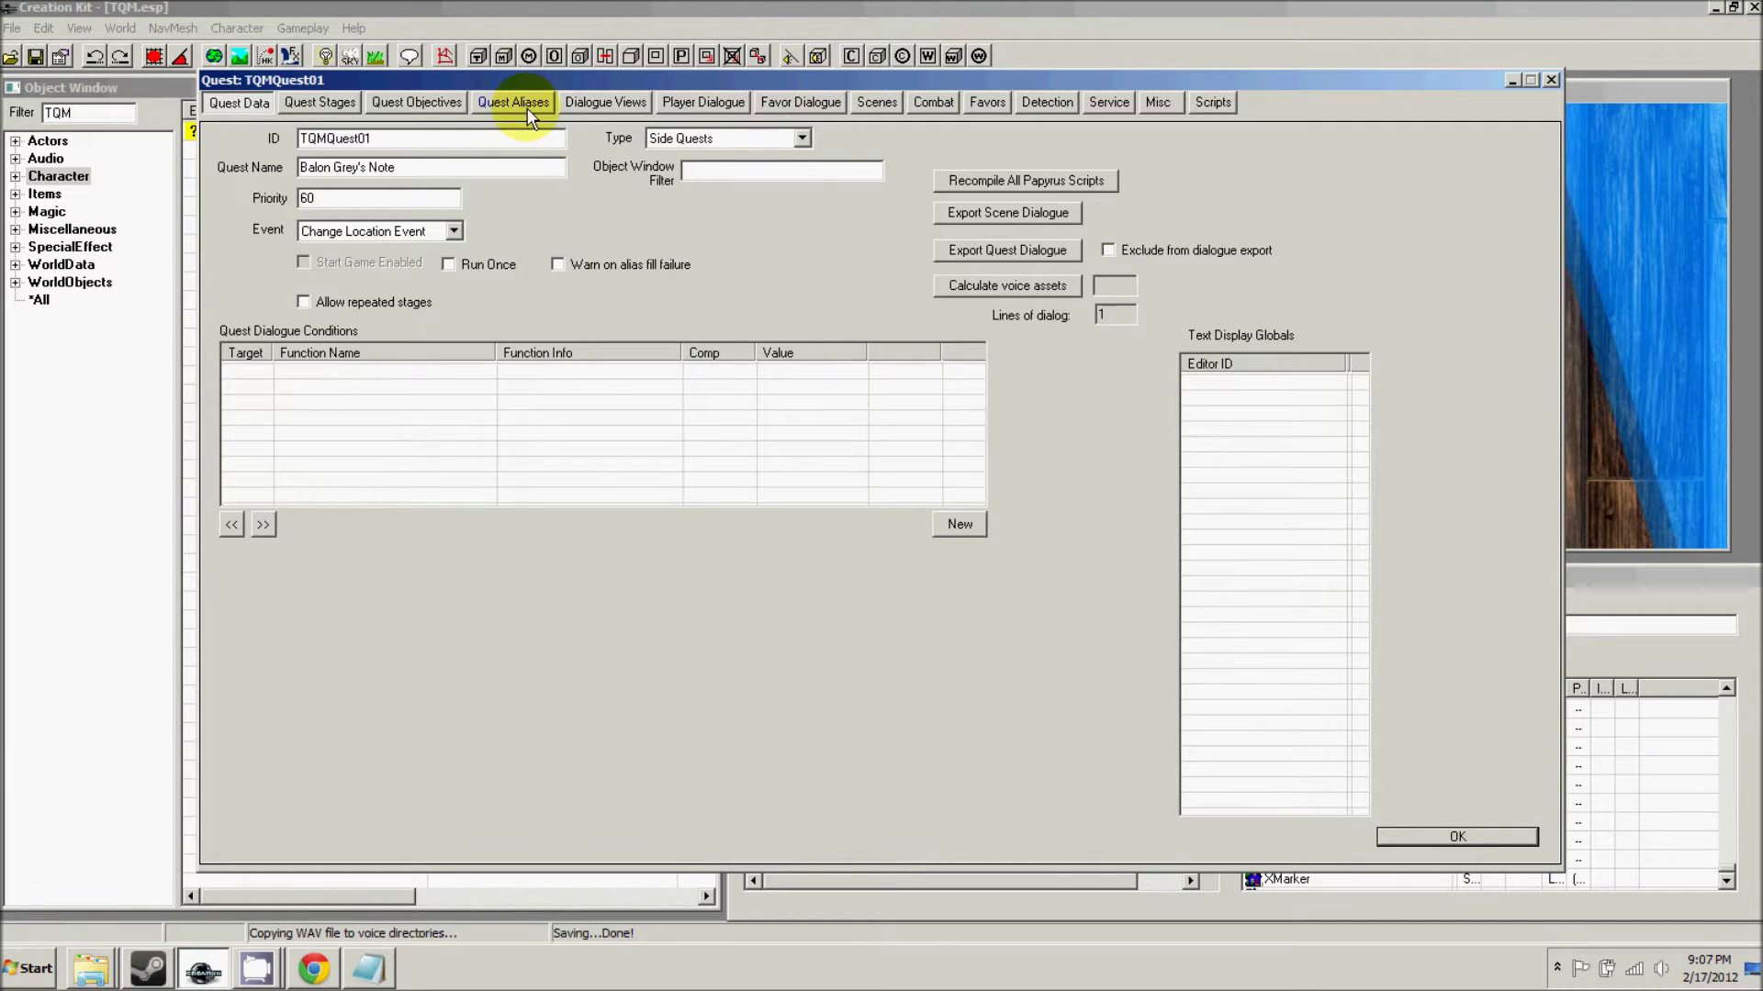
{"action": "left_click", "coordinate": [514, 102]}
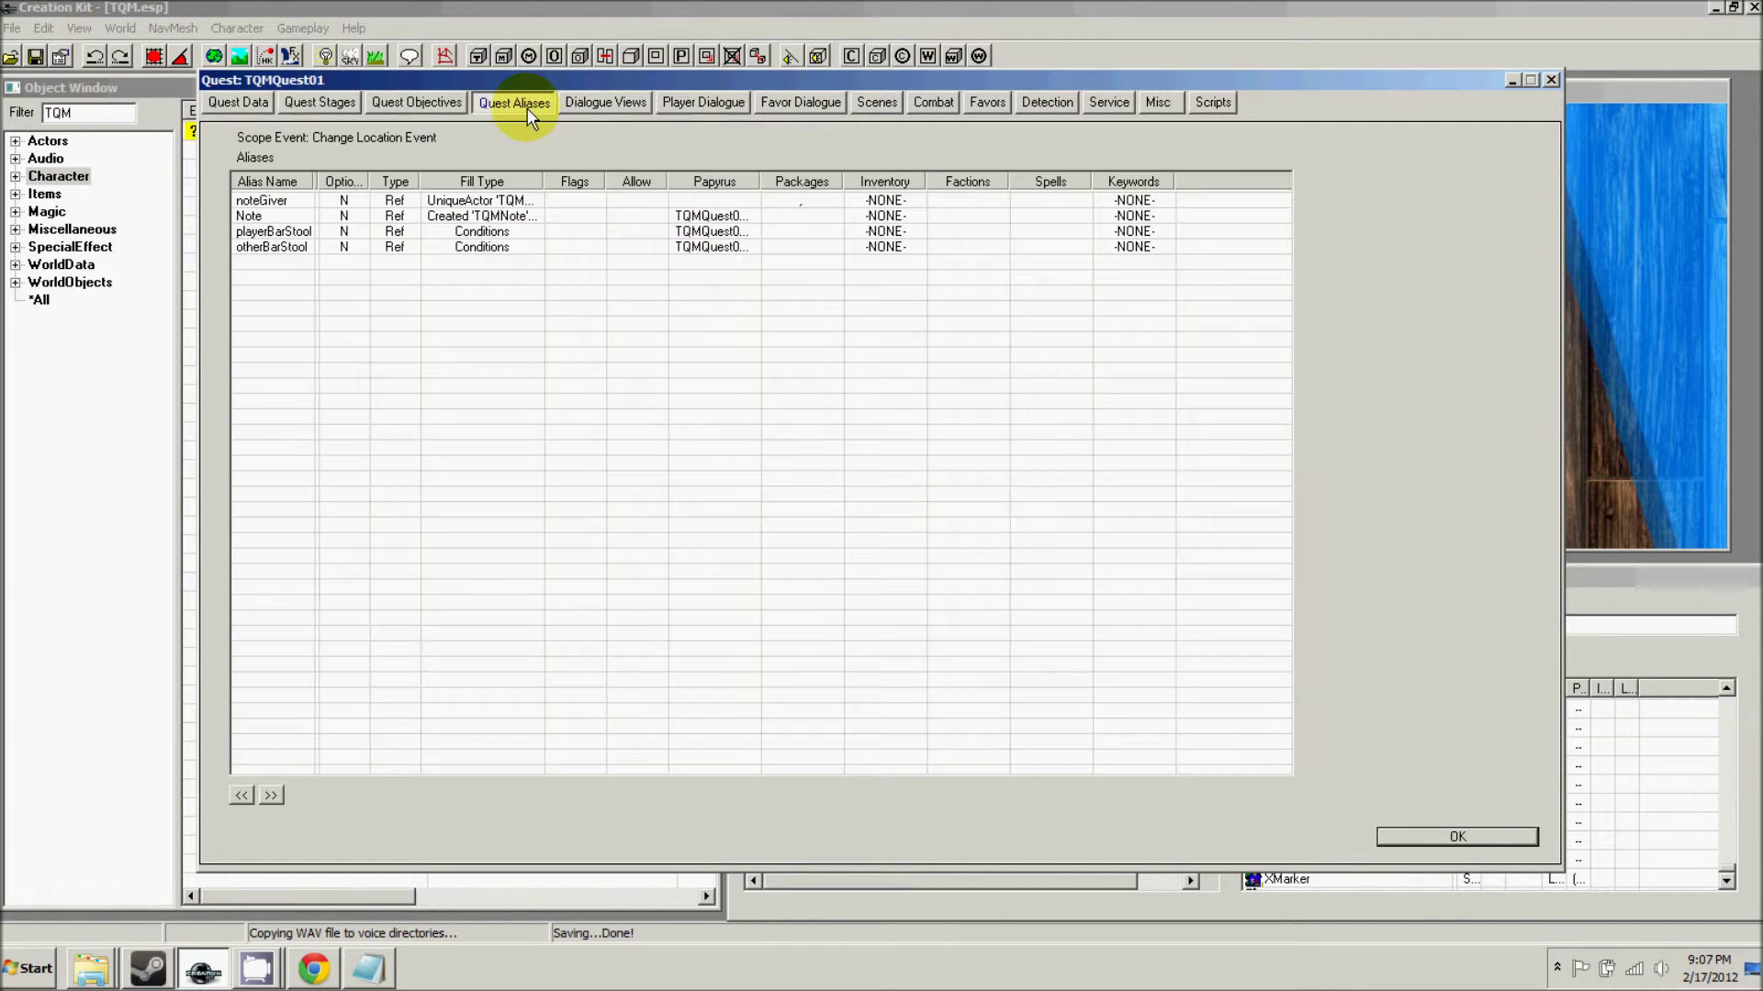
{"action": "right_click", "coordinate": [274, 279]}
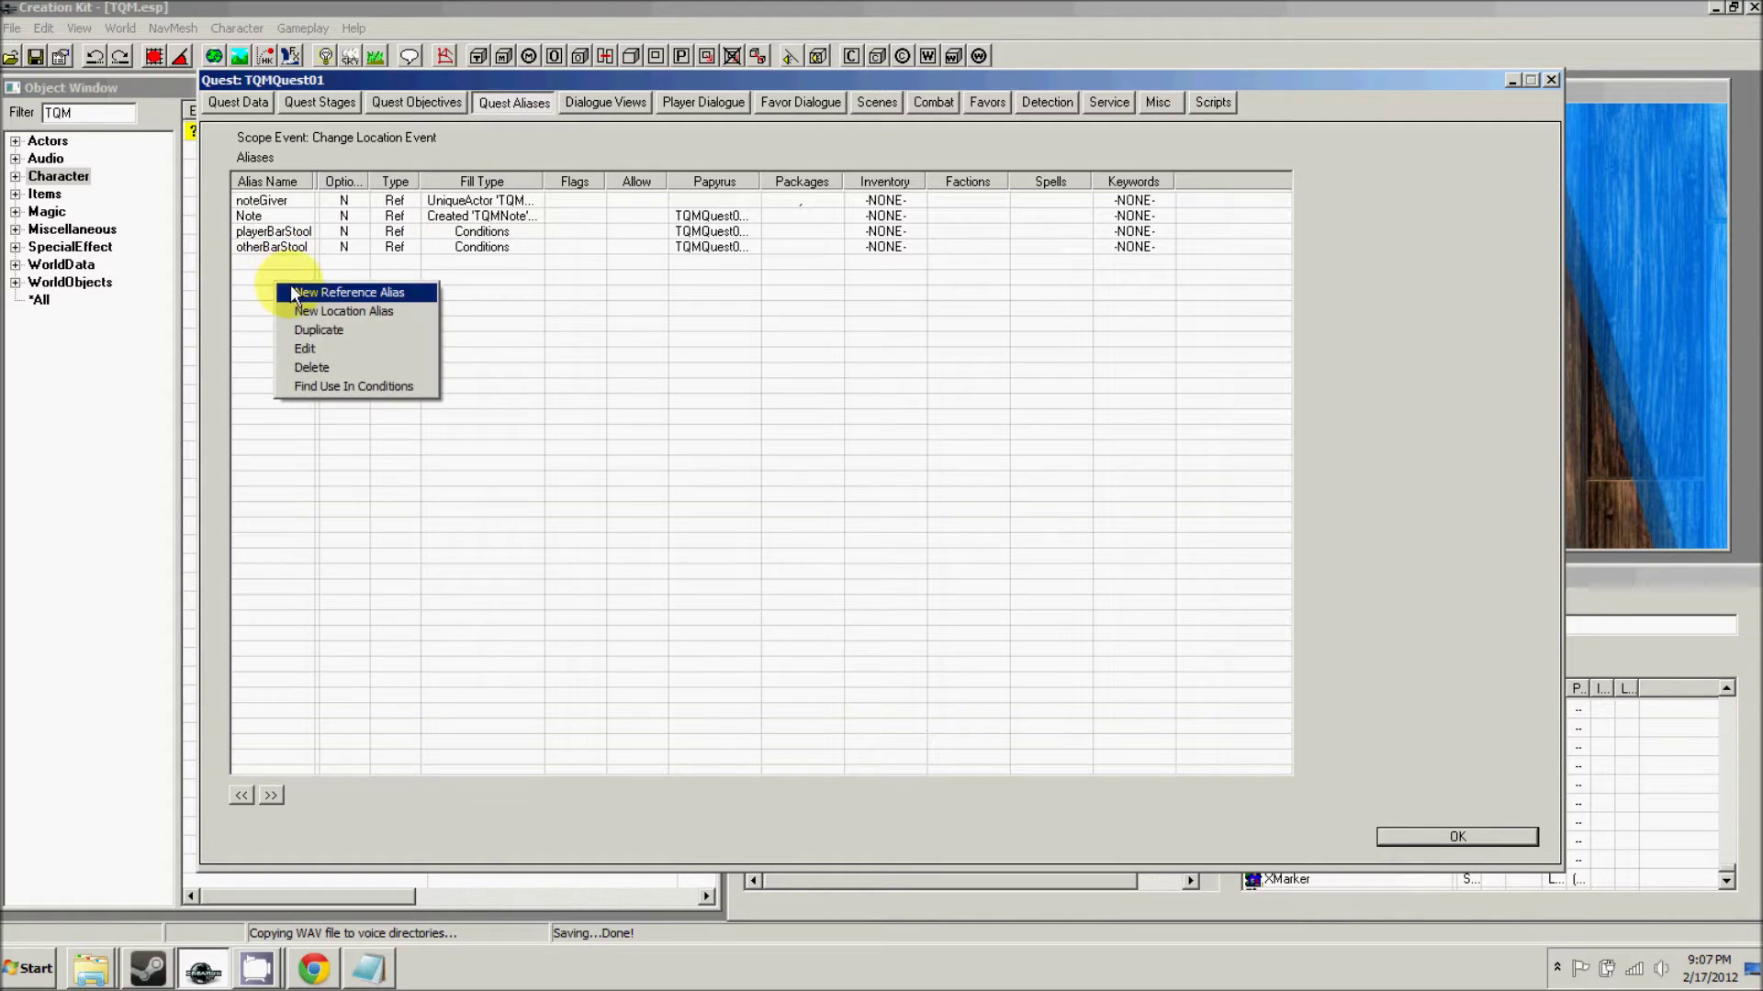
{"action": "left_click", "coordinate": [295, 288]}
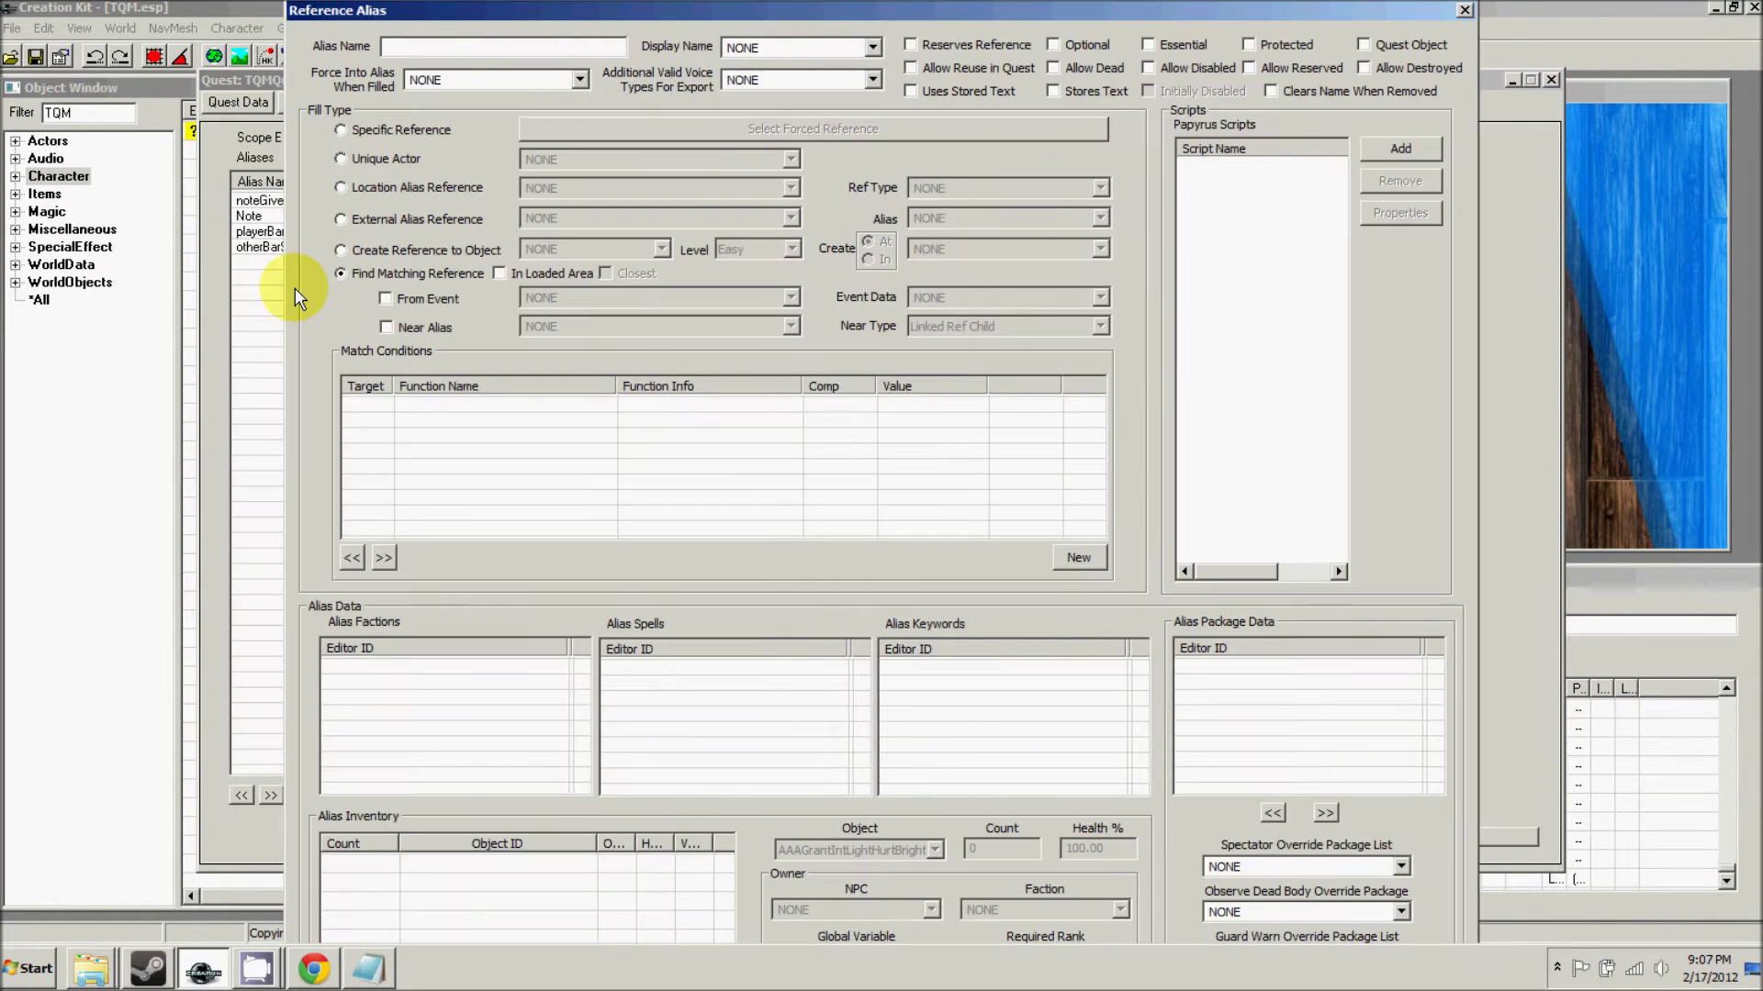
{"action": "left_click", "coordinate": [400, 48]}
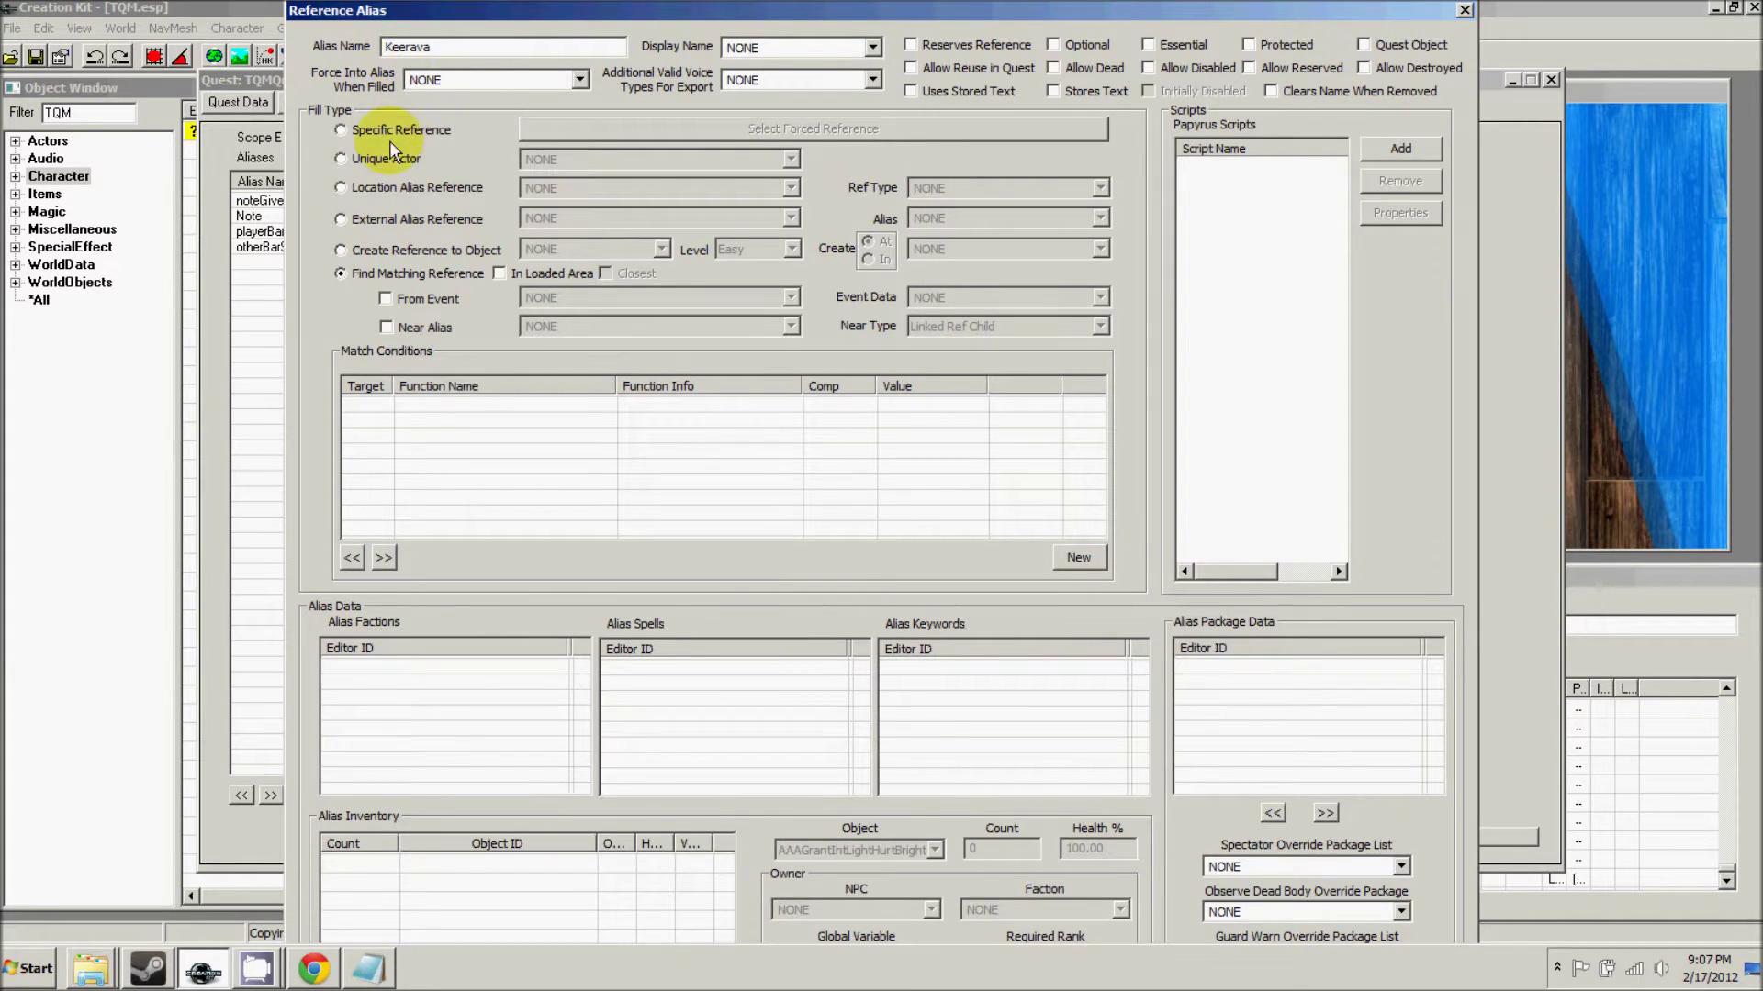
- Fill the new alias with the unique actor Keerava, then accept the alias and the quest
{"action": "left_click", "coordinate": [365, 156]}
{"action": "left_click", "coordinate": [599, 158]}
{"action": "type", "text": "Keerava"}
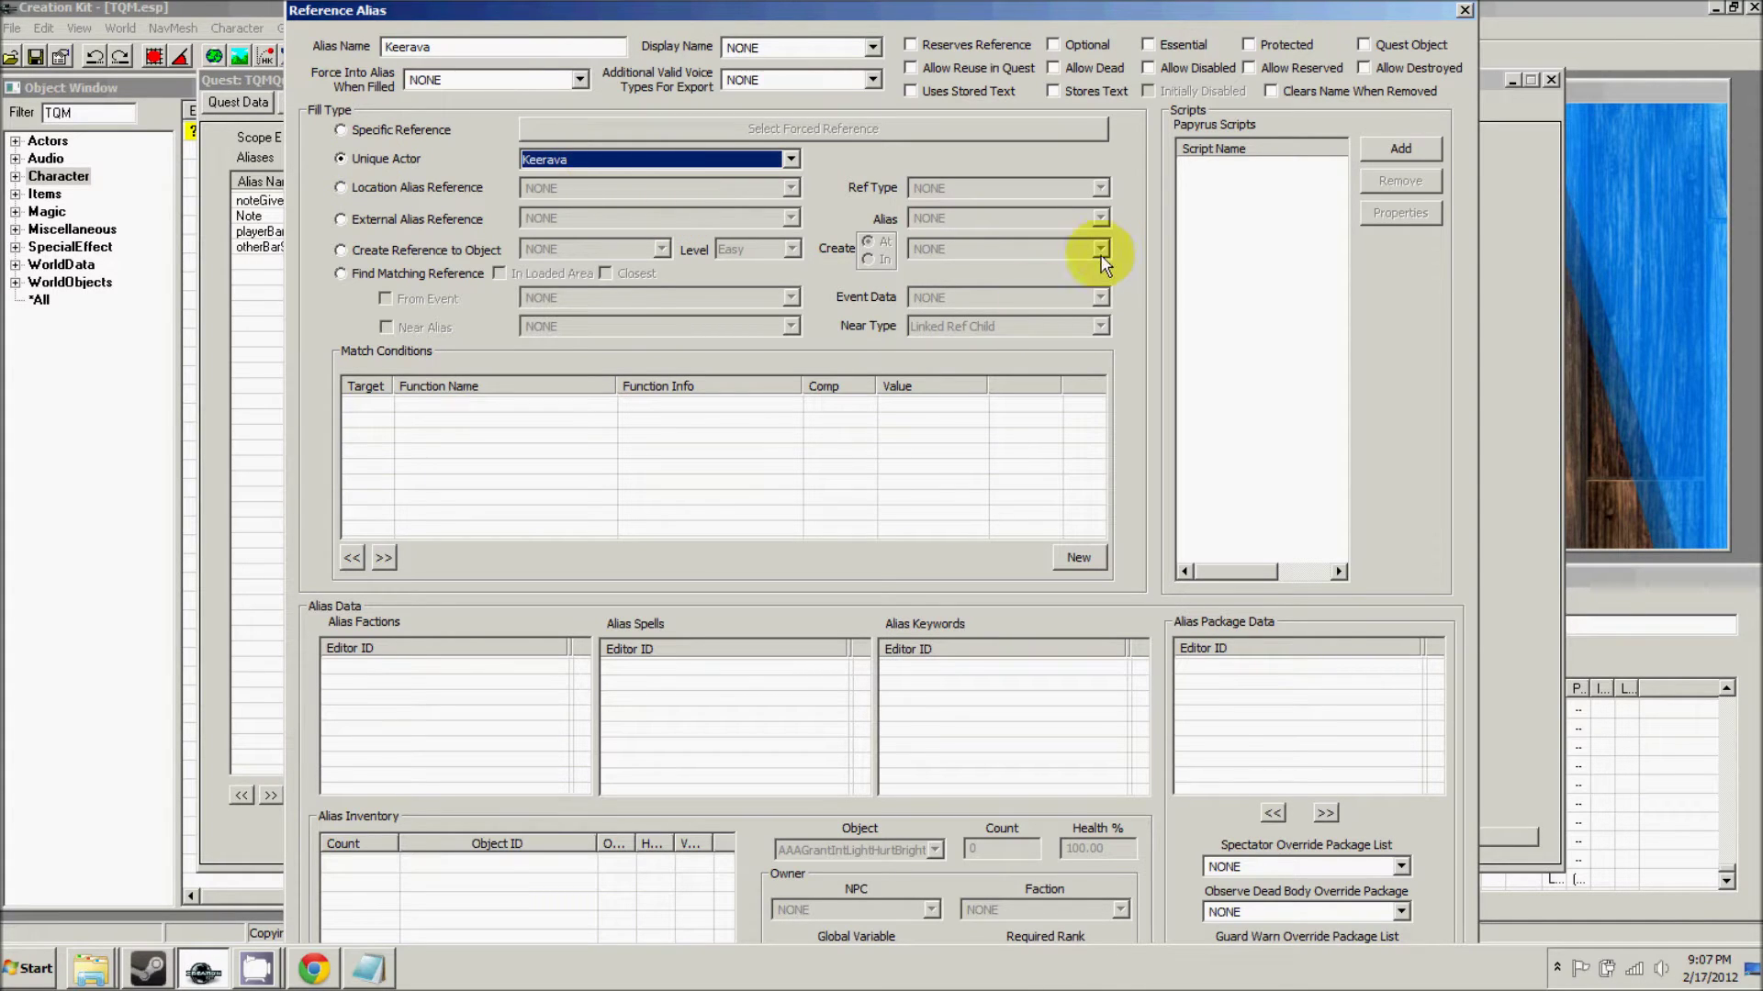
{"action": "left_click", "coordinate": [545, 46]}
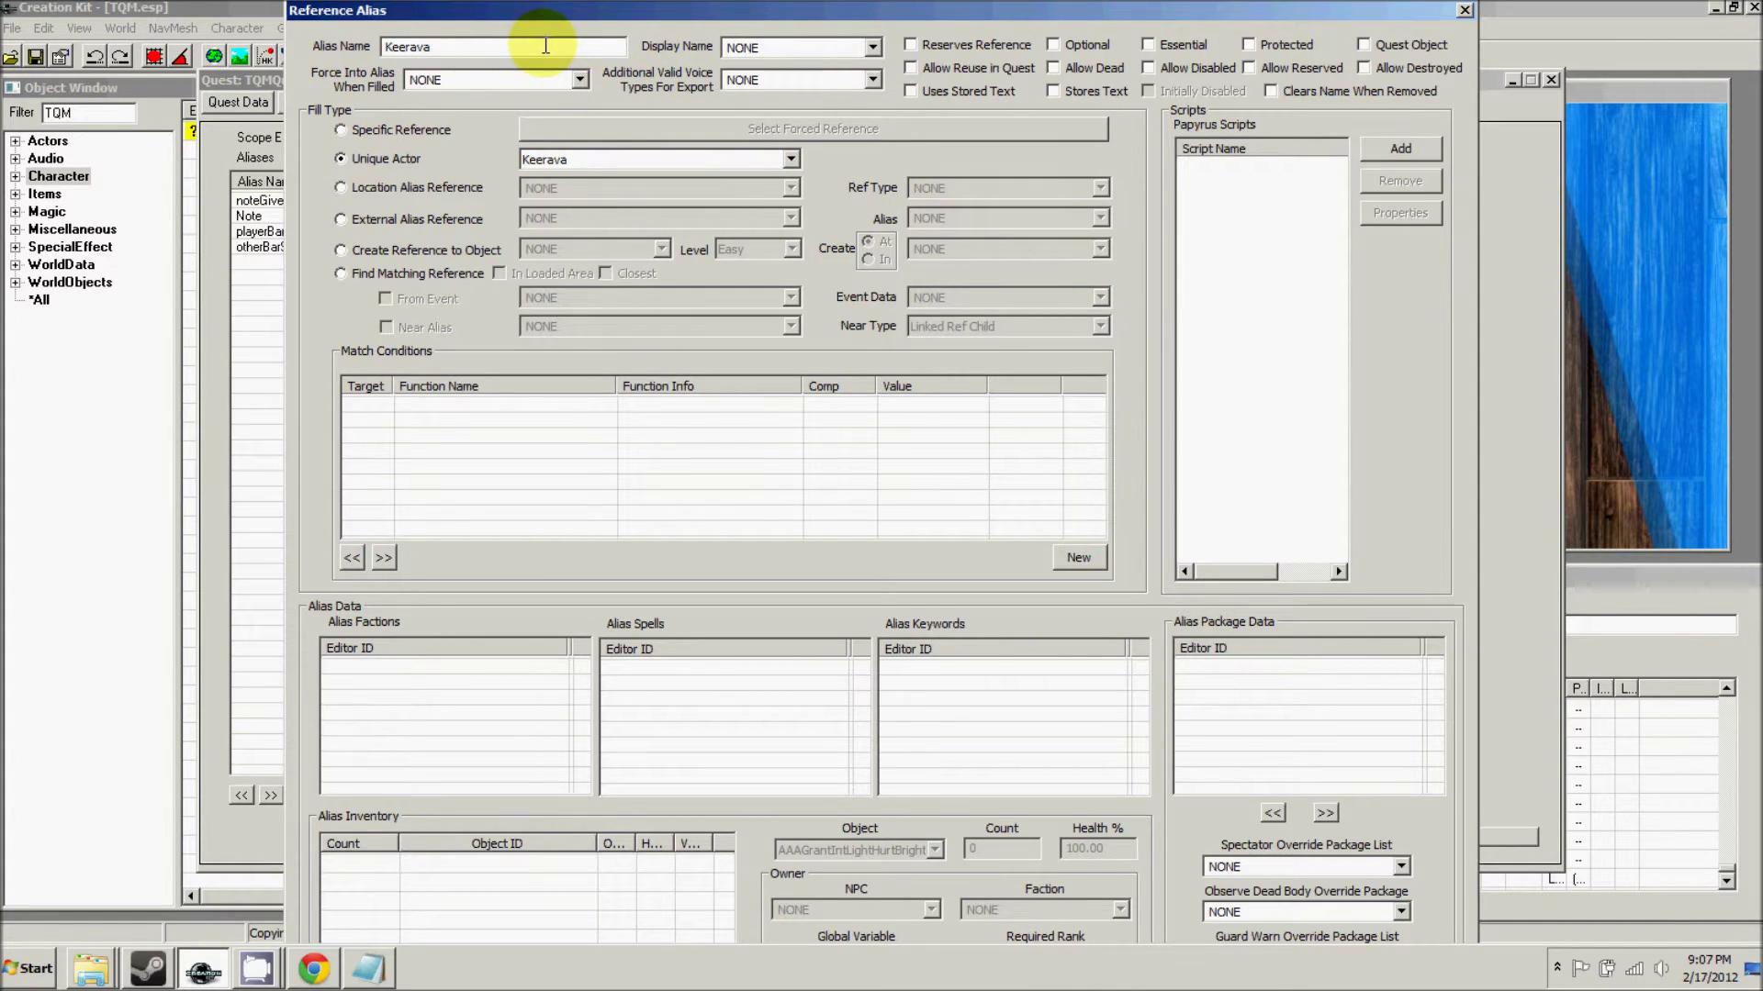
{"action": "key", "text": "Return"}
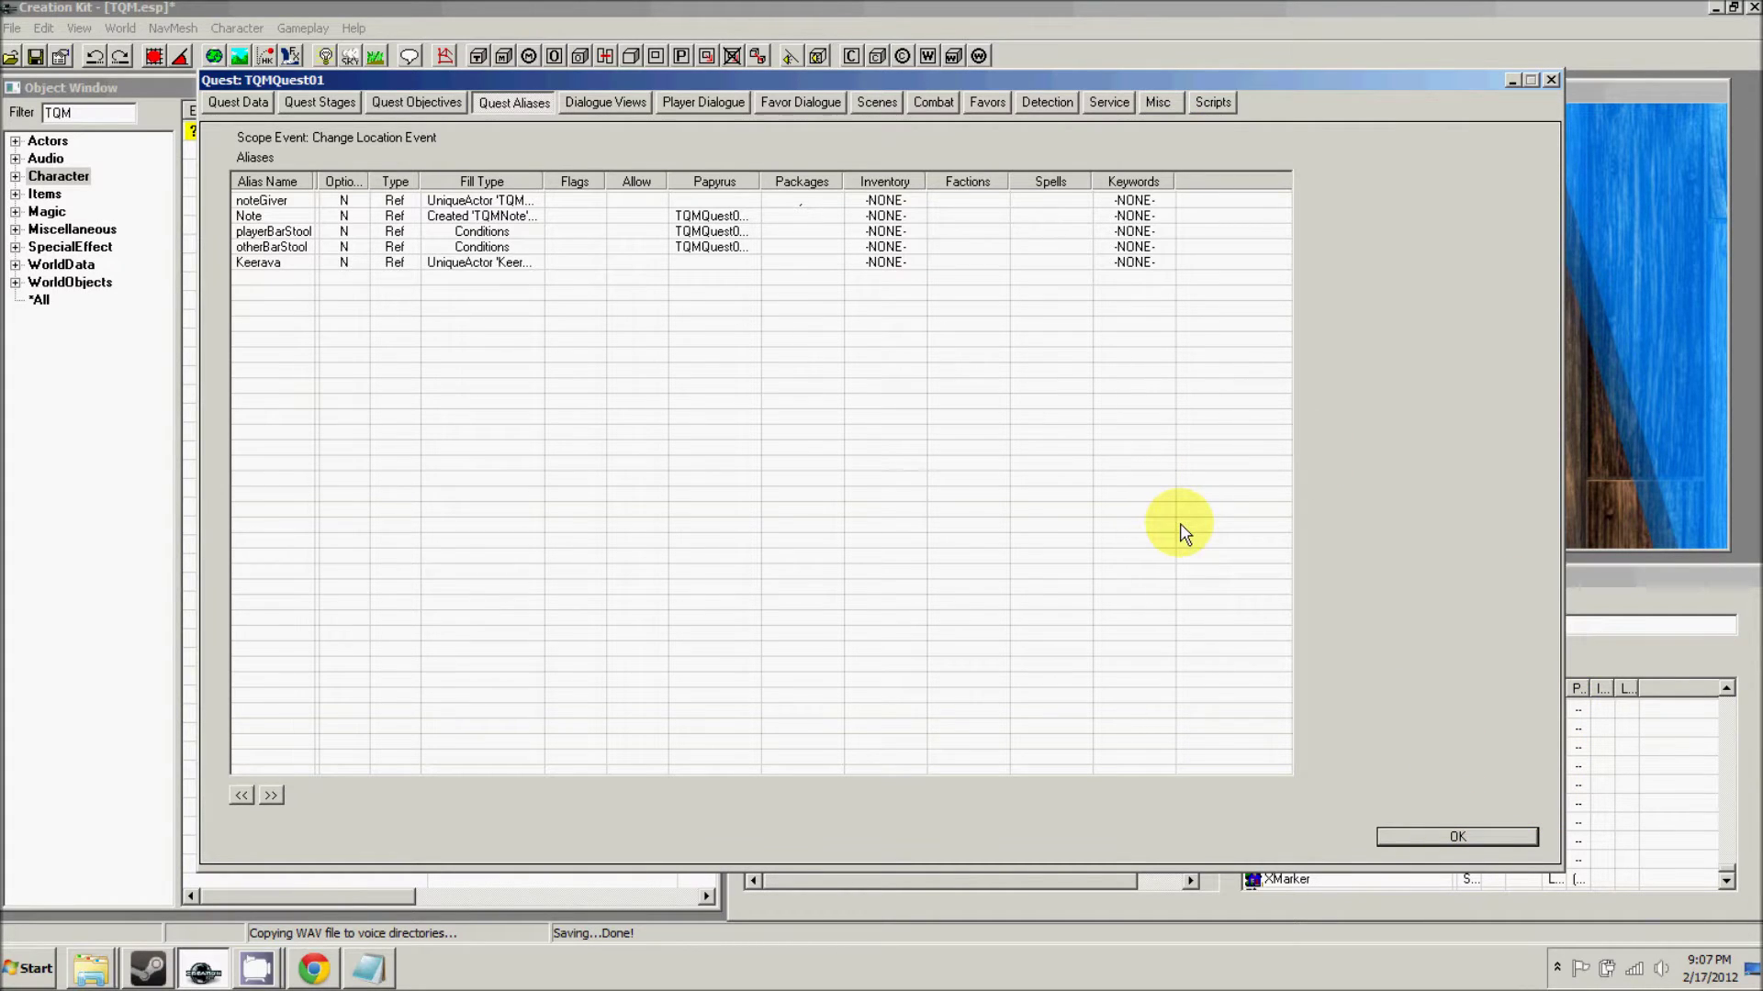
{"action": "key", "text": "Return"}
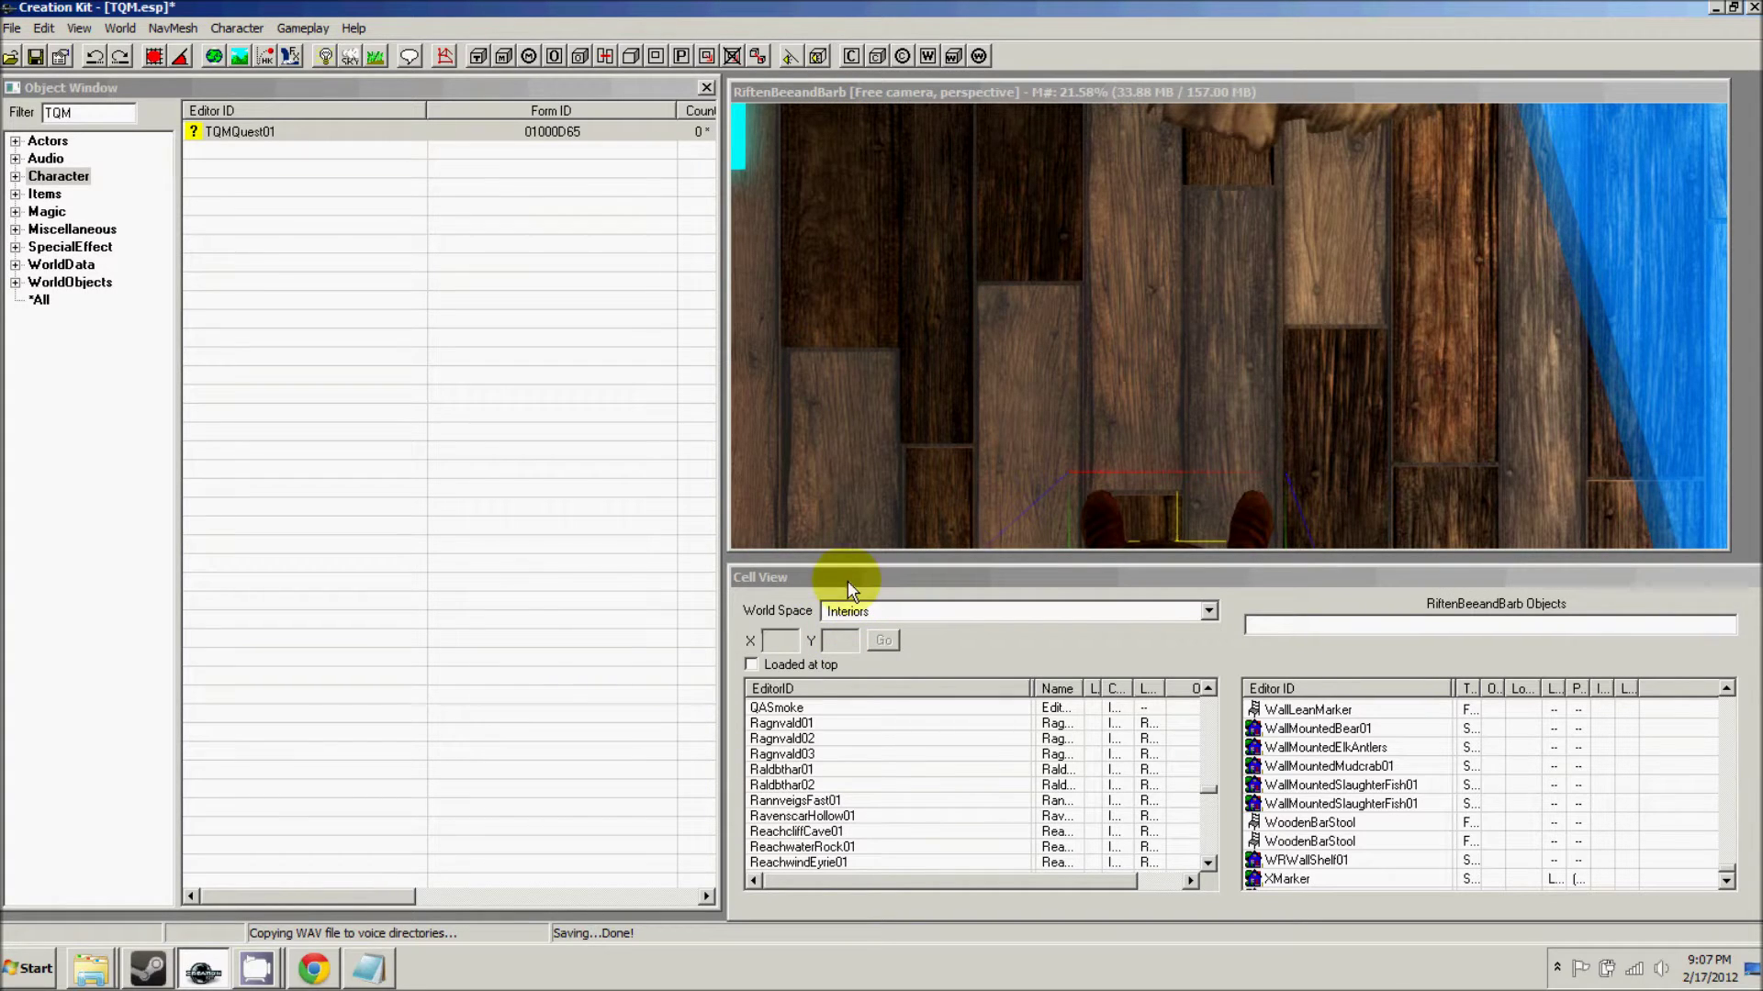
- Find the RiftenBeeandBarb interior cell and look over its layout from above in the render view
{"action": "left_click", "coordinate": [813, 580]}
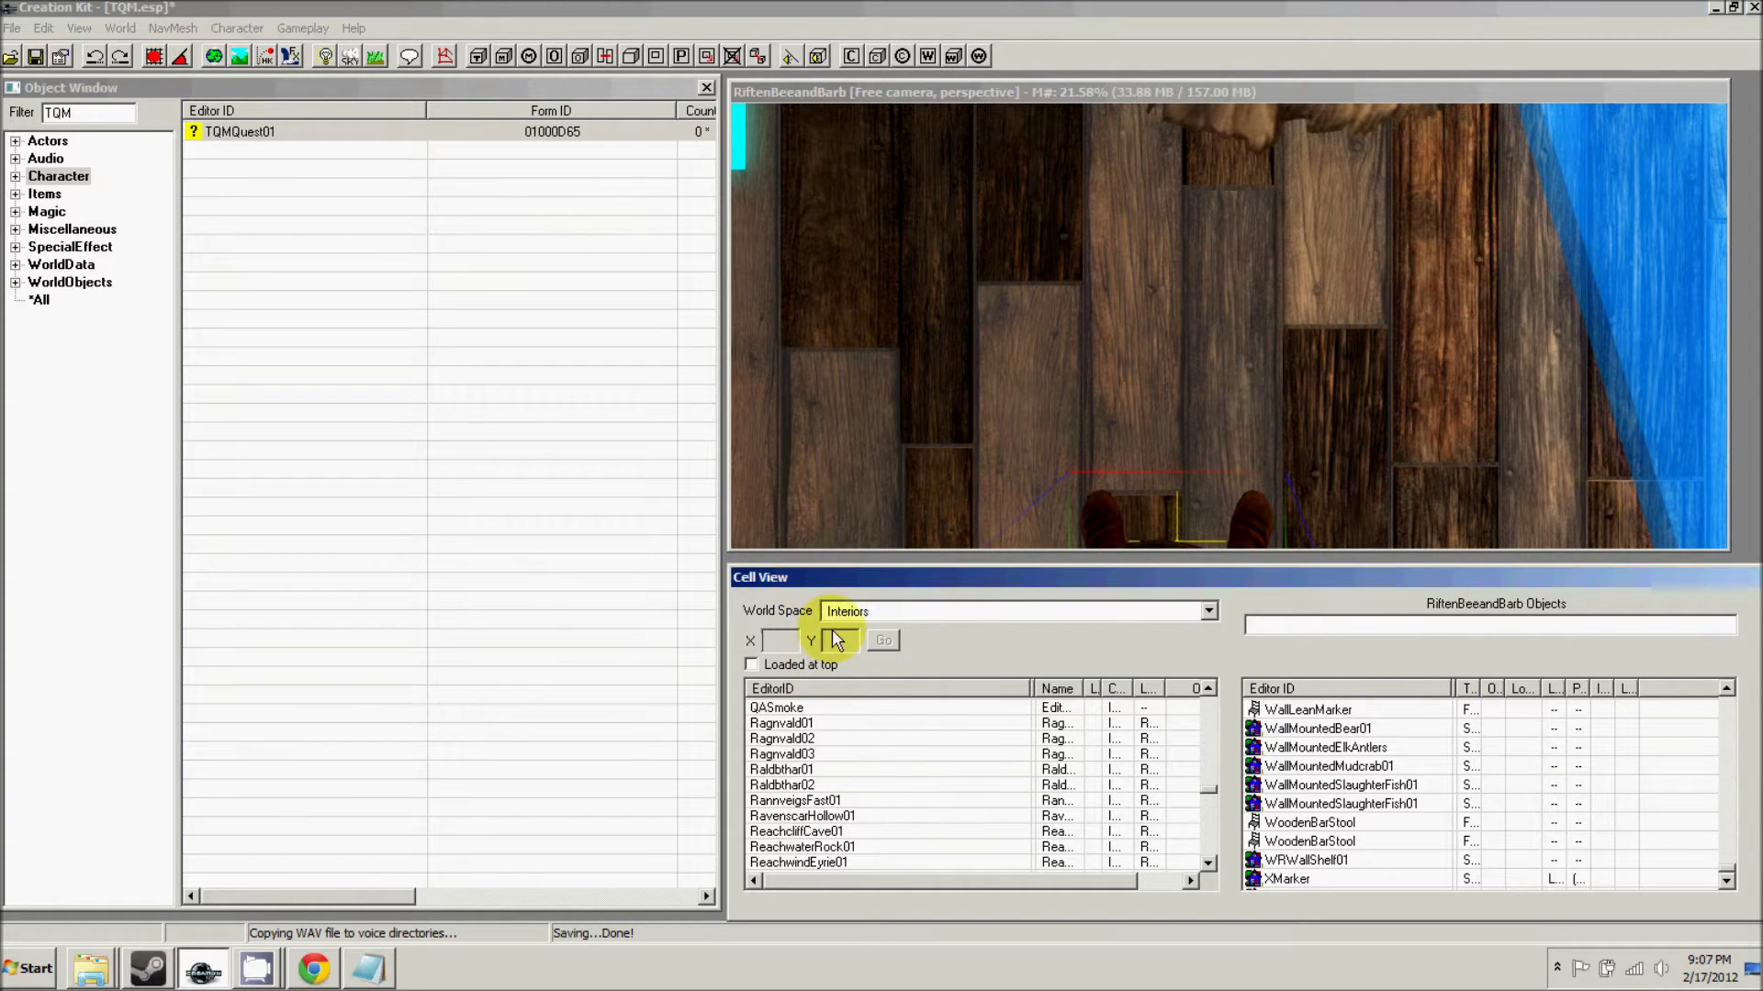
{"action": "left_click", "coordinate": [785, 738]}
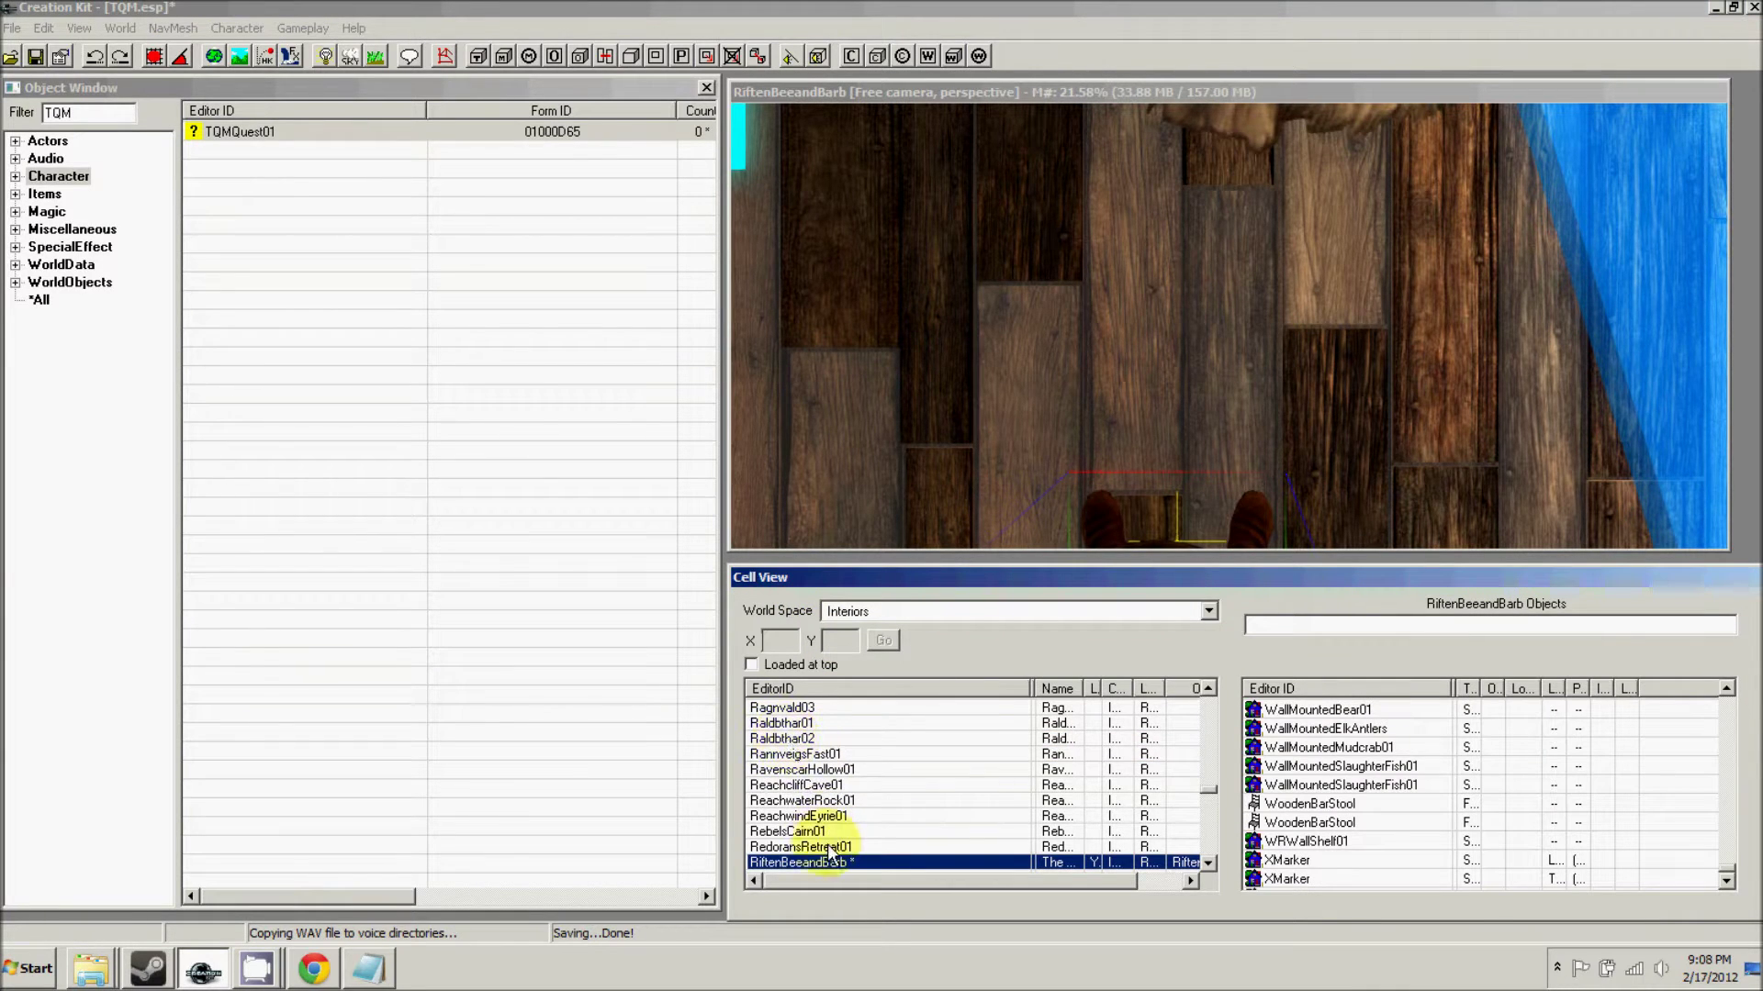
{"action": "left_click", "coordinate": [971, 209]}
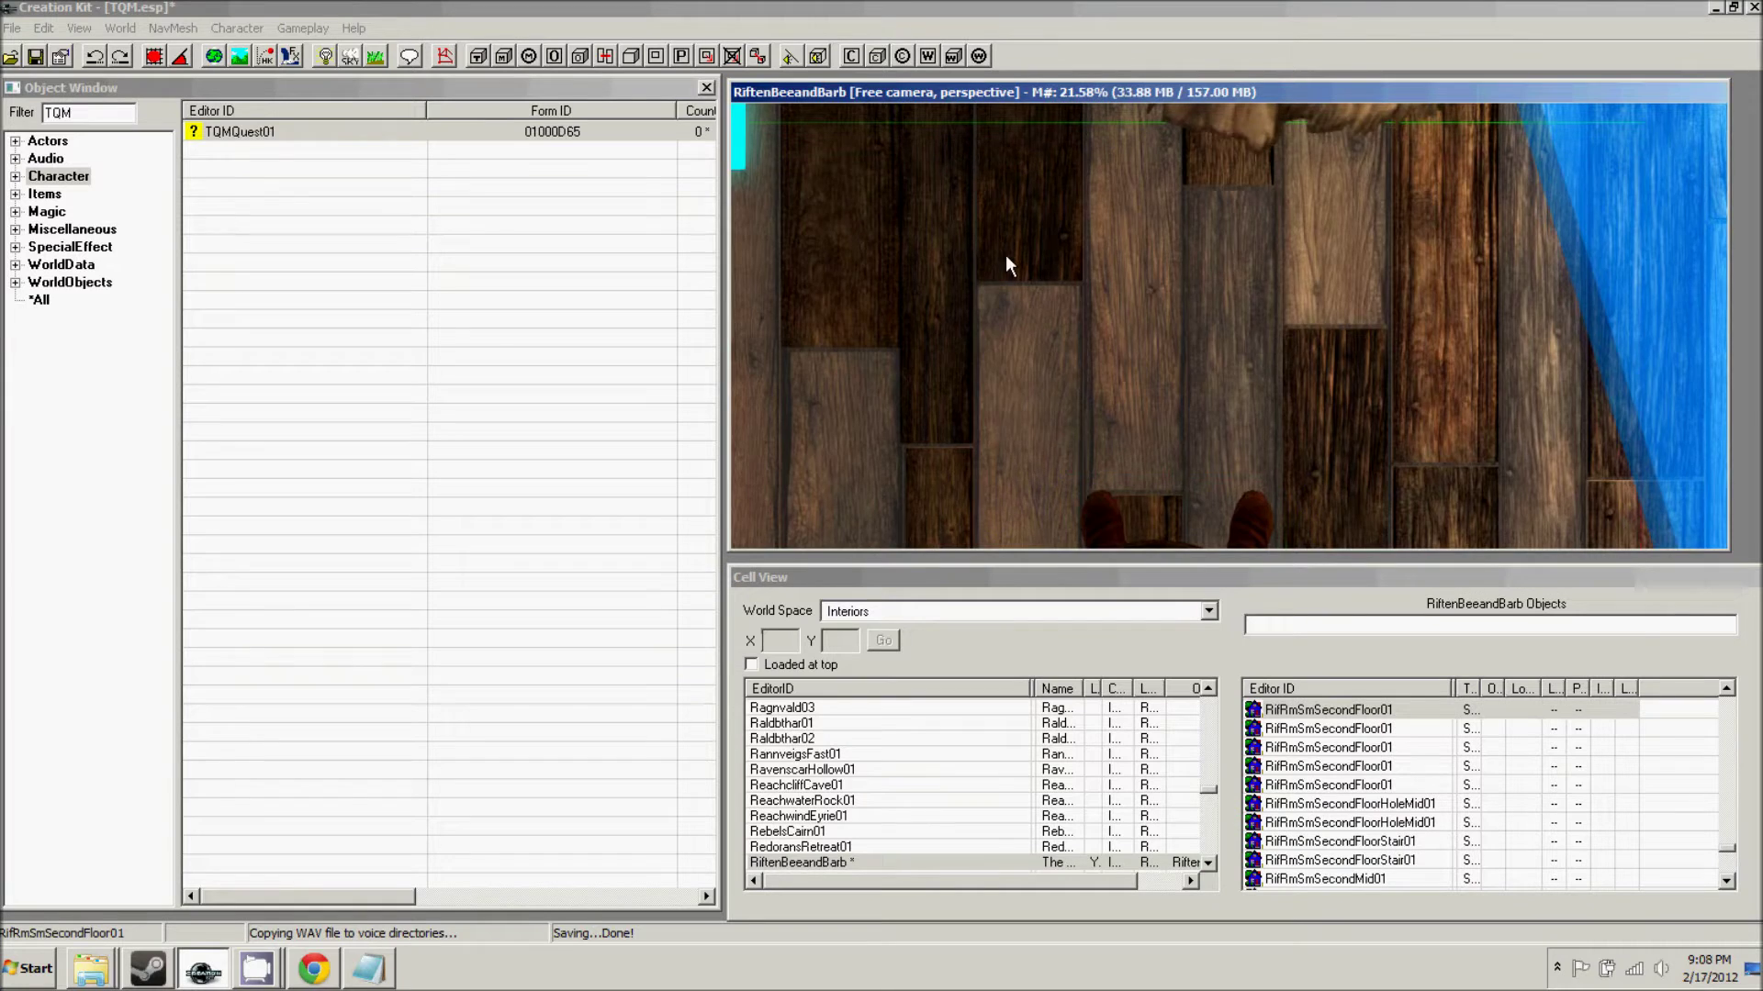
{"action": "scroll", "coordinate": [1006, 255], "scroll_direction": "down", "scroll_amount": 5}
{"action": "scroll", "coordinate": [1010, 264], "scroll_direction": "down", "scroll_amount": 10}
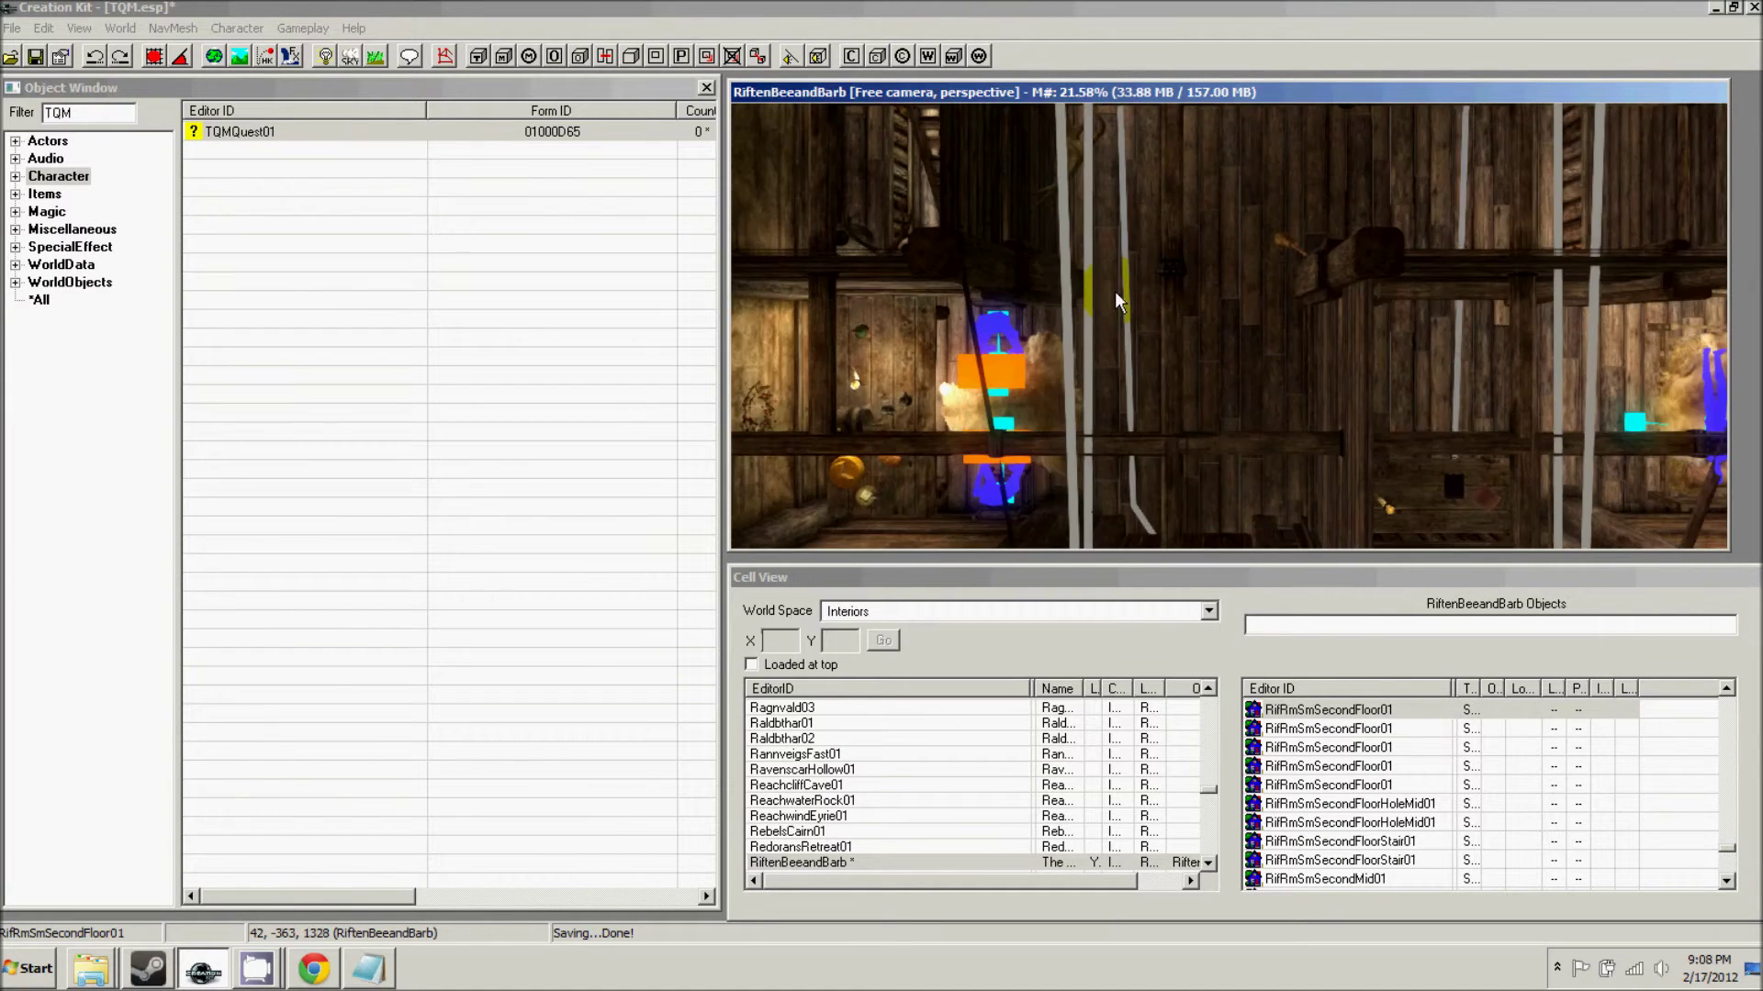
{"action": "mouse_move", "coordinate": [1174, 300]}
{"action": "middle_mouse_down"}
{"action": "mouse_move", "coordinate": [1140, 334]}
{"action": "mouse_move", "coordinate": [1204, 299]}
{"action": "mouse_move", "coordinate": [1254, 316]}
{"action": "mouse_move", "coordinate": [1183, 317]}
{"action": "middle_mouse_up"}
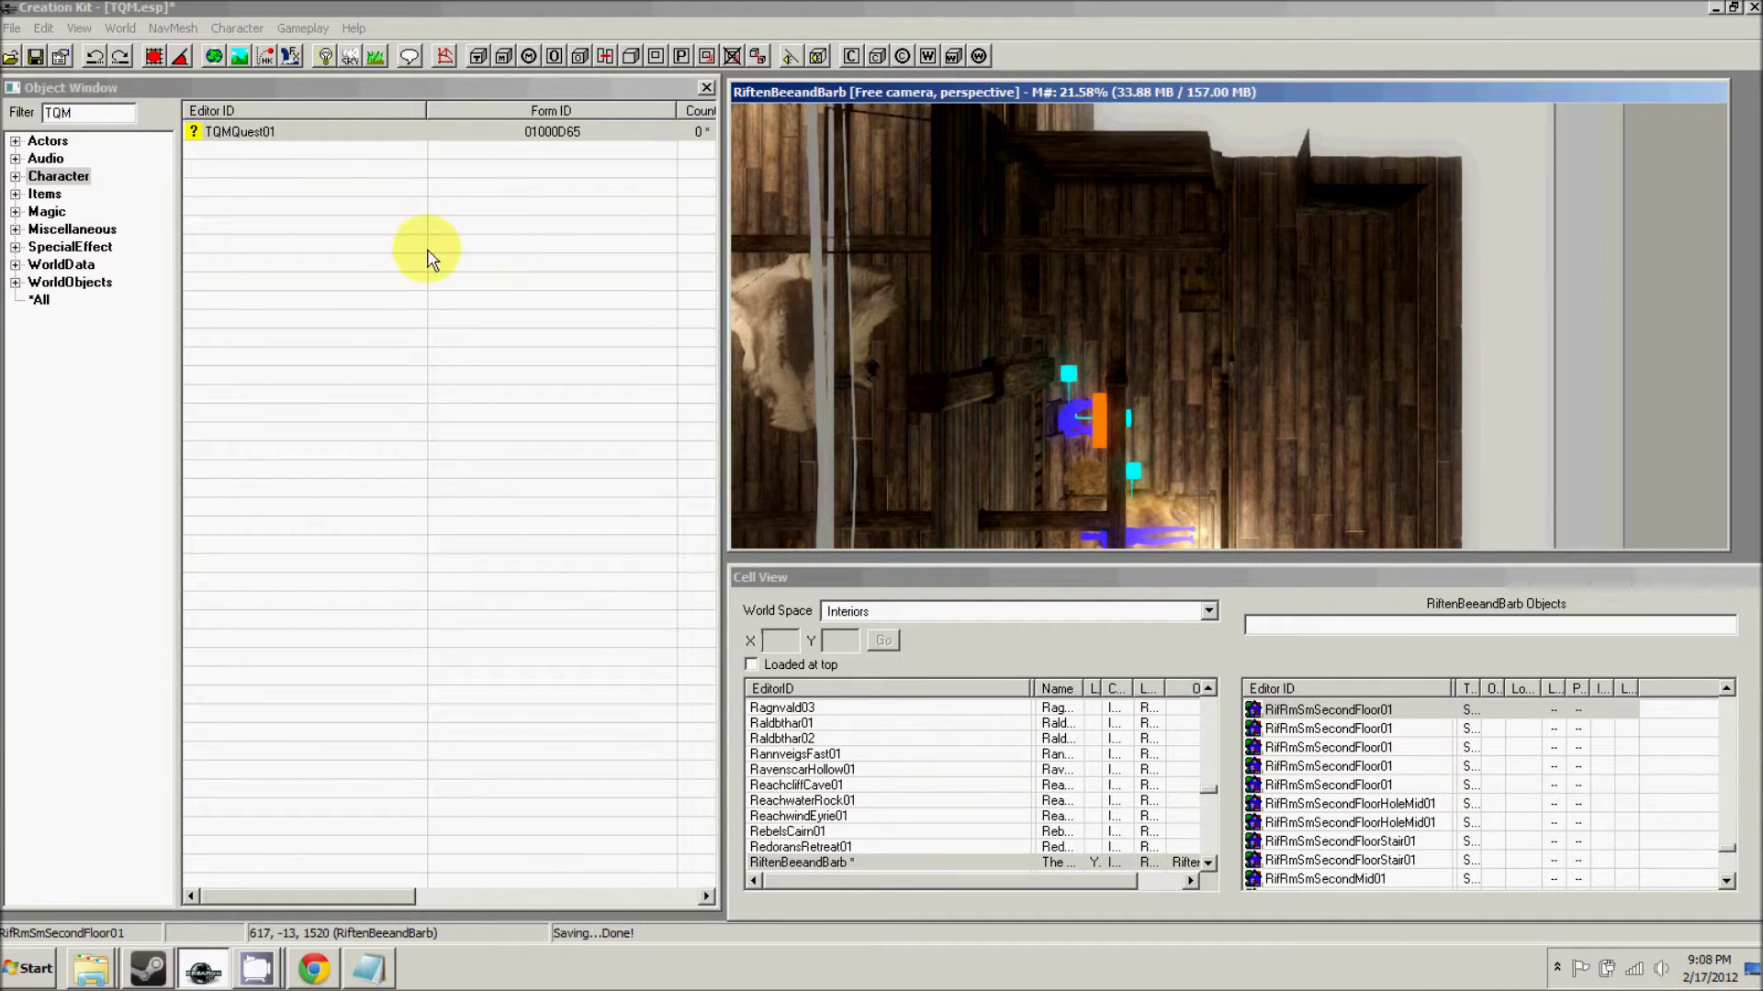
- Find the XMarker static among the world objects and place one on the floor of the RiftenBeeandBarb cell
{"action": "left_click", "coordinate": [66, 268]}
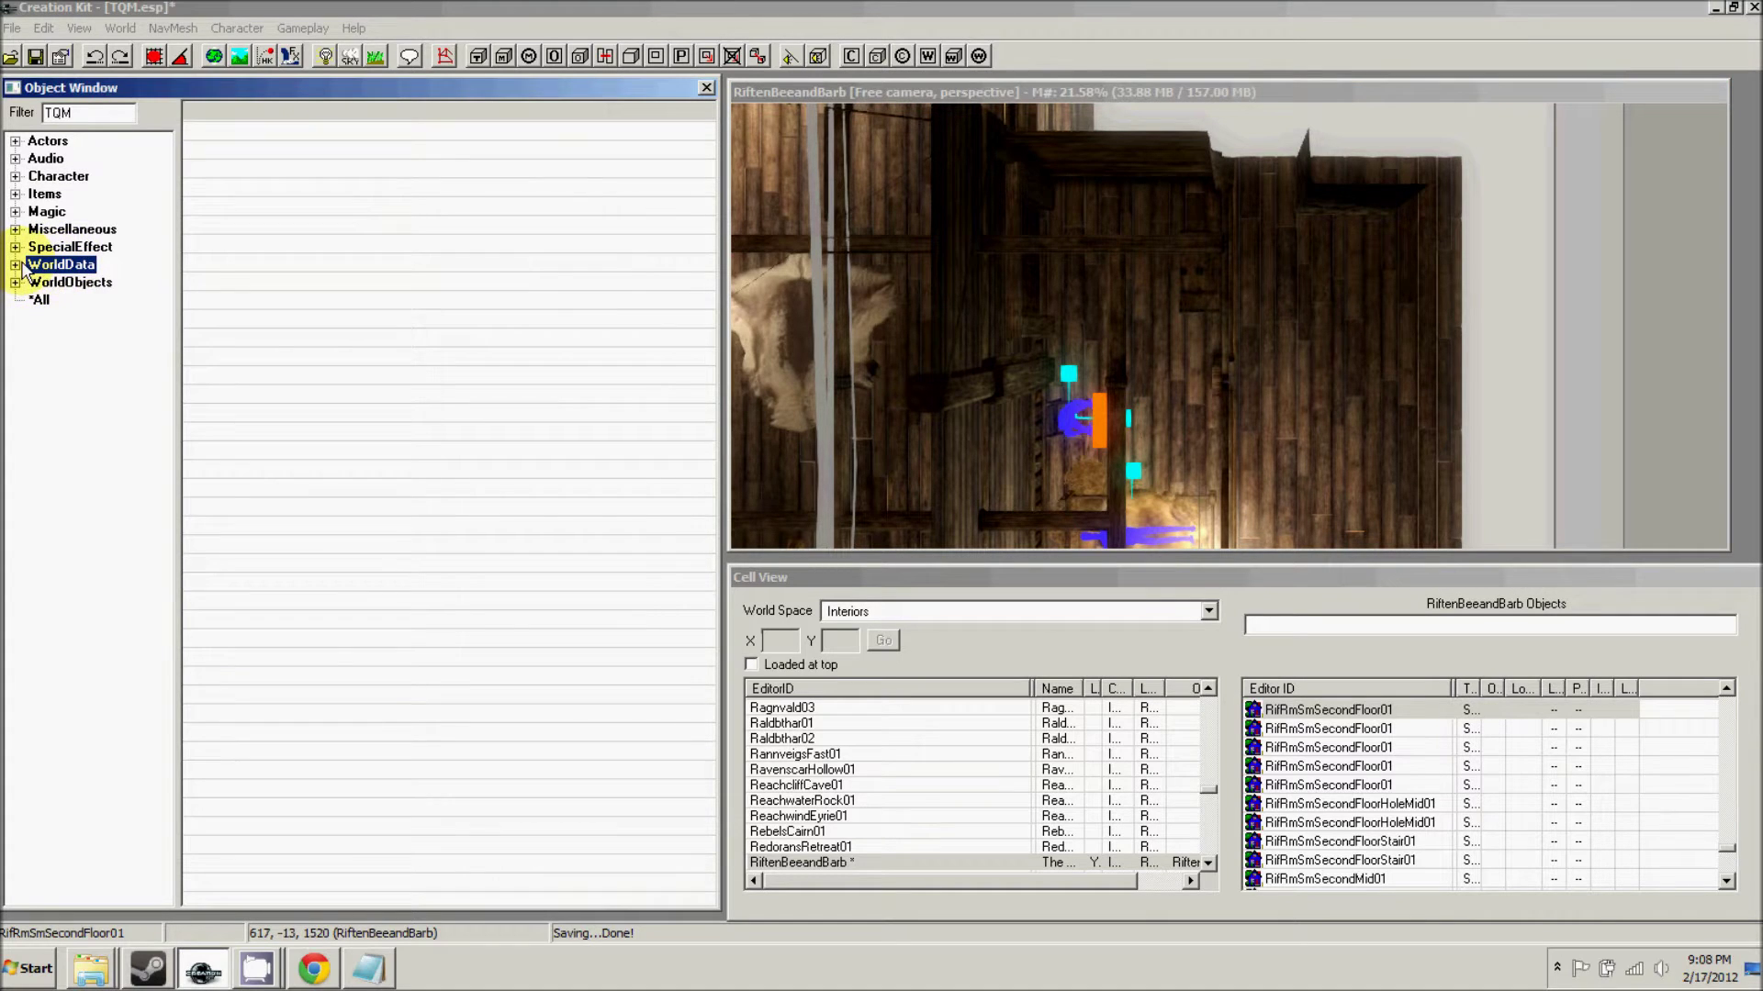
{"action": "left_click", "coordinate": [15, 264]}
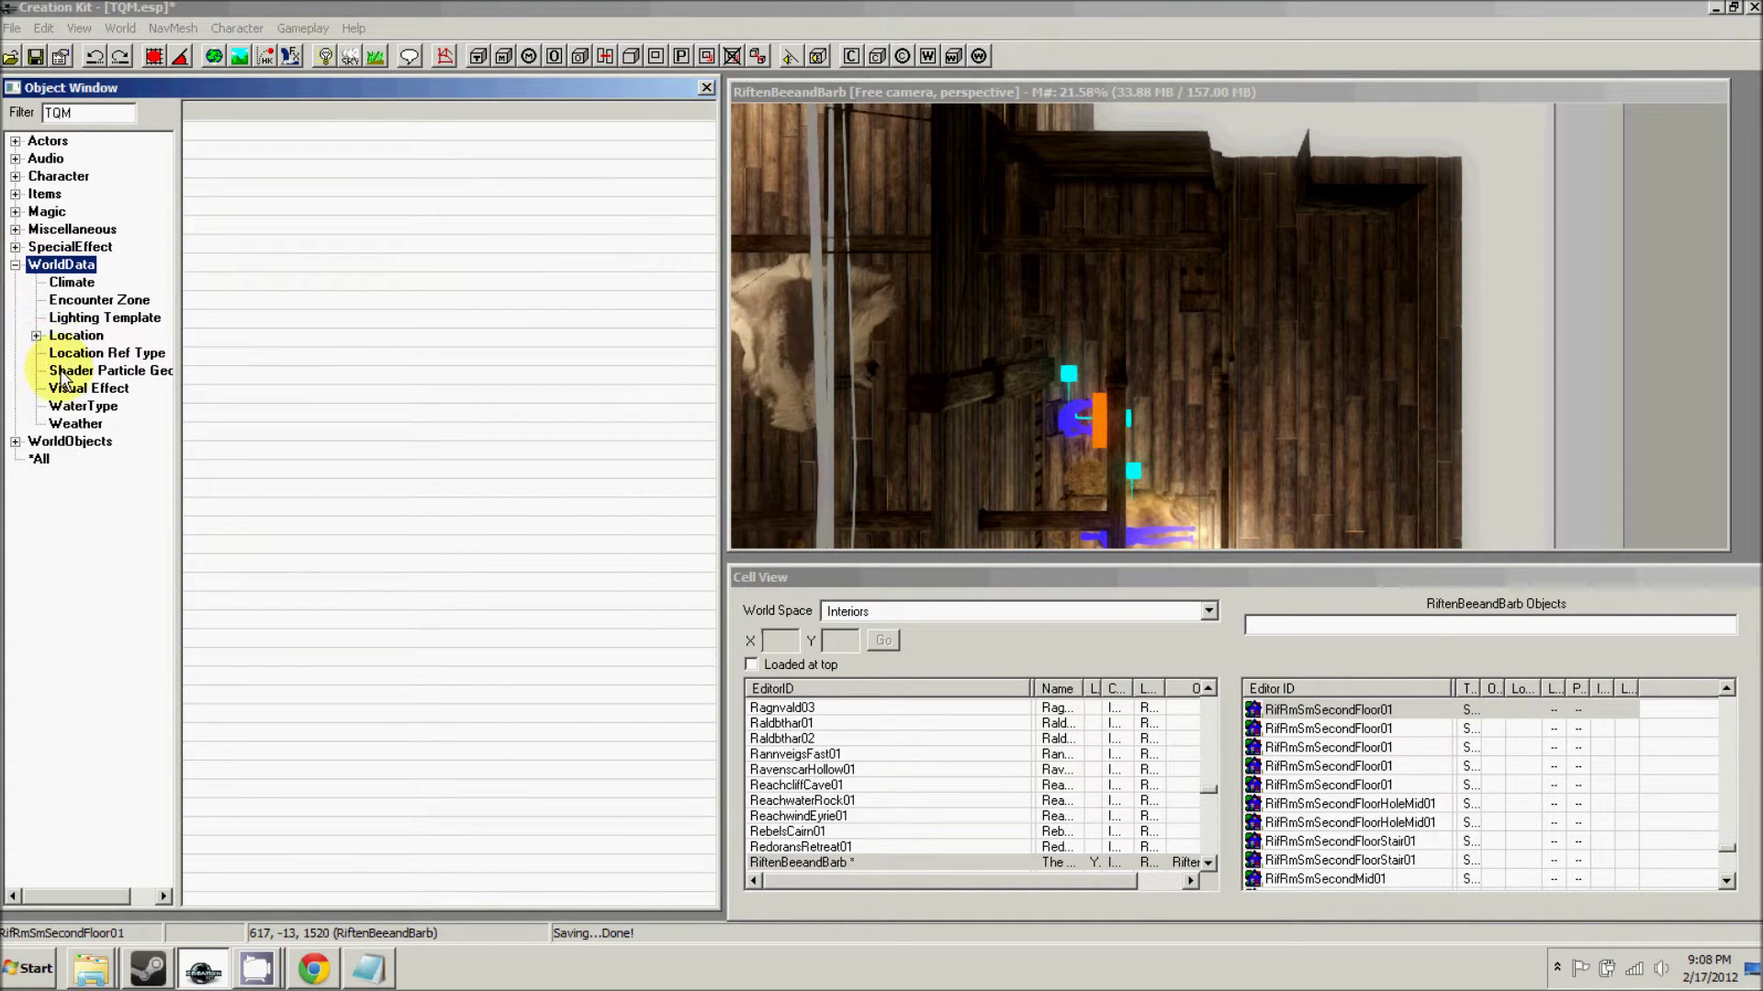
{"action": "left_click", "coordinate": [15, 265]}
{"action": "left_click", "coordinate": [14, 282]}
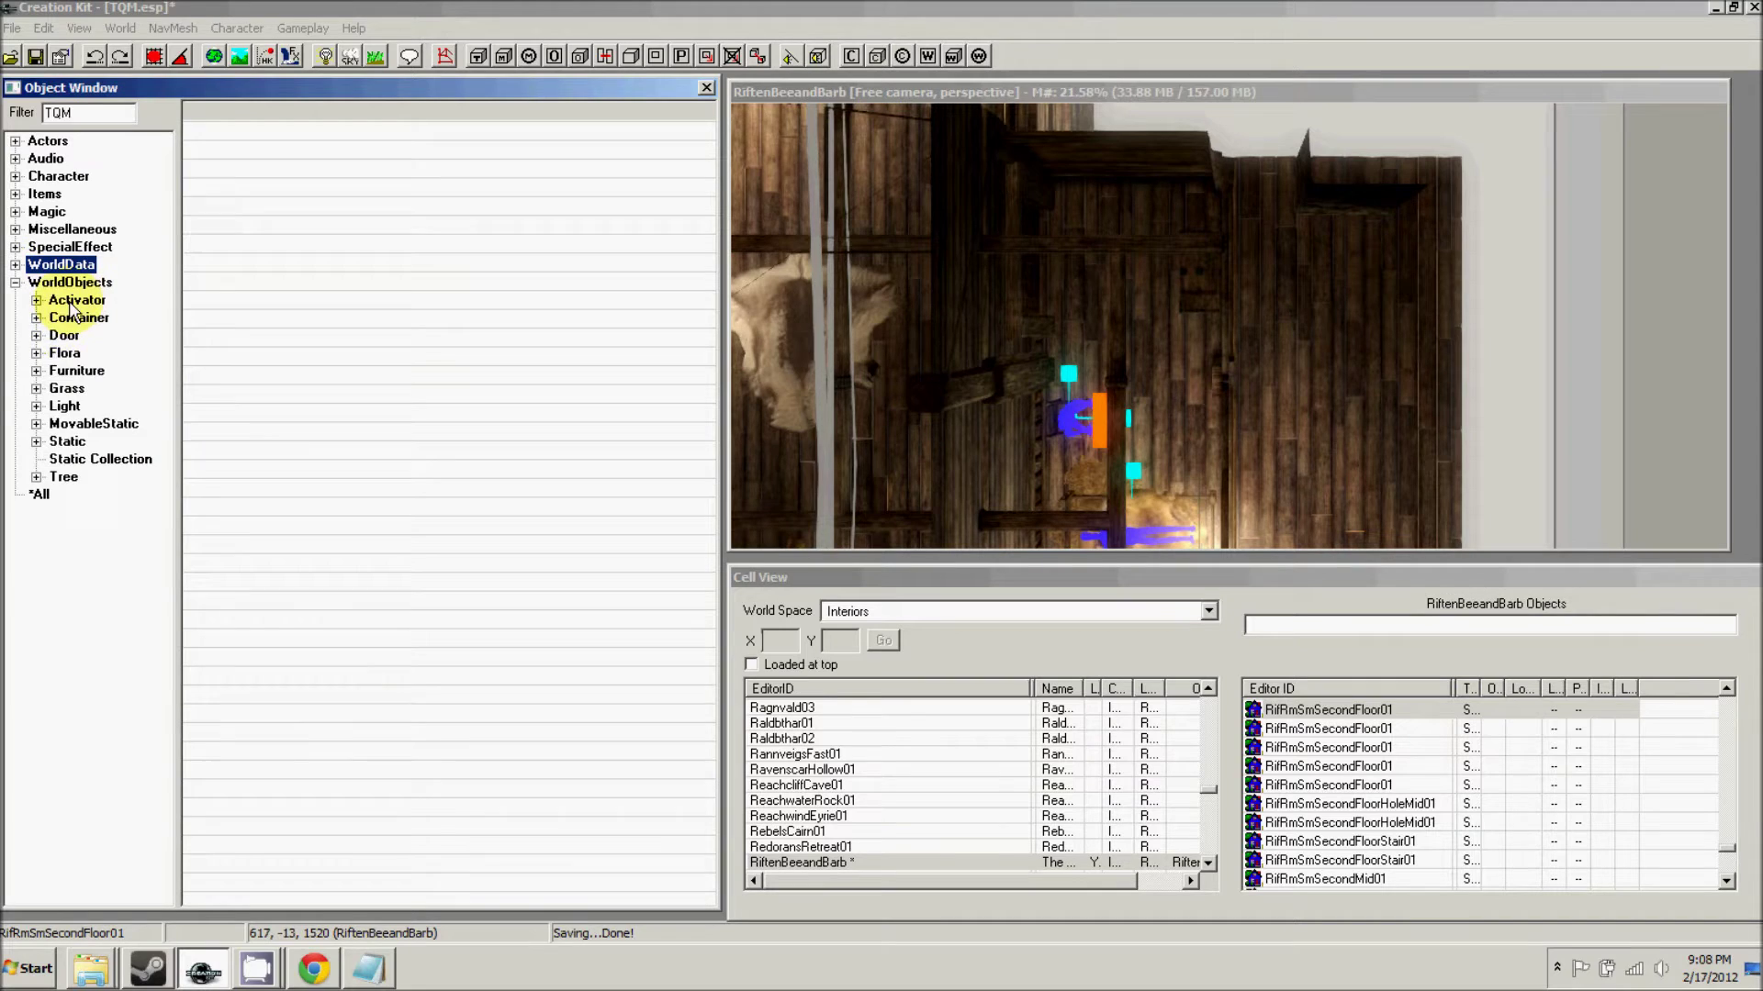
{"action": "left_click", "coordinate": [66, 442]}
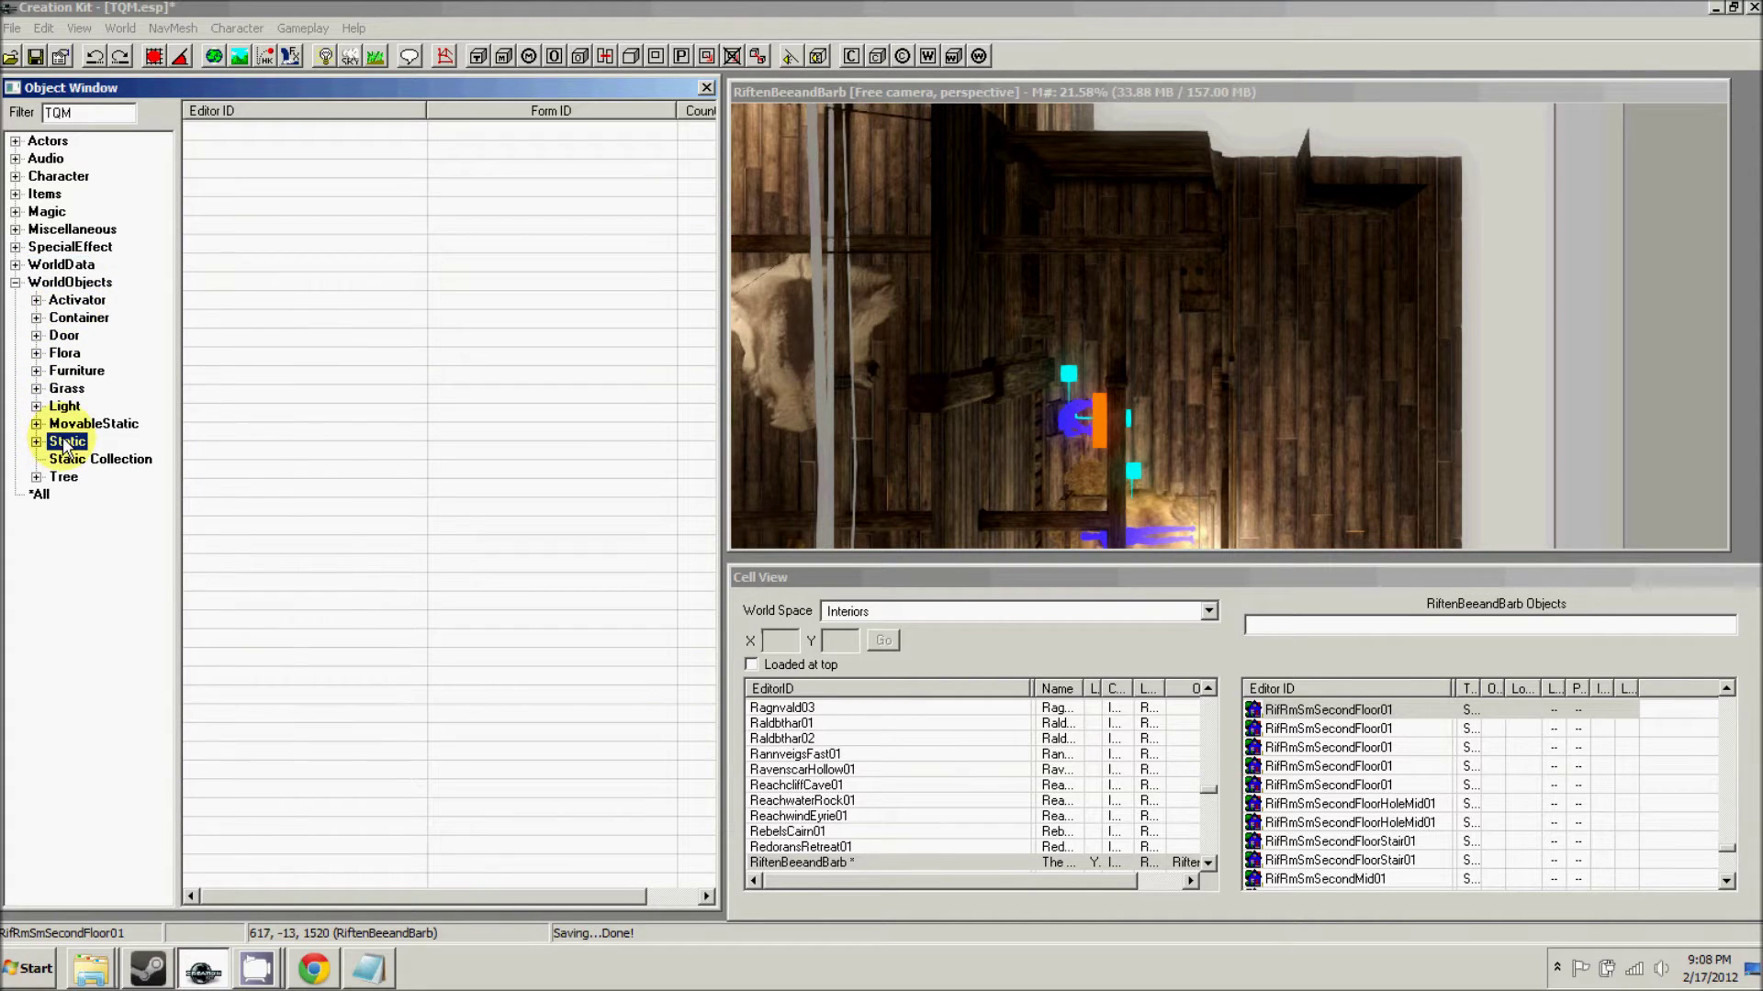
{"action": "double_click", "coordinate": [79, 112]}
{"action": "type", "text": "XMarker"}
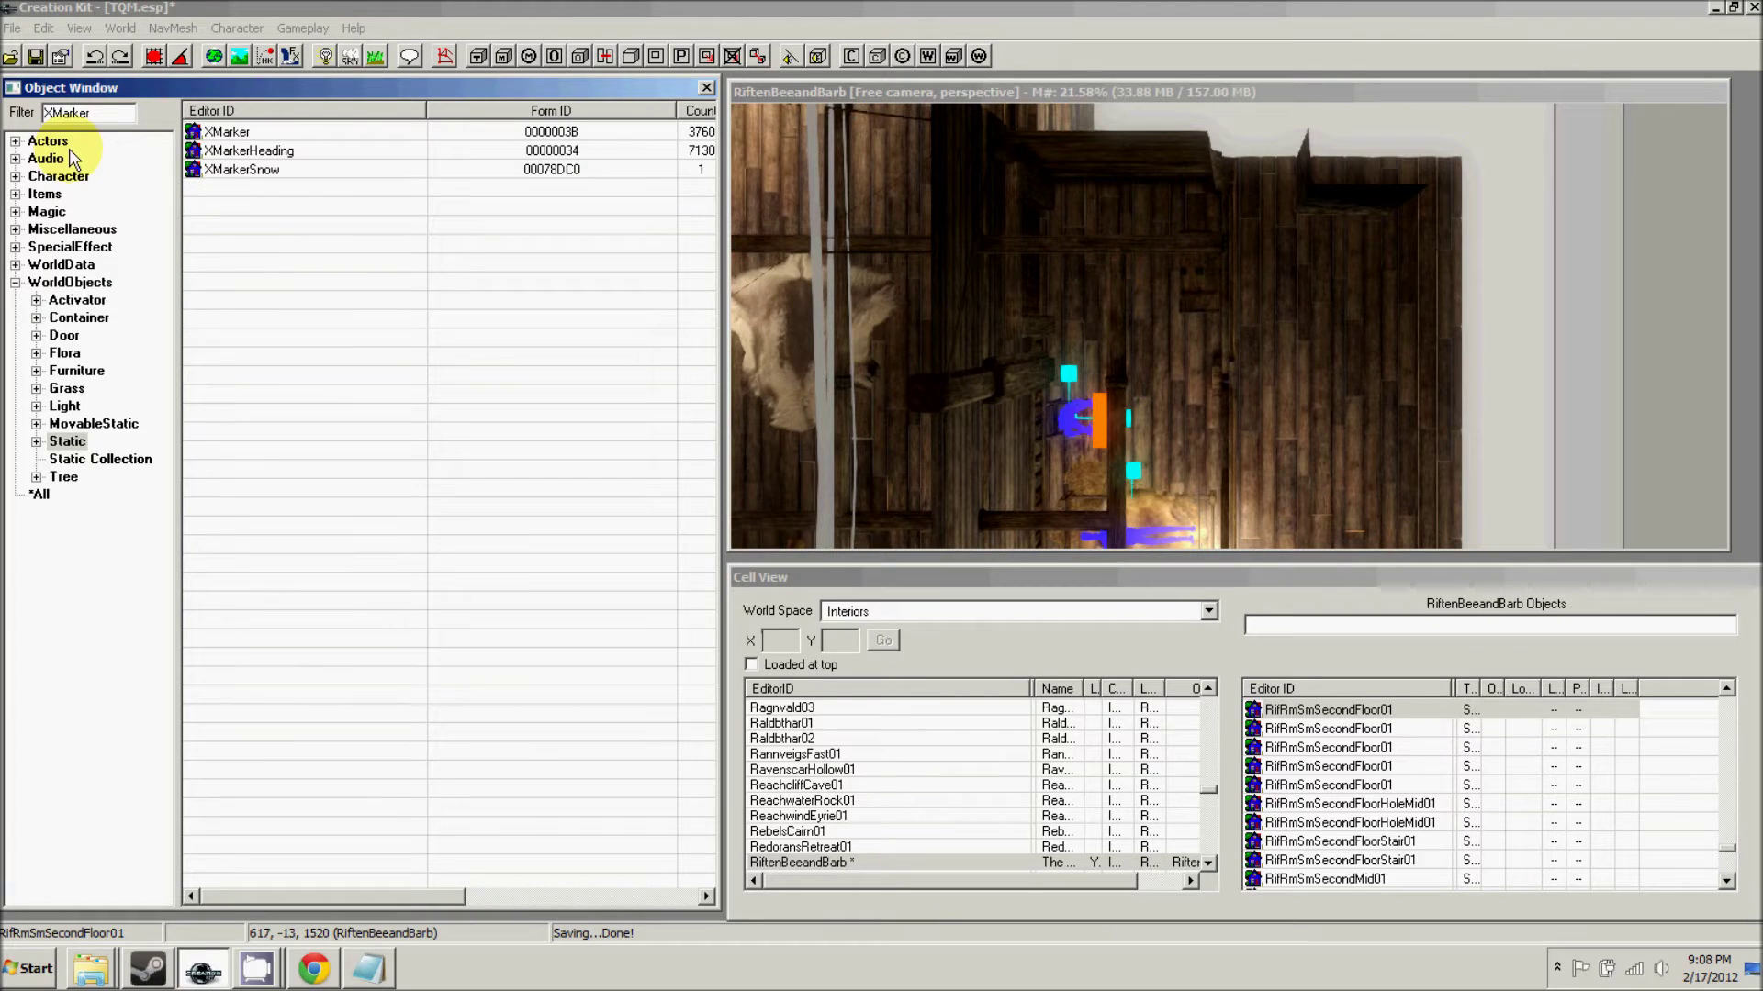
{"action": "left_click", "coordinate": [228, 133]}
{"action": "left_click_drag", "start_coordinate": [241, 152], "coordinate": [1149, 368]}
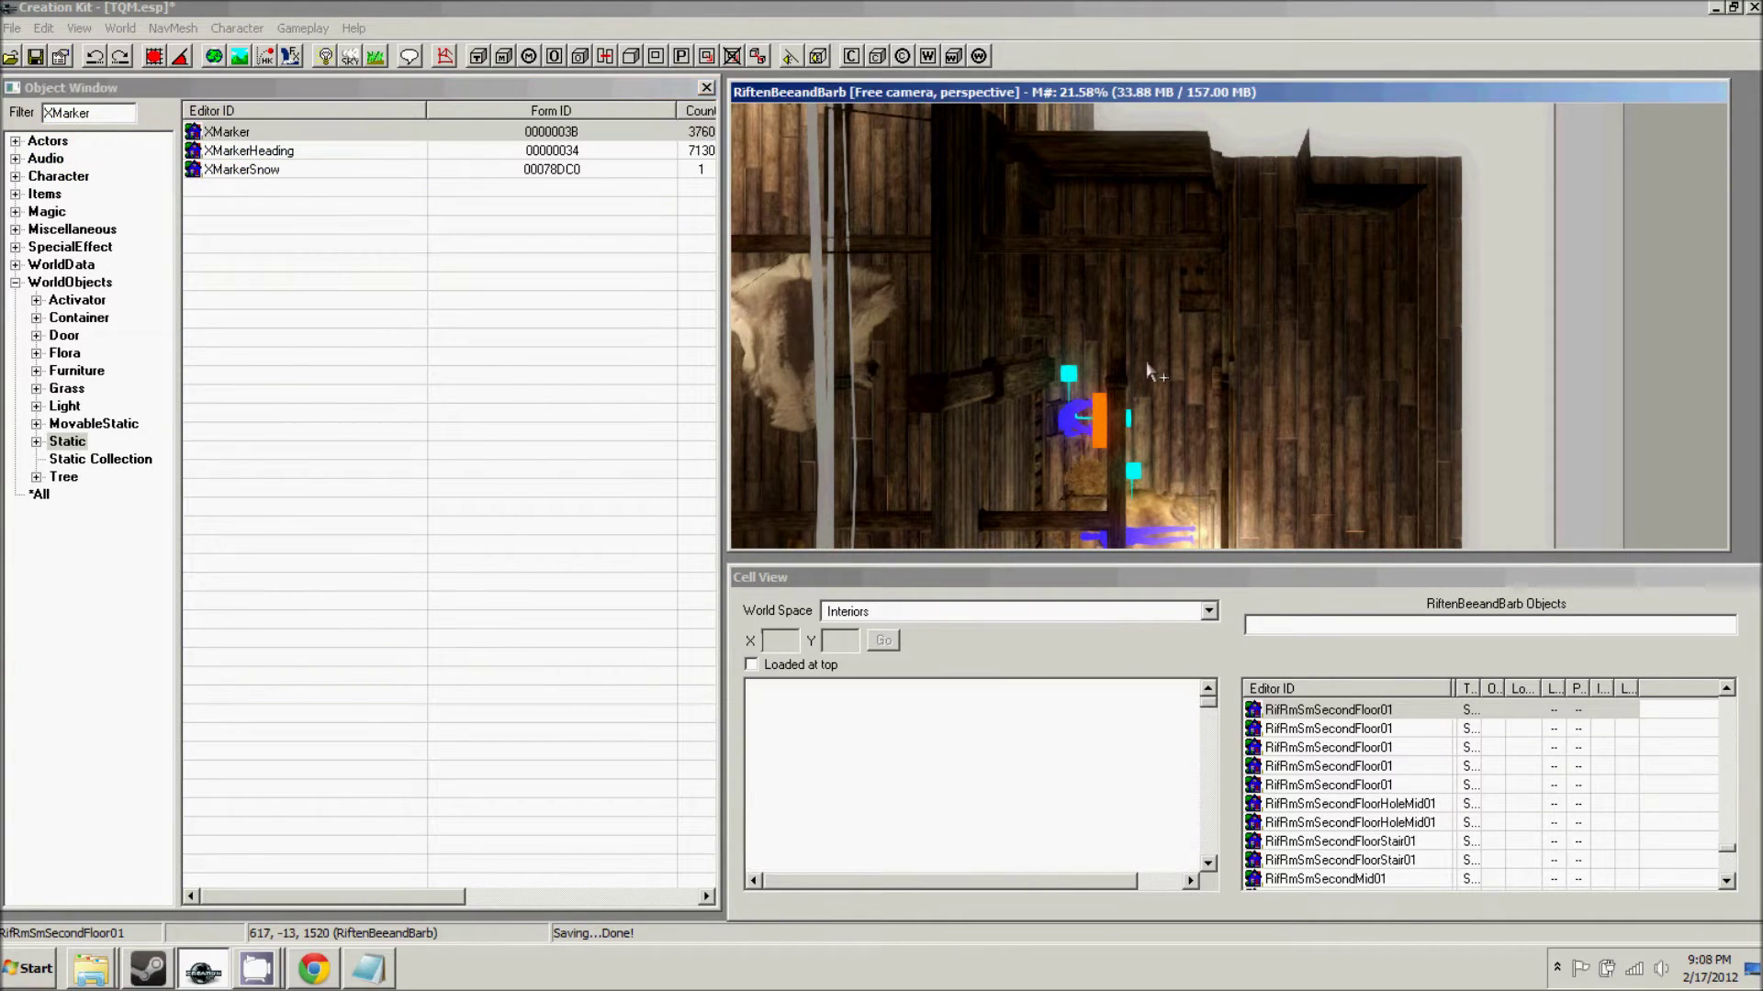
- Give the placed XMarker the reference editor ID TQMQuest01BanditSpawn and accept its reference properties
{"action": "double_click", "coordinate": [1147, 357]}
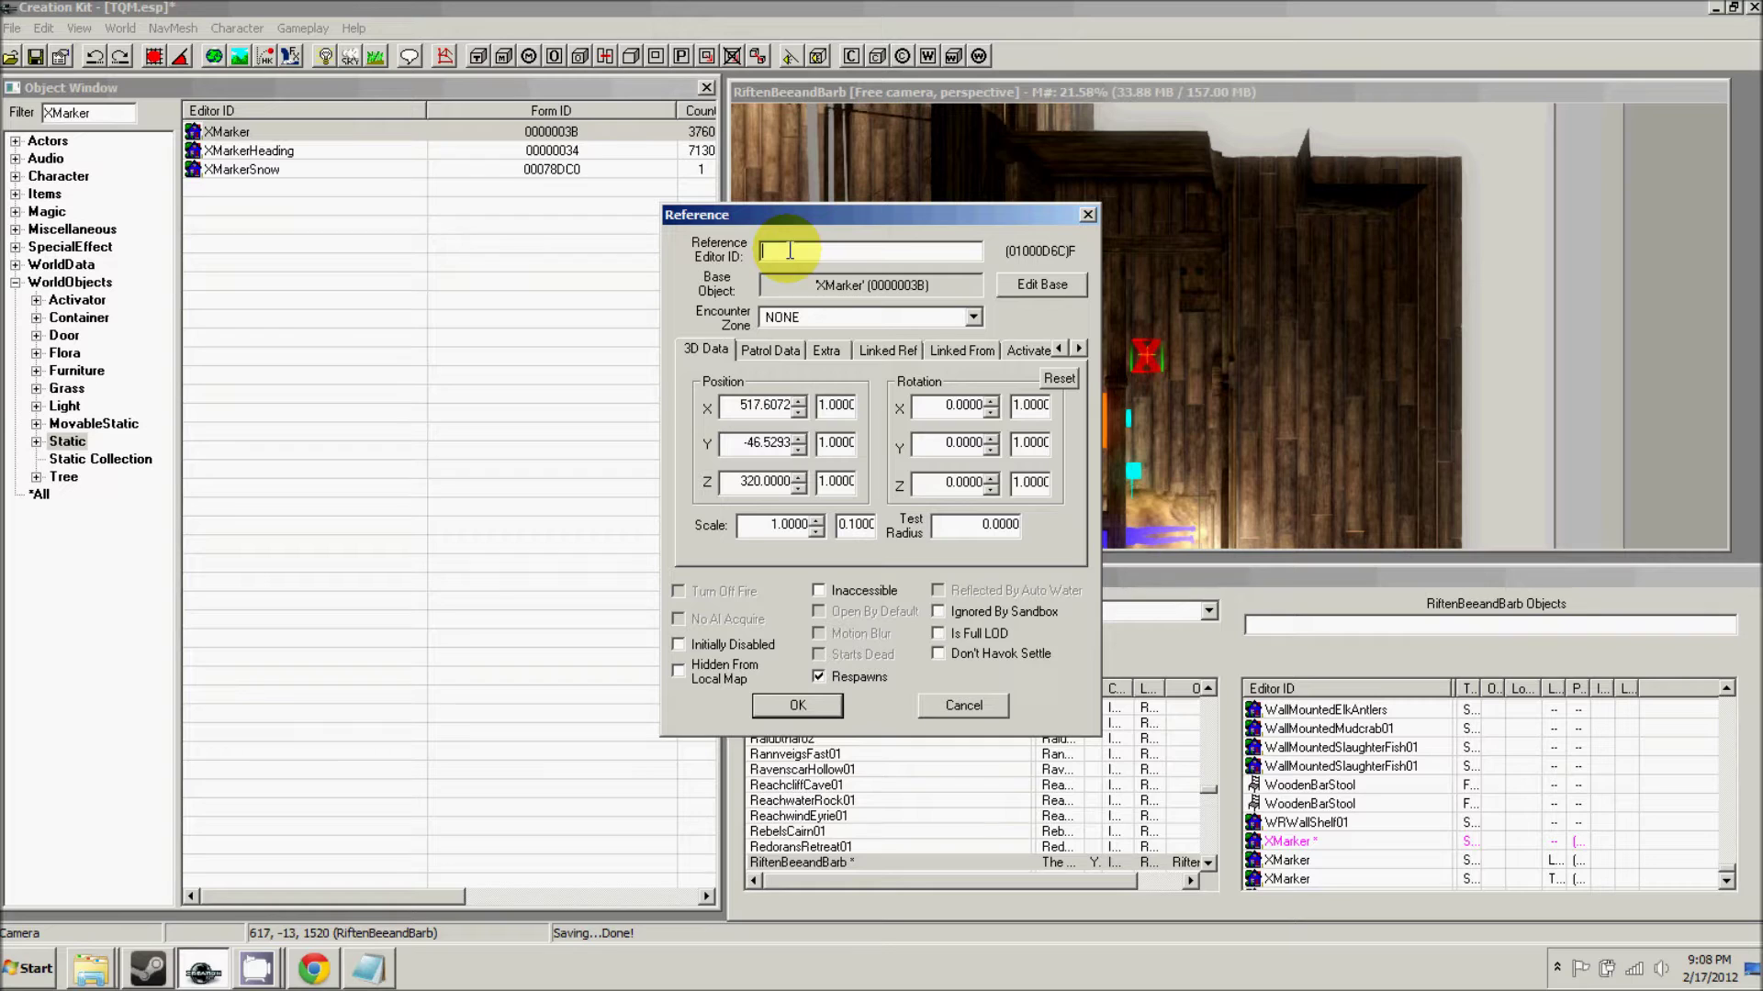
{"action": "type", "text": "TQM_"}
{"action": "type", "text": "Quest01BanditSP"}
{"action": "type", "text": "awn"}
{"action": "key", "text": "BackSpace"}
{"action": "key", "text": "BackSpace"}
{"action": "key", "text": "BackSpace"}
{"action": "key", "text": "BackSpace"}
{"action": "type", "text": "pawn"}
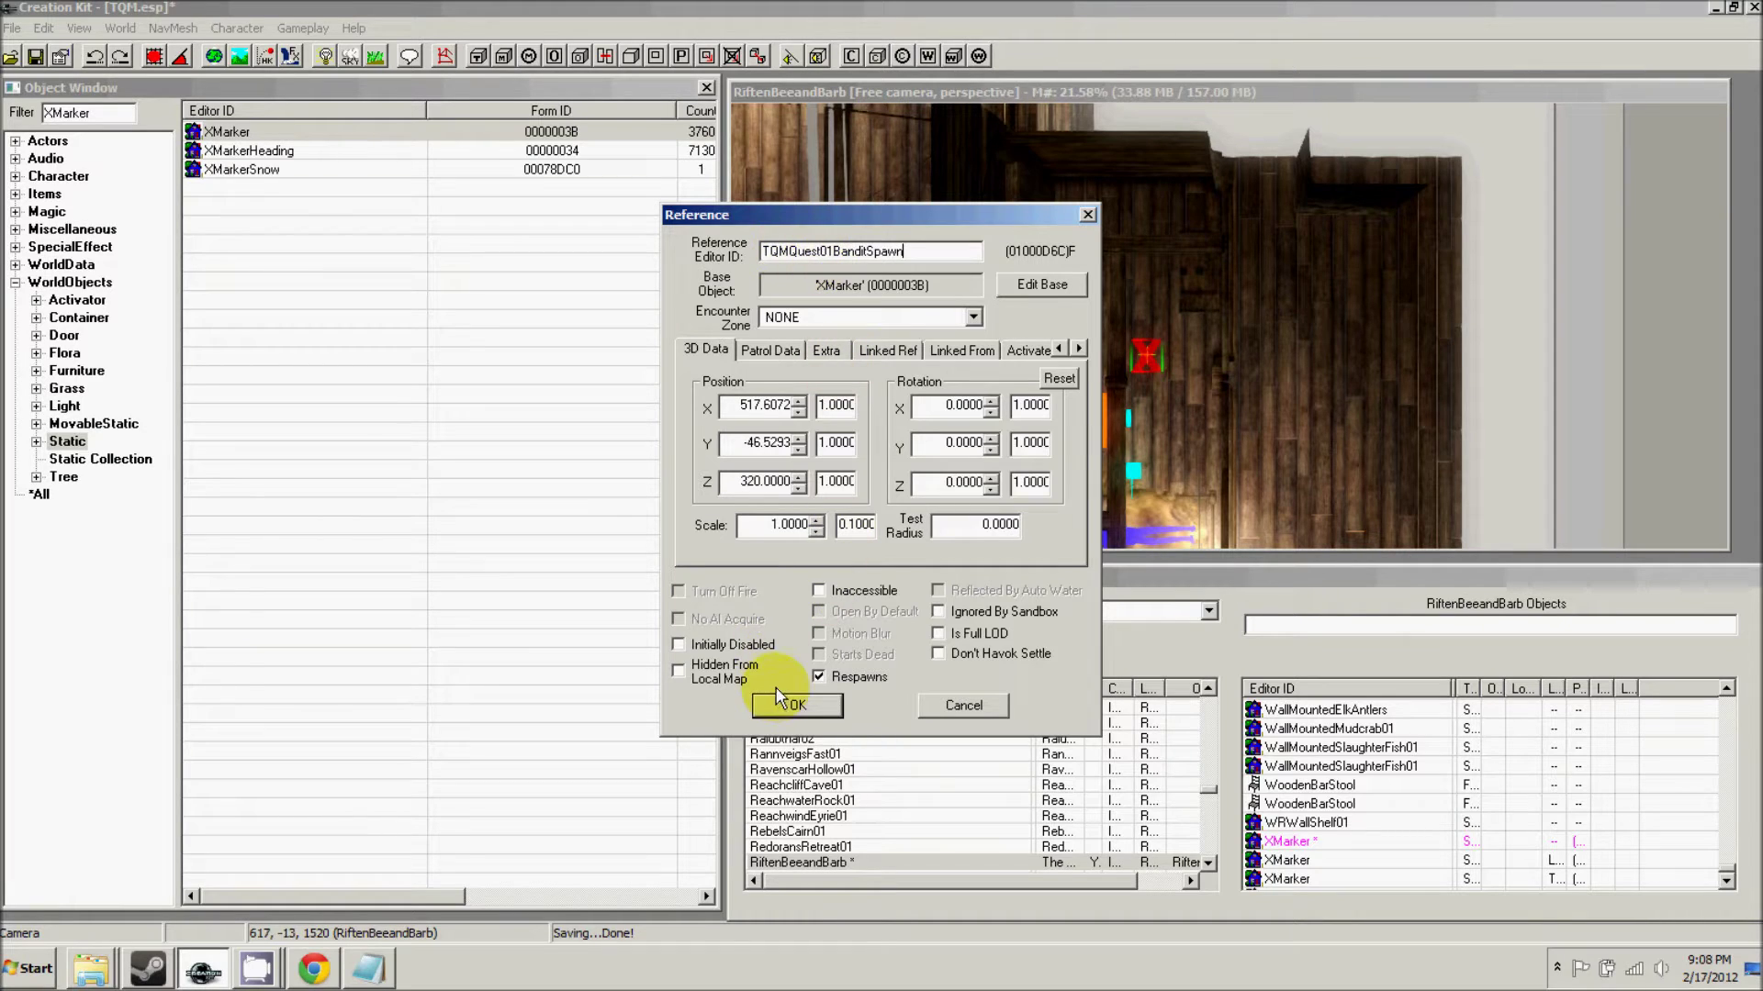
{"action": "left_click", "coordinate": [796, 705]}
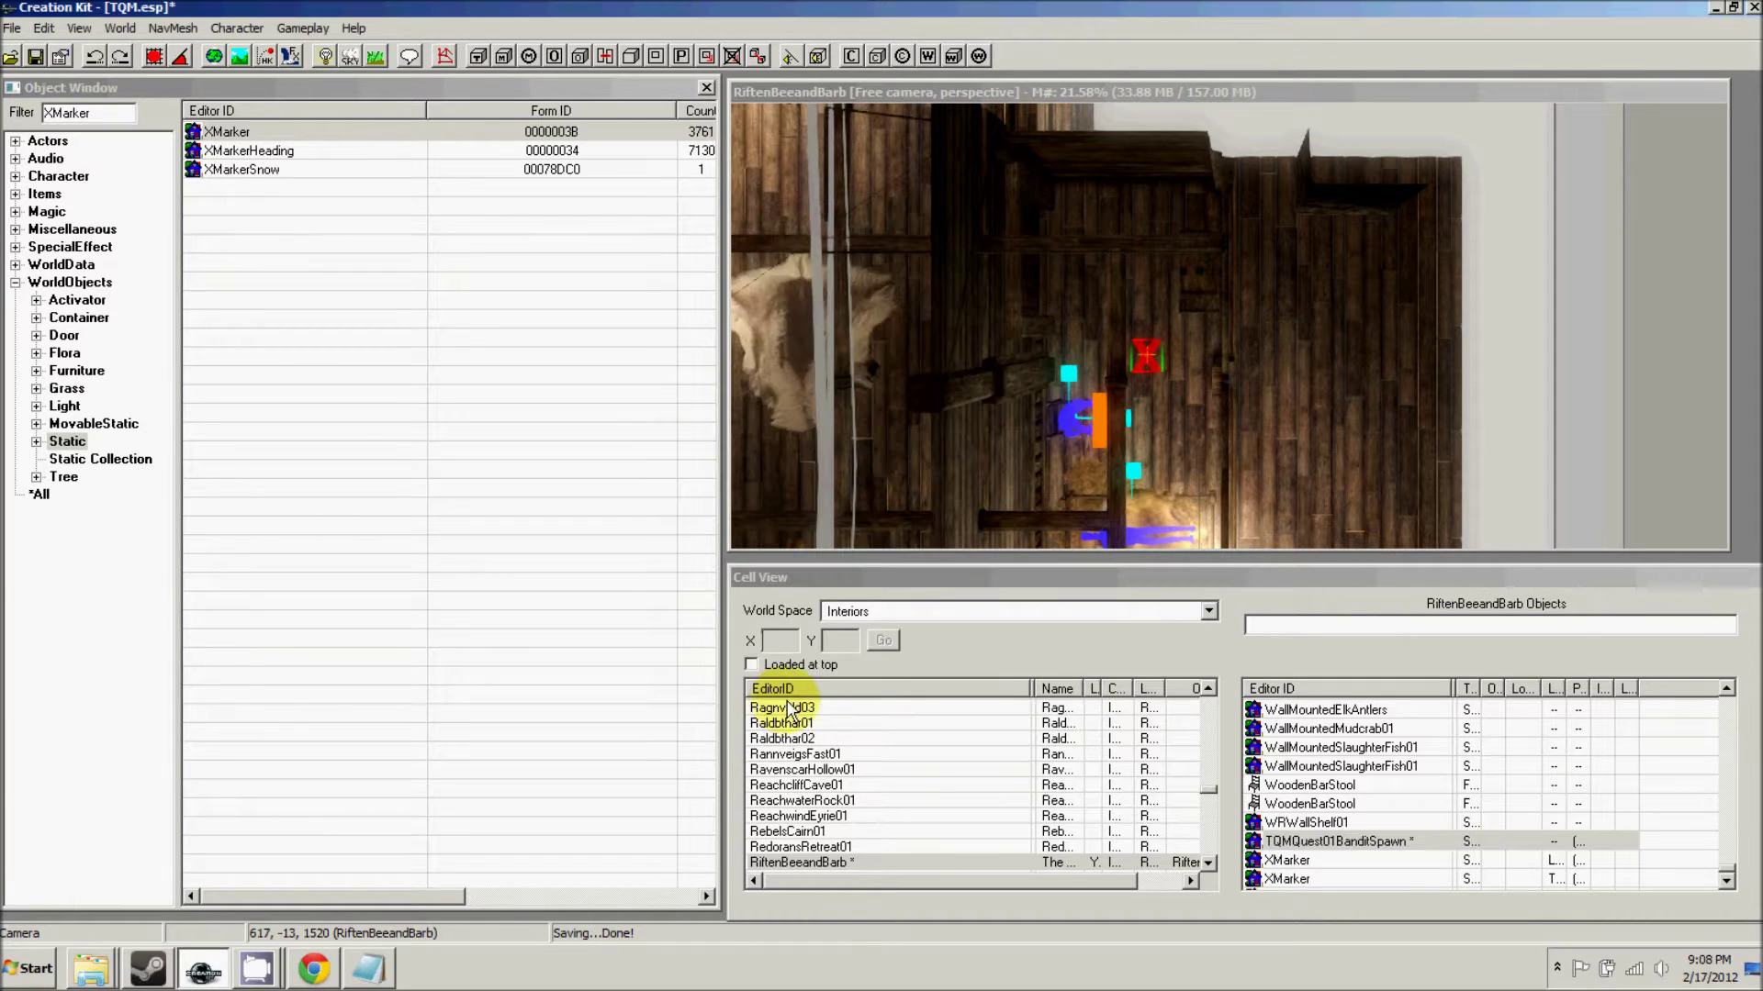
- Filter the objects by TQM, open the TQMQuest01 quest and show its quest aliases
{"action": "left_click", "coordinate": [39, 176]}
{"action": "double_click", "coordinate": [96, 112]}
{"action": "type", "text": "TQM"}
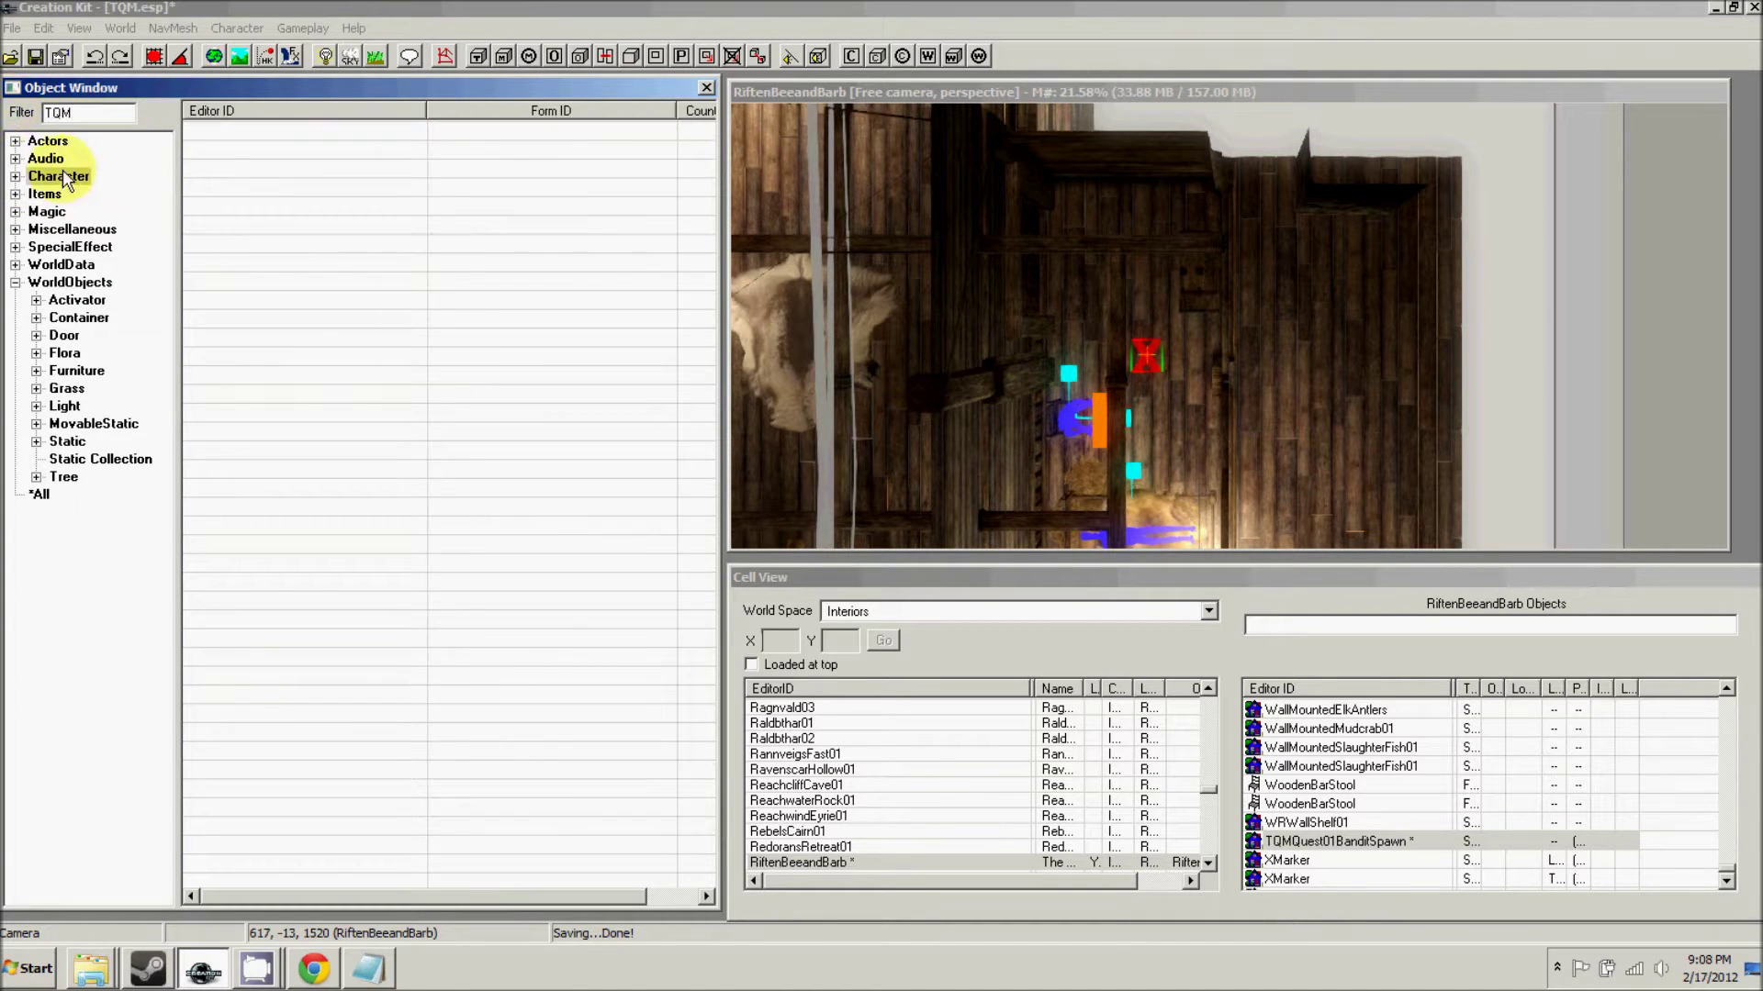
{"action": "left_click", "coordinate": [16, 177]}
{"action": "left_click", "coordinate": [67, 316]}
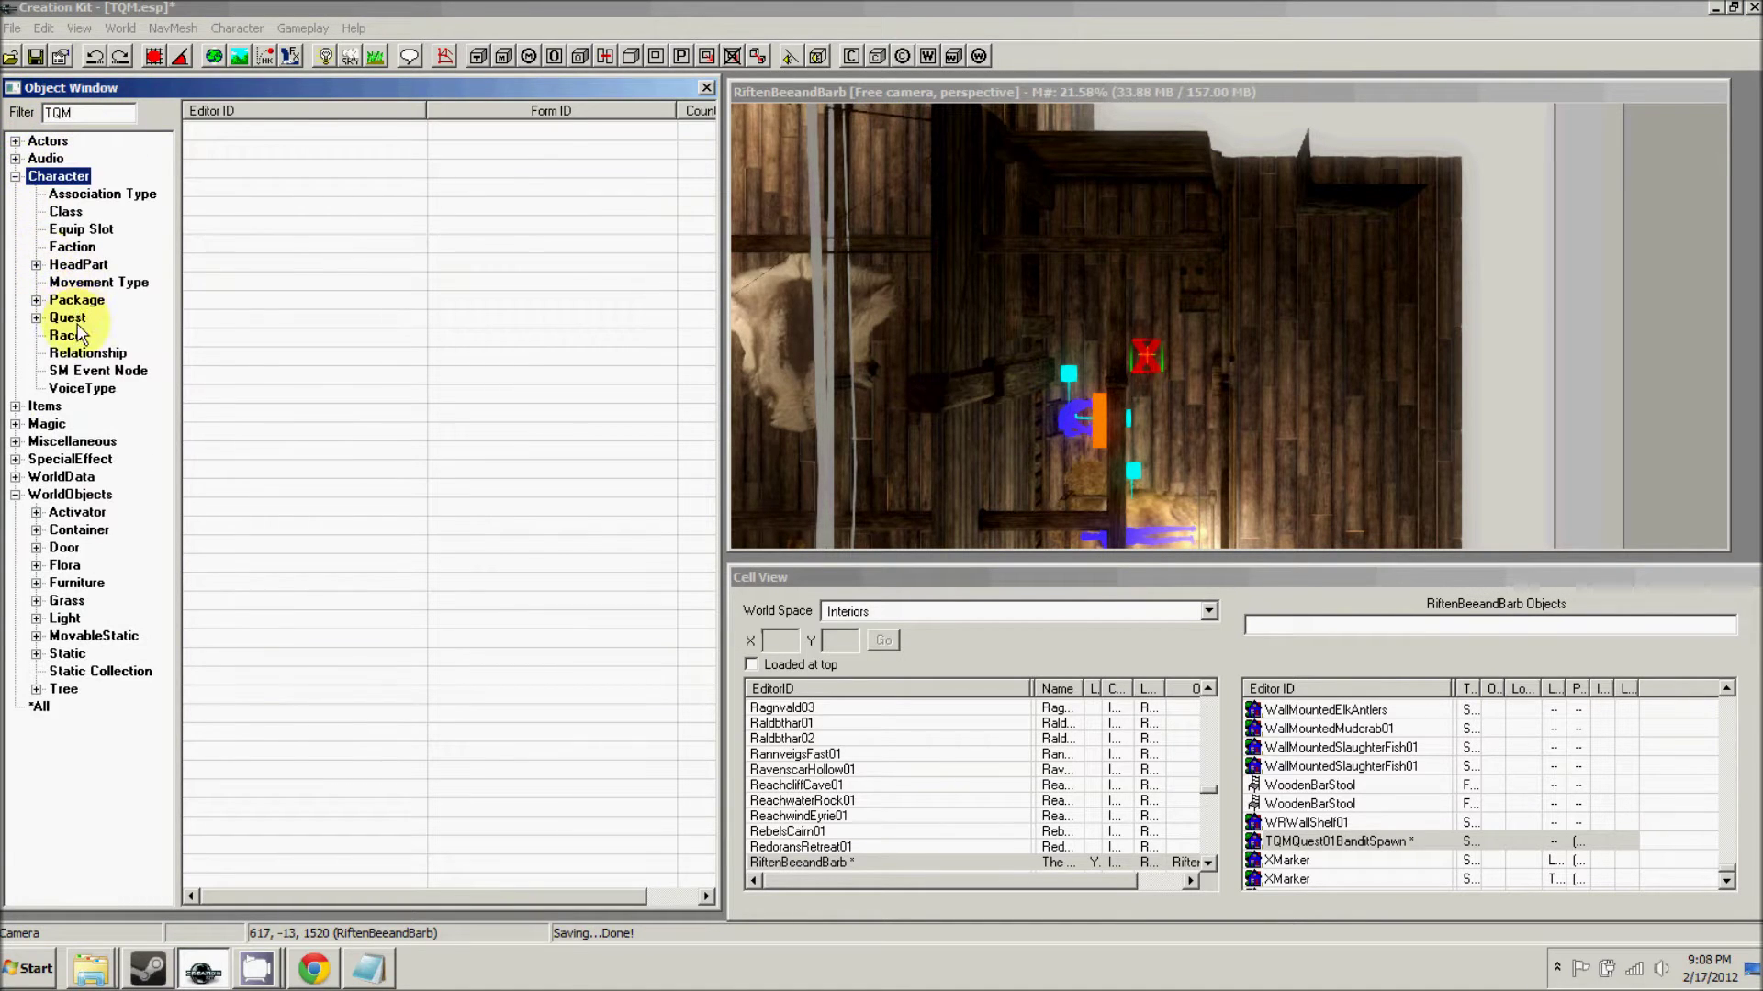
{"action": "double_click", "coordinate": [280, 136]}
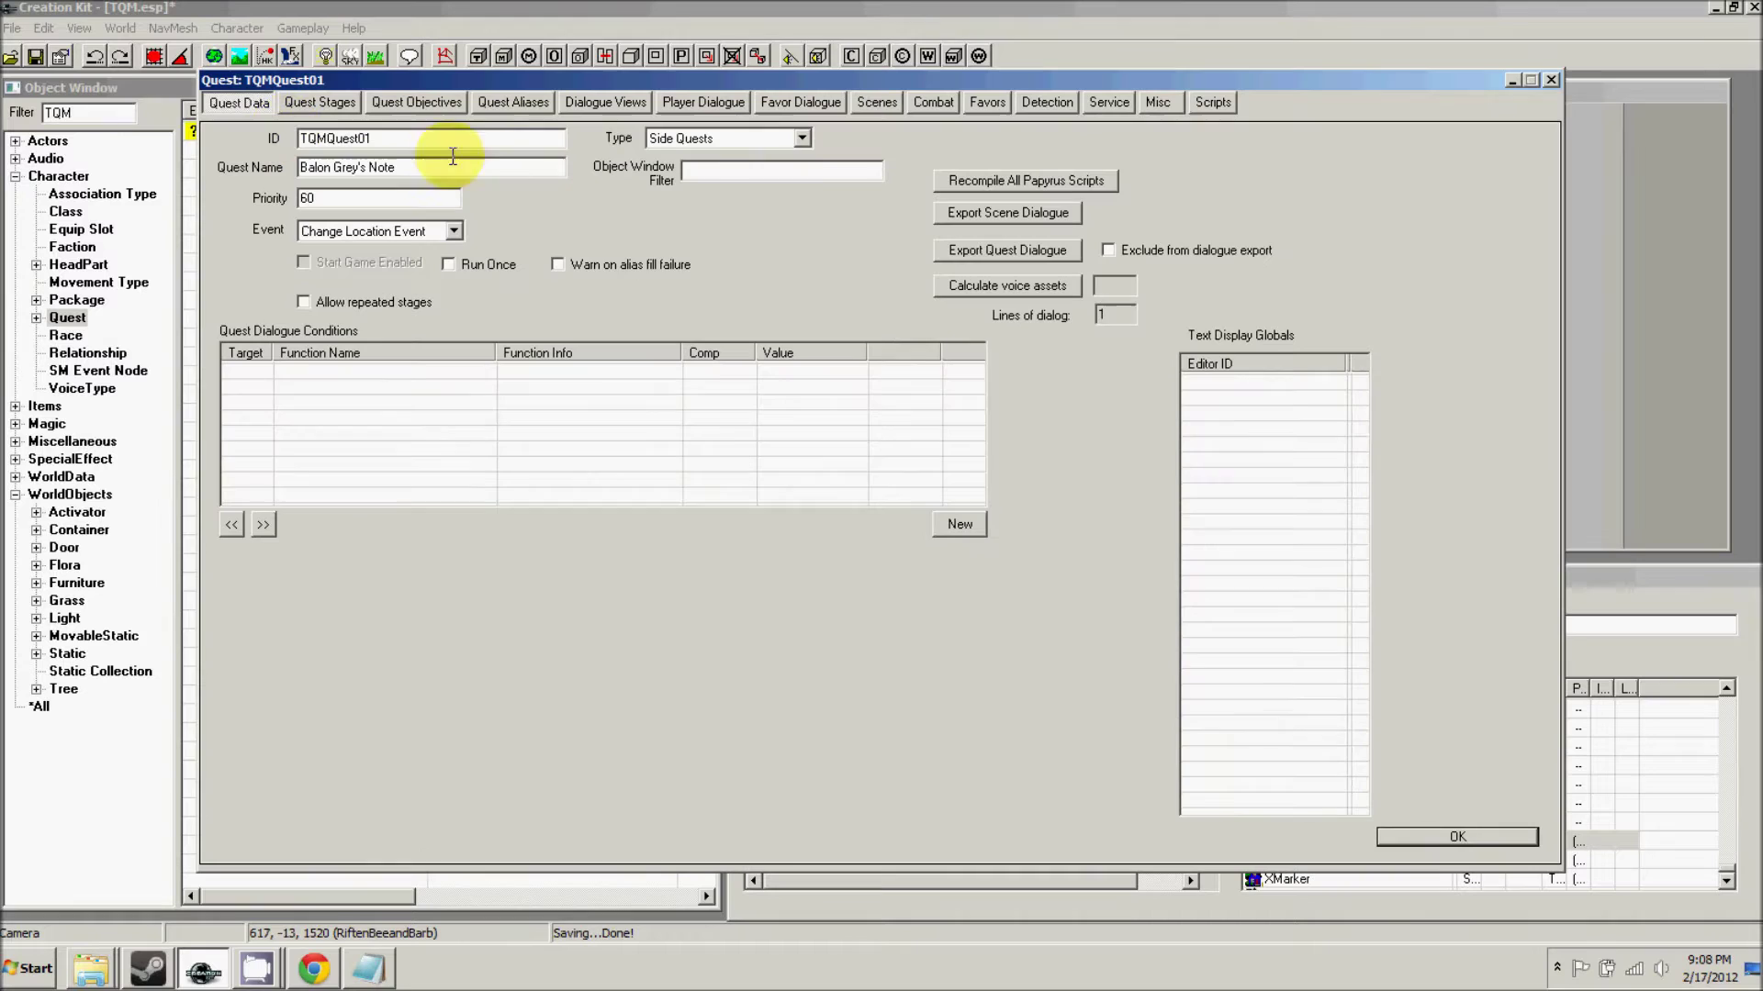
{"action": "left_click", "coordinate": [510, 102]}
- Create a reference alias named BanditMarker, filled with the specific reference TQMQuest01BanditSpawn picked in the render view, and accept it
{"action": "right_click", "coordinate": [295, 280]}
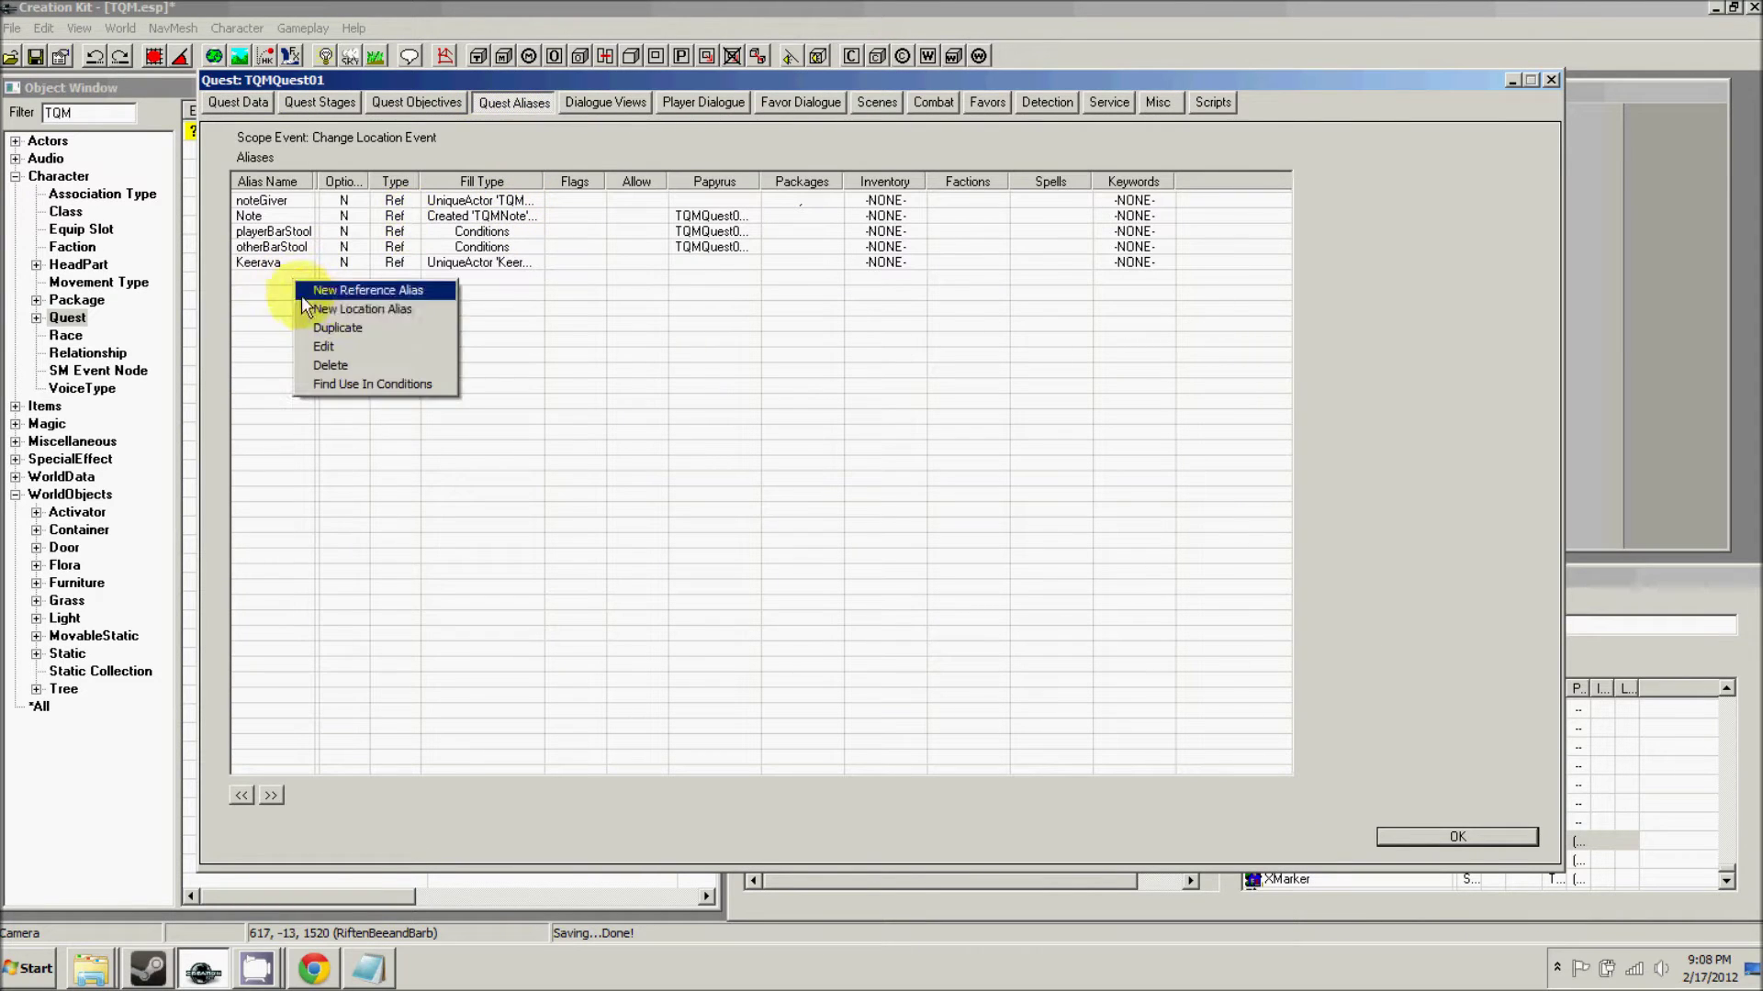
{"action": "left_click", "coordinate": [331, 291]}
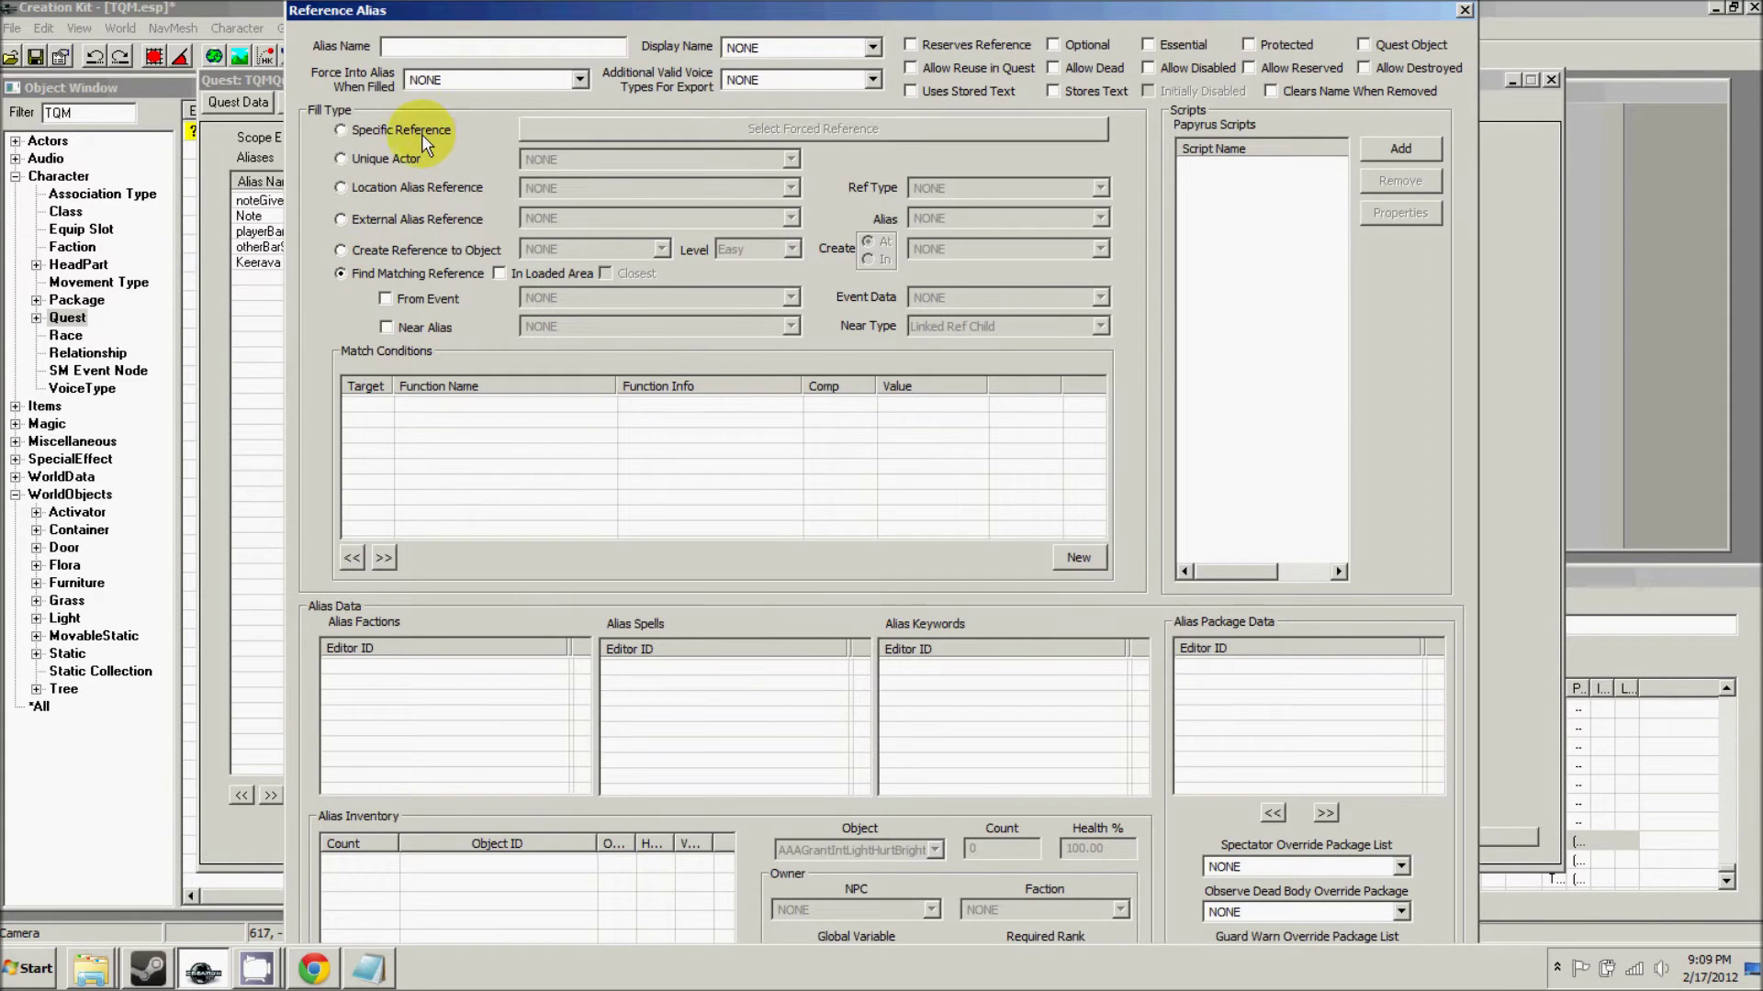
{"action": "left_click", "coordinate": [431, 134]}
{"action": "left_click", "coordinate": [631, 134]}
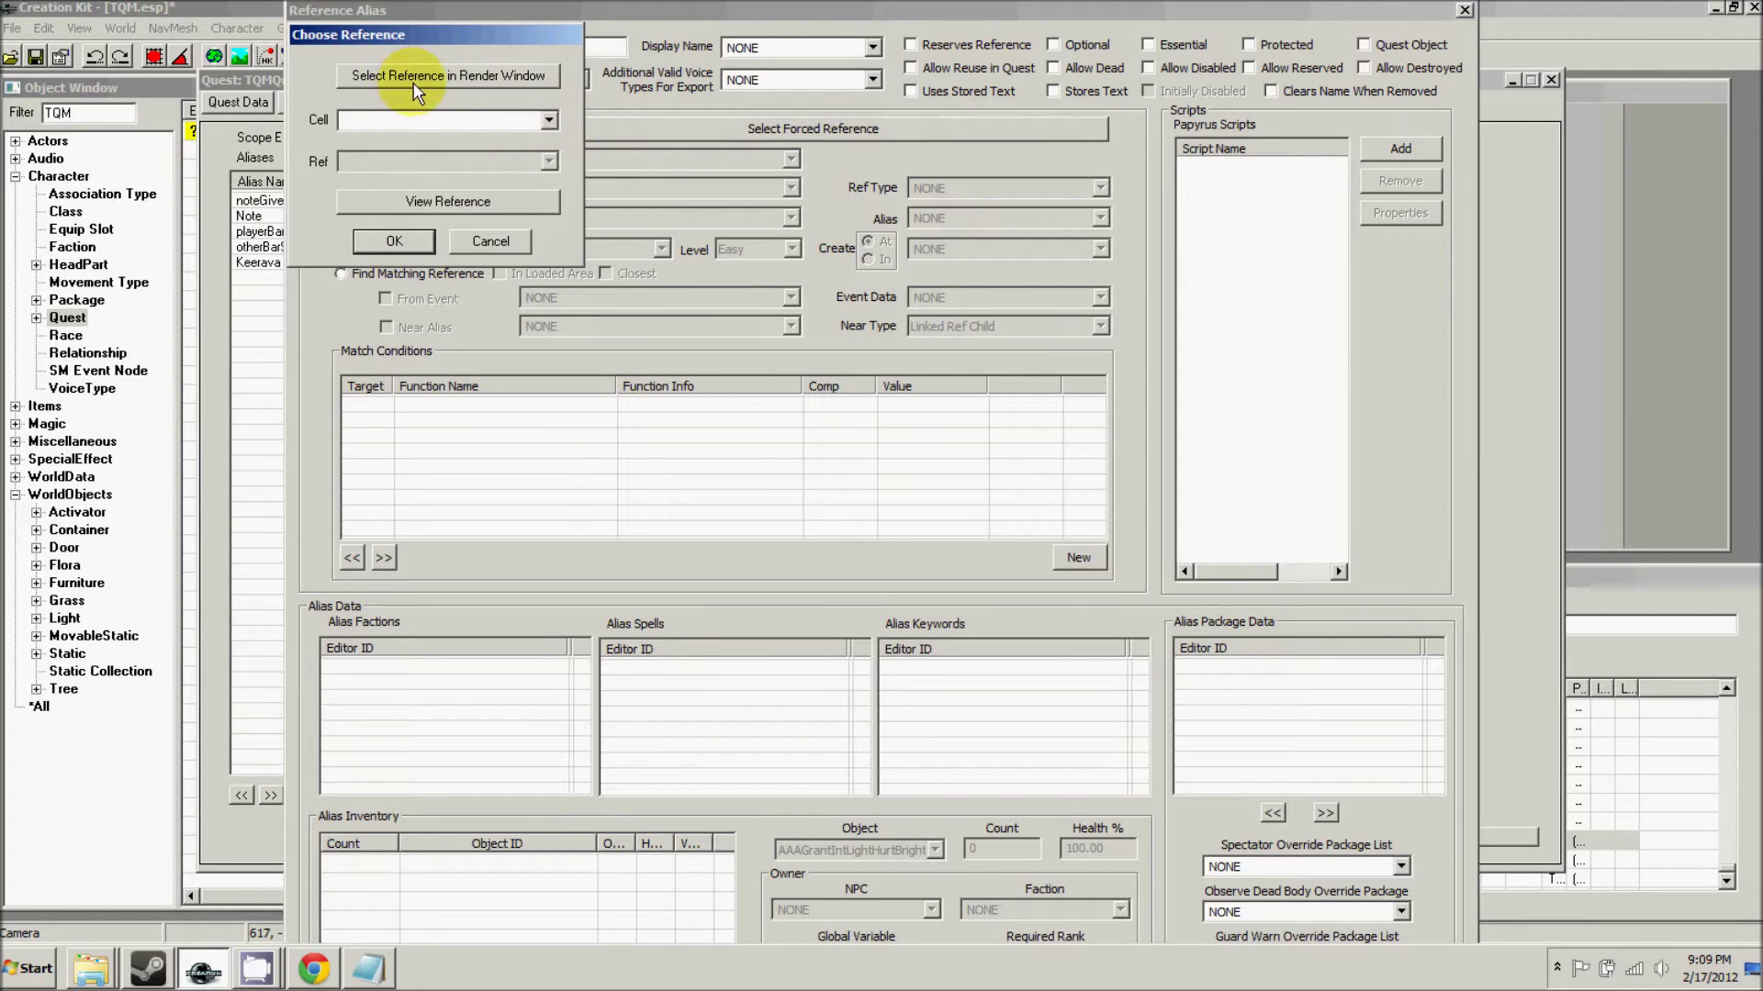
{"action": "left_click", "coordinate": [415, 79]}
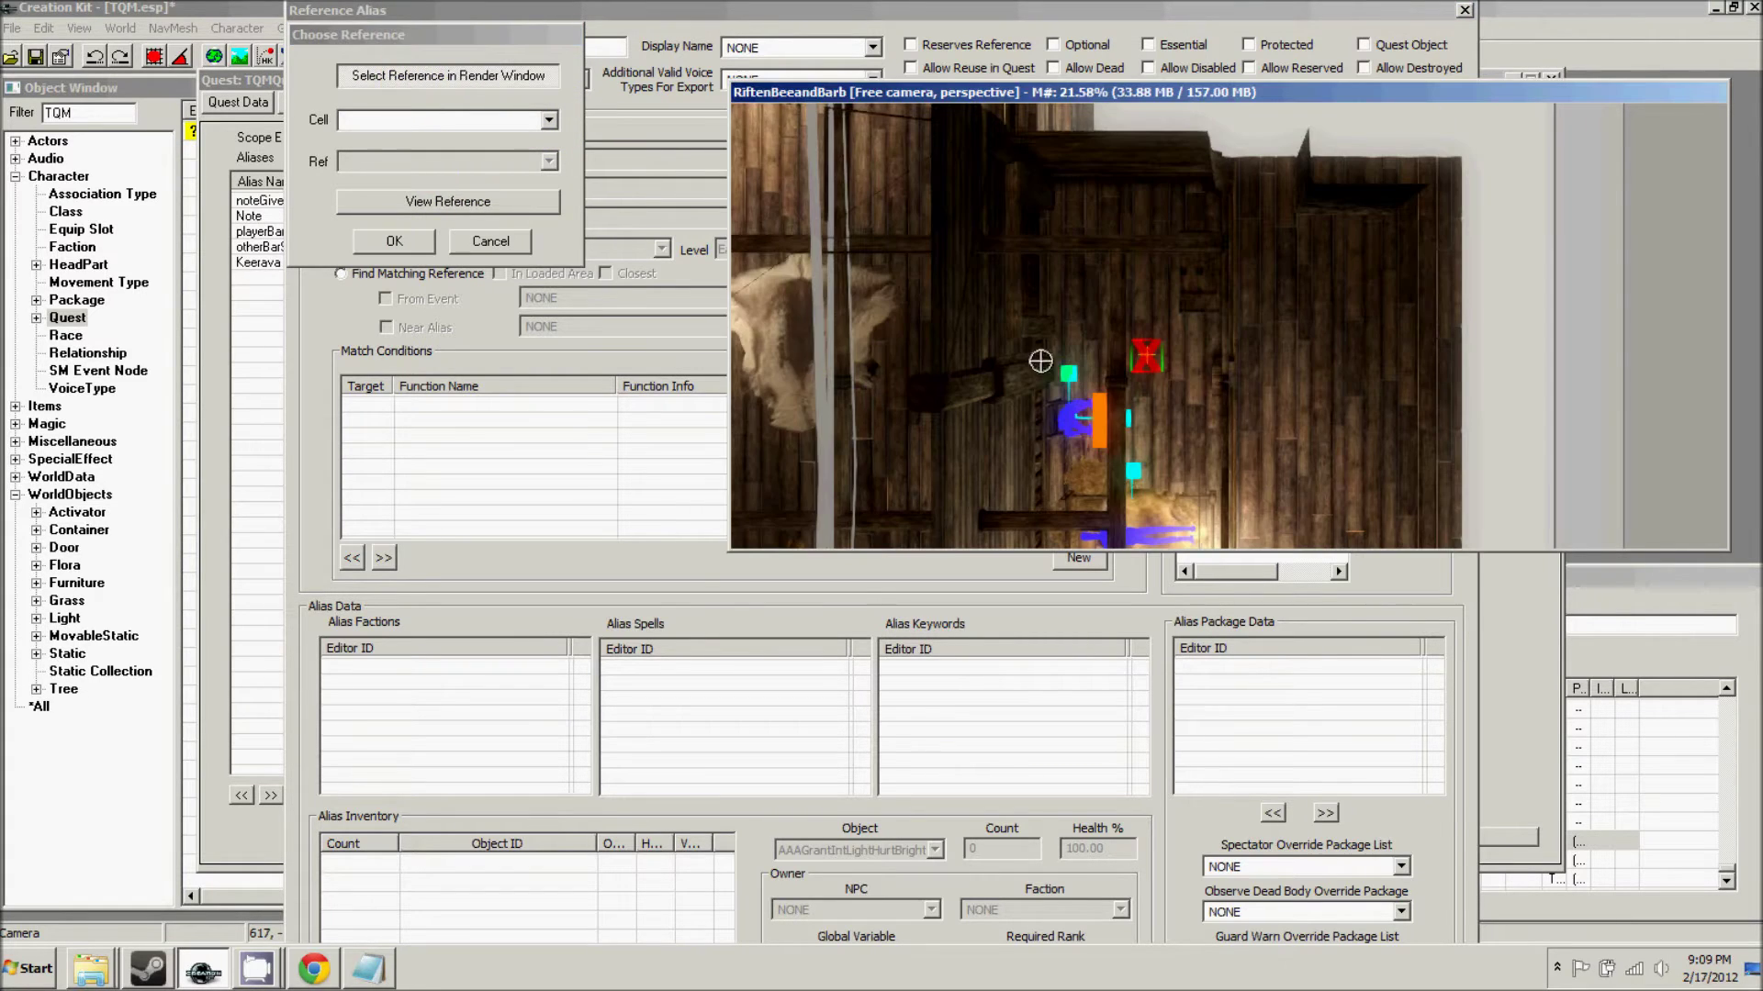
{"action": "left_click", "coordinate": [1143, 354]}
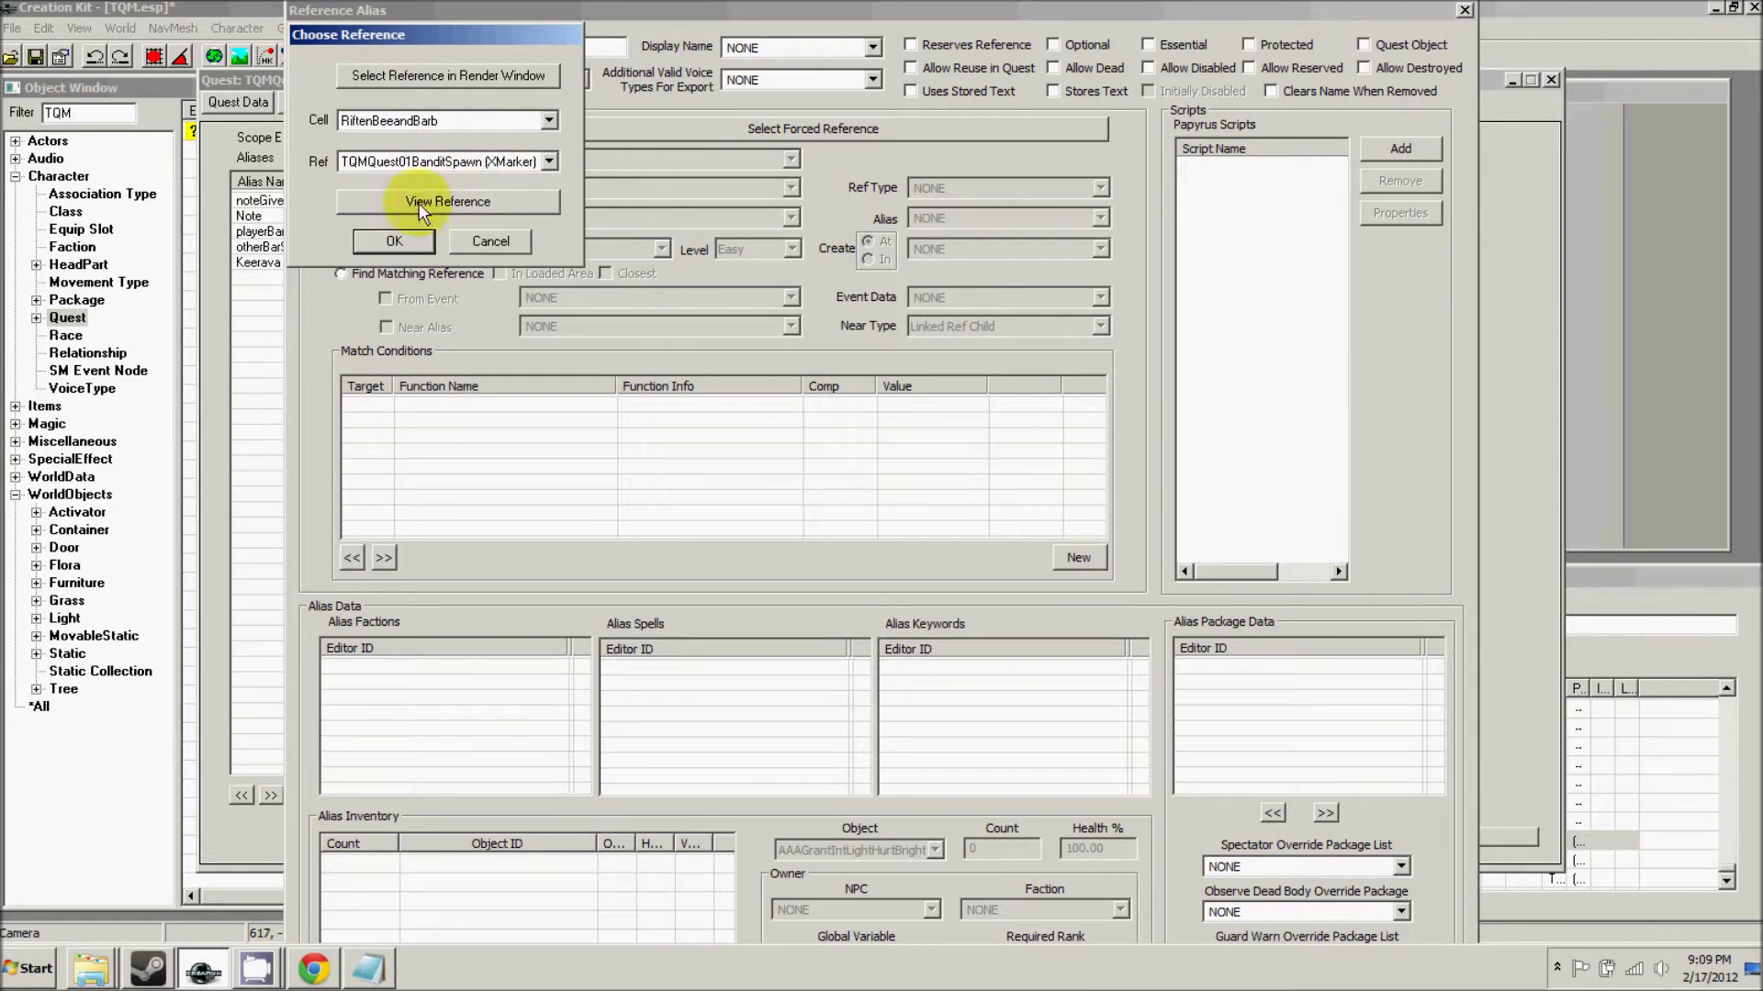
{"action": "left_click", "coordinate": [409, 238]}
{"action": "left_click", "coordinate": [415, 50]}
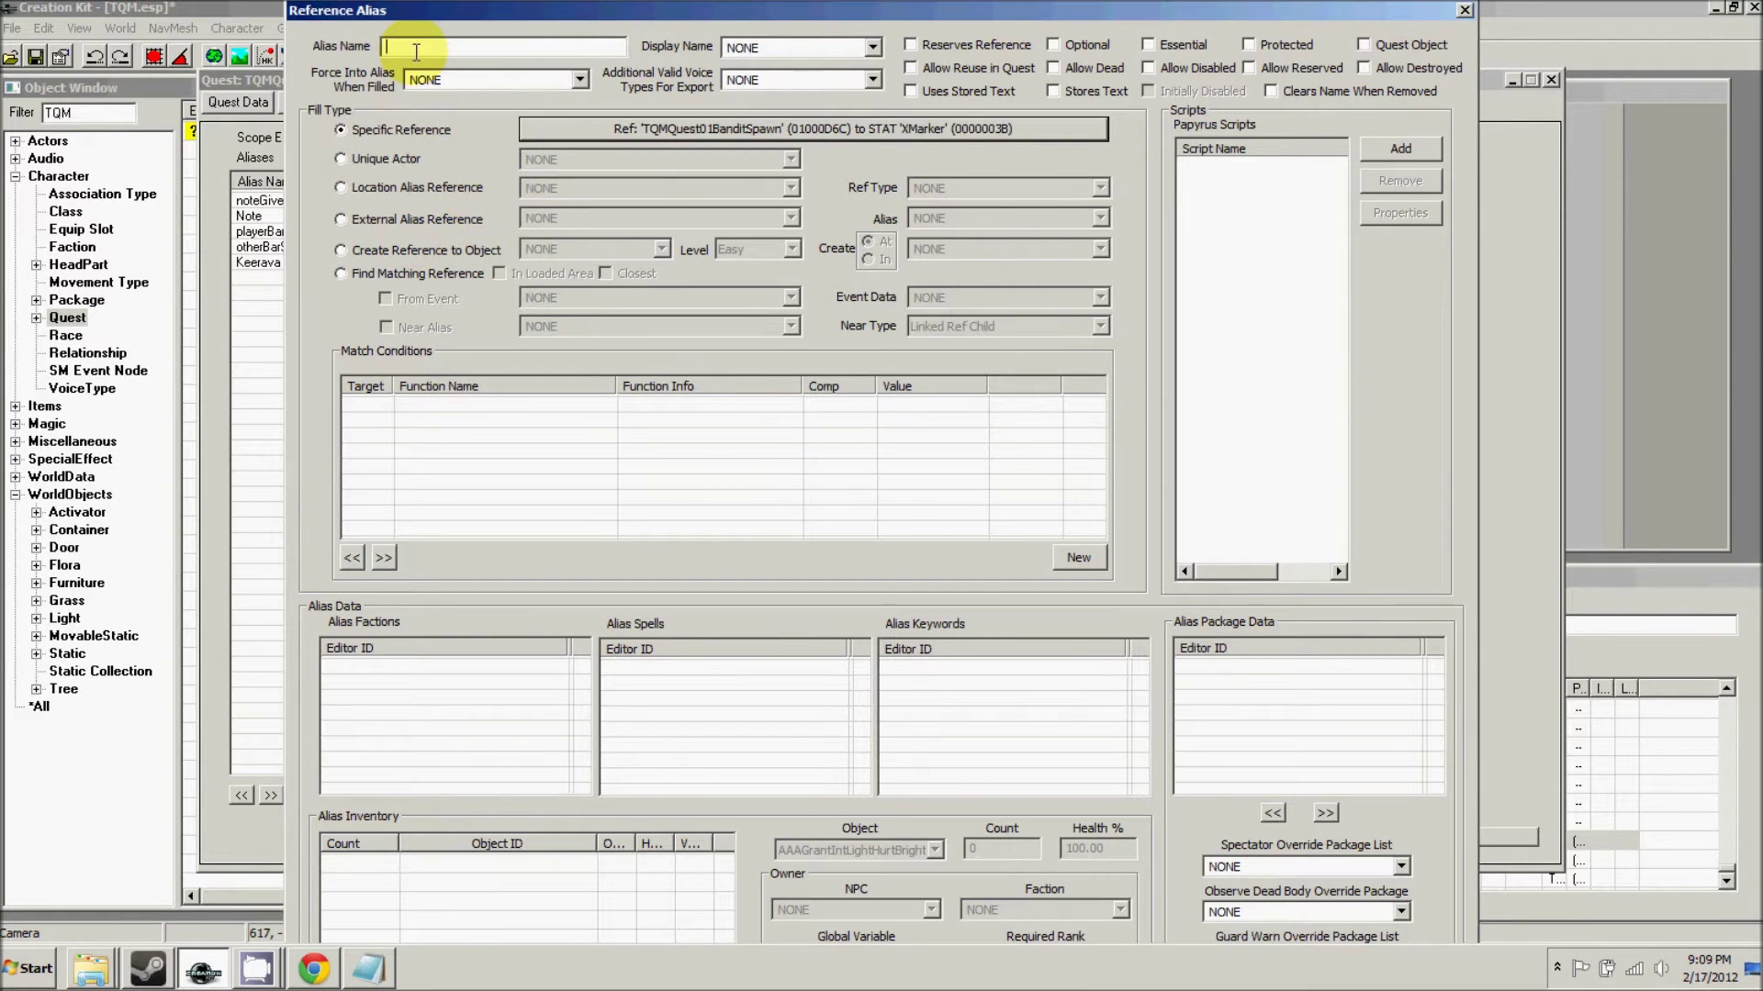
{"action": "type", "text": "BanditMarker"}
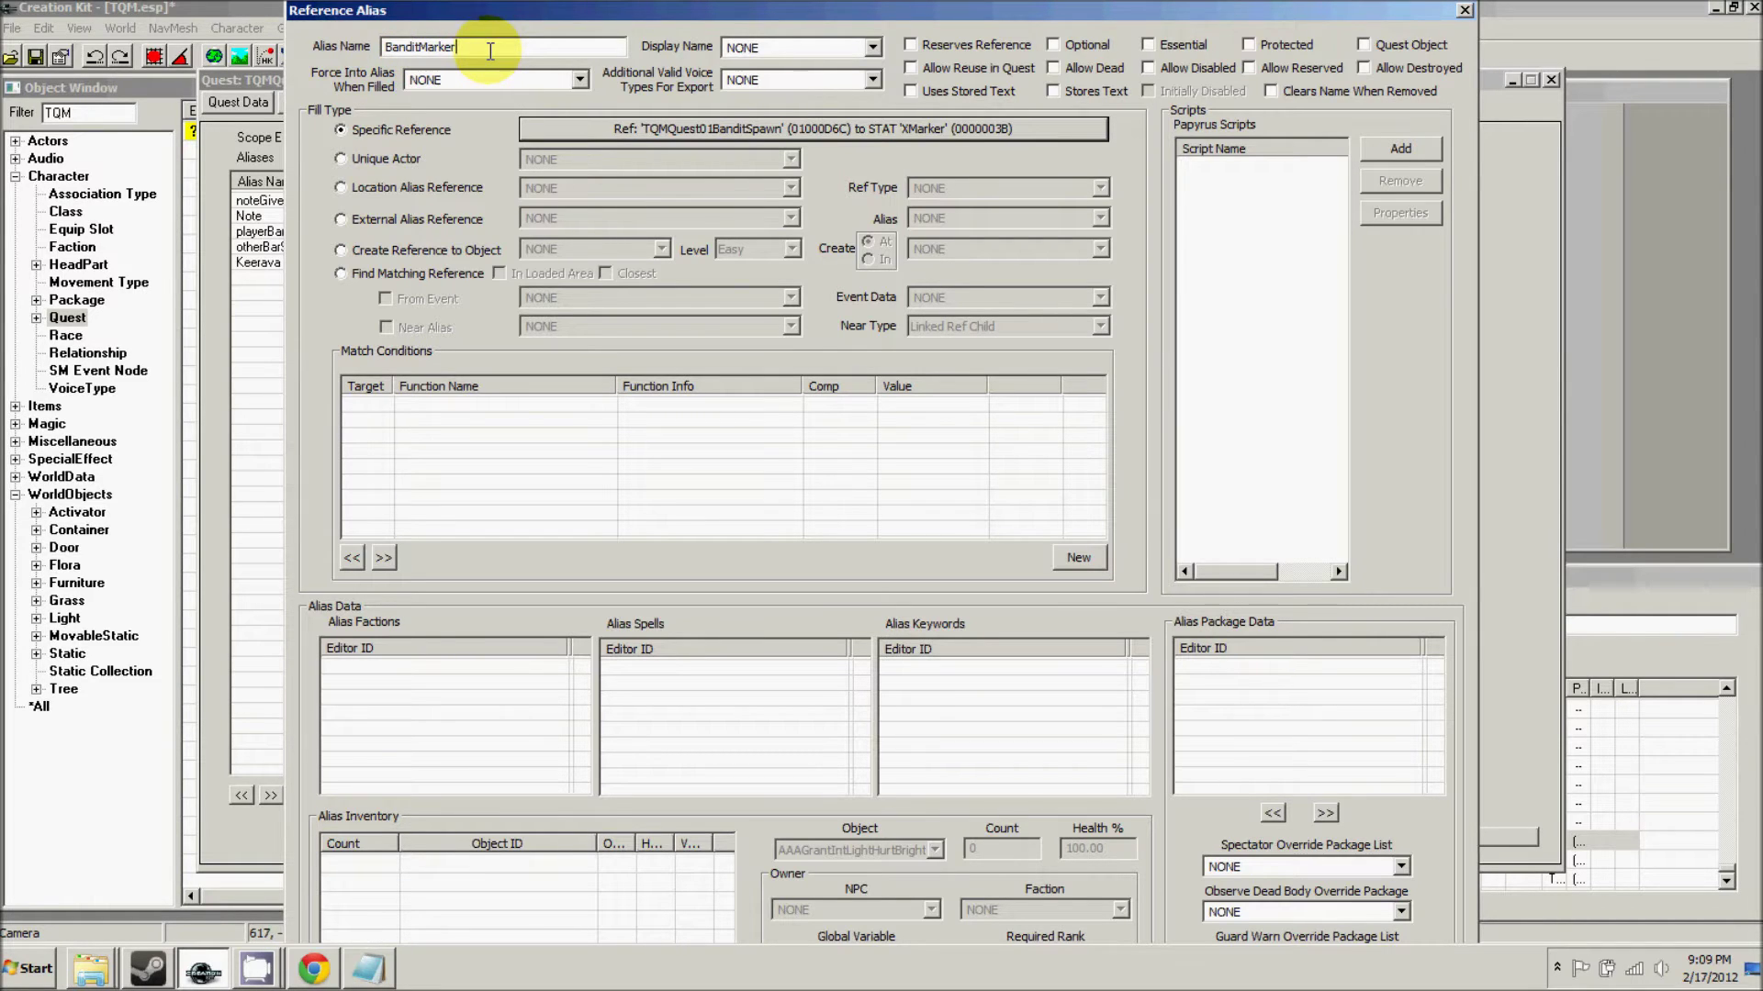
{"action": "key", "text": "Return"}
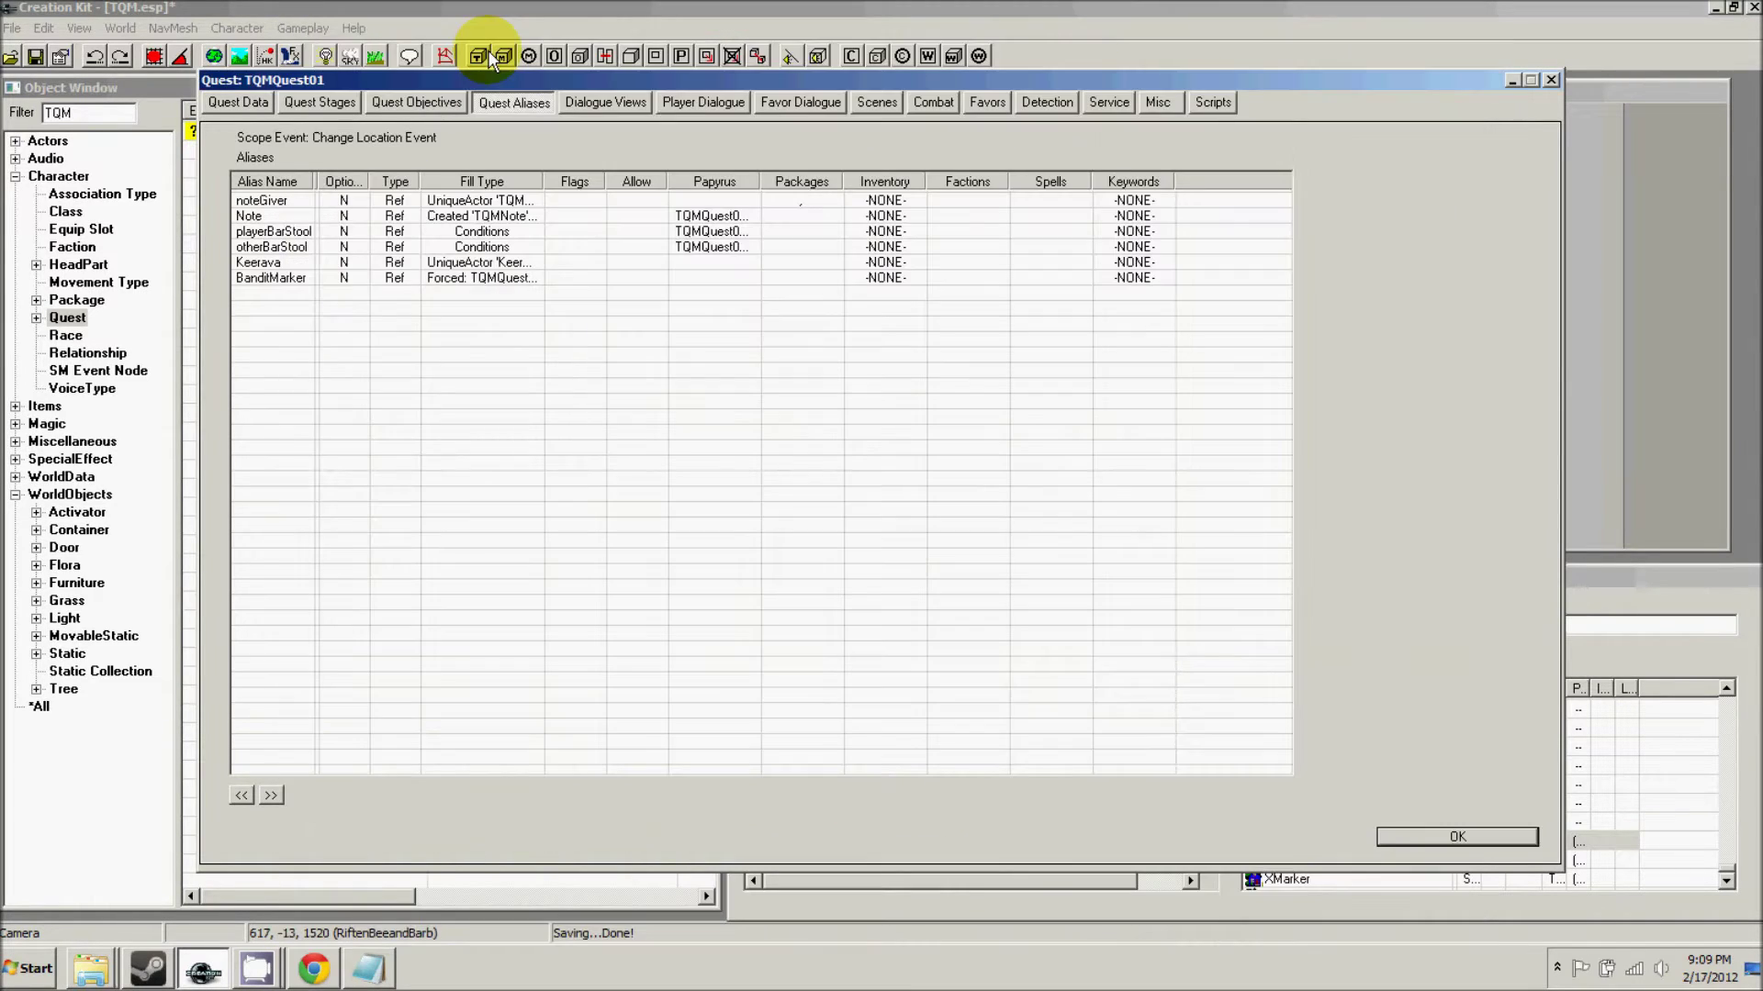
- Create a reference alias named Bandit and fill it by creating a reference to the object LvlBanditMelee1H
{"action": "right_click", "coordinate": [291, 297]}
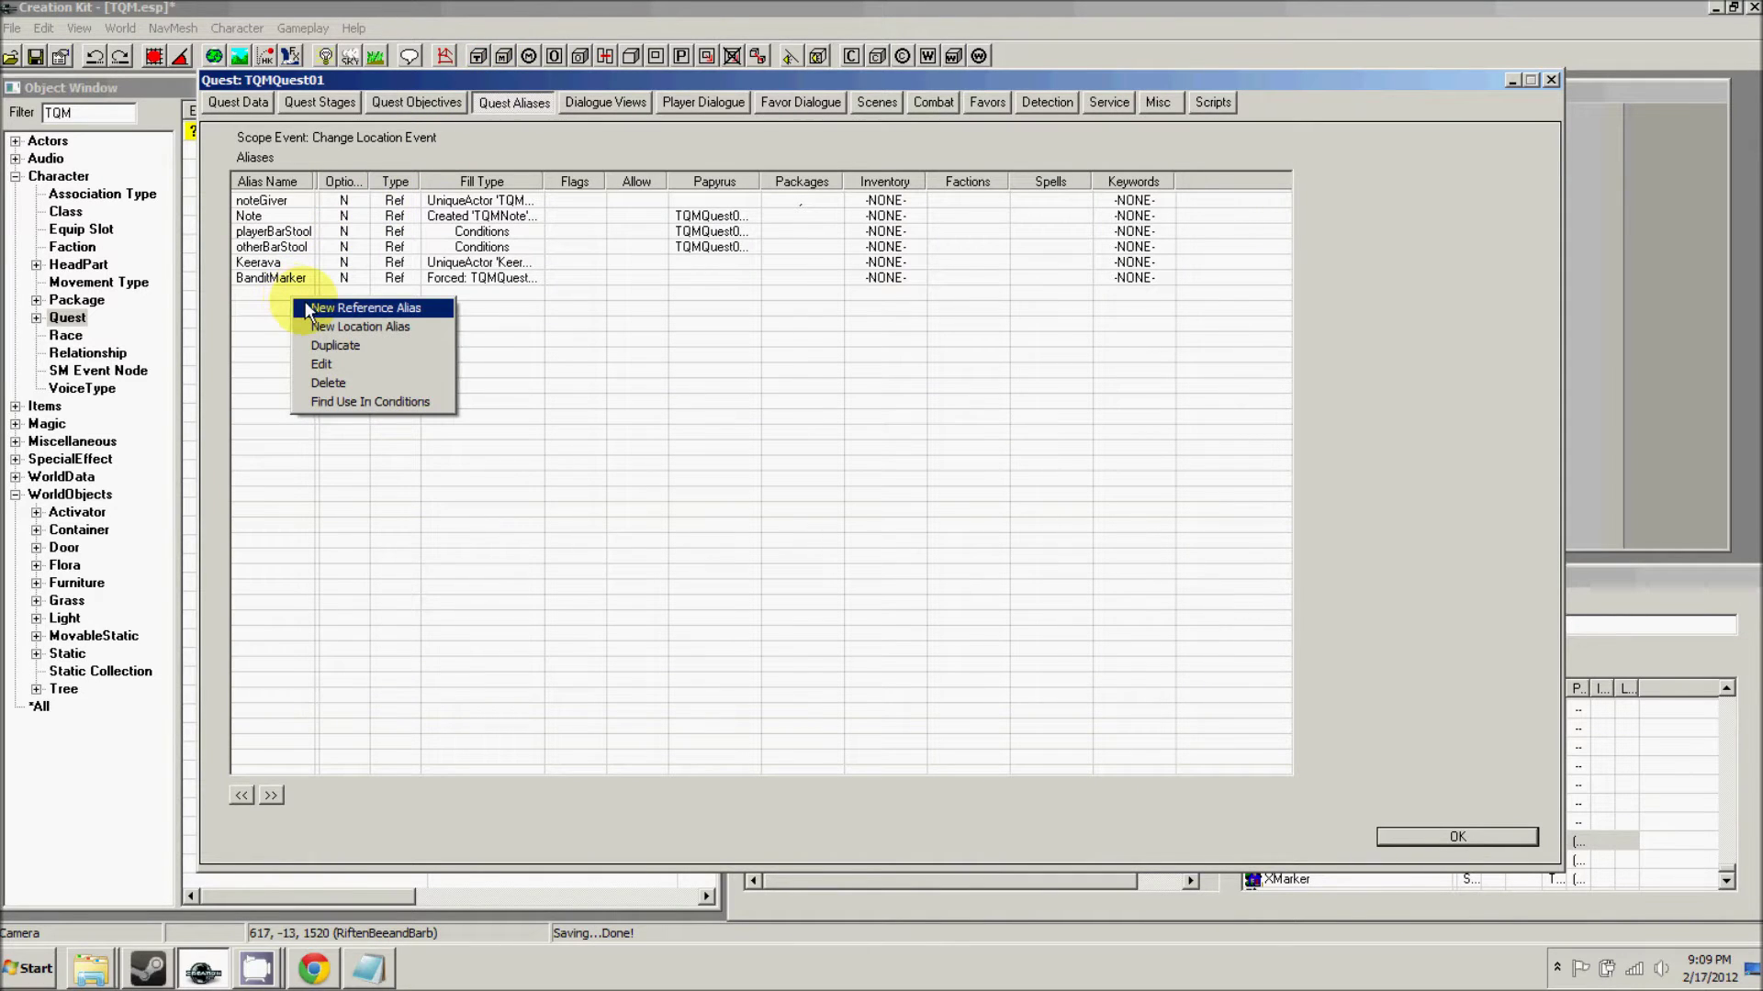
{"action": "left_click", "coordinate": [307, 308]}
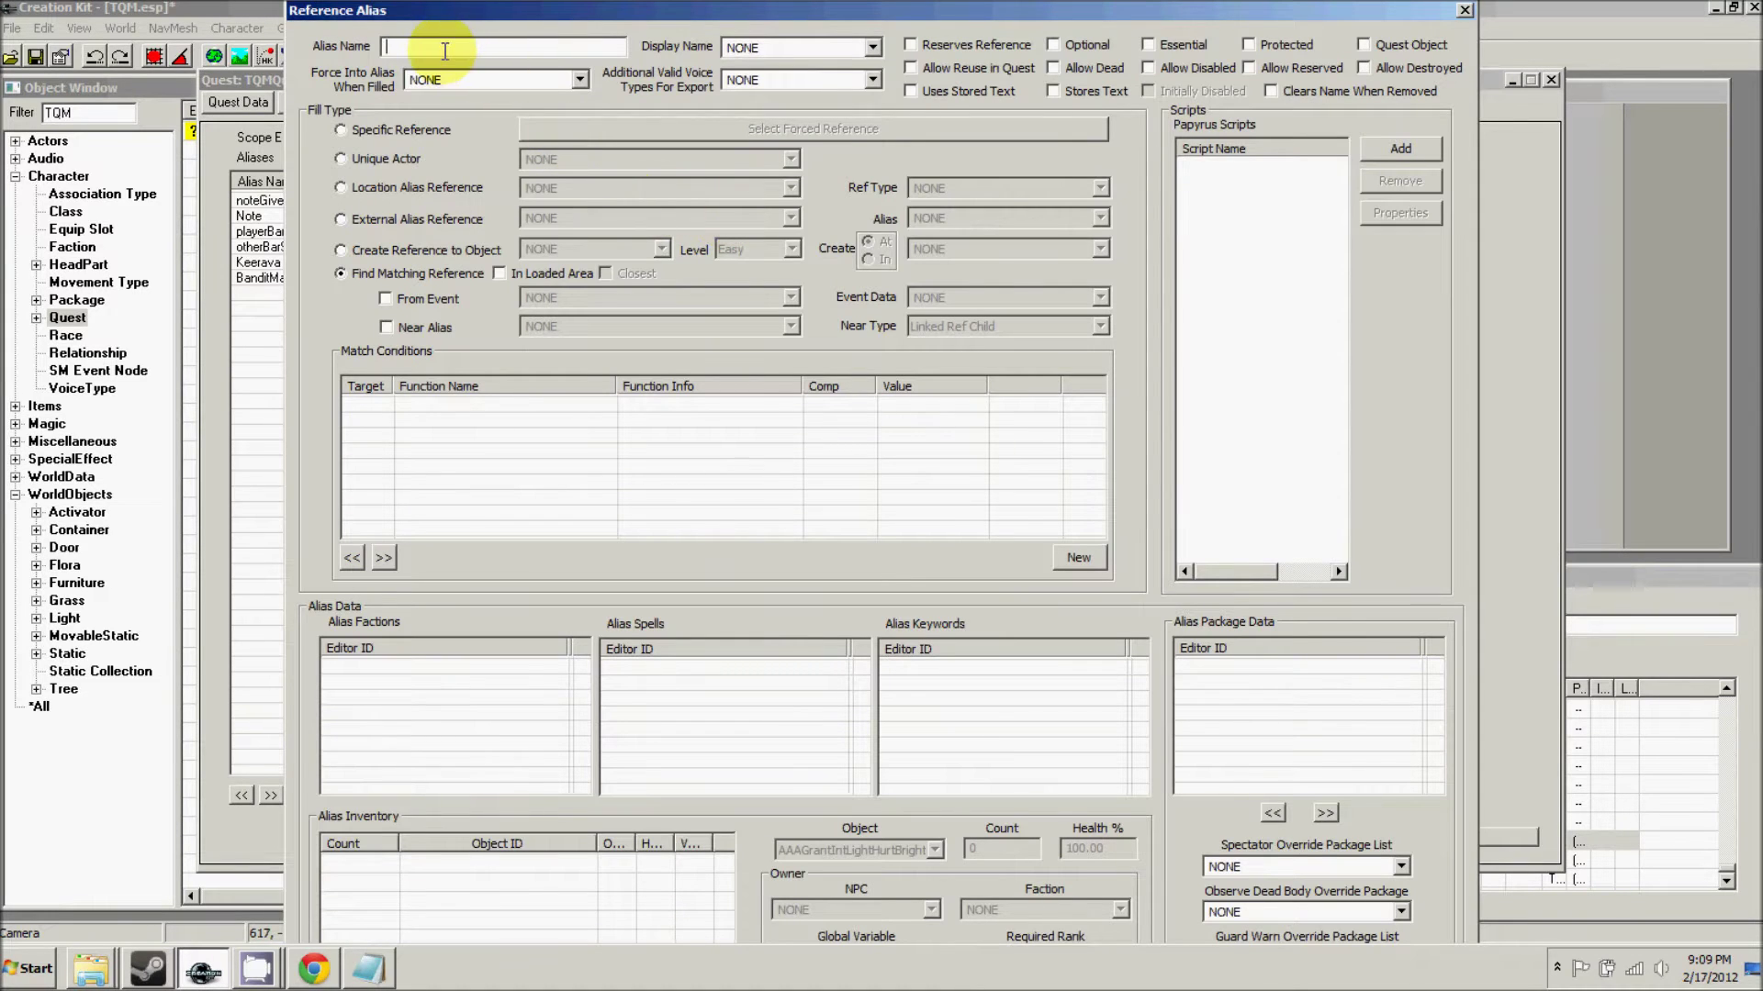
{"action": "type", "text": "Bandit"}
{"action": "left_click", "coordinate": [340, 250]}
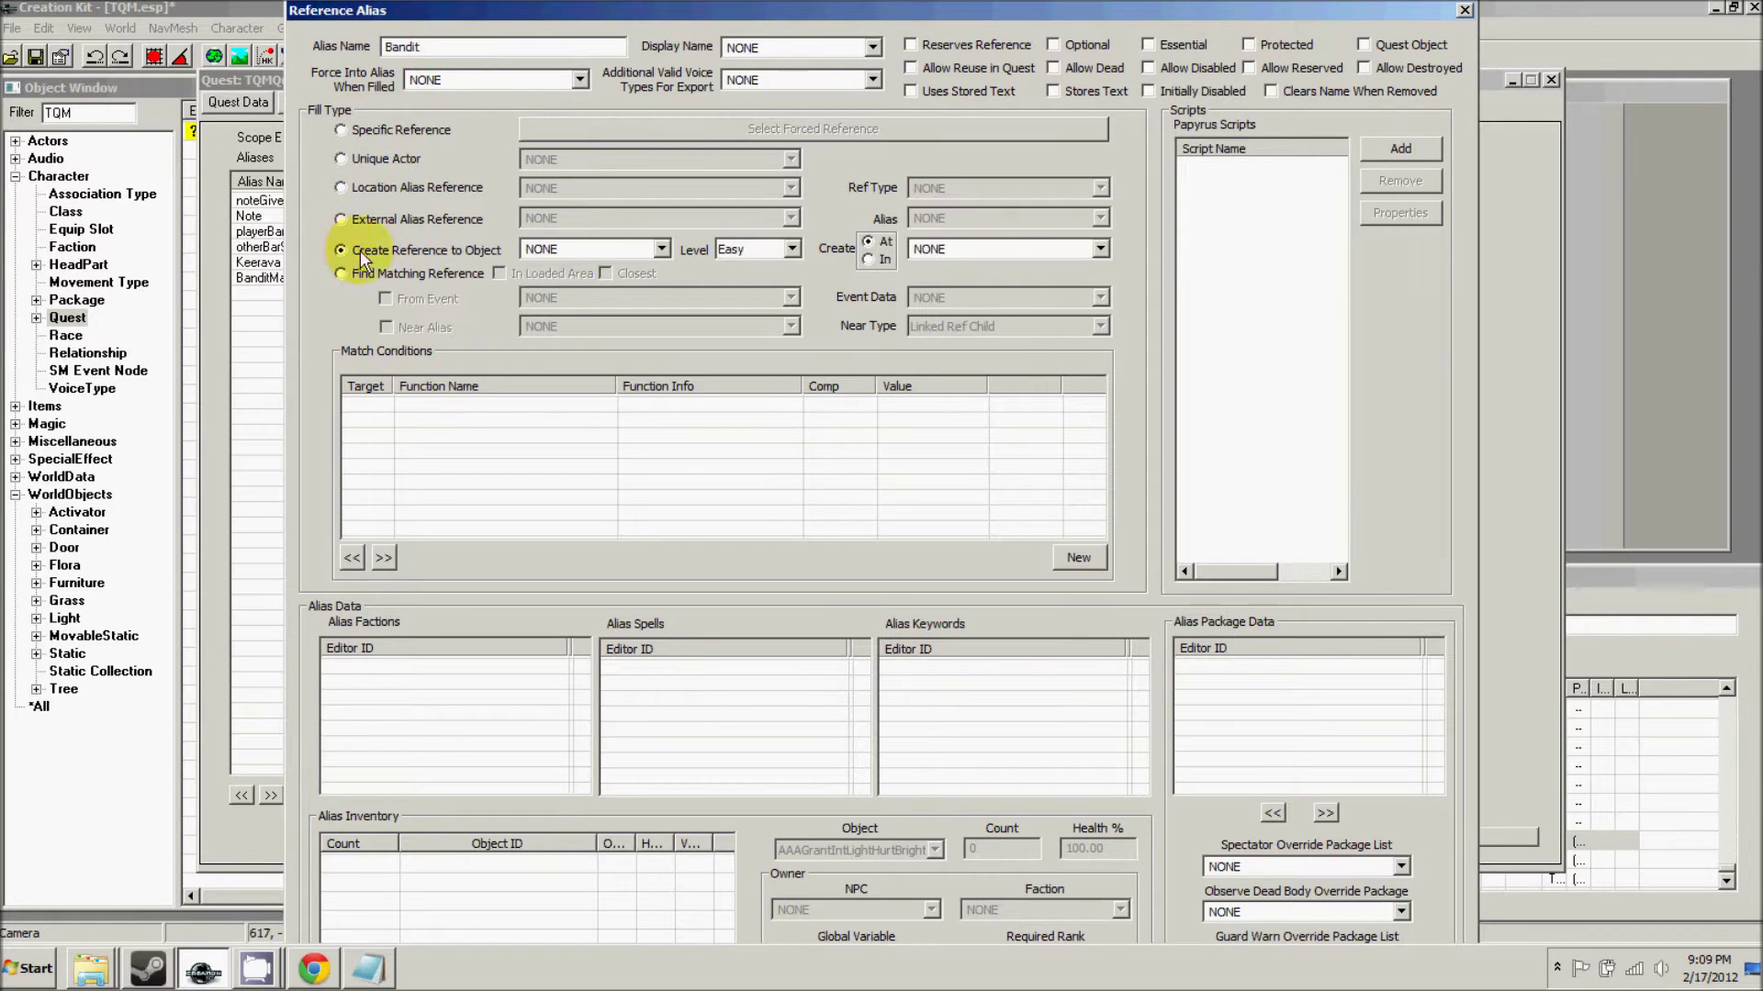
{"action": "left_click", "coordinate": [574, 249]}
{"action": "left_click", "coordinate": [576, 252]}
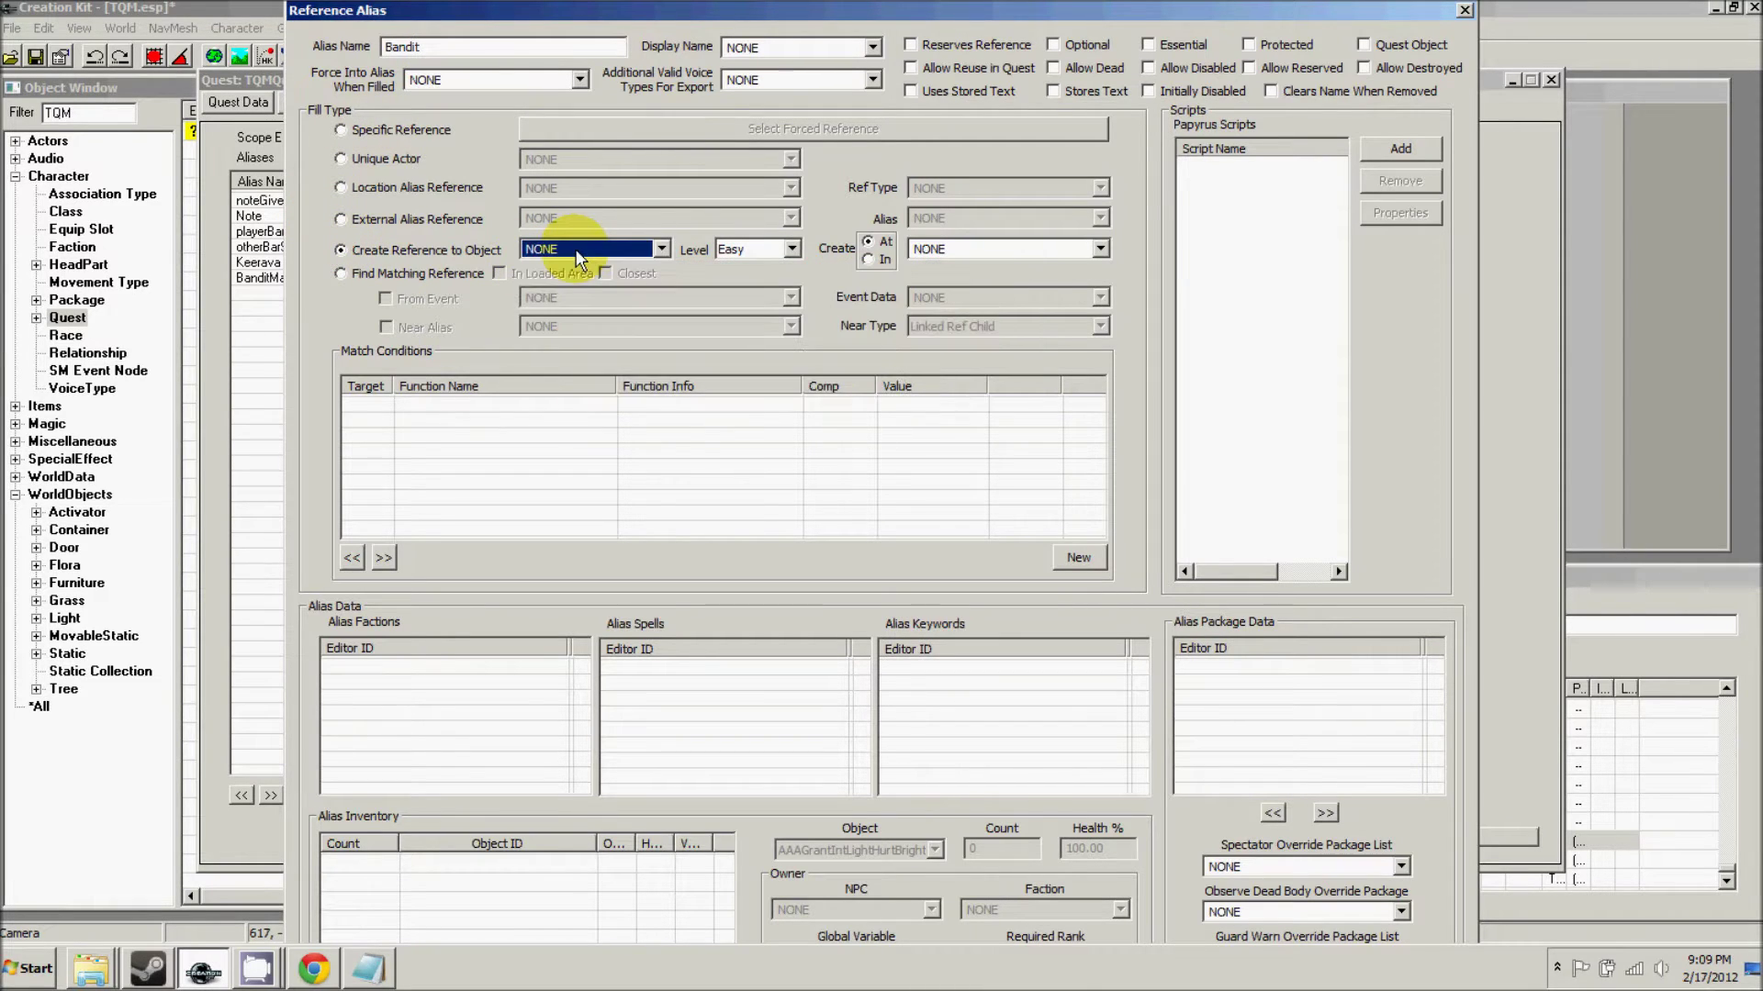
{"action": "type", "text": "LvlA"}
{"action": "type", "text": "LvlB"}
{"action": "type", "text": "anditMelee1H"}
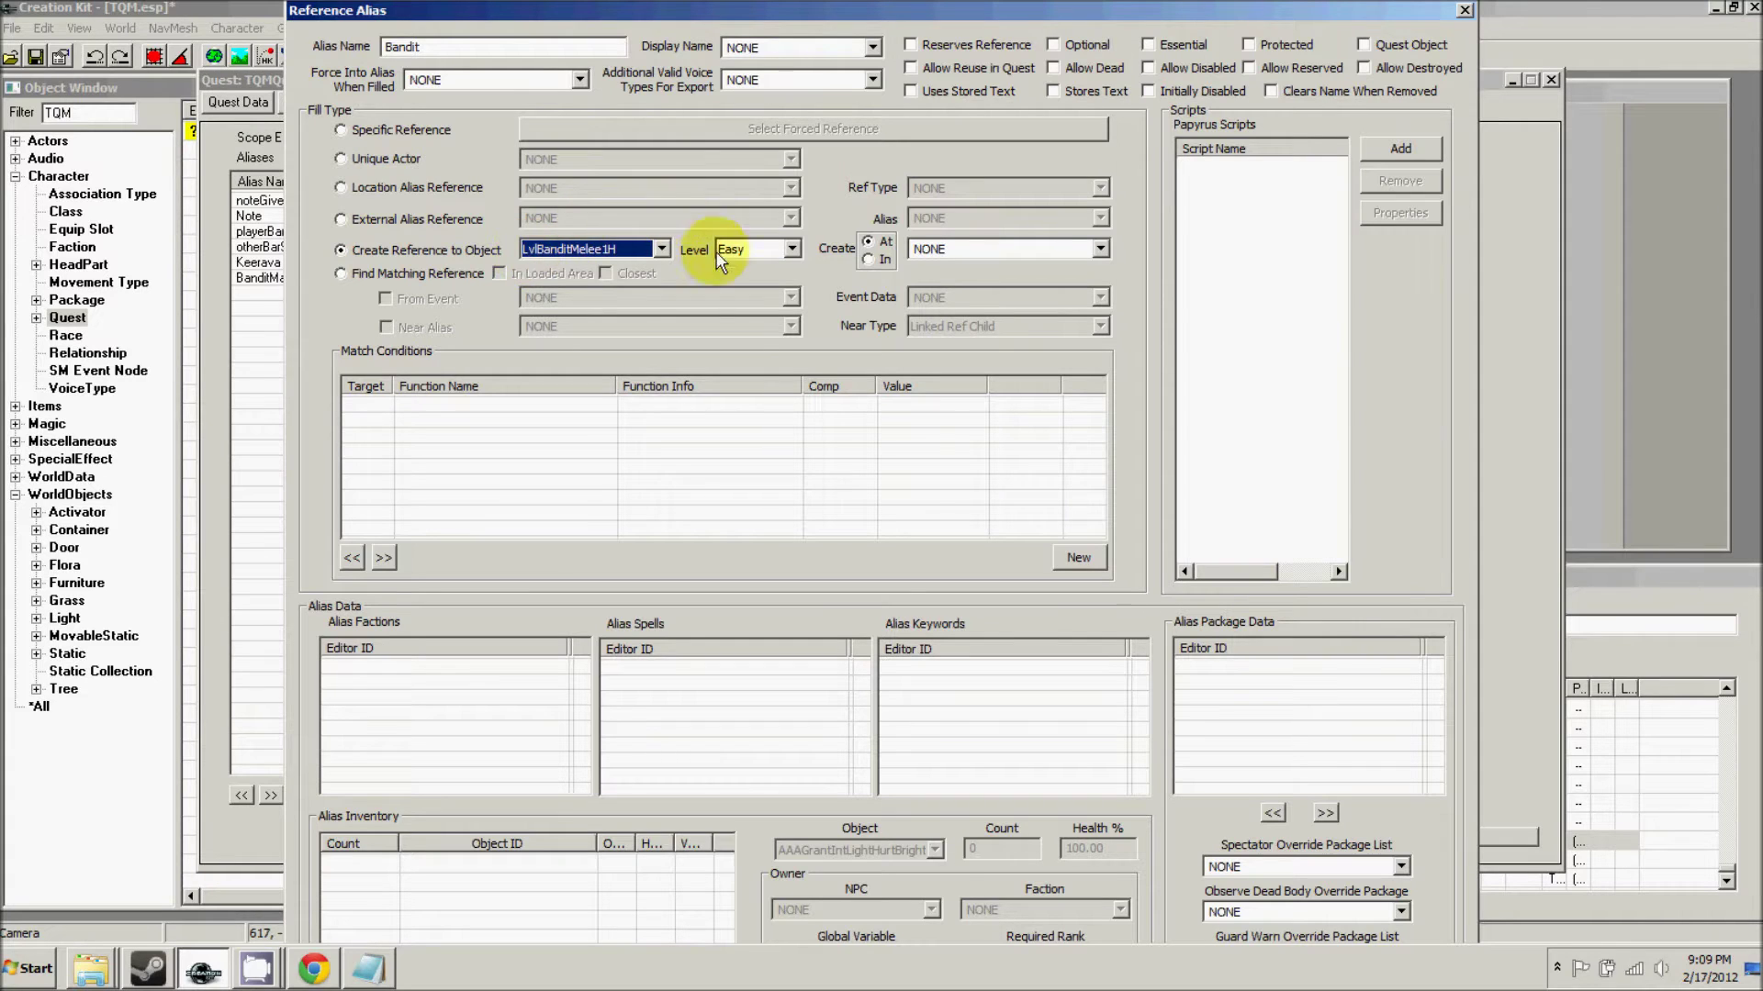
- Create the bandit at BanditMarker with level Easy, make it initially disabled, rename the alias bandit and accept it
{"action": "left_click", "coordinate": [776, 249]}
{"action": "left_click", "coordinate": [786, 249]}
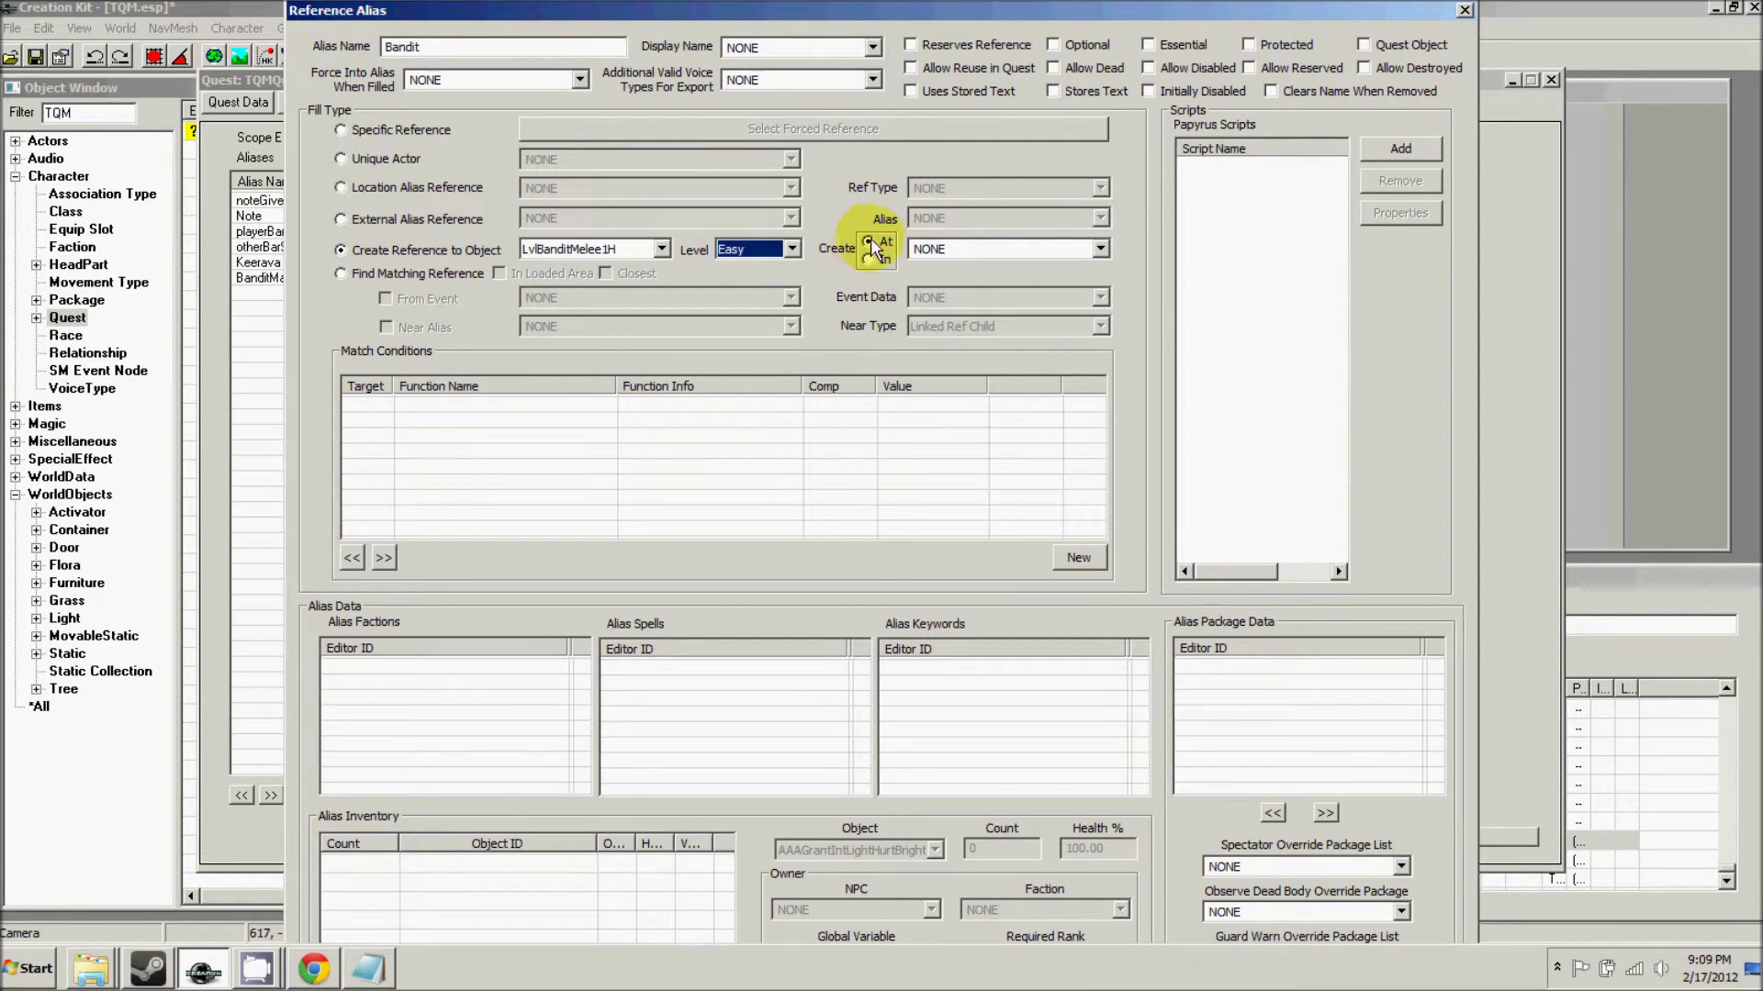
{"action": "left_click", "coordinate": [981, 249]}
{"action": "left_click", "coordinate": [955, 283]}
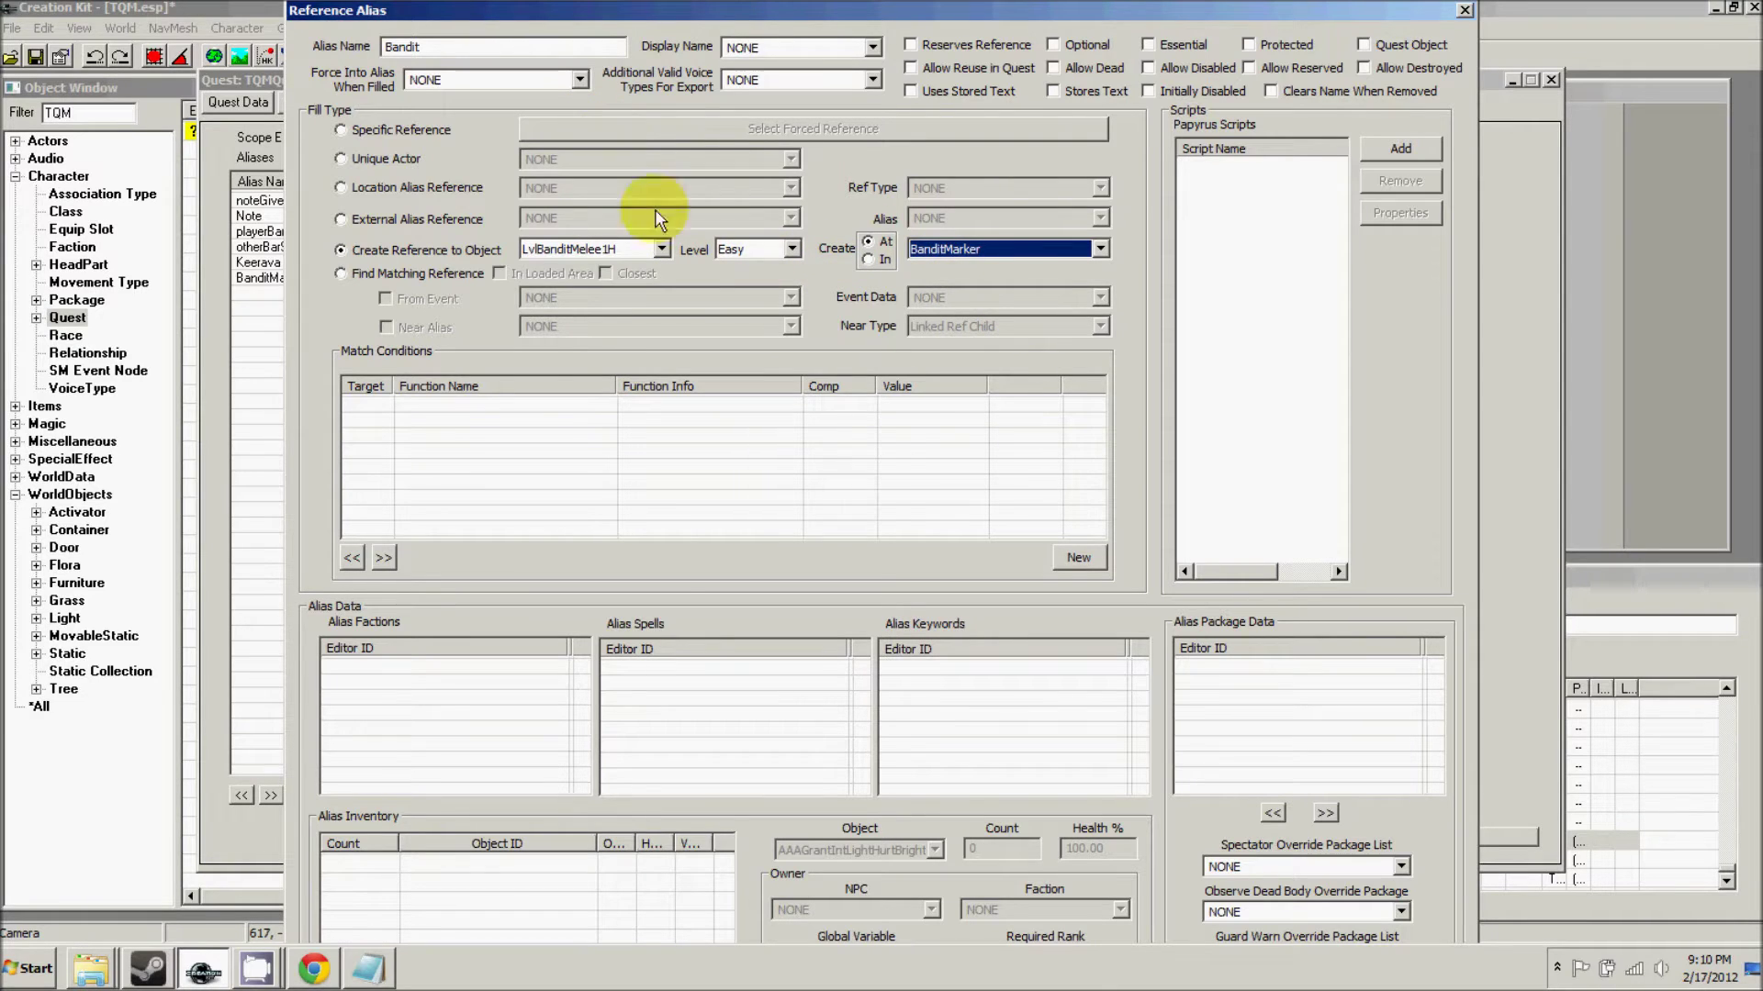
{"action": "left_click", "coordinate": [1151, 93]}
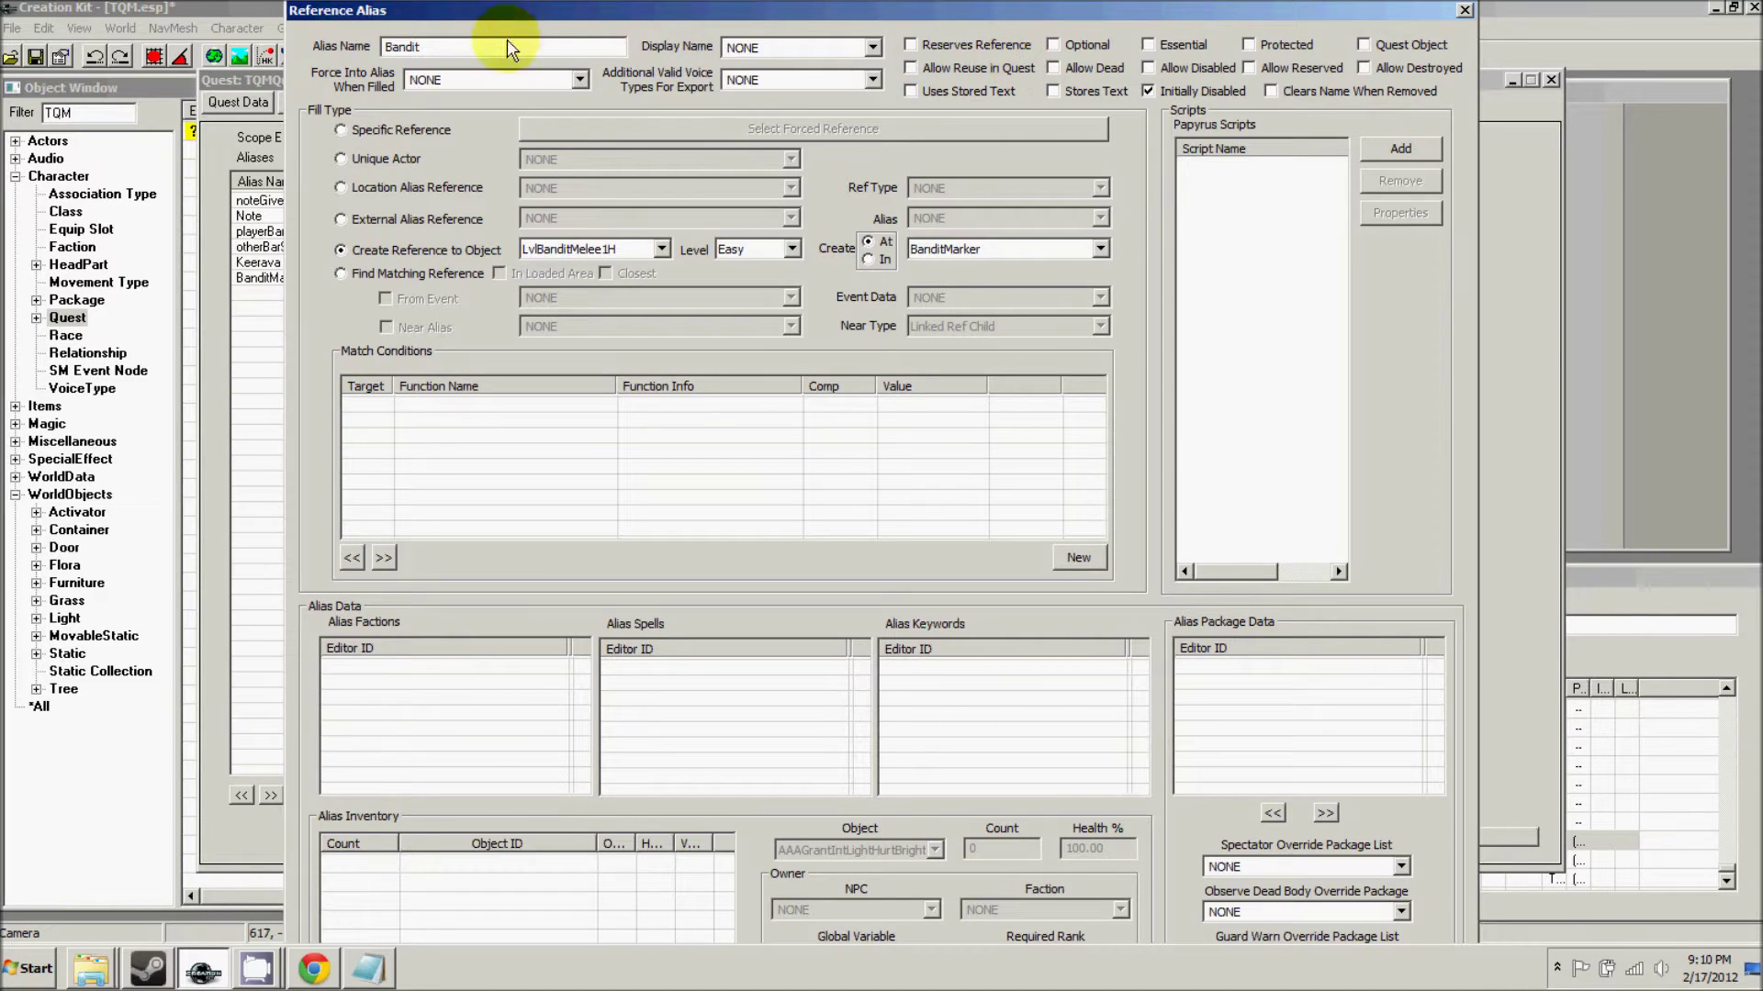
{"action": "left_click", "coordinate": [479, 46]}
{"action": "key", "text": "Return"}
{"action": "key", "text": "ctrl+s"}
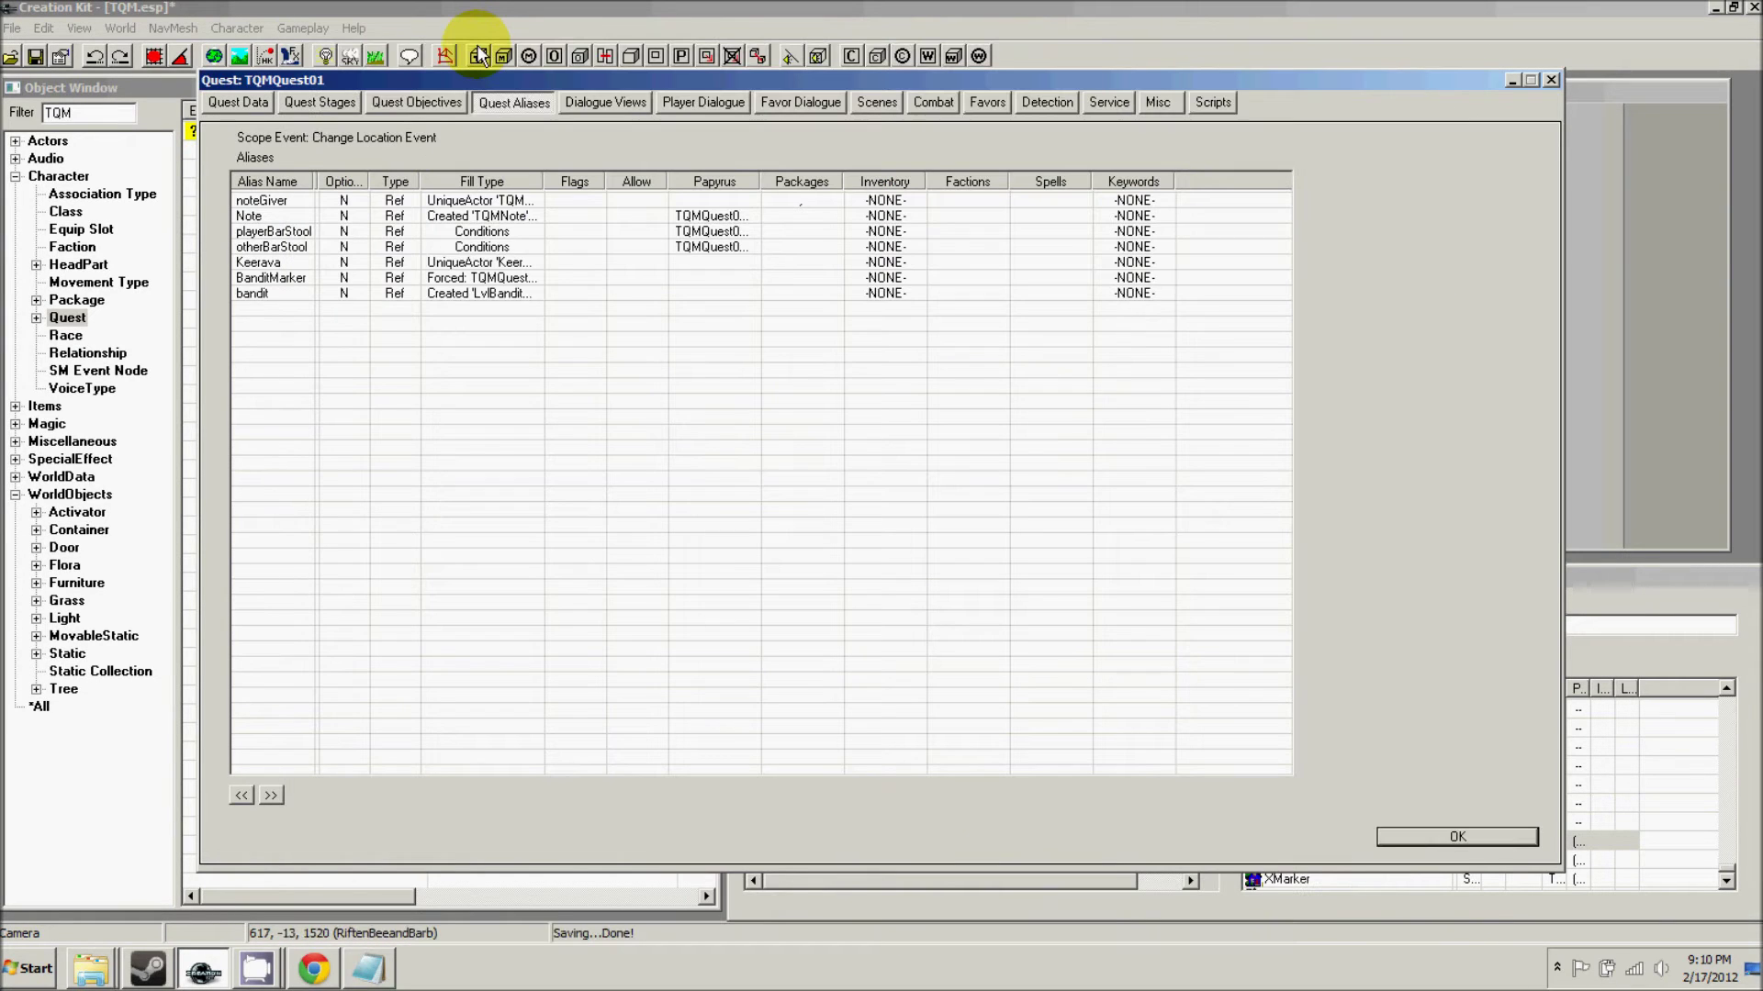
- Add another reference alias to TQMQuest01 and name it Antidote
{"action": "right_click", "coordinate": [261, 377]}
{"action": "left_click", "coordinate": [286, 387]}
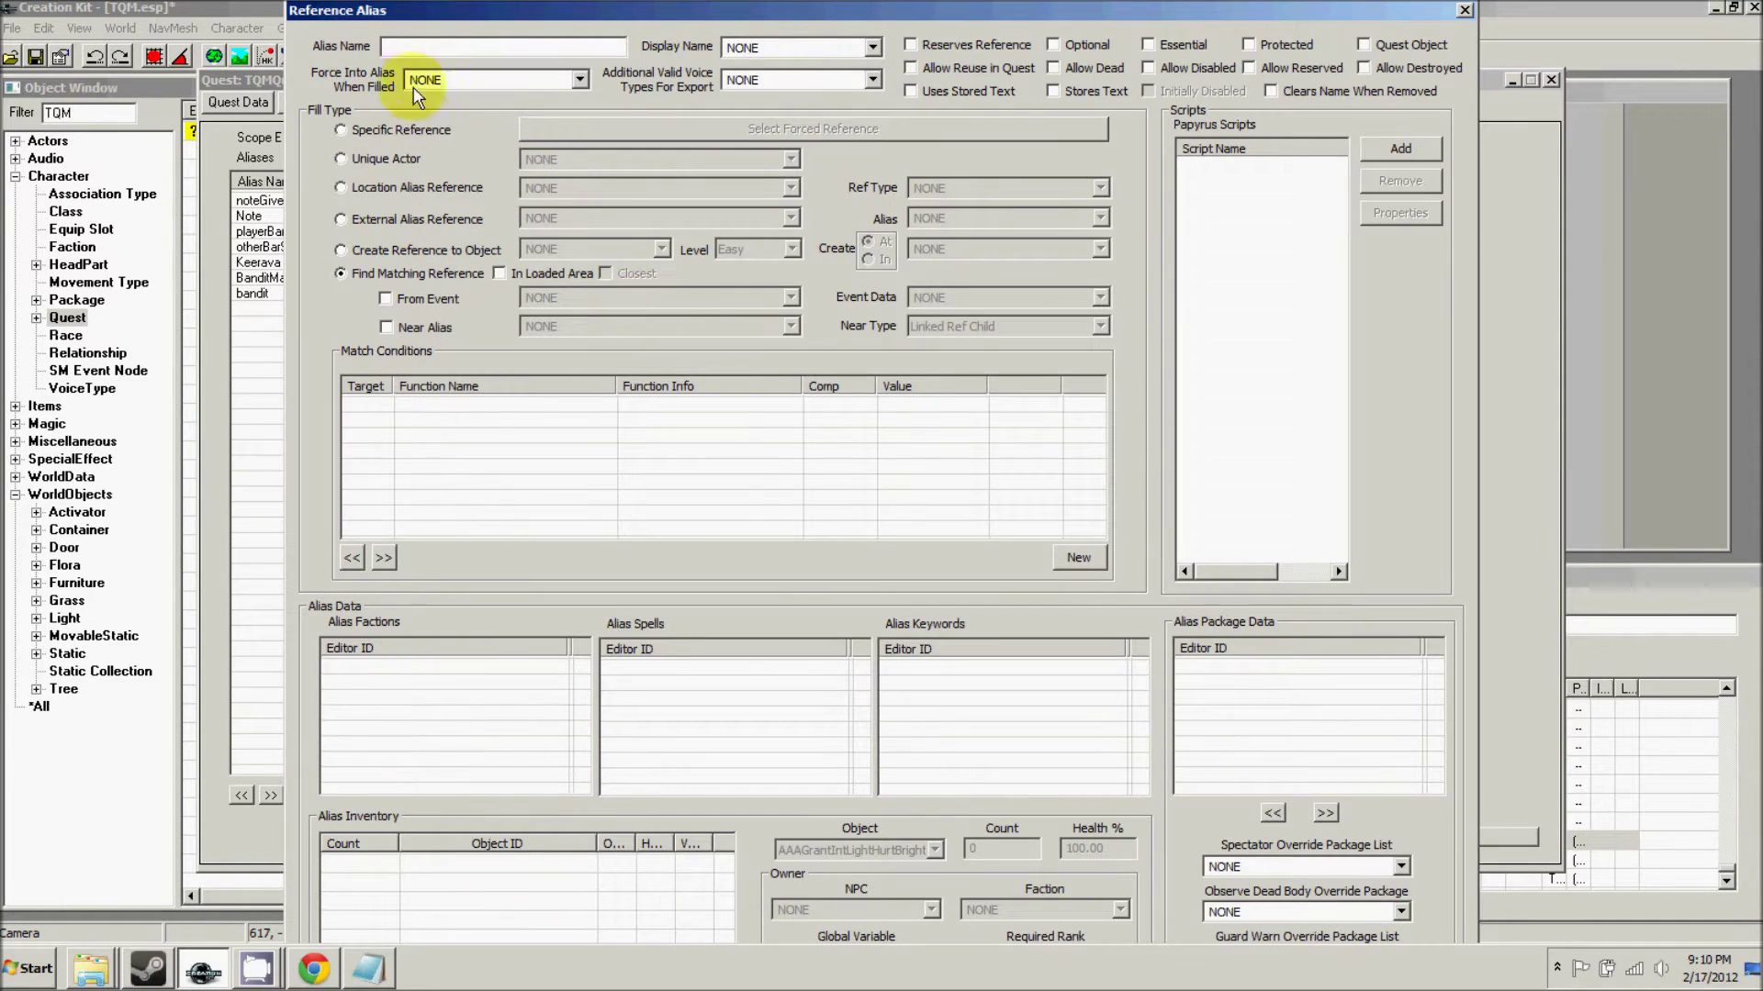
{"action": "type", "text": "Anti"}
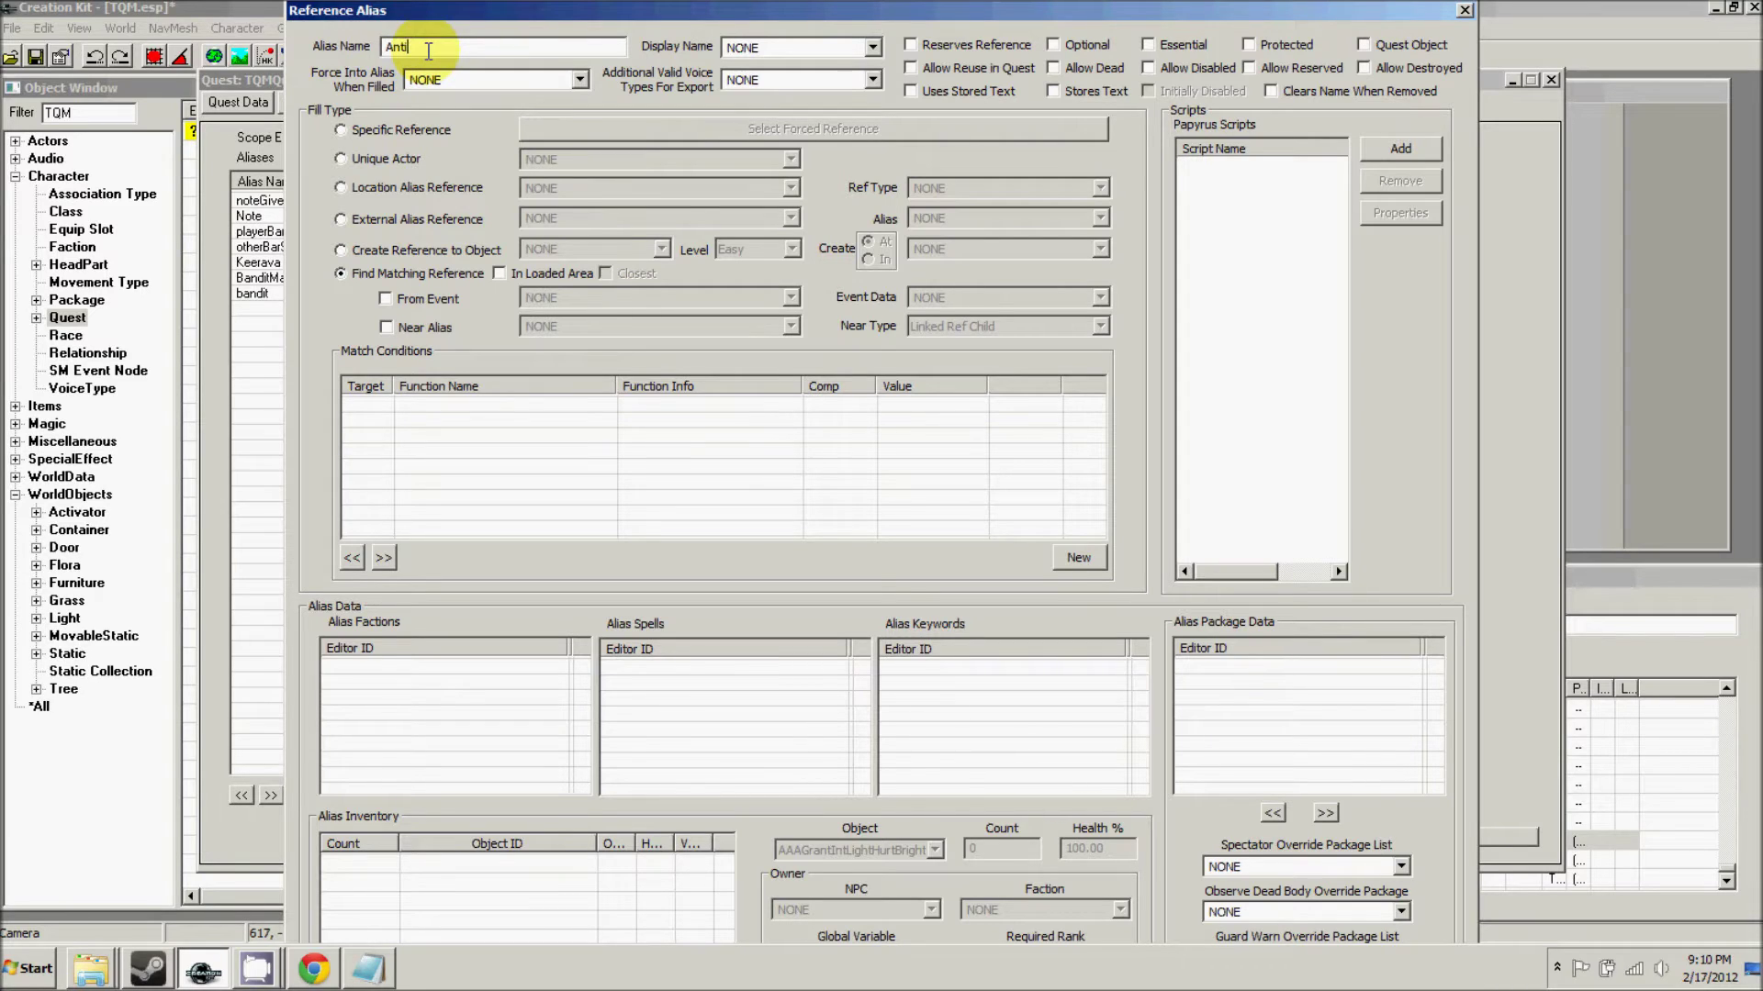
{"action": "type", "text": "dote"}
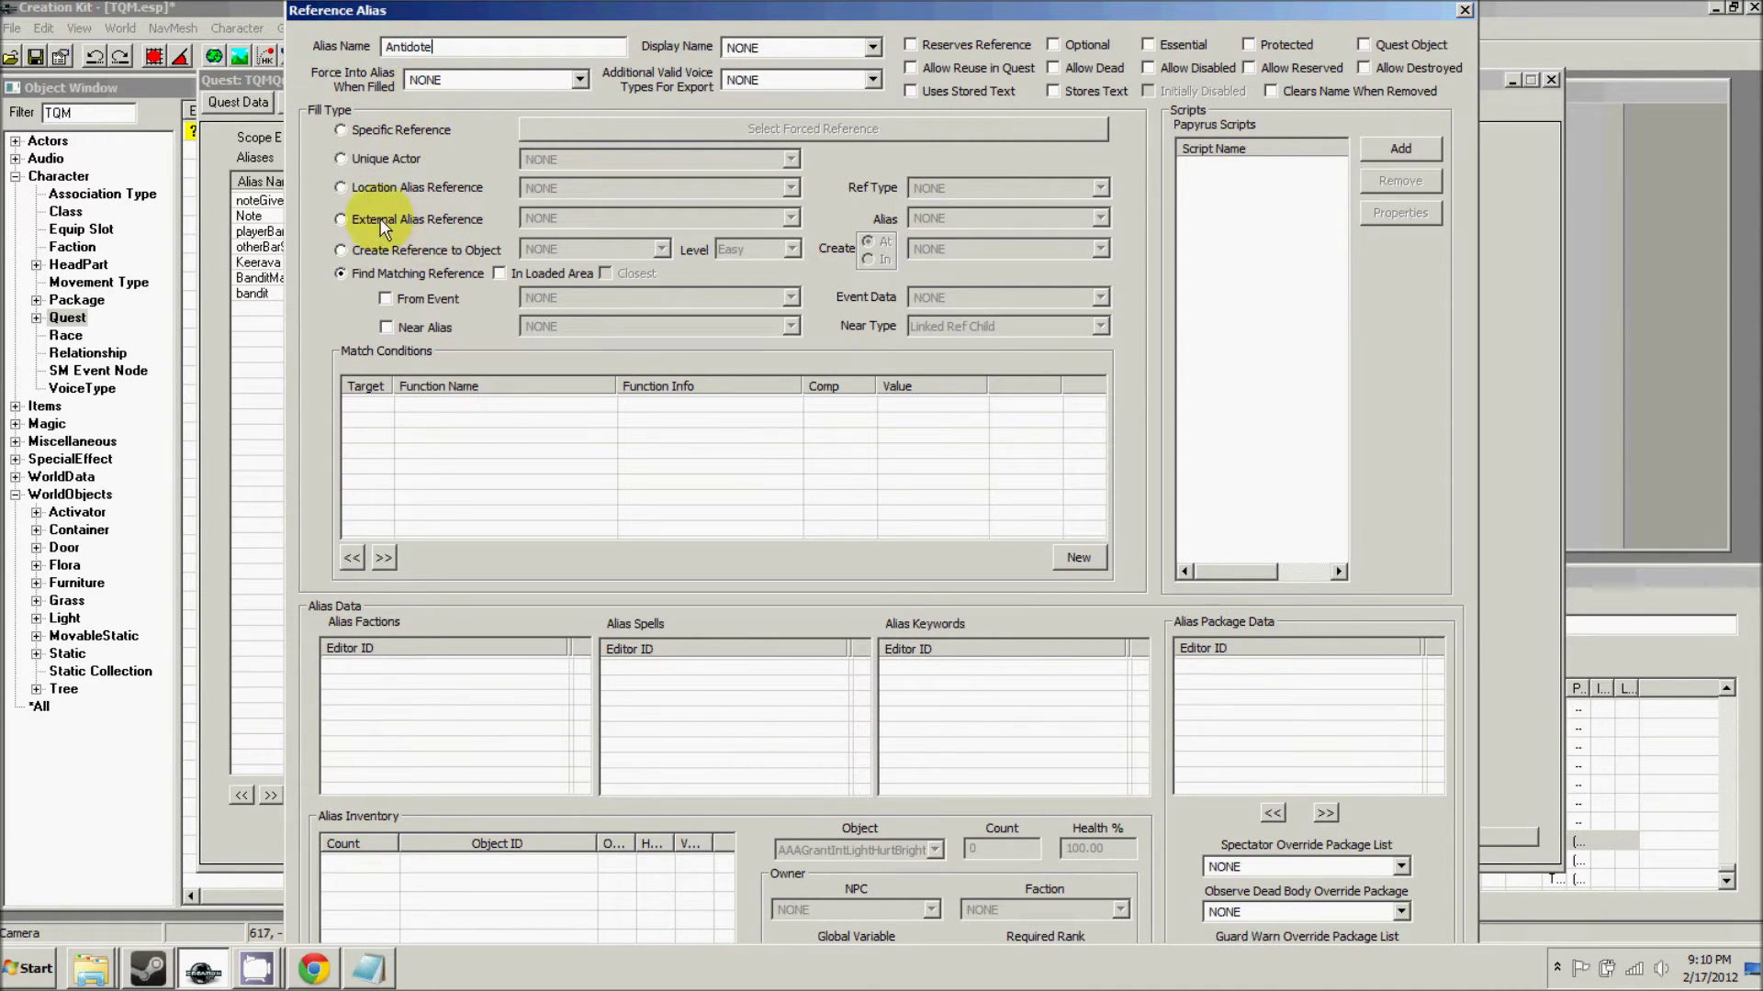
- Fill the Antidote alias by creating a reference to the object Ale in noteGiver, and accept the alias
{"action": "left_click", "coordinate": [363, 249]}
{"action": "left_click", "coordinate": [560, 248]}
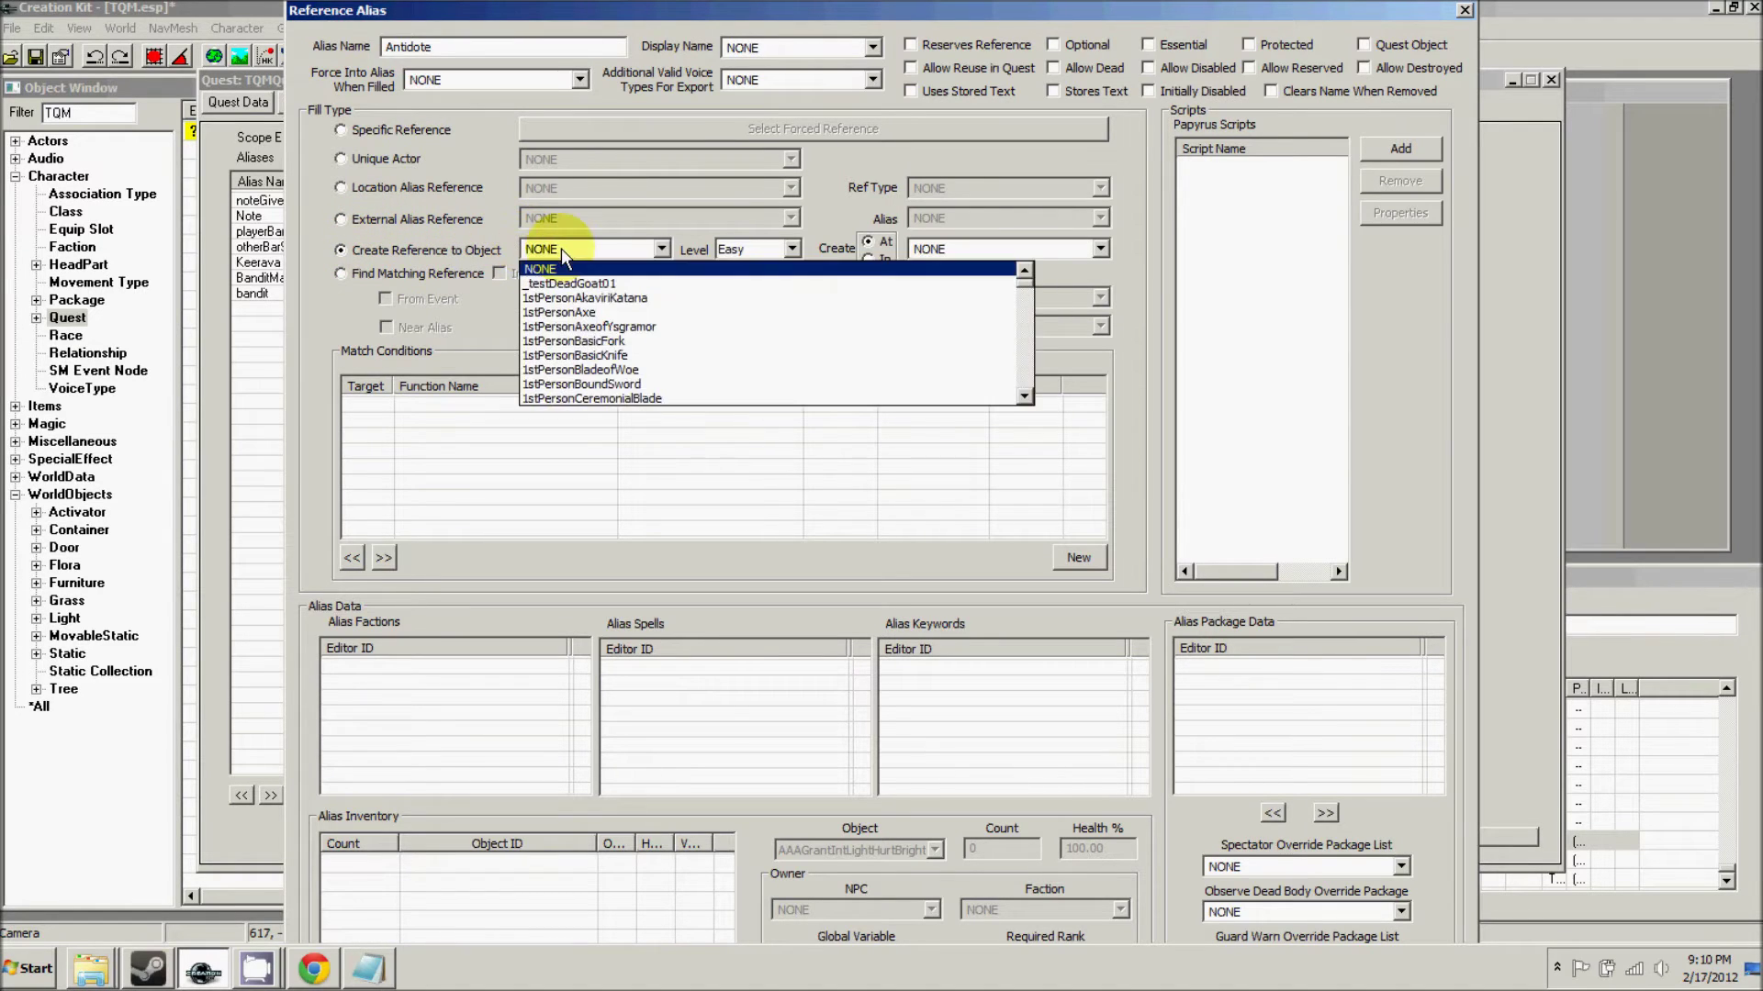
{"action": "left_click", "coordinate": [560, 248]}
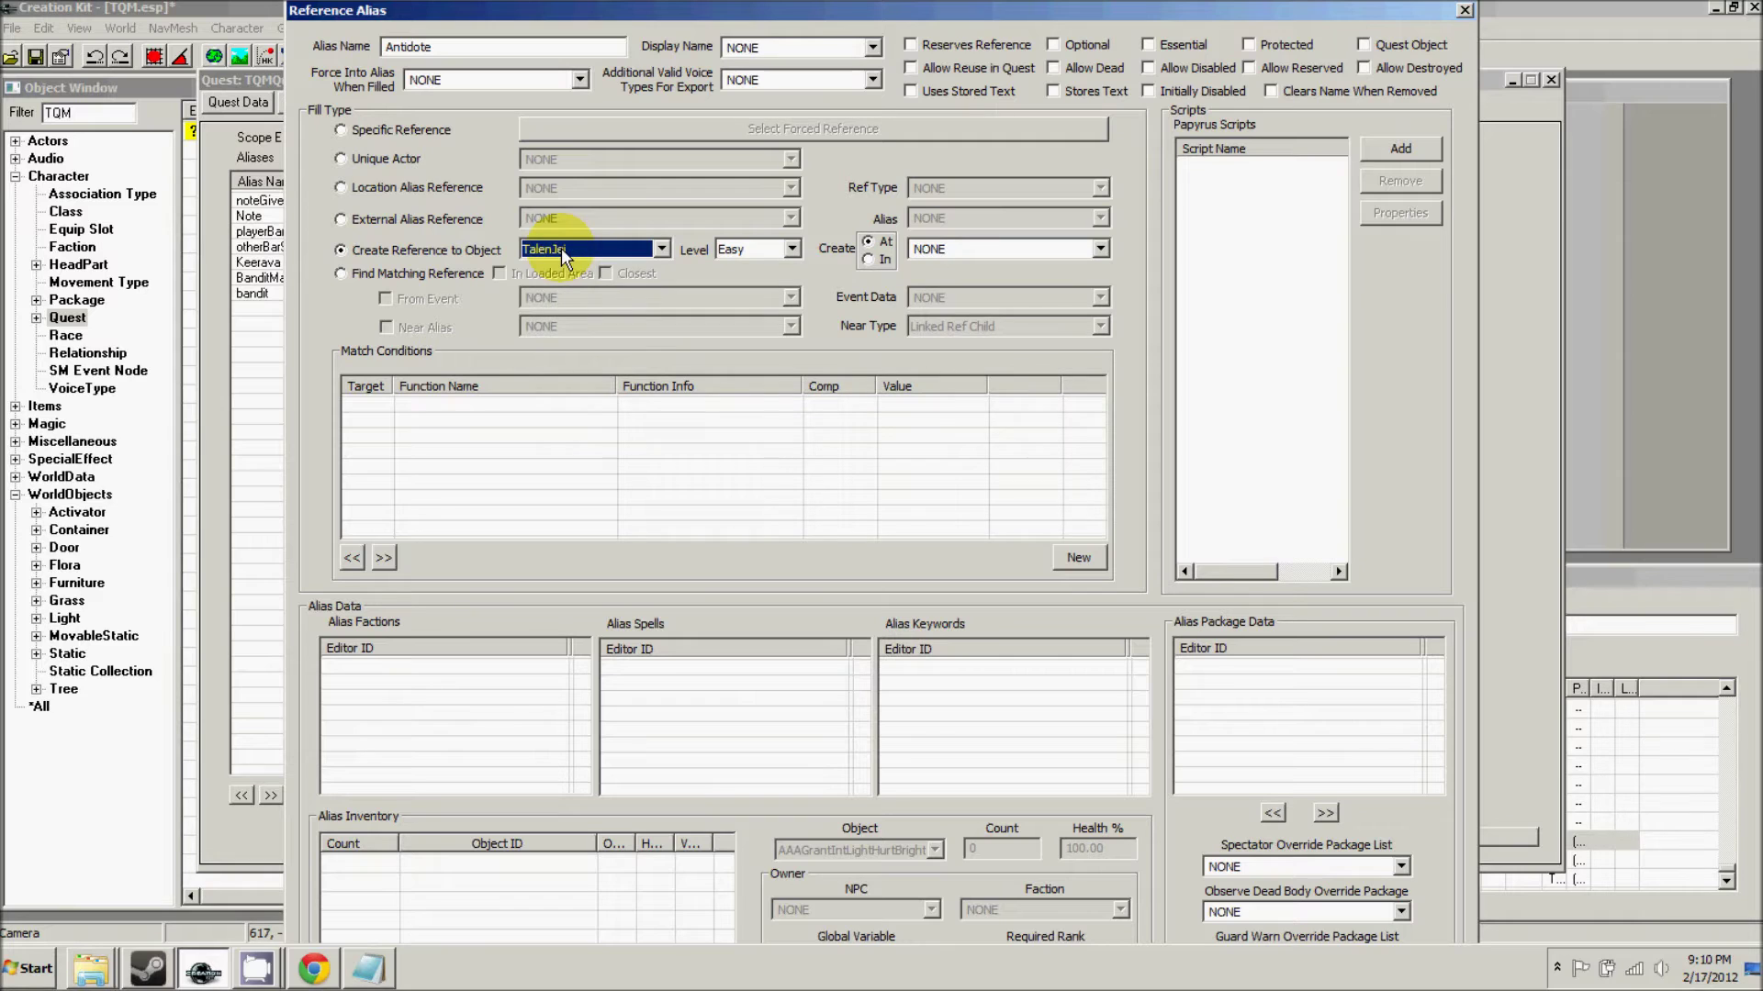
{"action": "key", "text": "a"}
{"action": "left_click", "coordinate": [867, 259]}
{"action": "left_click", "coordinate": [964, 249]}
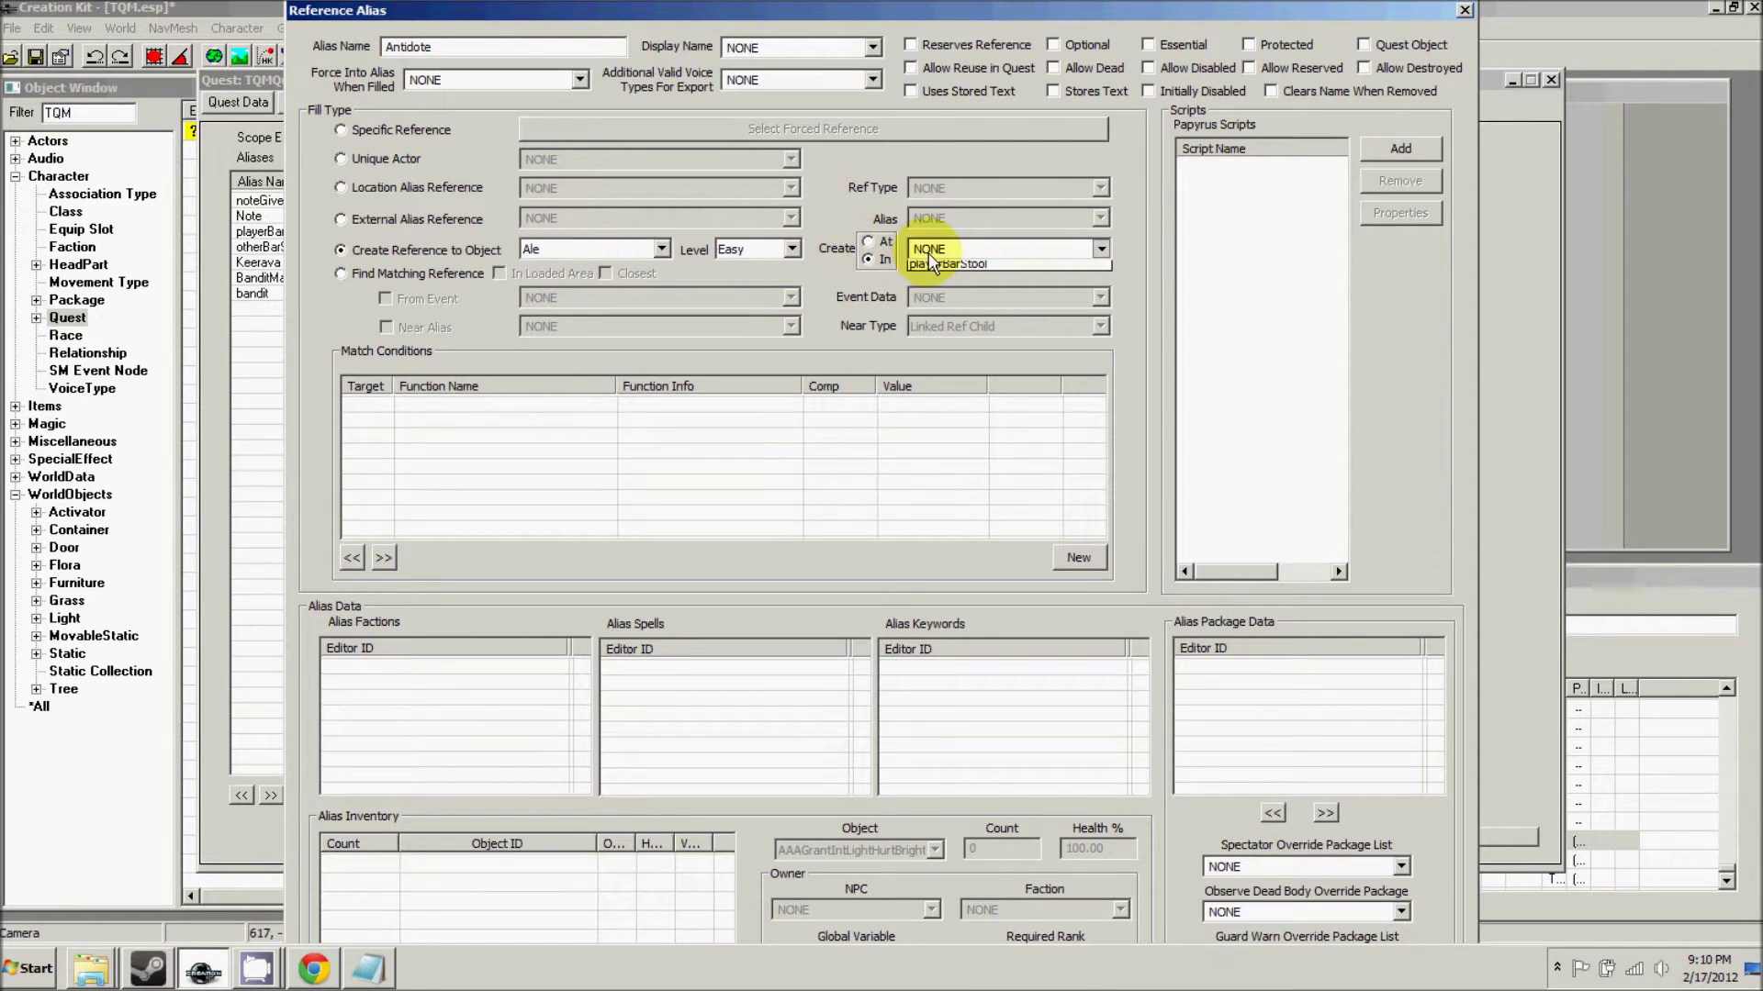
{"action": "left_click", "coordinate": [936, 340]}
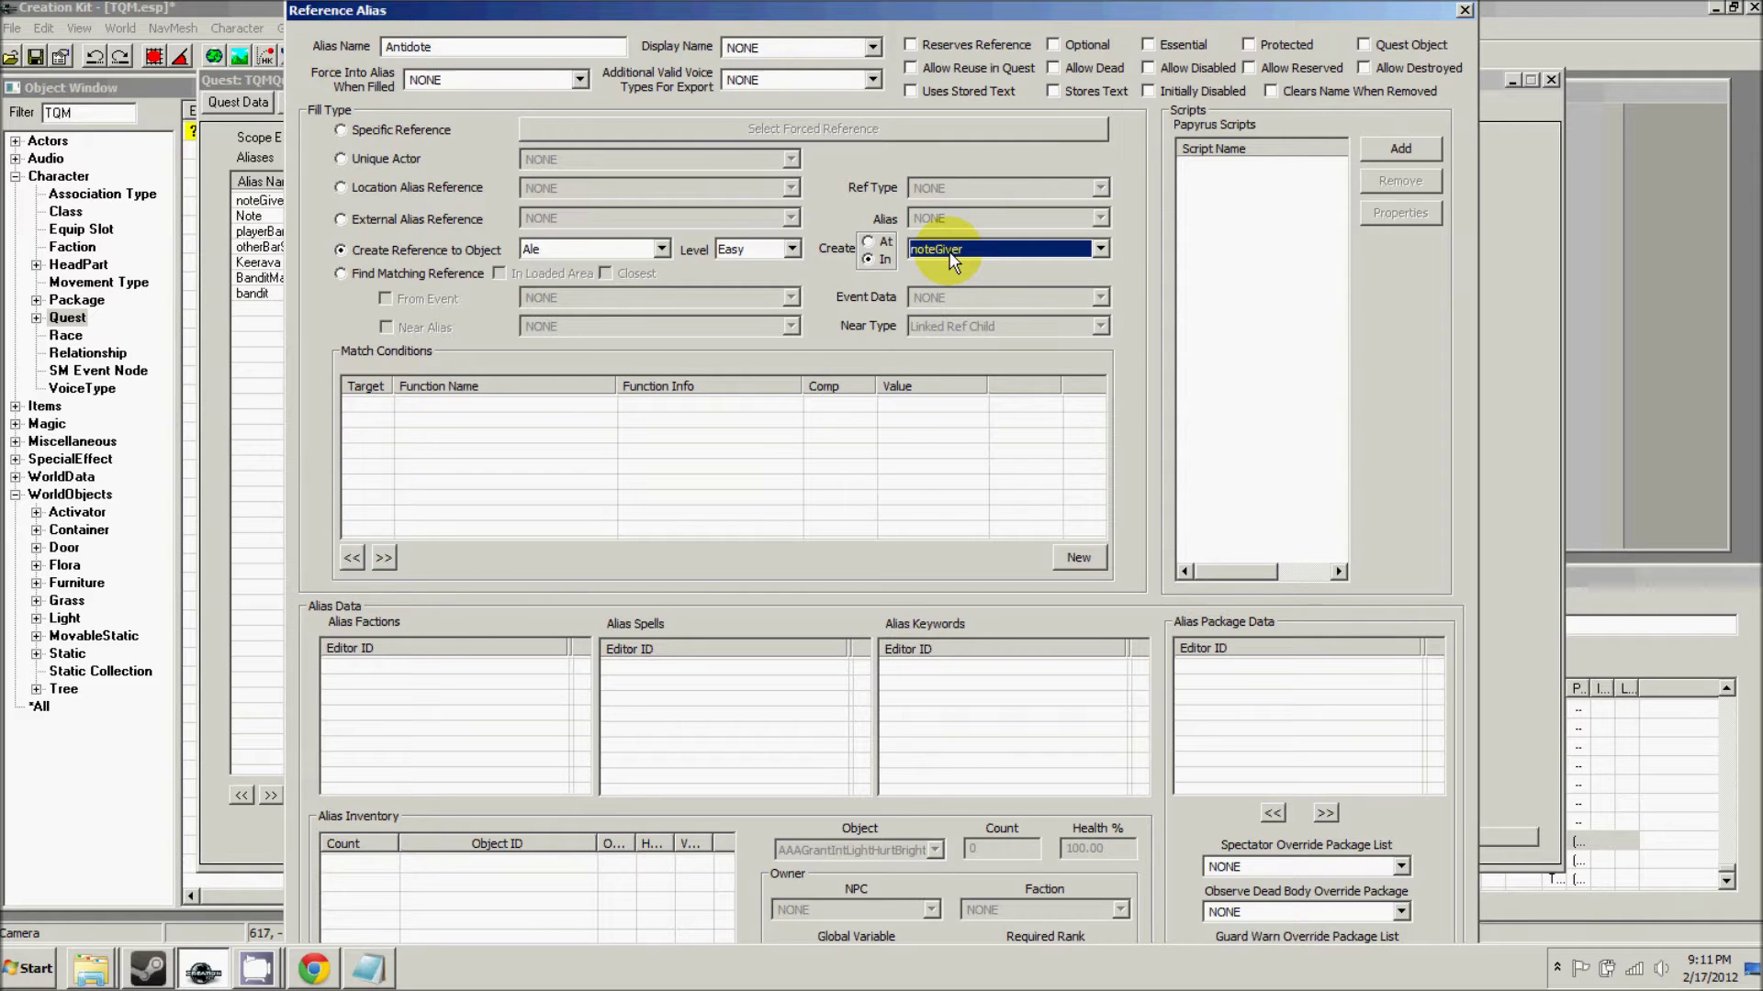
{"action": "left_click", "coordinate": [511, 47]}
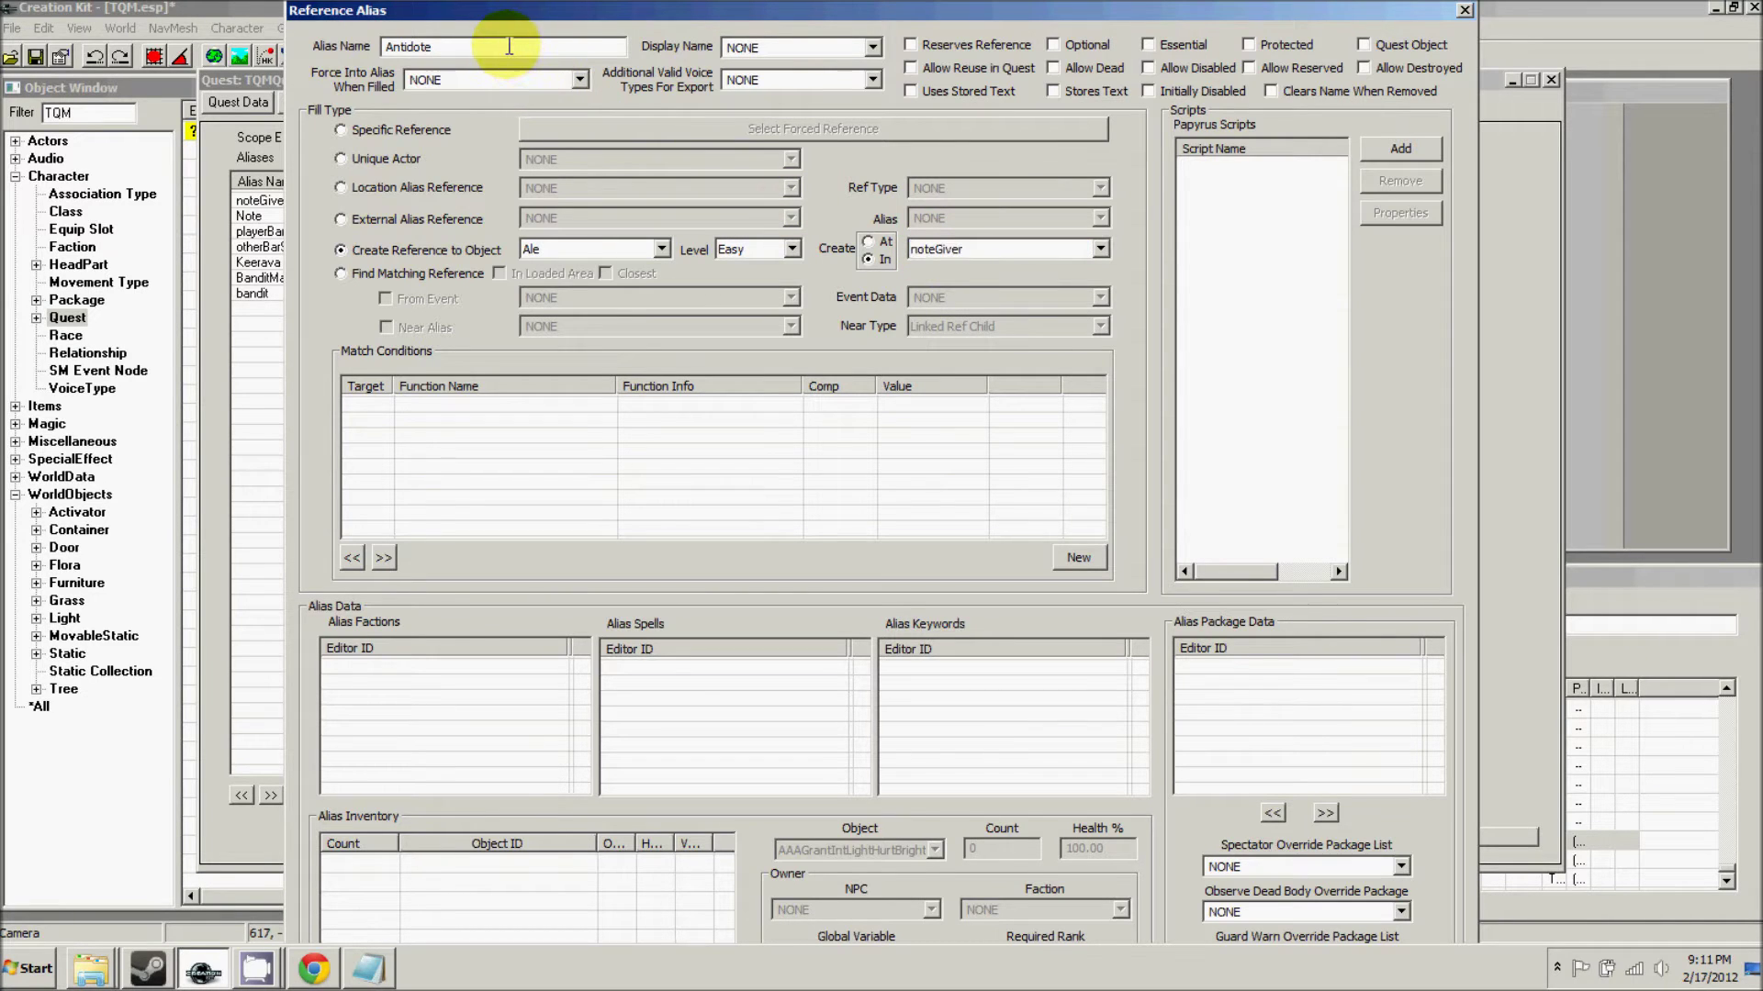
{"action": "key", "text": "Return"}
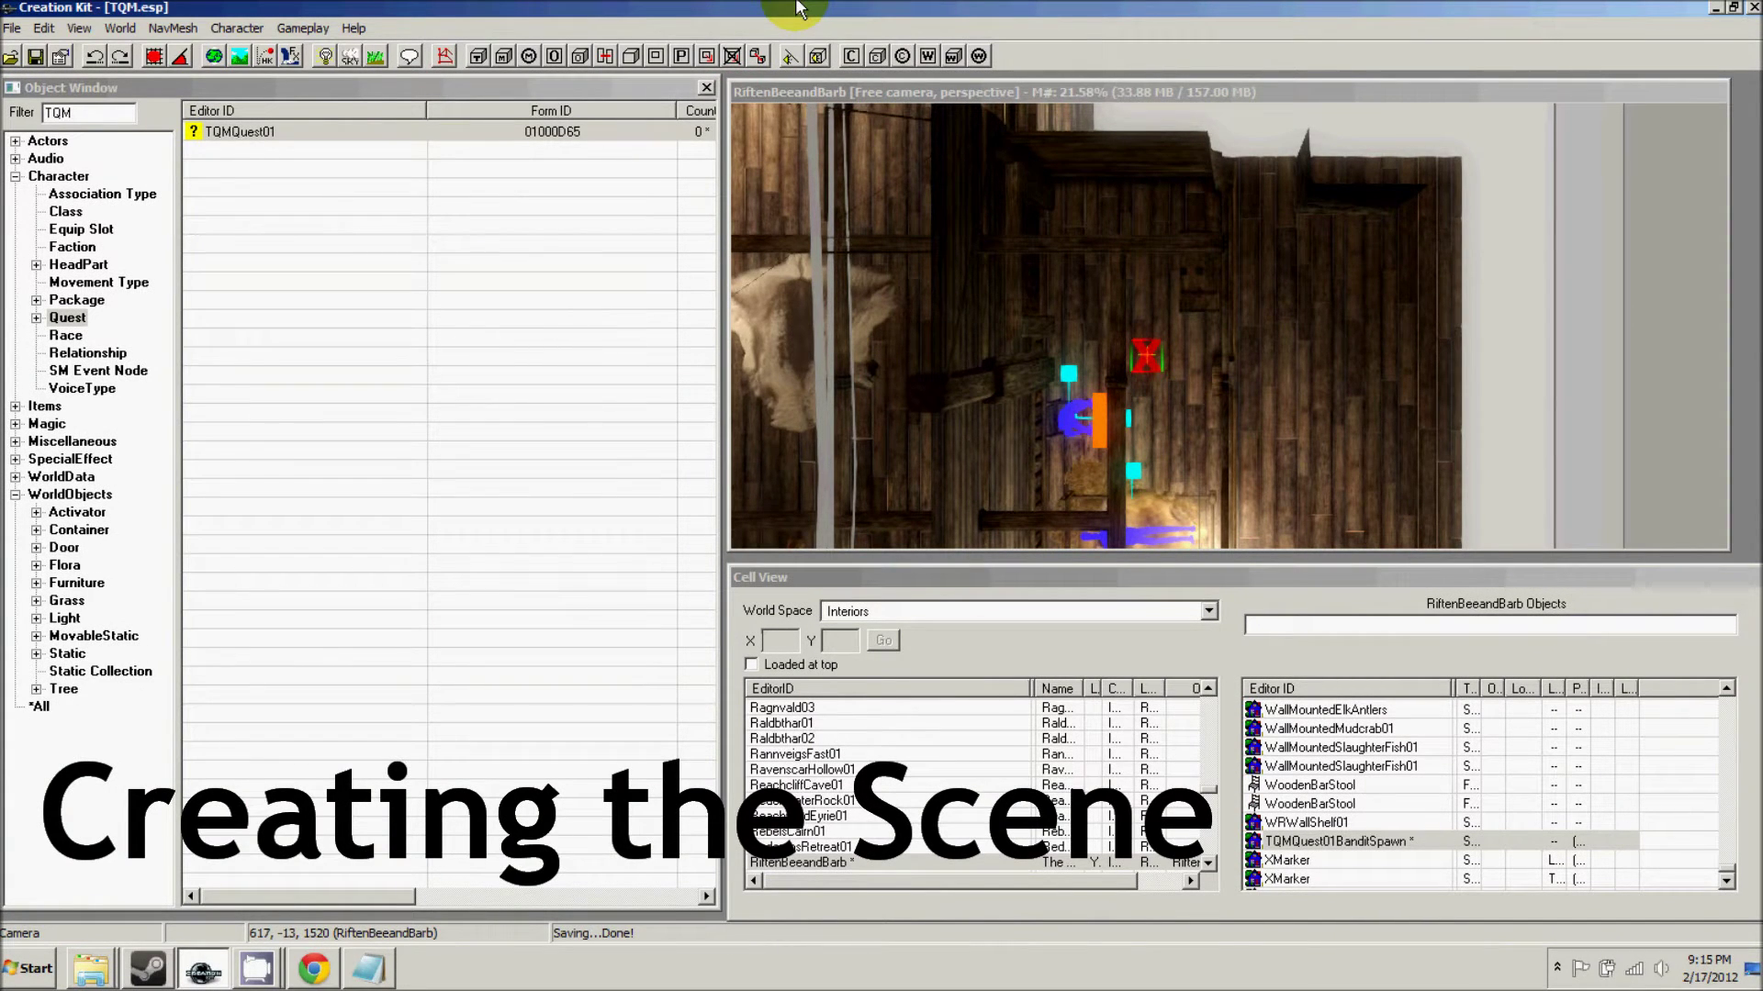
- Open the TQMQuest01Scene scene of quest TQMQuest01 and add Keerava as a new actor
{"action": "double_click", "coordinate": [252, 134]}
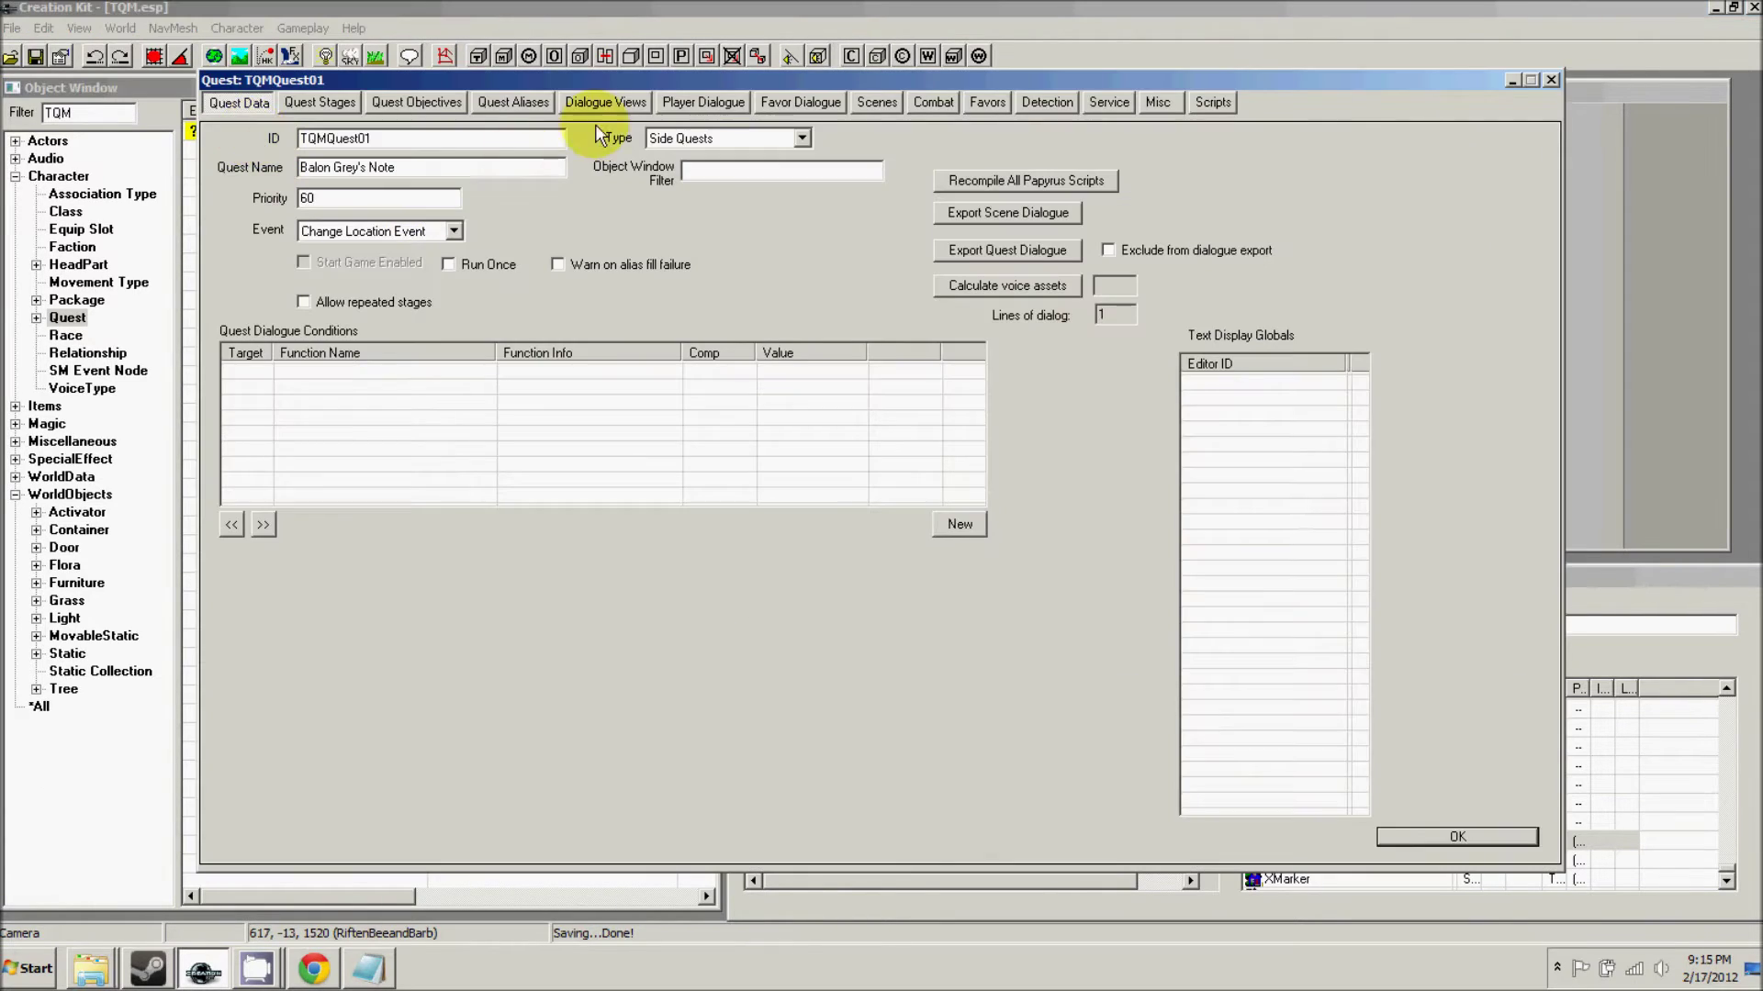
{"action": "left_click", "coordinate": [877, 103]}
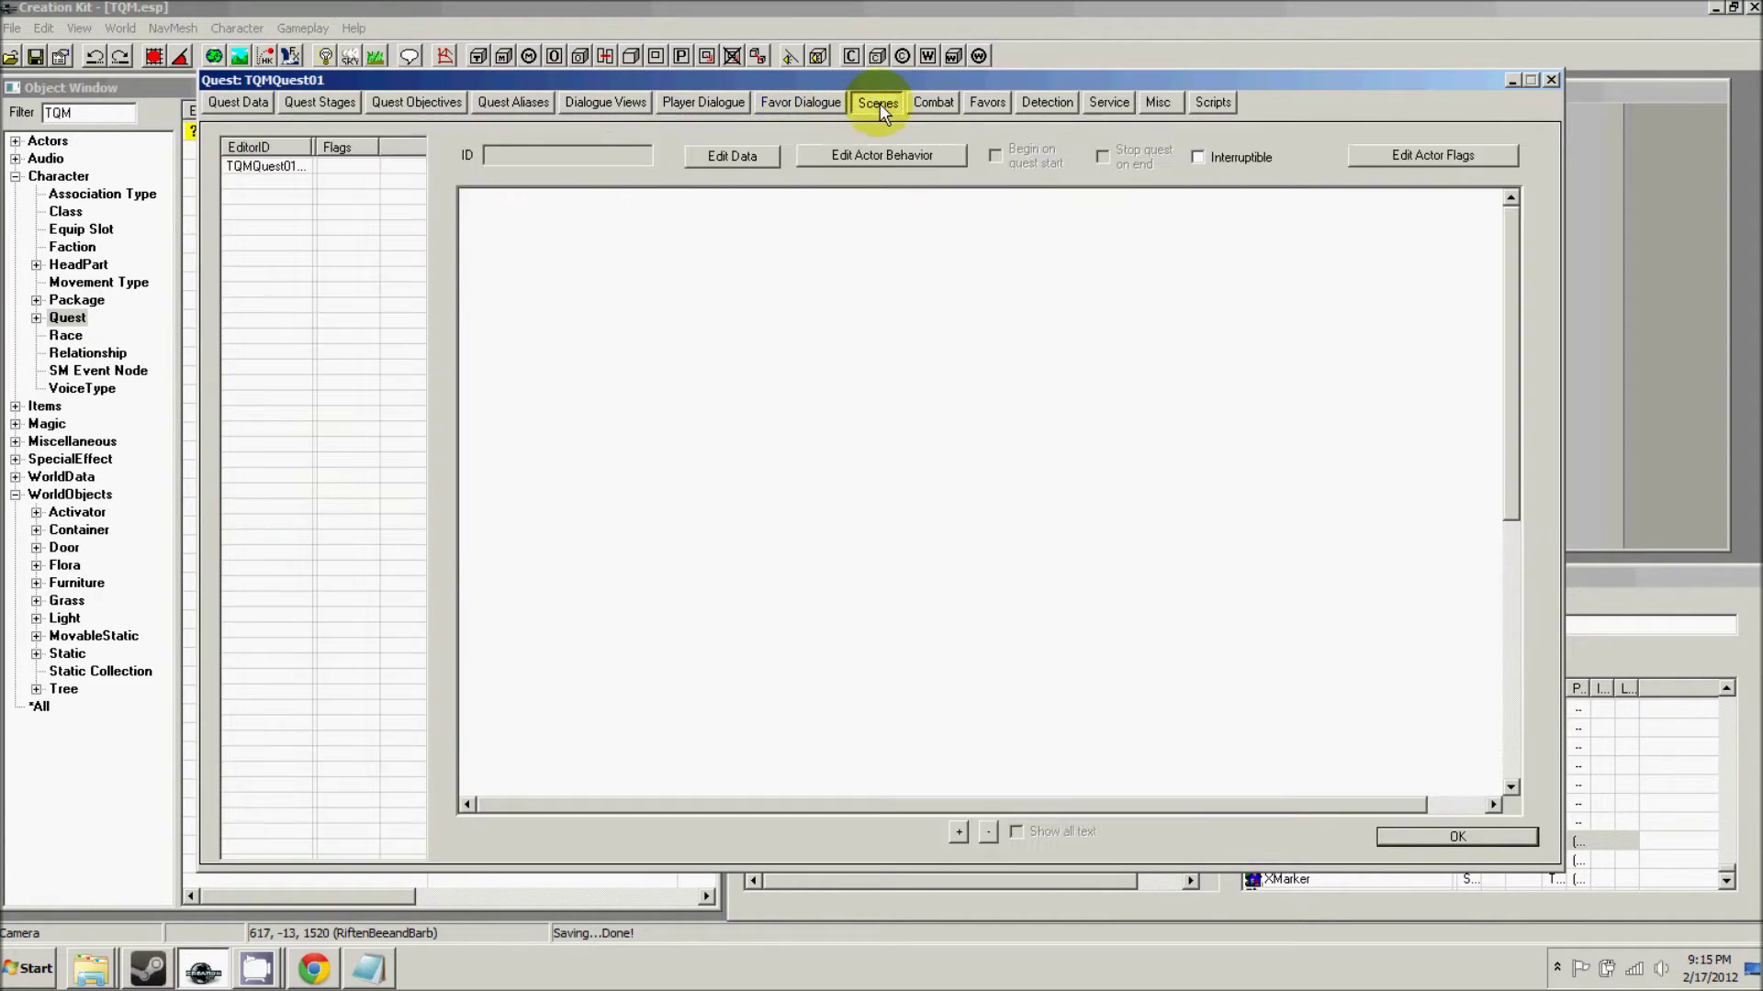
{"action": "left_click", "coordinate": [255, 167]}
{"action": "left_click", "coordinate": [547, 235]}
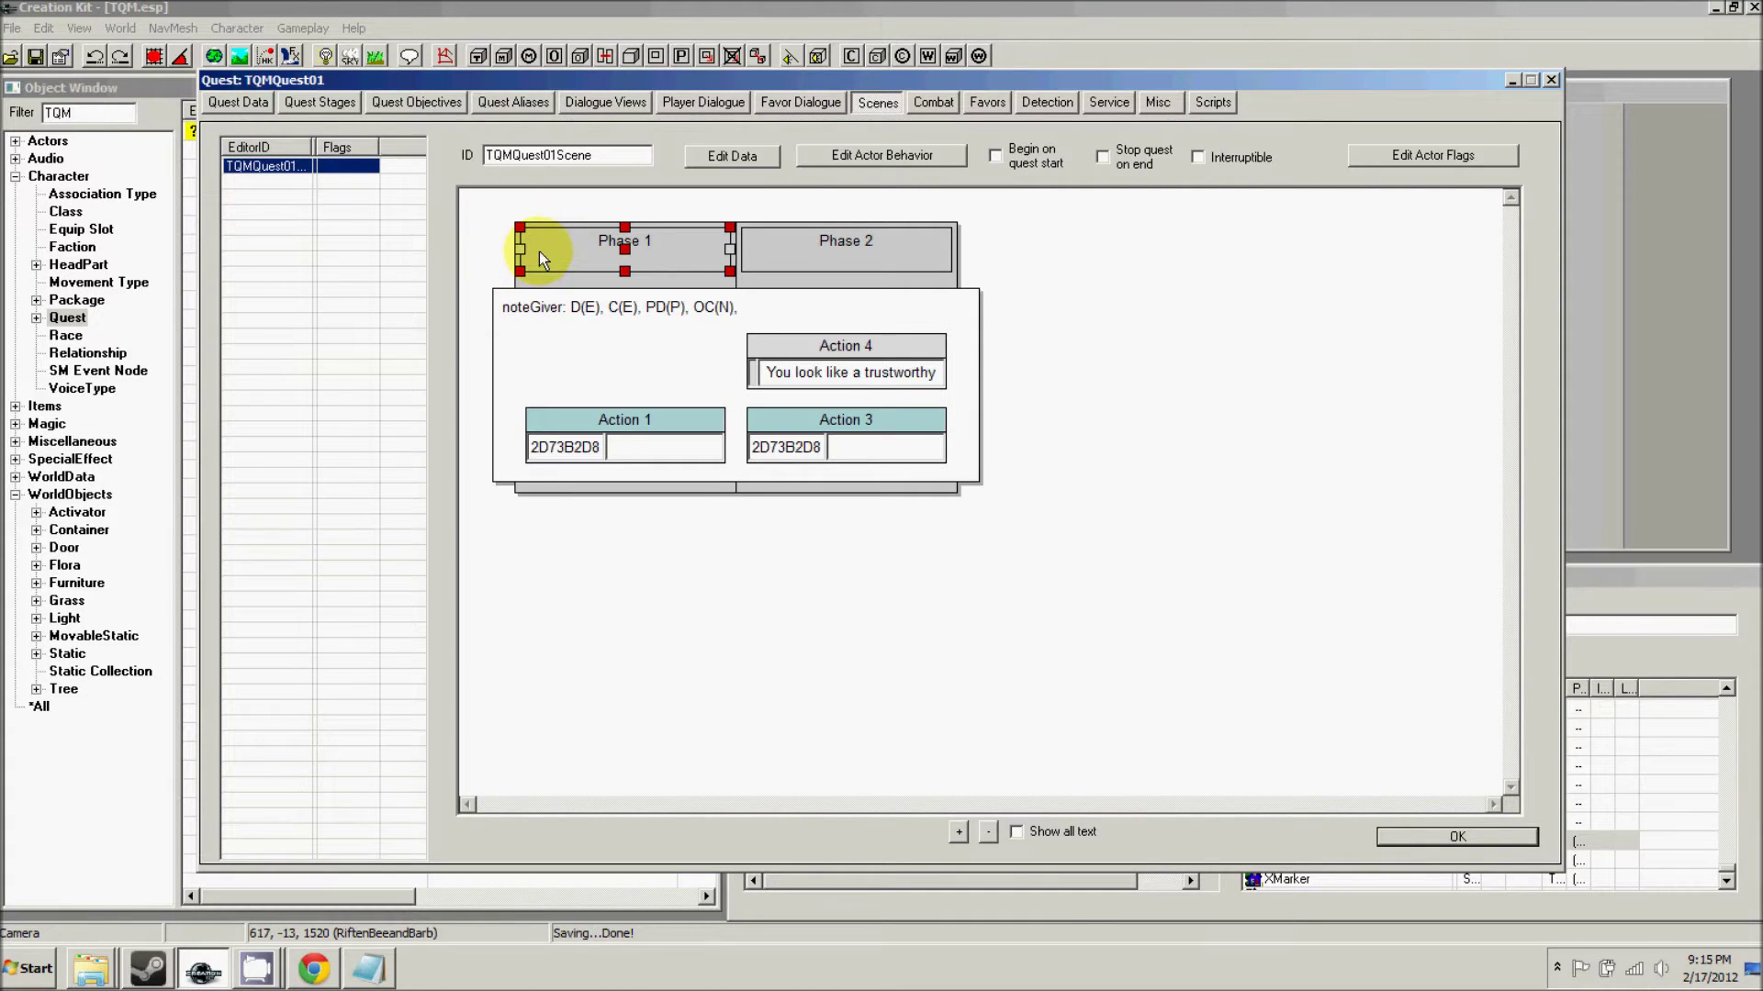
{"action": "right_click", "coordinate": [1102, 313]}
{"action": "left_click", "coordinate": [1124, 323]}
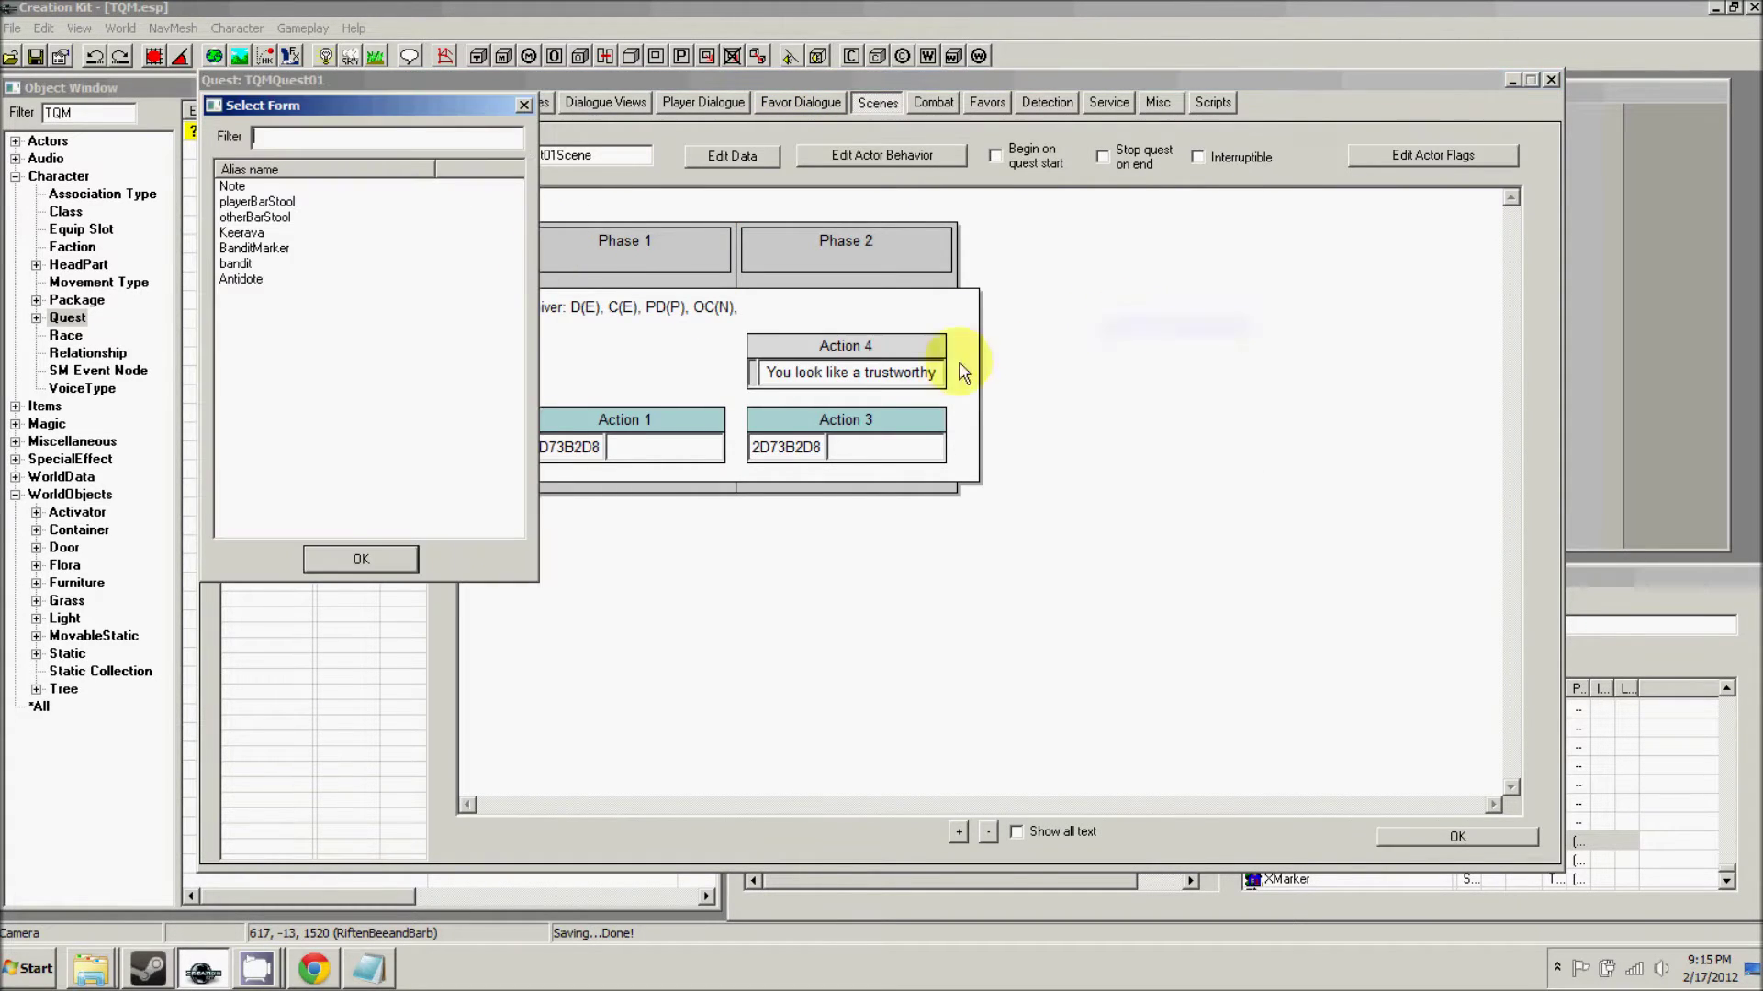
{"action": "left_click", "coordinate": [241, 232]}
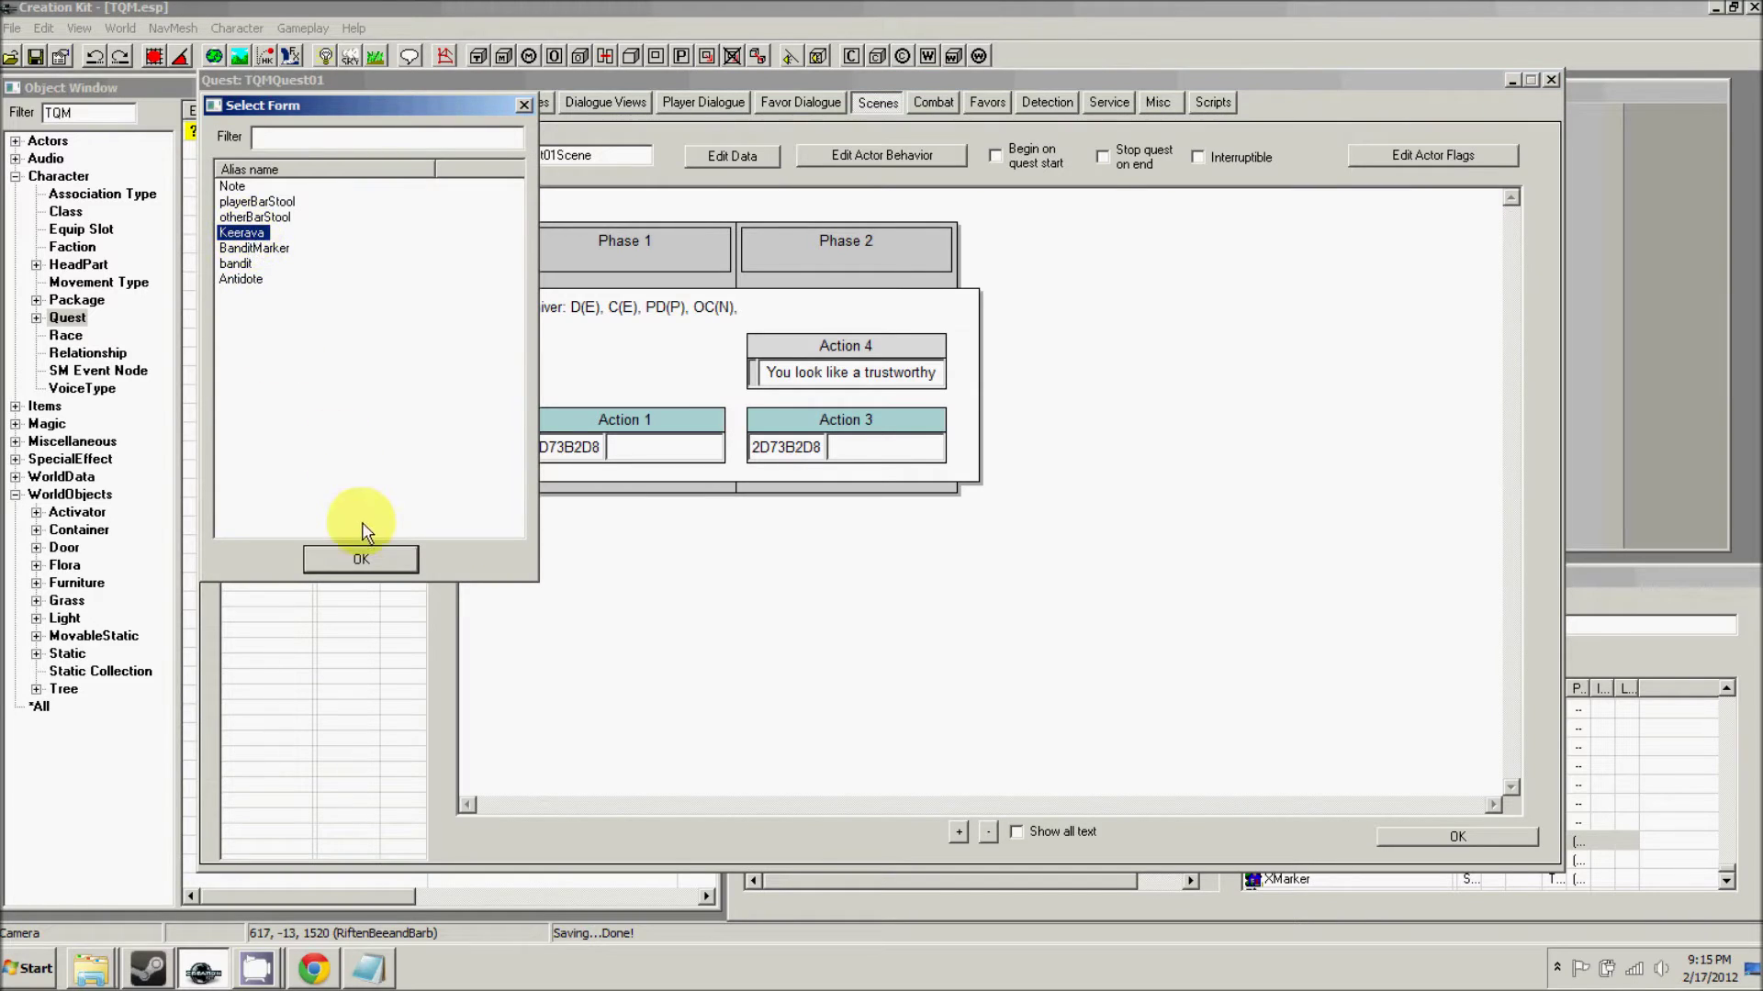
{"action": "left_click", "coordinate": [360, 559]}
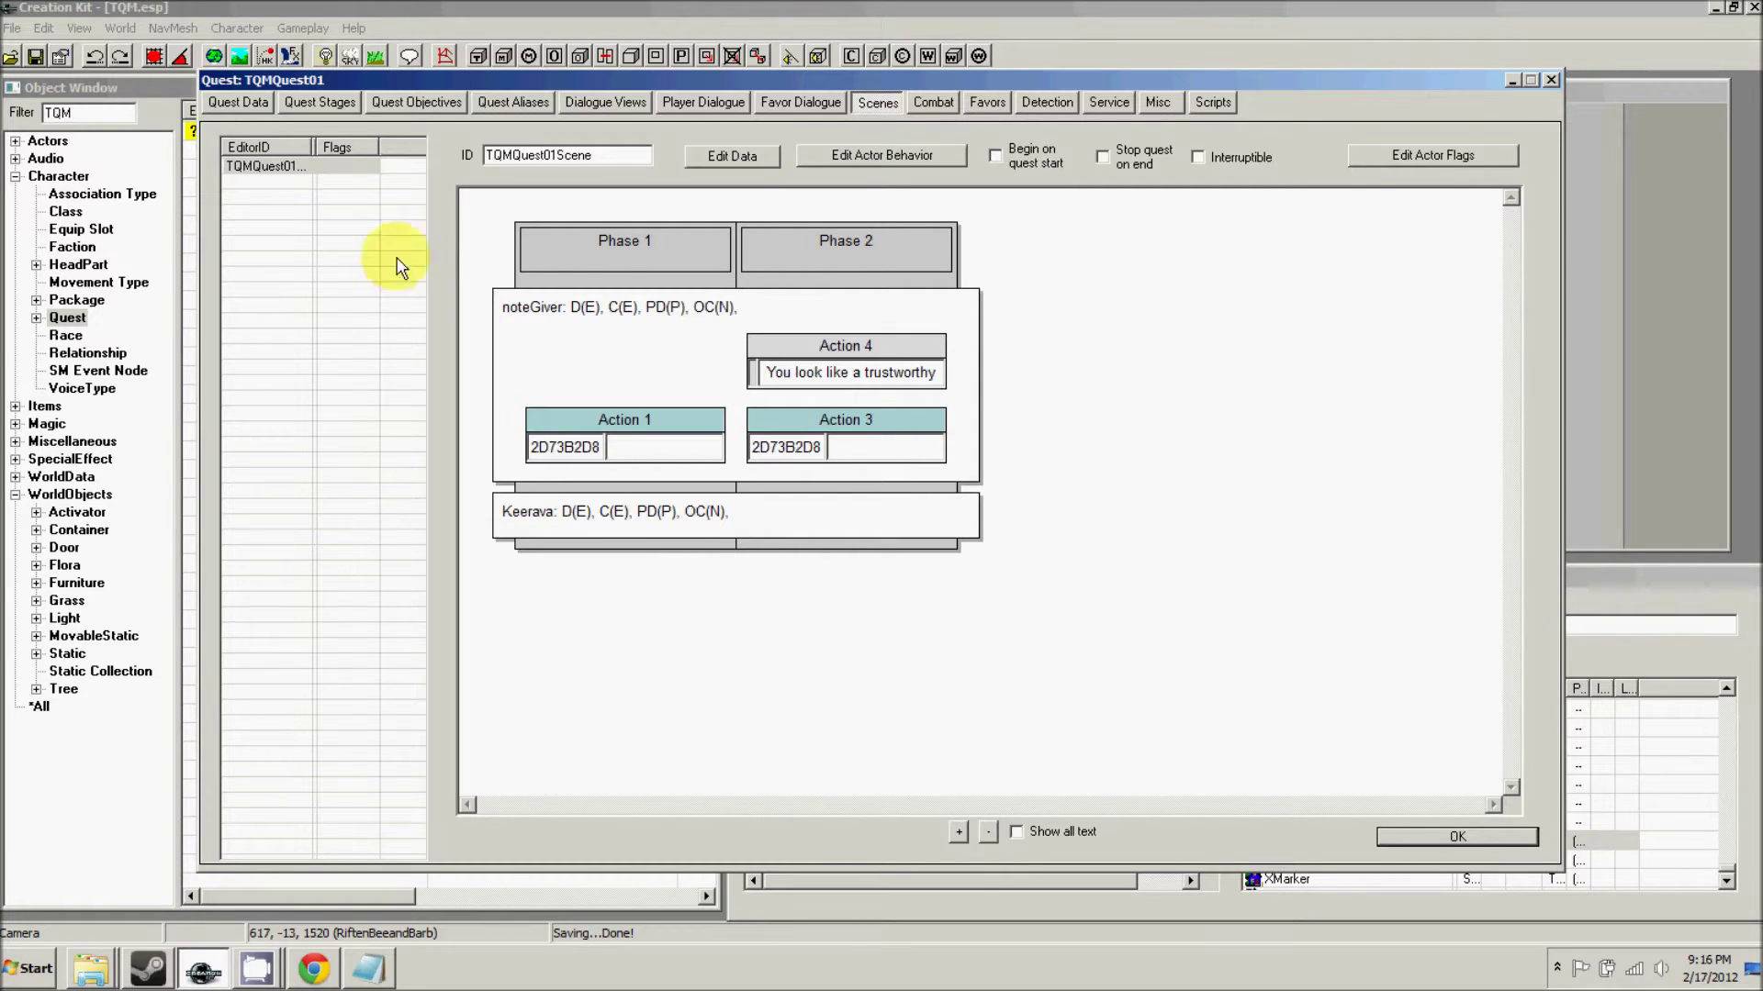
- Remove noteGiver's dialogue Action 4 from Phase 2 of the scene, including its dialogue topic
{"action": "left_click", "coordinate": [838, 347]}
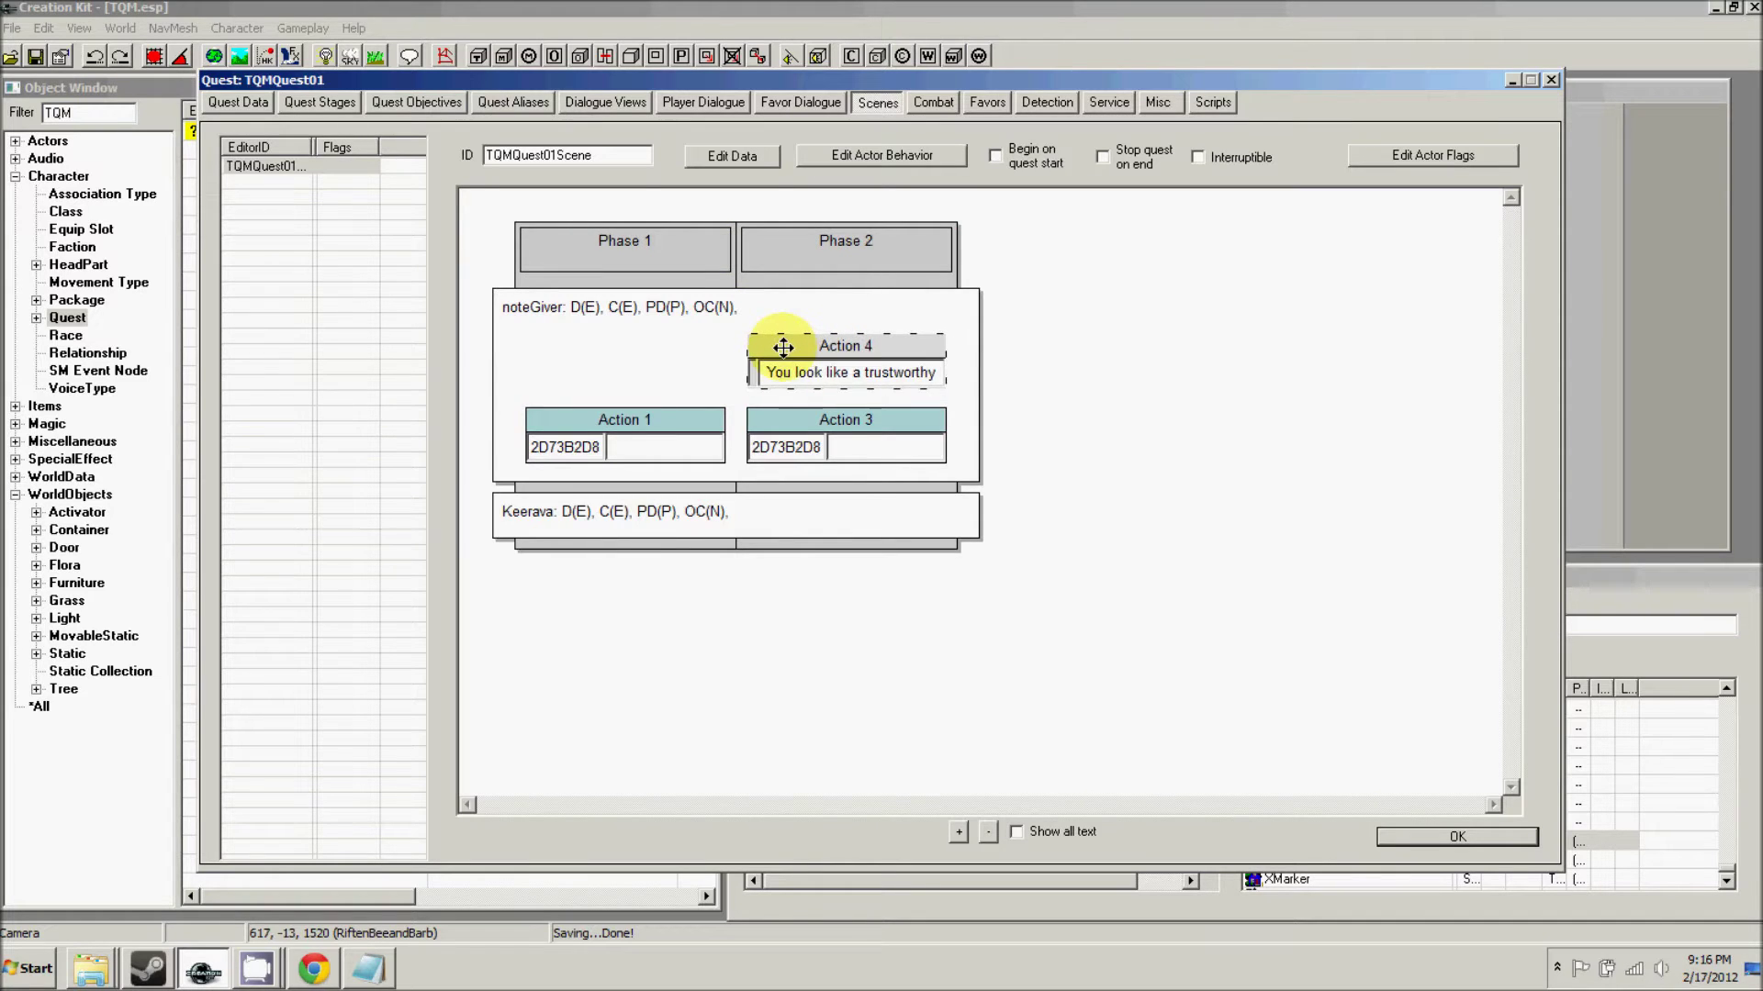
{"action": "right_click", "coordinate": [782, 347]}
{"action": "left_click", "coordinate": [803, 484]}
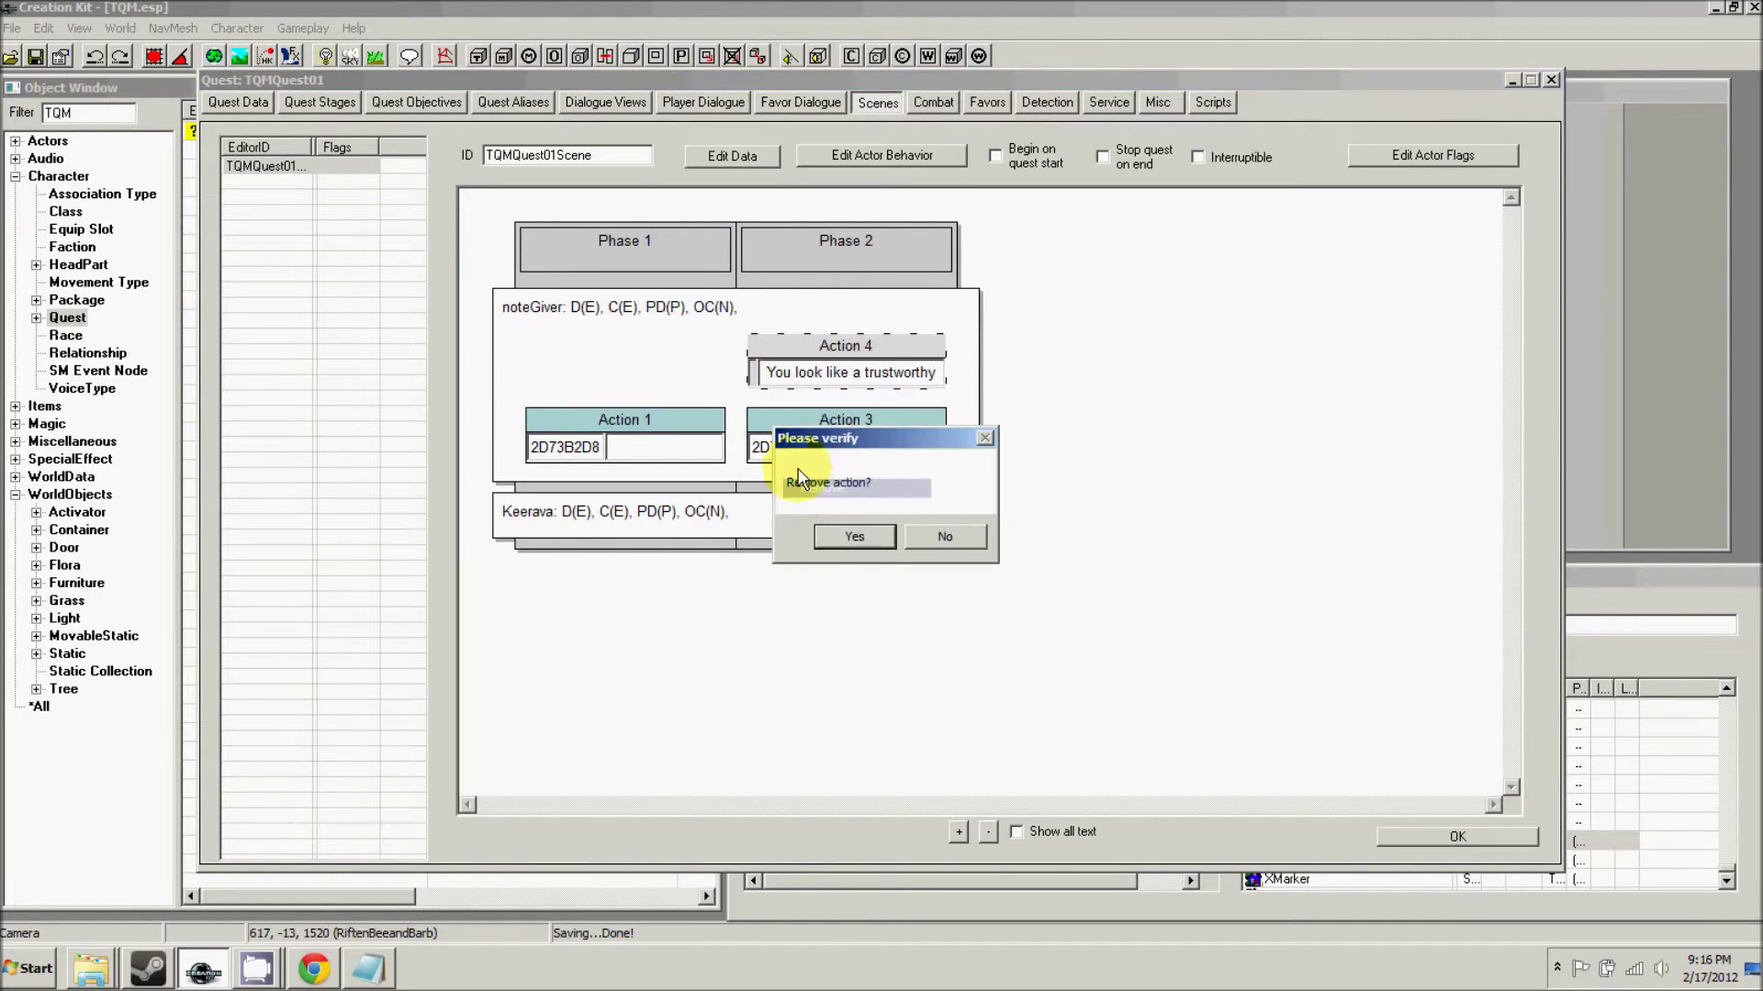
{"action": "left_click", "coordinate": [854, 536]}
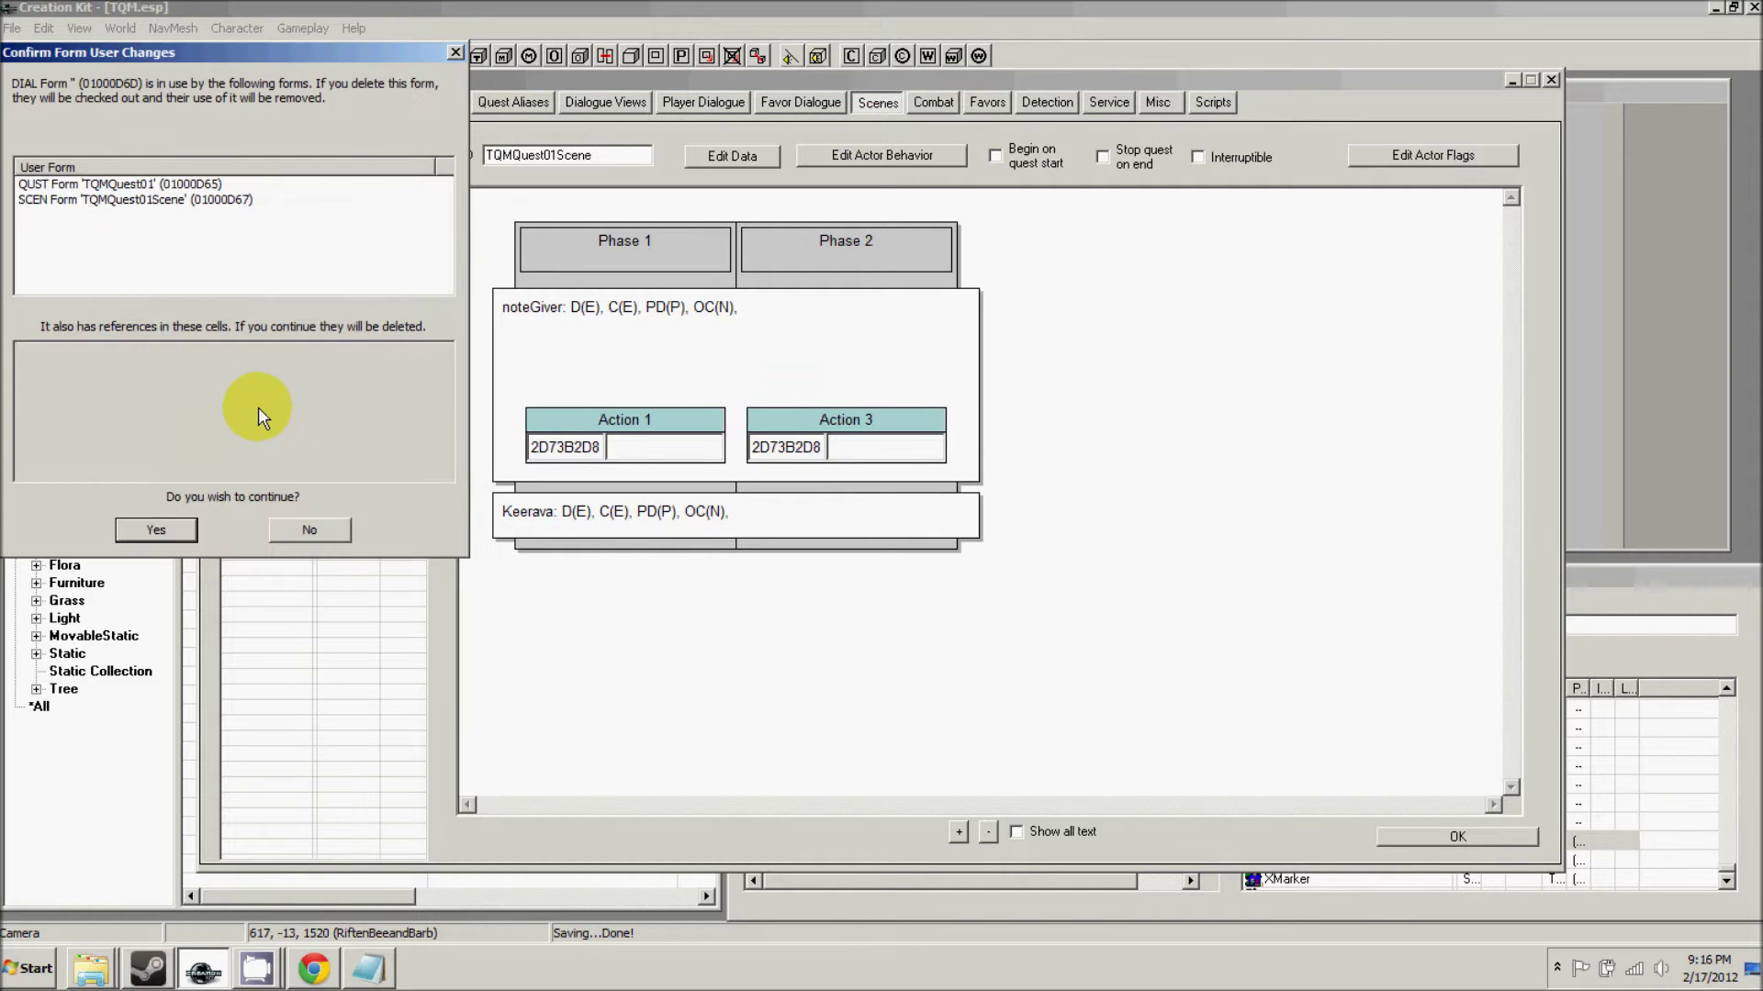
{"action": "left_click", "coordinate": [156, 527]}
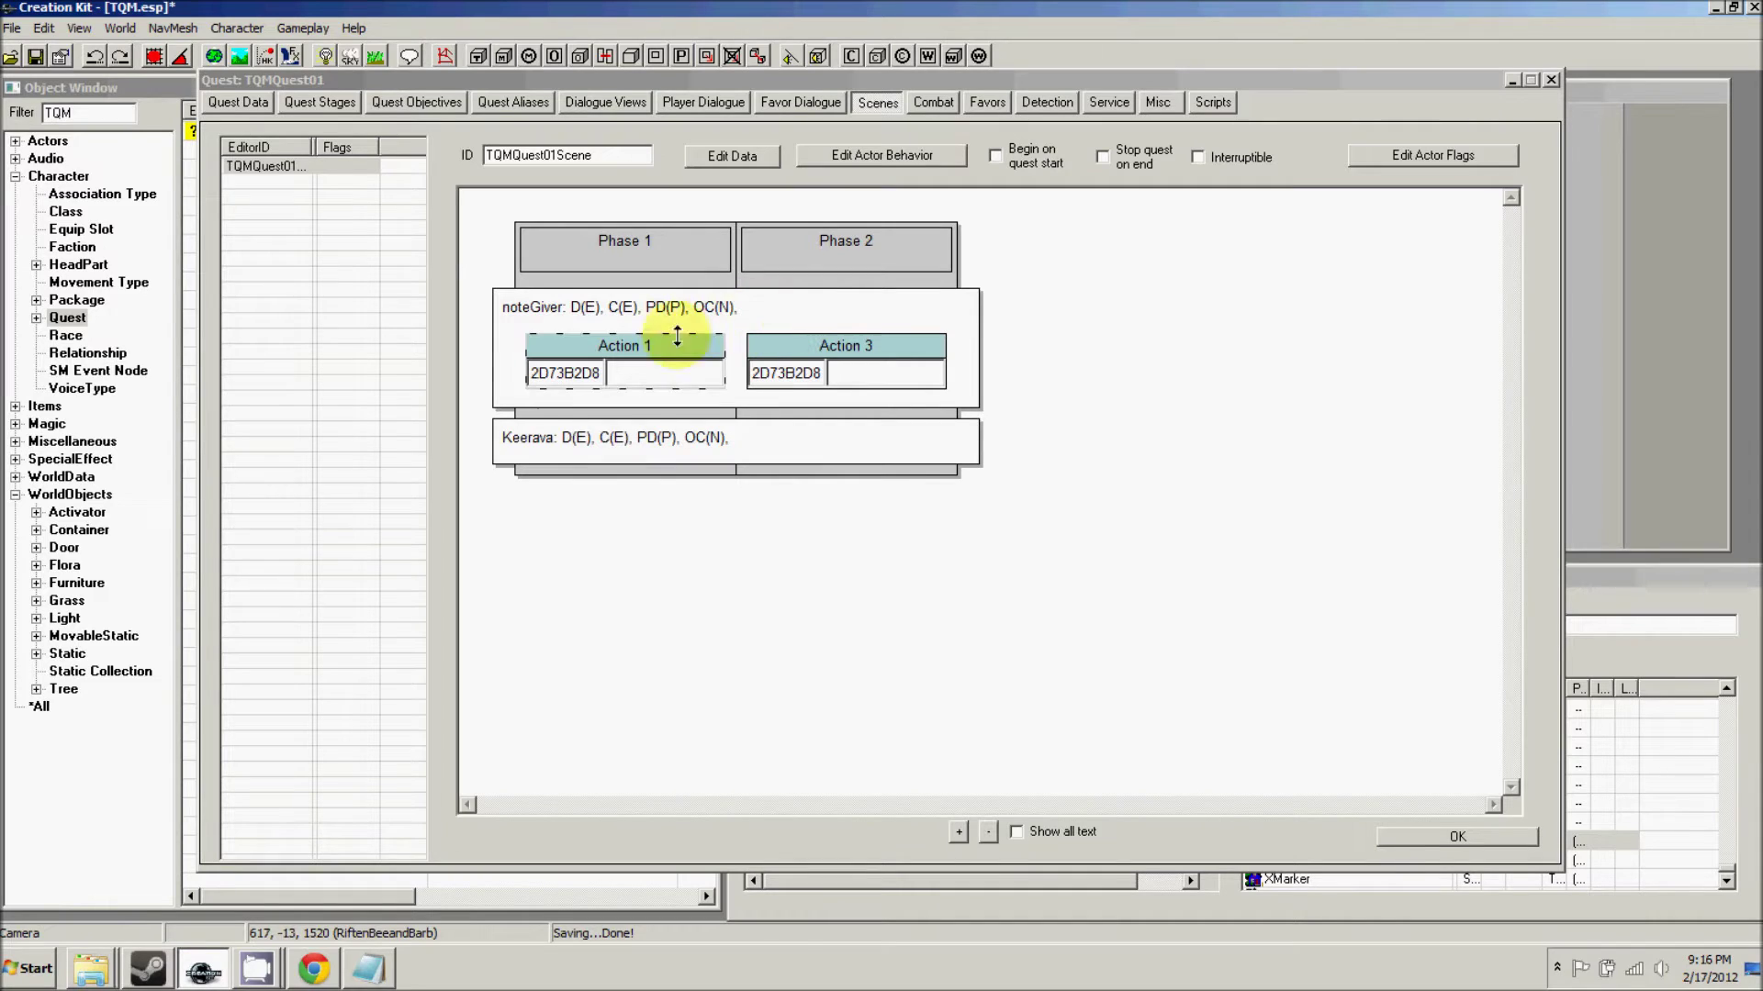
- Add a new dialogue action for noteGiver in Phase 2 with Keerava as the headtrack target
{"action": "left_click", "coordinate": [613, 351]}
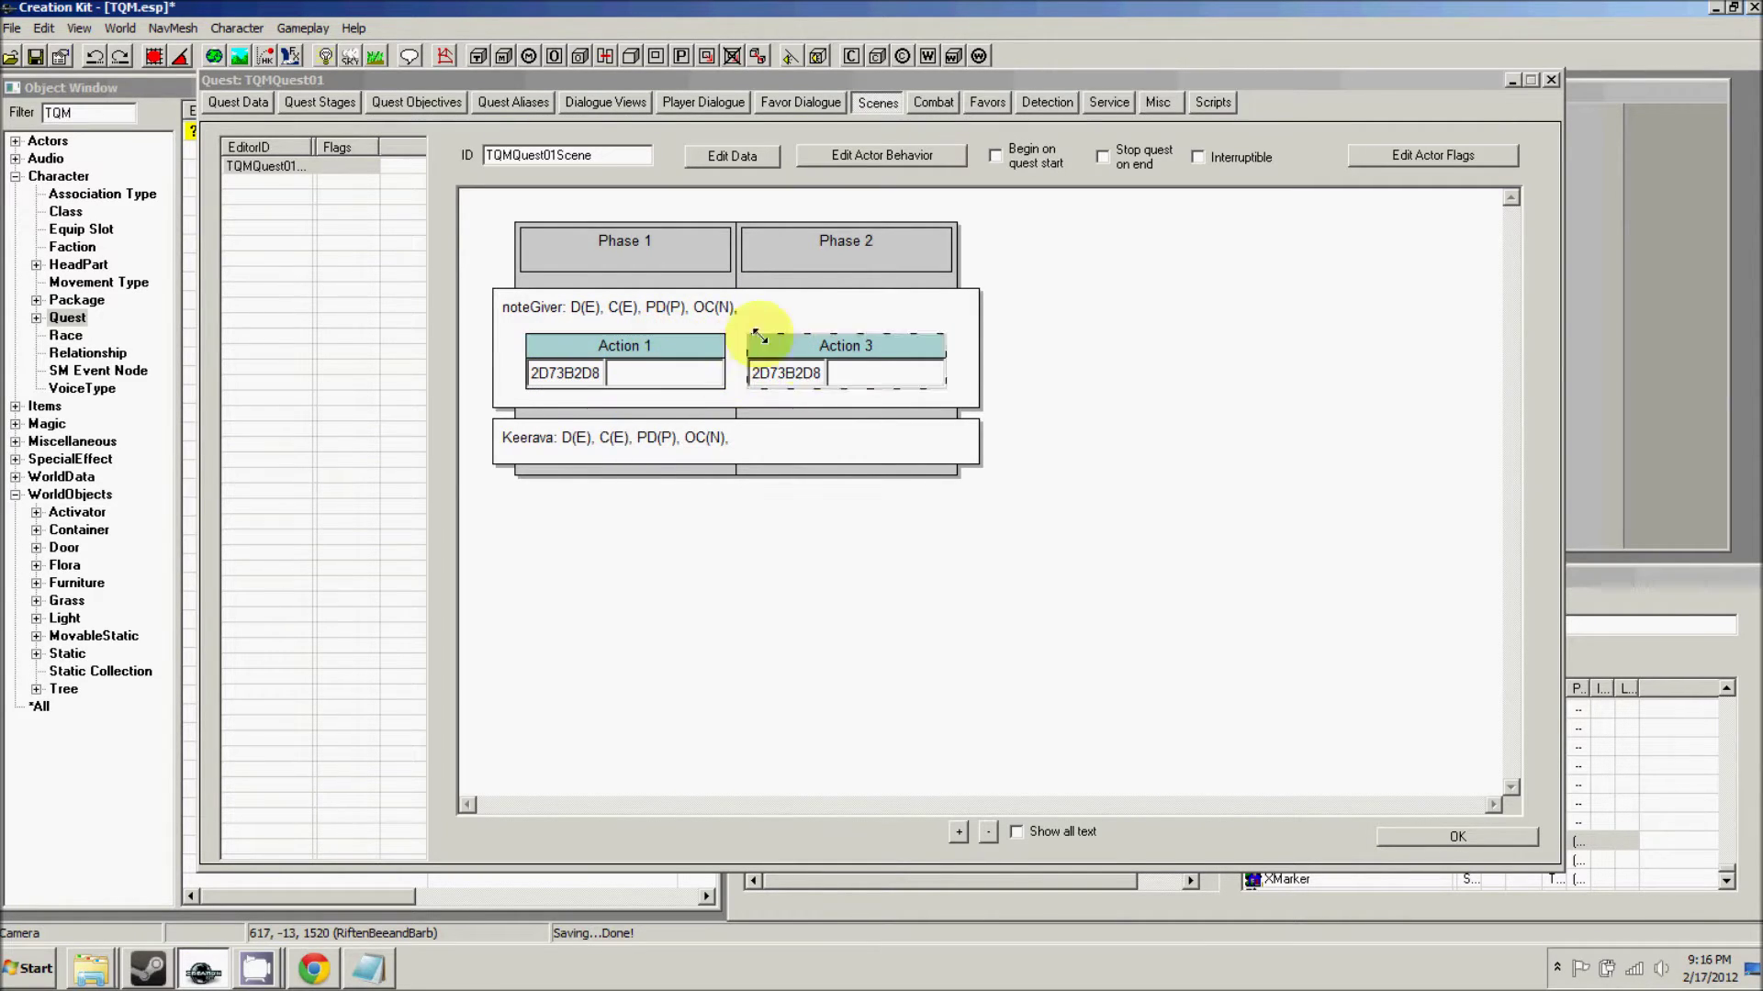
{"action": "right_click", "coordinate": [801, 315]}
{"action": "mouse_move", "coordinate": [923, 384]}
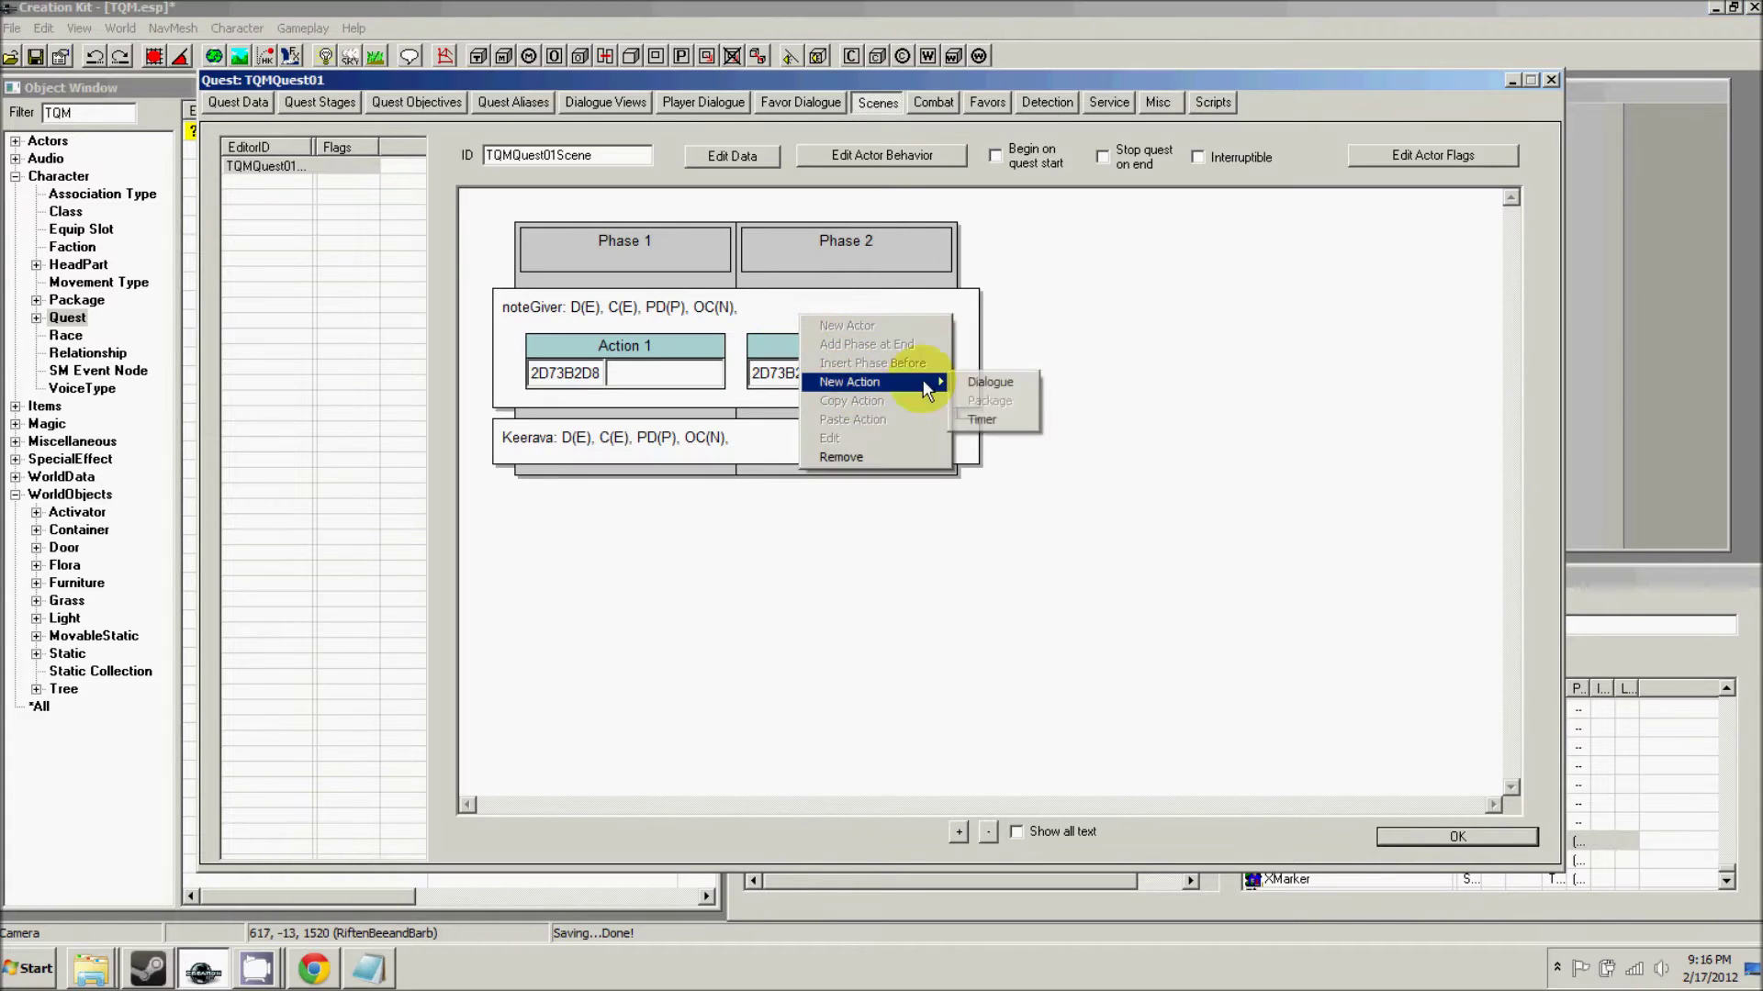
{"action": "left_click", "coordinate": [986, 383]}
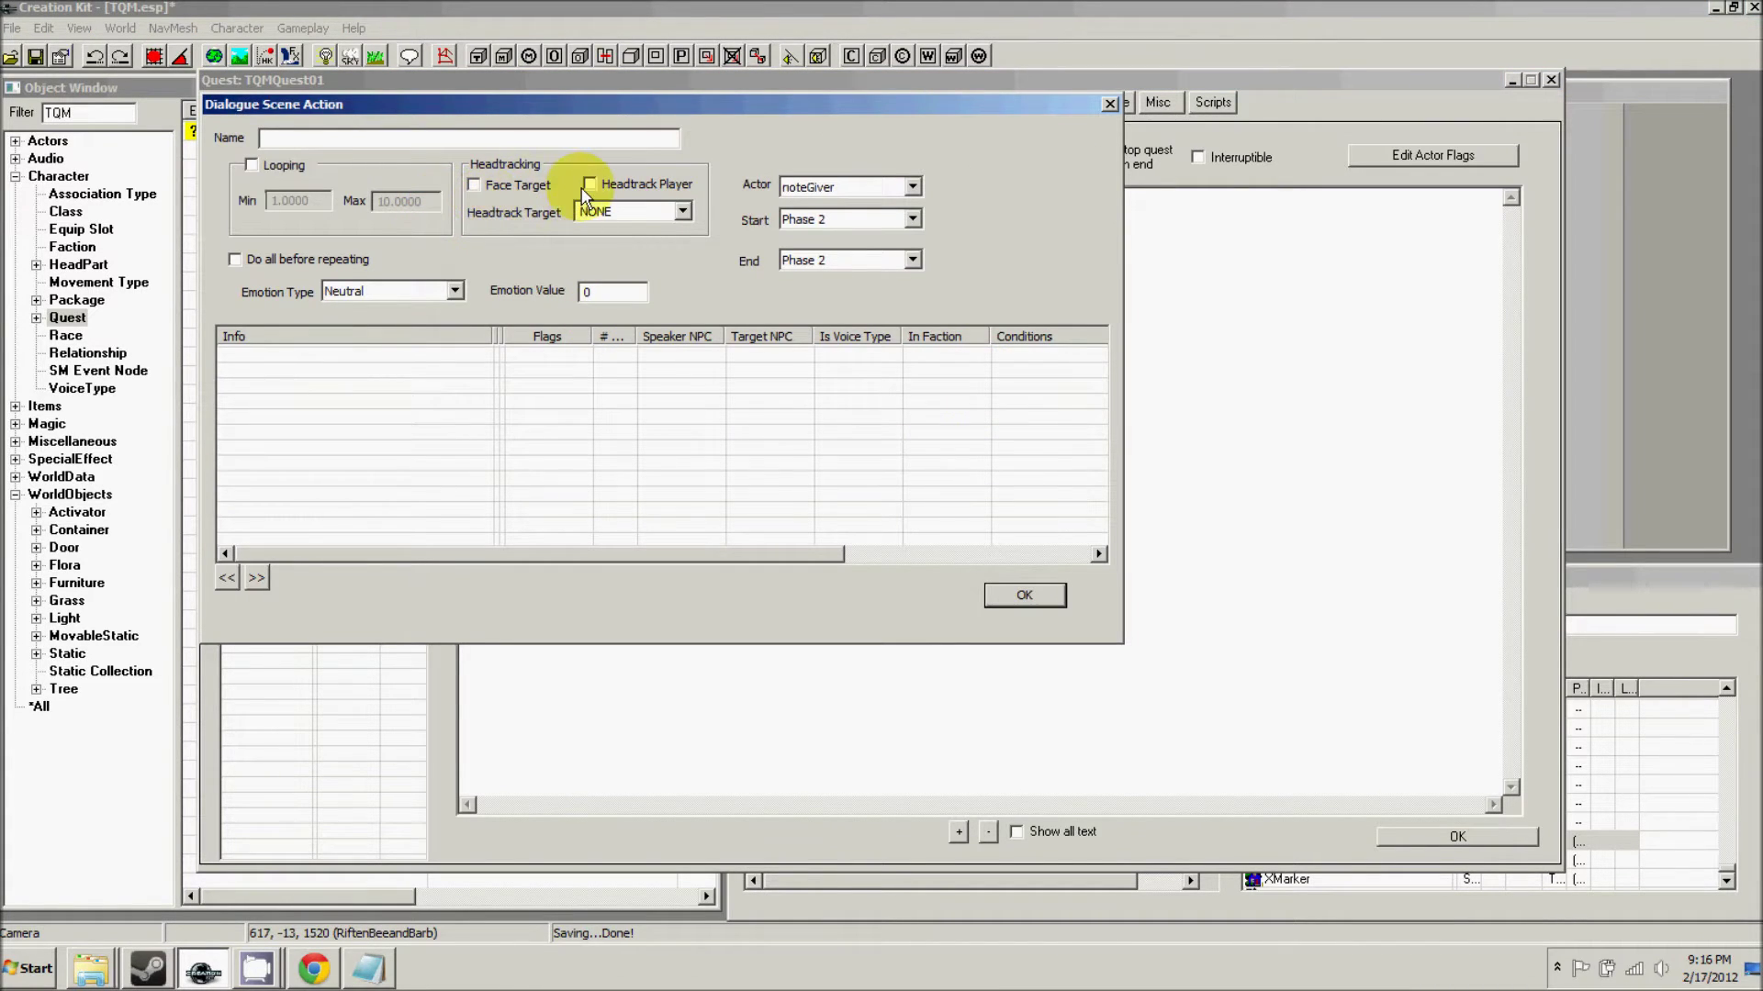
{"action": "left_click", "coordinate": [597, 211]}
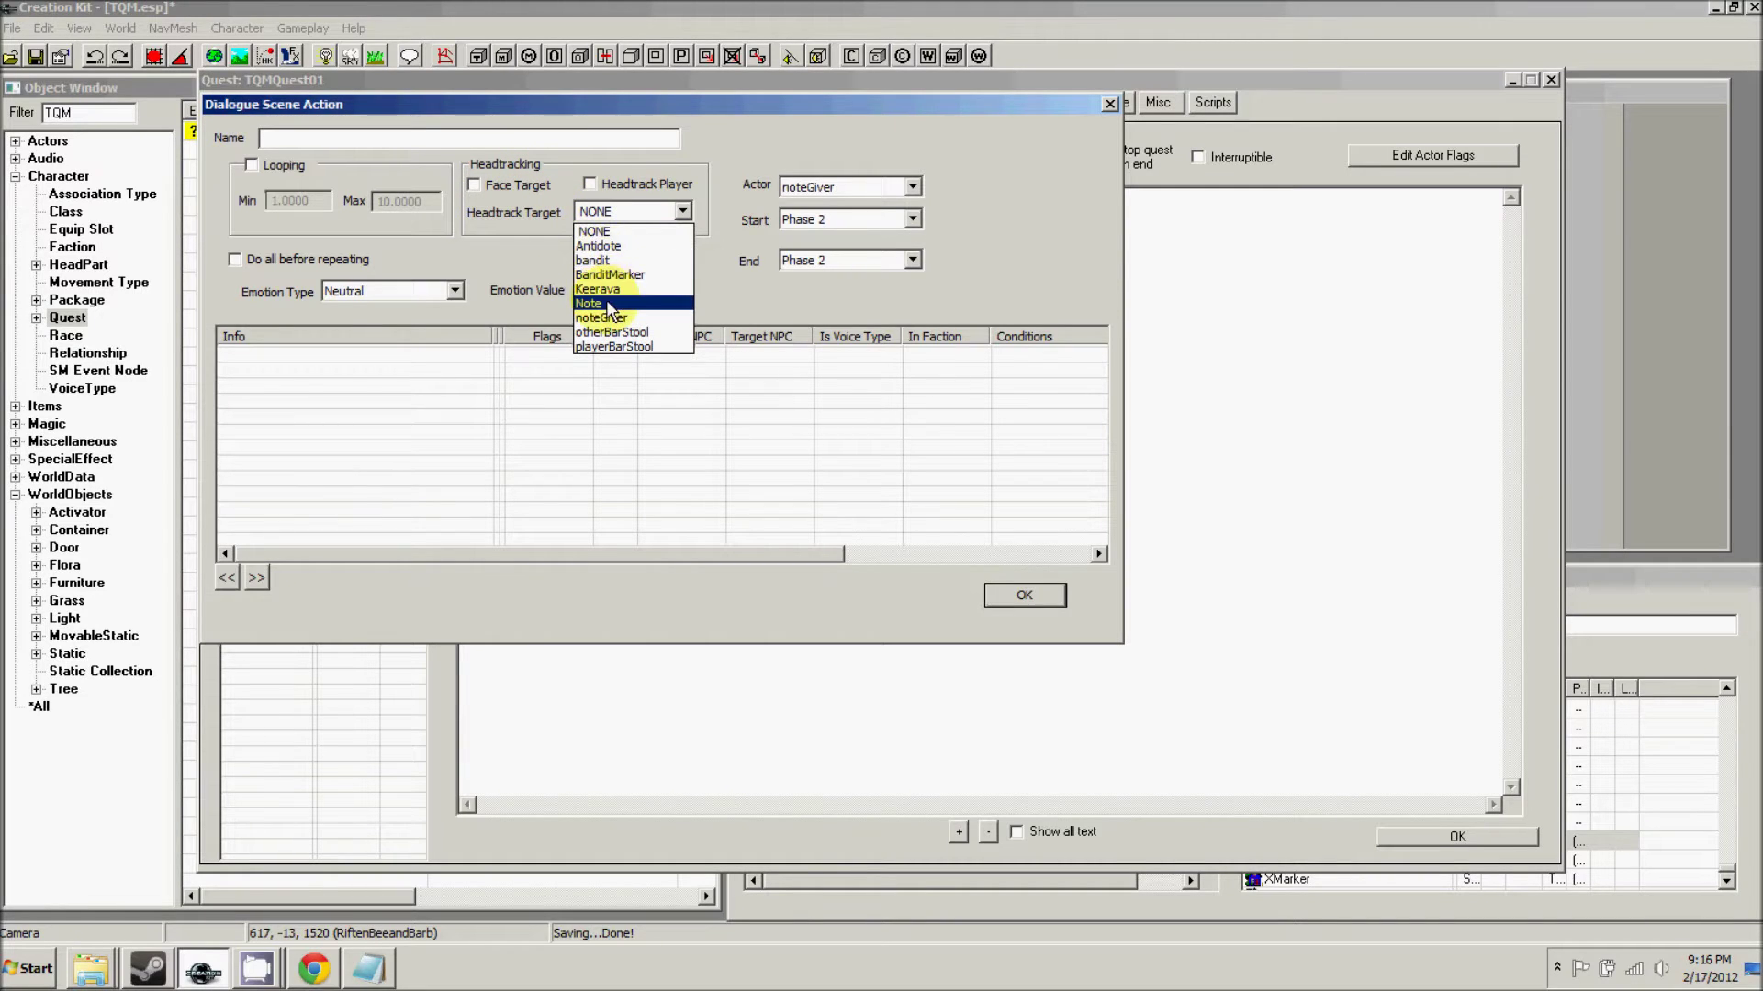
{"action": "left_click", "coordinate": [604, 289]}
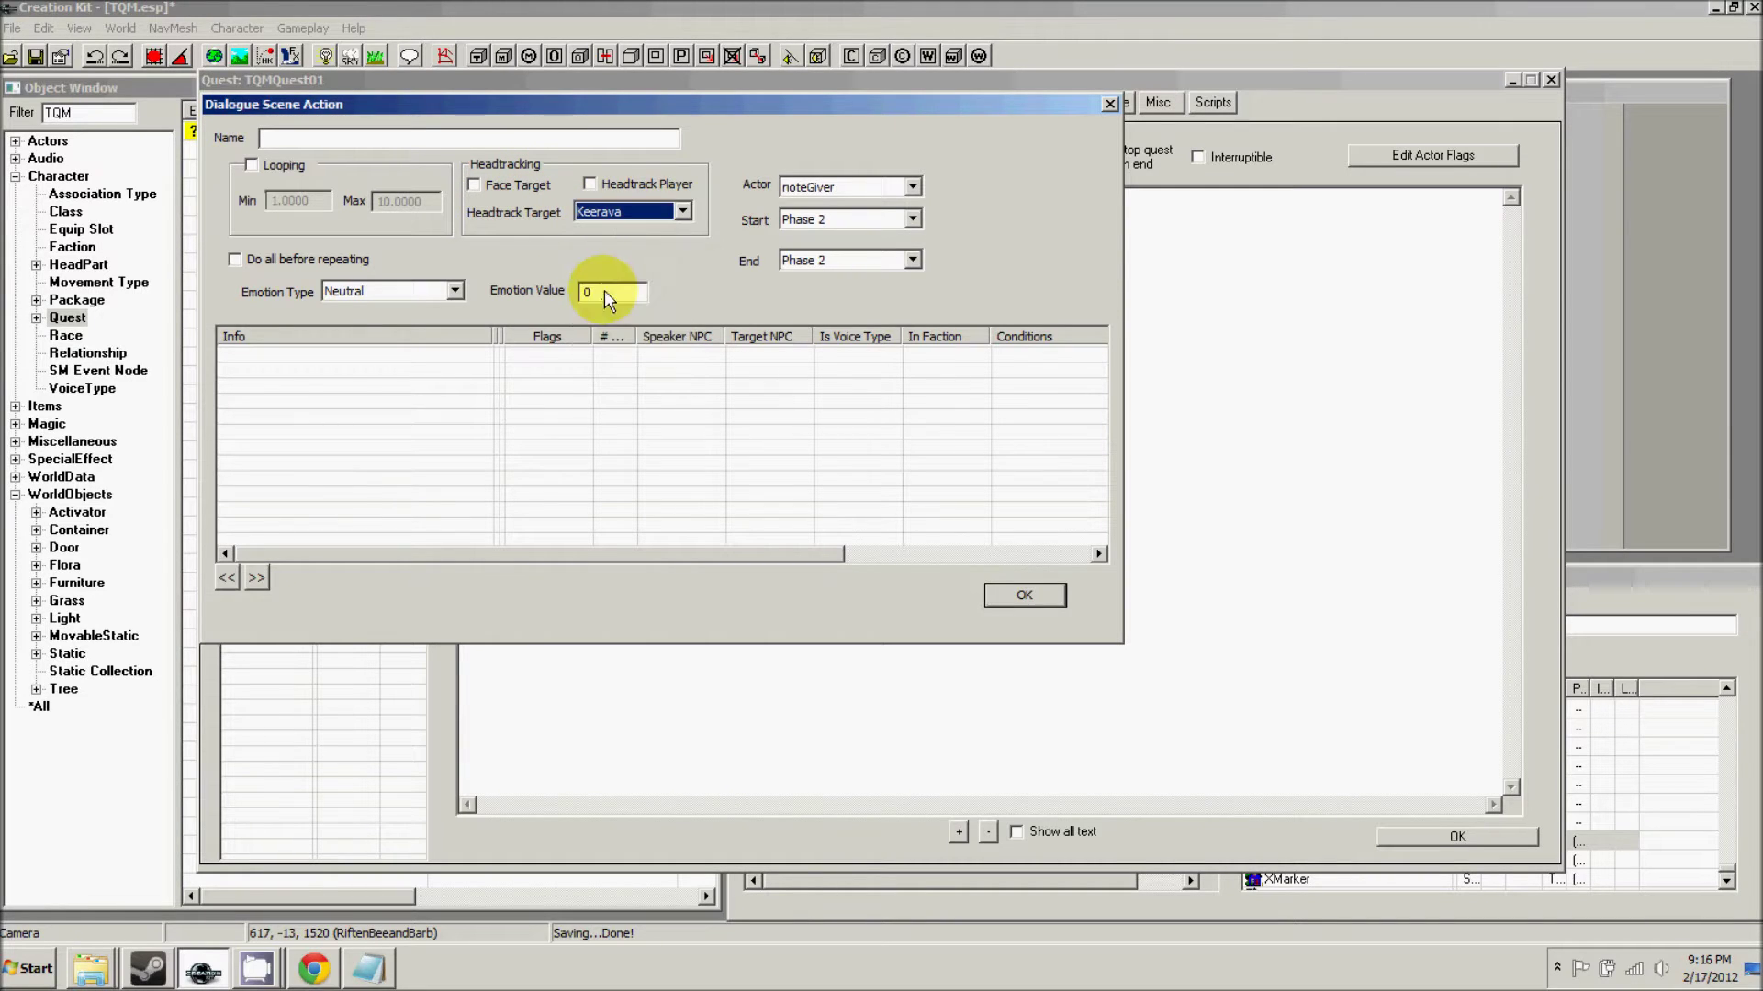
- Add the response "A word of advice from a fellow traveler. Never trust an Argonian to give you a decent drink" with emotion type Disgust
{"action": "right_click", "coordinate": [391, 407]}
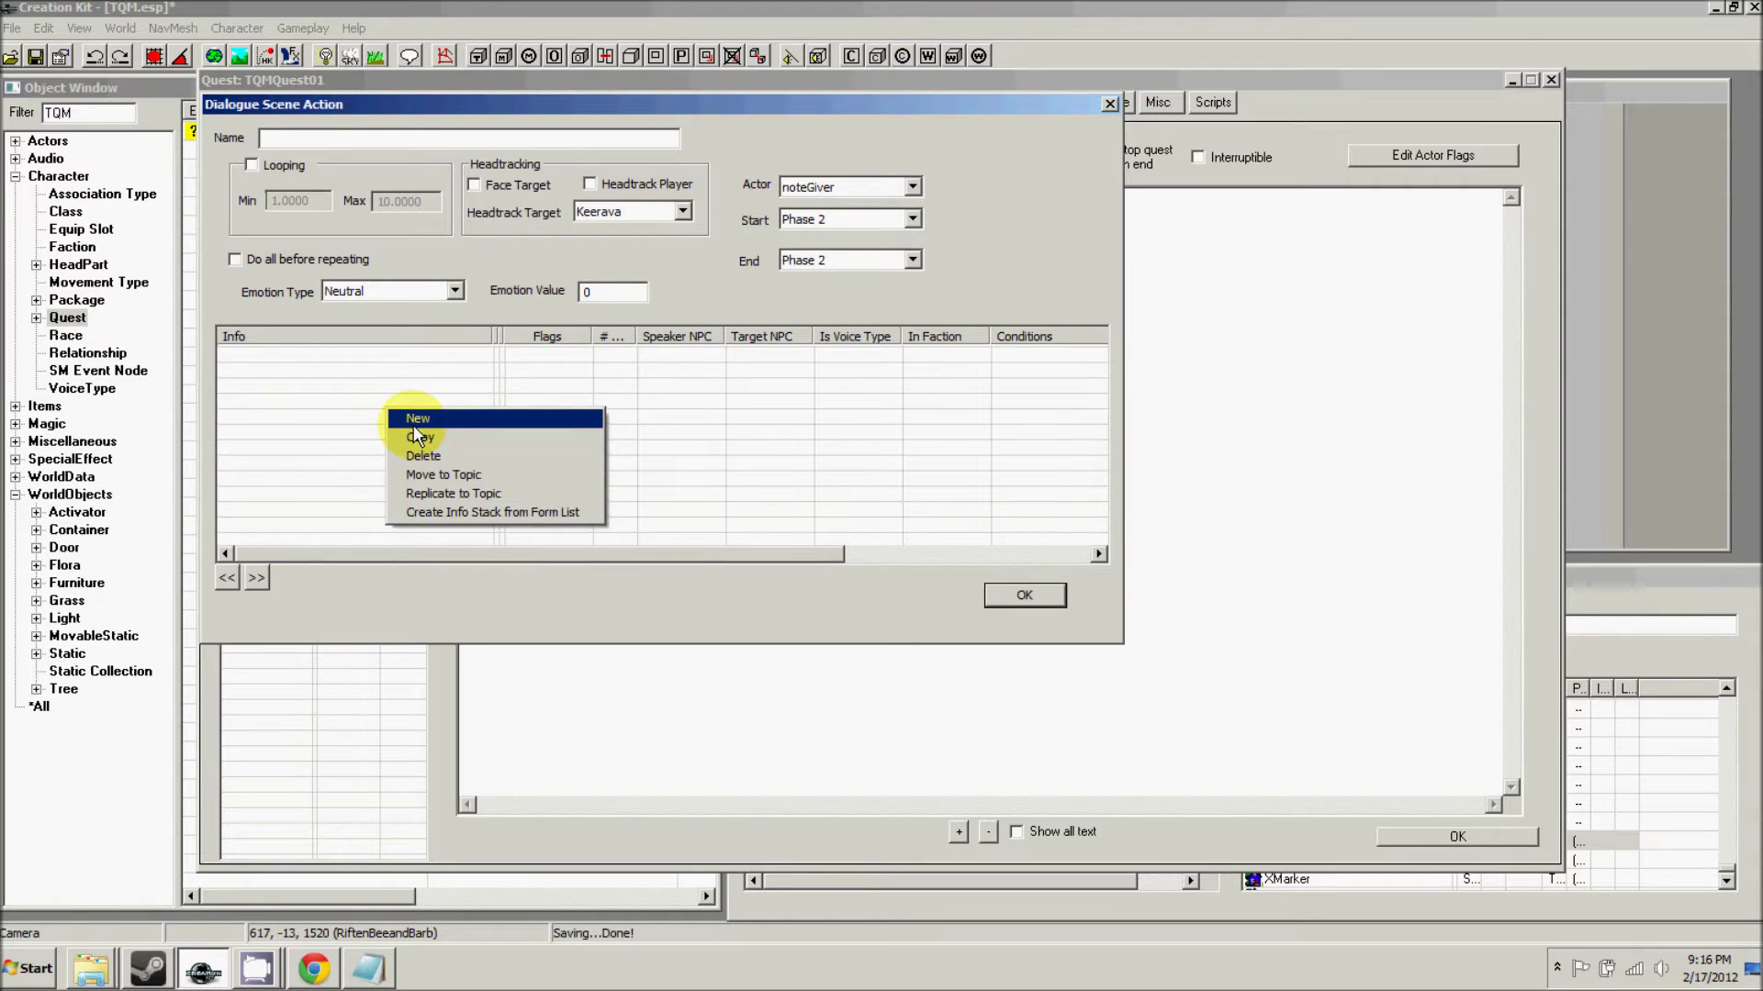
{"action": "left_click", "coordinate": [427, 417]}
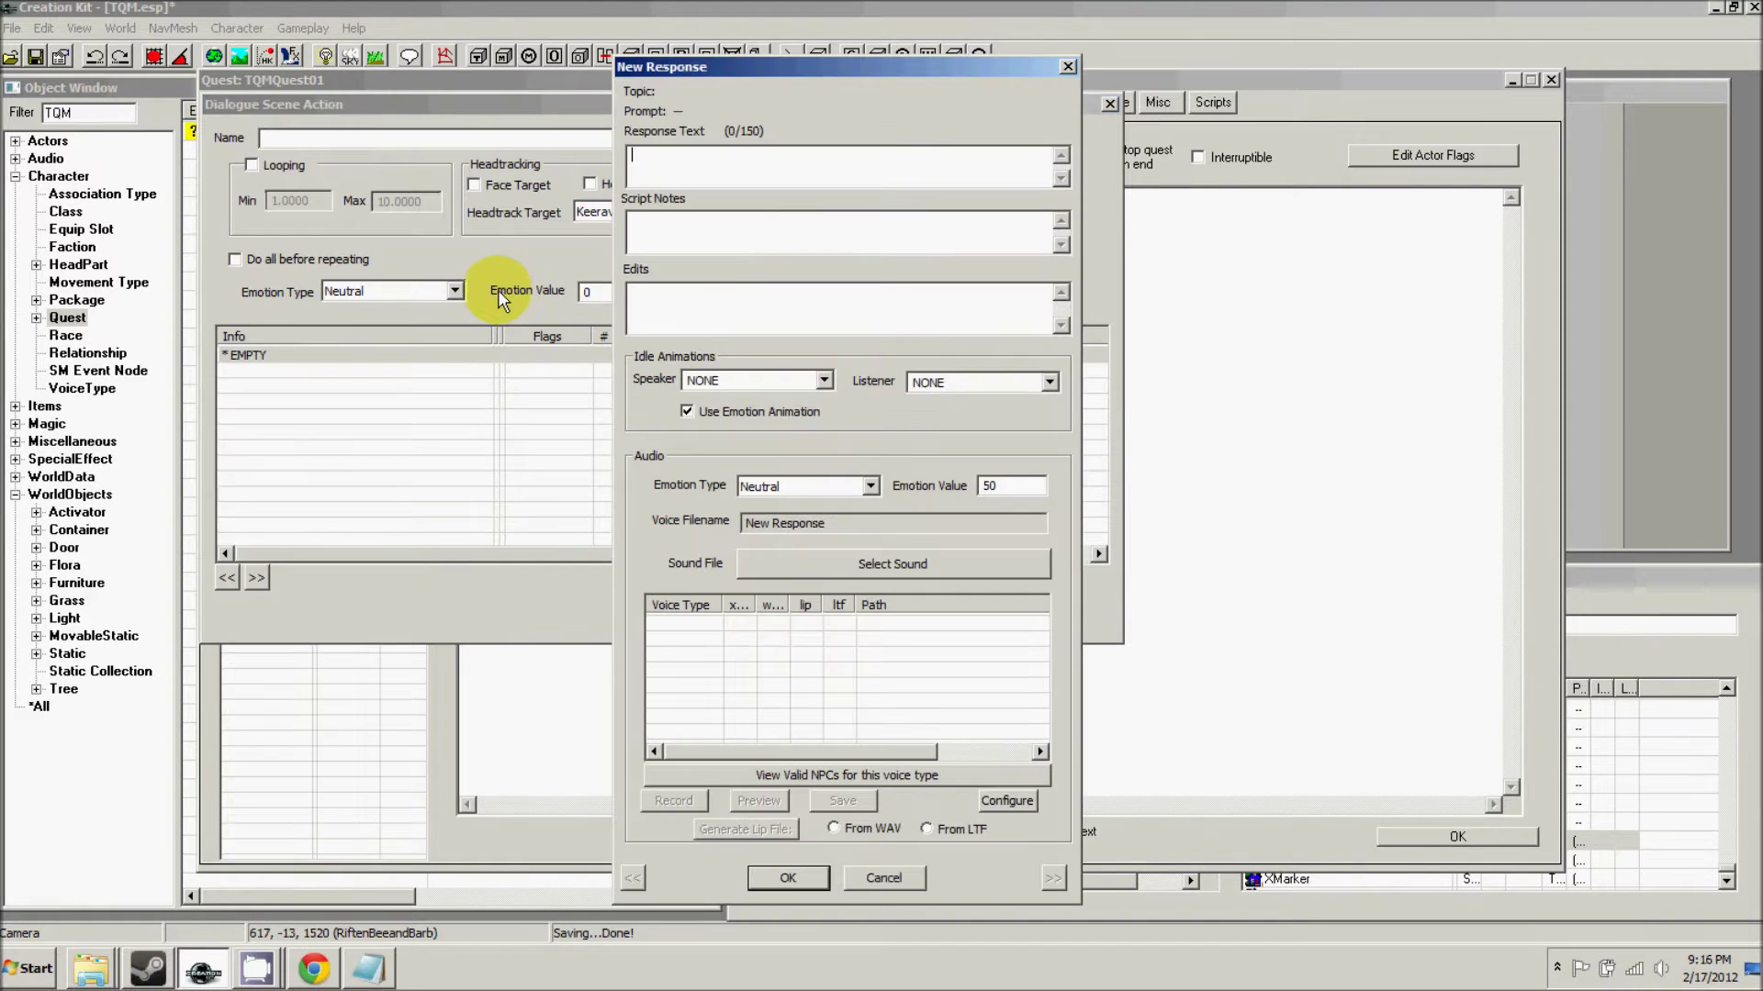
{"action": "left_click_drag", "start_coordinate": [611, 82], "coordinate": [592, 95]}
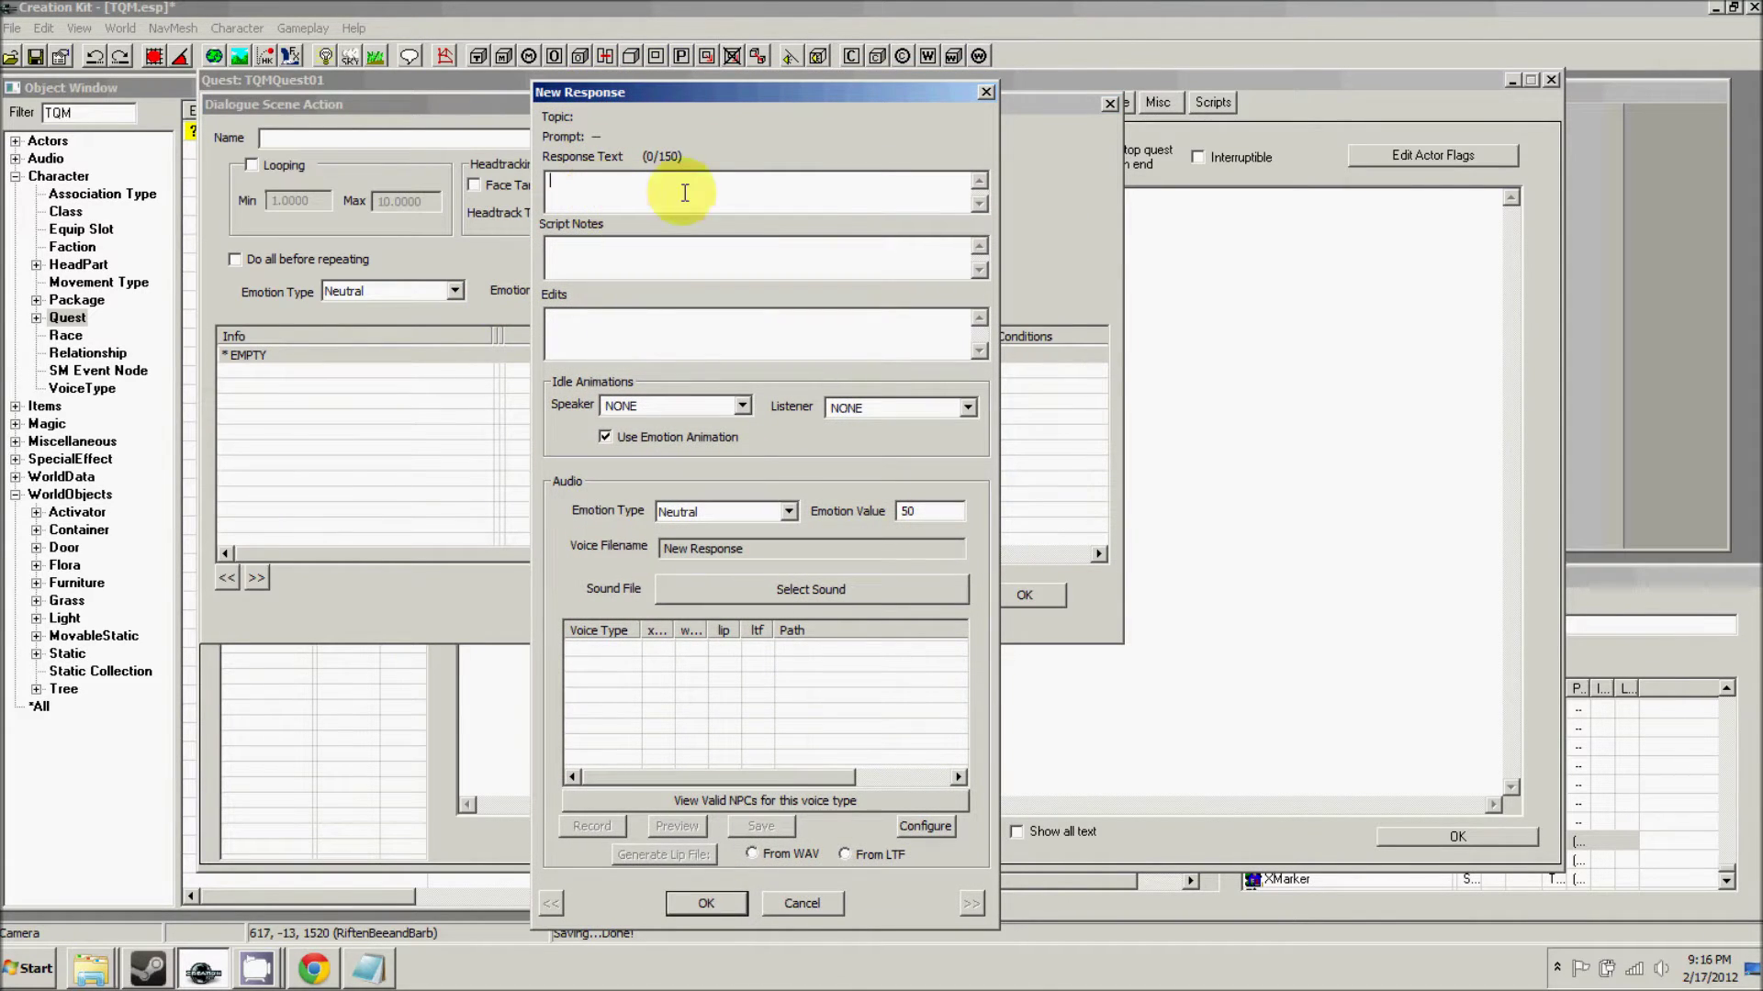
{"action": "key", "text": "alt+Tab"}
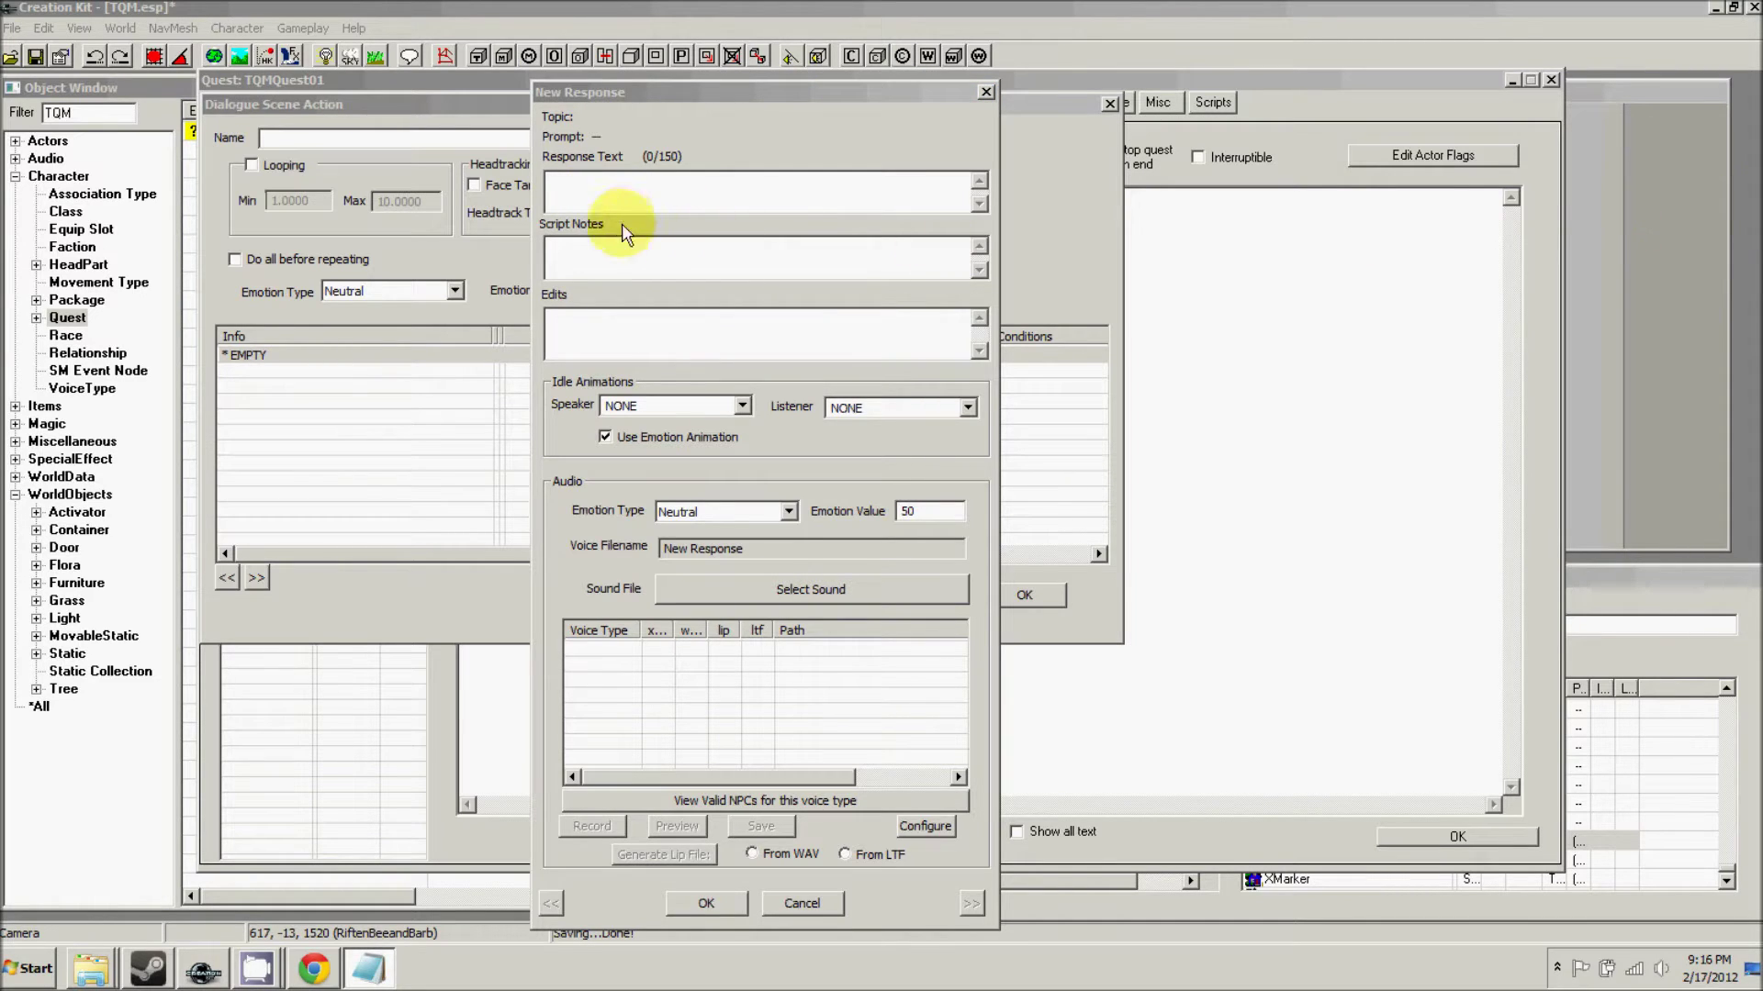
{"action": "left_click", "coordinate": [634, 195]}
{"action": "type", "text": "A word of advice from a fellow traveler.  Never trust an Argonian to give you a decent drink"}
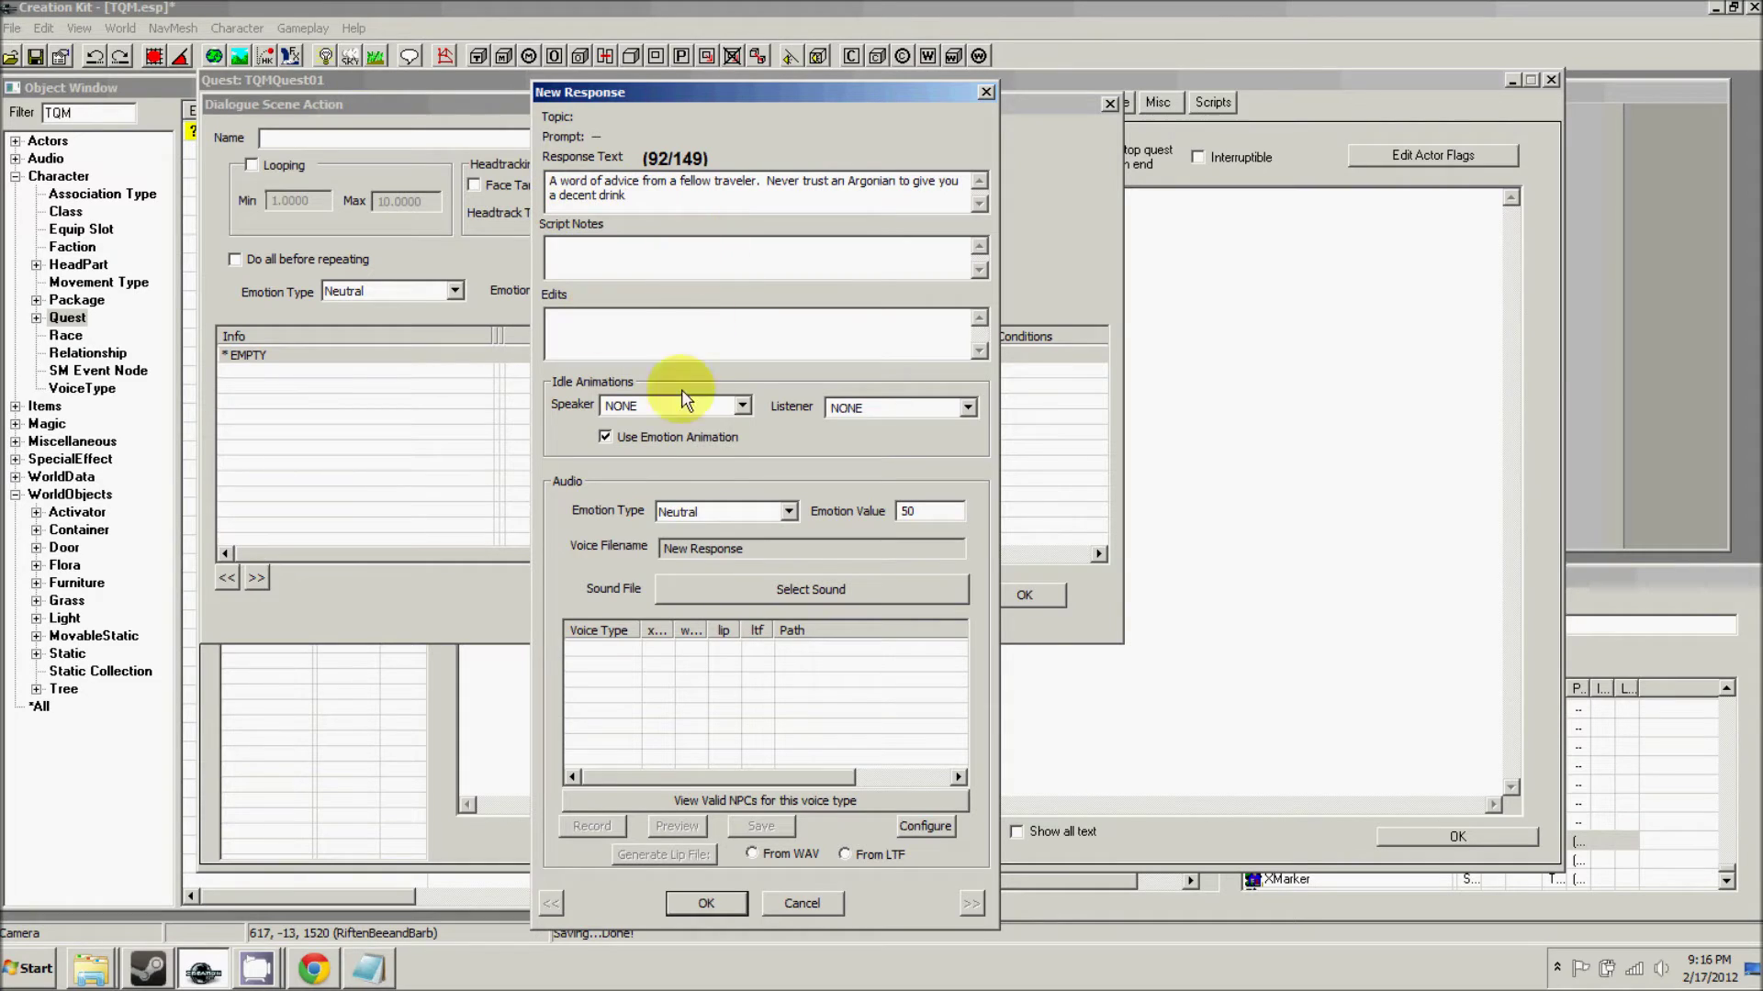
{"action": "left_click", "coordinate": [788, 511]}
{"action": "left_click", "coordinate": [676, 561]}
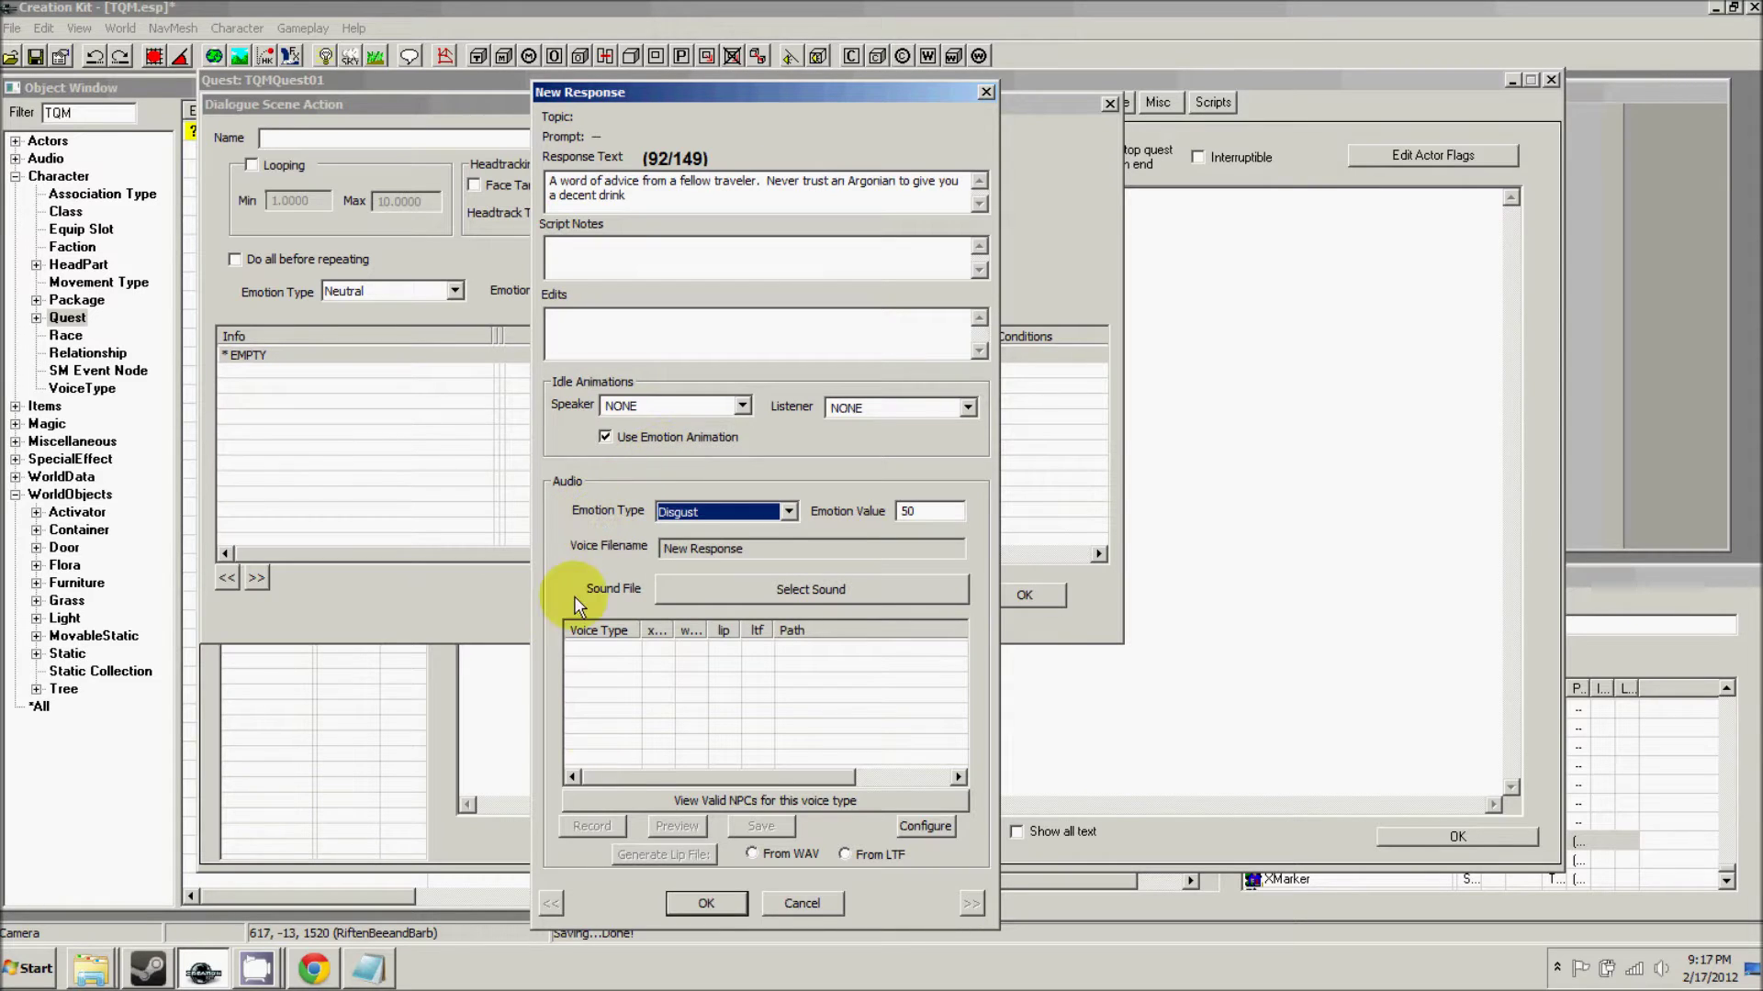
{"action": "left_click", "coordinate": [707, 901]}
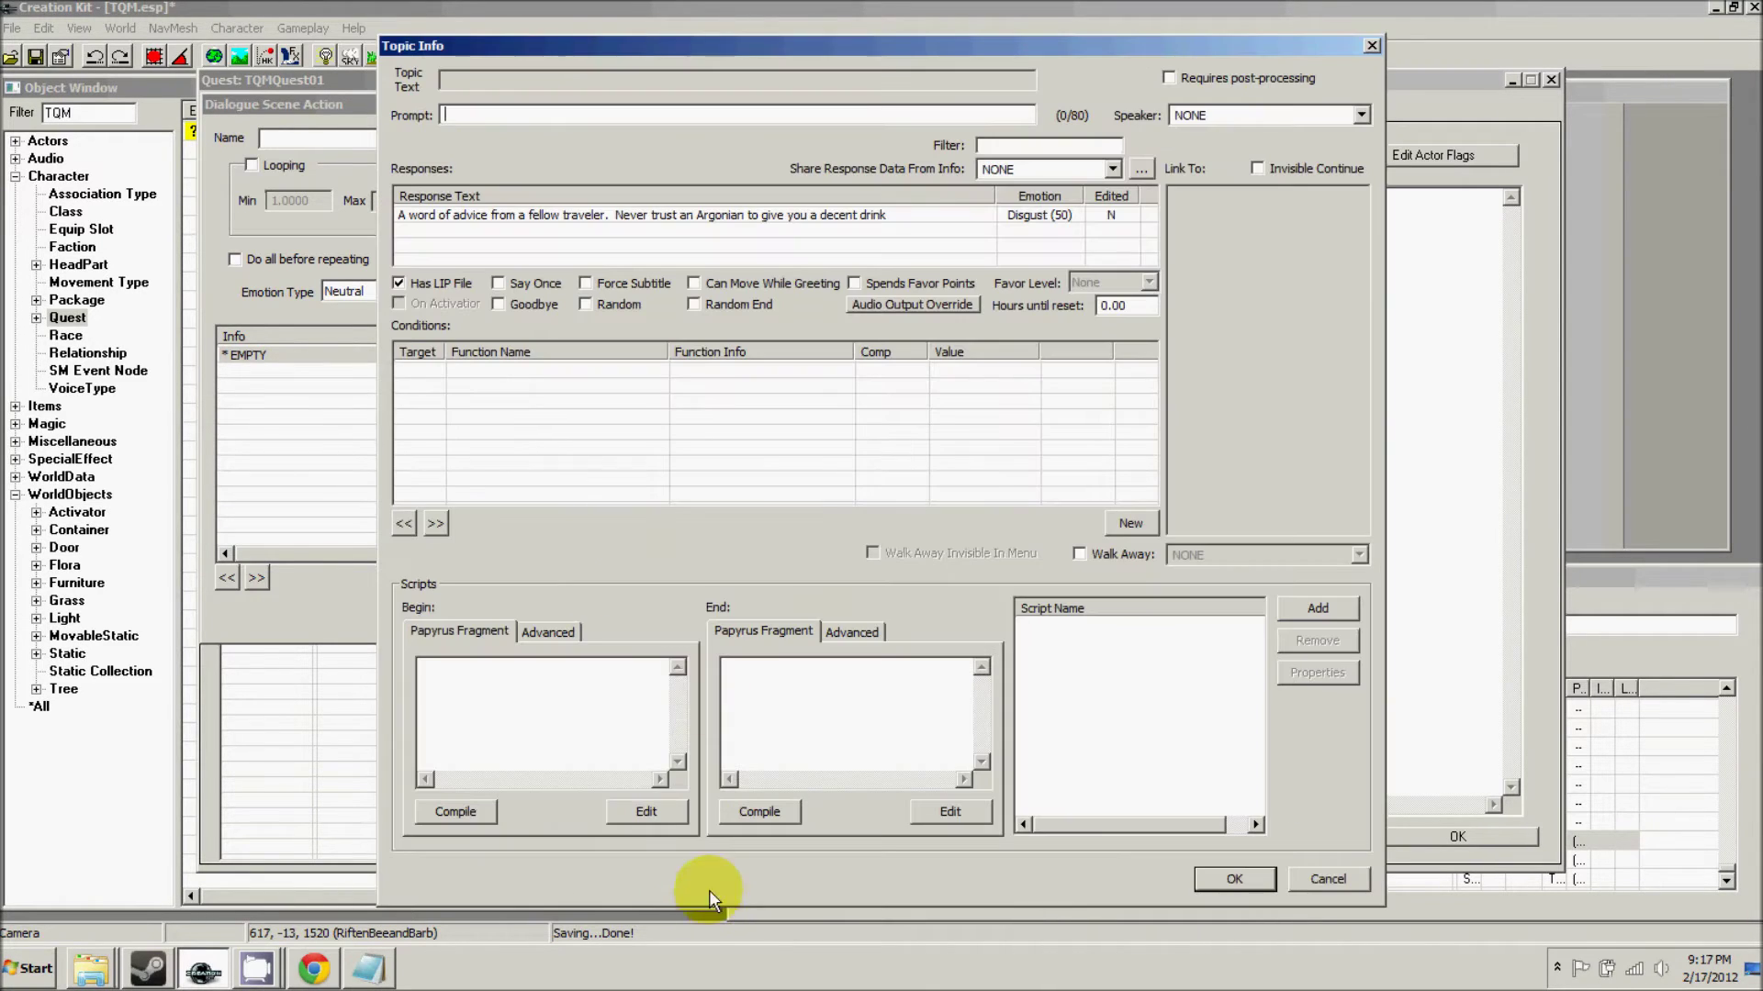
- Set the speaker of the new topic info to TQMBalonGrey and accept the topic info
{"action": "left_click", "coordinate": [1221, 118]}
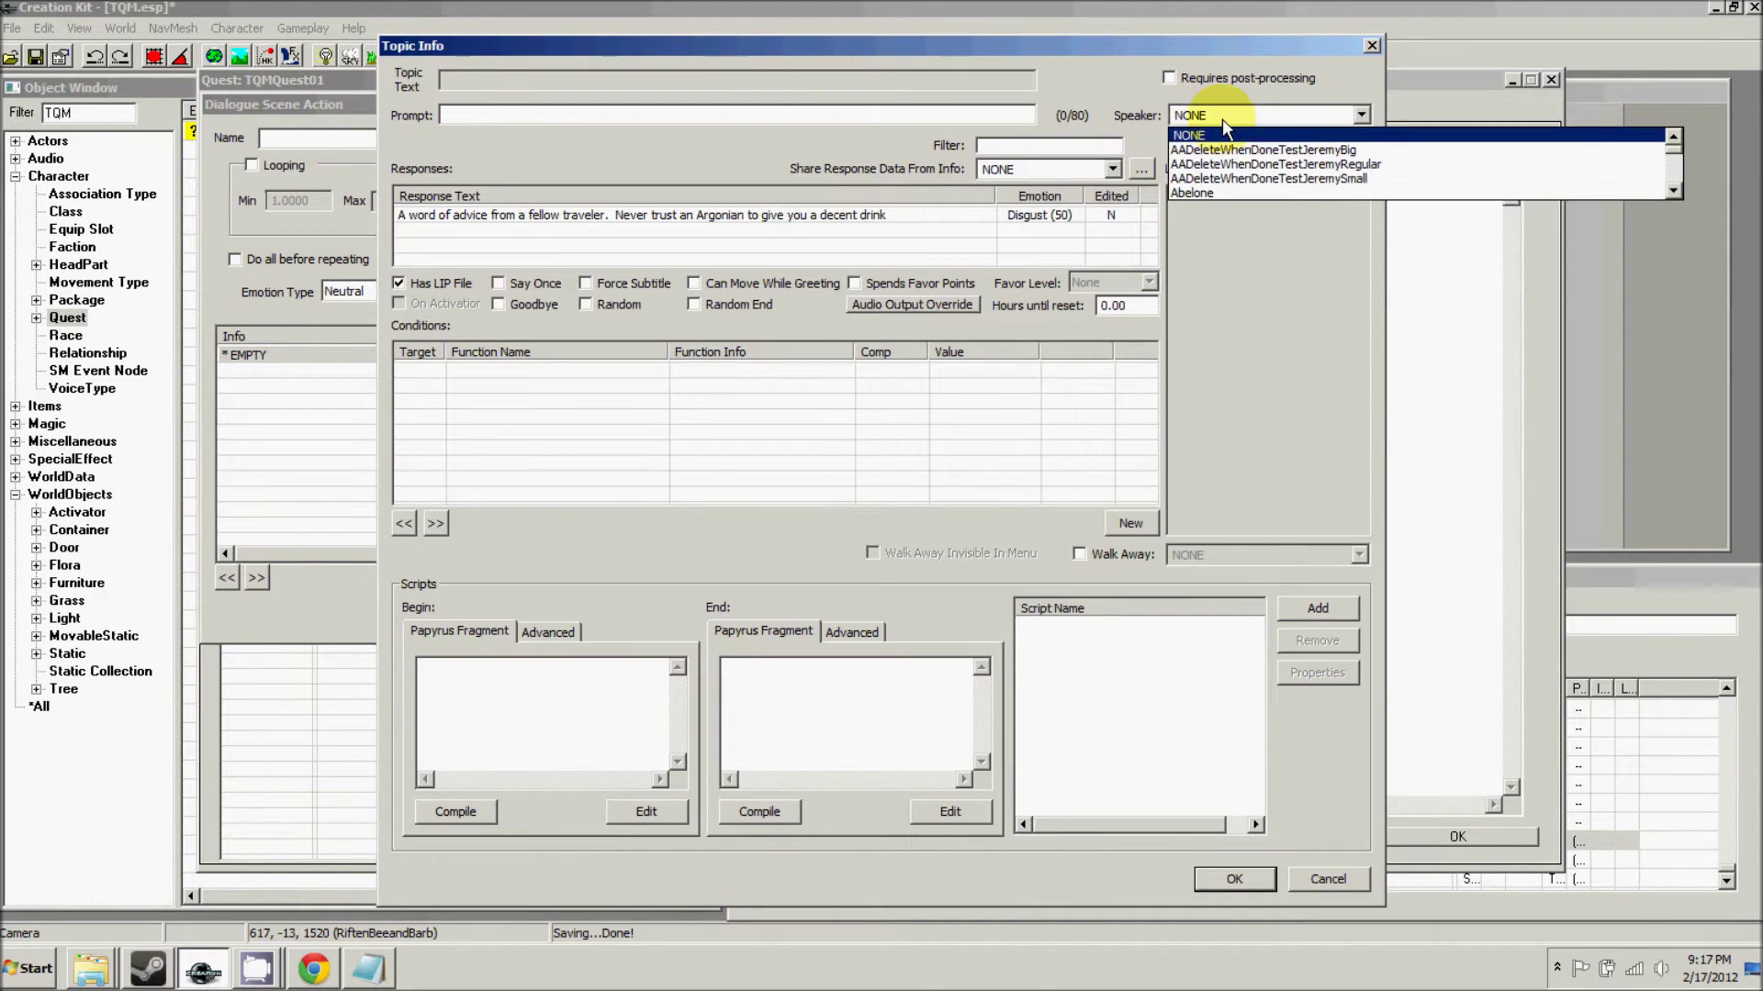
{"action": "left_click", "coordinate": [1217, 118]}
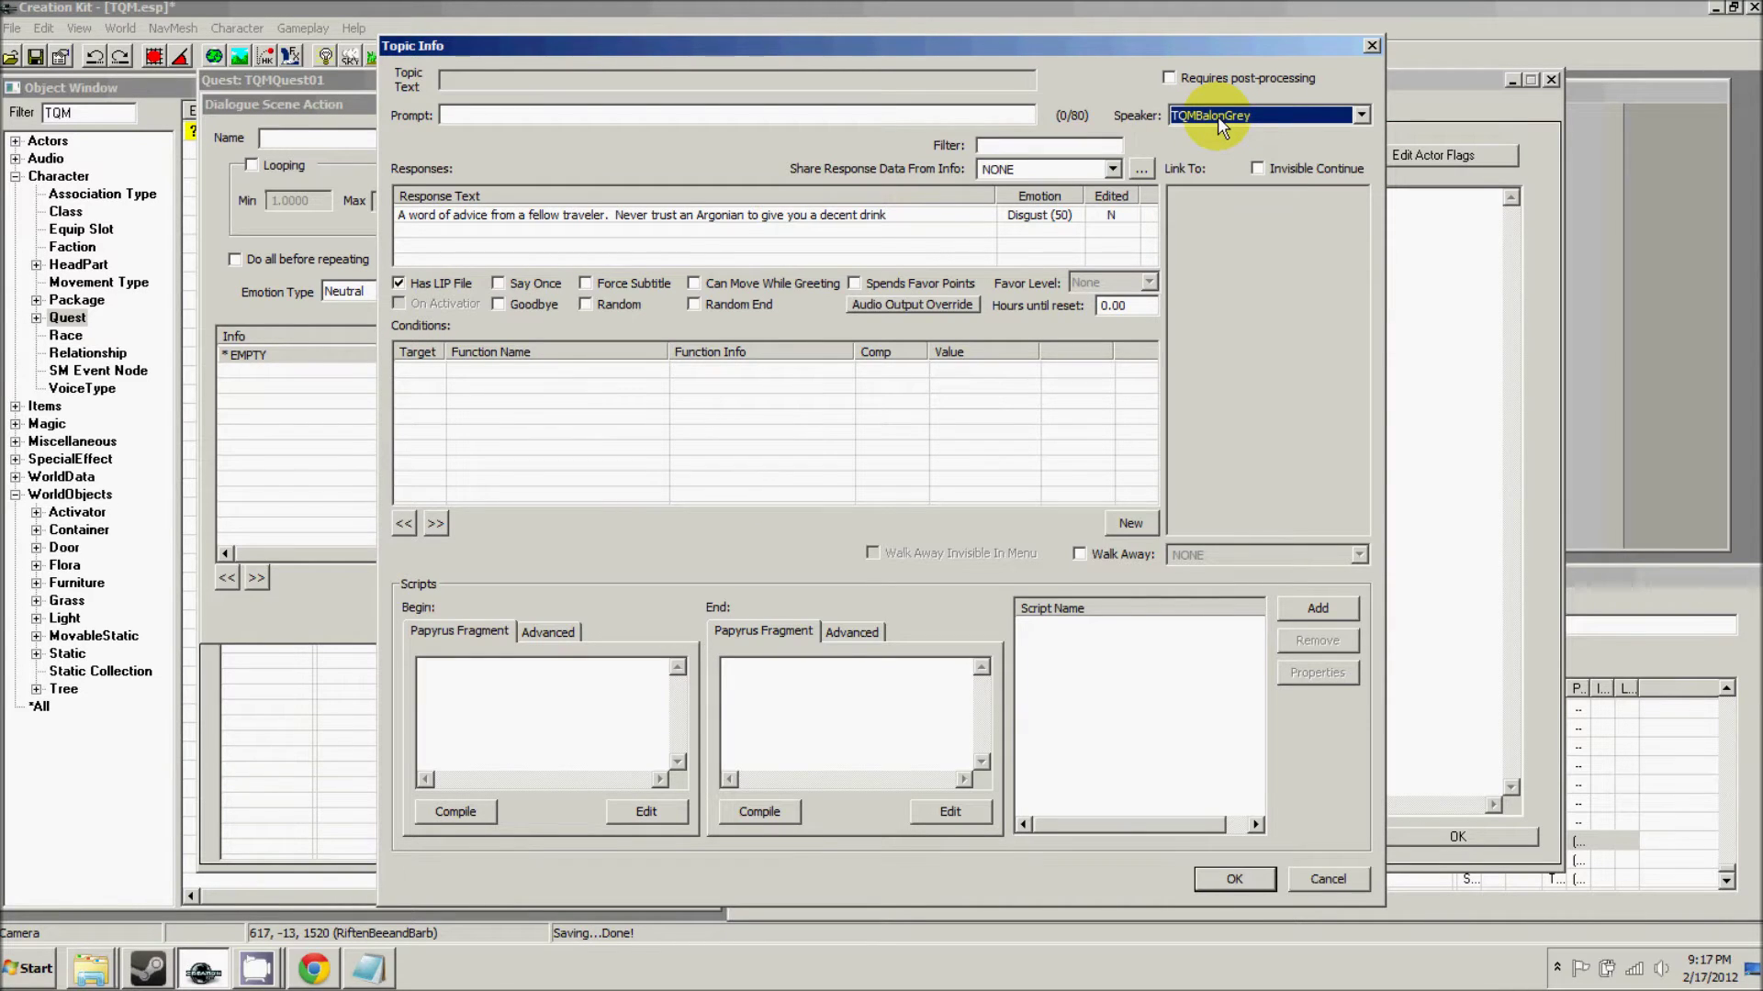
{"action": "left_click", "coordinate": [670, 243]}
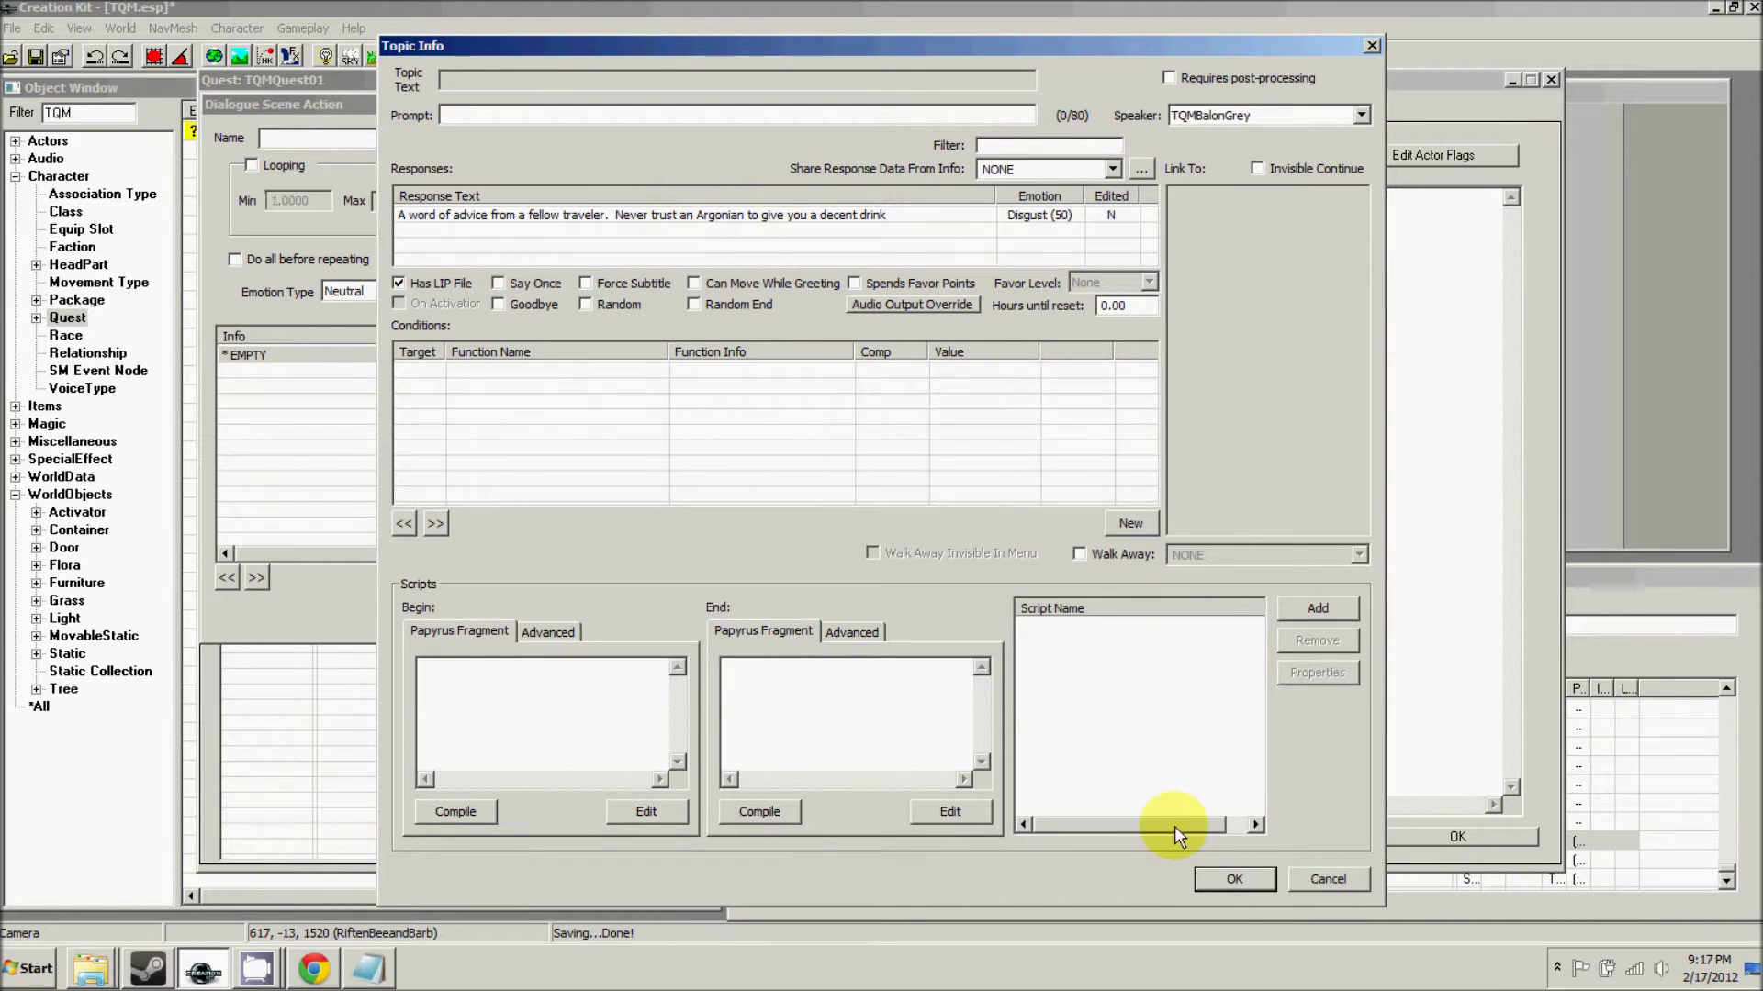
{"action": "left_click", "coordinate": [1233, 879]}
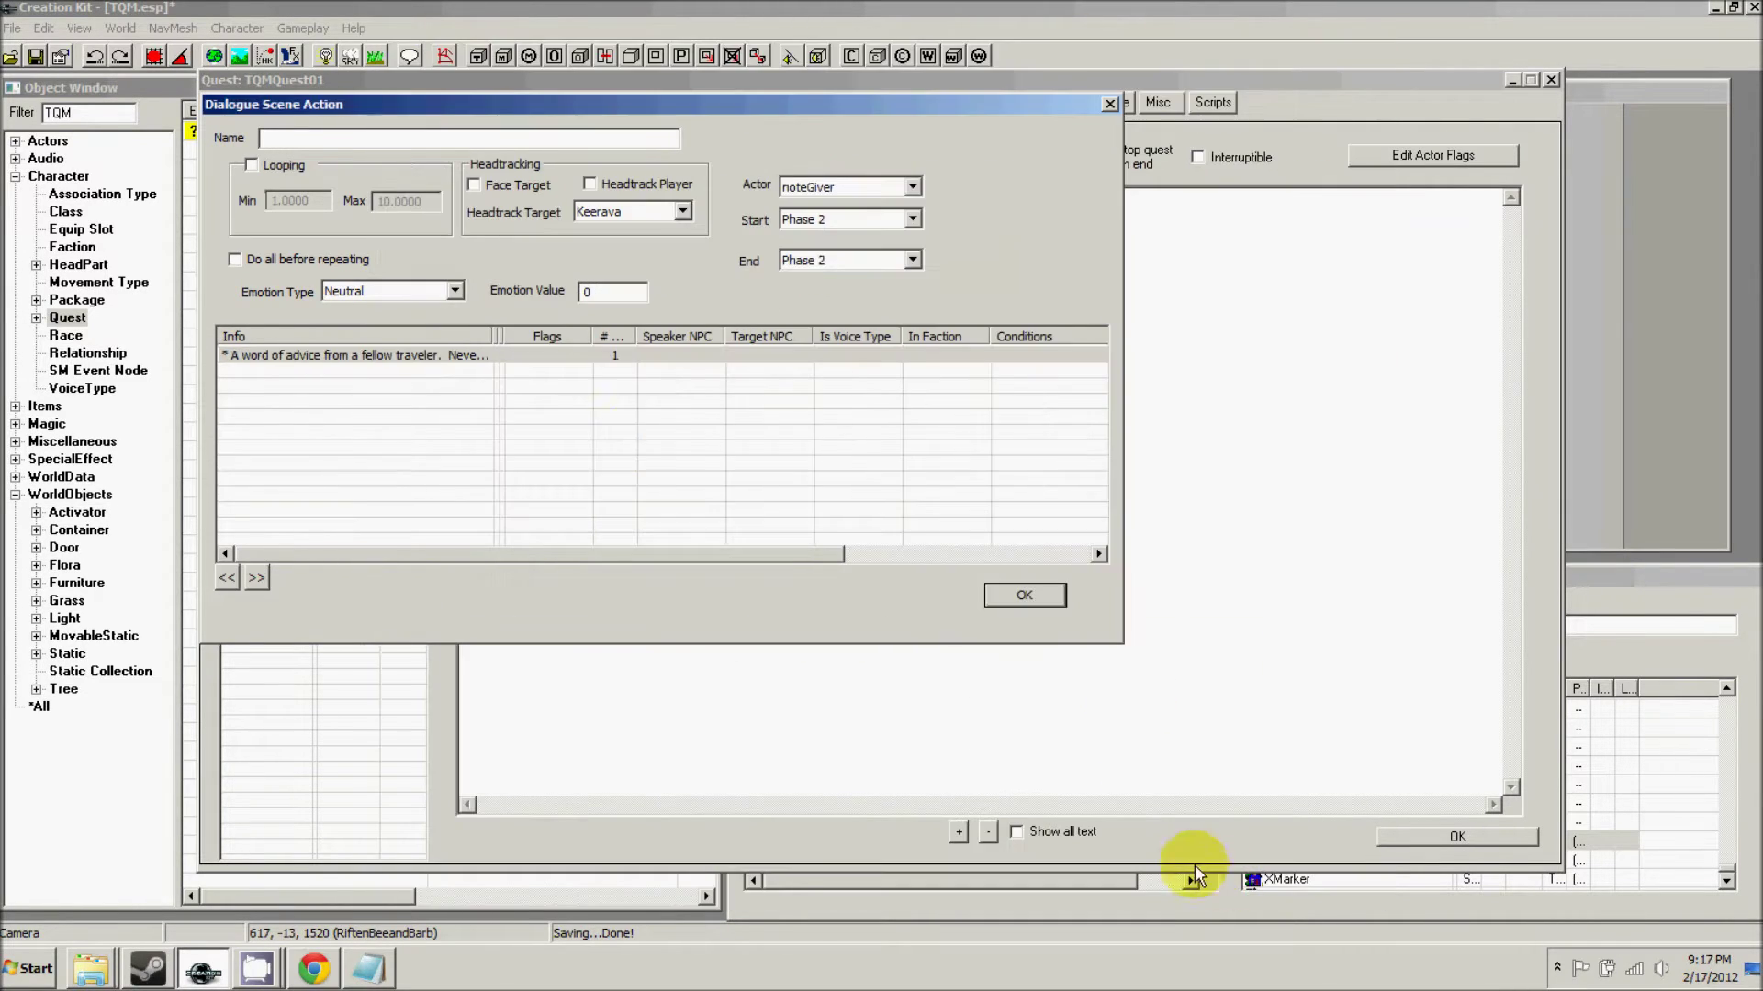
- Reopen the Argonian drink response and record its voice audio for the MaleNord voice type
{"action": "double_click", "coordinate": [354, 358]}
{"action": "double_click", "coordinate": [714, 216]}
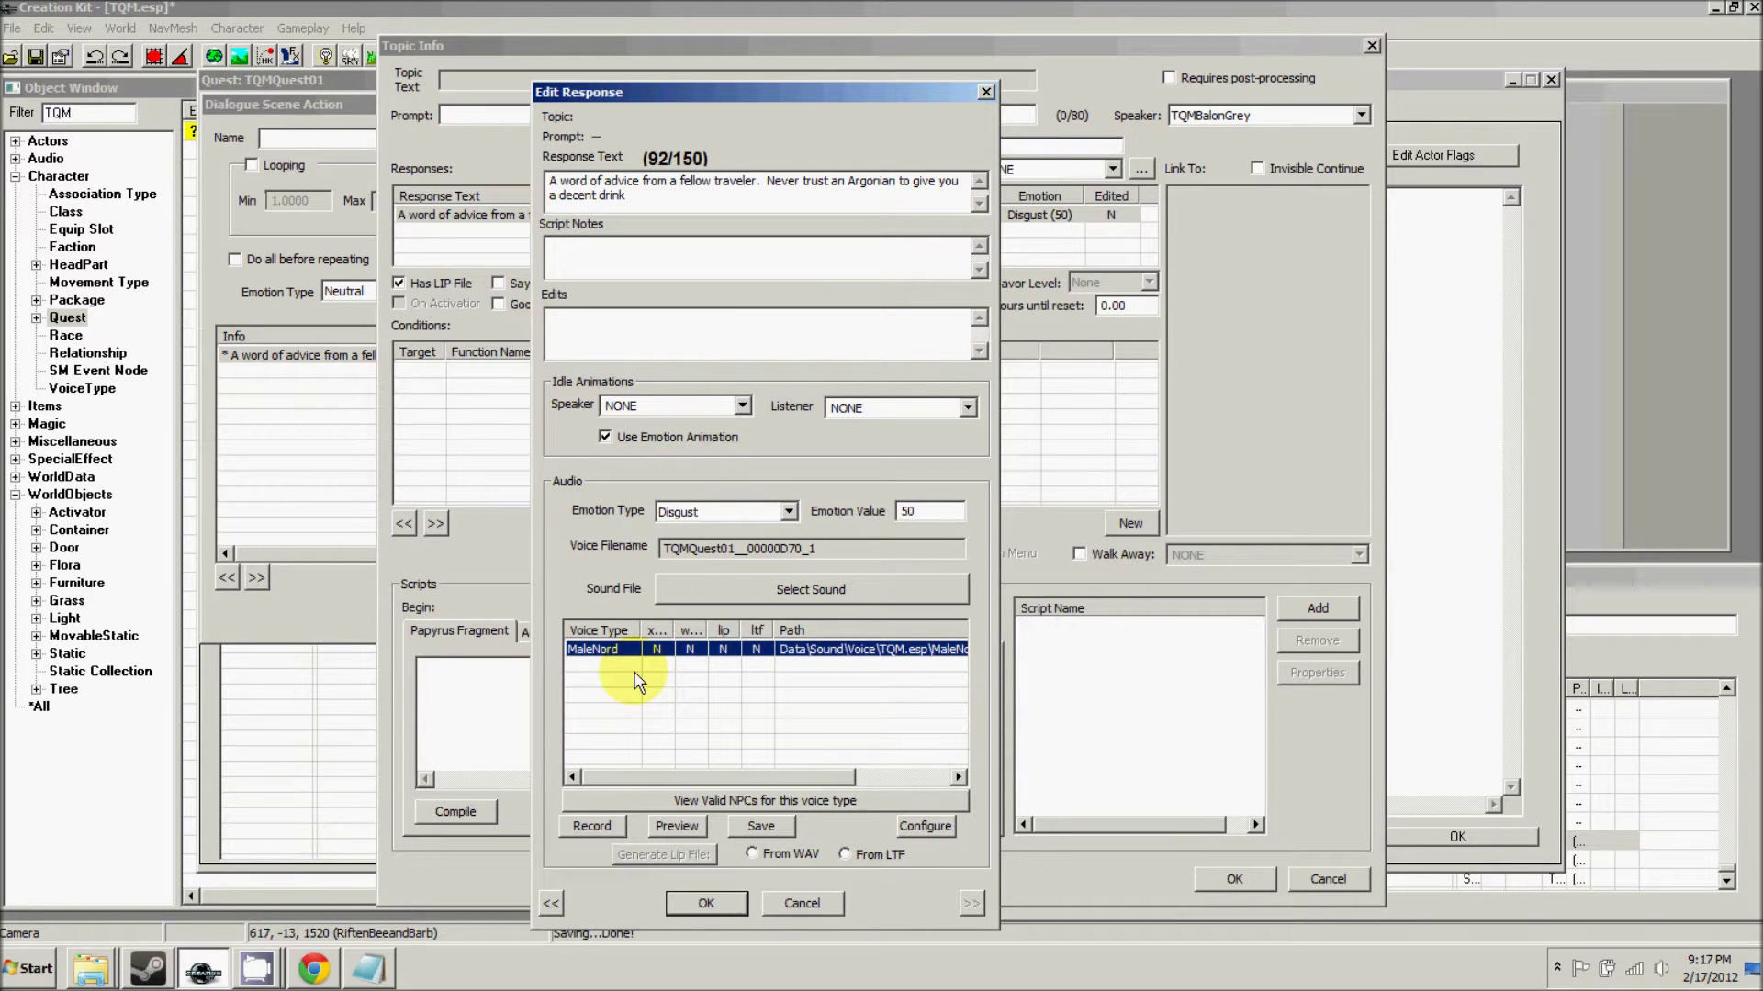
{"action": "left_click", "coordinate": [592, 826]}
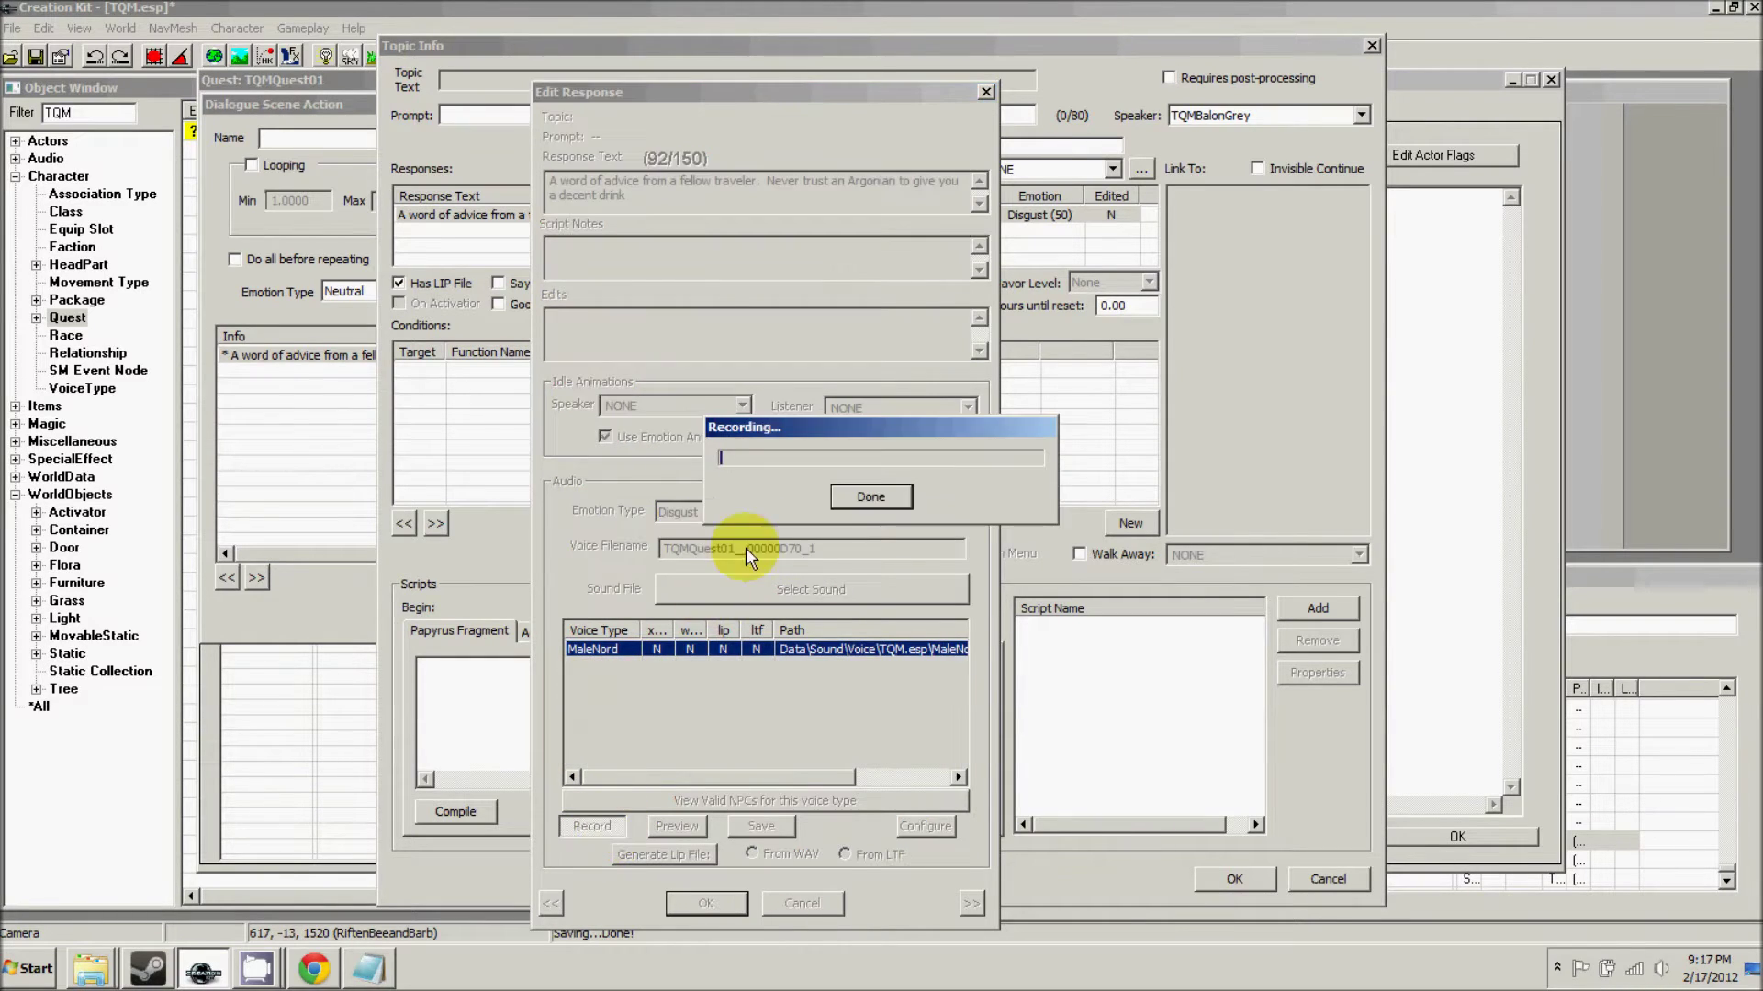
{"action": "left_click", "coordinate": [866, 501]}
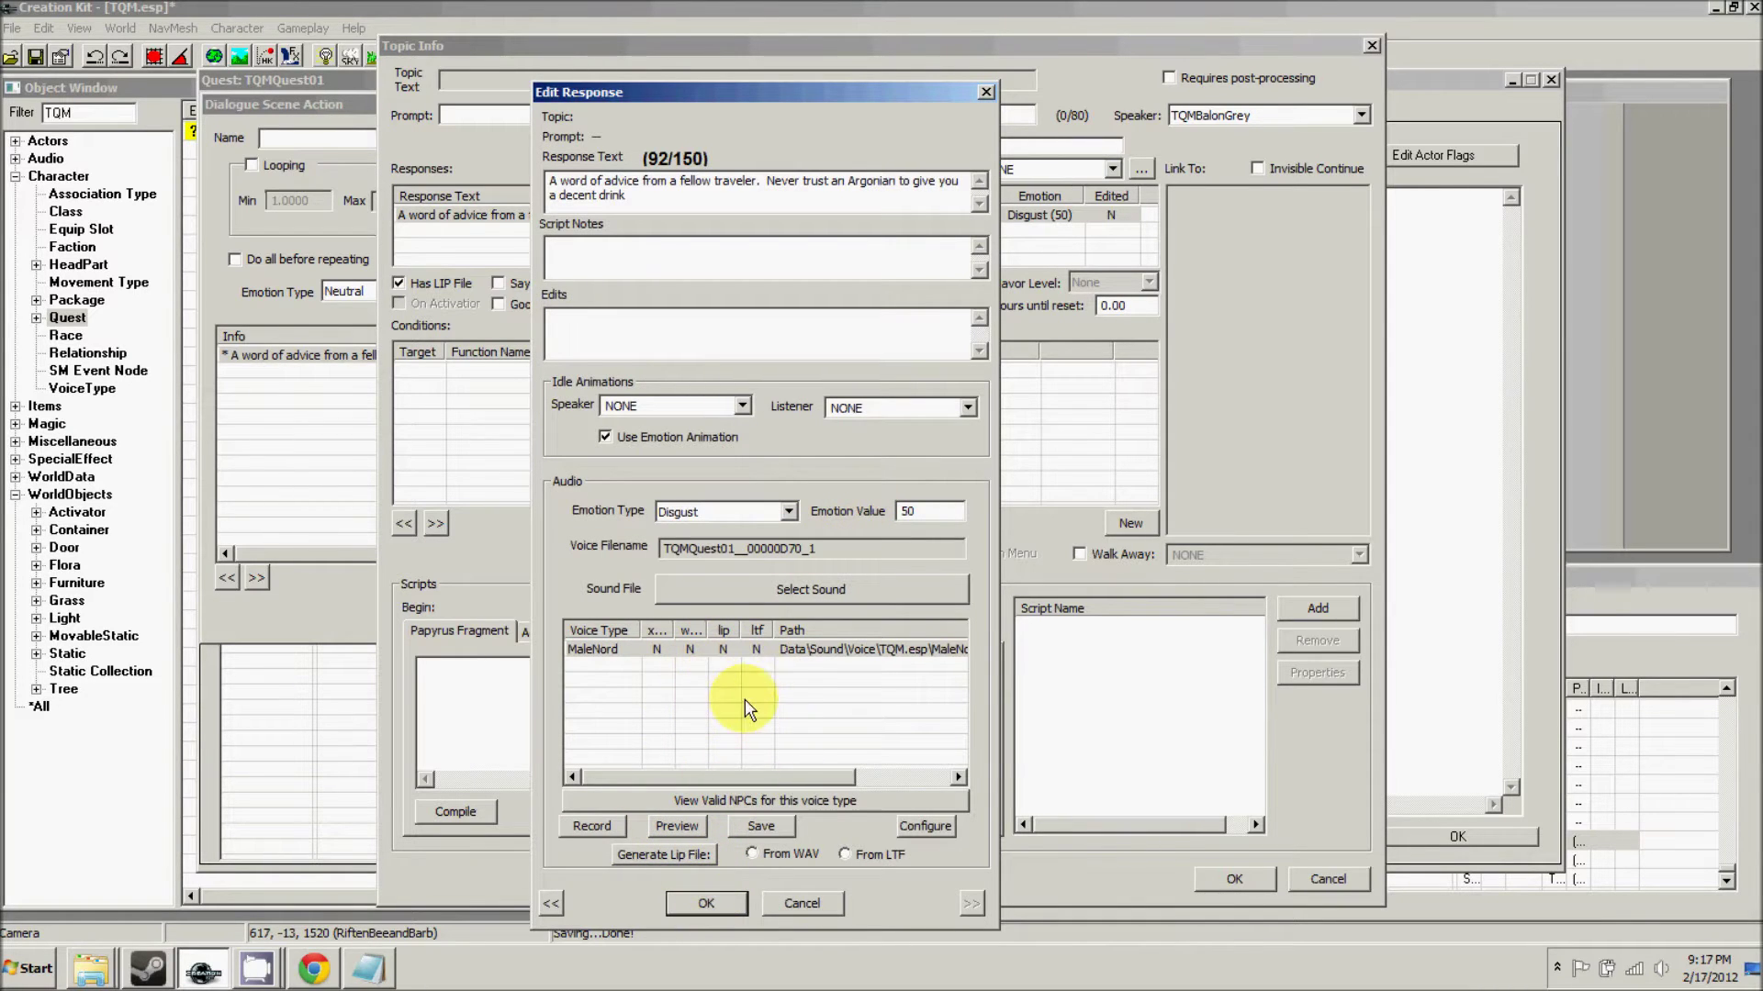
- Save the recorded audio of the Argonian drink response and accept the response, its topic info and the Phase 2 dialogue action
{"action": "left_click", "coordinate": [746, 826]}
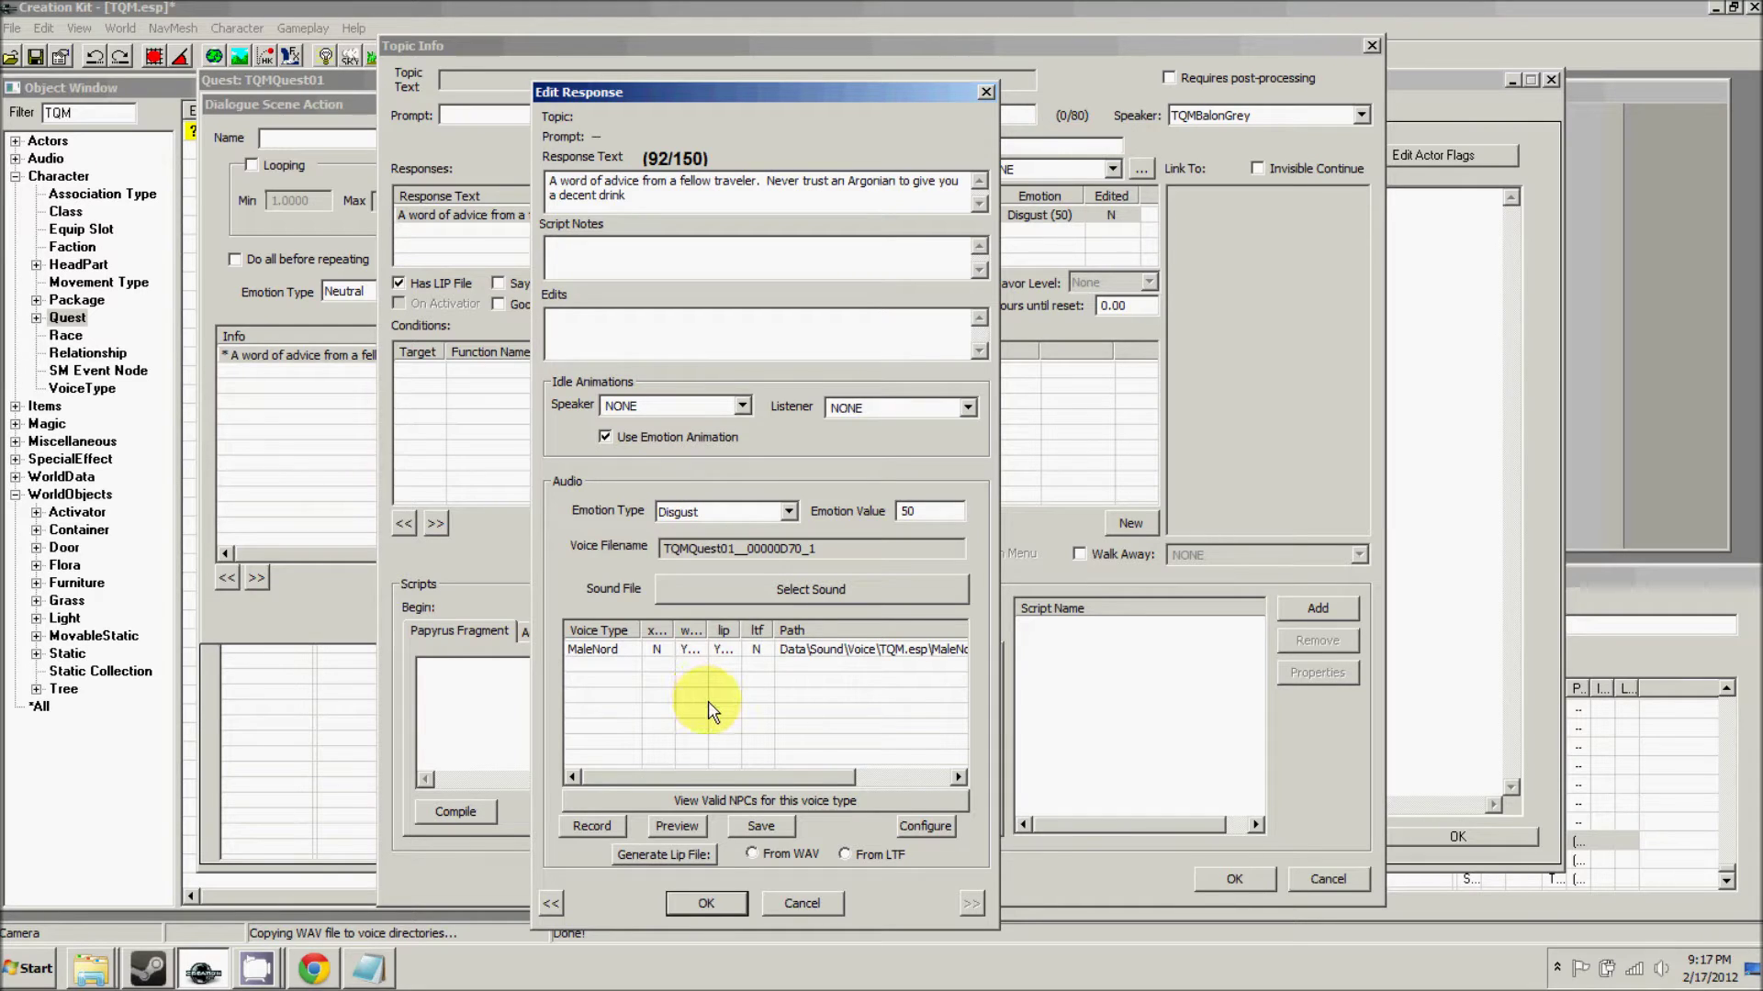
{"action": "left_click", "coordinate": [707, 904]}
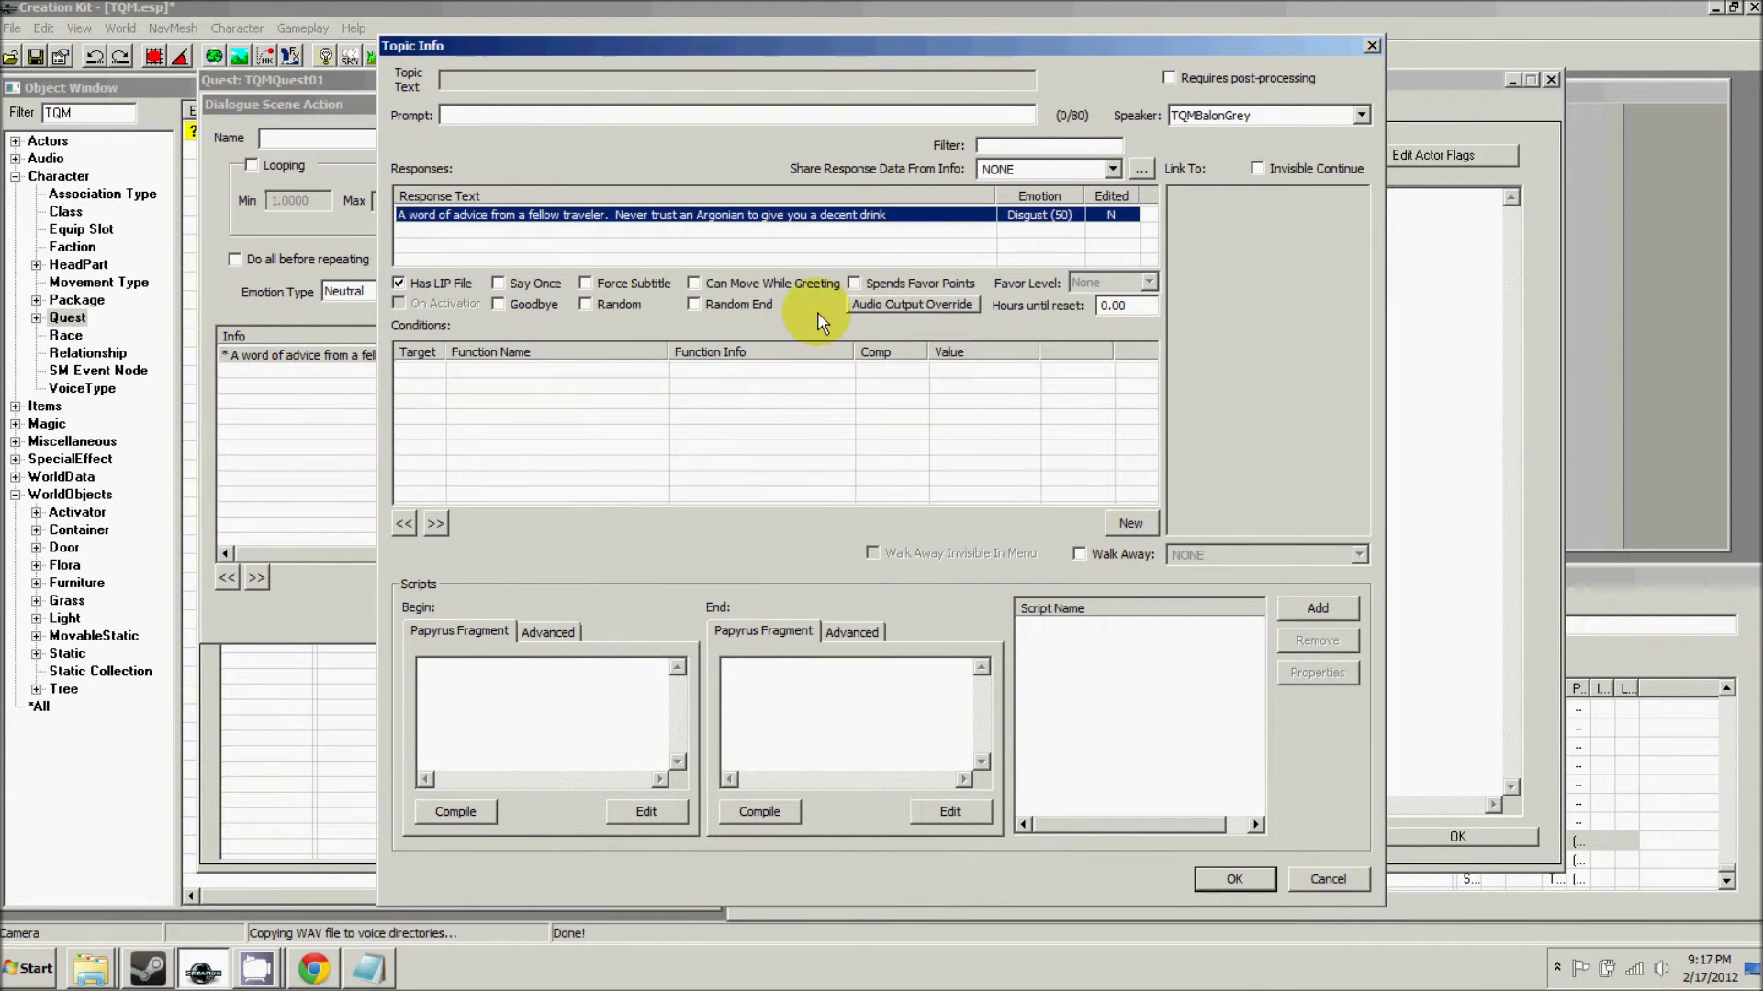
{"action": "left_click", "coordinate": [1213, 878]}
{"action": "left_click", "coordinate": [1015, 596]}
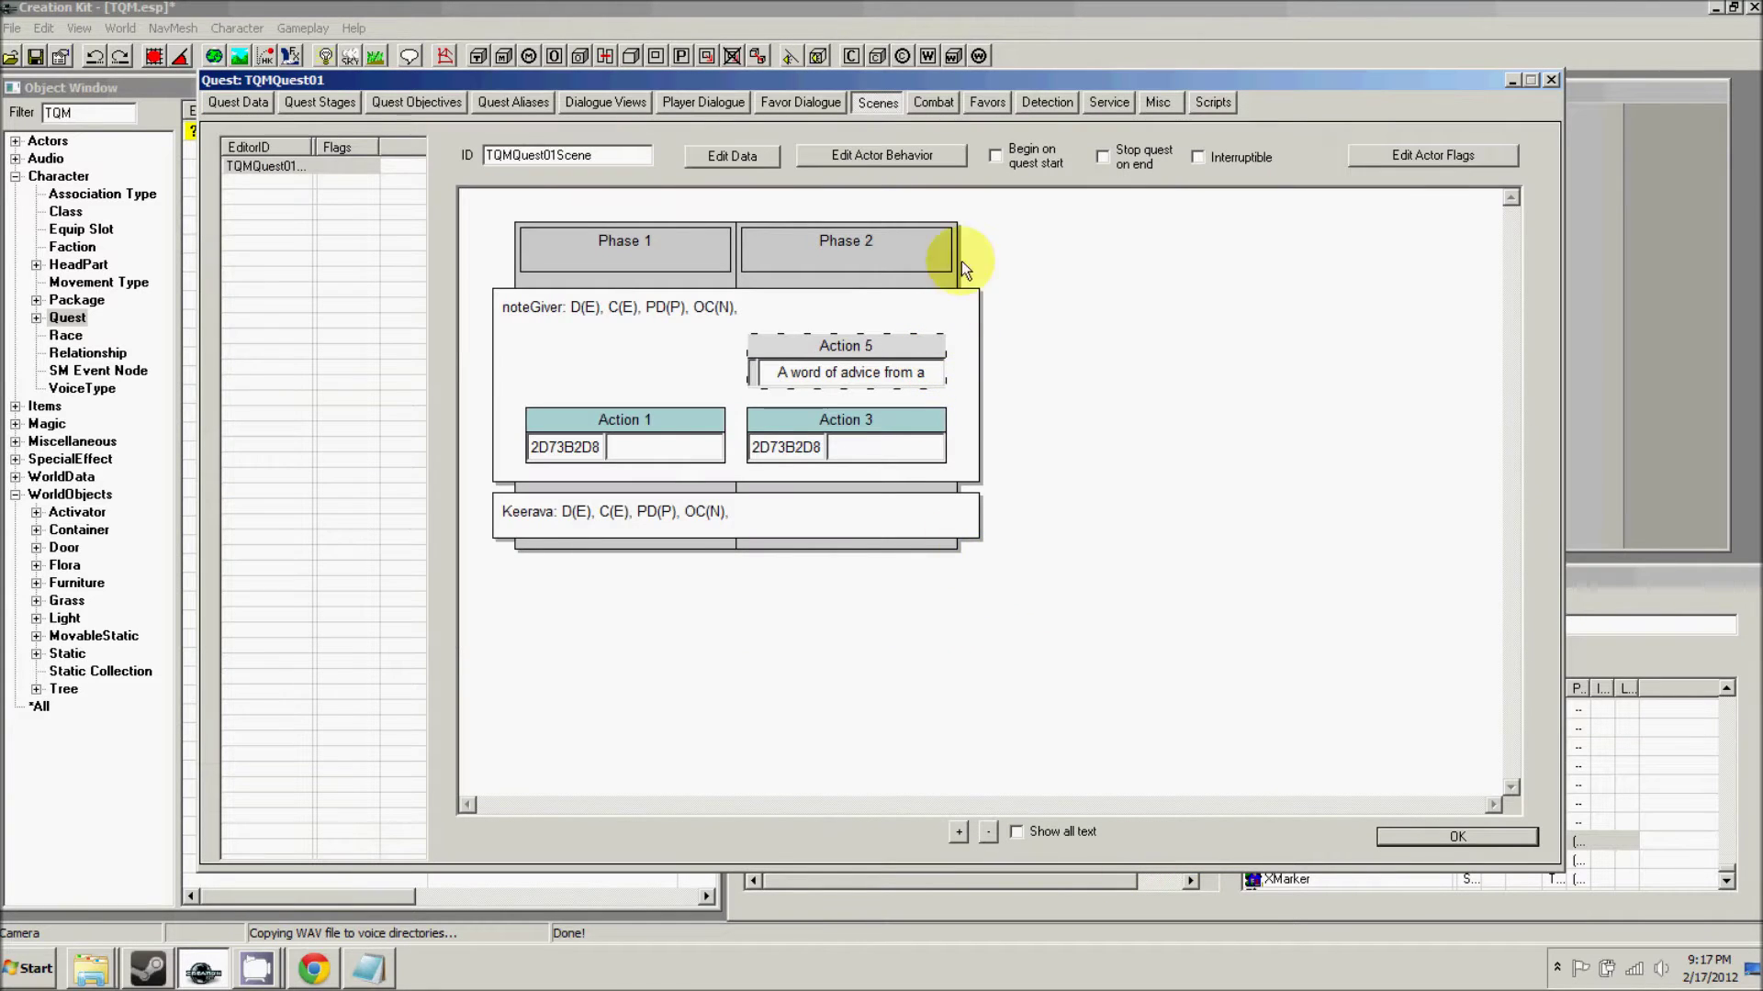
- Append Phase 3 to the scene and add a noteGiver dialogue action in it with Headtrack Player enabled
{"action": "right_click", "coordinate": [1010, 230]}
{"action": "left_click", "coordinate": [1059, 261]}
{"action": "right_click", "coordinate": [1003, 382]}
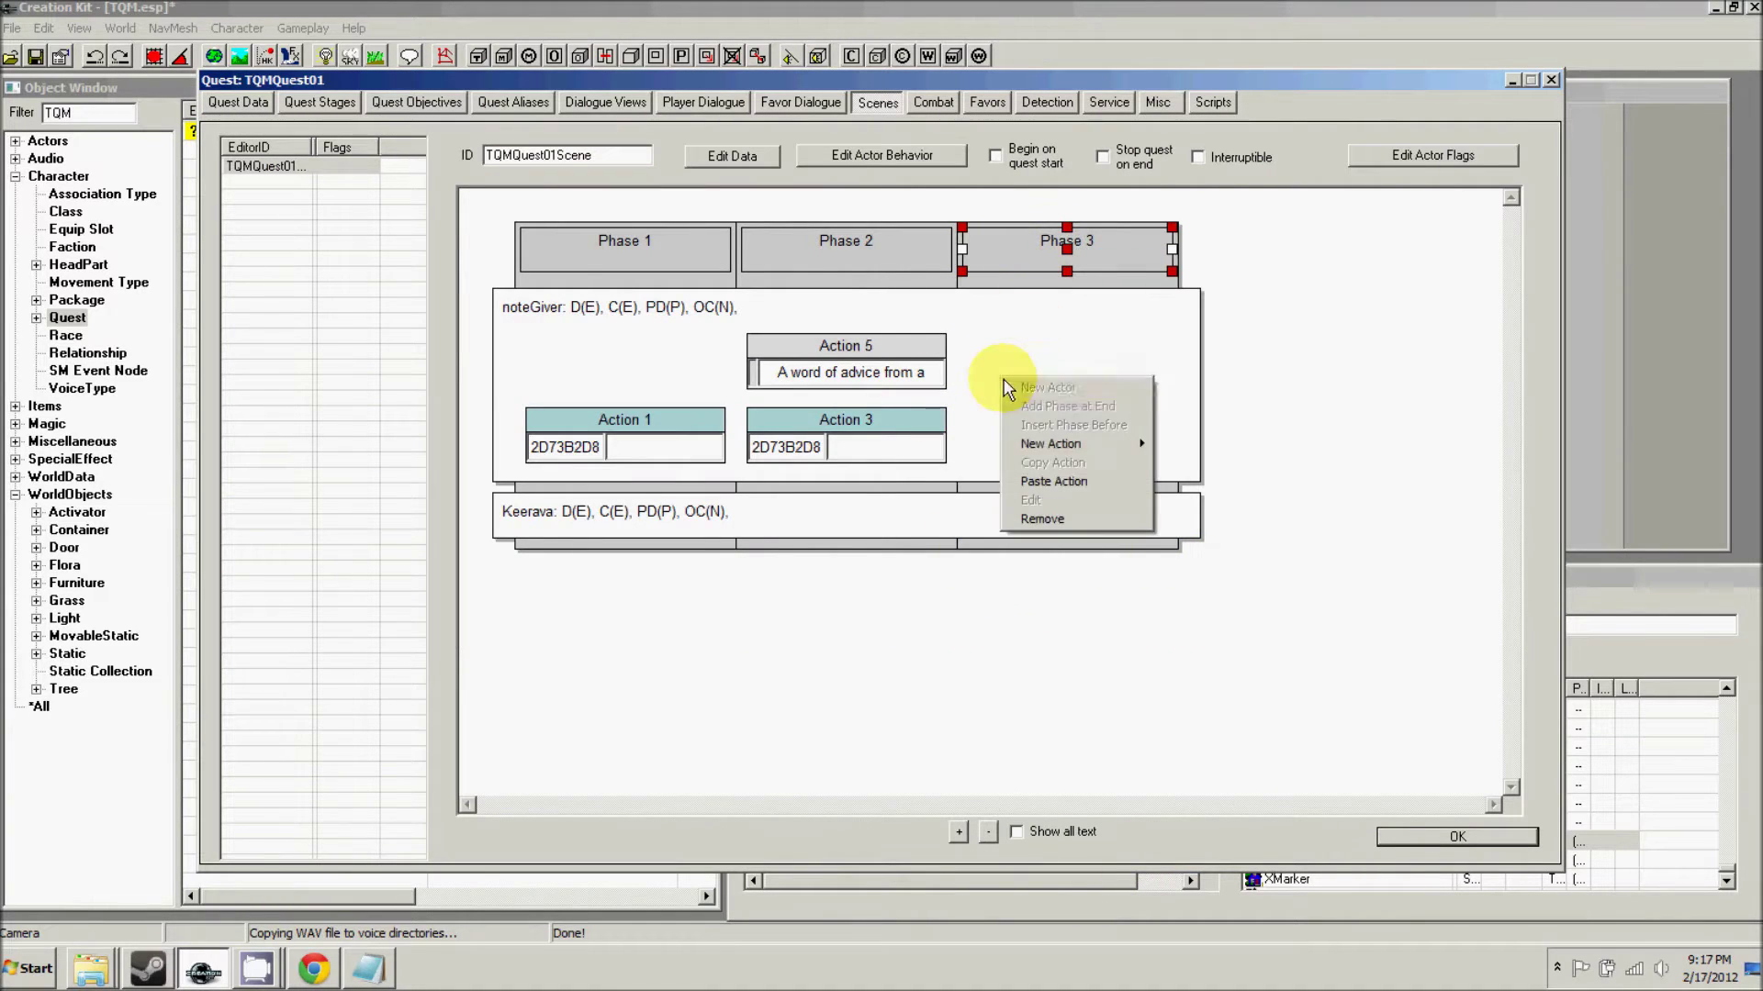
{"action": "mouse_move", "coordinate": [1056, 443]}
{"action": "left_click", "coordinate": [1184, 450]}
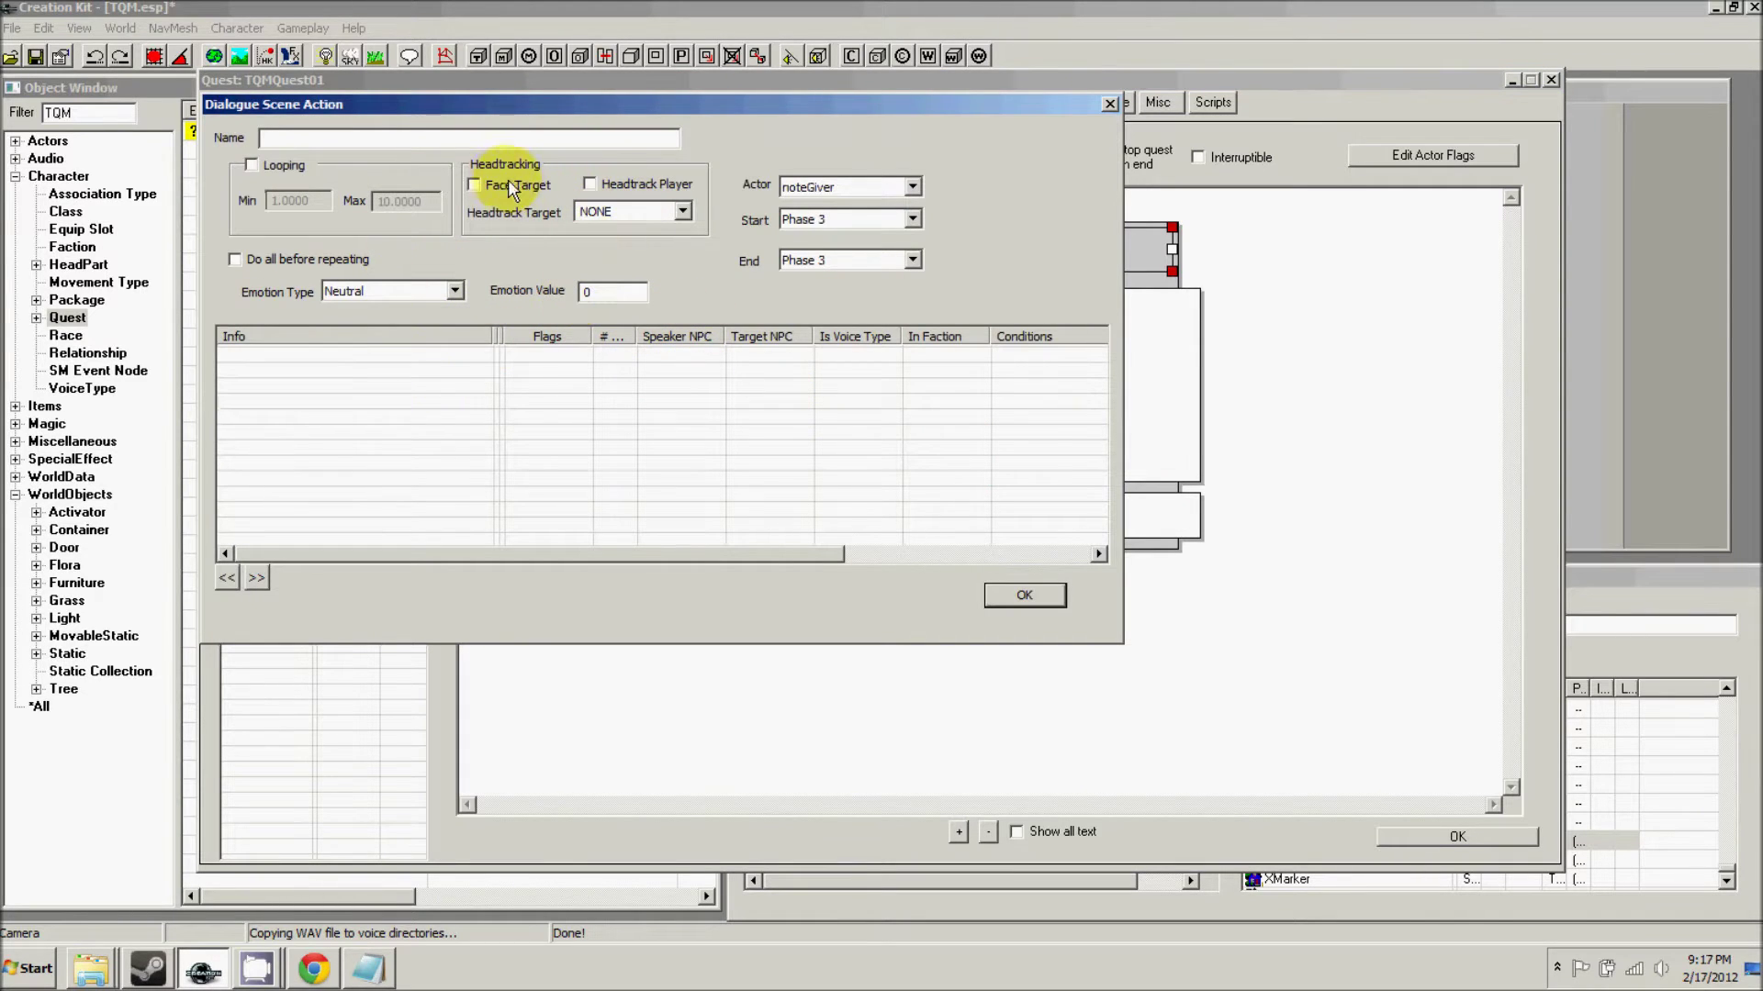
{"action": "left_click", "coordinate": [606, 186]}
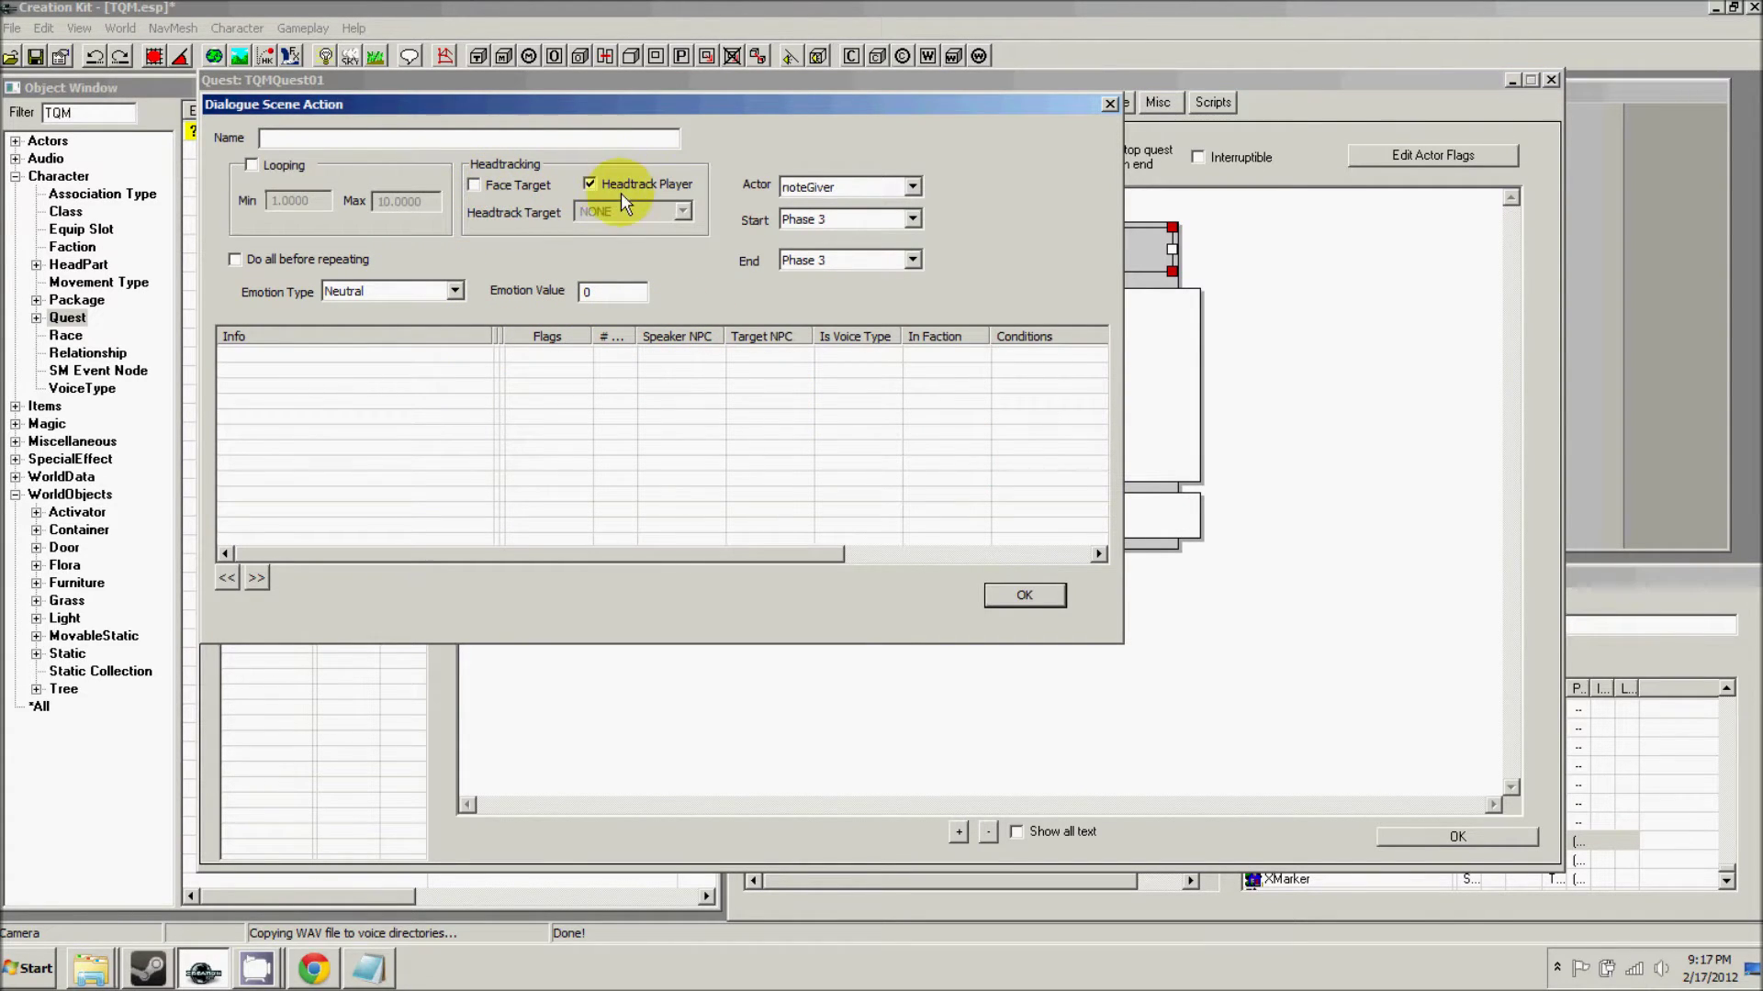
- Add the prepared response starting "I prefer my own special brew, why don't you try it?" and set its speaker to TQMBalonGrey
{"action": "right_click", "coordinate": [371, 384]}
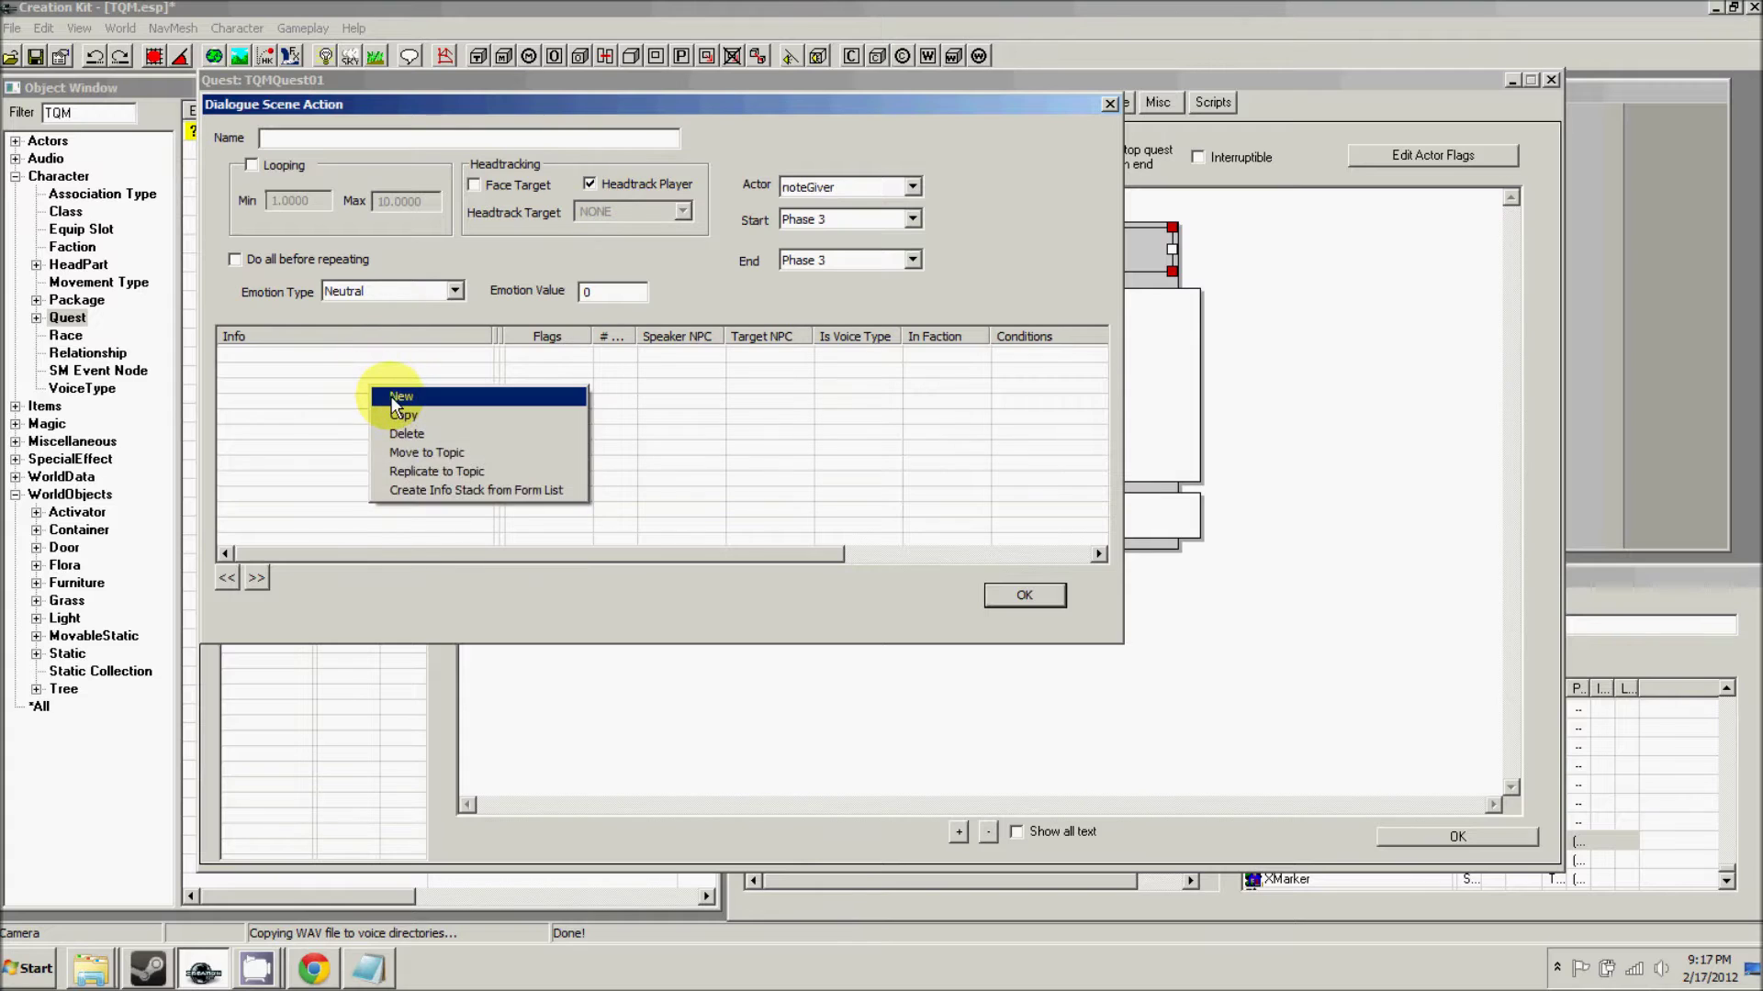
{"action": "left_click", "coordinate": [400, 396]}
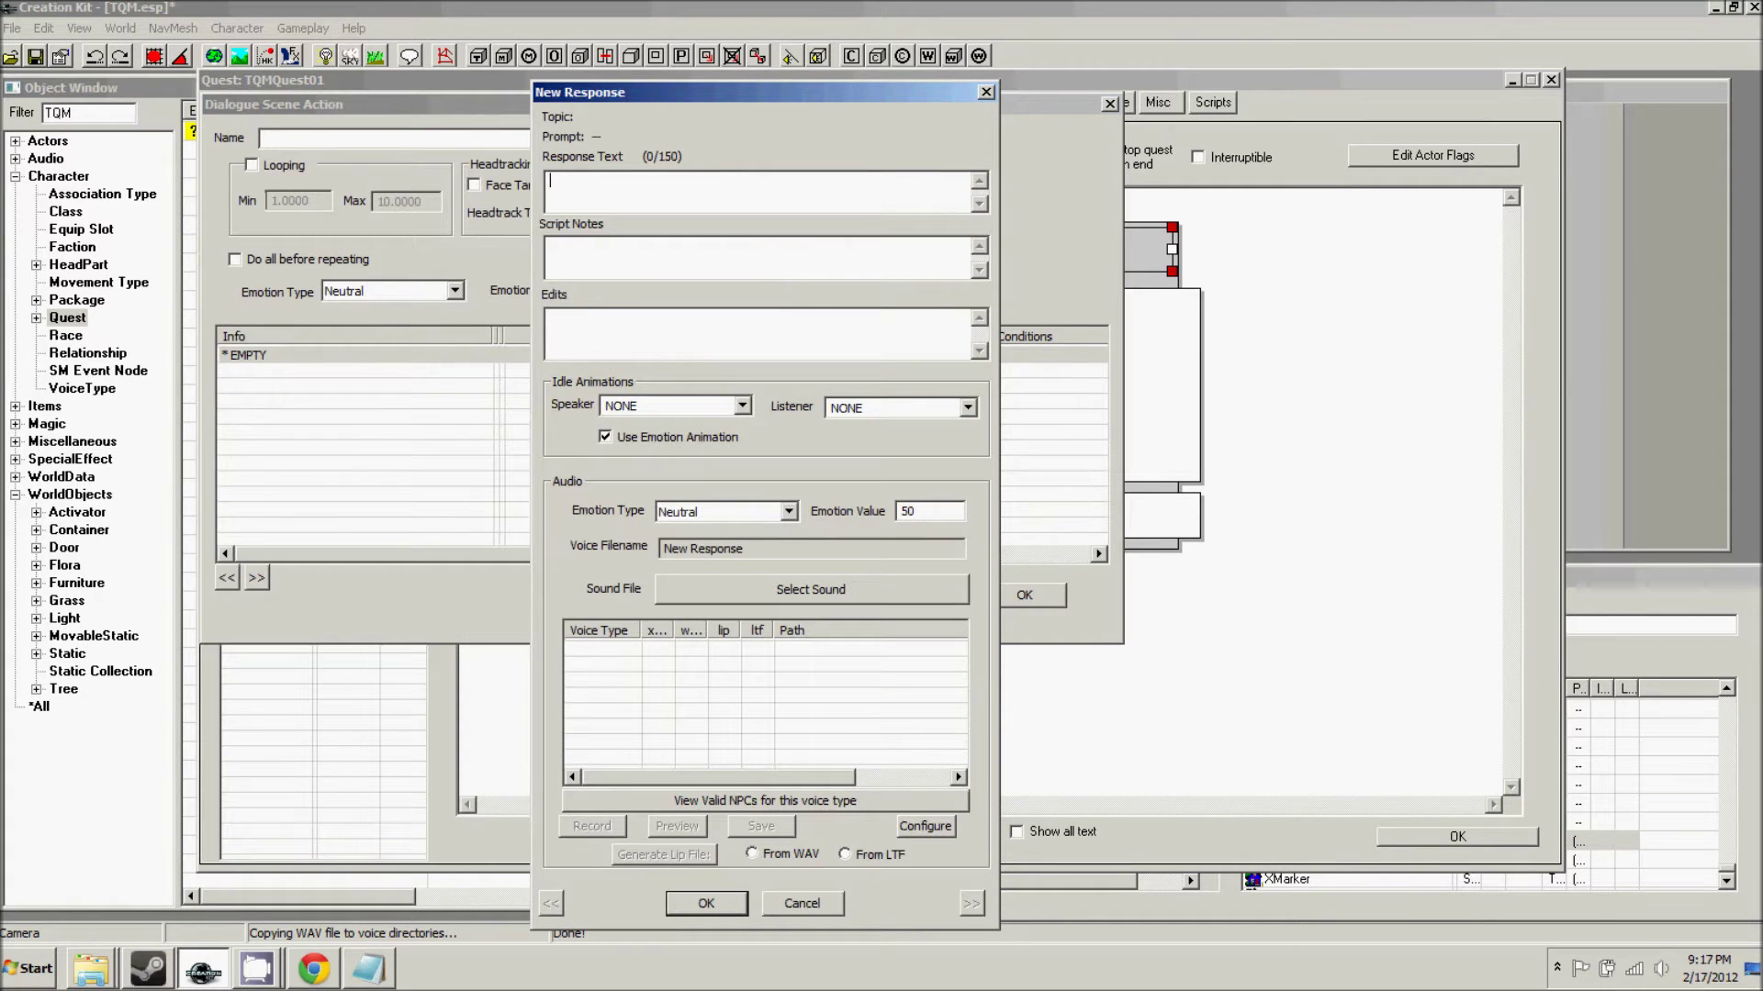
{"action": "key", "text": "alt+Tab"}
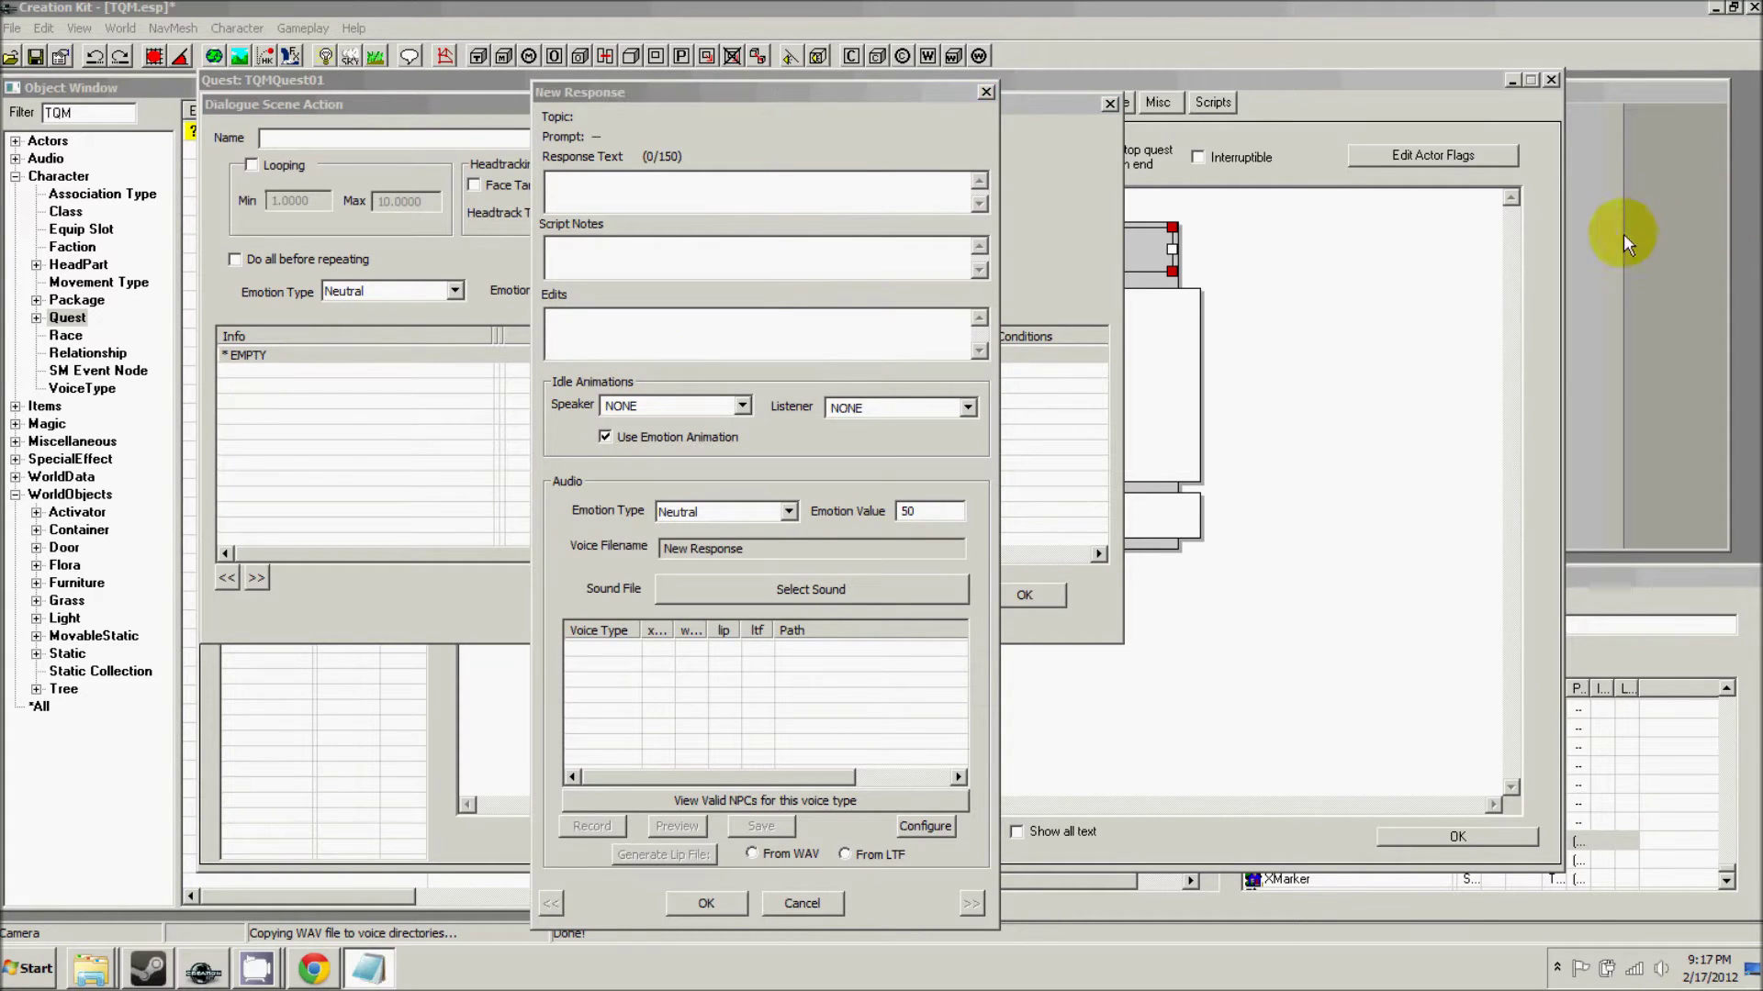
{"action": "left_click", "coordinate": [634, 188]}
{"action": "key", "text": "ctrl+v"}
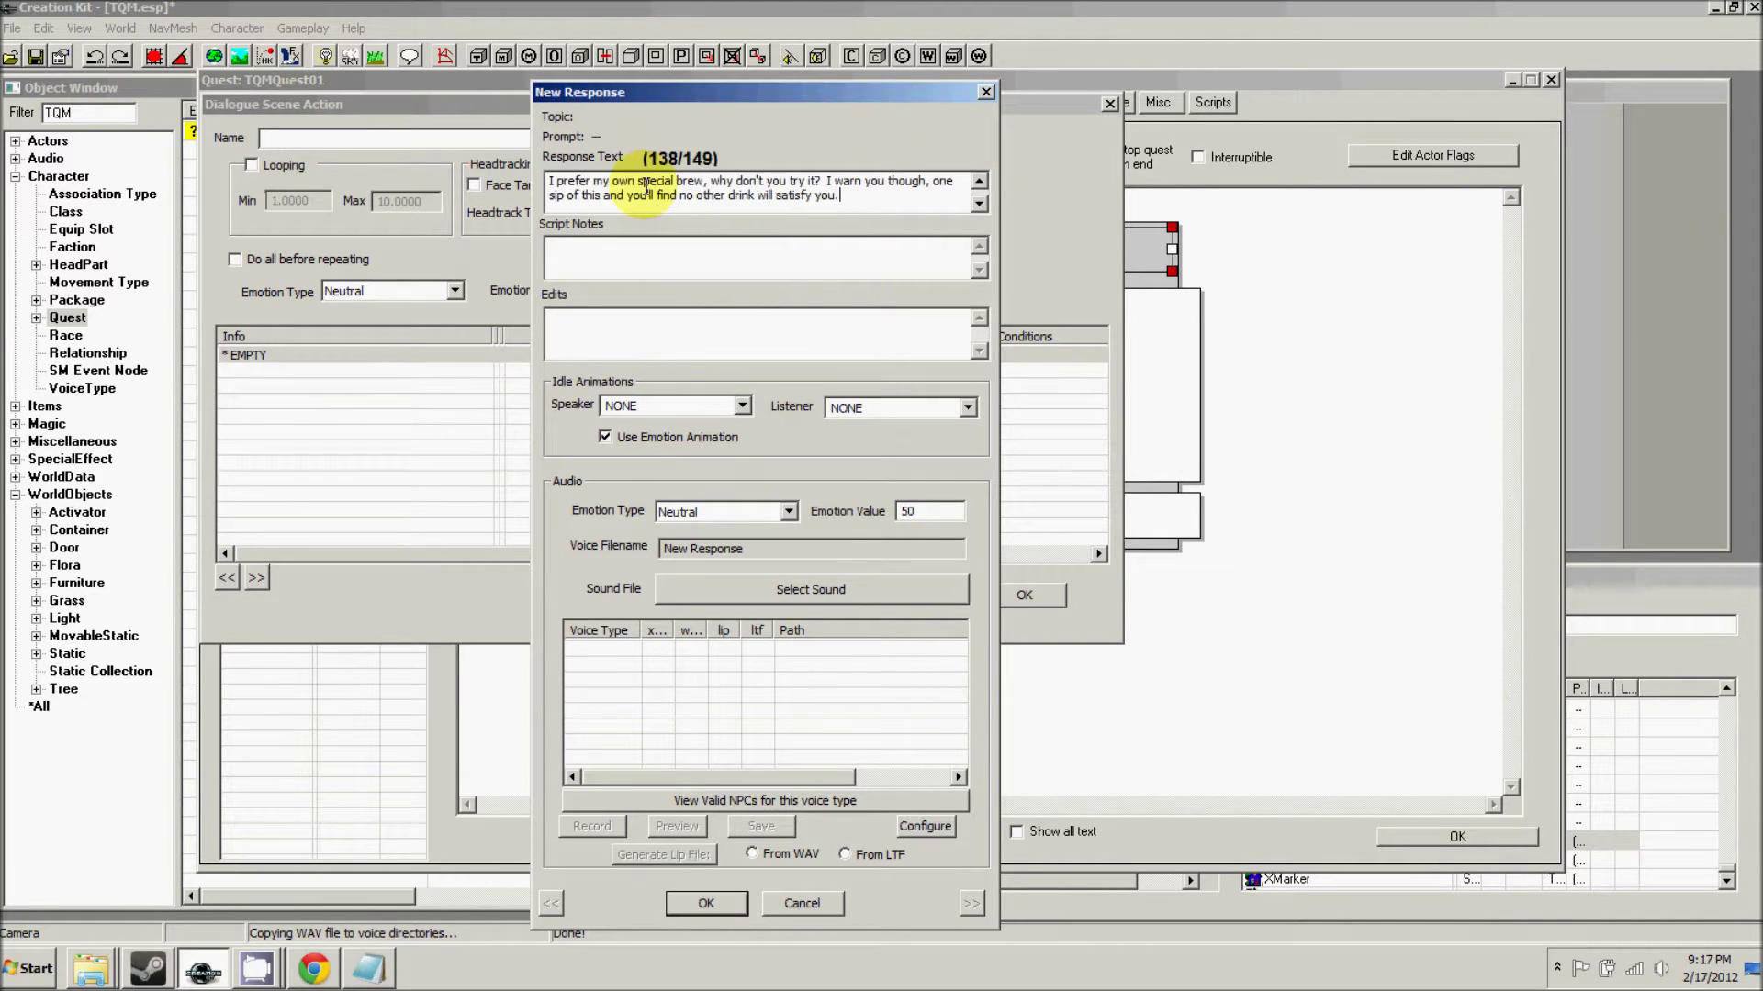
{"action": "left_click", "coordinate": [594, 186]}
{"action": "key", "text": "Delete"}
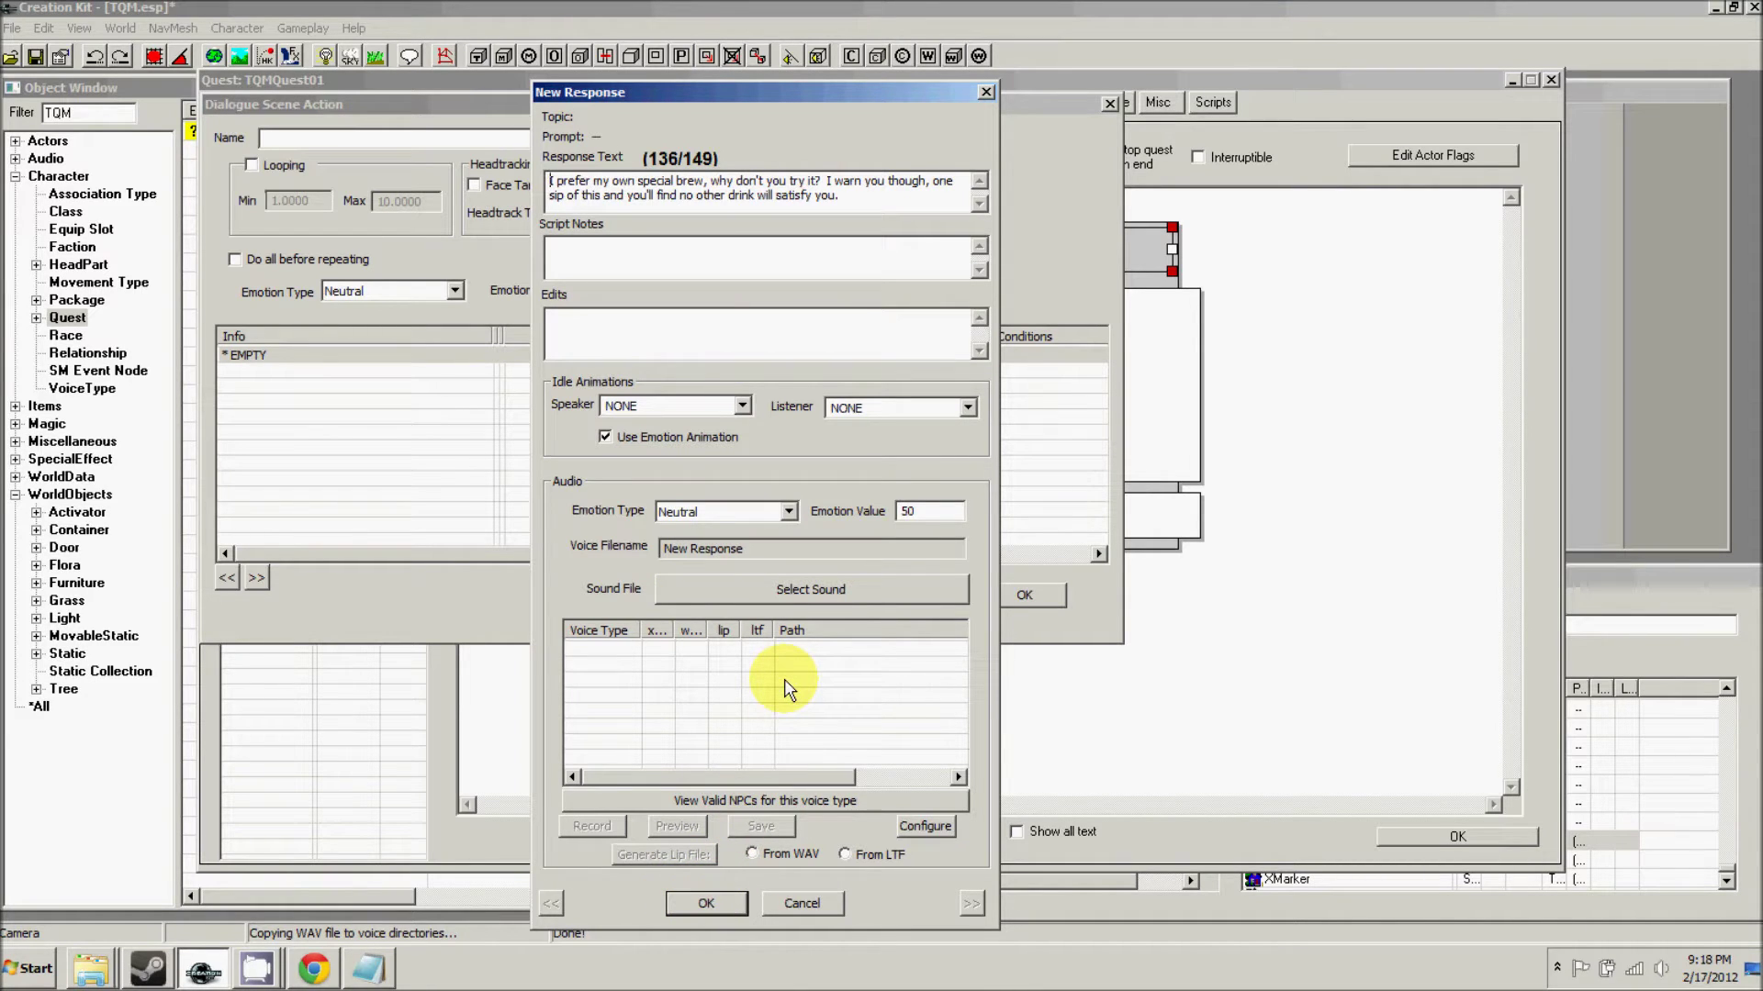
{"action": "left_click", "coordinate": [717, 897]}
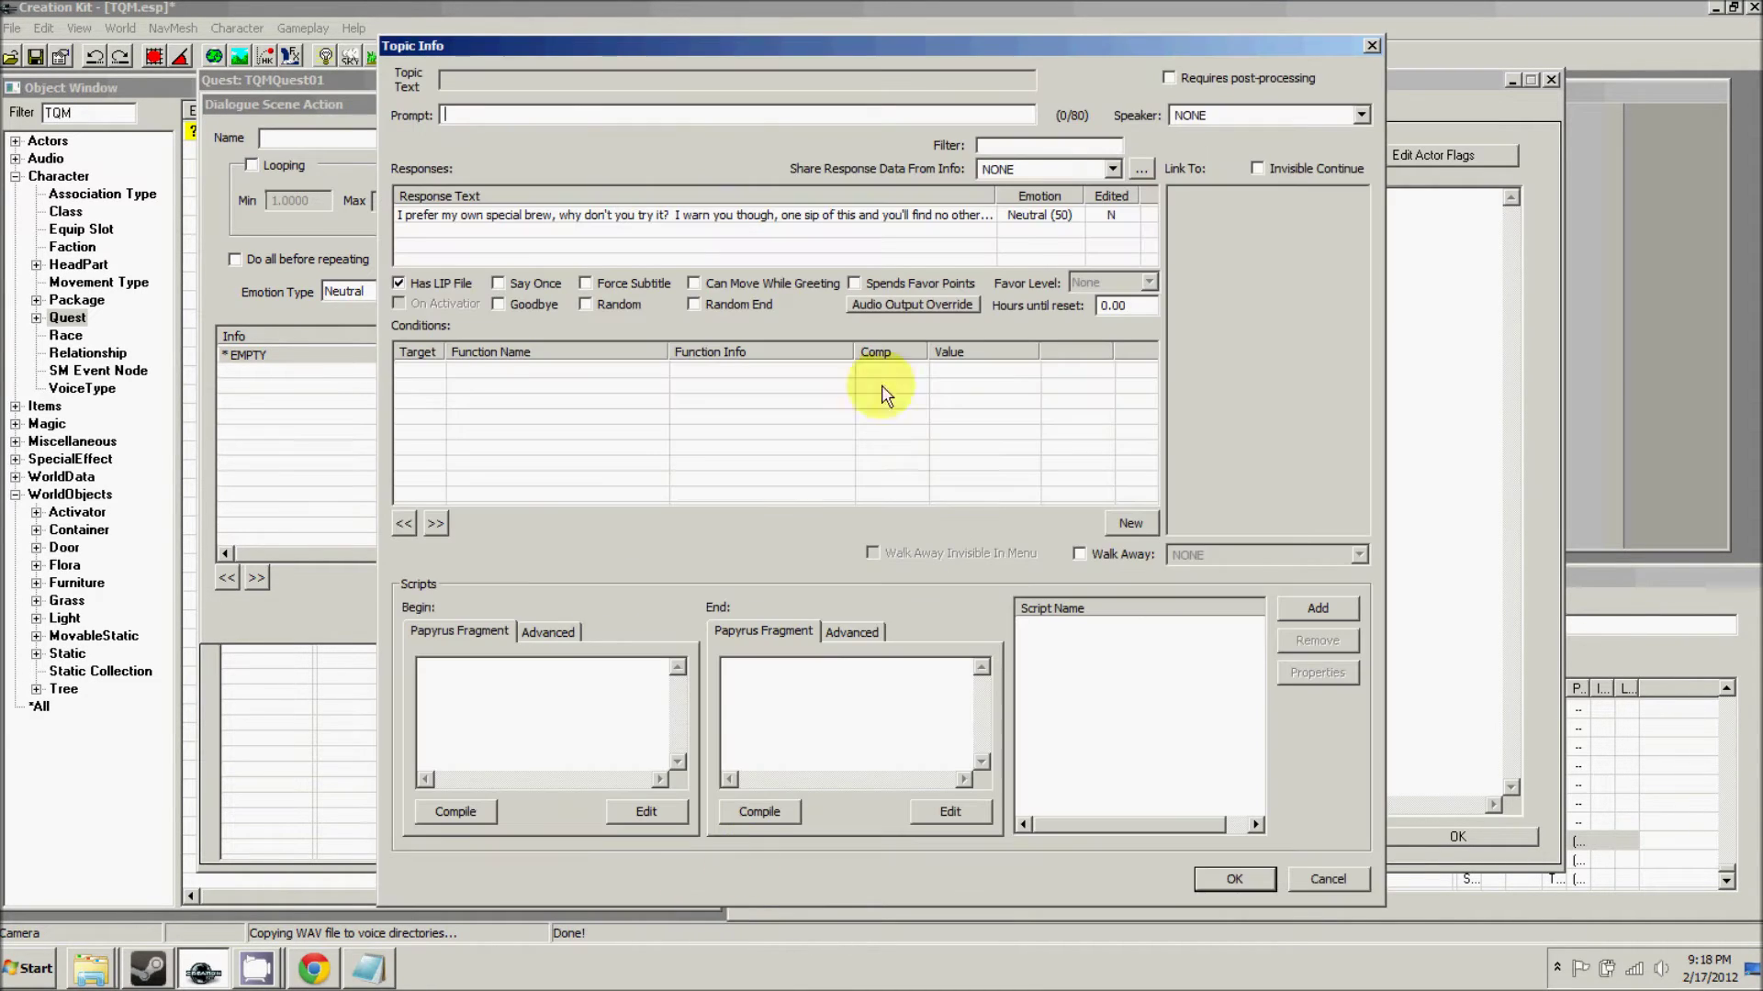
{"action": "left_click", "coordinate": [1212, 117]}
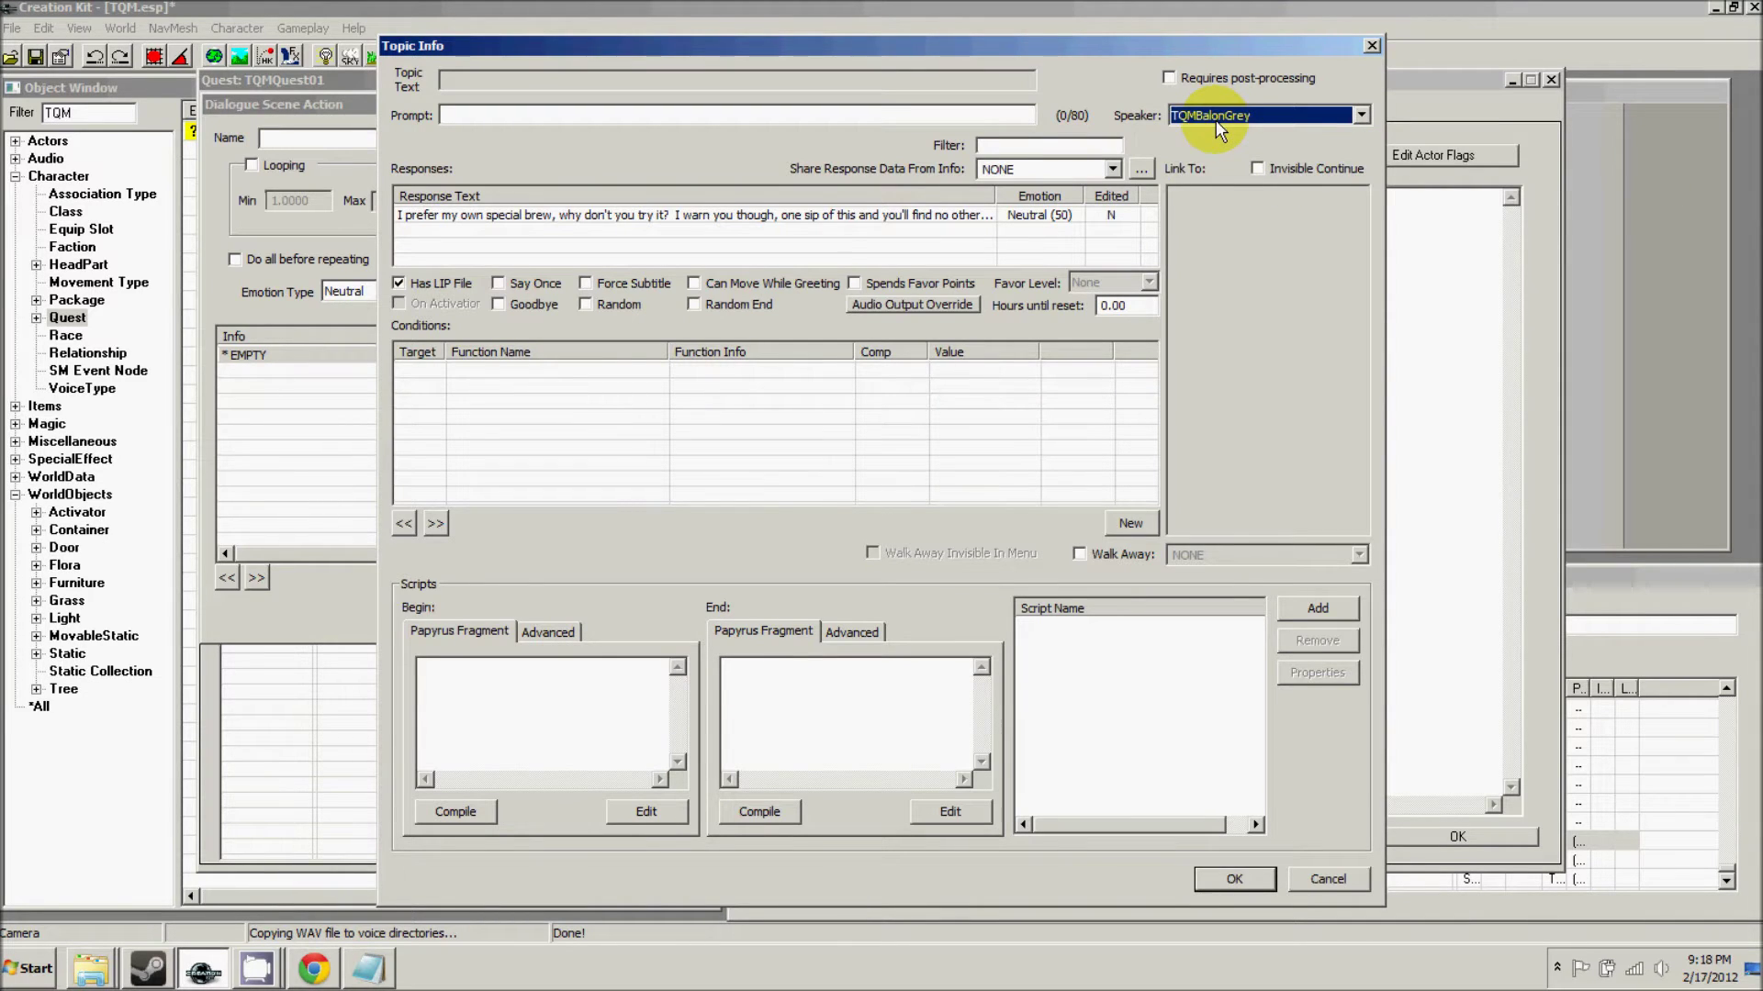
{"action": "left_click", "coordinate": [1233, 877]}
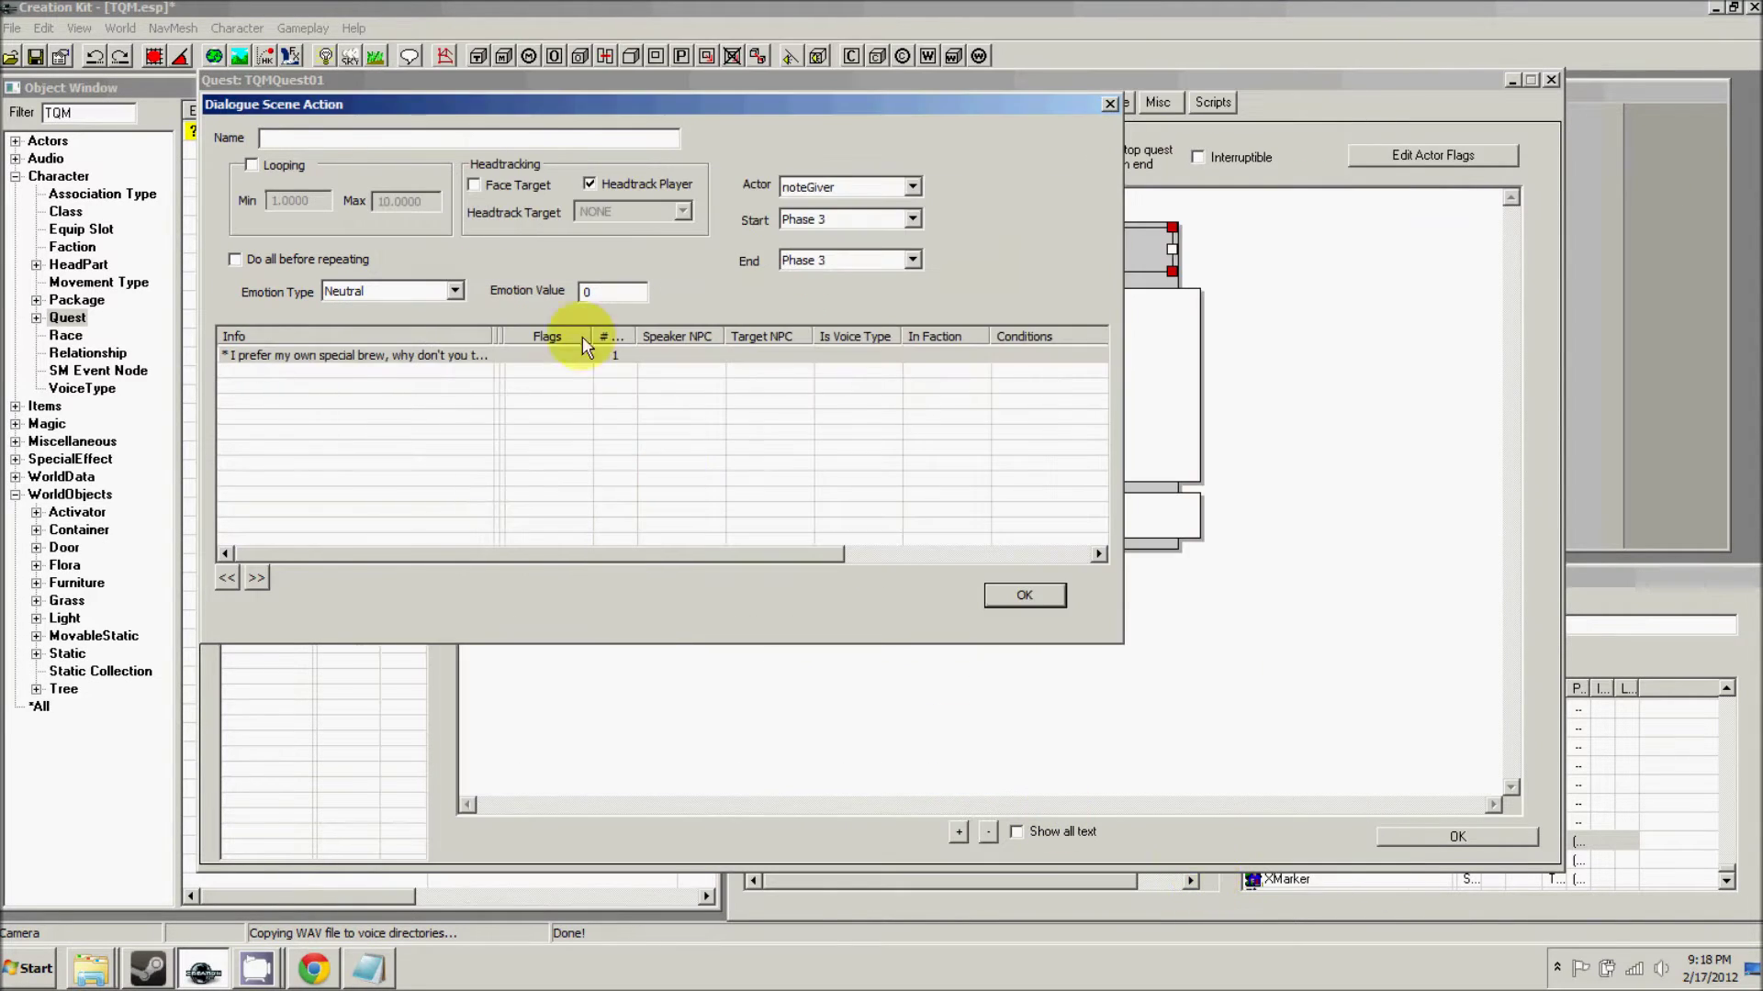
- Record and save MaleNord voice audio for the special brew response, and accept the Phase 3 dialogue action
{"action": "double_click", "coordinate": [441, 356]}
{"action": "double_click", "coordinate": [751, 215]}
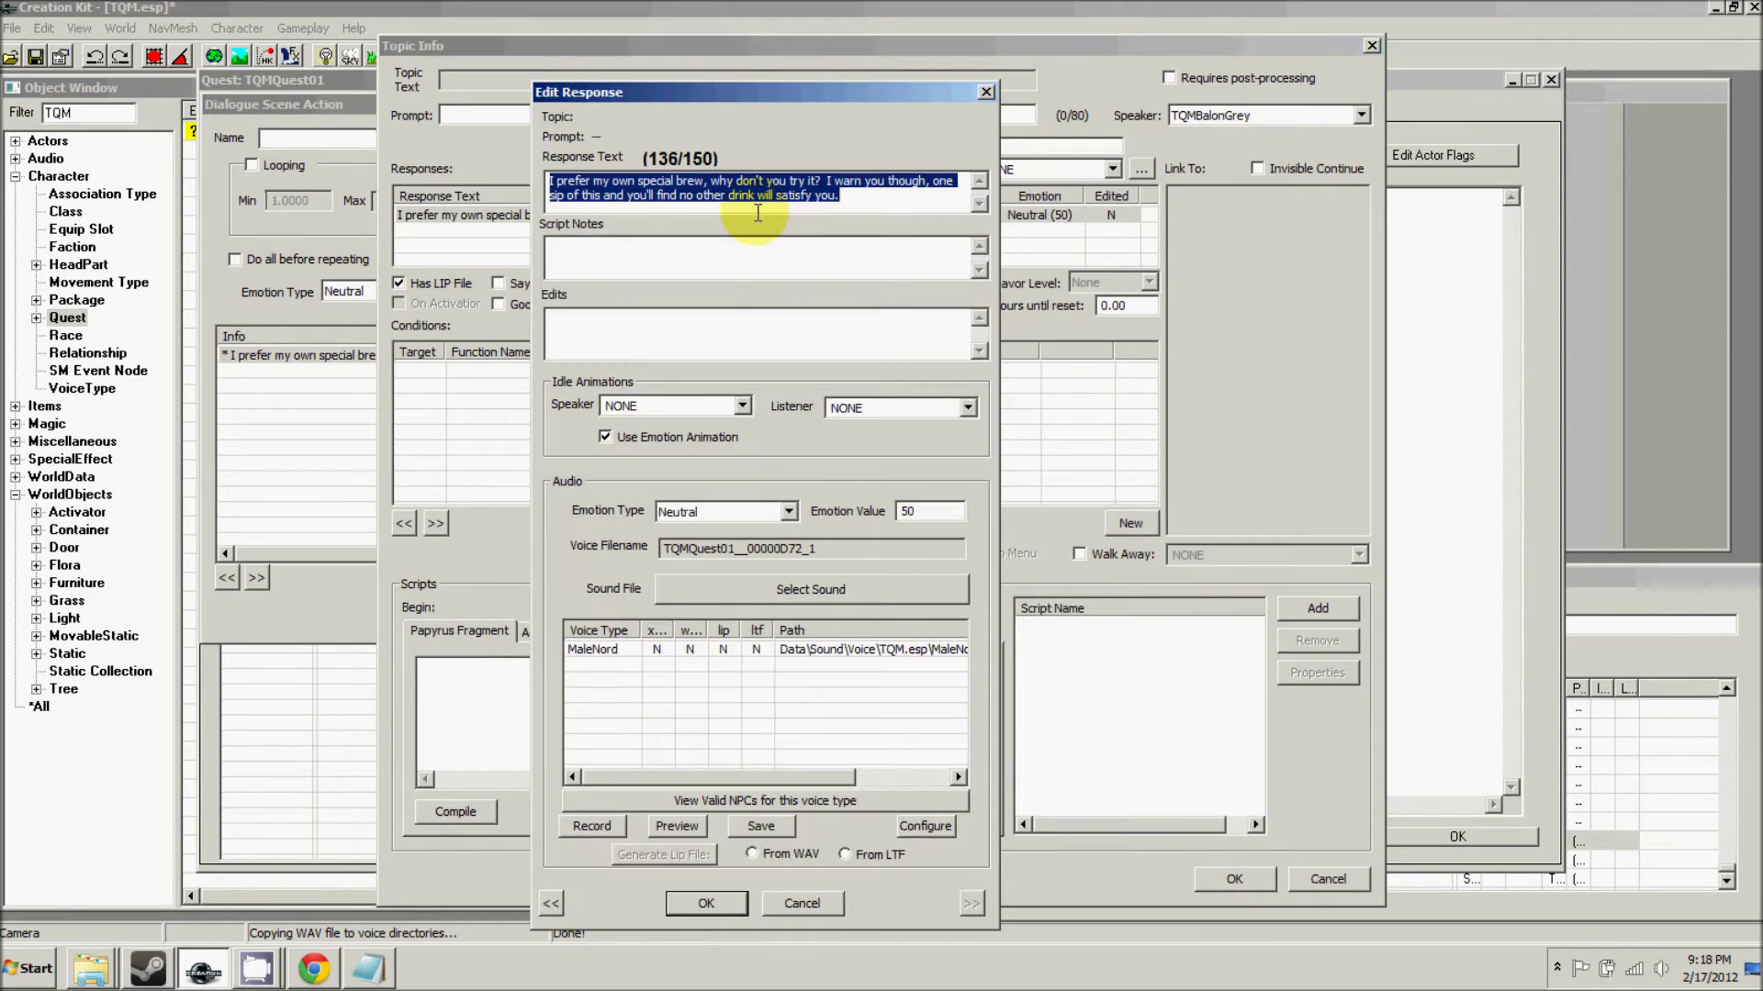
{"action": "left_click", "coordinate": [686, 649]}
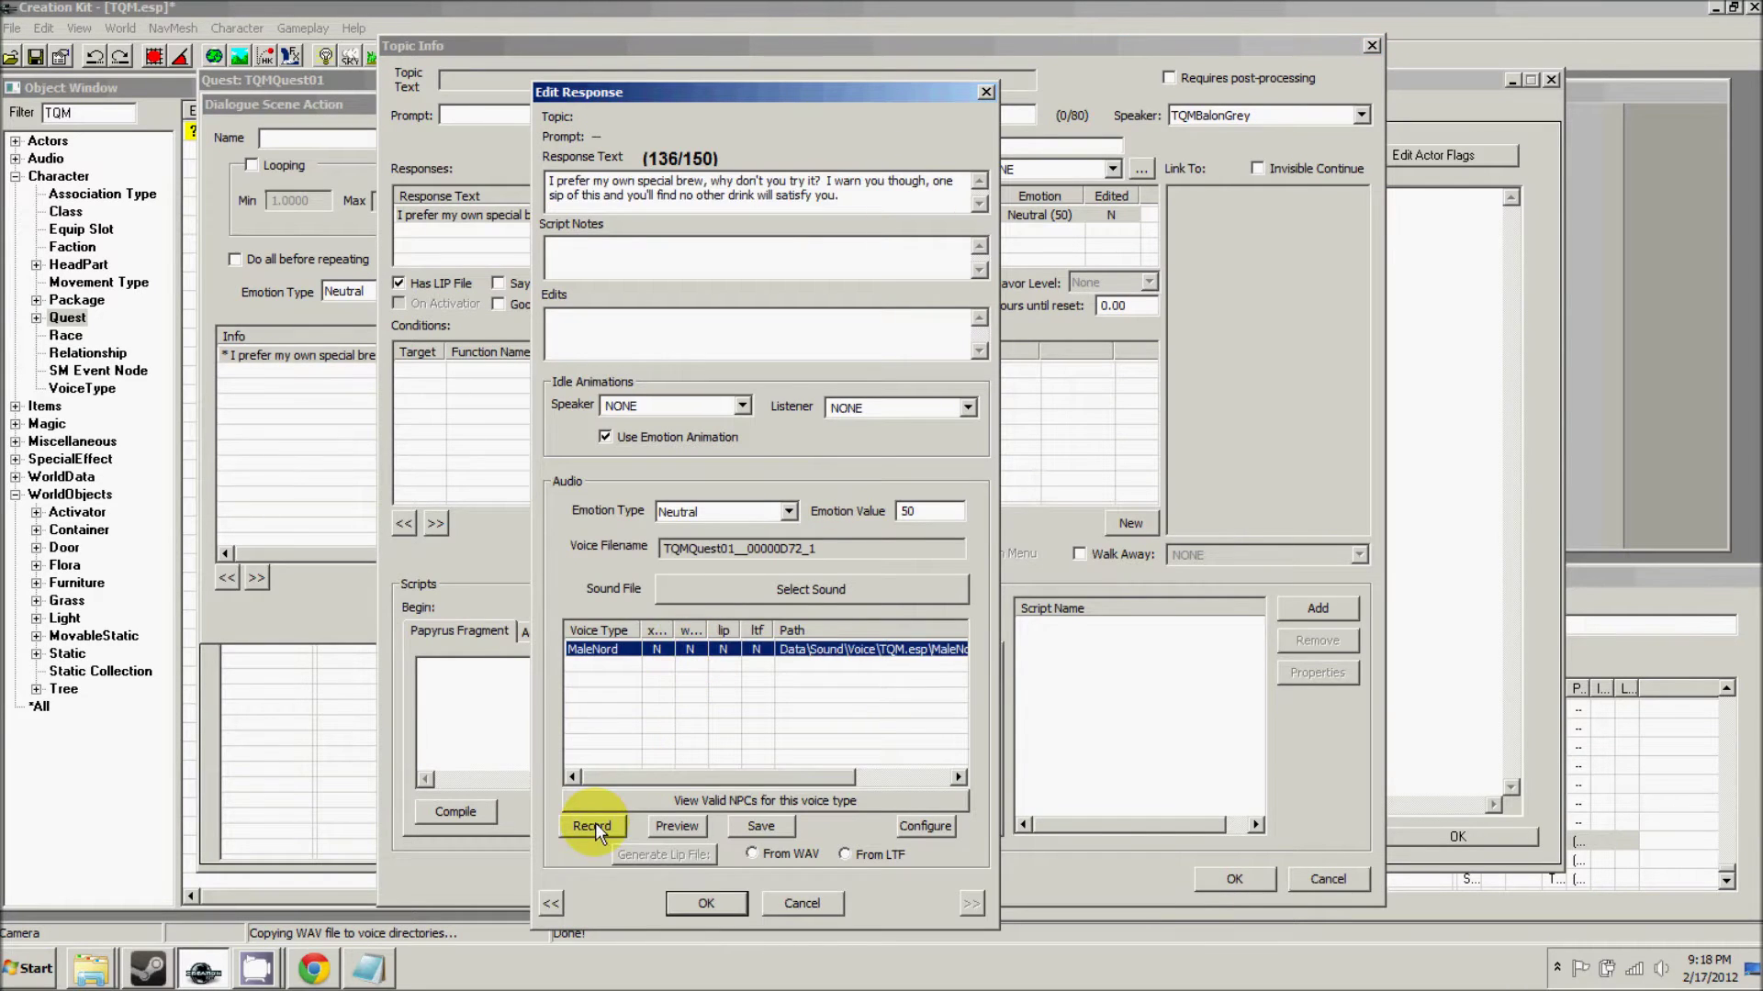
{"action": "left_click", "coordinate": [595, 826]}
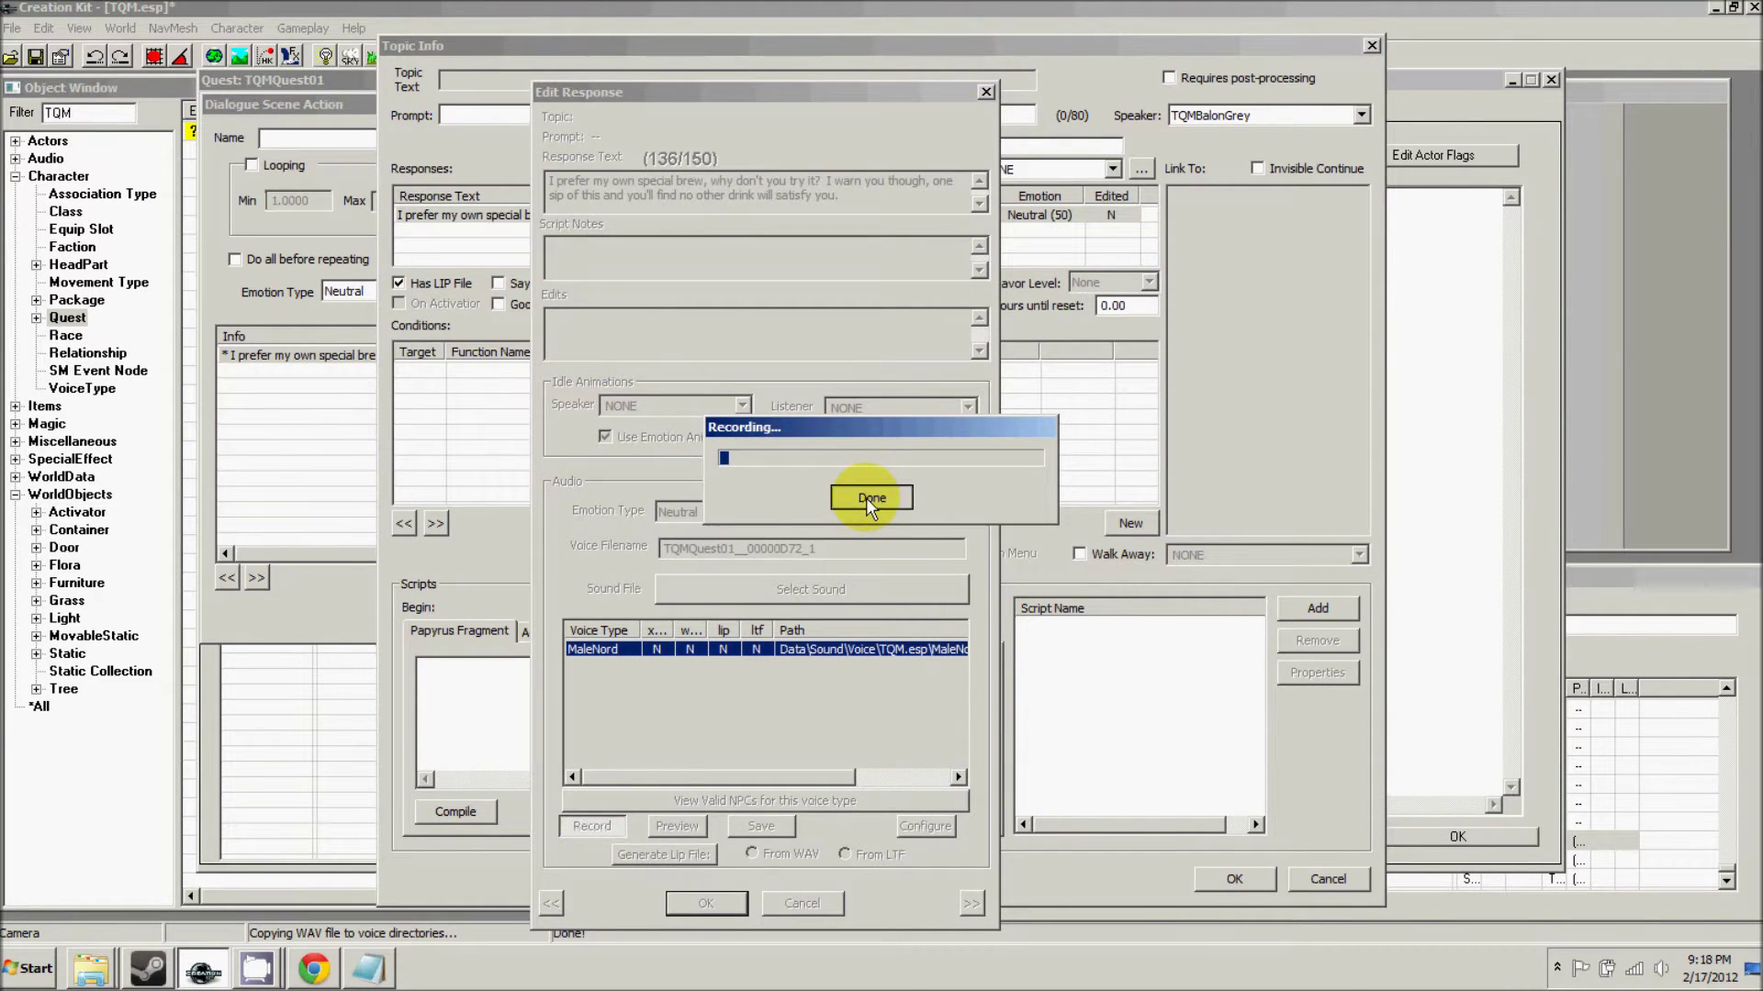
{"action": "left_click", "coordinate": [869, 498]}
{"action": "left_click", "coordinate": [762, 828]}
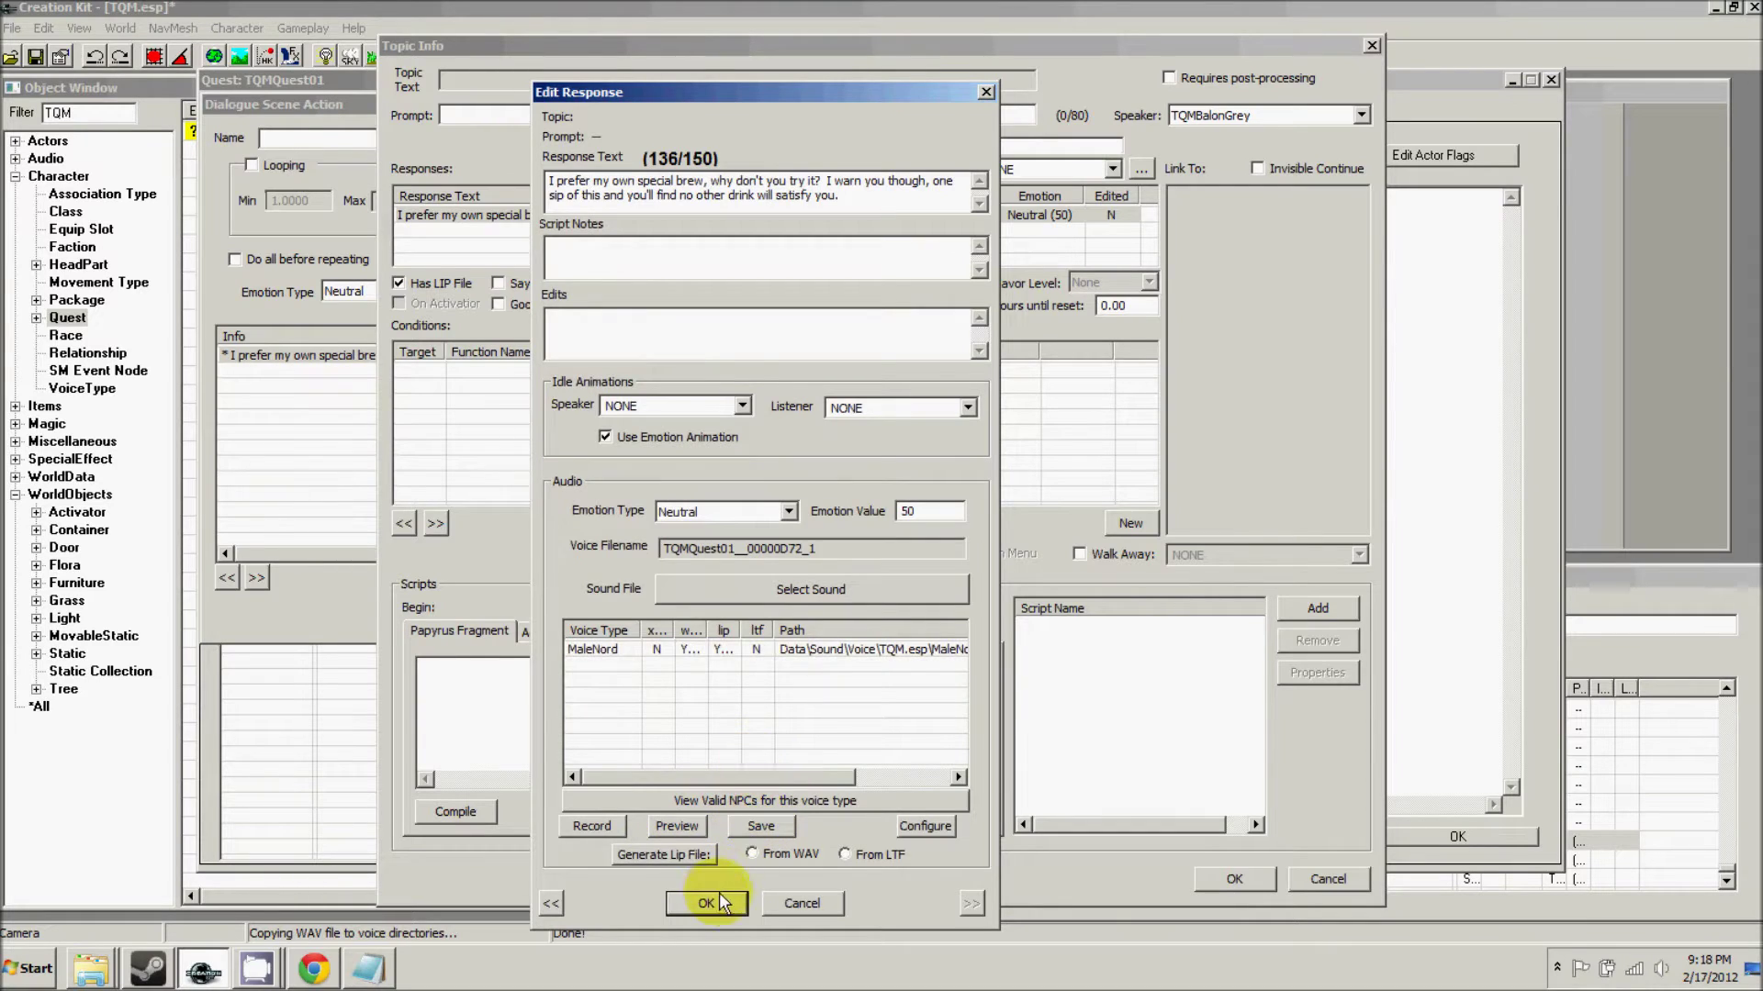
{"action": "left_click", "coordinate": [706, 903]}
{"action": "left_click", "coordinate": [1233, 882]}
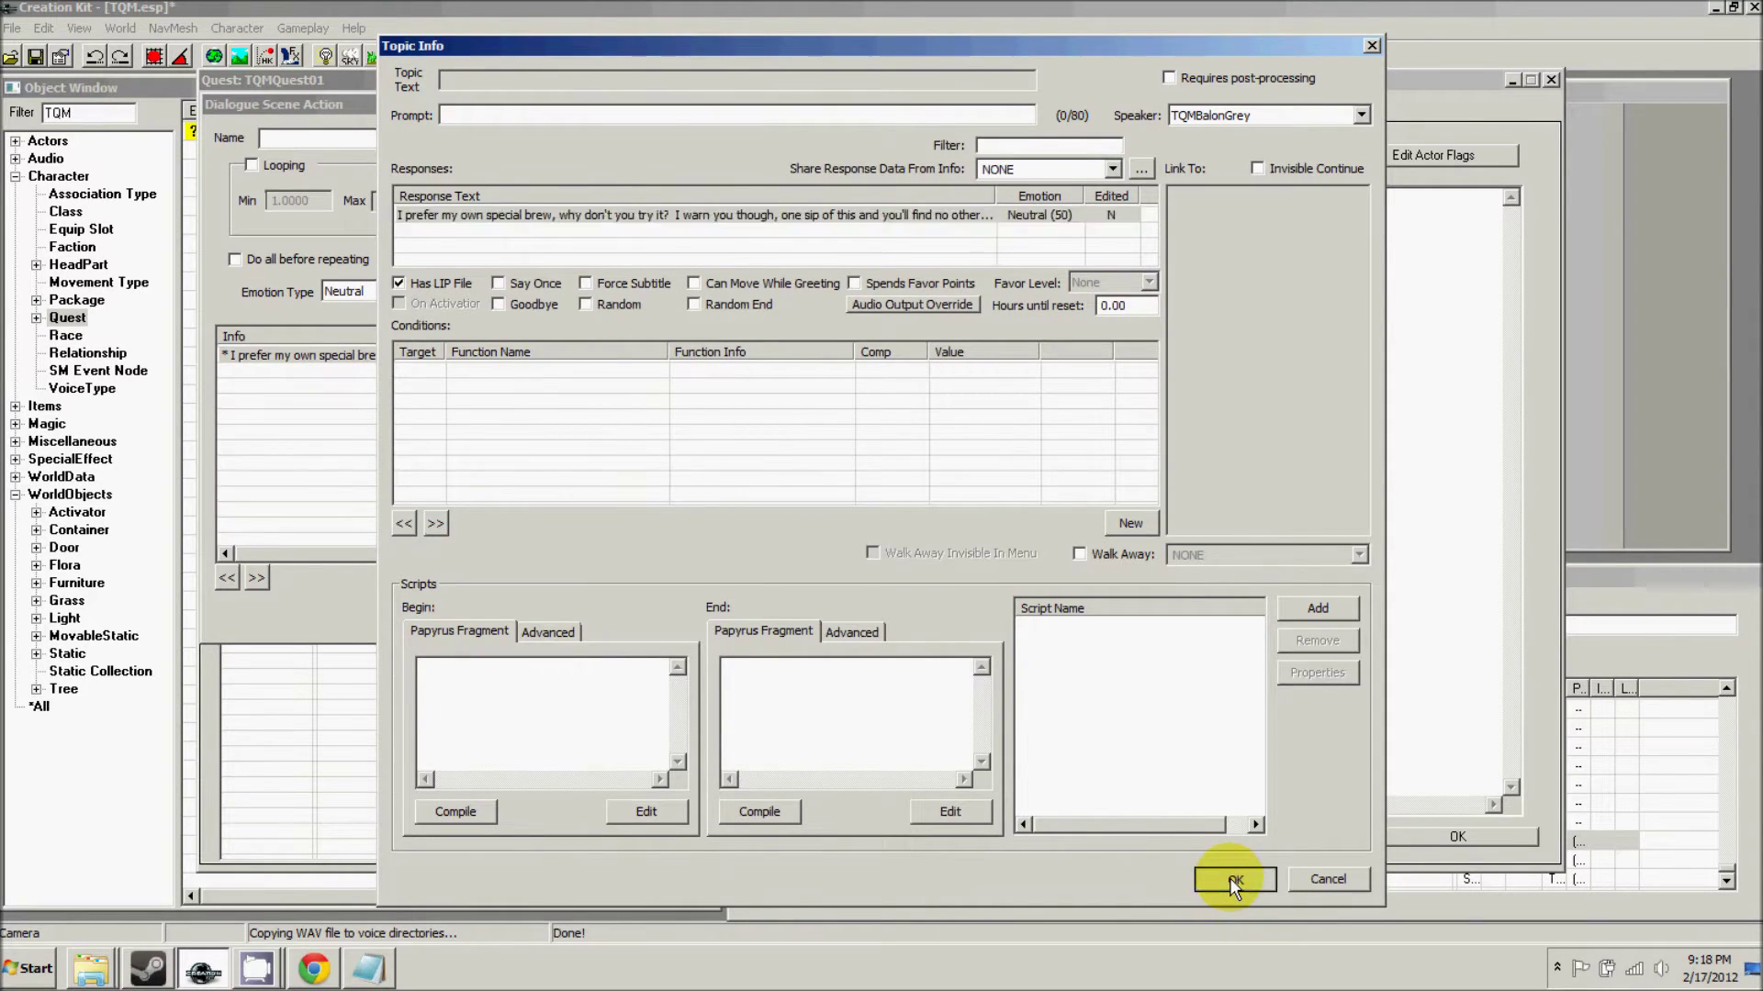
{"action": "left_click", "coordinate": [1233, 880]}
{"action": "left_click", "coordinate": [1024, 597]}
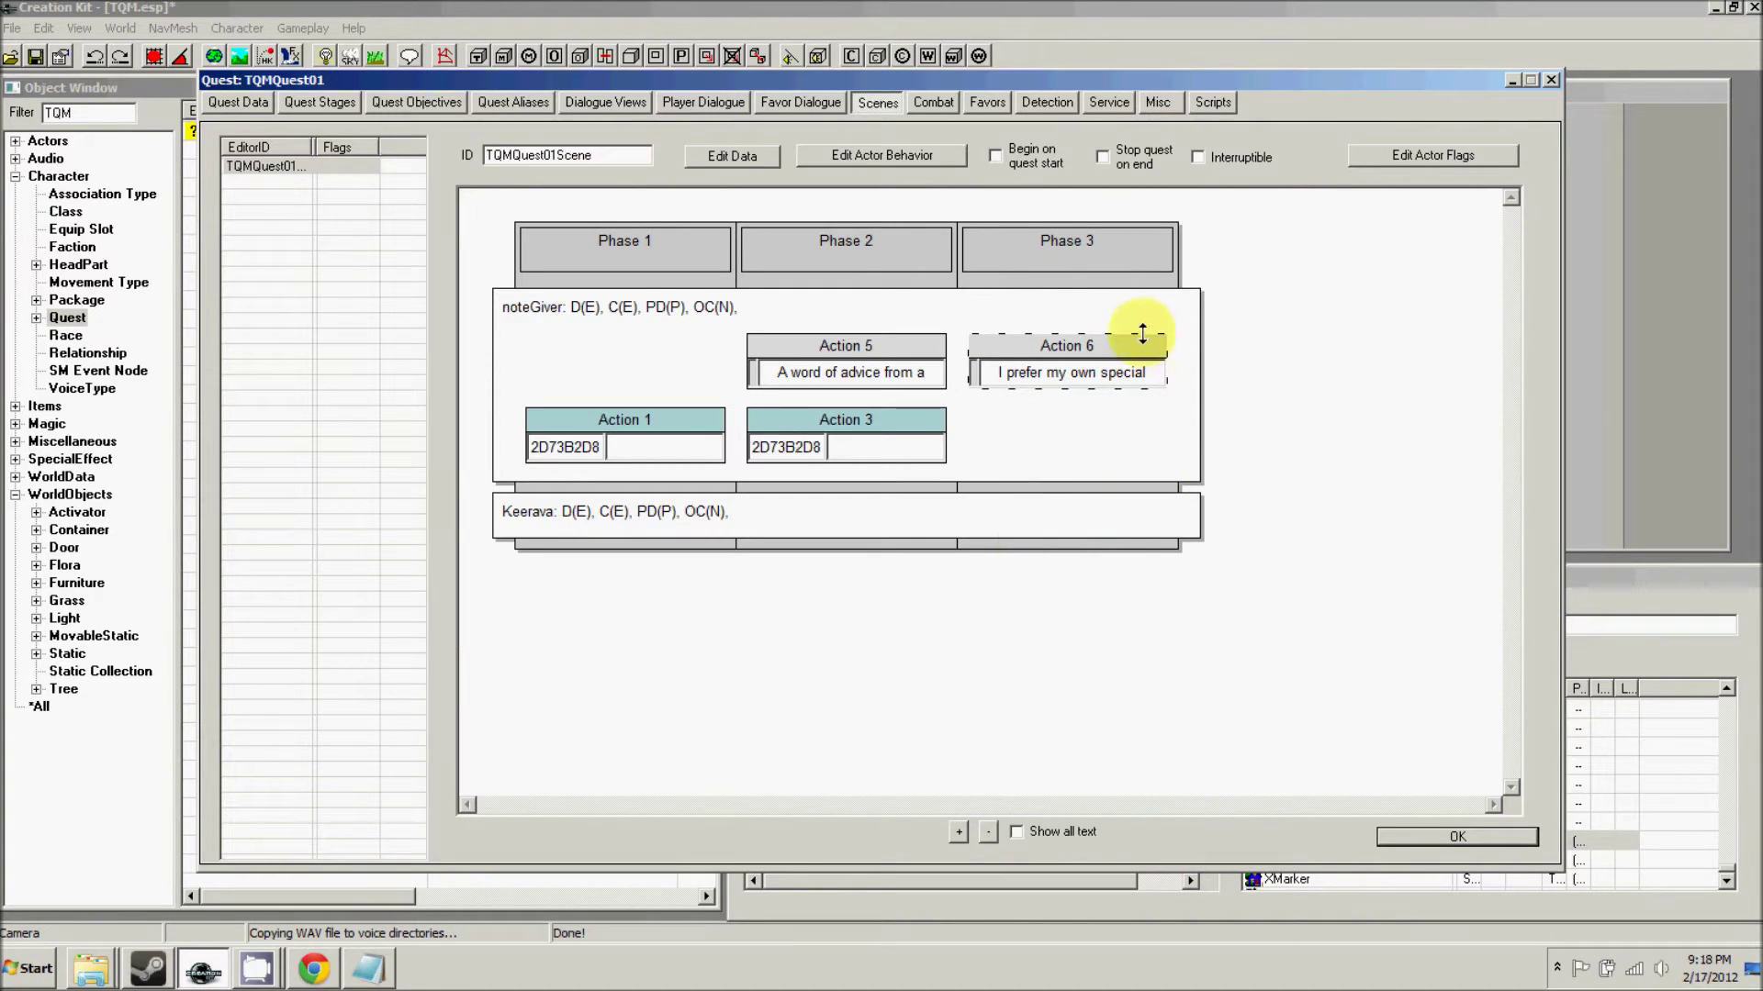
{"action": "left_click", "coordinate": [874, 411]}
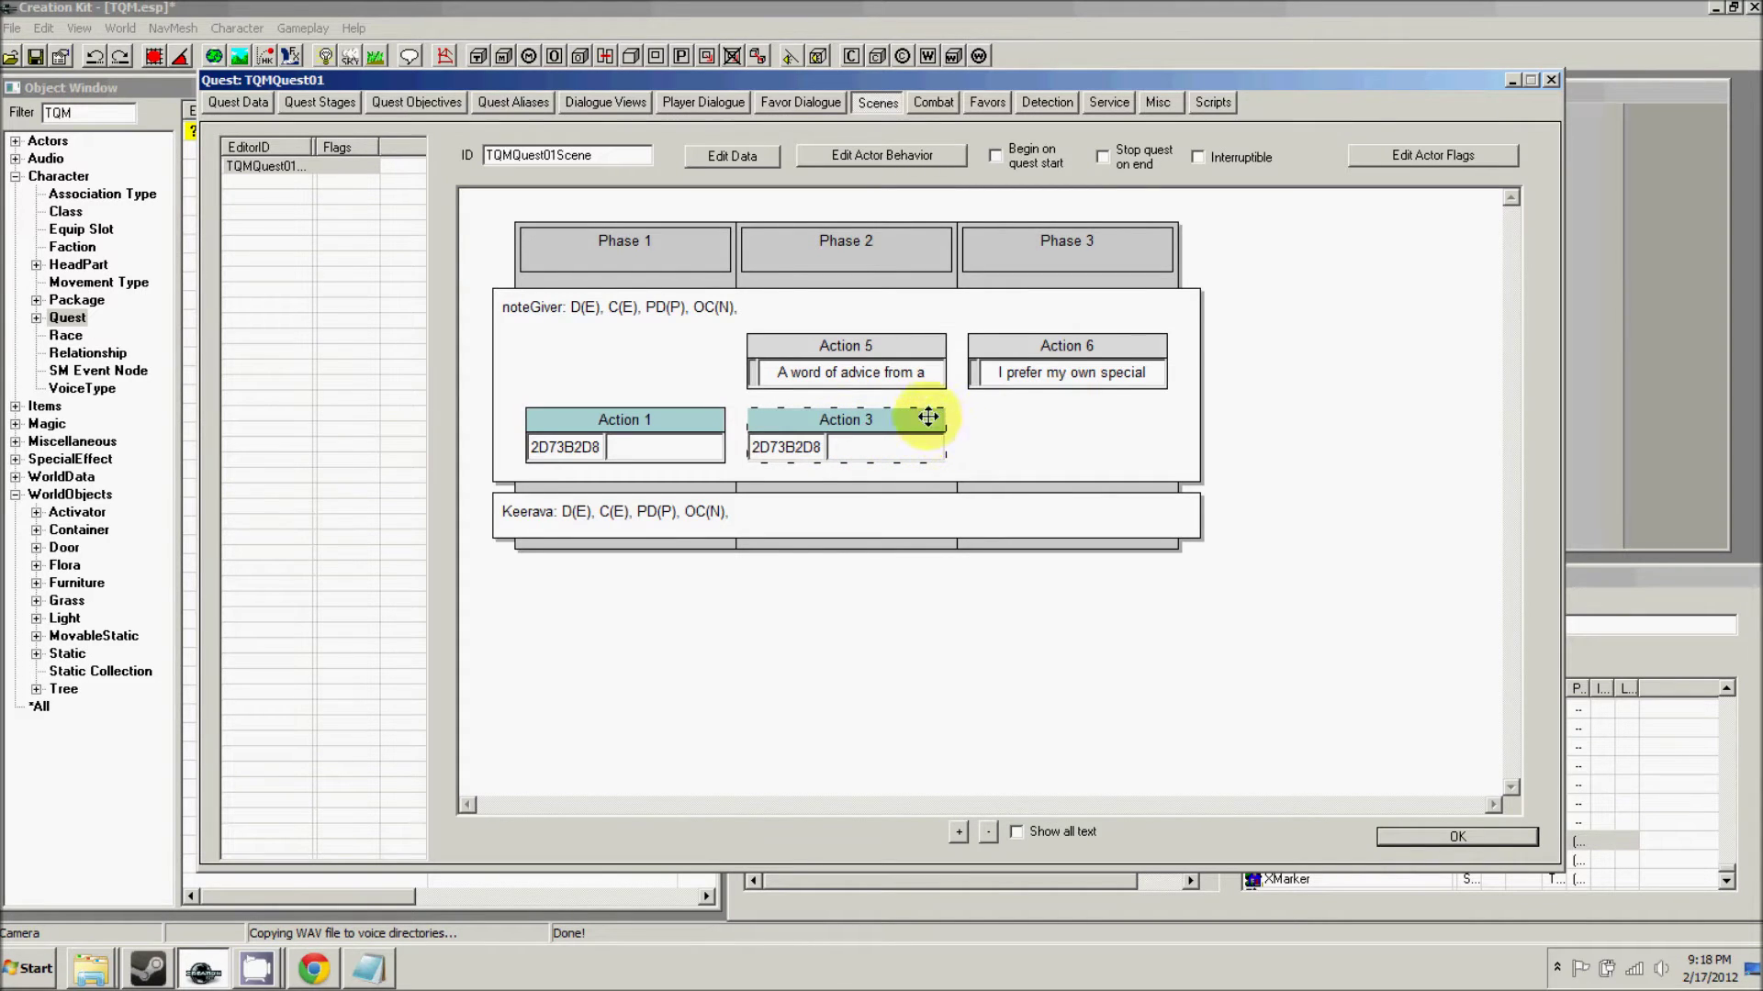
{"action": "mouse_move", "coordinate": [946, 432]}
{"action": "left_mouse_down"}
{"action": "mouse_move", "coordinate": [1169, 444]}
{"action": "mouse_move", "coordinate": [946, 433]}
{"action": "left_mouse_up"}
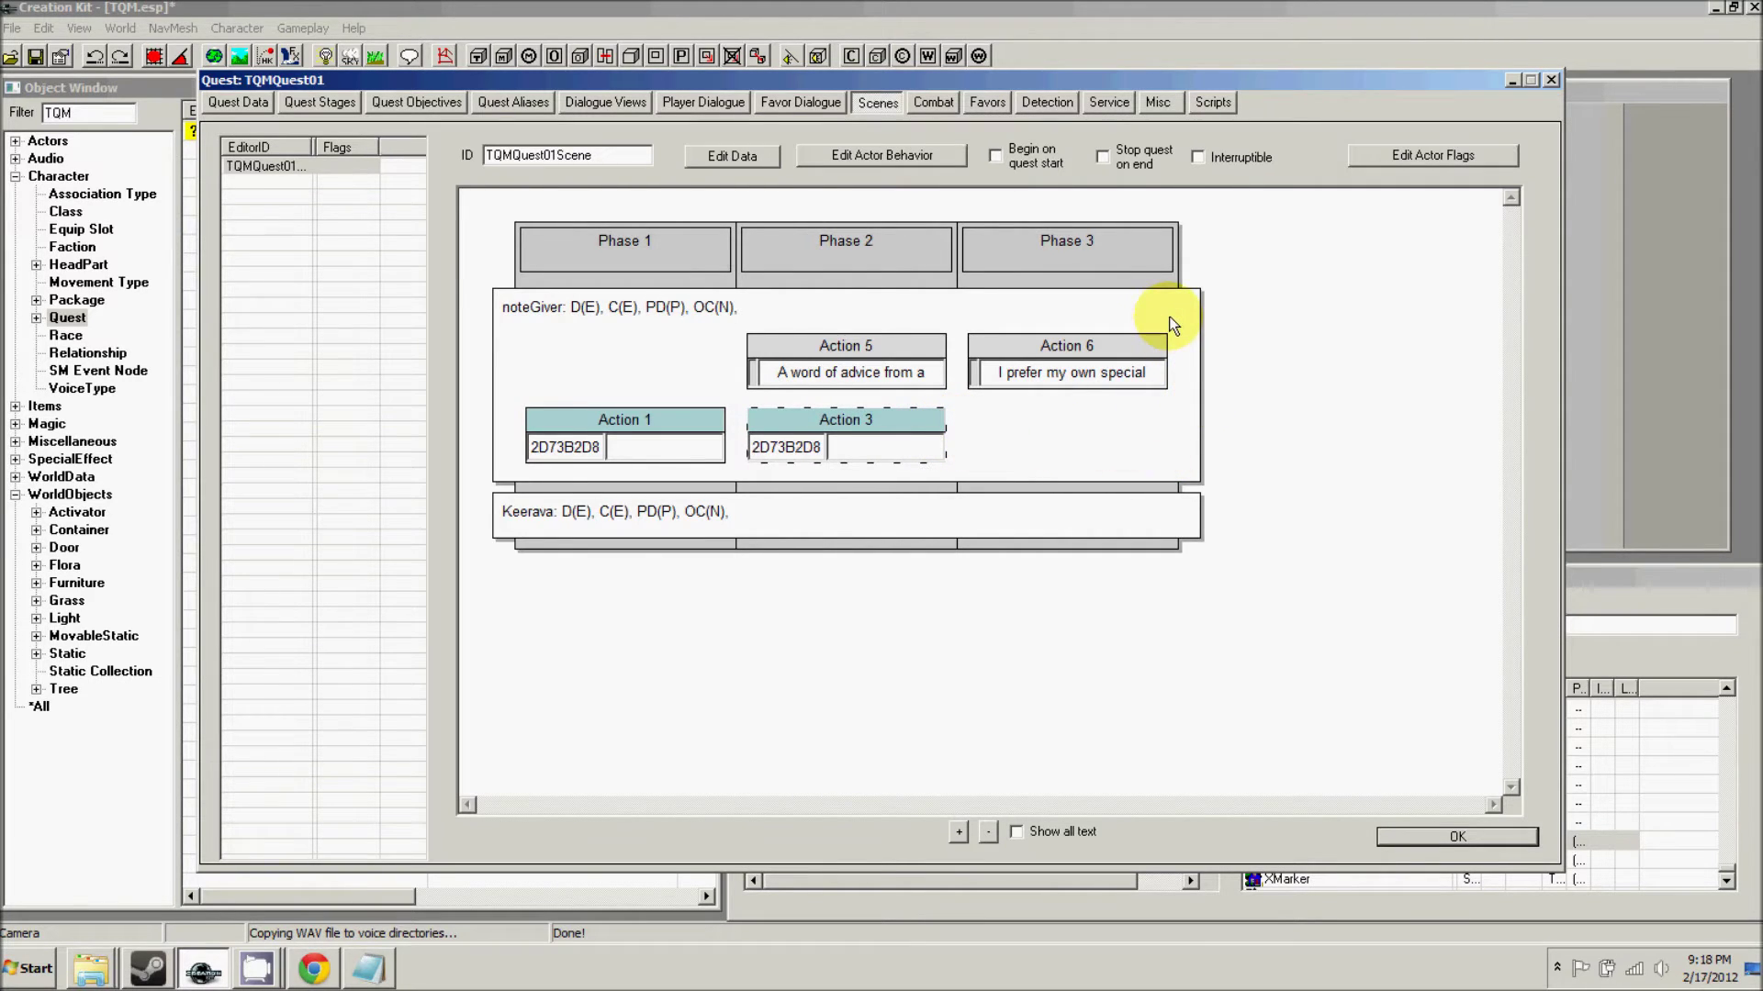
- Append Phase 4 to the scene and add a 4-second timer action for noteGiver in it
{"action": "right_click", "coordinate": [1234, 267]}
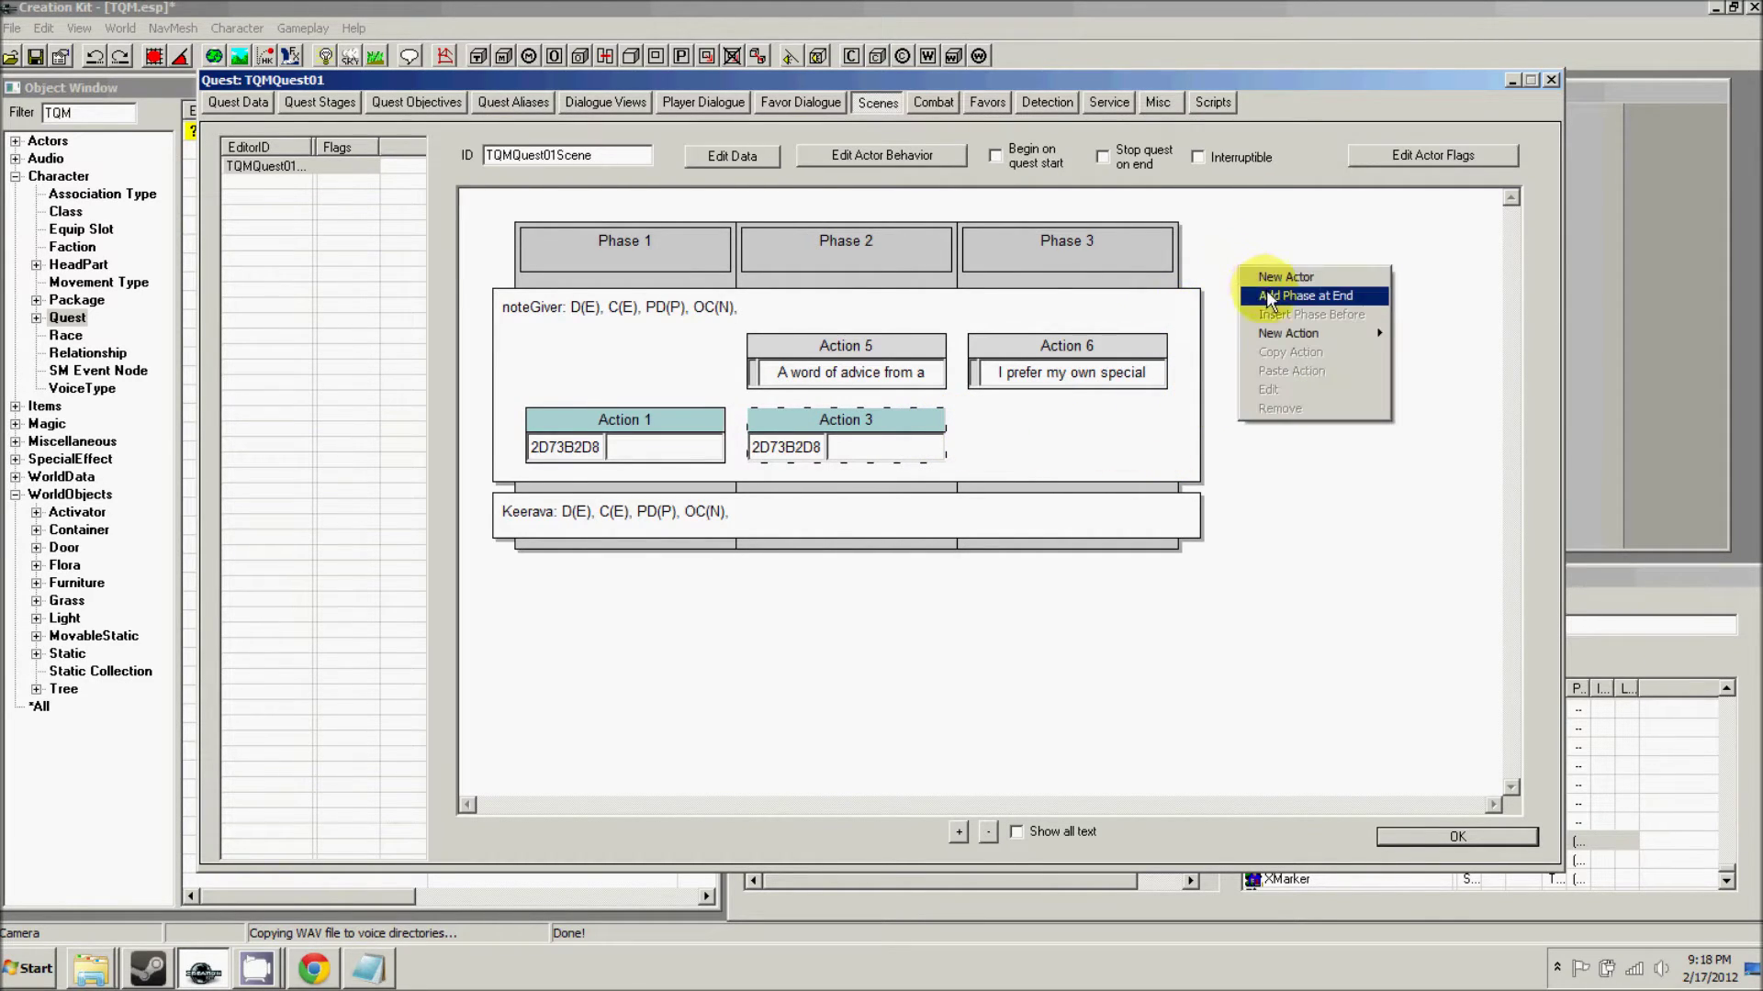
{"action": "left_click", "coordinate": [1271, 296]}
{"action": "right_click", "coordinate": [1239, 450]}
{"action": "mouse_move", "coordinate": [1281, 516]}
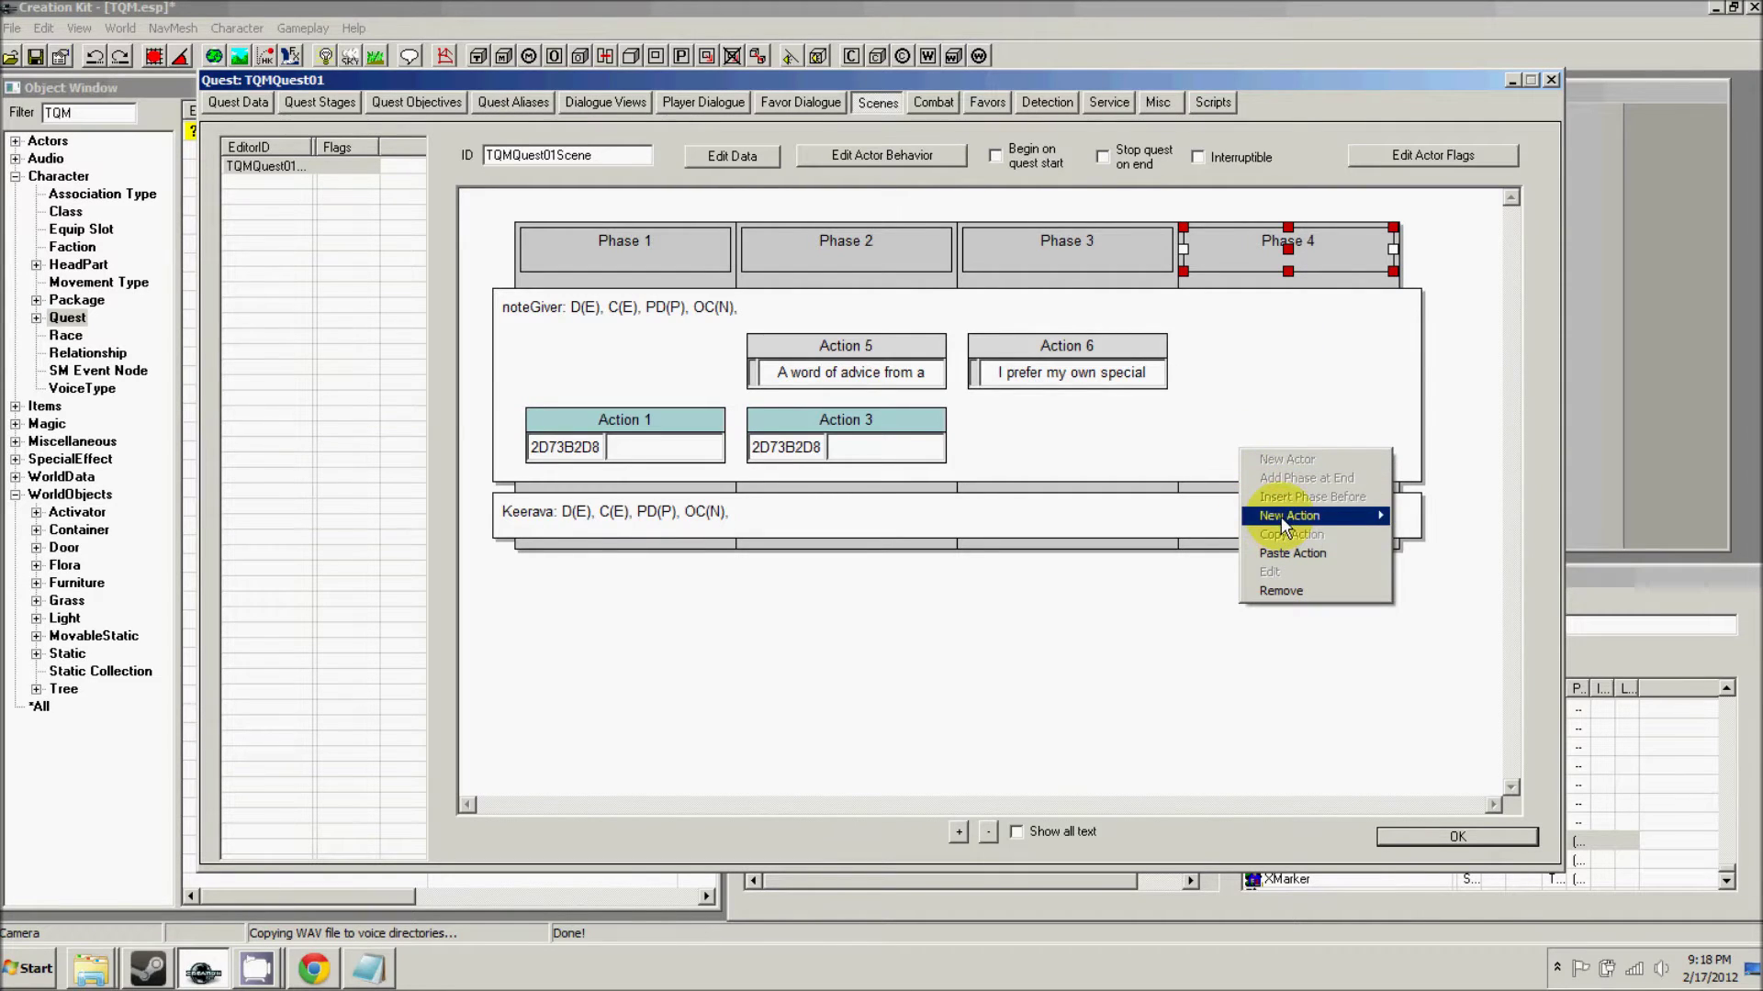
{"action": "left_click", "coordinate": [1409, 553]}
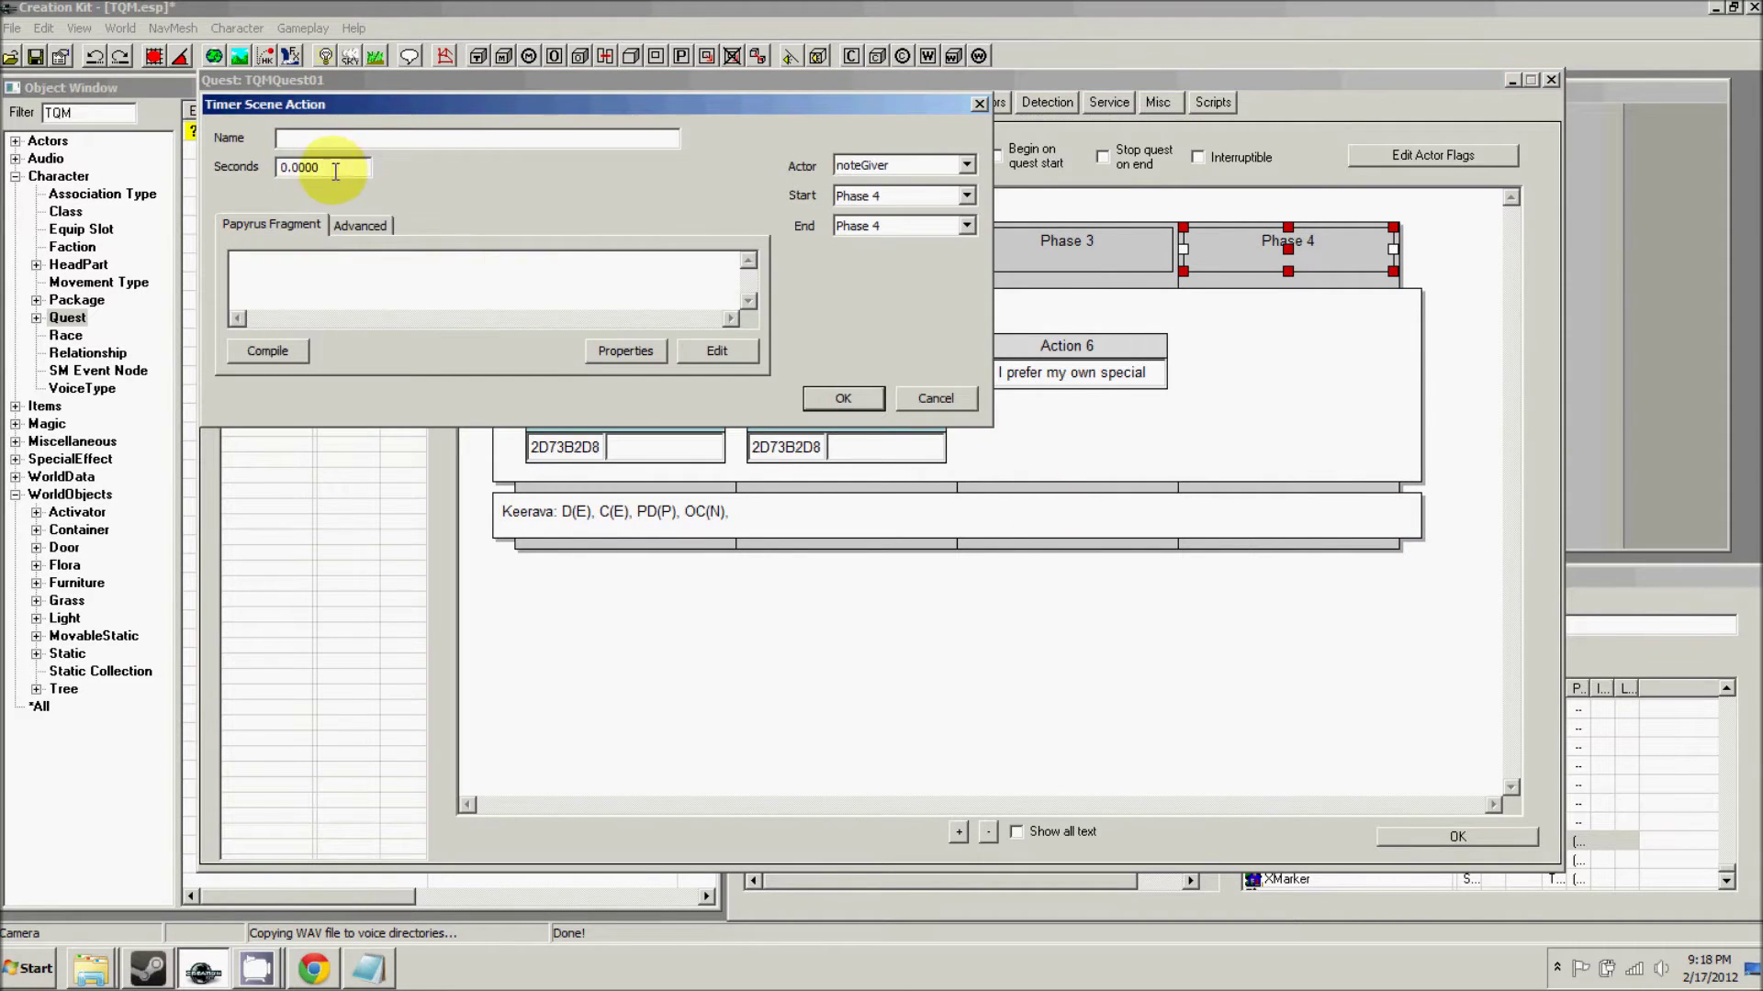
{"action": "left_click_drag", "start_coordinate": [336, 168], "coordinate": [274, 172]}
{"action": "left_click", "coordinate": [834, 398]}
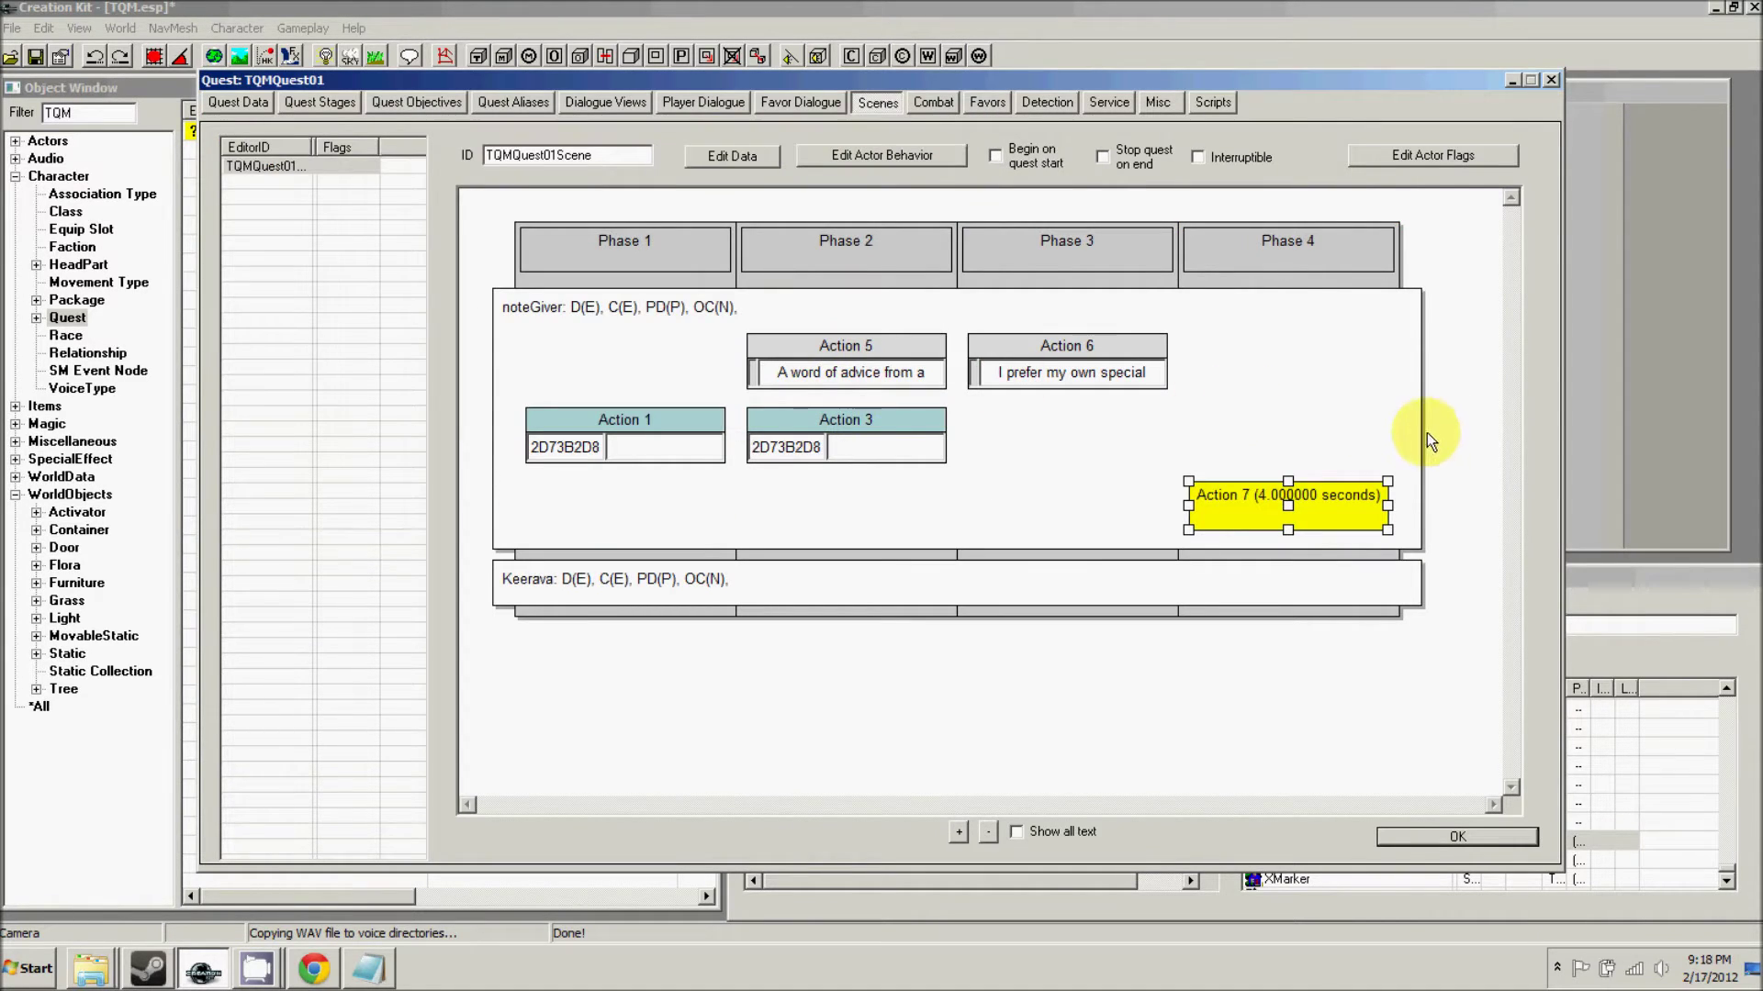
- Append Phase 5 to the scene and create a new dialogue action for noteGiver in it
{"action": "right_click", "coordinate": [1412, 375]}
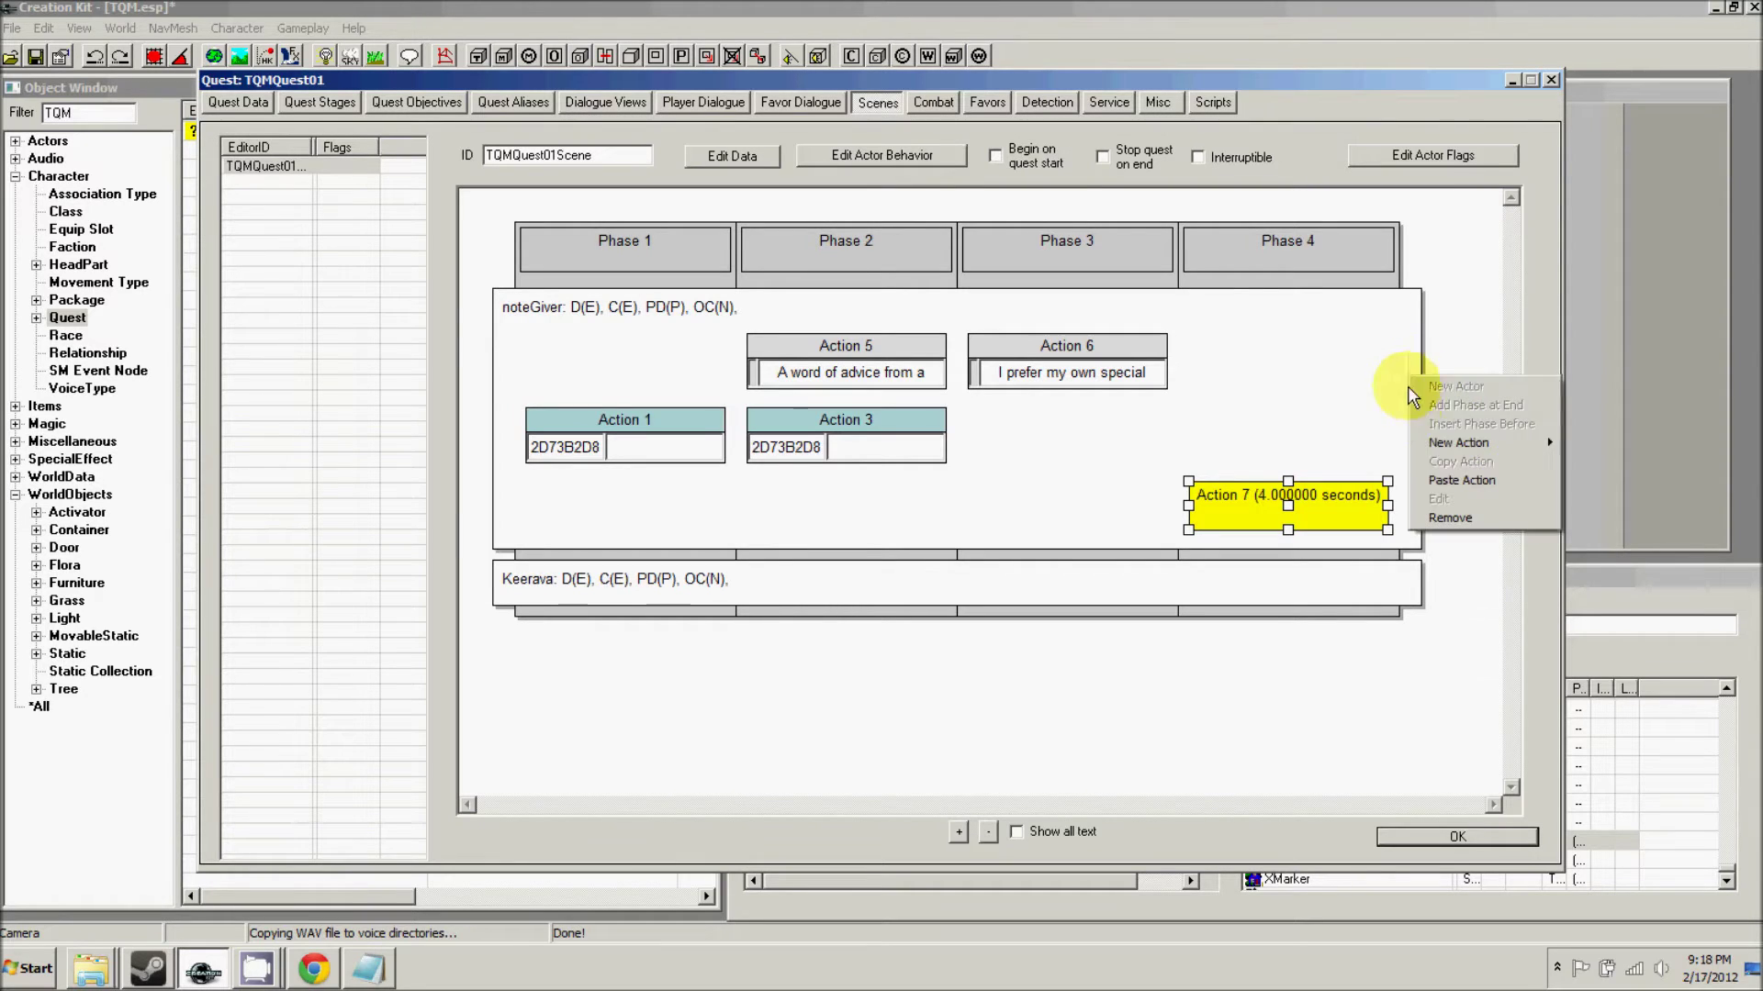
{"action": "right_click", "coordinate": [1461, 299]}
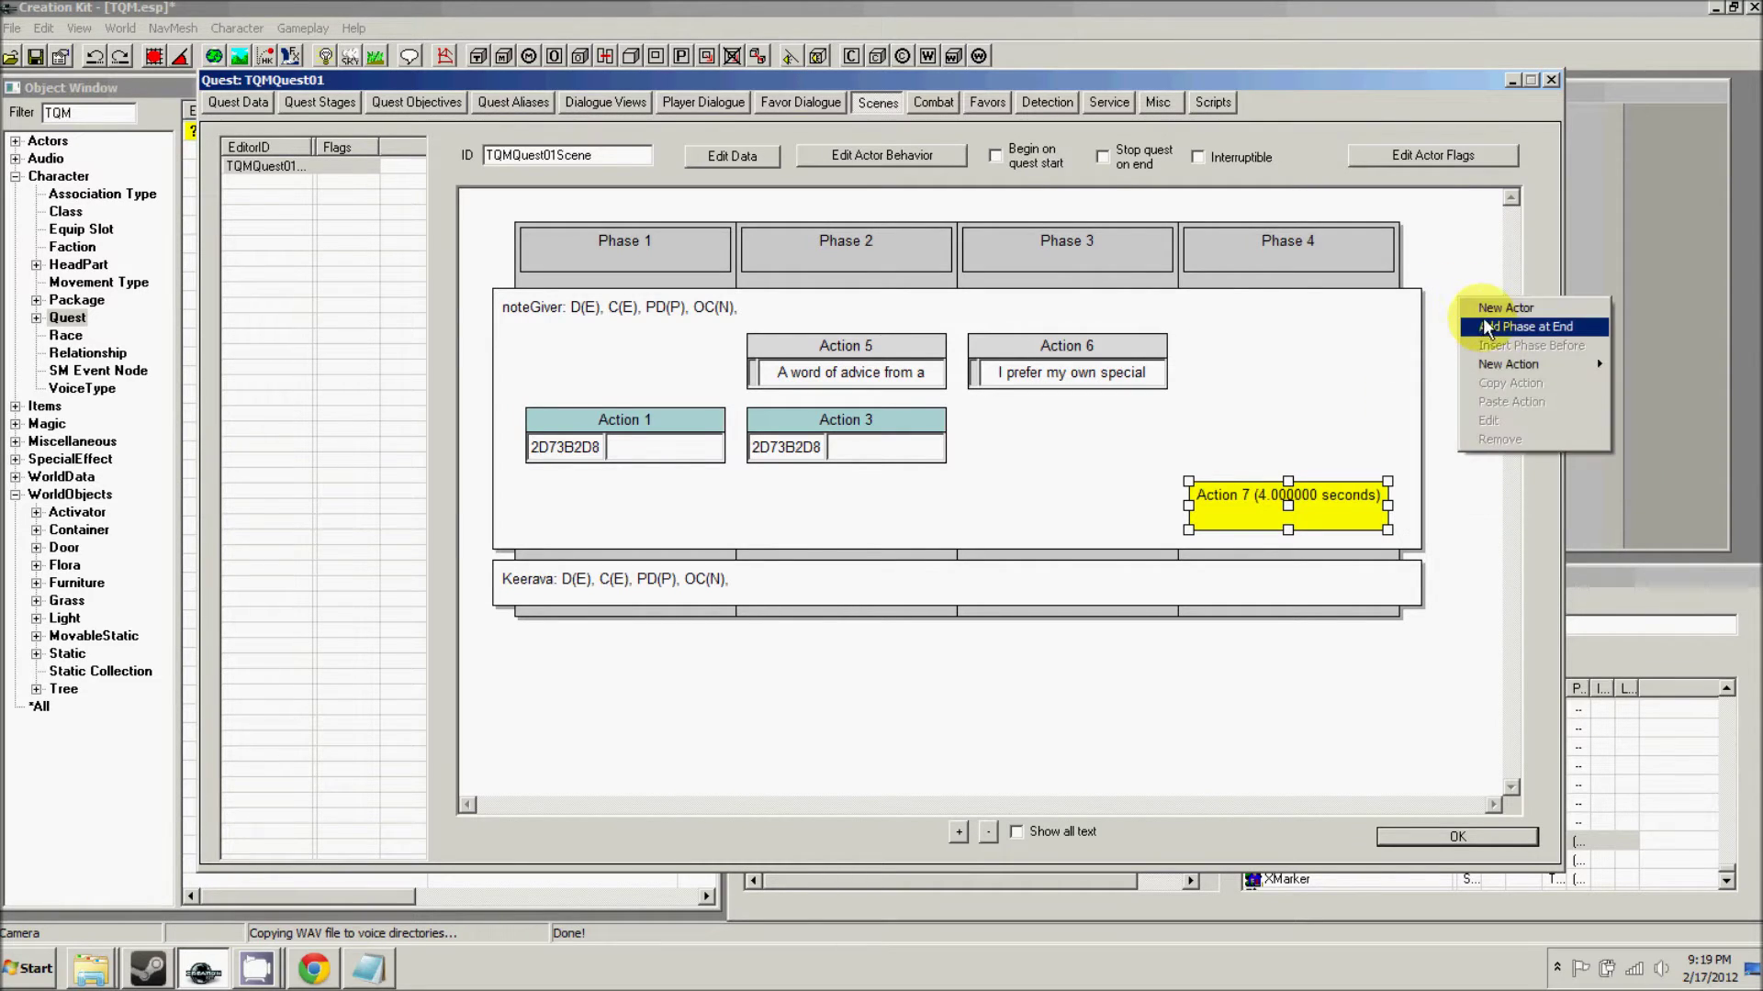
{"action": "left_click", "coordinate": [1479, 325]}
{"action": "left_click_drag", "start_coordinate": [1270, 800], "coordinate": [1385, 677]}
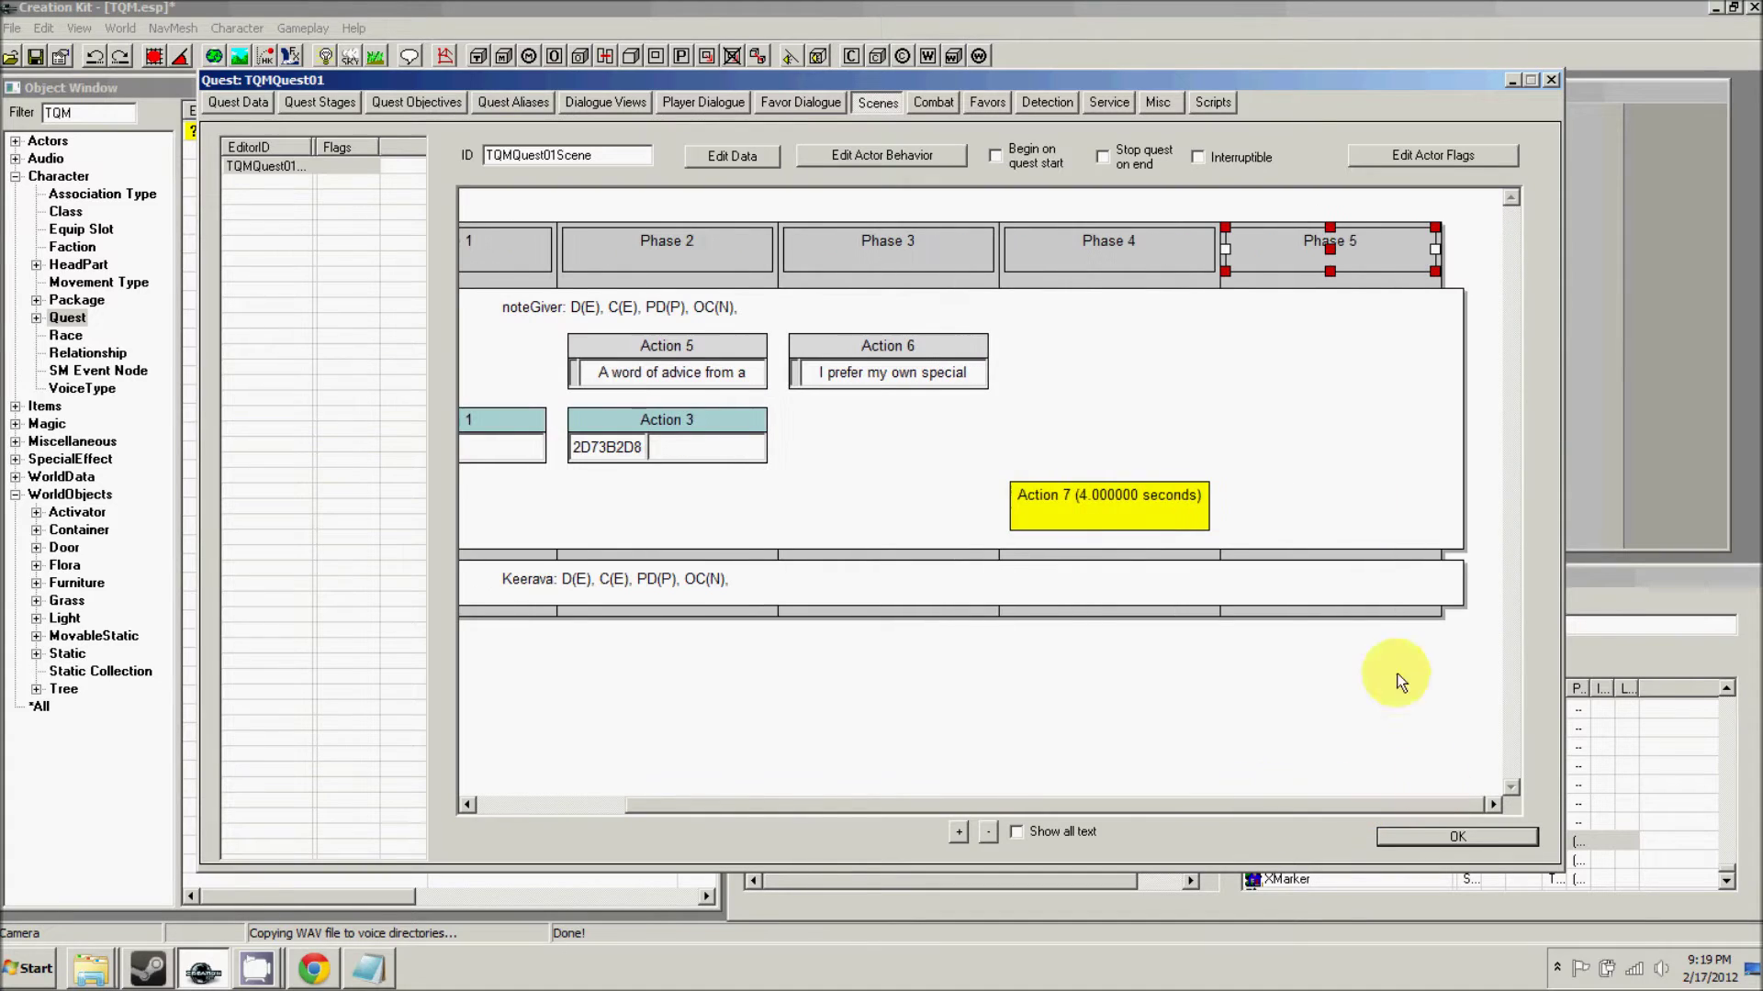
{"action": "right_click", "coordinate": [1274, 475]}
{"action": "right_click", "coordinate": [1278, 386]}
{"action": "mouse_move", "coordinate": [1366, 454]}
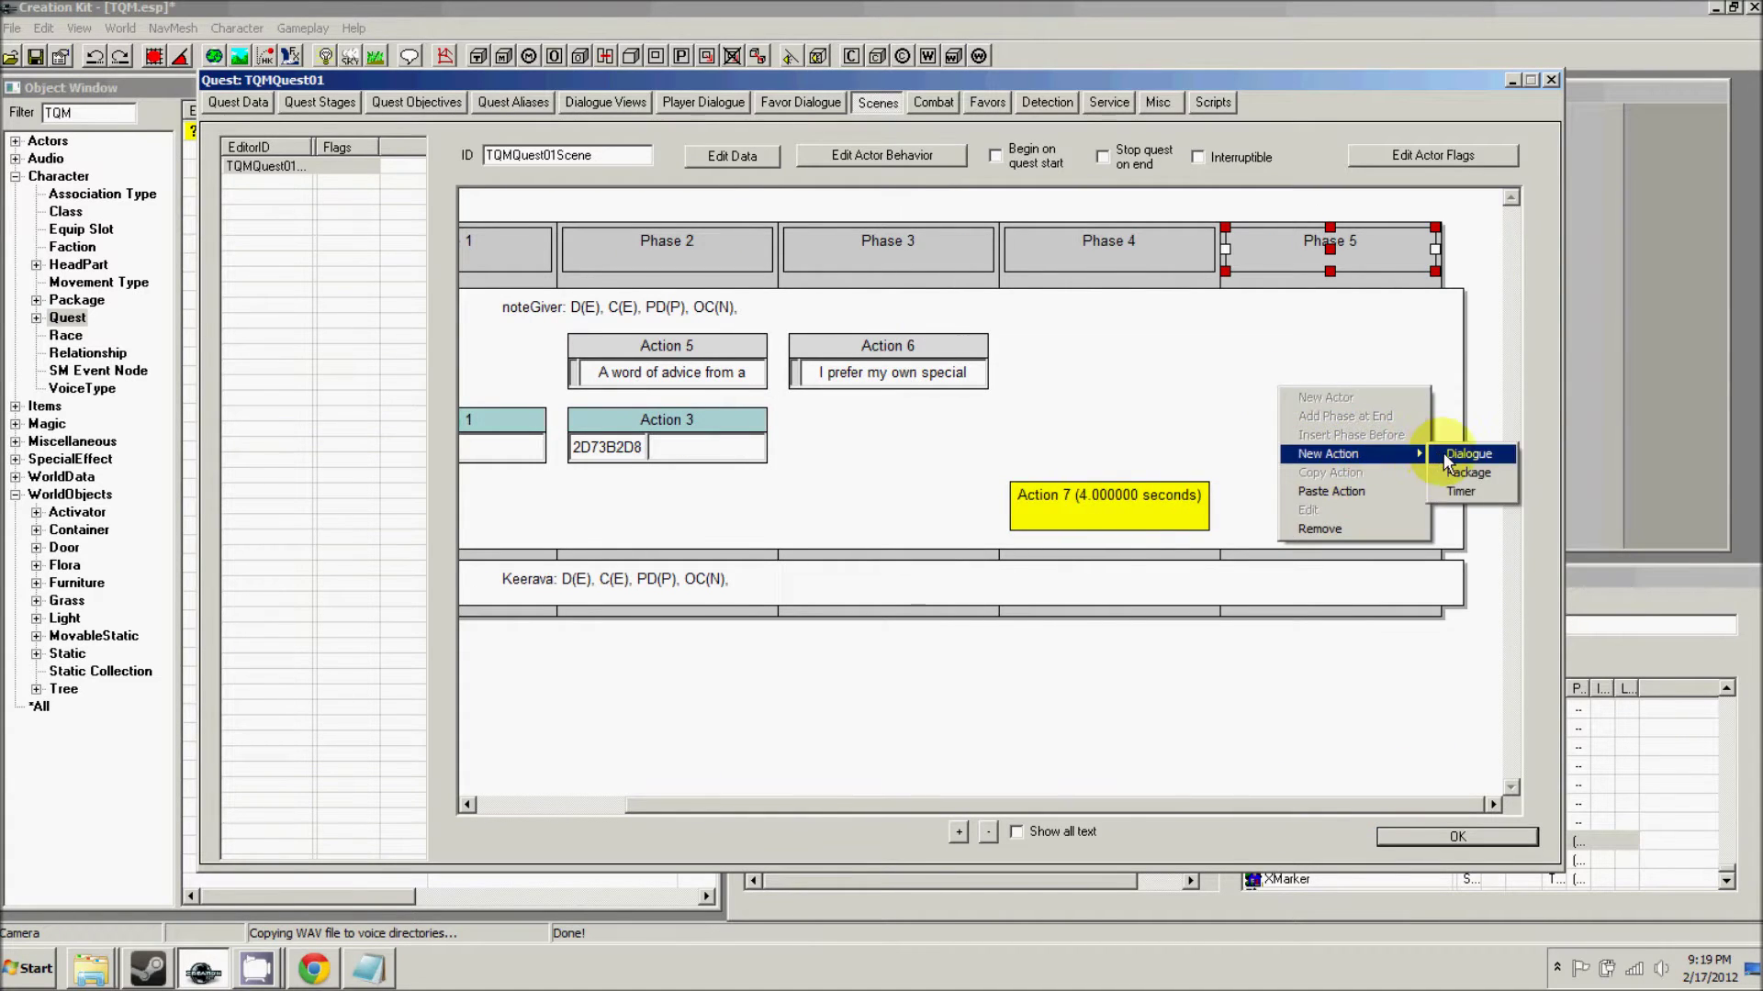
{"action": "left_click", "coordinate": [1443, 454]}
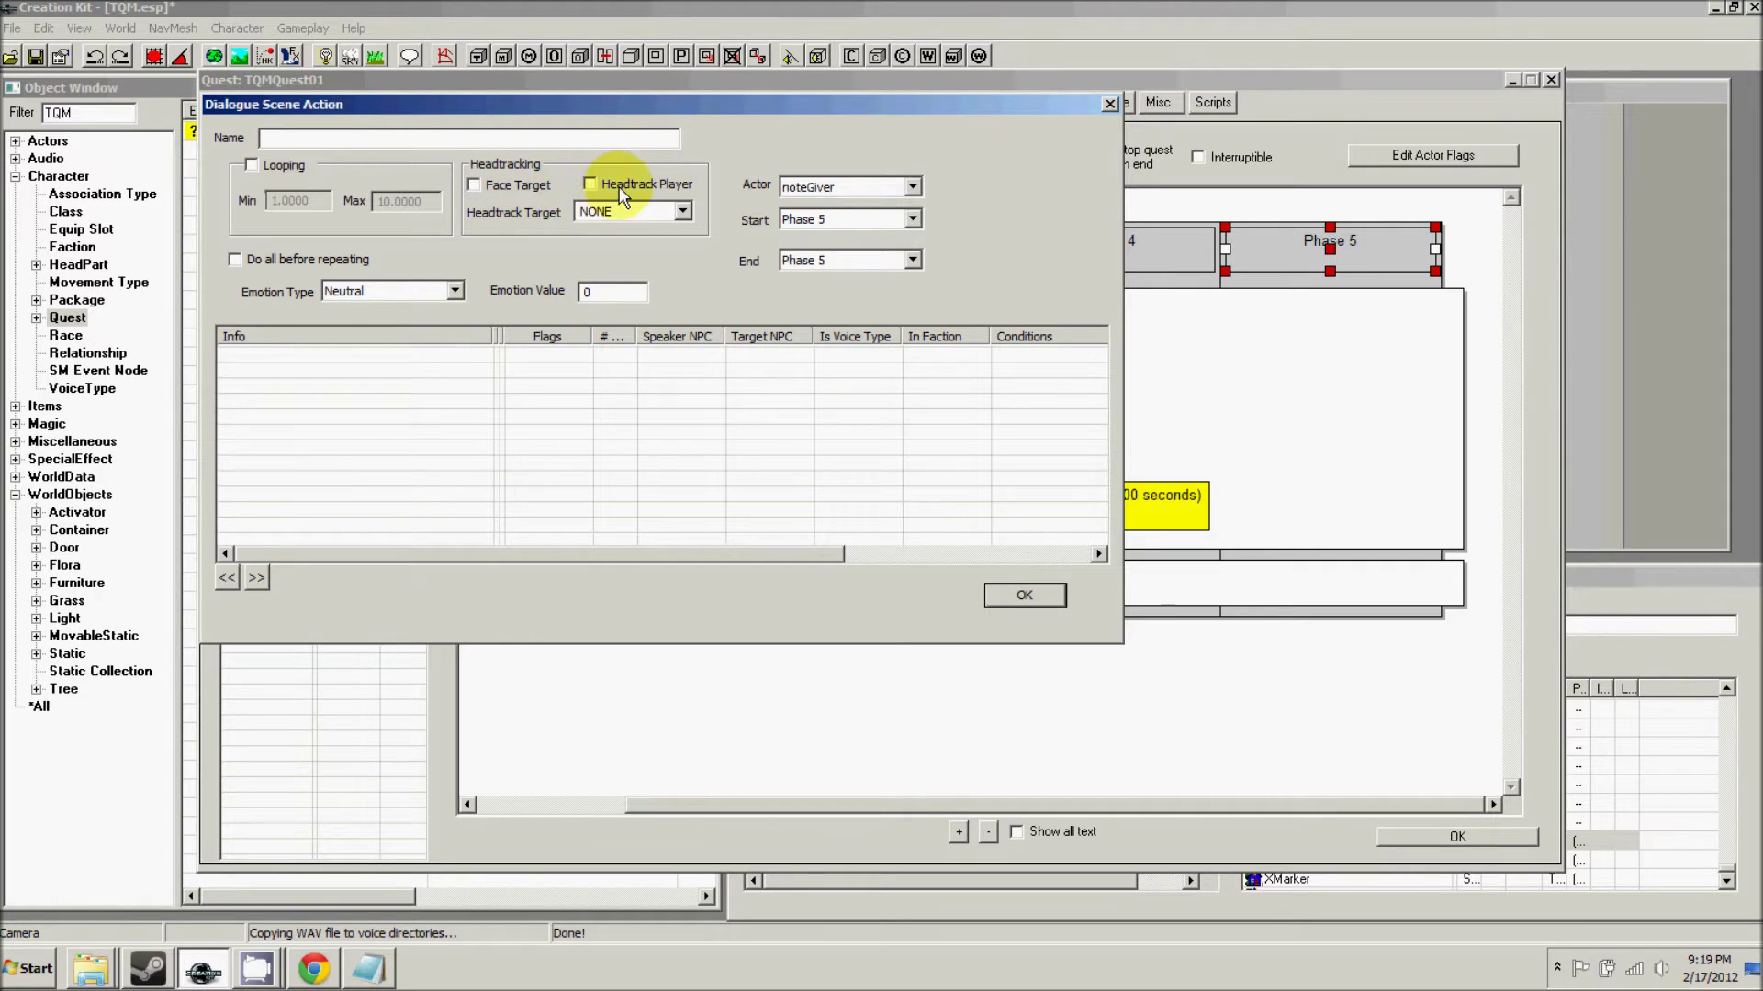
- Add the response "How did you like it? It has a bit of a bite, doesn't it? The secret ingredient is nightshade, and perhaps a bit too much."
{"action": "right_click", "coordinate": [462, 358]}
{"action": "left_click", "coordinate": [477, 368]}
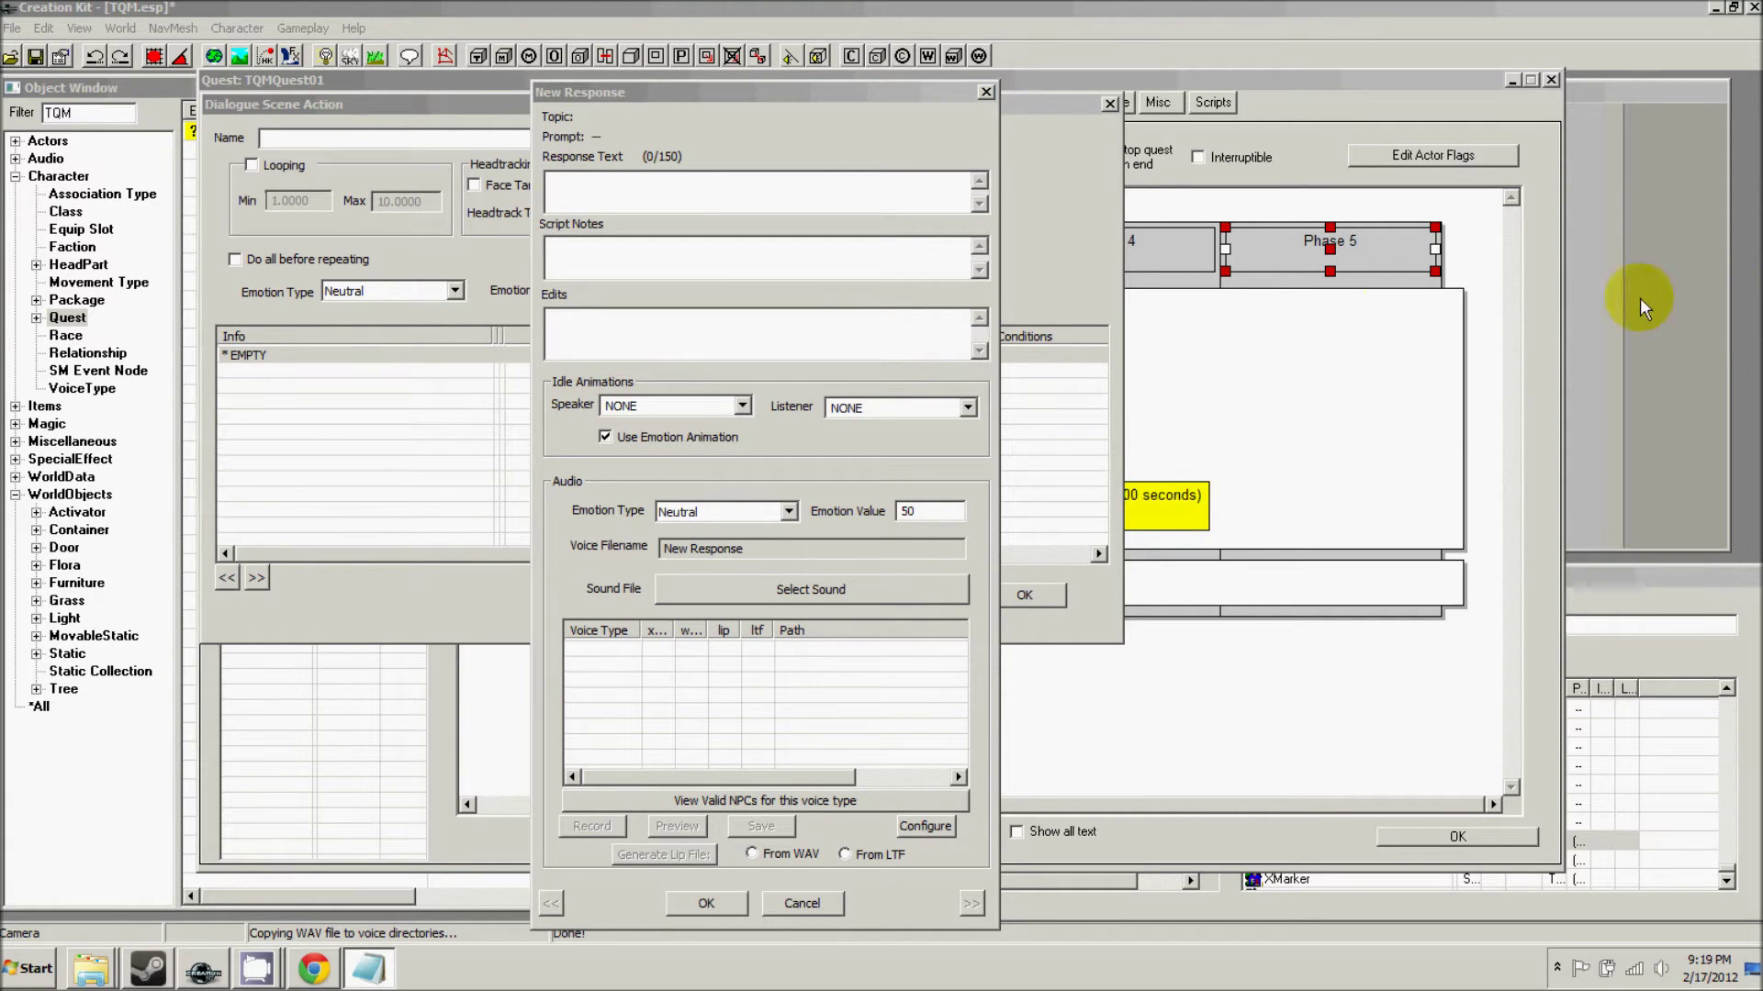
{"action": "left_click", "coordinate": [767, 181]}
{"action": "key", "text": "ctrl+v"}
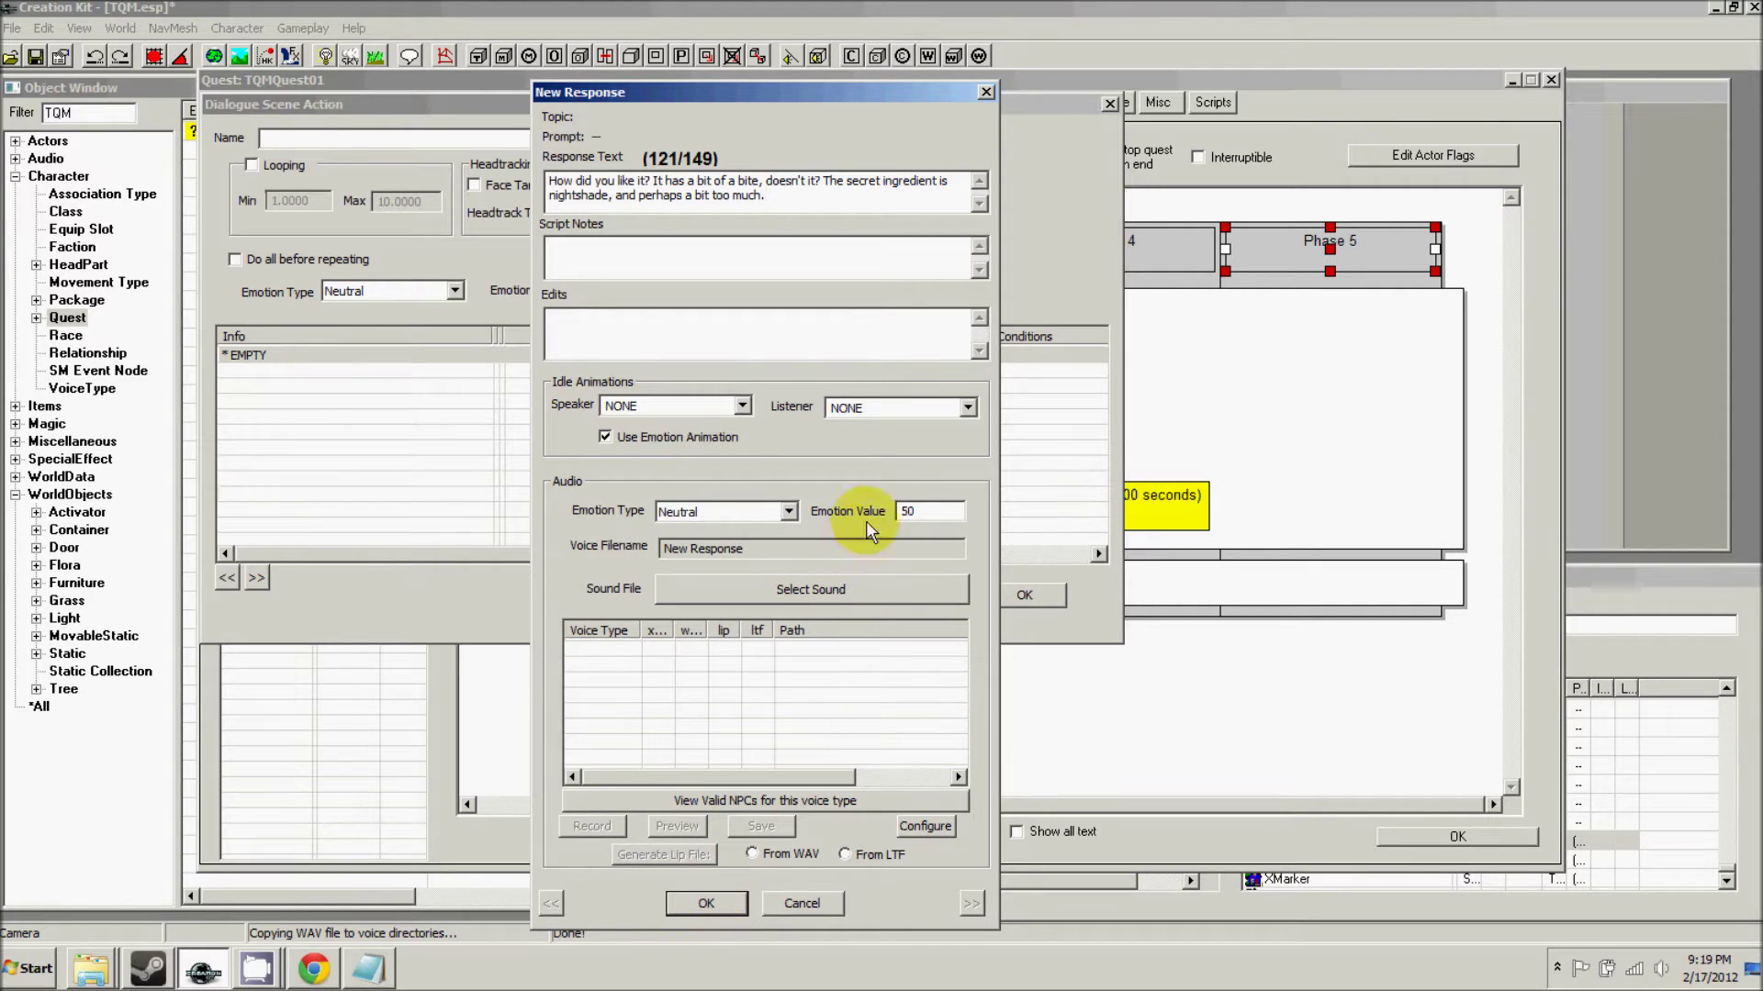
{"action": "left_click", "coordinate": [712, 906]}
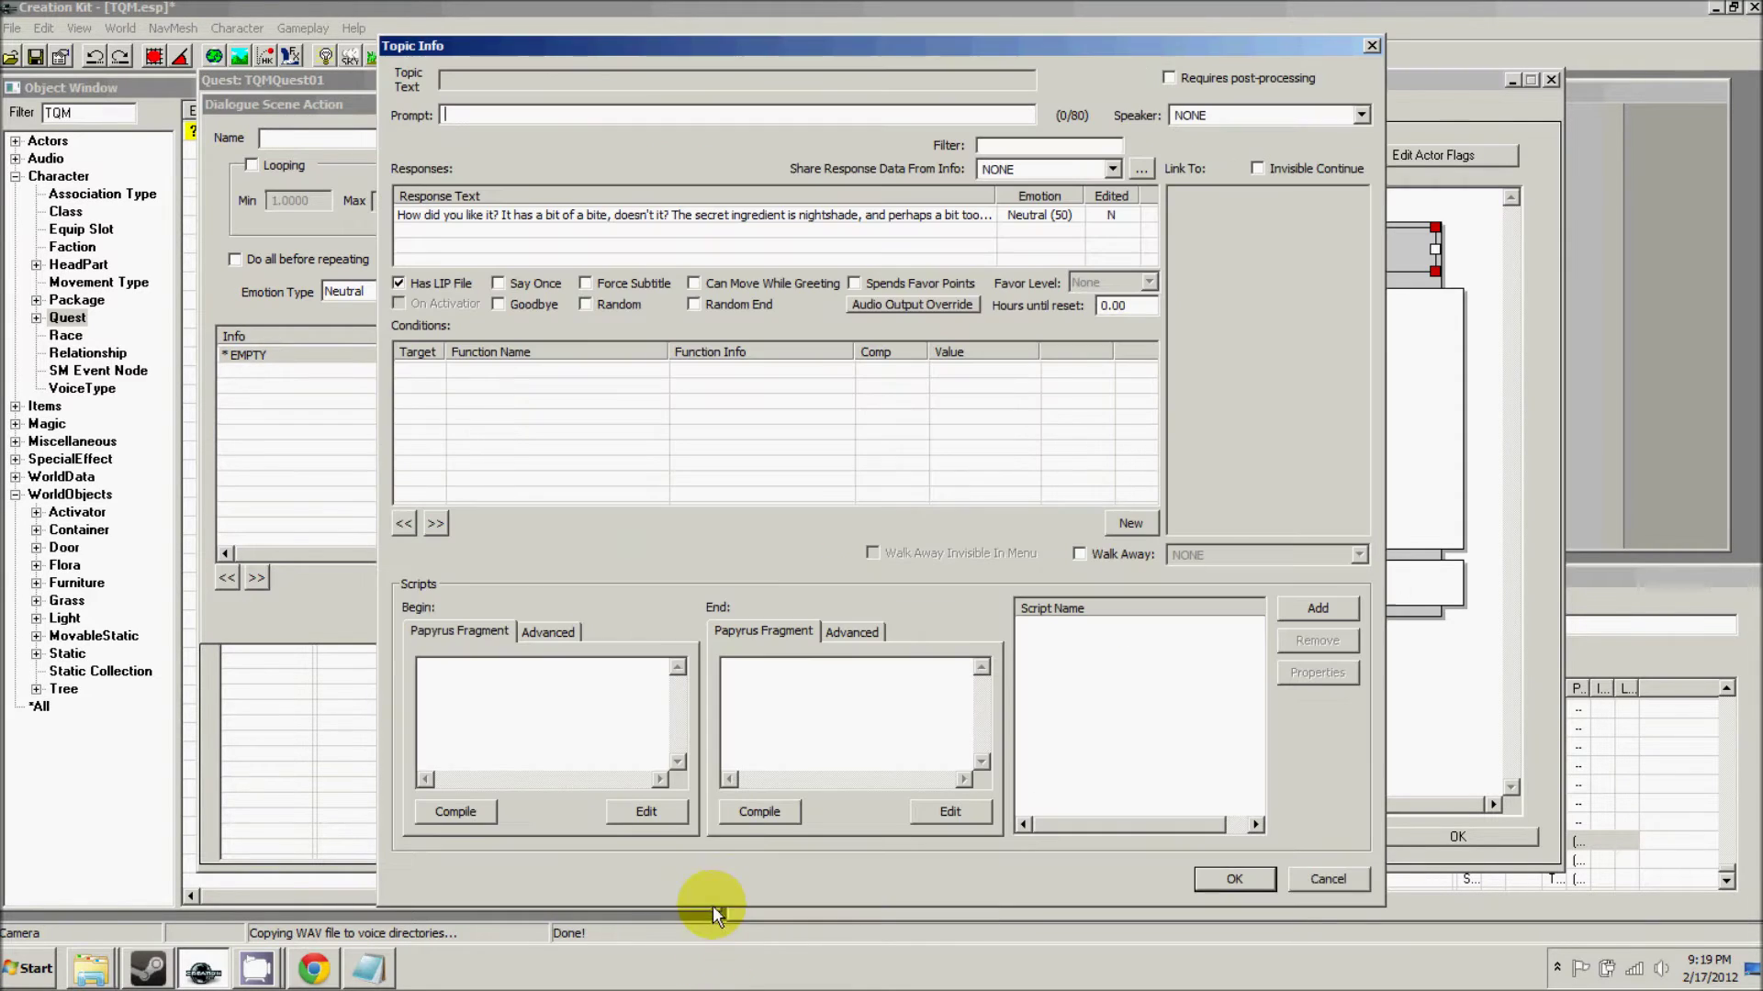
- Assign TQMBalonGrey as the speaker of the Phase 5 nightshade line, accept the topic info, and reopen its response for editing
{"action": "left_click", "coordinate": [1203, 117]}
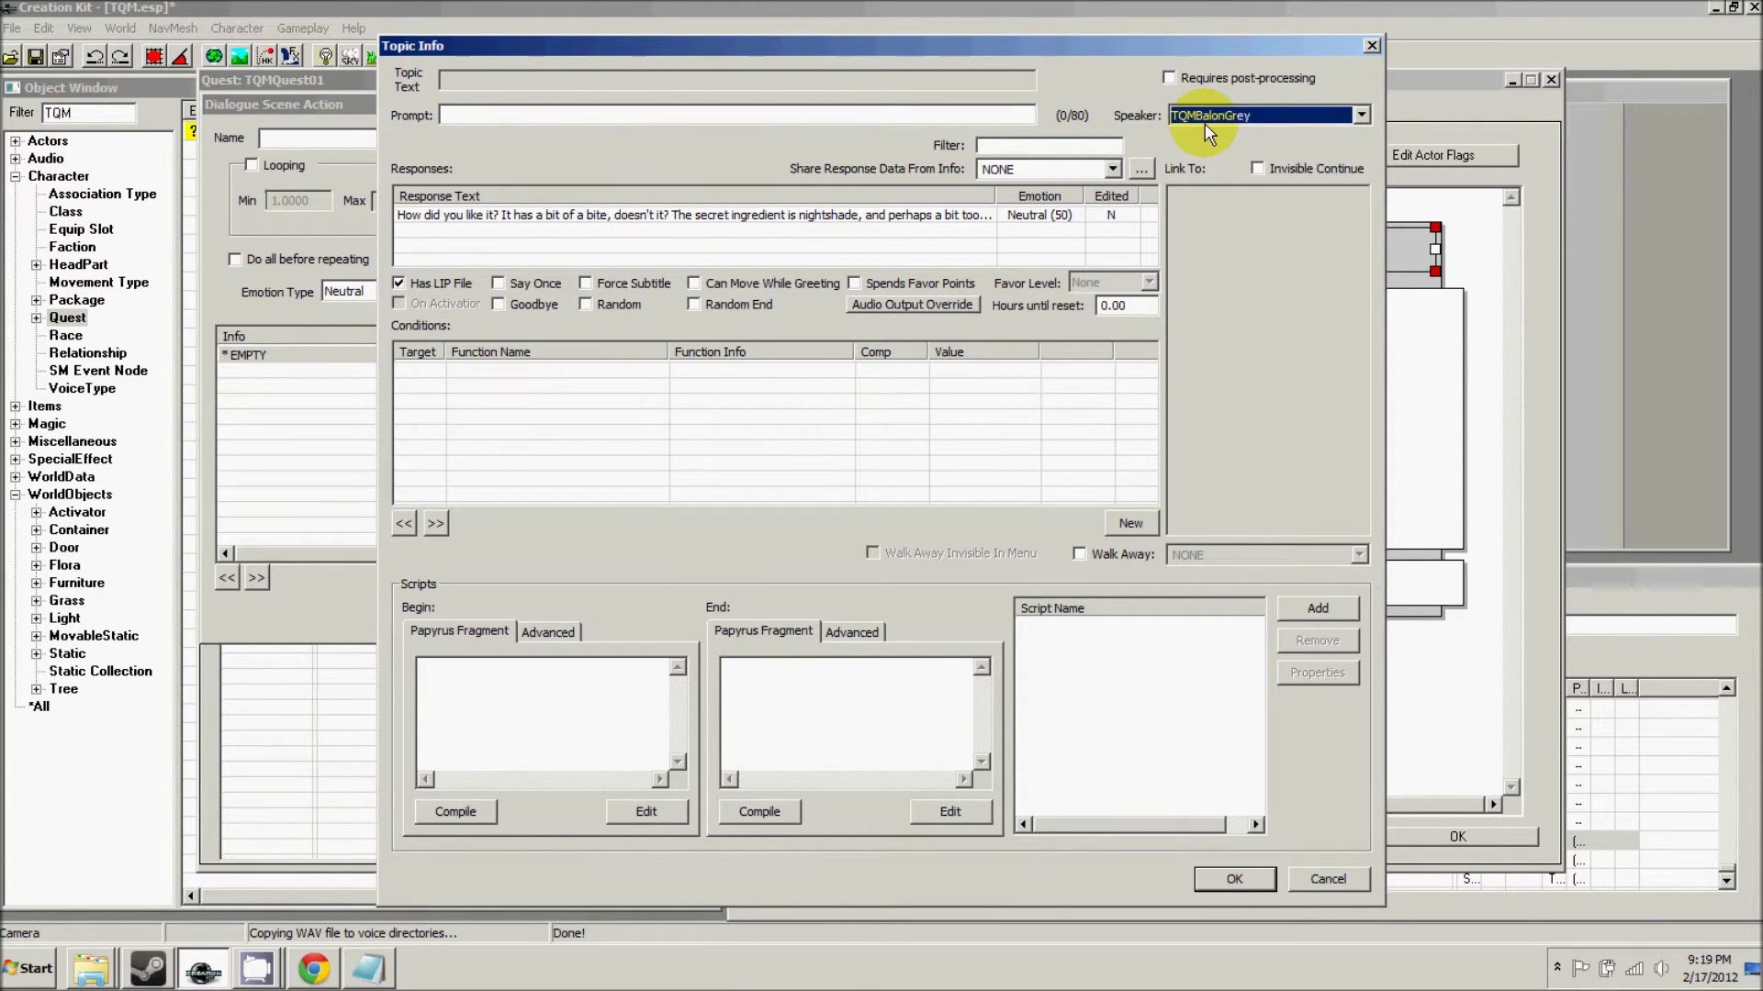
{"action": "left_click", "coordinate": [1234, 879]}
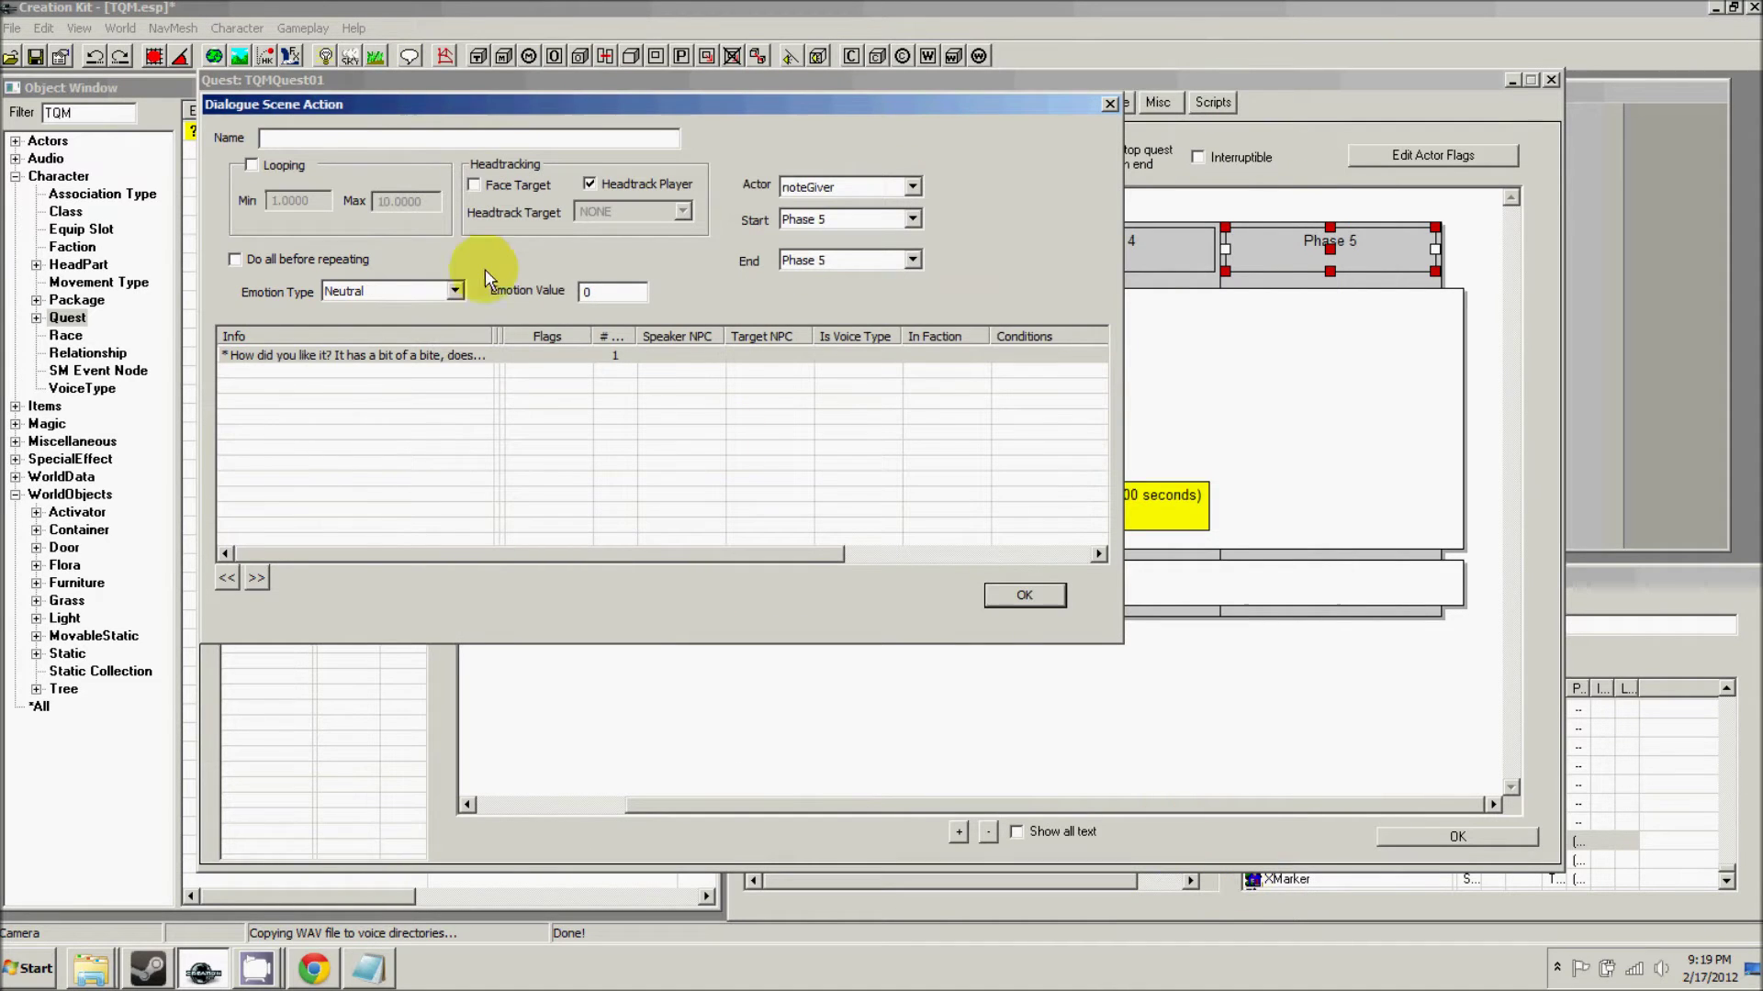
{"action": "double_click", "coordinate": [418, 353]}
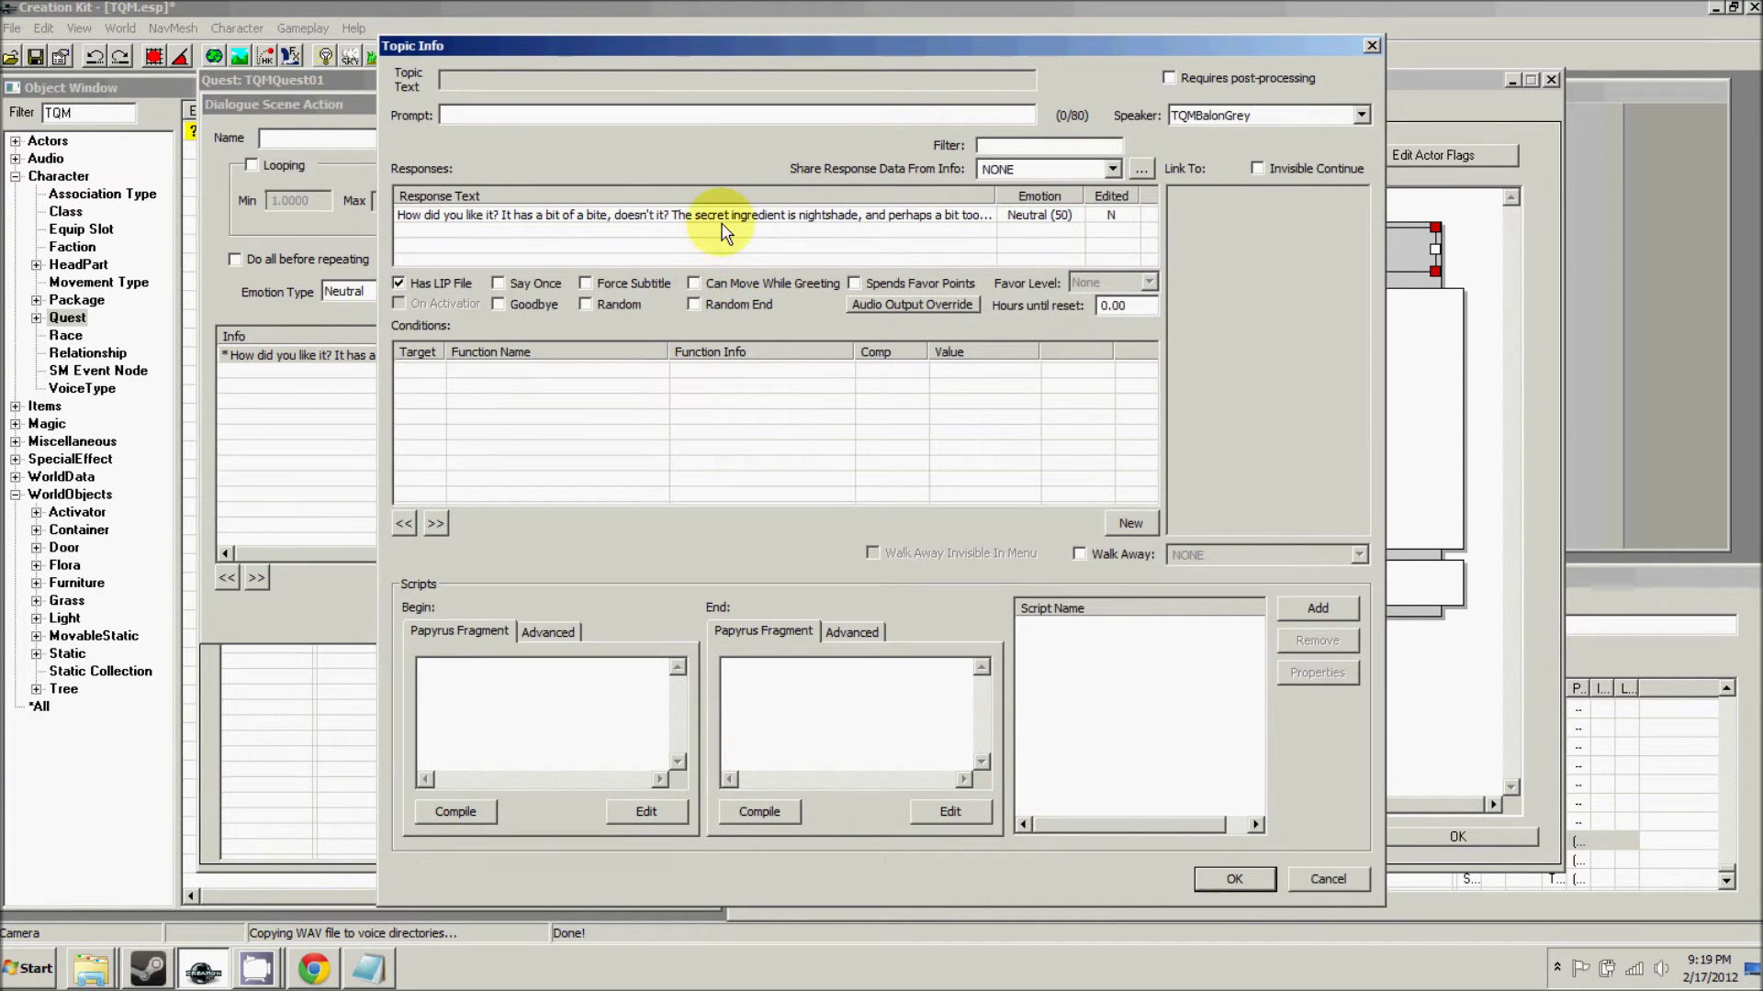
{"action": "double_click", "coordinate": [723, 223]}
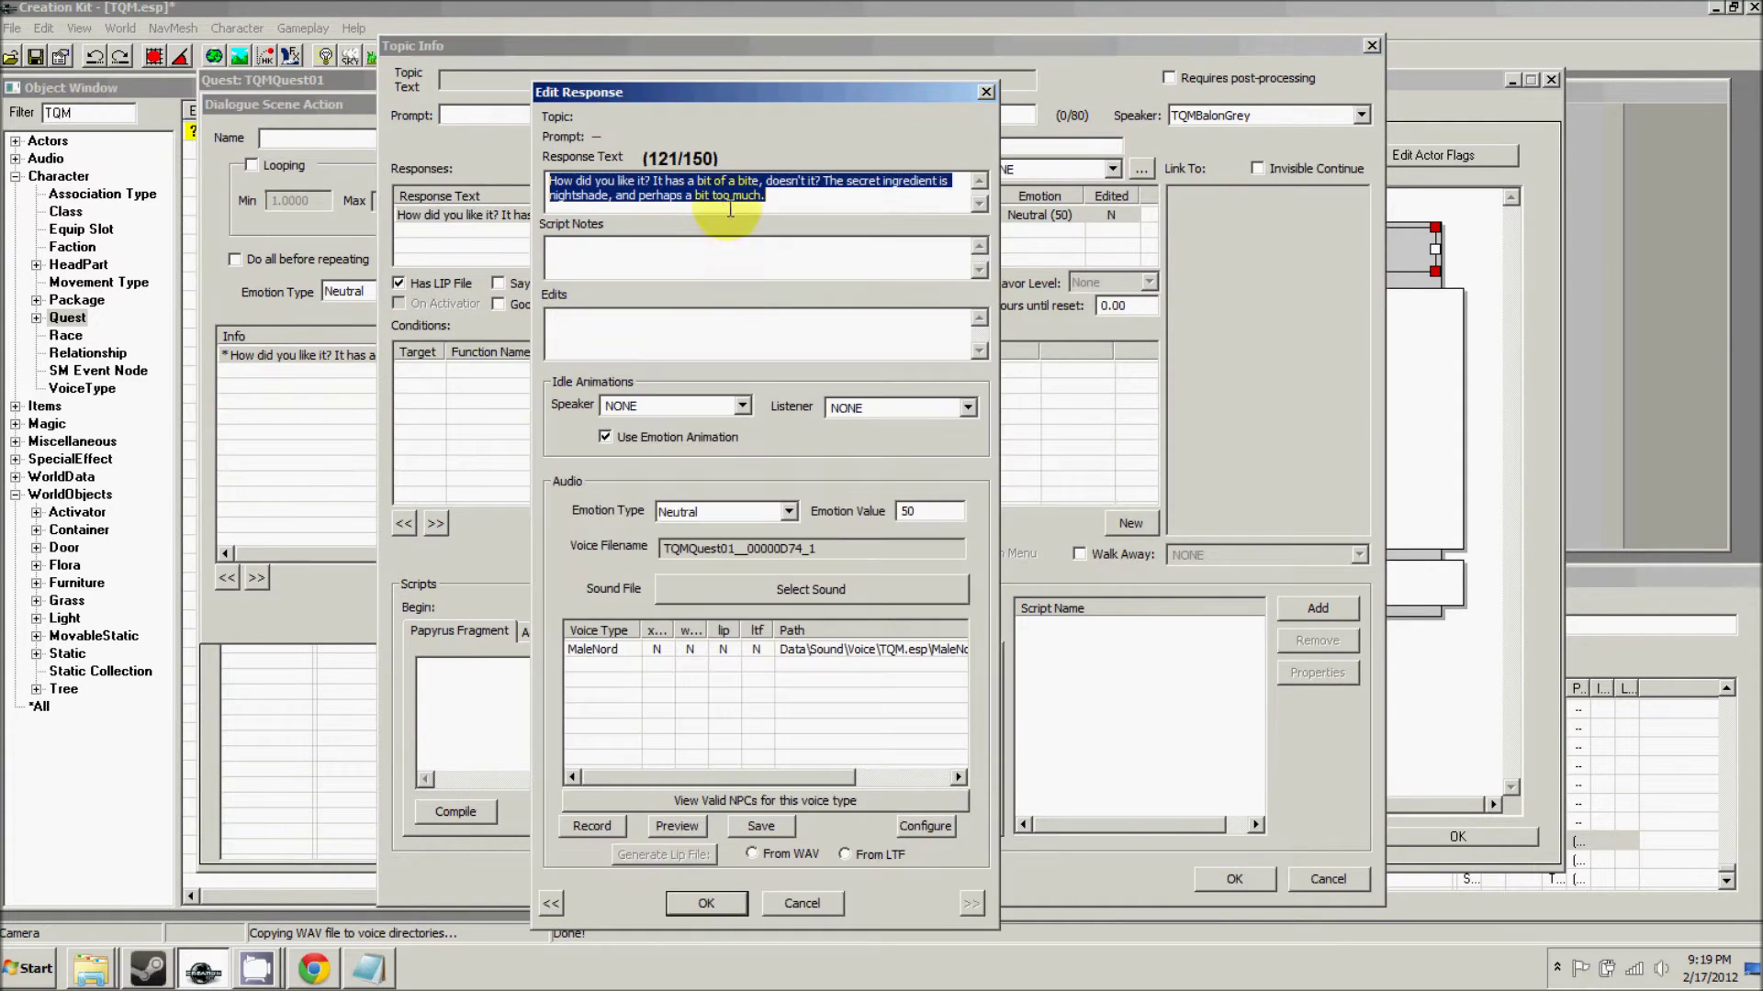
- Record and save MaleNord voice audio for the "How did you like it?" response, and accept the Phase 5 dialogue action
{"action": "left_click", "coordinate": [634, 652]}
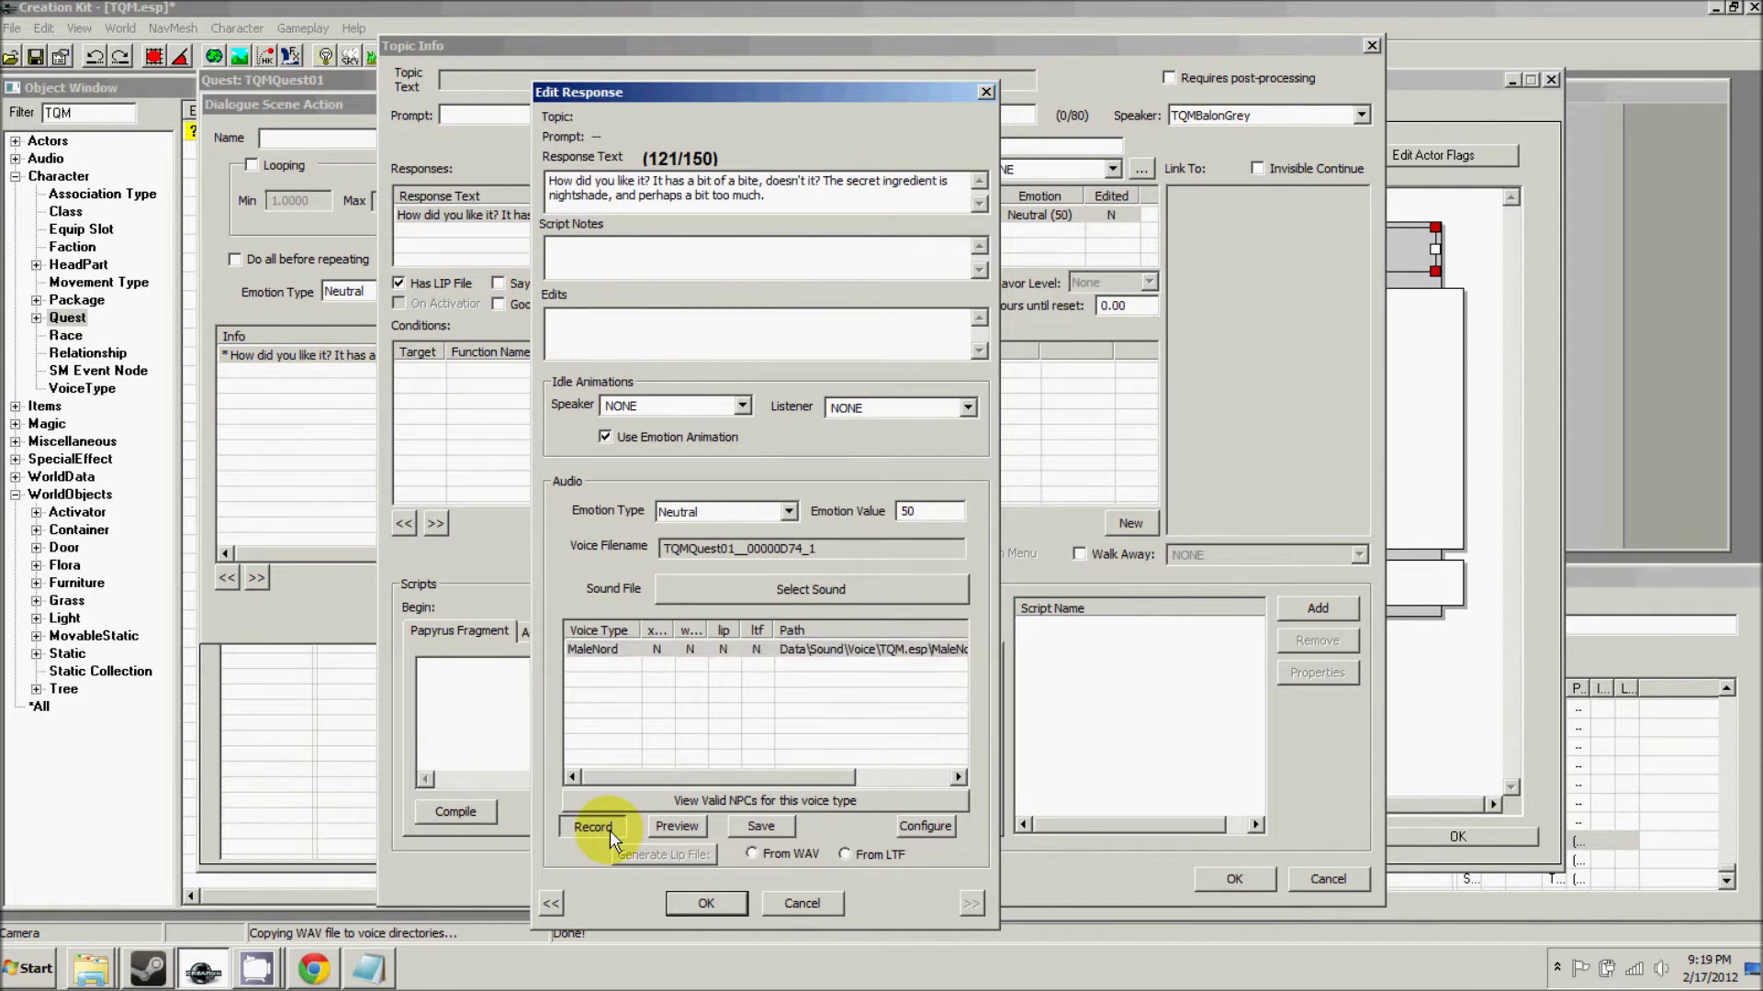
{"action": "left_click", "coordinate": [610, 826]}
{"action": "left_click", "coordinate": [759, 491]}
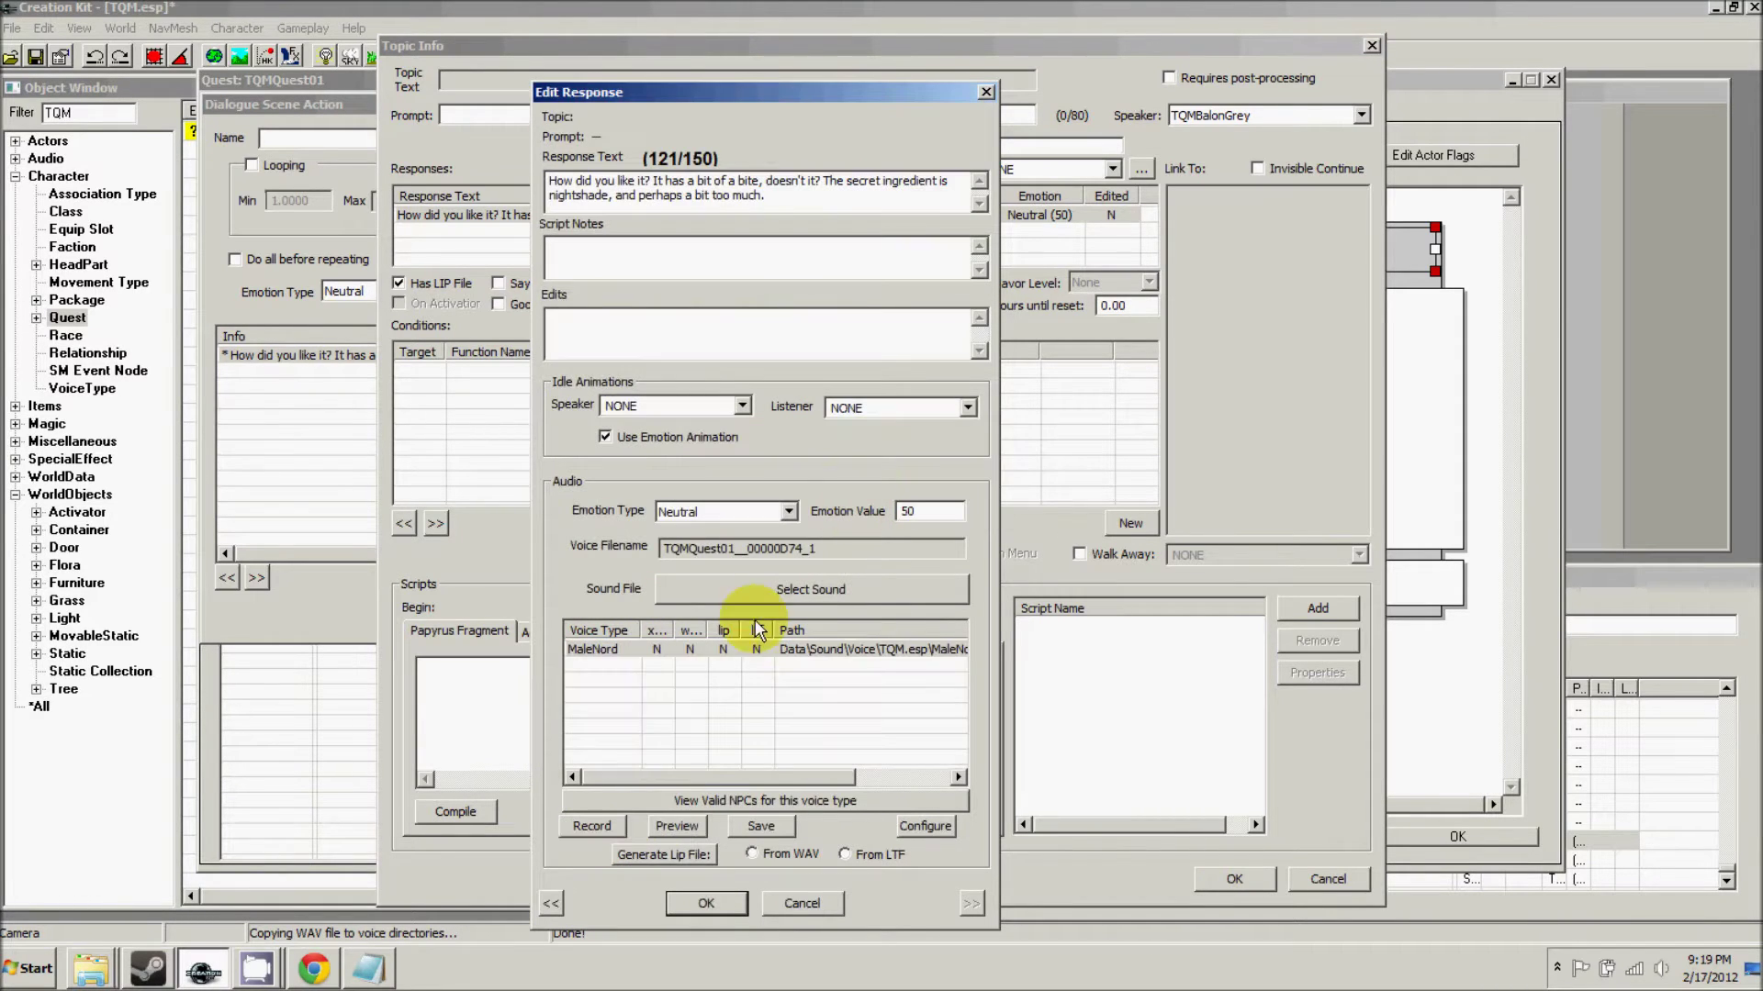
{"action": "left_click", "coordinate": [761, 826]}
{"action": "left_click", "coordinate": [706, 903]}
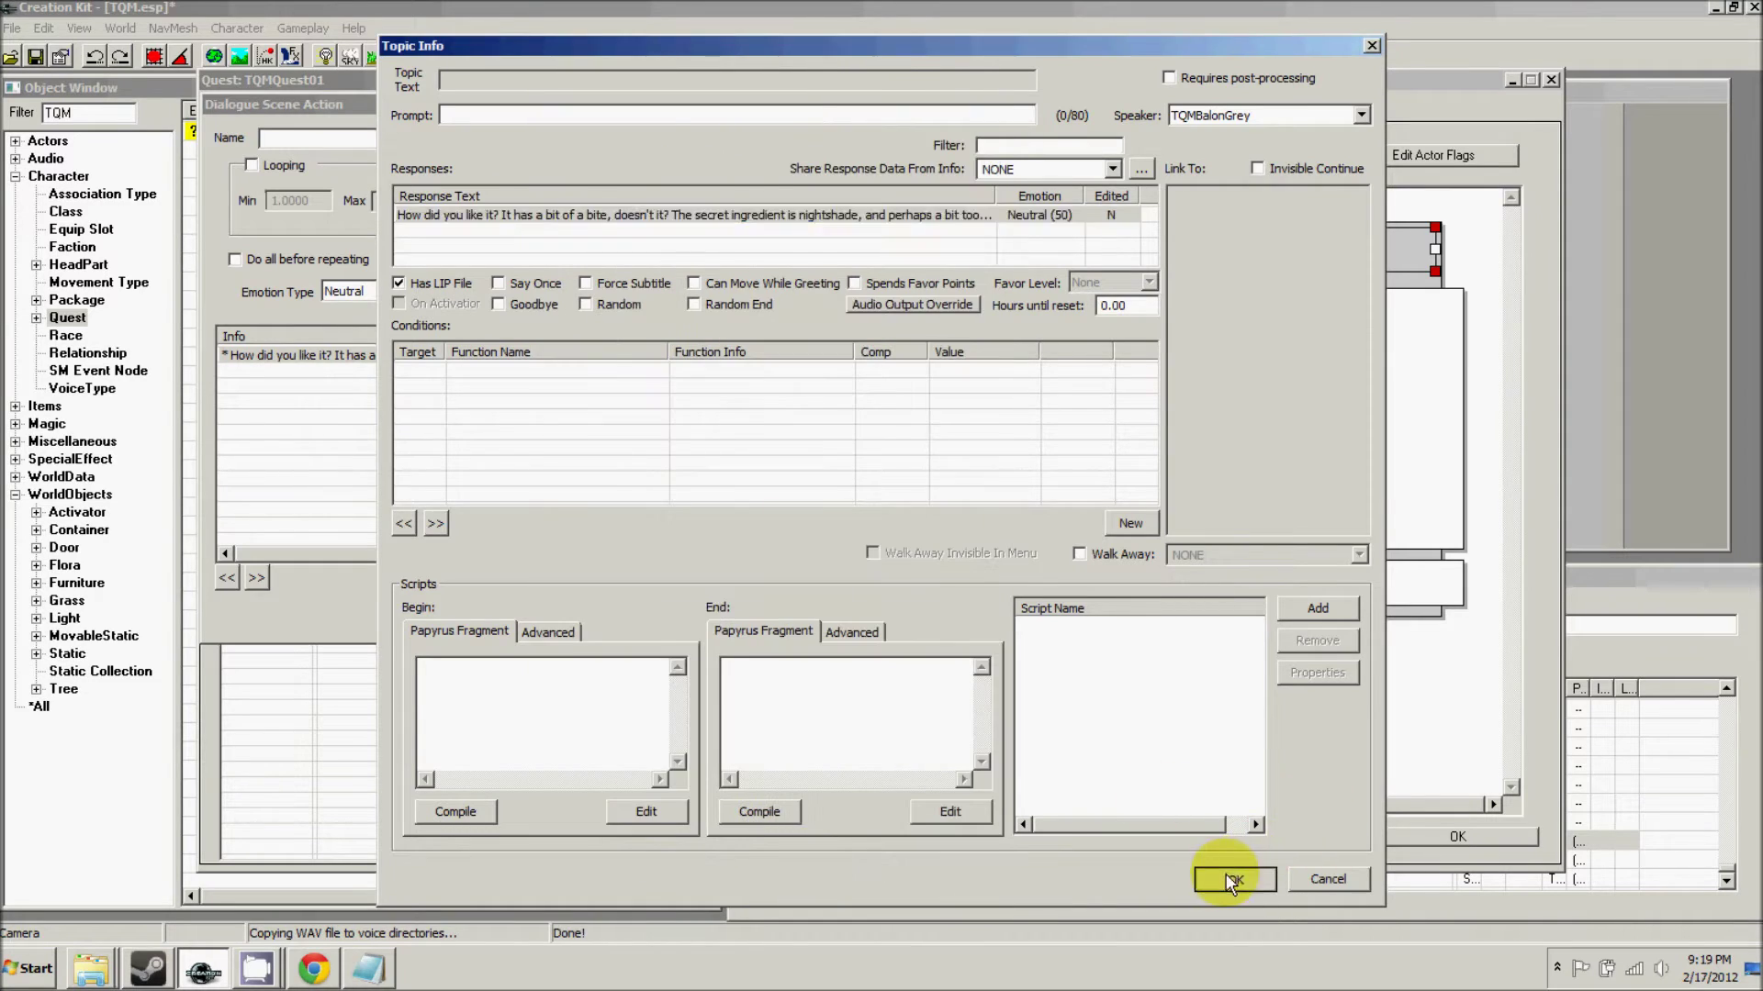
{"action": "left_click", "coordinate": [1234, 878]}
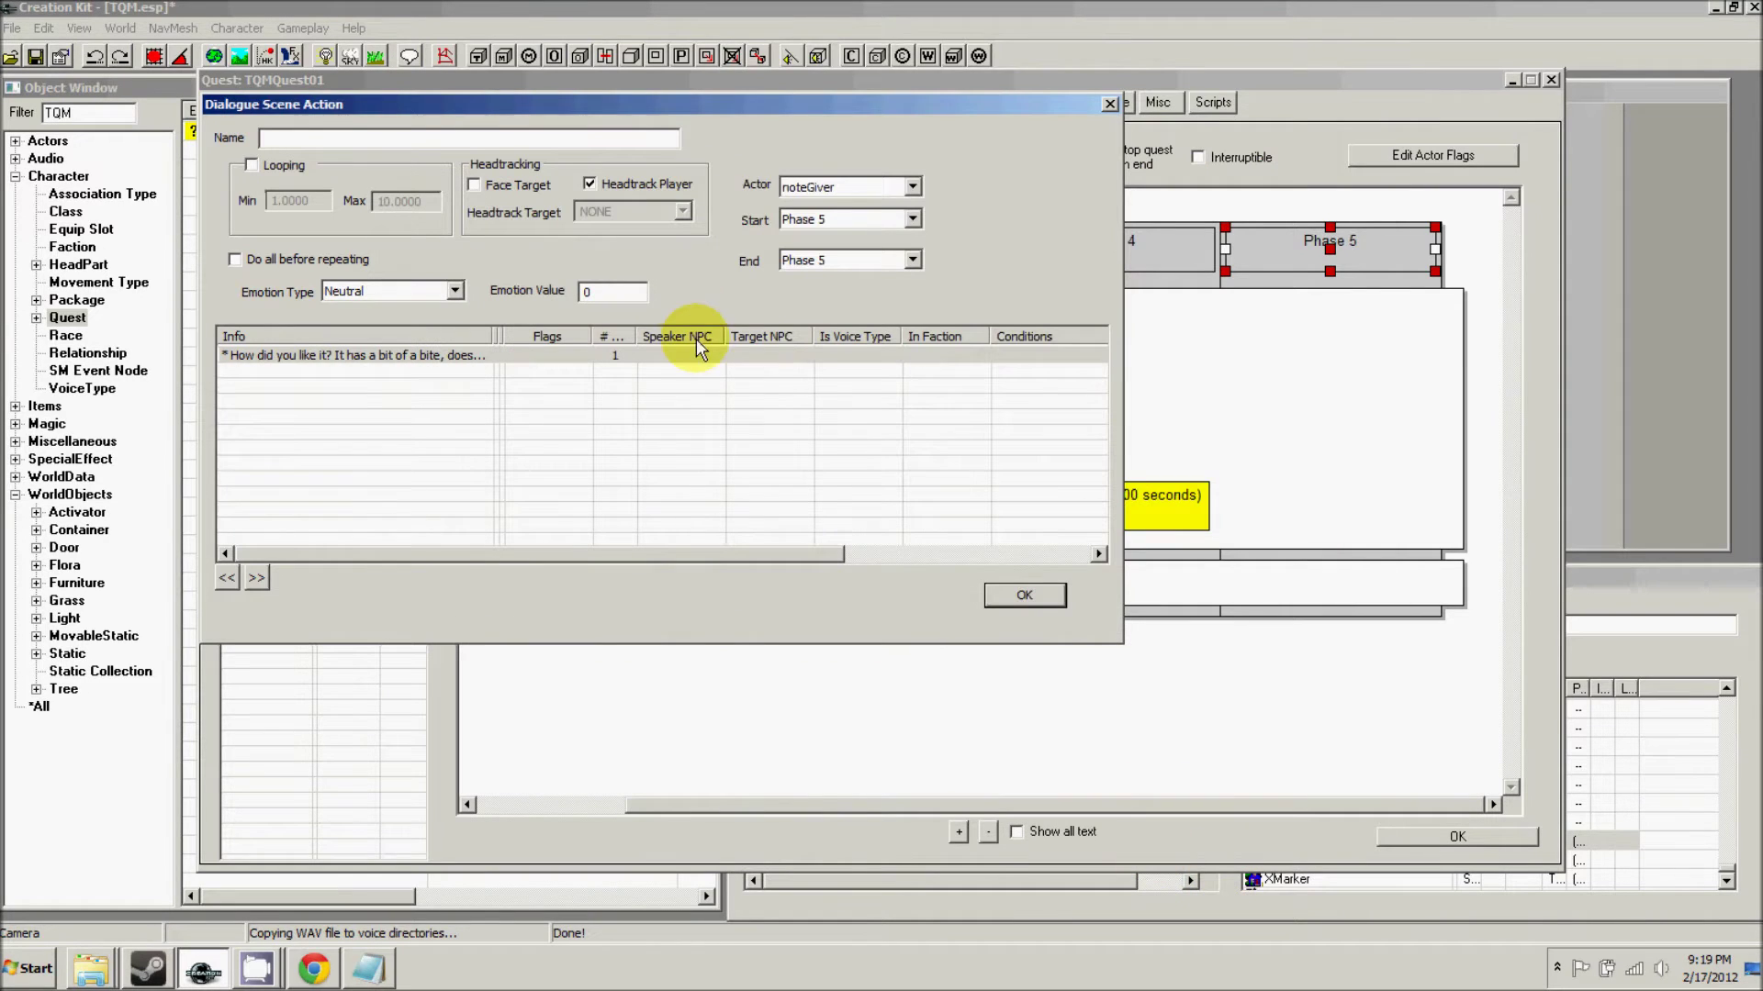
{"action": "left_click", "coordinate": [1023, 597]}
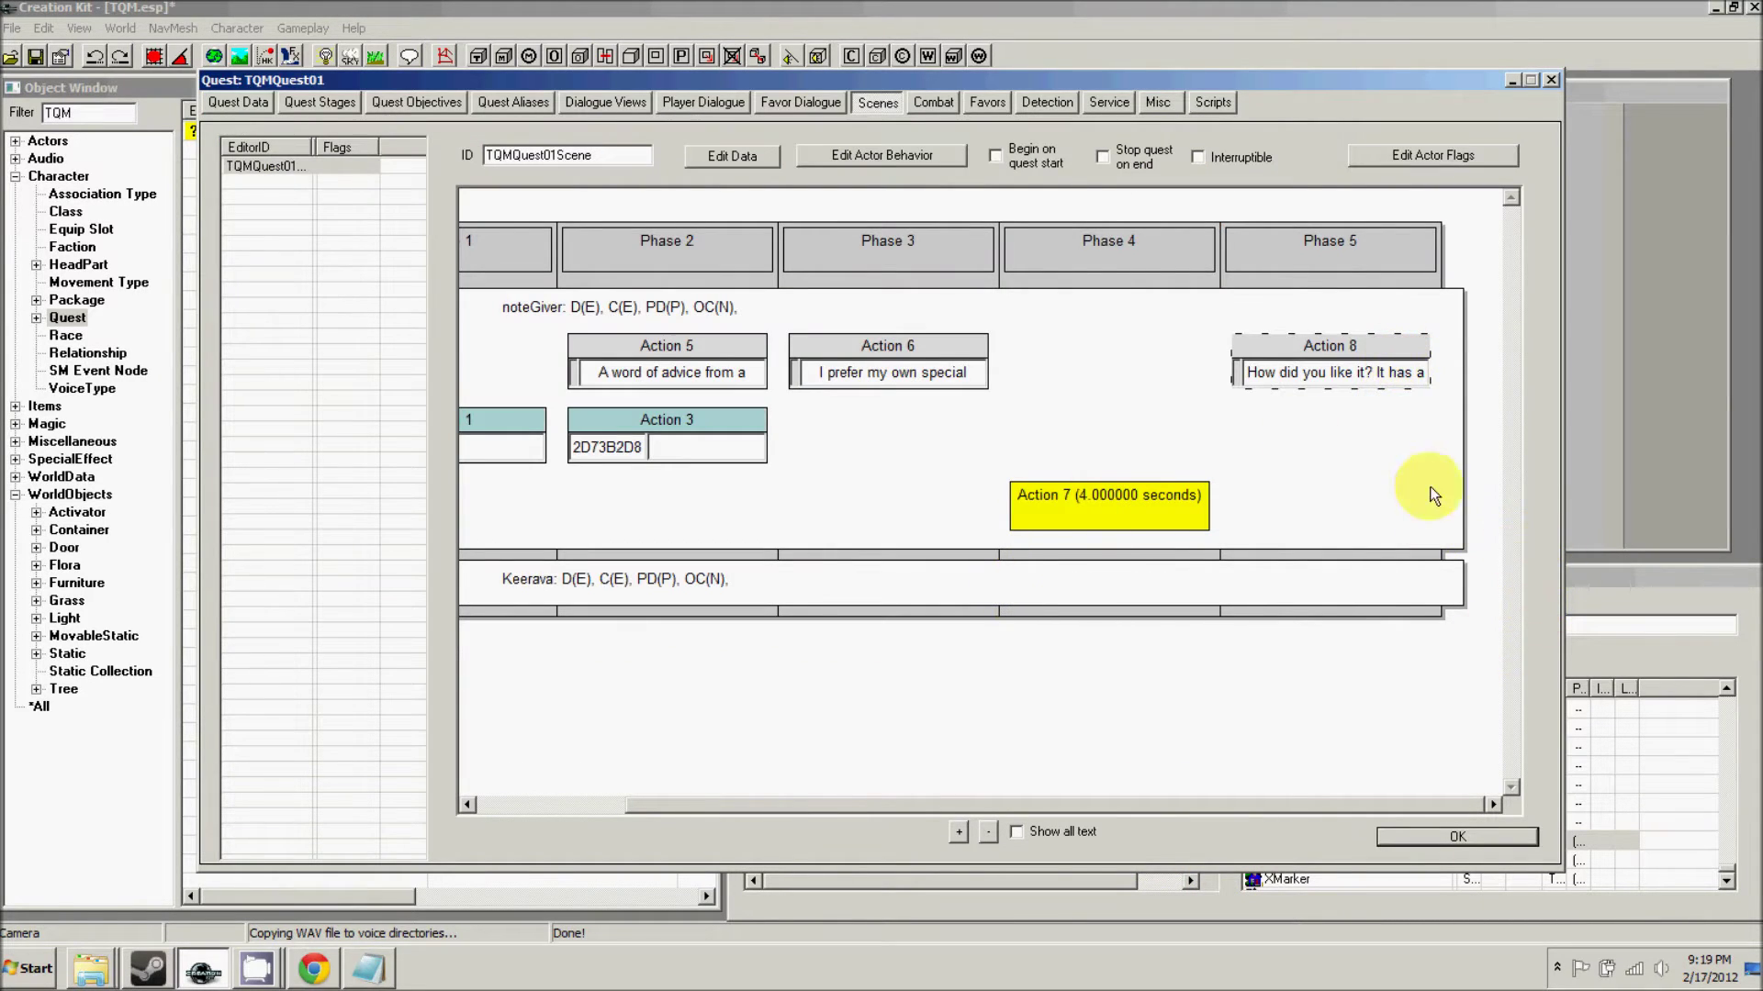
- Append Phase 6 to the scene and create a dialogue action for noteGiver in it with Headtrack Player enabled
{"action": "right_click", "coordinate": [1469, 260]}
{"action": "left_click", "coordinate": [1491, 287]}
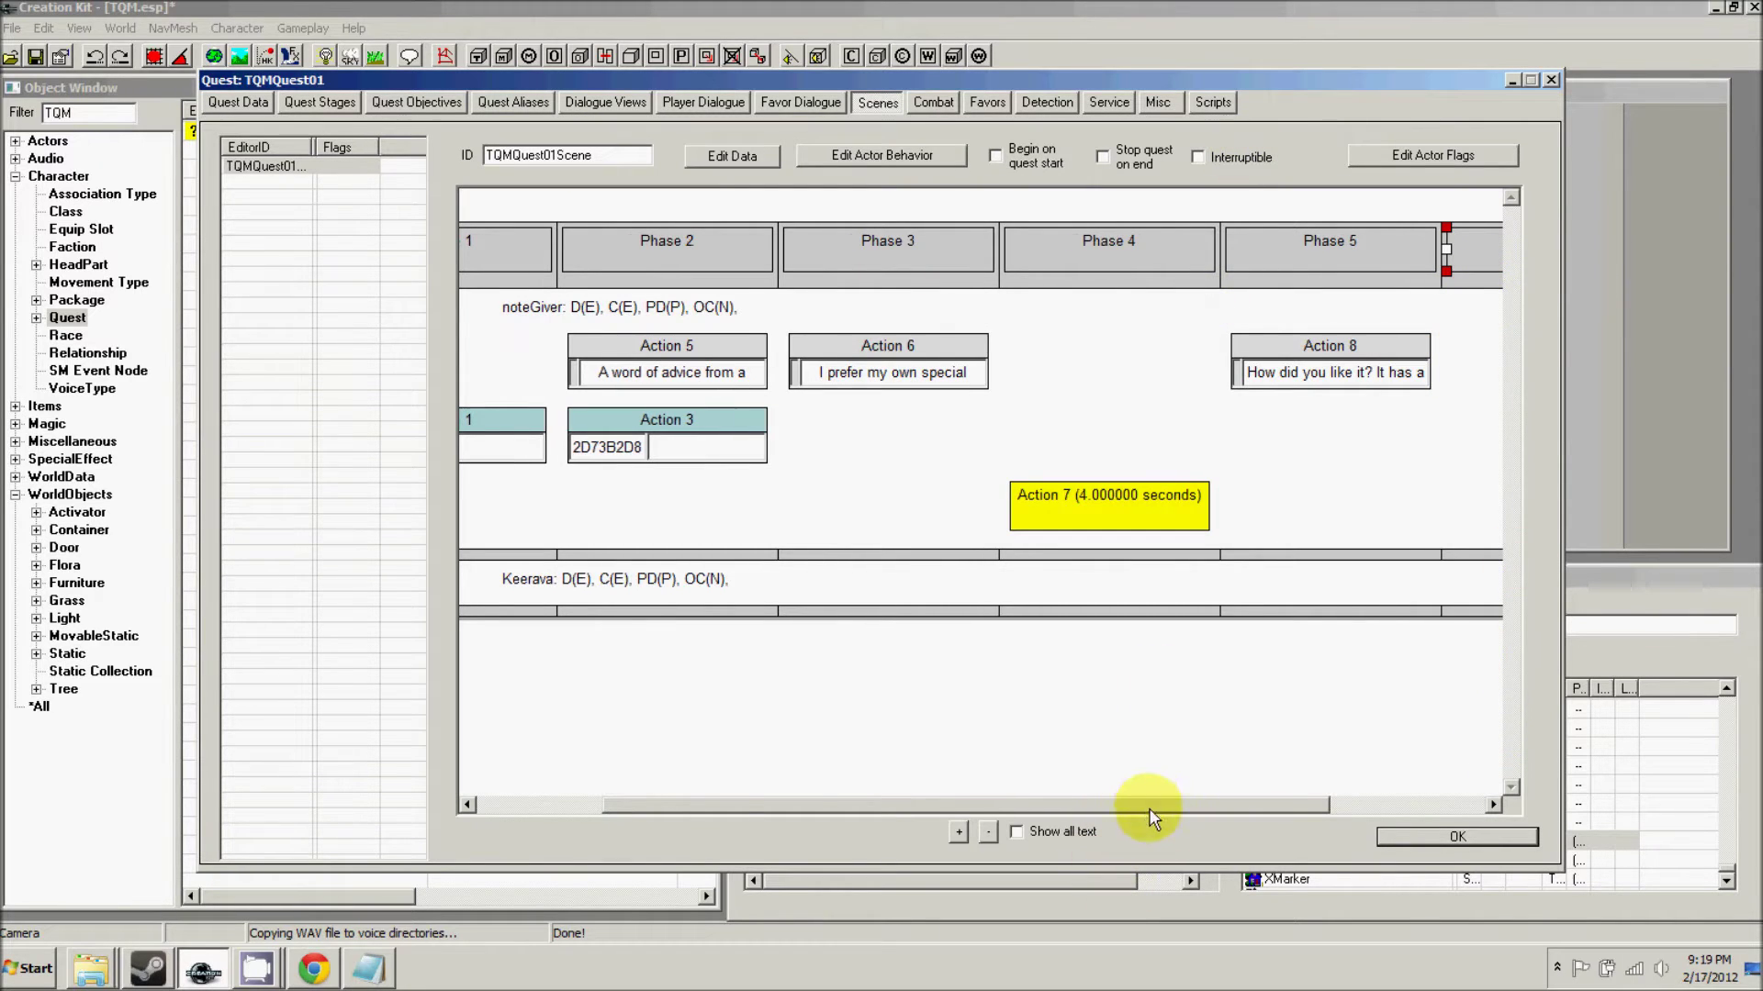
{"action": "left_click_drag", "start_coordinate": [1149, 808], "coordinate": [1306, 808]}
{"action": "right_click", "coordinate": [1267, 368]}
{"action": "mouse_move", "coordinate": [1315, 437]}
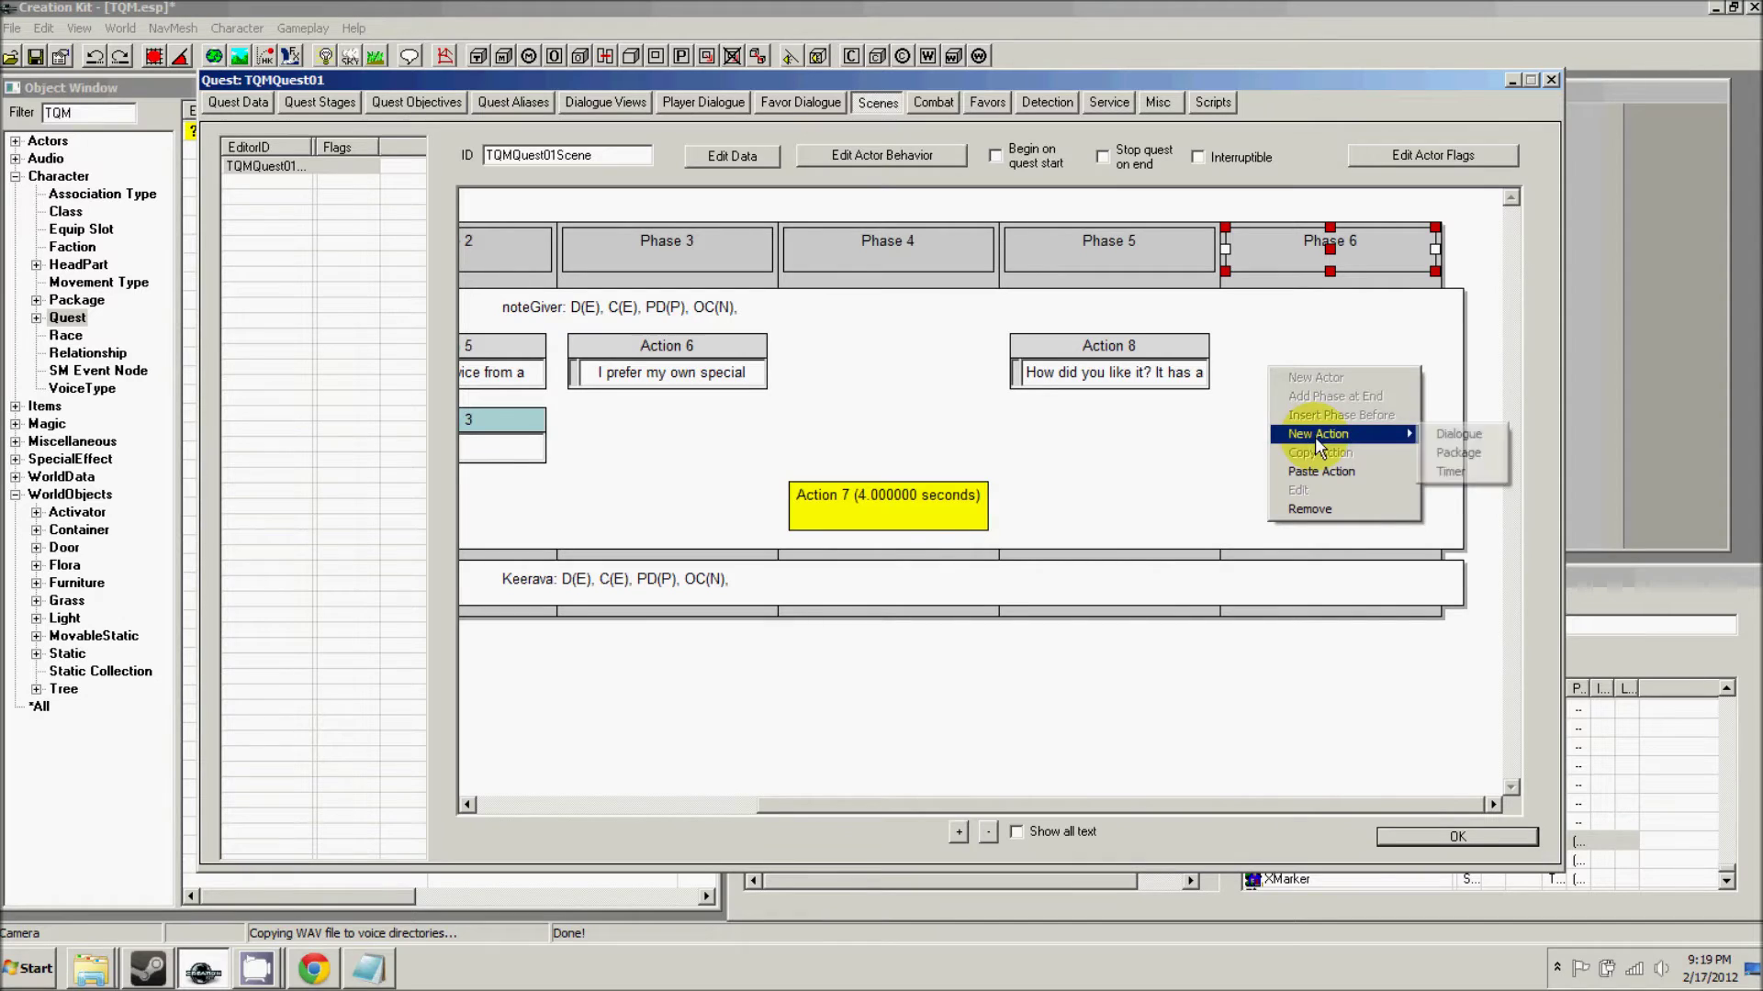
{"action": "left_click", "coordinate": [1445, 434]}
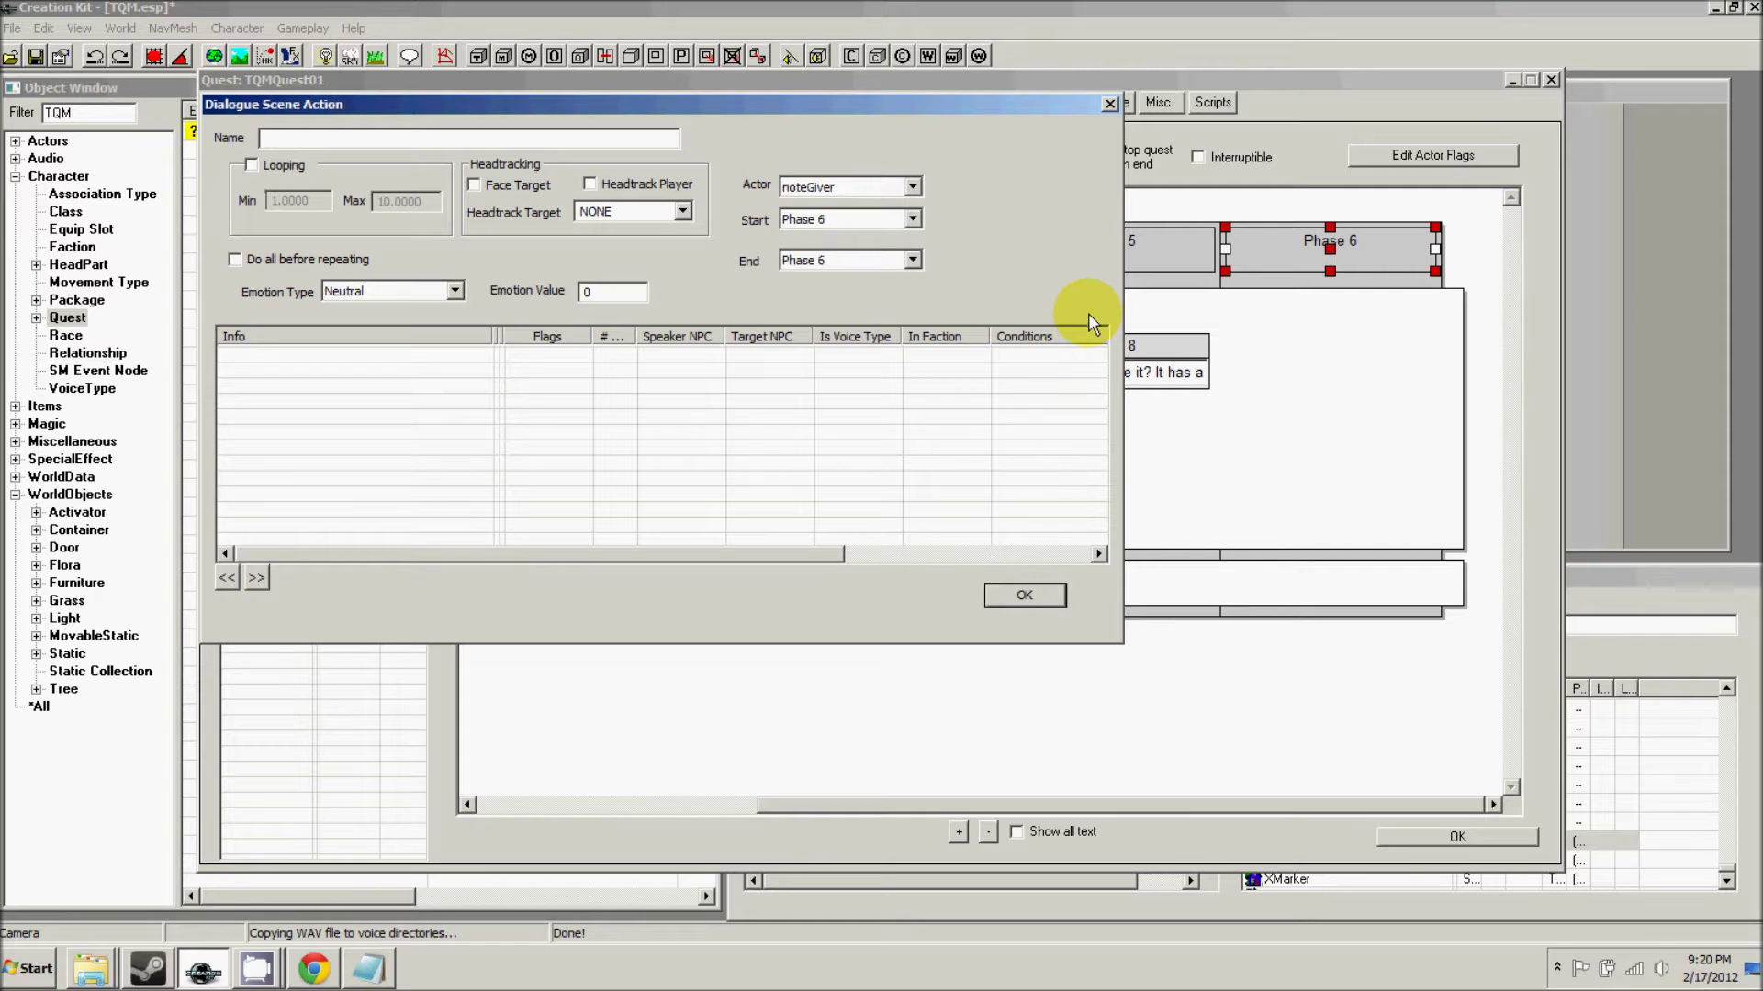
{"action": "left_click", "coordinate": [589, 184]}
- Add the response "One might say it has enough nightshade to kill an average <man/woman> in an hour. But you're no average <man/woman>, are you?"
{"action": "right_click", "coordinate": [389, 411]}
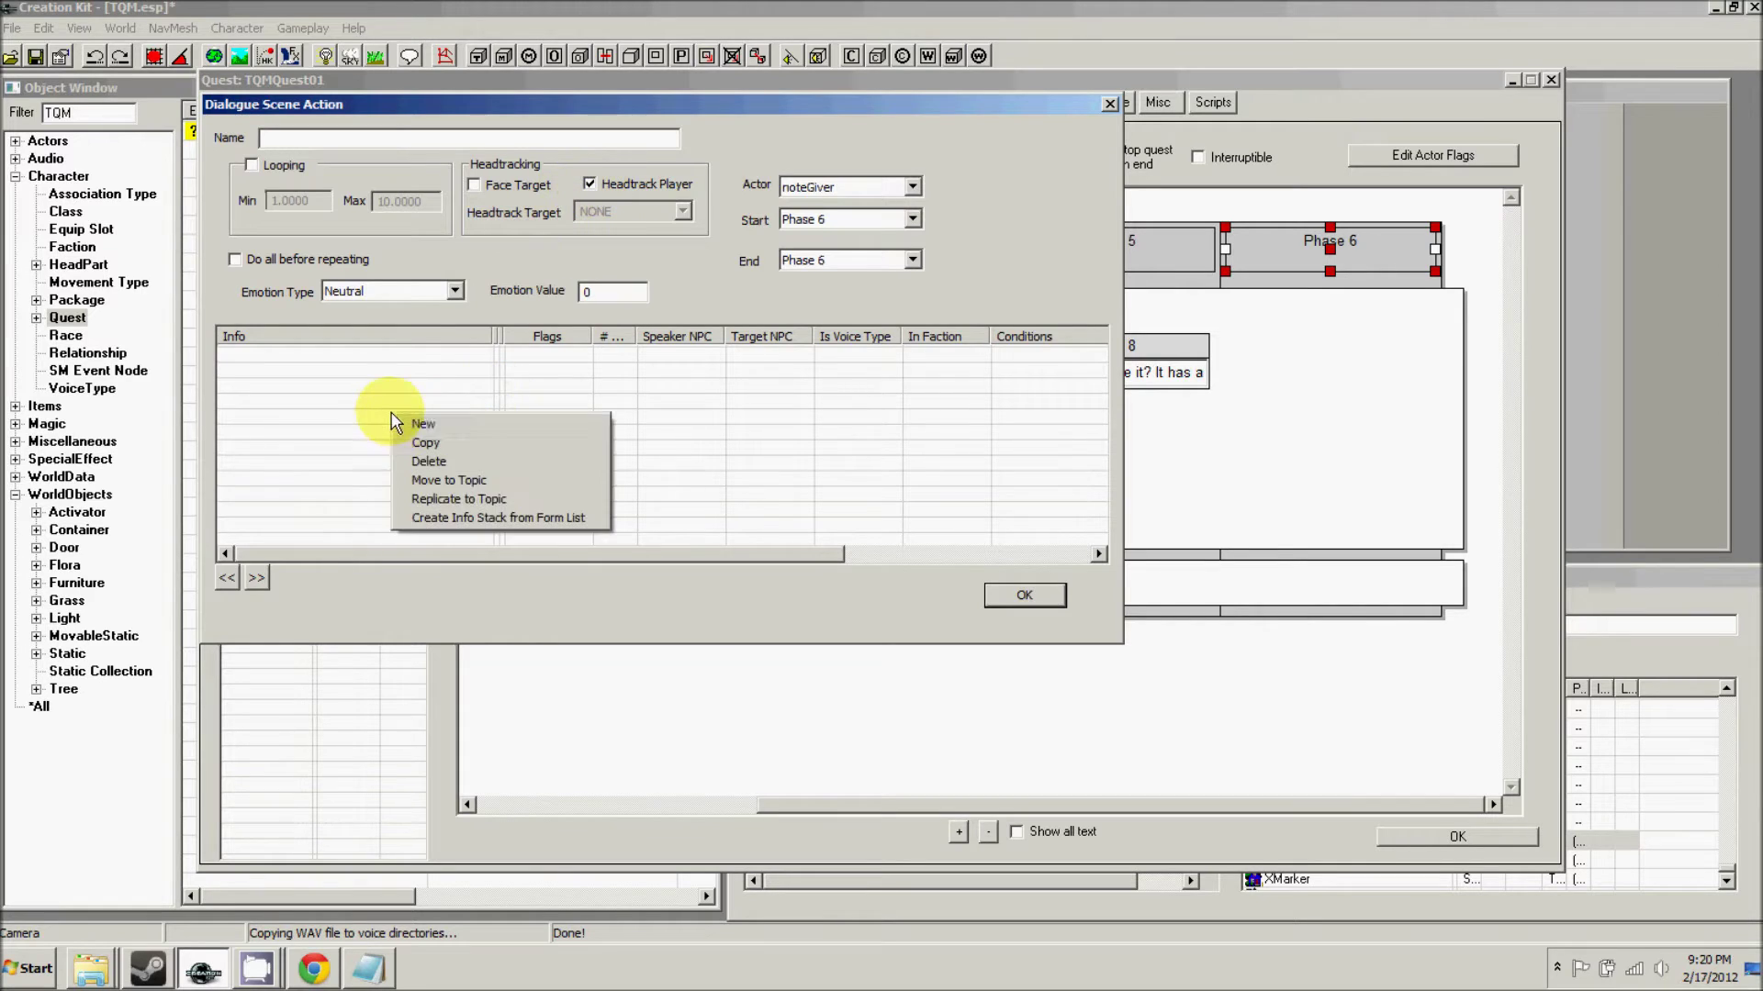
{"action": "left_click", "coordinate": [407, 424]}
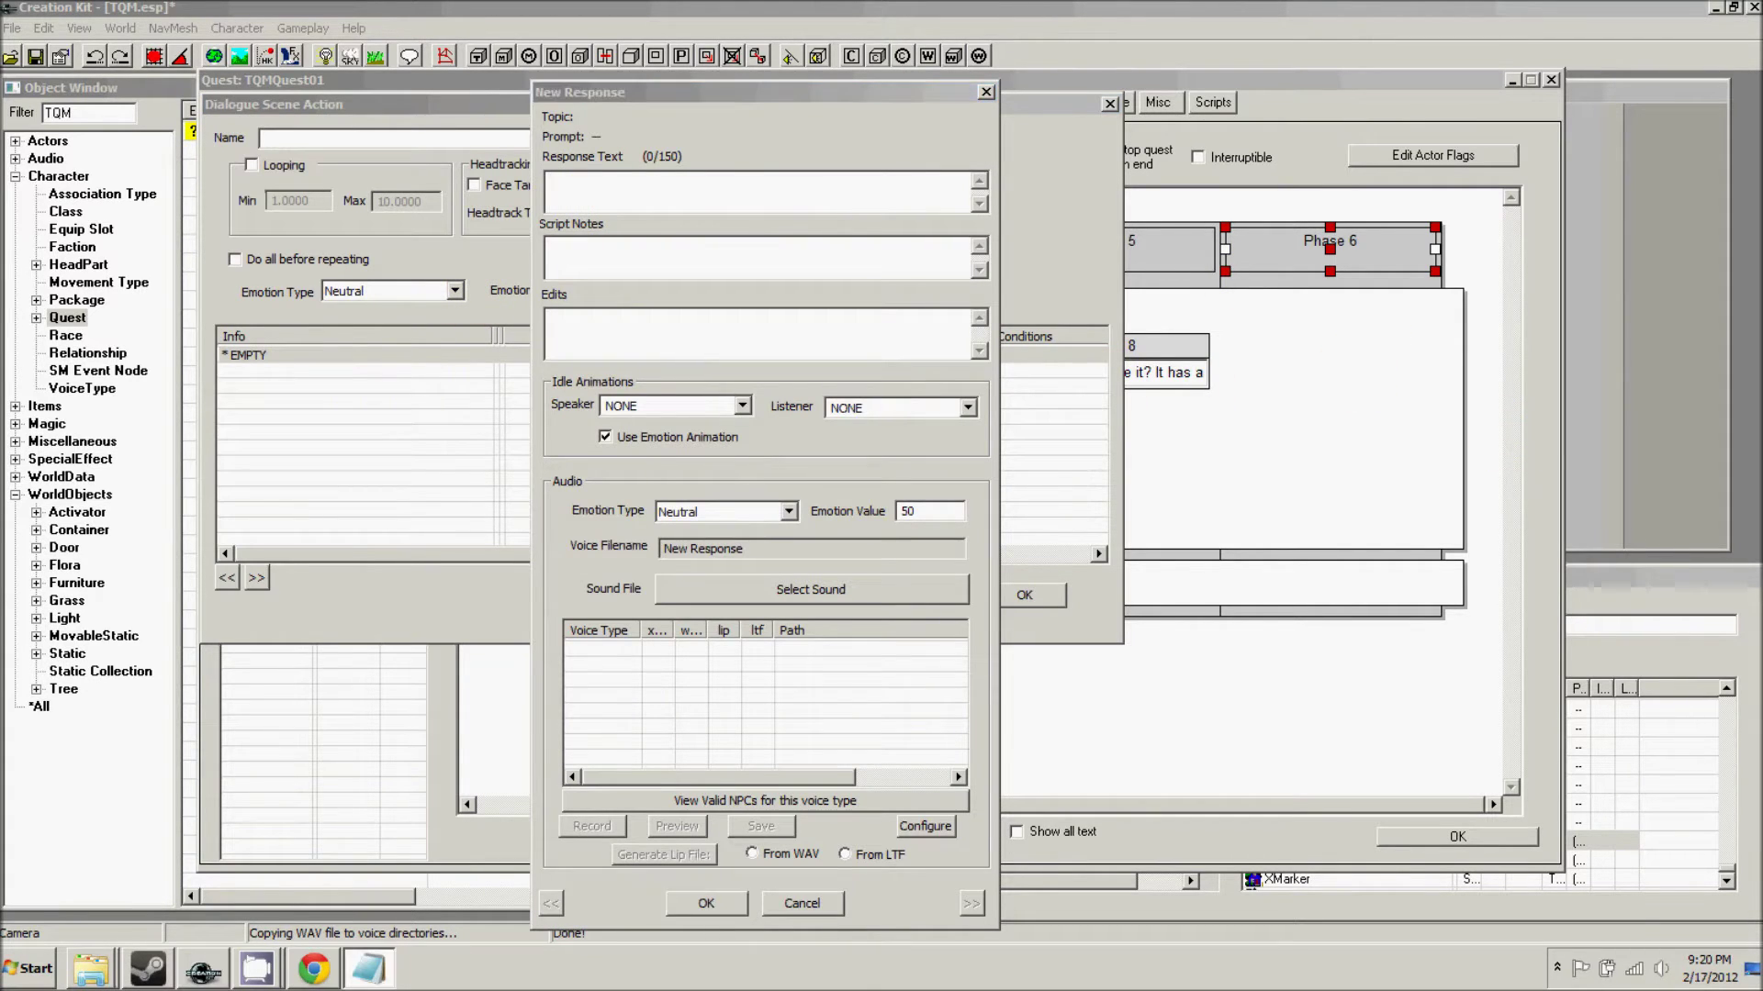
{"action": "left_click", "coordinate": [784, 196]}
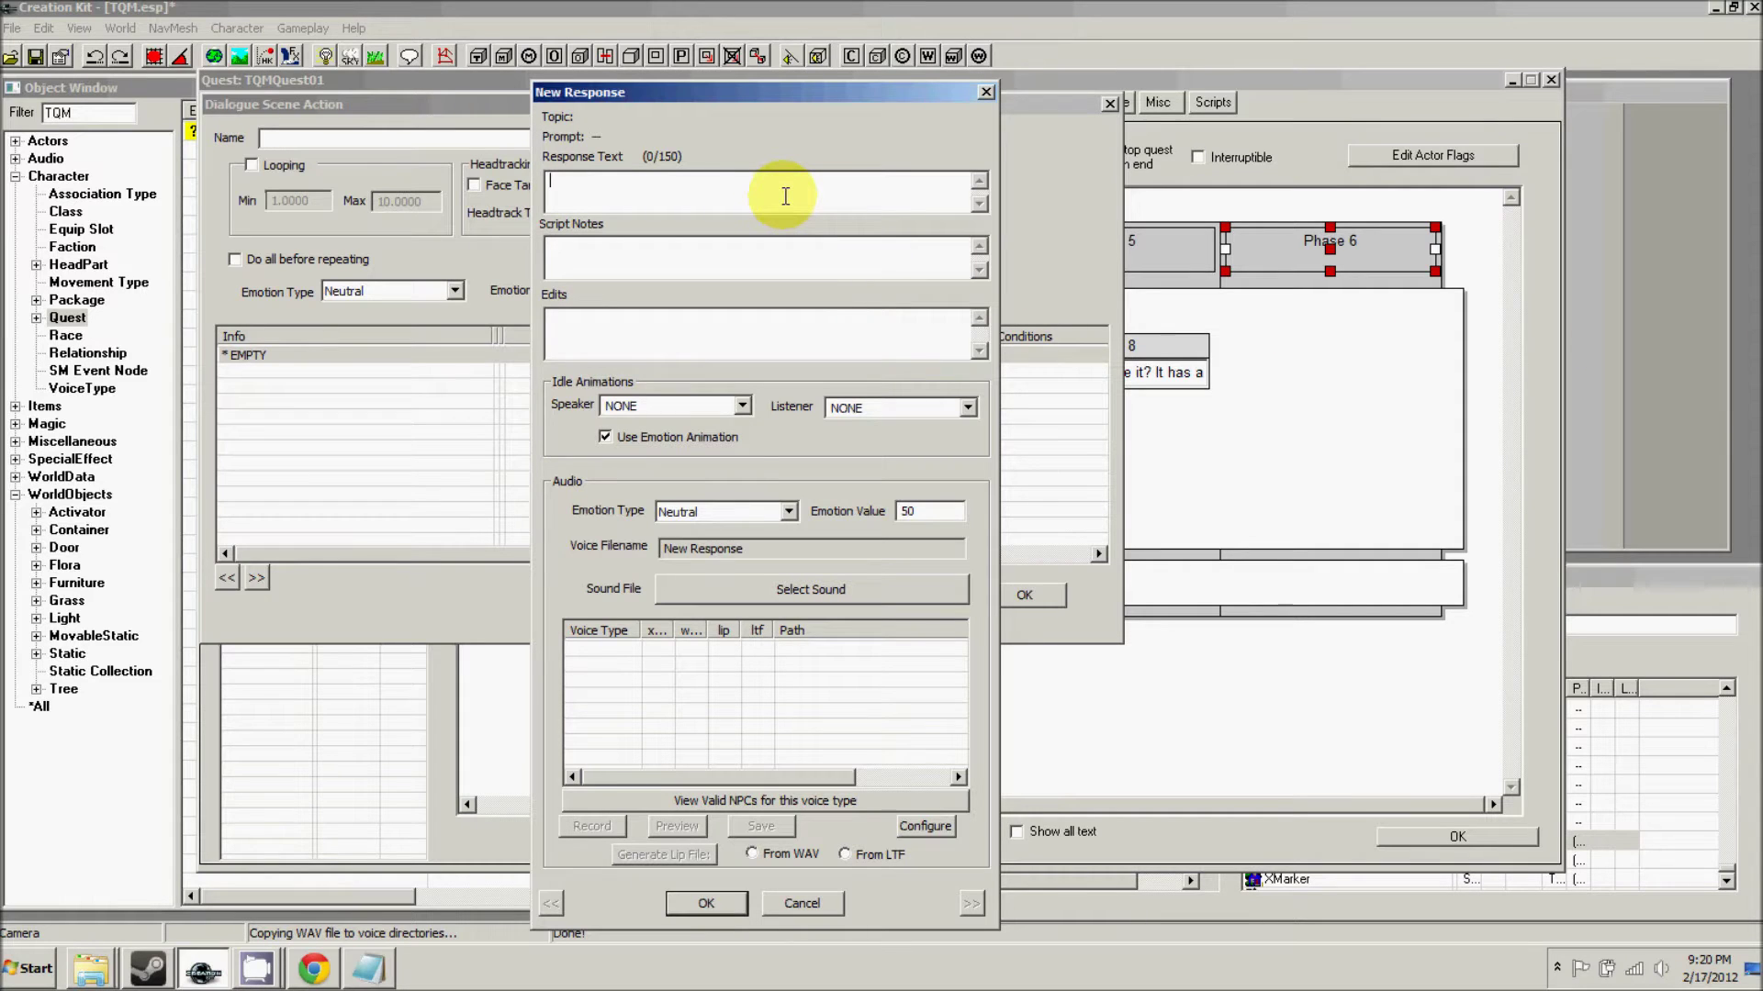
{"action": "type", "text": "One might say it has enough nightshade to kill an average <man/woman> in an hour. But you're no average <man/woman>, are you?"}
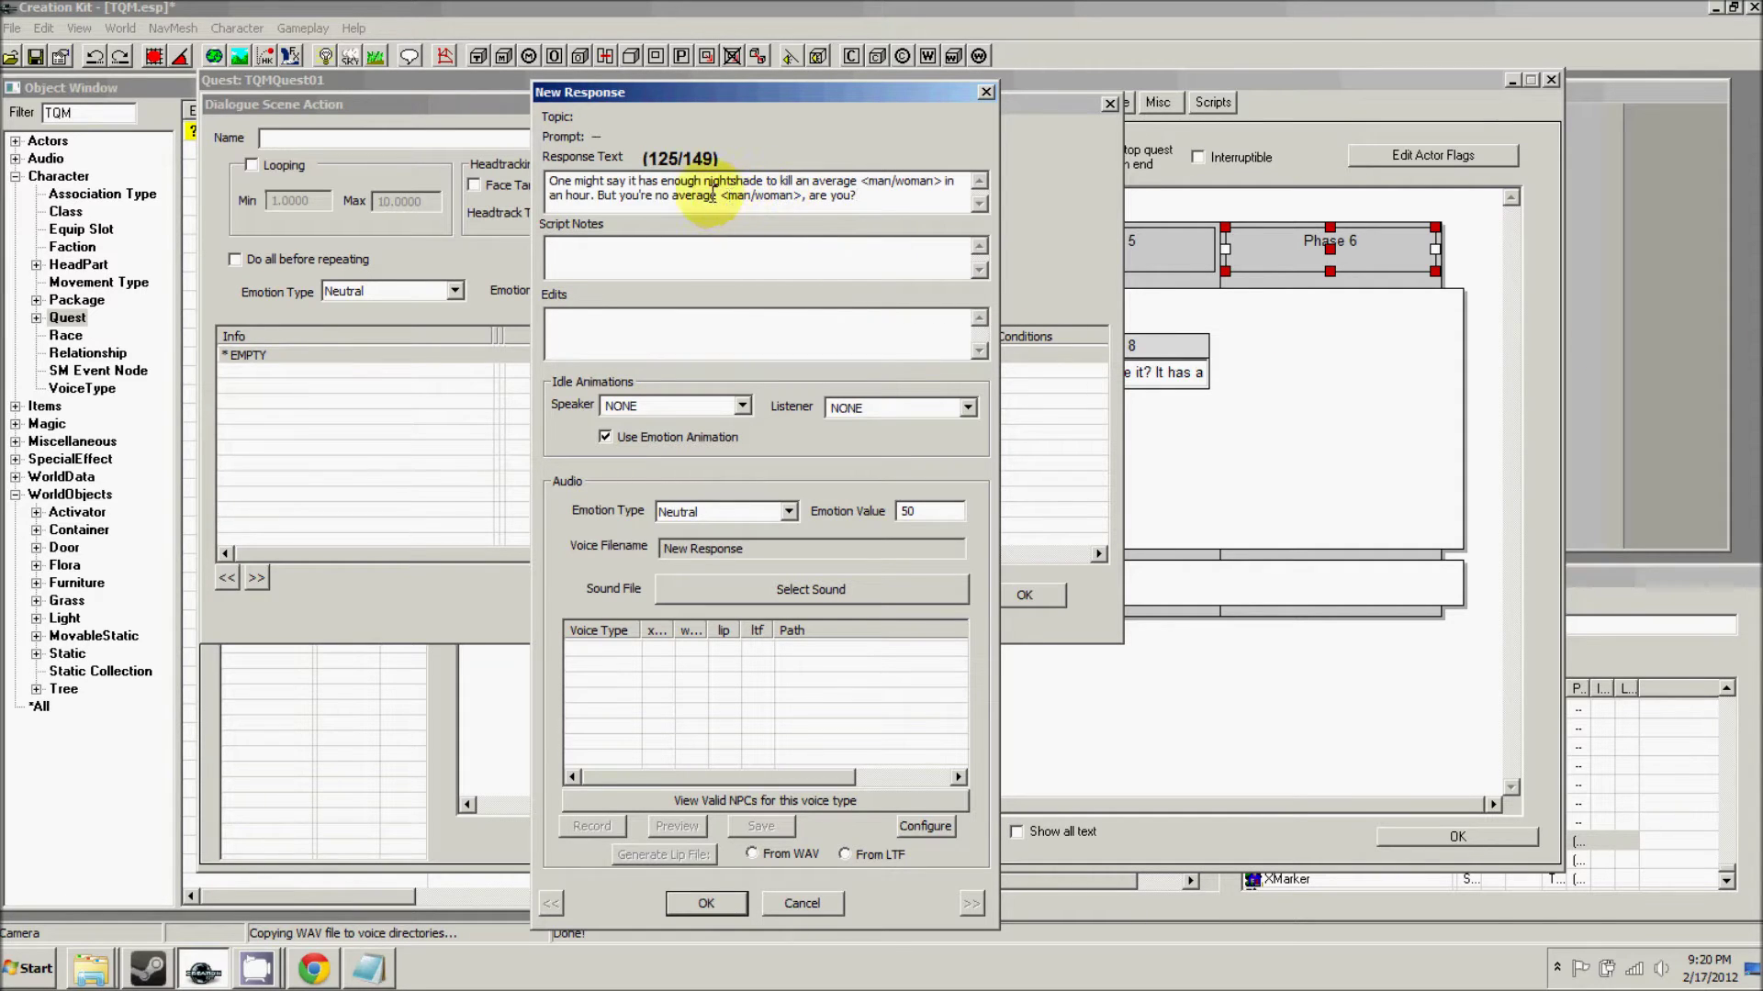
- Reduce both <man/woman> placeholders in the response text to "man" and accept the response
{"action": "left_click", "coordinate": [866, 181]}
{"action": "key", "text": "BackSpace"}
{"action": "left_click_drag", "start_coordinate": [885, 181], "coordinate": [935, 181]}
{"action": "key", "text": "BackSpace"}
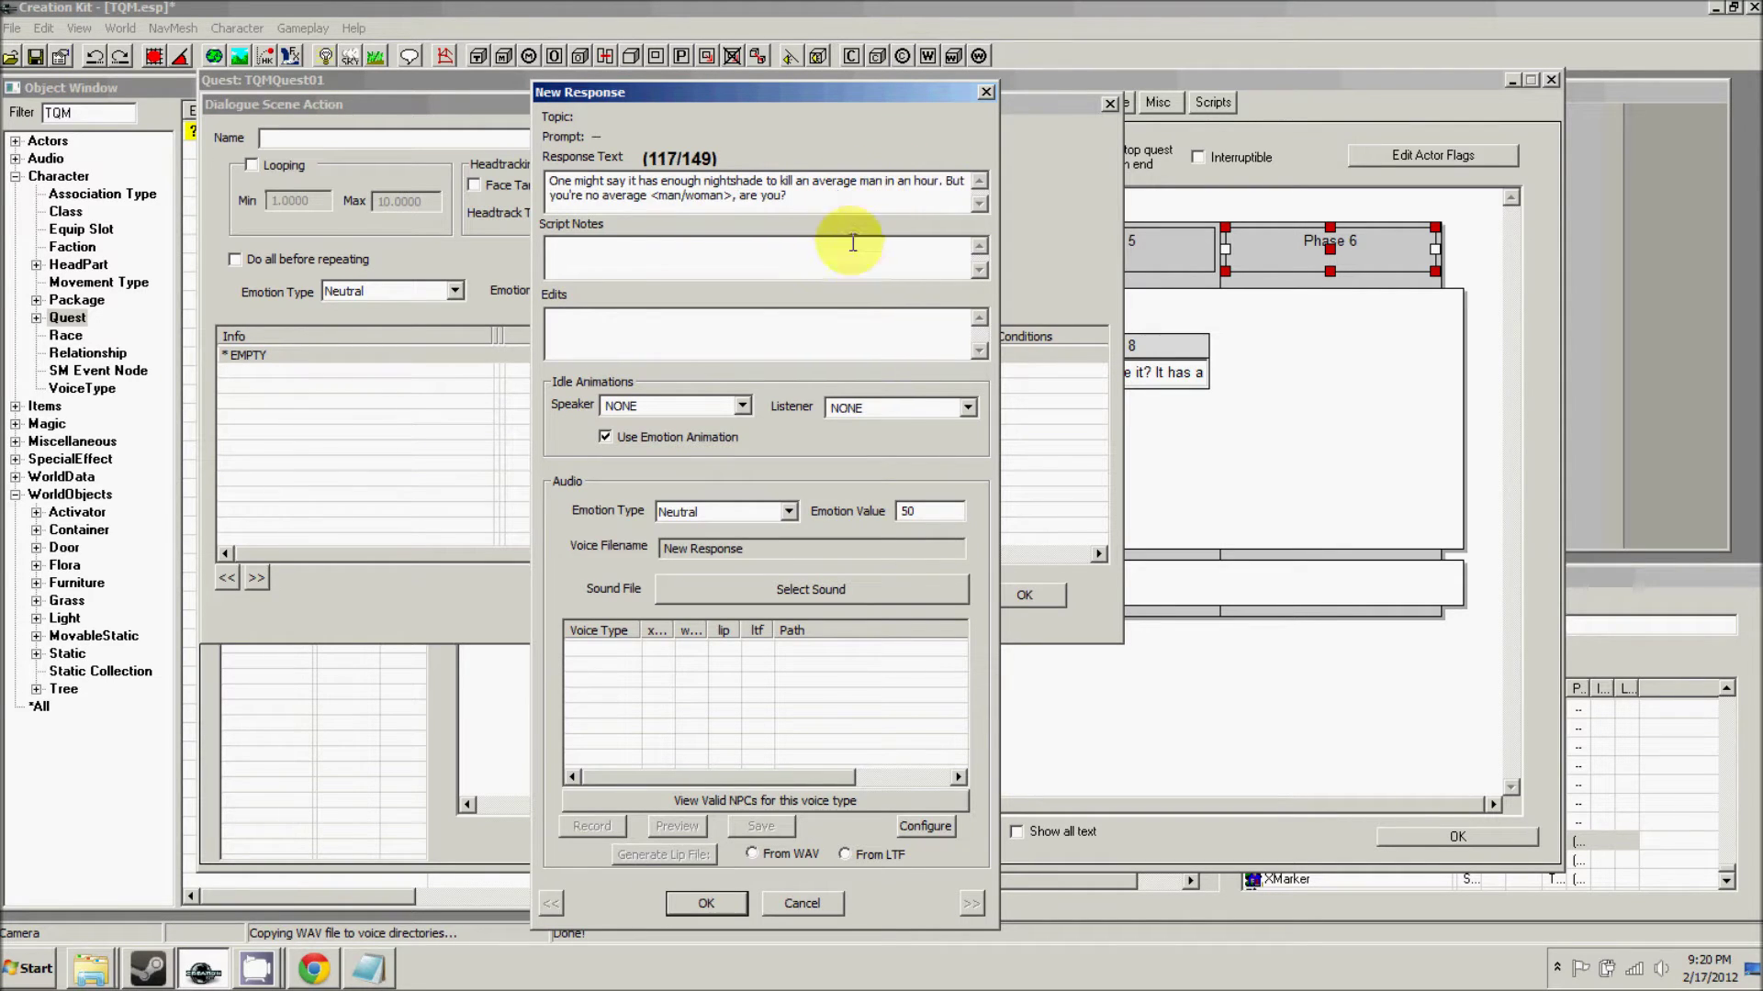
{"action": "left_click_drag", "start_coordinate": [736, 195], "coordinate": [678, 196]}
{"action": "key", "text": "BackSpace"}
{"action": "left_click", "coordinate": [650, 196]}
{"action": "key", "text": "Delete"}
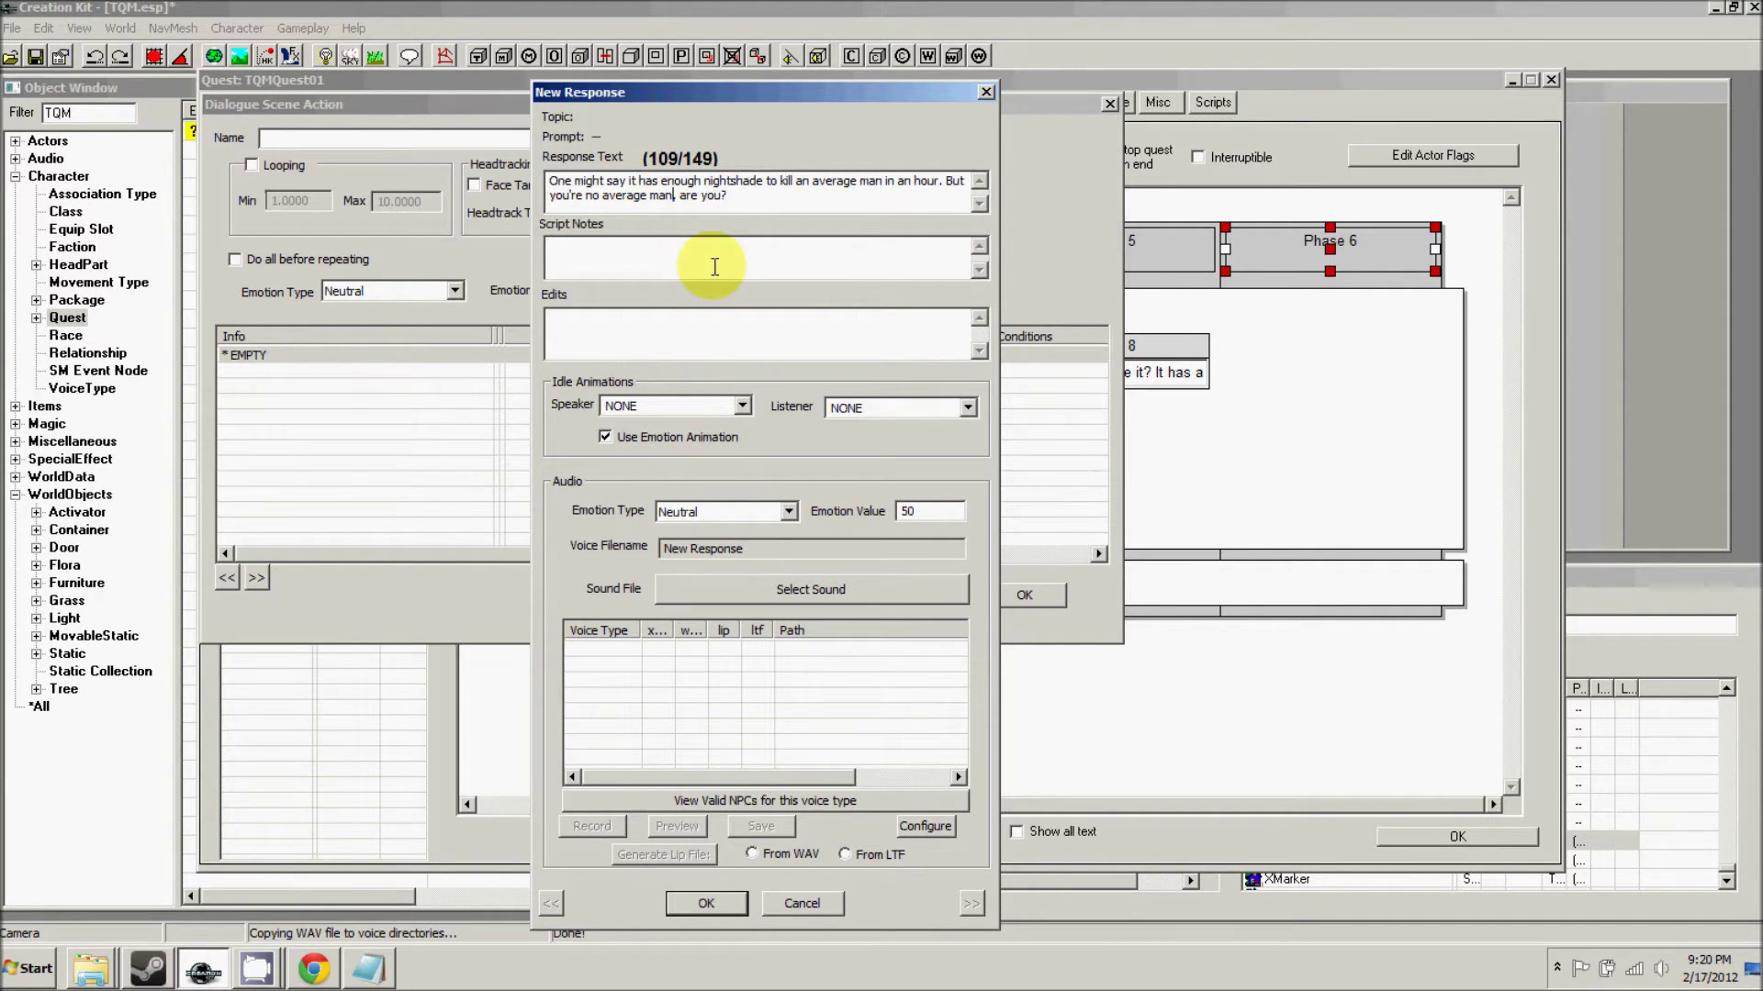
{"action": "left_click", "coordinate": [706, 903]}
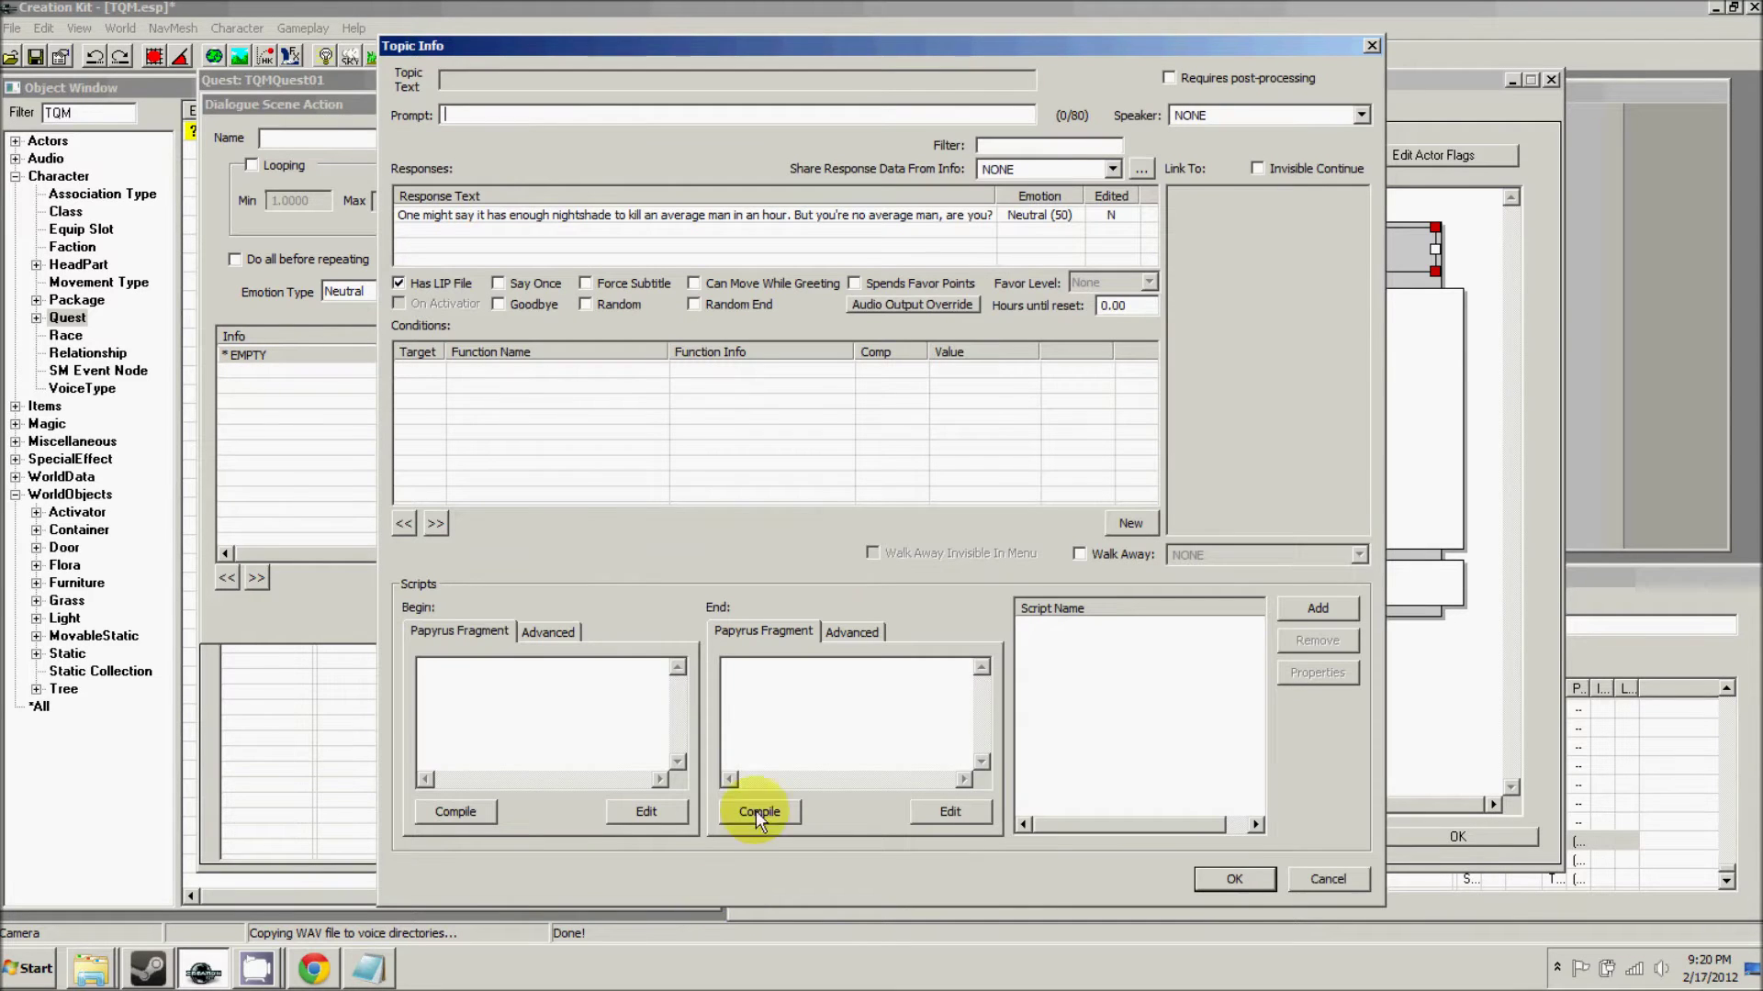
- Set the topic info's speaker to TQMBalonGrey and add the condition GetPCIsSex Male == 1
{"action": "left_click", "coordinate": [1194, 115]}
{"action": "left_click", "coordinate": [1189, 117]}
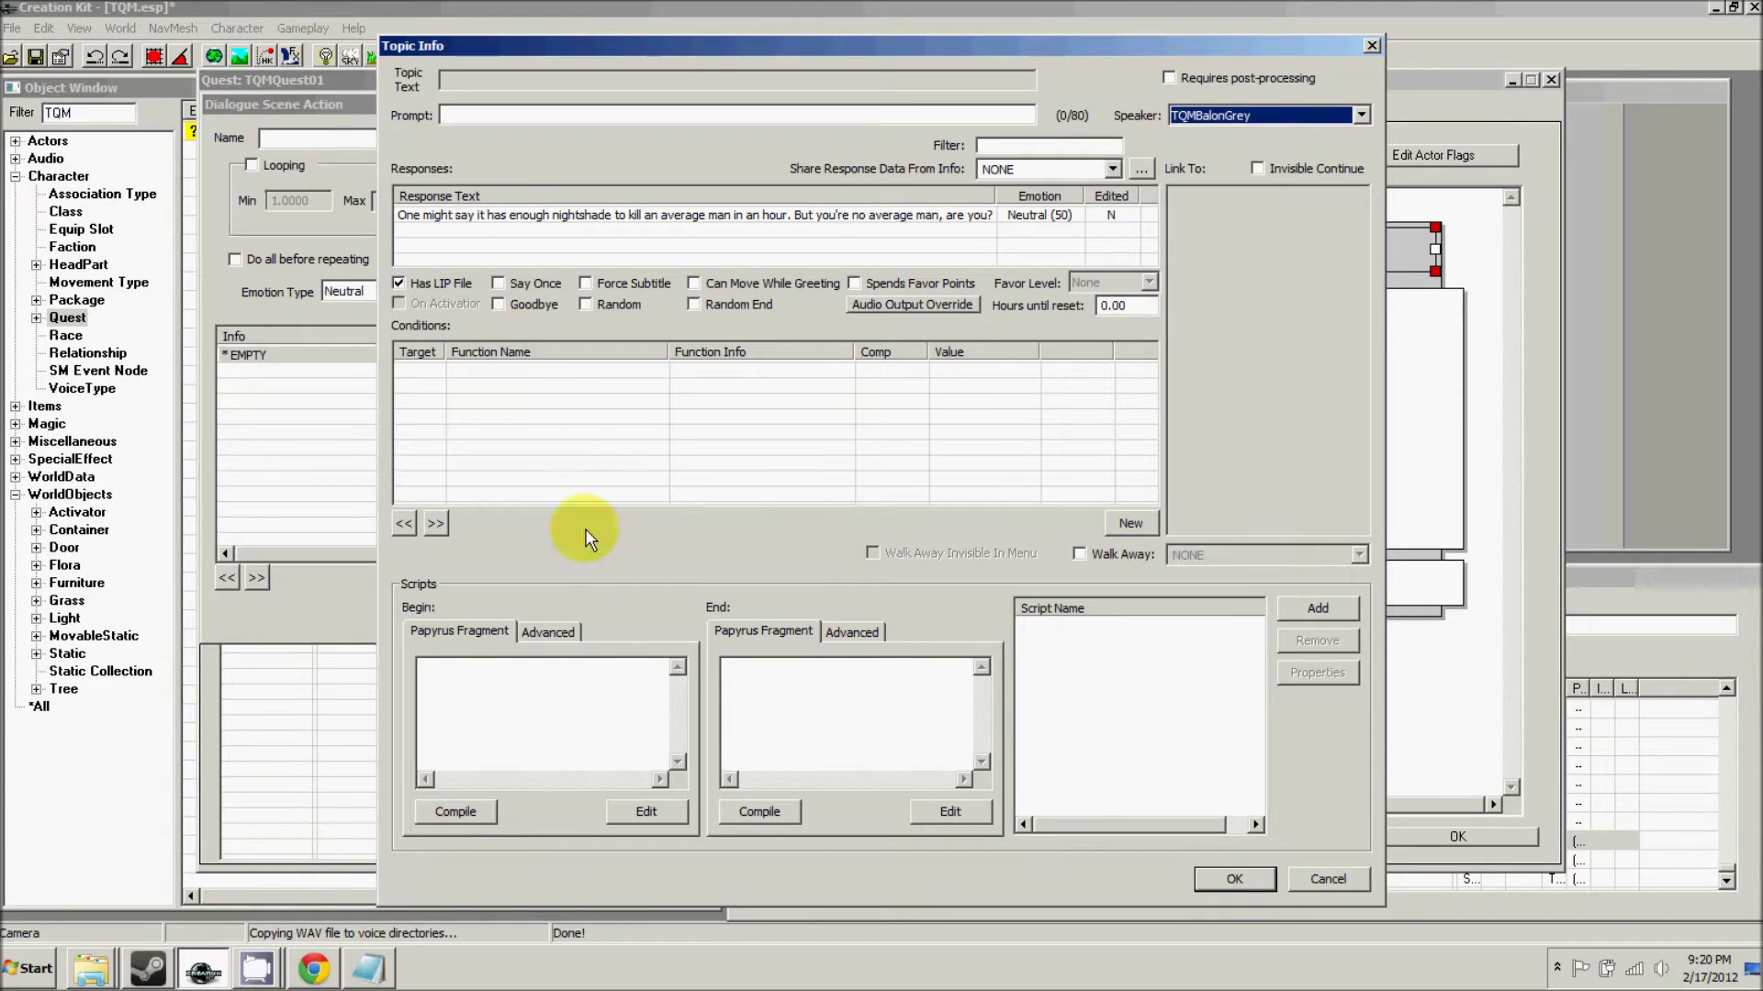
{"action": "left_click", "coordinate": [551, 438]}
{"action": "right_click", "coordinate": [525, 406]}
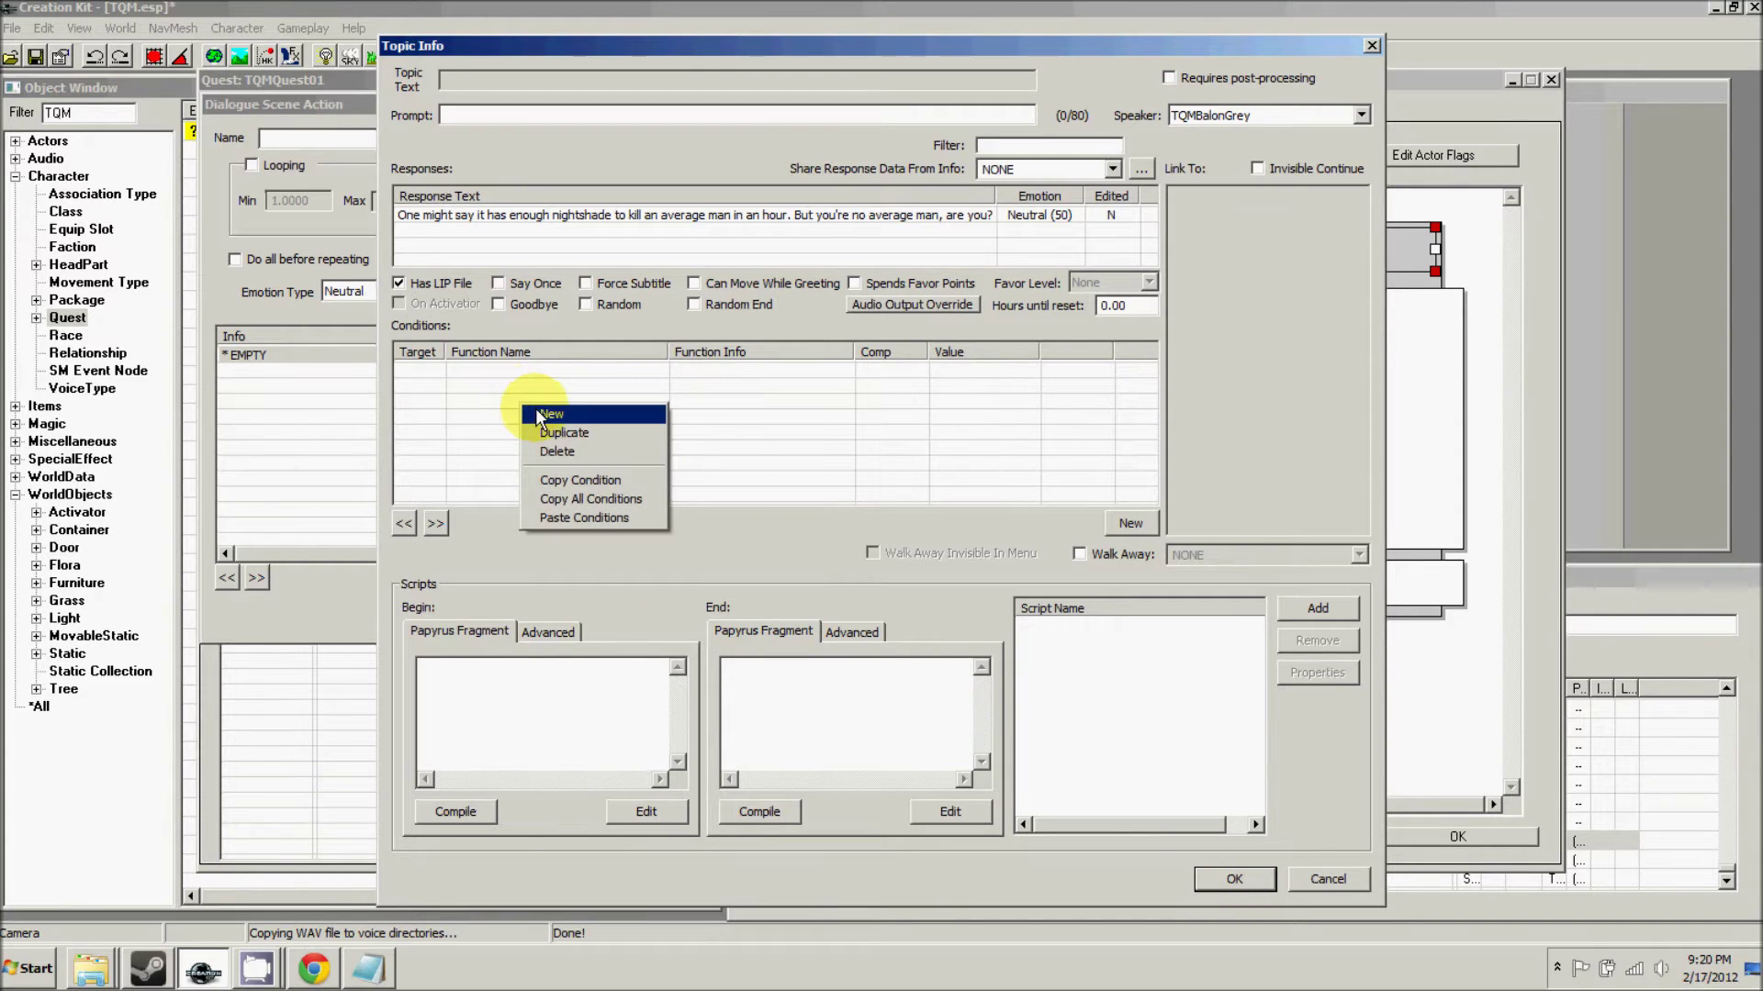
{"action": "left_click", "coordinate": [541, 413]}
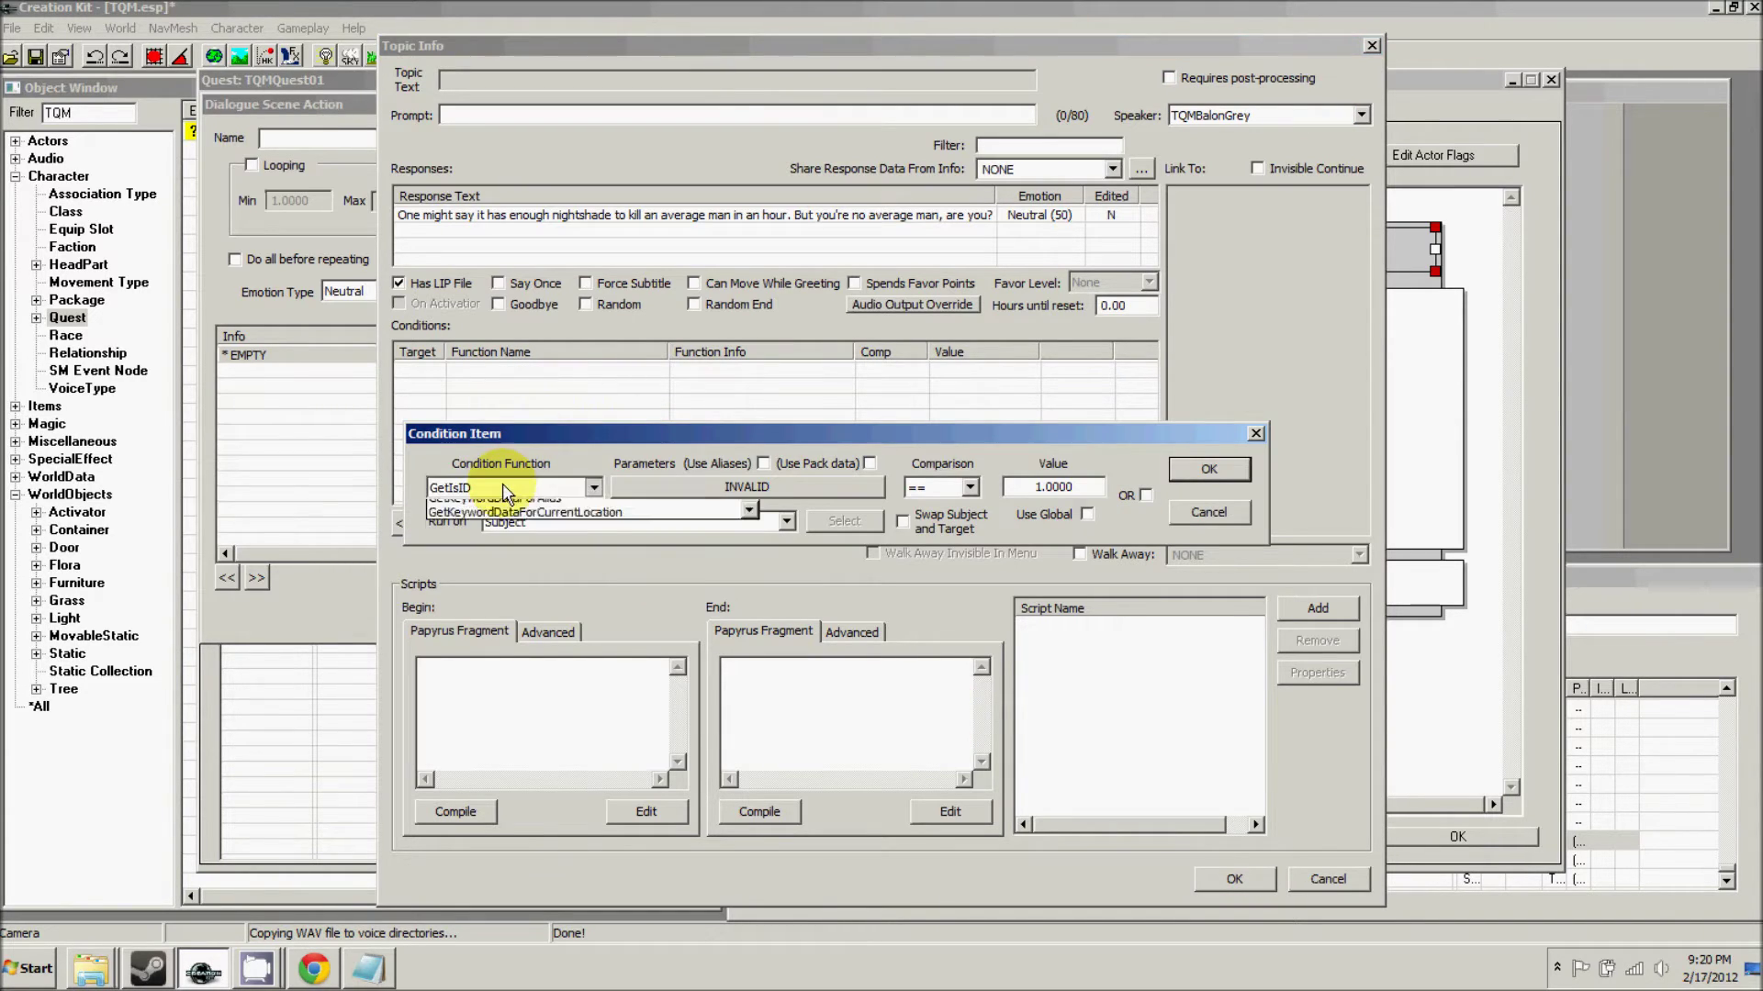
{"action": "type", "text": "GetPCEnemyofFaction"}
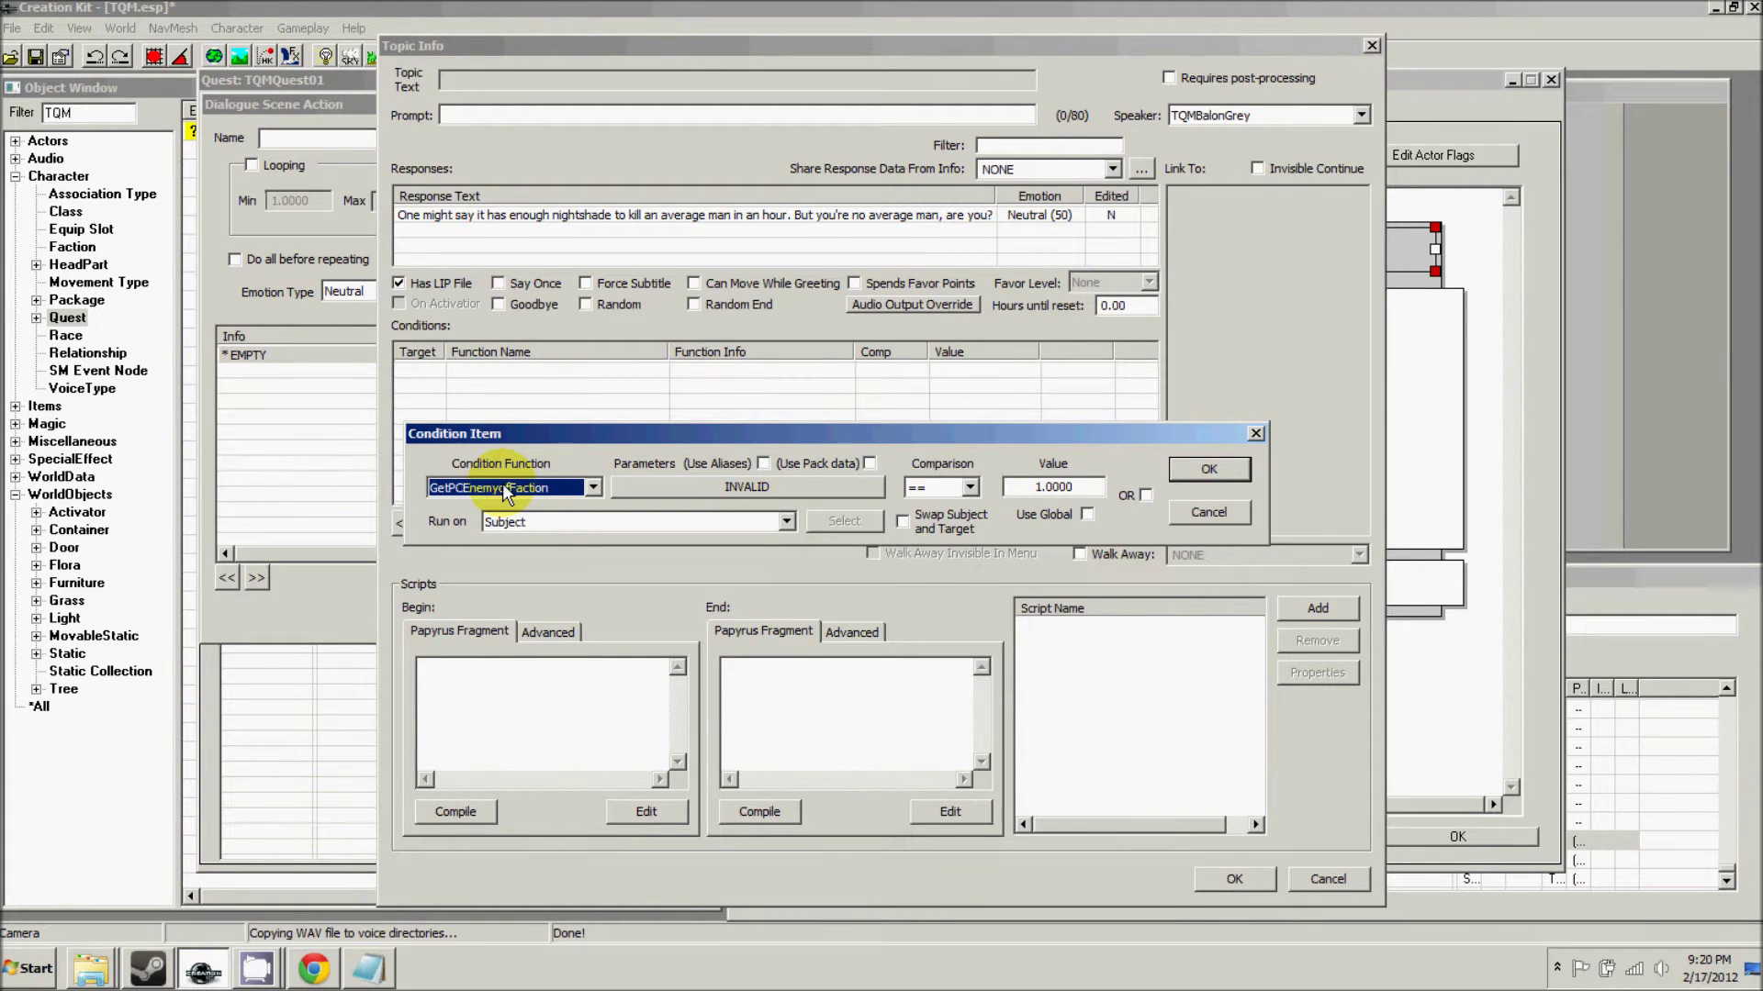
{"action": "left_click", "coordinate": [504, 485]}
{"action": "left_click", "coordinate": [479, 610]}
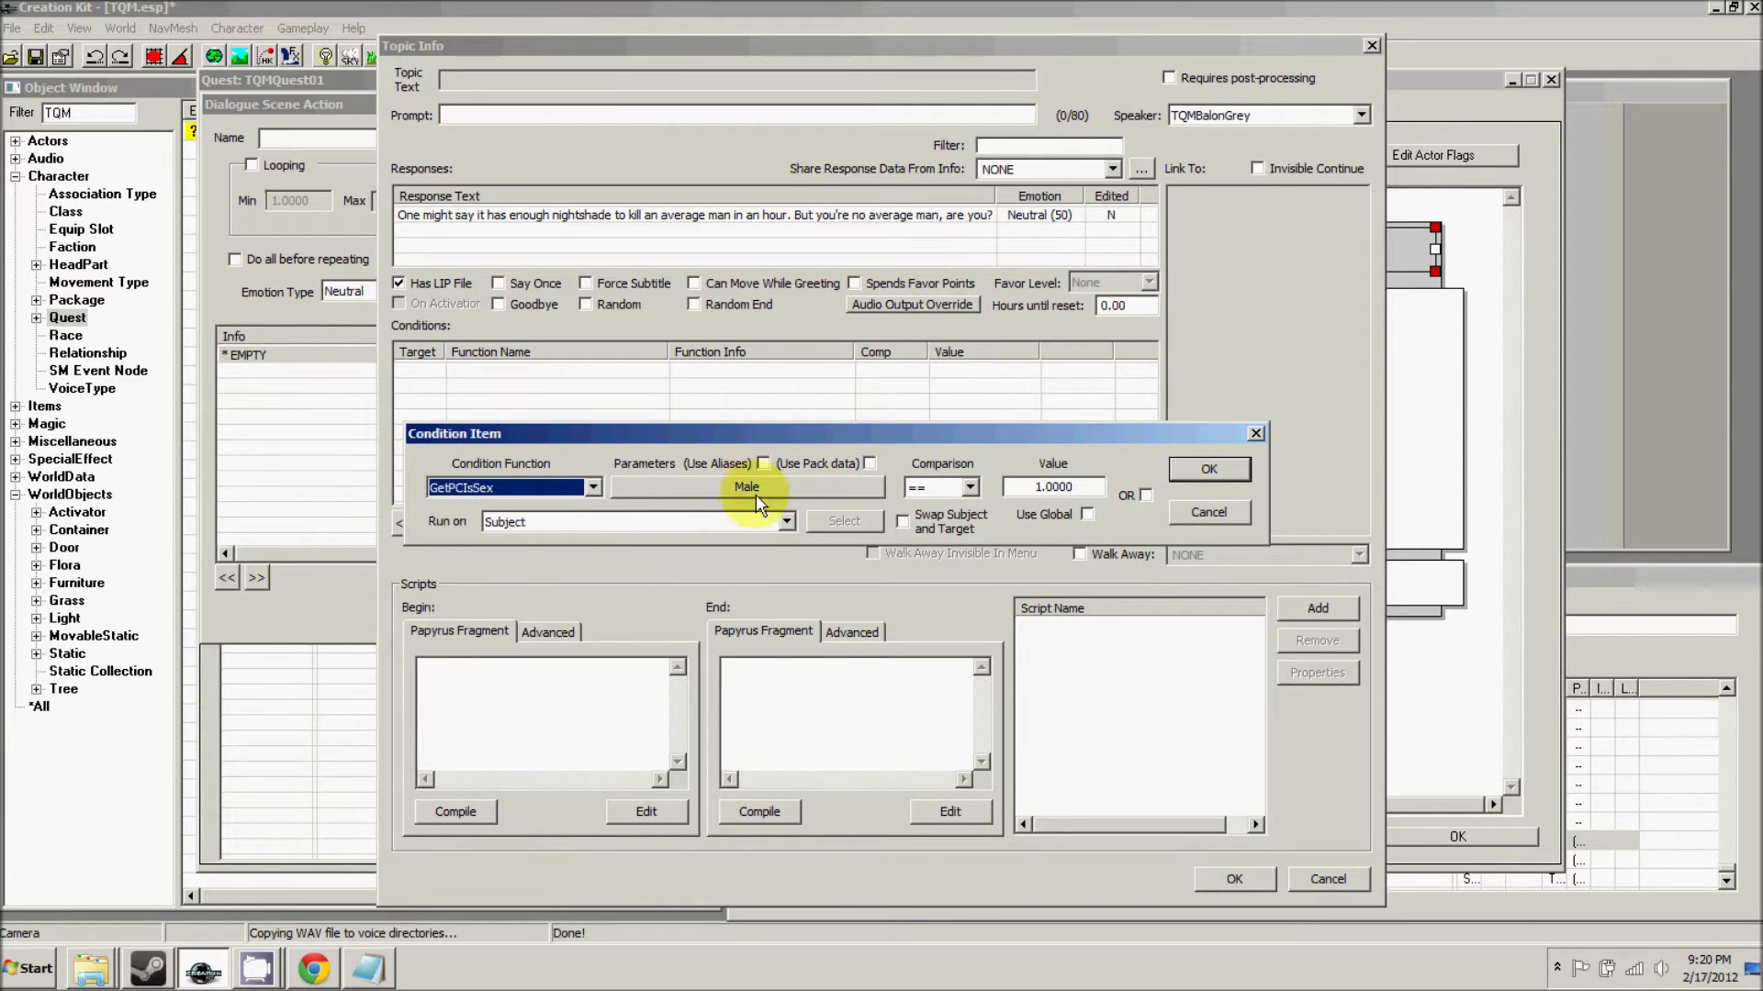
{"action": "left_click", "coordinate": [1207, 470]}
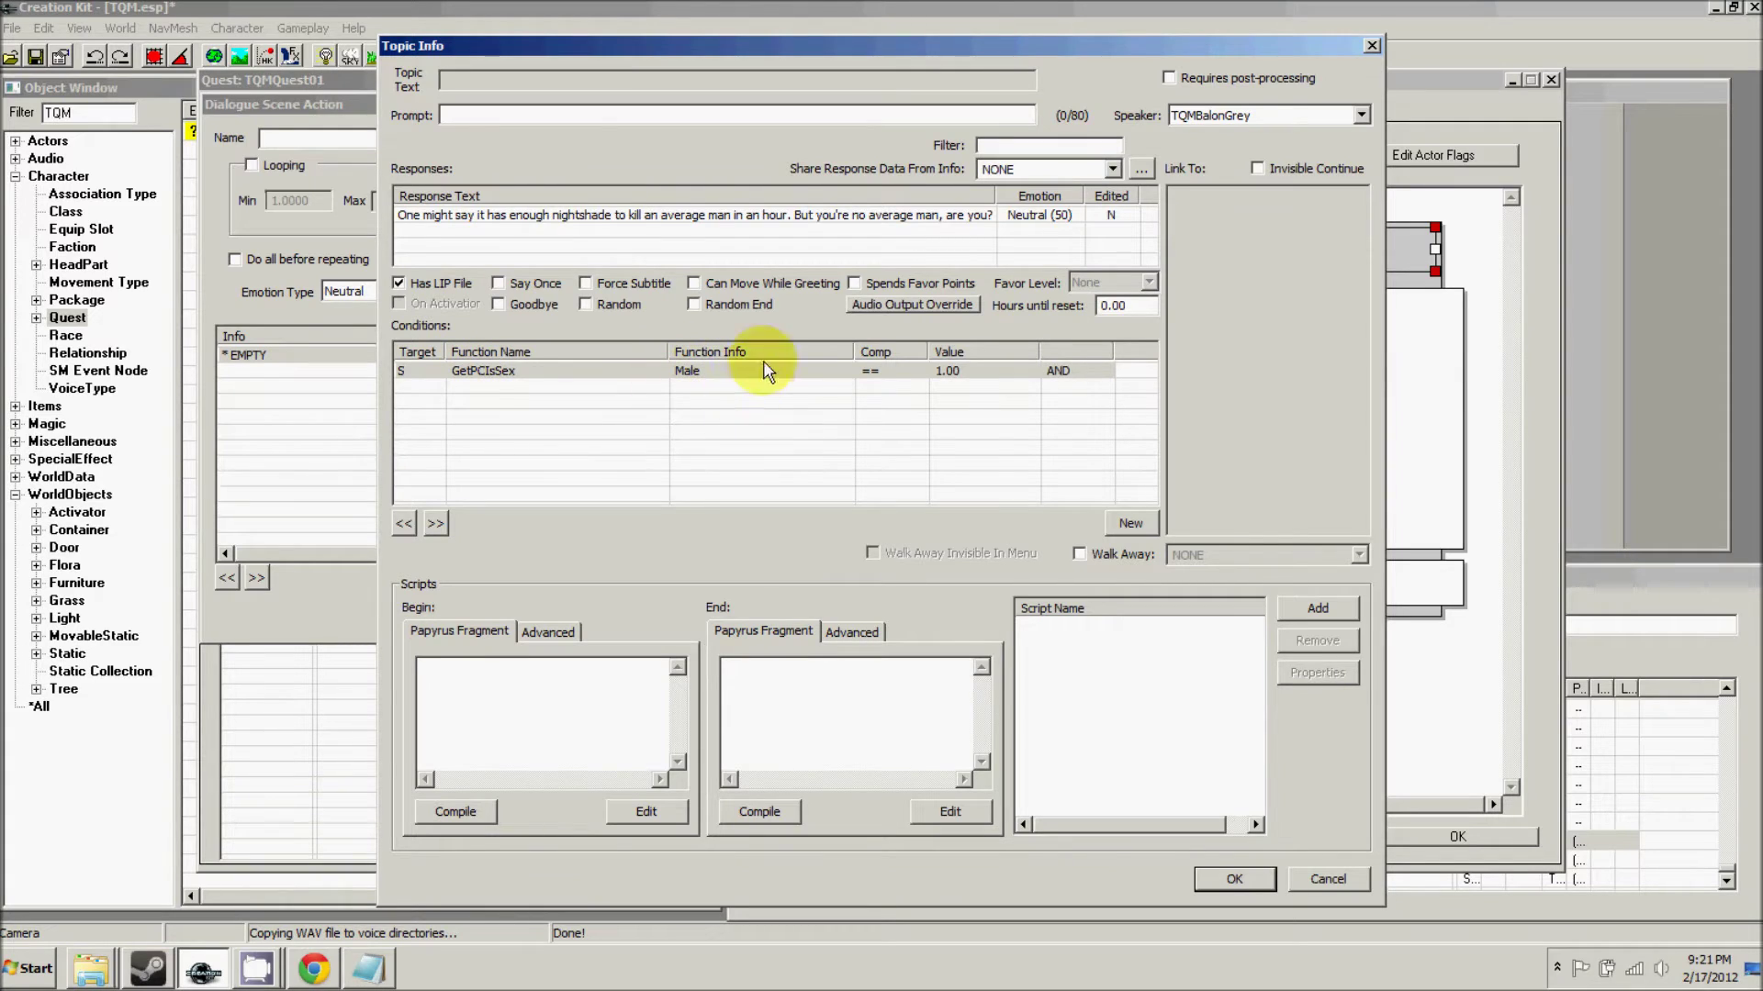
{"action": "left_click", "coordinate": [1234, 878]}
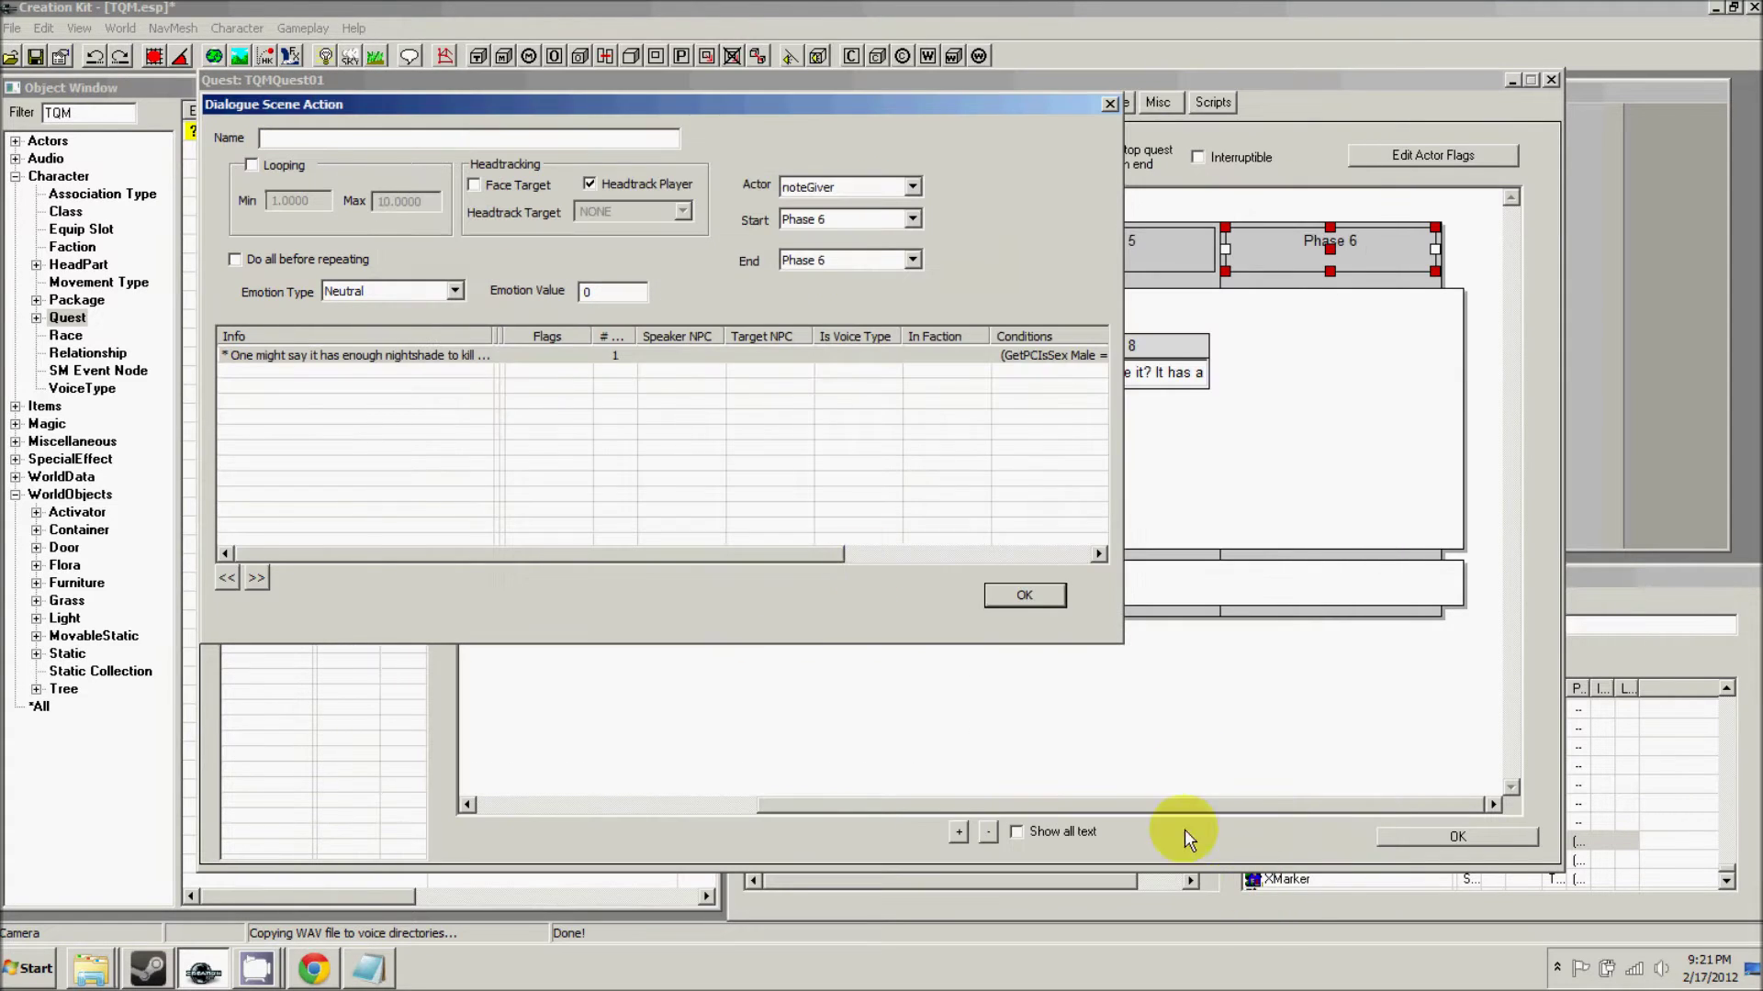
- Record and save MaleNord voice audio for the male version of the Phase 6 response, and accept the topic info
{"action": "double_click", "coordinate": [351, 355]}
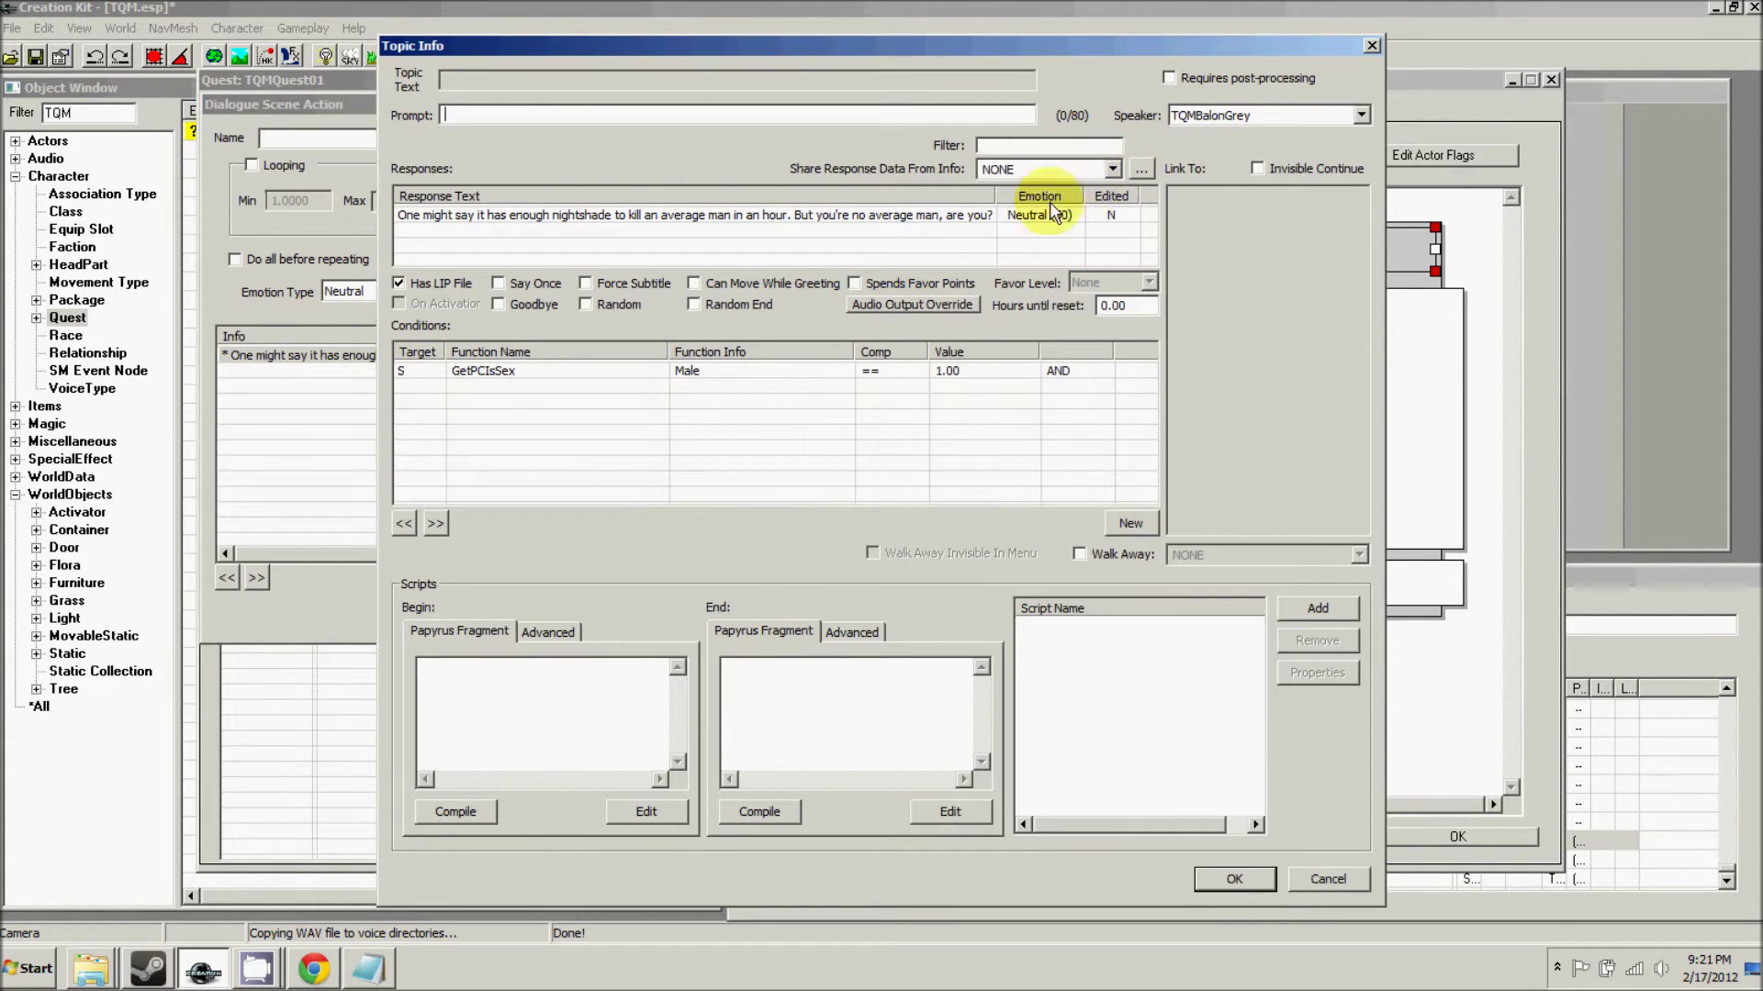
{"action": "double_click", "coordinate": [1052, 213]}
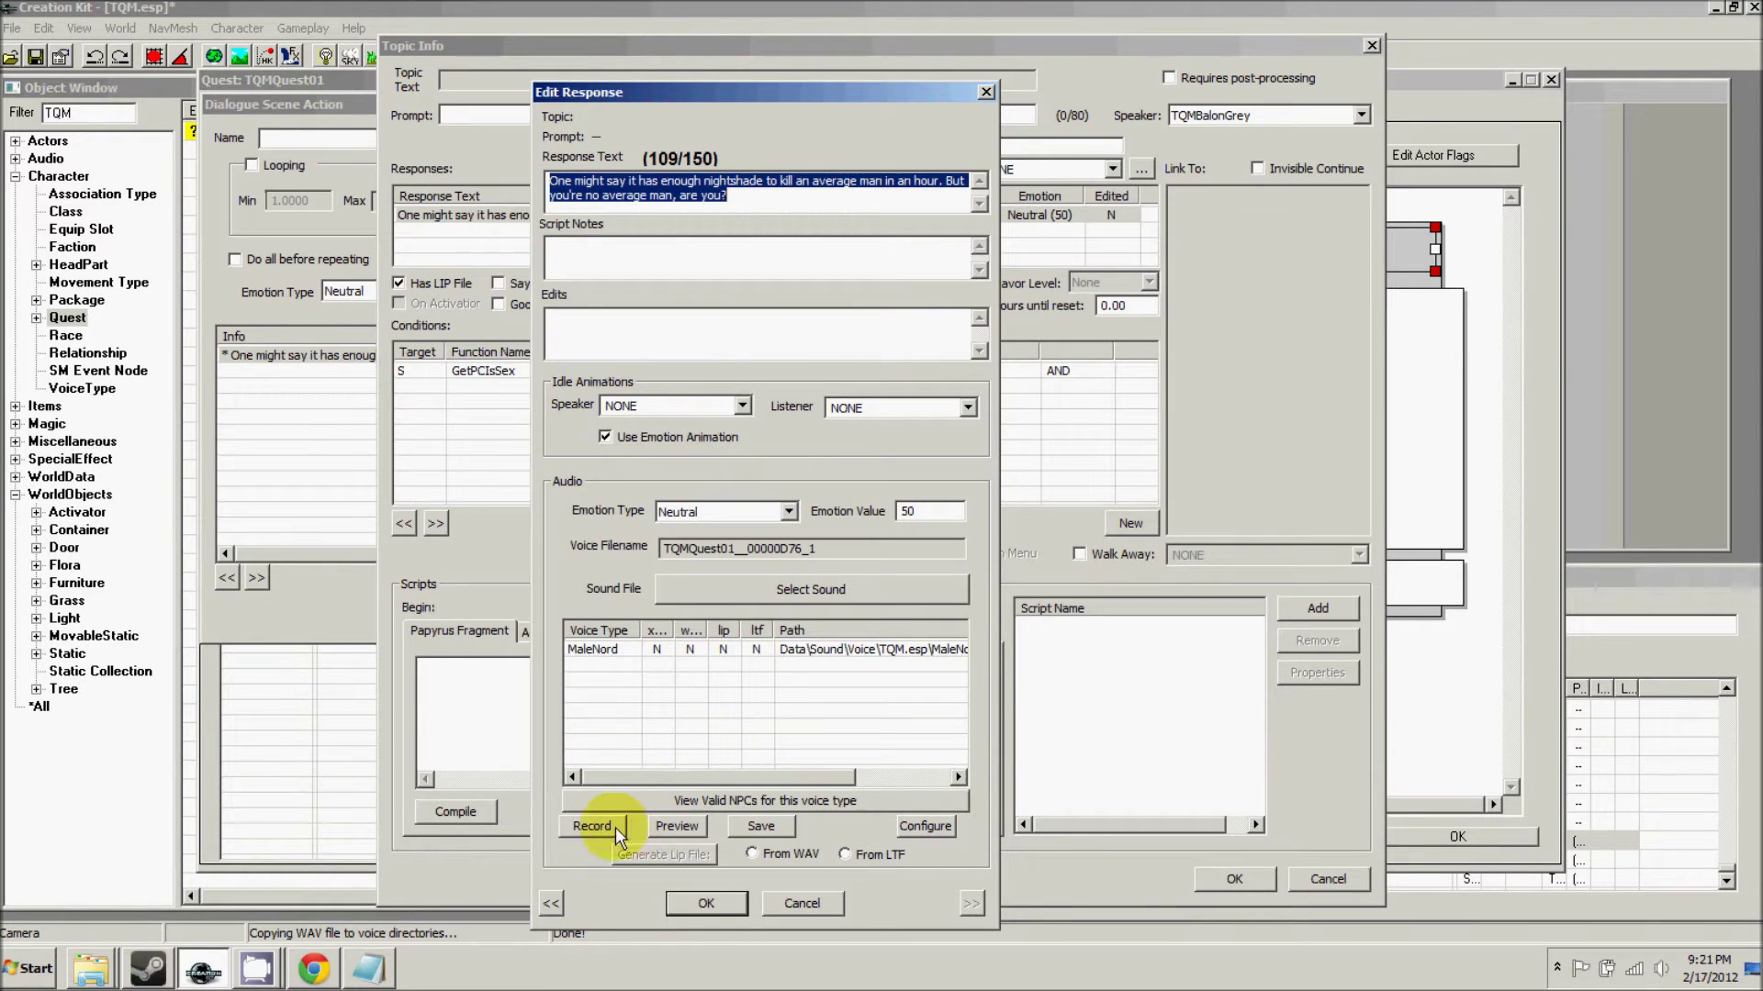
{"action": "left_click", "coordinate": [631, 649]}
{"action": "left_click", "coordinate": [592, 826]}
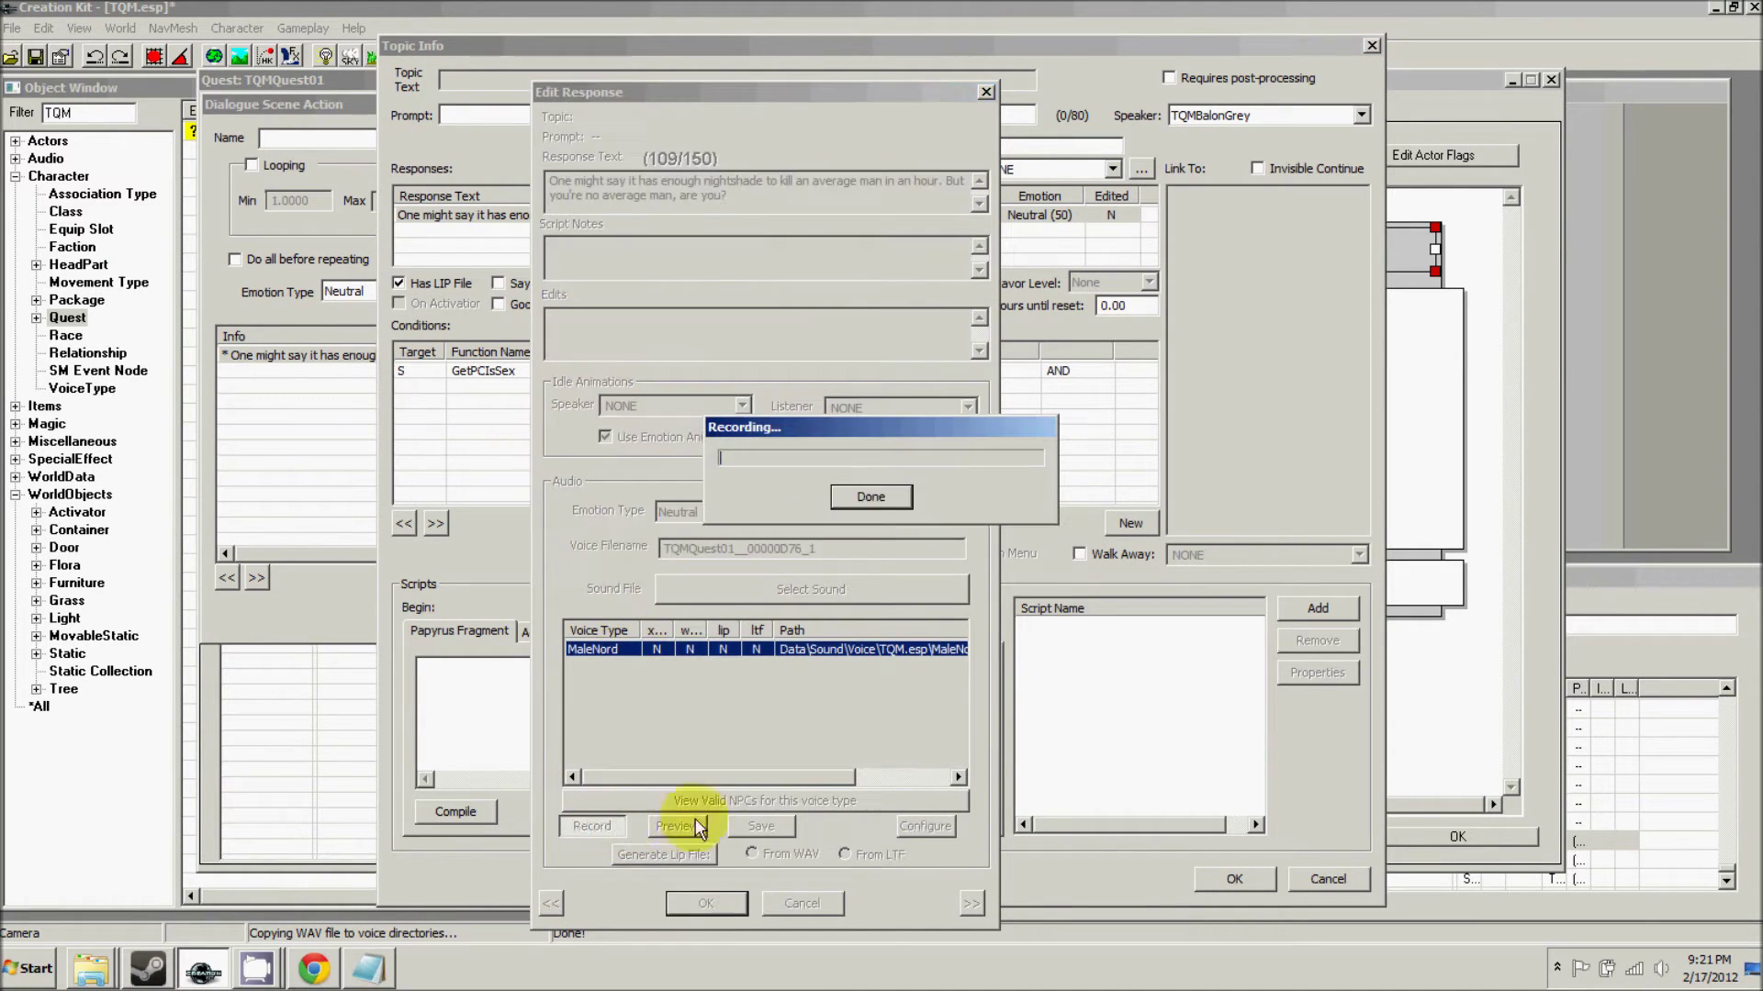
{"action": "left_click", "coordinate": [869, 496]}
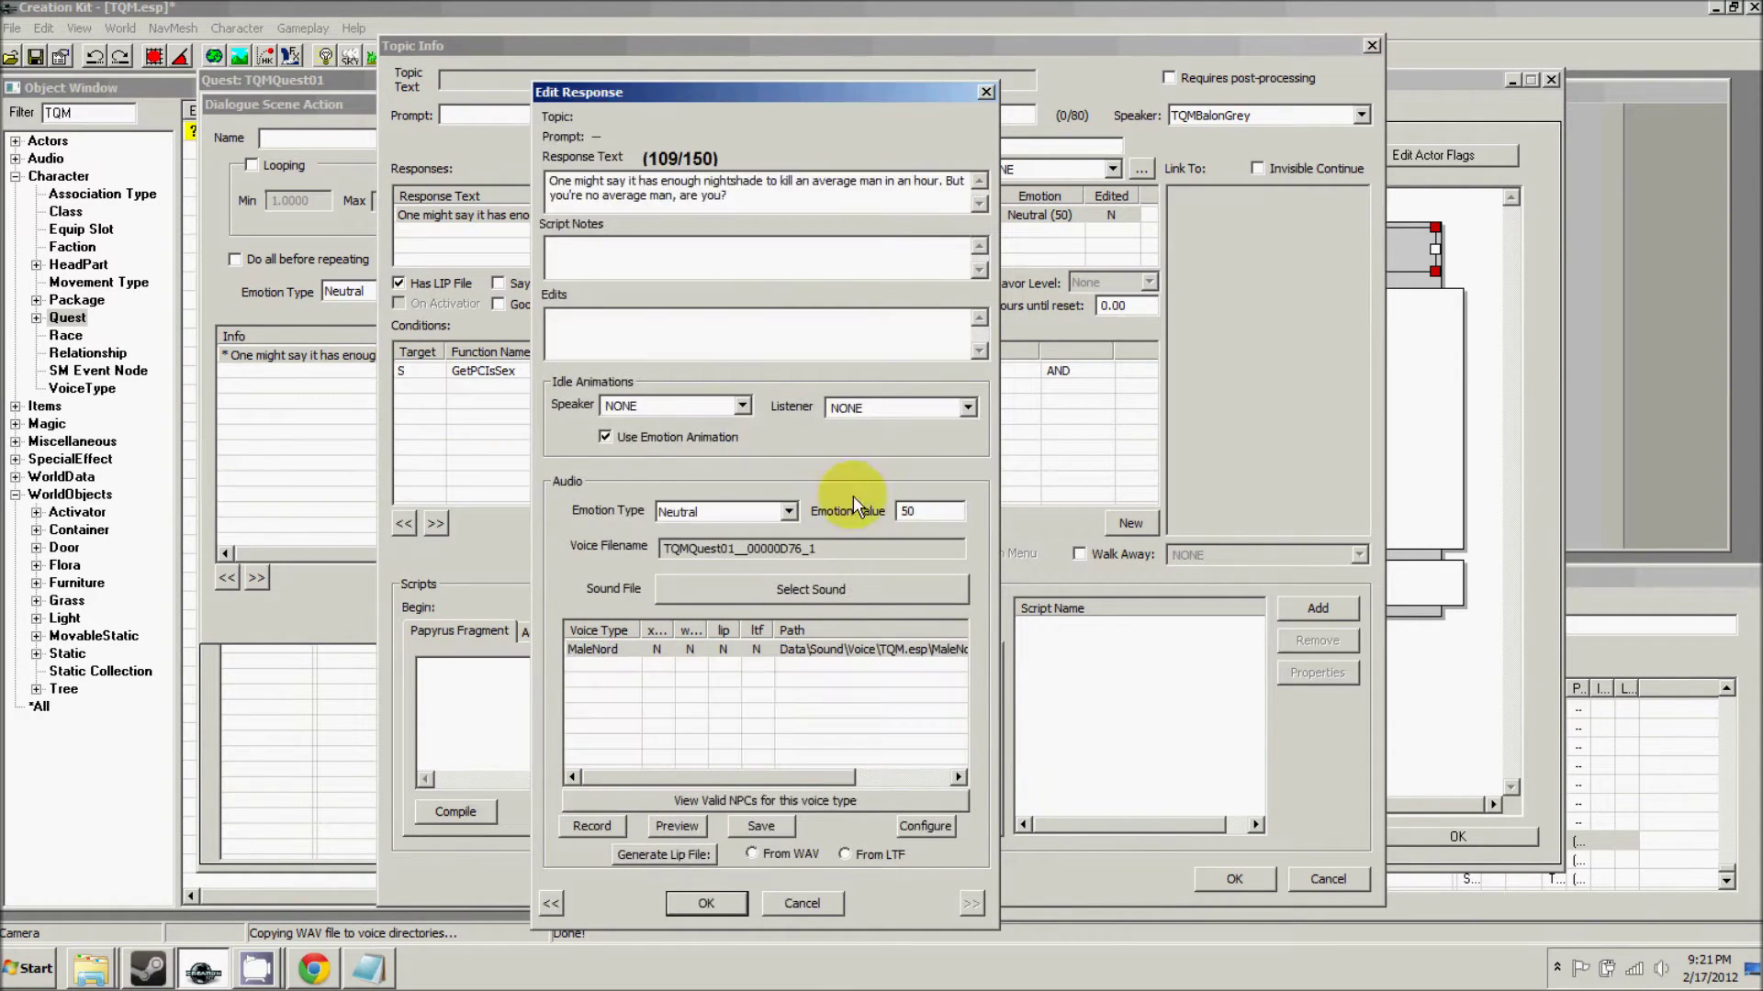
{"action": "left_click", "coordinate": [758, 824]}
{"action": "left_click", "coordinate": [706, 902]}
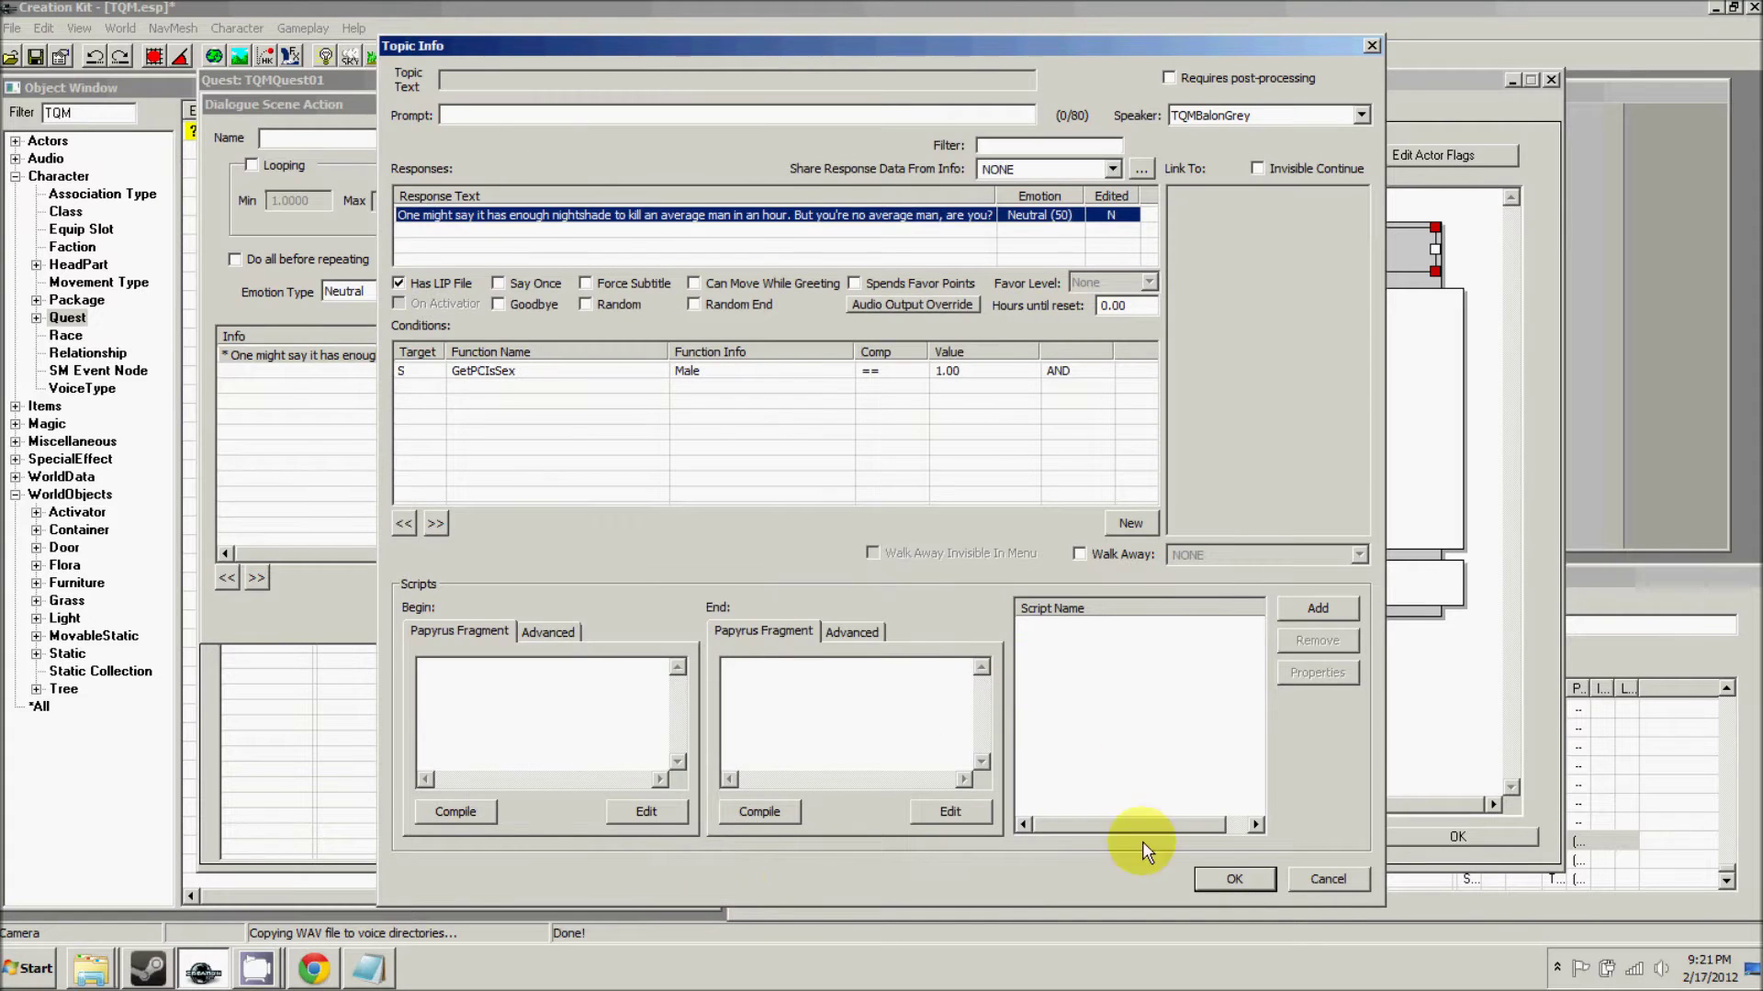
{"action": "left_click", "coordinate": [1232, 877]}
- Add a second response: "One might say it has enough nightshade to kill an average <man/woman> in an hour. But you're no average <man/woman>, are you?"
{"action": "right_click", "coordinate": [321, 395]}
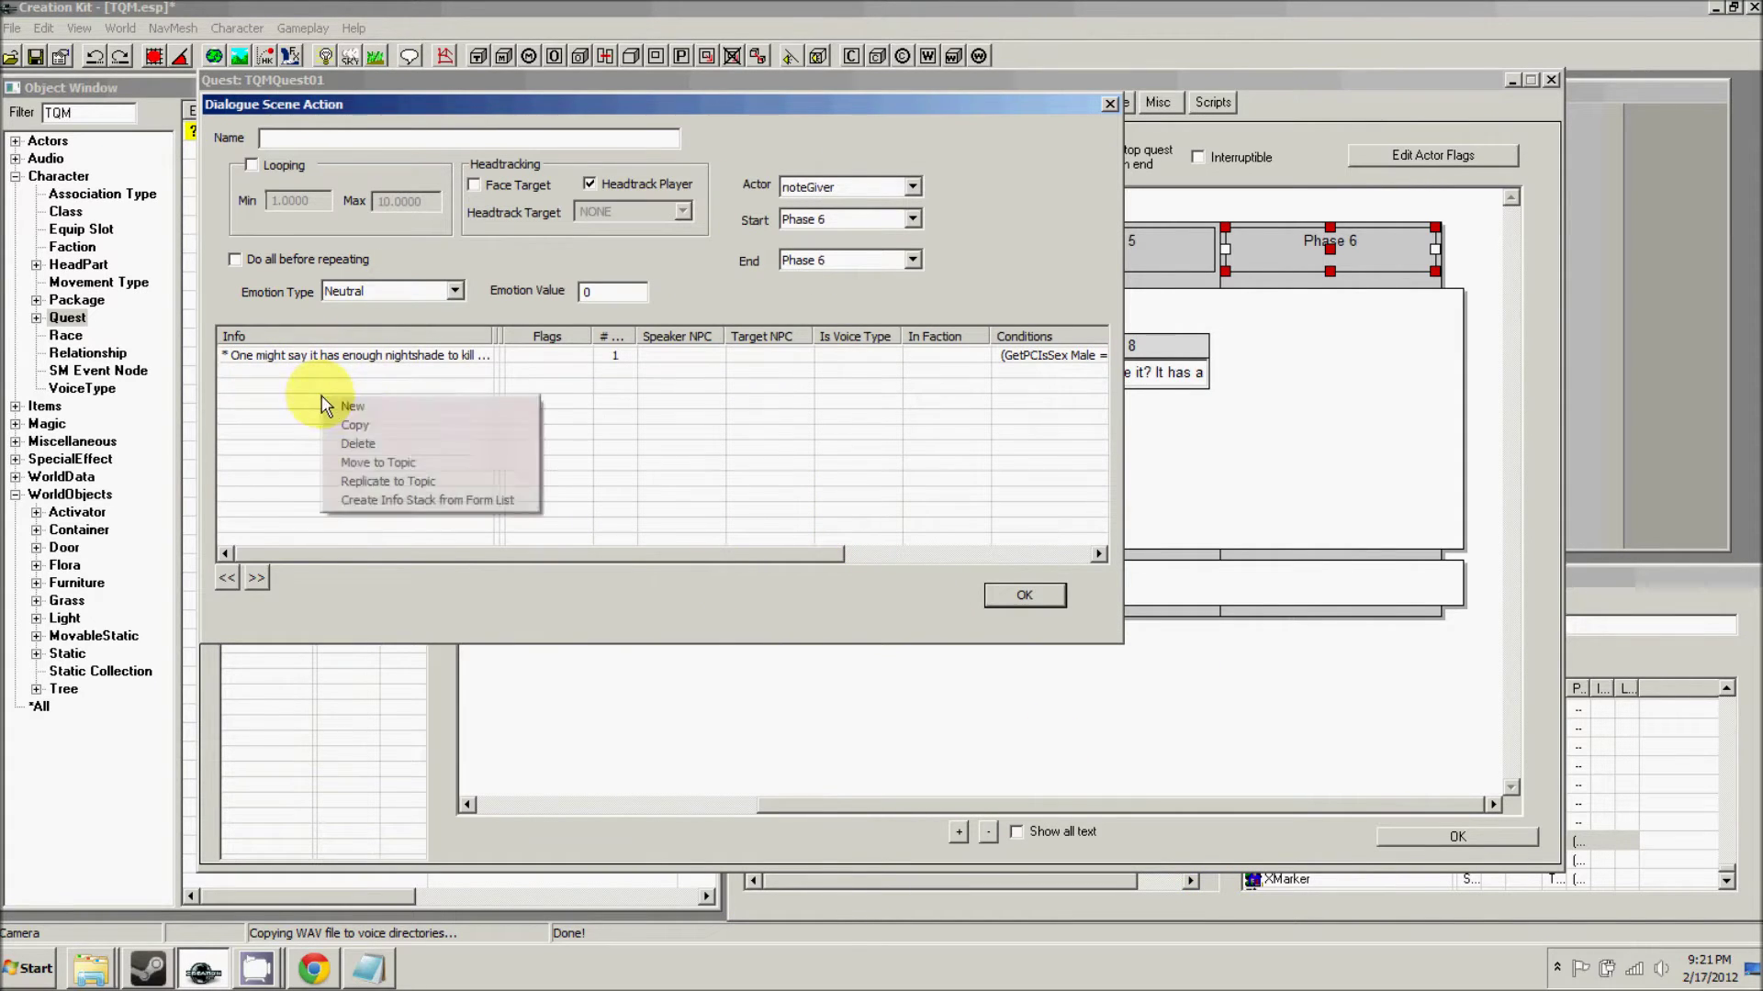
{"action": "left_click", "coordinate": [345, 403]}
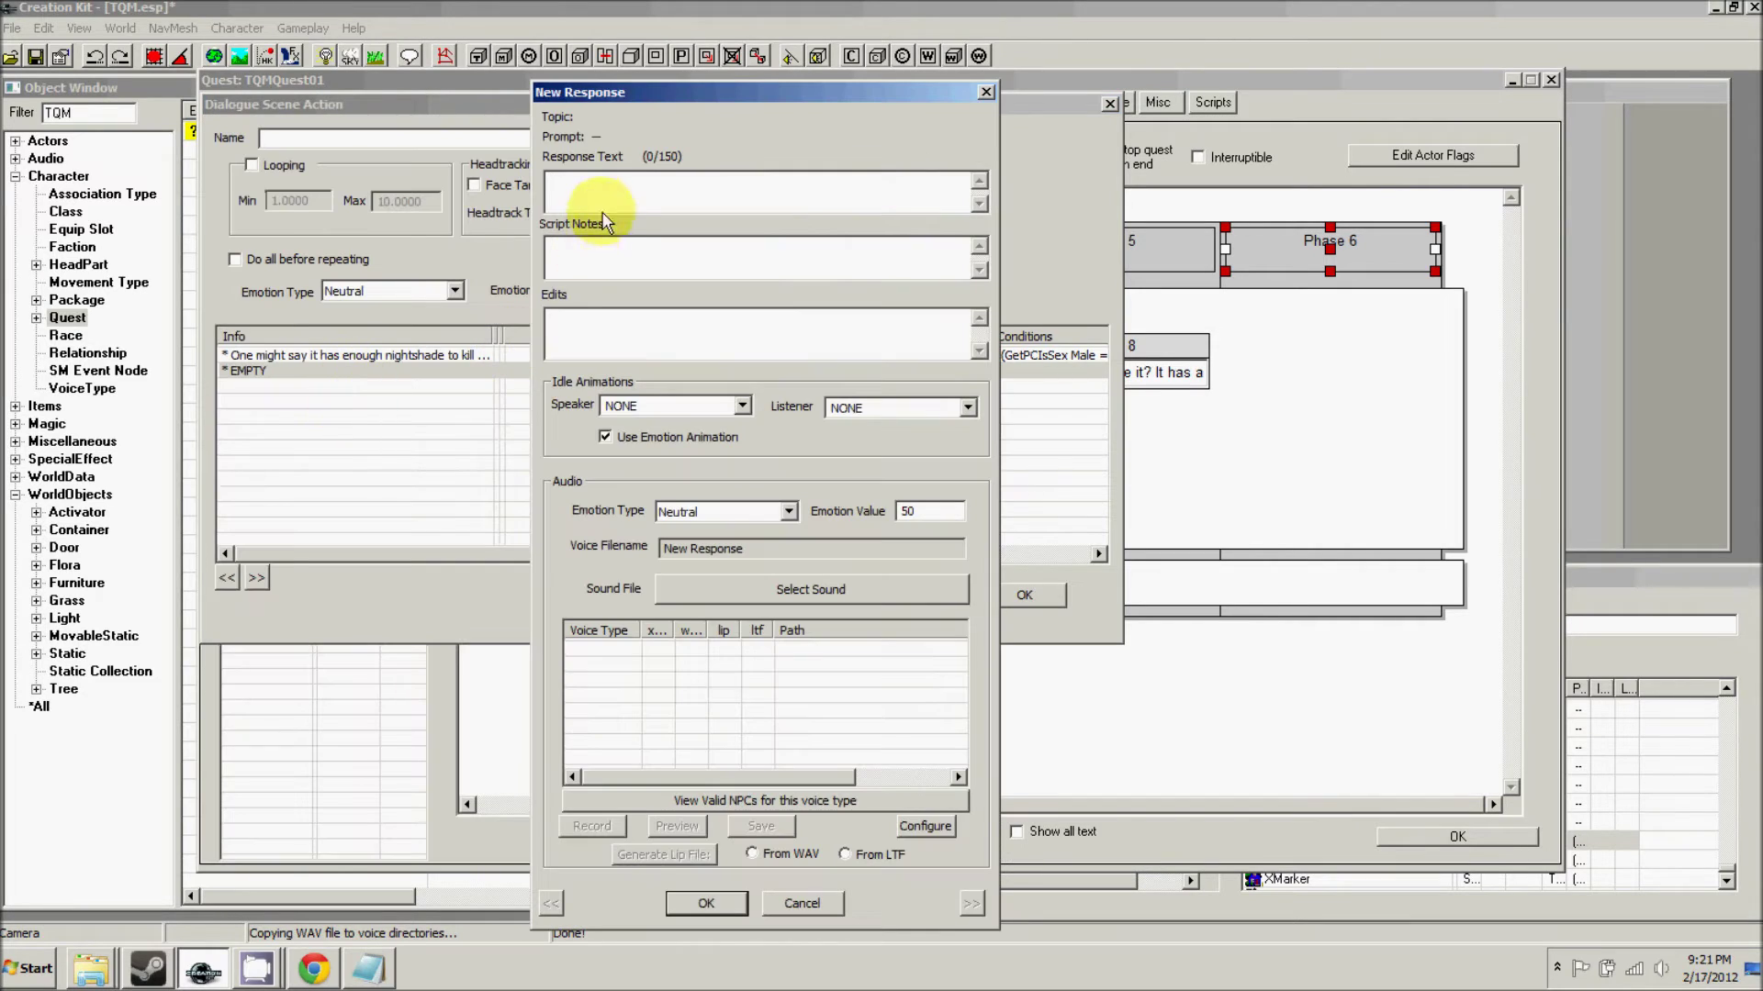
{"action": "type", "text": "One might say it has enough nightshade to kill an average <man/woman> in an hour. But you're no average <man/woman>, are you?"}
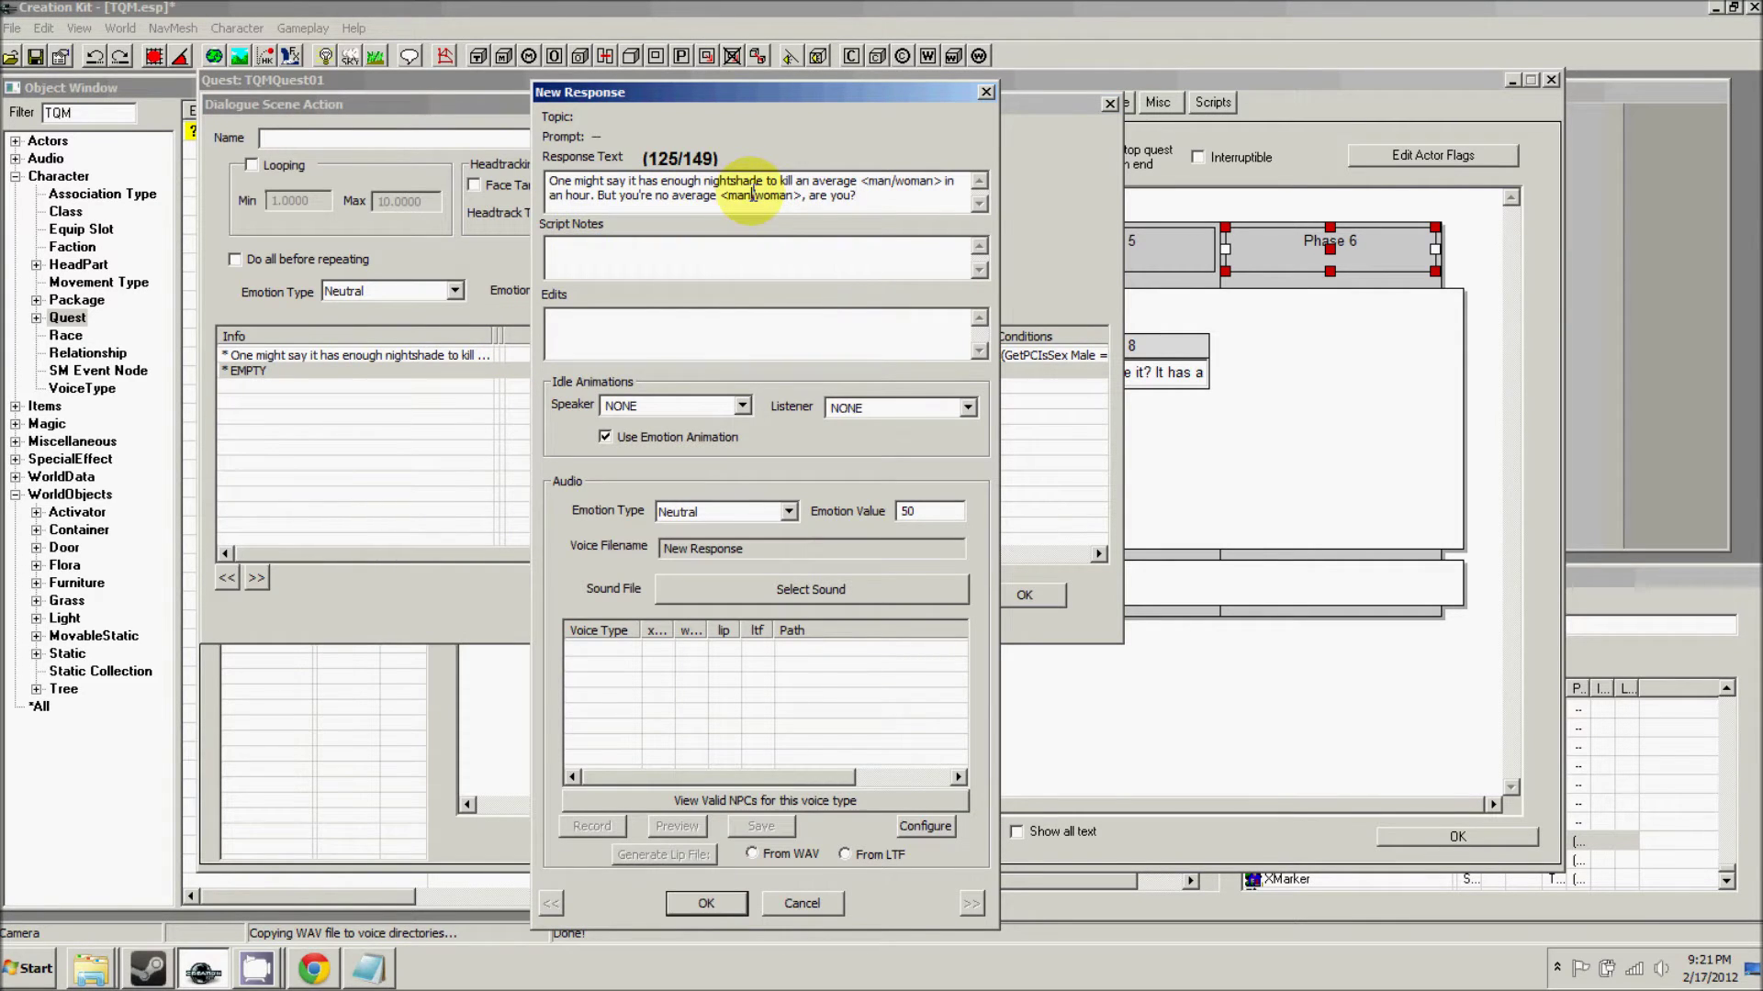
- Reduce both <man/woman> placeholders in the second response's text to "woman" and accept the response
{"action": "left_click_drag", "start_coordinate": [752, 196], "coordinate": [713, 196]}
{"action": "key", "text": "BackSpace"}
{"action": "key", "text": "Delete"}
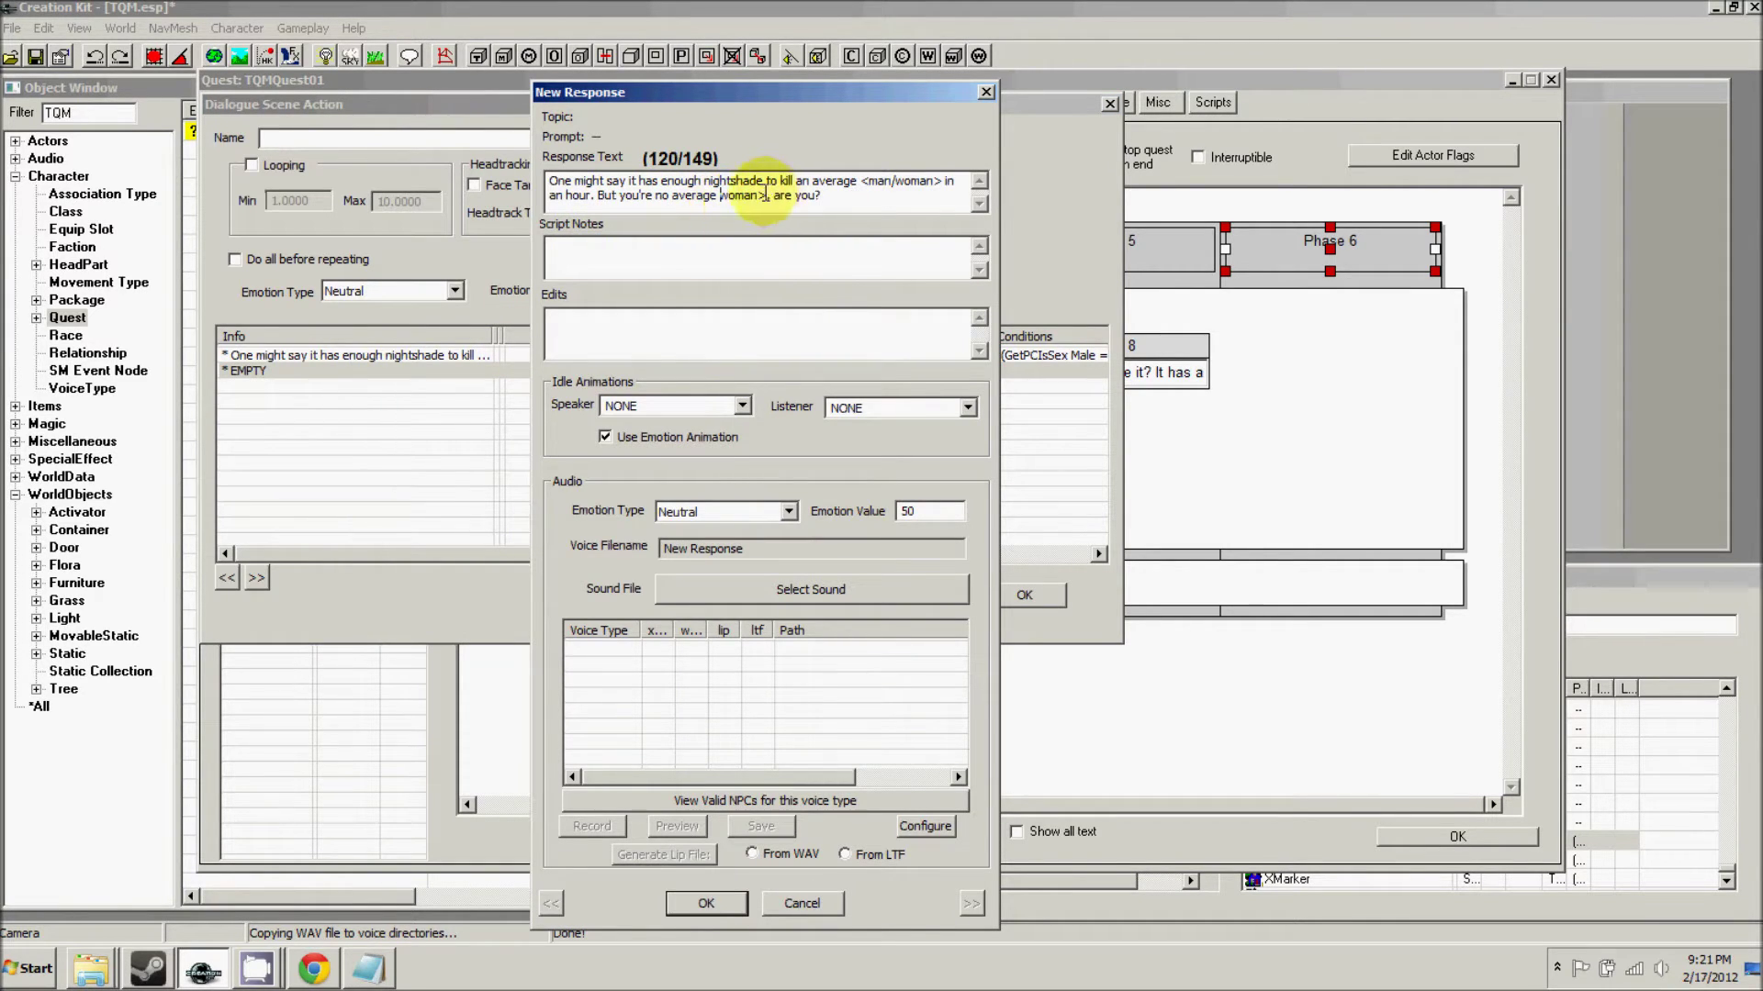
{"action": "key", "text": "BackSpace"}
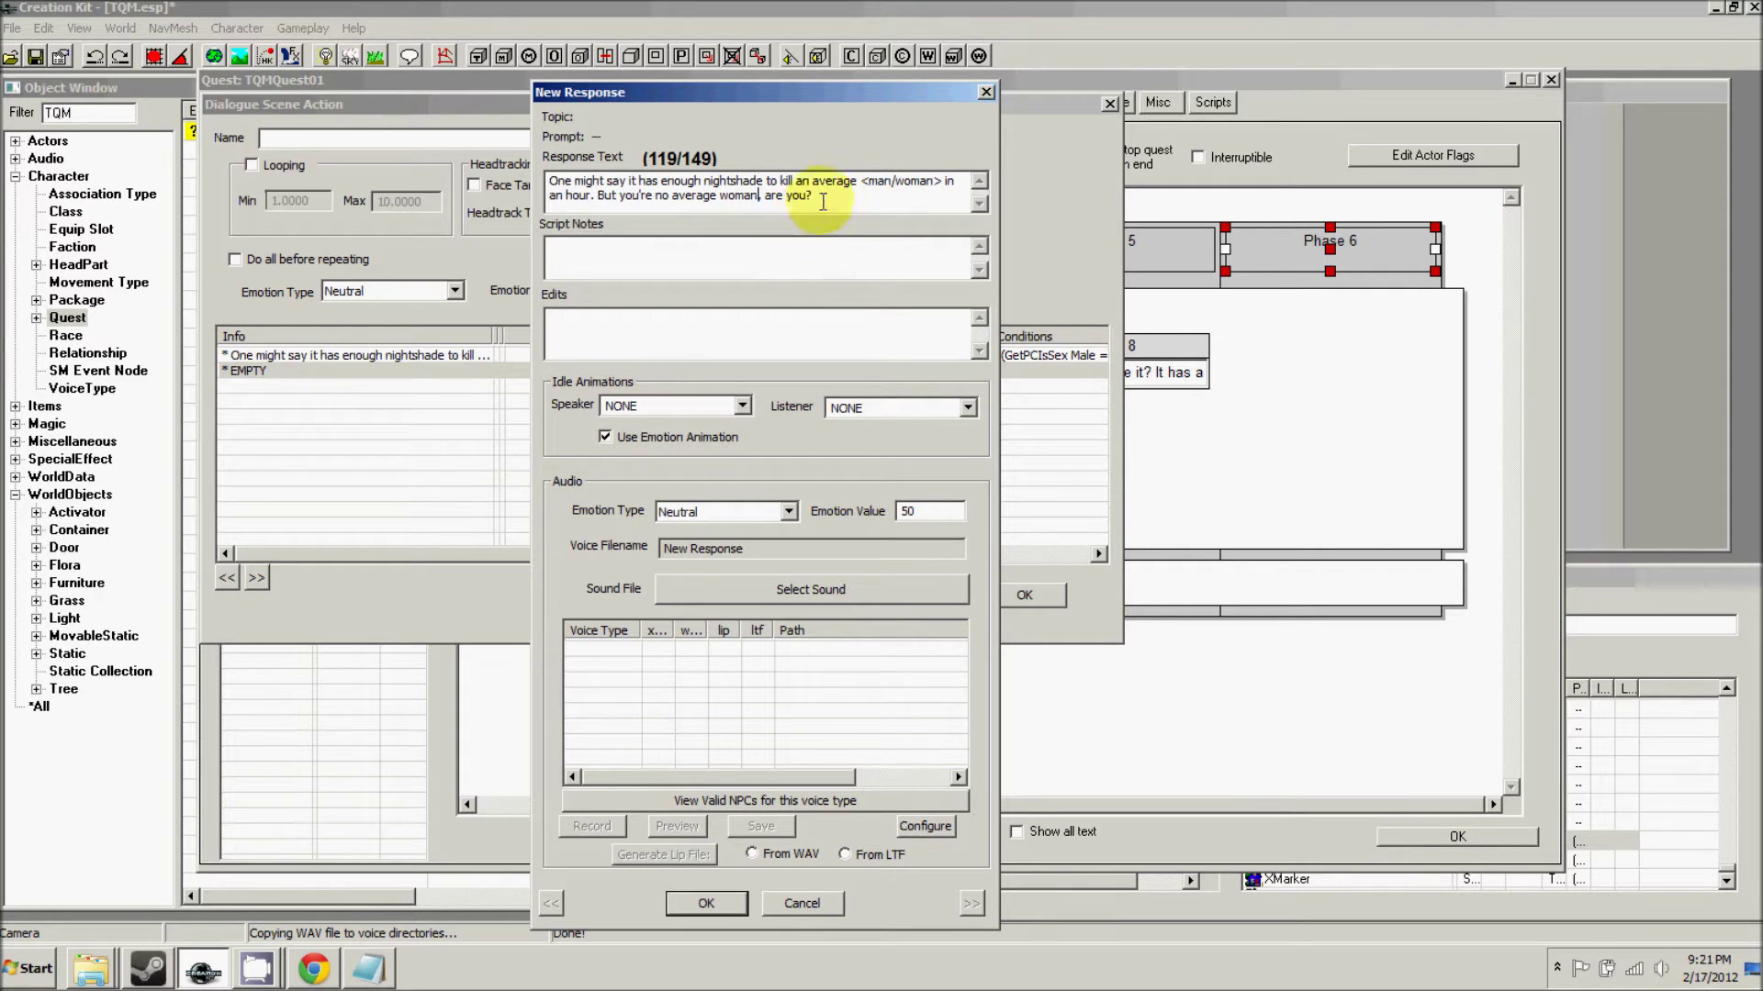
{"action": "left_click_drag", "start_coordinate": [899, 181], "coordinate": [857, 181]}
{"action": "key", "text": "BackSpace"}
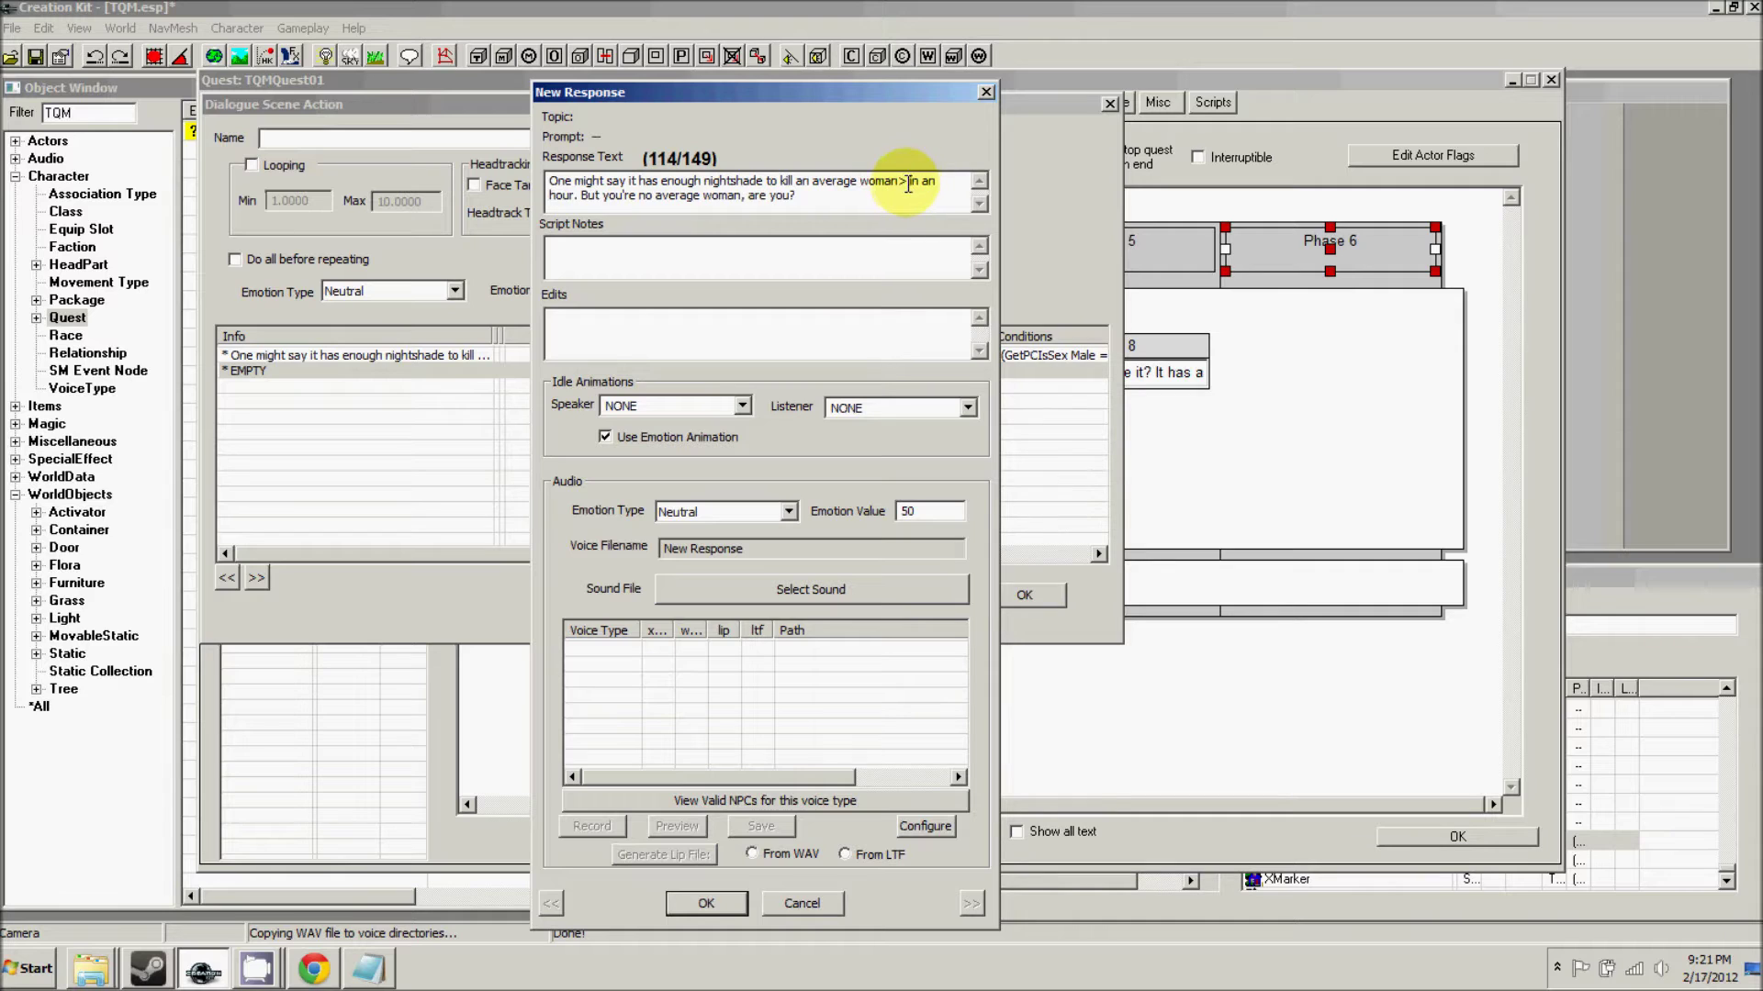
{"action": "key", "text": "BackSpace"}
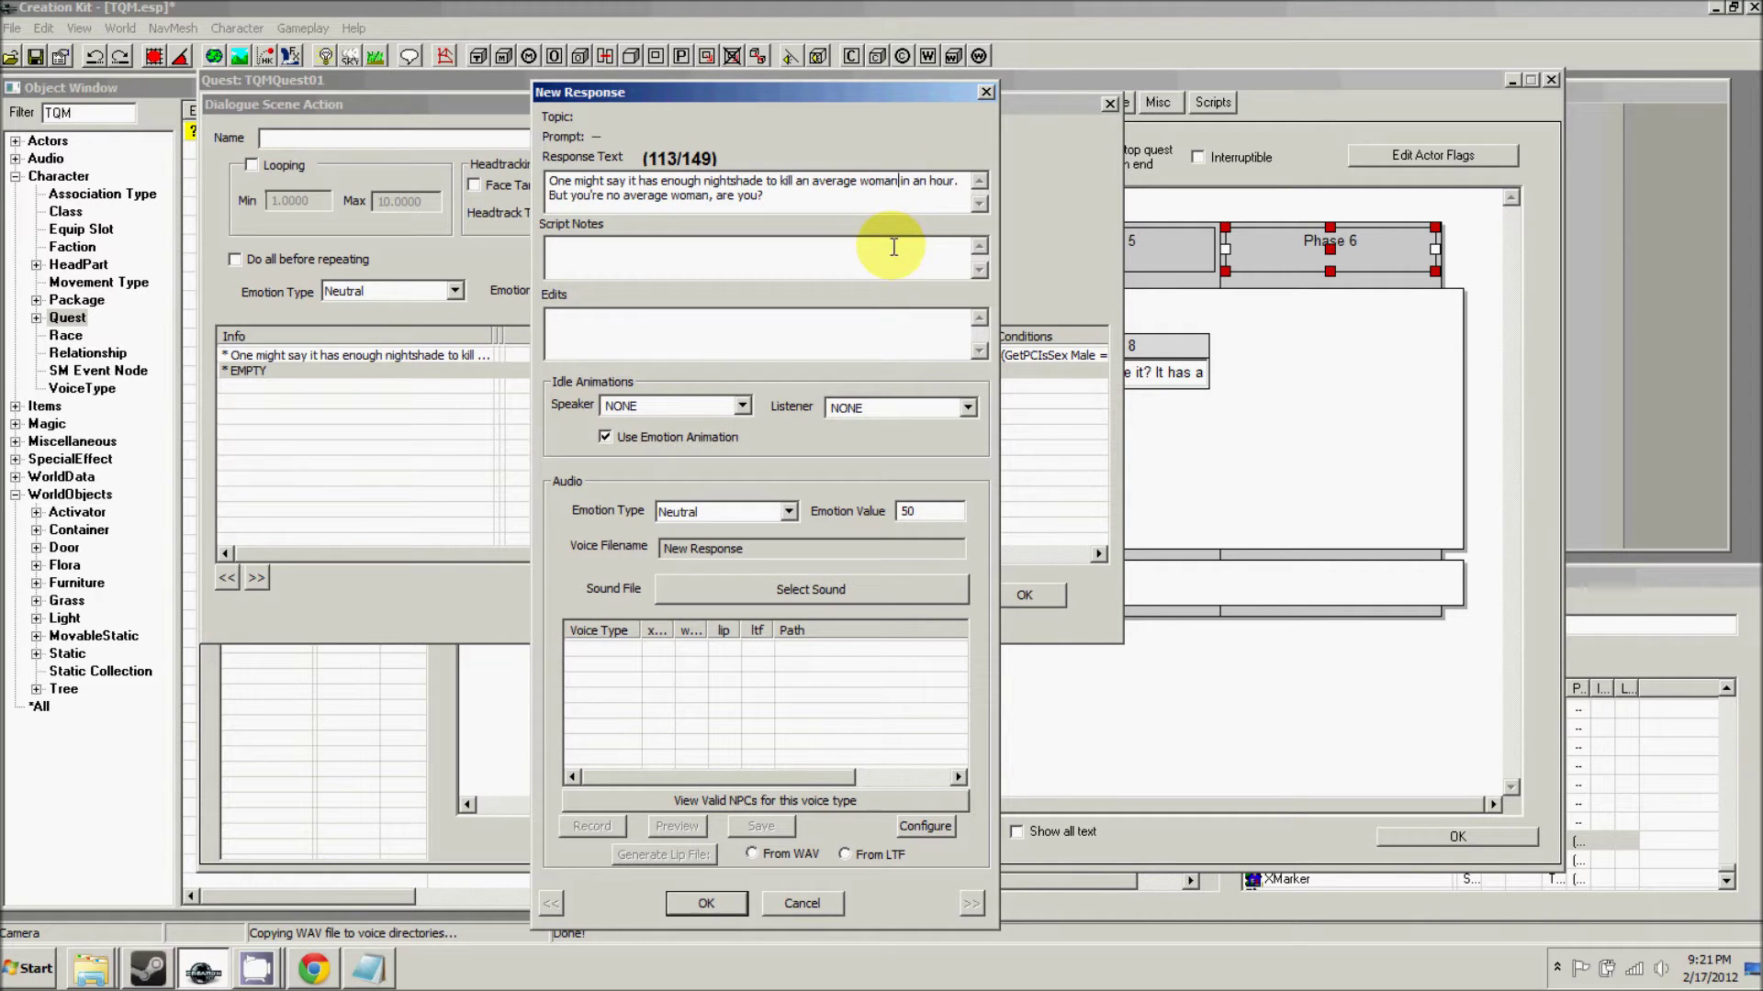
{"action": "left_click", "coordinate": [707, 903]}
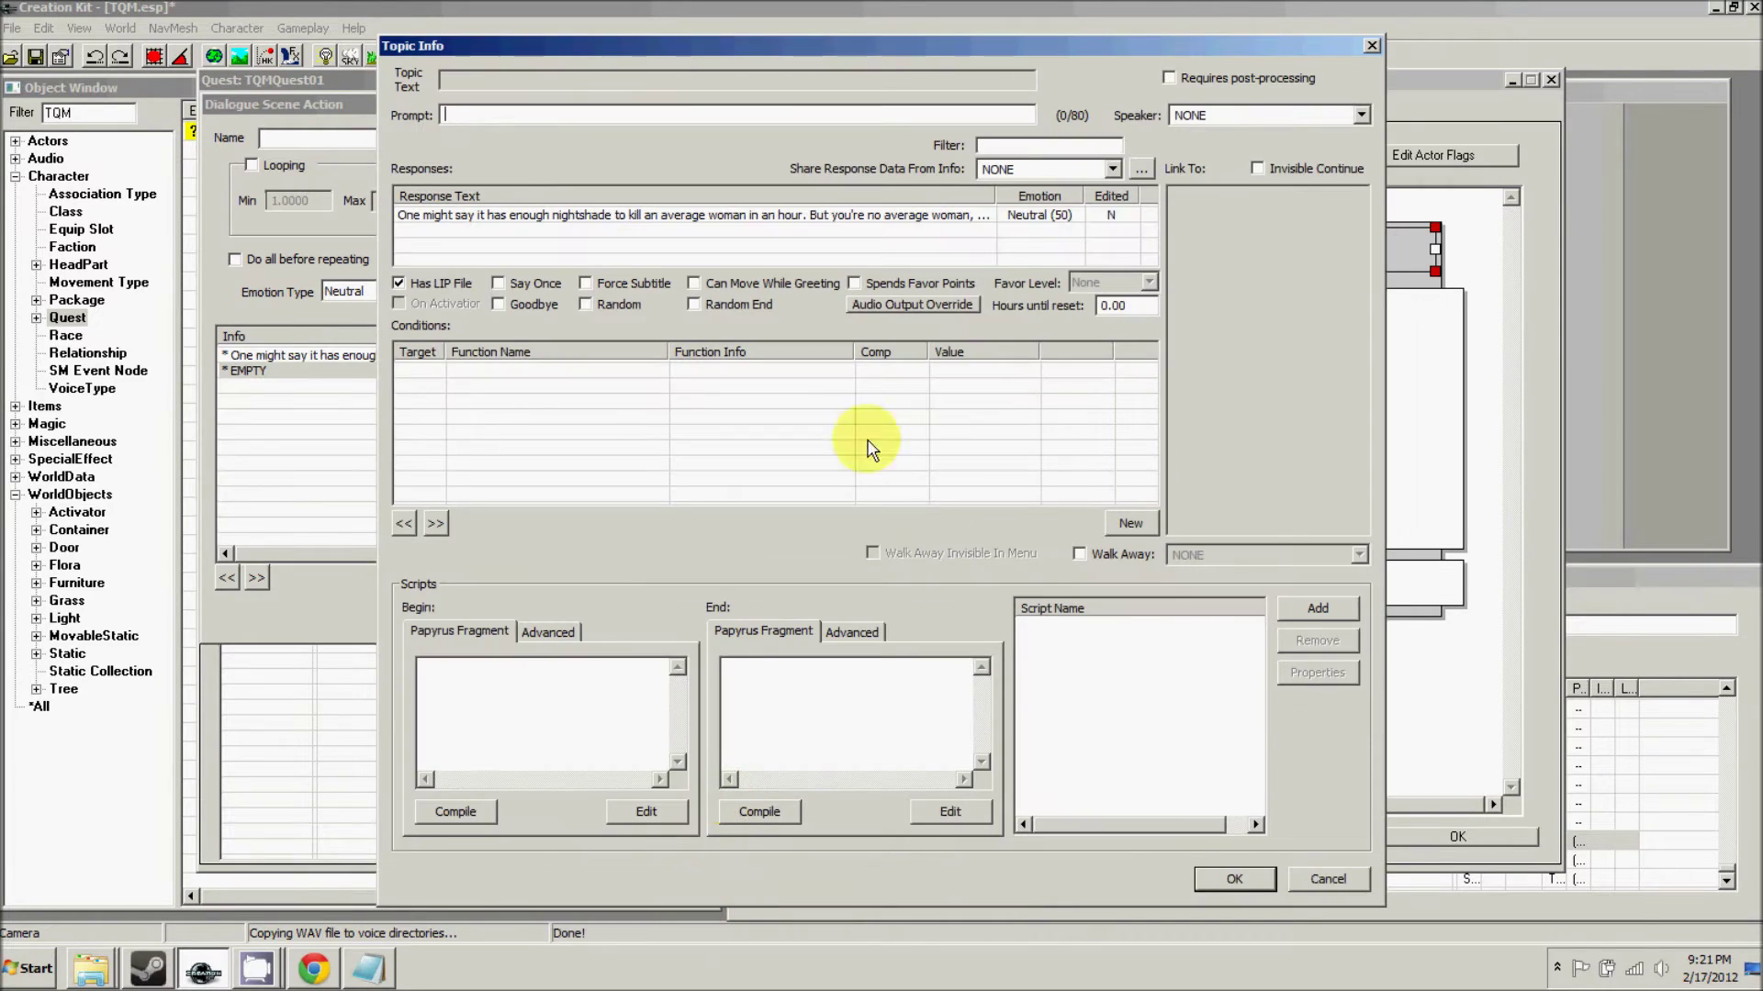
- Set the female variant's speaker to TQMBalonGrey, add the condition GetPCIsSex Female == 1, and accept the topic info
{"action": "left_click", "coordinate": [1181, 117]}
{"action": "left_click", "coordinate": [1206, 120]}
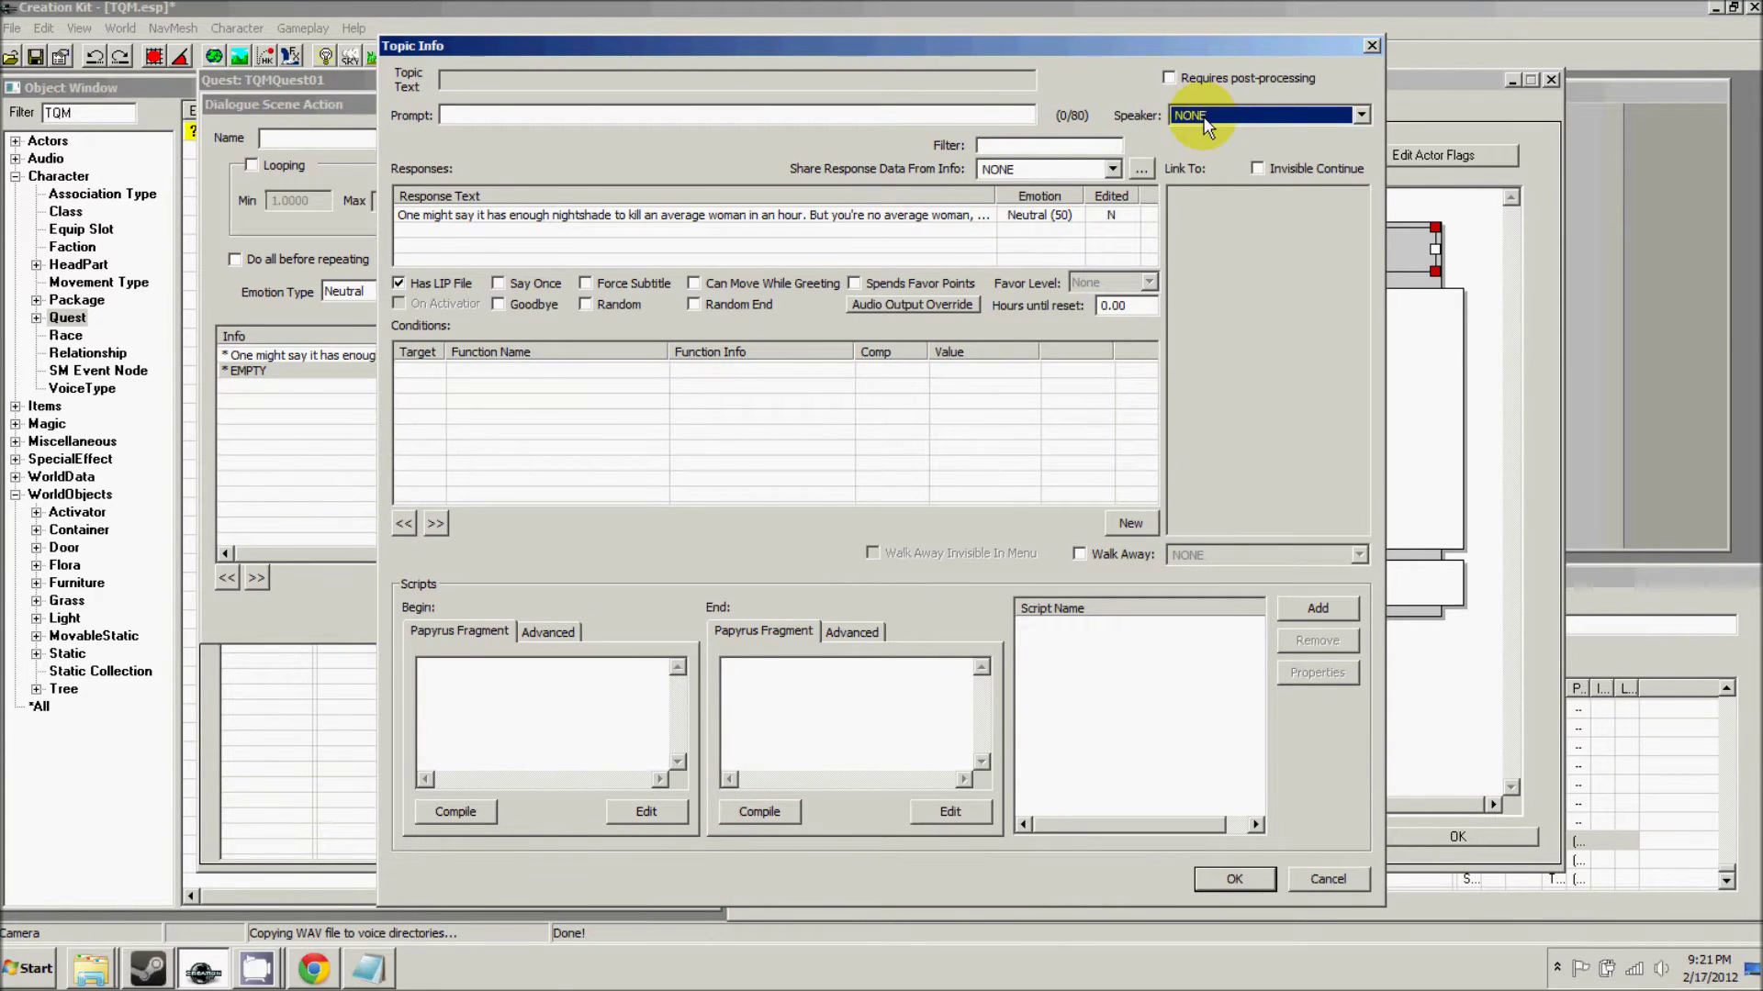
{"action": "right_click", "coordinate": [571, 402]}
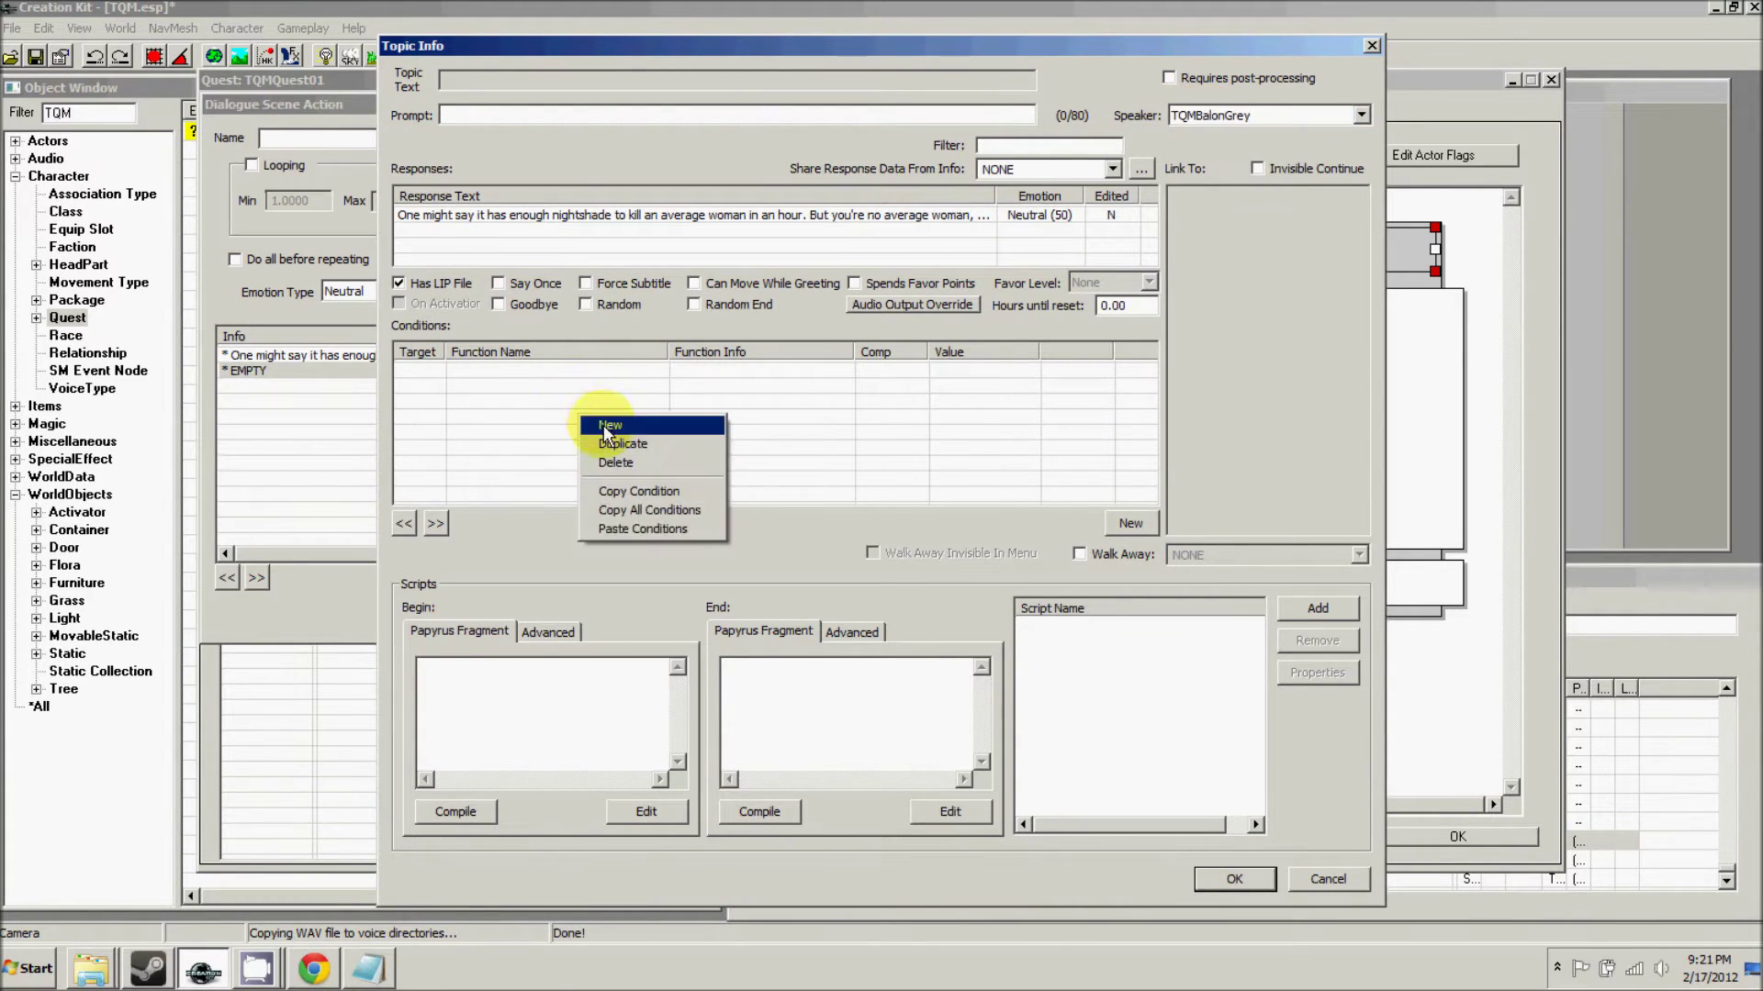
{"action": "left_click", "coordinate": [603, 424]}
{"action": "type", "text": "g"}
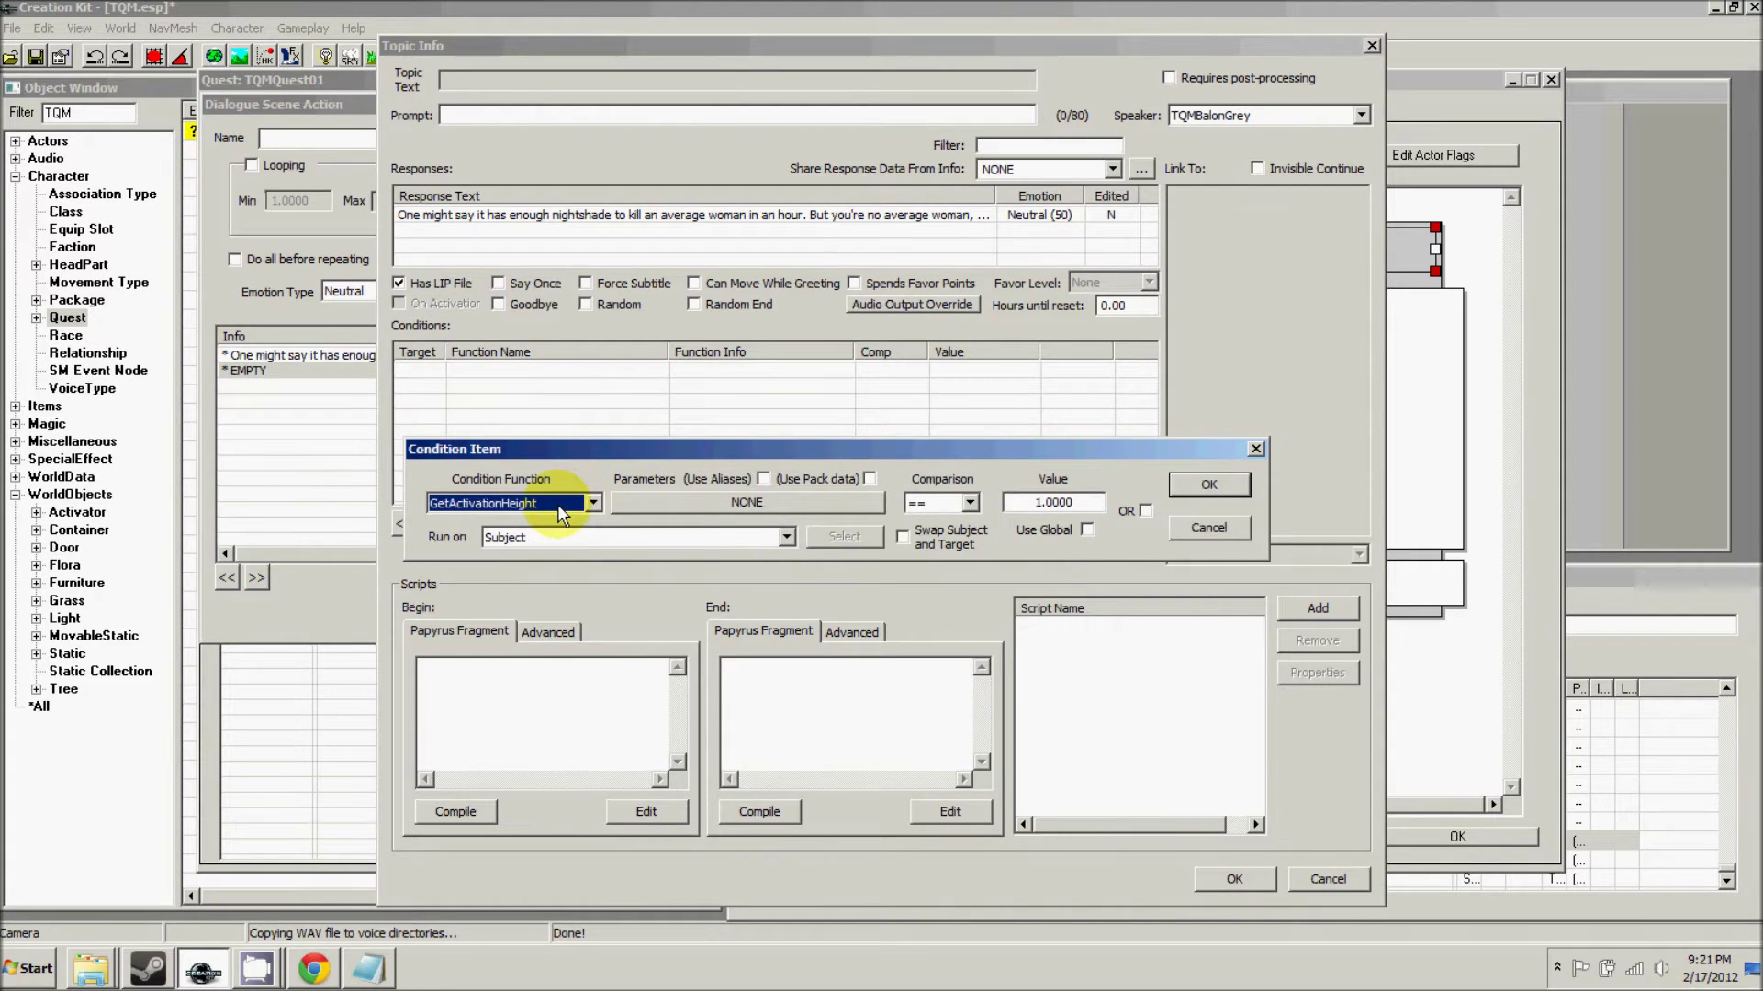
{"action": "type", "text": "etpcis"}
{"action": "left_click", "coordinate": [626, 500]}
{"action": "left_click", "coordinate": [569, 571]}
{"action": "left_click", "coordinate": [556, 591]}
{"action": "left_click", "coordinate": [546, 824]}
{"action": "left_click", "coordinate": [1209, 485]}
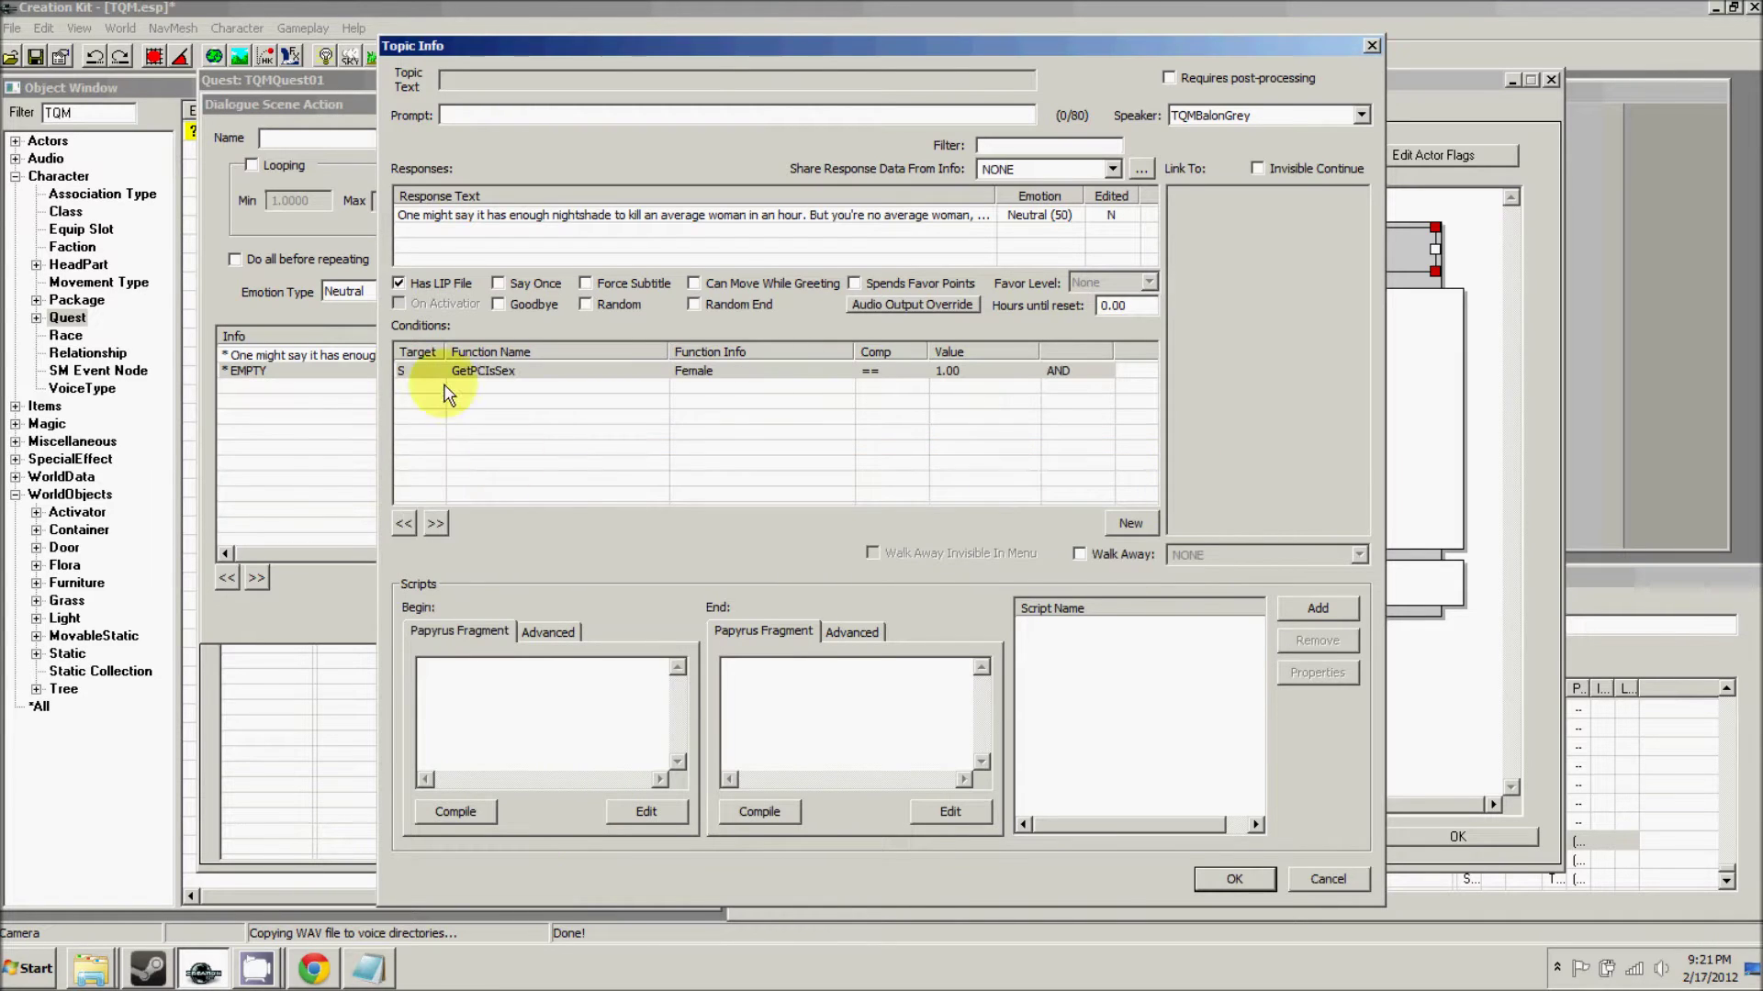
{"action": "left_click", "coordinate": [1210, 878]}
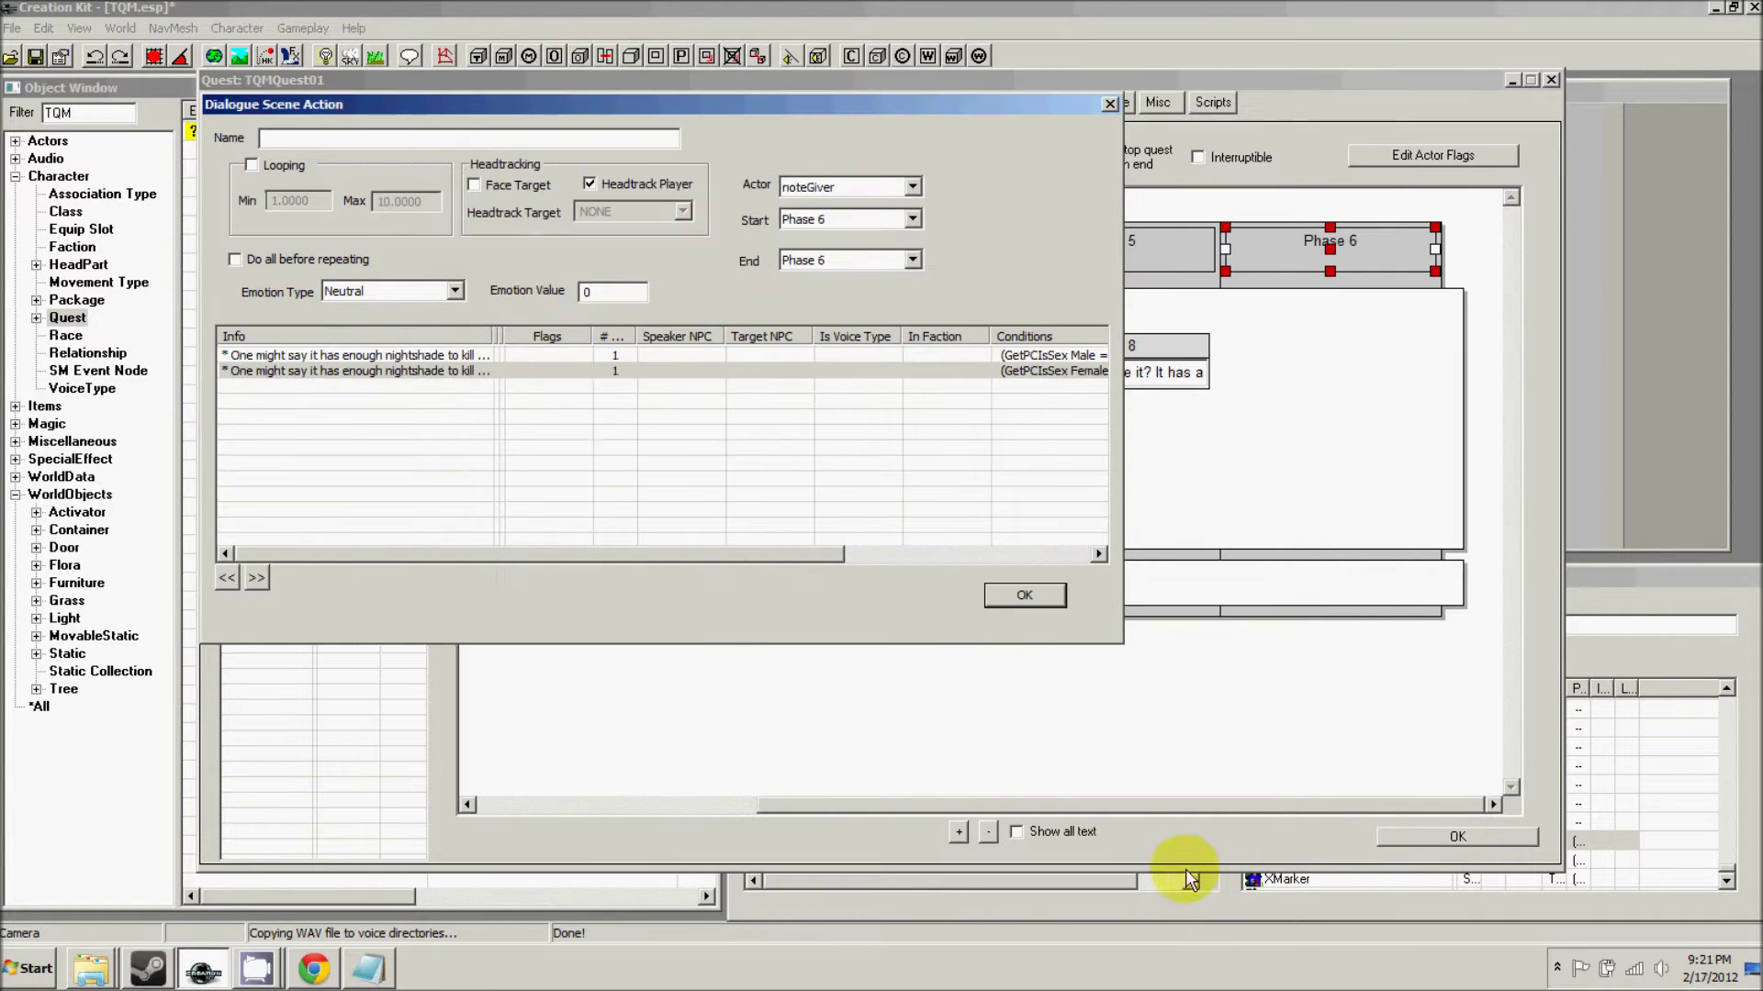
- Record and save MaleNord voice audio for the female version of the Phase 6 response, and accept the dialogue action
{"action": "double_click", "coordinate": [435, 369]}
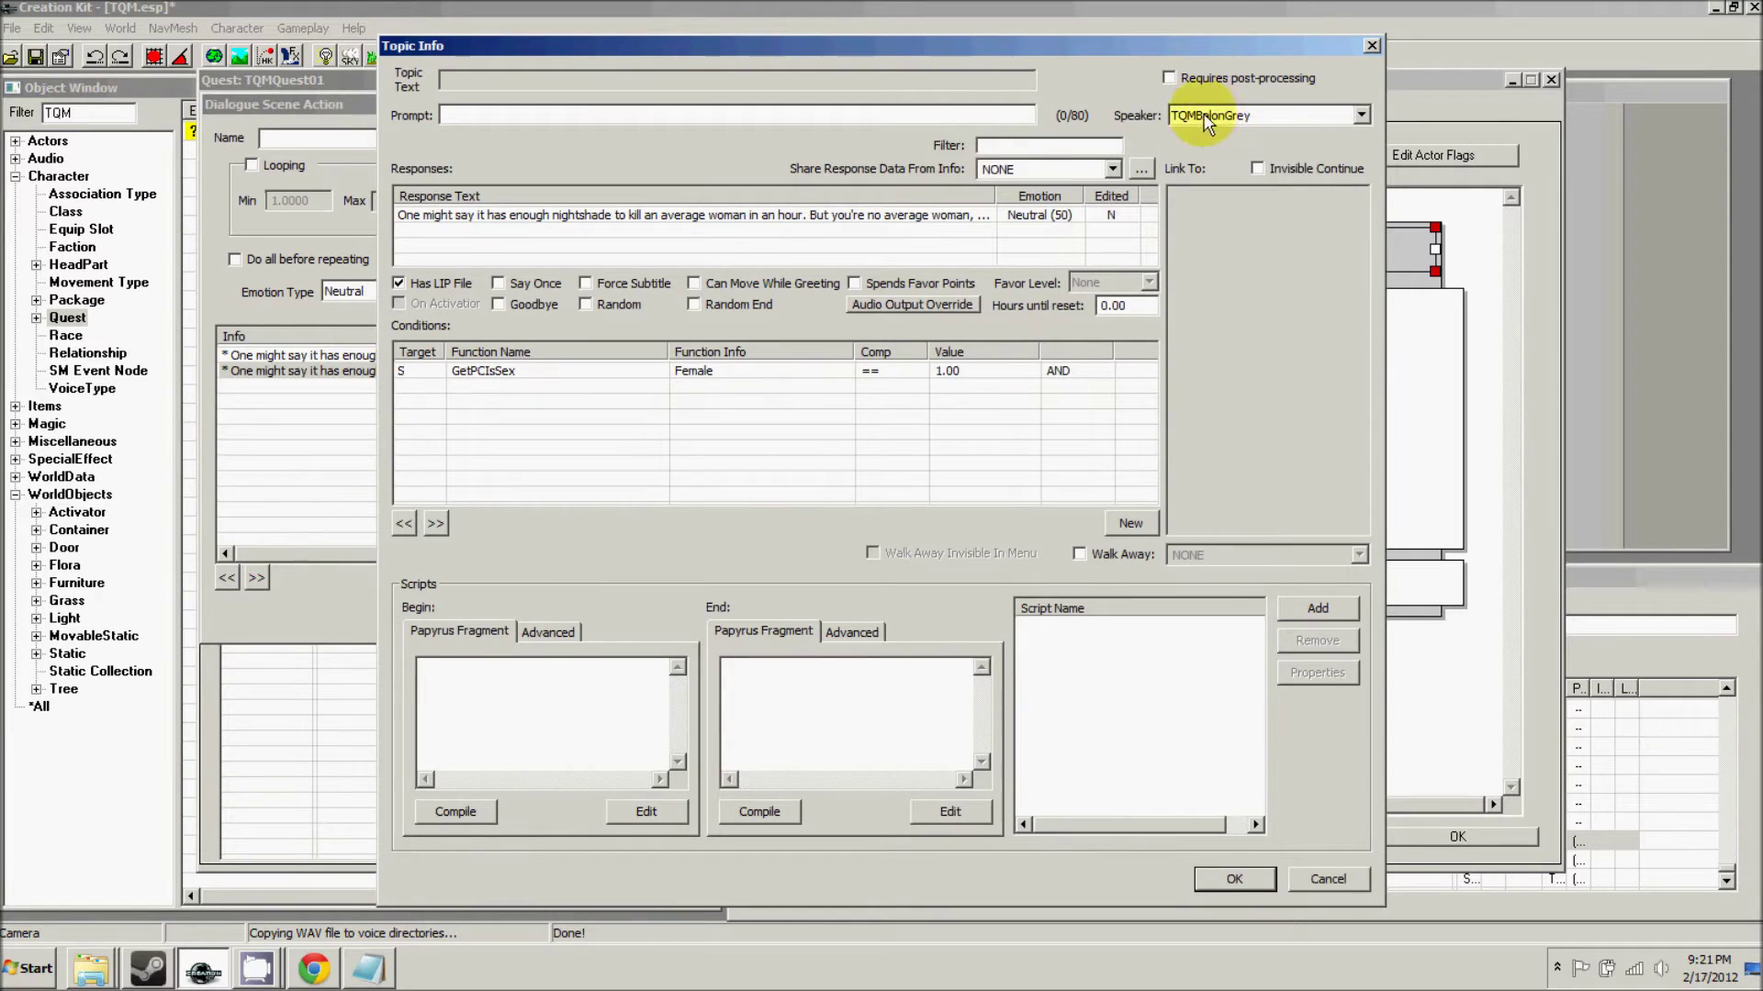
{"action": "double_click", "coordinate": [907, 215]}
{"action": "left_click", "coordinate": [633, 650]}
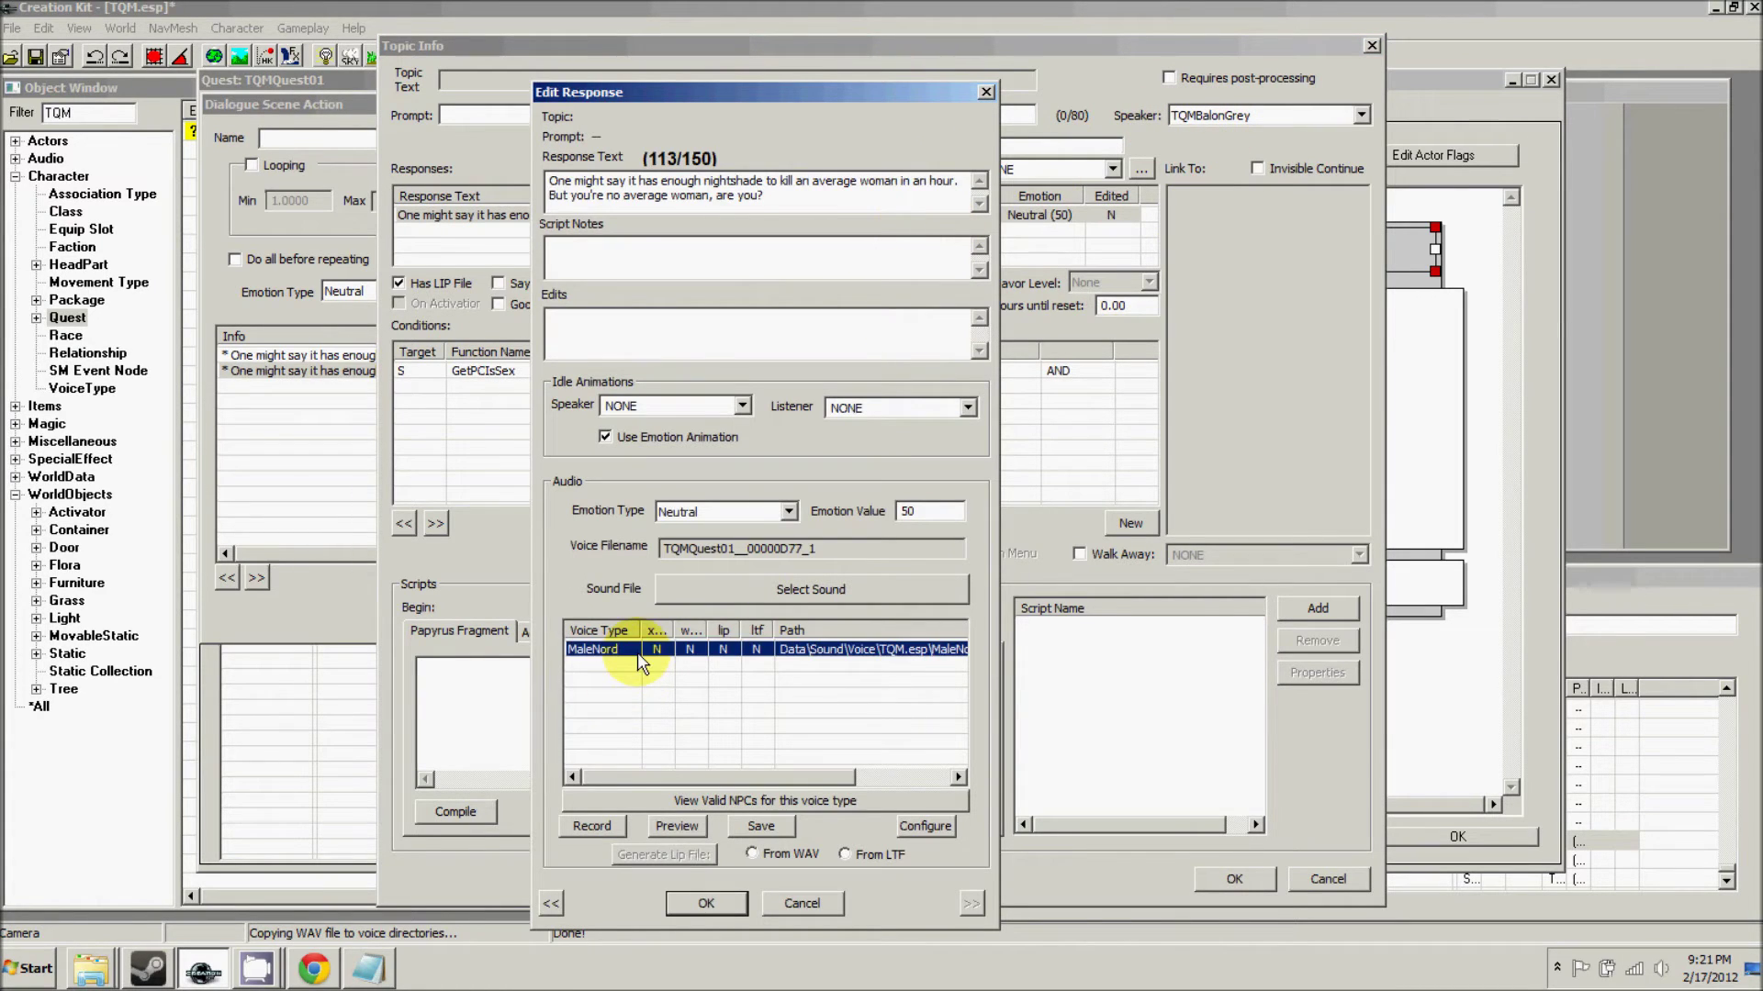
{"action": "left_click", "coordinate": [589, 824]}
{"action": "left_click", "coordinate": [868, 497]}
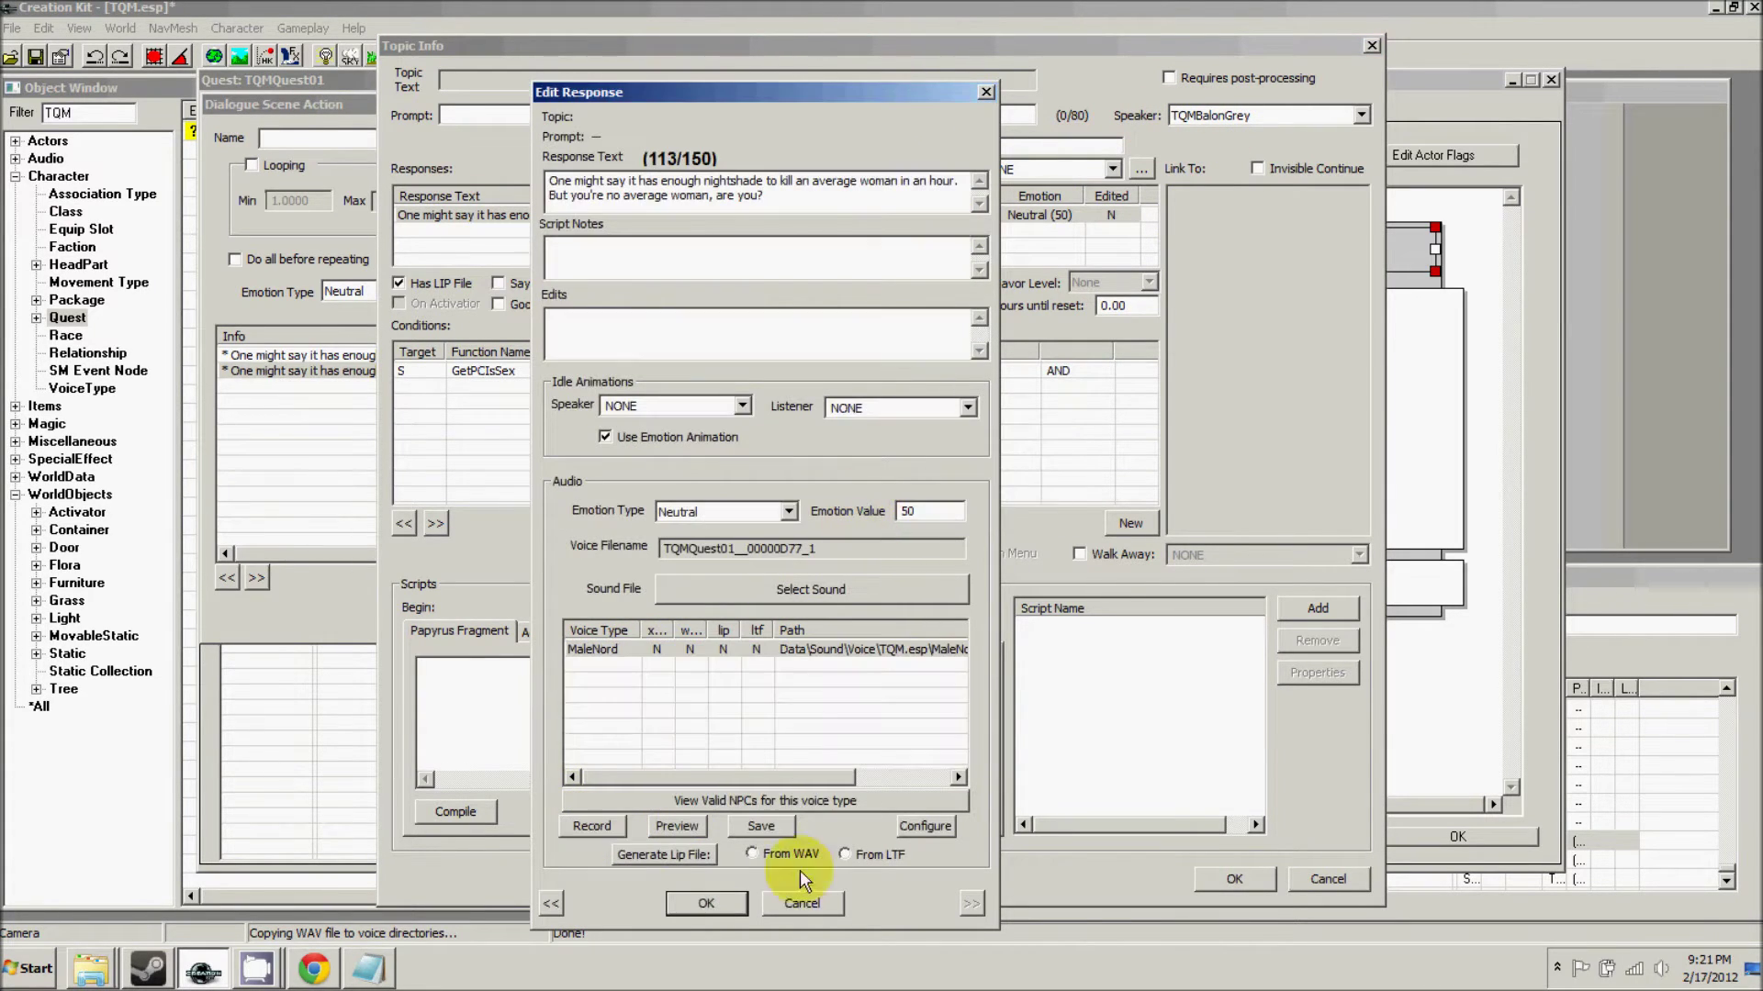
{"action": "left_click", "coordinate": [762, 825]}
{"action": "left_click", "coordinate": [727, 902]}
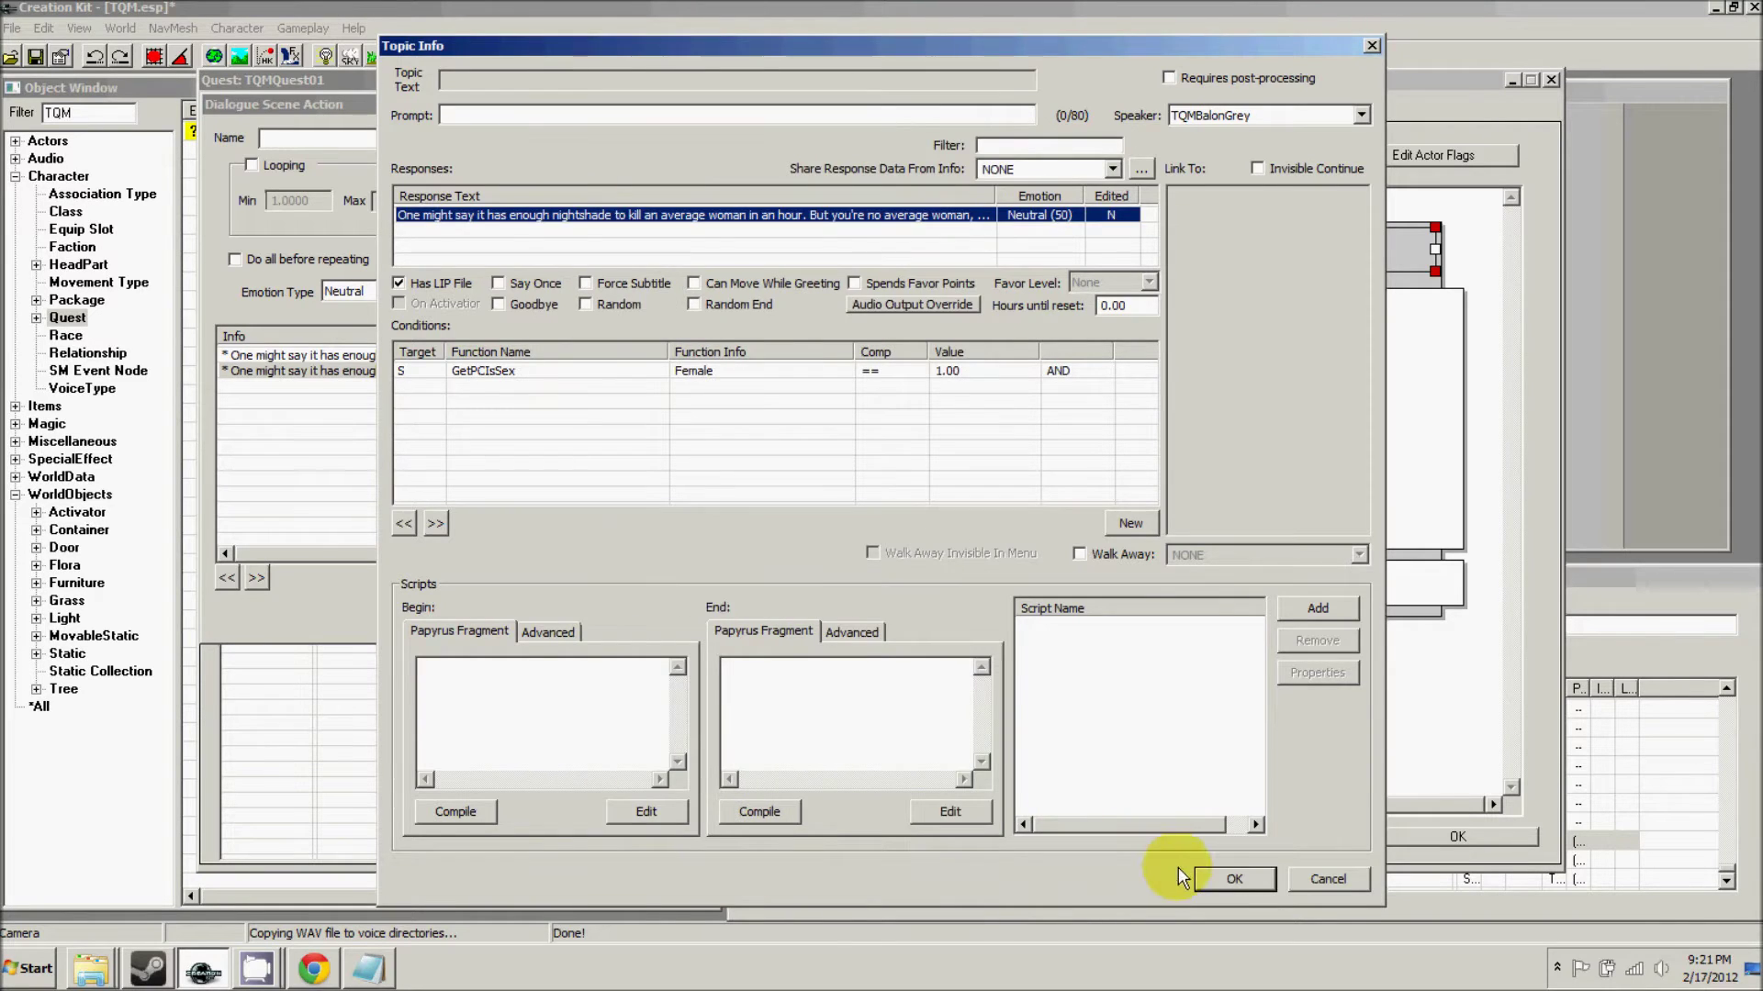
{"action": "left_click", "coordinate": [1211, 878]}
{"action": "left_click", "coordinate": [1024, 597]}
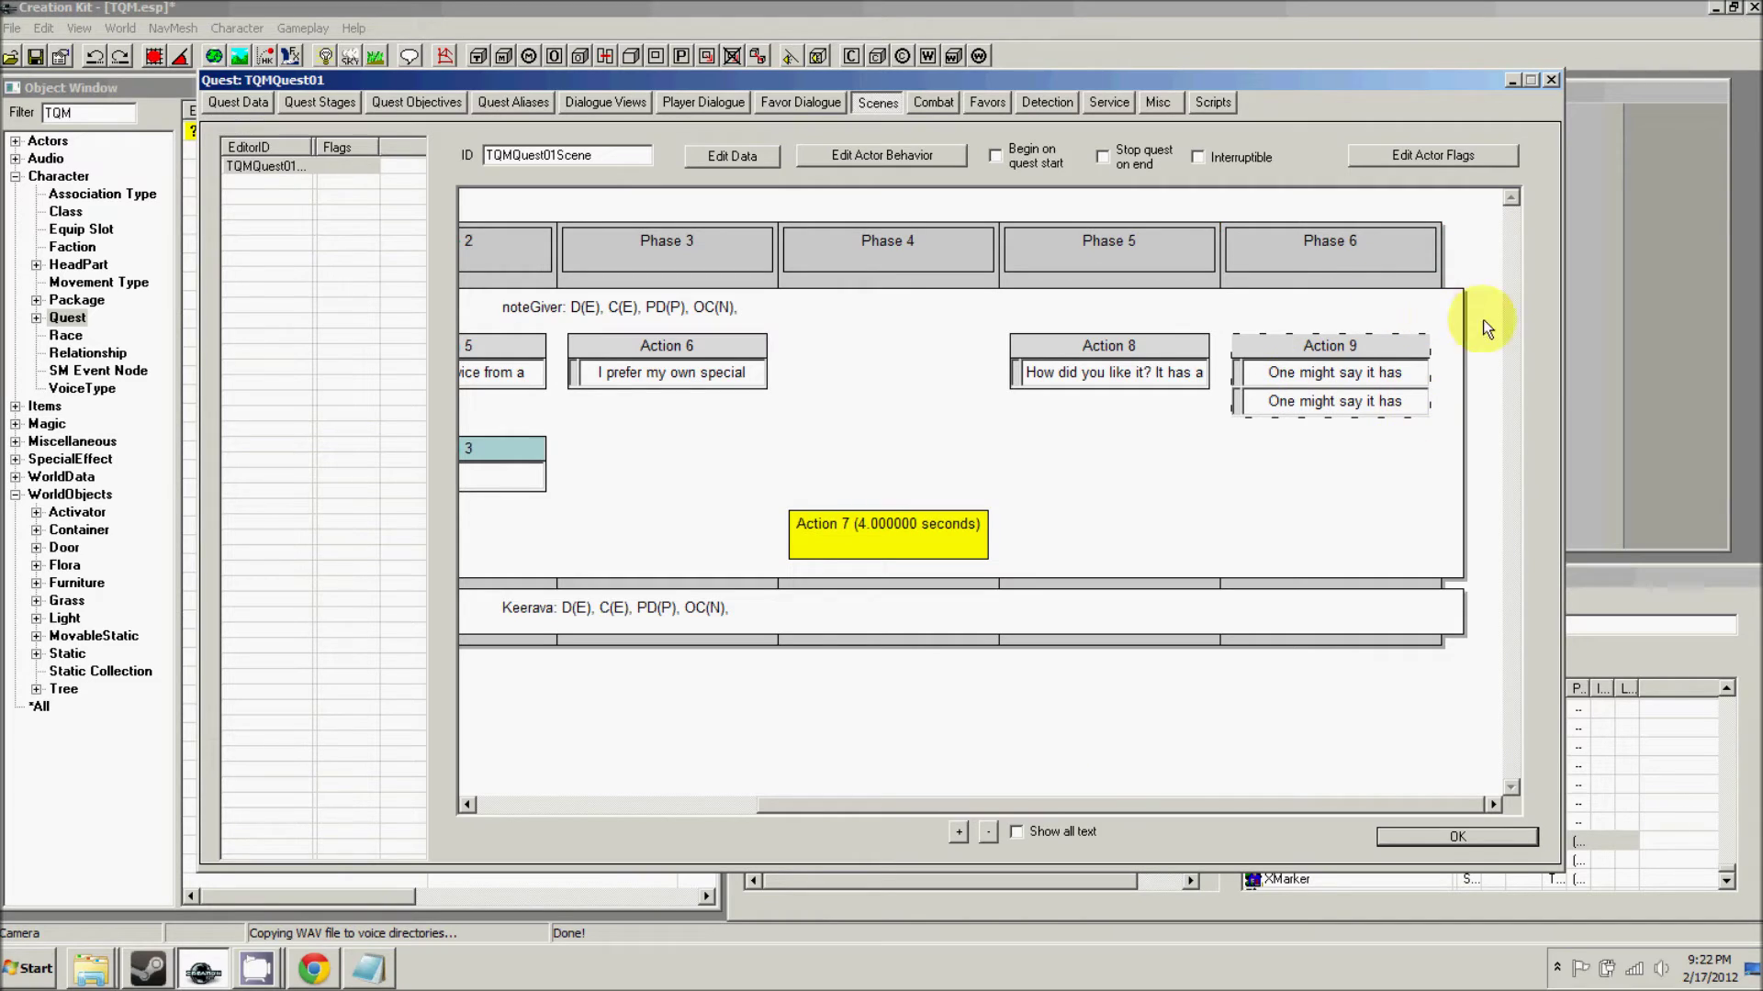
{"action": "right_click", "coordinate": [1464, 264]}
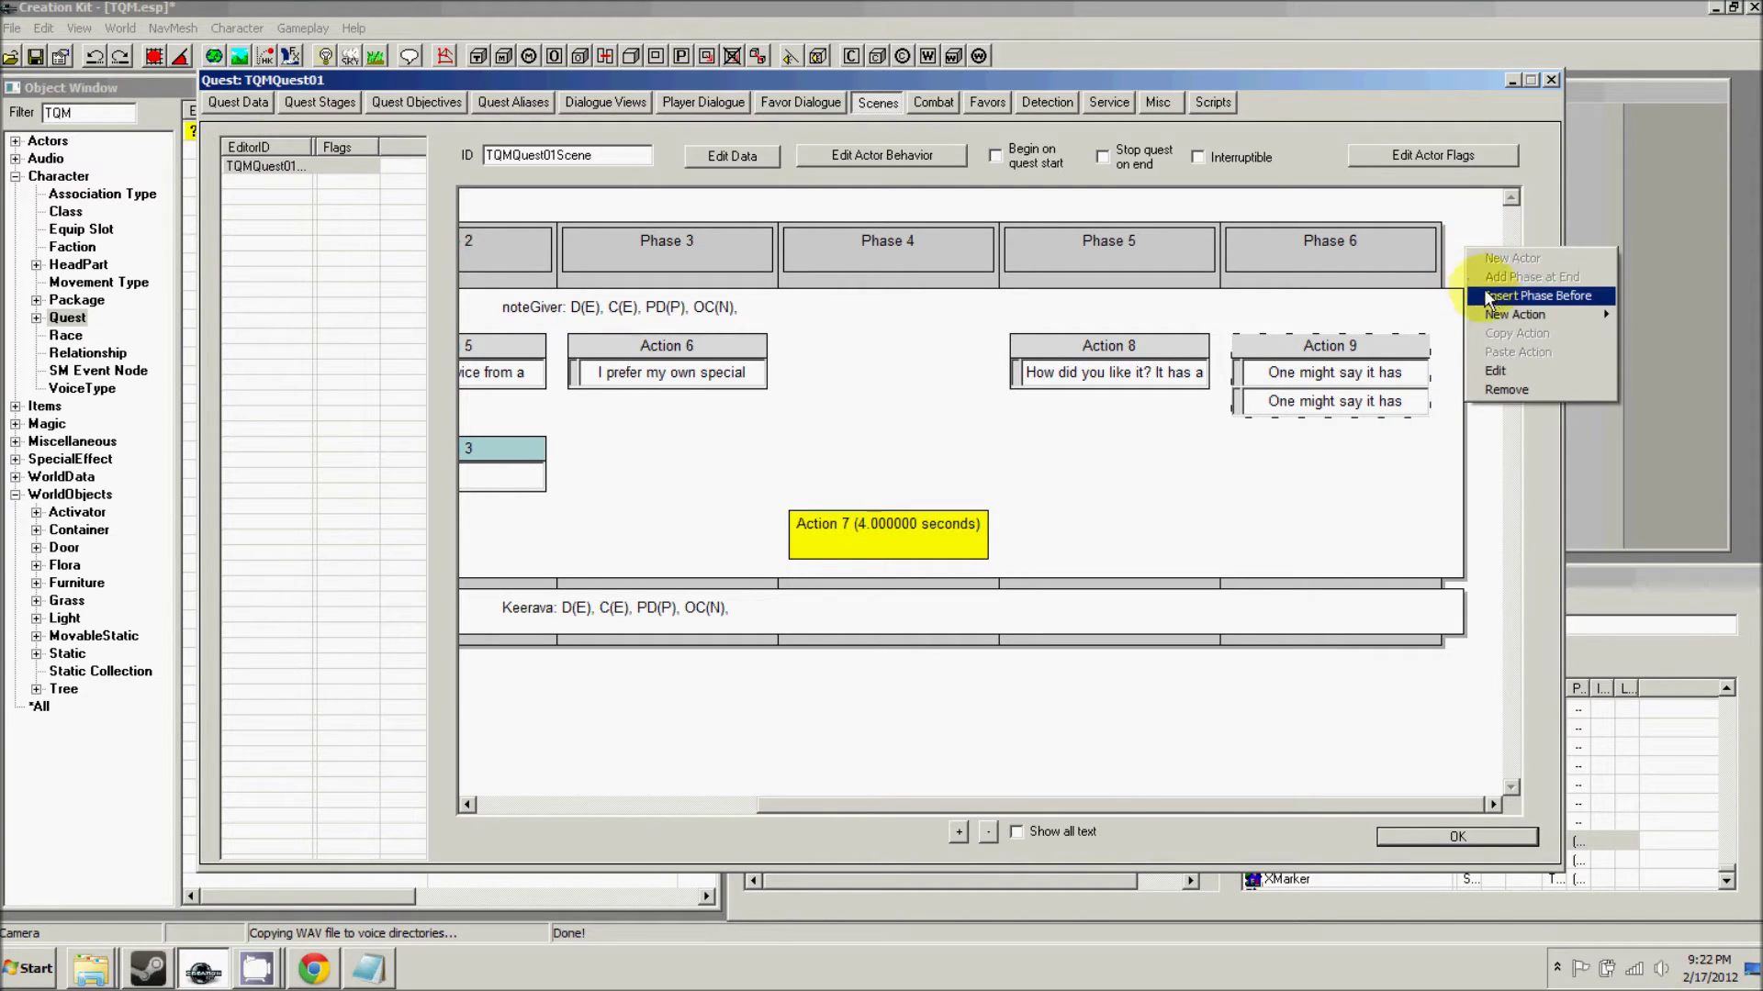
{"action": "mouse_move", "coordinate": [1506, 318]}
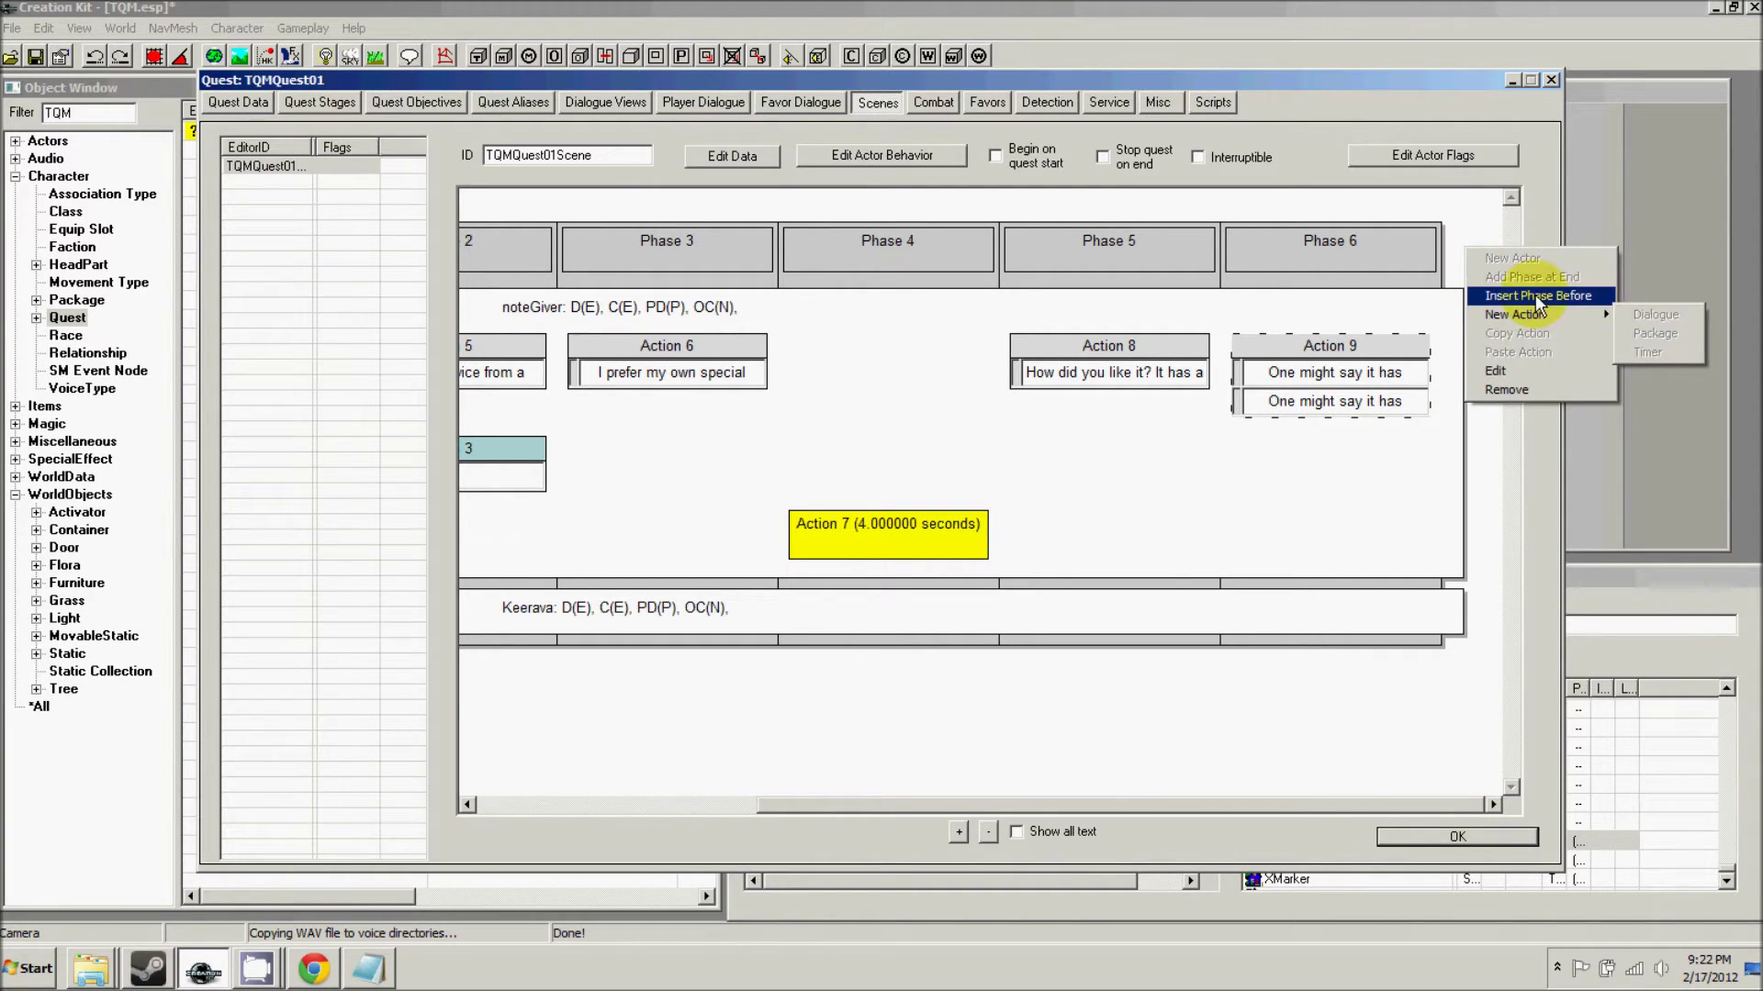
{"action": "left_click", "coordinate": [1535, 294]}
{"action": "right_click", "coordinate": [1358, 251]}
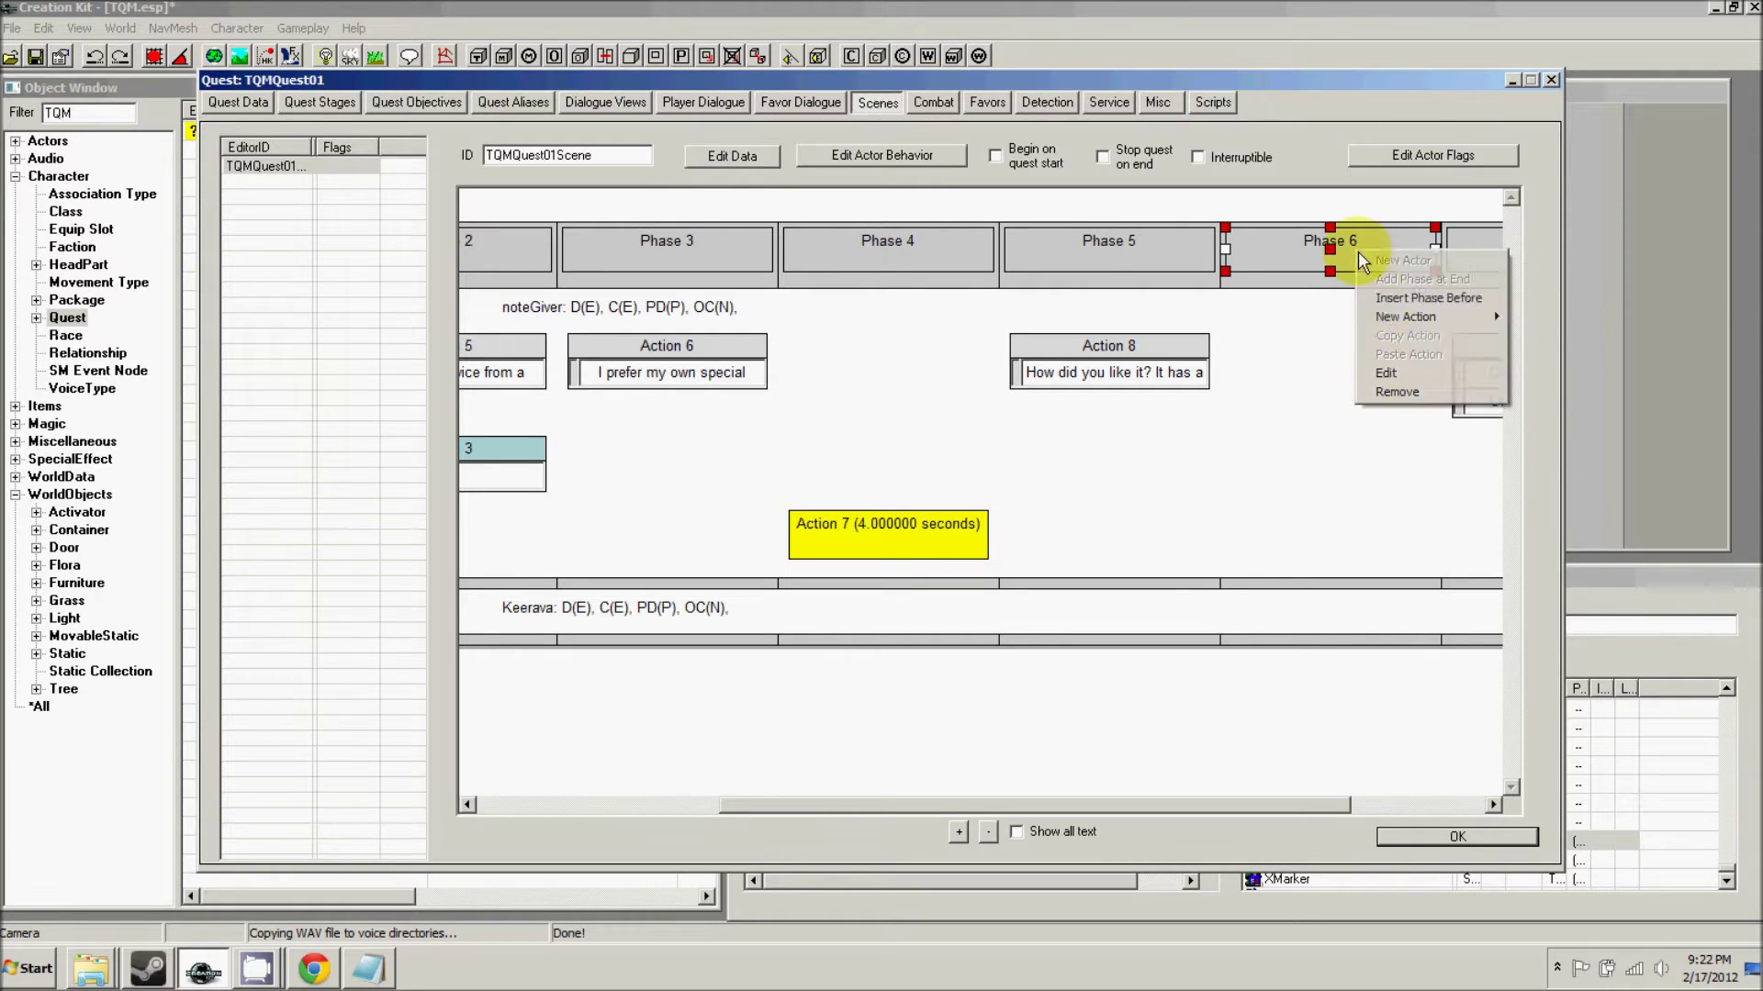
{"action": "left_click", "coordinate": [1386, 372]}
- Add Phase 7 at the end of the scene and start a noteGiver dialogue action in it
{"action": "right_click", "coordinate": [1474, 262]}
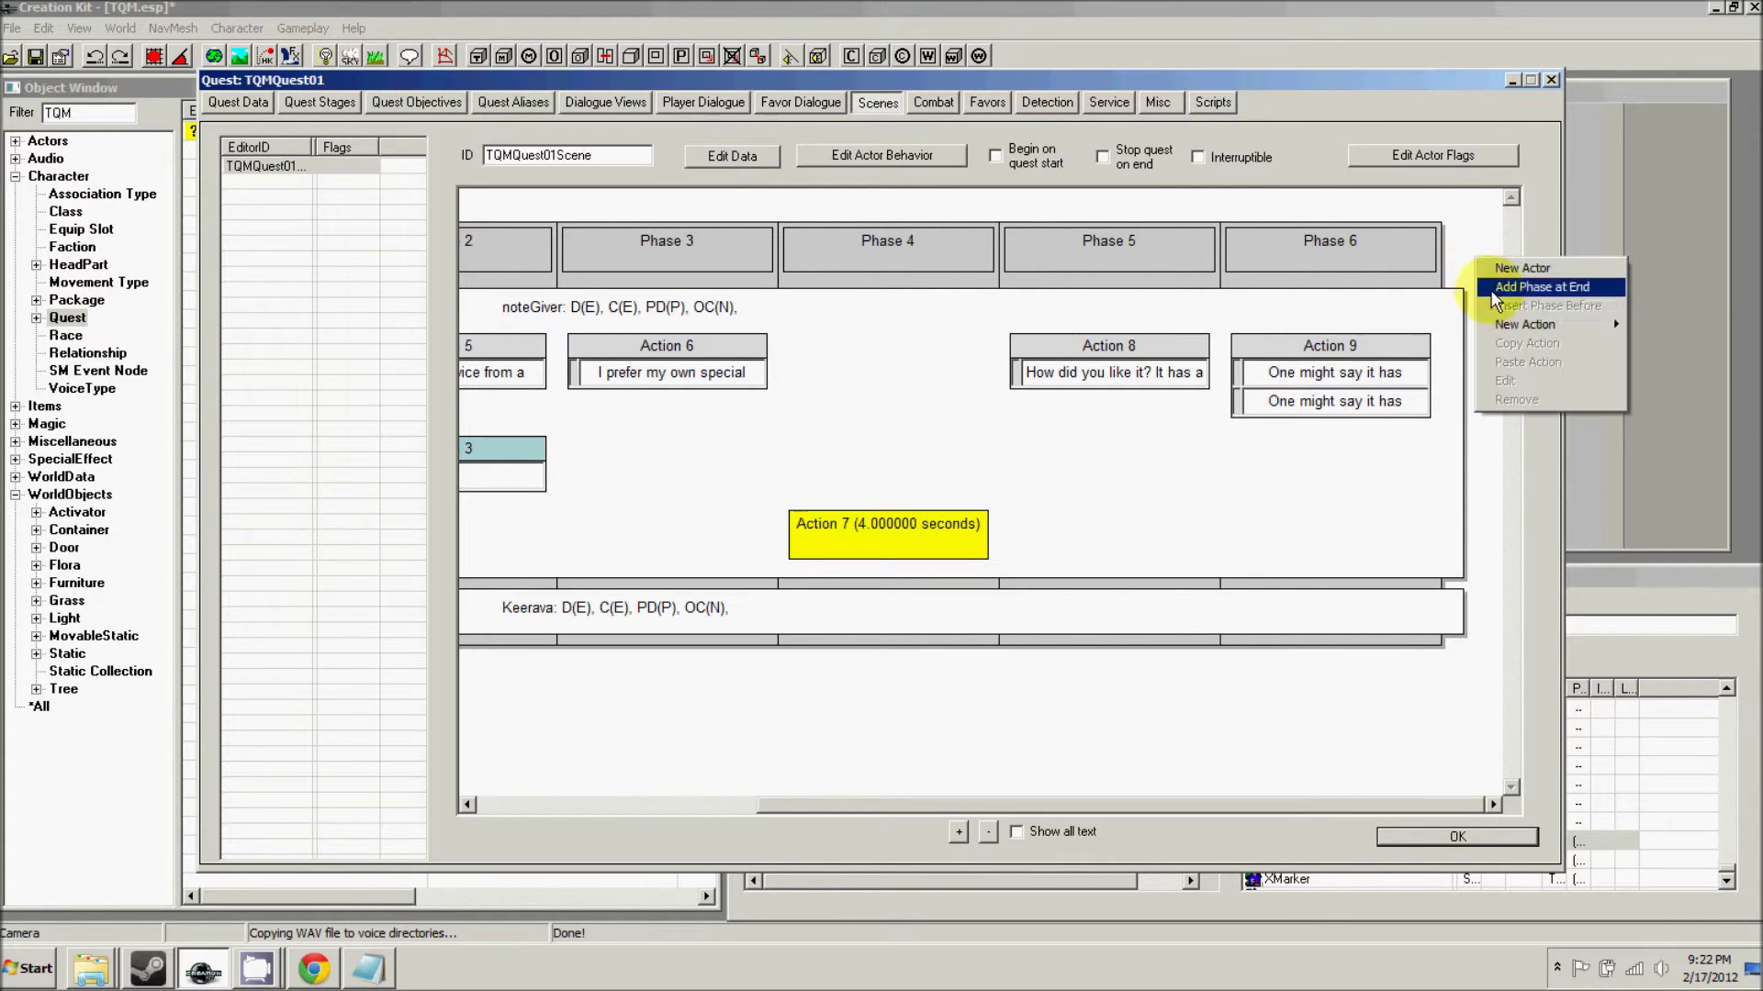
{"action": "left_click", "coordinate": [1560, 287]}
{"action": "left_click_drag", "start_coordinate": [1109, 805], "coordinate": [1244, 805]}
{"action": "right_click", "coordinate": [1308, 426]}
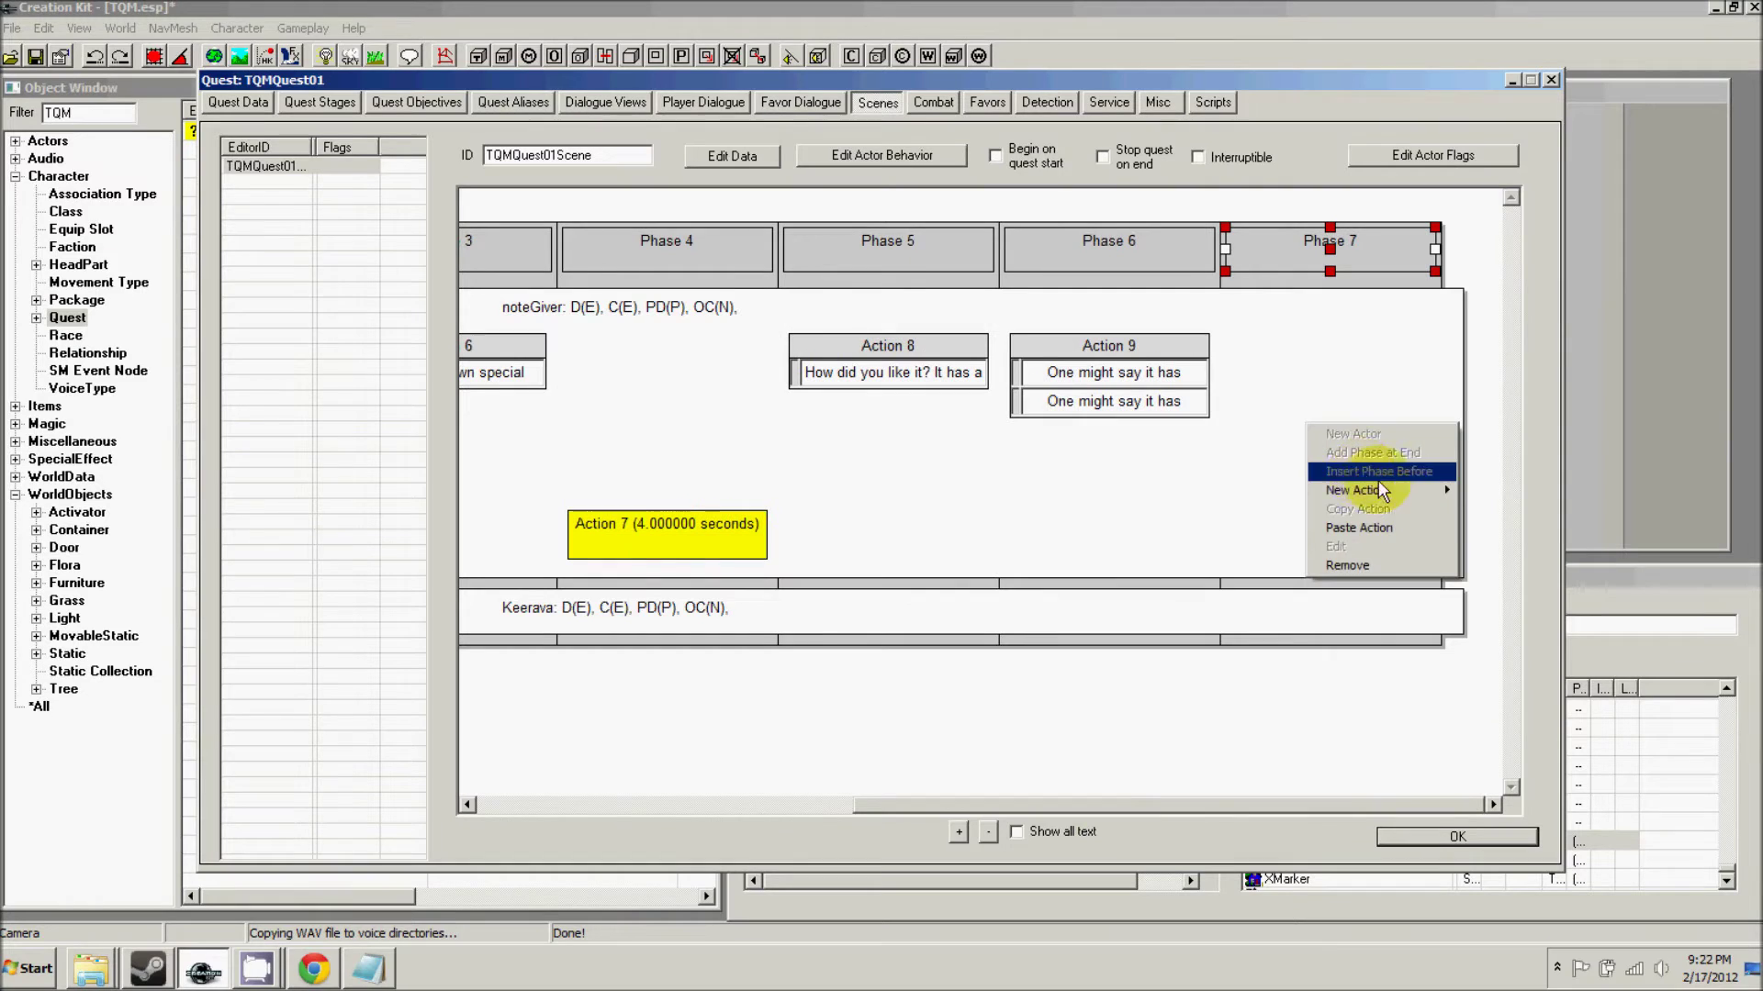
{"action": "mouse_move", "coordinate": [1386, 491]}
{"action": "left_click", "coordinate": [1492, 492]}
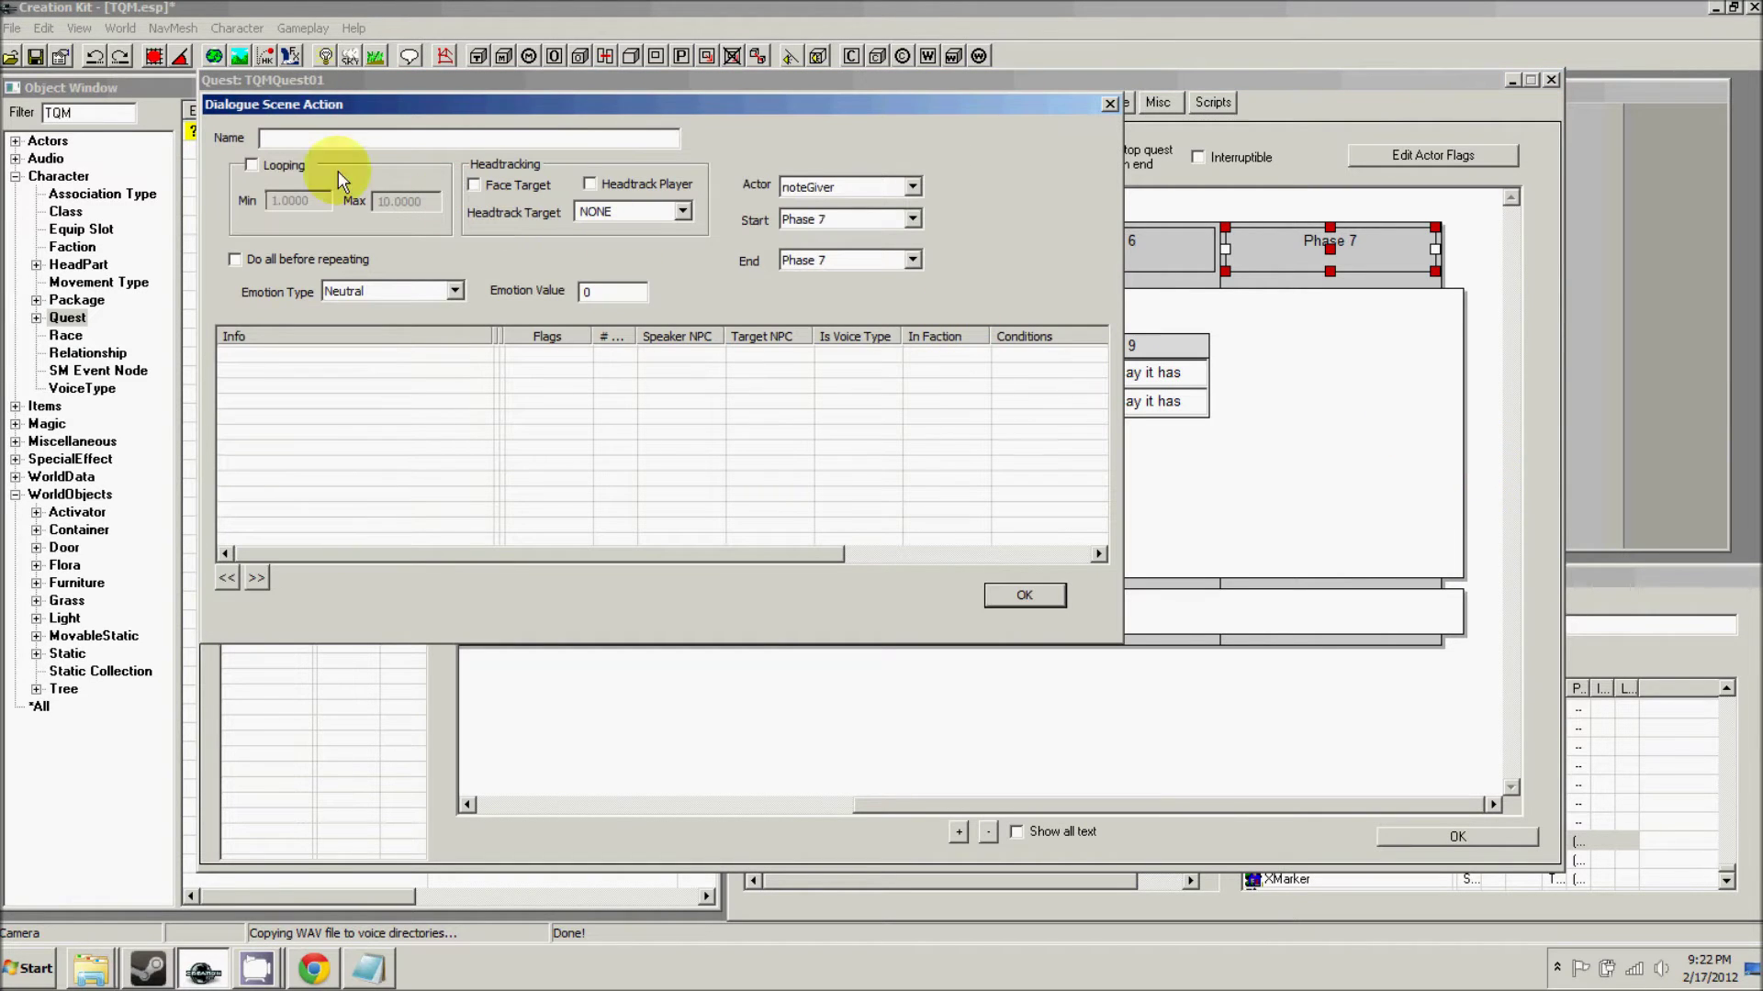
- Add response "No, you're certainly not average. I'd say you may live at least a day, but no more. No one has ever made it longer than that."
{"action": "right_click", "coordinate": [402, 387]}
{"action": "left_click", "coordinate": [431, 397]}
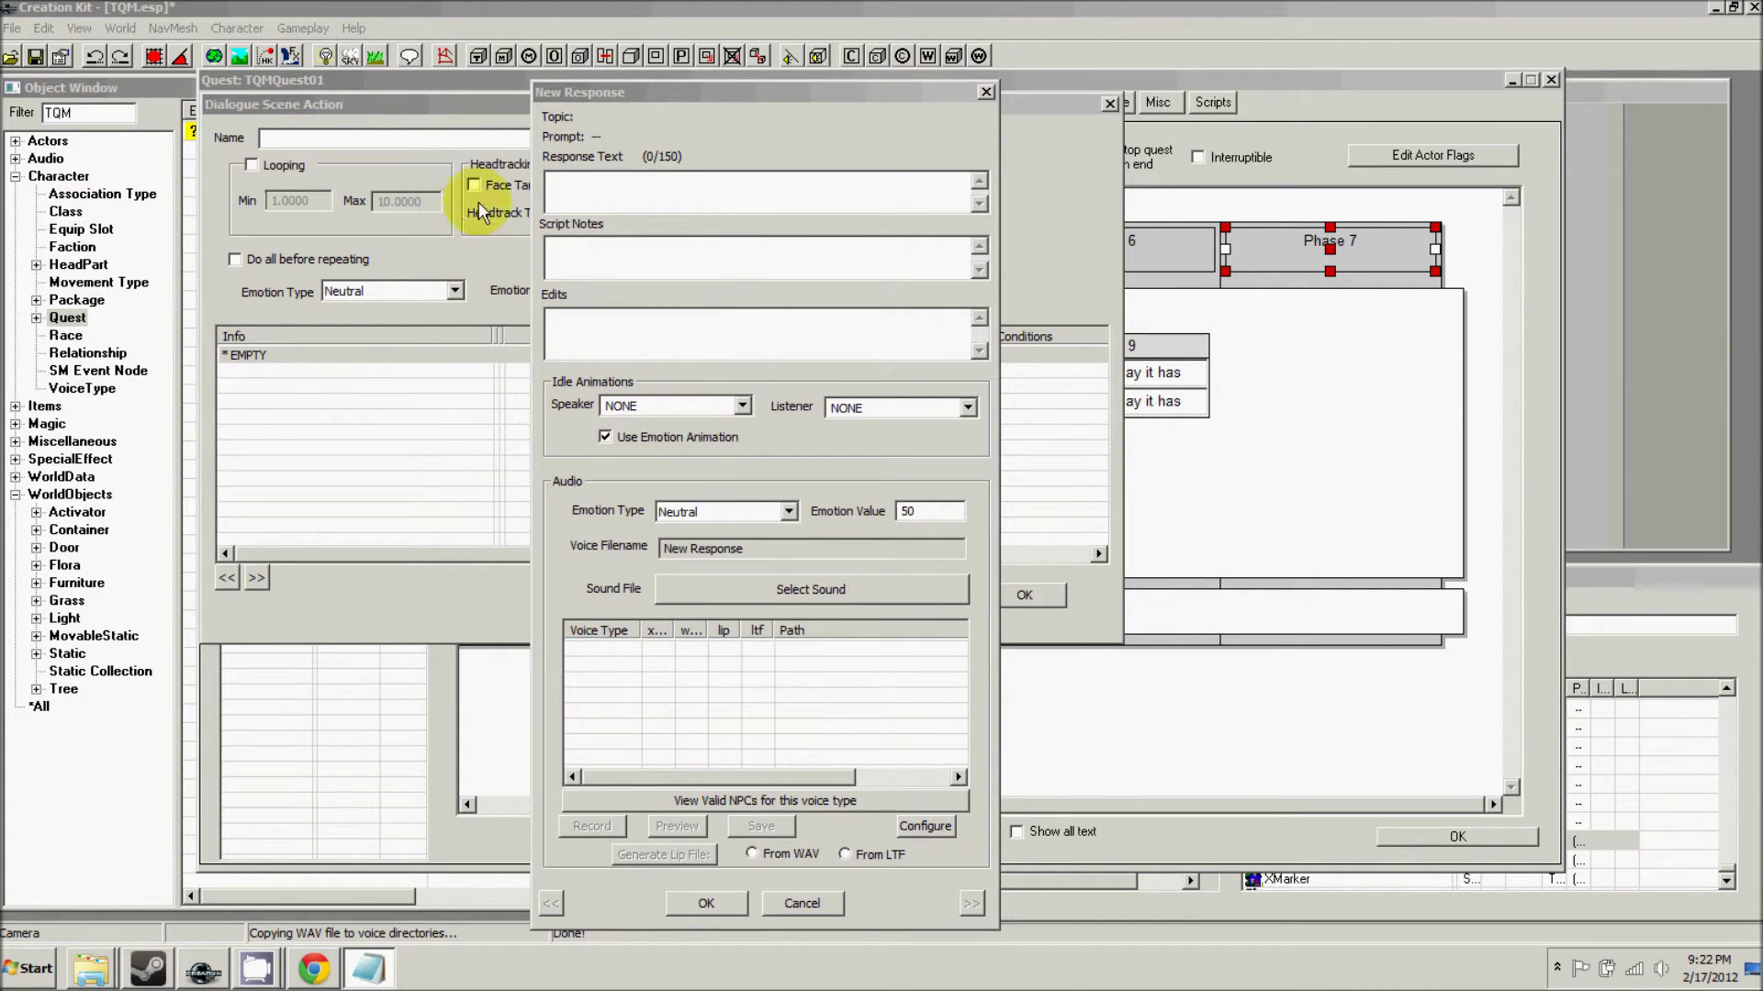
{"action": "left_click", "coordinate": [570, 189]}
{"action": "type", "text": "No, you're certainly not average.  I'd say you may live at least a day, but no more.  No one has ever made it longer than that."}
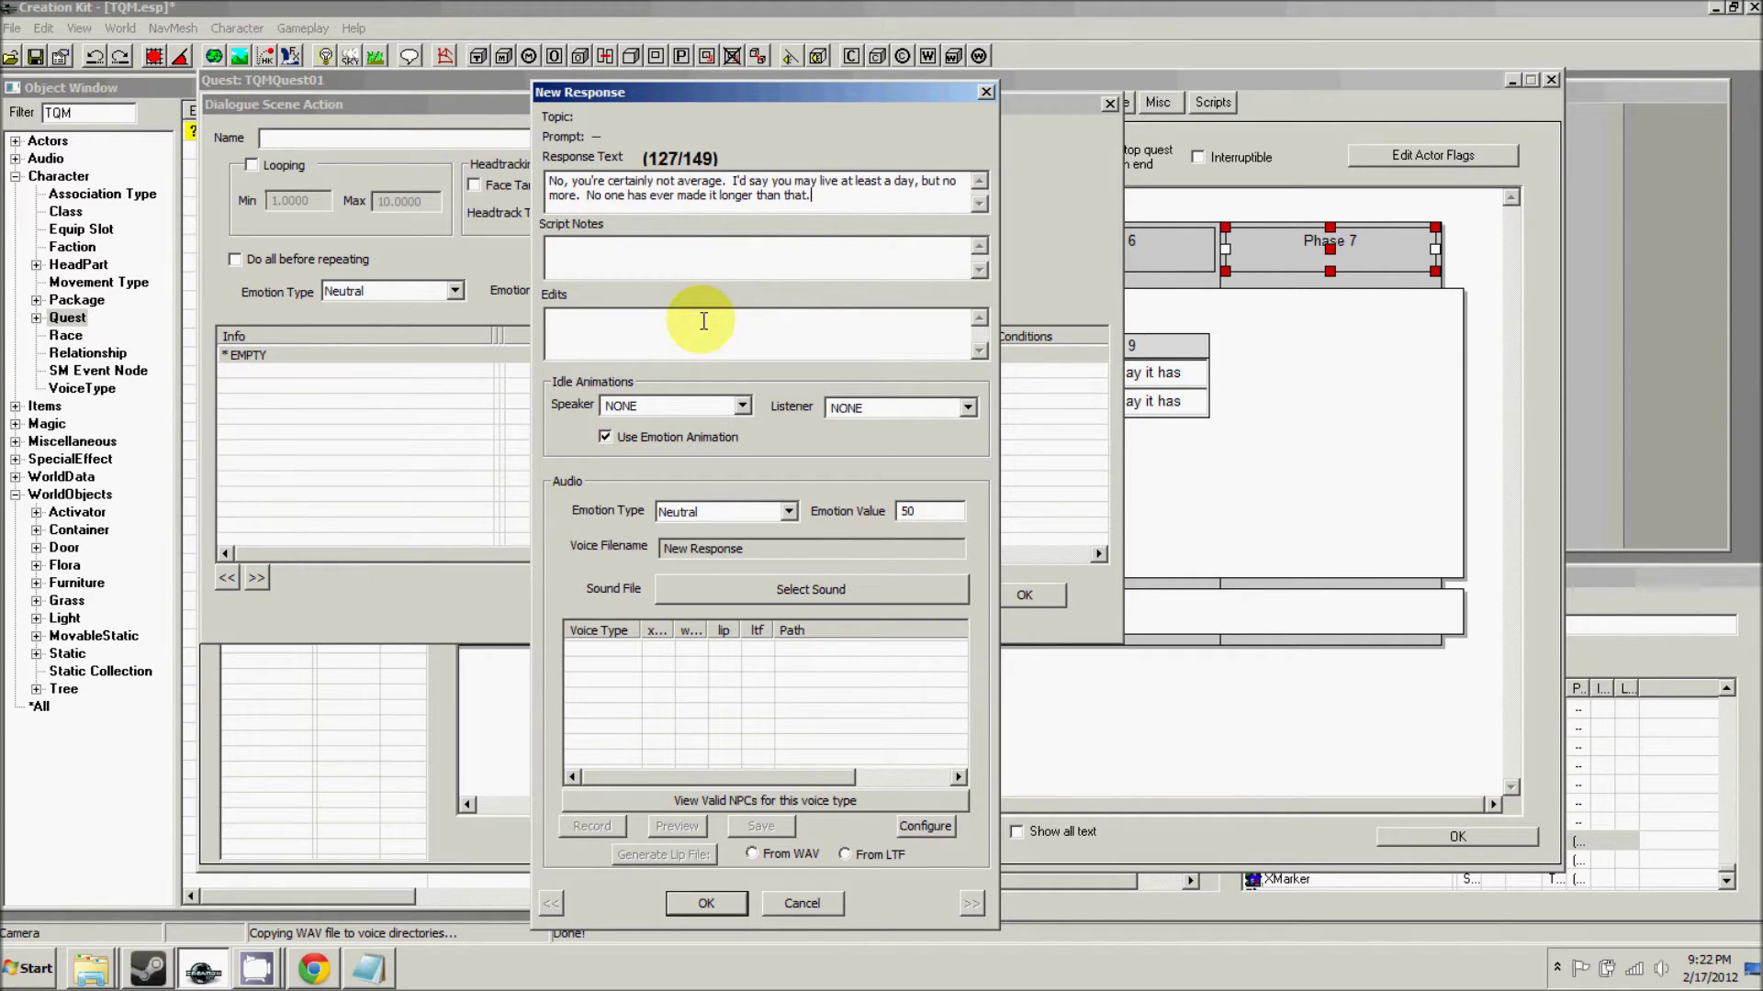
{"action": "left_click", "coordinate": [705, 903]}
- Set the Phase 7 topic info's speaker to TQMBalonGrey and accept the topic info and its dialogue action
{"action": "left_click", "coordinate": [1199, 117]}
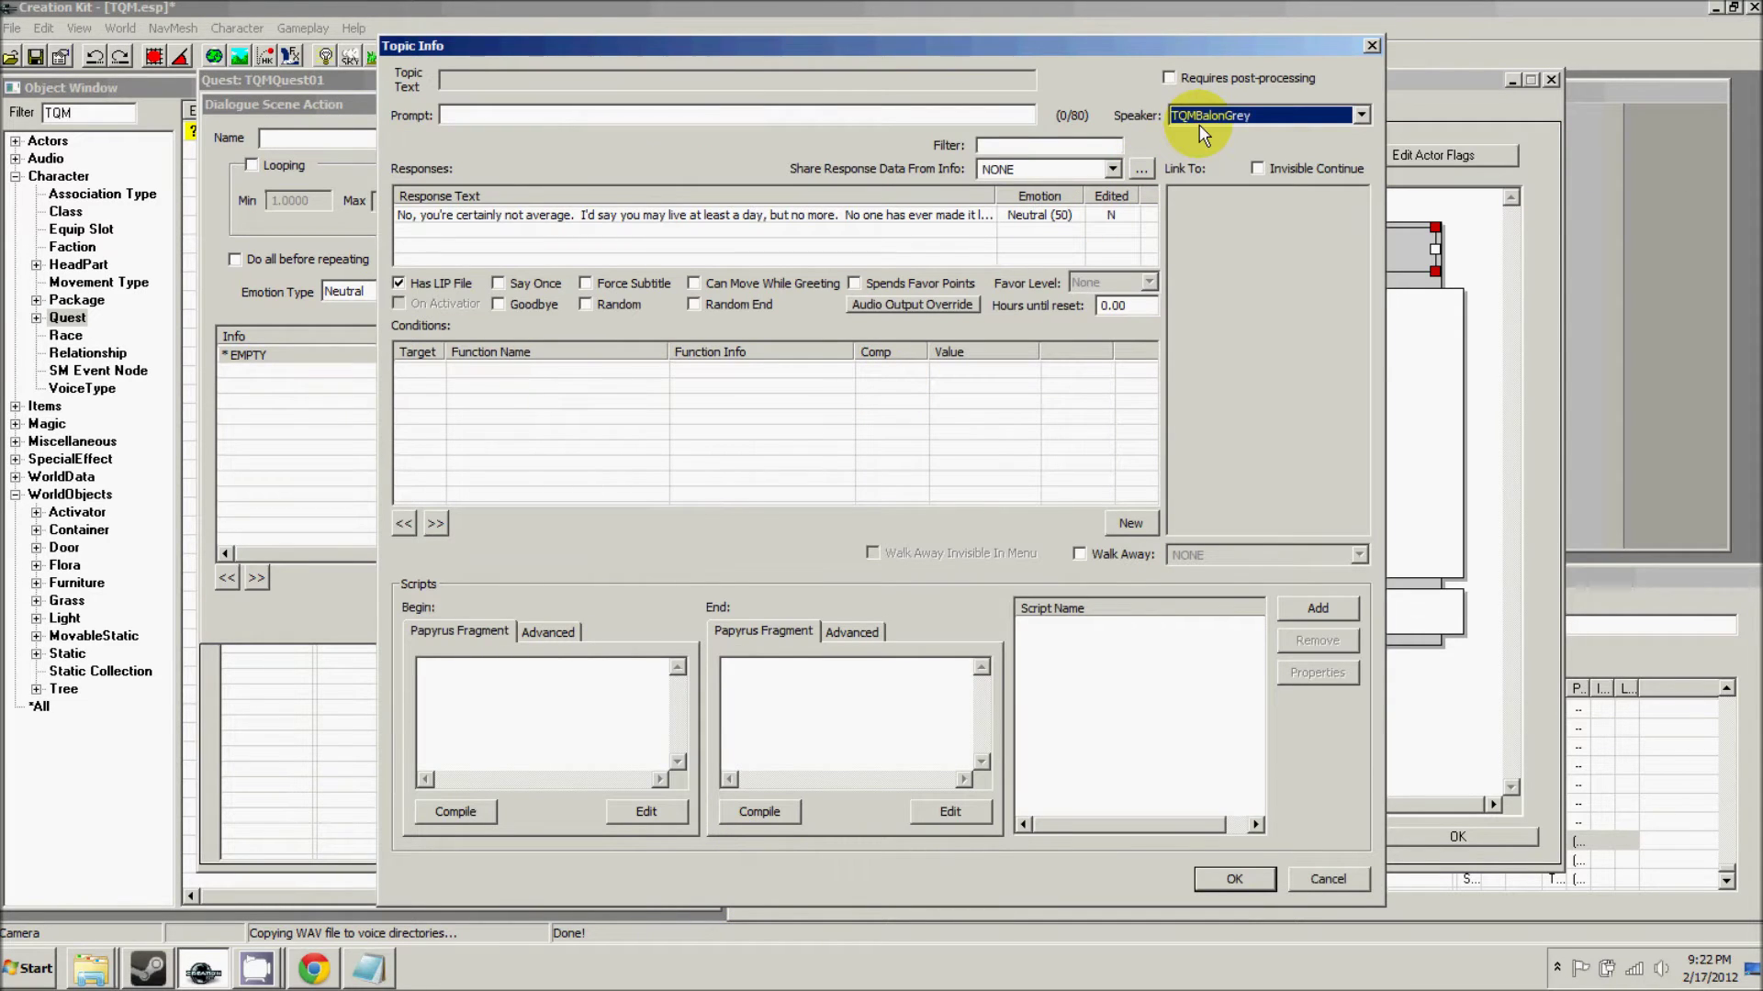
{"action": "left_click", "coordinate": [1232, 879]}
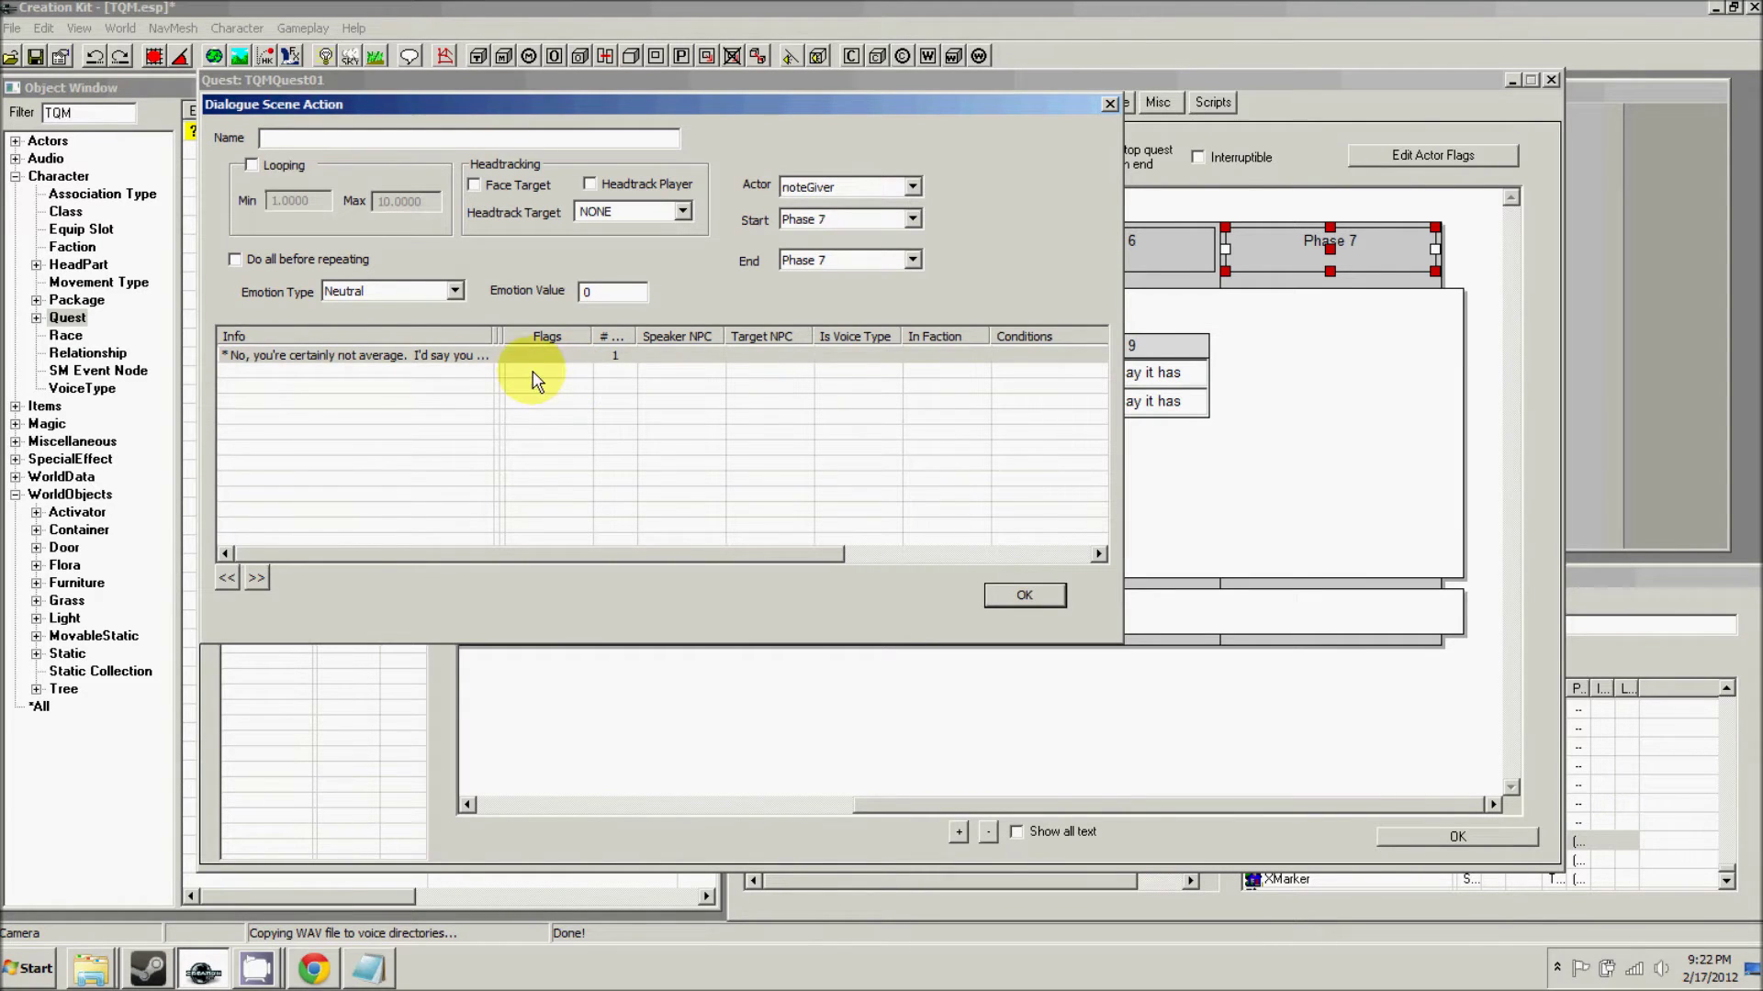
{"action": "left_click", "coordinate": [1002, 598]}
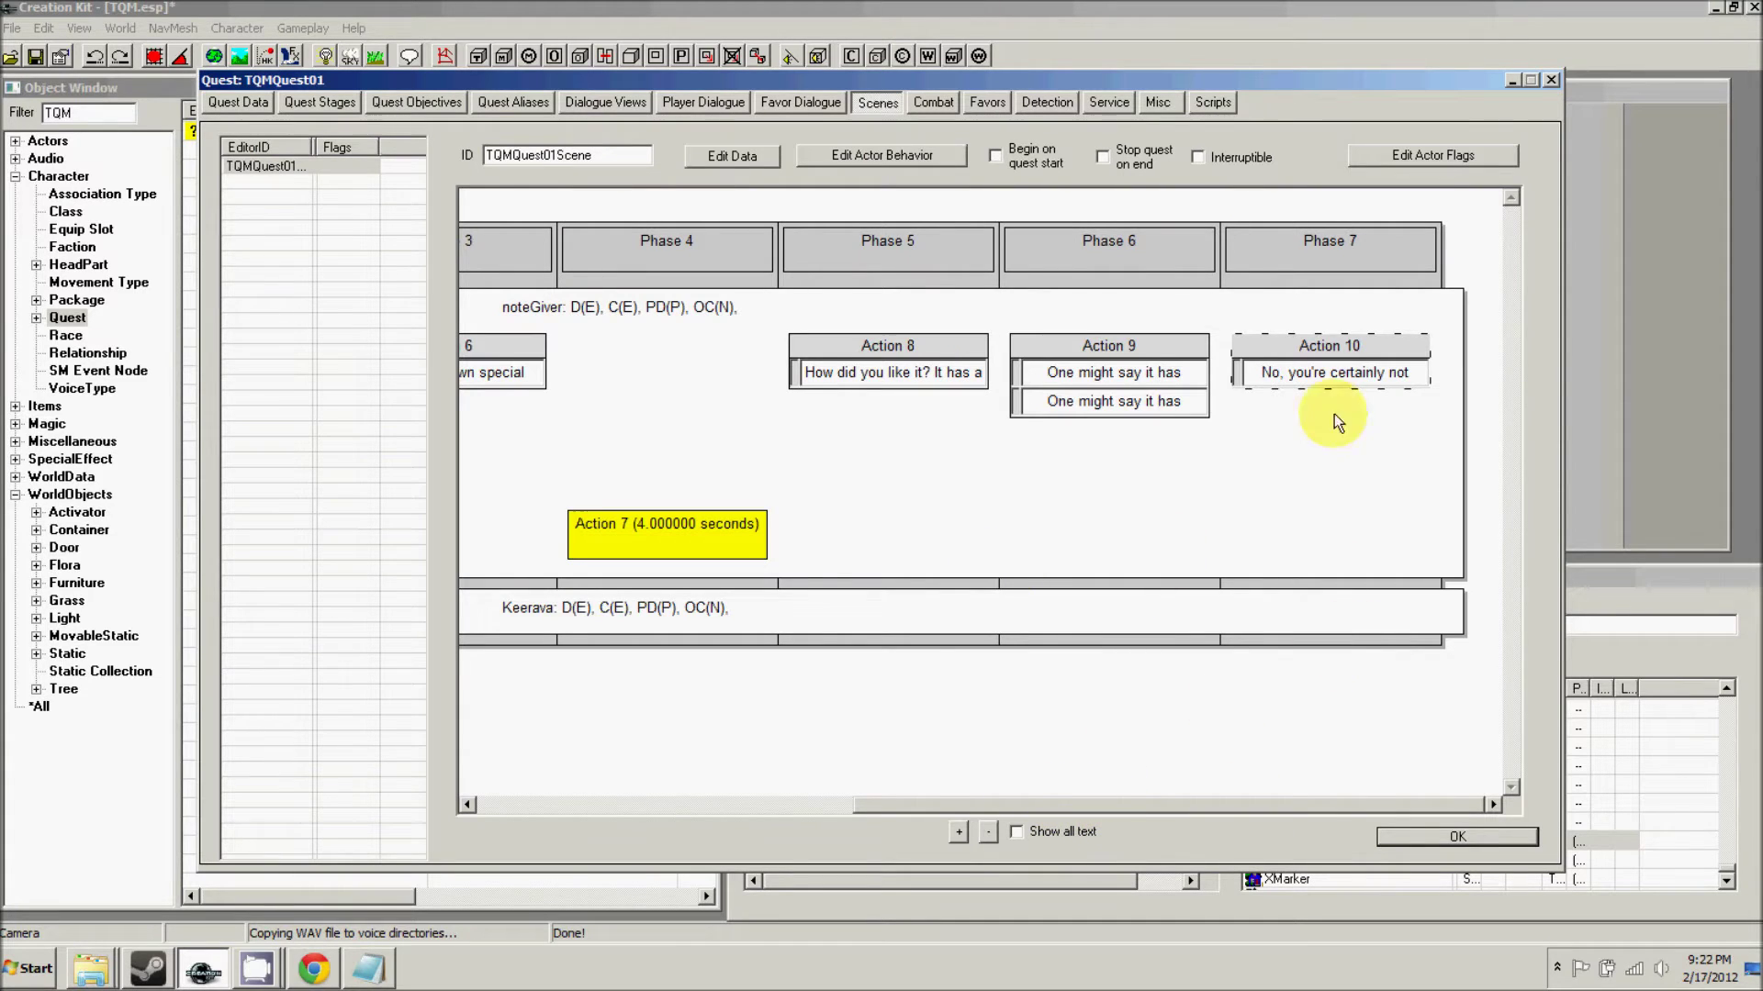
- Add Phase 8 at the end of the scene and start a noteGiver dialogue action there with Headtrack Player
{"action": "right_click", "coordinate": [1466, 245]}
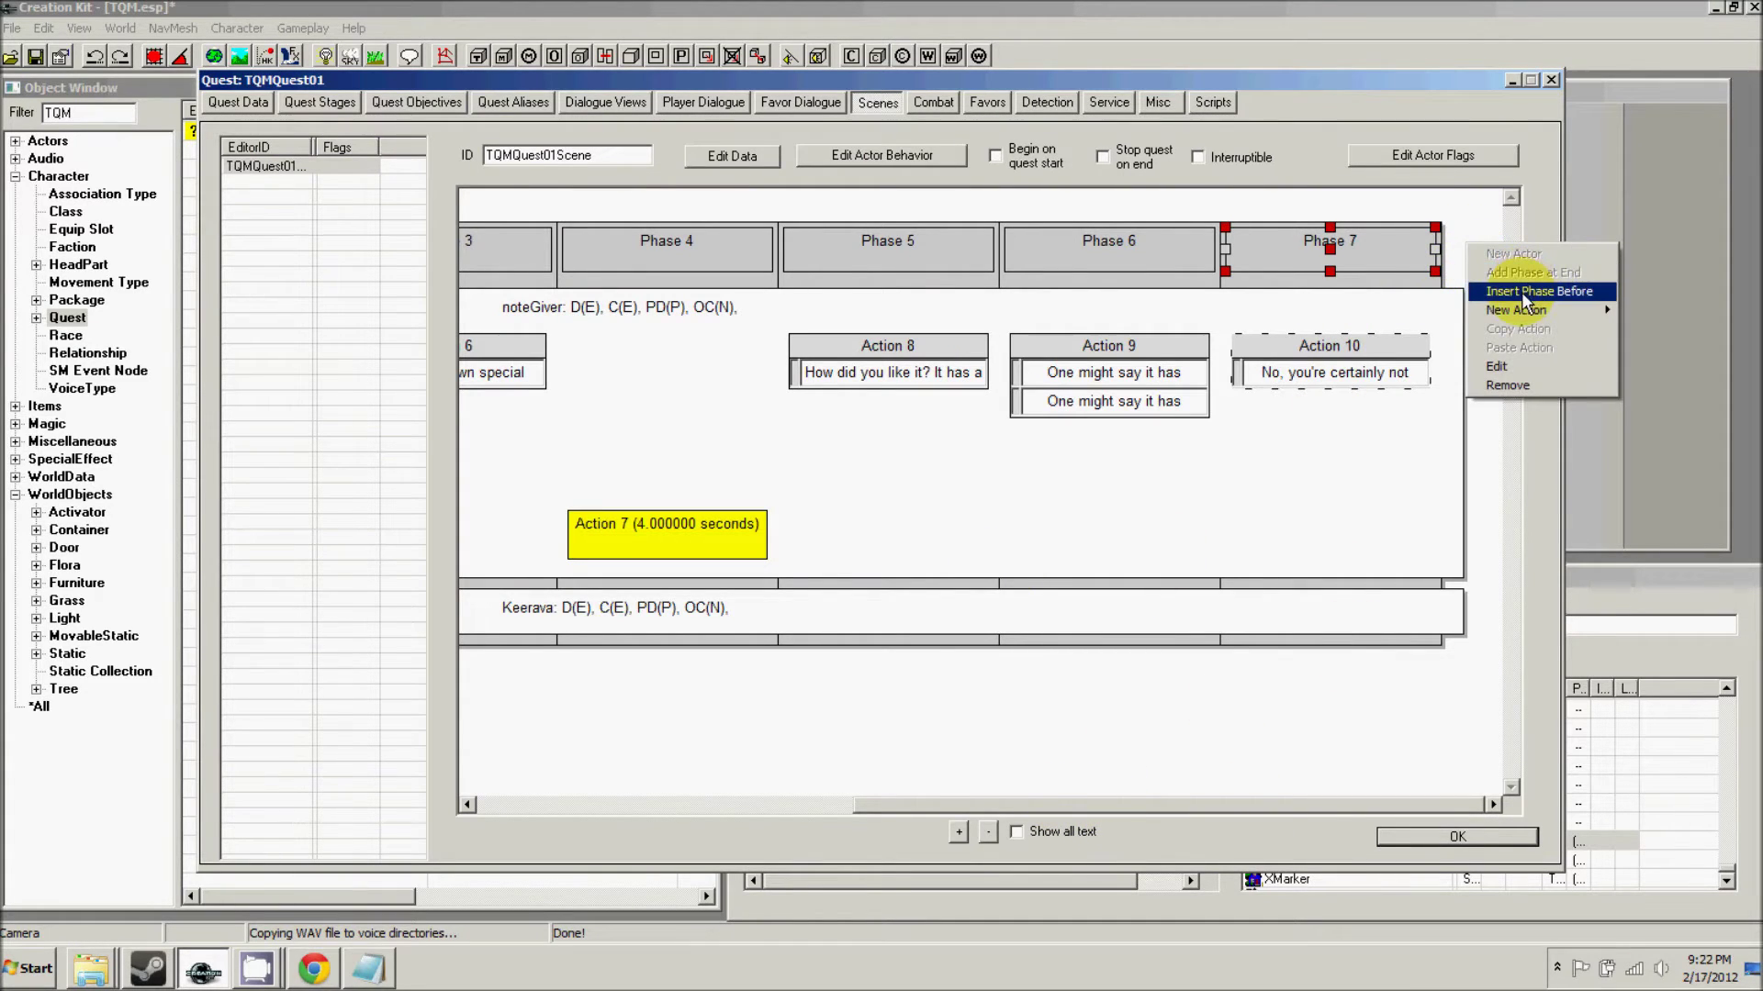
{"action": "right_click", "coordinate": [1474, 215]}
{"action": "right_click", "coordinate": [1474, 214]}
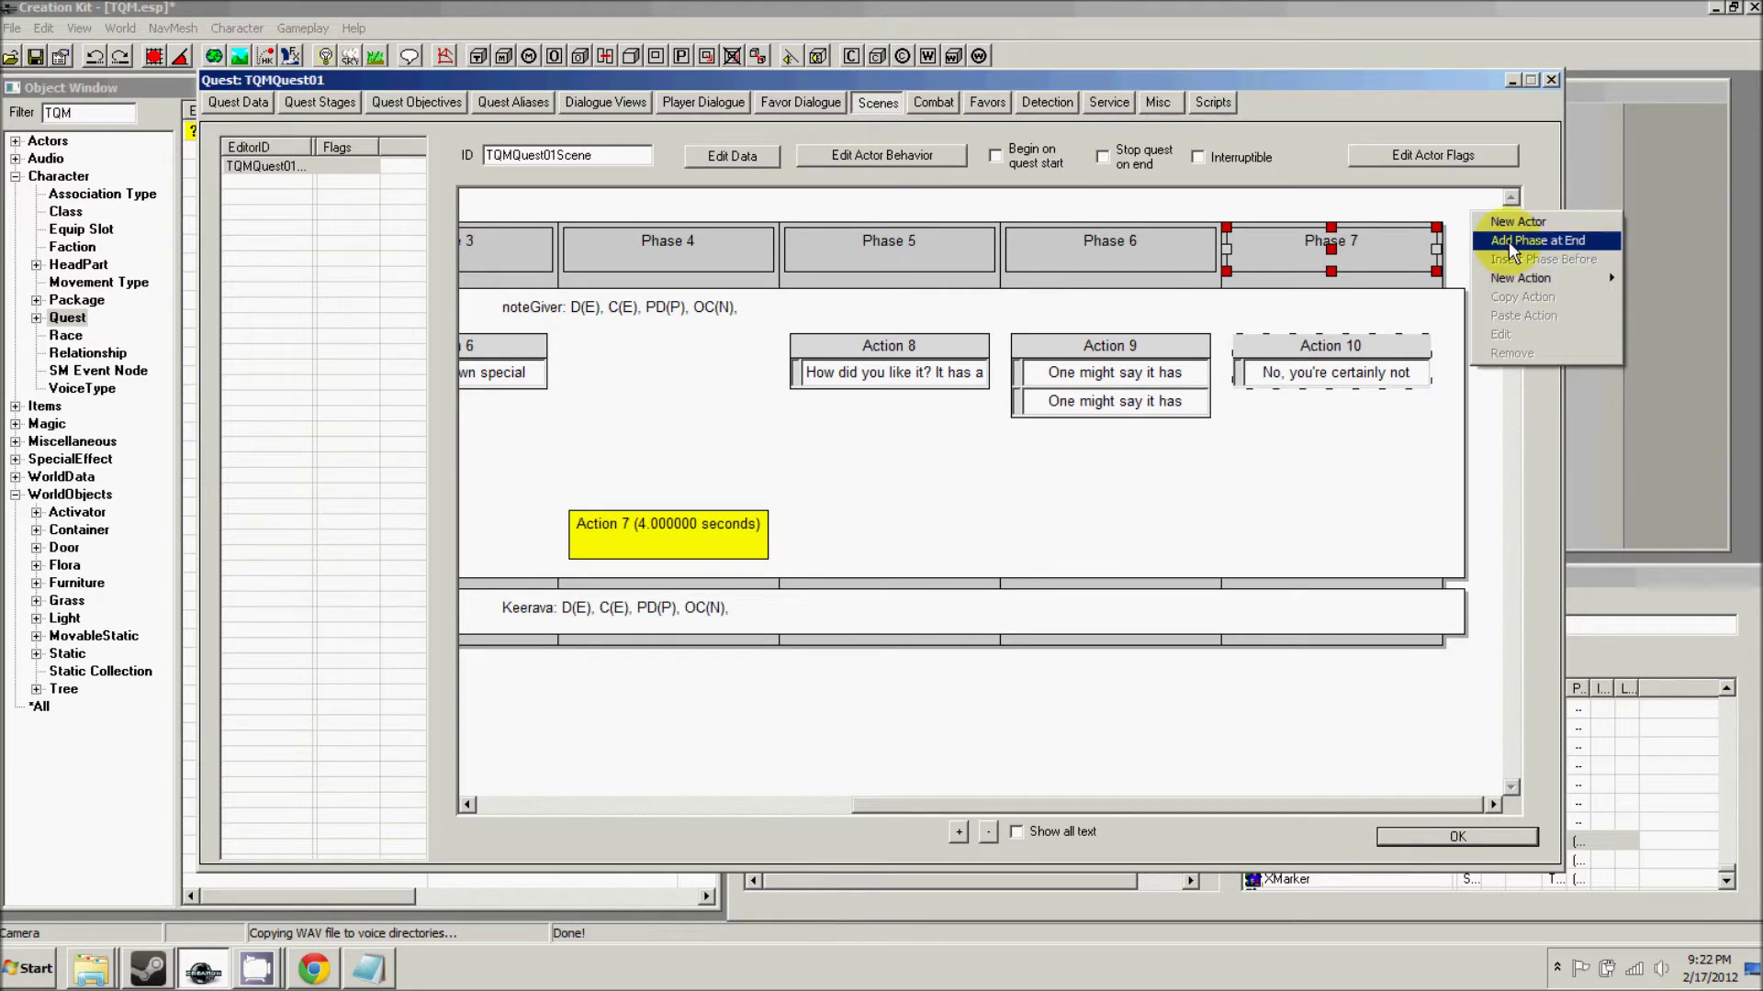
{"action": "left_click", "coordinate": [1509, 243]}
{"action": "right_click", "coordinate": [1473, 373]}
{"action": "mouse_move", "coordinate": [1540, 438]}
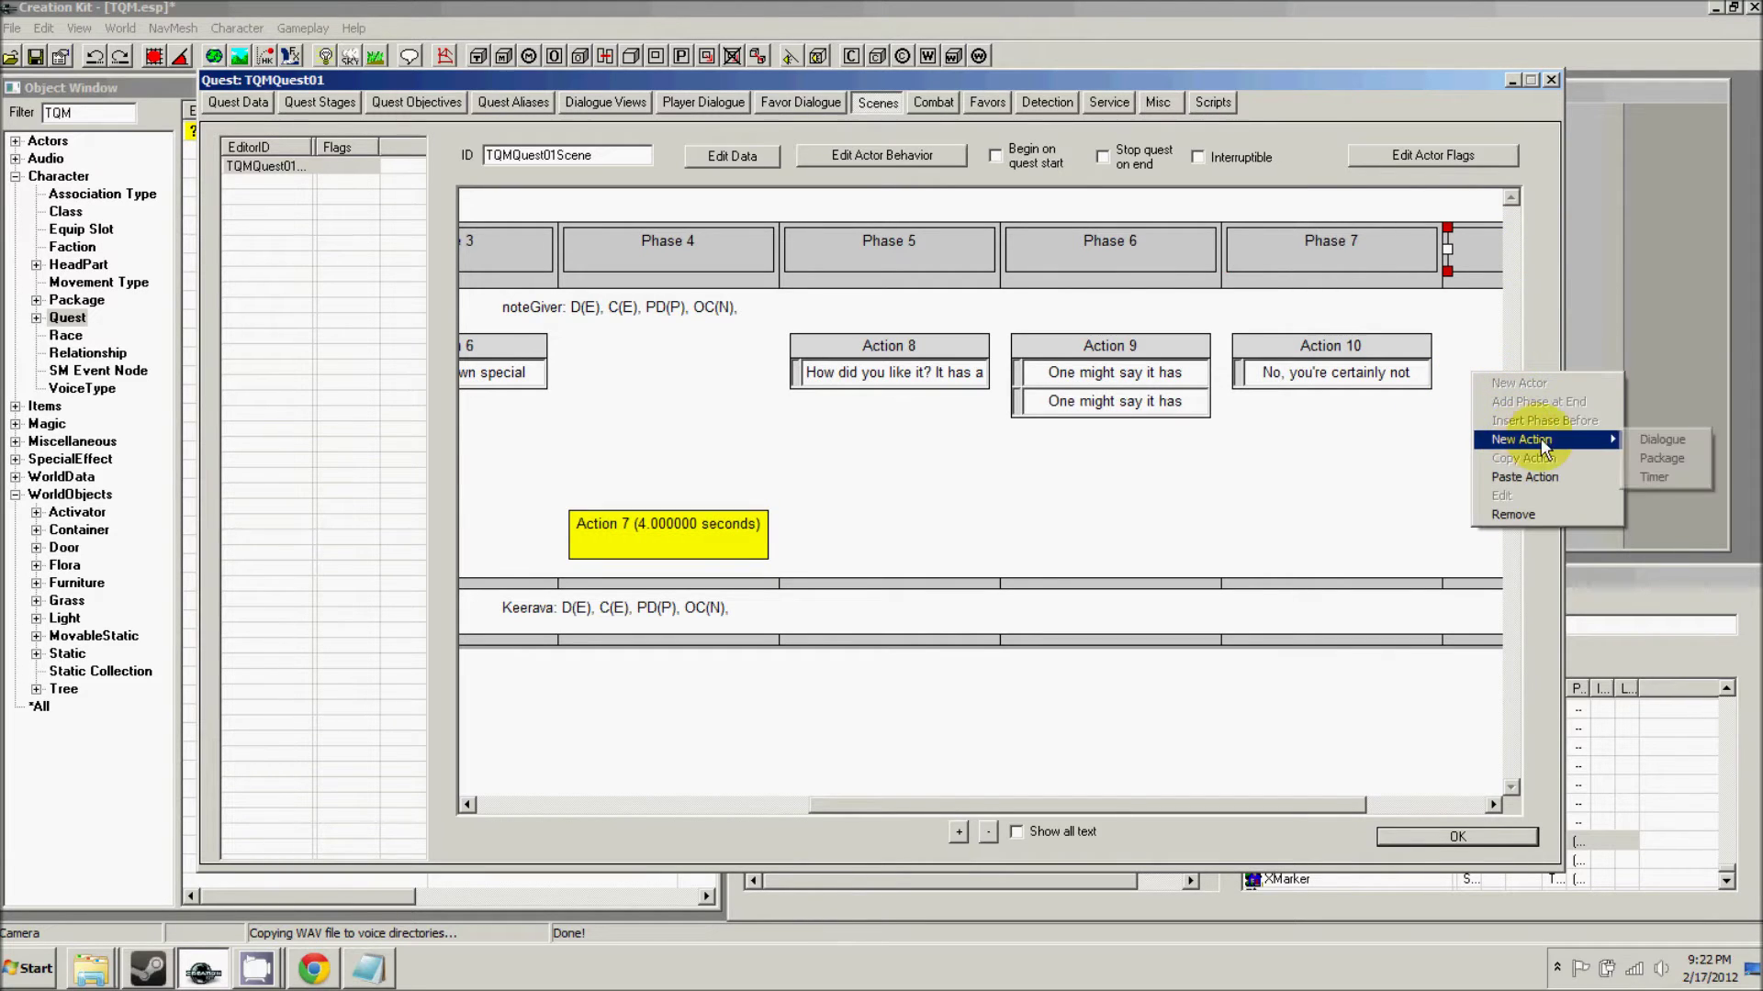
{"action": "left_click", "coordinate": [1663, 439]}
{"action": "right_click", "coordinate": [556, 395]}
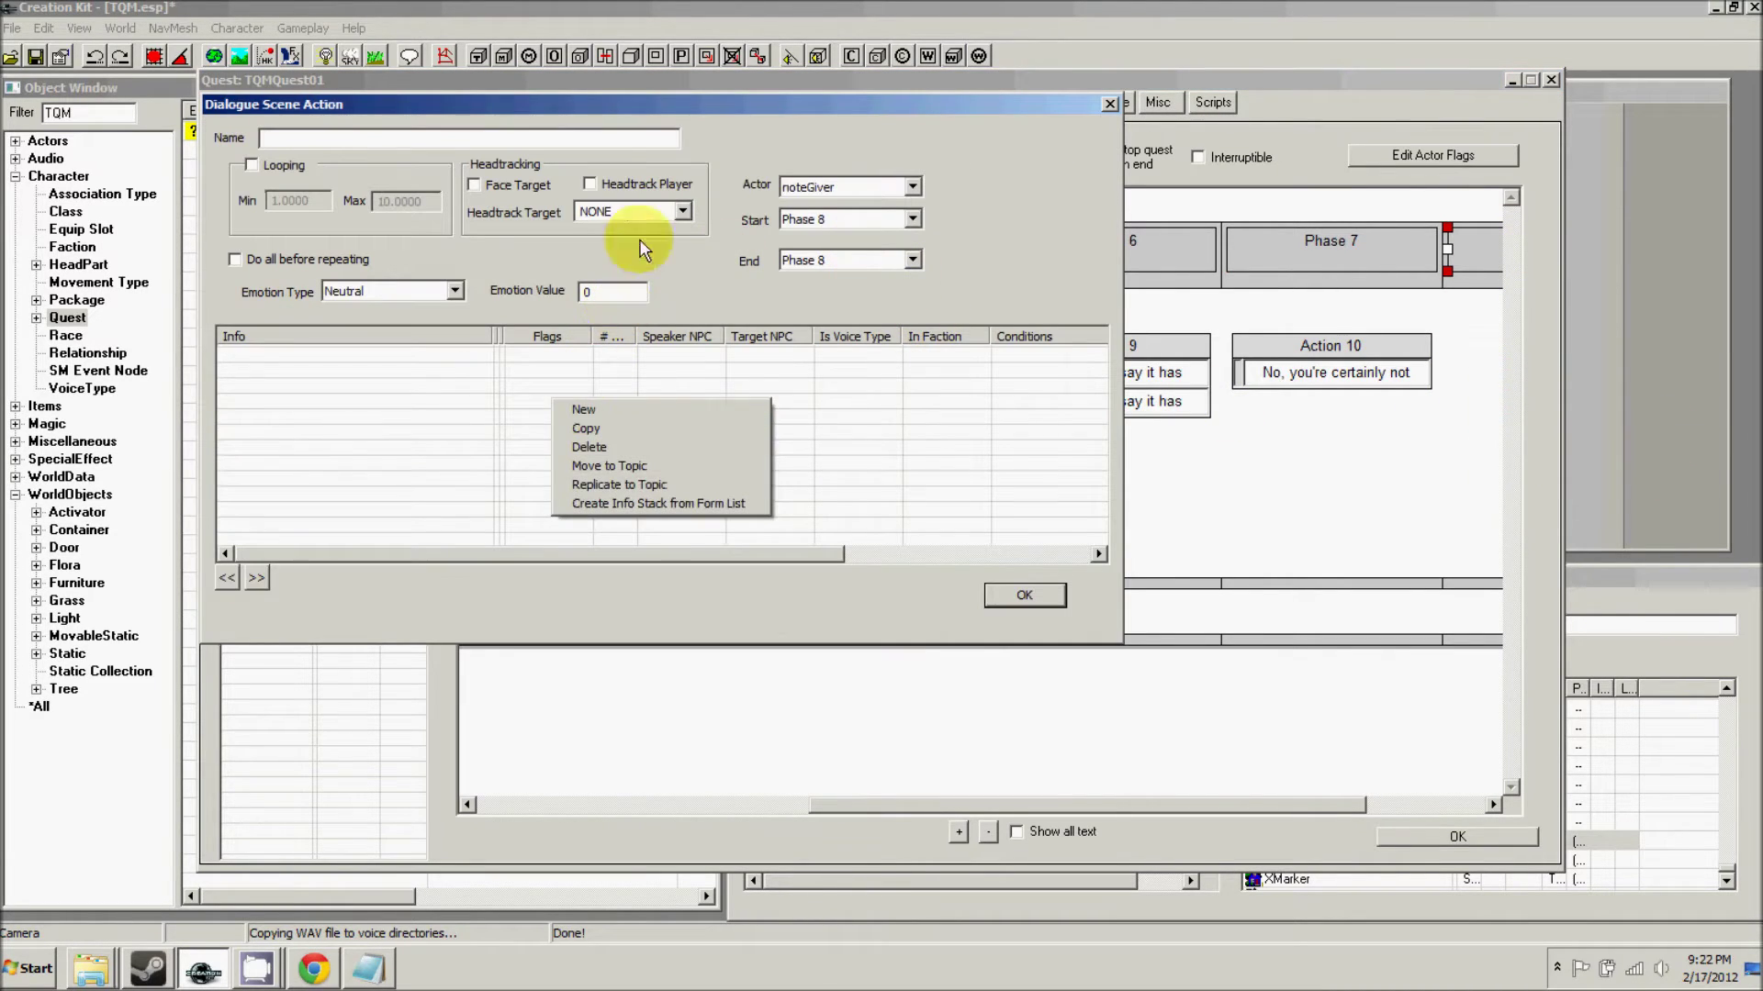
{"action": "left_click", "coordinate": [621, 190]}
- Add the Phase 8 response "If you would prefer to live longer, I could give you an antidote, but there's one small problem"
{"action": "right_click", "coordinate": [487, 381]}
{"action": "left_click", "coordinate": [521, 398]}
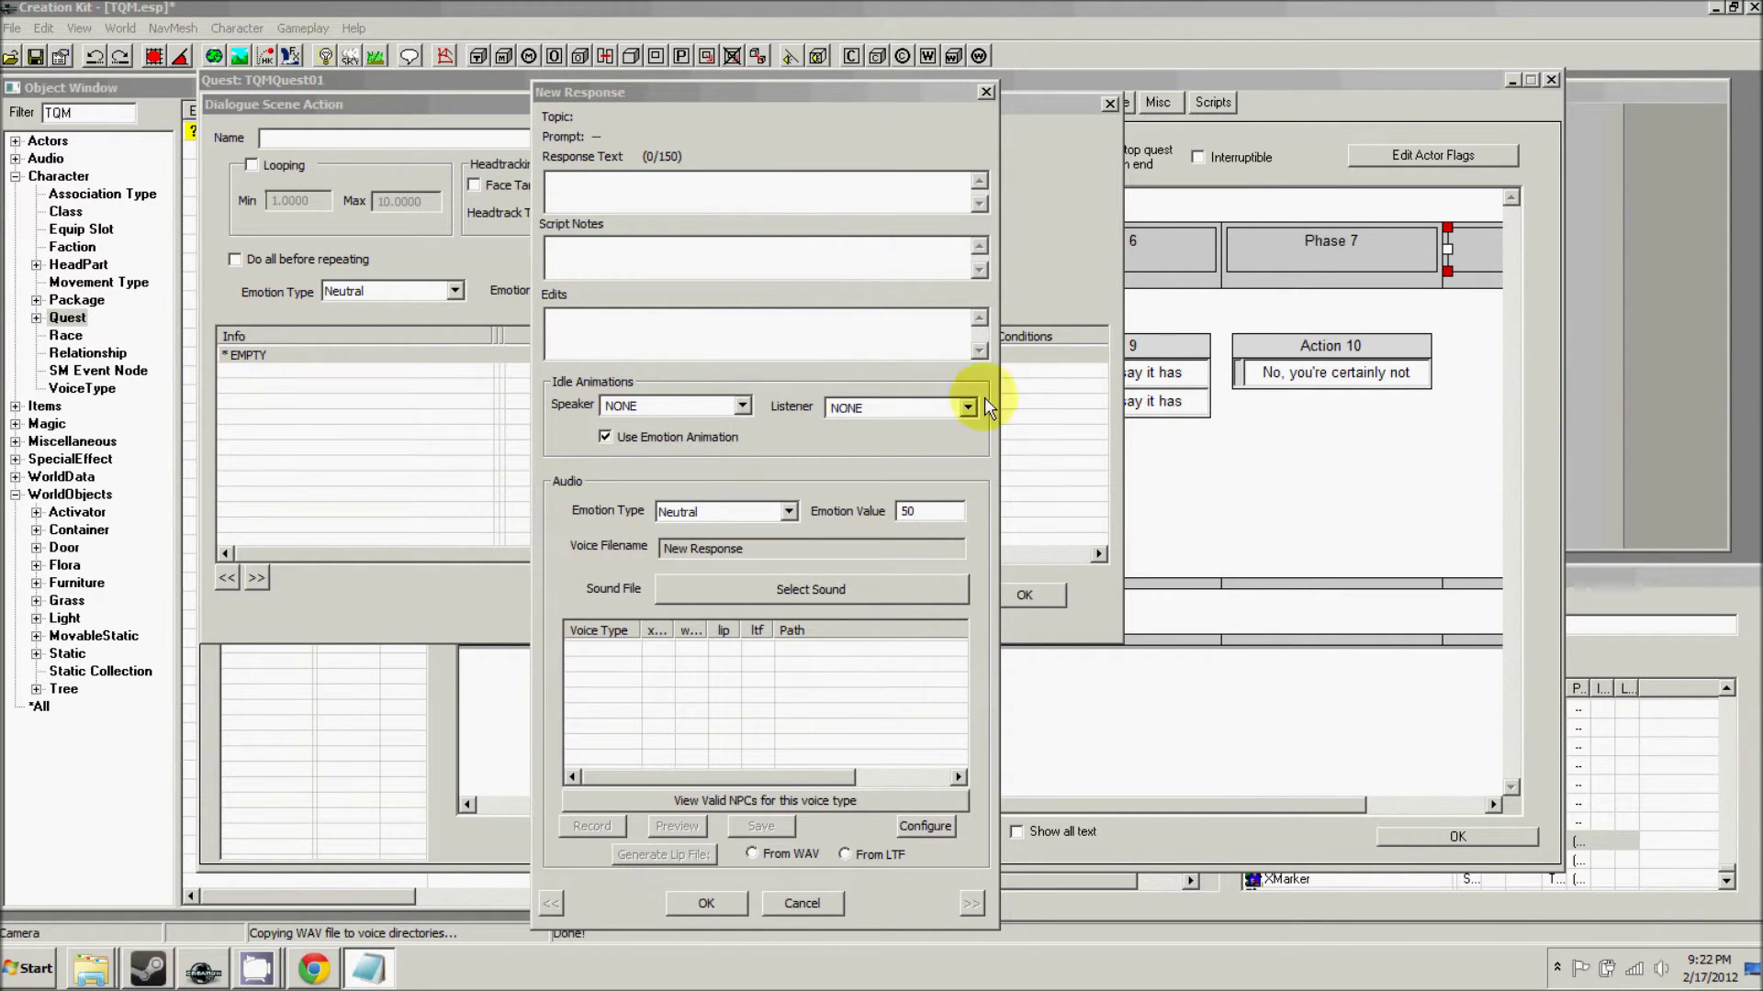
{"action": "left_click", "coordinate": [620, 189]}
{"action": "type", "text": "If you would prefer to live longer, I could give you an antidote, but there's one small problem"}
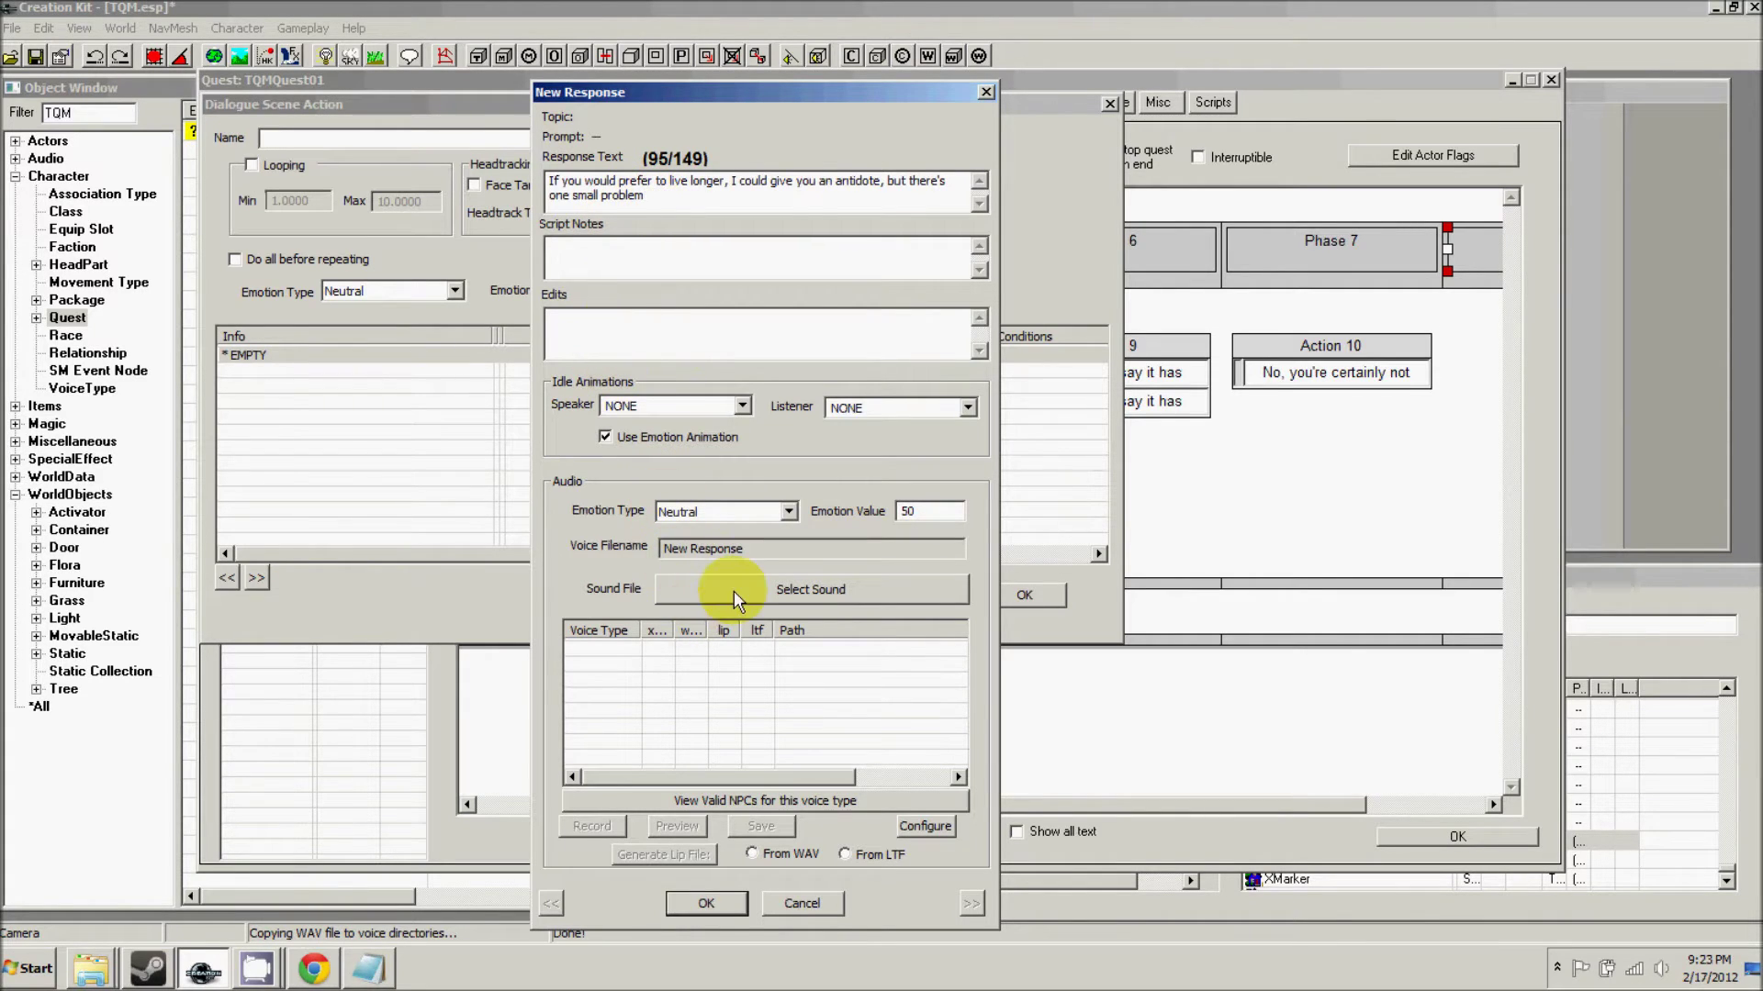
{"action": "left_click", "coordinate": [709, 903]}
- Set the Phase 8 topic info's speaker to TQMBalonGrey and accept the topic info and its dialogue action
{"action": "left_click", "coordinate": [1221, 116]}
{"action": "left_click", "coordinate": [1224, 131]}
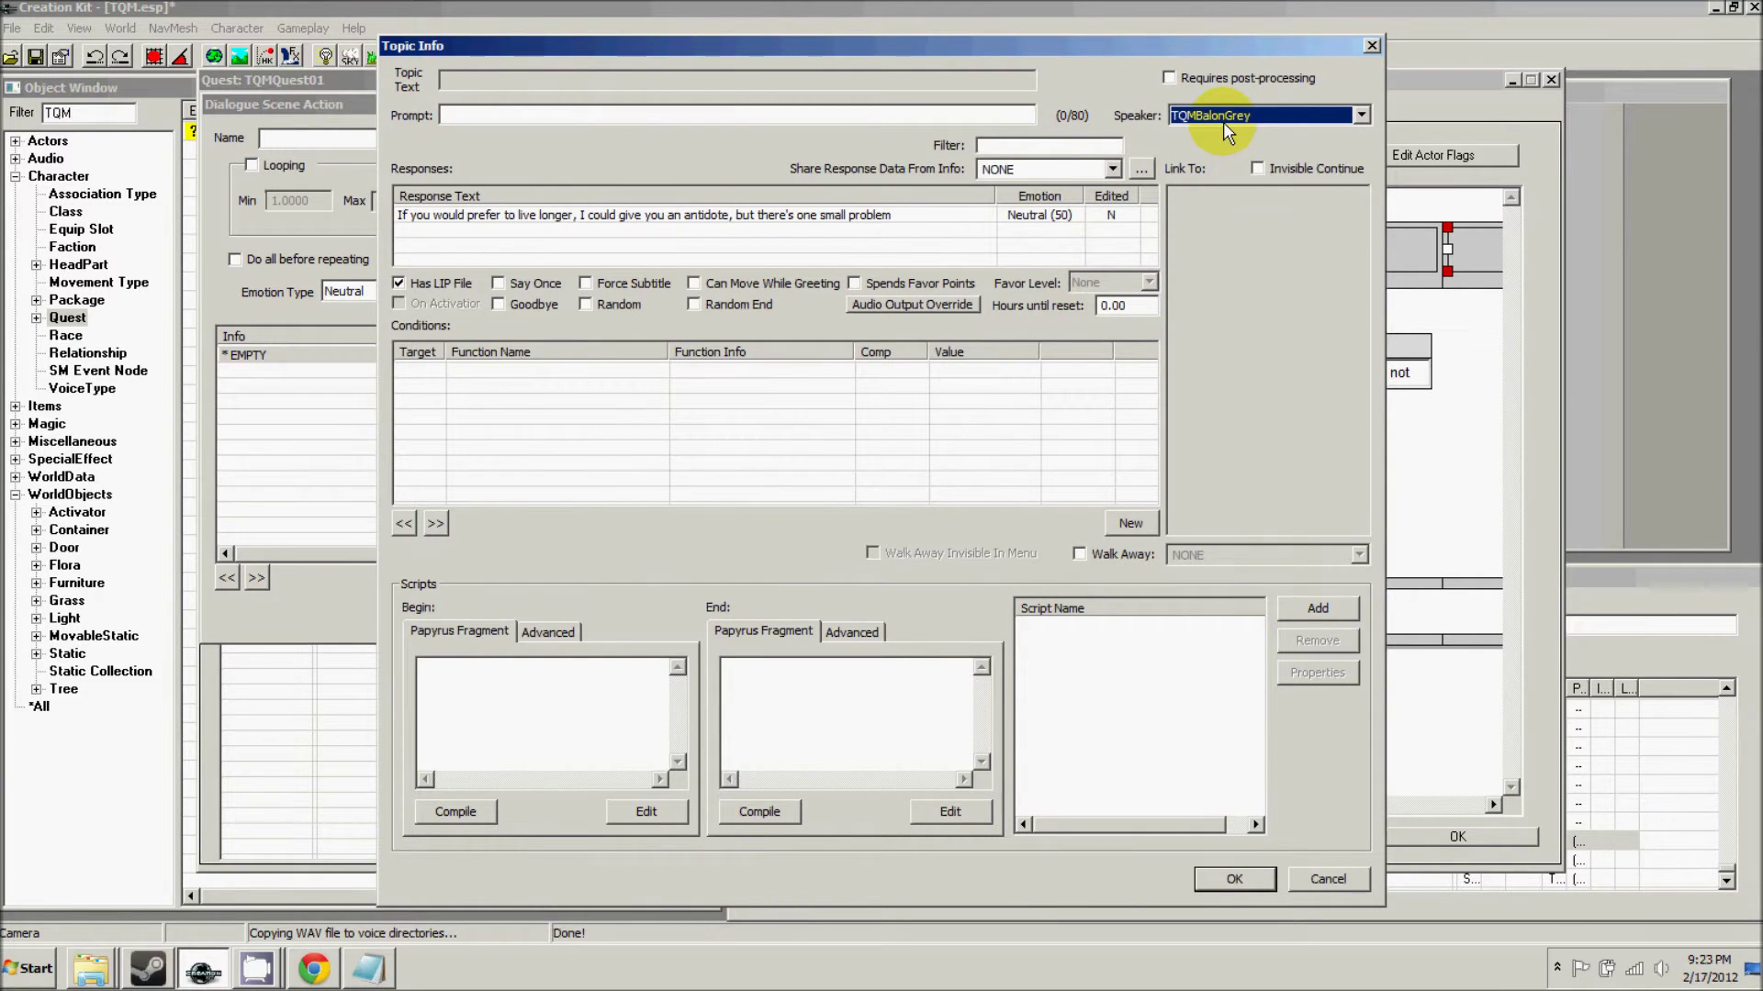
{"action": "left_click", "coordinate": [1227, 876]}
{"action": "left_click", "coordinate": [1026, 597]}
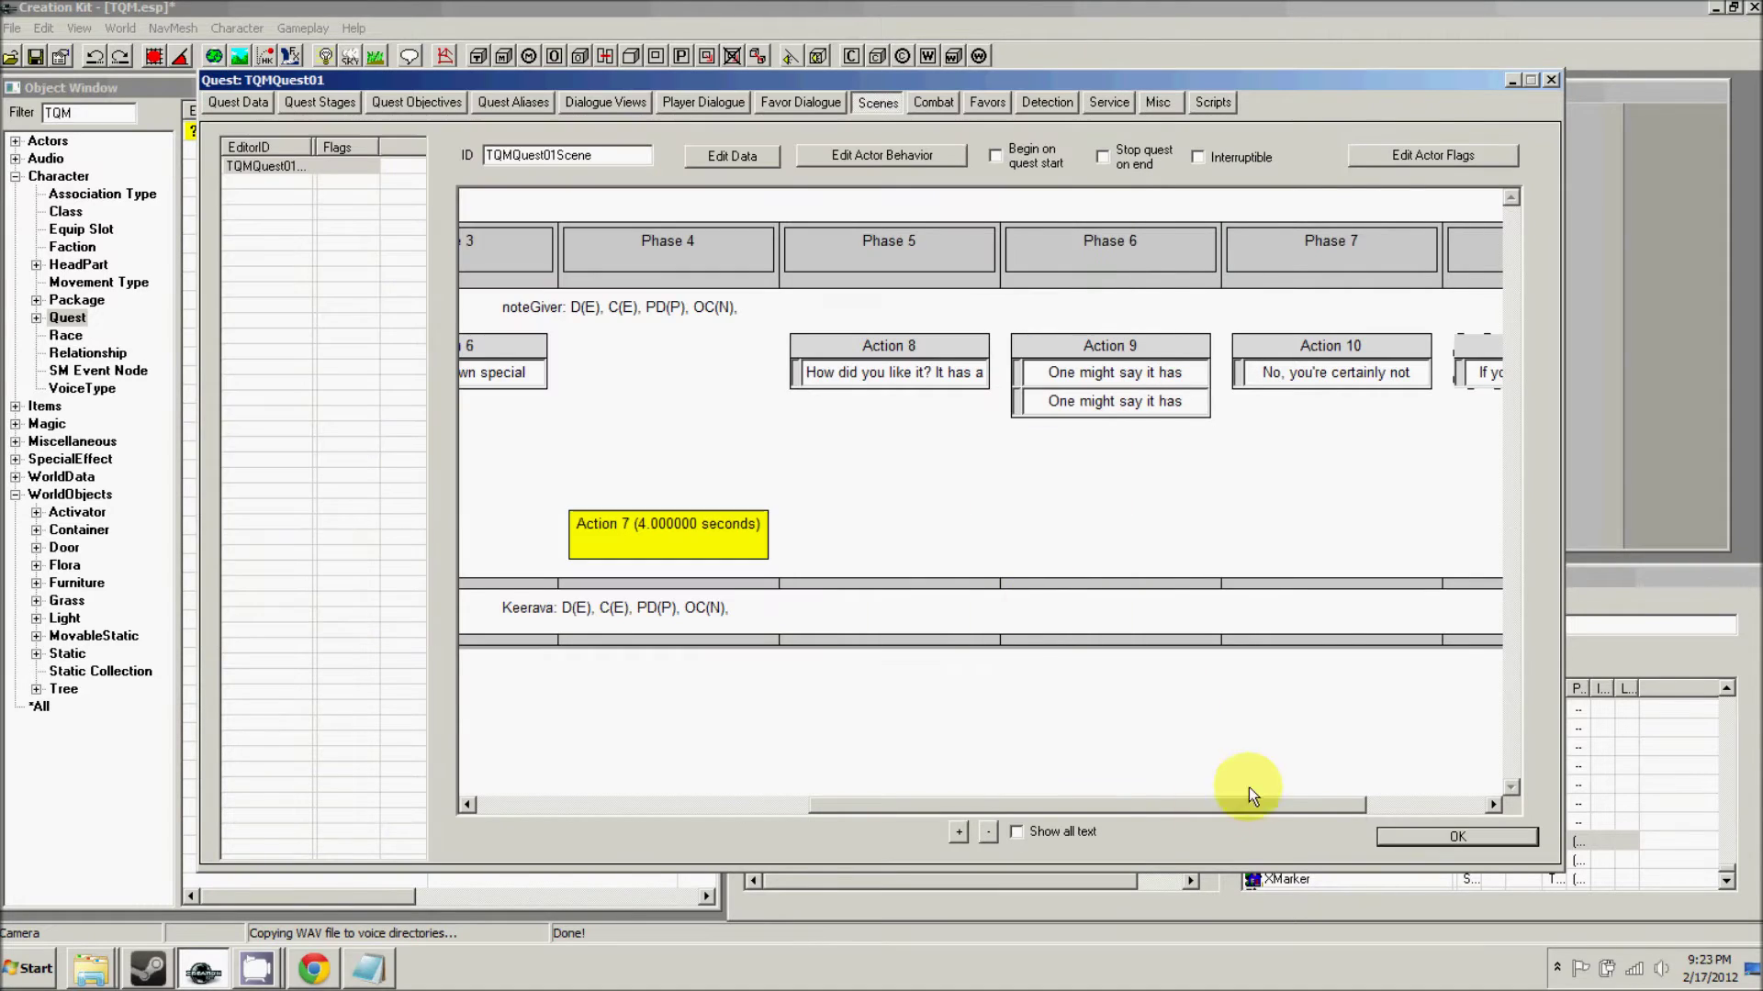
{"action": "left_click_drag", "start_coordinate": [1181, 807], "coordinate": [1300, 805]}
{"action": "left_click", "coordinate": [1397, 340]}
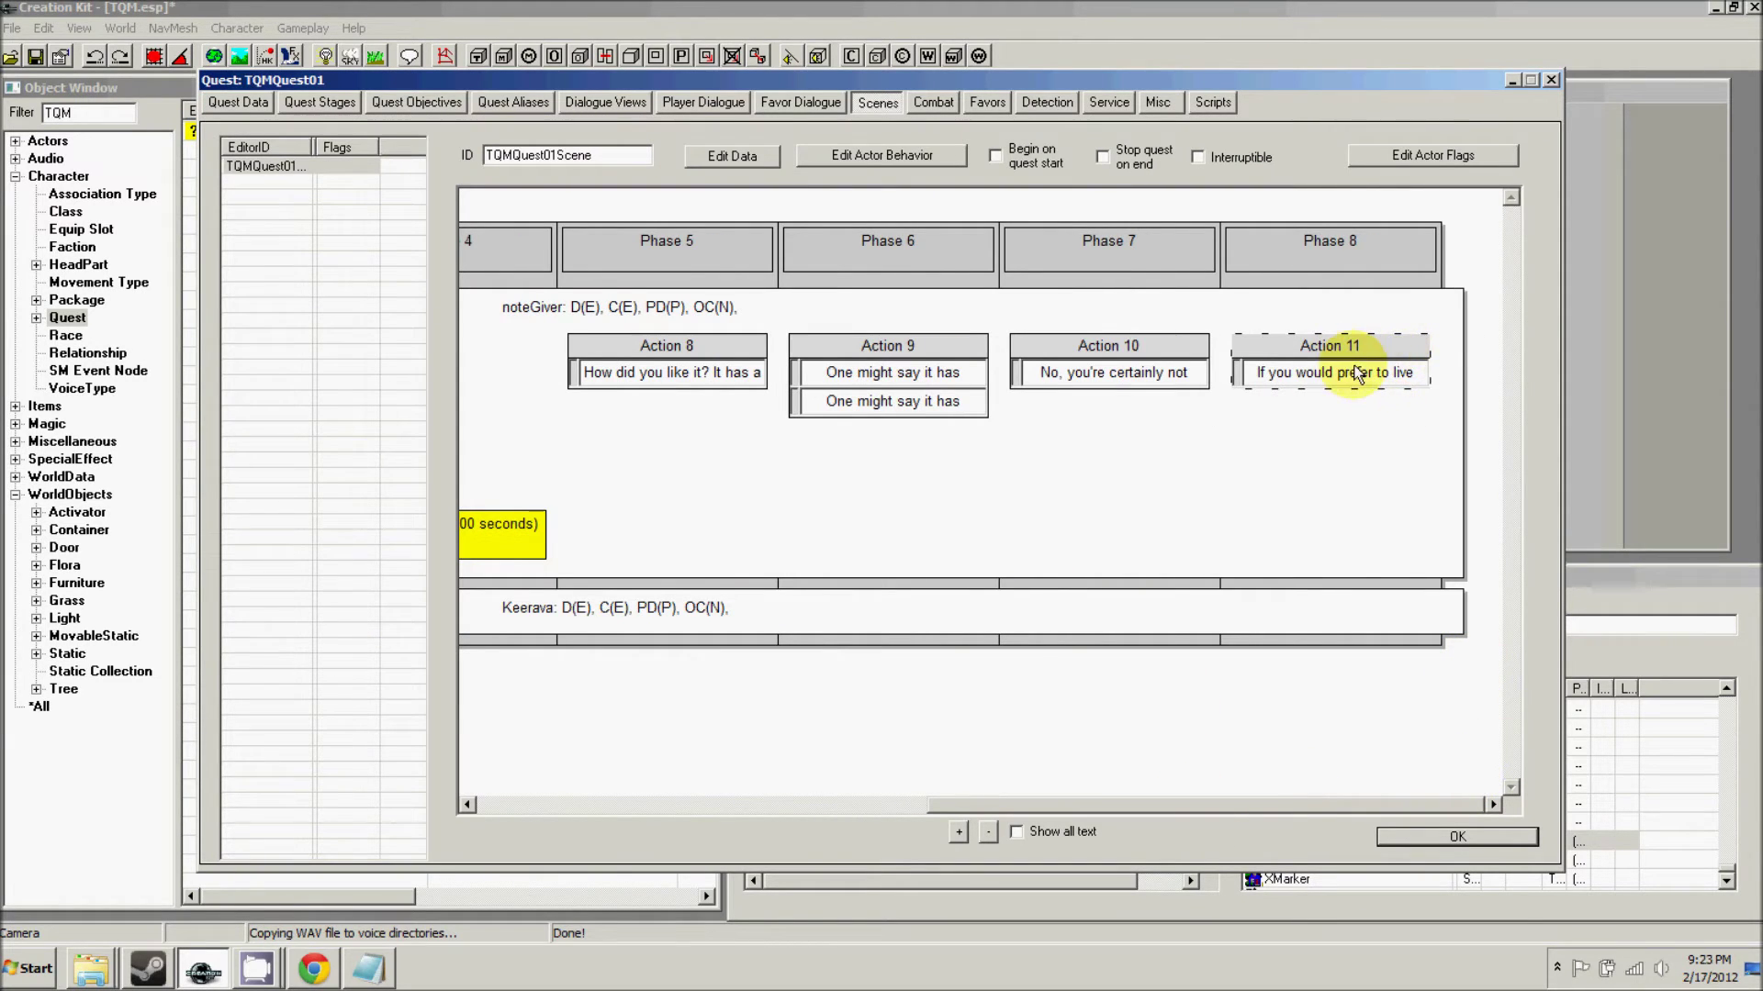
{"action": "right_click", "coordinate": [1459, 273]}
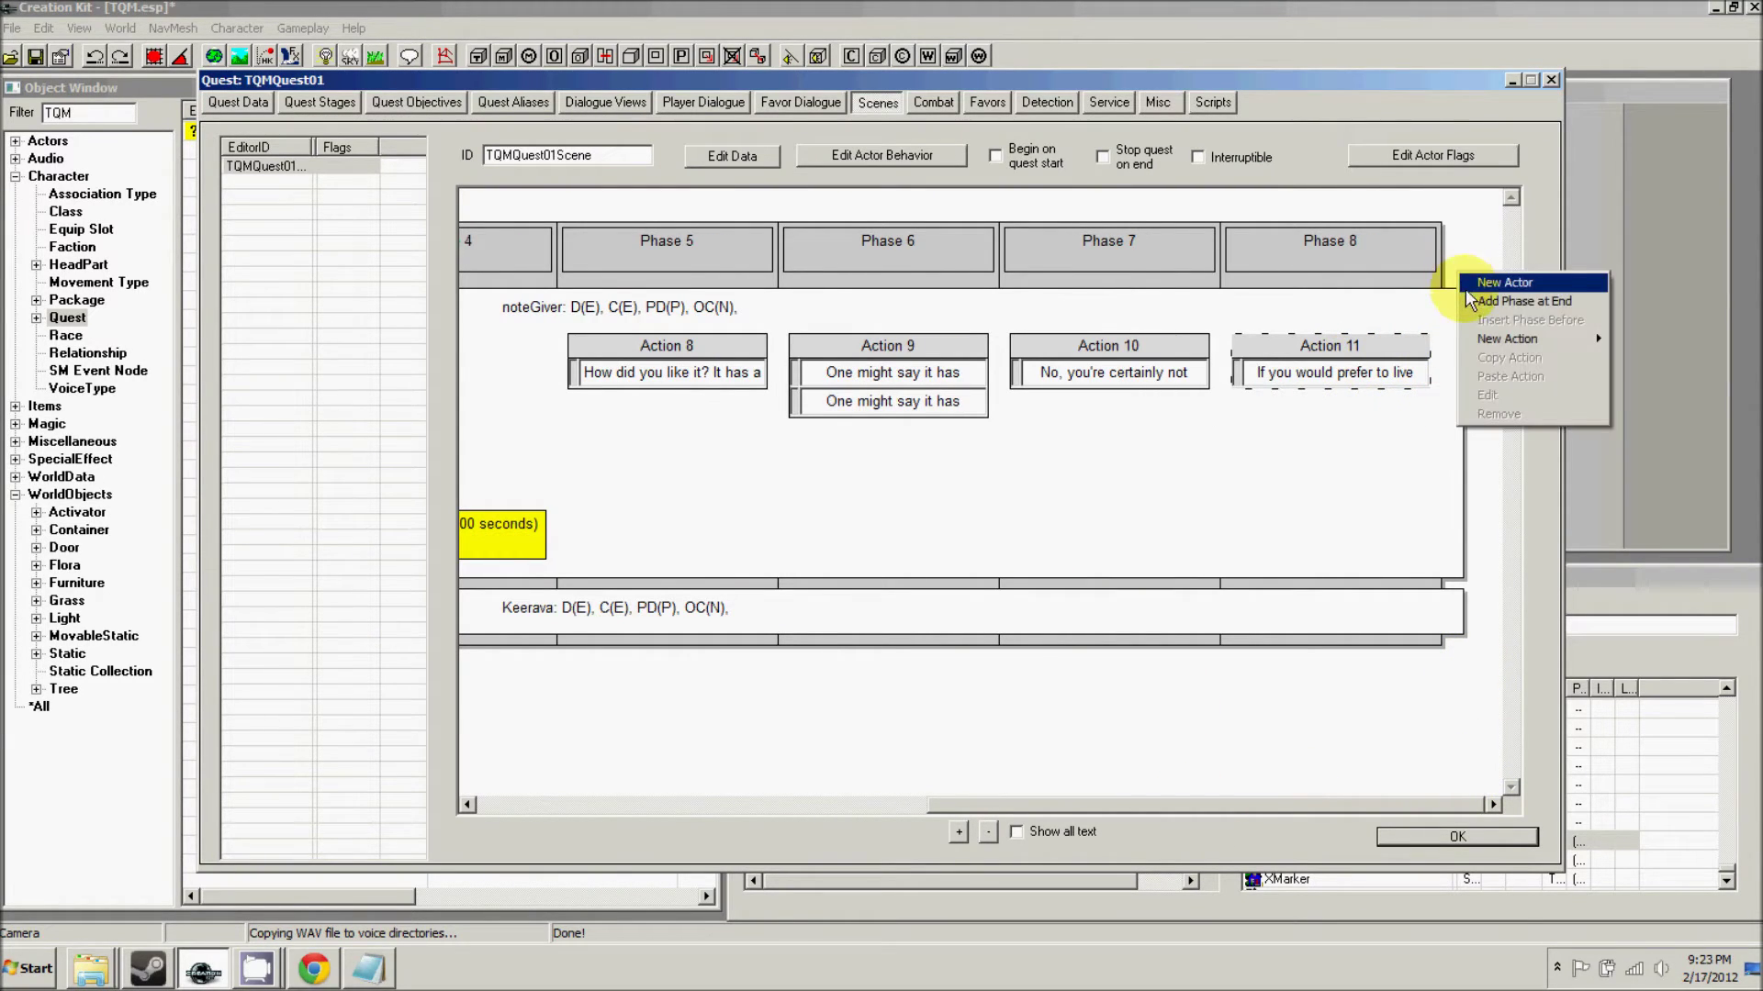
{"action": "left_click", "coordinate": [1432, 270]}
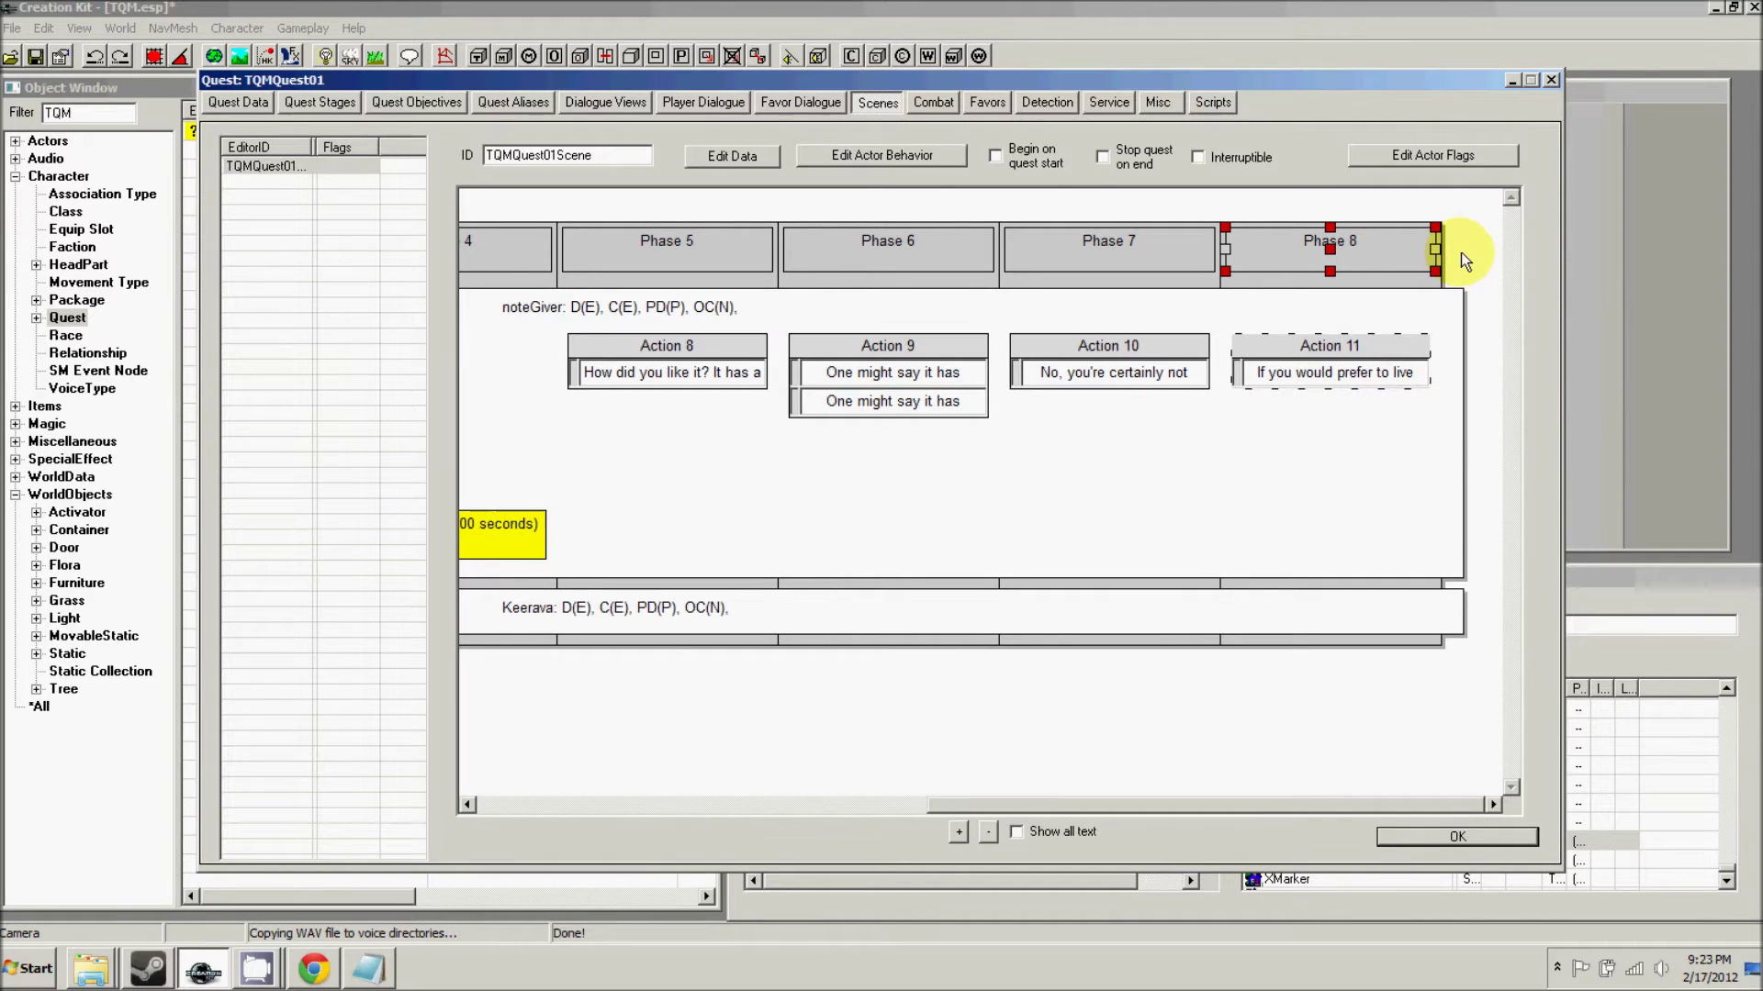
{"action": "right_click", "coordinate": [1461, 252]}
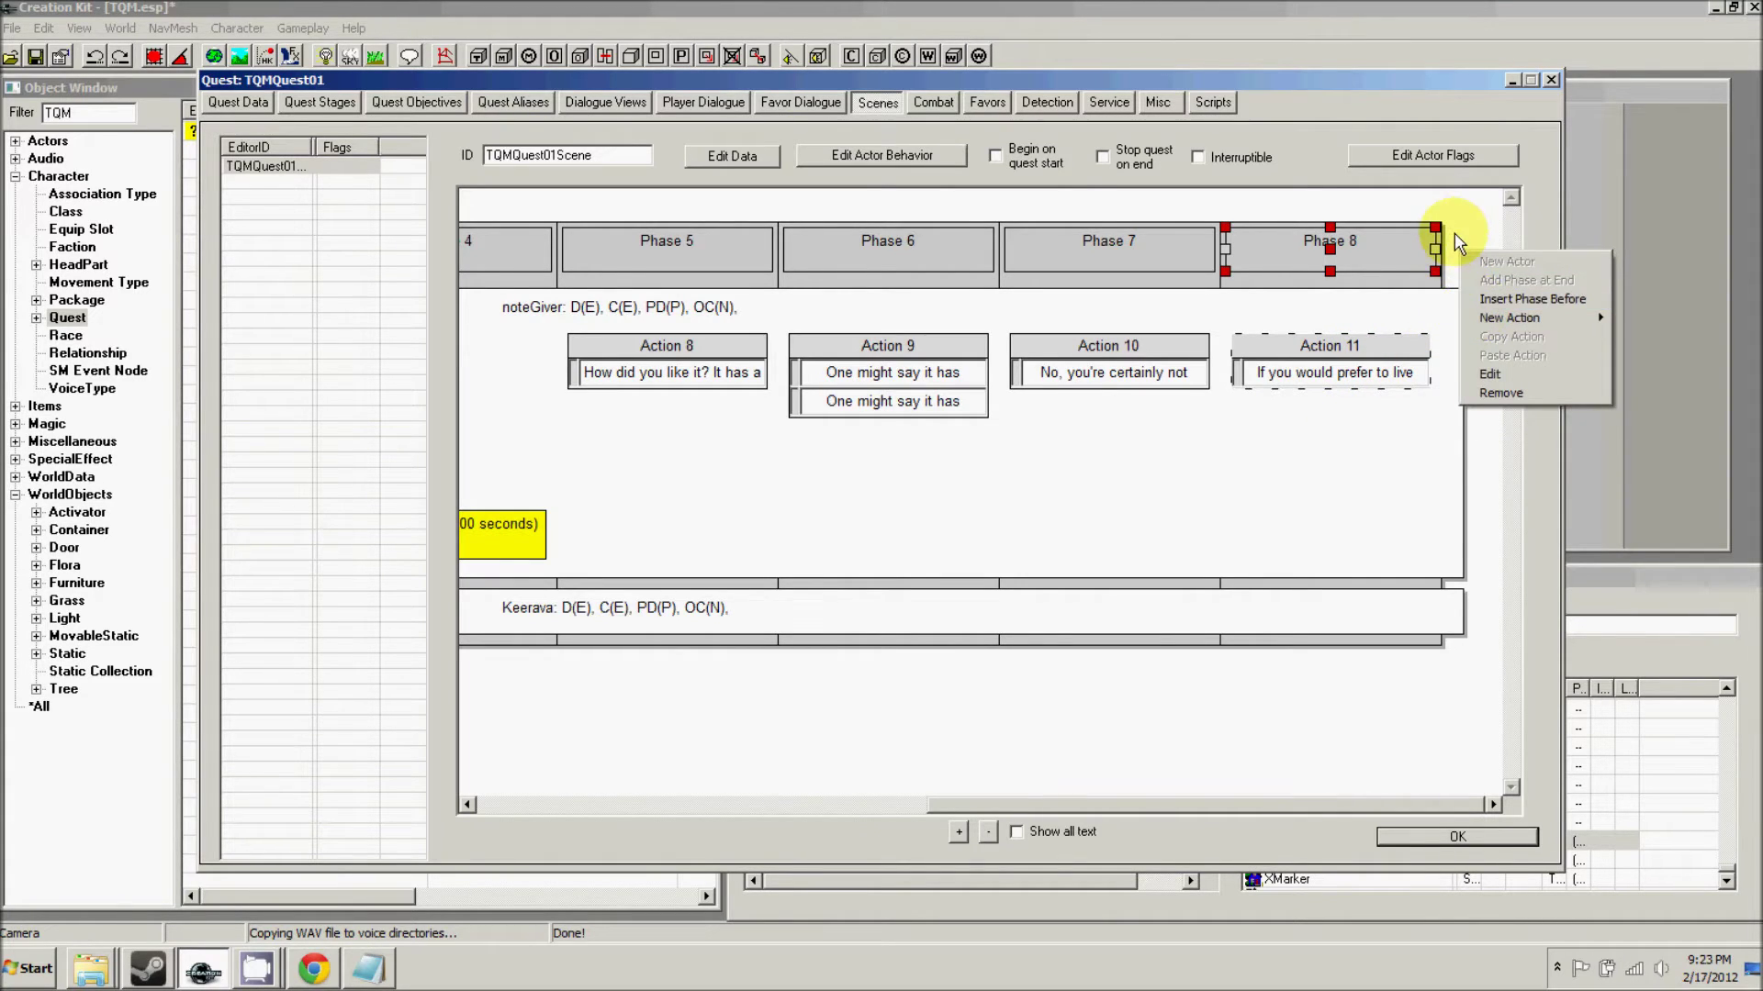
{"action": "left_click", "coordinate": [1461, 323]}
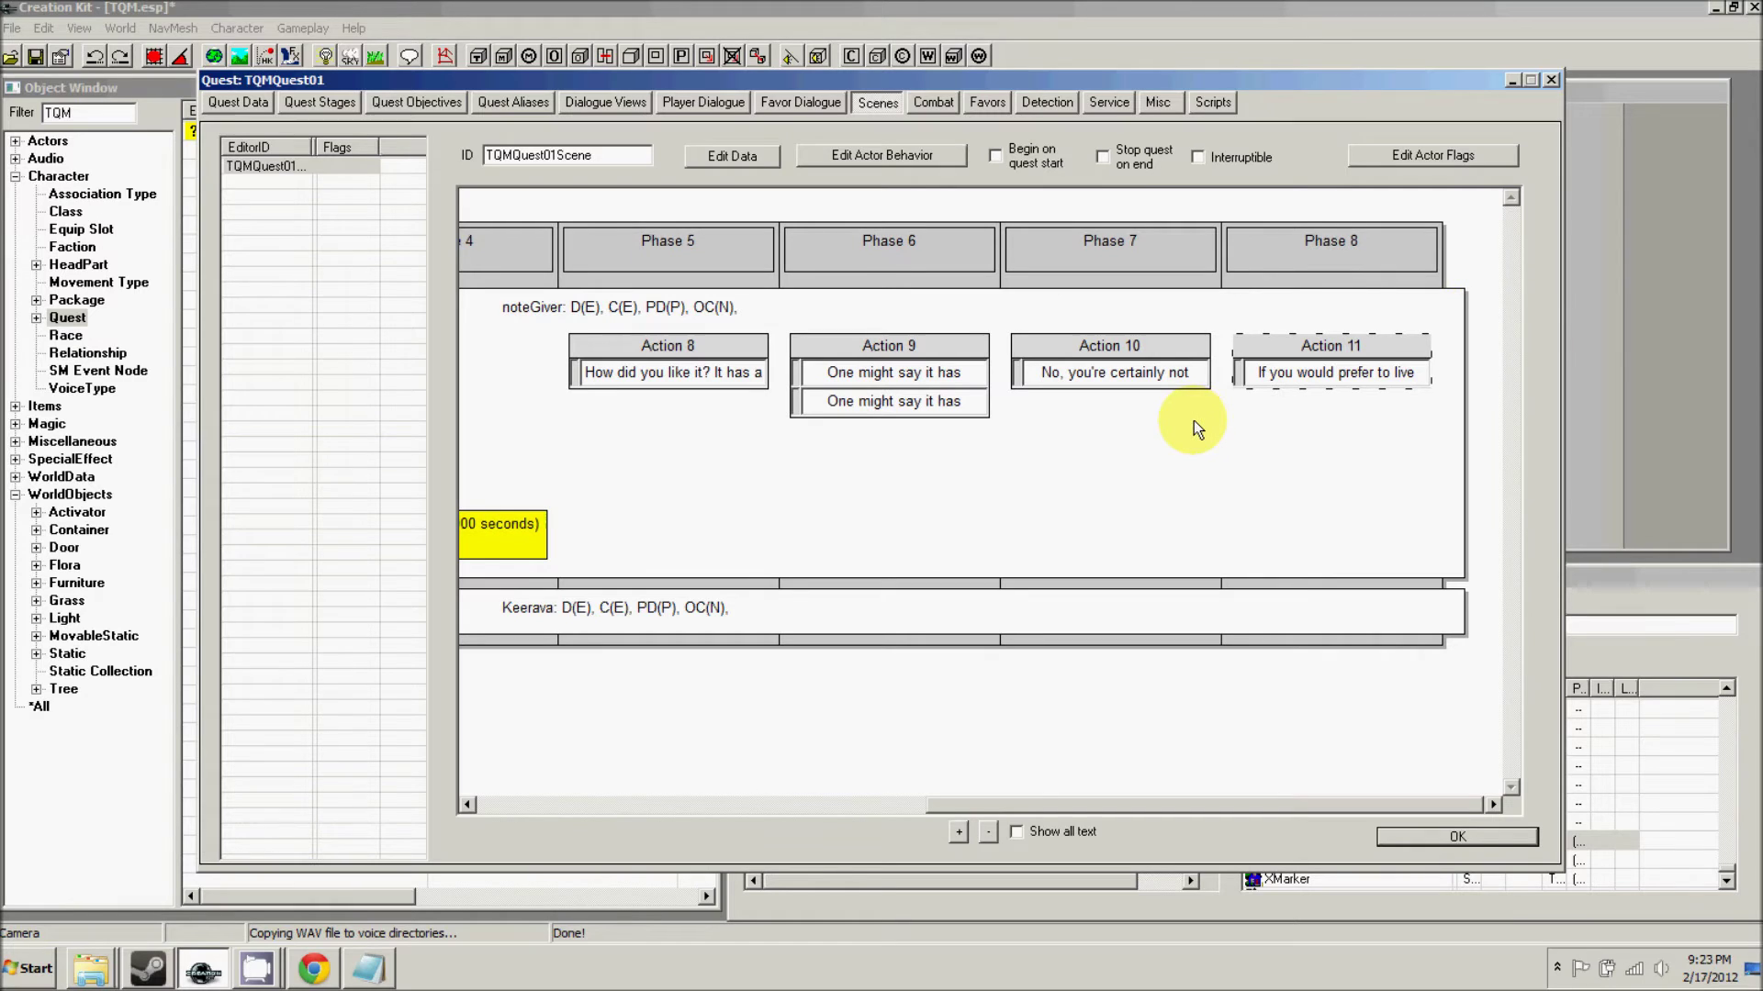
- Extend noteGiver's package action that starts in Phase 2 so it ends in Phase 8, and check its start and end phases
{"action": "left_click_drag", "start_coordinate": [1230, 806], "coordinate": [883, 795]}
{"action": "left_click", "coordinate": [751, 475]}
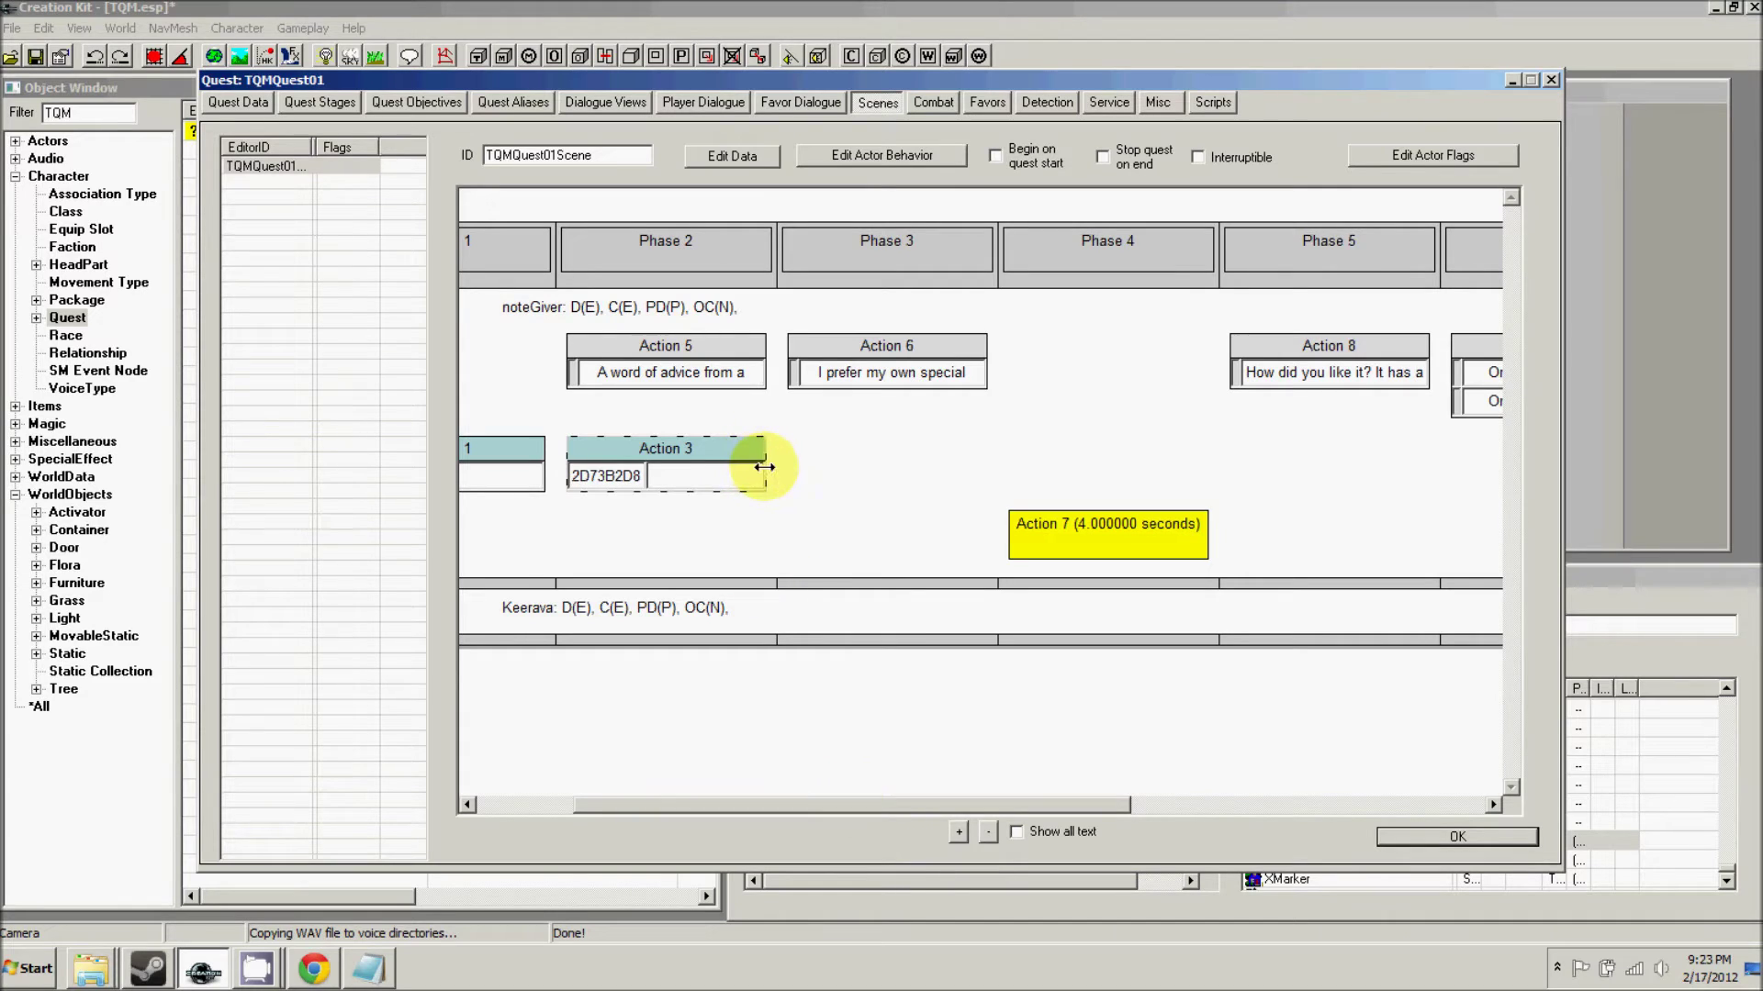
{"action": "left_click_drag", "start_coordinate": [765, 467], "coordinate": [1355, 467]}
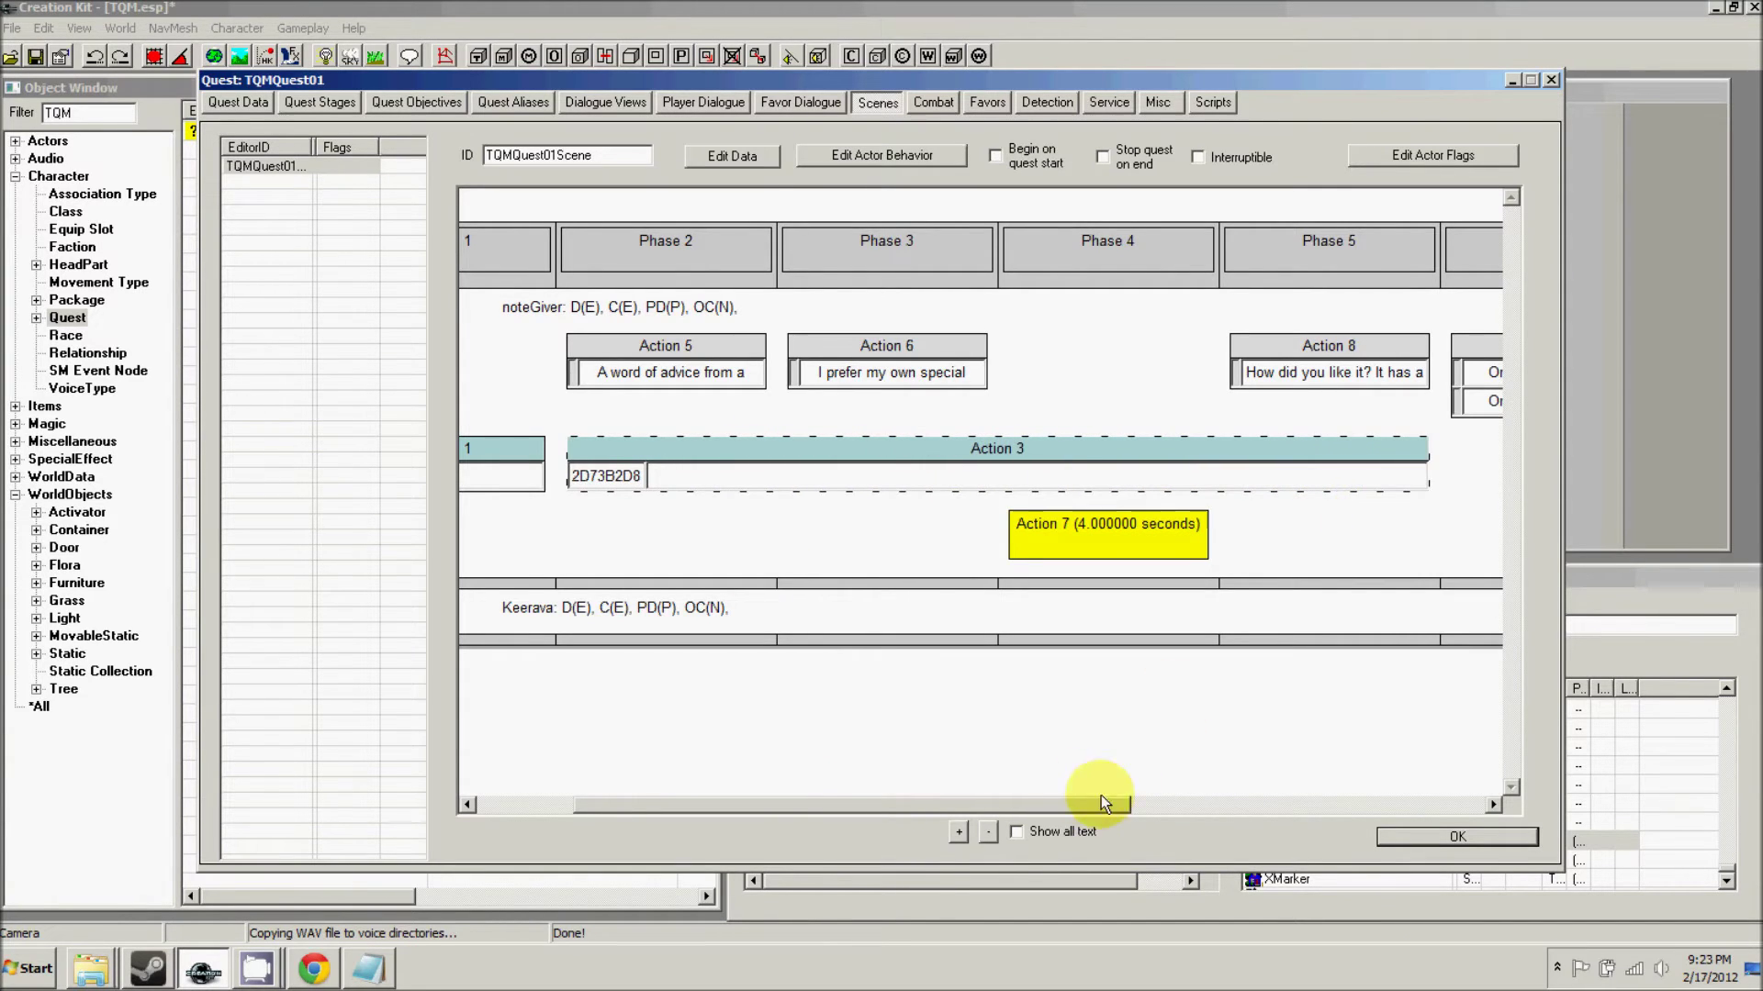
{"action": "scroll", "coordinate": [1093, 812], "scroll_direction": "right", "scroll_amount": 1}
{"action": "left_click_drag", "start_coordinate": [1093, 812], "coordinate": [1383, 804]}
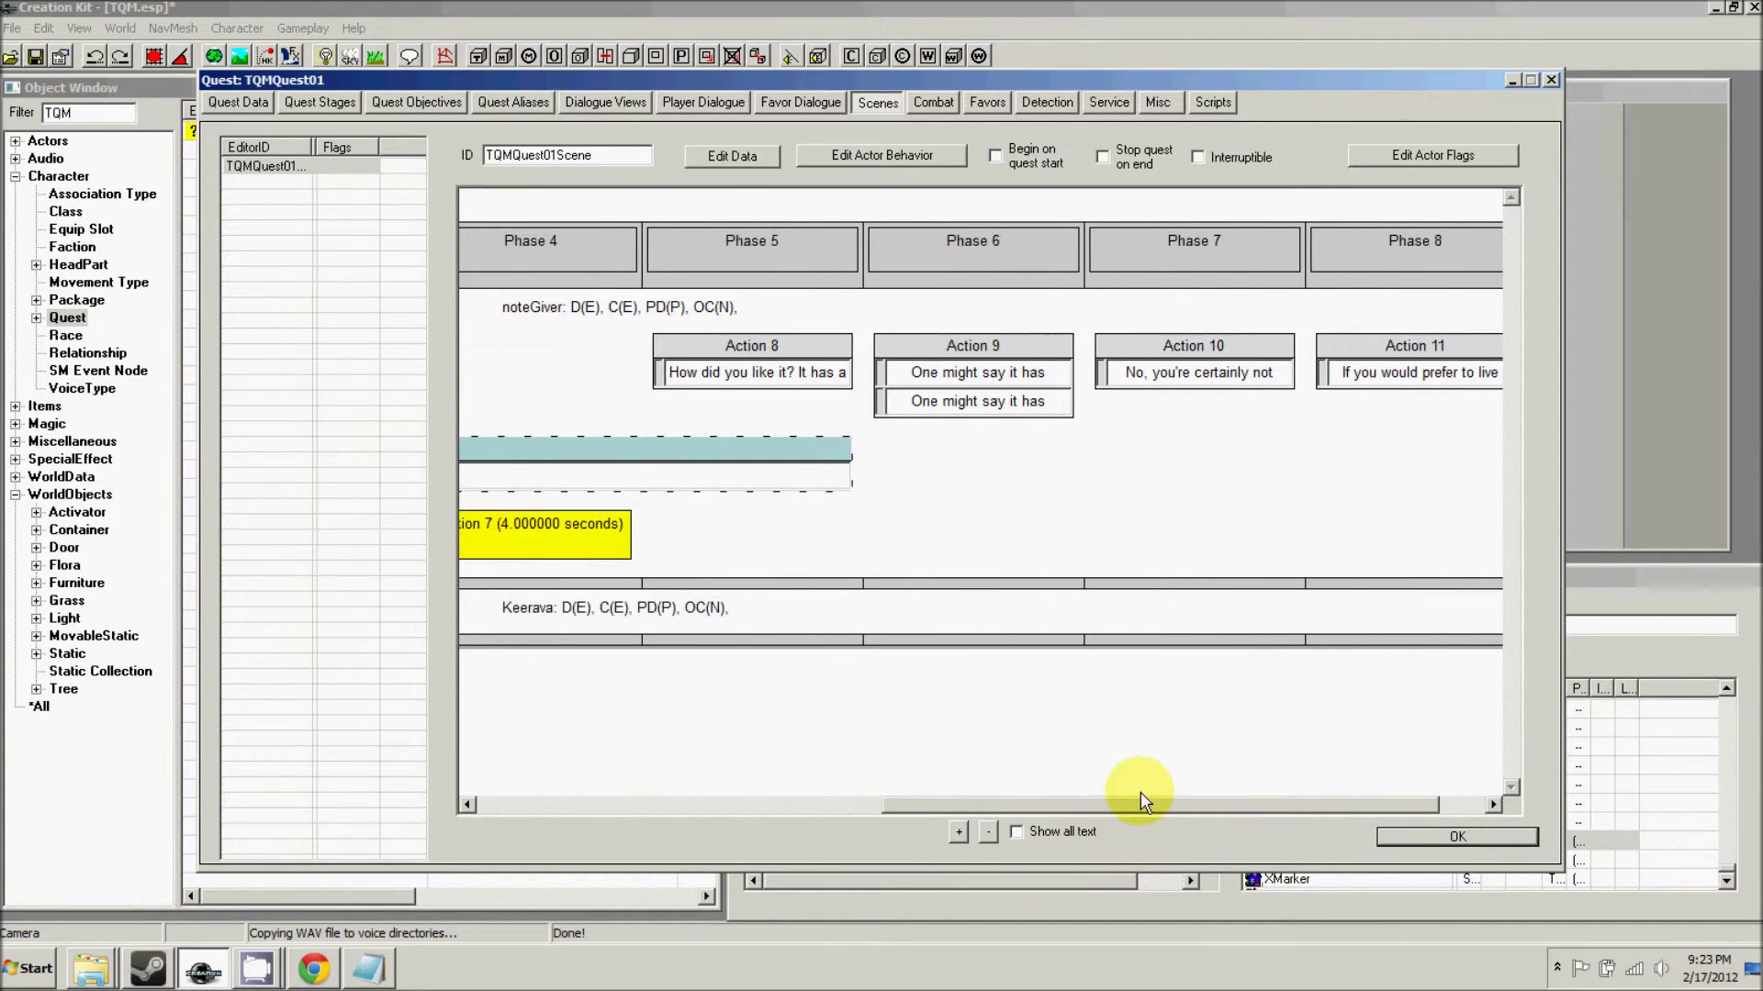
{"action": "left_click_drag", "start_coordinate": [1141, 803], "coordinate": [1200, 807]}
{"action": "left_click_drag", "start_coordinate": [762, 473], "coordinate": [1429, 474]}
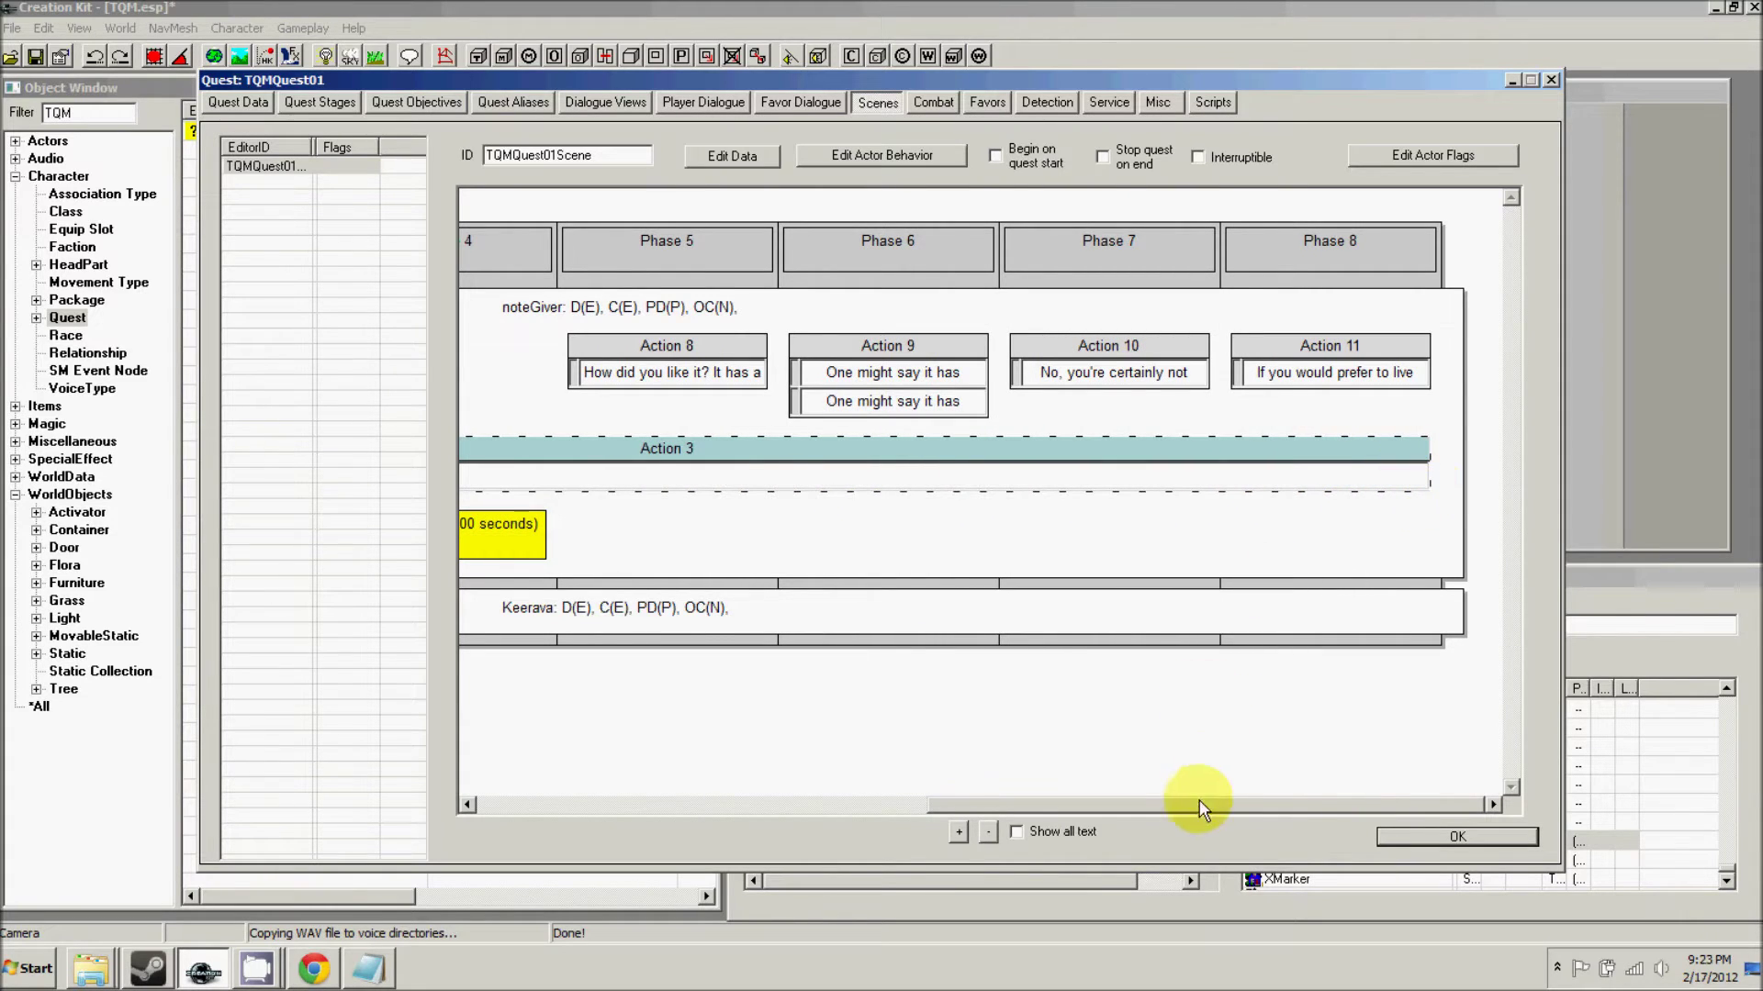
{"action": "double_click", "coordinate": [646, 454]}
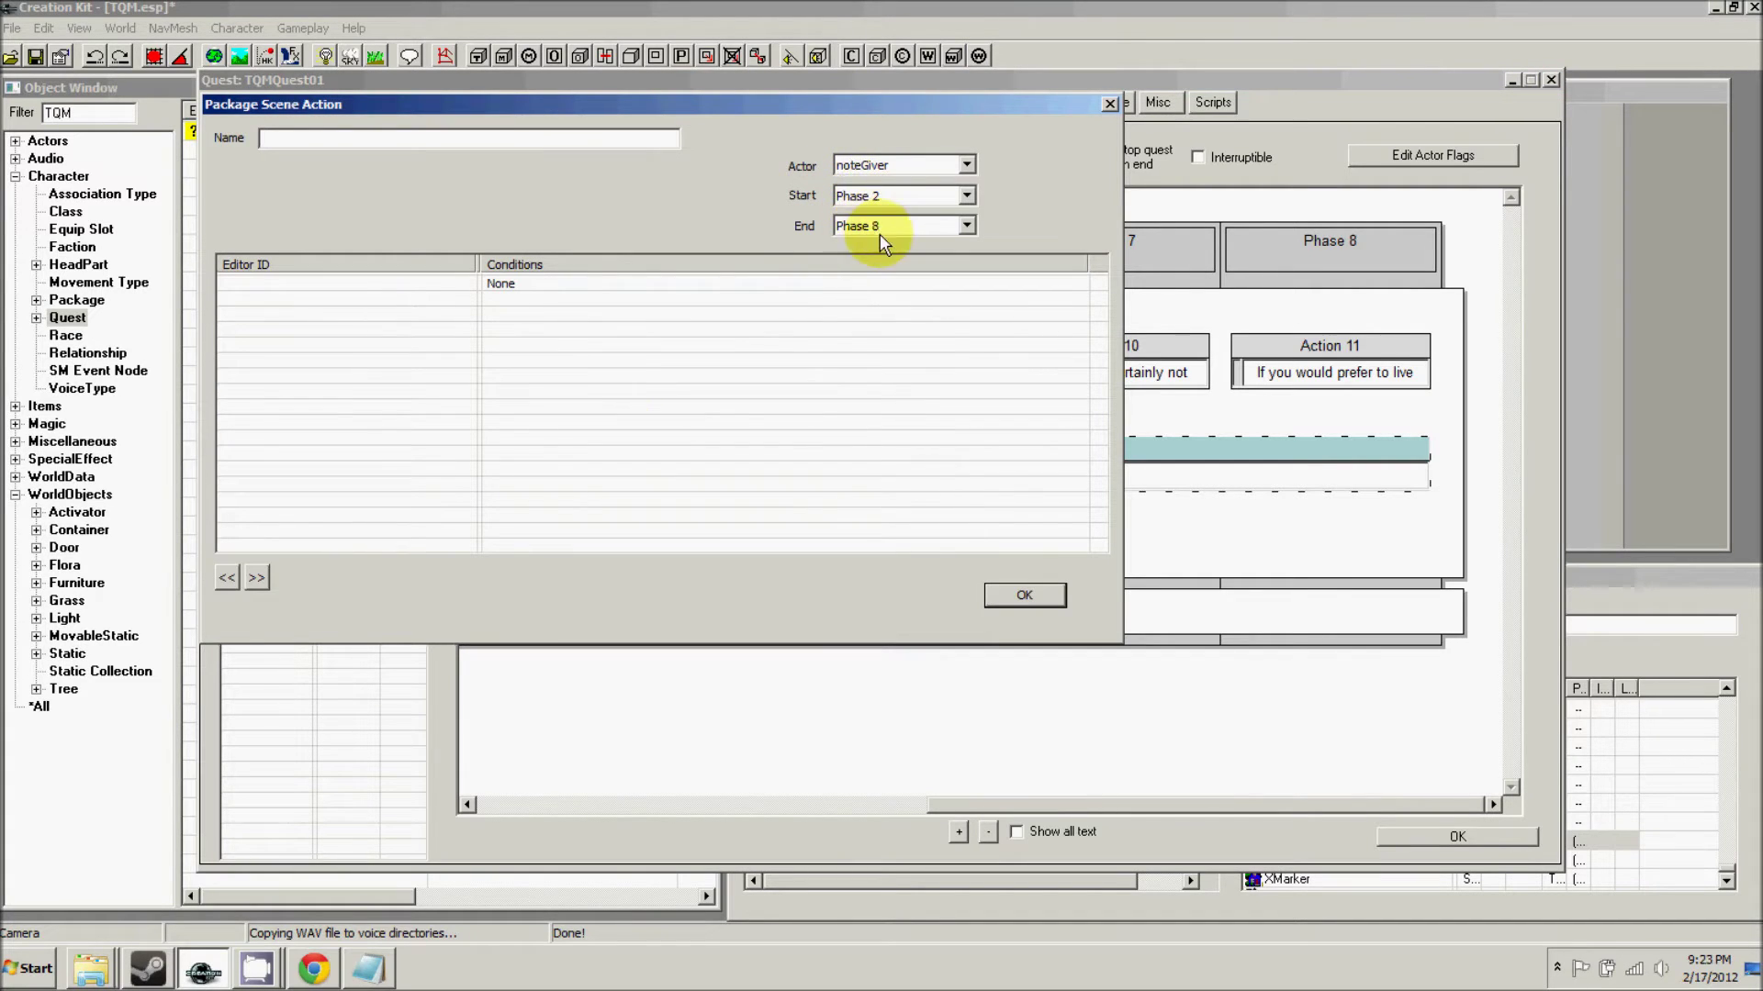
{"action": "left_click", "coordinate": [1019, 594]}
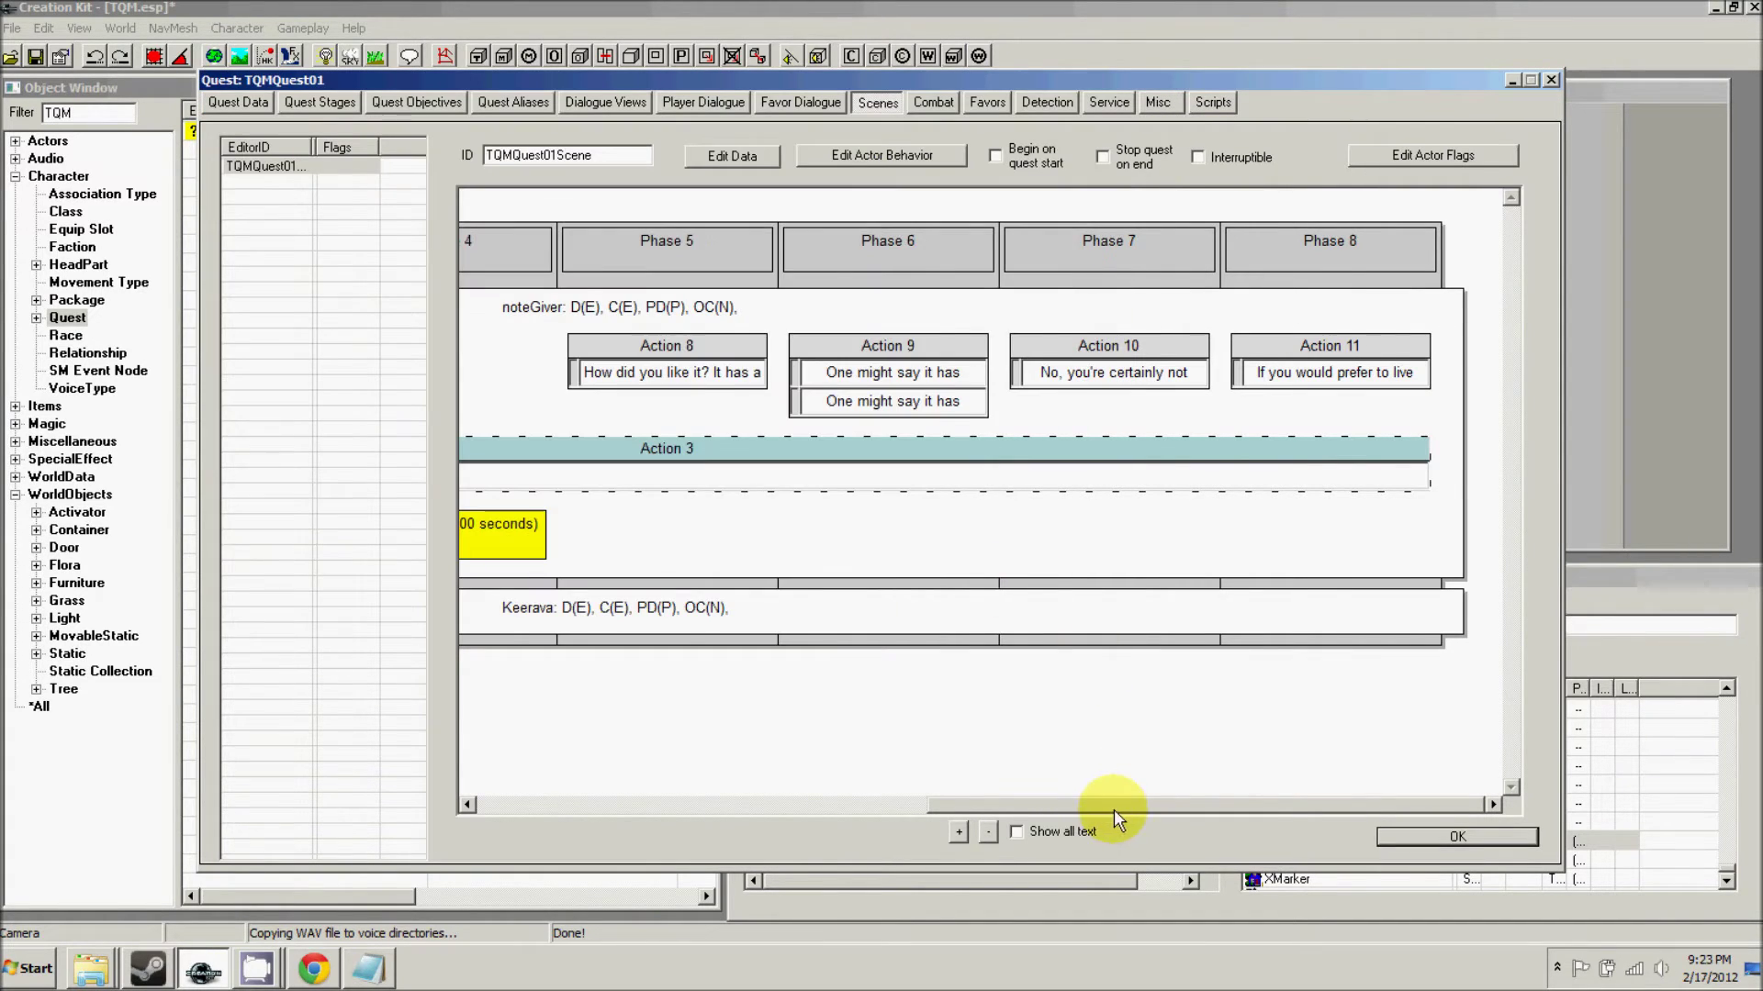
- Accept the changes to the quest with its extended scene and save the plugin
{"action": "left_click_drag", "start_coordinate": [1112, 806], "coordinate": [582, 770]}
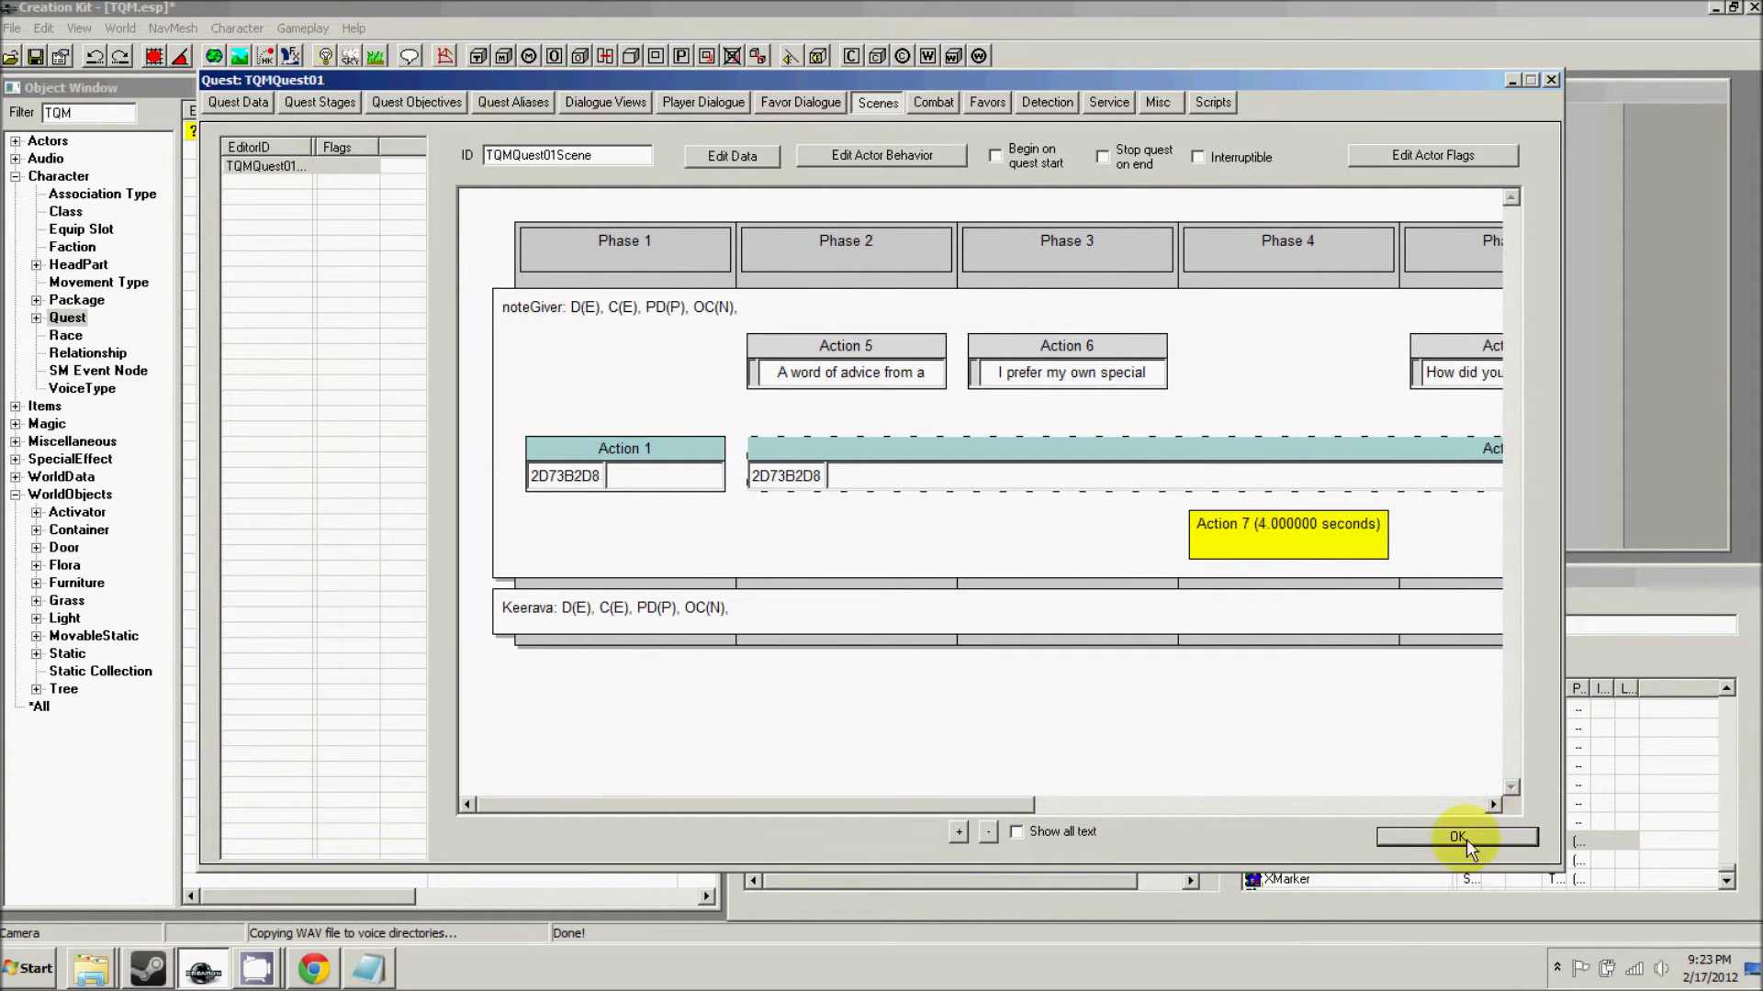
{"action": "left_click", "coordinate": [1457, 837]}
{"action": "left_click", "coordinate": [36, 56]}
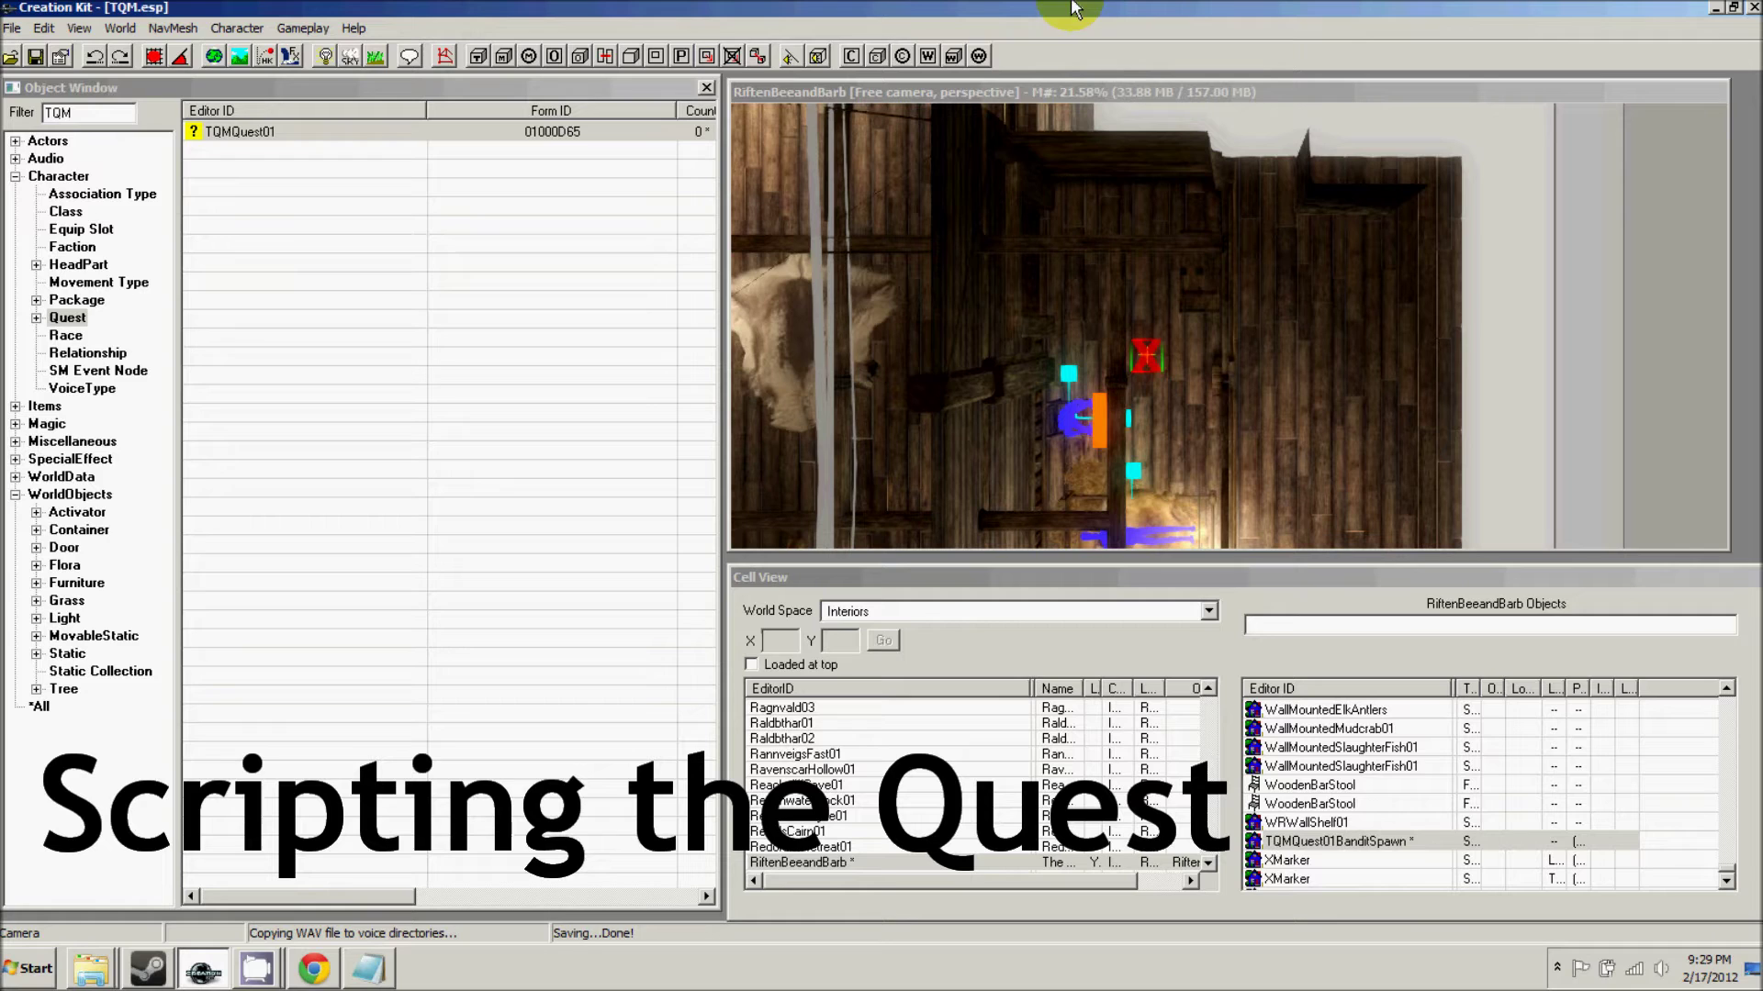
- Open the quest TQMQuest01 for editing again
{"action": "double_click", "coordinate": [236, 132]}
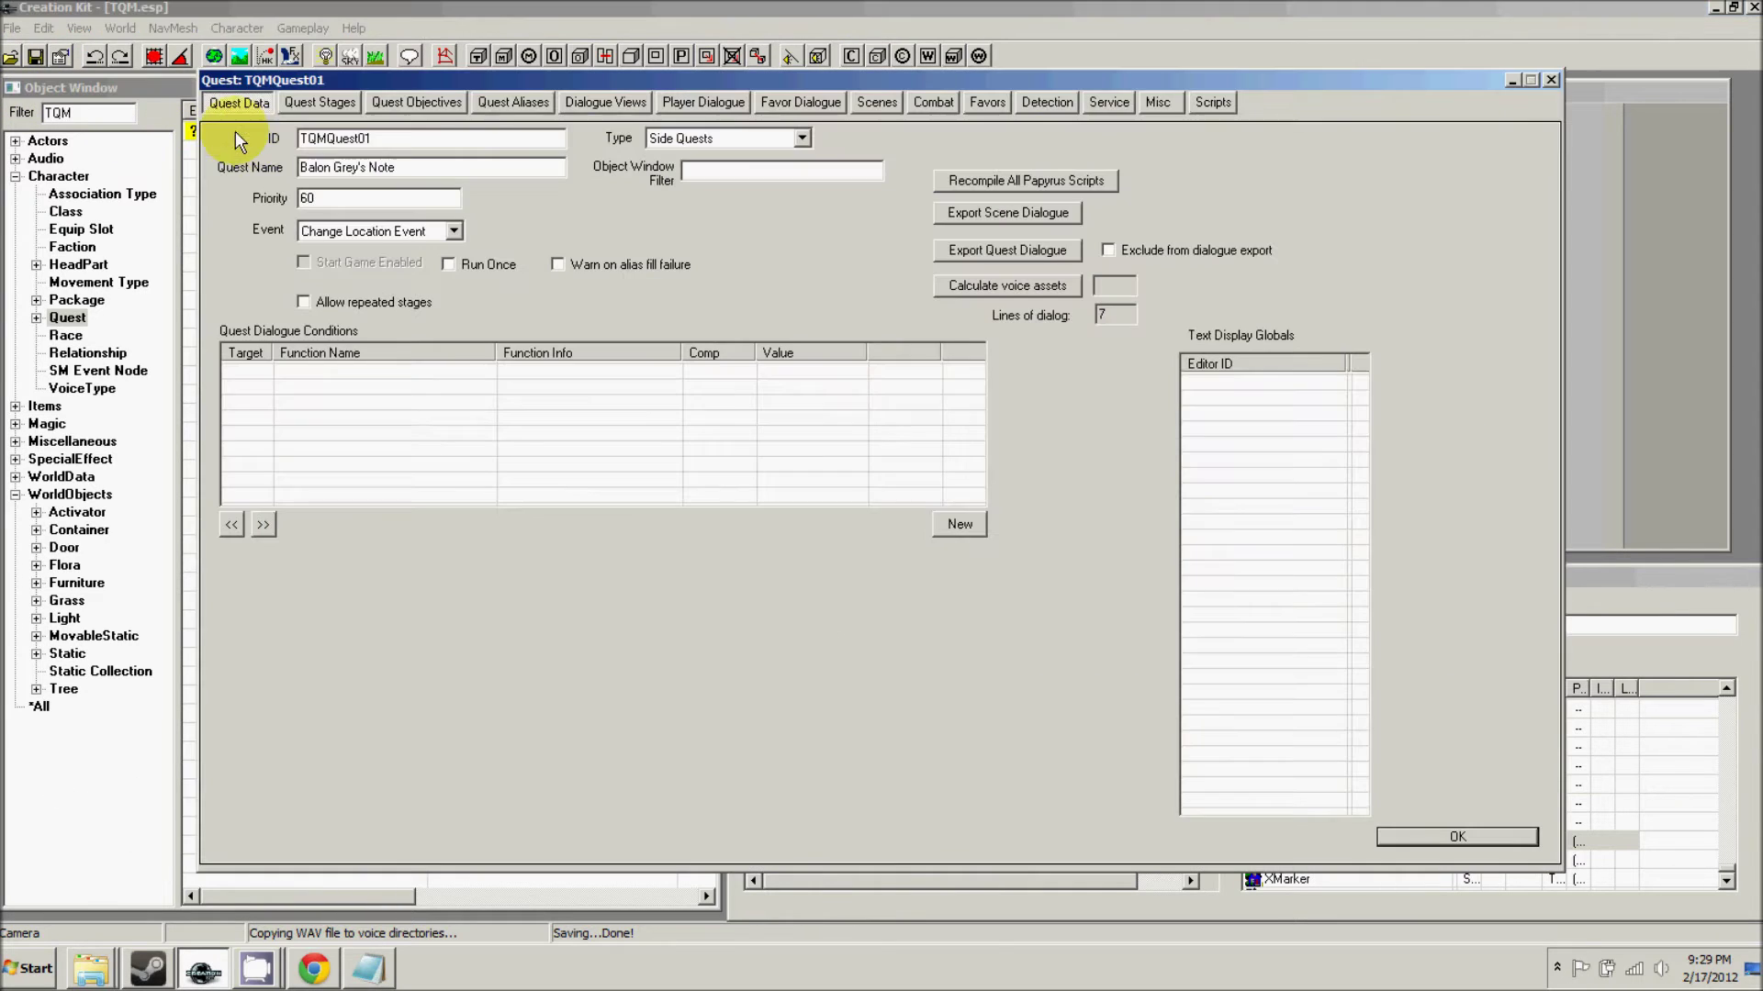
- Attach a new script named TQMQuest01Script, extending Quest, to the TQMQuest01 quest
{"action": "left_click", "coordinate": [1204, 106]}
{"action": "left_click", "coordinate": [560, 143]}
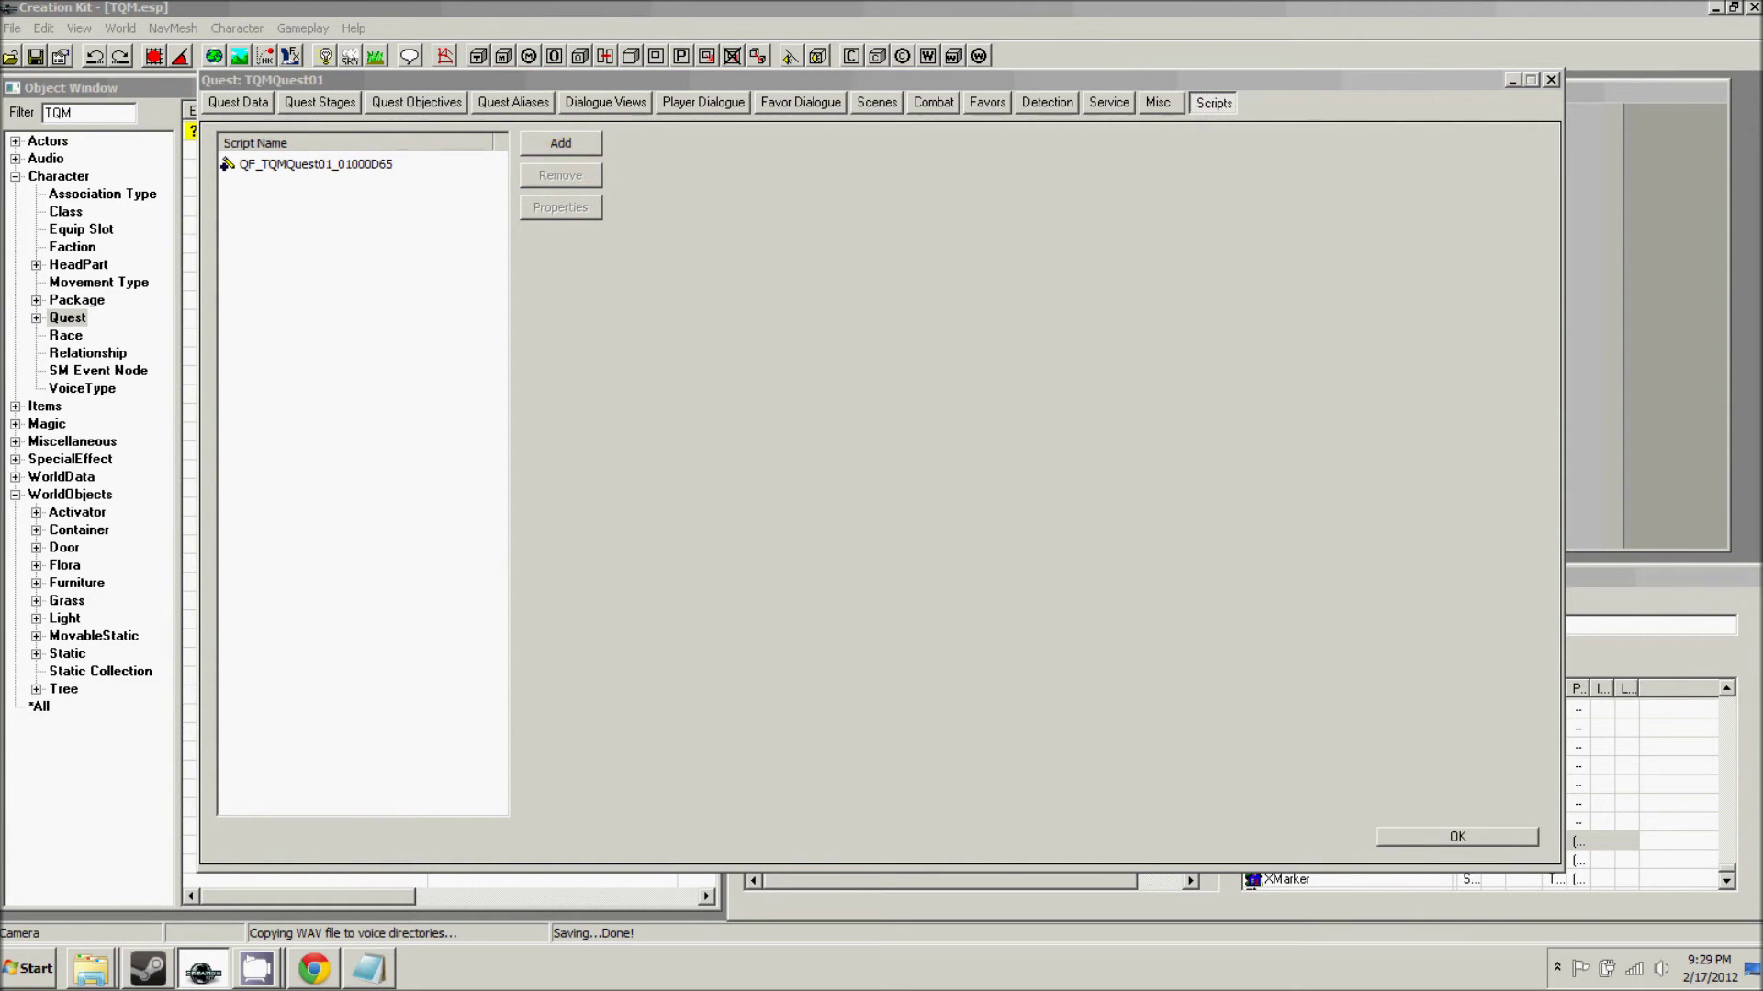
{"action": "double_click", "coordinate": [760, 391]}
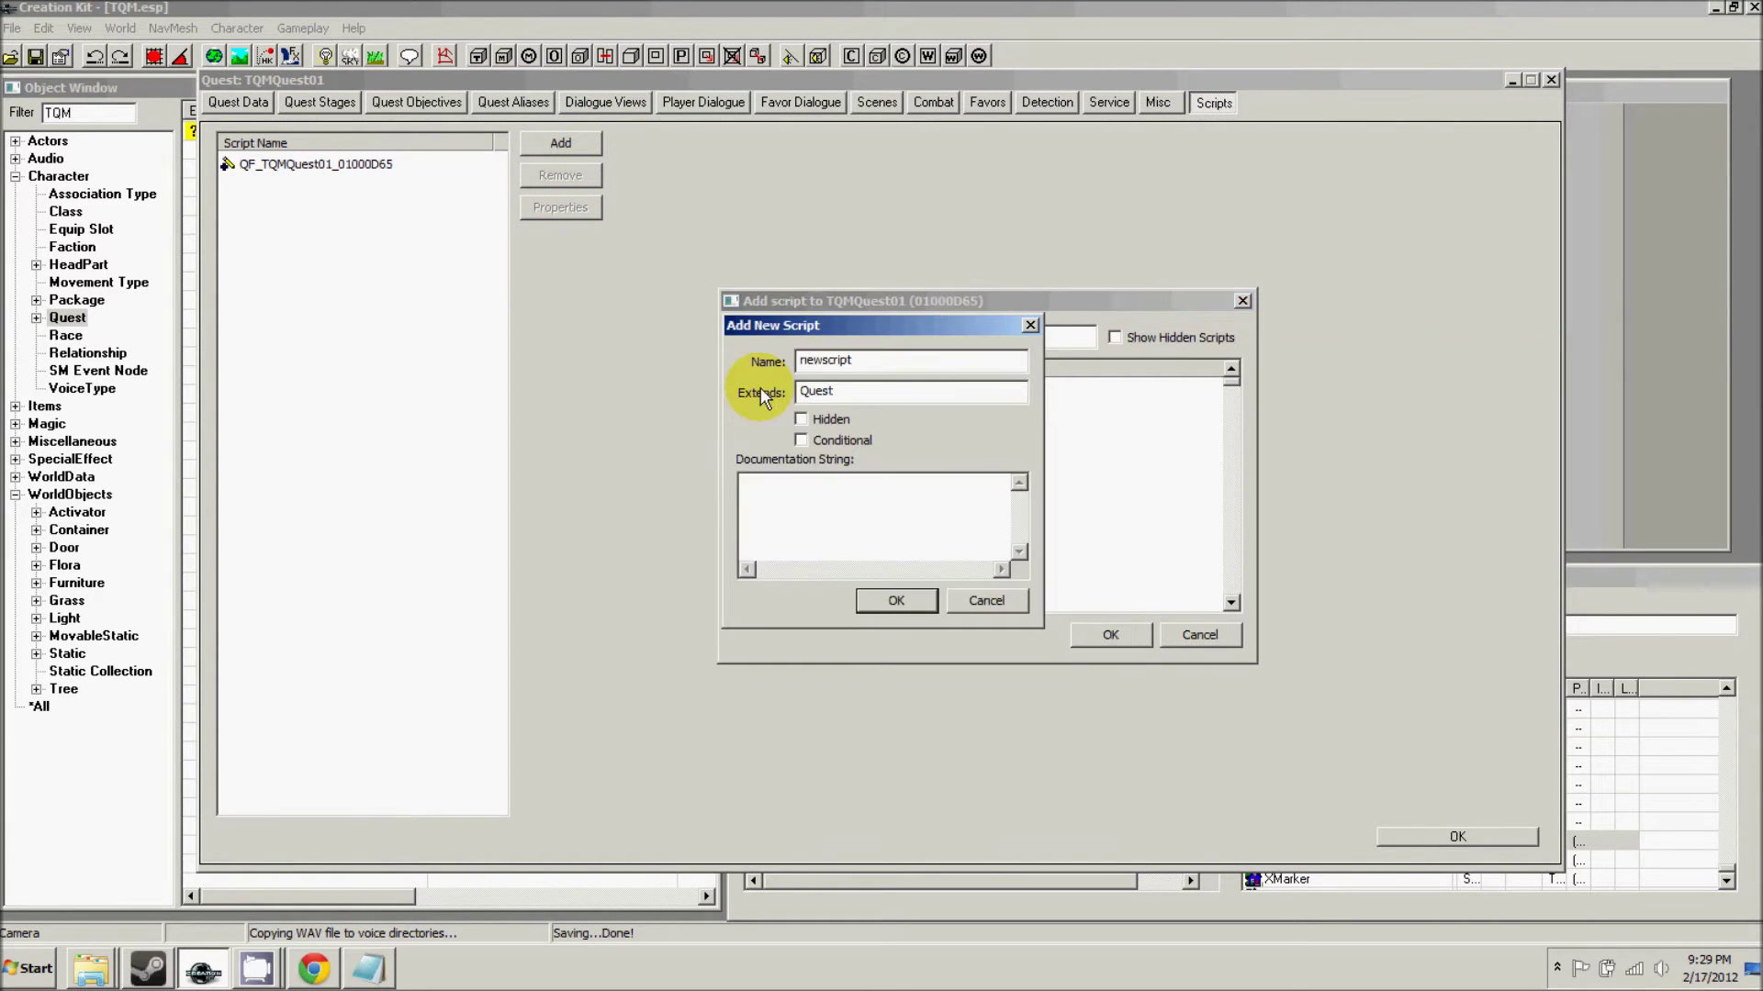
{"action": "left_click_drag", "start_coordinate": [863, 360], "coordinate": [739, 376]}
{"action": "type", "text": "TQMQuest01S"}
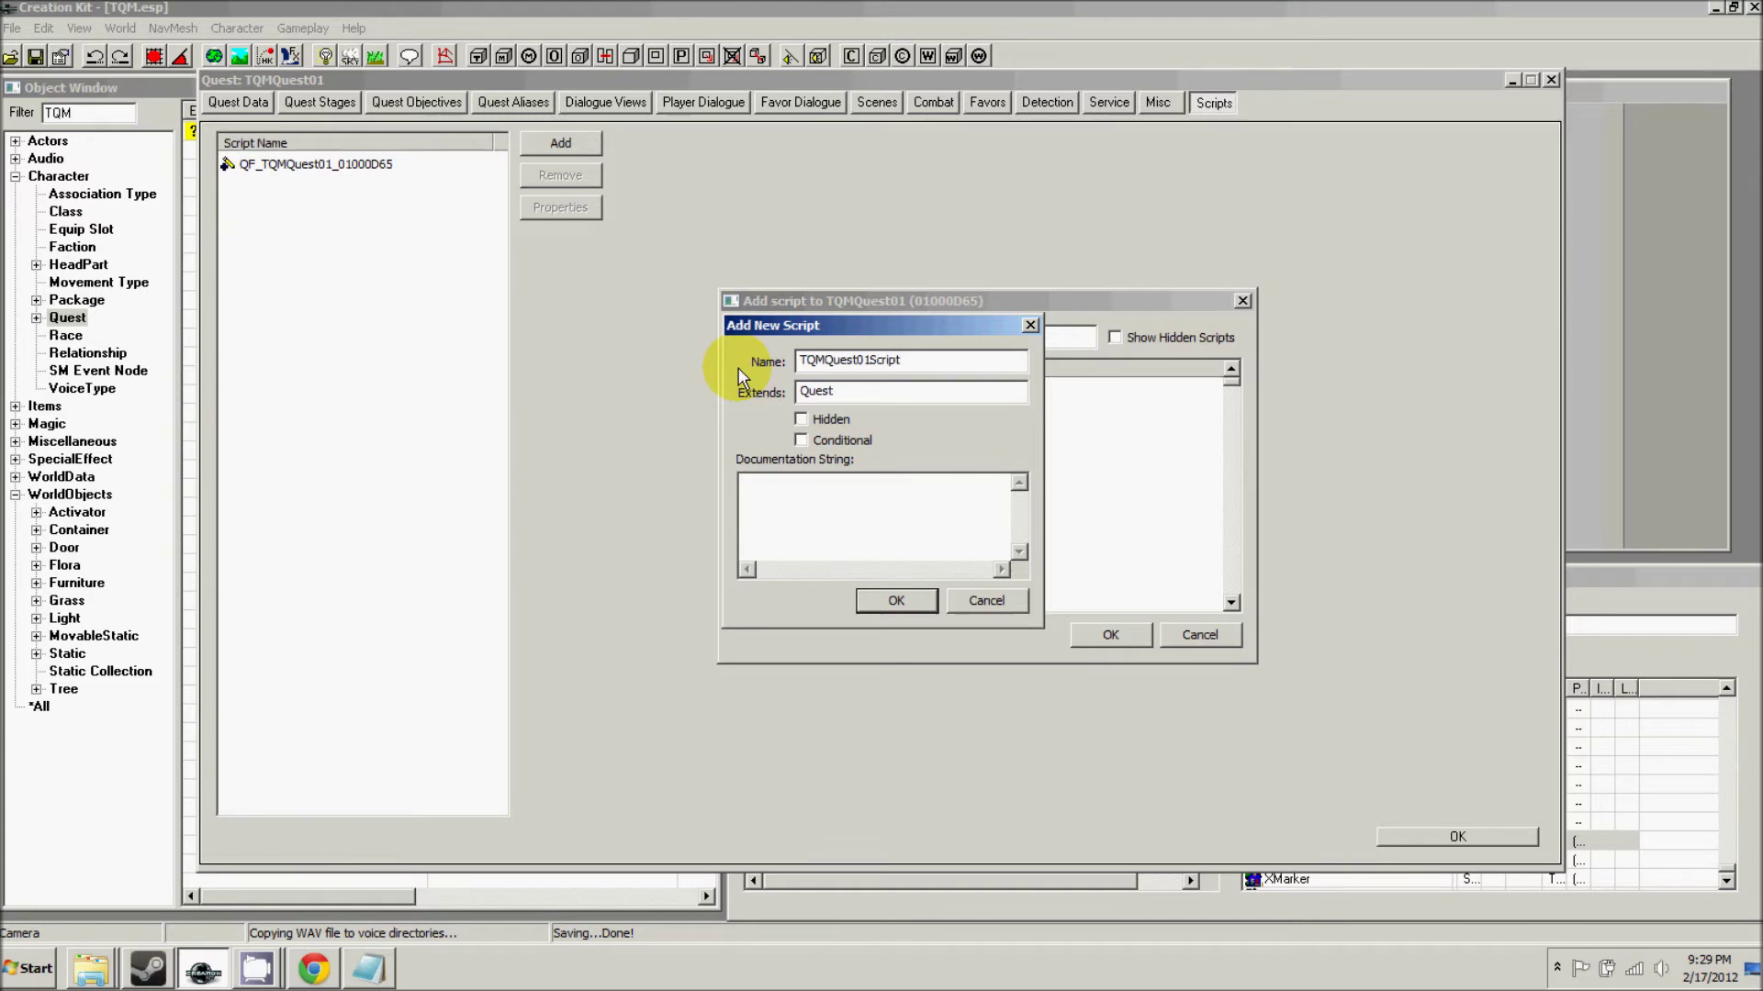
{"action": "left_click", "coordinate": [918, 593]}
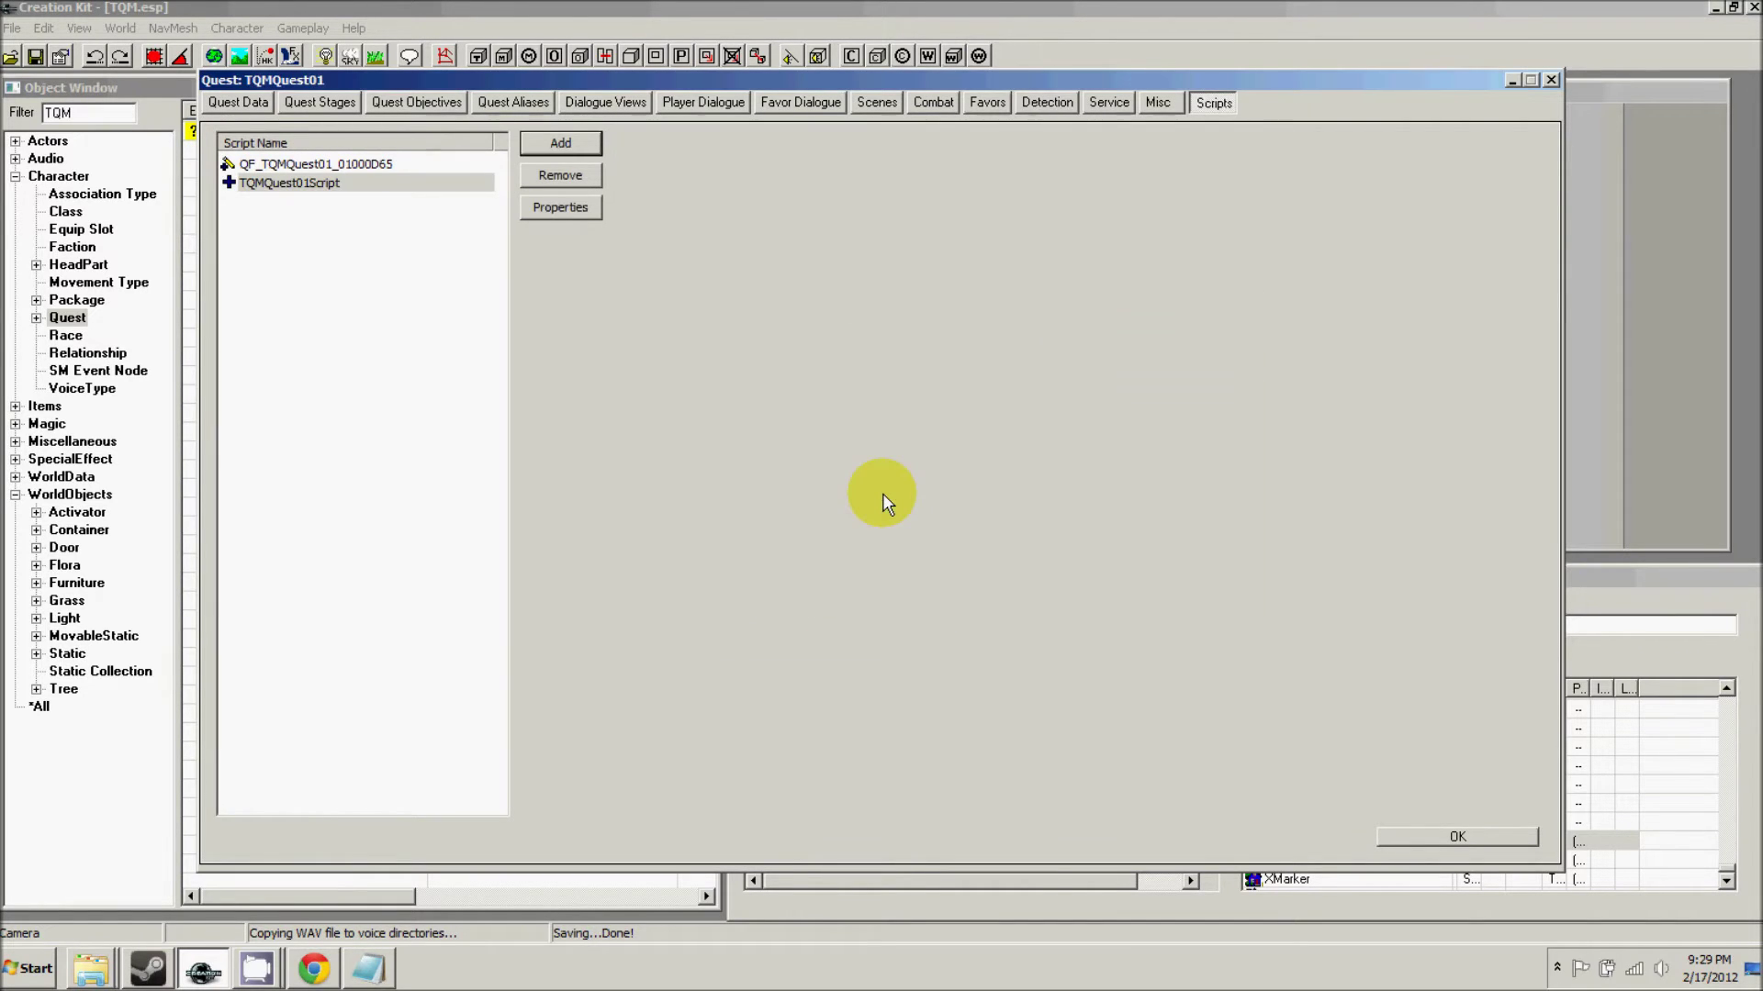
- Add an Int property named DeathTime to TQMQuest01Script
{"action": "left_click", "coordinate": [321, 165]}
{"action": "left_click", "coordinate": [322, 183]}
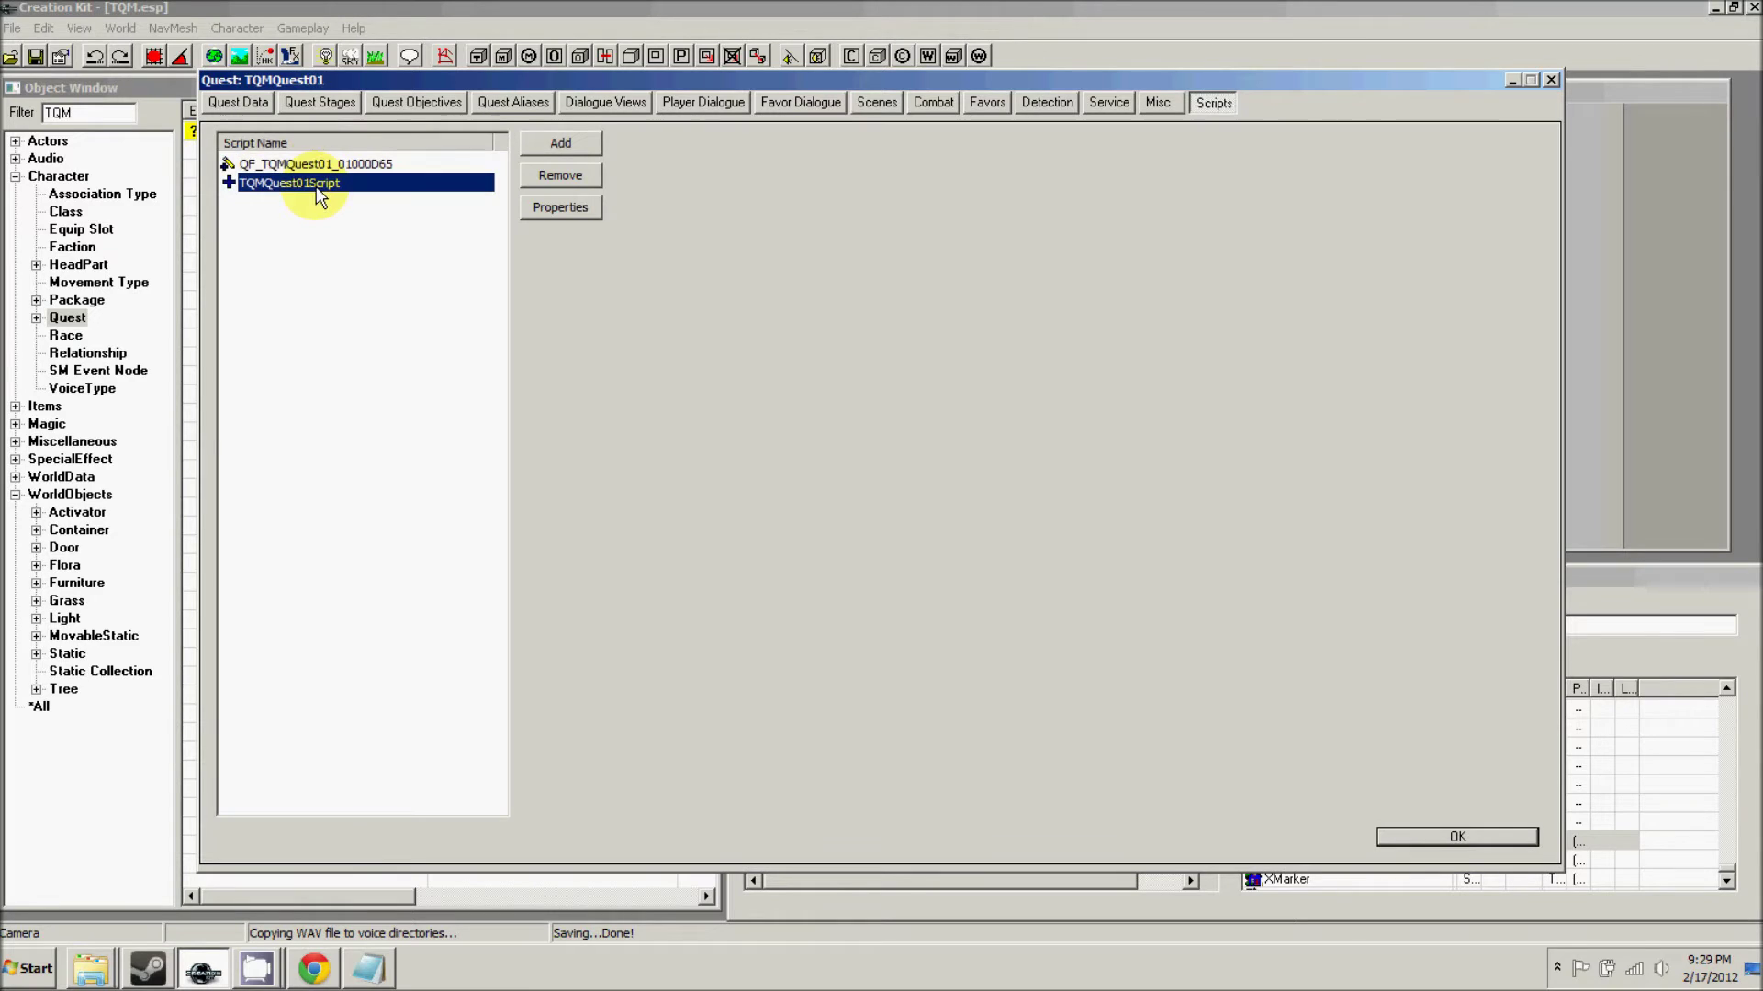
{"action": "left_click", "coordinate": [550, 209]}
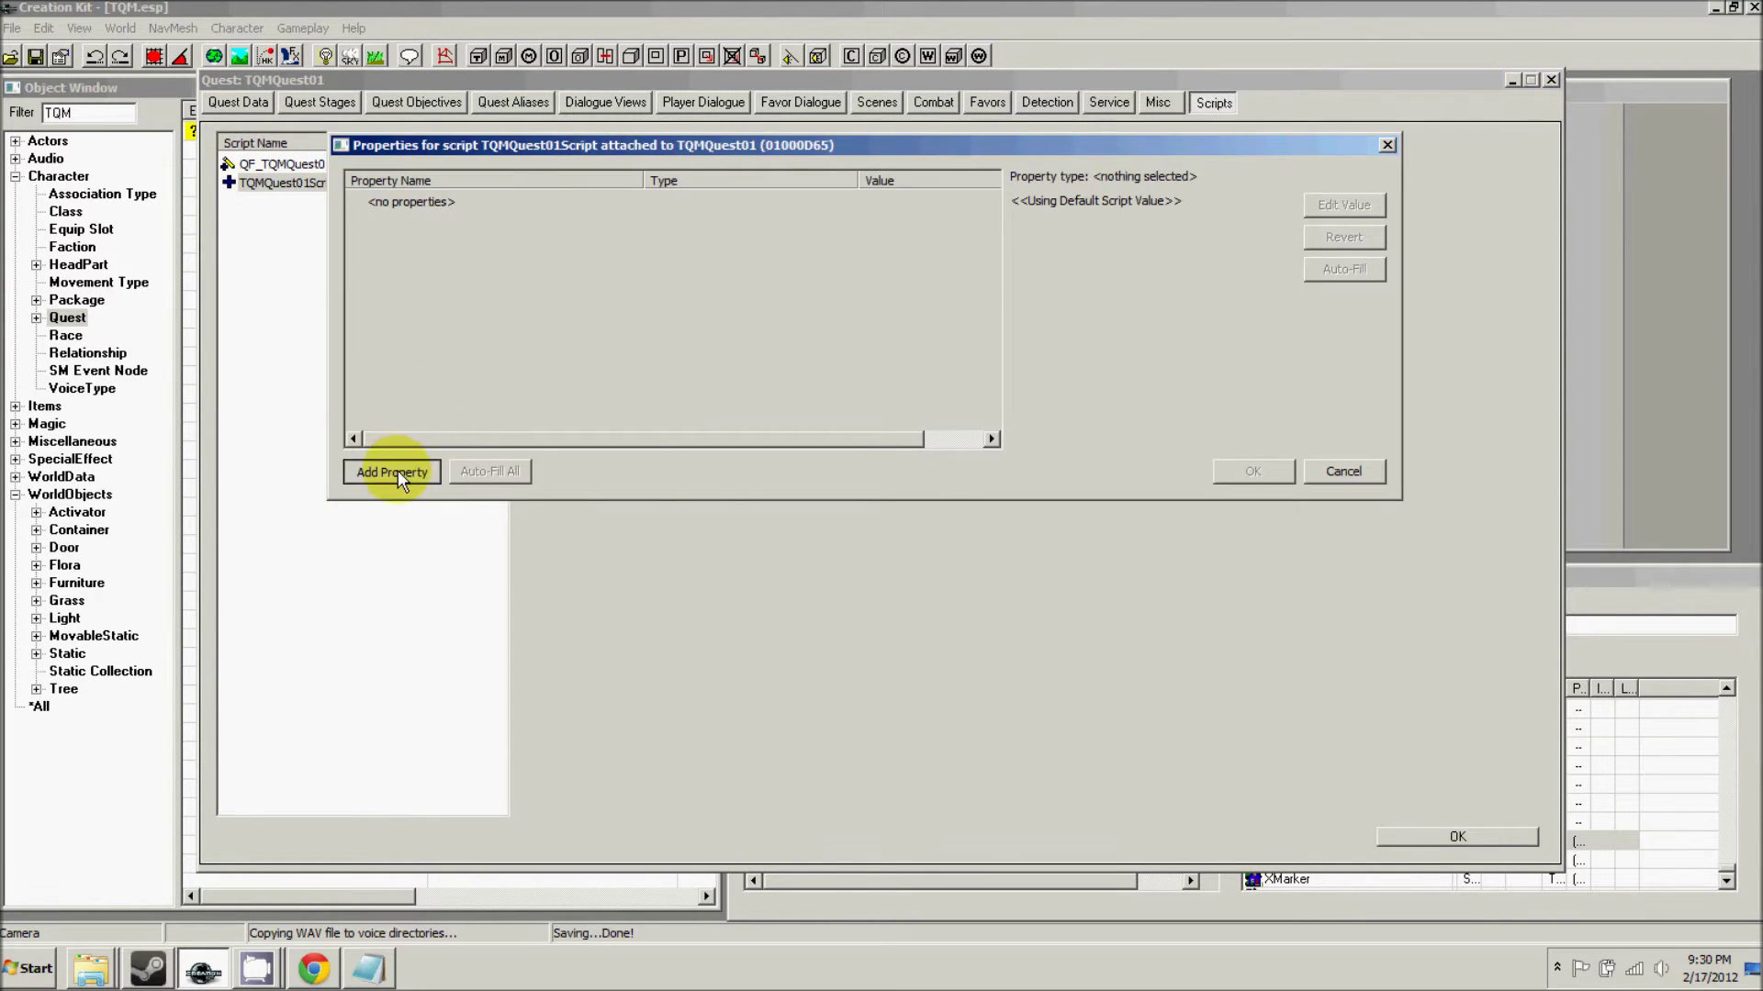
{"action": "left_click", "coordinate": [395, 471]}
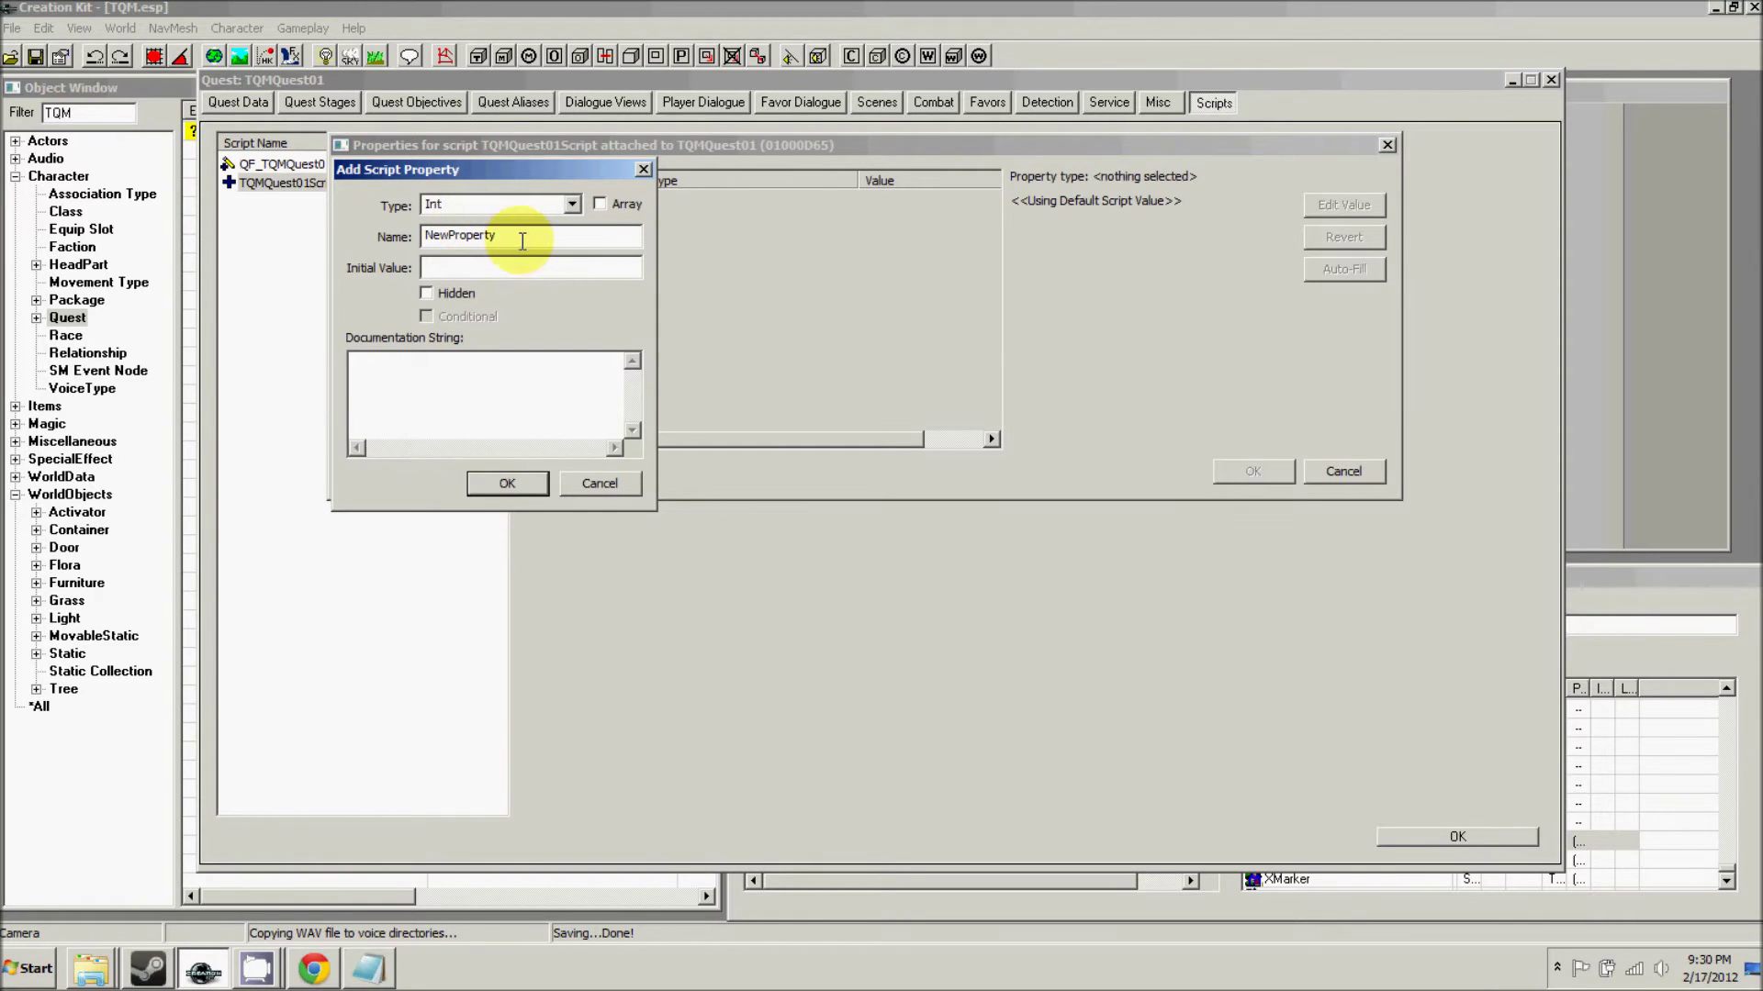
{"action": "left_click_drag", "start_coordinate": [528, 236], "coordinate": [363, 234]}
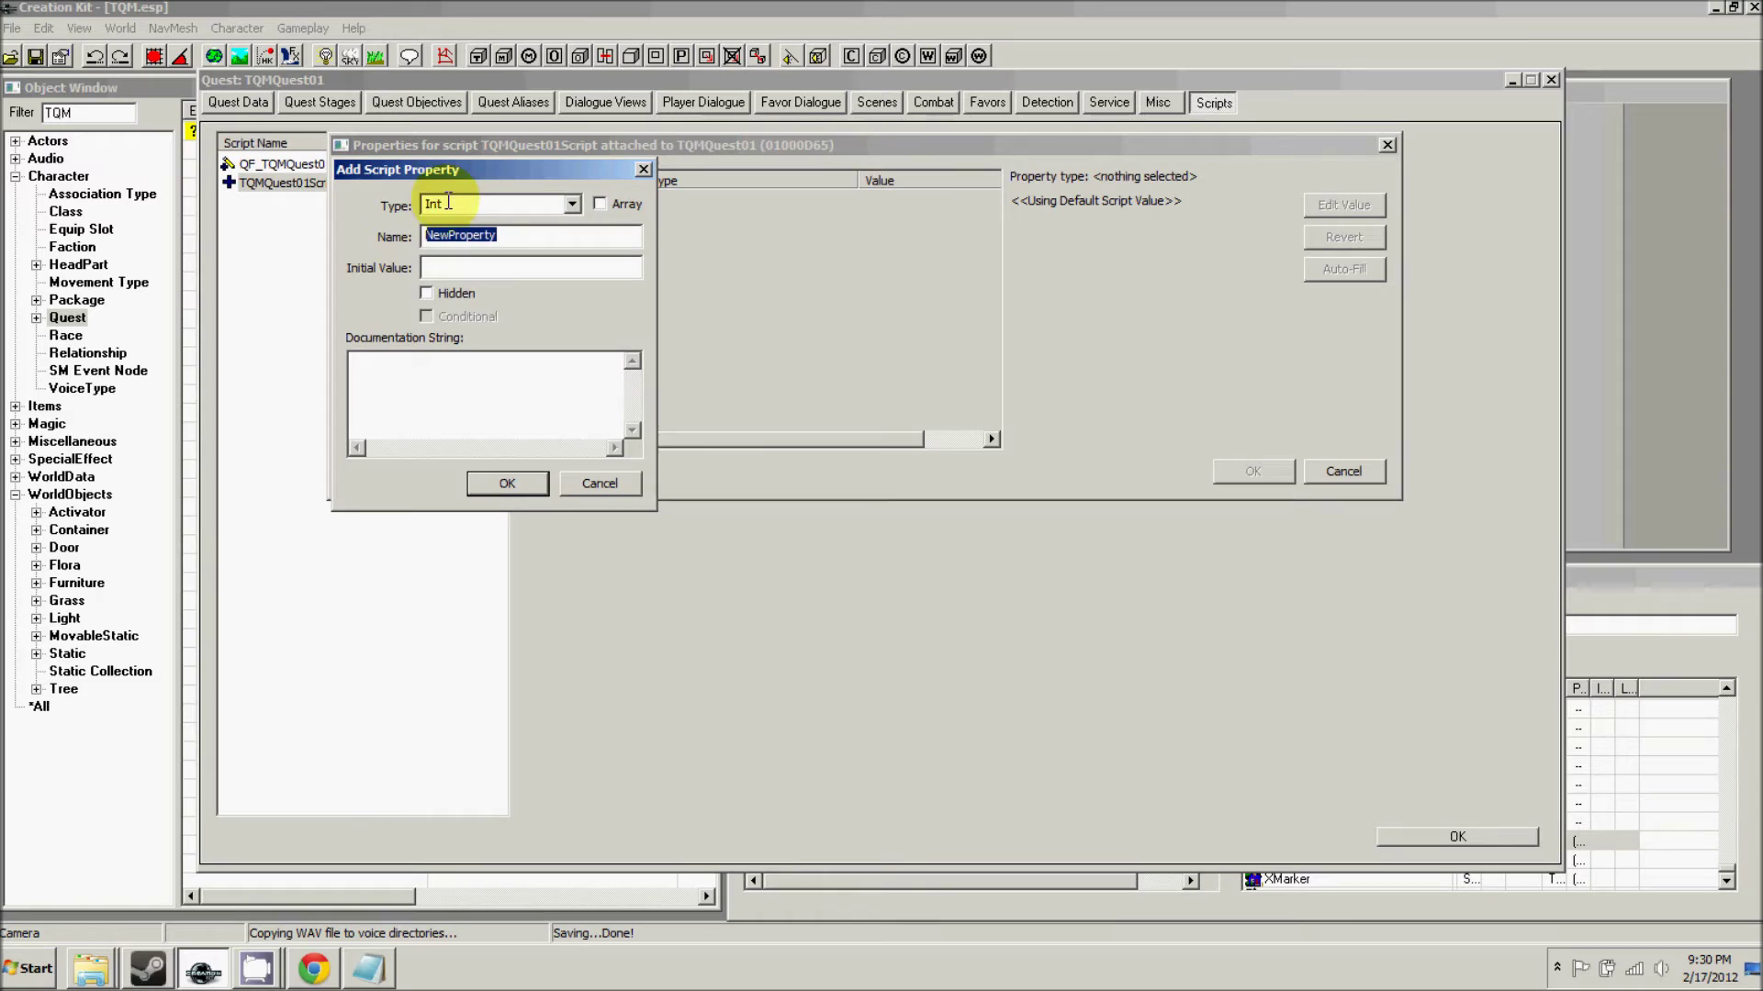
{"action": "type", "text": "DeathTime"}
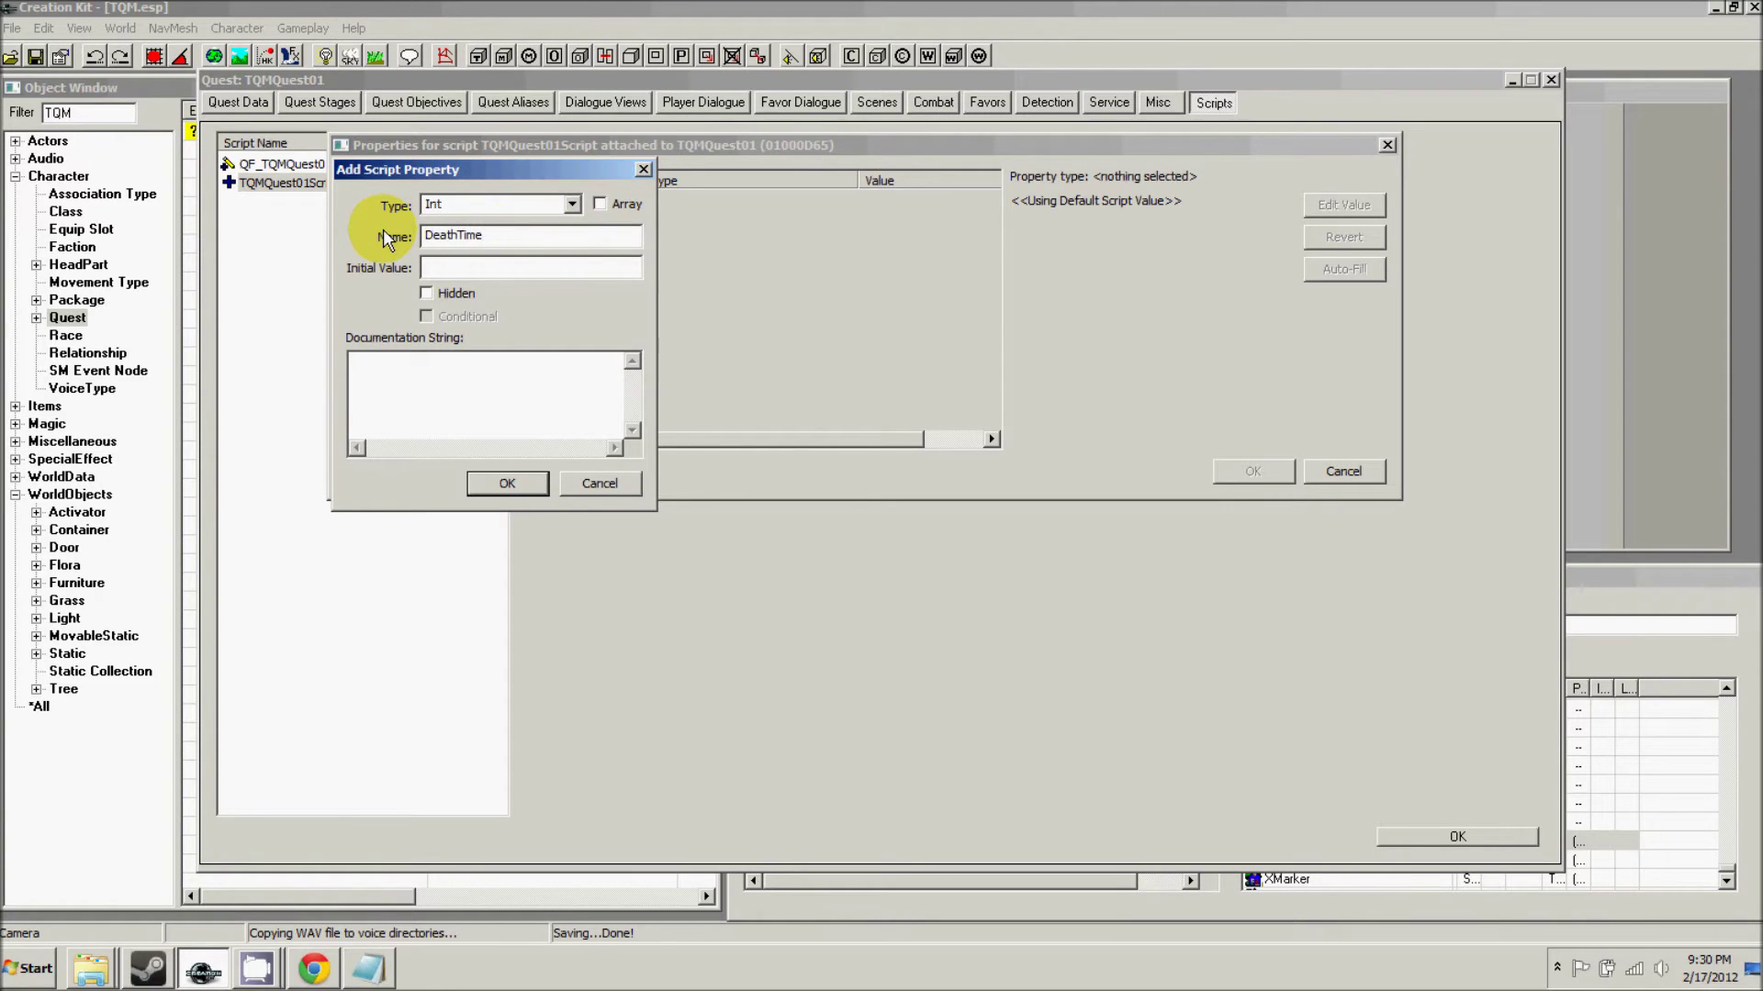
{"action": "left_click", "coordinate": [521, 490]}
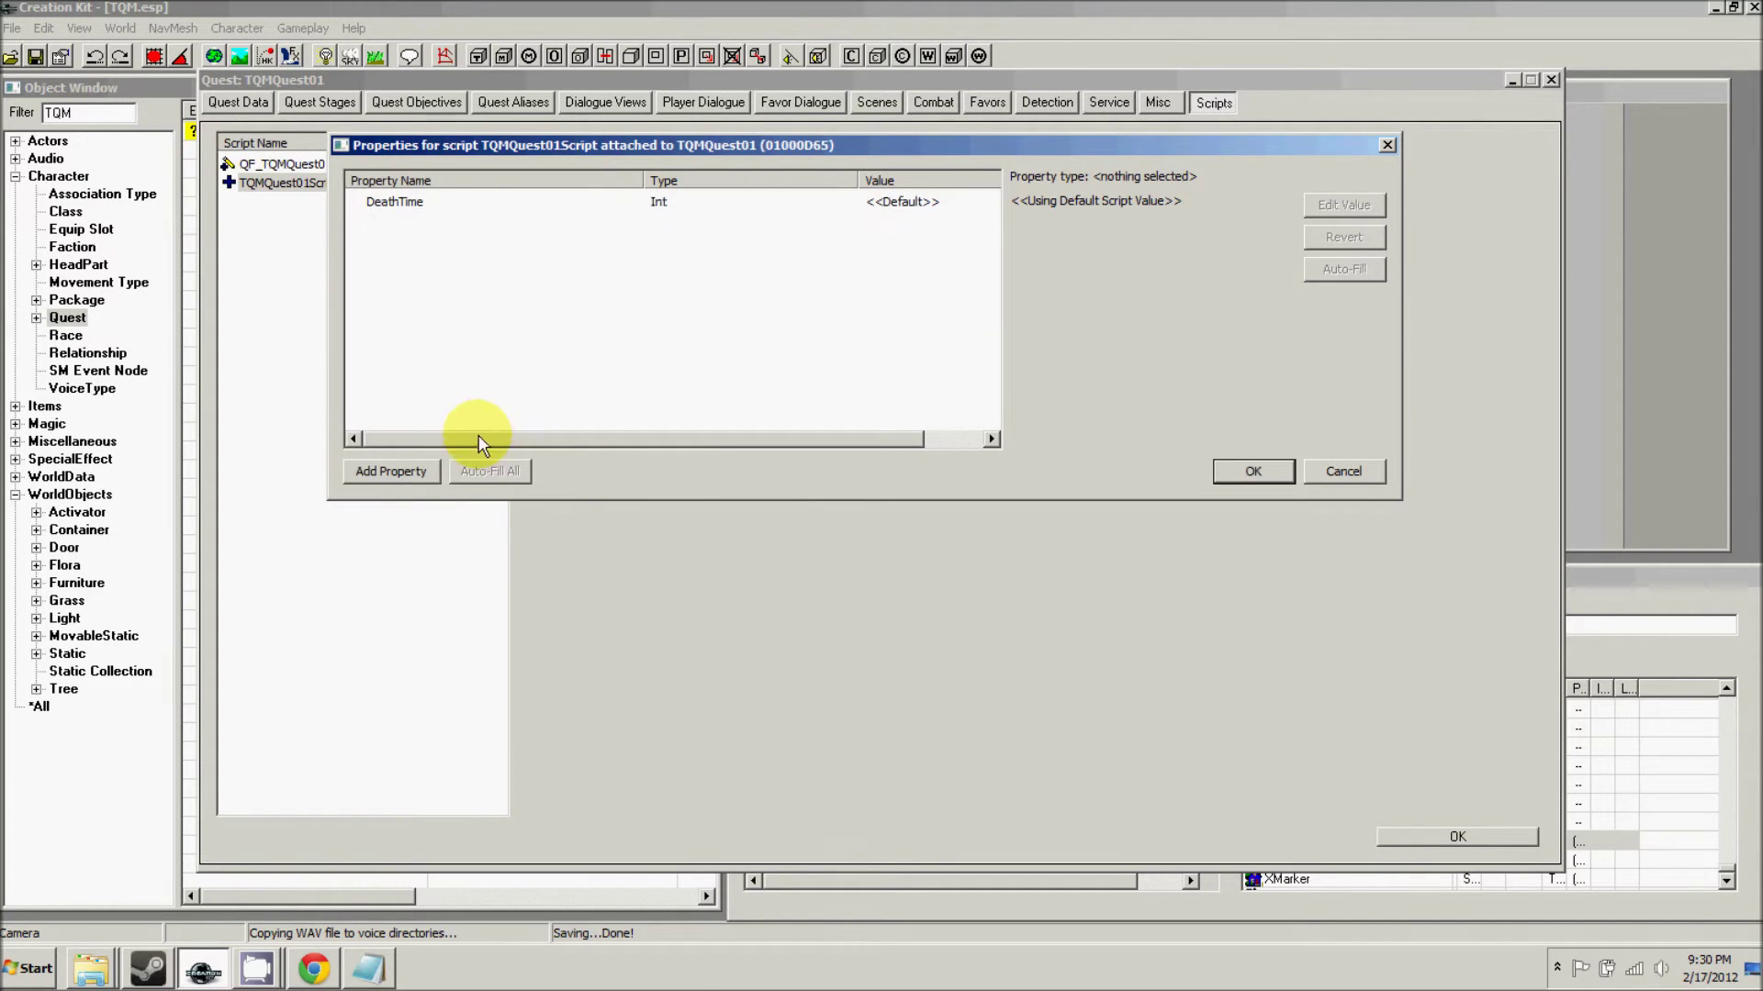
- Add a second Int property named PoisonTick to TQMQuest01Script
{"action": "left_click", "coordinate": [413, 472]}
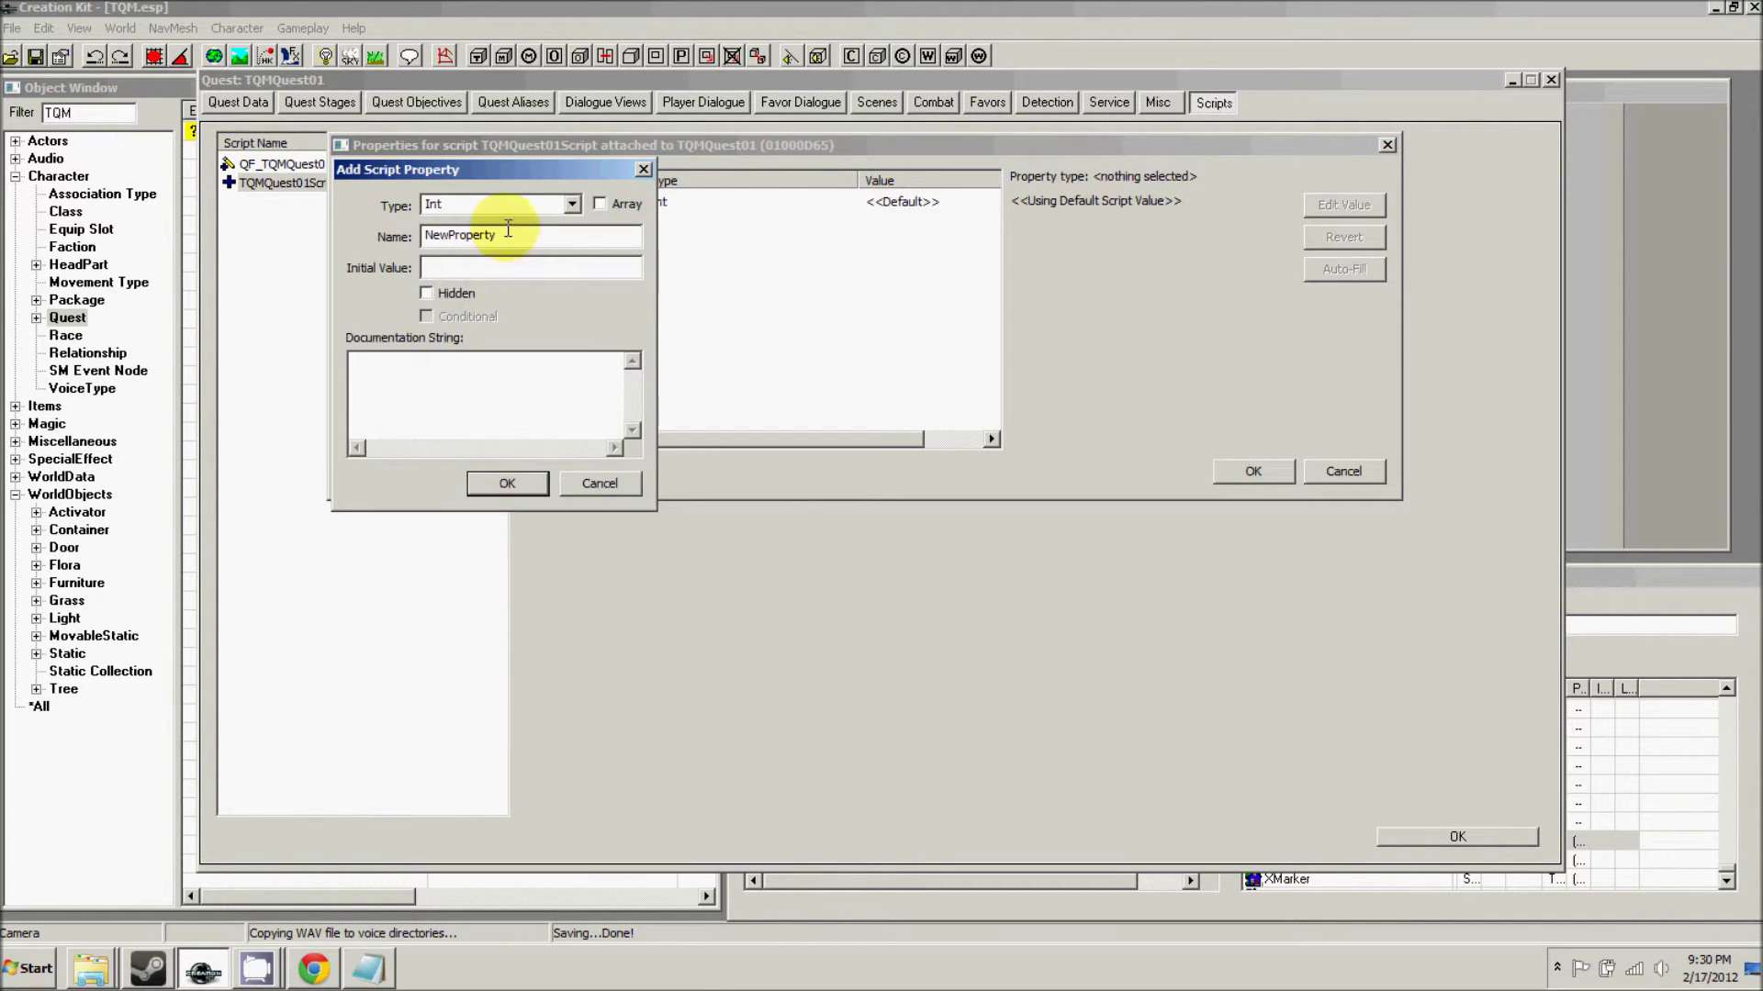
{"action": "type", "text": "Poison"}
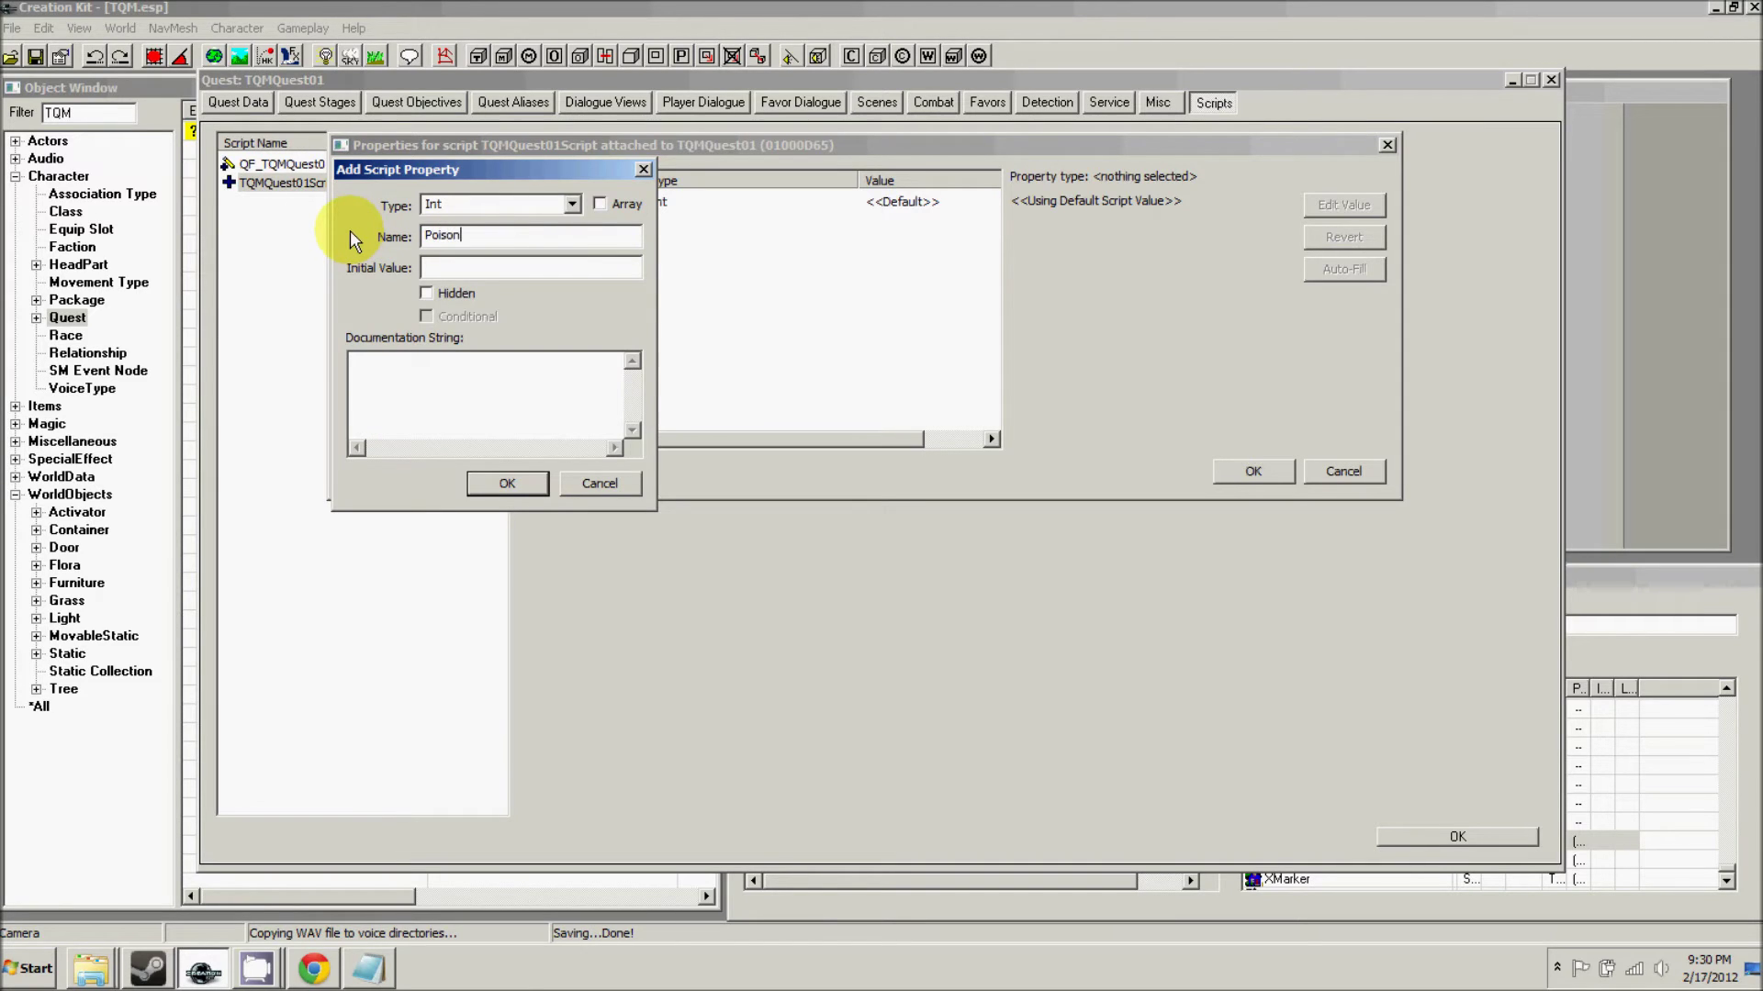
{"action": "type", "text": "Tick"}
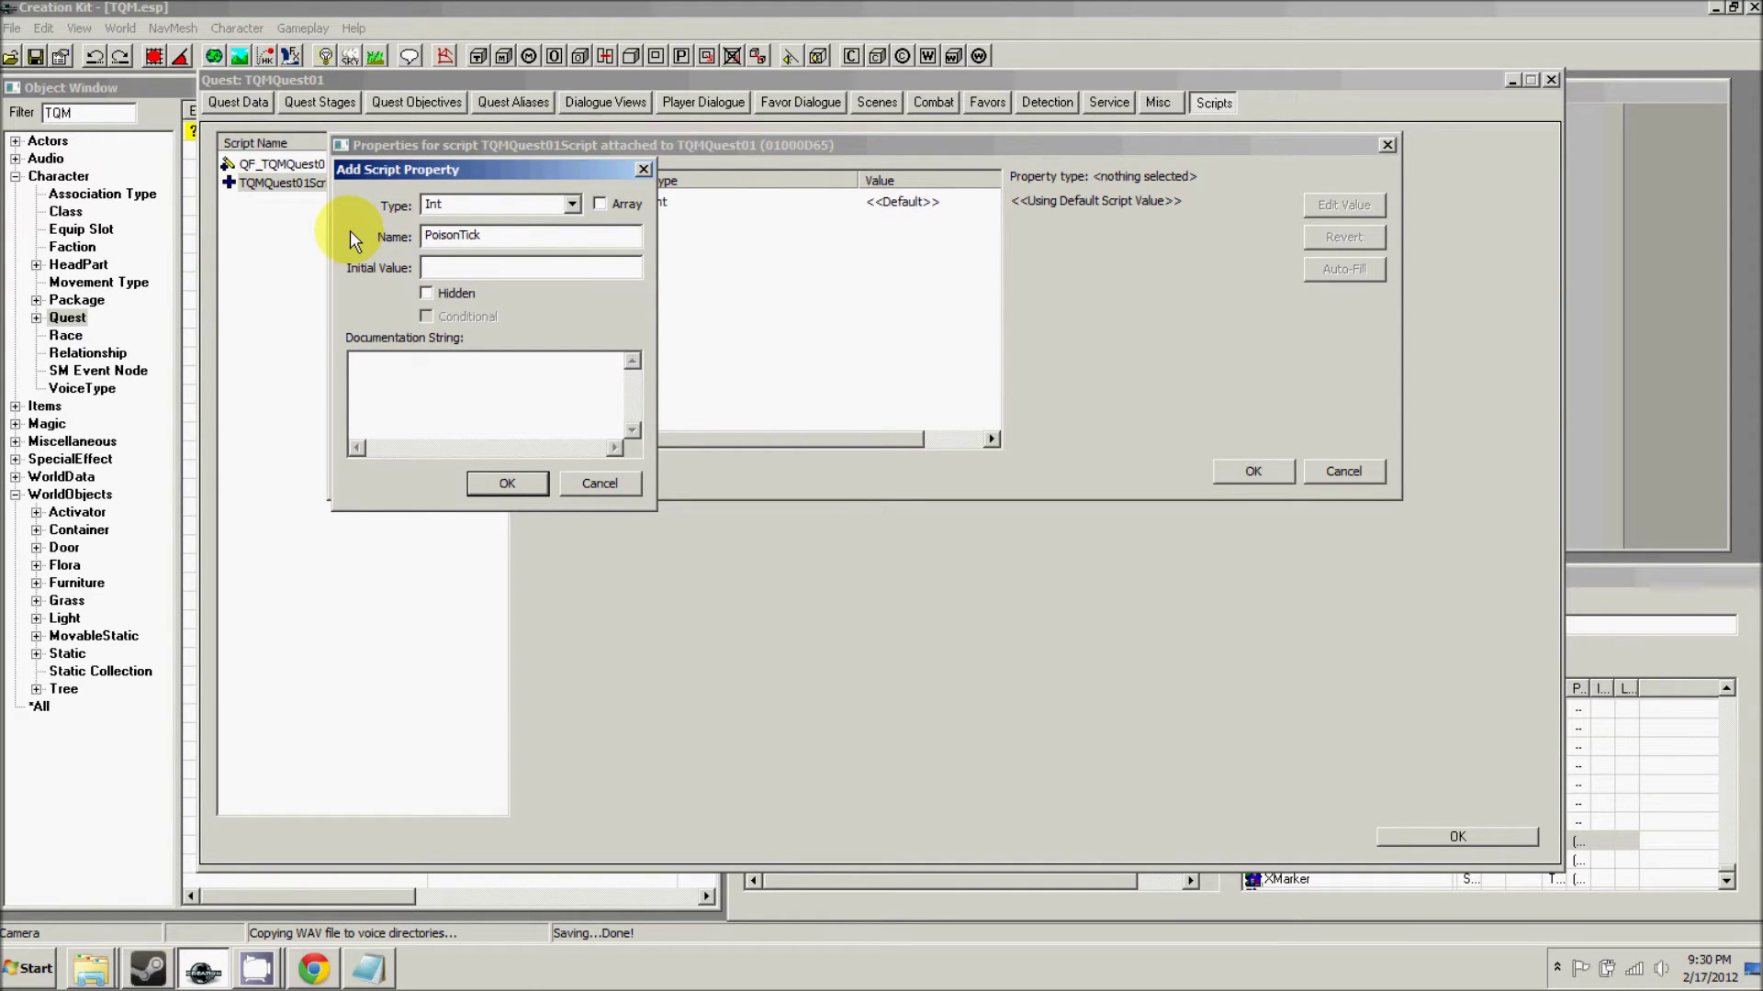
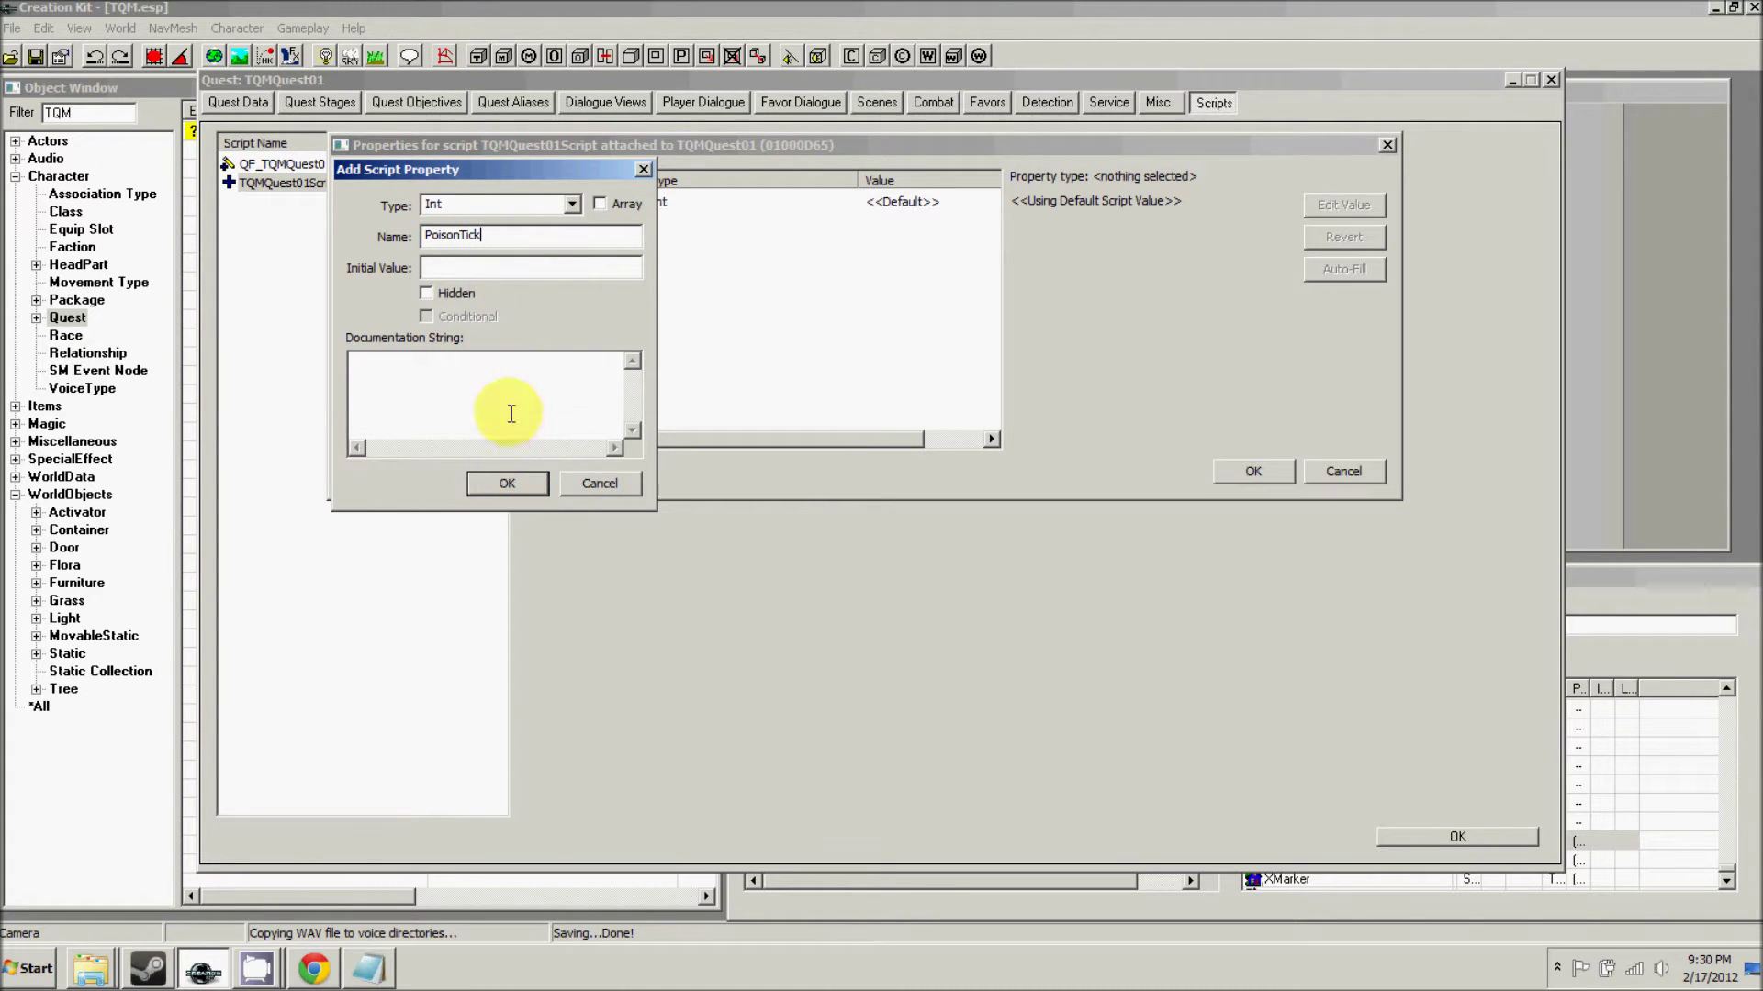
{"action": "left_click", "coordinate": [514, 488]}
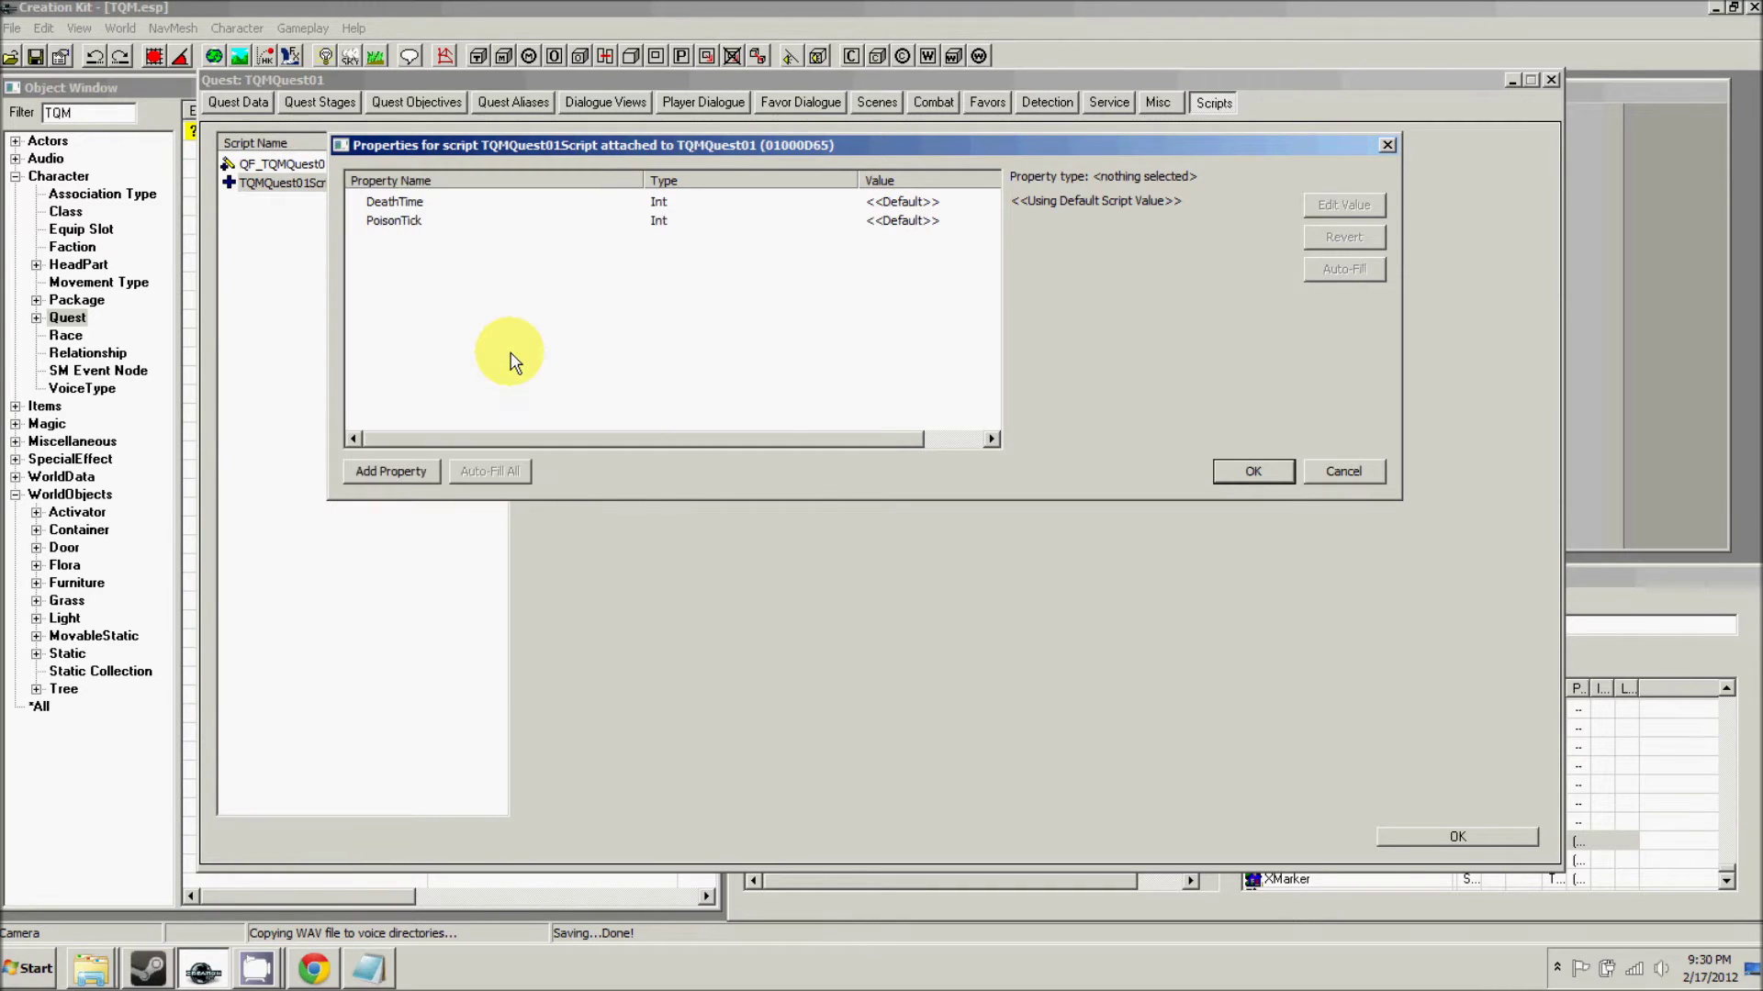
- Add a property of type ImageSpaceModifier named PoisonedISM to TQMQuest01Script
{"action": "left_click", "coordinate": [394, 466]}
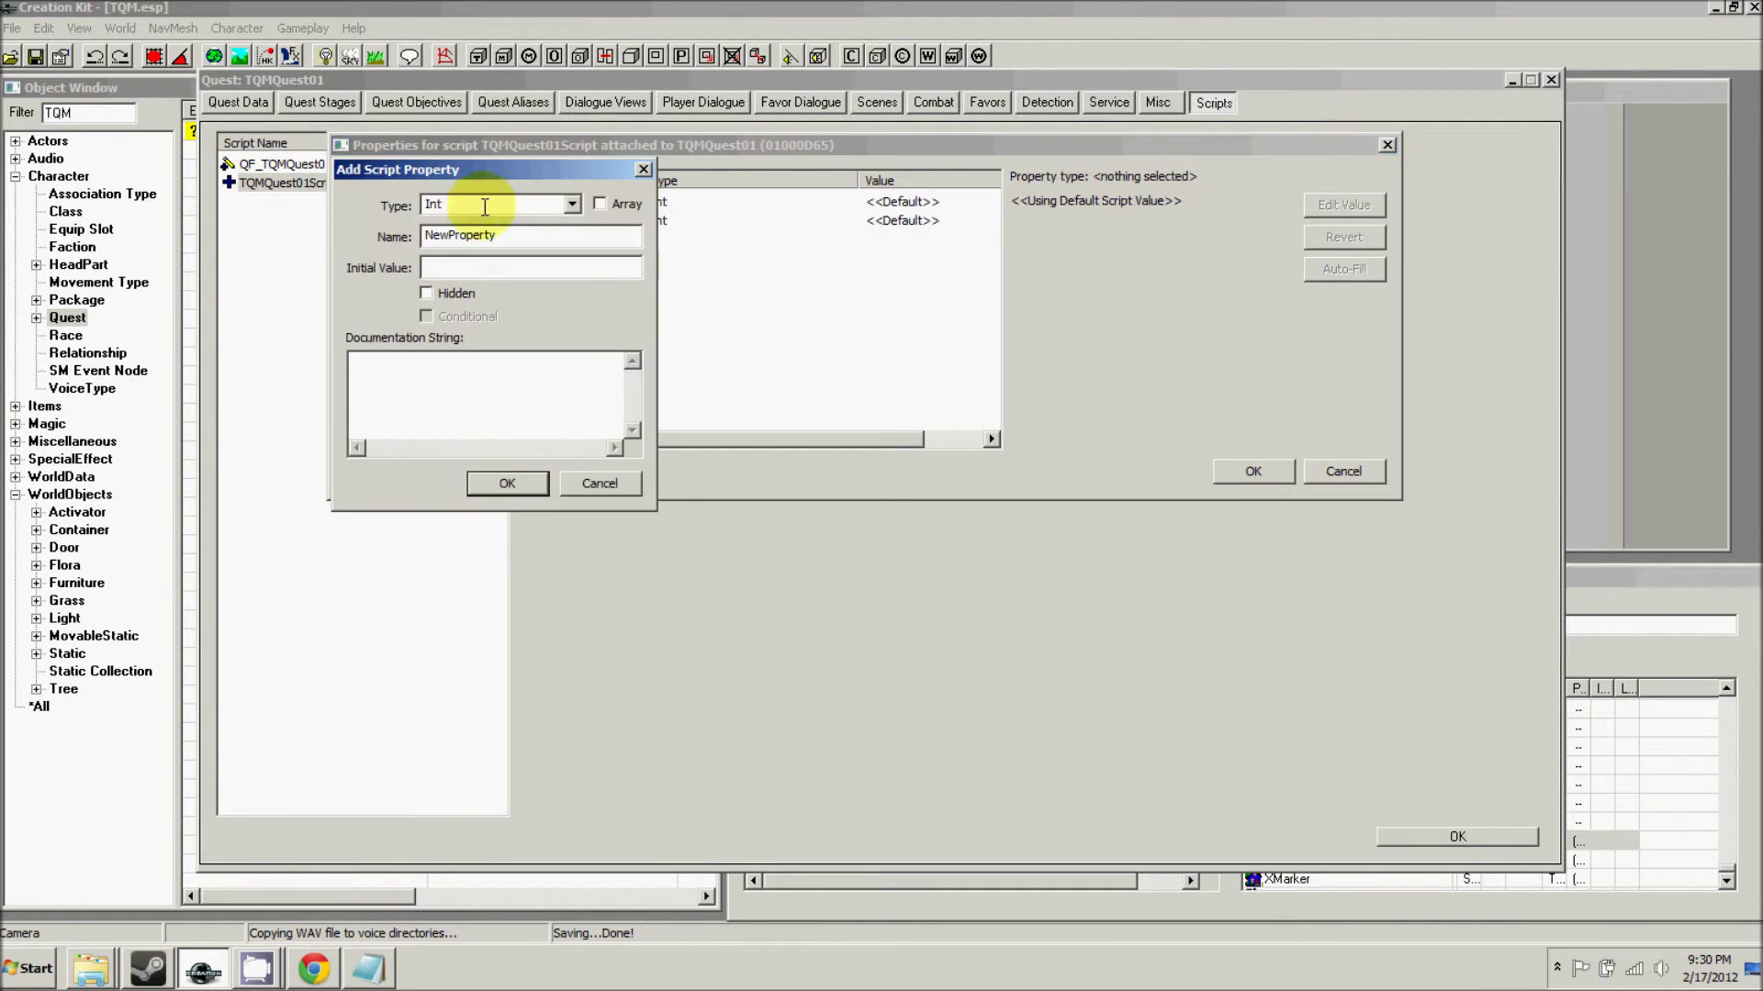
{"action": "left_click", "coordinate": [571, 201]}
{"action": "left_click_drag", "start_coordinate": [580, 315], "coordinate": [582, 295]}
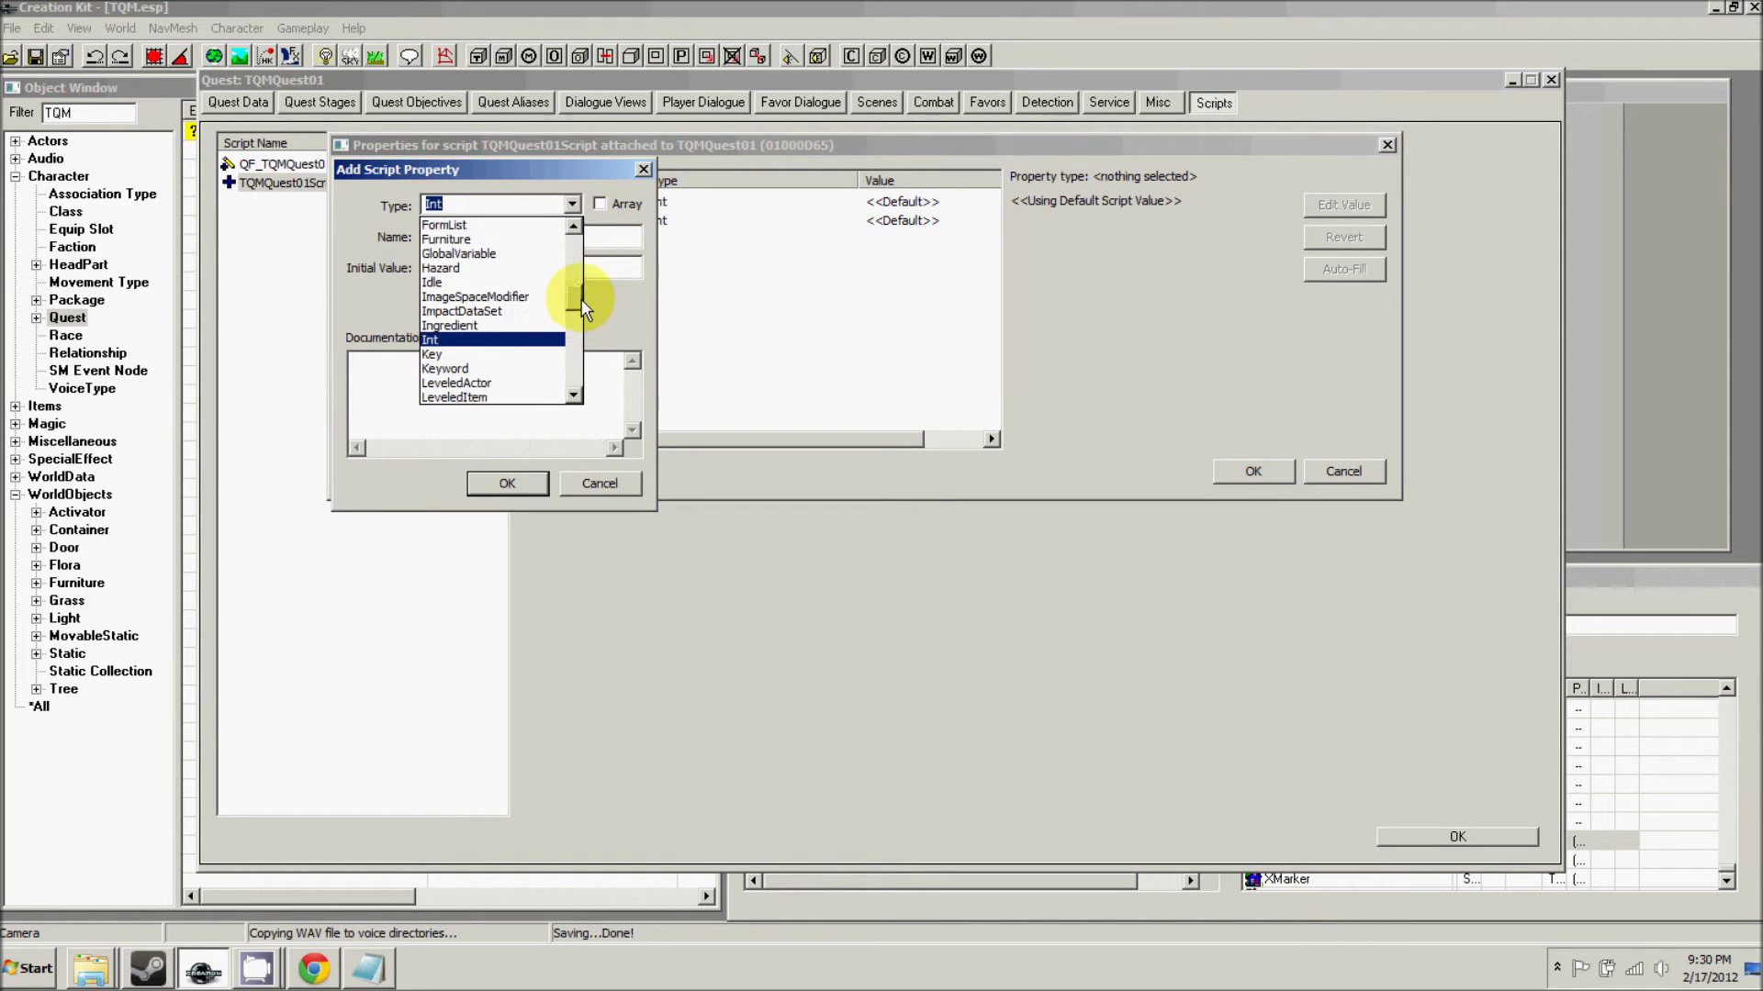
{"action": "left_click", "coordinate": [503, 297]}
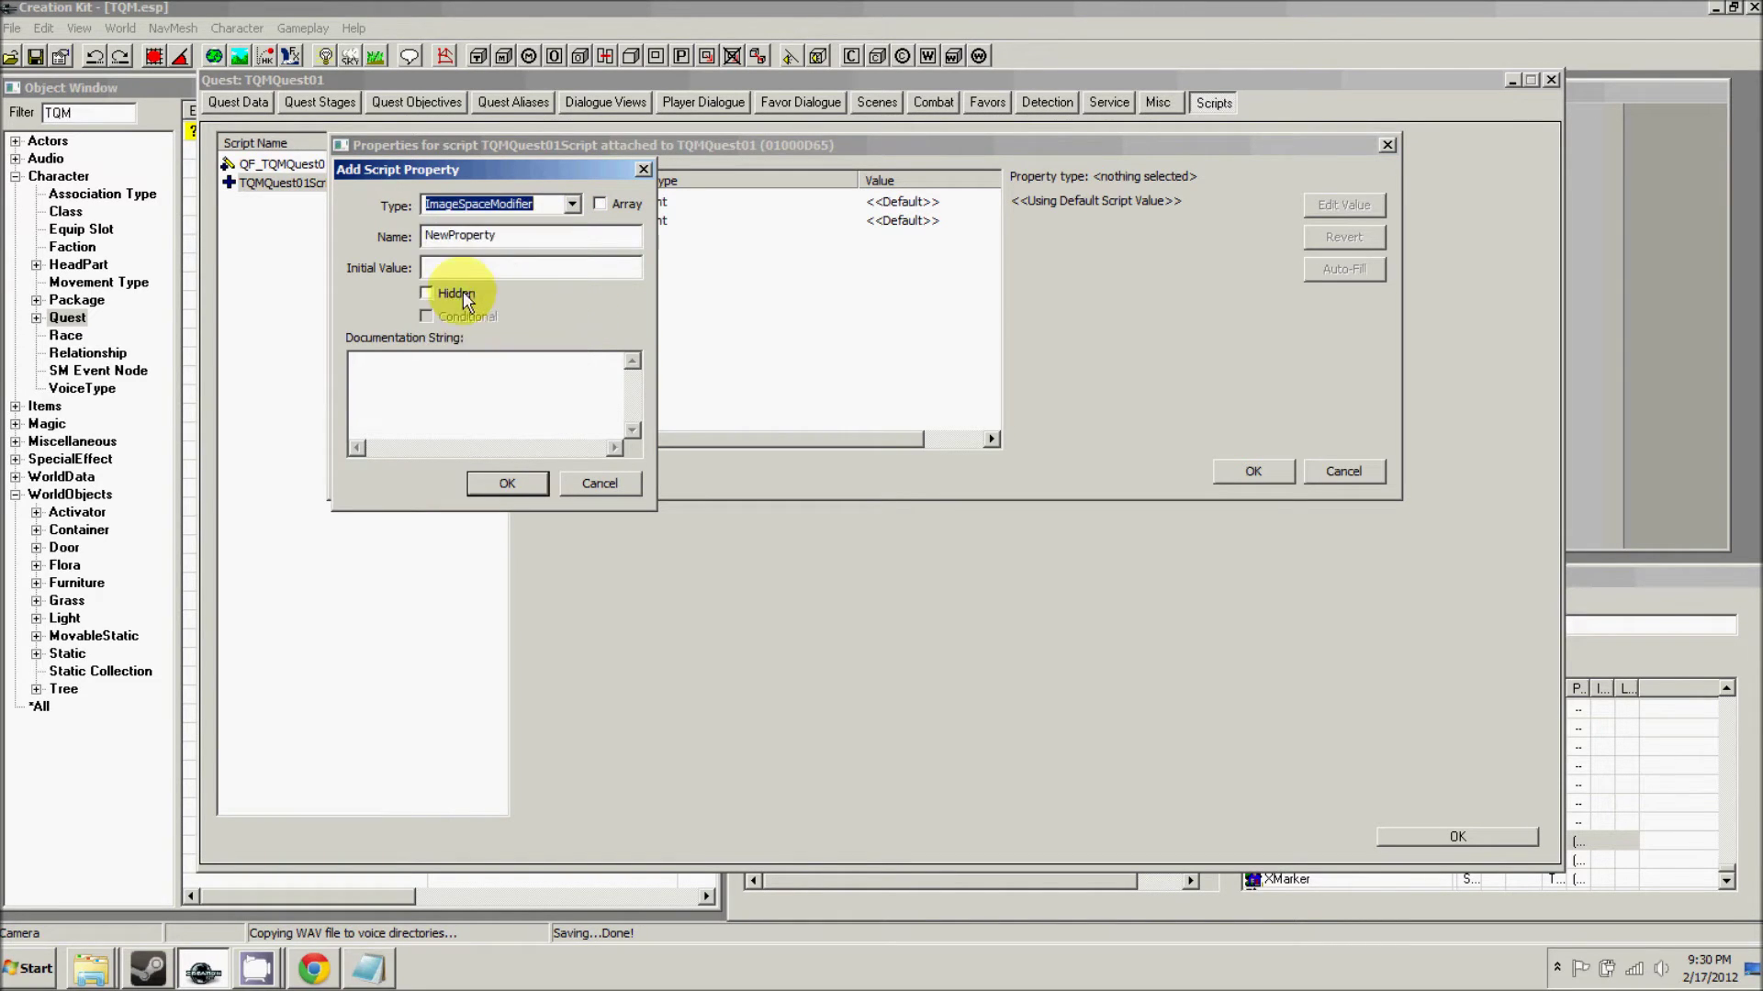
{"action": "double_click", "coordinate": [468, 236]}
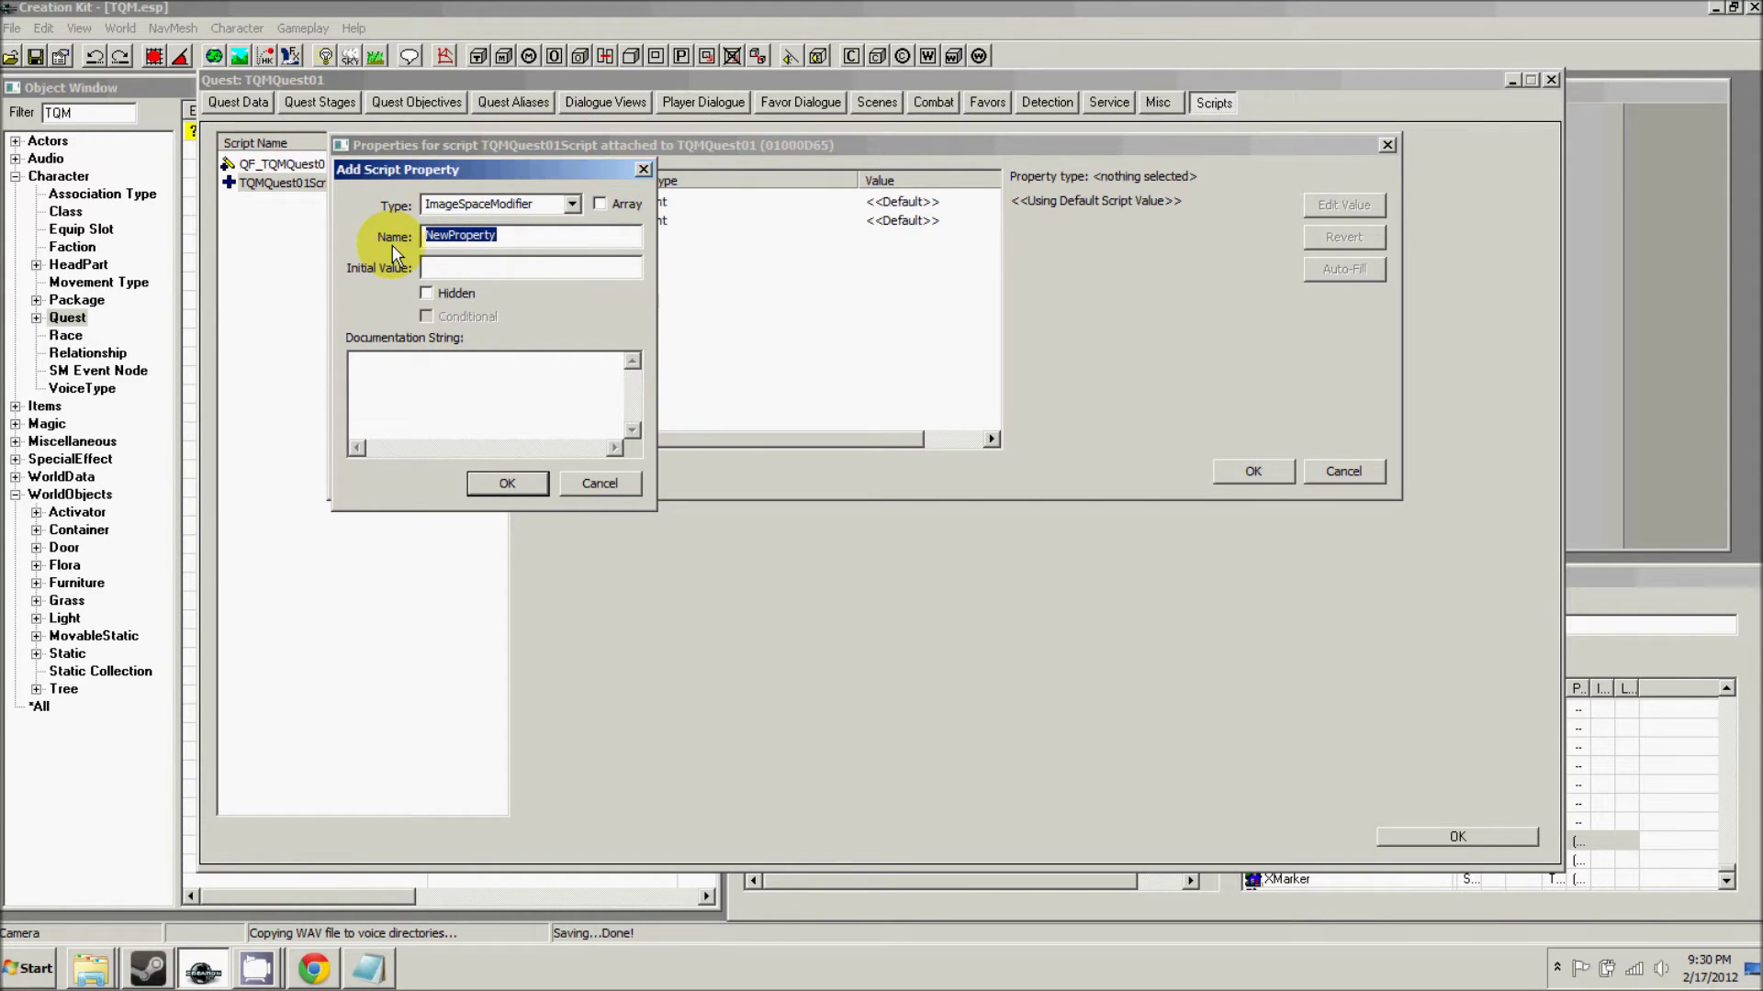
{"action": "type", "text": "PoisonedISM"}
{"action": "left_click", "coordinate": [511, 481]}
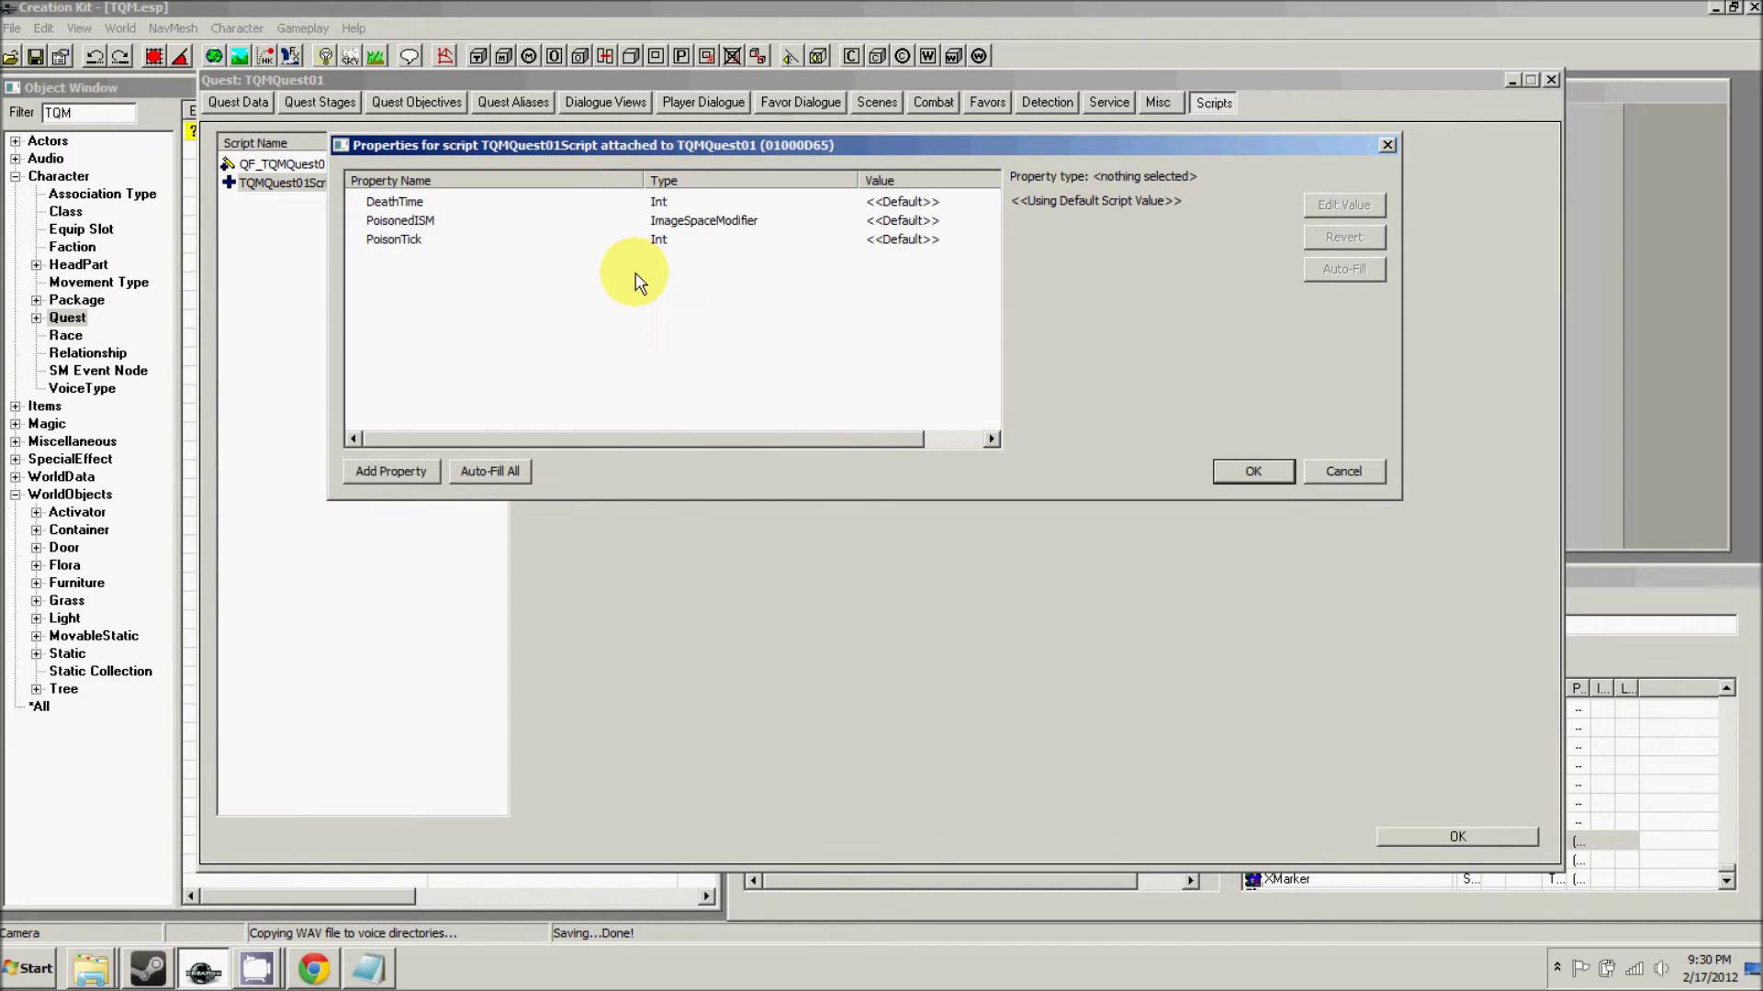
- Set the value of the DeathTime property to 2880 and the PoisonTick property to 10
{"action": "left_click", "coordinate": [404, 202]}
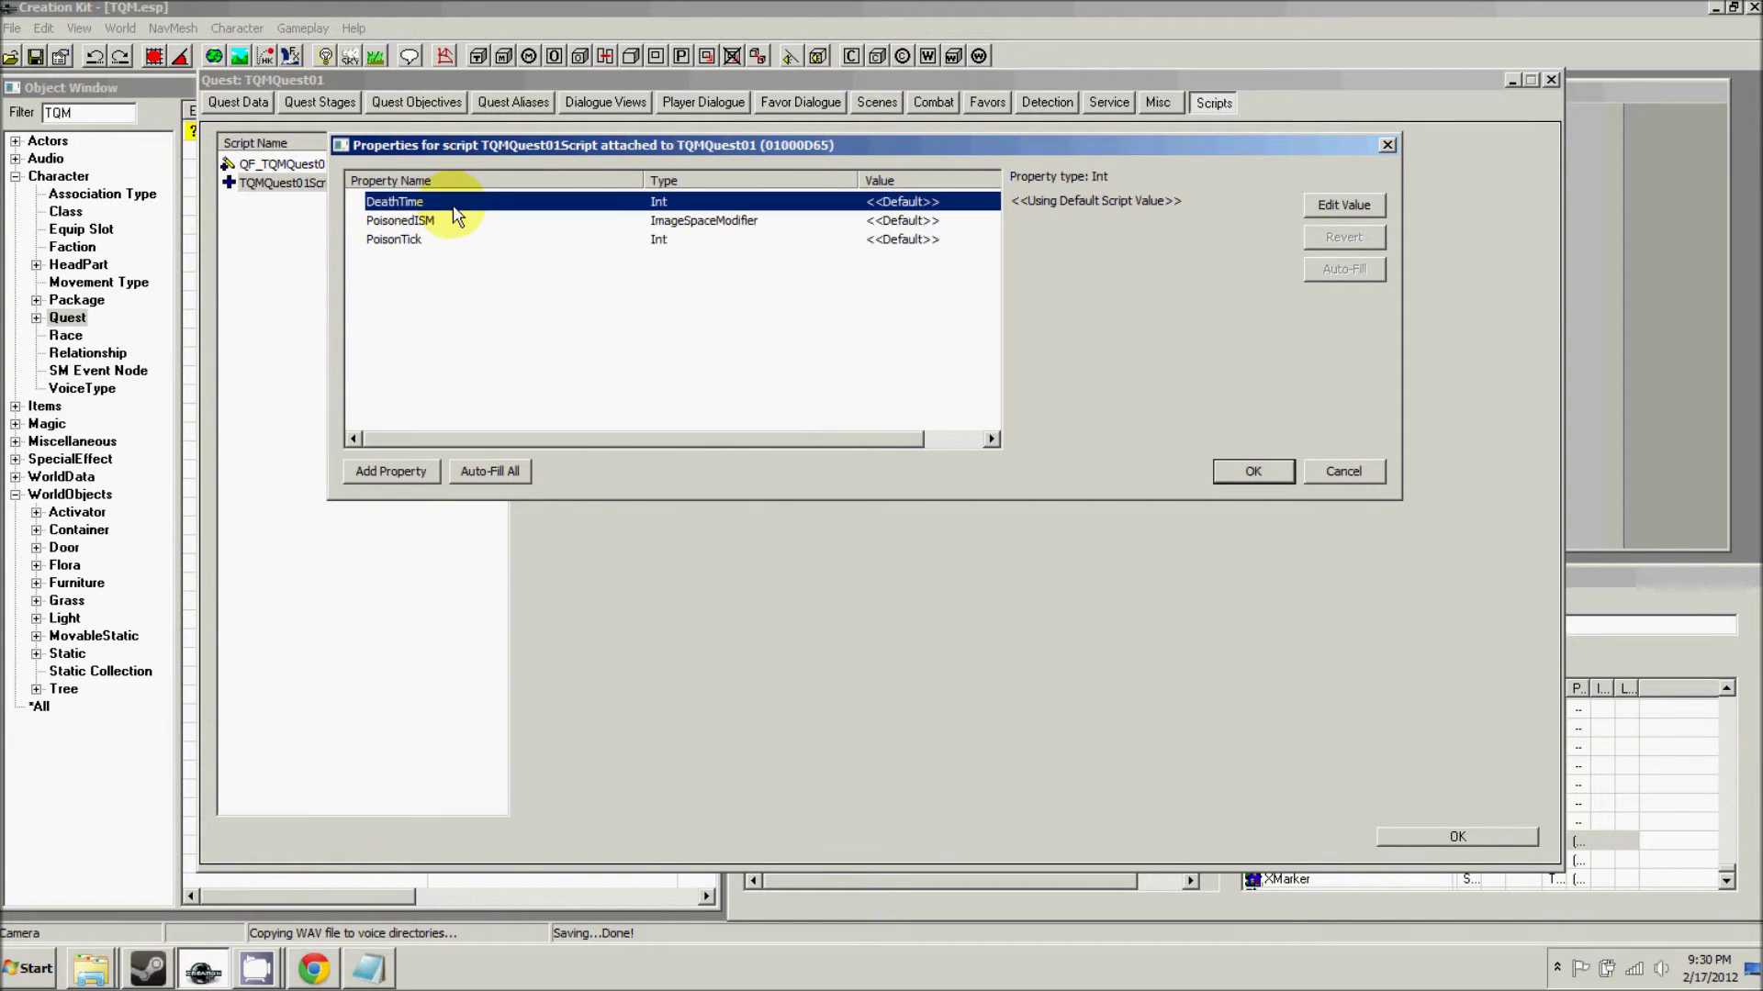
{"action": "left_click", "coordinate": [1322, 204]}
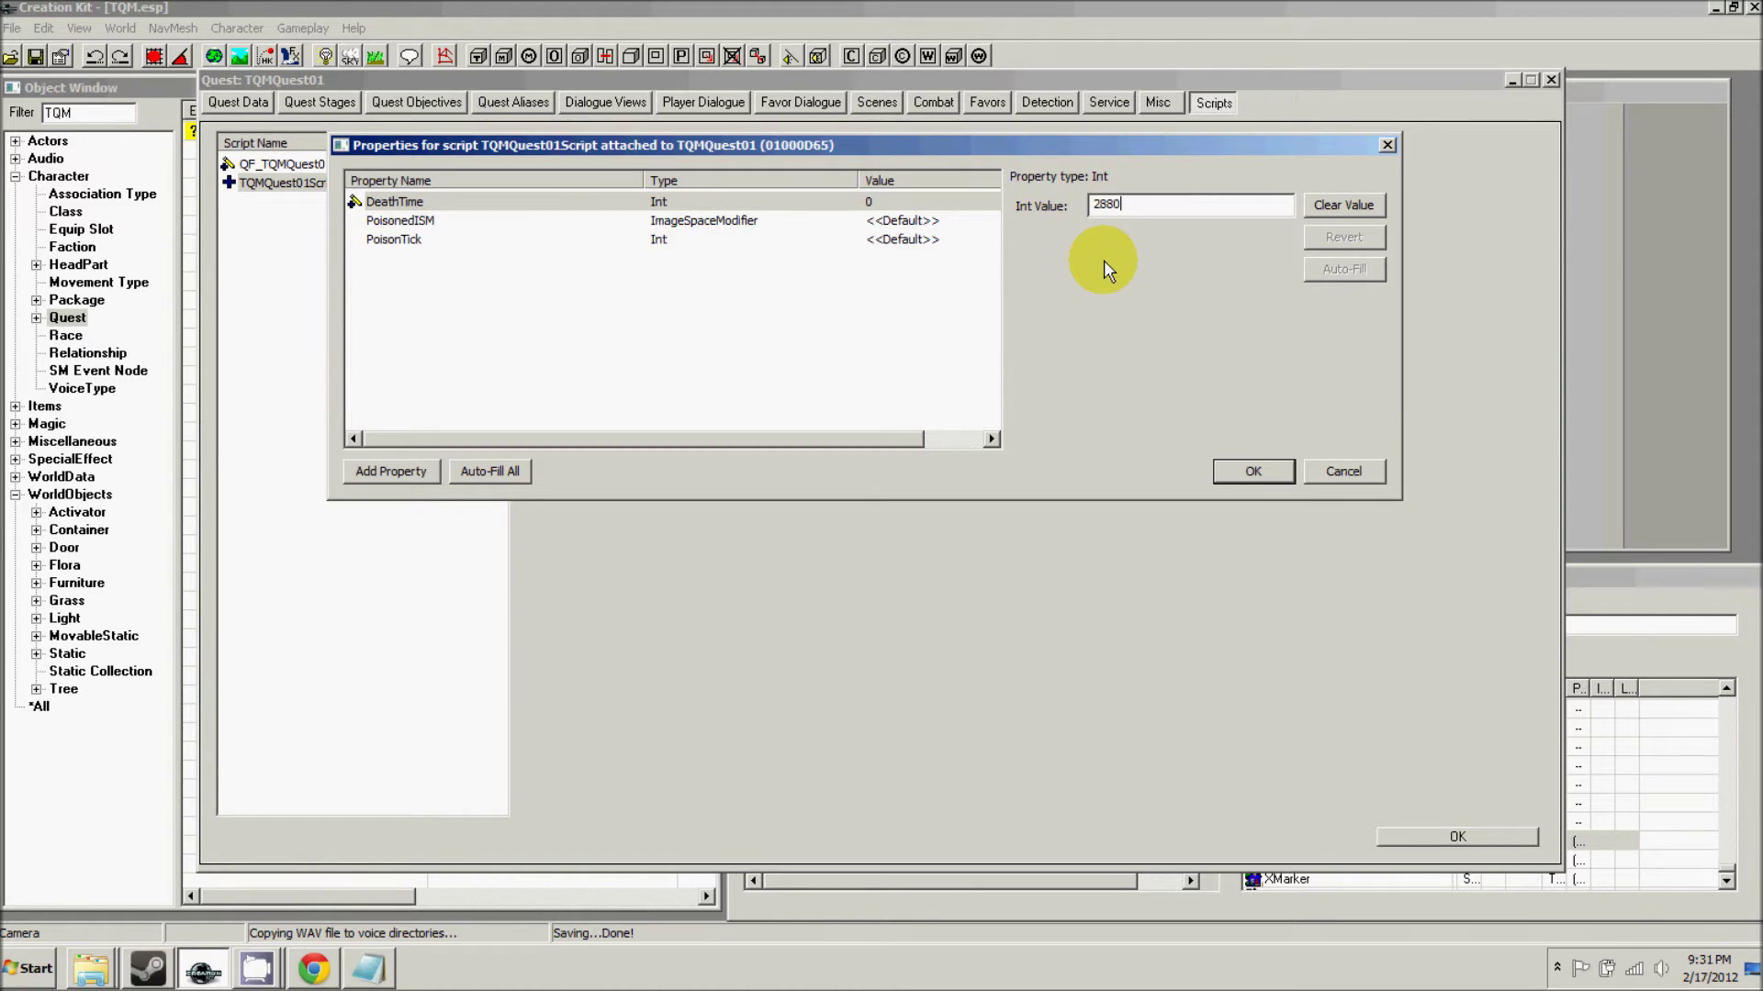
{"action": "type", "text": "2880"}
{"action": "left_click", "coordinate": [519, 221]}
{"action": "left_click", "coordinate": [514, 239]}
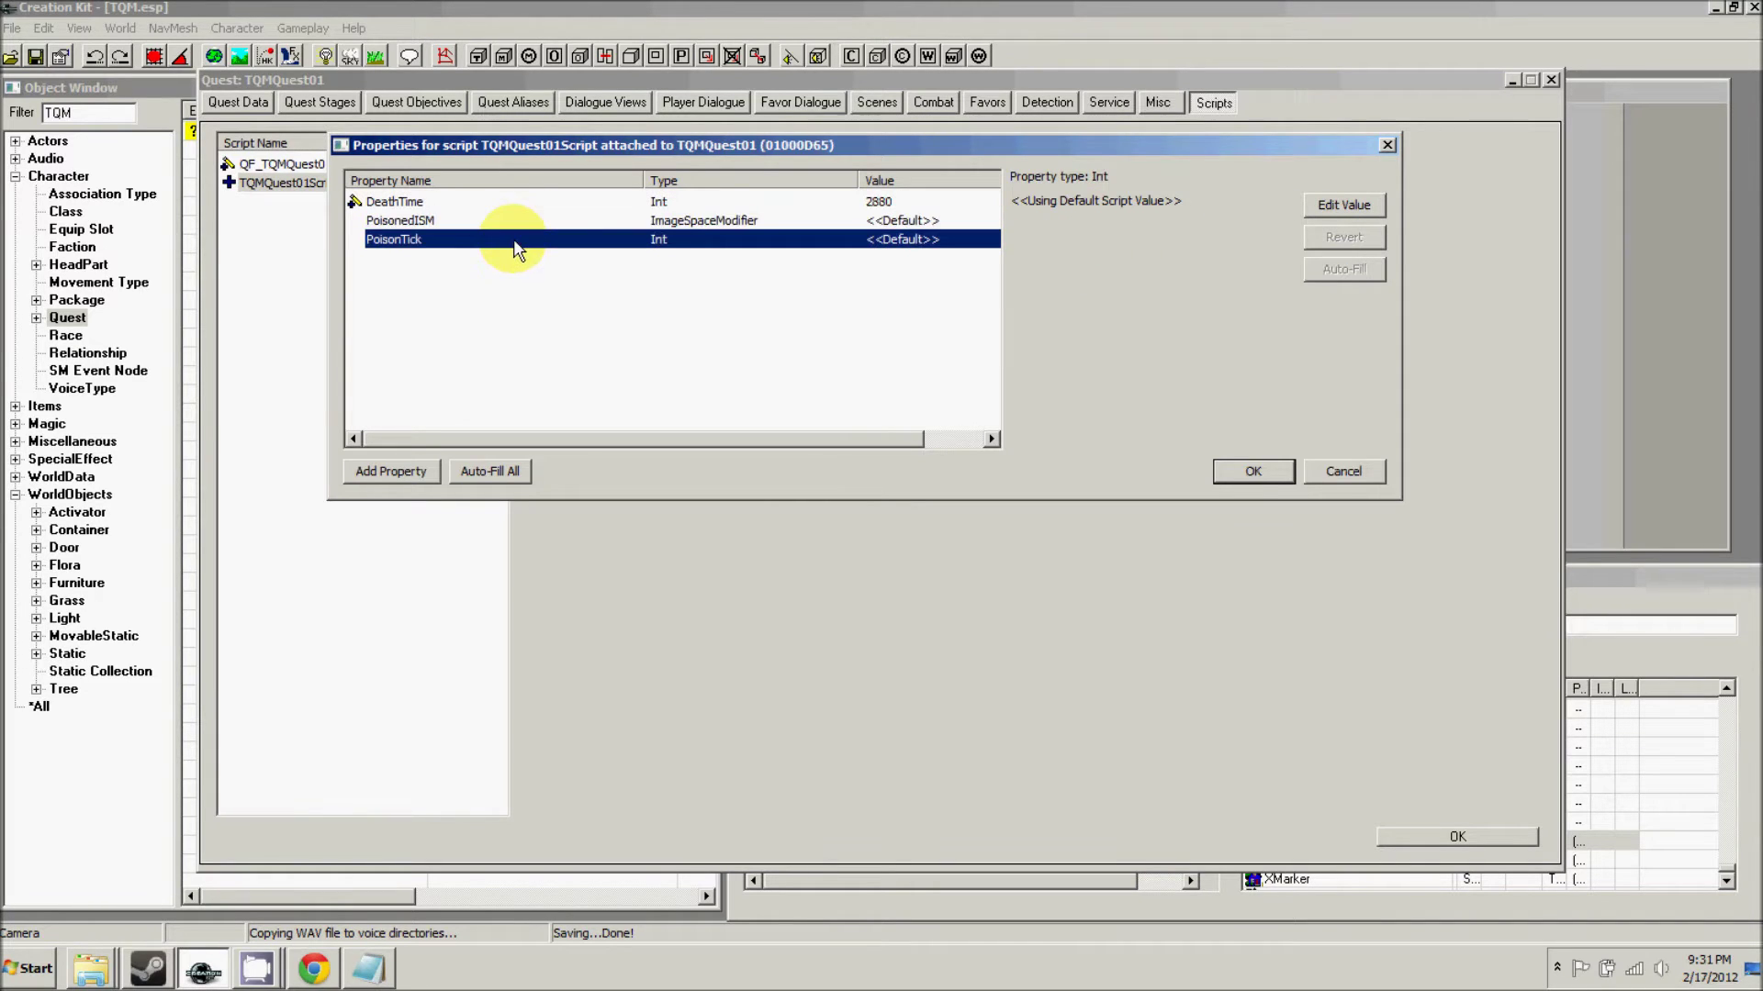
{"action": "left_click", "coordinate": [1313, 204]}
{"action": "type", "text": "10"}
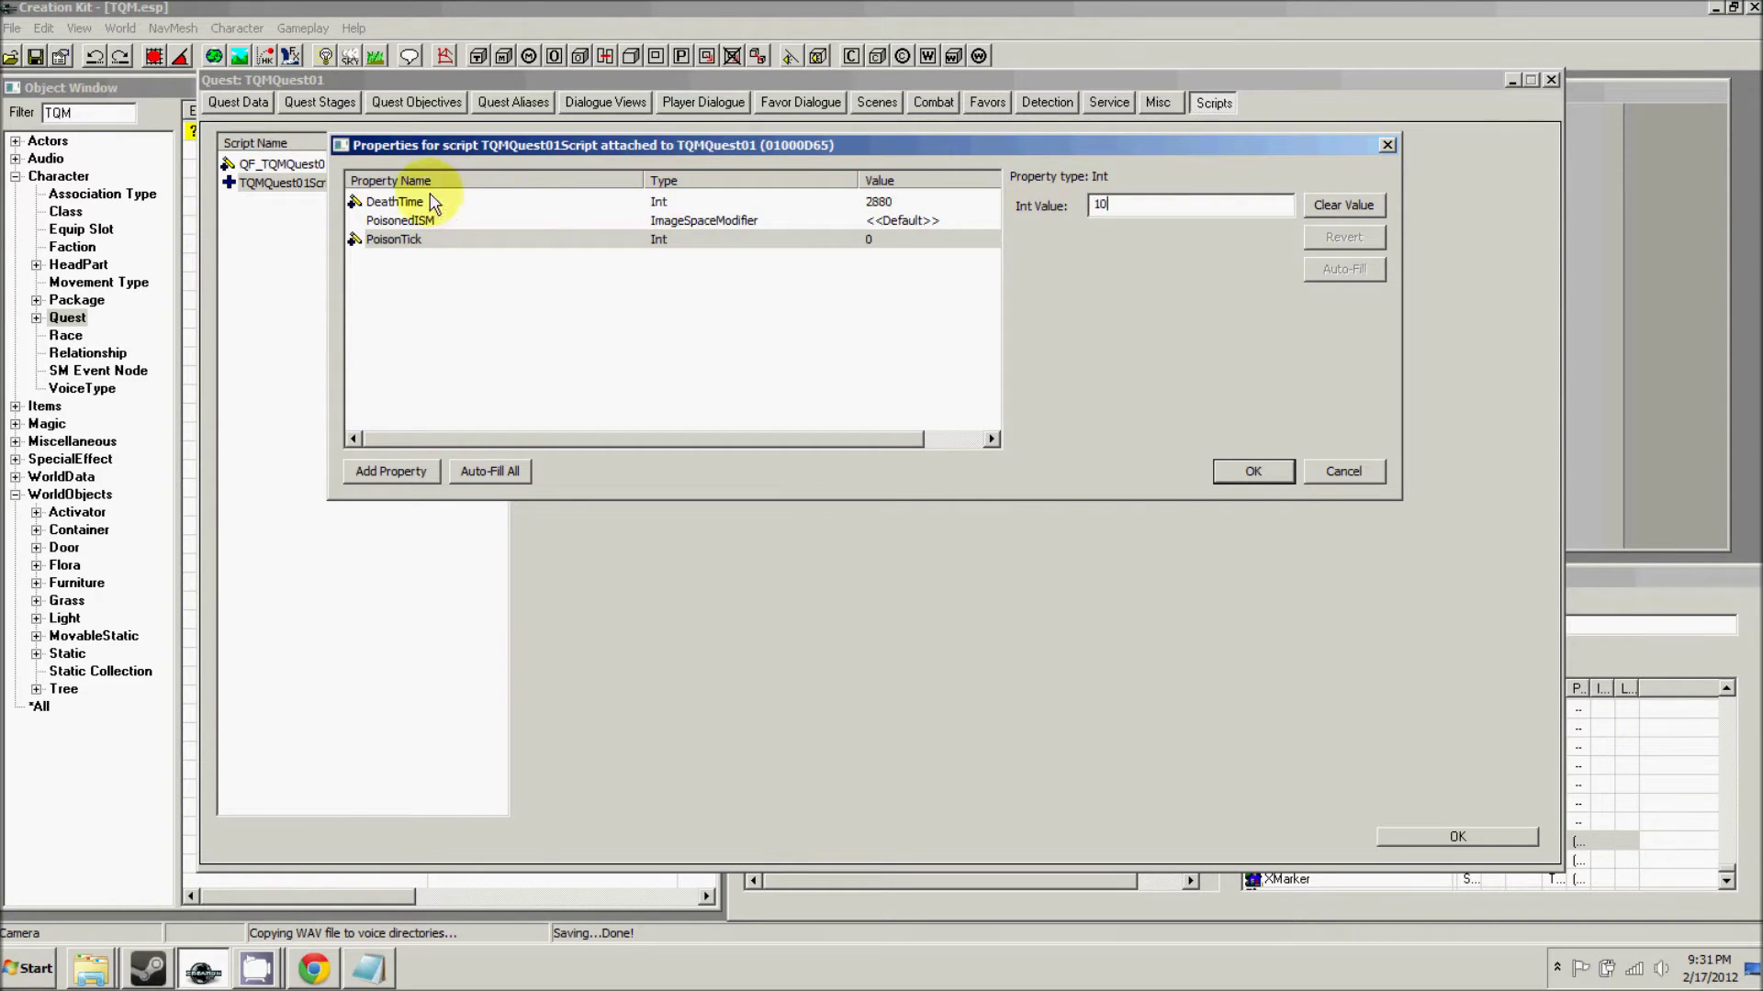
- Assign PoisonHitImod as the object of the PoisonedISM property and accept the script's property values
{"action": "left_click", "coordinate": [400, 220]}
{"action": "left_click", "coordinate": [1340, 205]}
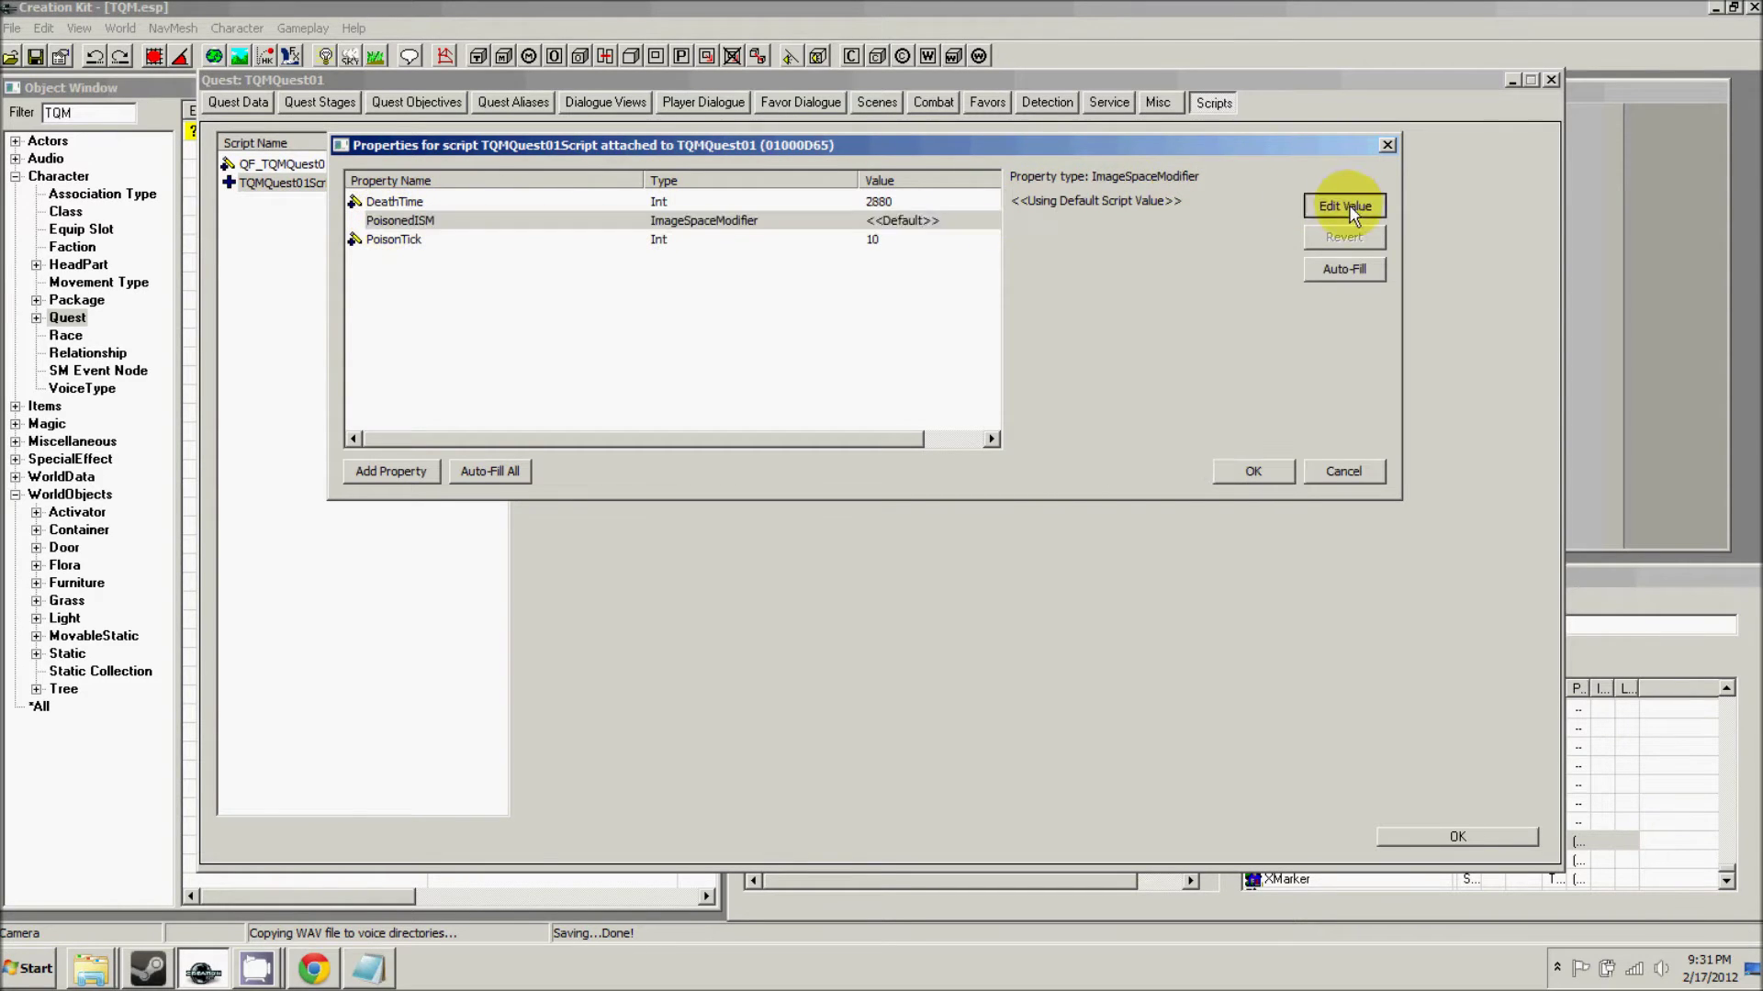
{"action": "left_click", "coordinate": [1232, 217]}
{"action": "left_click", "coordinate": [1231, 211]}
{"action": "key", "text": "p"}
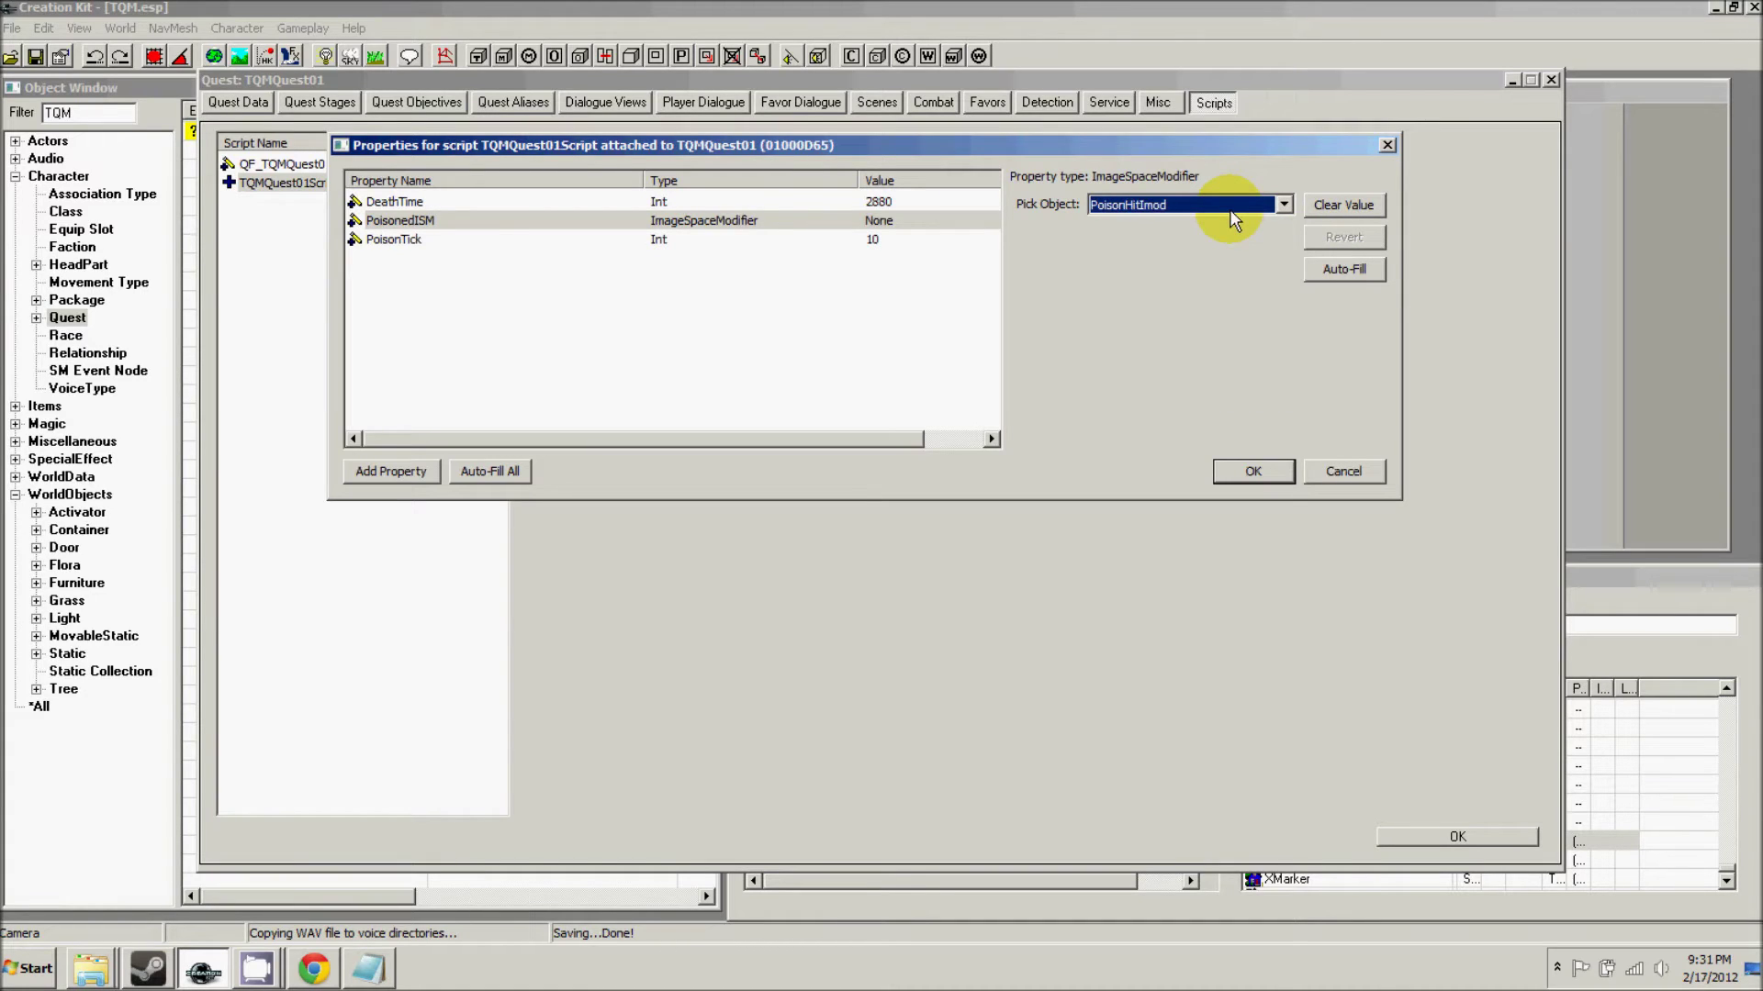
{"action": "left_click", "coordinate": [807, 201]}
{"action": "left_click", "coordinate": [812, 220]}
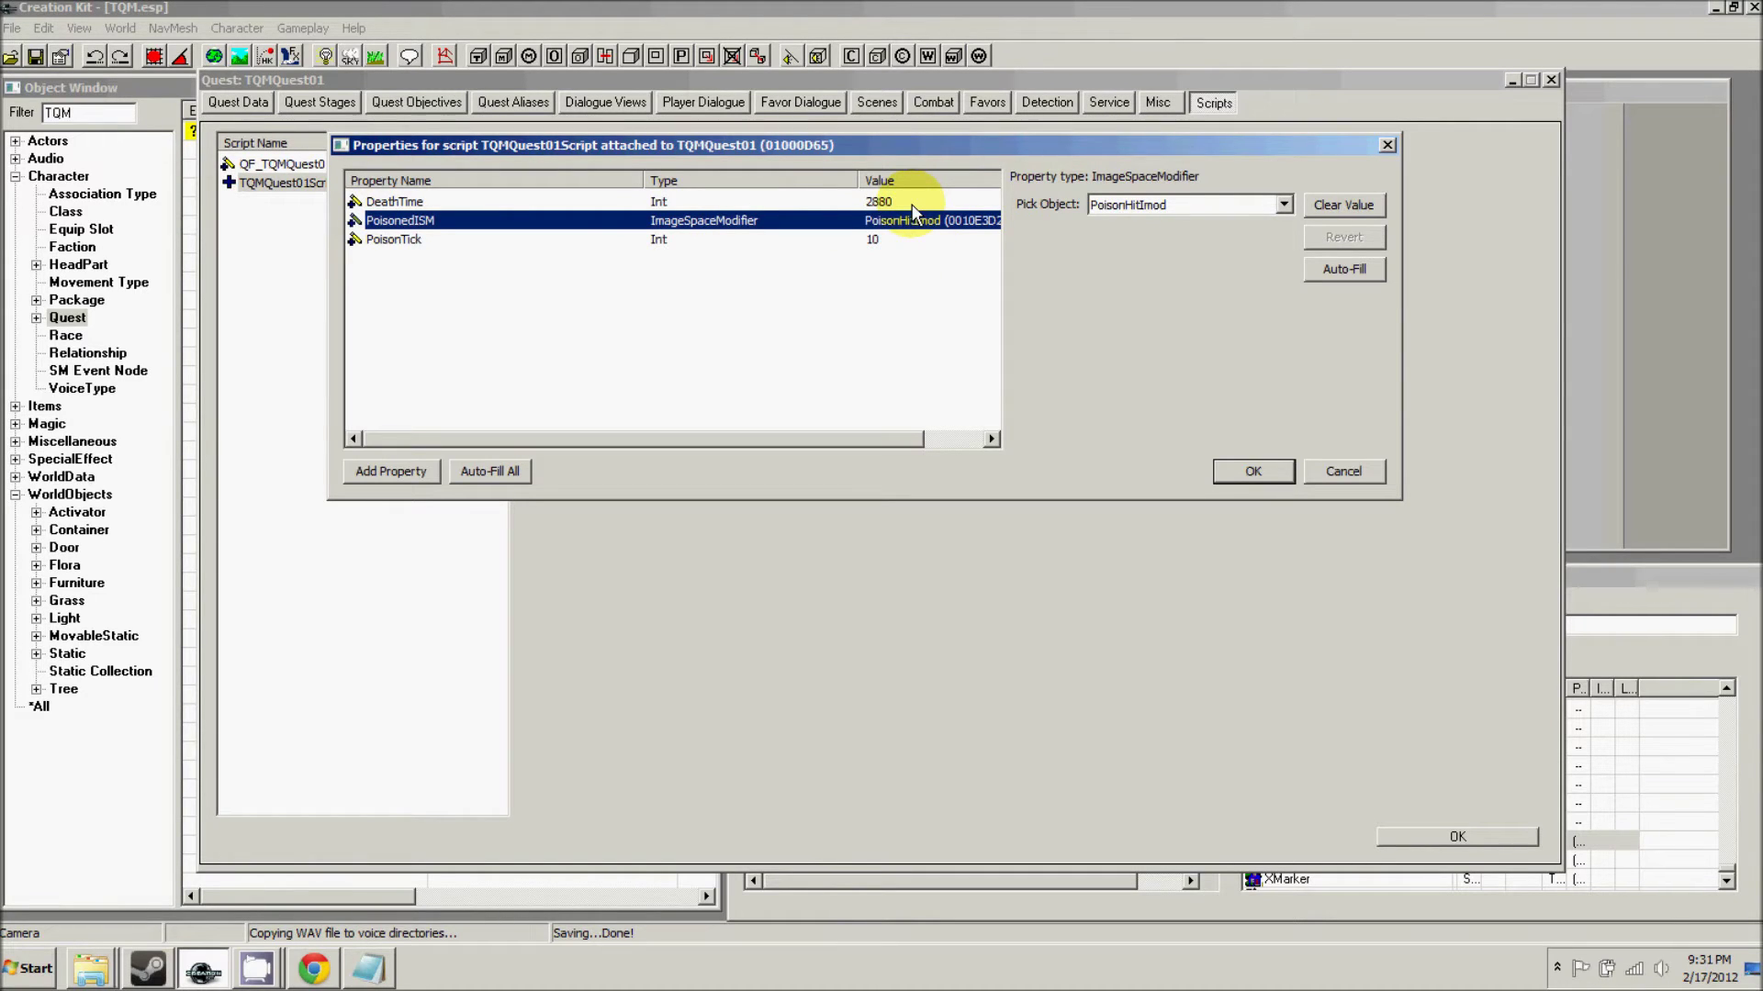
{"action": "left_click", "coordinate": [1250, 472]}
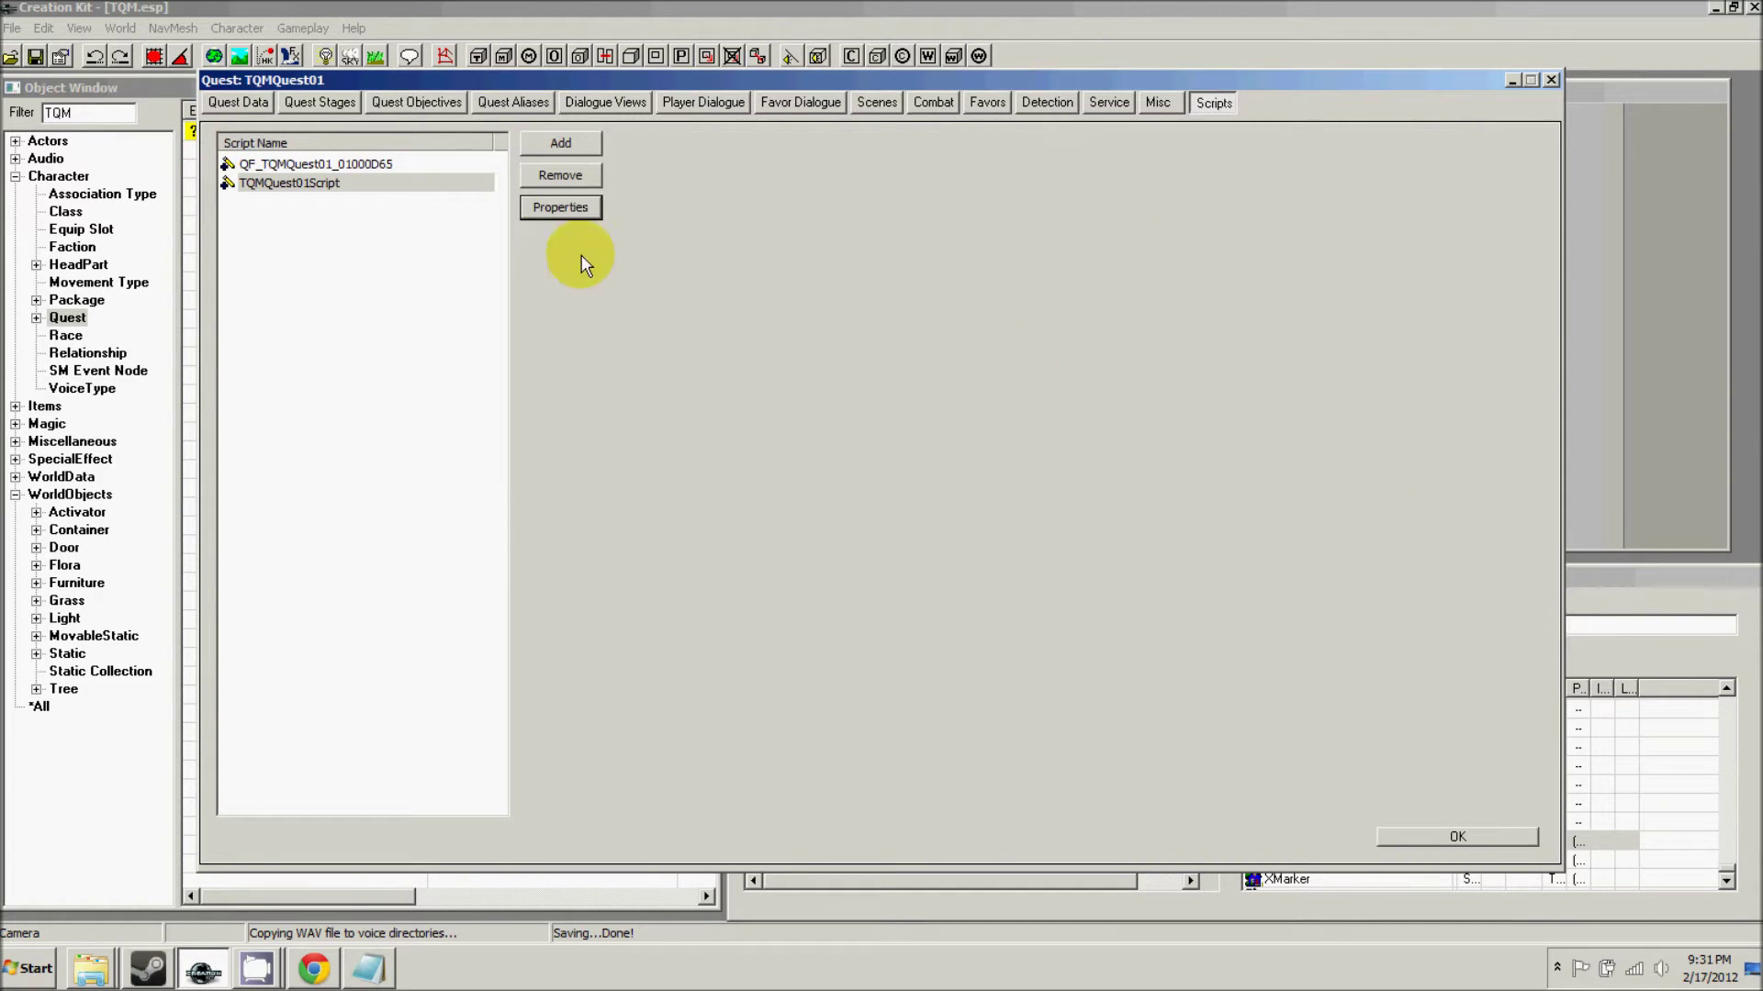
- In TQMQuest01Script's source, paste the copied timer variable, poison functions and states below the PoisonedISM property, and put a blank line before them
{"action": "right_click", "coordinate": [307, 184]}
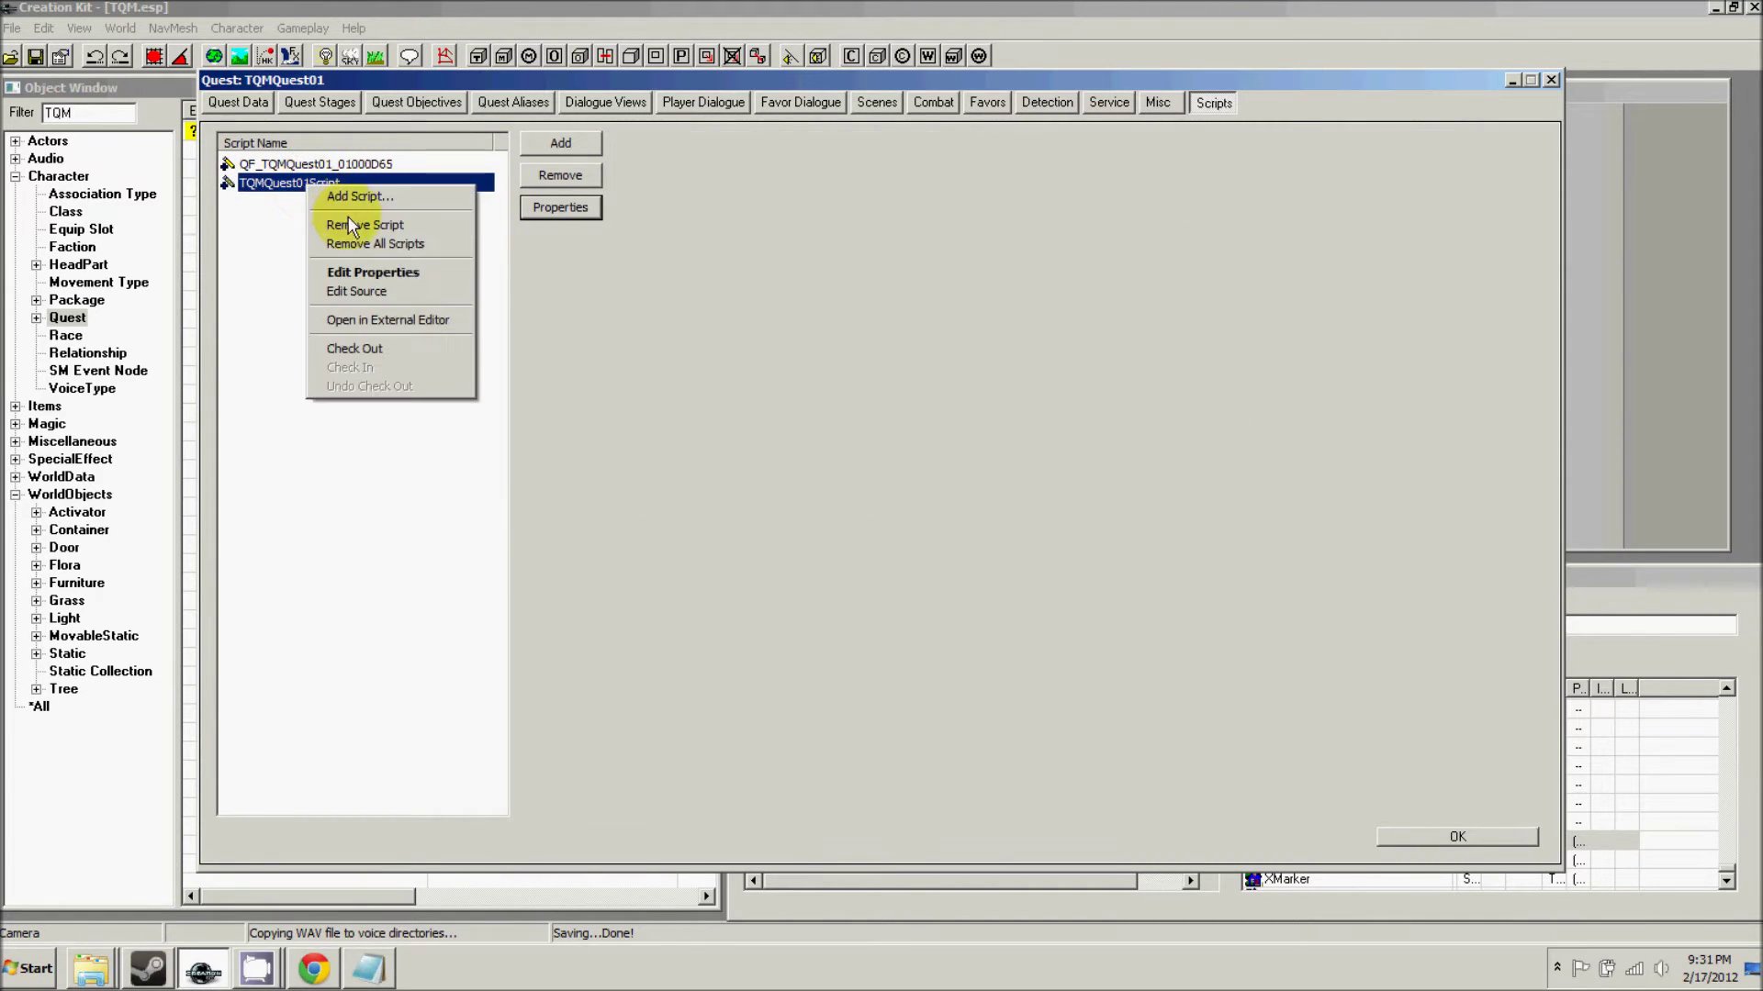
{"action": "left_click", "coordinate": [361, 292]}
{"action": "left_click_drag", "start_coordinate": [722, 207], "coordinate": [744, 179]}
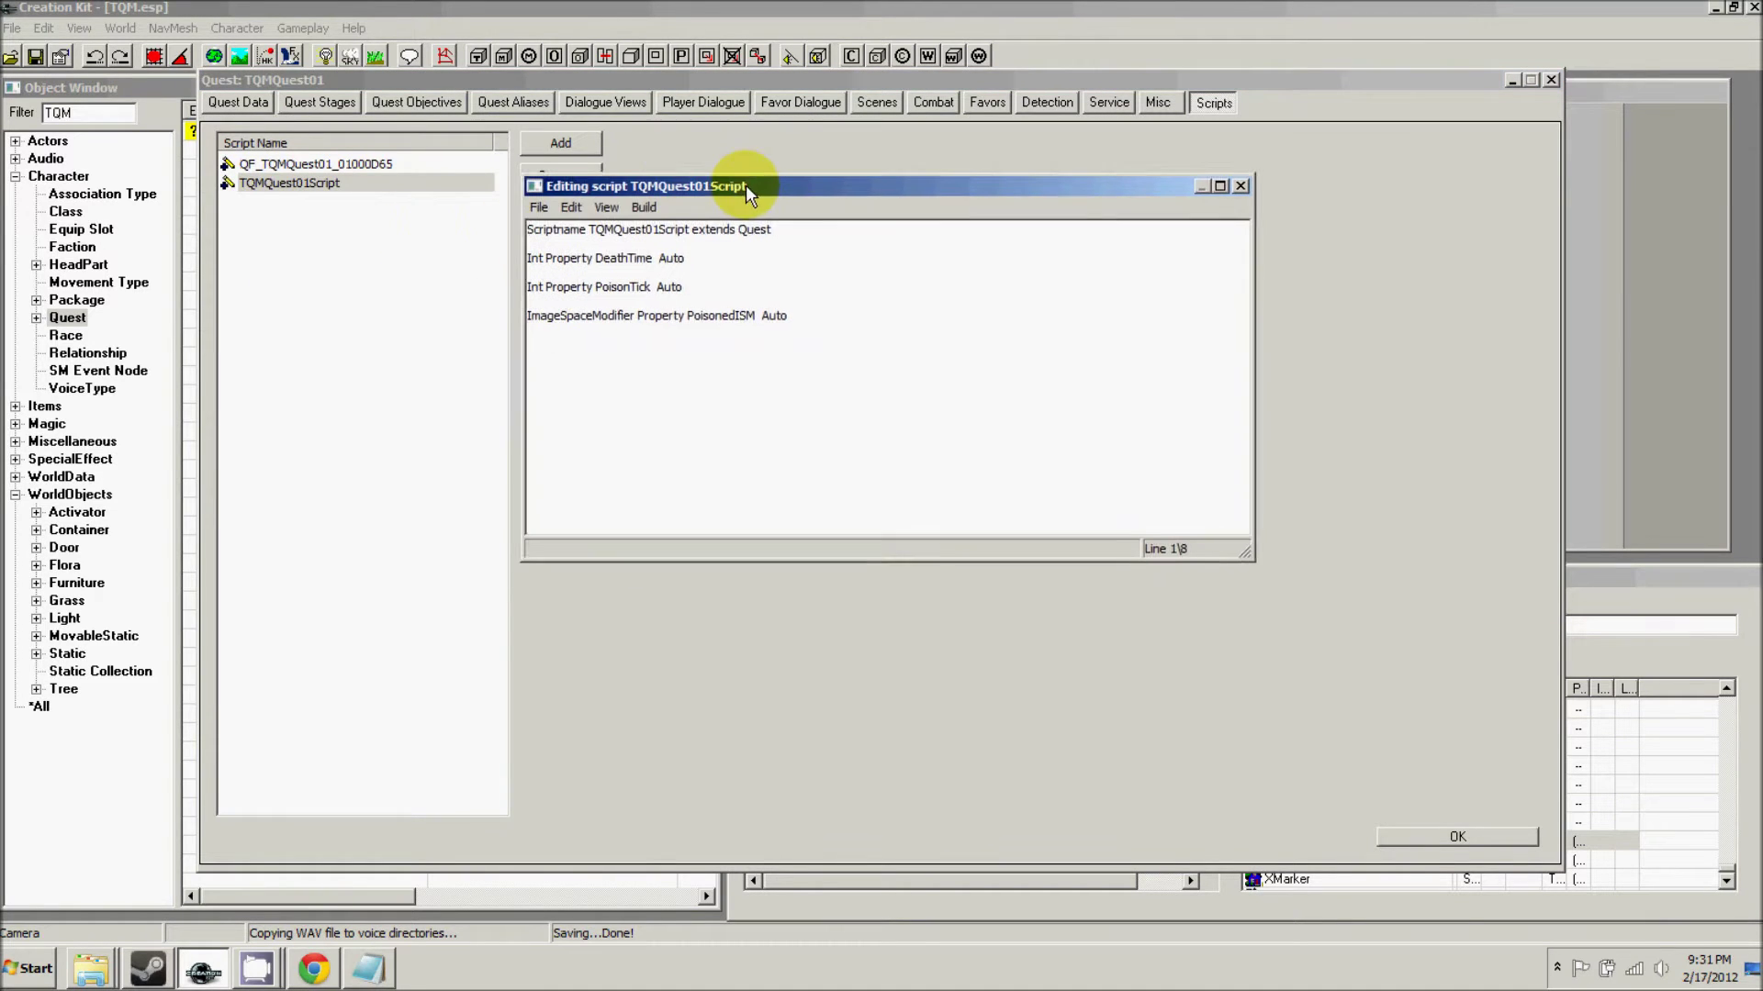
{"action": "left_click", "coordinate": [835, 308]}
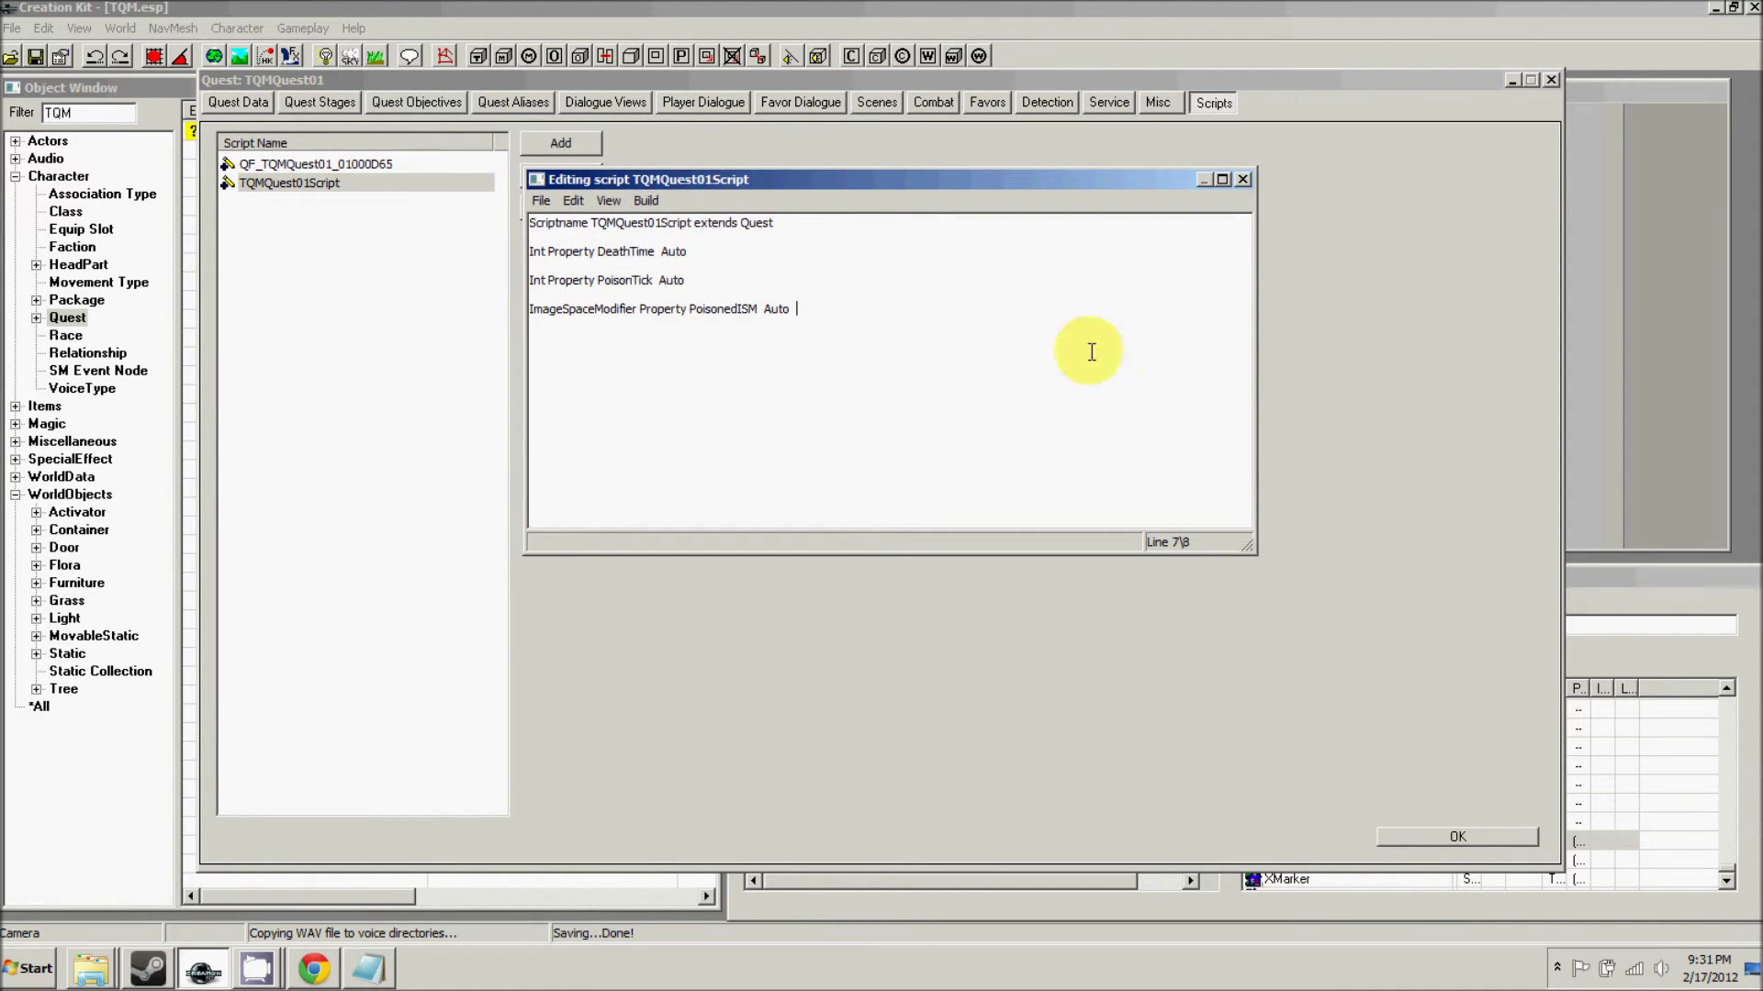
{"action": "mouse_move", "coordinate": [1762, 721]}
{"action": "left_mouse_down"}
{"action": "mouse_move", "coordinate": [1761, 471]}
{"action": "mouse_move", "coordinate": [1517, 544]}
{"action": "left_mouse_up"}
{"action": "left_click", "coordinate": [665, 387]}
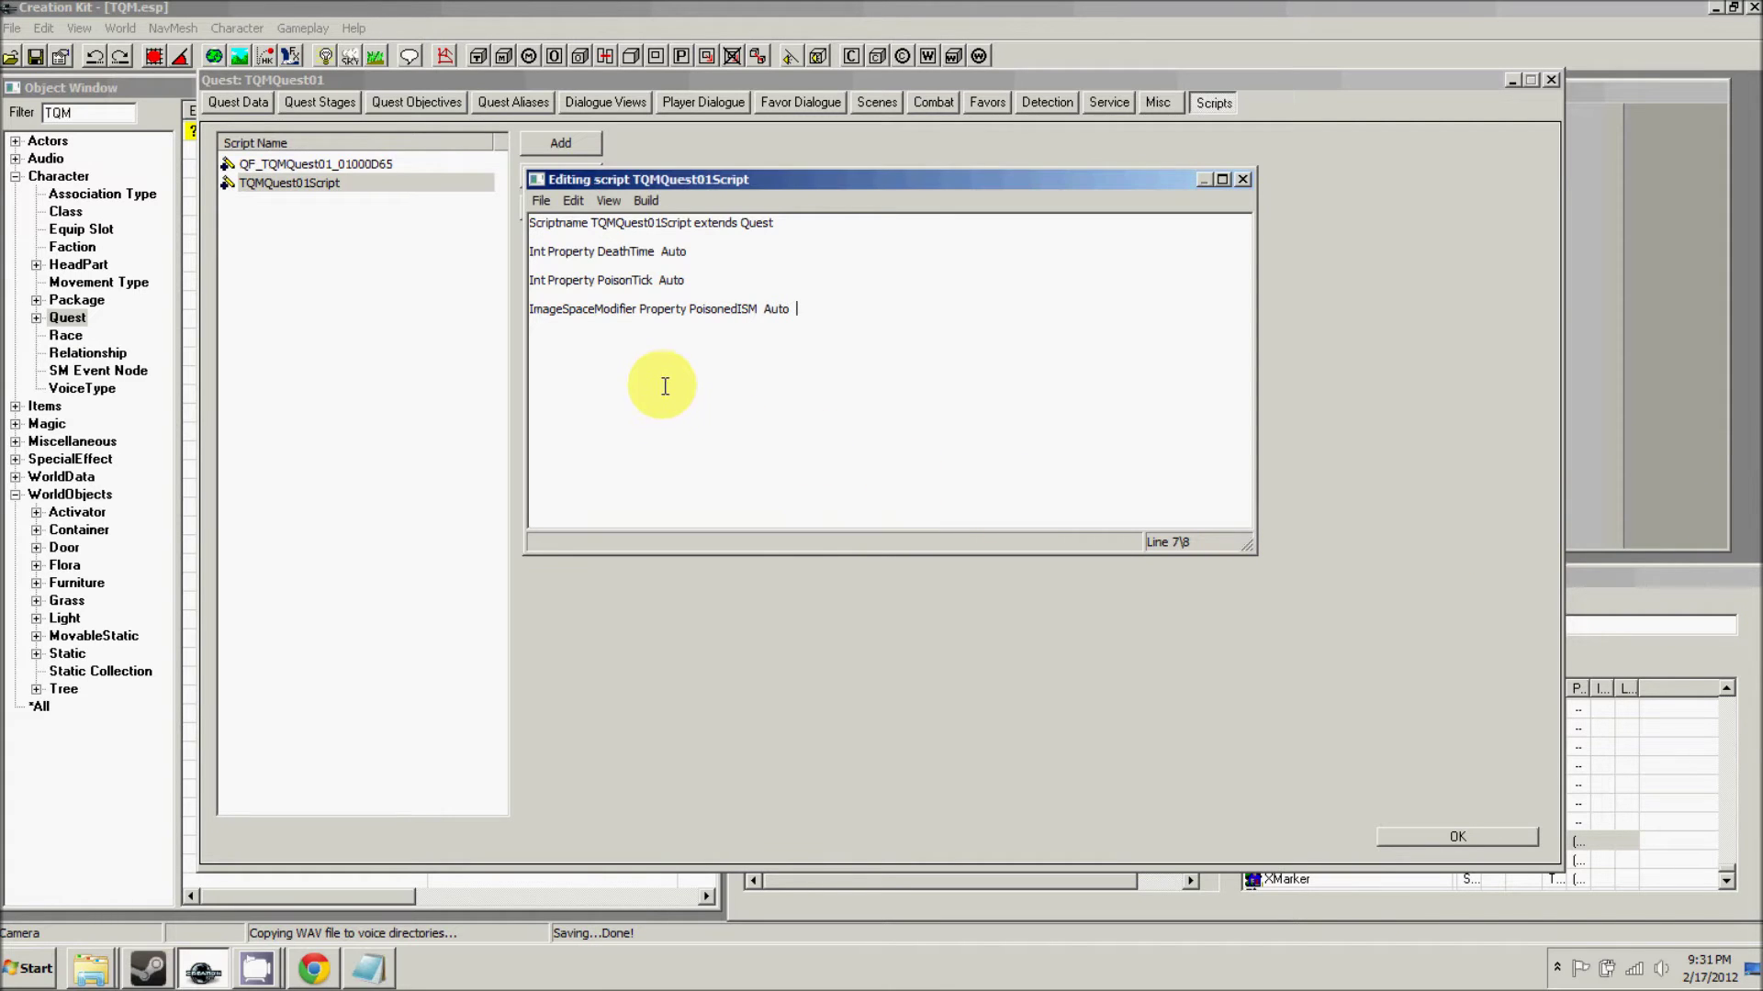
{"action": "key", "text": "ctrl+v"}
{"action": "scroll", "coordinate": [665, 387], "scroll_direction": "up", "scroll_amount": 2}
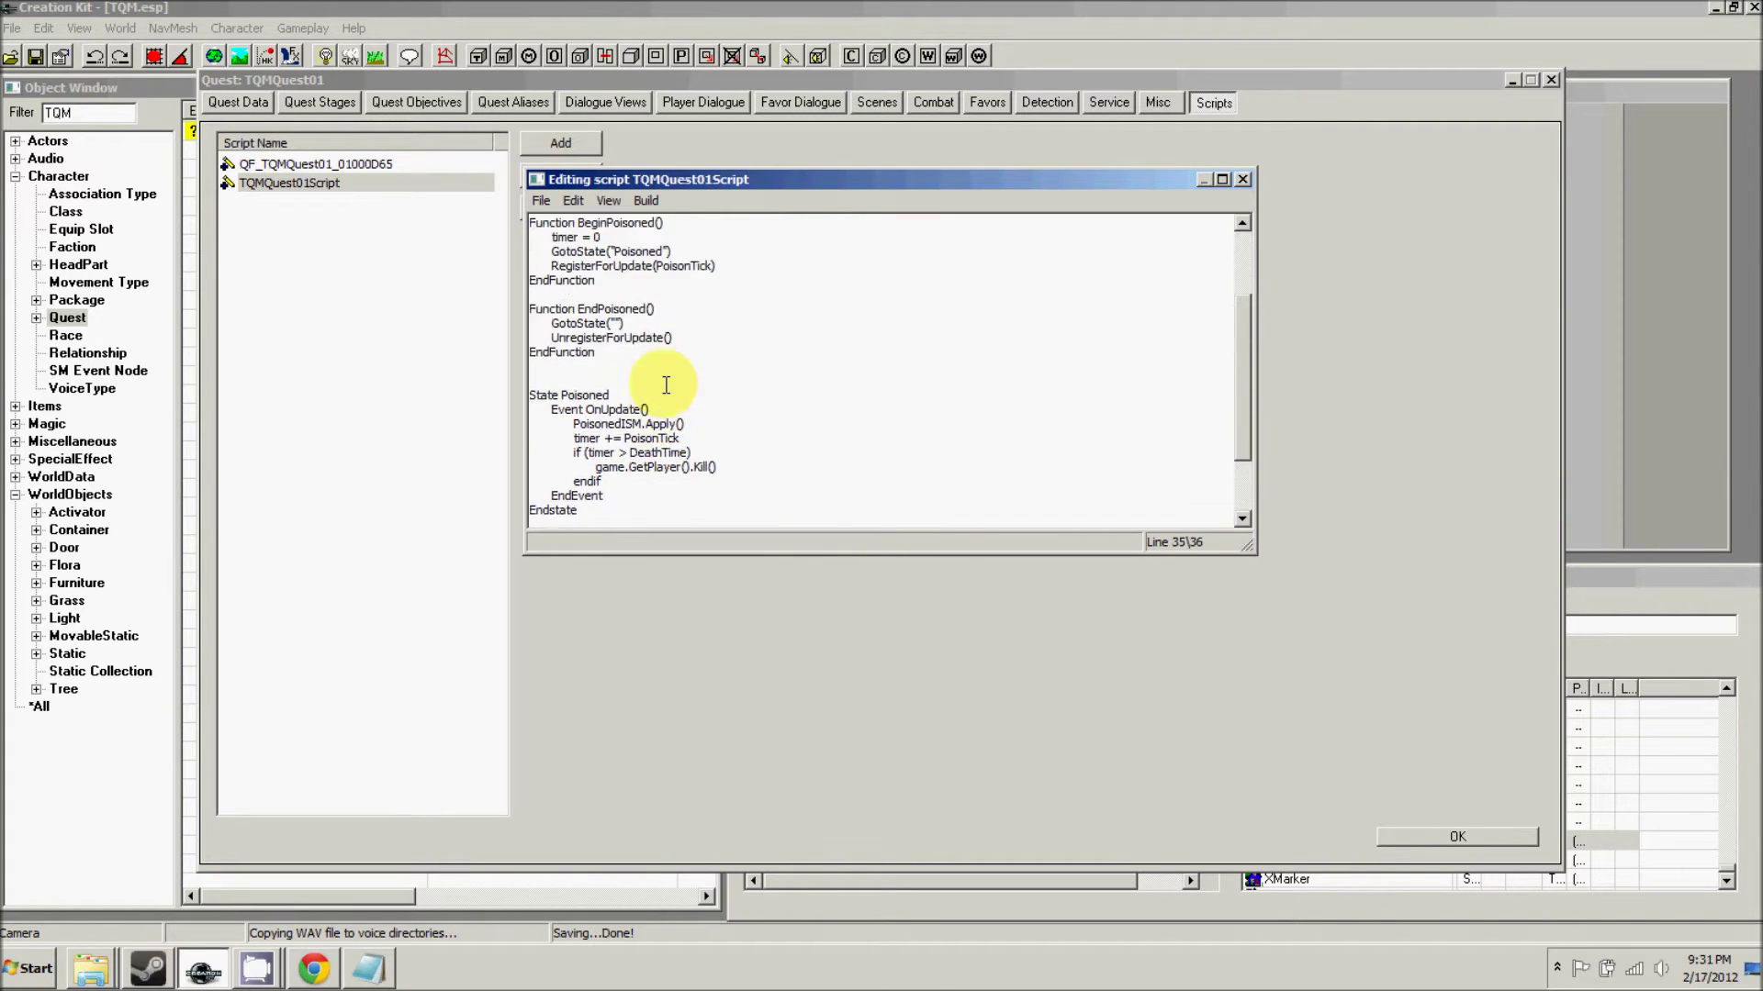
{"action": "left_click_drag", "start_coordinate": [776, 554], "coordinate": [773, 830]}
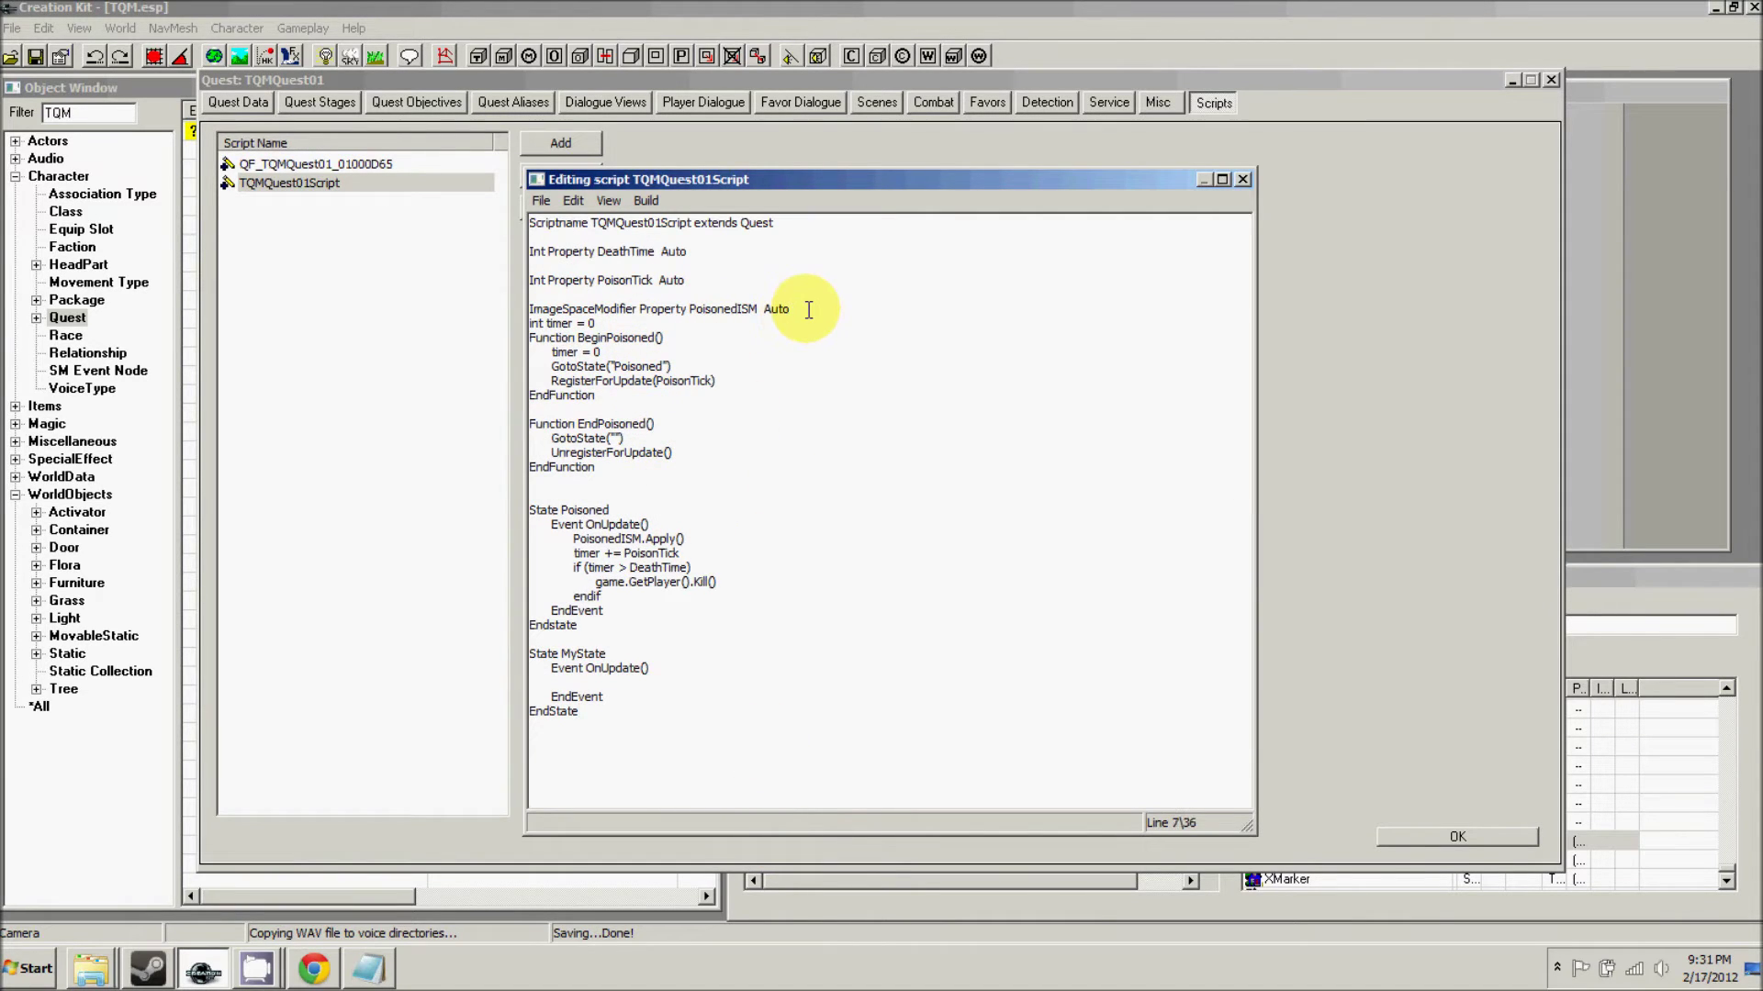
{"action": "key", "text": "Return"}
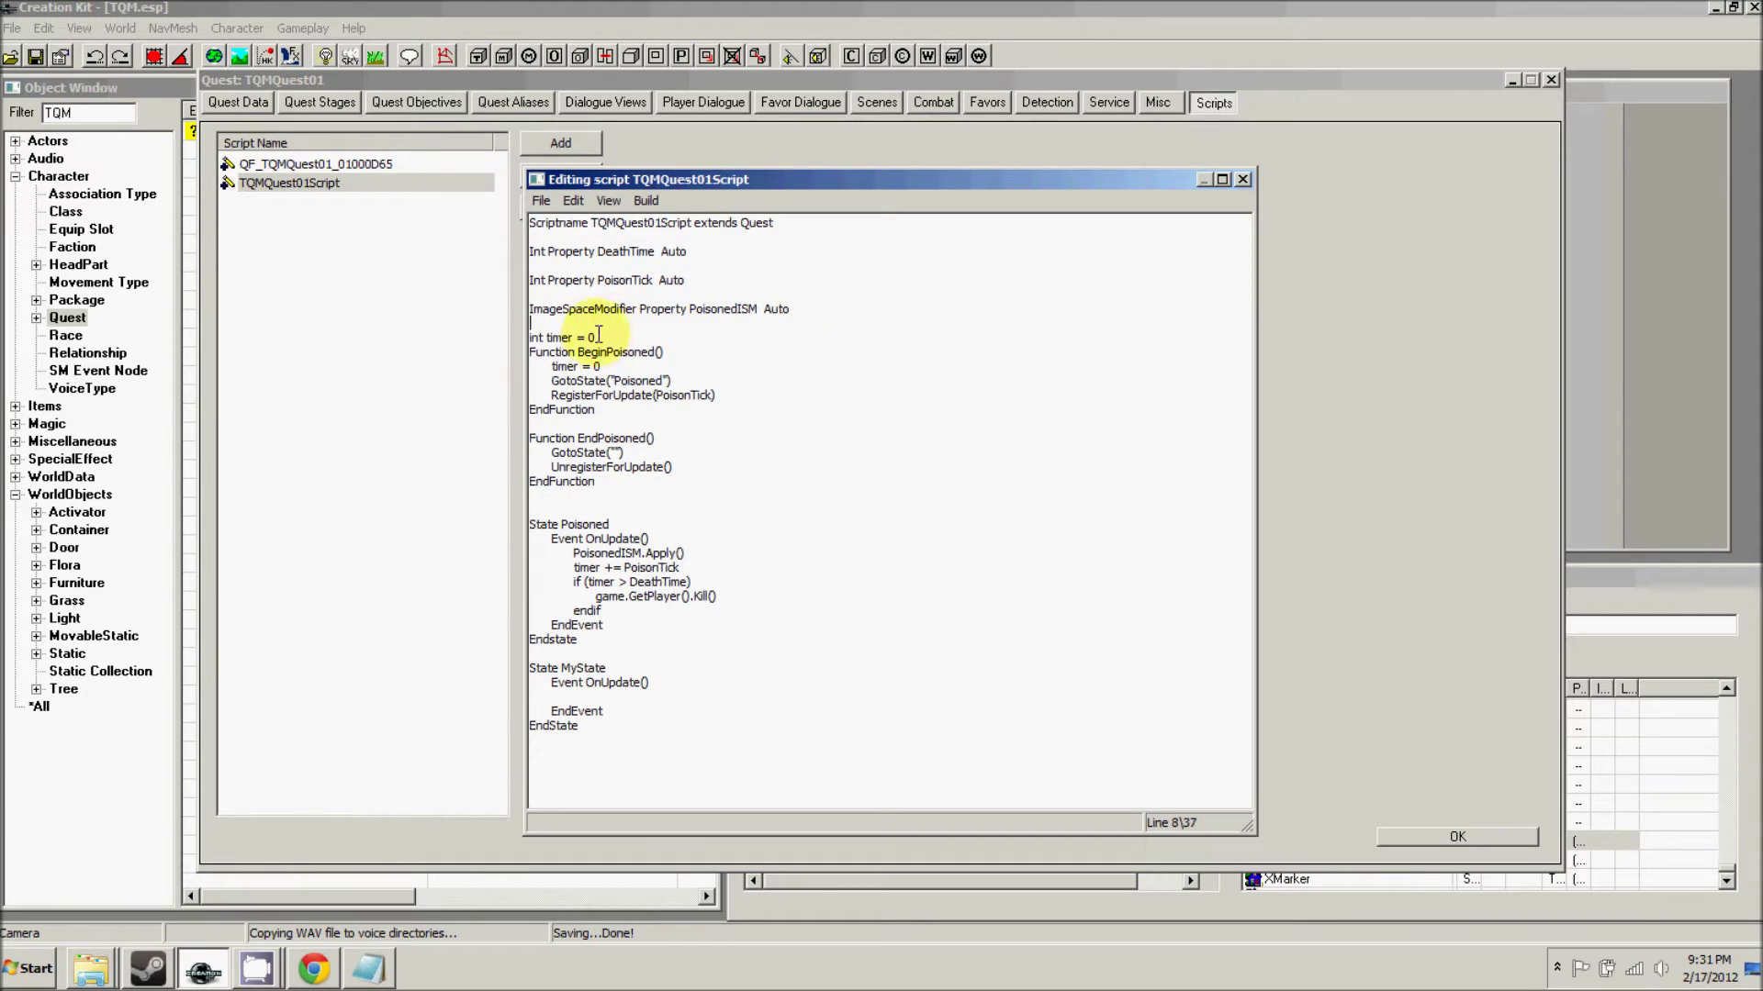
- Insert a blank line between the int timer = 0 declaration and the BeginPoisoned function
{"action": "type", "text": "int timer = 0"}
{"action": "key", "text": "Left"}
{"action": "left_click_drag", "start_coordinate": [605, 336], "coordinate": [525, 338]}
{"action": "left_click", "coordinate": [598, 339]}
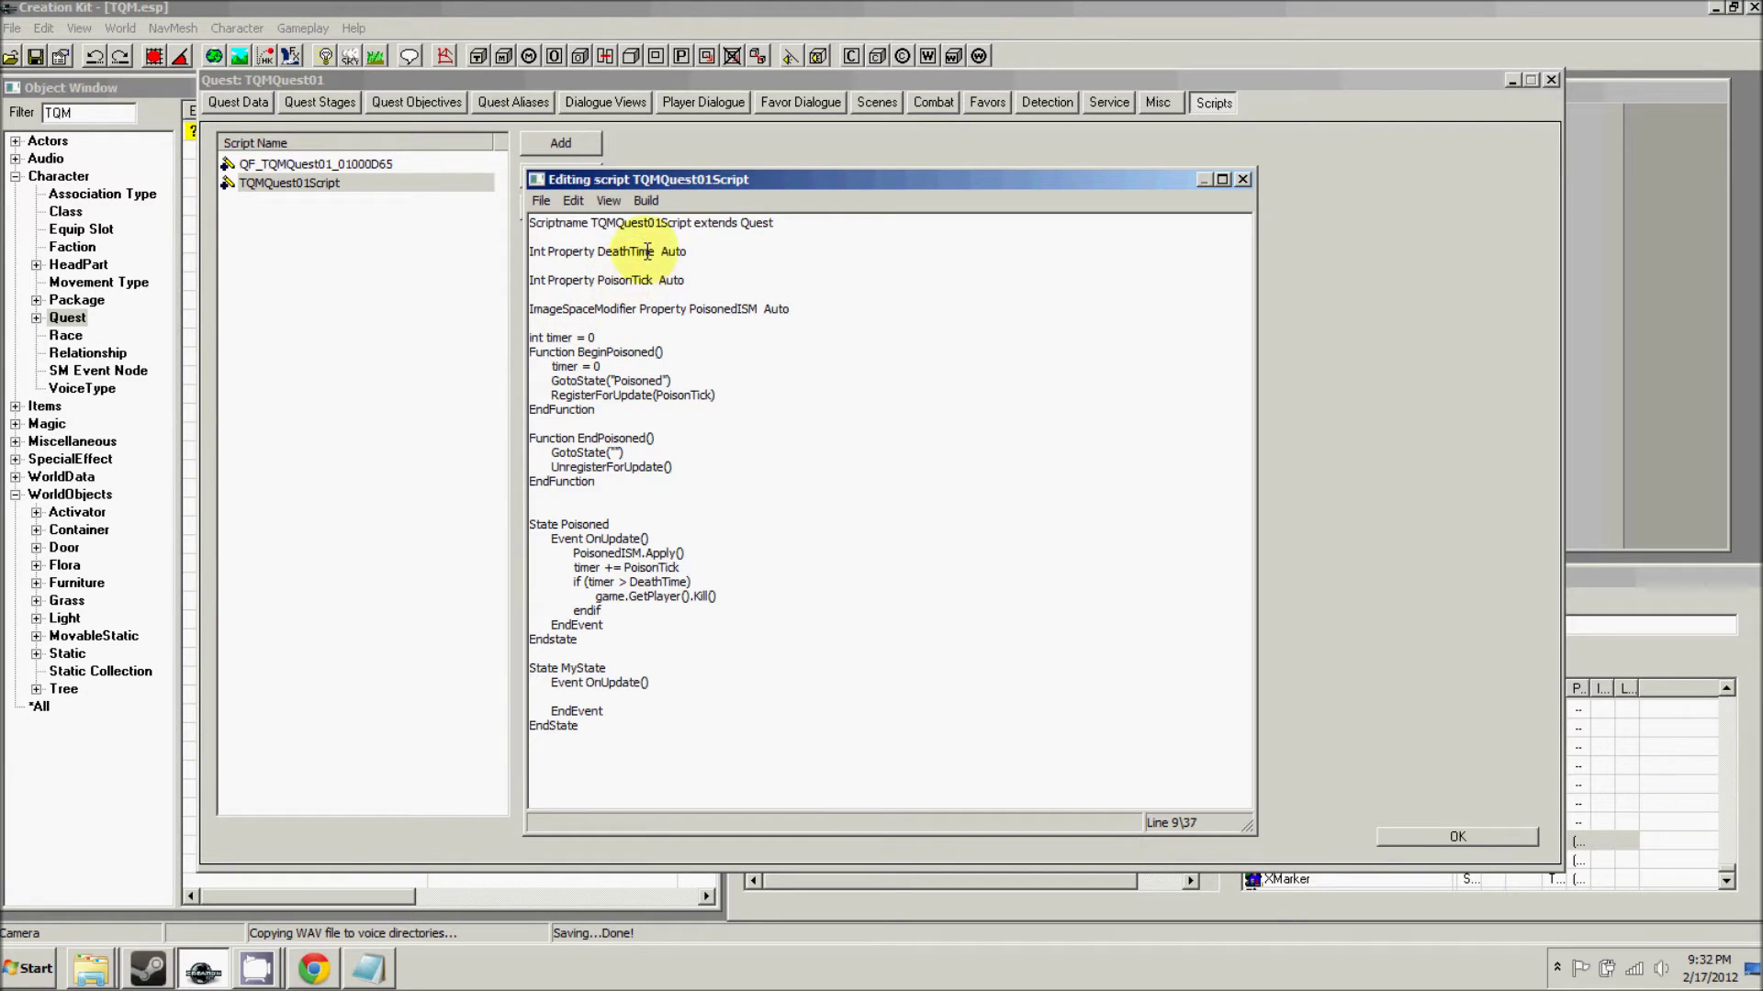
{"action": "left_click_drag", "start_coordinate": [652, 253], "coordinate": [606, 253]}
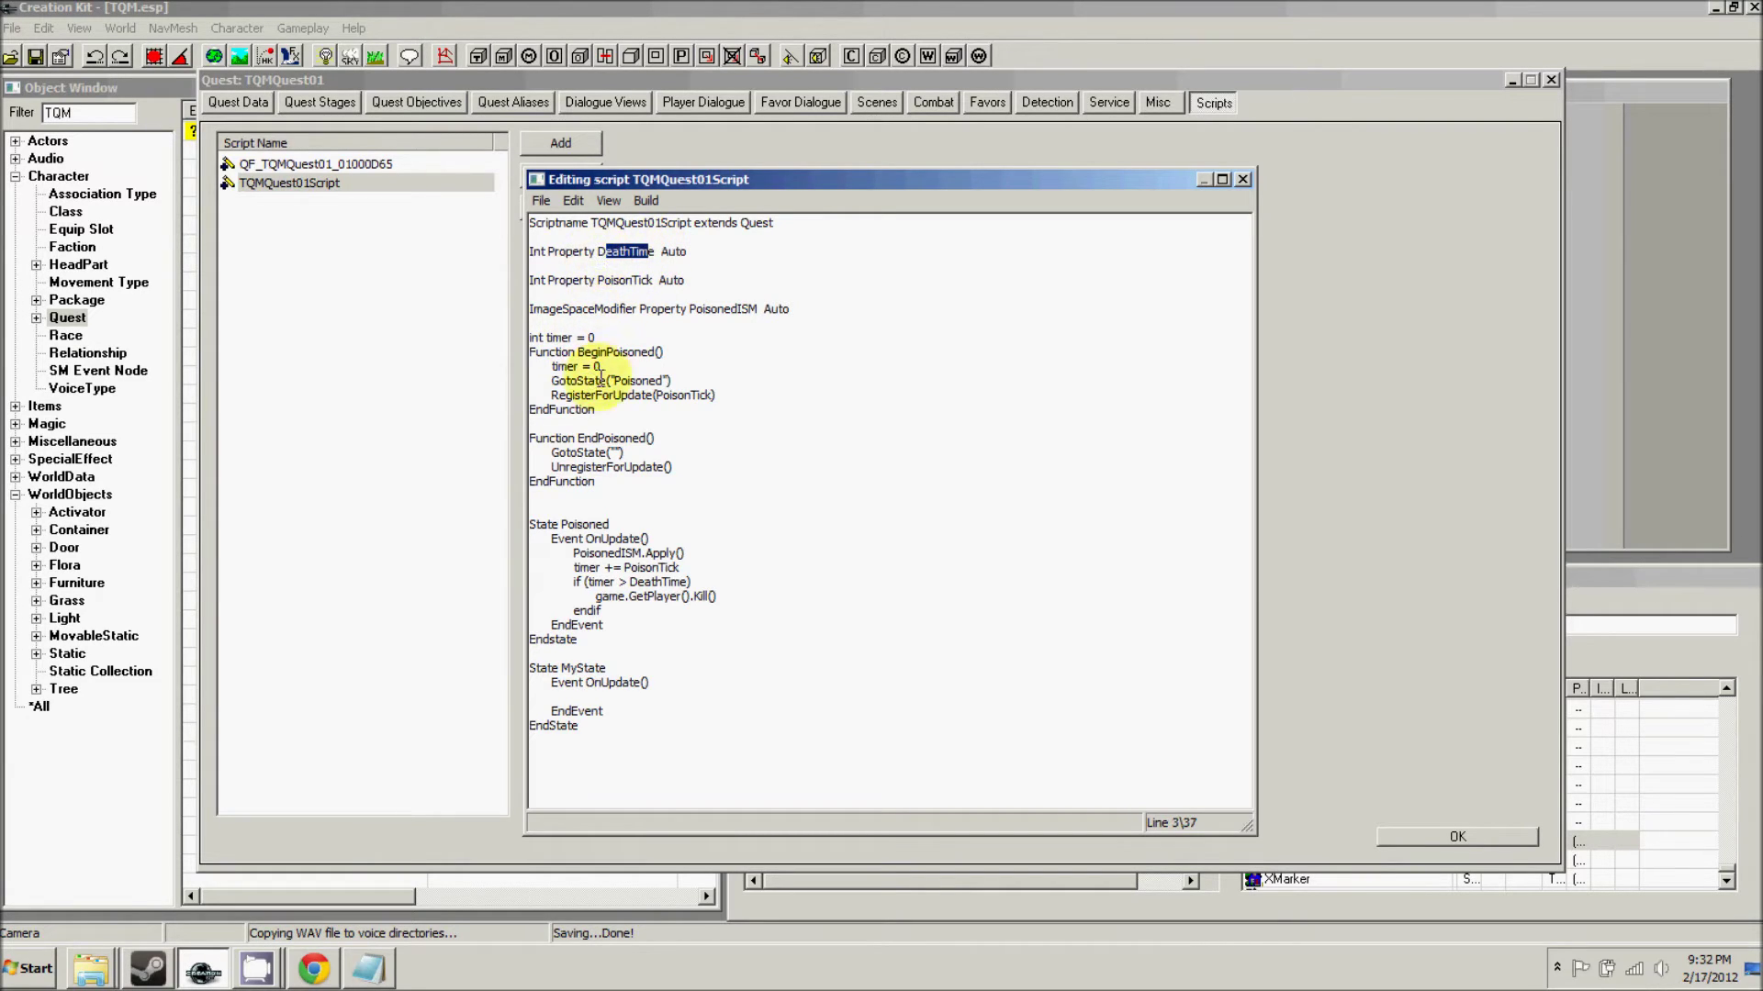
{"action": "left_click", "coordinate": [598, 340]}
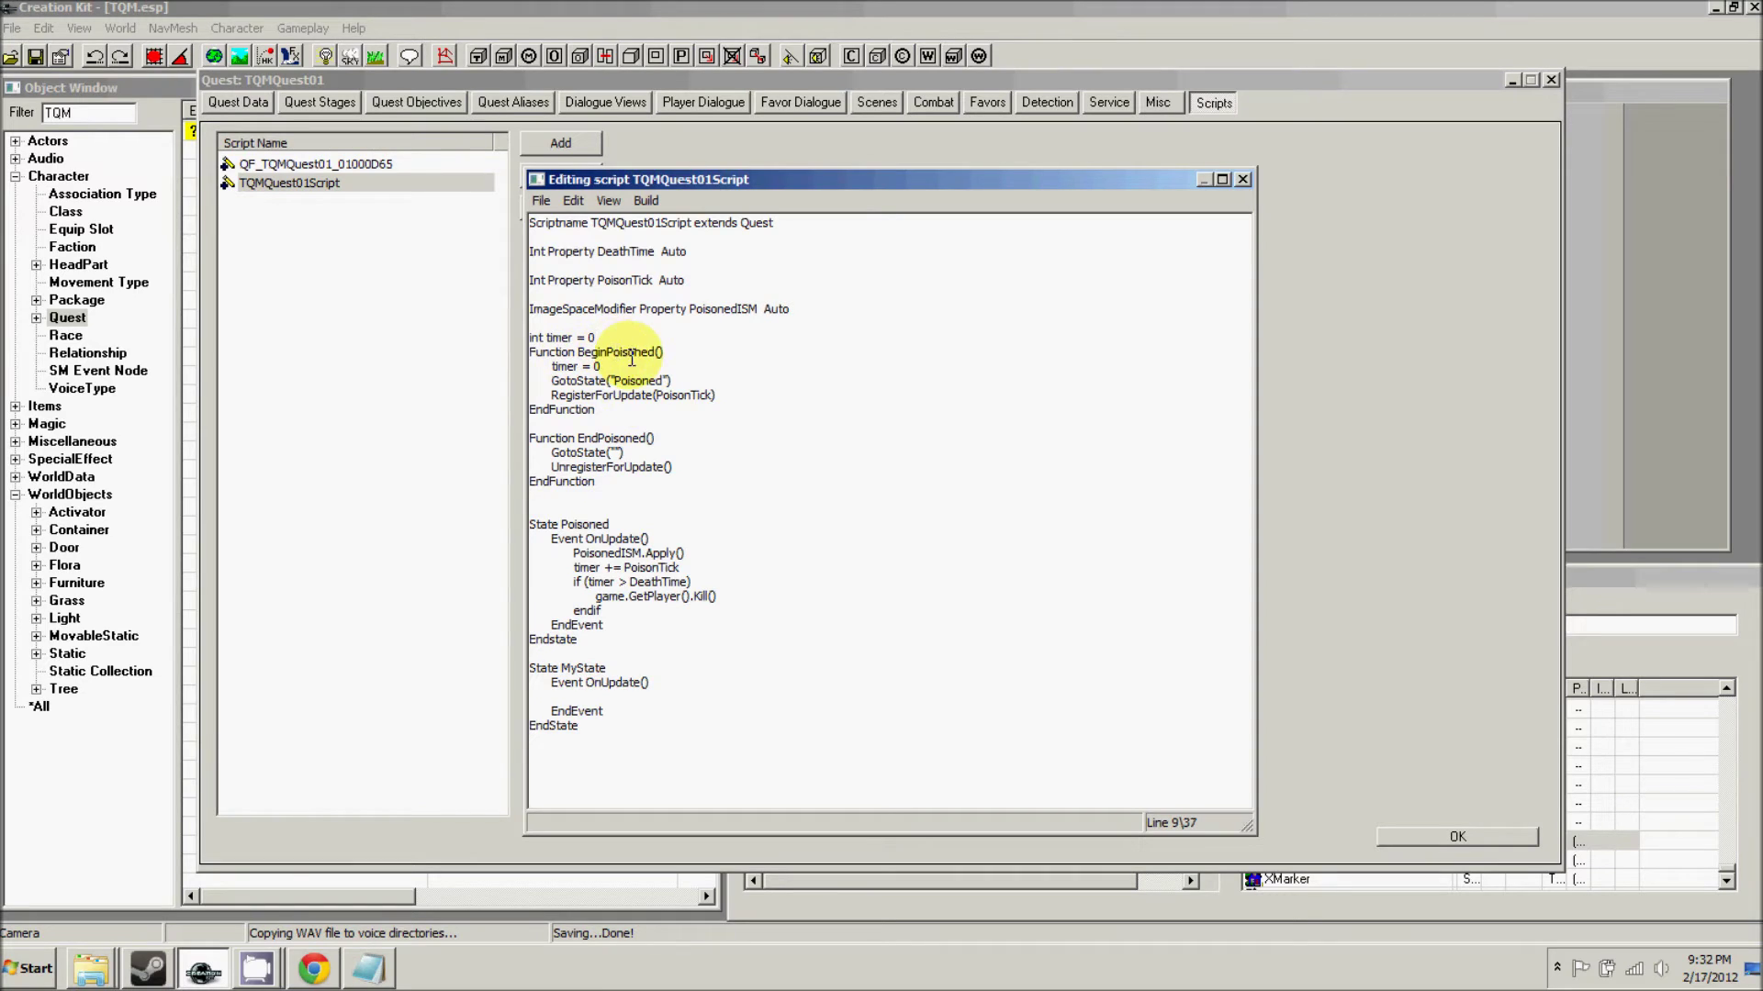
{"action": "key", "text": "Return"}
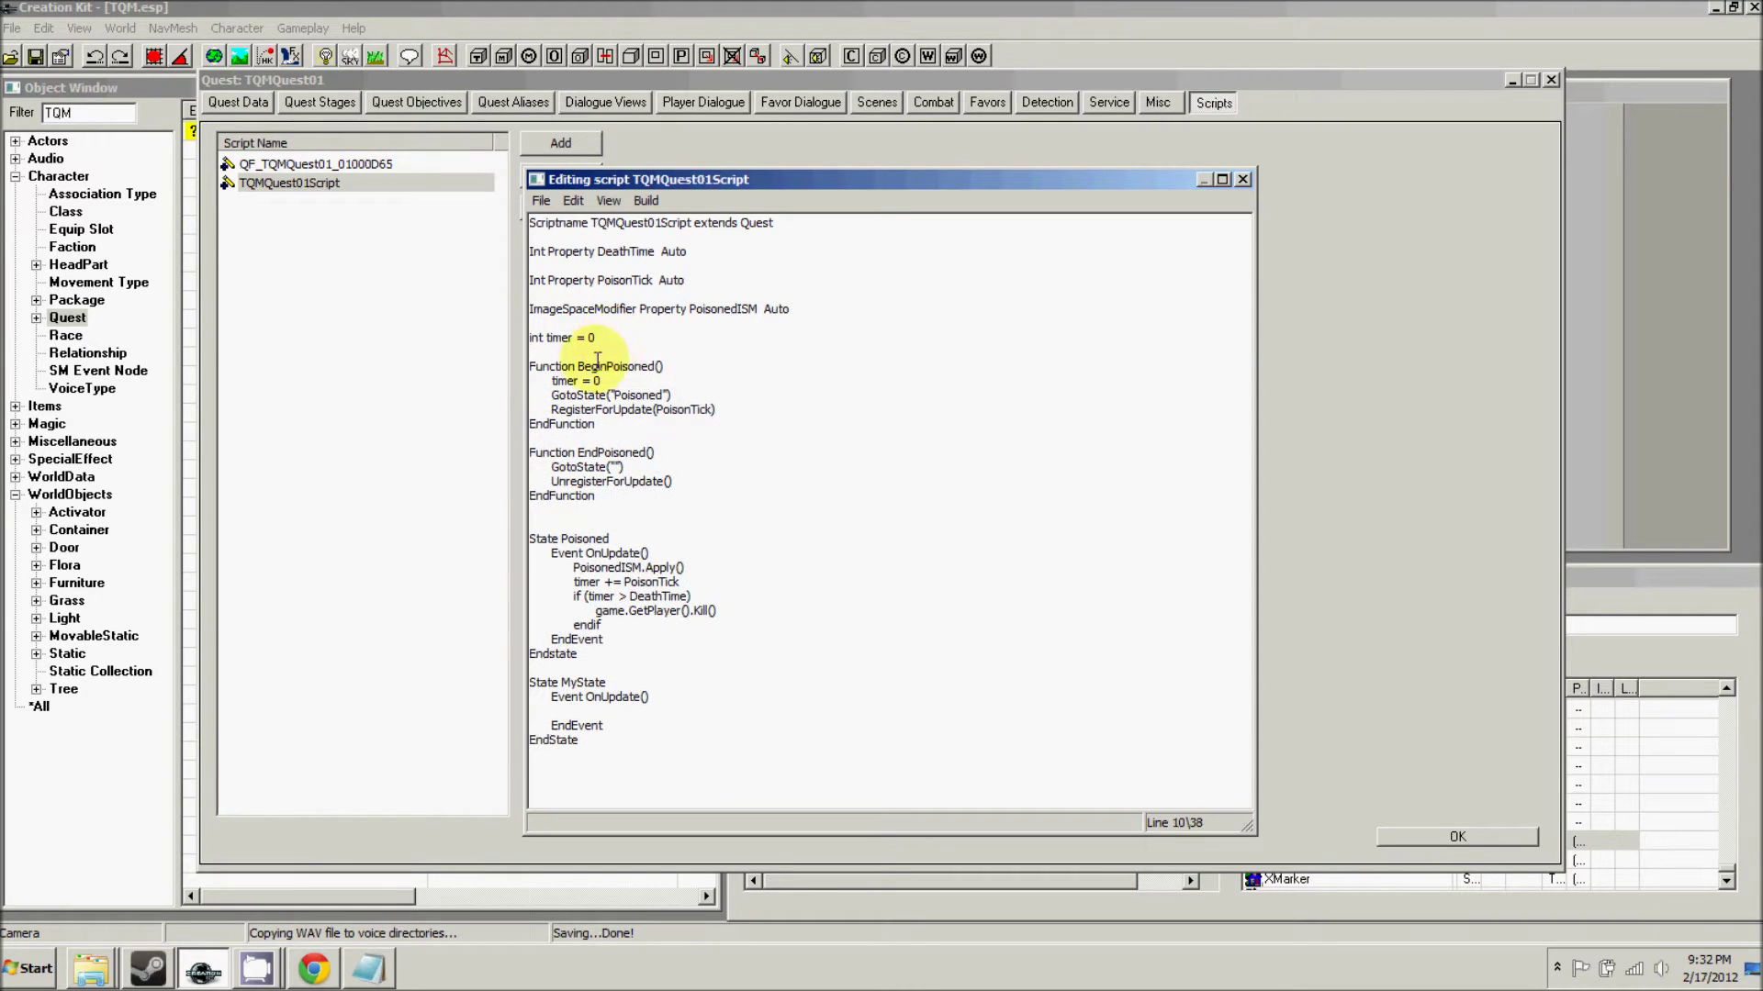
- Examine the BeginPoisoned function's timer reset, GotoState("Poisoned") call and RegisterForUpdate(PoisonTick) call
{"action": "left_click_drag", "start_coordinate": [665, 367], "coordinate": [578, 366]}
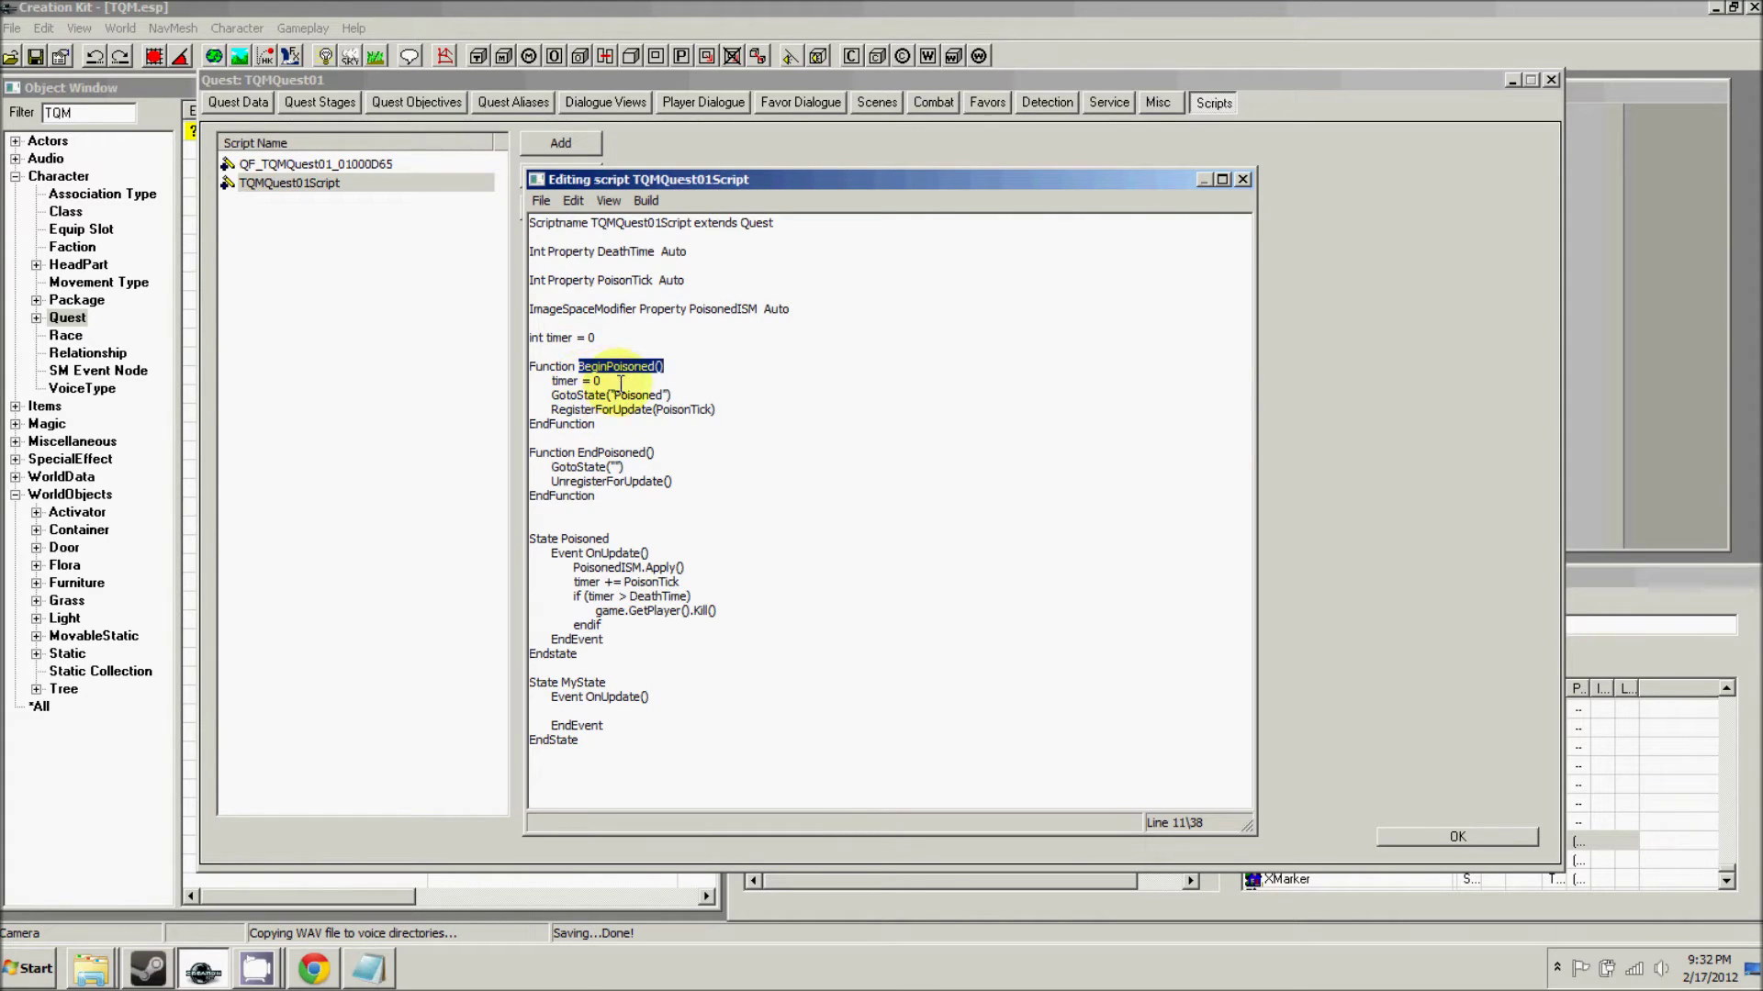
{"action": "left_click_drag", "start_coordinate": [601, 381], "coordinate": [558, 380]}
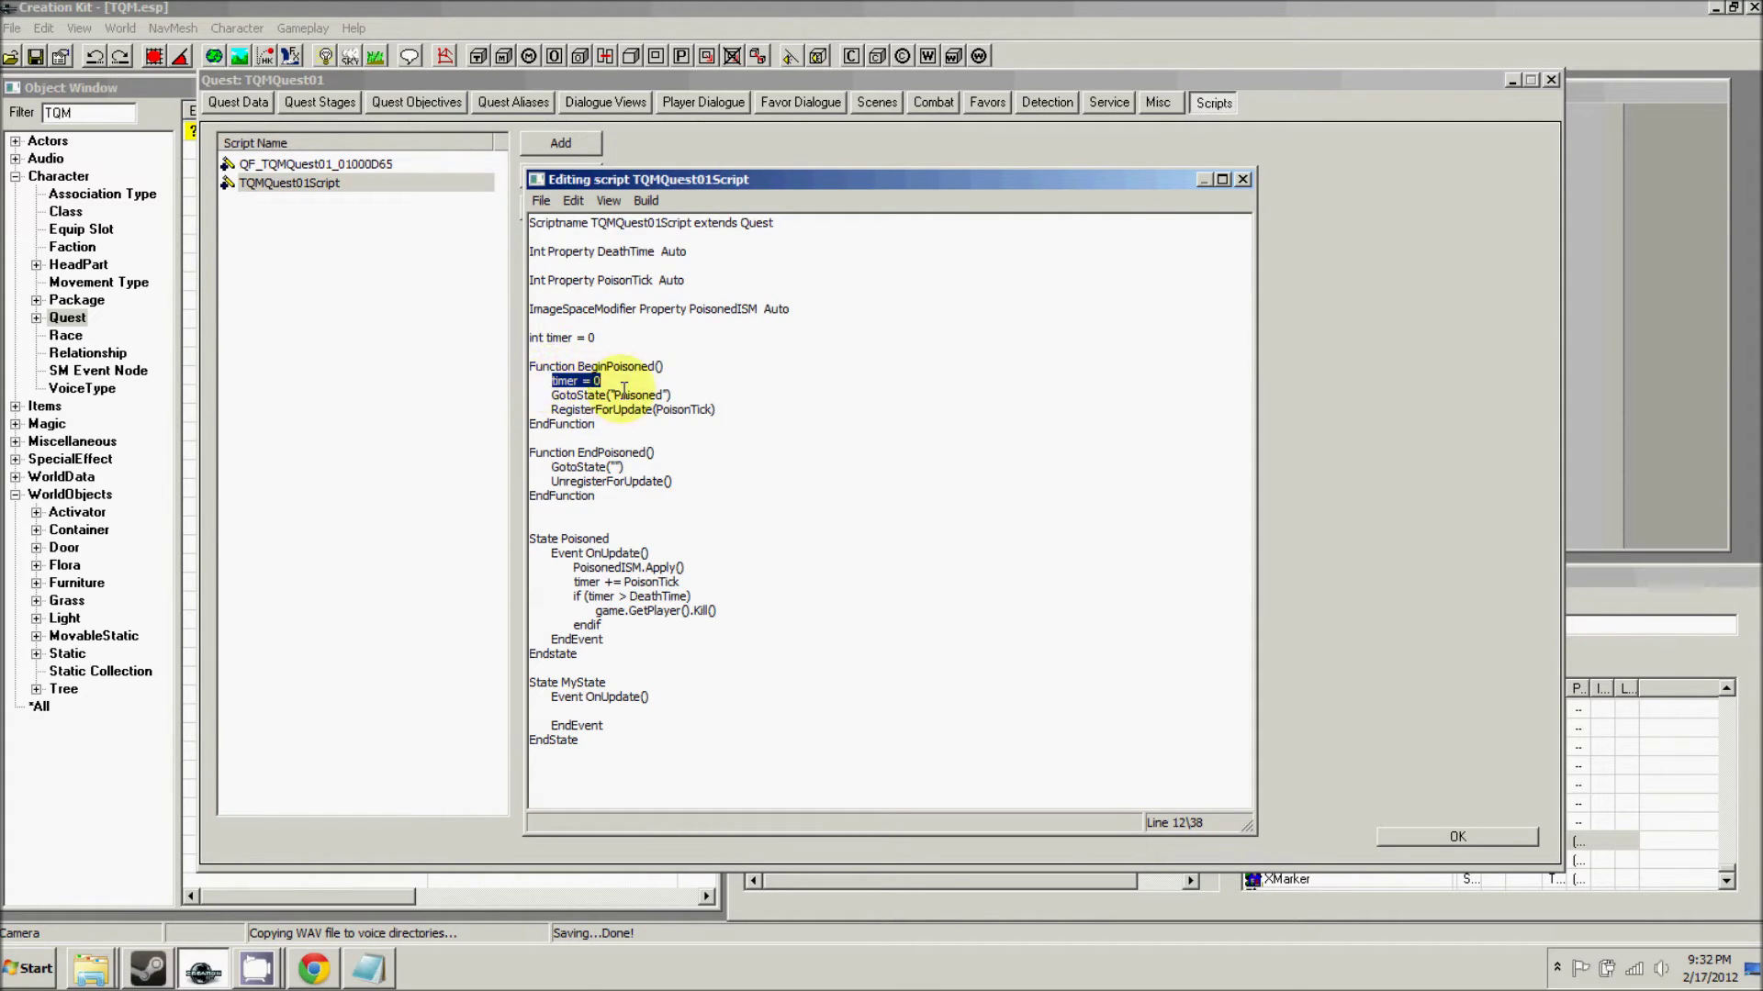
{"action": "left_click_drag", "start_coordinate": [672, 394], "coordinate": [558, 395]}
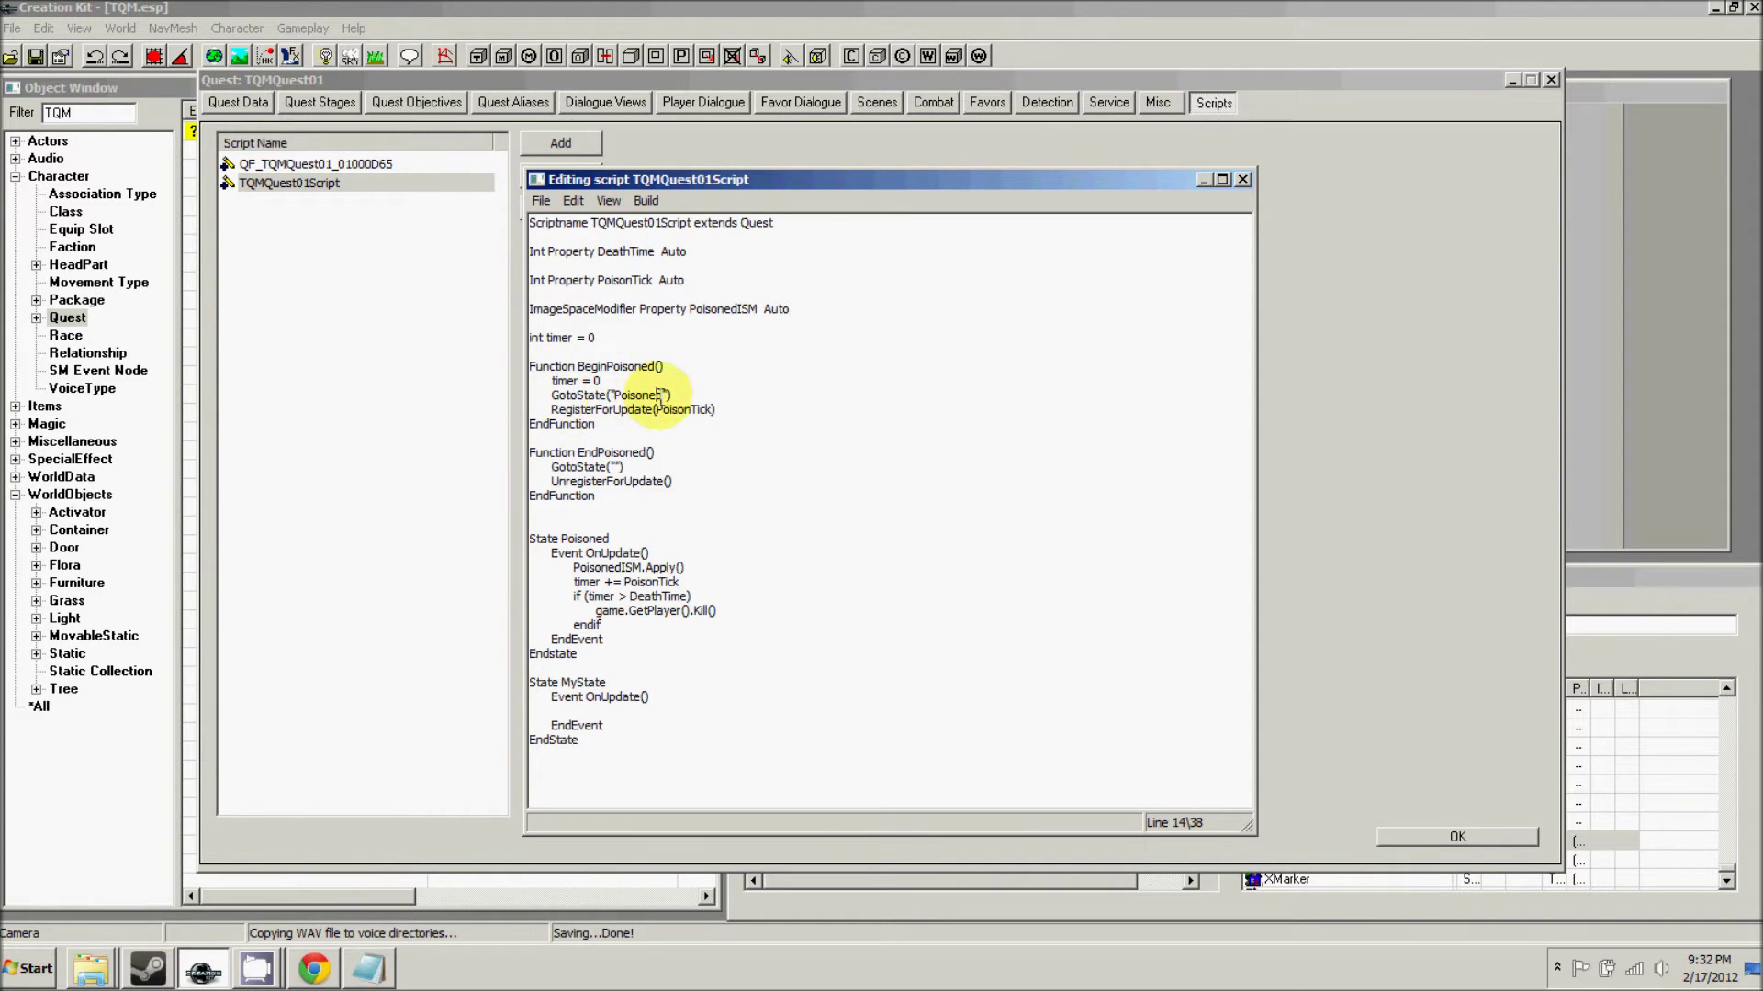
{"action": "left_click_drag", "start_coordinate": [658, 395], "coordinate": [618, 397]}
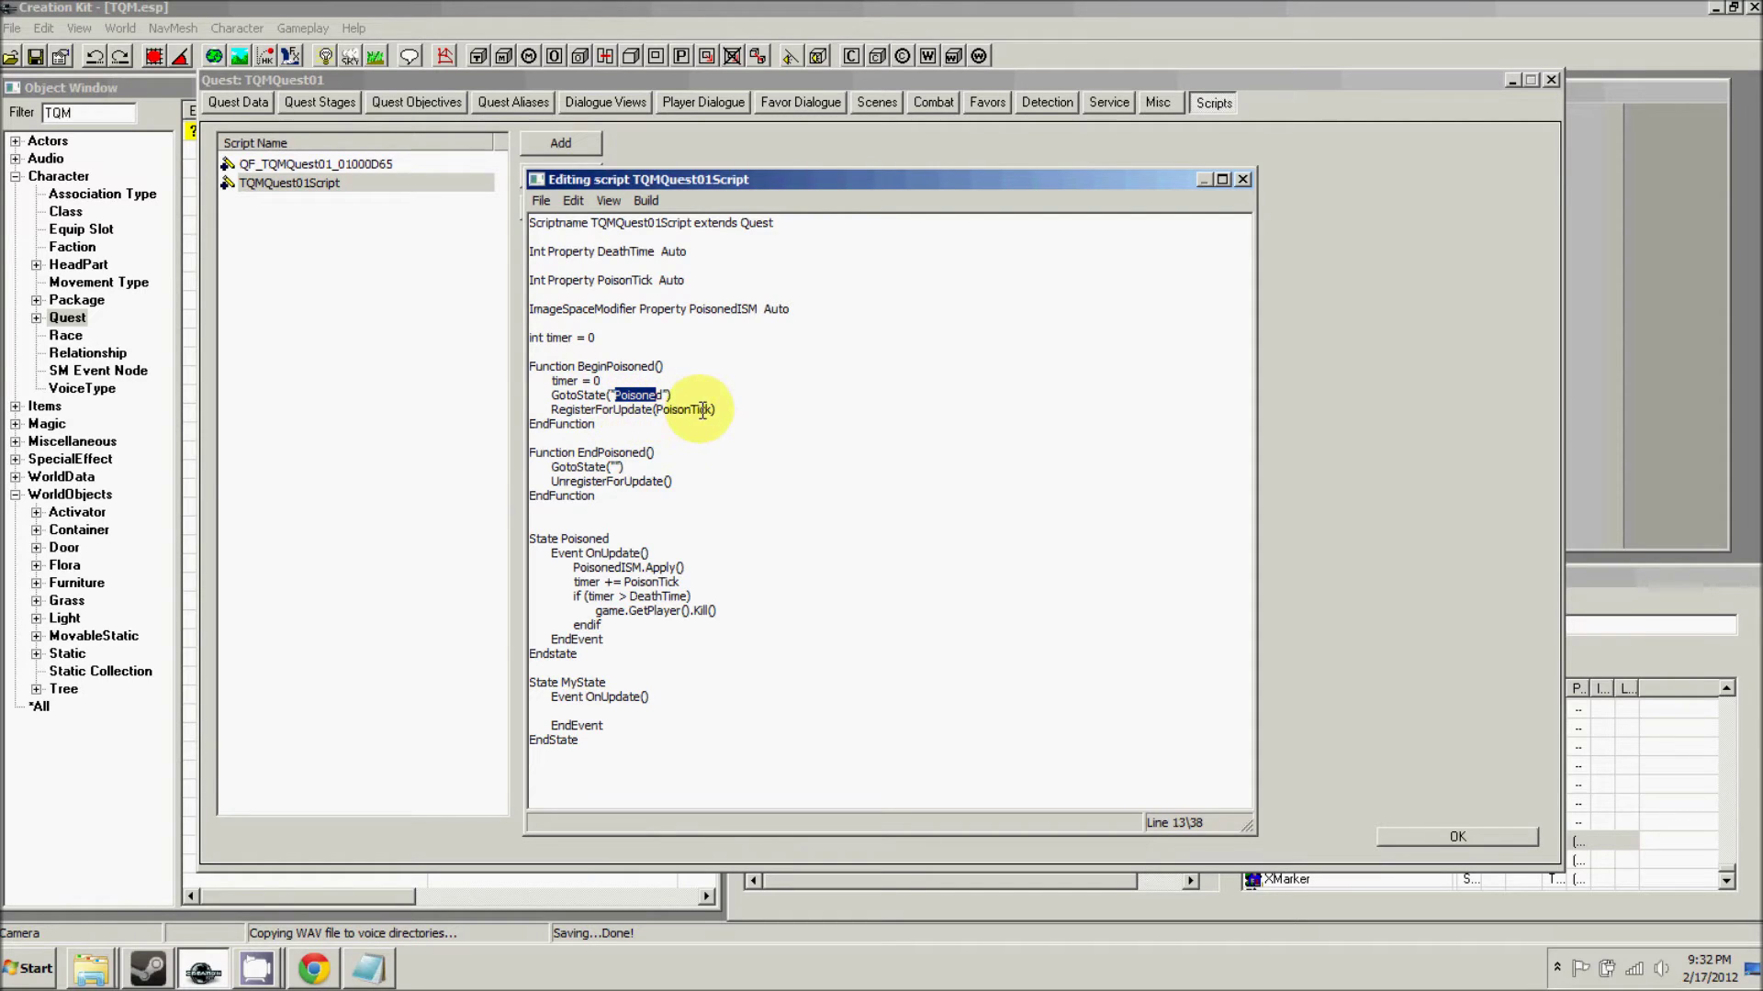
{"action": "left_click_drag", "start_coordinate": [723, 409], "coordinate": [551, 409]}
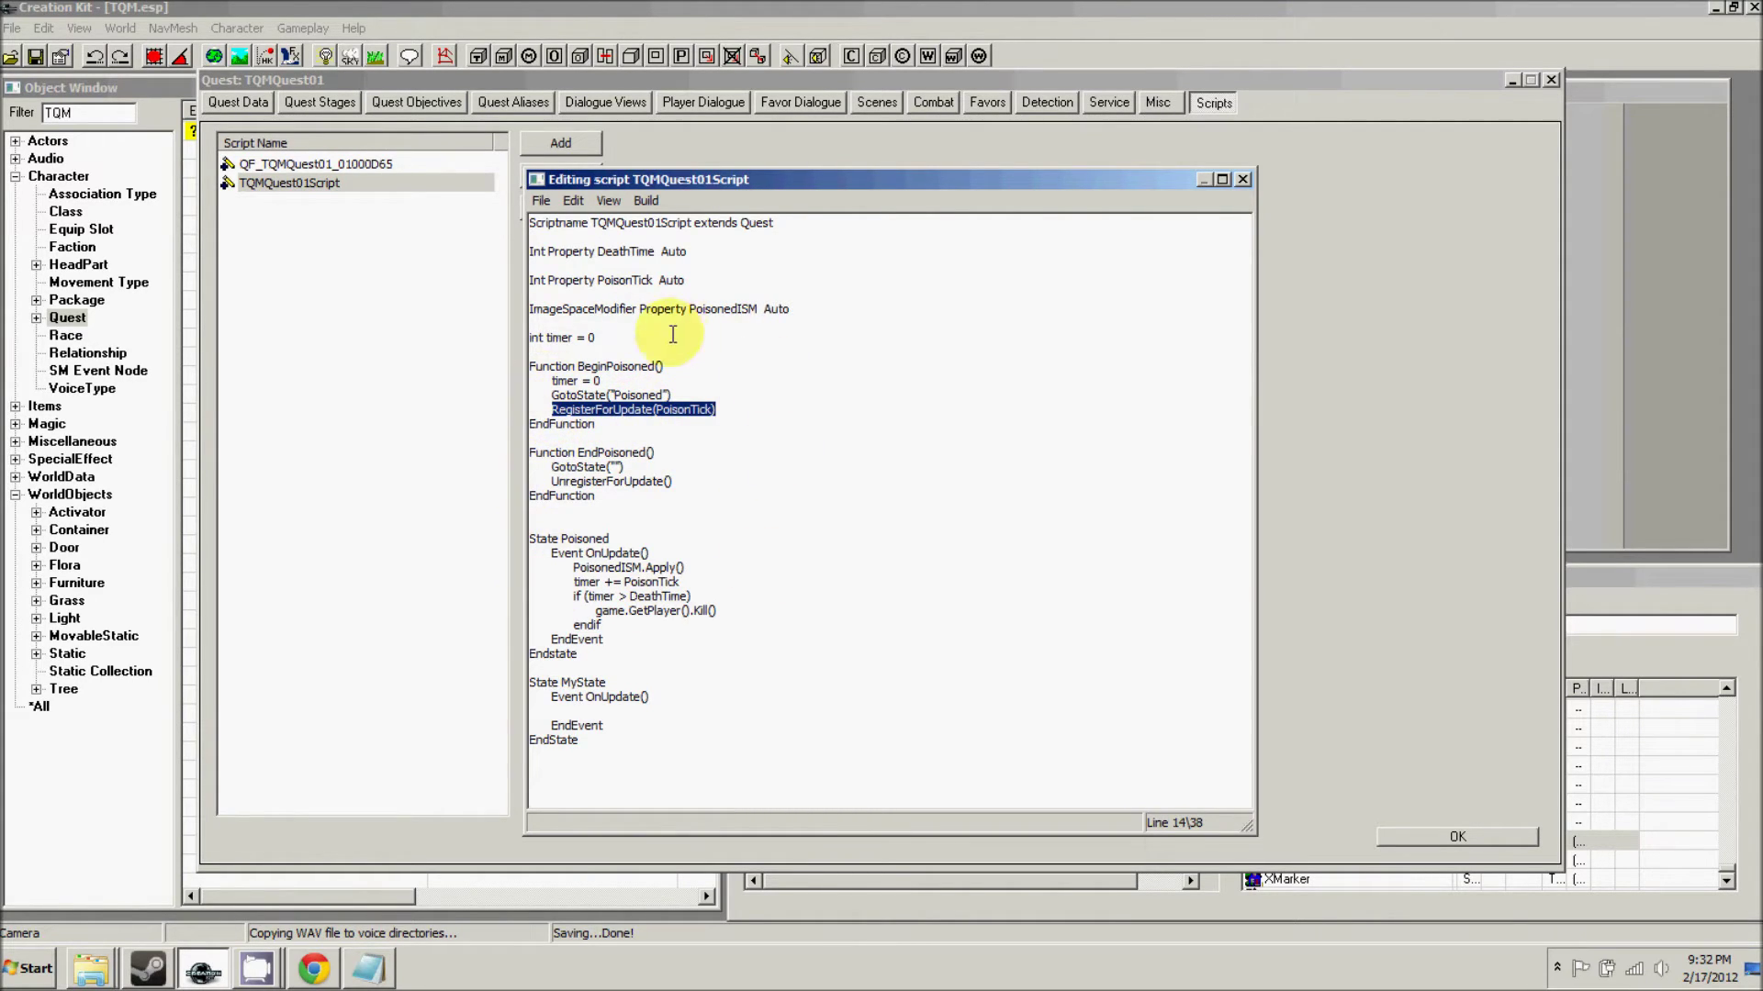
{"action": "left_click", "coordinate": [684, 409]}
{"action": "left_click_drag", "start_coordinate": [717, 410], "coordinate": [658, 417]}
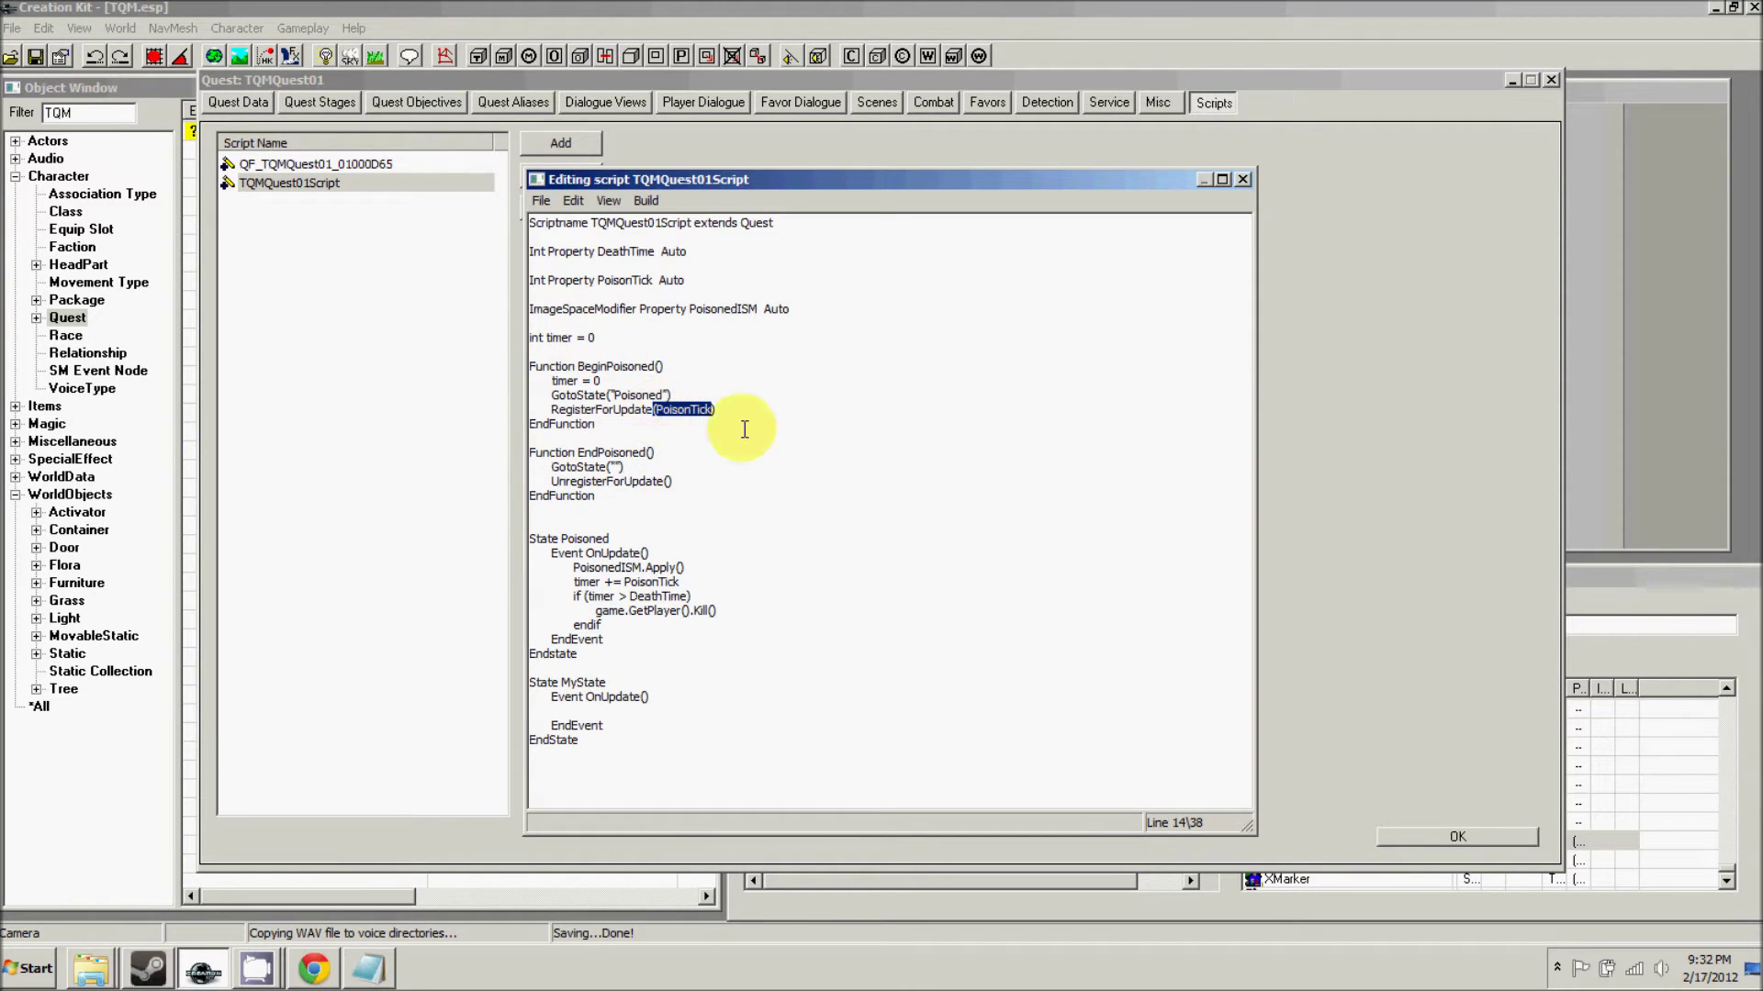
{"action": "left_click", "coordinate": [632, 420]}
{"action": "left_click_drag", "start_coordinate": [689, 394], "coordinate": [549, 395]}
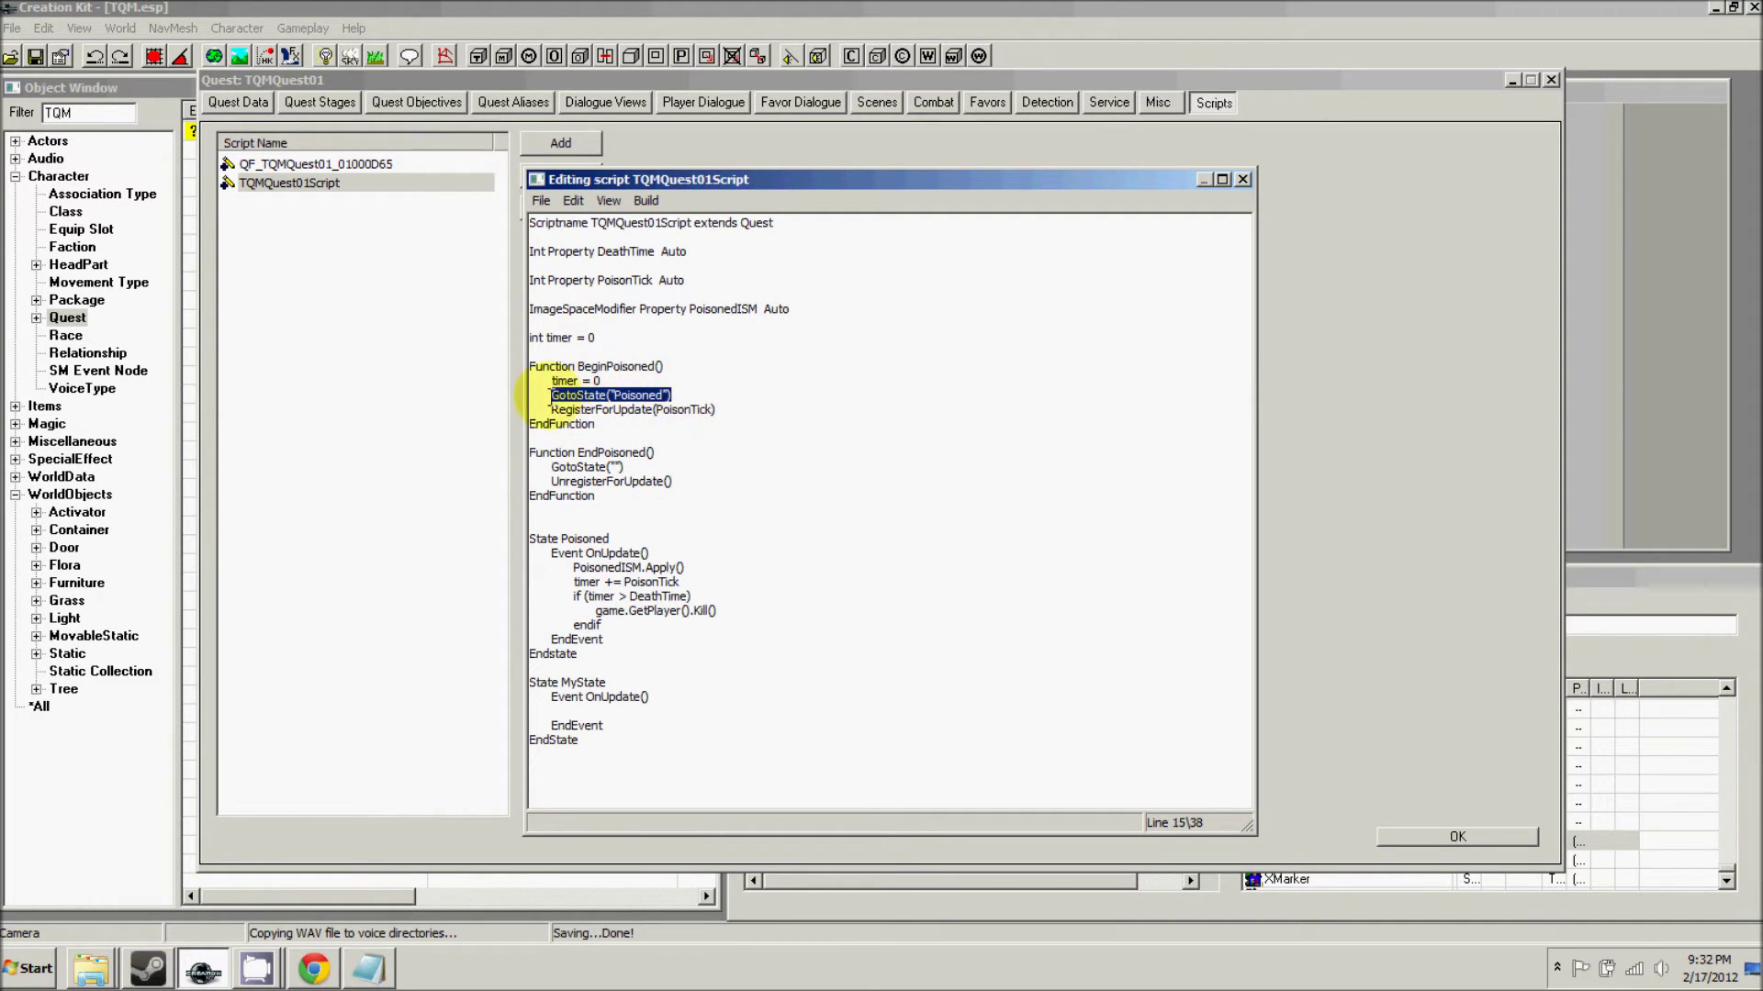
- Compare BeginPoisoned's state change and update registration with the Poisoned state's name and OnUpdate event
{"action": "left_click_drag", "start_coordinate": [625, 539], "coordinate": [555, 555]}
{"action": "left_click", "coordinate": [618, 541]}
{"action": "key", "text": "Down"}
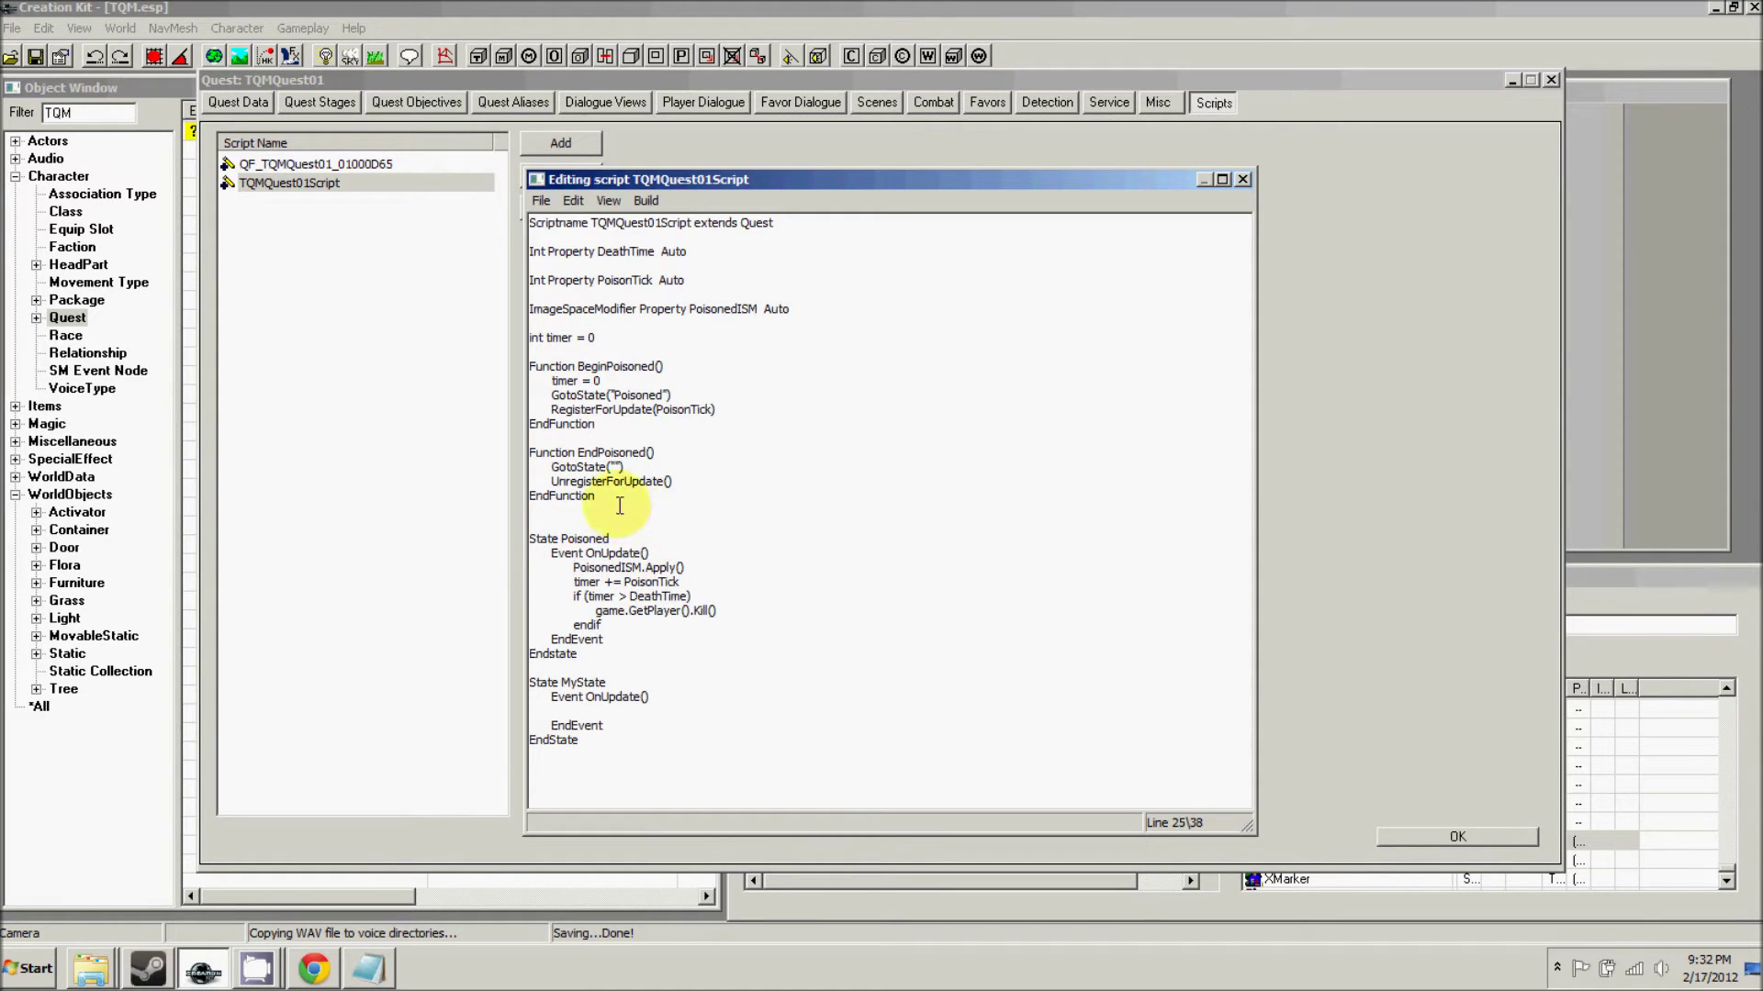
{"action": "left_click_drag", "start_coordinate": [728, 409], "coordinate": [551, 411]}
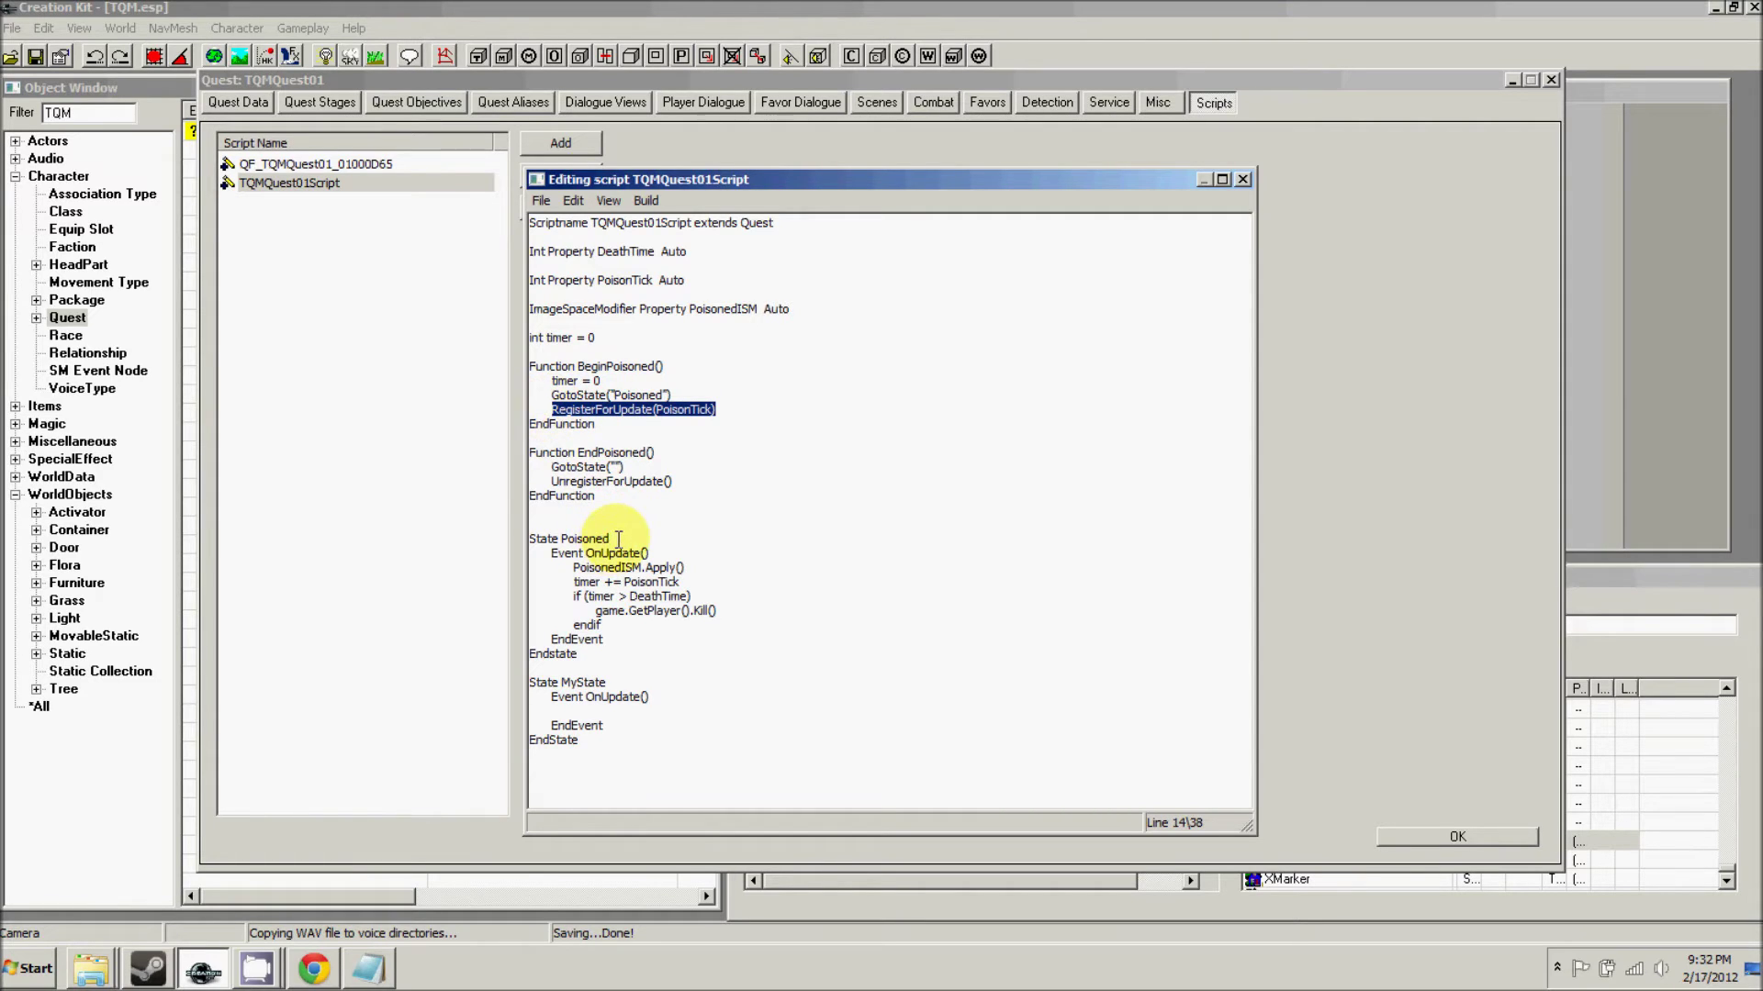
{"action": "left_click_drag", "start_coordinate": [672, 395], "coordinate": [607, 394]}
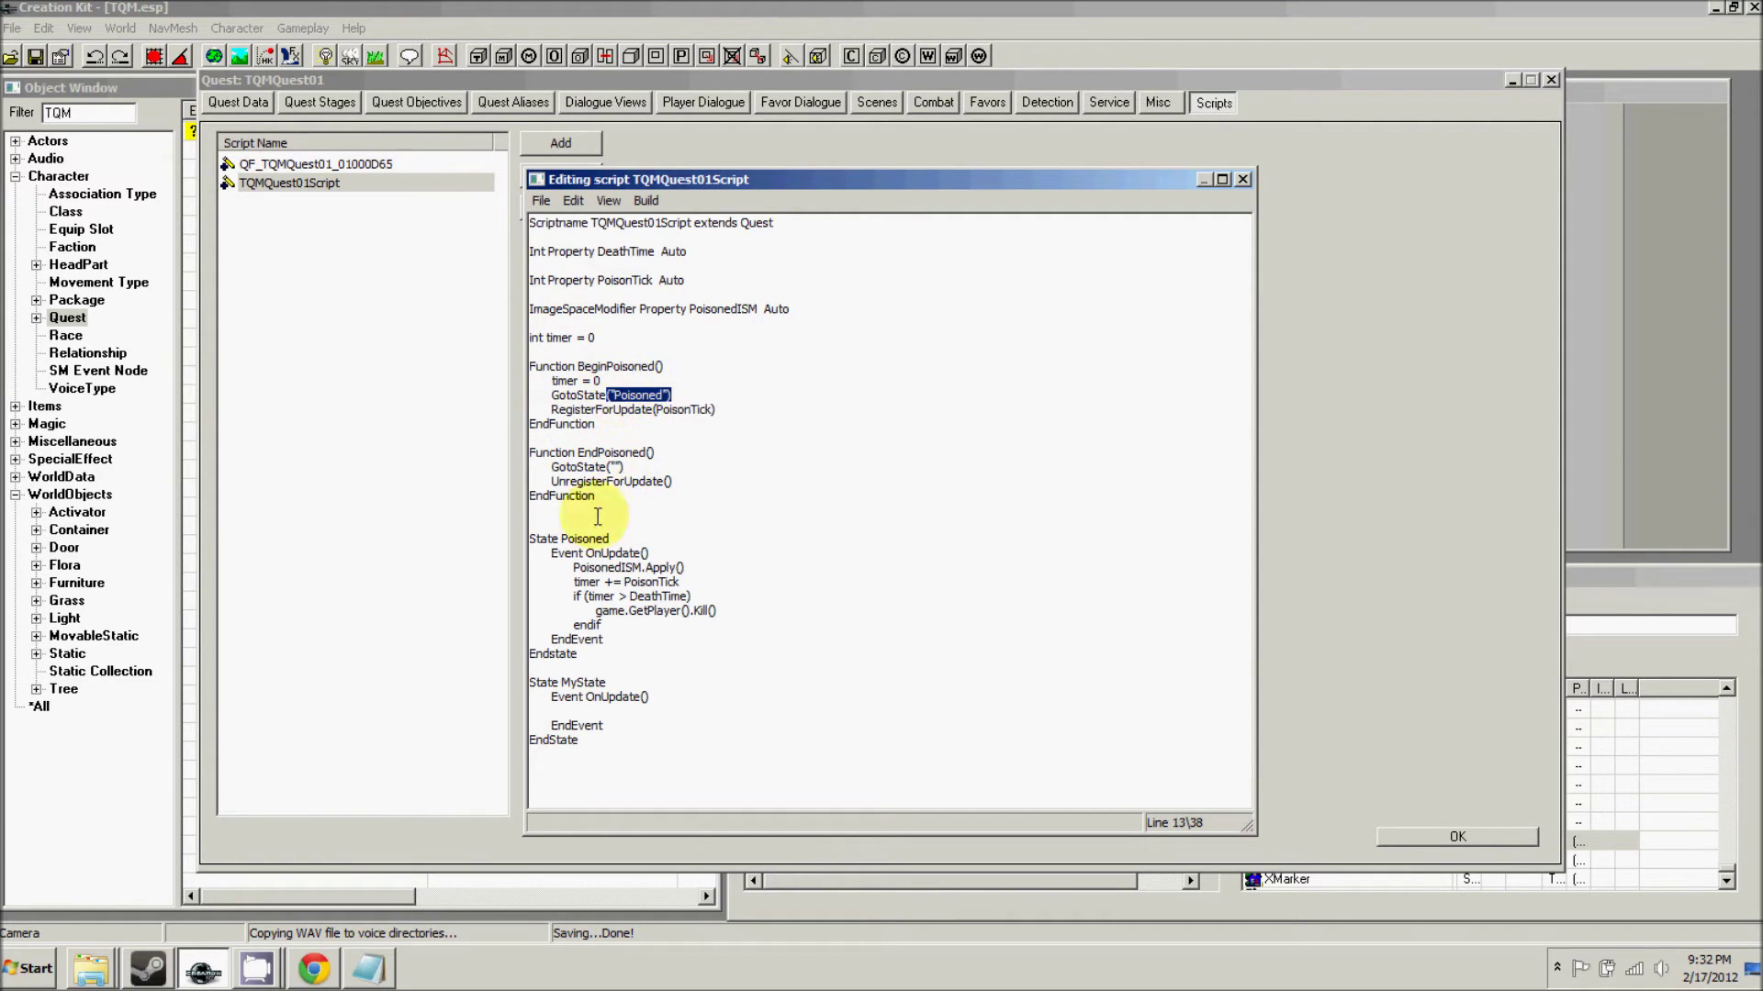
{"action": "left_click_drag", "start_coordinate": [650, 553], "coordinate": [587, 552]}
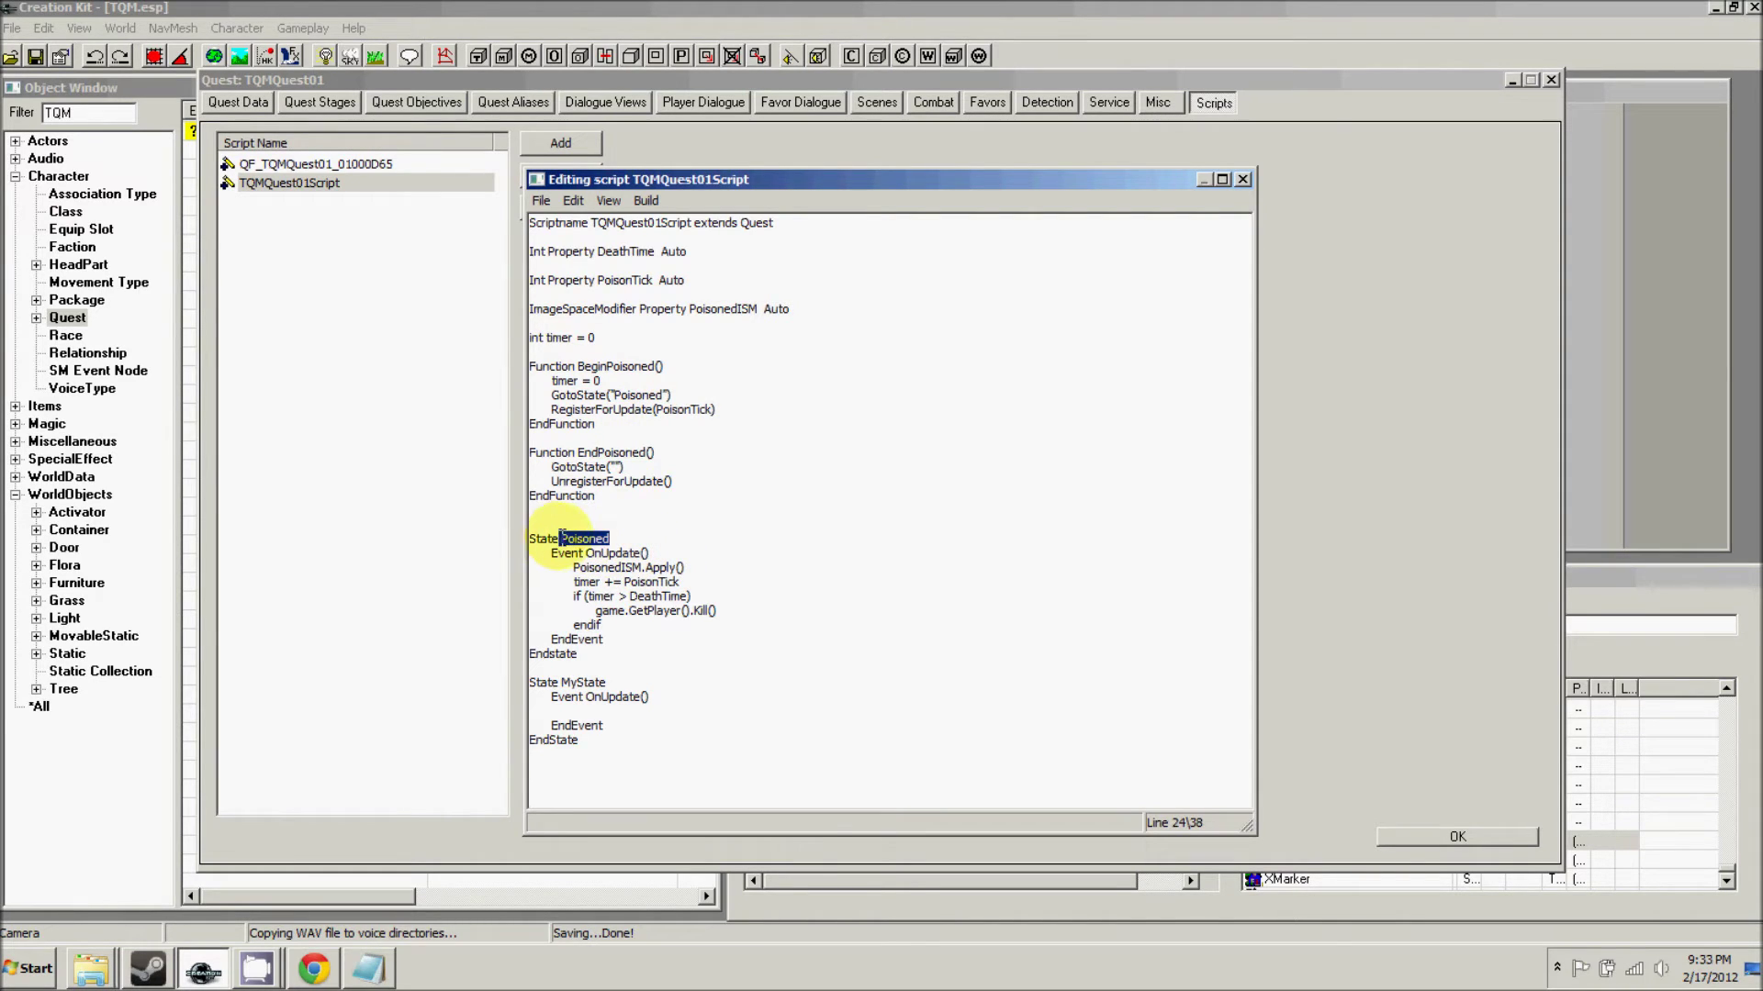
{"action": "left_click_drag", "start_coordinate": [650, 552], "coordinate": [551, 553]}
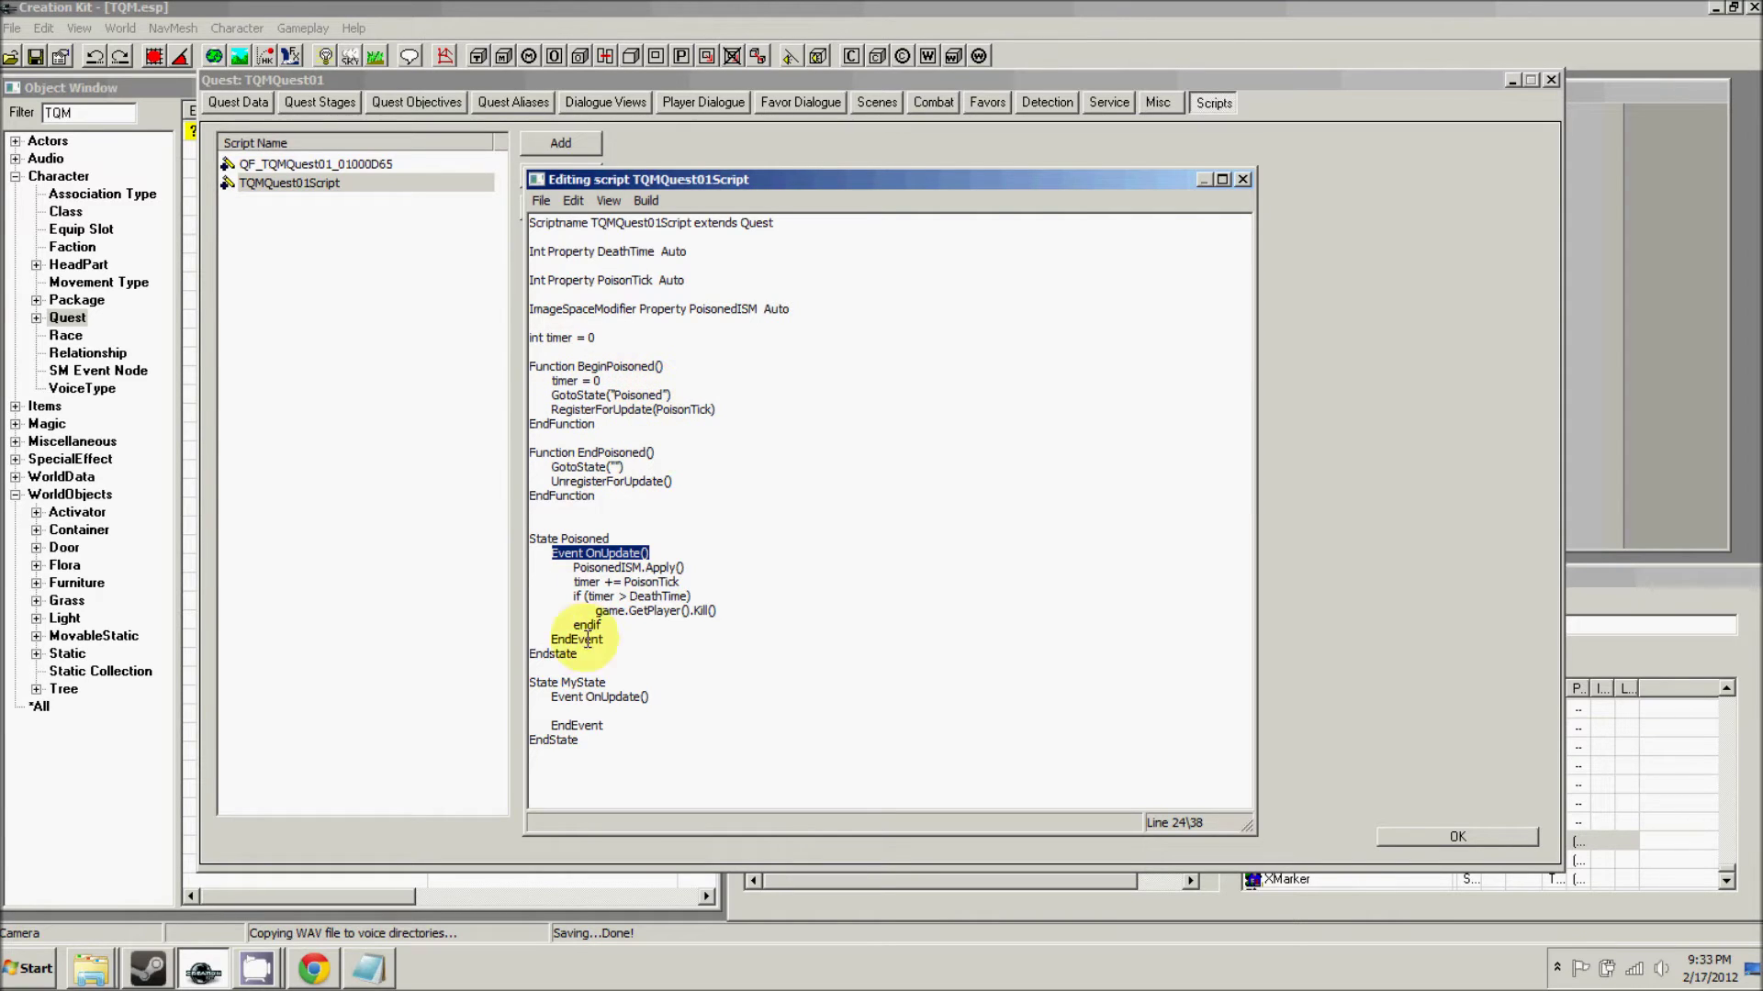
- Delete the whole MyState block, including its empty OnUpdate event, from the end of the script
{"action": "left_click", "coordinate": [620, 680]}
{"action": "left_click_drag", "start_coordinate": [607, 682], "coordinate": [530, 683]}
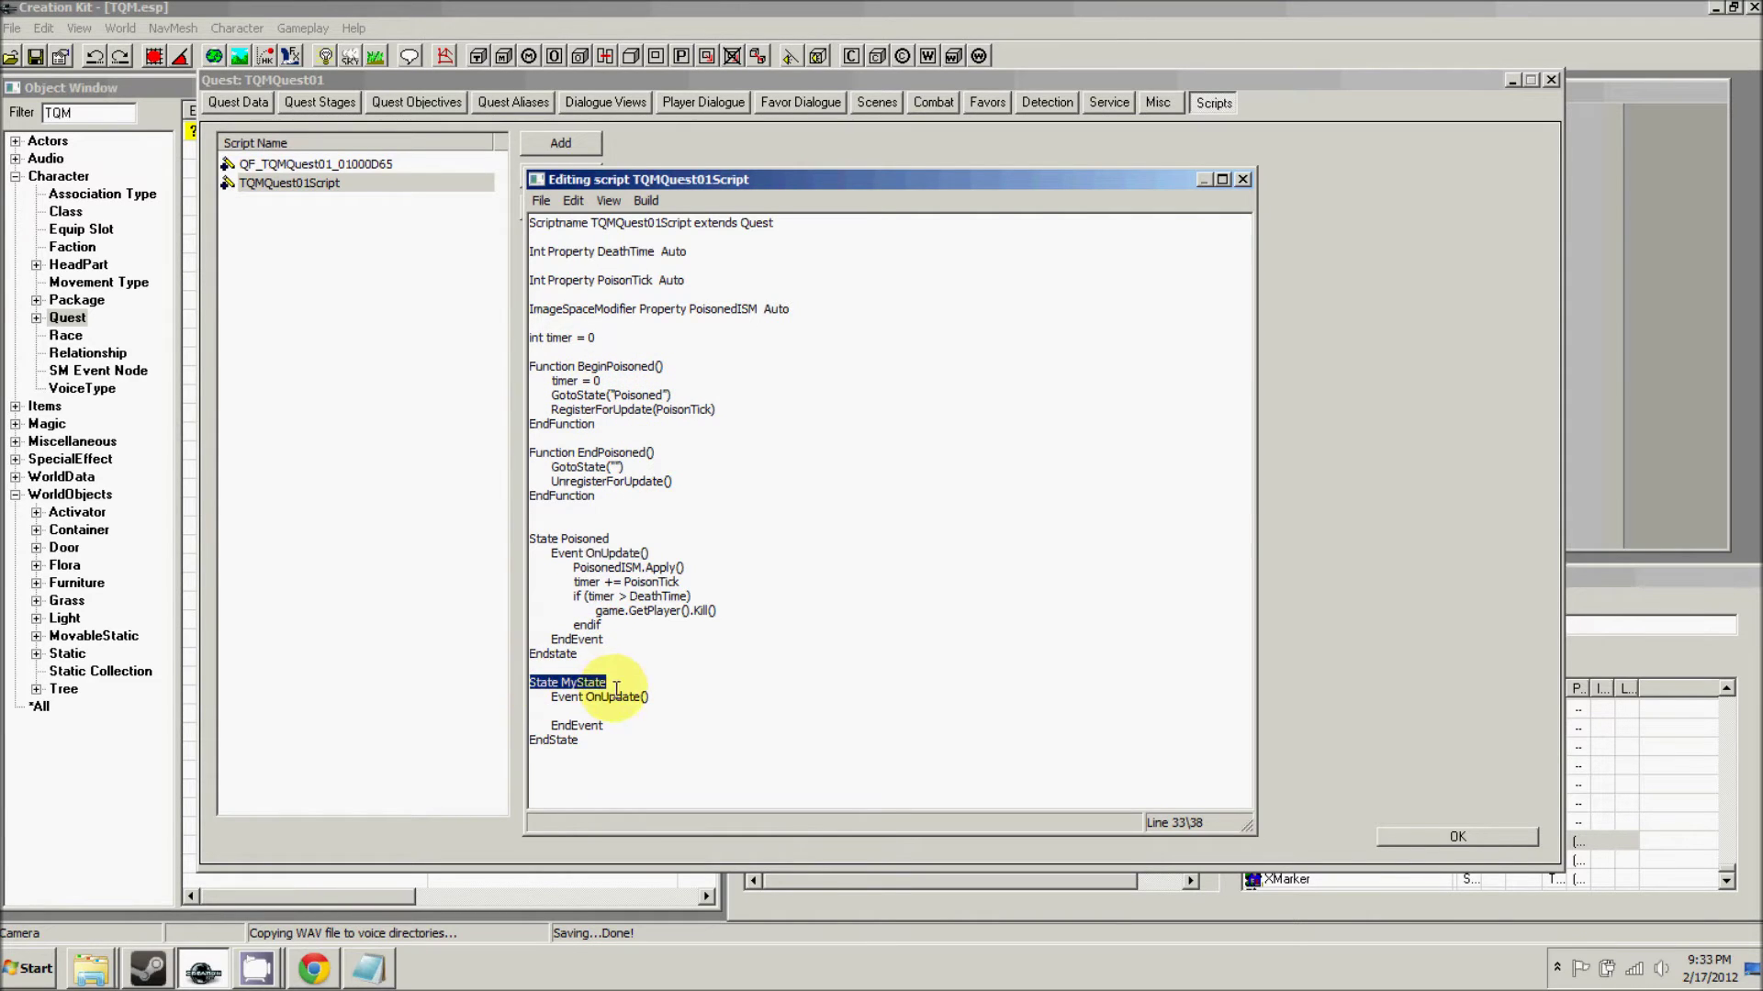
{"action": "left_click", "coordinate": [590, 687]}
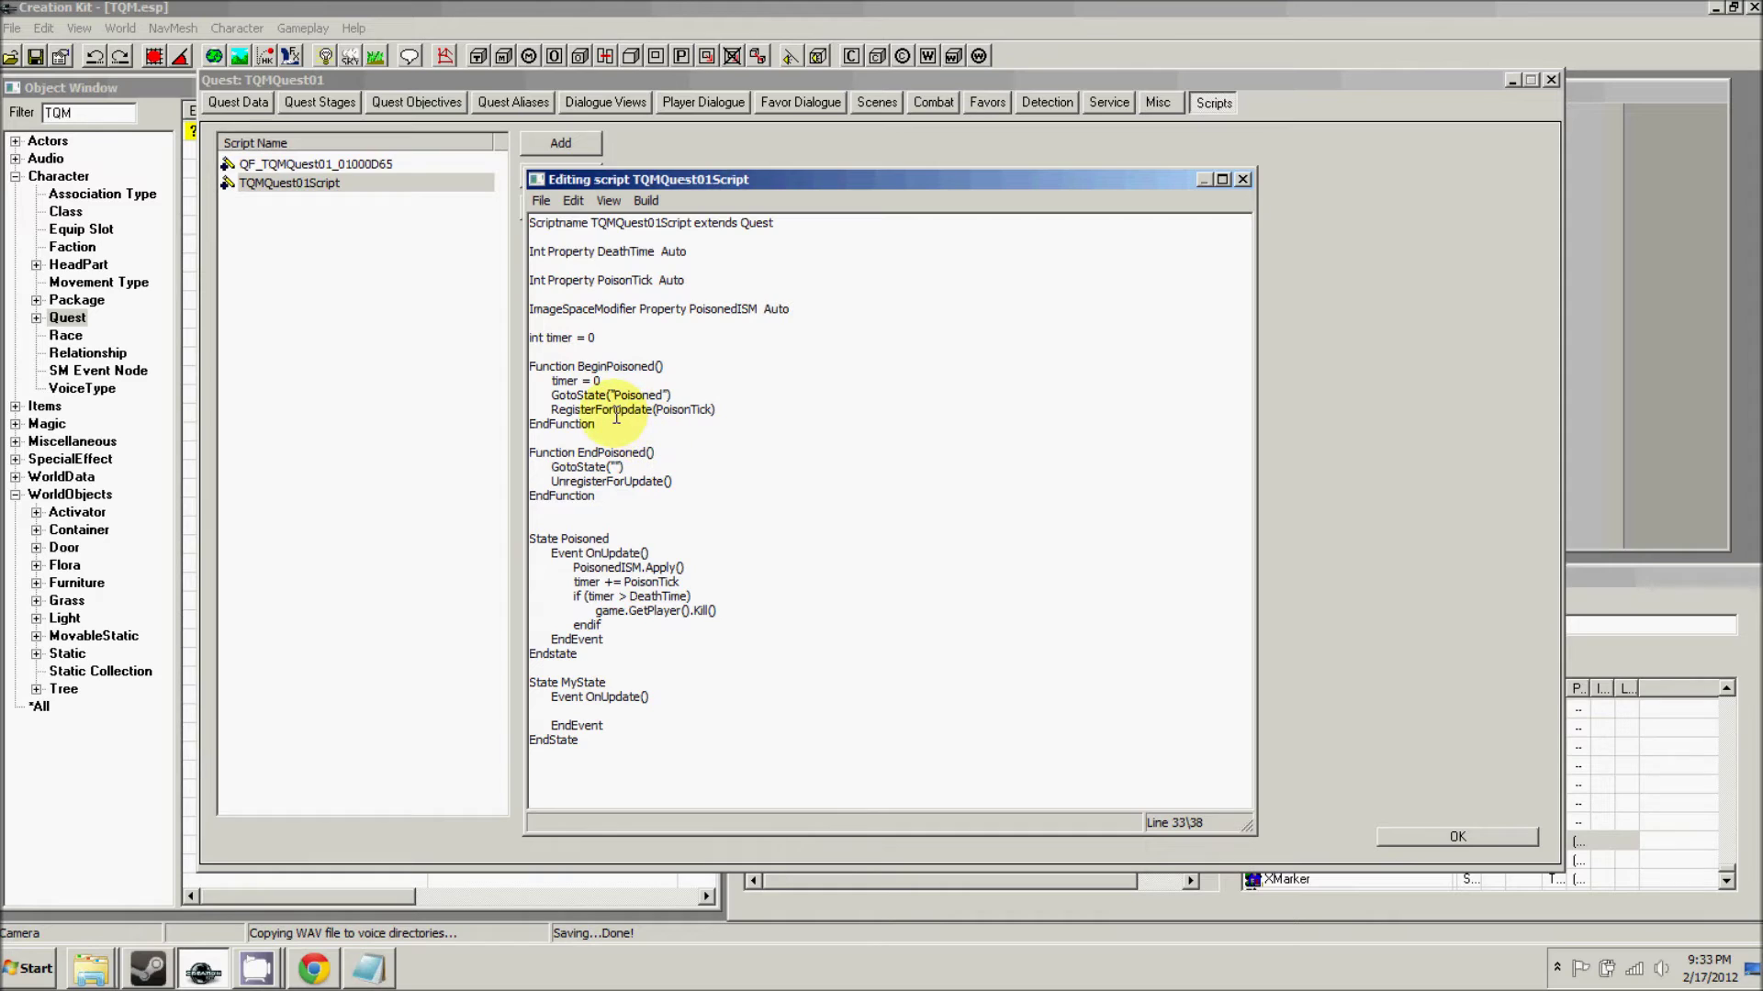
{"action": "left_click_drag", "start_coordinate": [652, 698], "coordinate": [552, 697]}
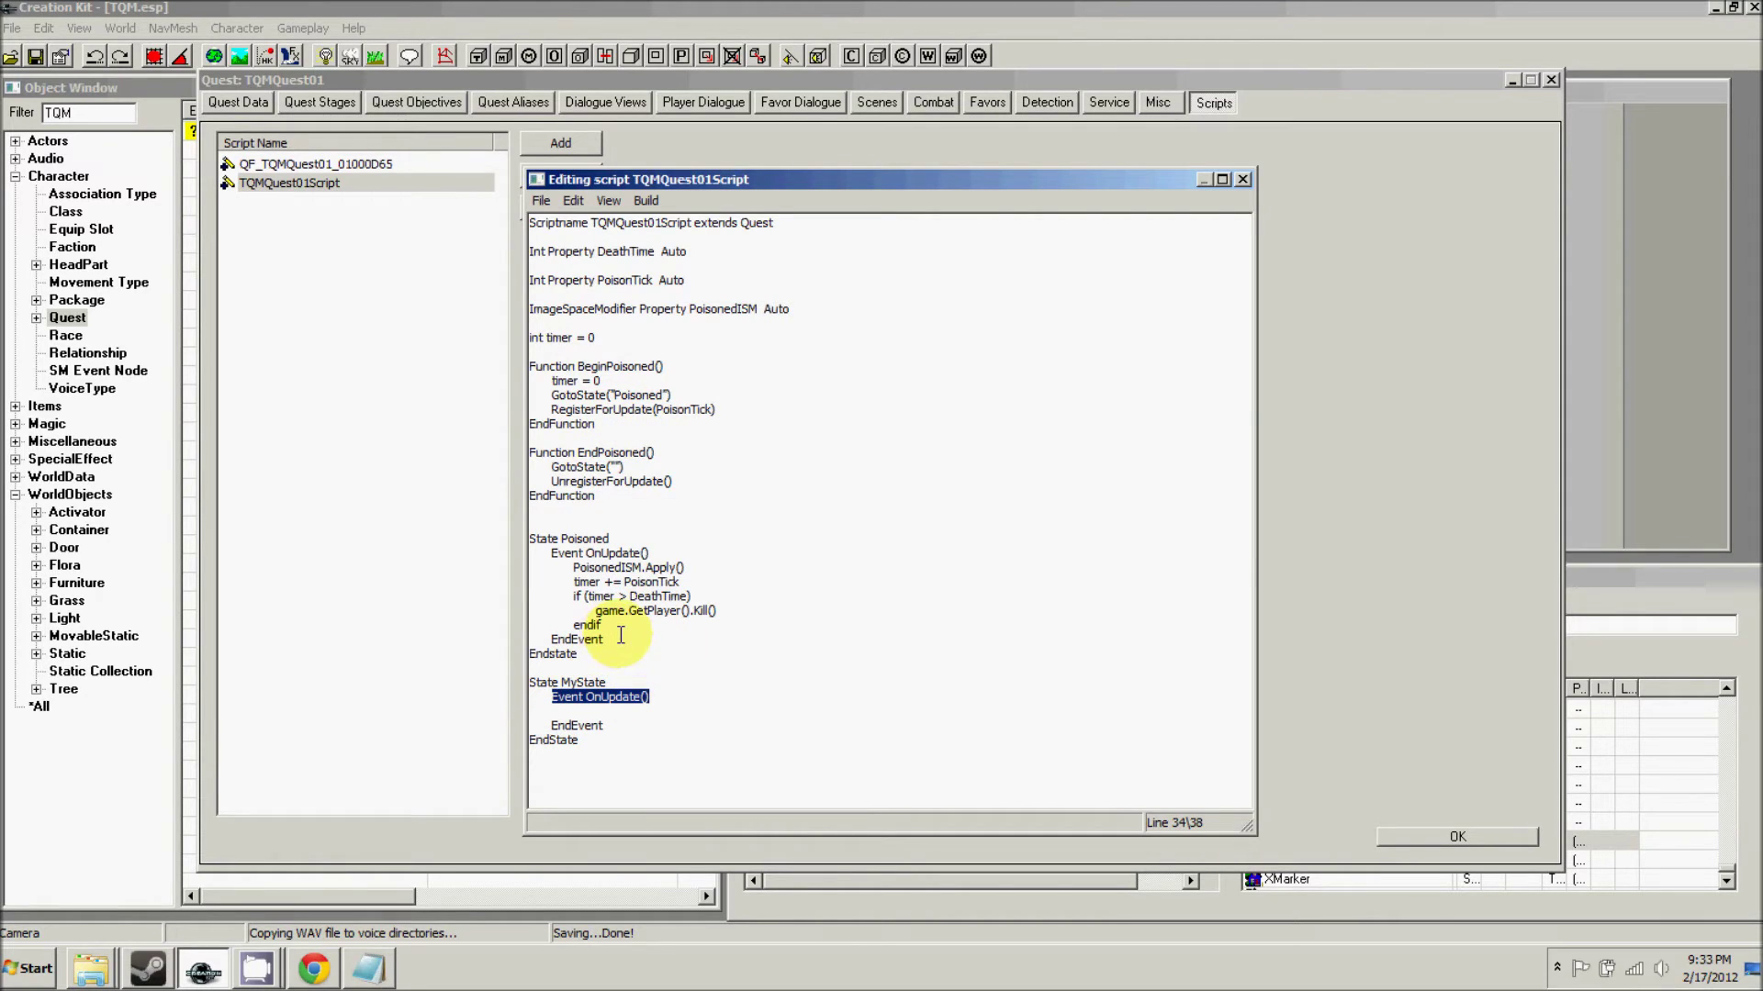
{"action": "left_click", "coordinate": [581, 697]}
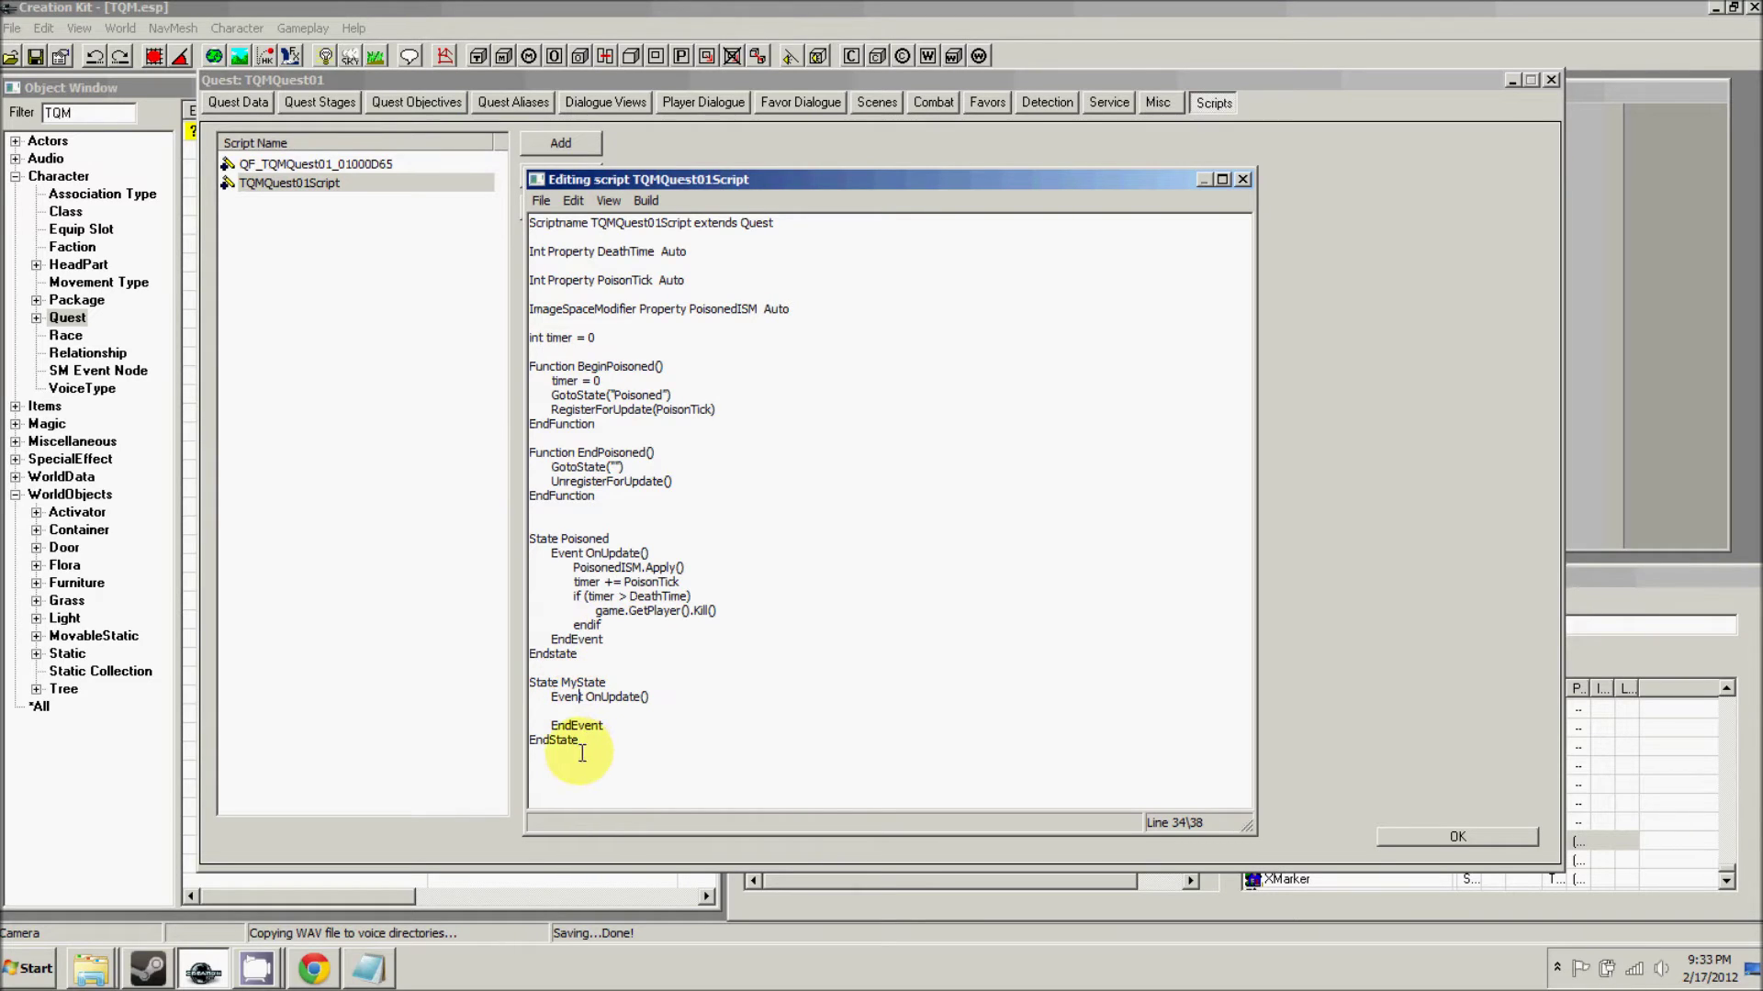
{"action": "left_click_drag", "start_coordinate": [604, 743], "coordinate": [519, 684]}
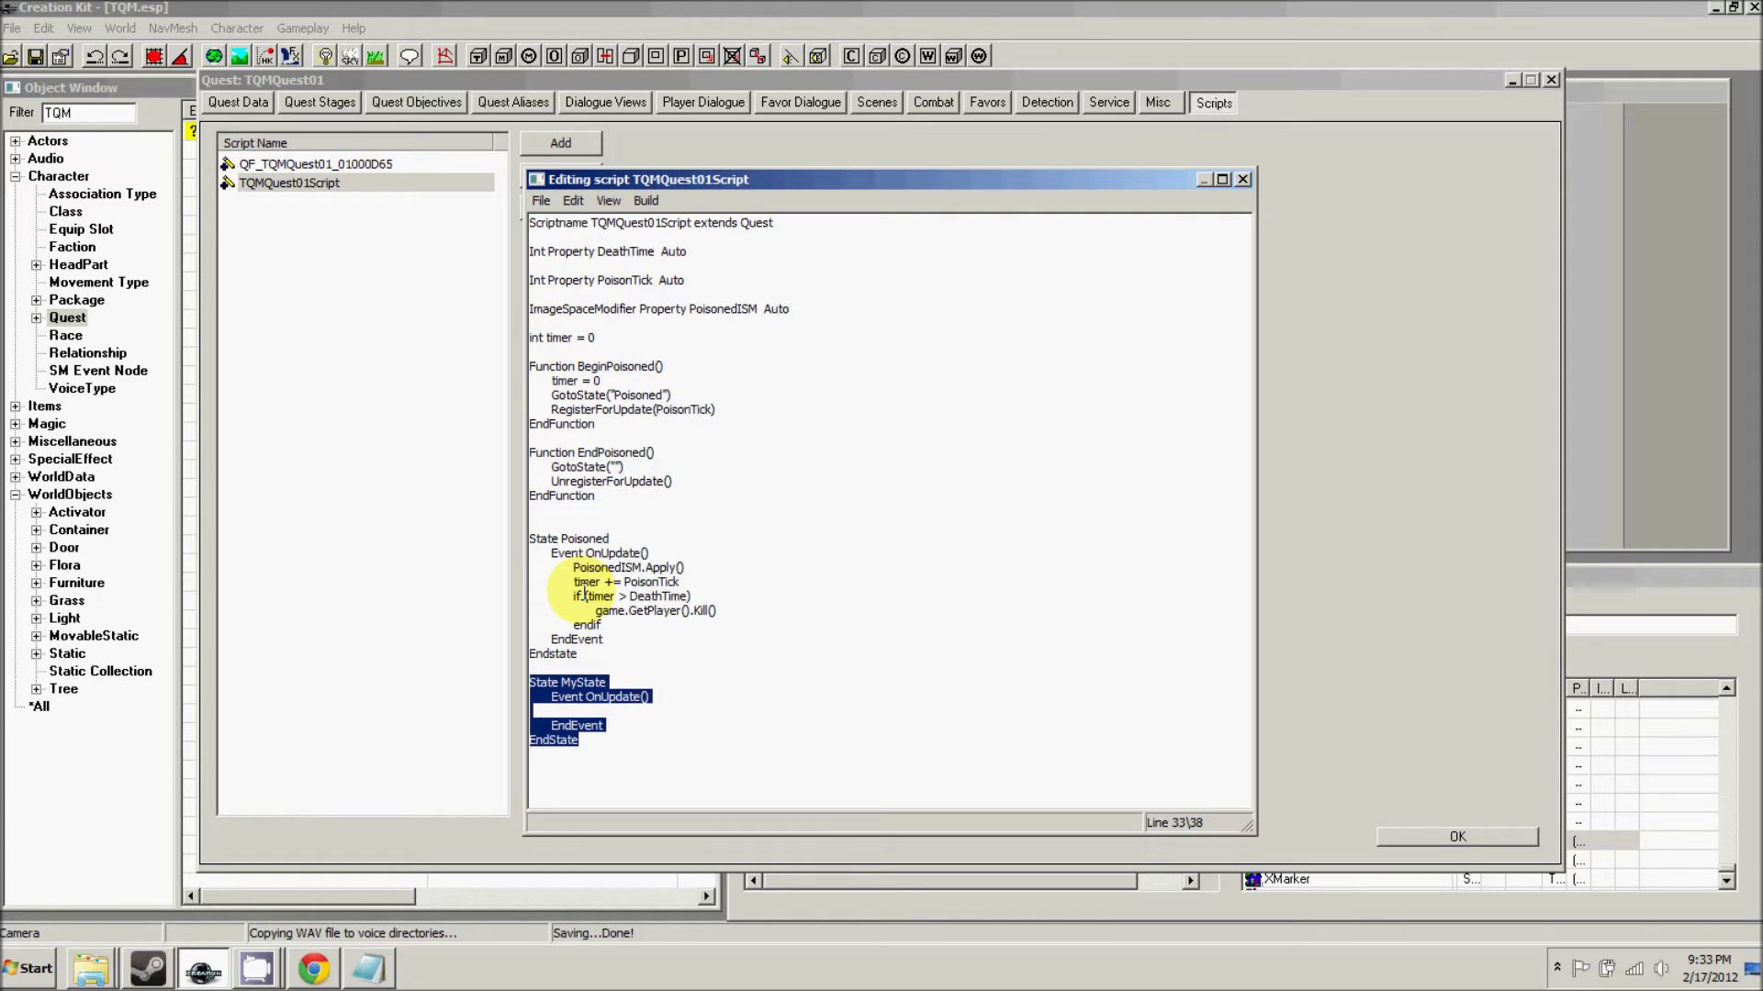
{"action": "key", "text": "Delete"}
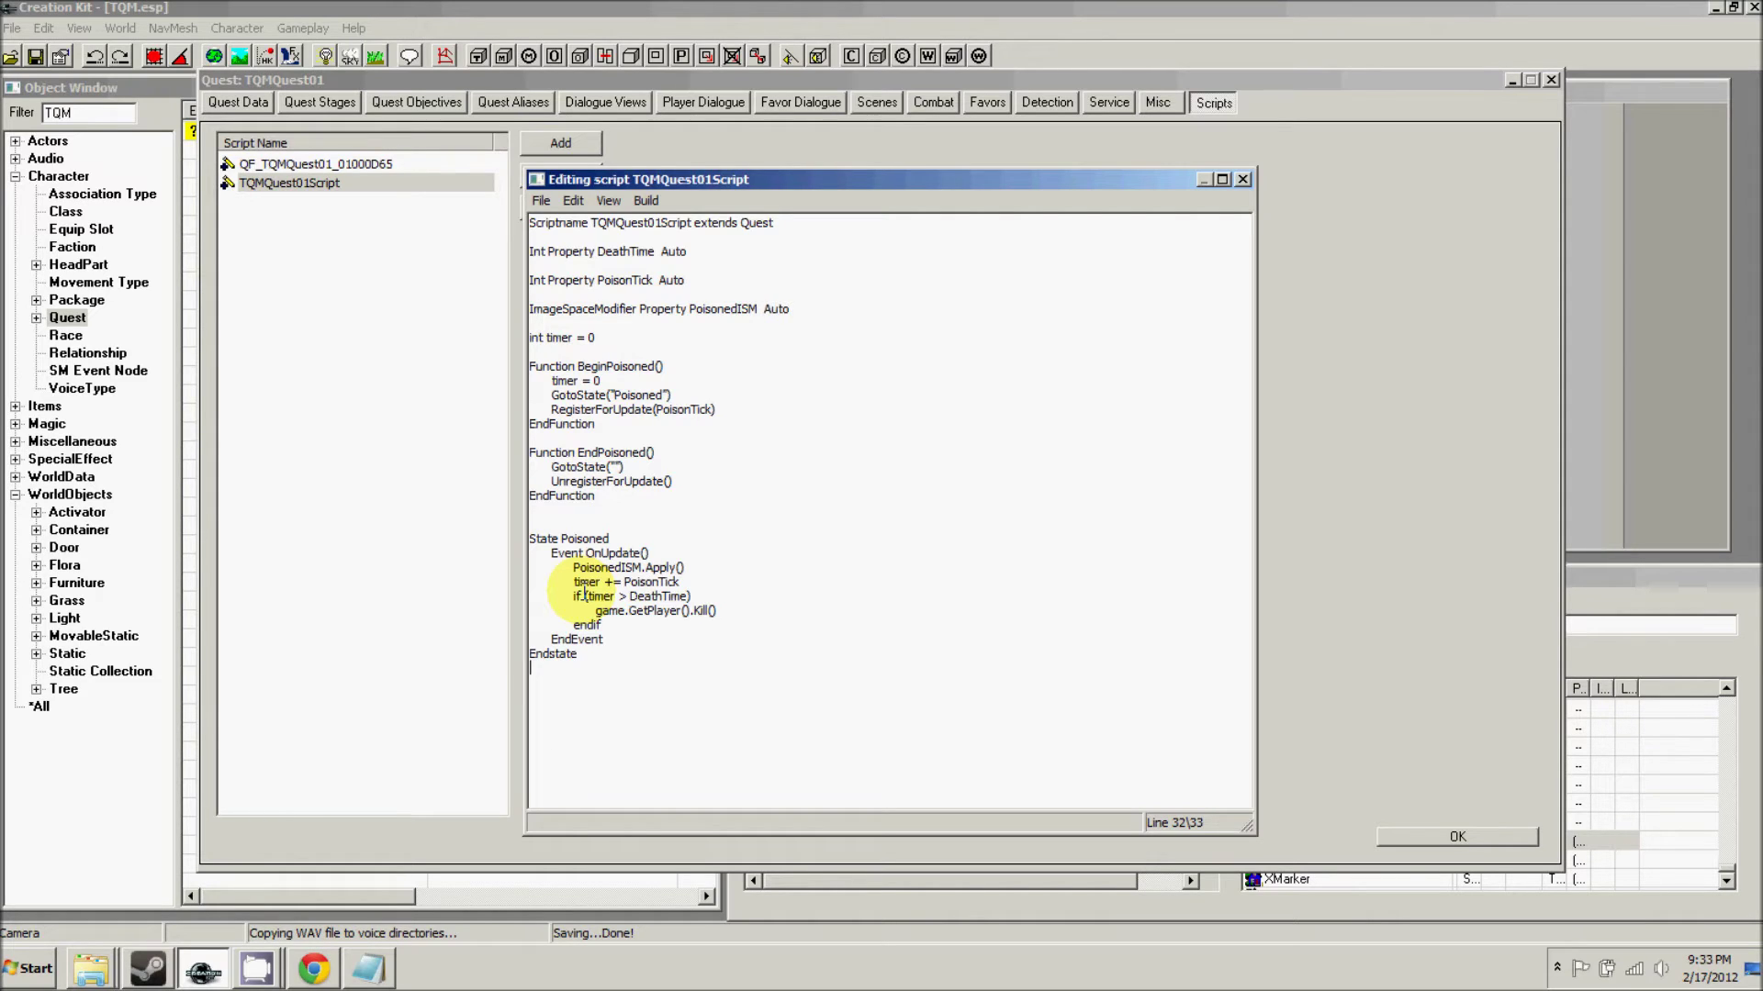
- Examine the EndPoisoned function's GotoState("") and UnregisterForUpdate() calls
{"action": "left_click_drag", "start_coordinate": [598, 498], "coordinate": [523, 450]}
{"action": "left_click", "coordinate": [628, 468]}
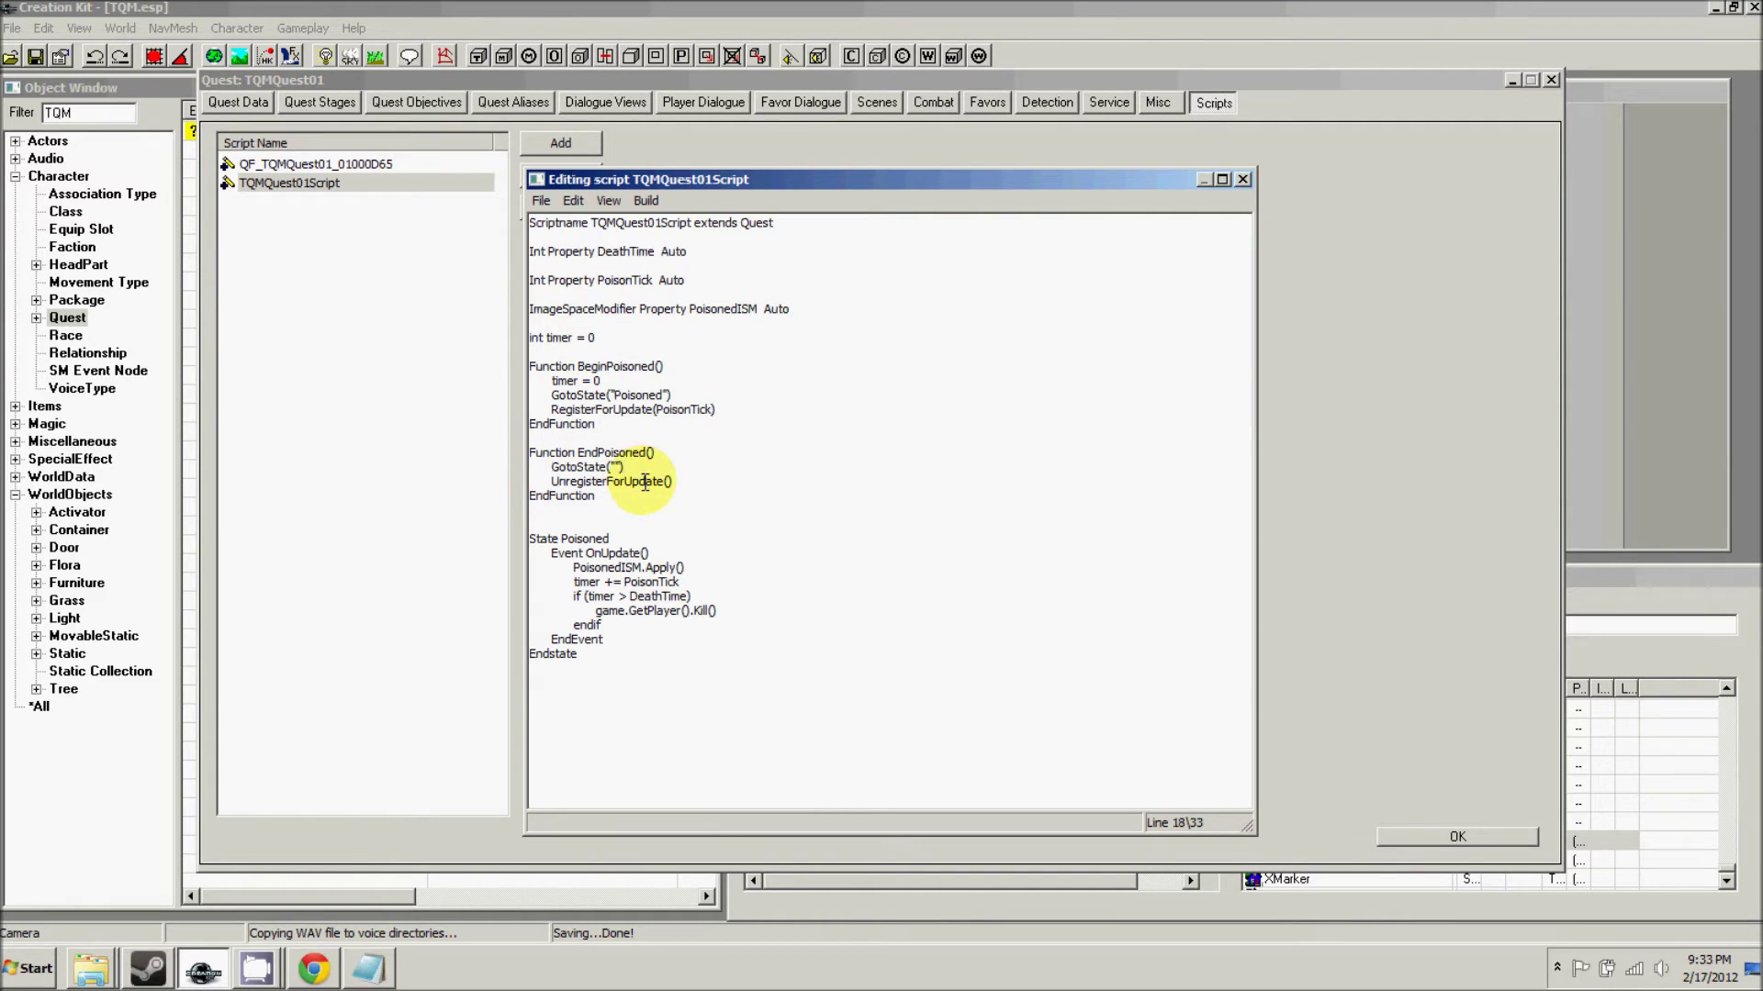
{"action": "left_click_drag", "start_coordinate": [635, 469], "coordinate": [544, 455]}
{"action": "left_click", "coordinate": [618, 468]}
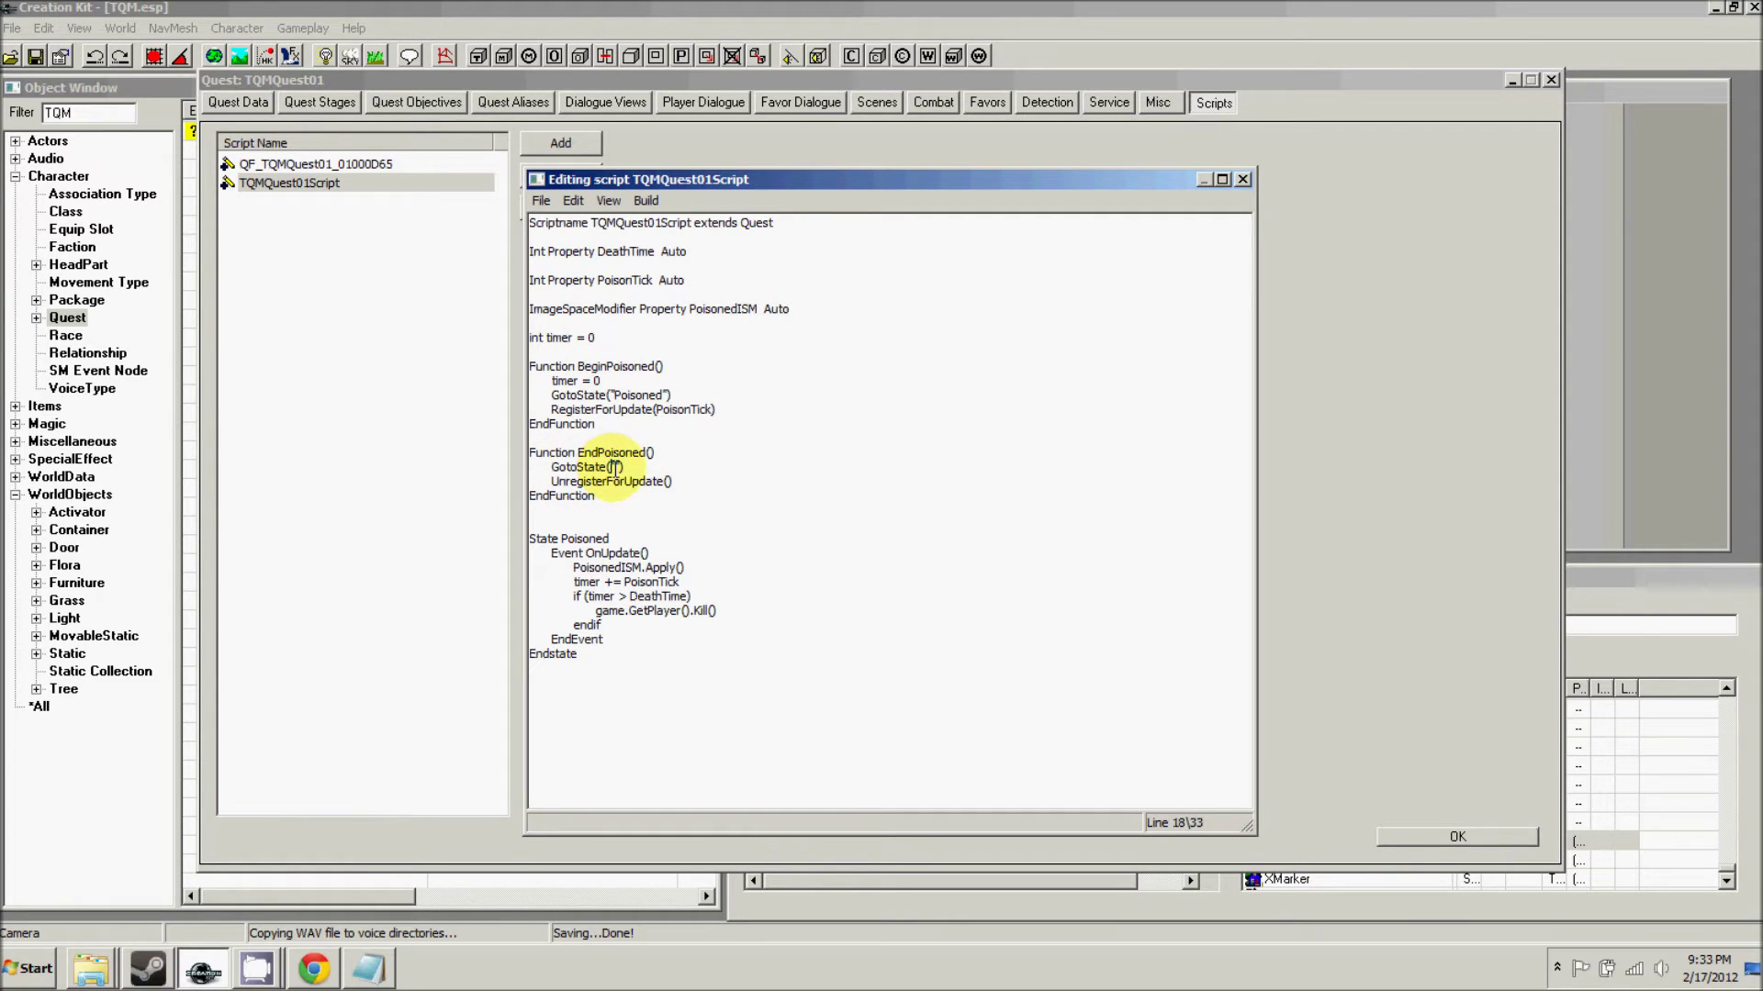
{"action": "double_click", "coordinate": [620, 469]}
{"action": "left_click", "coordinate": [679, 481]}
{"action": "left_click_drag", "start_coordinate": [679, 481], "coordinate": [551, 482]}
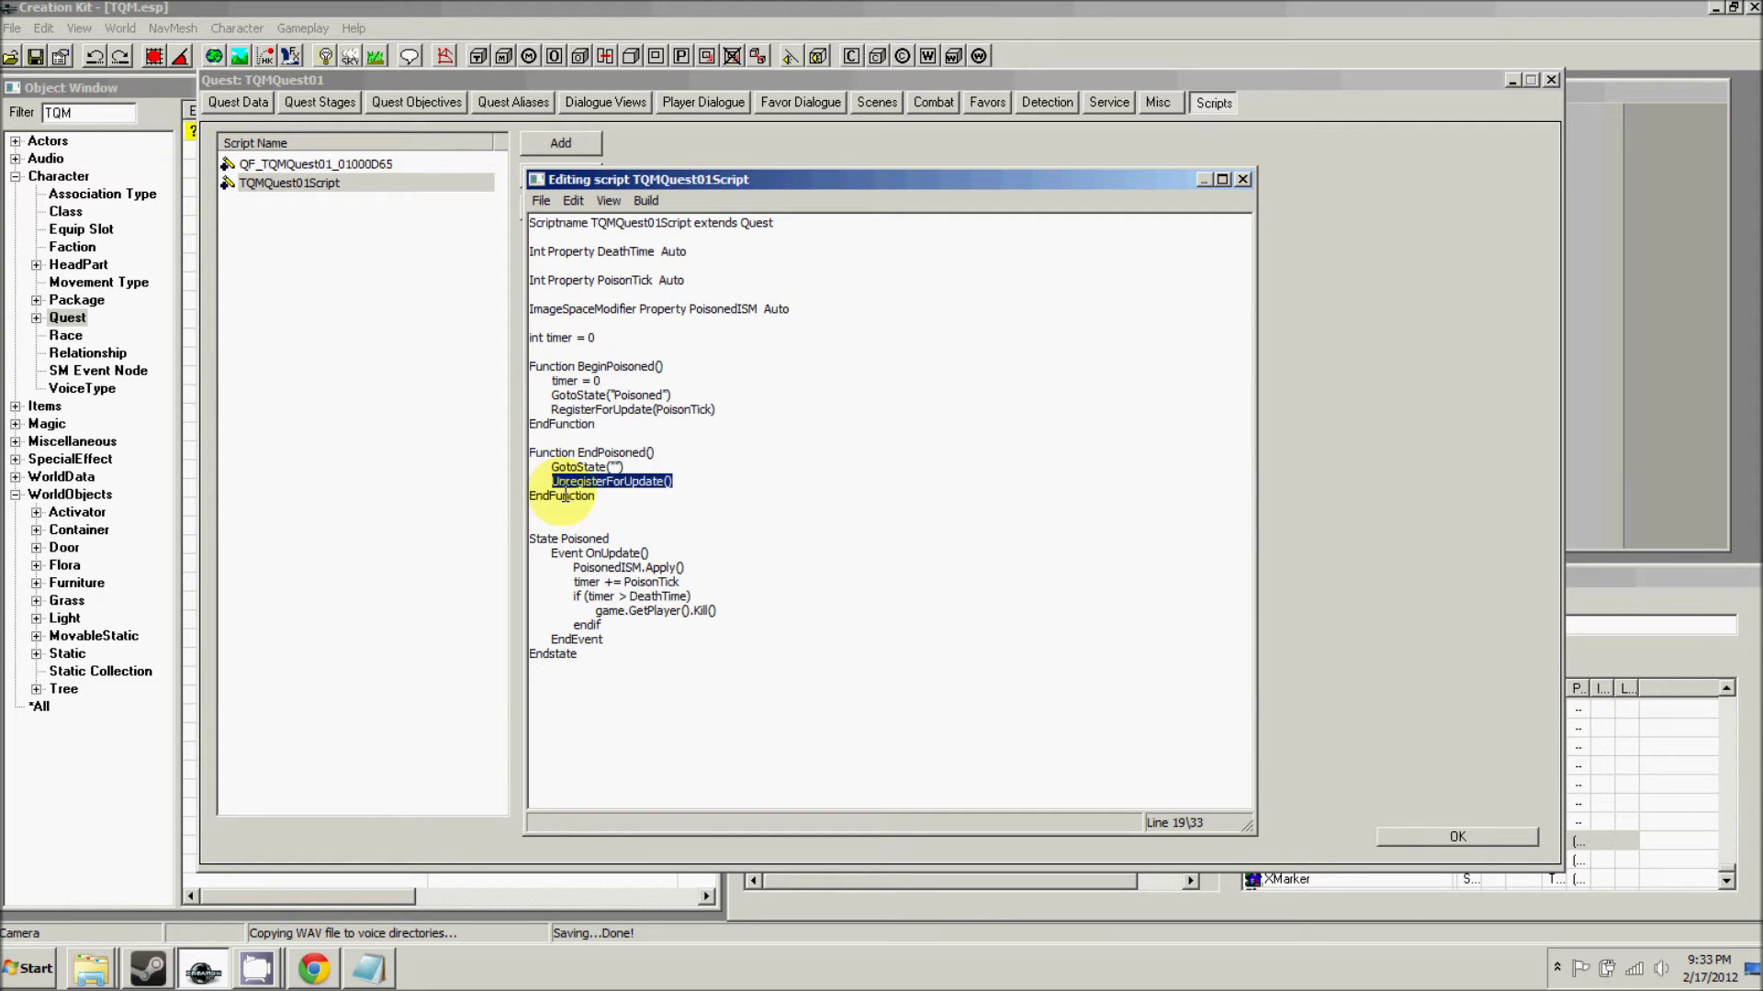
- Examine the Poisoned state's OnUpdate event, covering the PoisonedISM.Apply() call, the timer increment by PoisonTick and the DeathTime condition
{"action": "left_click", "coordinate": [620, 549]}
{"action": "left_click_drag", "start_coordinate": [633, 540], "coordinate": [530, 544]}
{"action": "left_click_drag", "start_coordinate": [585, 657], "coordinate": [521, 655]}
{"action": "left_click", "coordinate": [597, 573]}
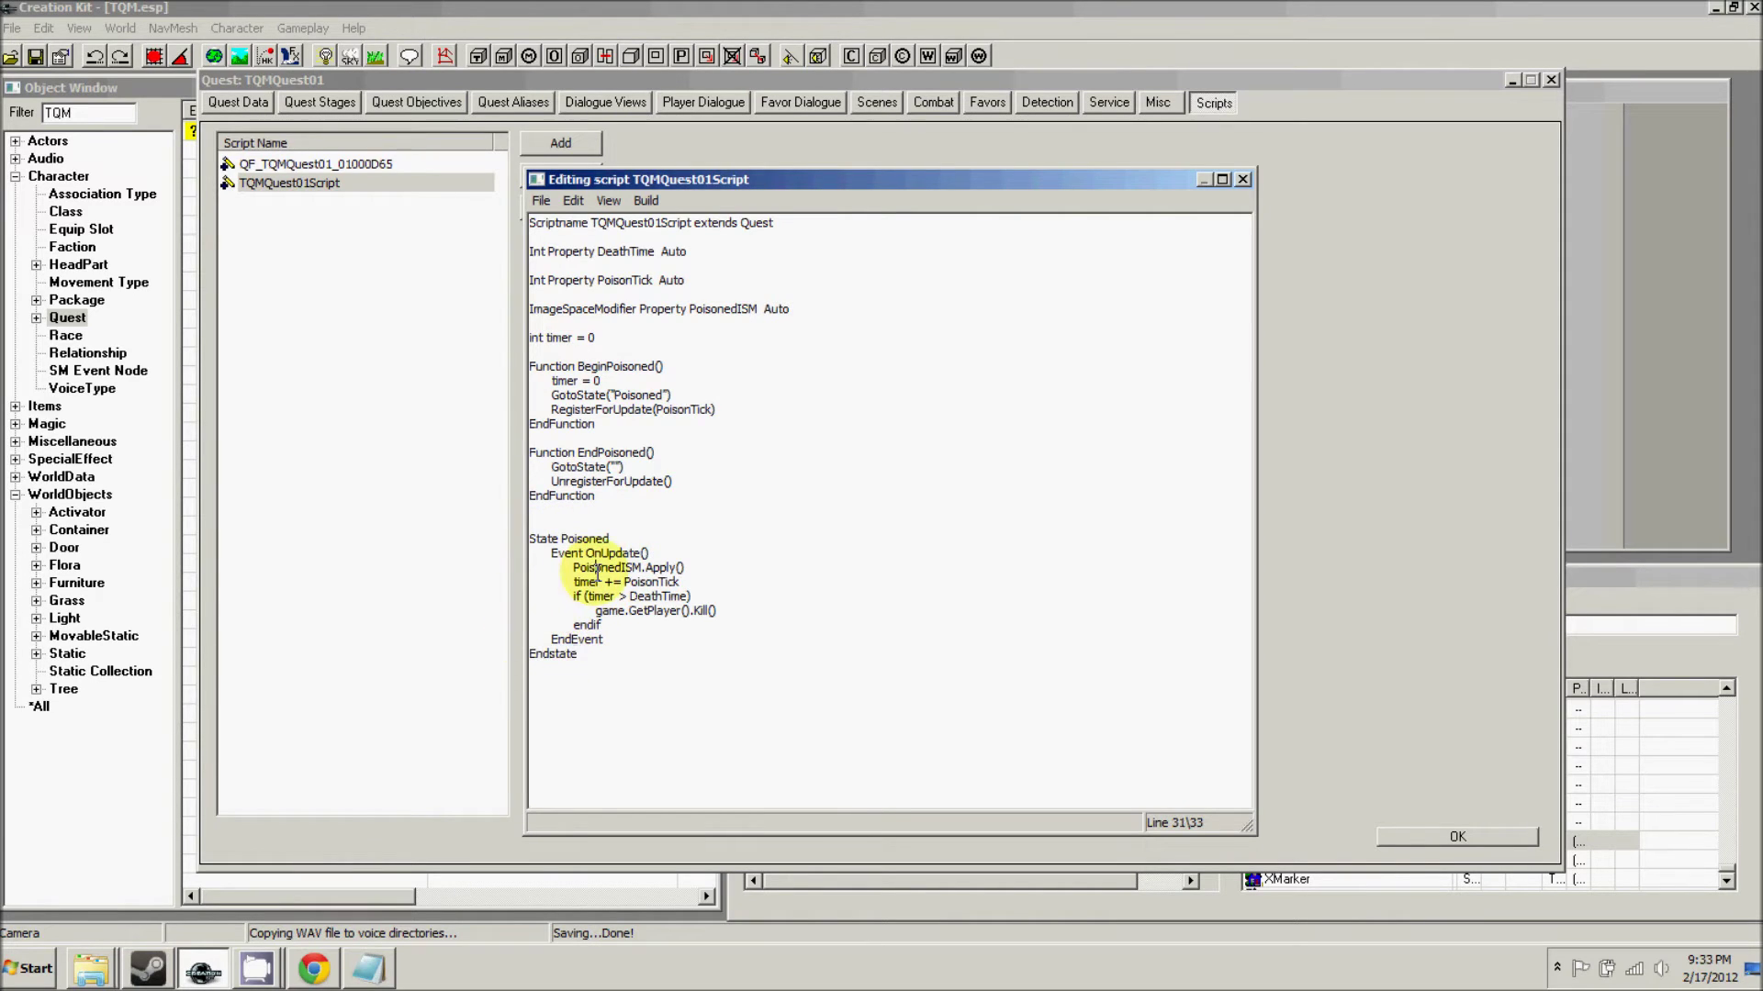
{"action": "left_click_drag", "start_coordinate": [650, 555], "coordinate": [586, 555]}
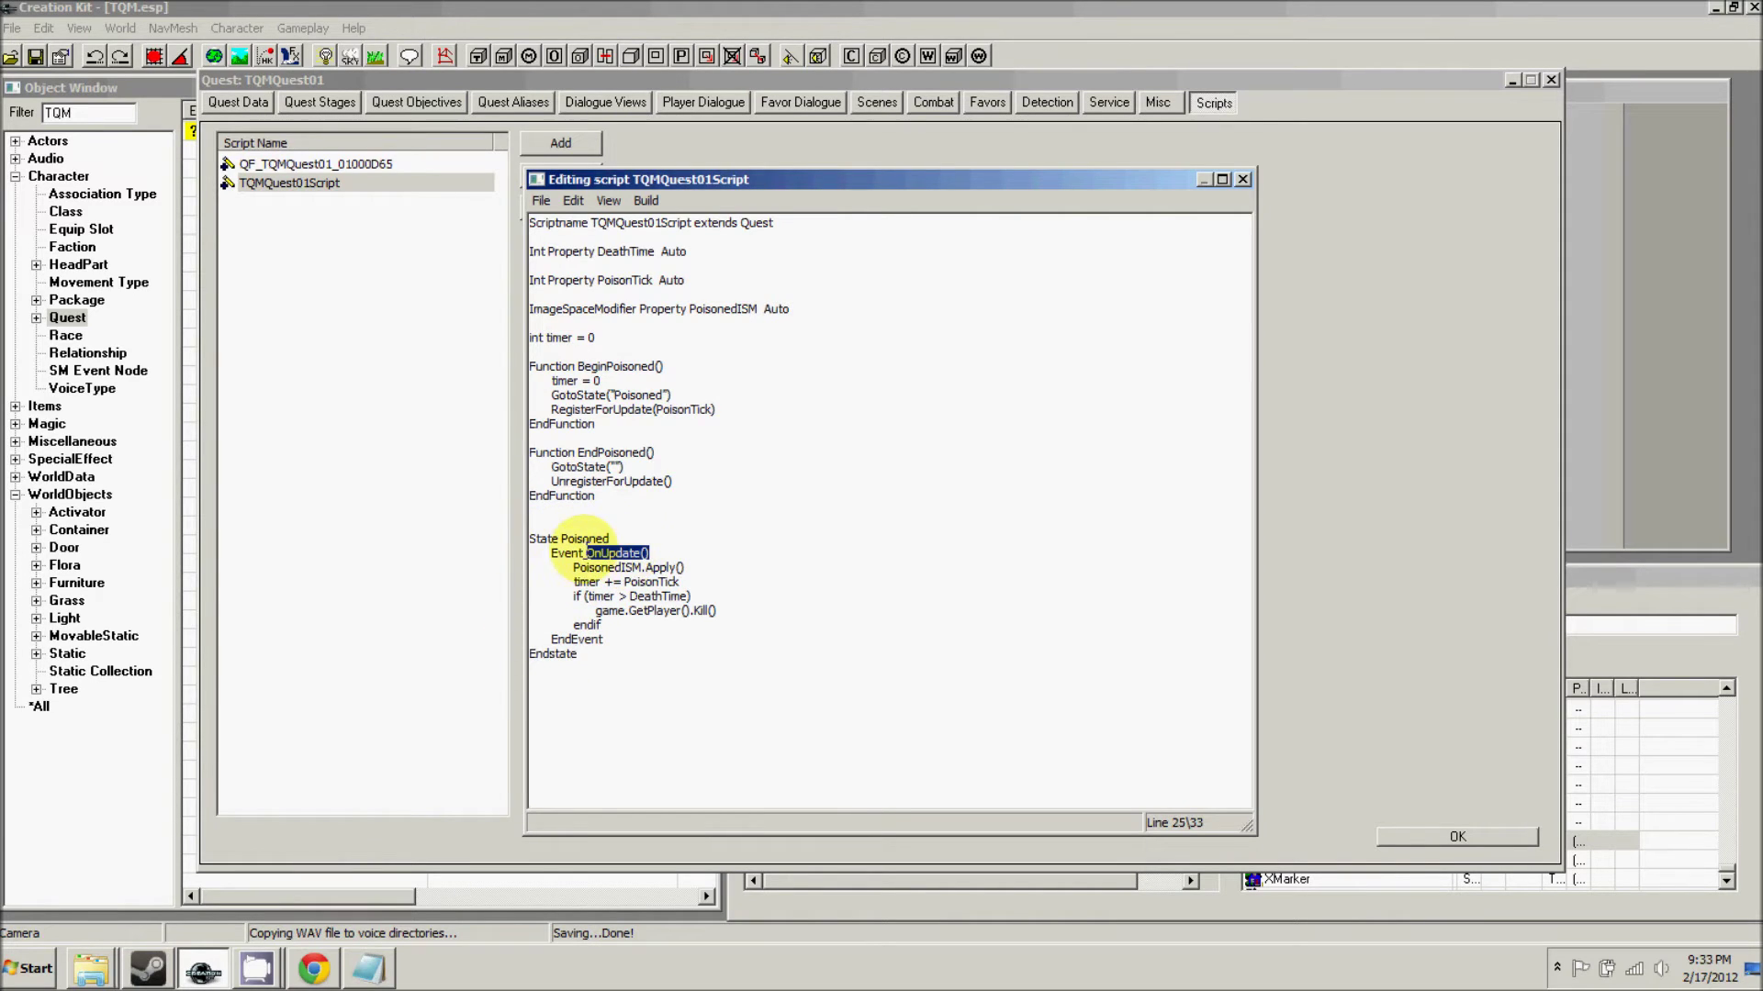
{"action": "left_click", "coordinate": [652, 567]}
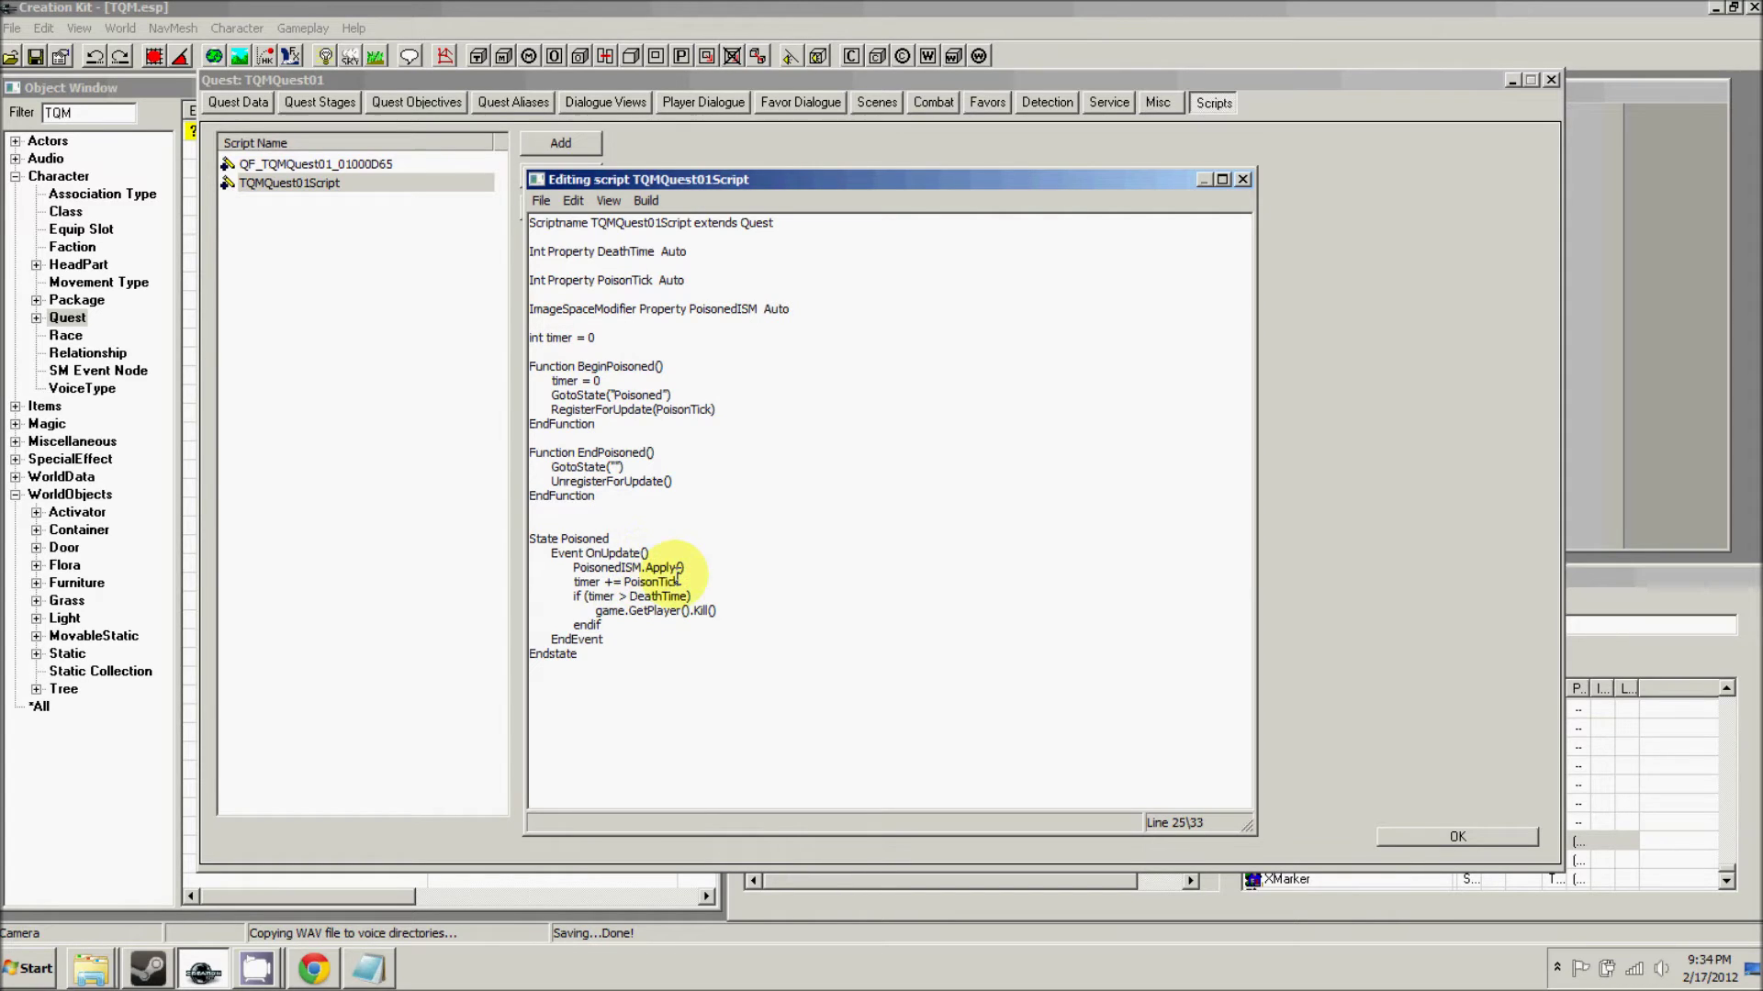
{"action": "left_click_drag", "start_coordinate": [690, 568], "coordinate": [581, 568]}
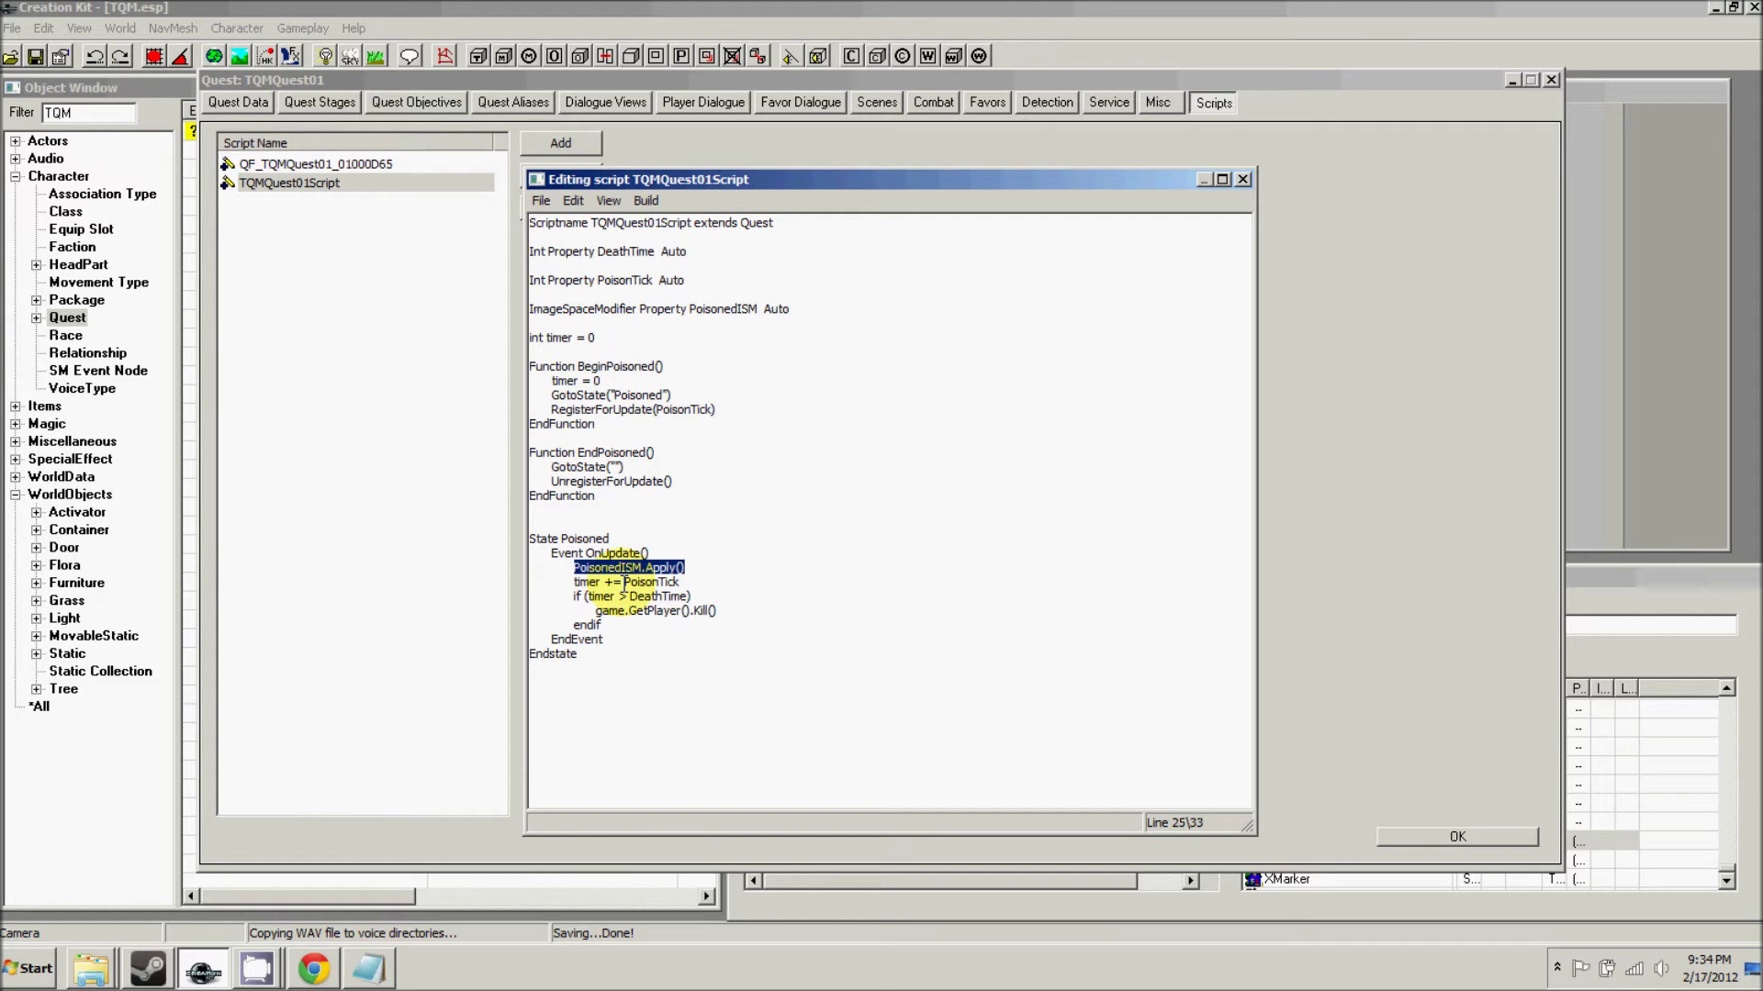
{"action": "double_click", "coordinate": [586, 582]}
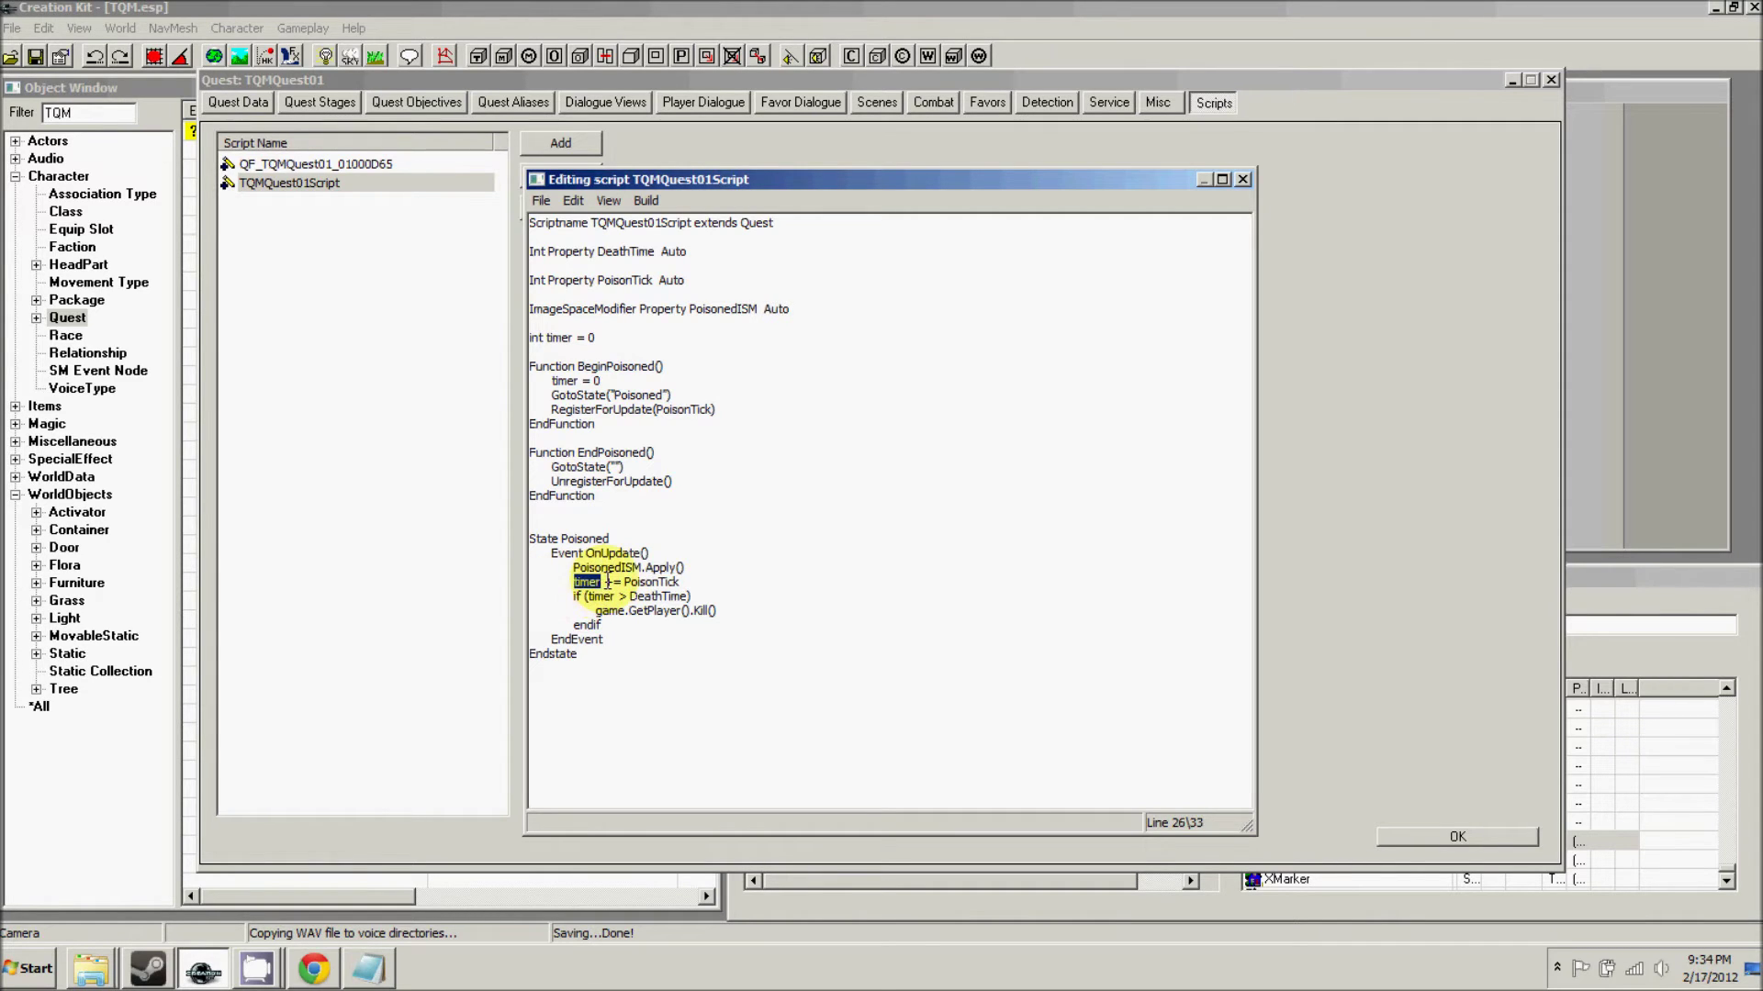
{"action": "double_click", "coordinate": [650, 582]}
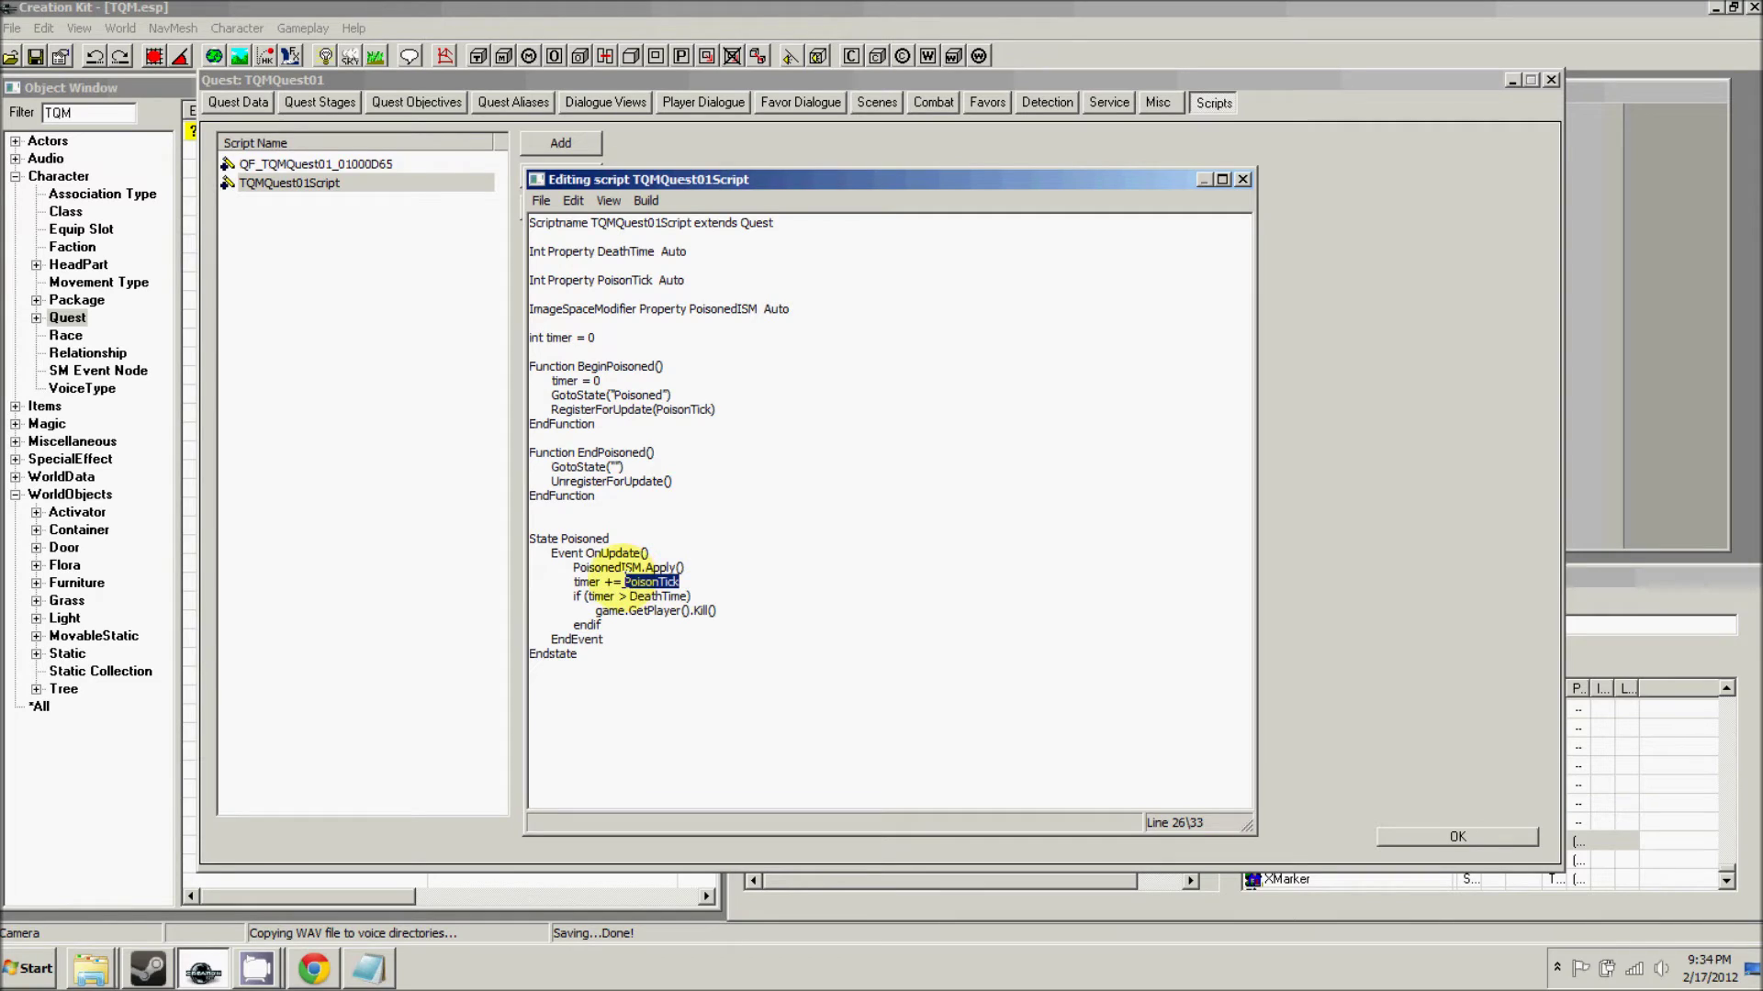
{"action": "left_click_drag", "start_coordinate": [575, 582], "coordinate": [596, 582]}
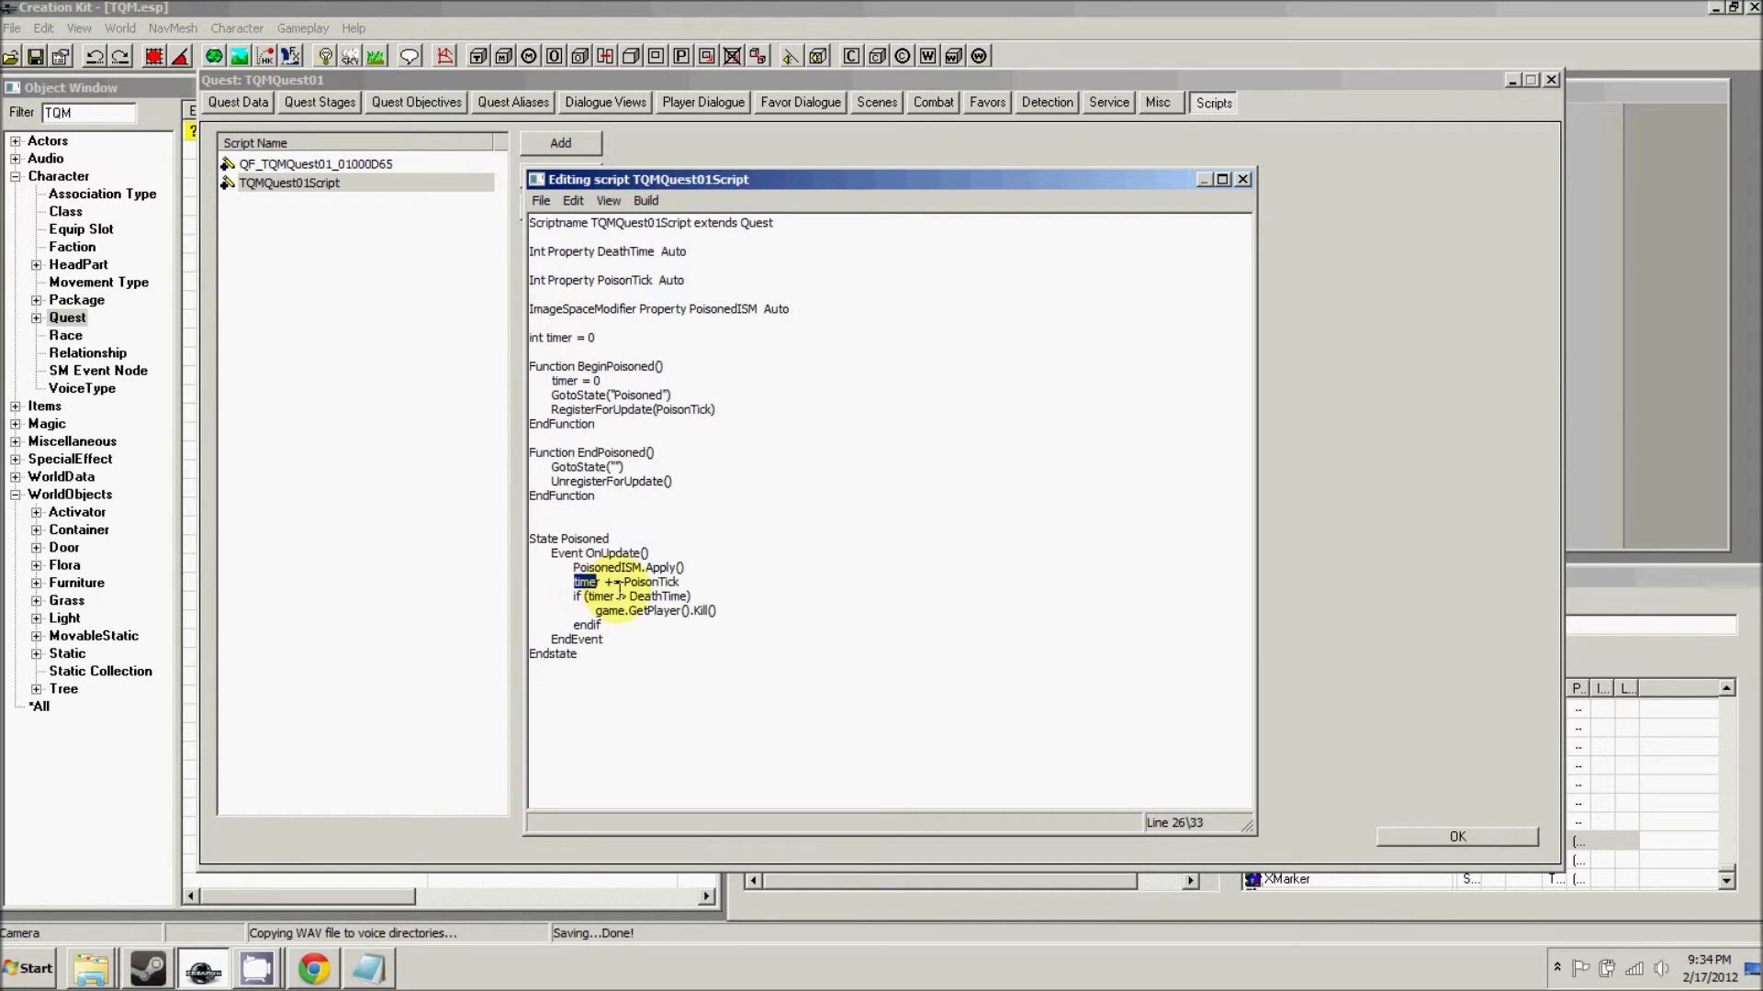
{"action": "double_click", "coordinate": [679, 582]}
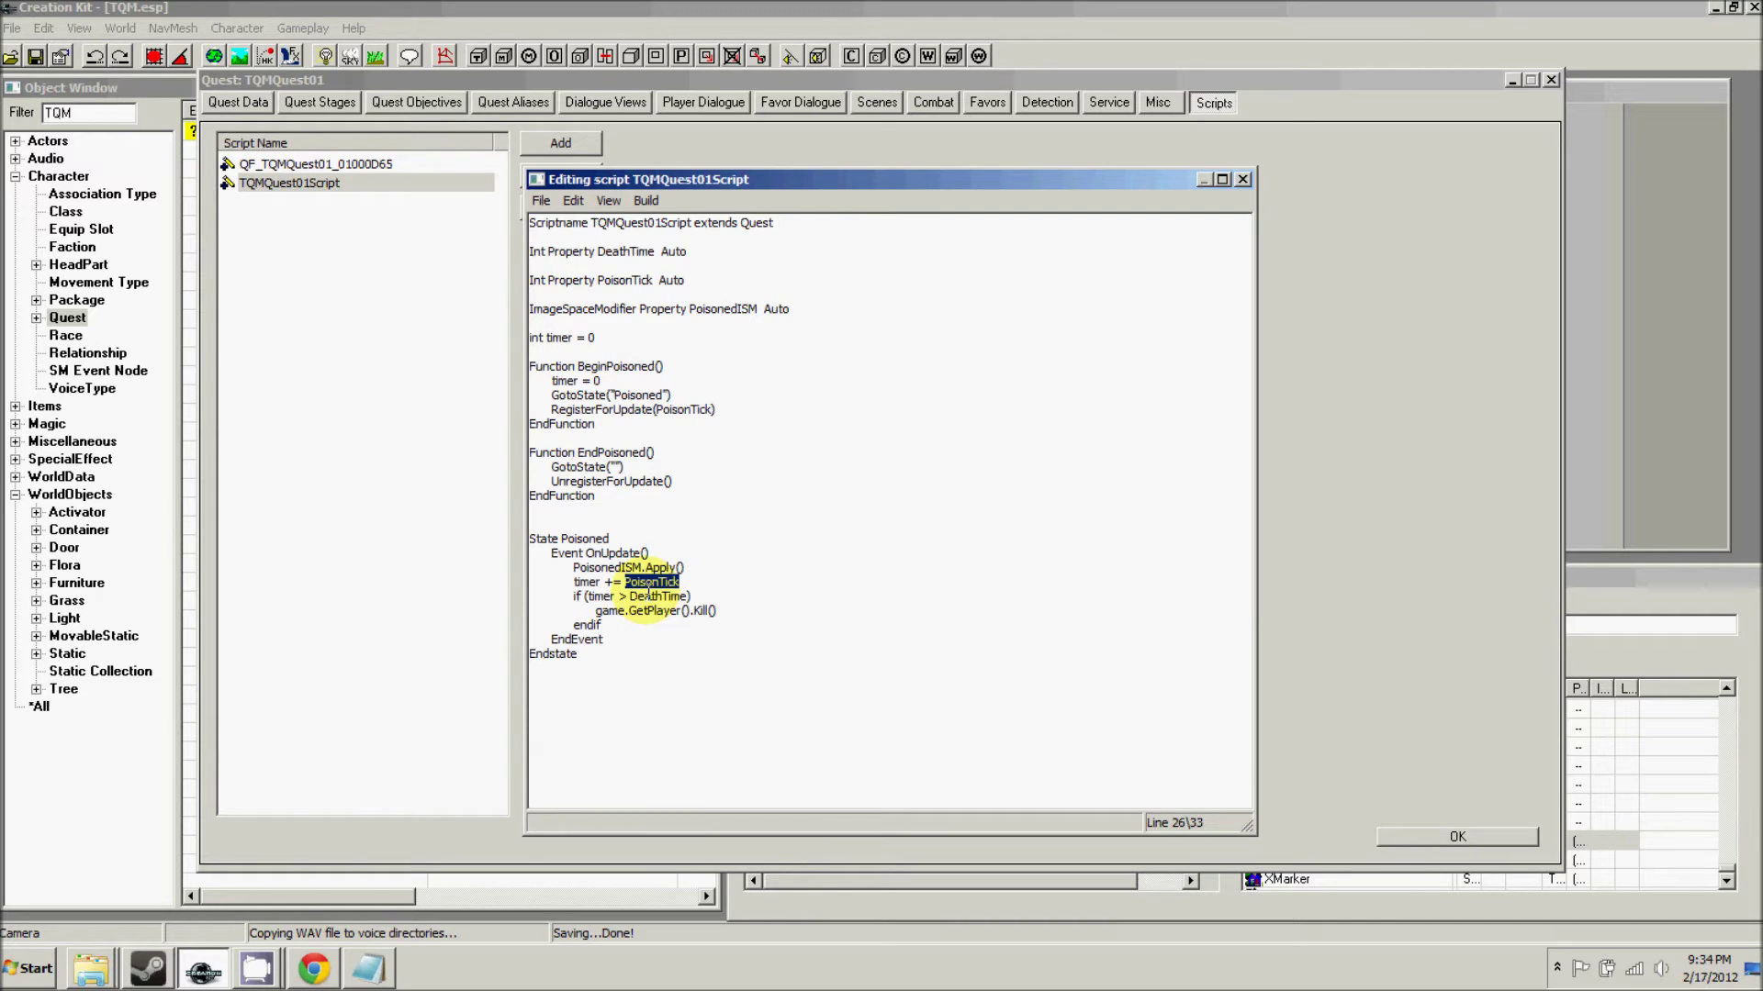
{"action": "left_click_drag", "start_coordinate": [650, 552], "coordinate": [596, 542]}
{"action": "left_click", "coordinate": [597, 541]}
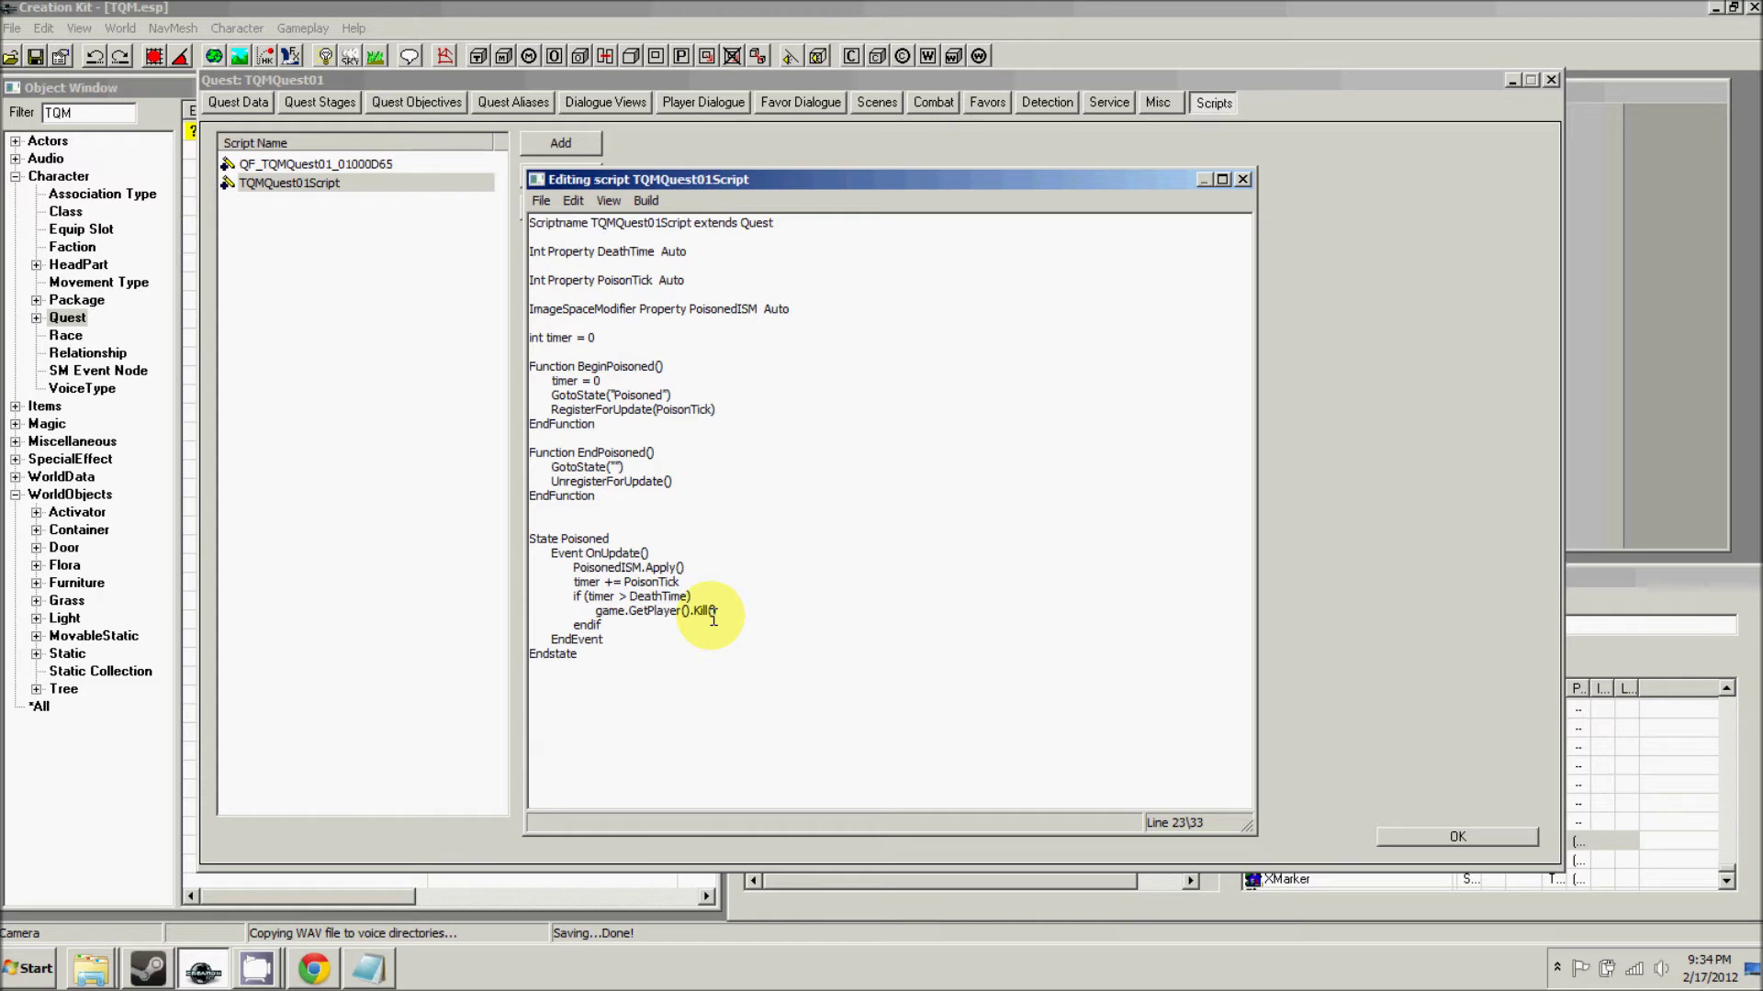
{"action": "left_click_drag", "start_coordinate": [691, 597], "coordinate": [604, 597]}
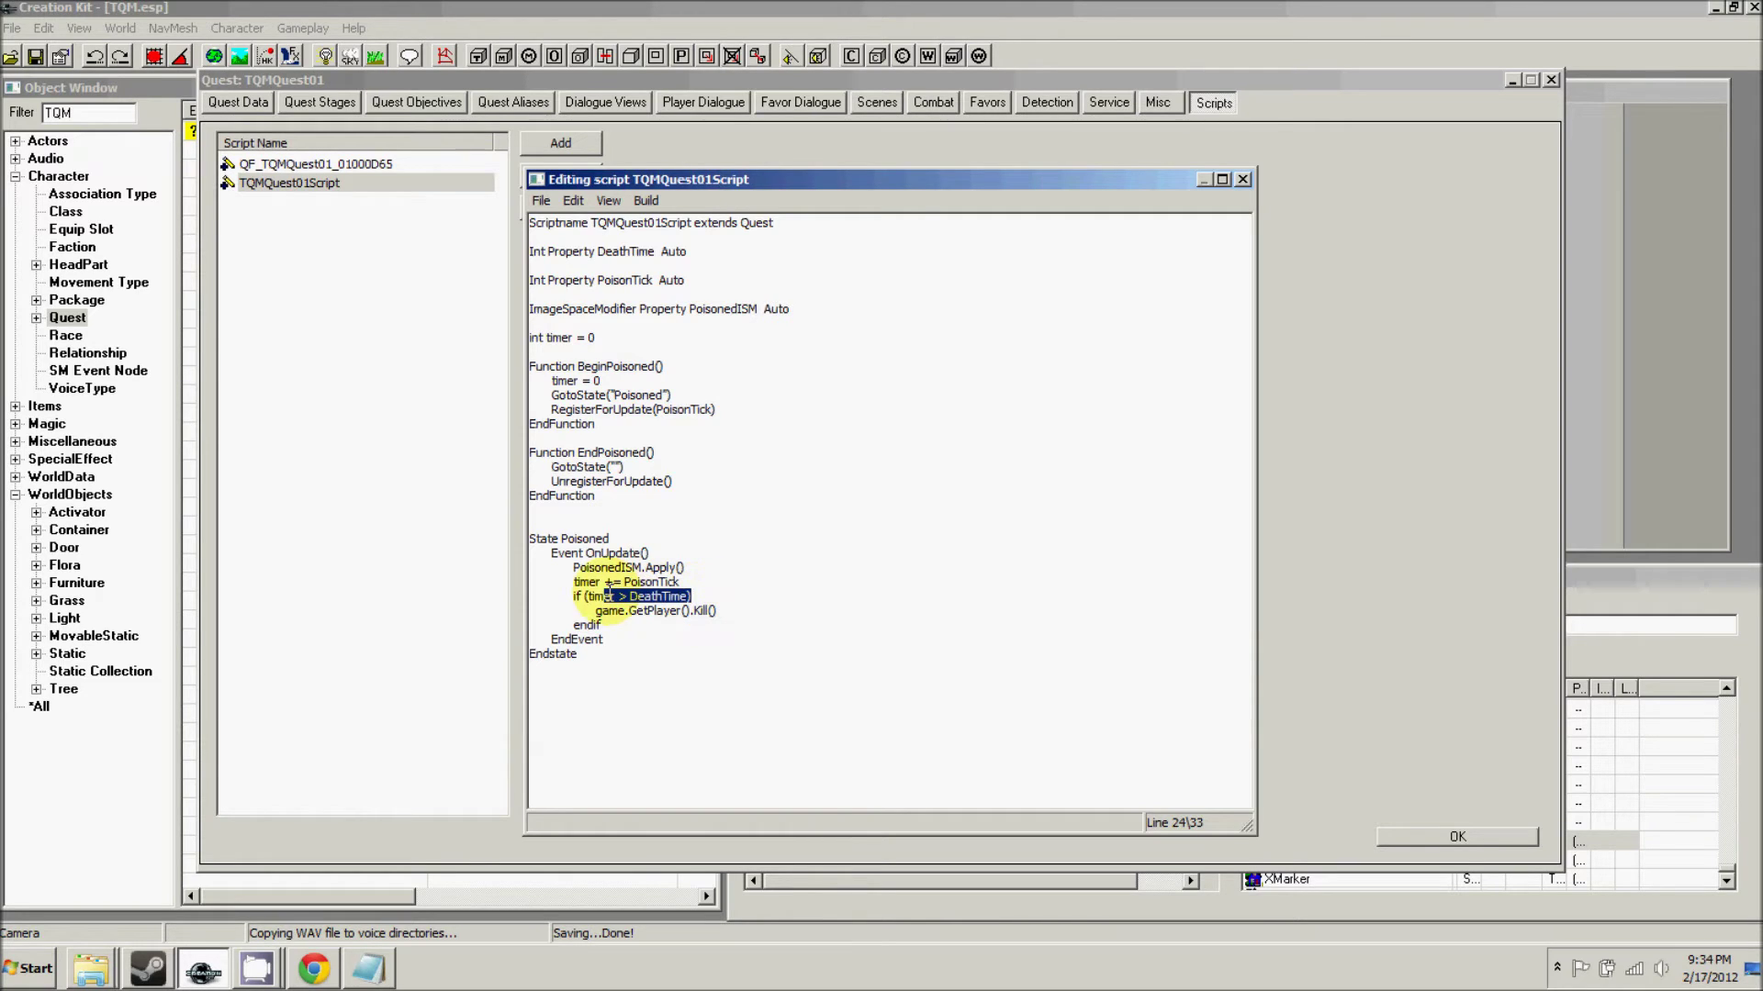
- Save and compile TQMQuest01Script, and close its script editor
{"action": "left_click", "coordinate": [542, 201]}
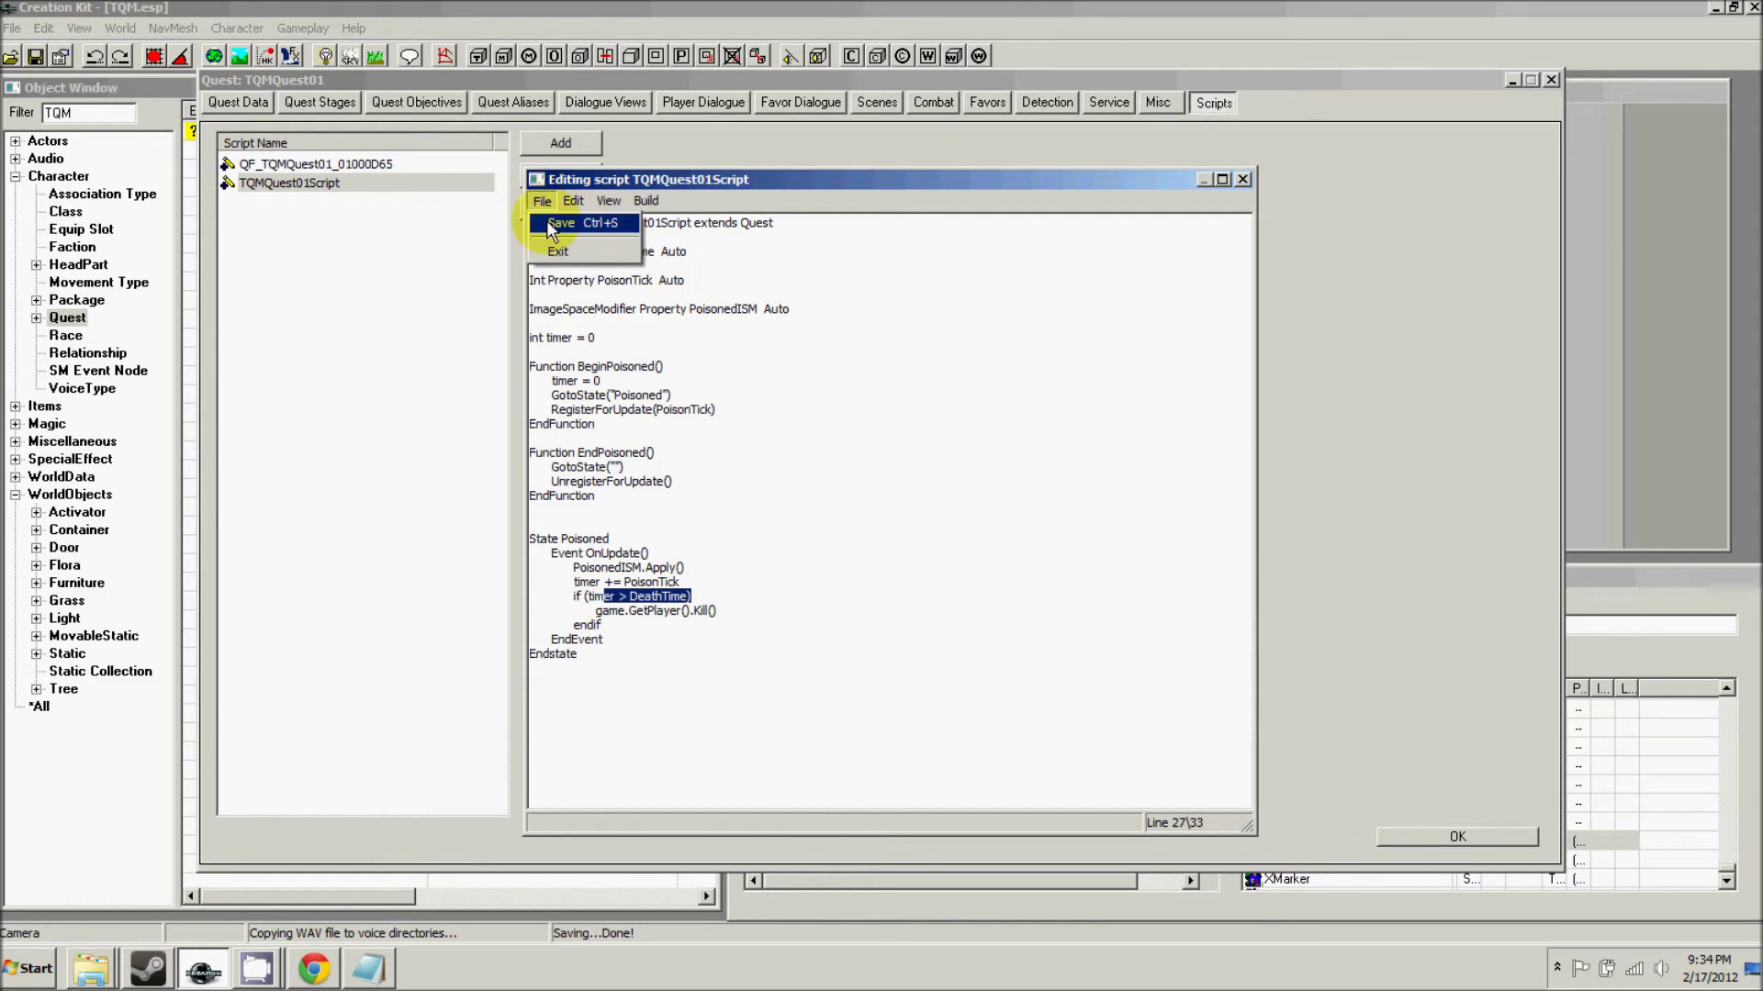
{"action": "left_click", "coordinate": [559, 223]}
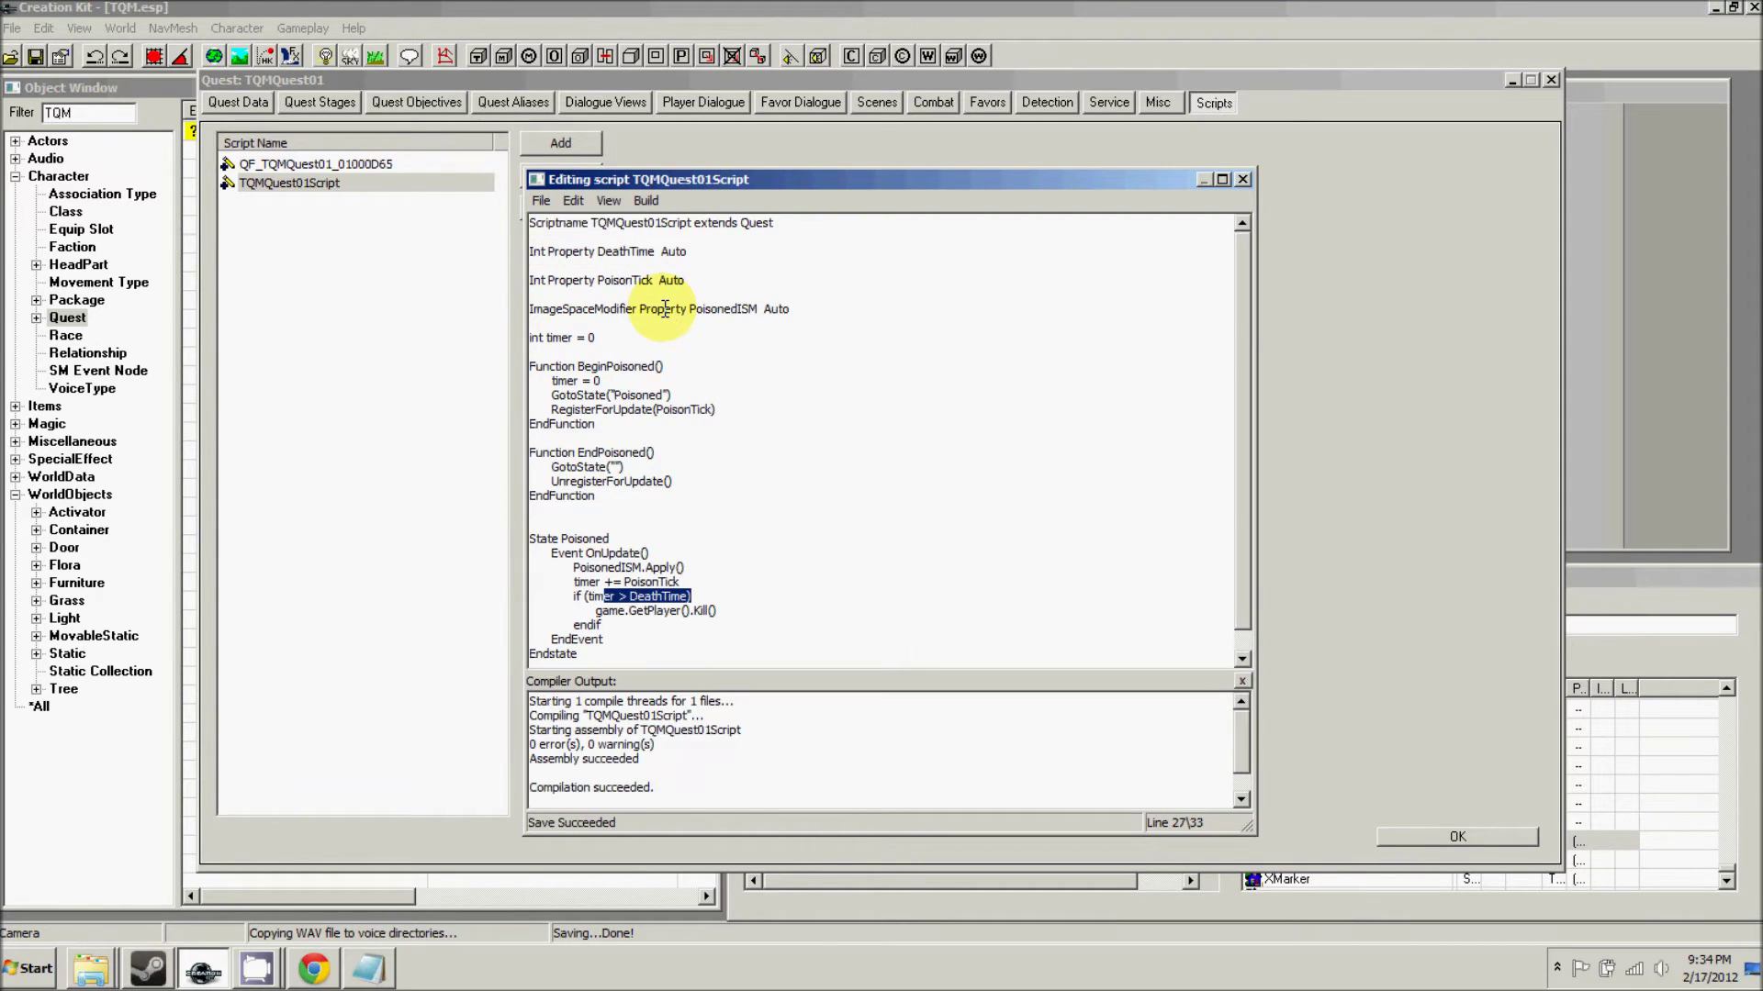
{"action": "left_click", "coordinate": [1241, 180]}
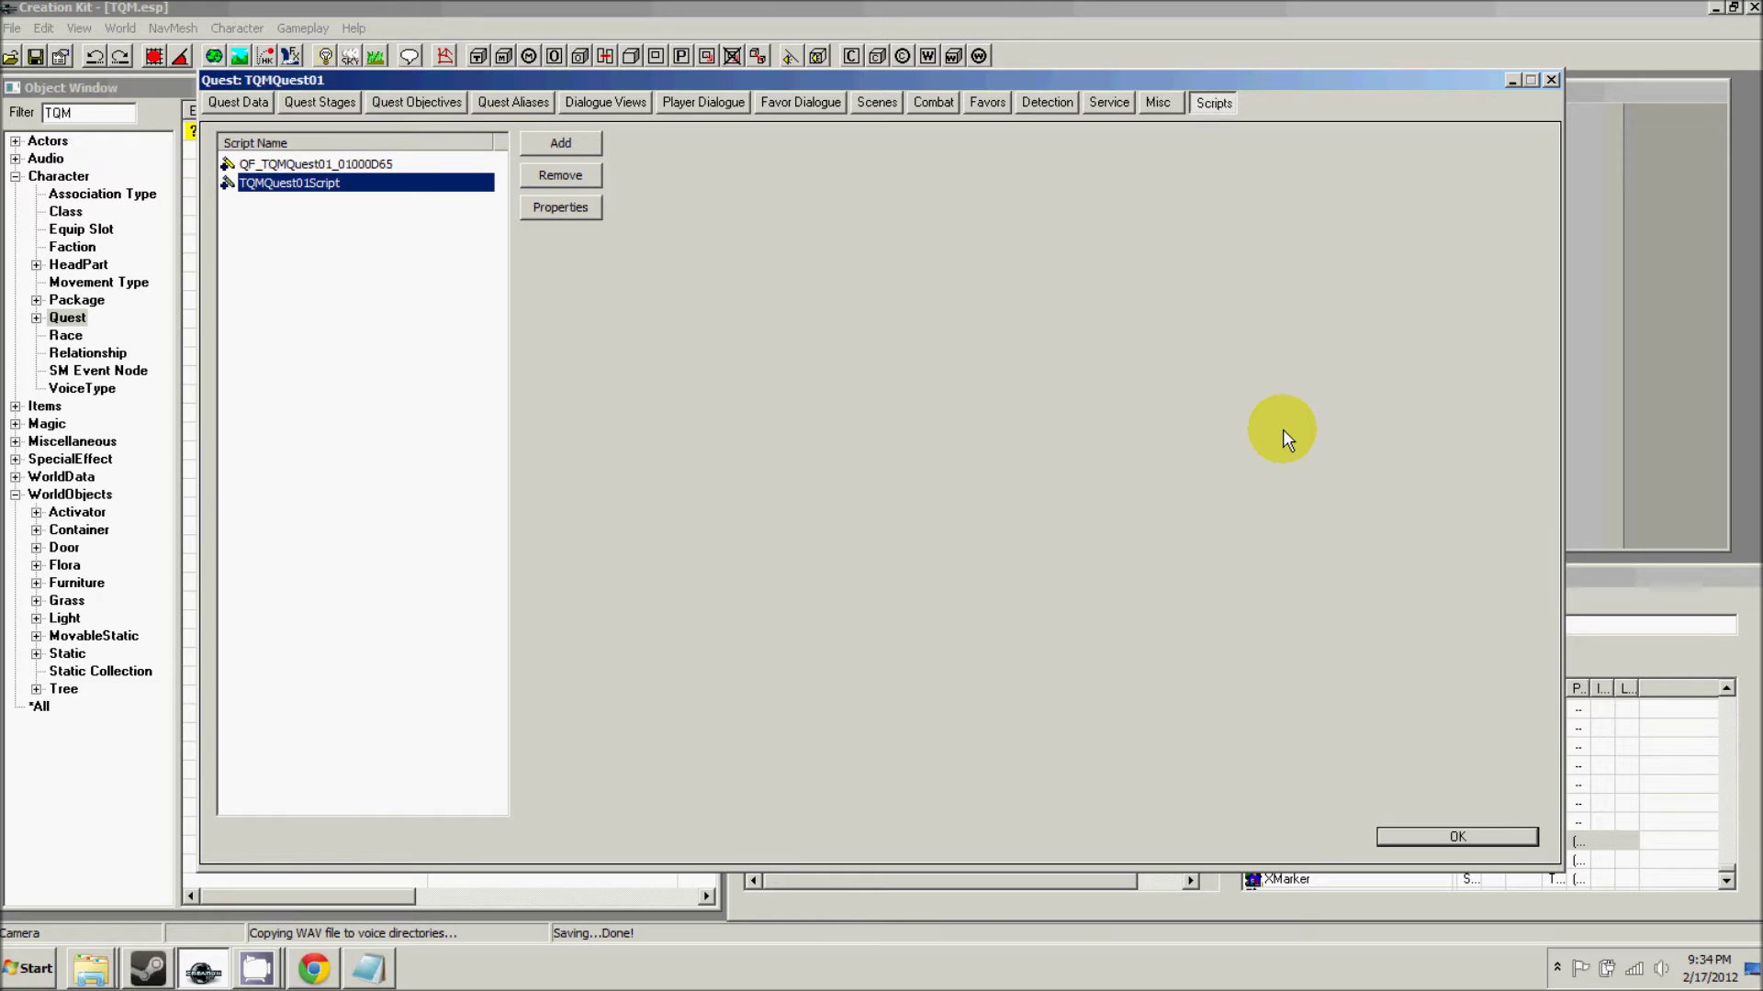
- In TQMQuest01Scene, show the full dialogue text and open the topic info of Action 6's "I prefer my own special brew" line
{"action": "left_click", "coordinate": [878, 106]}
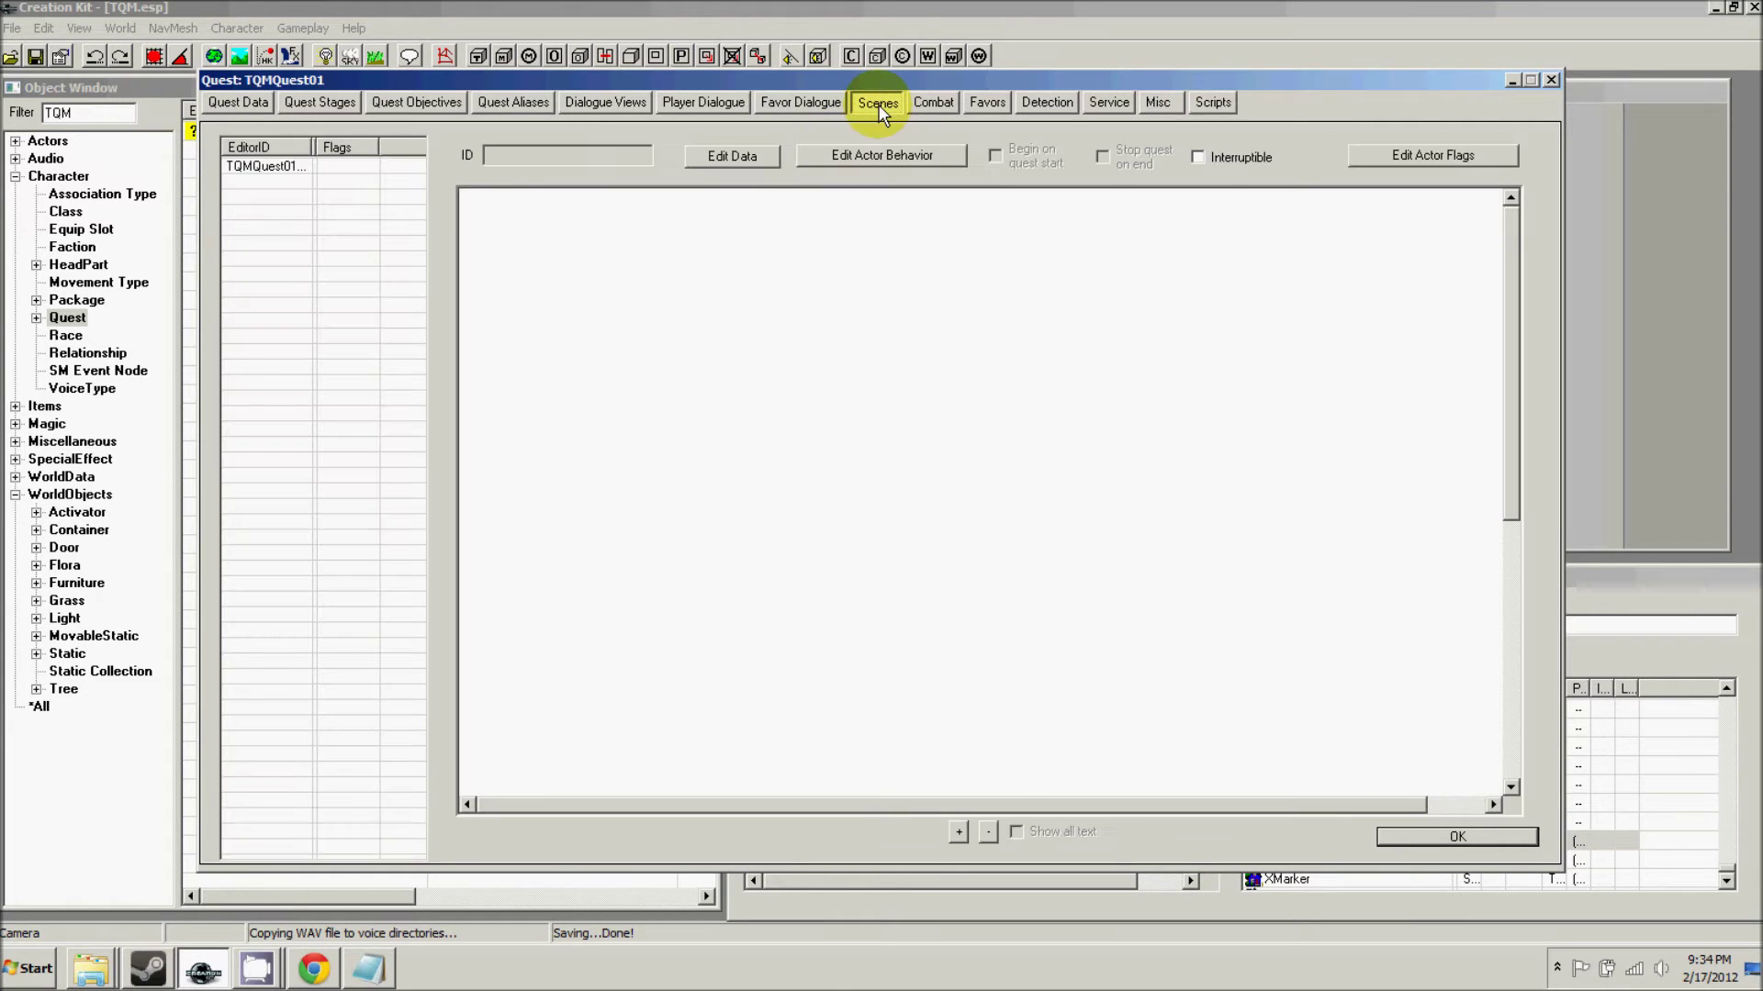
{"action": "left_click", "coordinate": [248, 166]}
{"action": "left_click", "coordinate": [1026, 372]}
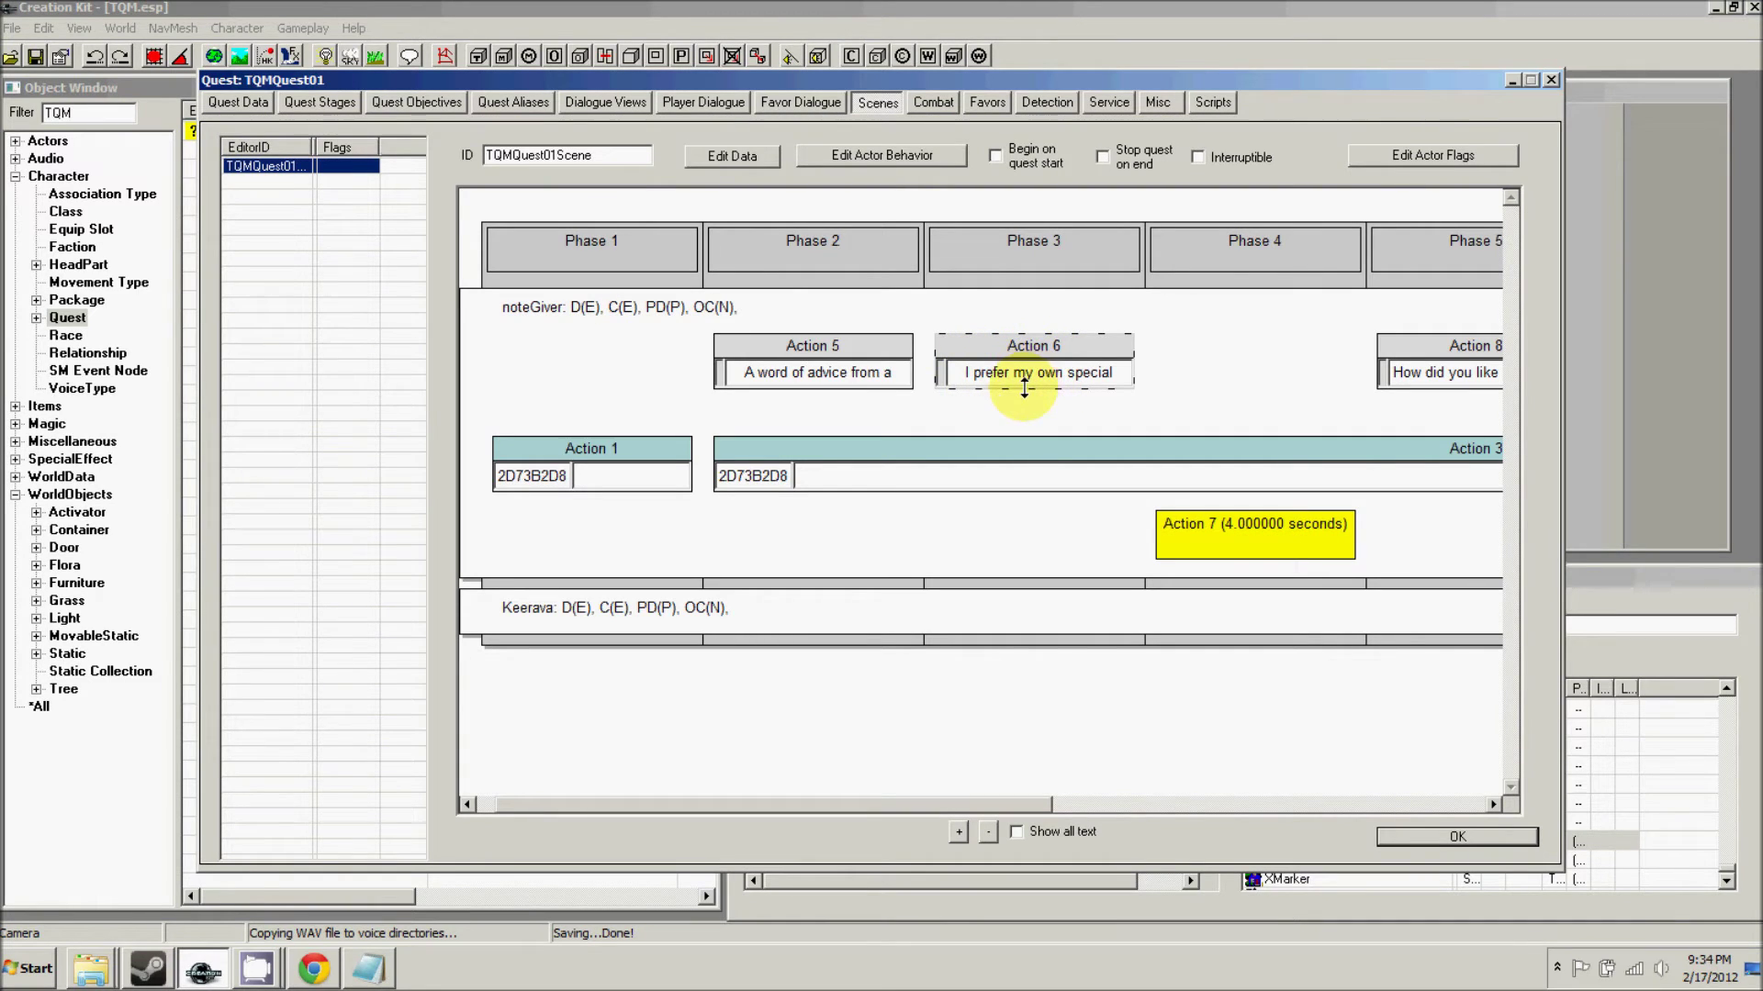
{"action": "left_click", "coordinate": [1016, 831]}
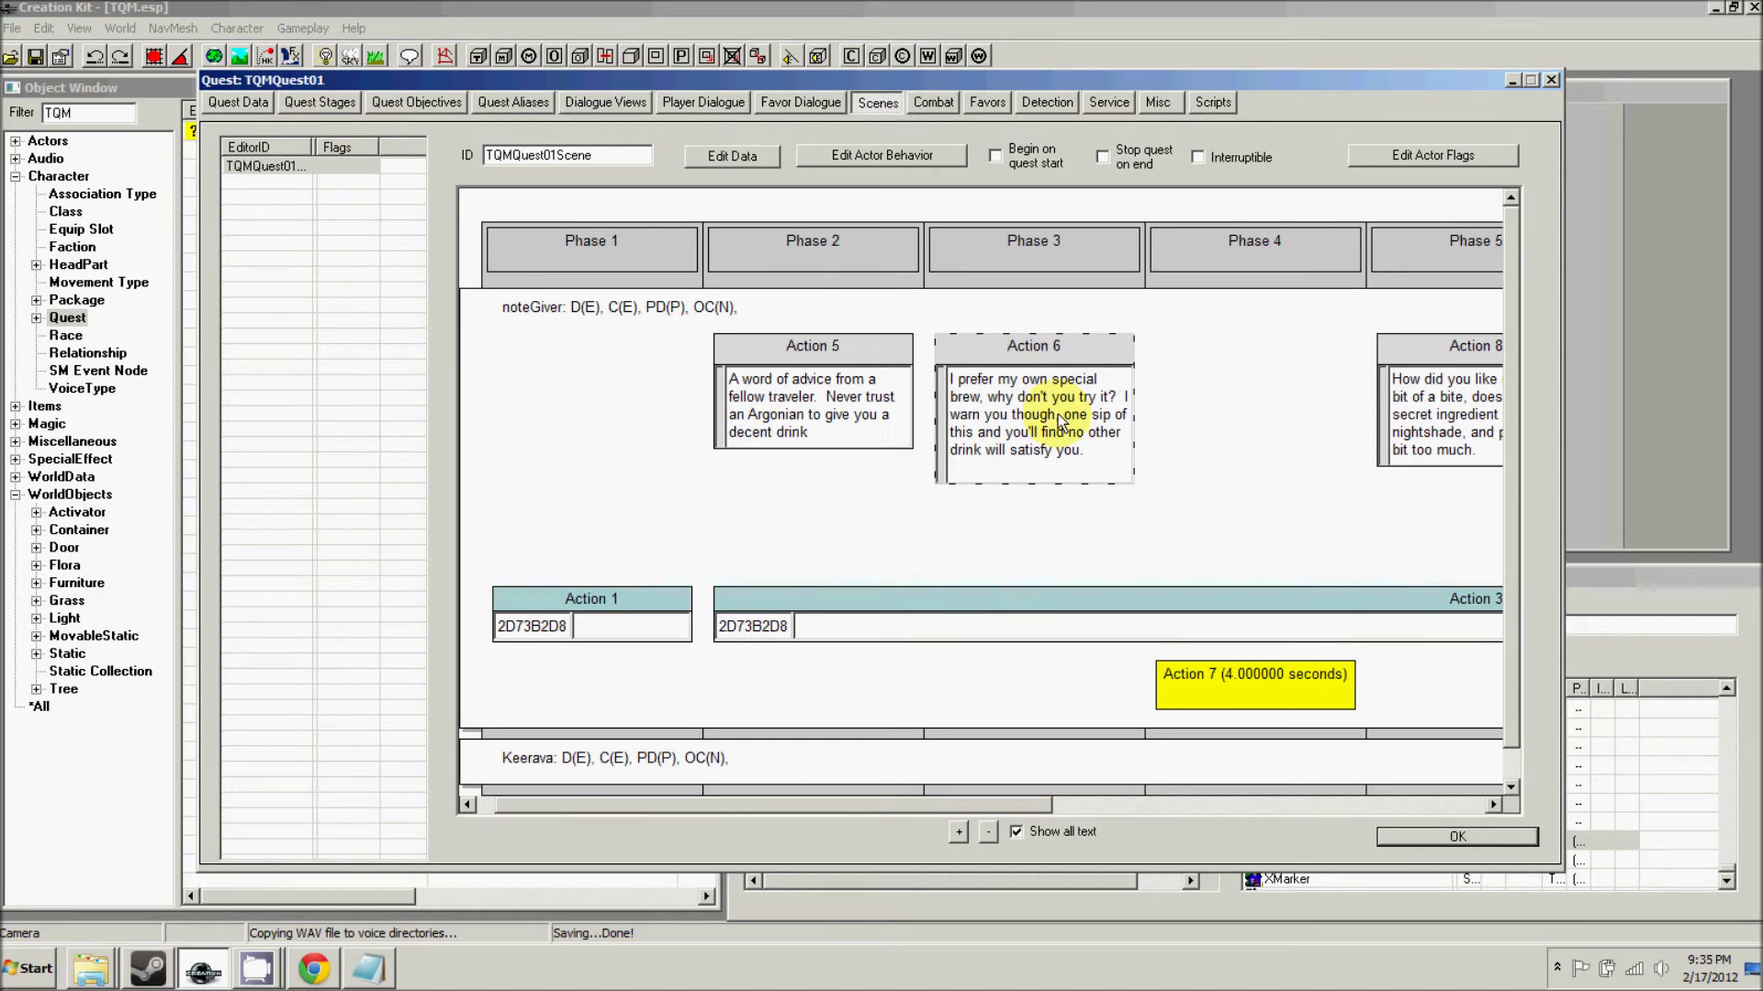
{"action": "double_click", "coordinate": [1068, 352]}
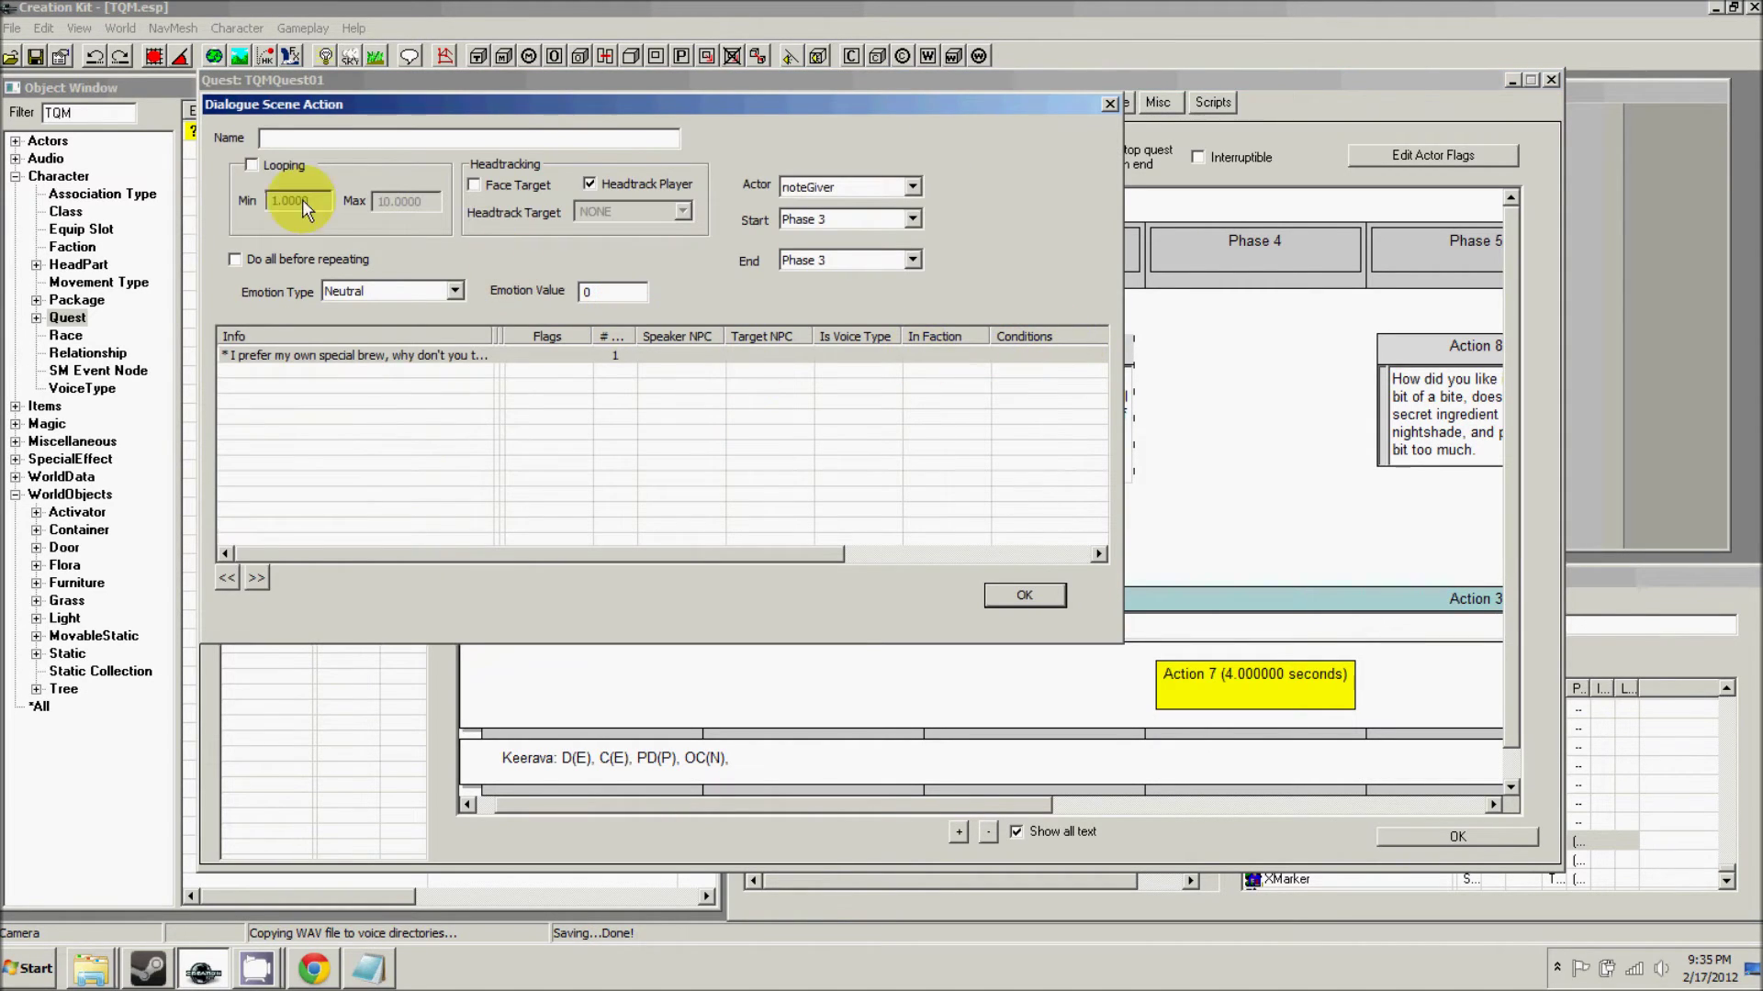
{"action": "double_click", "coordinate": [404, 356]}
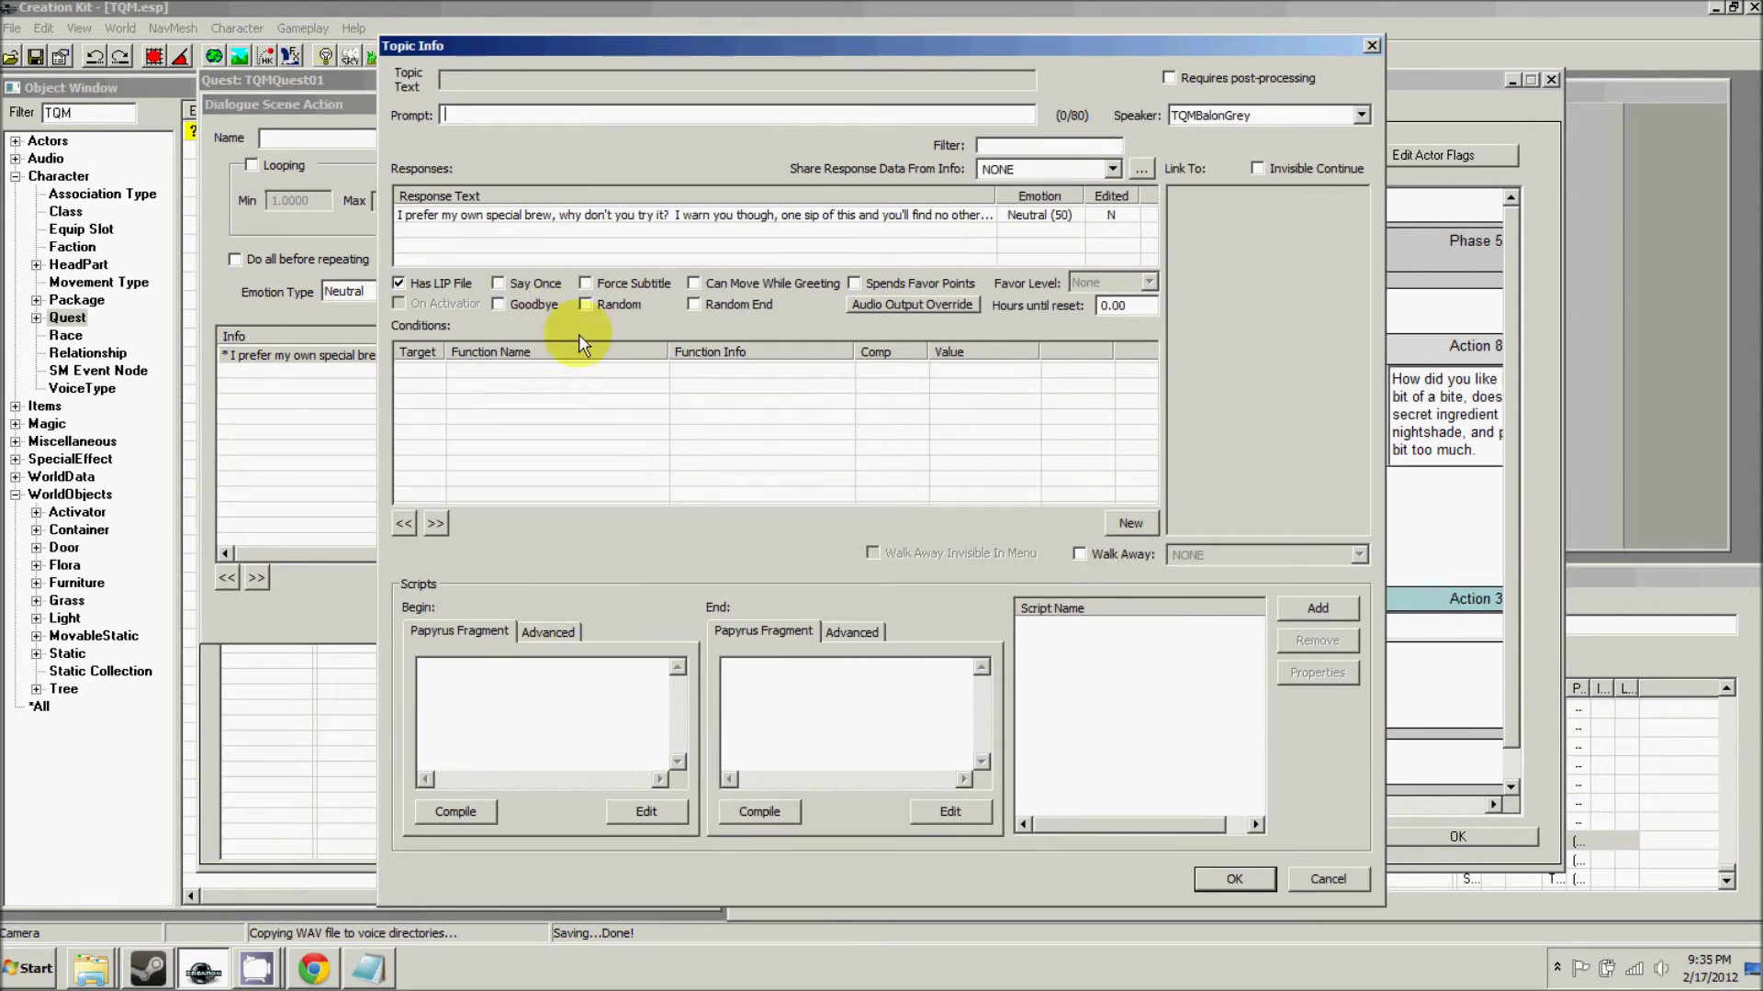
{"action": "left_click_drag", "start_coordinate": [621, 57], "coordinate": [534, 37]}
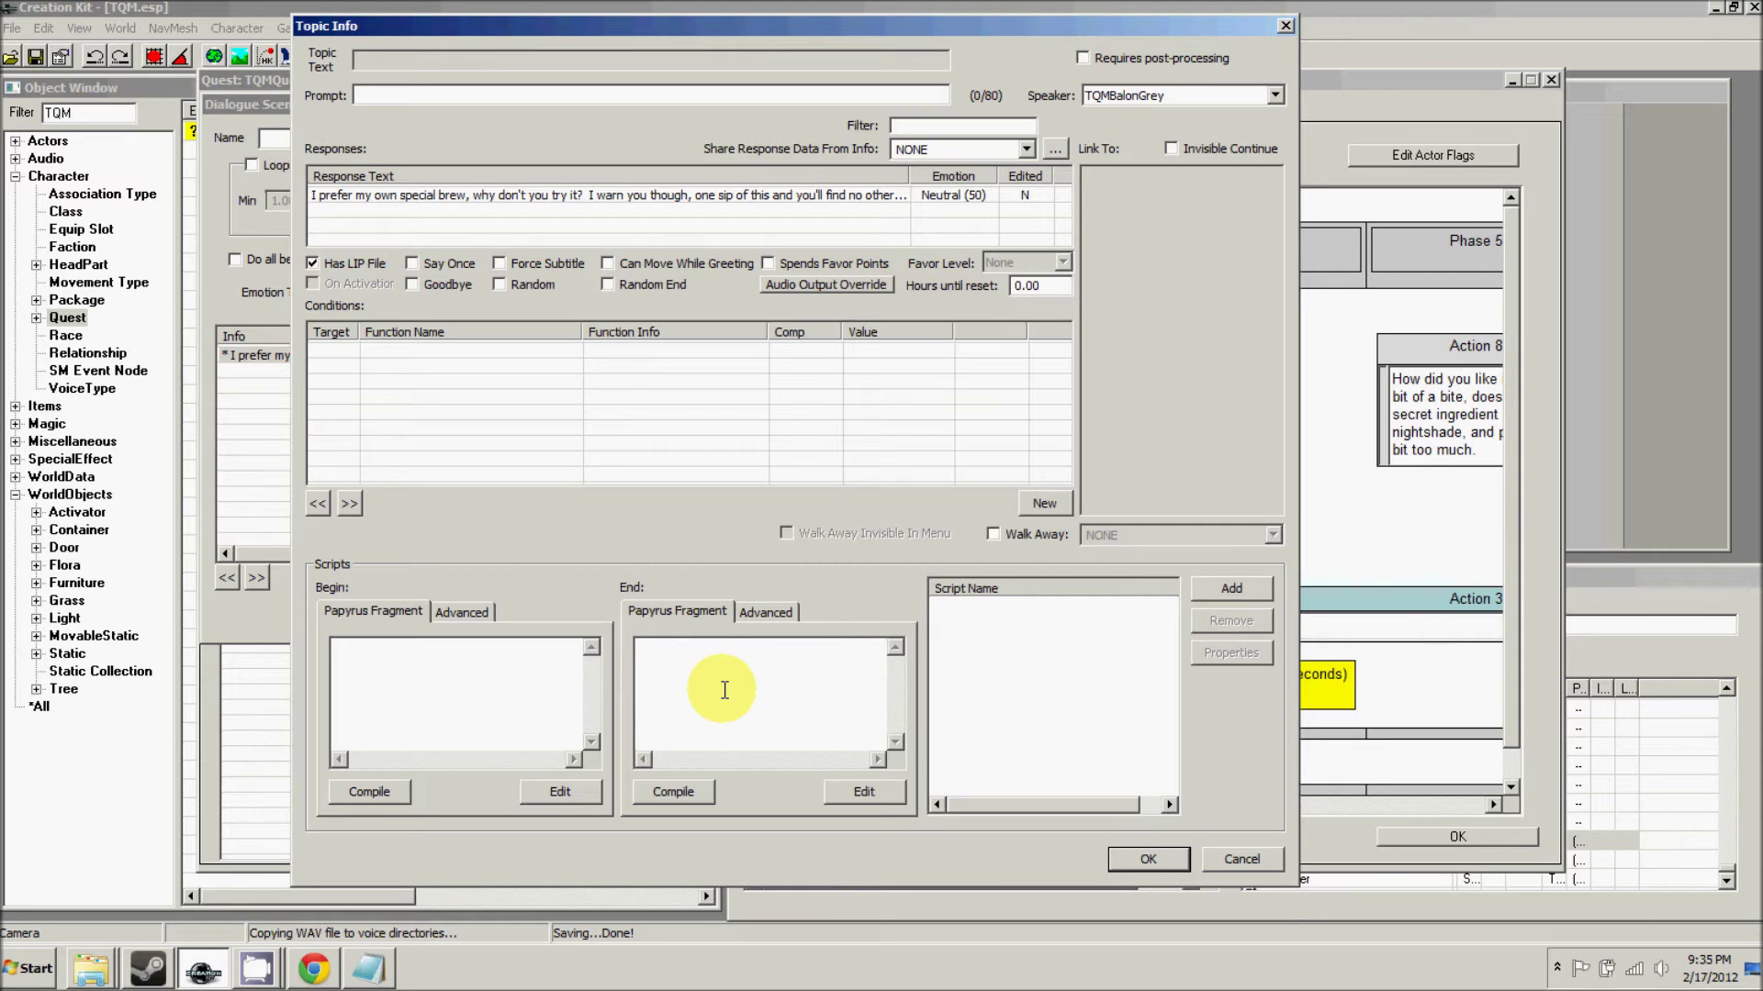
- Write the line's End Papyrus fragment as (GetOwningQuest() as TQMQuest01Script).BeginPoisoned()
{"action": "type", "text": "(GetOwningQuest() as TQMQuest01Scr"}
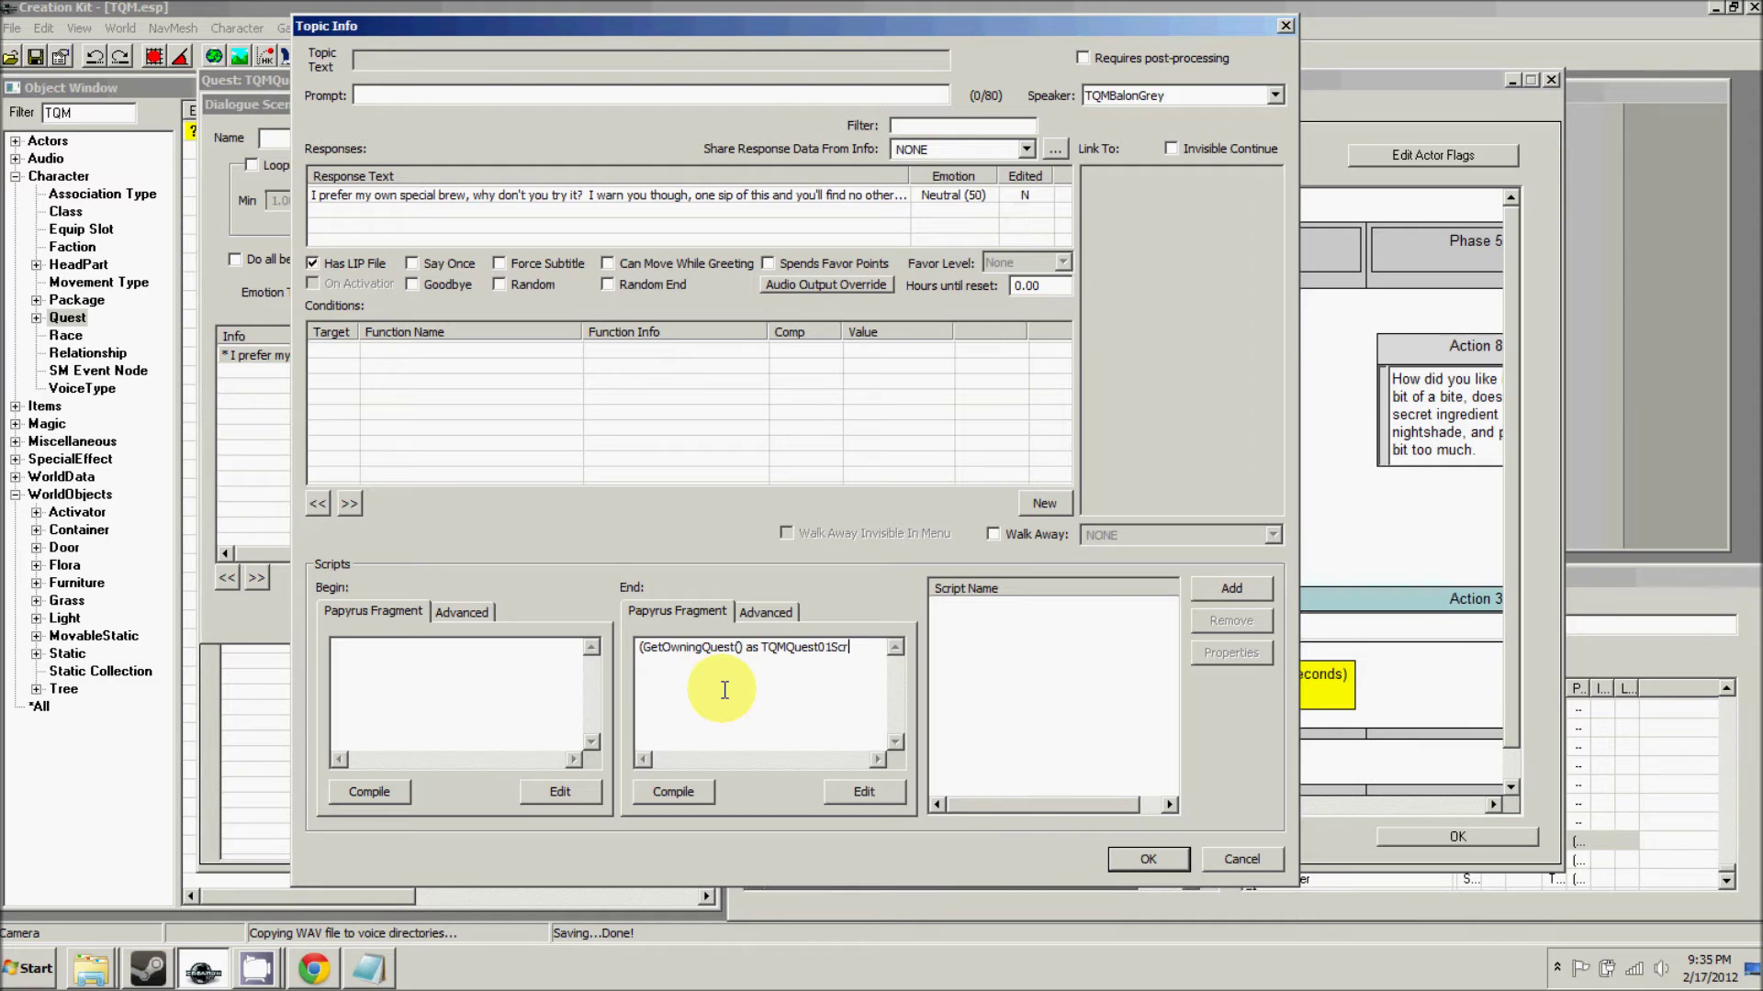
{"action": "type", "text": "ipt)"}
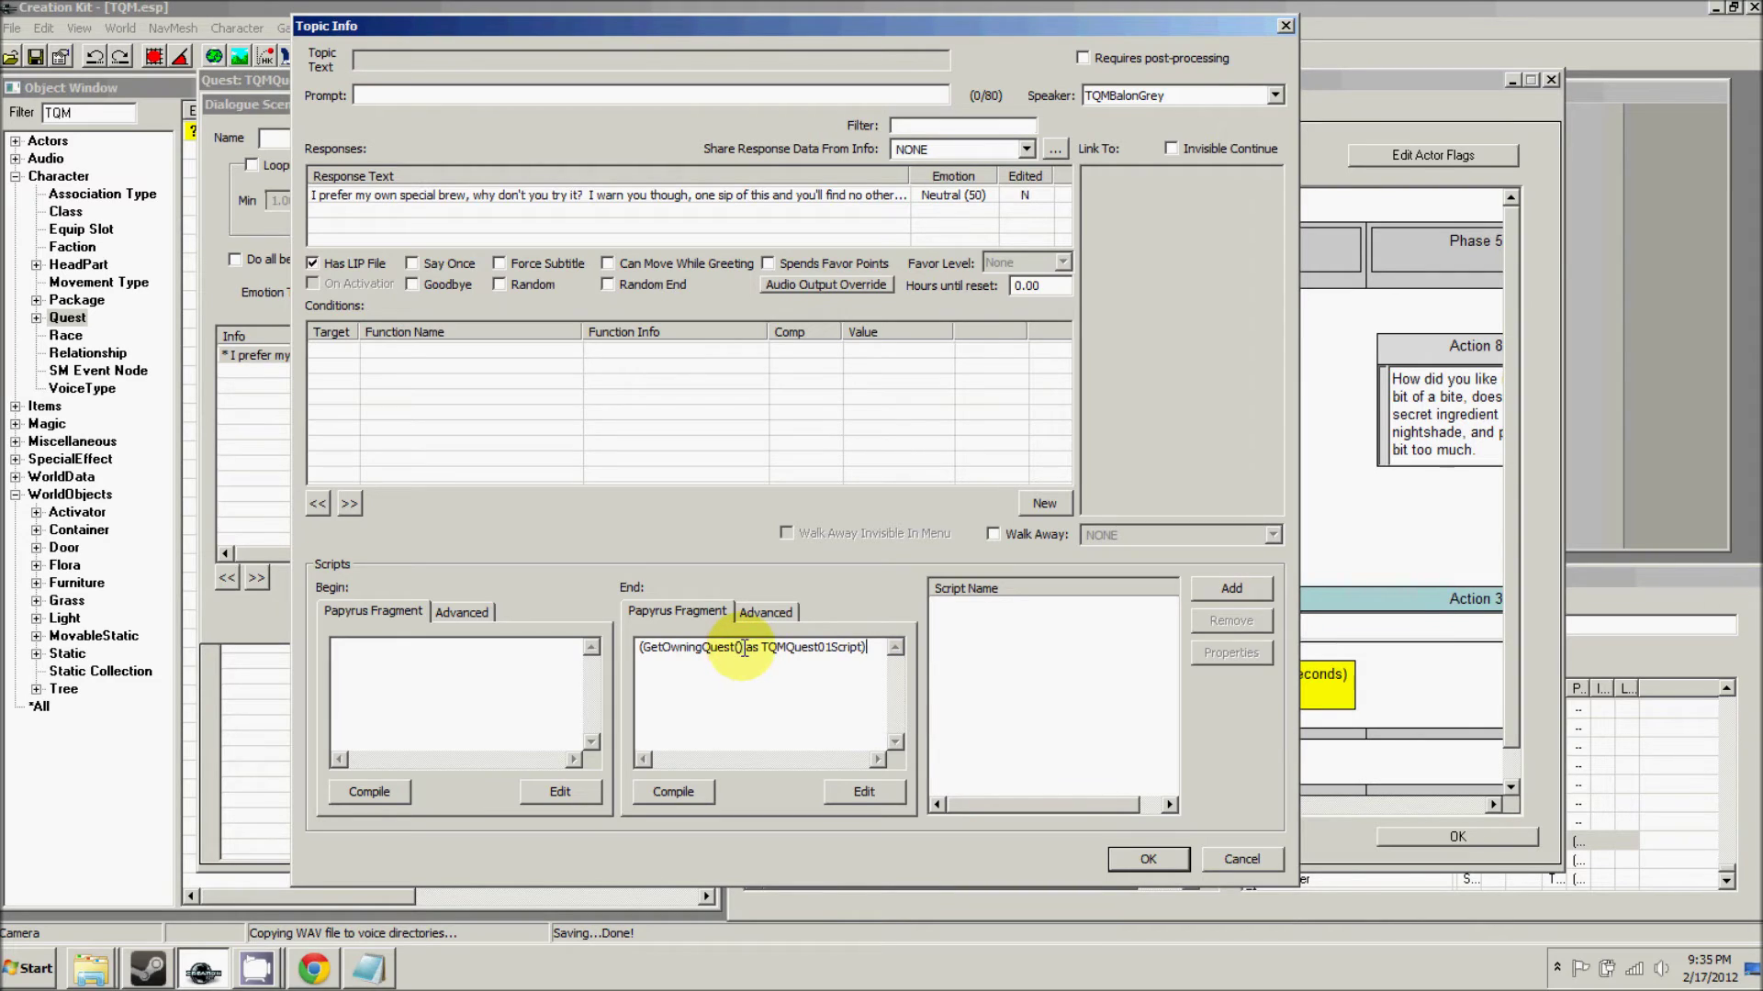
{"action": "left_click_drag", "start_coordinate": [745, 647], "coordinate": [689, 647]}
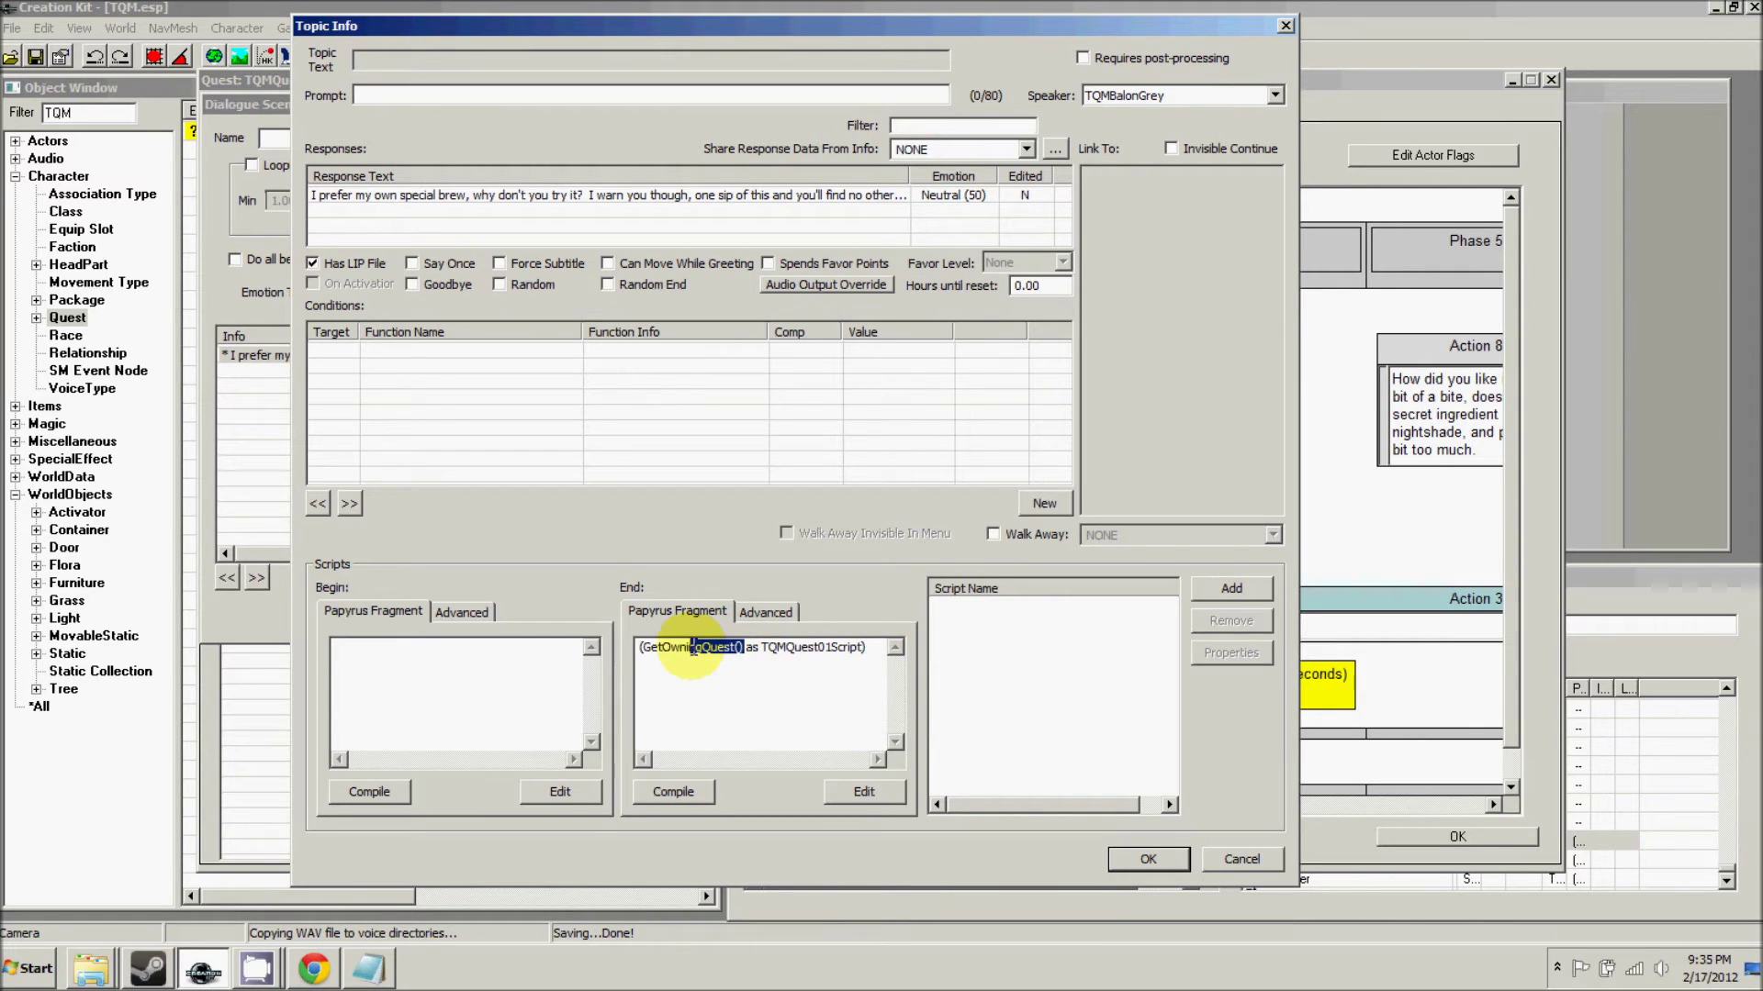
{"action": "left_click", "coordinate": [859, 648]}
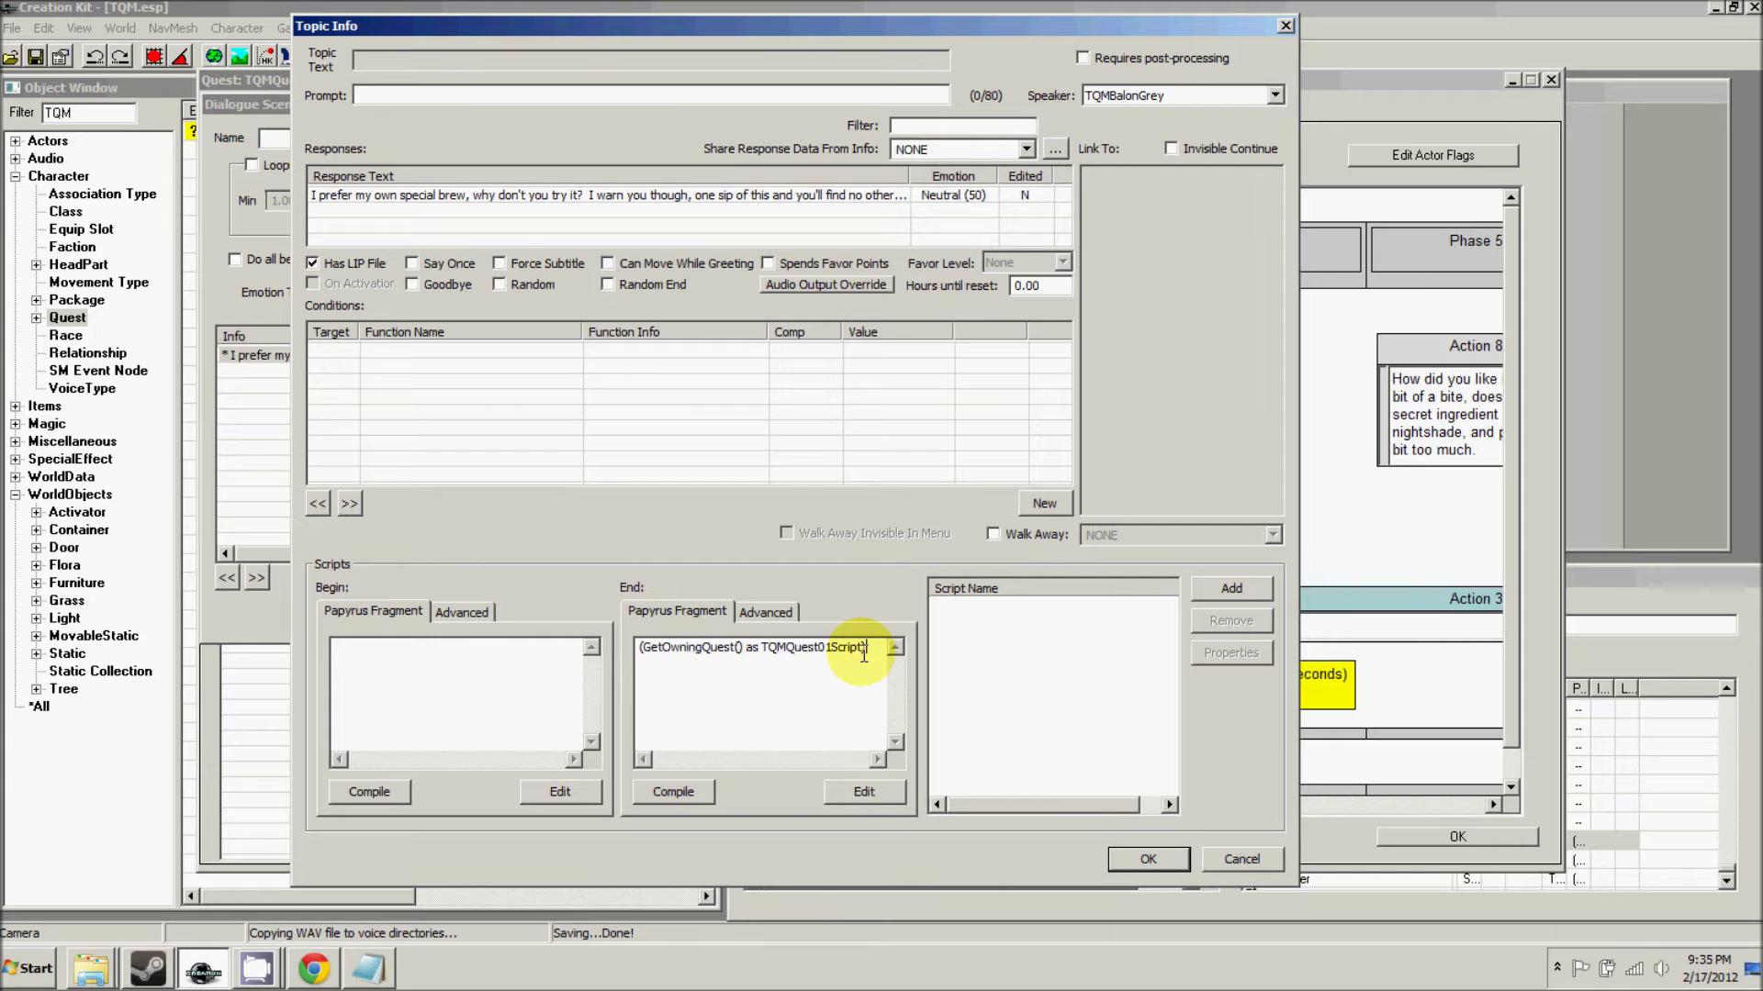
{"action": "type", "text": ".BeginPoi"}
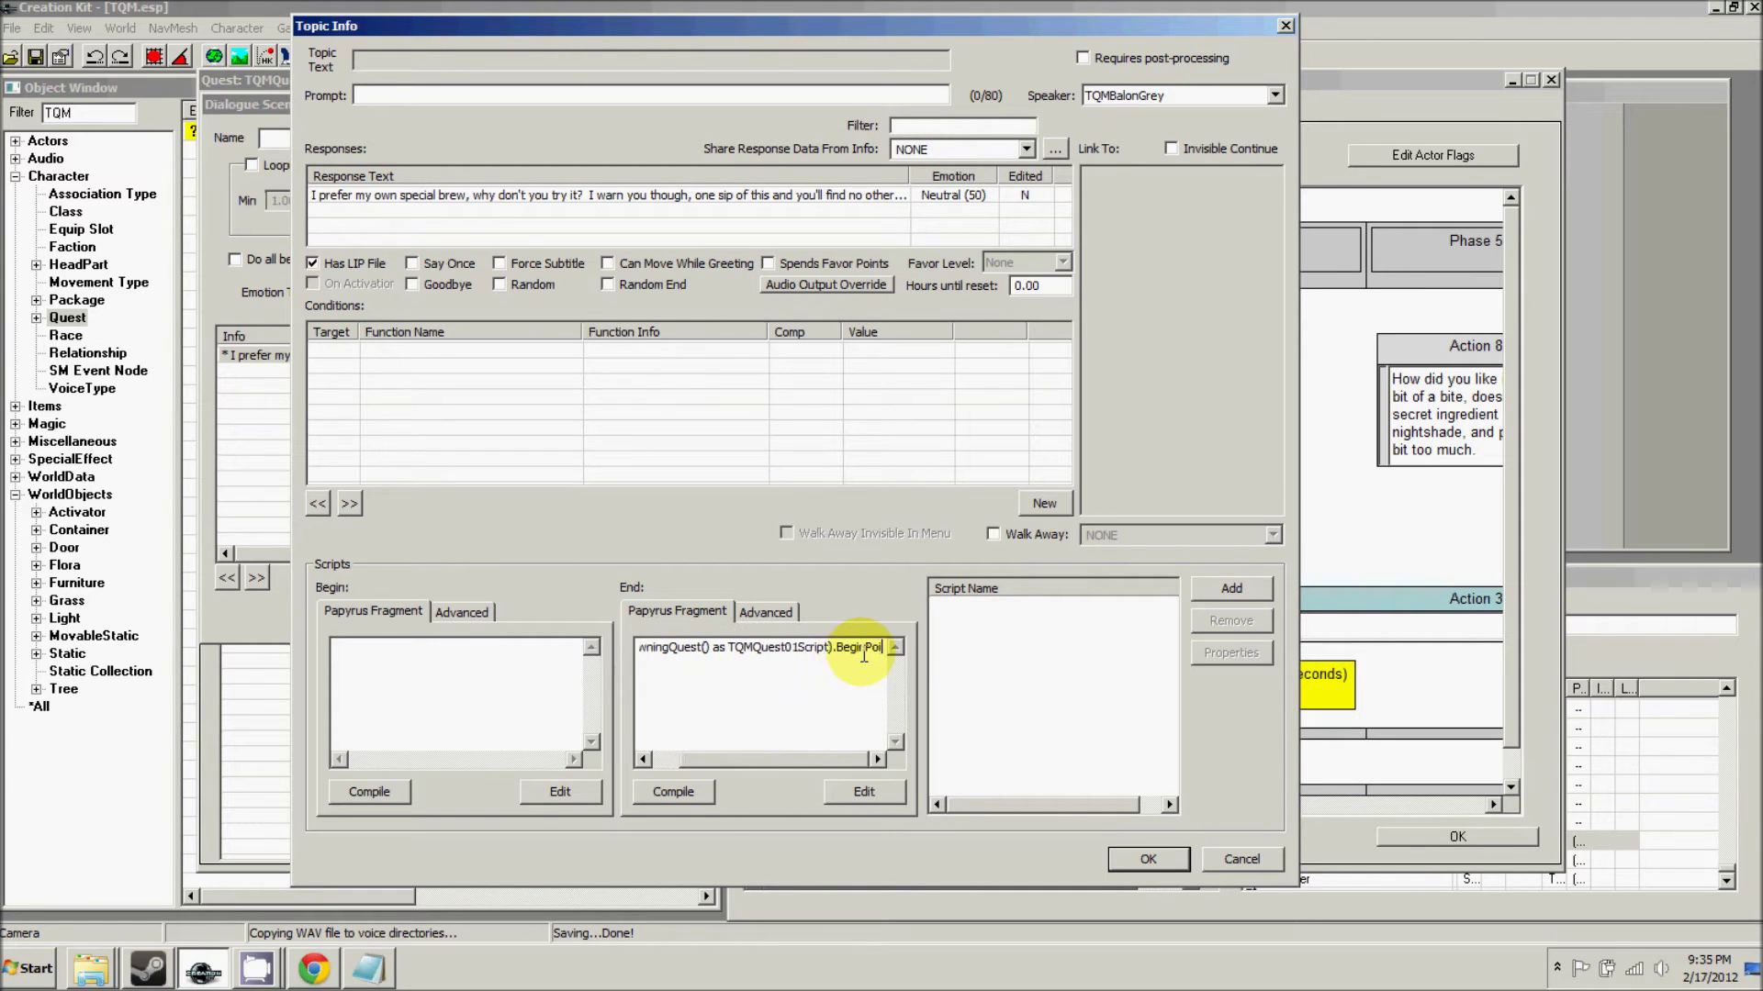
{"action": "type", "text": "soned()"}
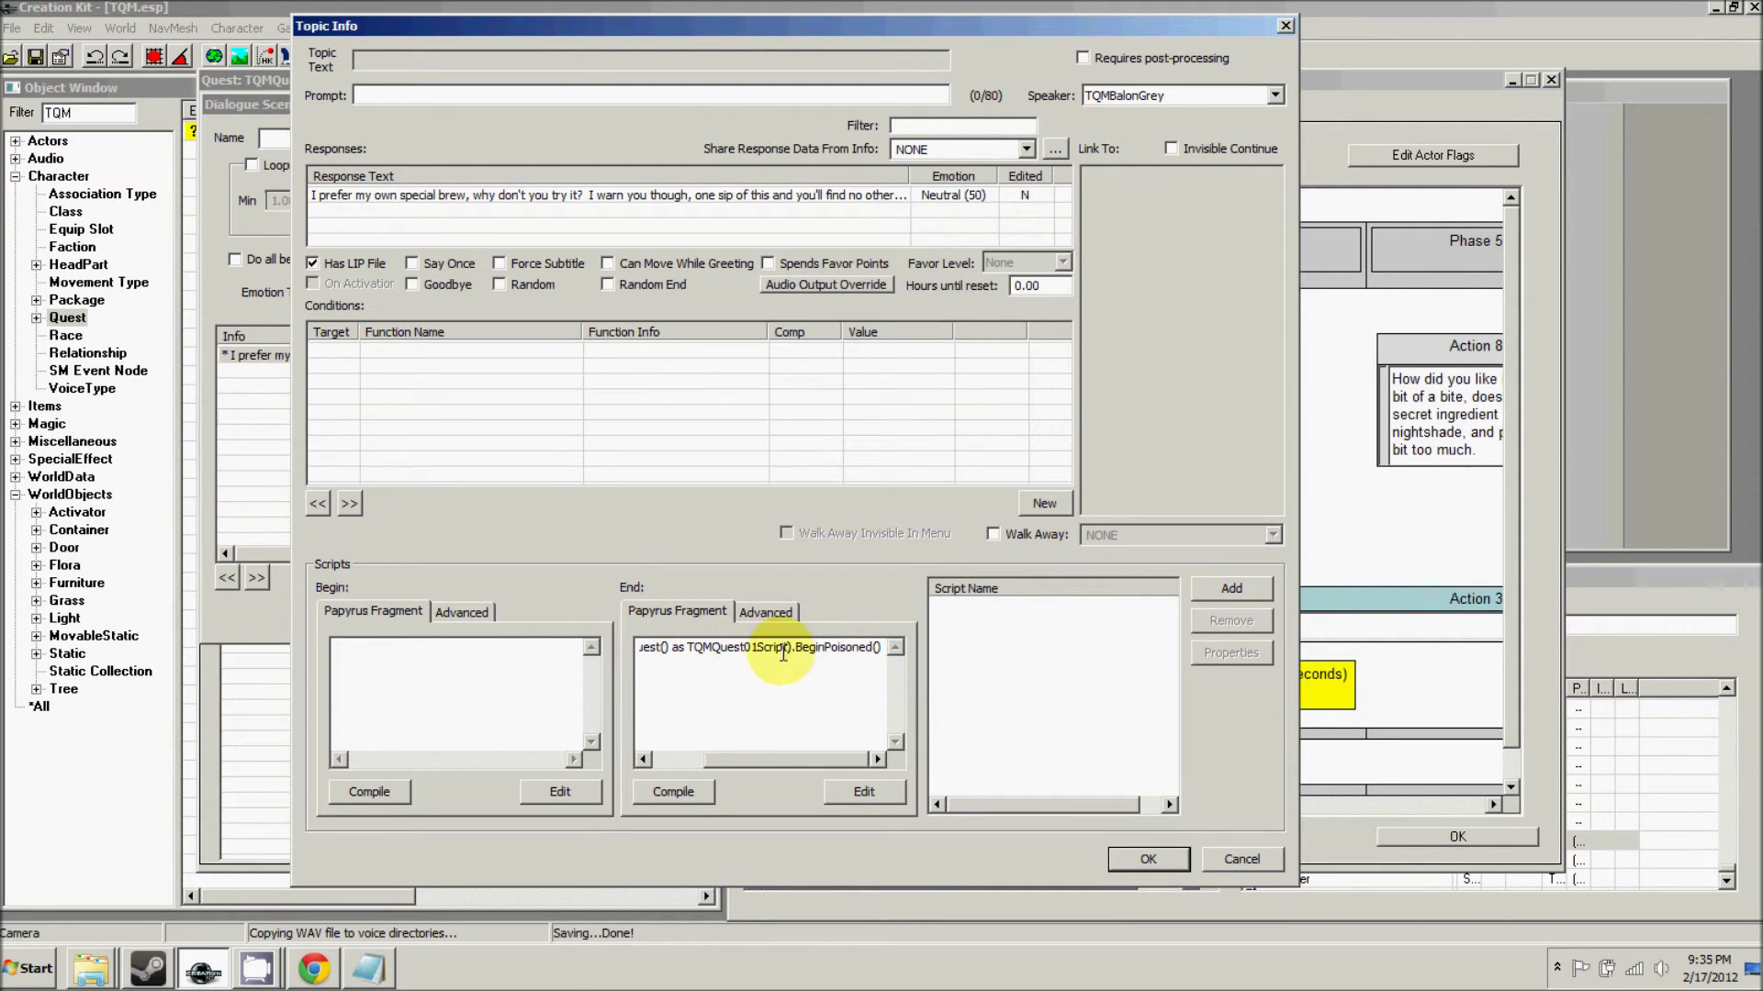
- Compile the End fragment and accept the topic info, the dialogue scene action and the quest
{"action": "left_click_drag", "start_coordinate": [777, 760], "coordinate": [707, 758]}
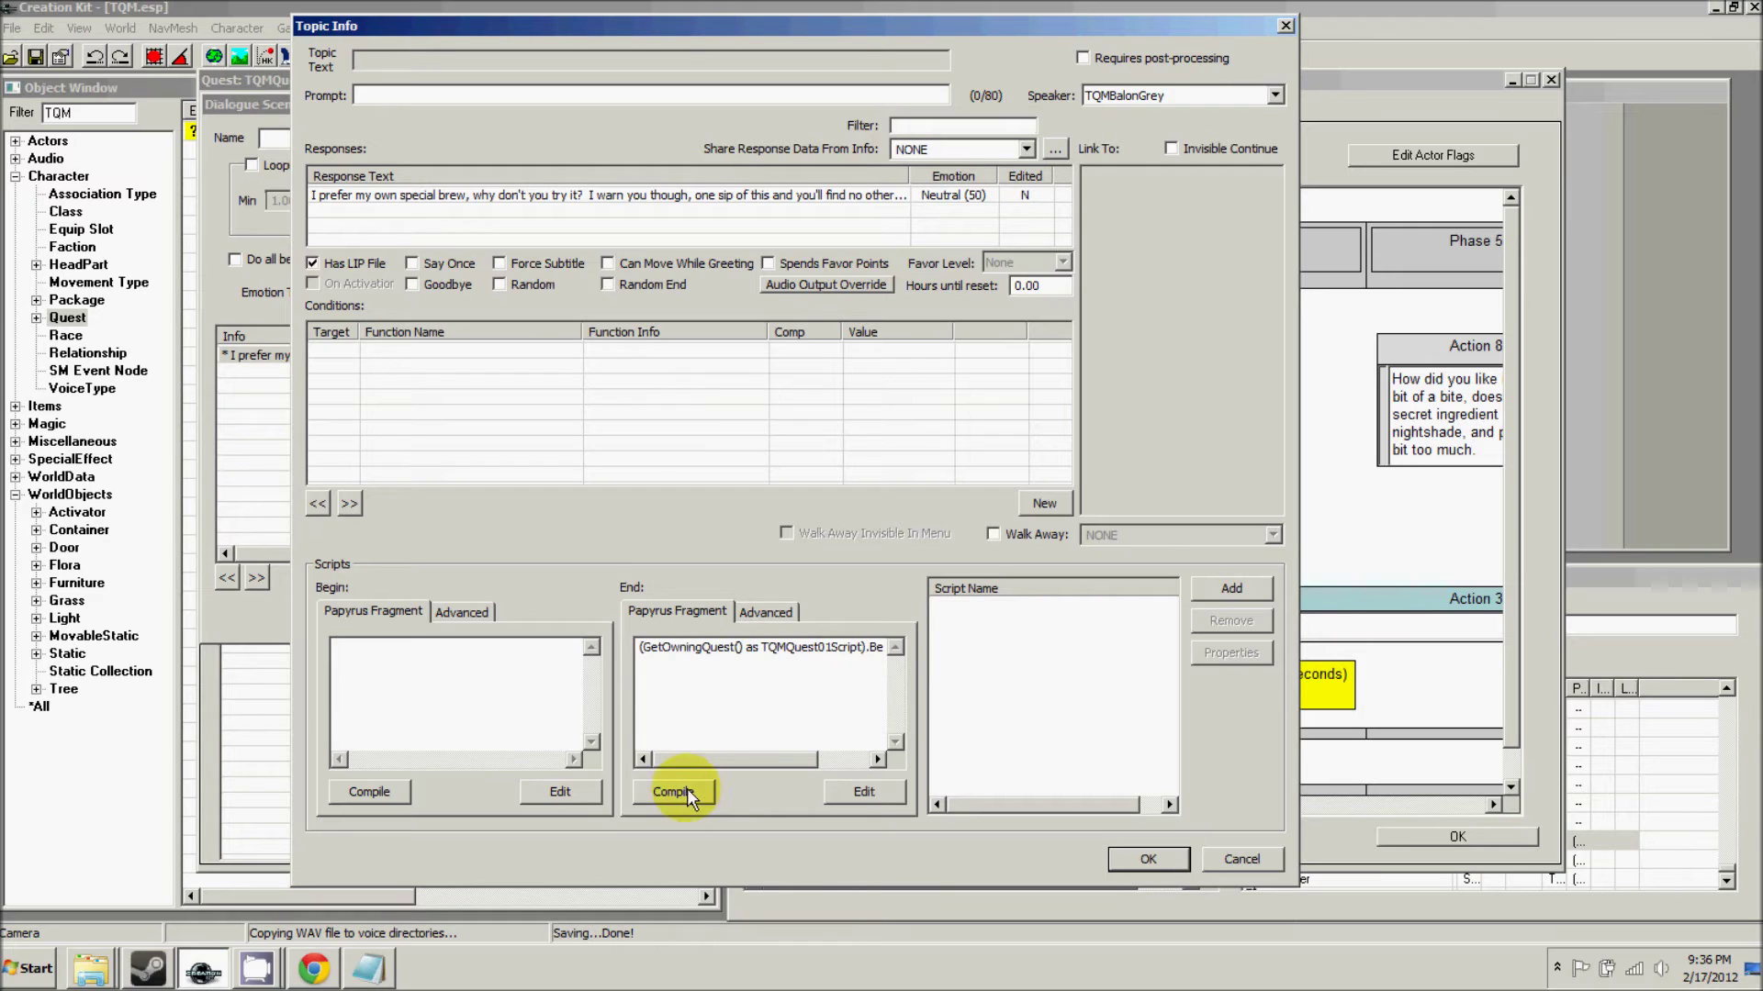
{"action": "left_click", "coordinate": [691, 797]}
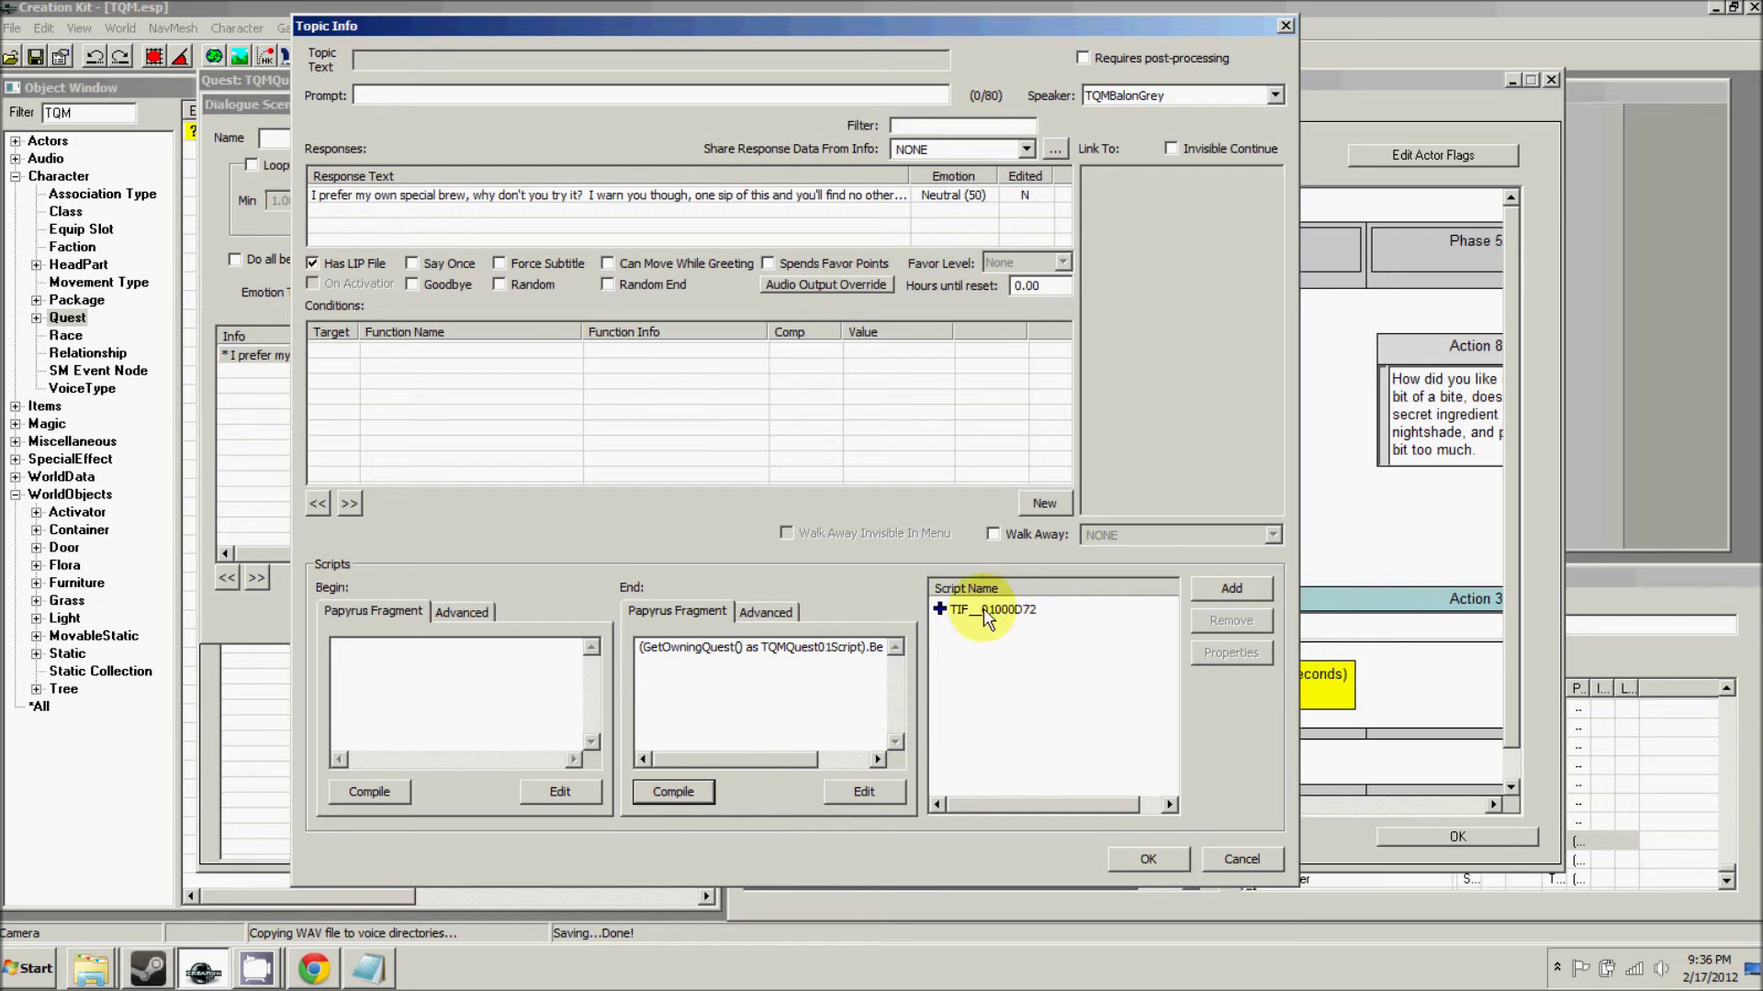
{"action": "left_click", "coordinate": [1144, 863]}
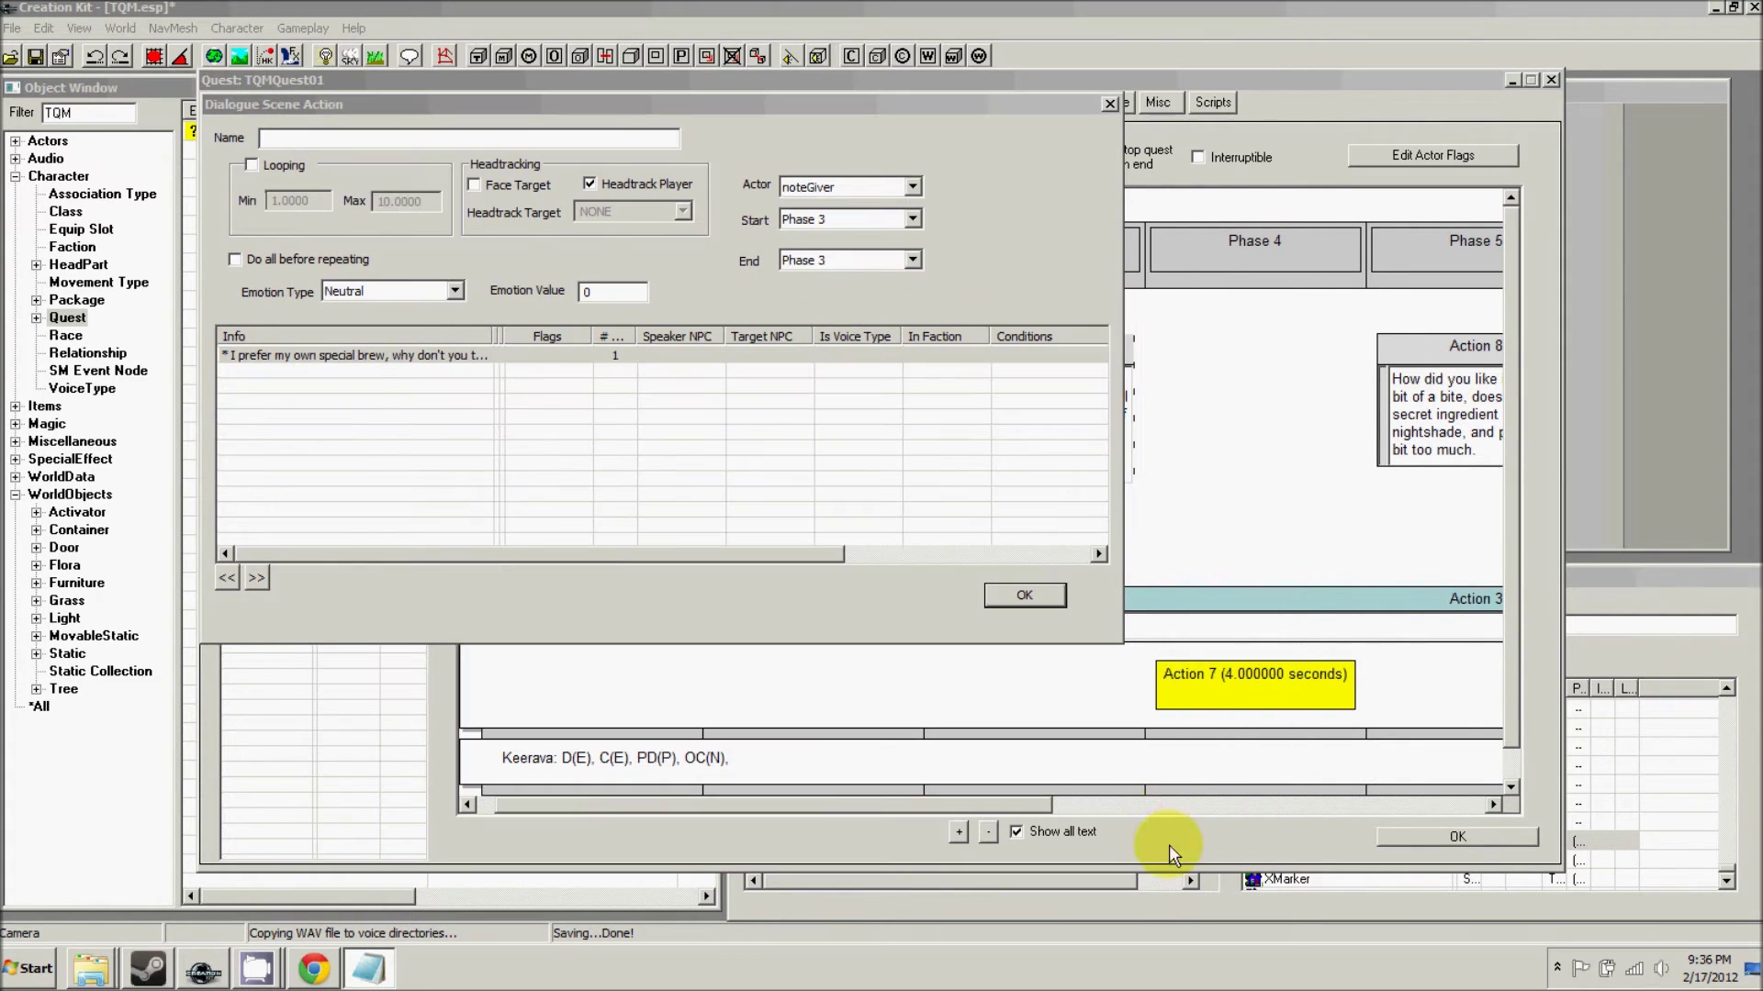
{"action": "left_click", "coordinate": [1045, 599]}
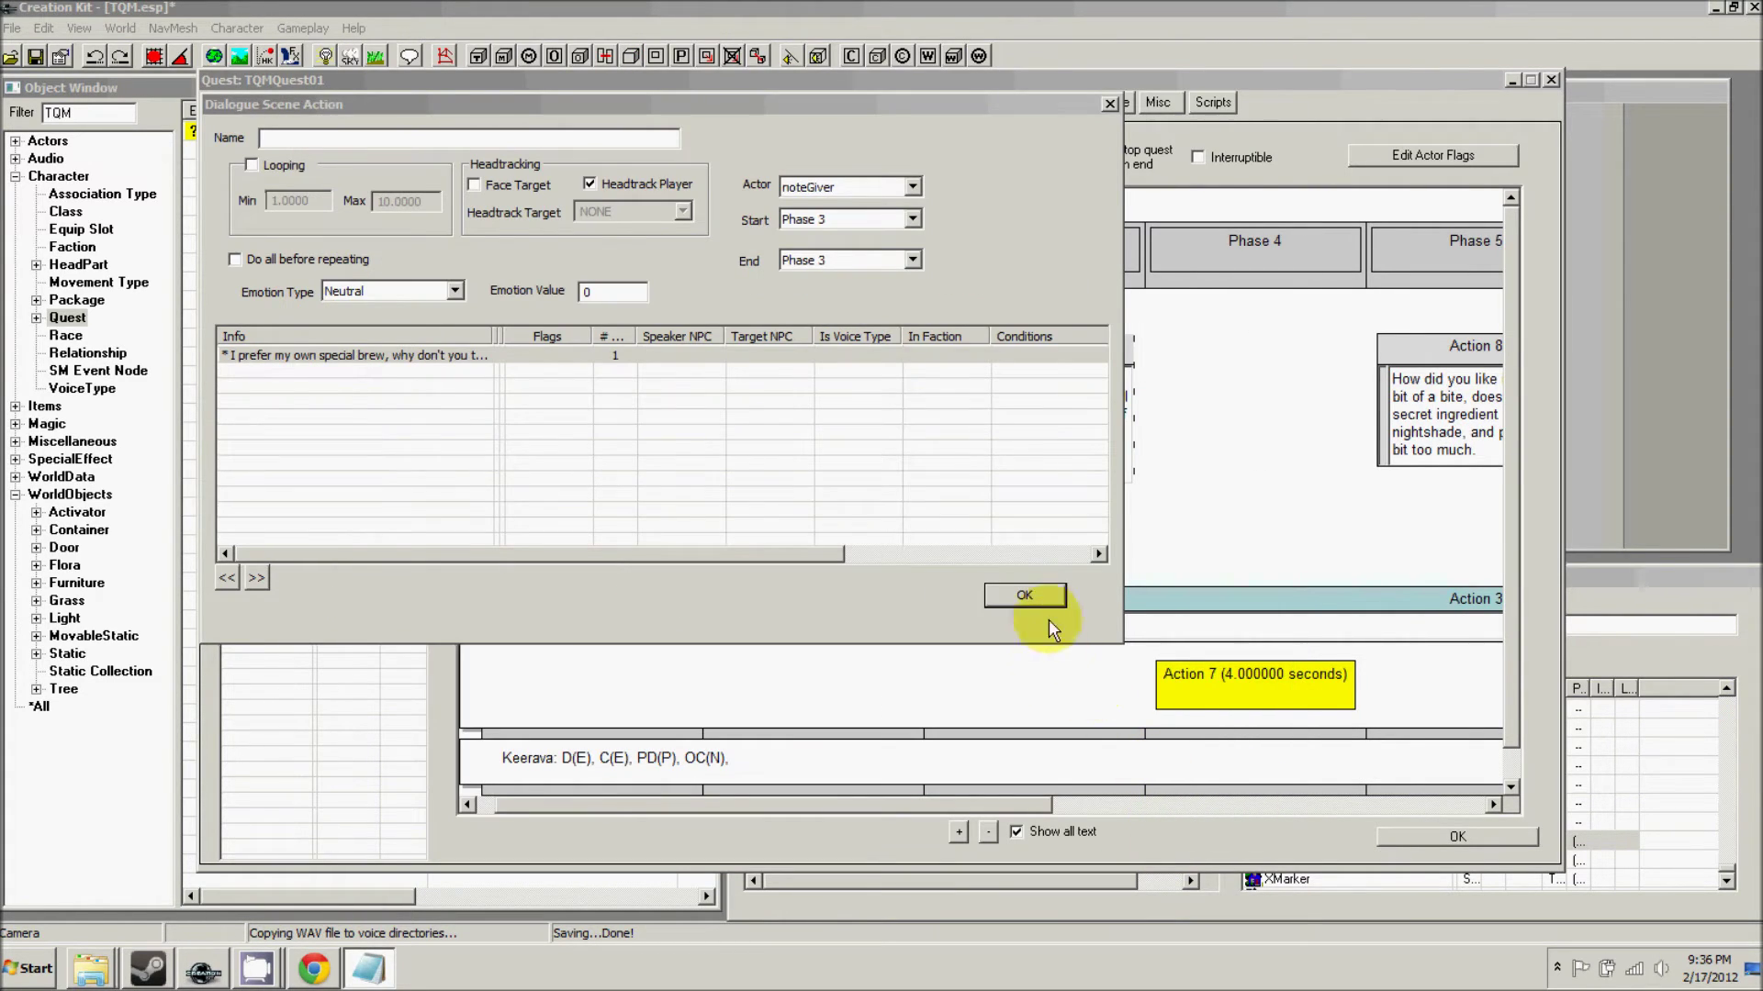
{"action": "left_click", "coordinate": [1402, 838]}
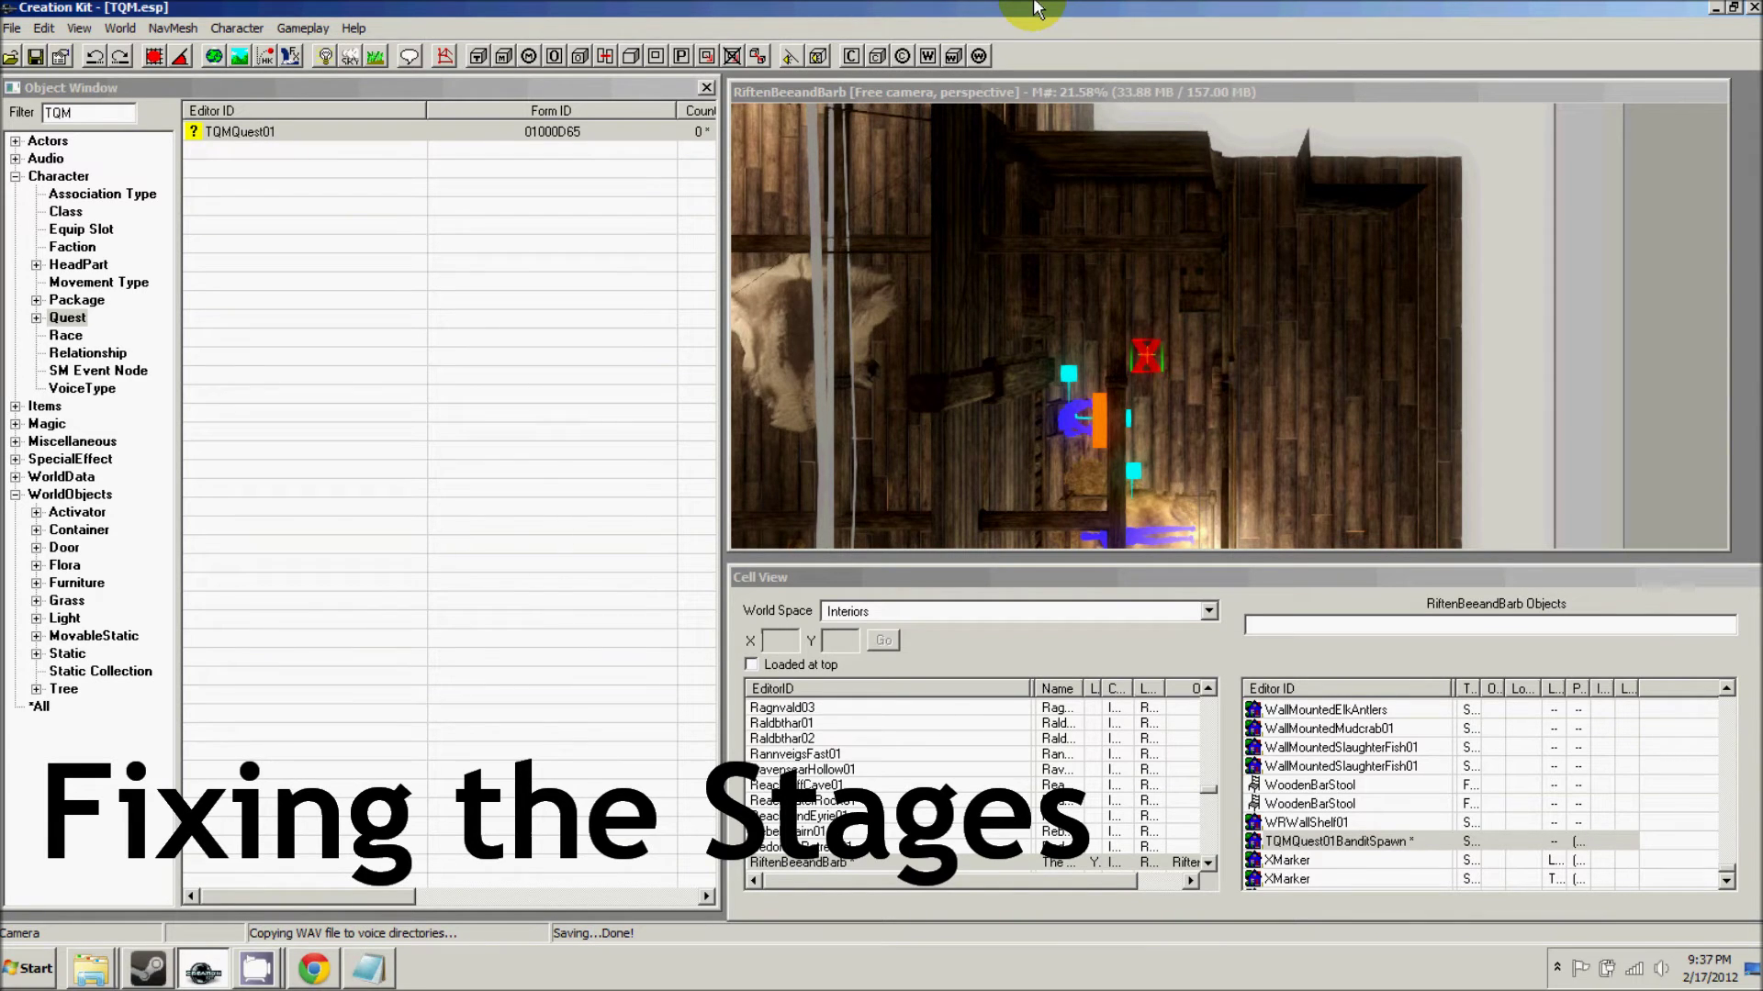
- In TQMQuest01's stage 20 fragment, replace the AddItem line with alias_Bandit.GetRef().Enable() and compile the fragment
{"action": "double_click", "coordinate": [241, 133]}
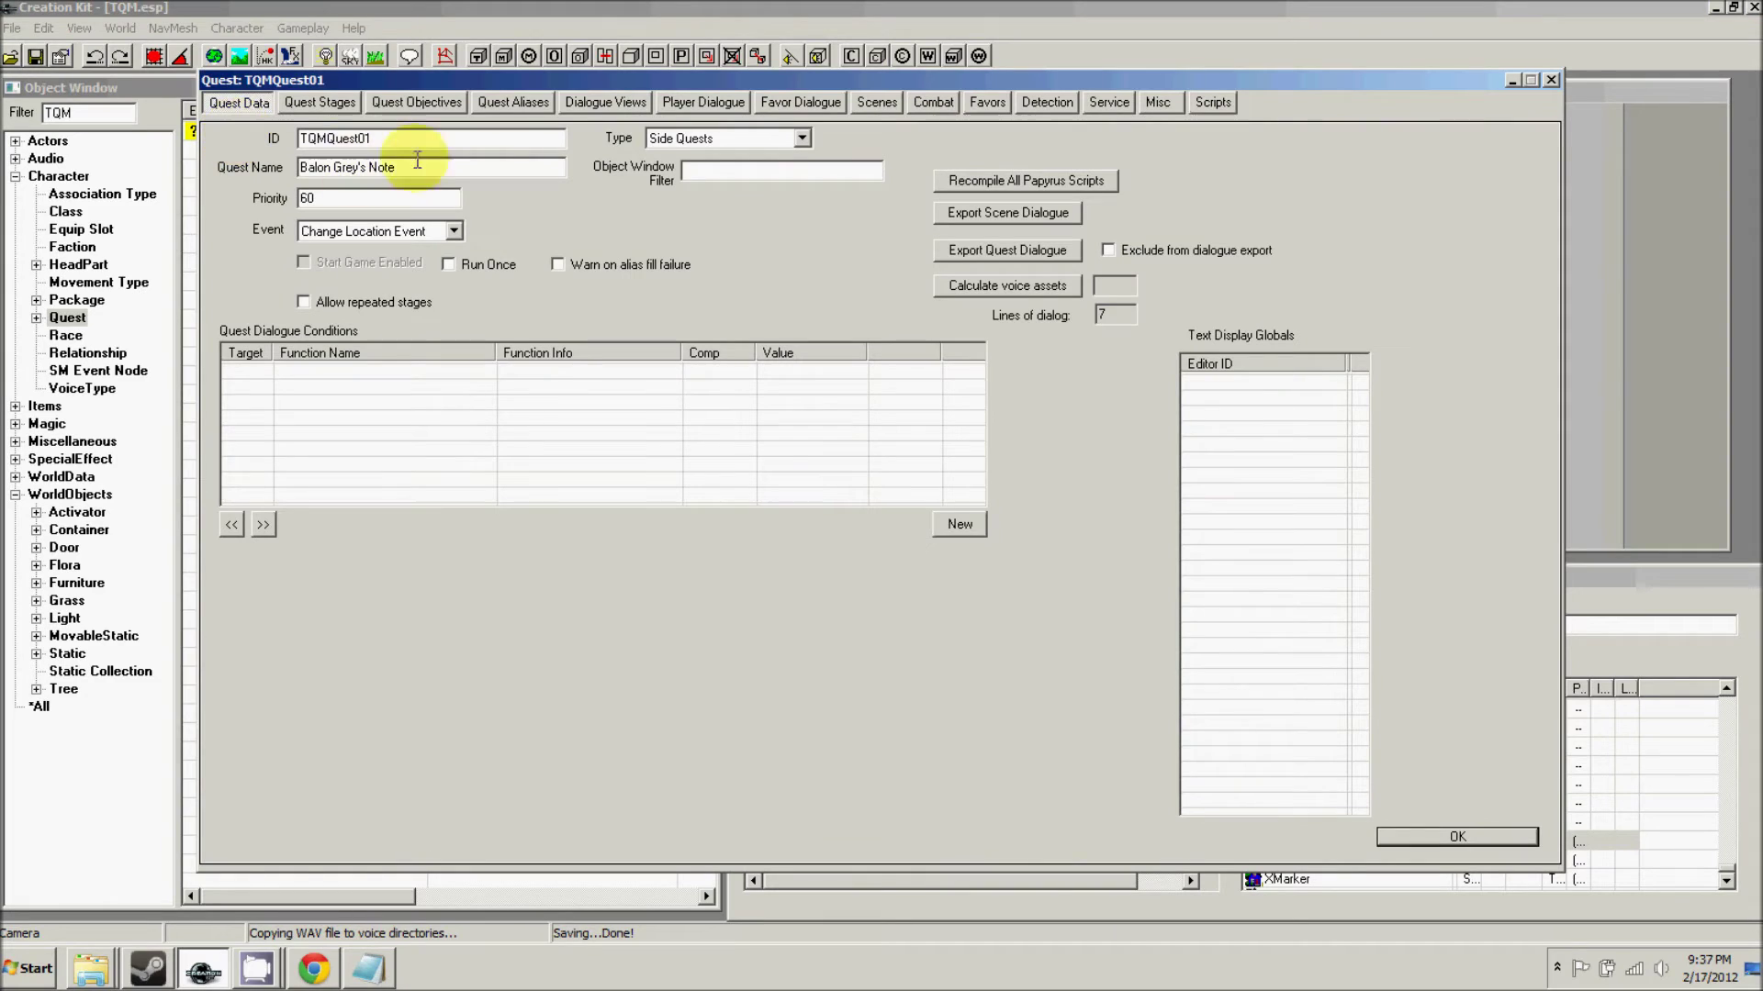
{"action": "left_click", "coordinate": [319, 103]}
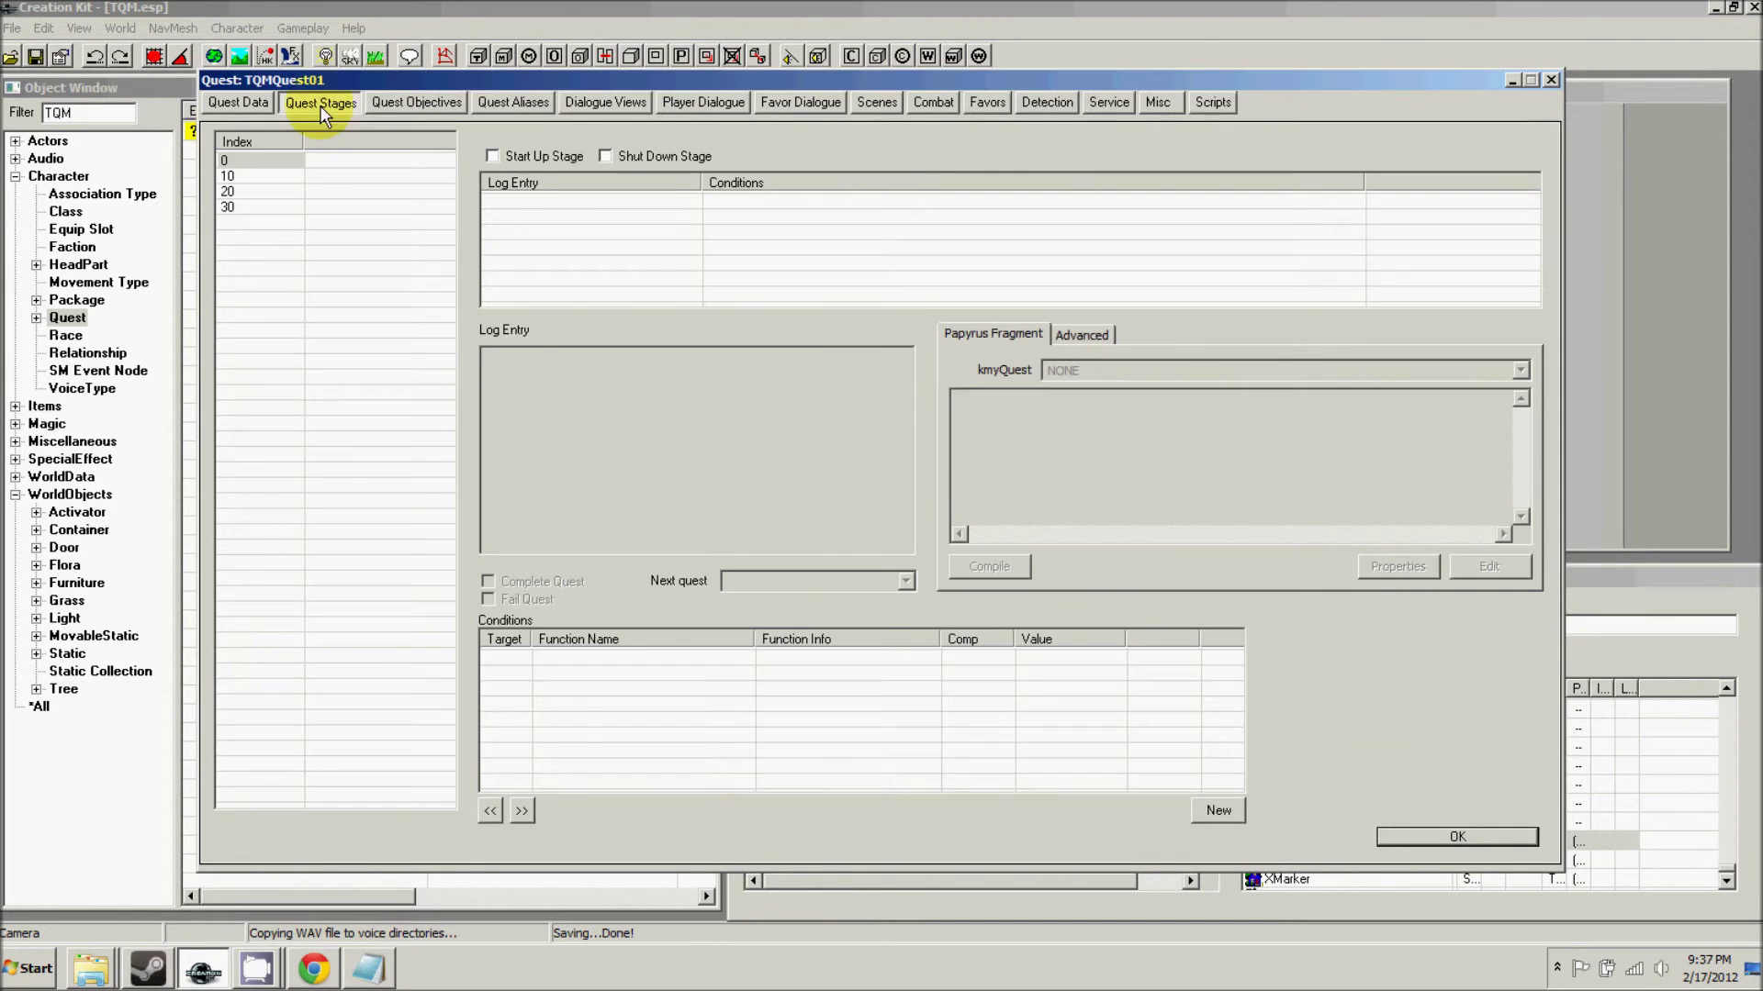
{"action": "left_click", "coordinate": [247, 177]}
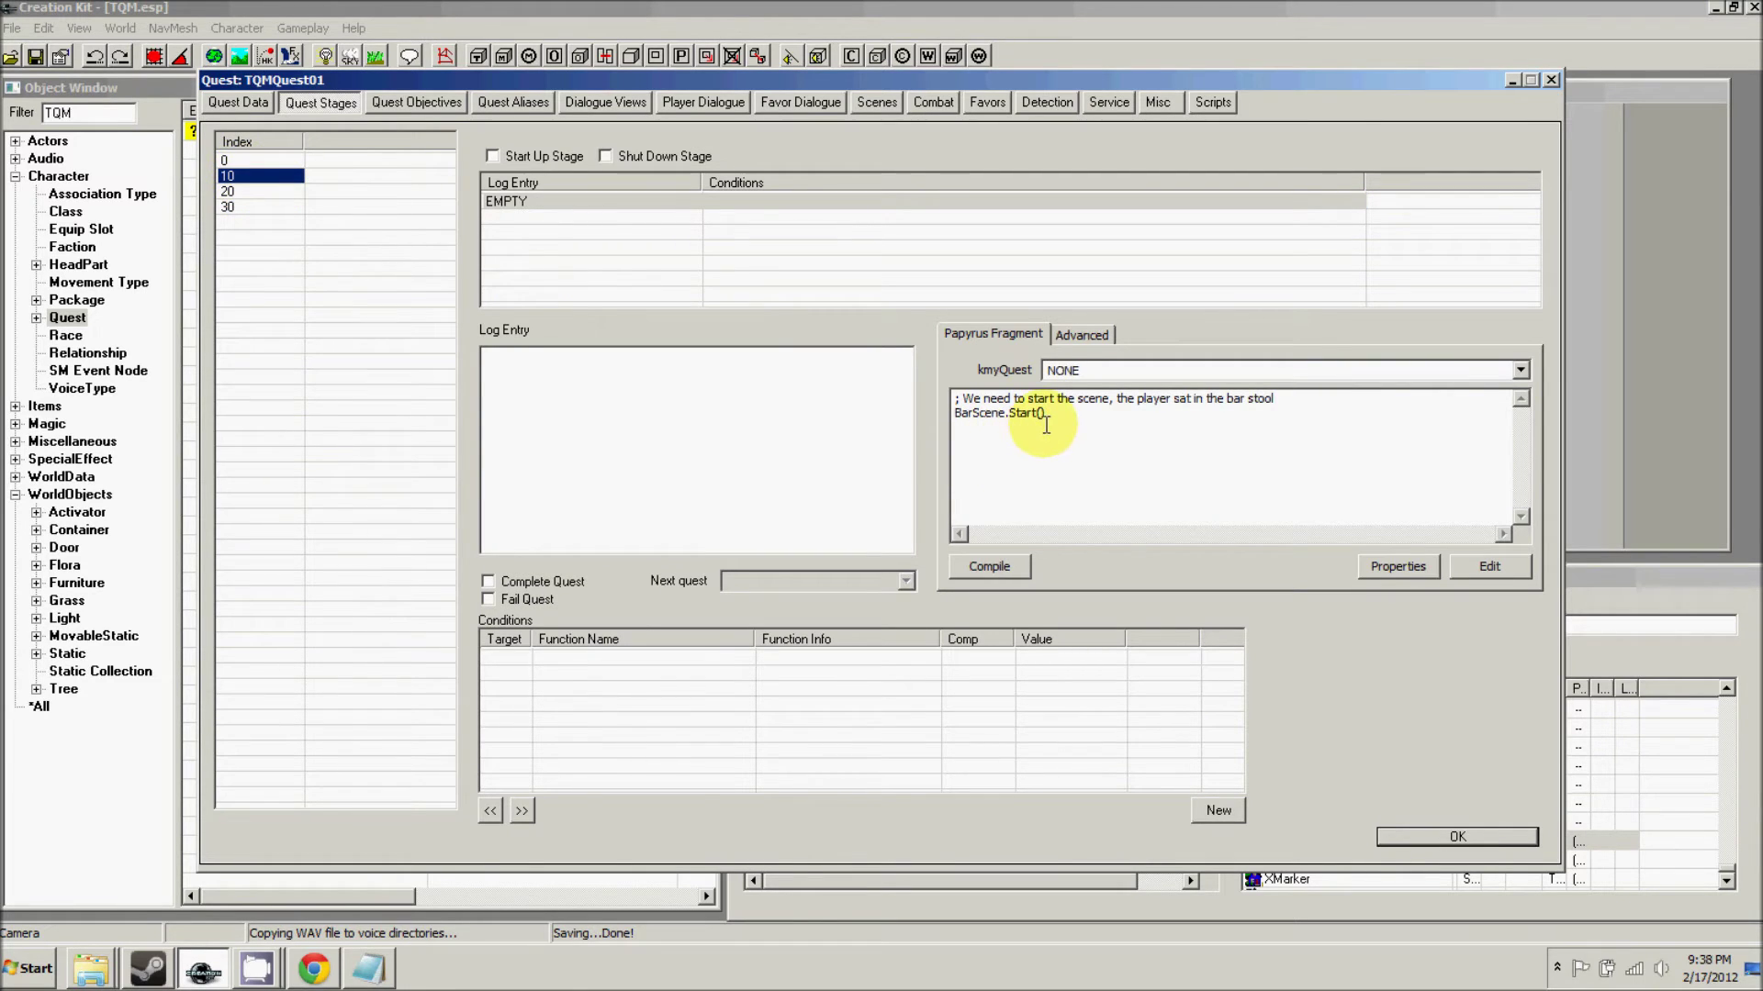
{"action": "left_click", "coordinate": [246, 193]}
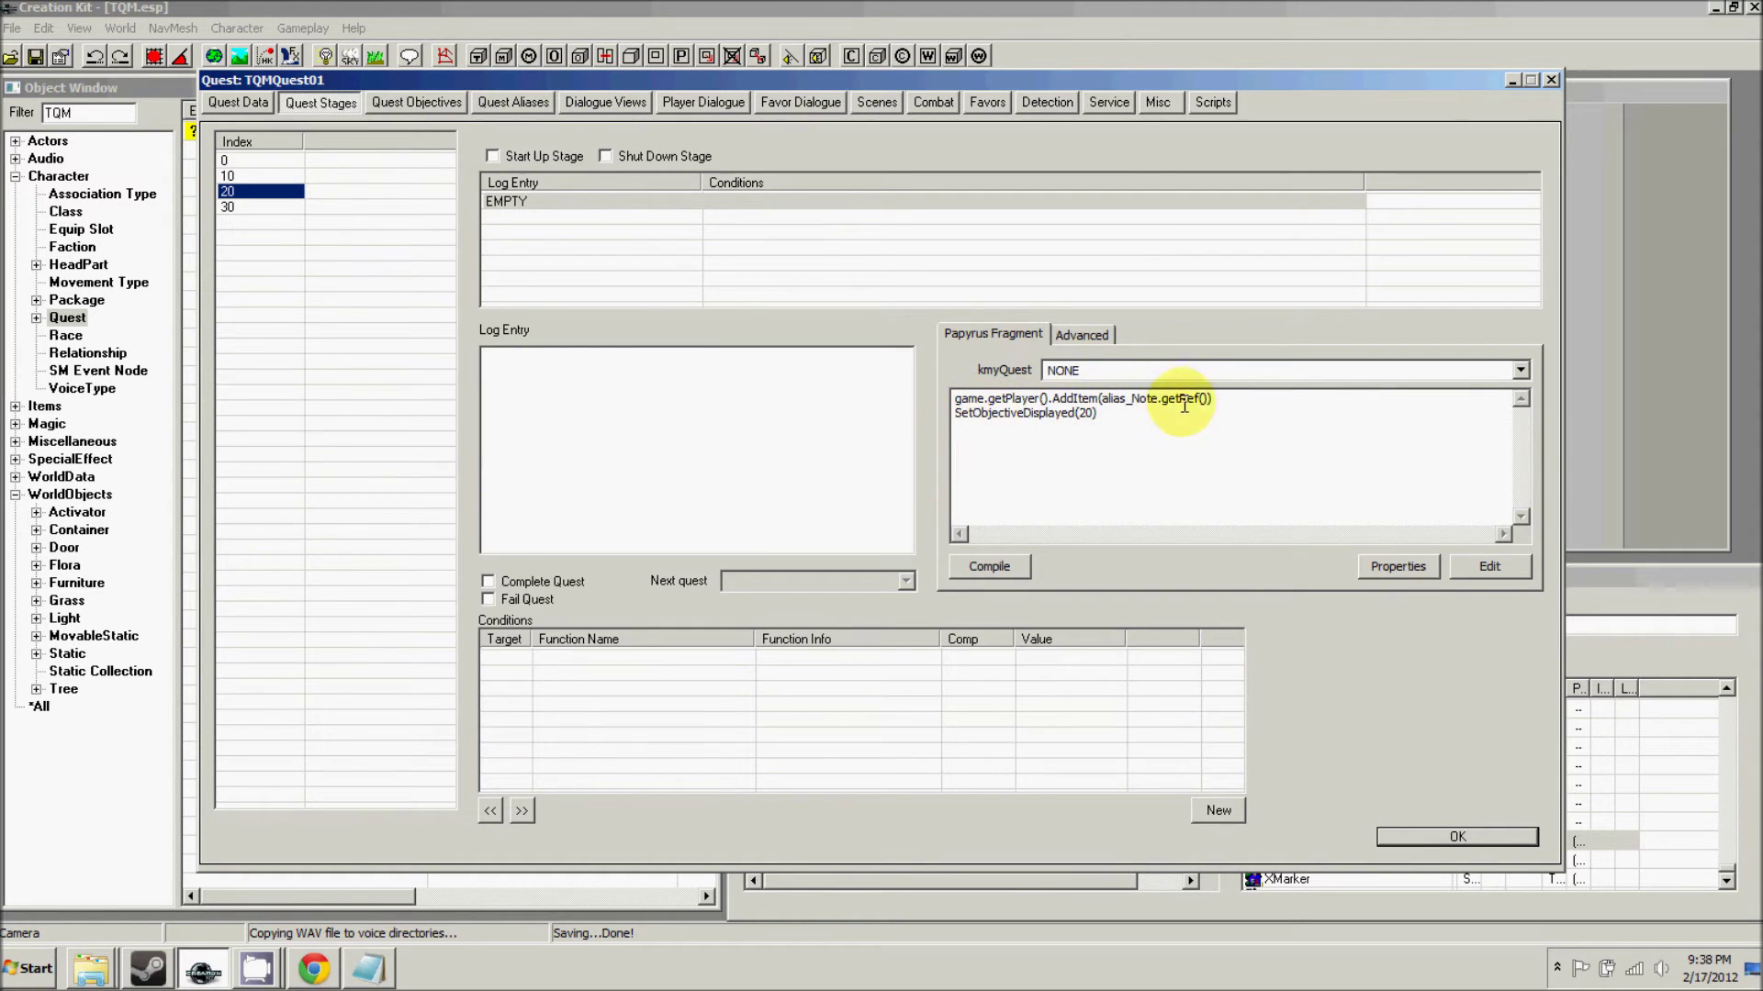
{"action": "left_click_drag", "start_coordinate": [1234, 398], "coordinate": [934, 404]}
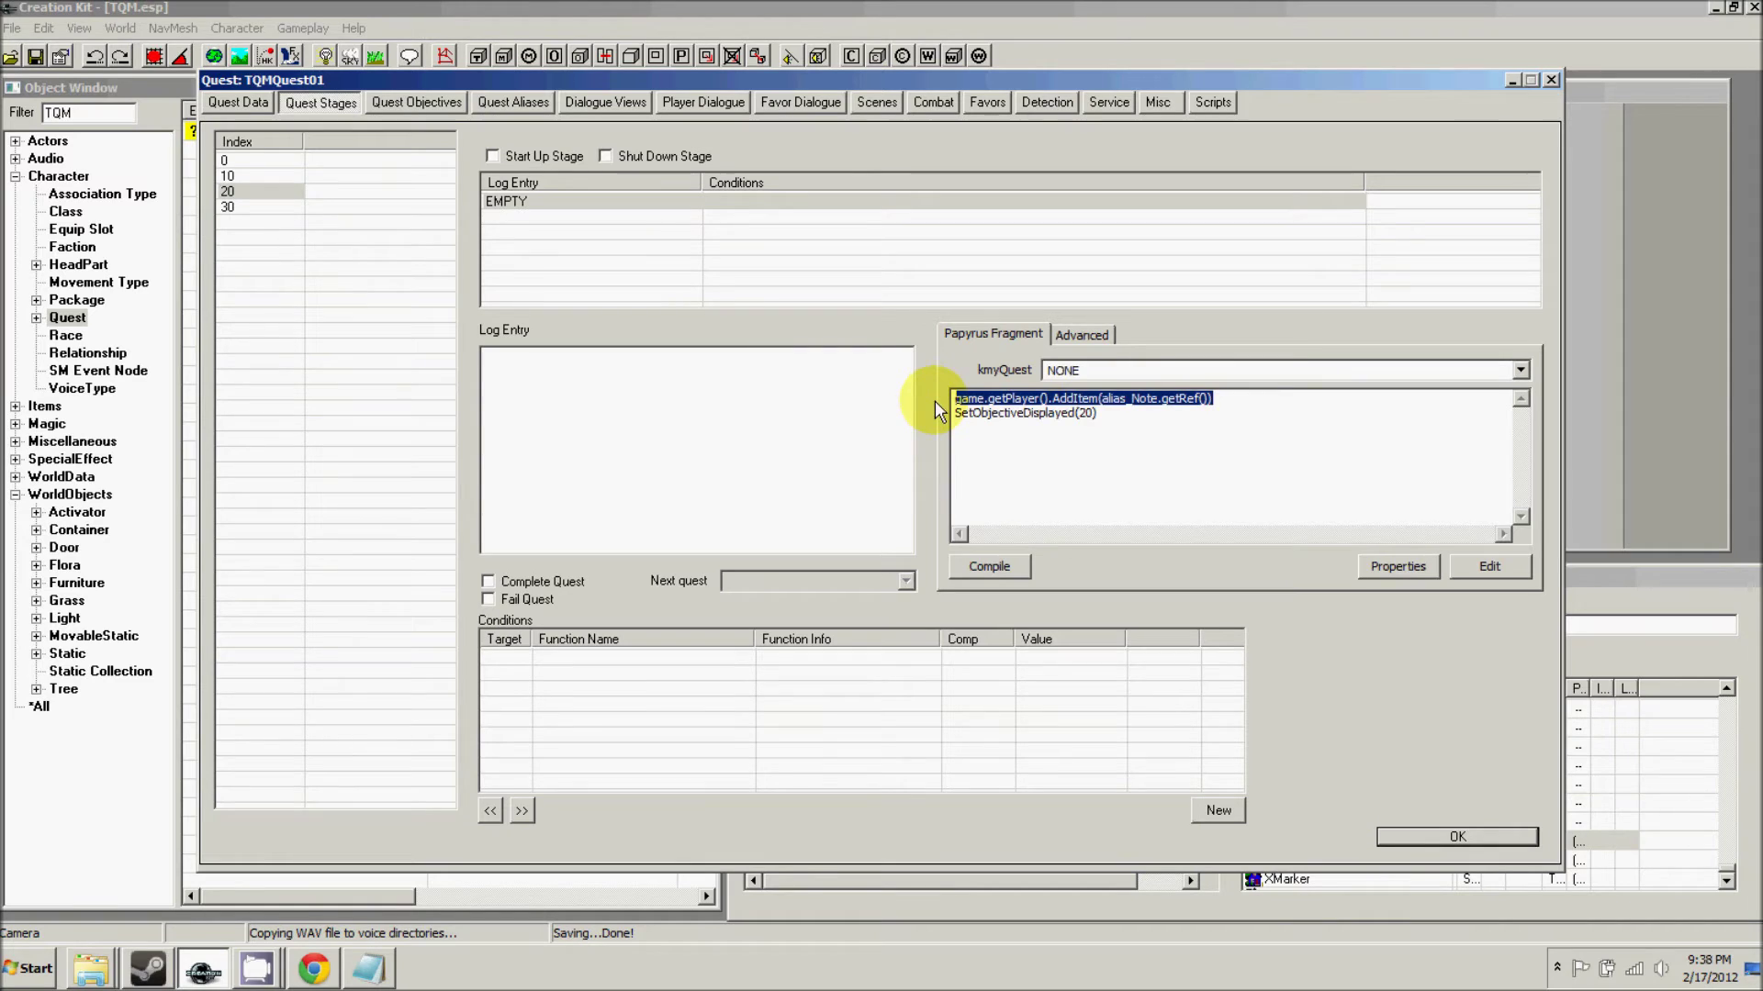
{"action": "key", "text": "Delete"}
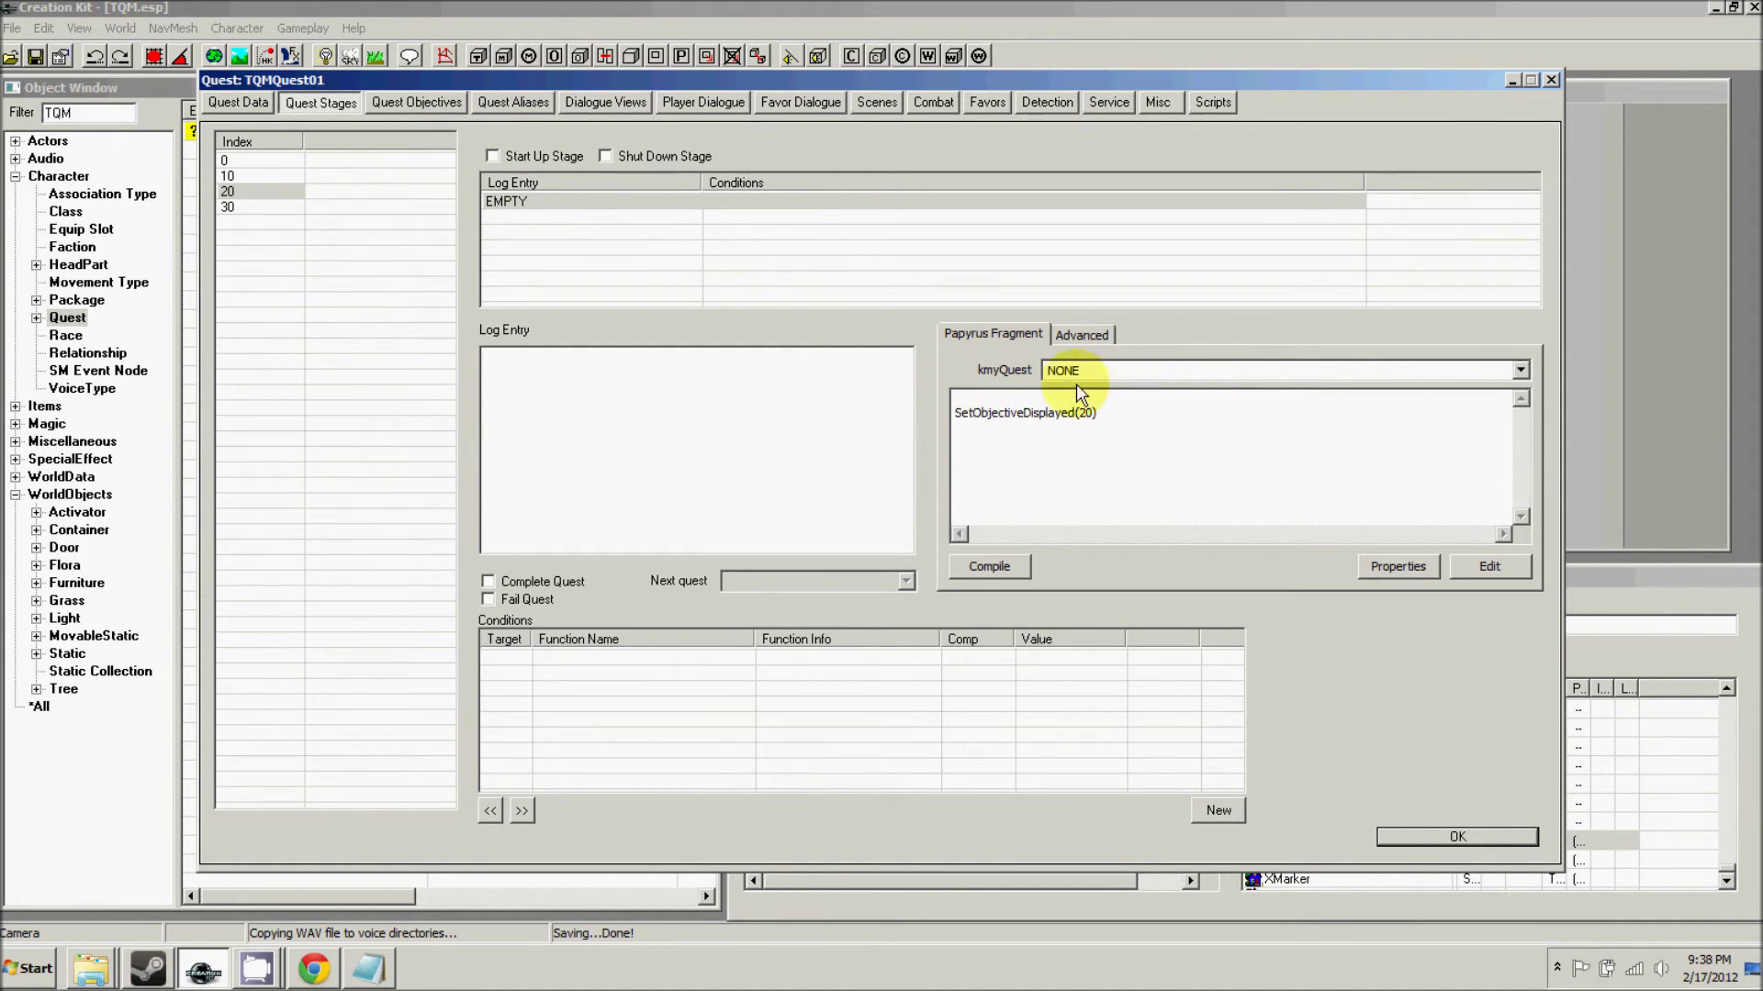
{"action": "type", "text": "alias_Bandit.GetRef().Enable()"}
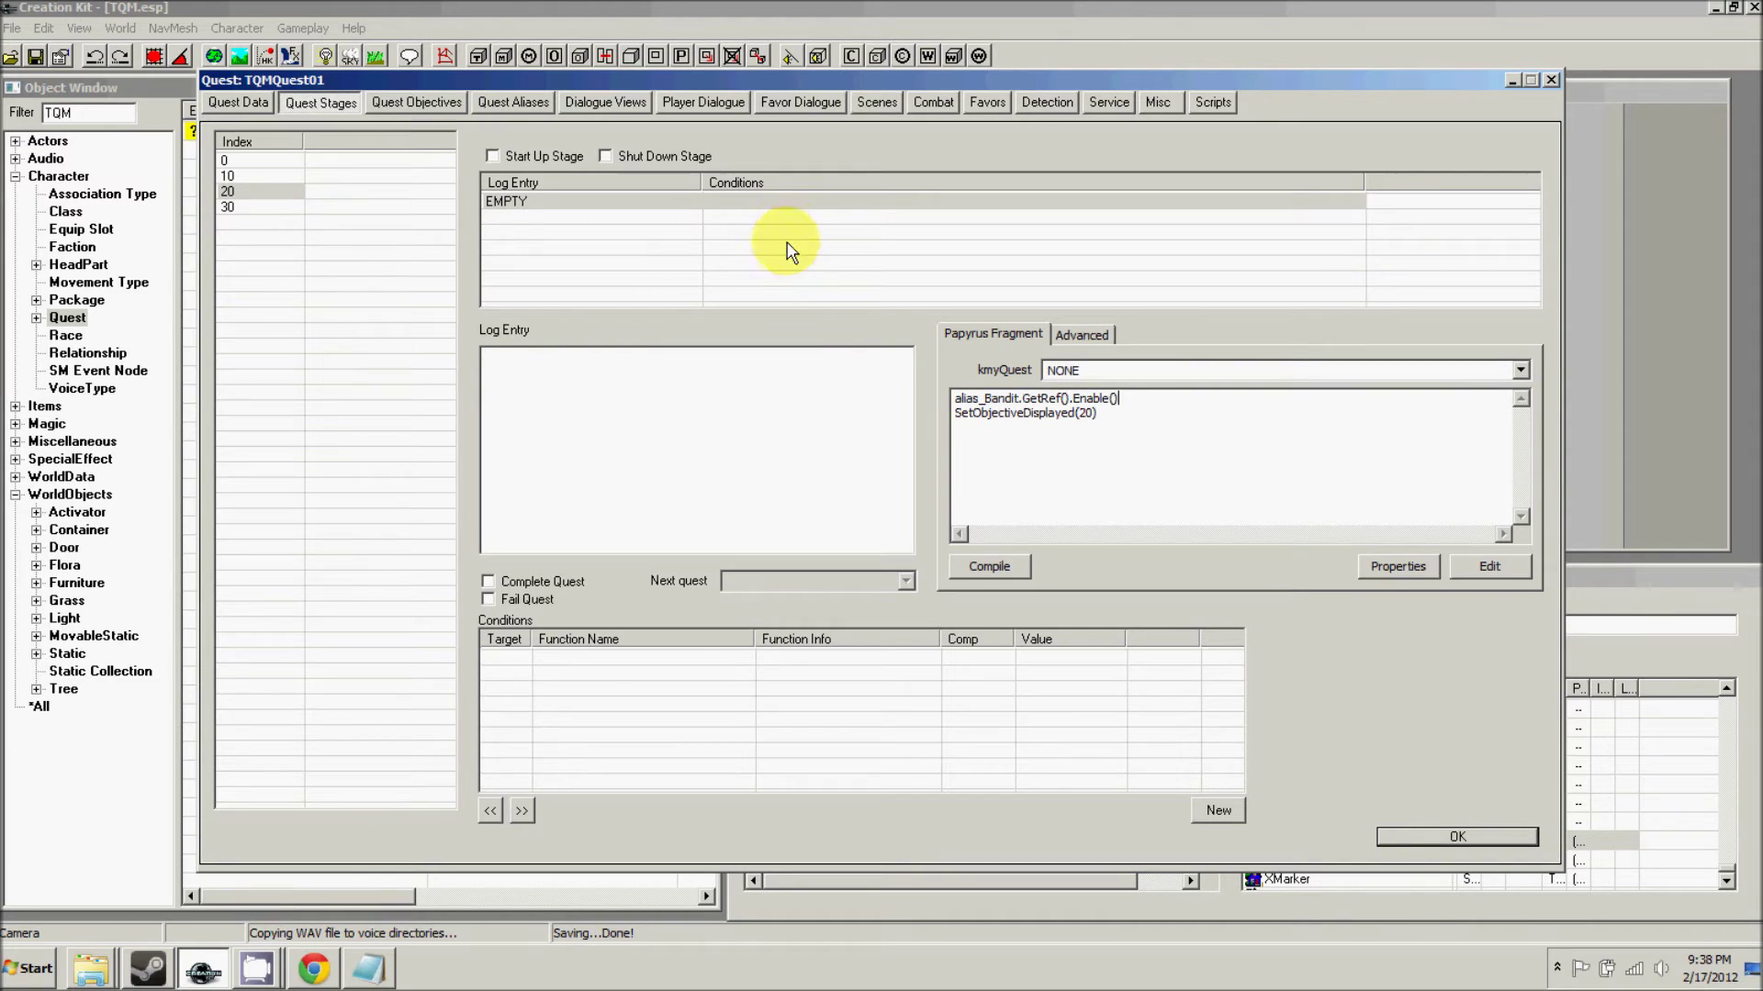
{"action": "left_click", "coordinate": [1015, 566]}
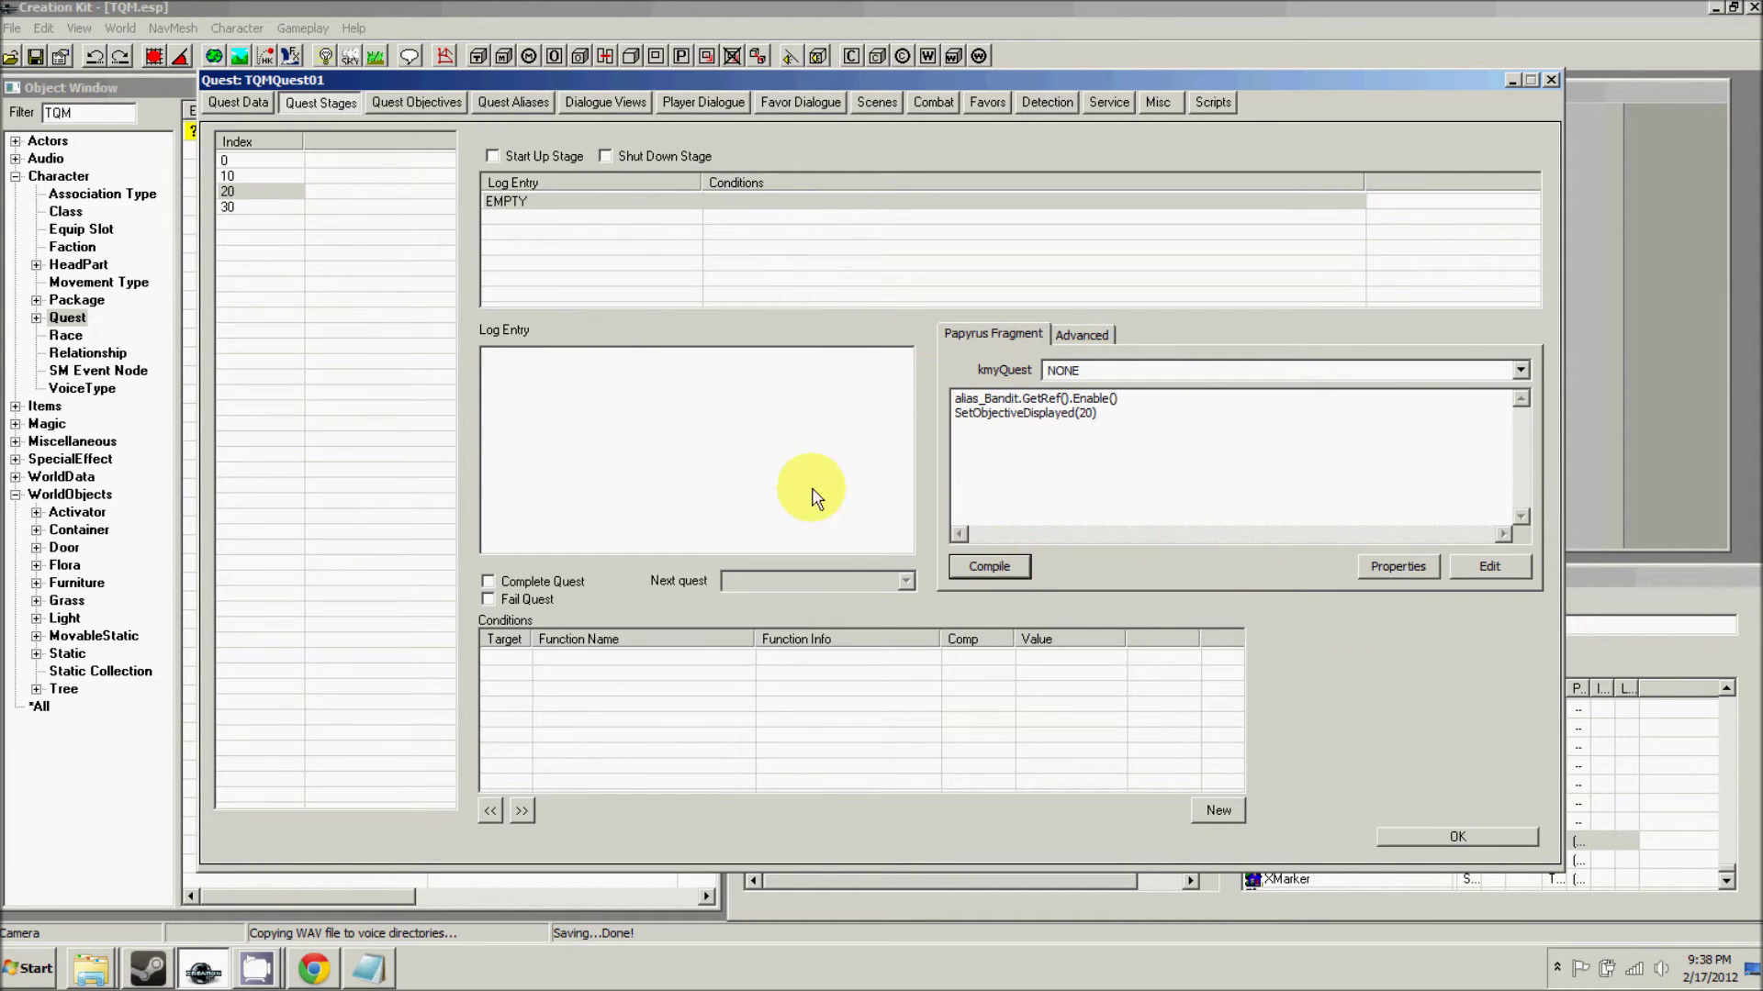
- Check stage 30's fragment and add a new quest stage with index 40
{"action": "left_click", "coordinate": [248, 209]}
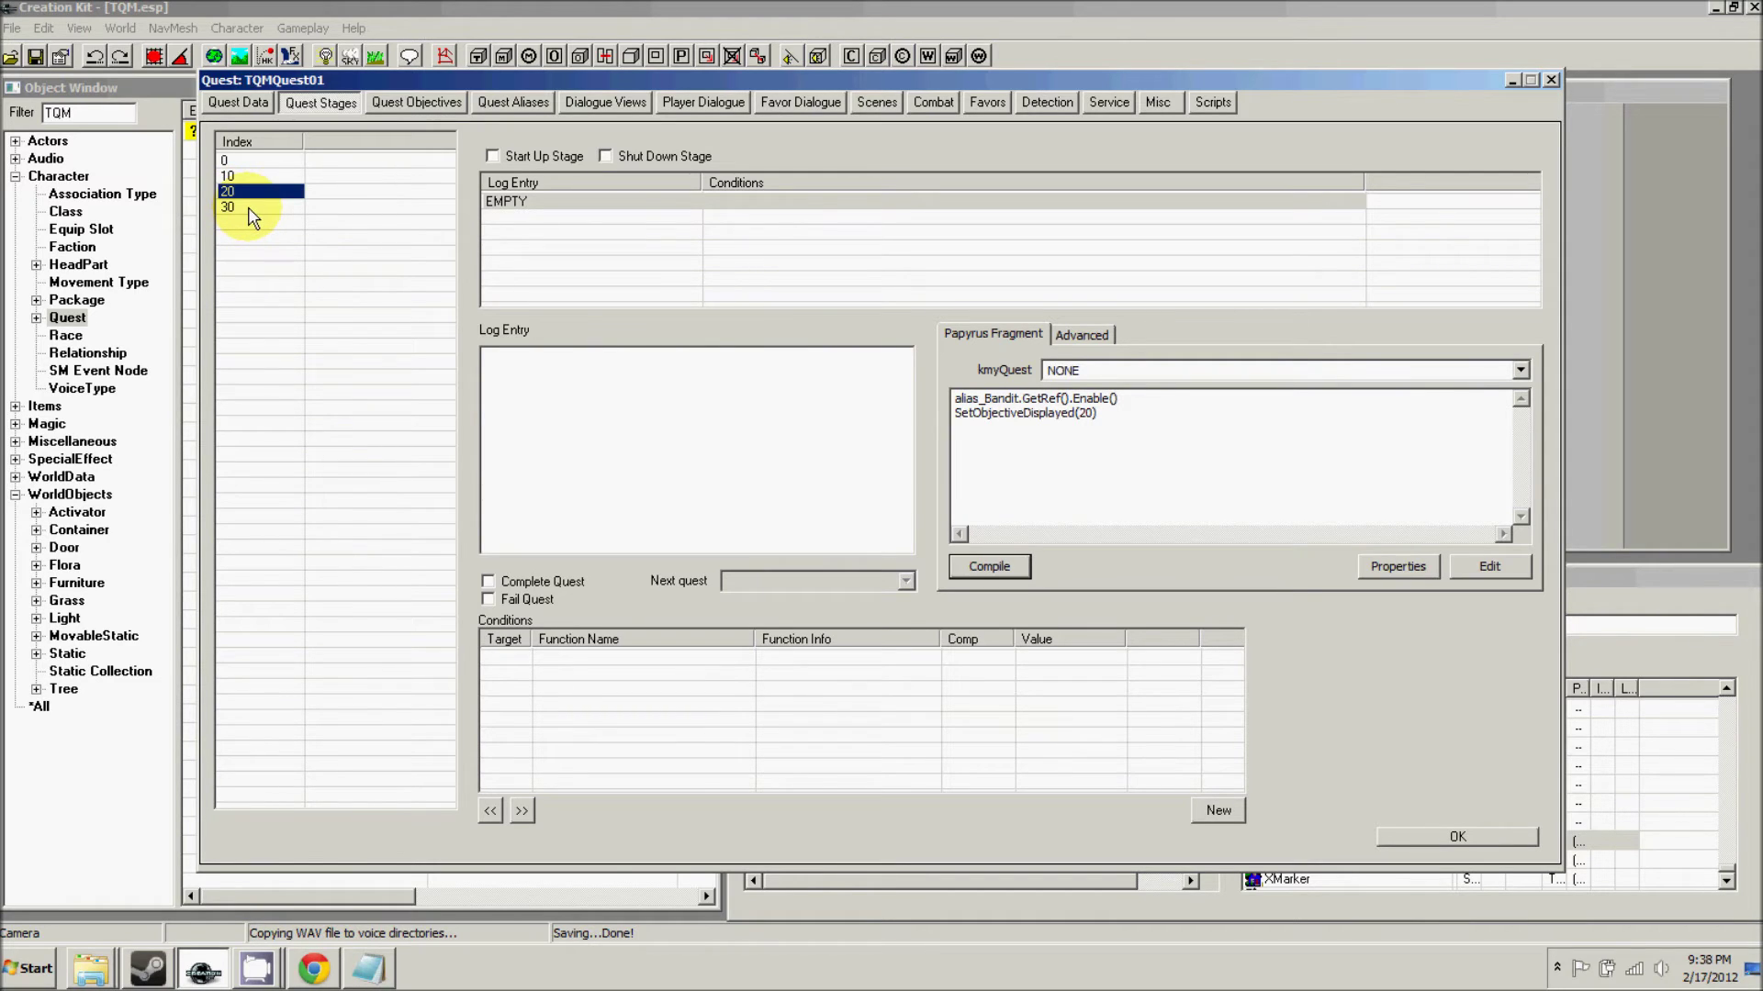
{"action": "left_click", "coordinate": [256, 209]}
{"action": "left_click", "coordinate": [256, 209]}
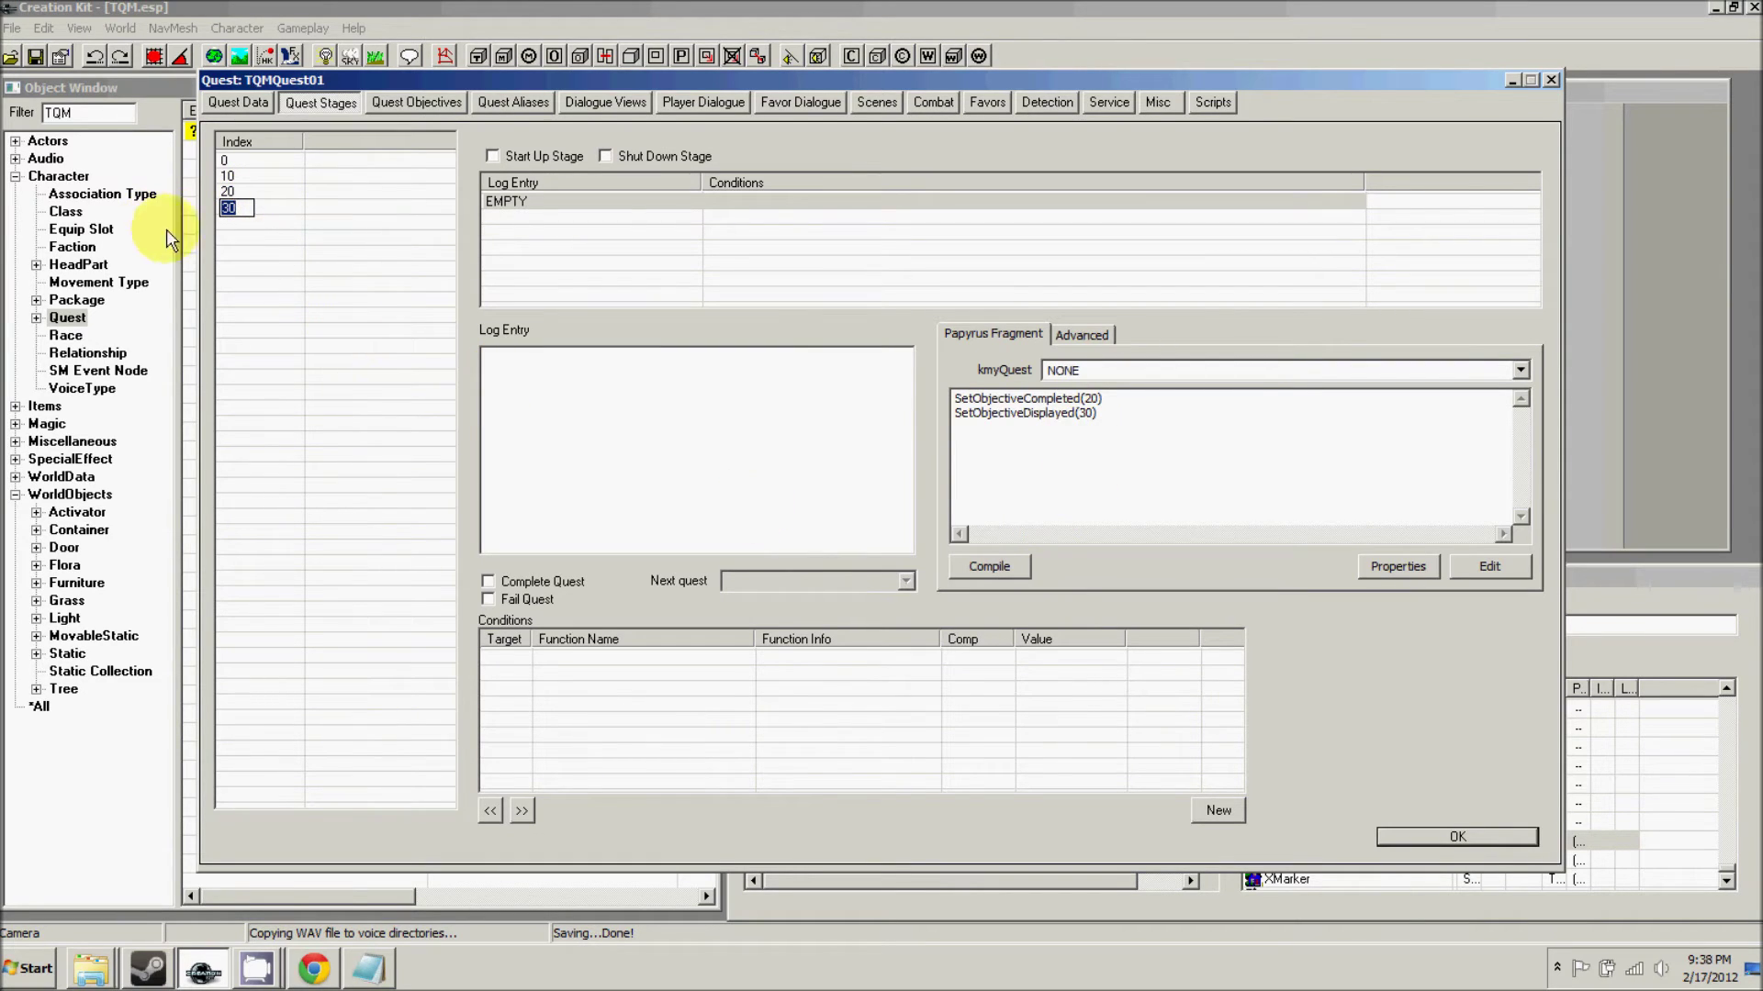
{"action": "left_click", "coordinate": [246, 231]}
{"action": "right_click", "coordinate": [247, 229]}
{"action": "left_click", "coordinate": [279, 237]}
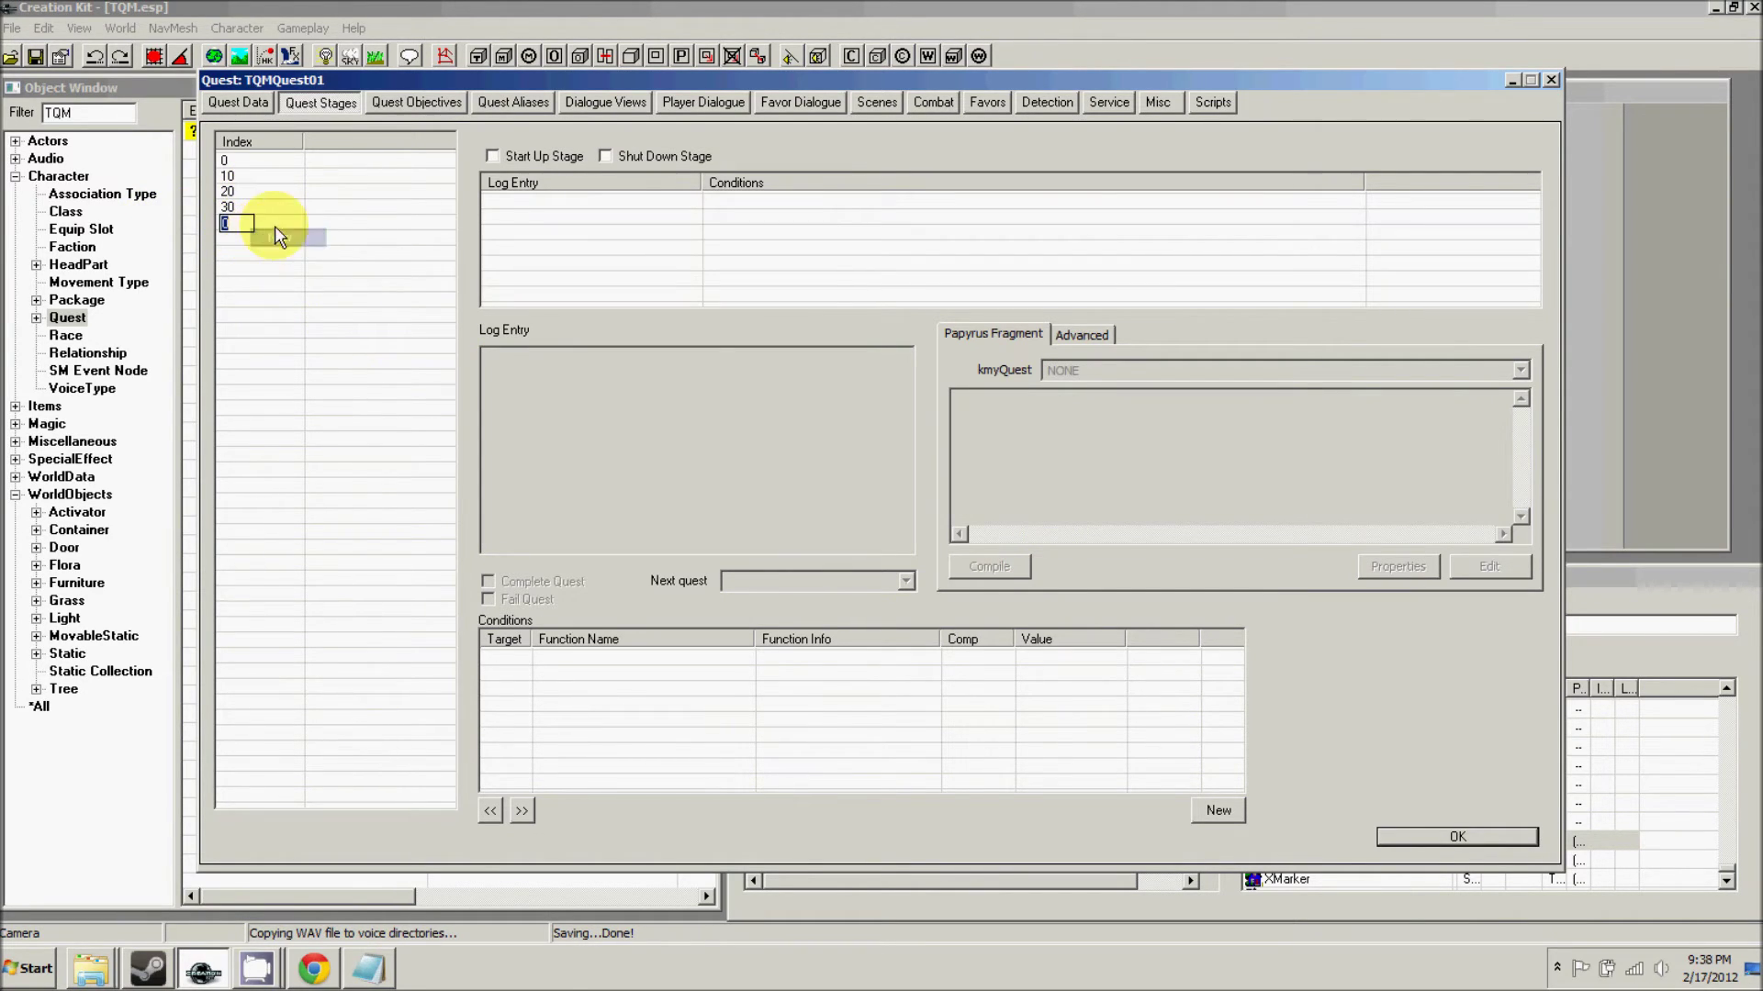
{"action": "type", "text": "4"}
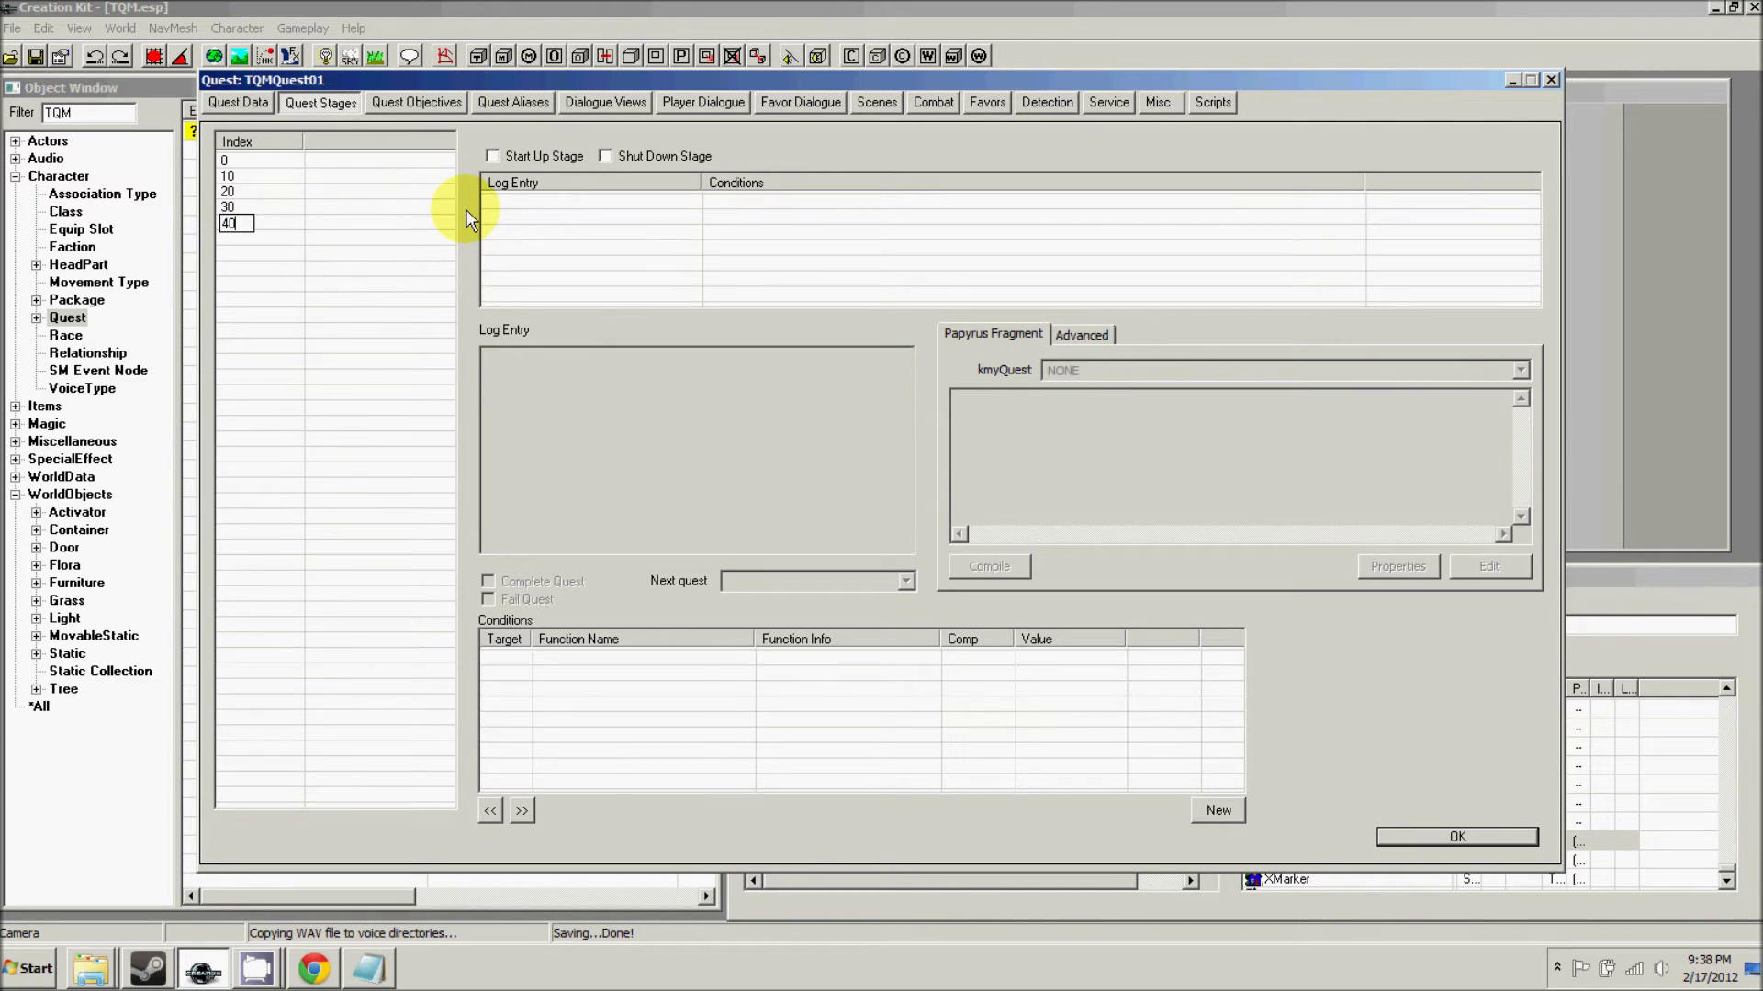
{"action": "key", "text": "Return"}
- Add a log entry to stage 40 and write game.GetPlayer().AddItem(alias_Antidote.getRef()) in its Papyrus fragment
{"action": "right_click", "coordinate": [598, 209]}
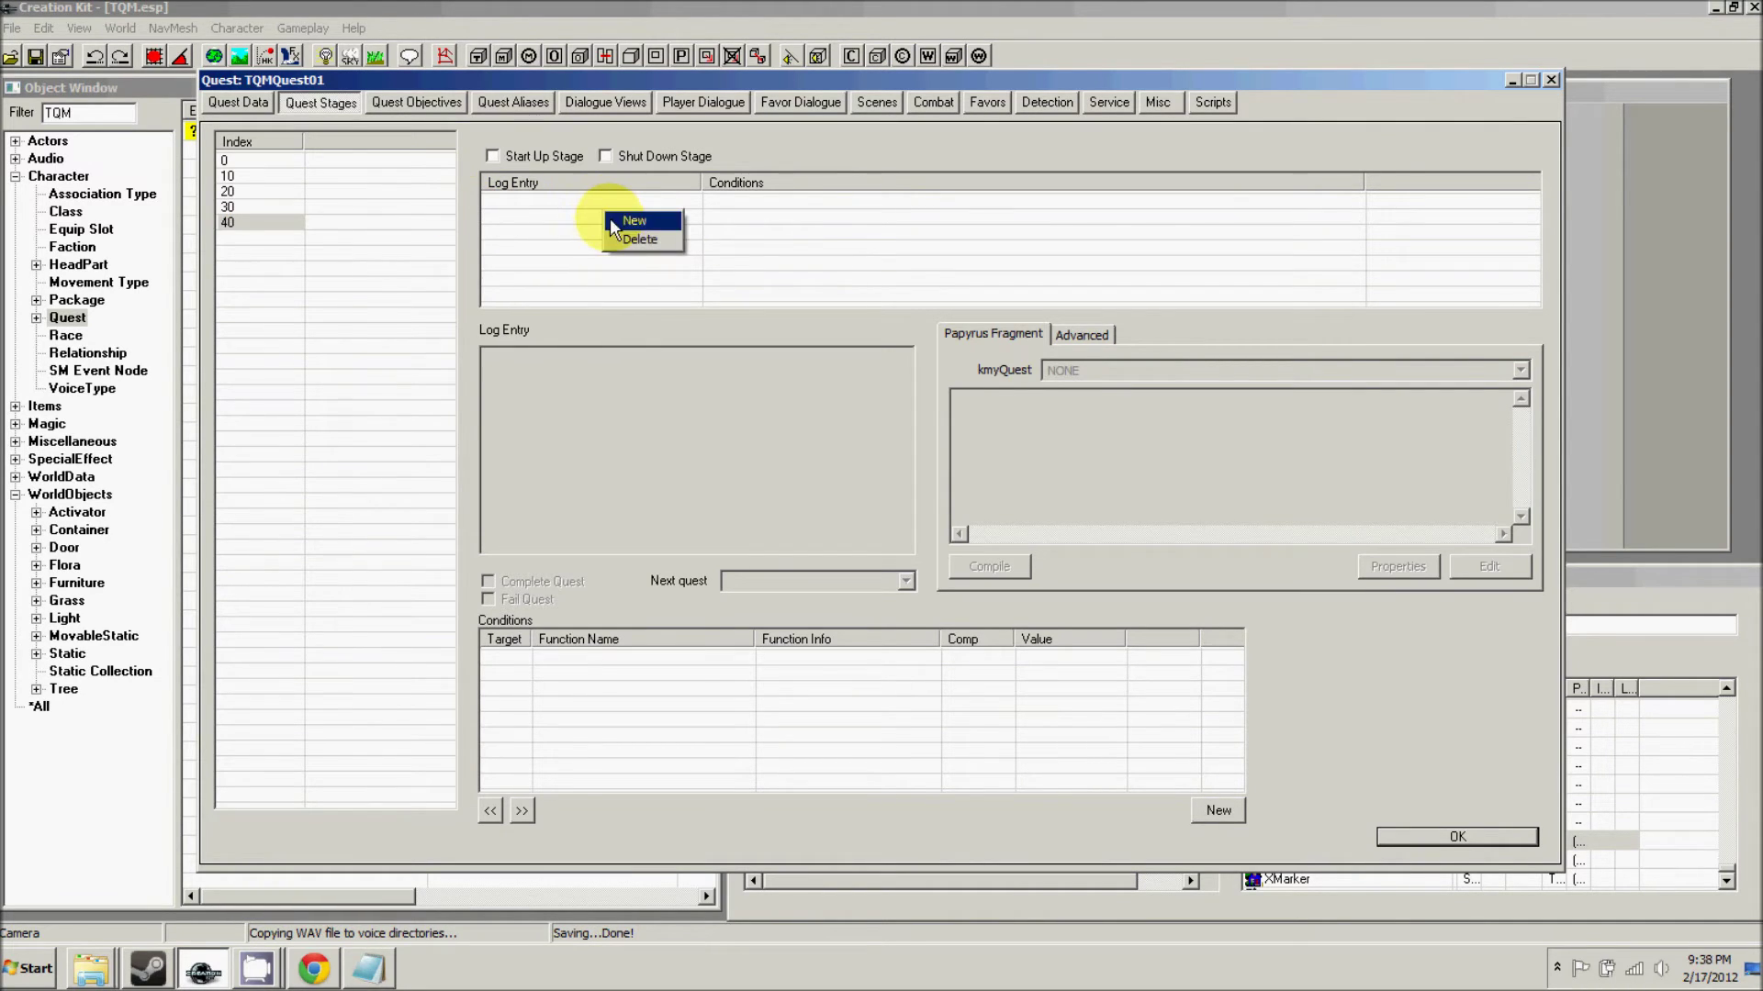
{"action": "left_click", "coordinate": [615, 223]}
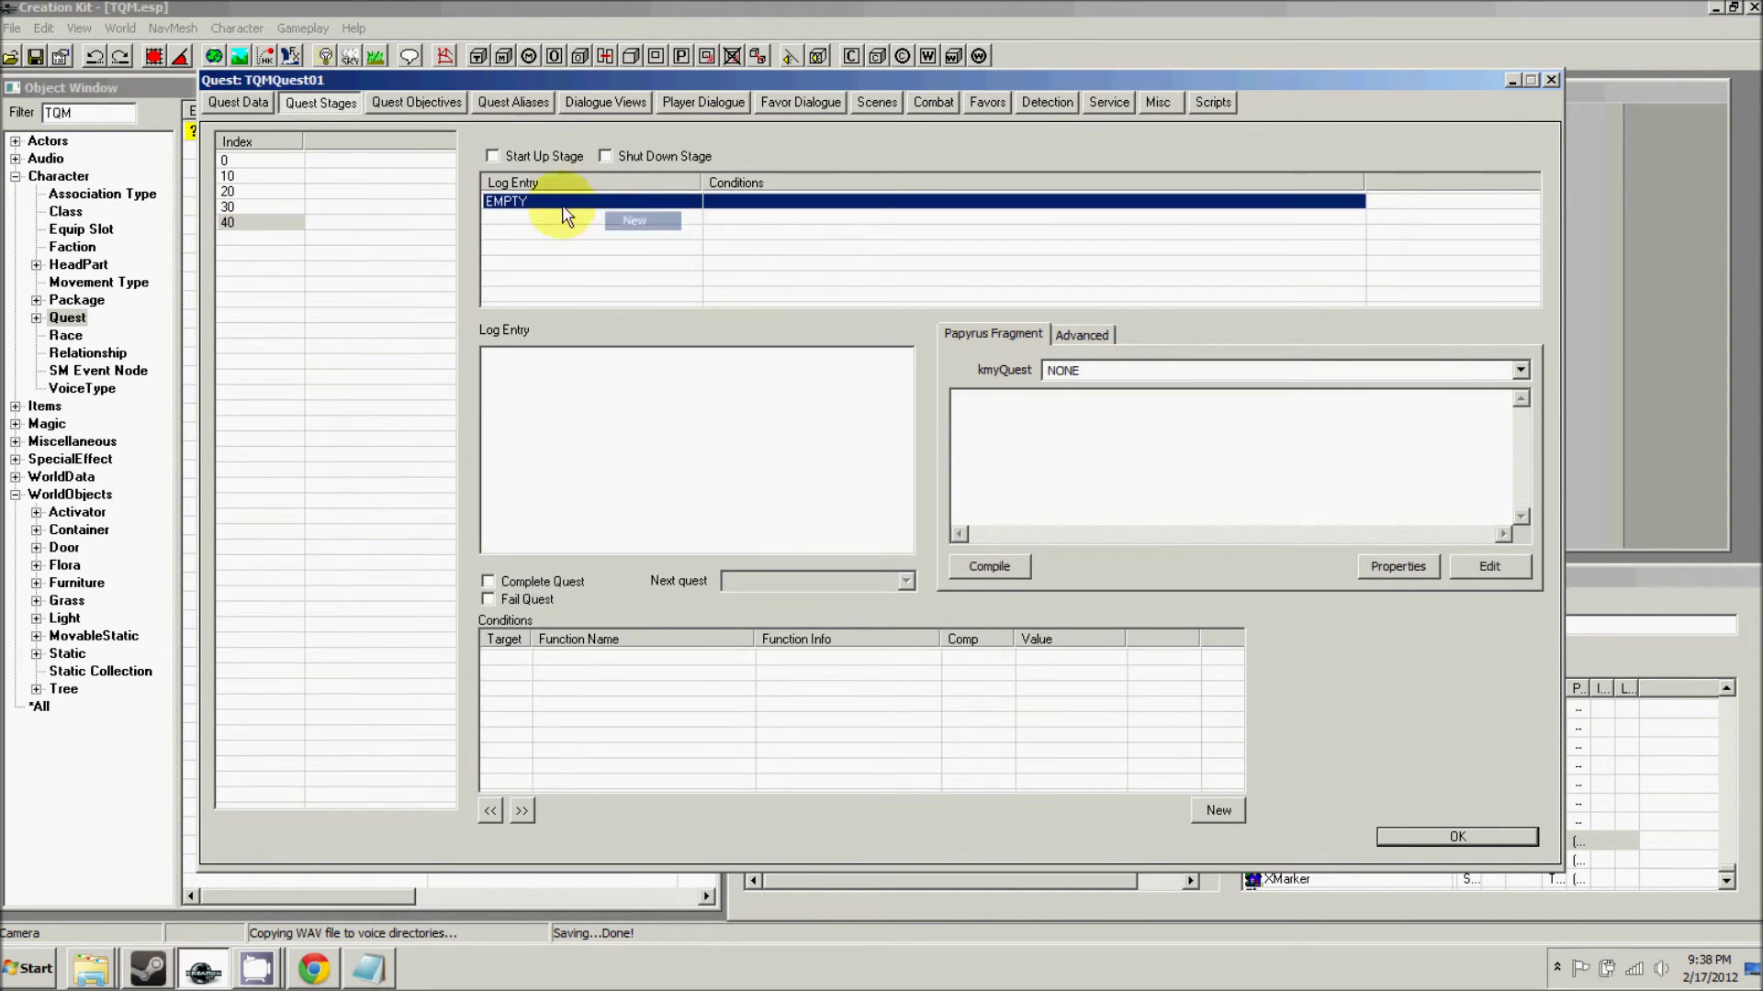
{"action": "left_click", "coordinate": [1056, 436]}
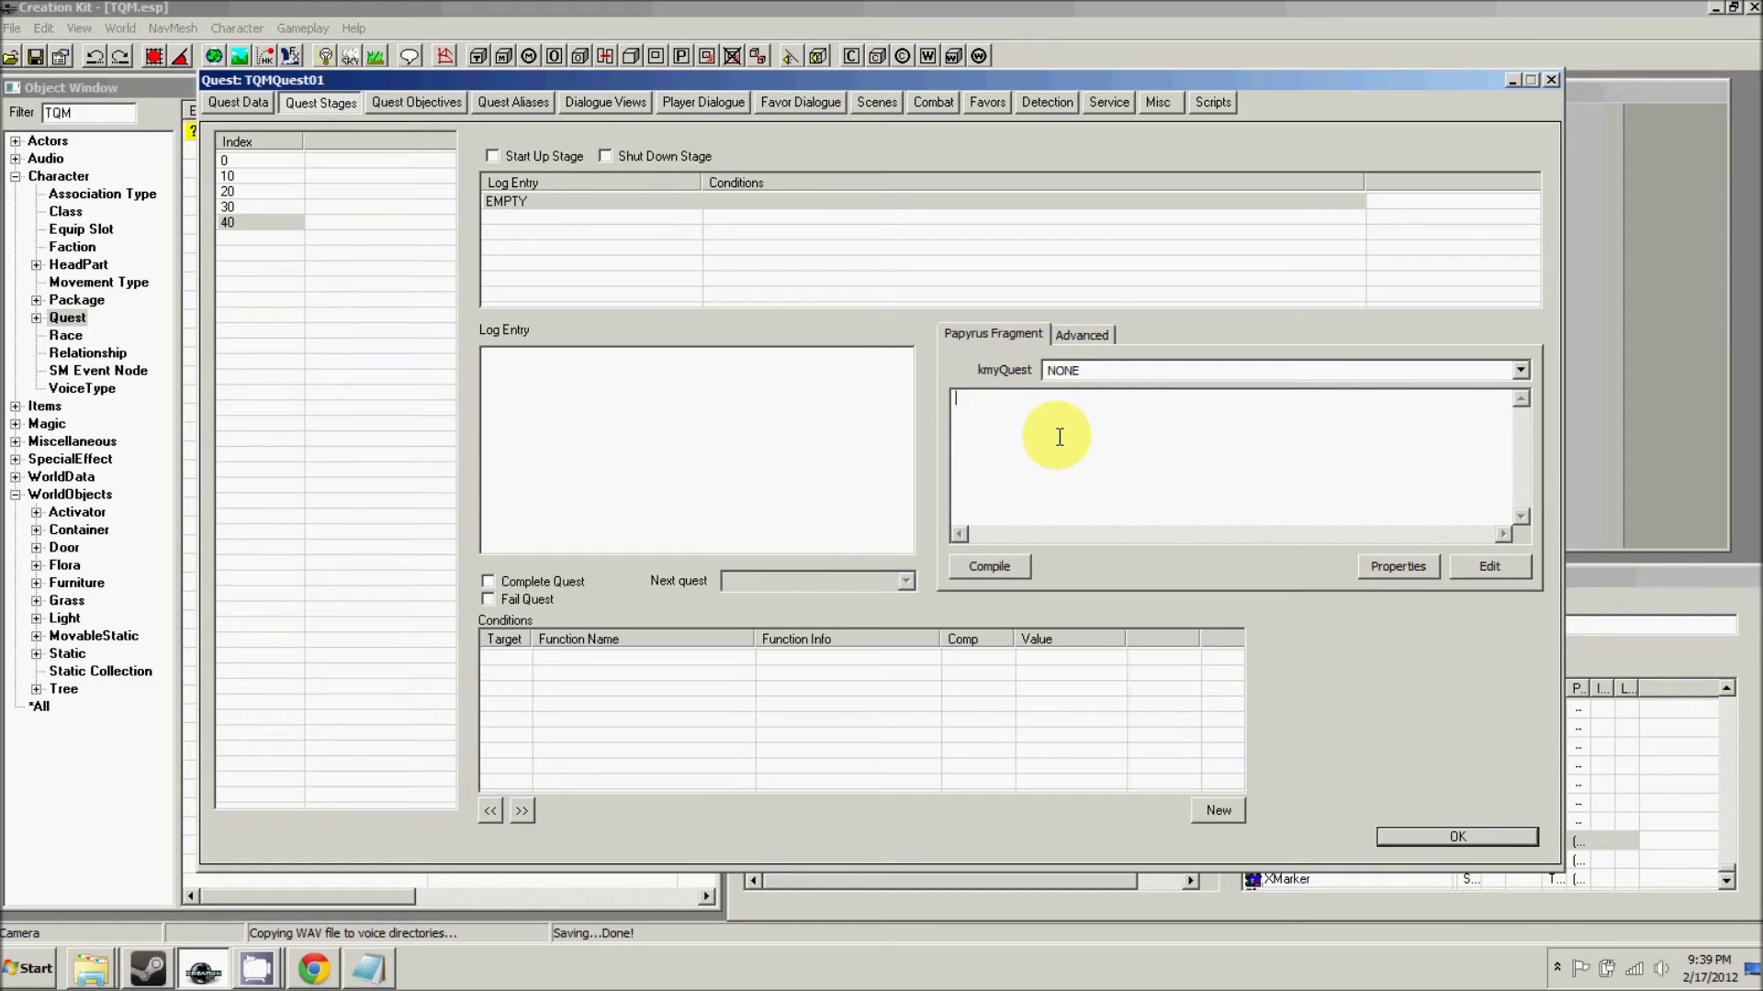
{"action": "type", "text": "game.GetPlayer().AddItem(alias_Antidote.getRef())"}
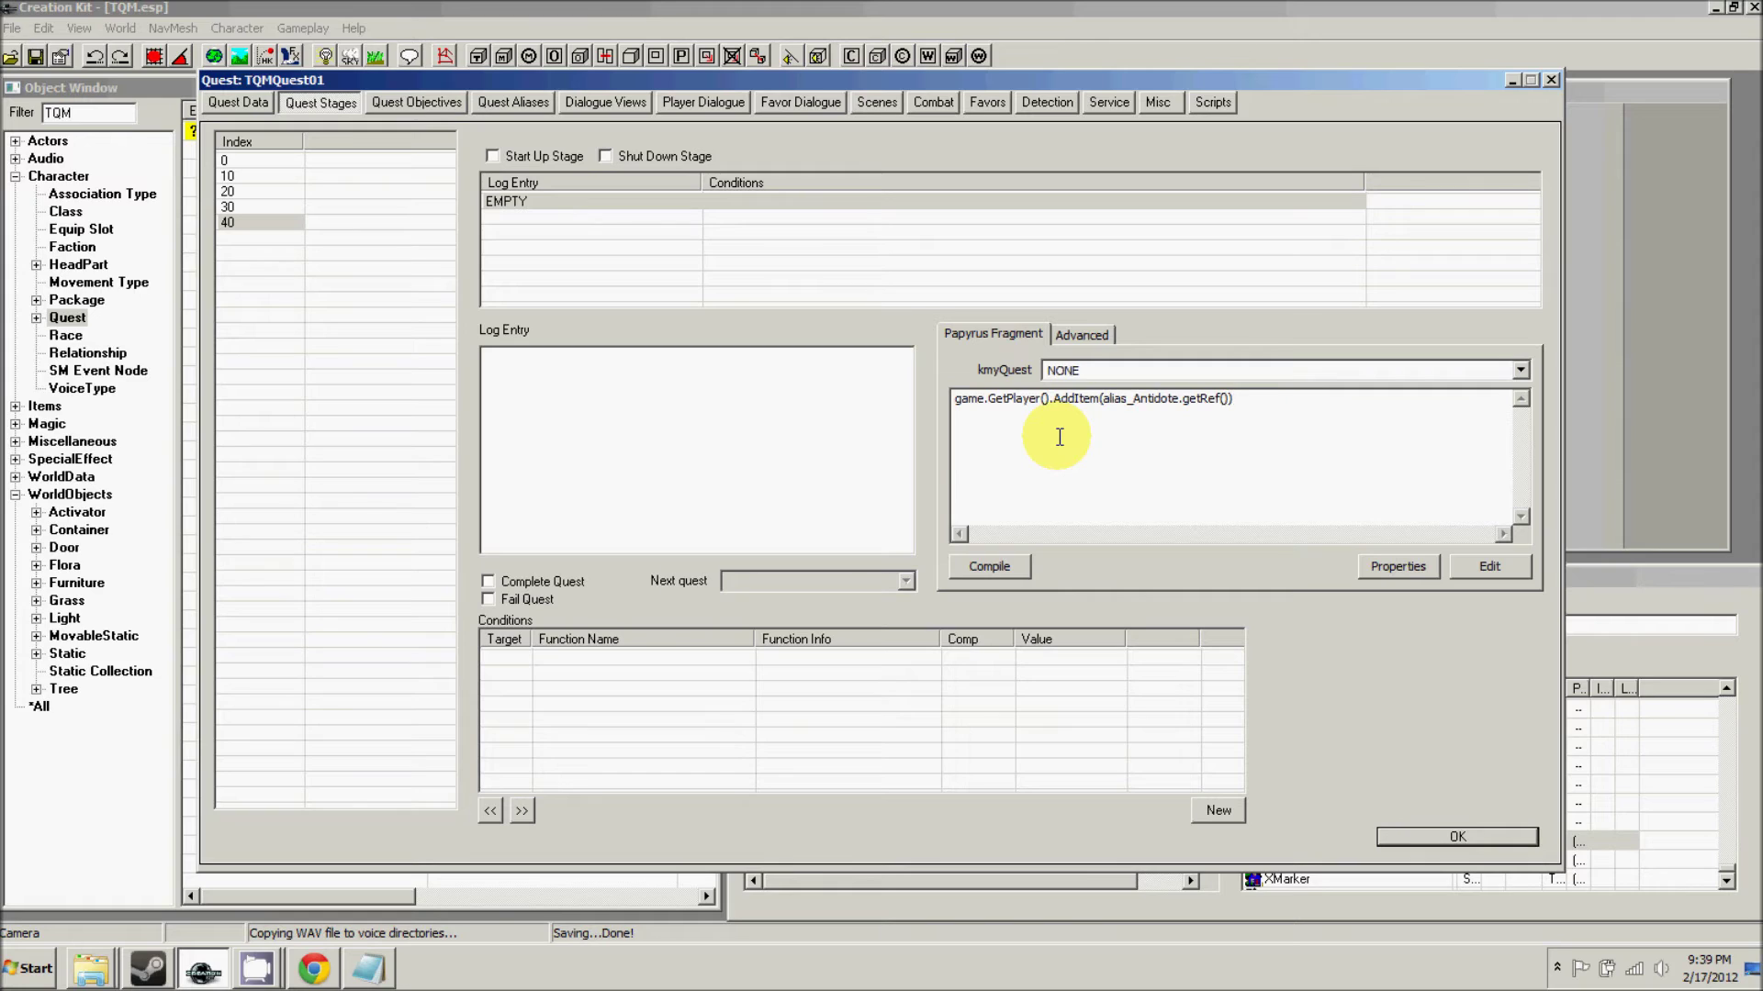
- Append SetObjectiveCompleted(30) and SetObjectiveDisplayed(40) as separate lines to stage 40's fragment and compile it
{"action": "type", "text": "SetObjective"}
{"action": "type", "text": "Completed("}
{"action": "type", "text": "30)"}
{"action": "type", "text": "SetObjective"}
{"action": "type", "text": "Displayd"}
{"action": "type", "text": "d(40)"}
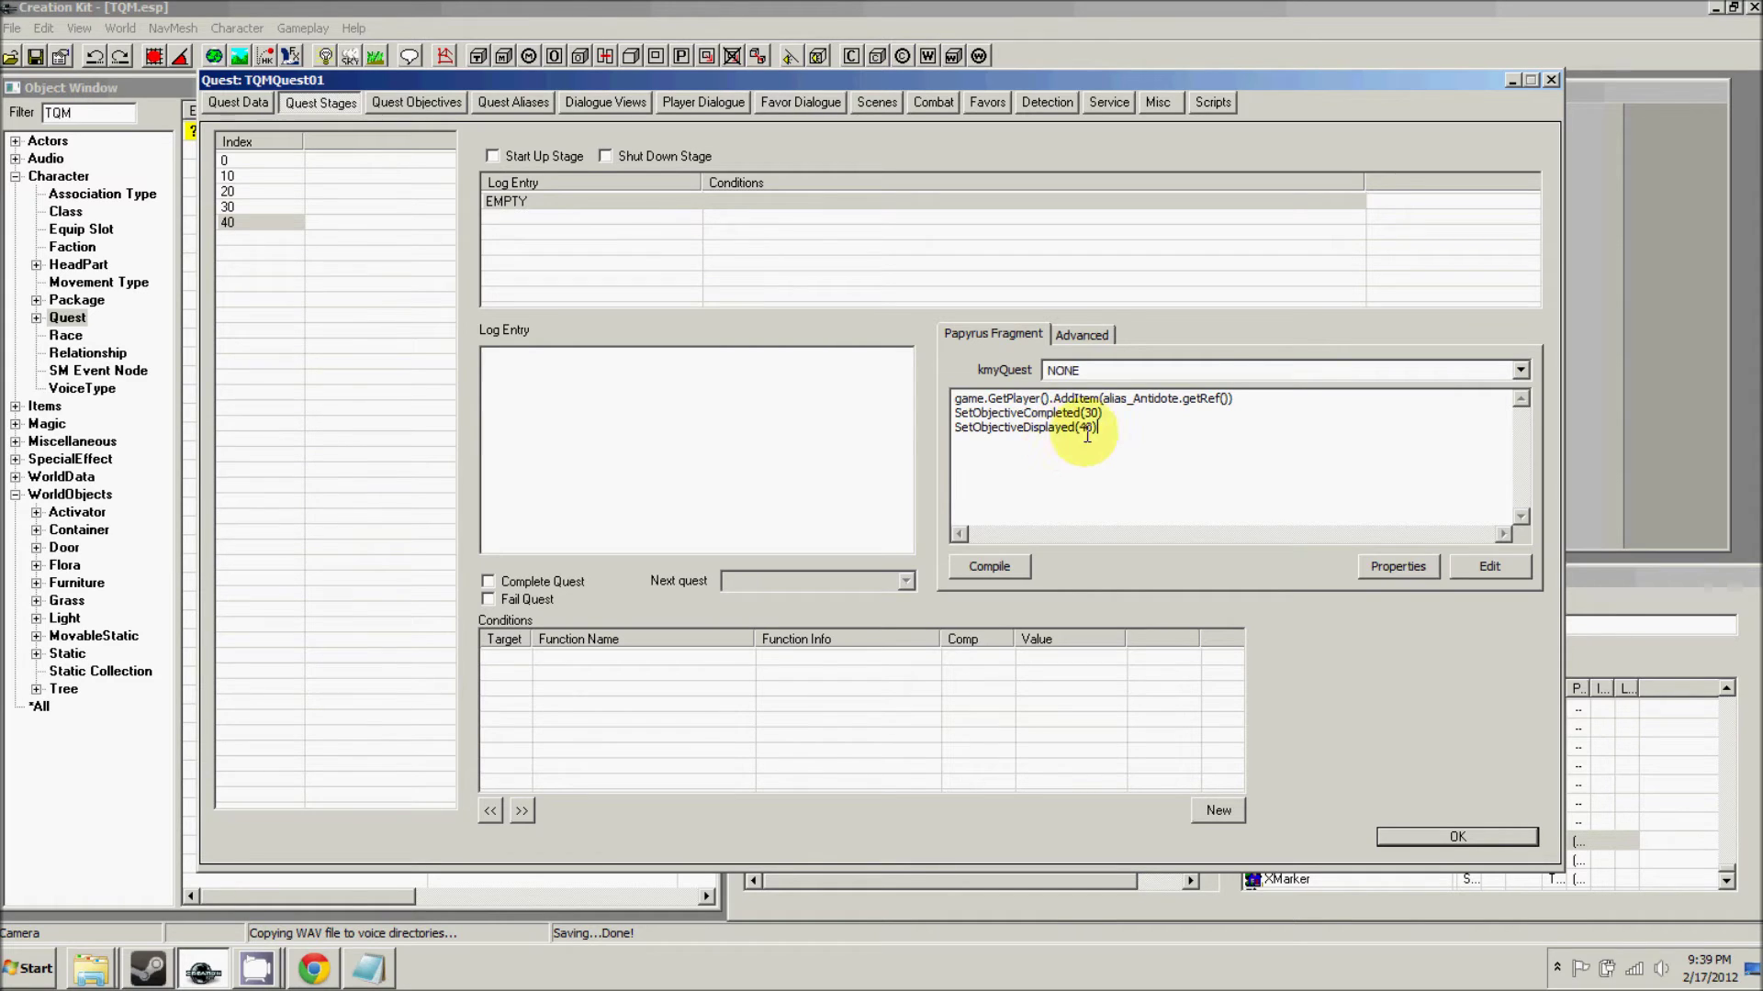
{"action": "left_click_drag", "start_coordinate": [1104, 413], "coordinate": [955, 413]}
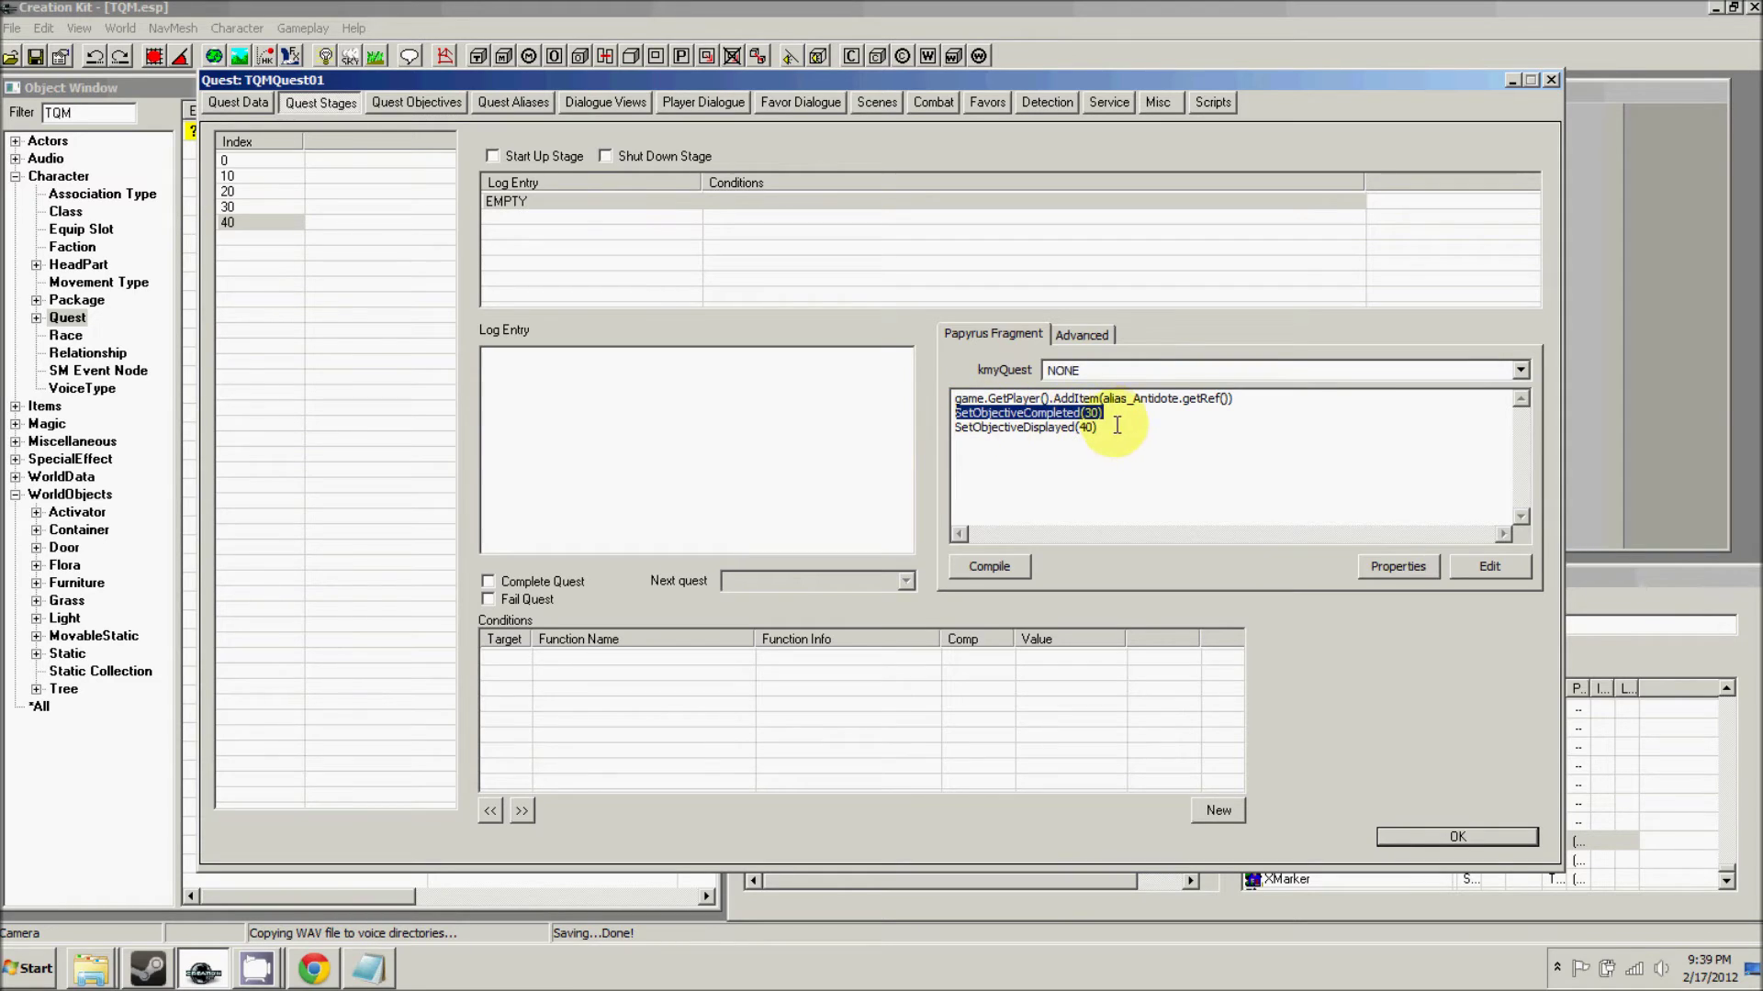
{"action": "left_click_drag", "start_coordinate": [1100, 428], "coordinate": [945, 437]}
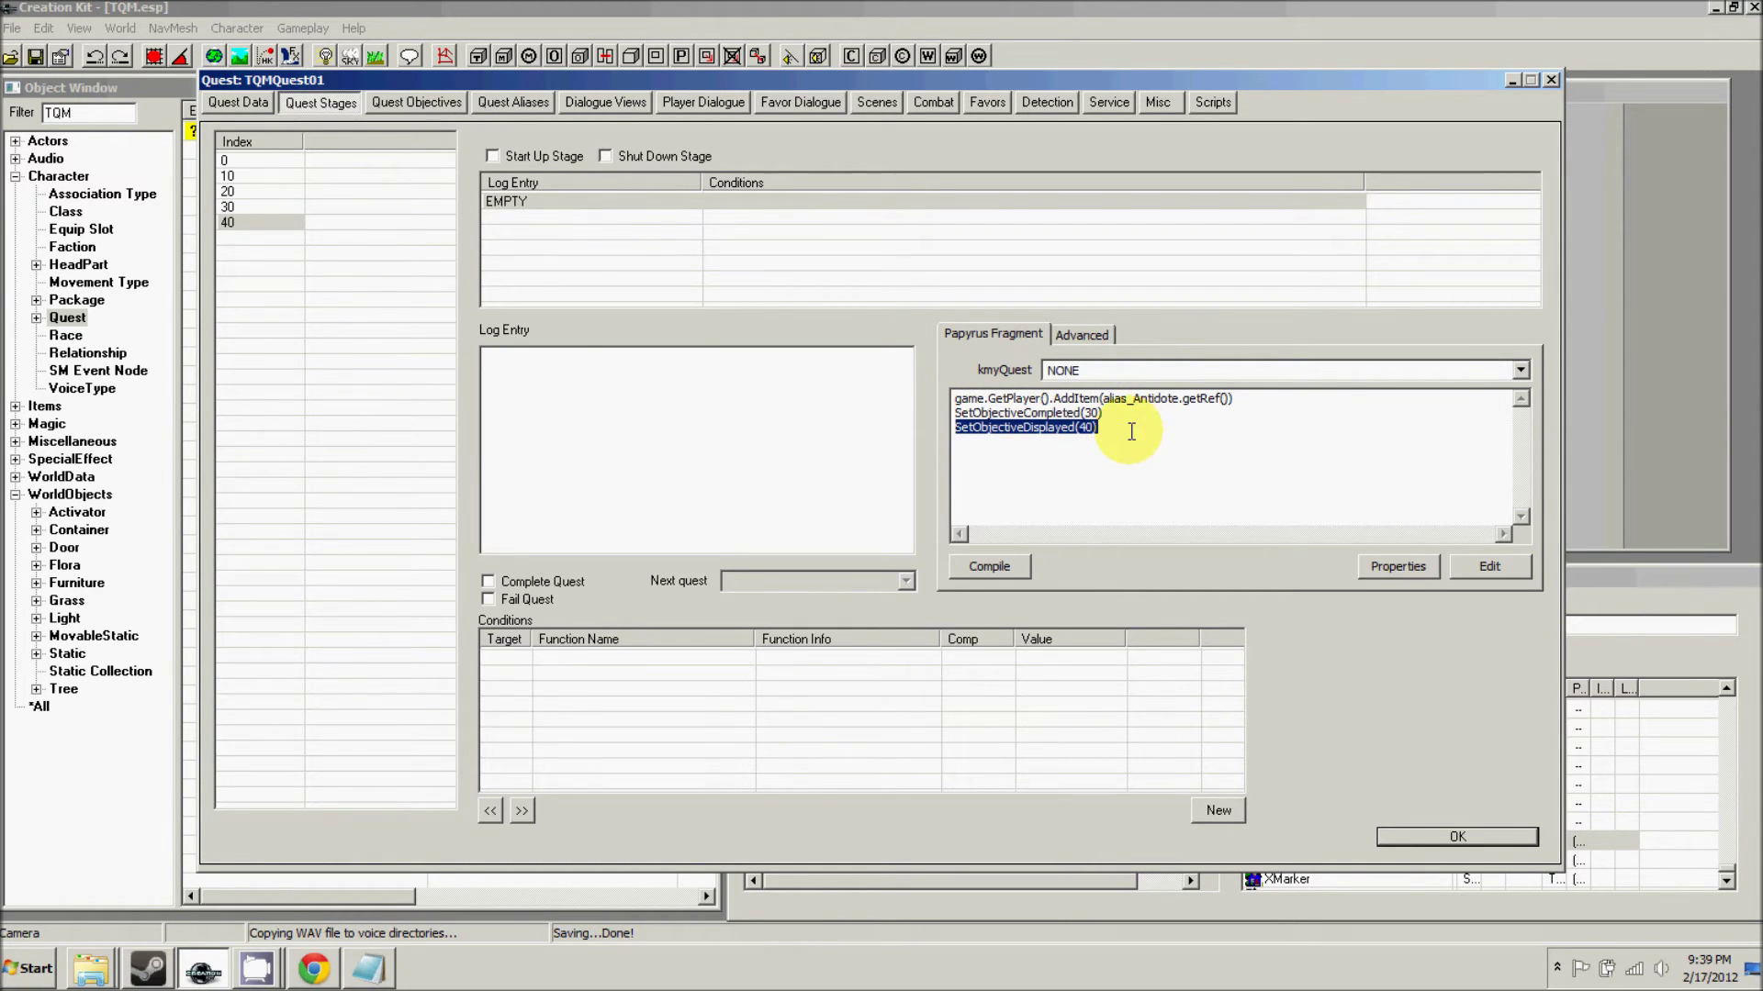
{"action": "left_click", "coordinate": [1000, 565]}
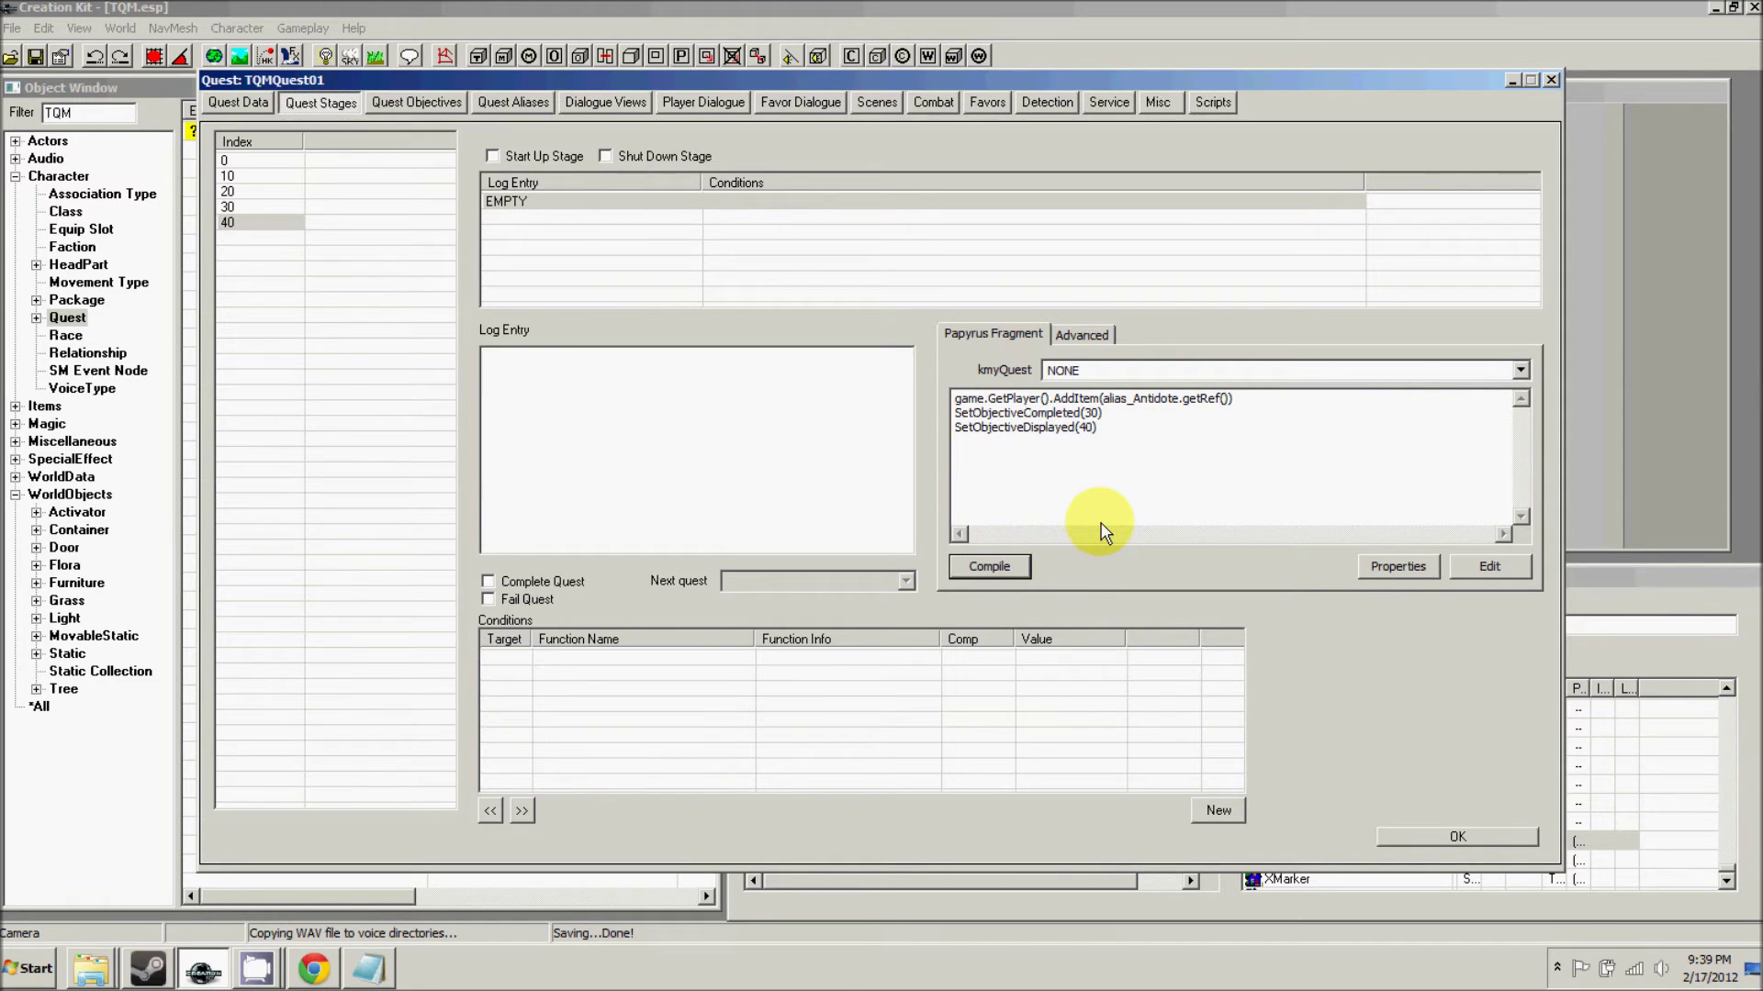
- Add a quest stage with index 50 and give it a log entry flagged Complete Quest
{"action": "right_click", "coordinate": [265, 237]}
{"action": "left_click", "coordinate": [292, 252]}
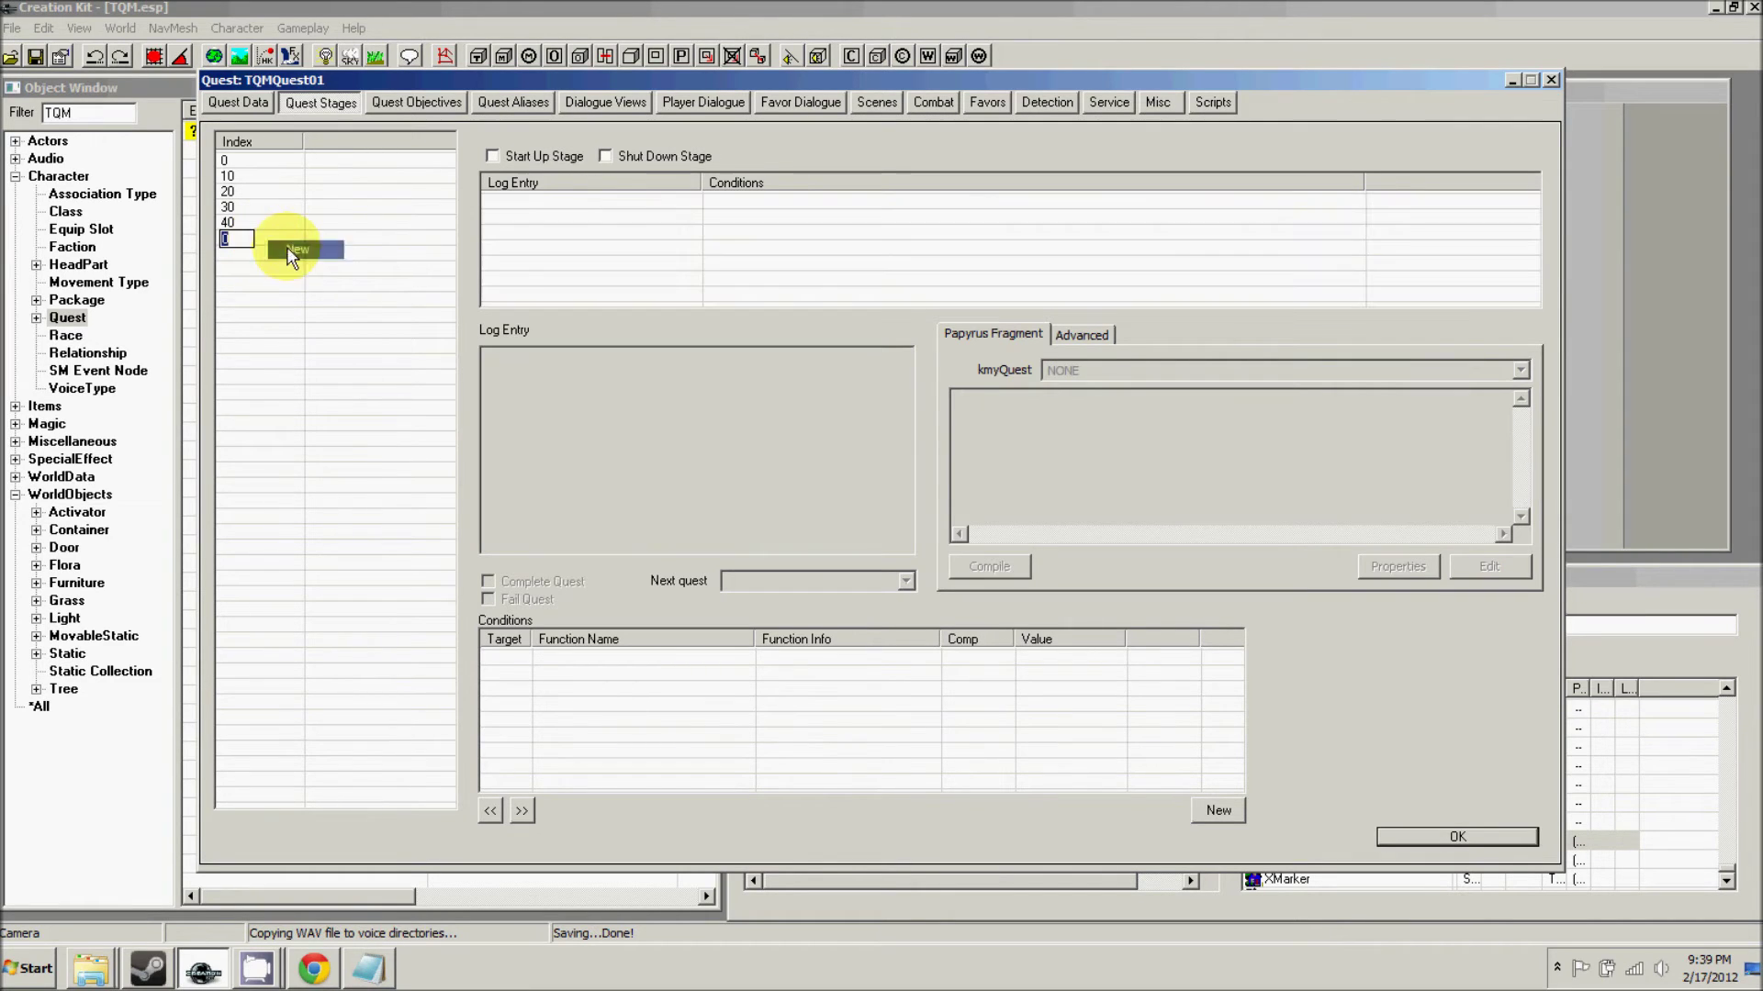
{"action": "type", "text": "50"}
{"action": "key", "text": "Return"}
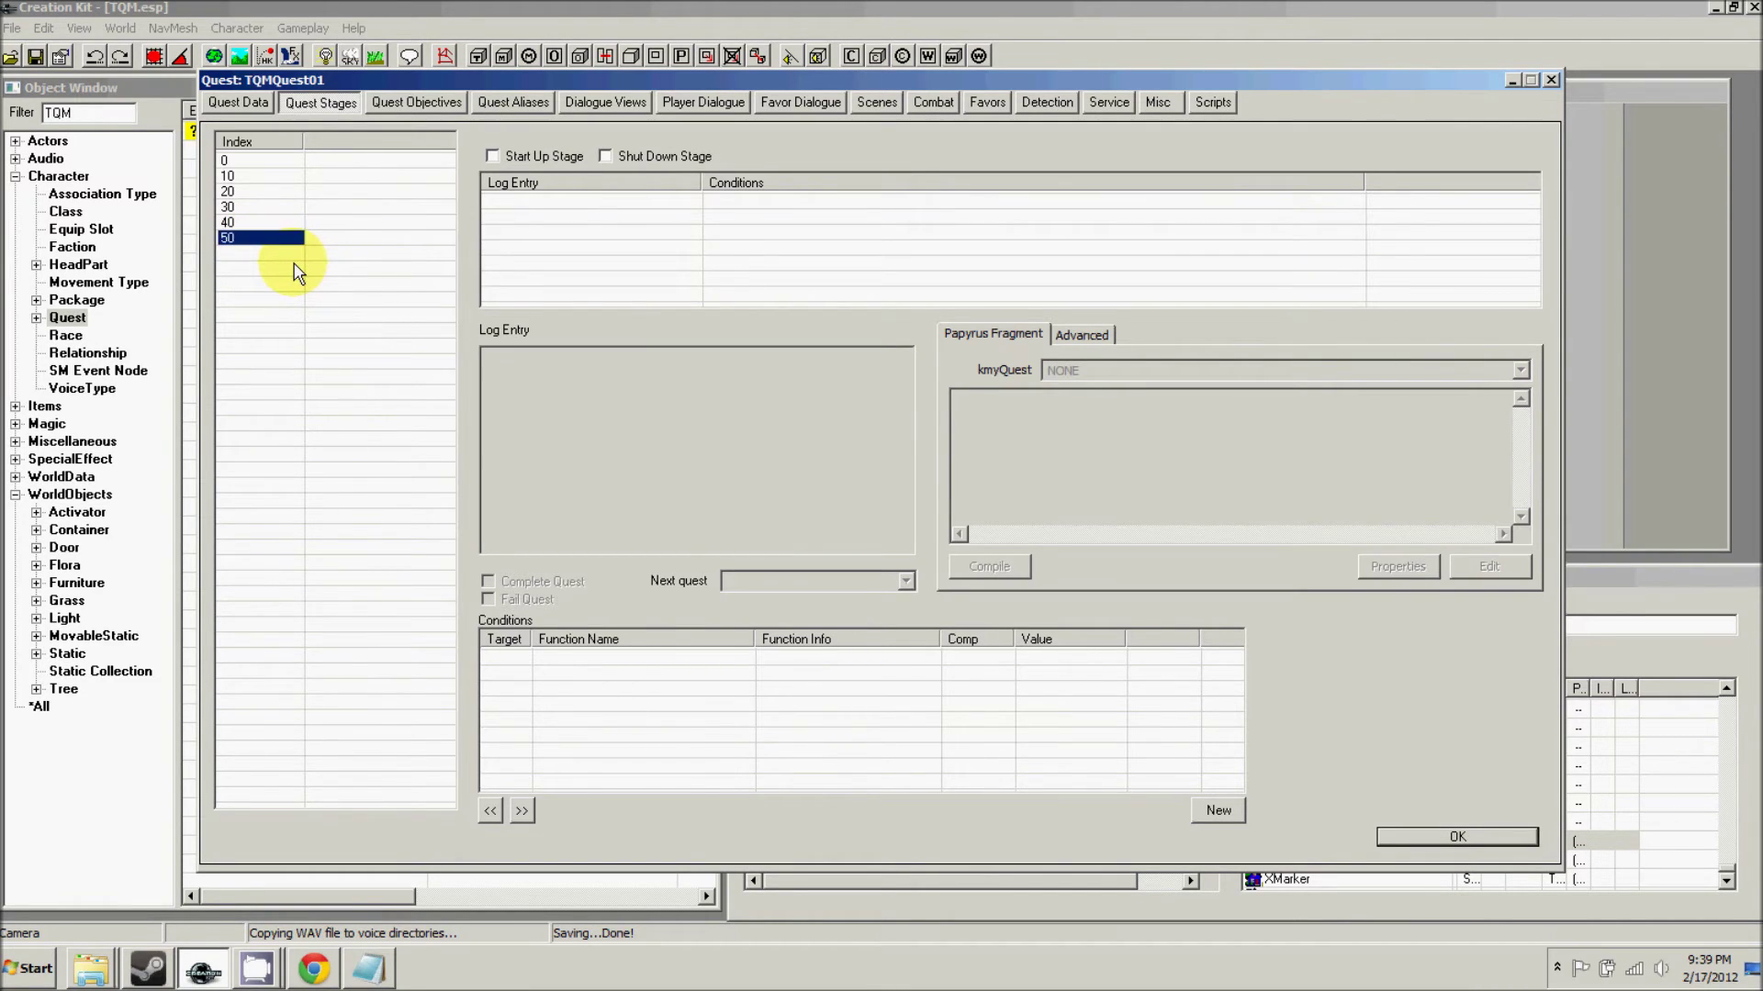
{"action": "right_click", "coordinate": [571, 220]}
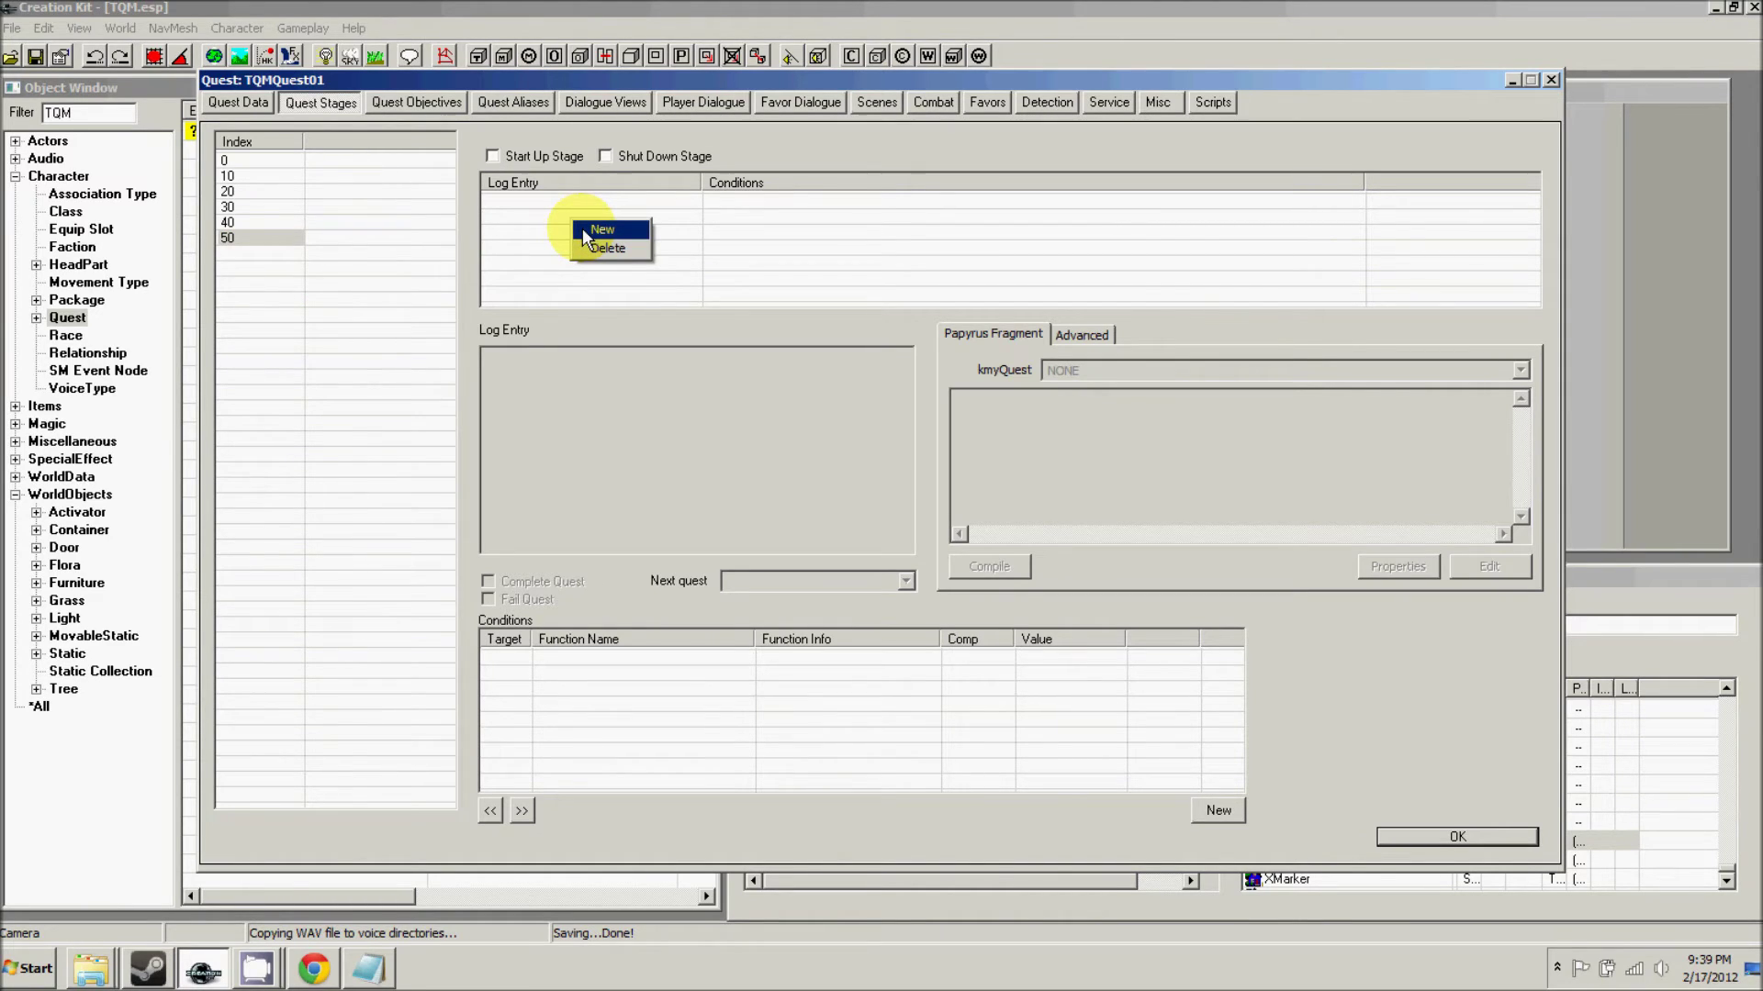
{"action": "left_click", "coordinate": [582, 230]}
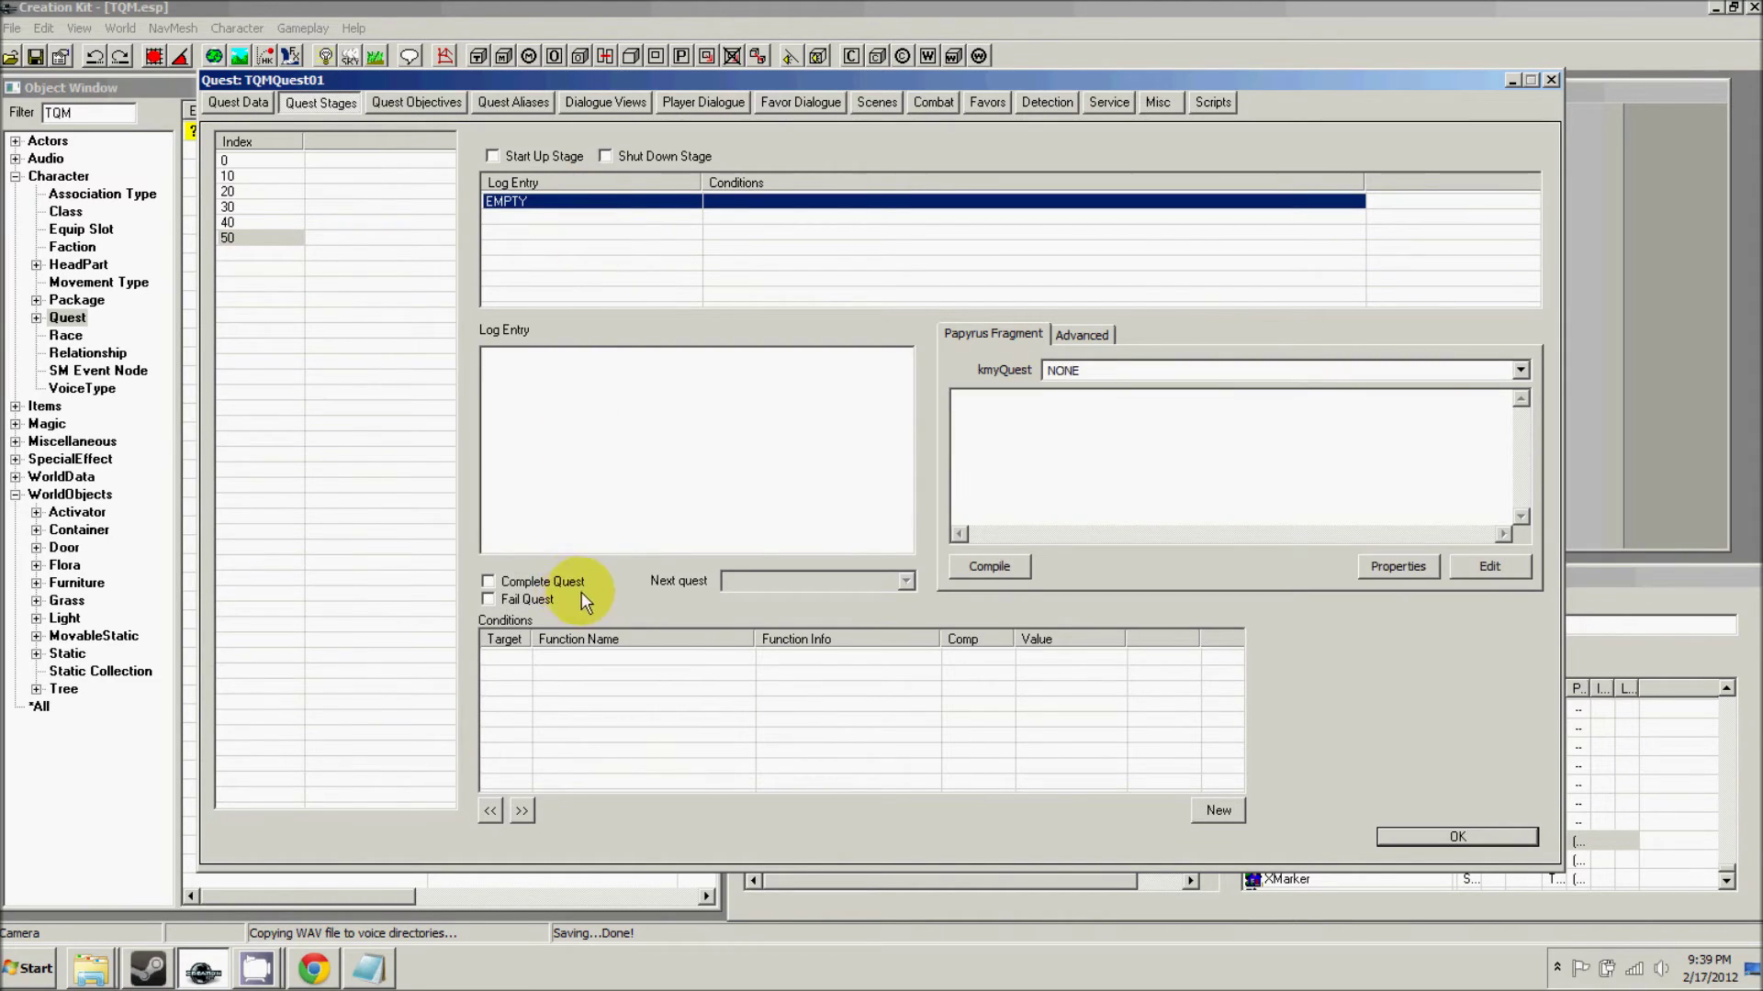
{"action": "left_click", "coordinate": [488, 582]}
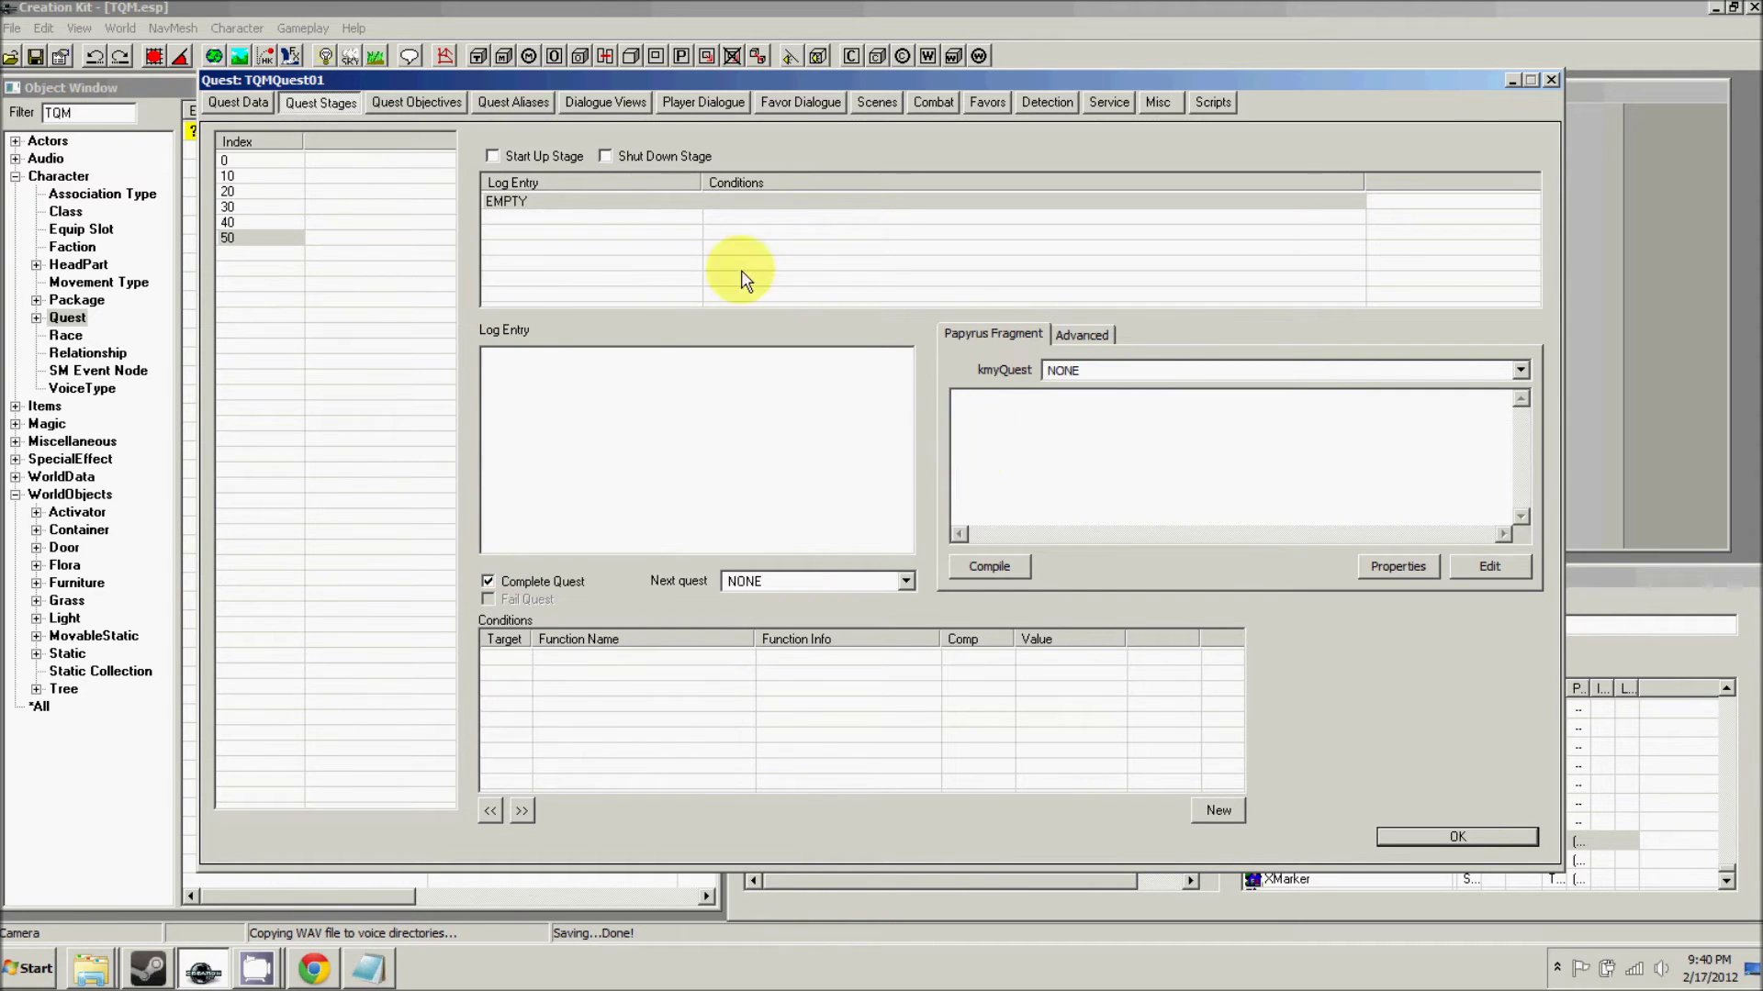
- Set stage 50's kmyQuest to TQMQuest01Script, write kmyQuest.EndPoisoned() in the fragment and try to compile it
{"action": "left_click", "coordinate": [1057, 373]}
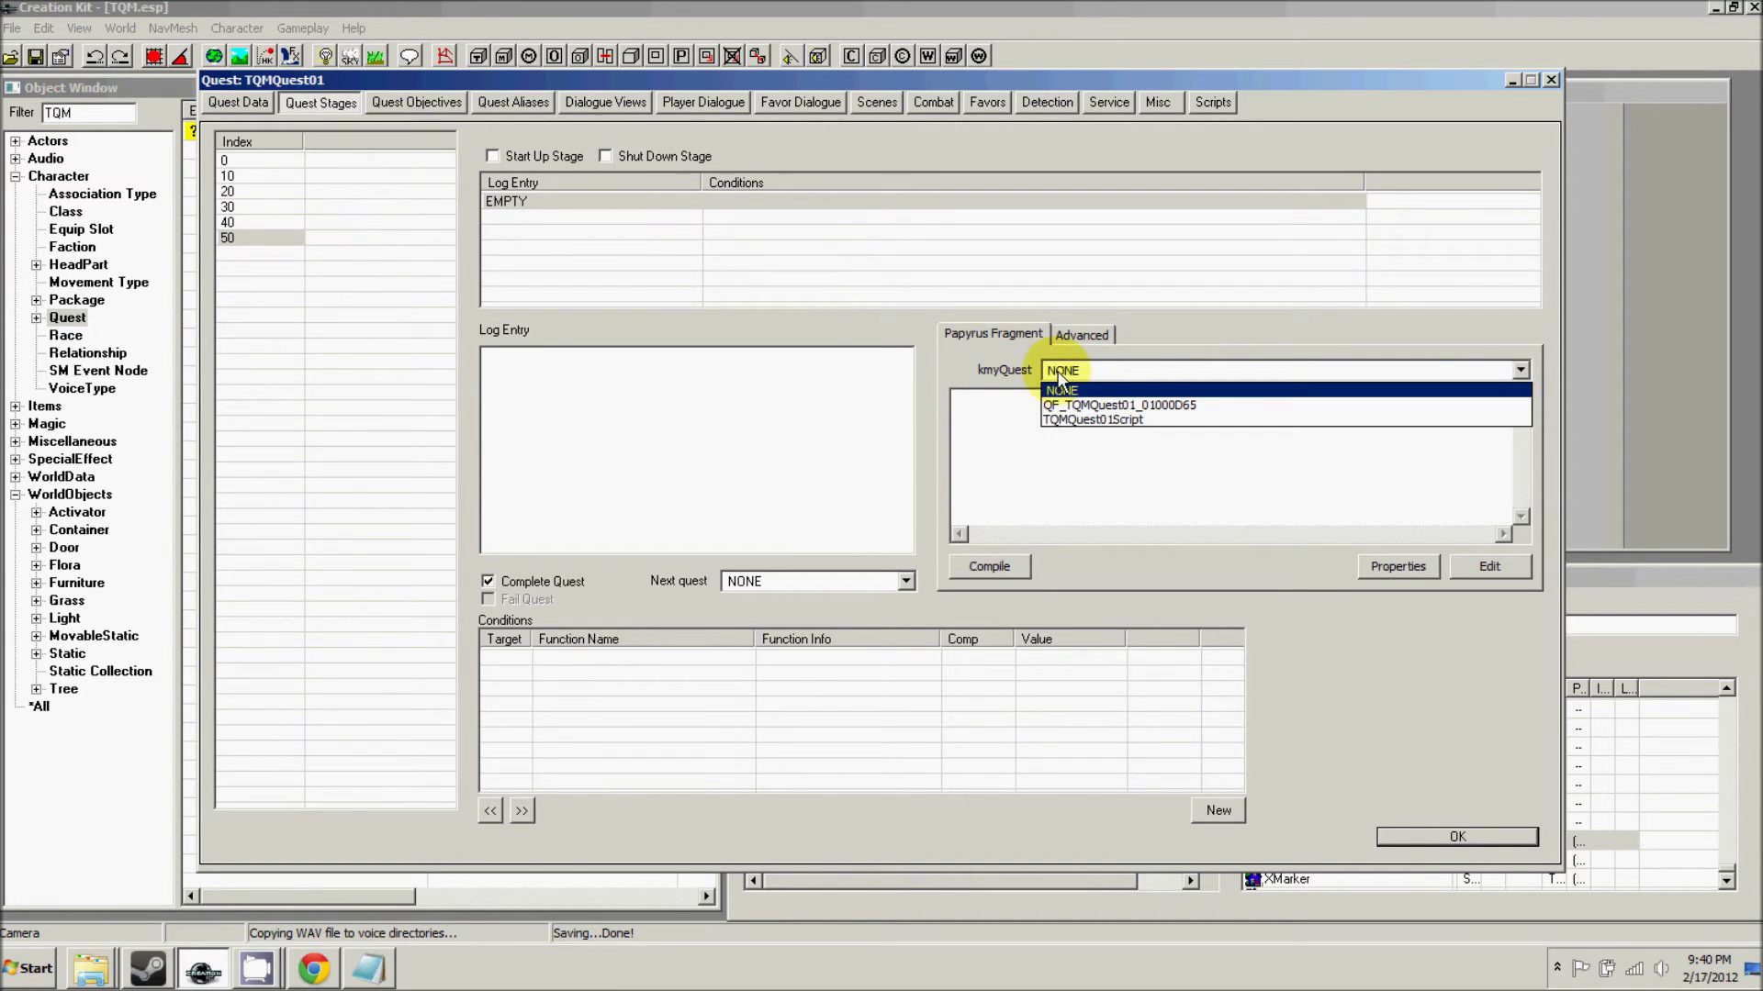
{"action": "left_click", "coordinate": [1065, 421]}
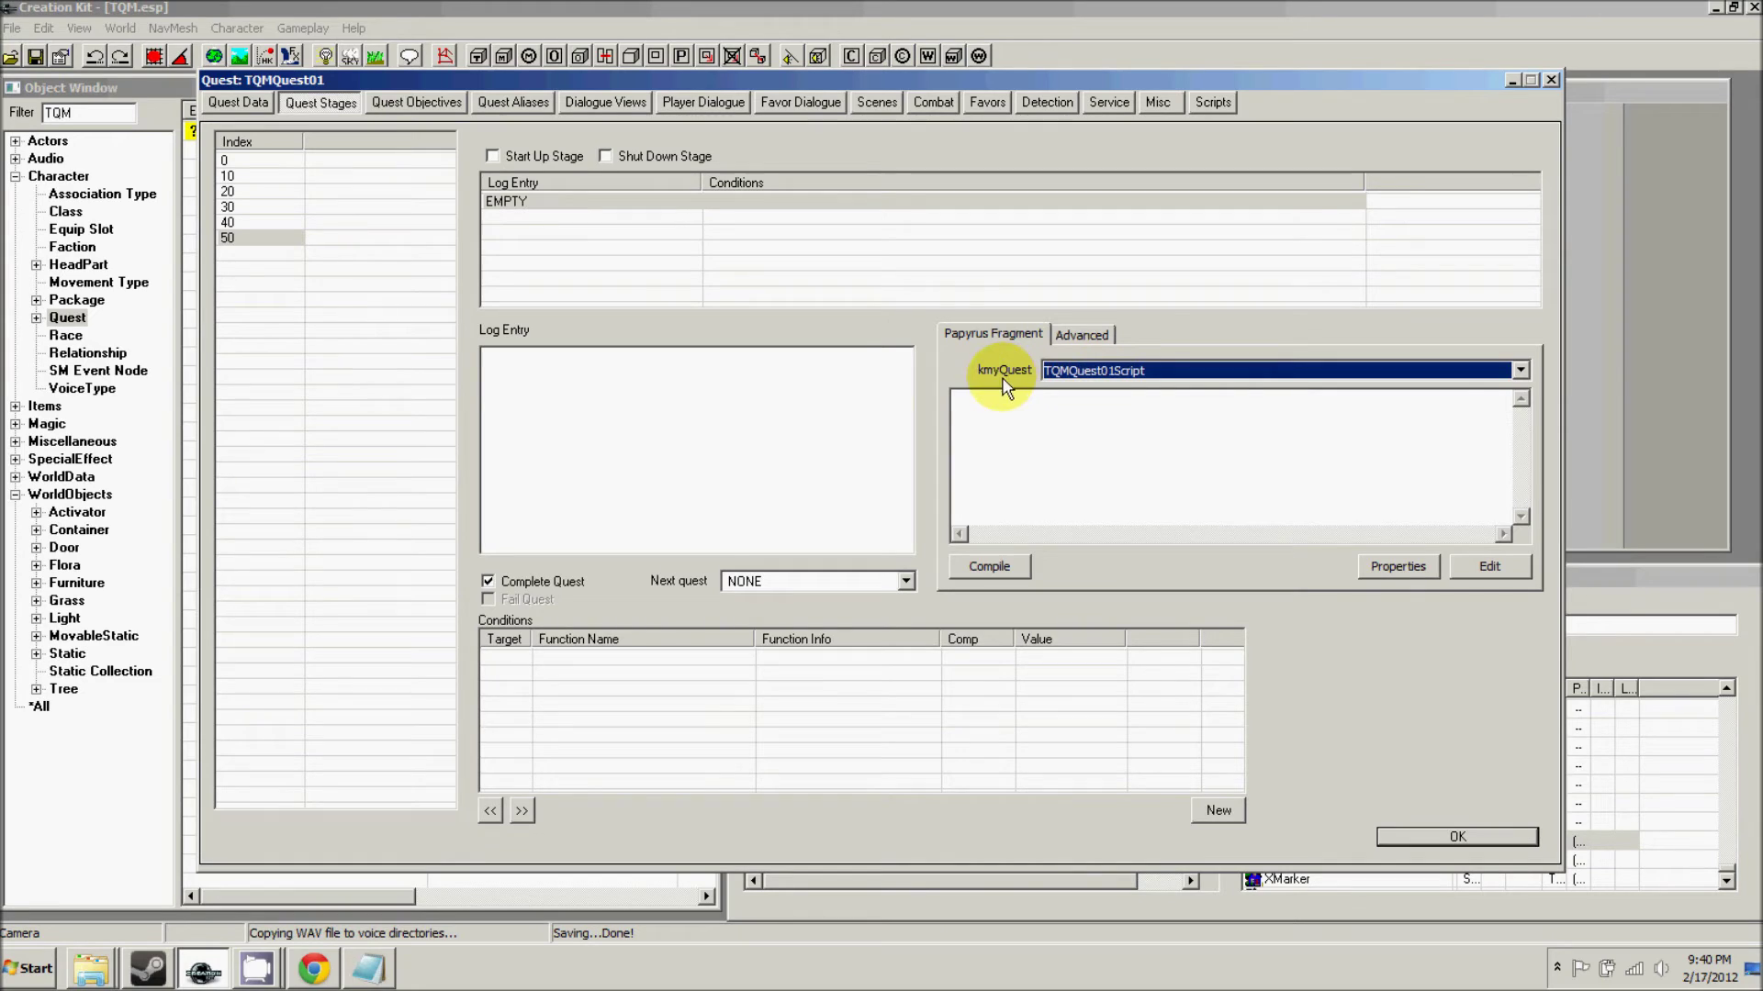
{"action": "left_click", "coordinate": [980, 402]}
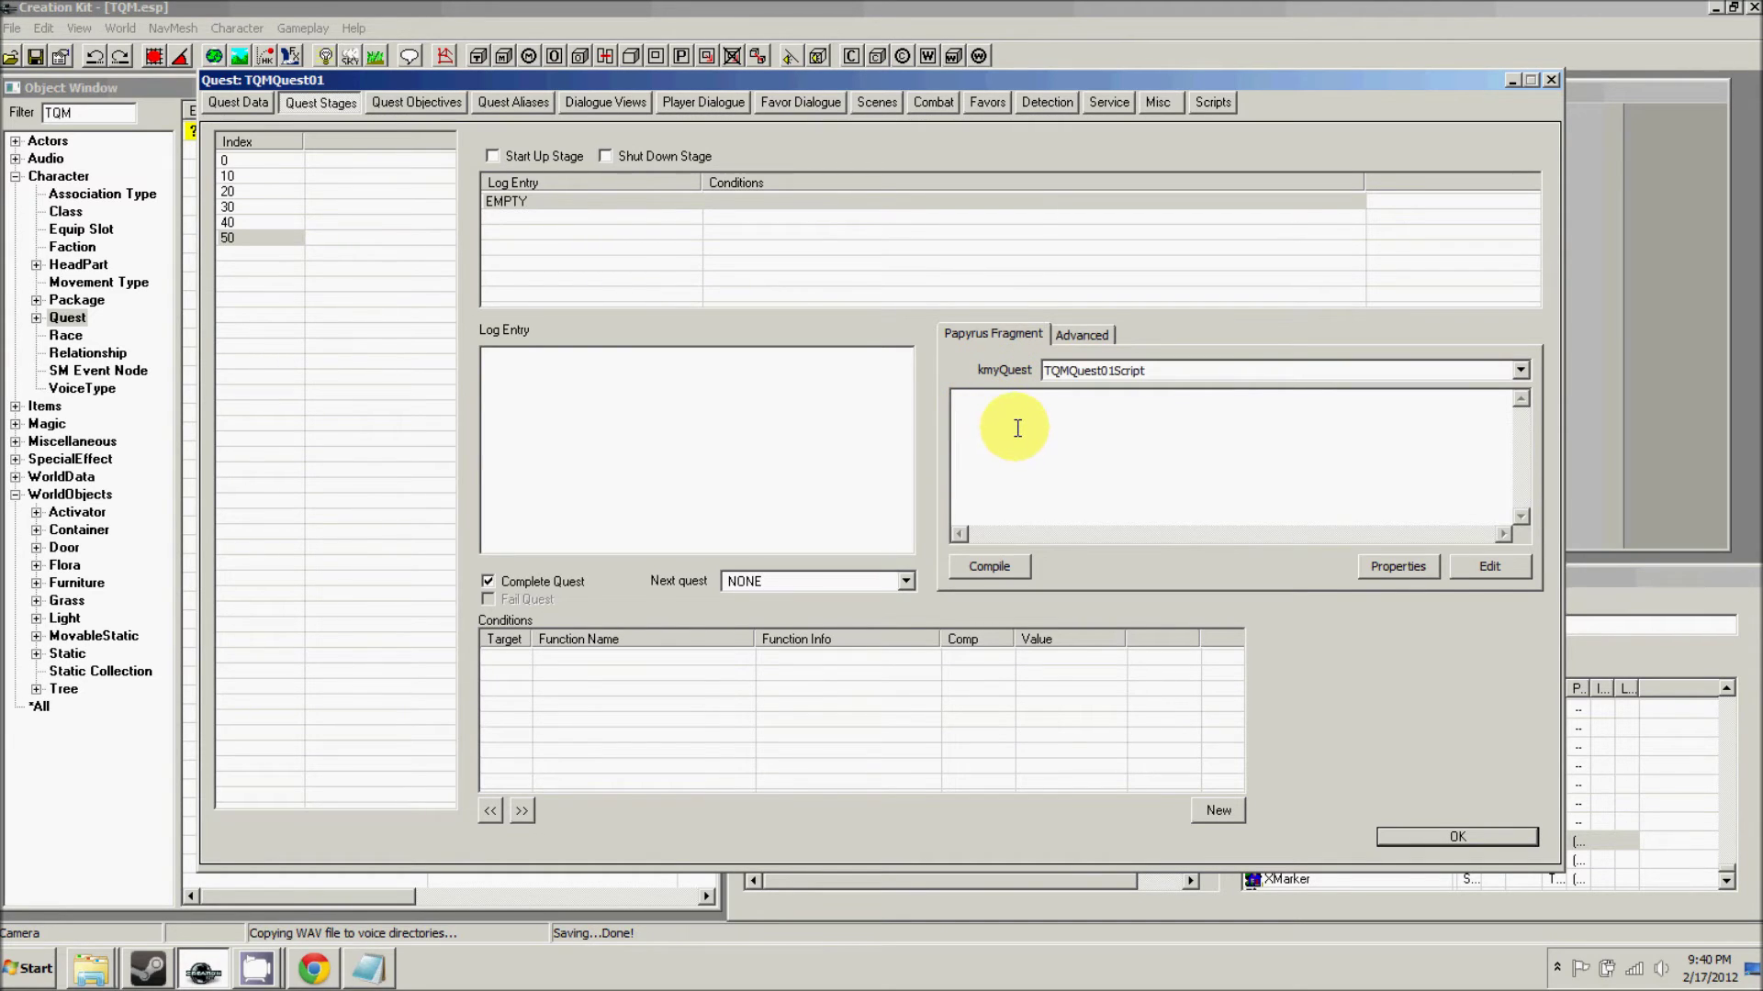
{"action": "type", "text": "kmyQuest.EndPoisoned()"}
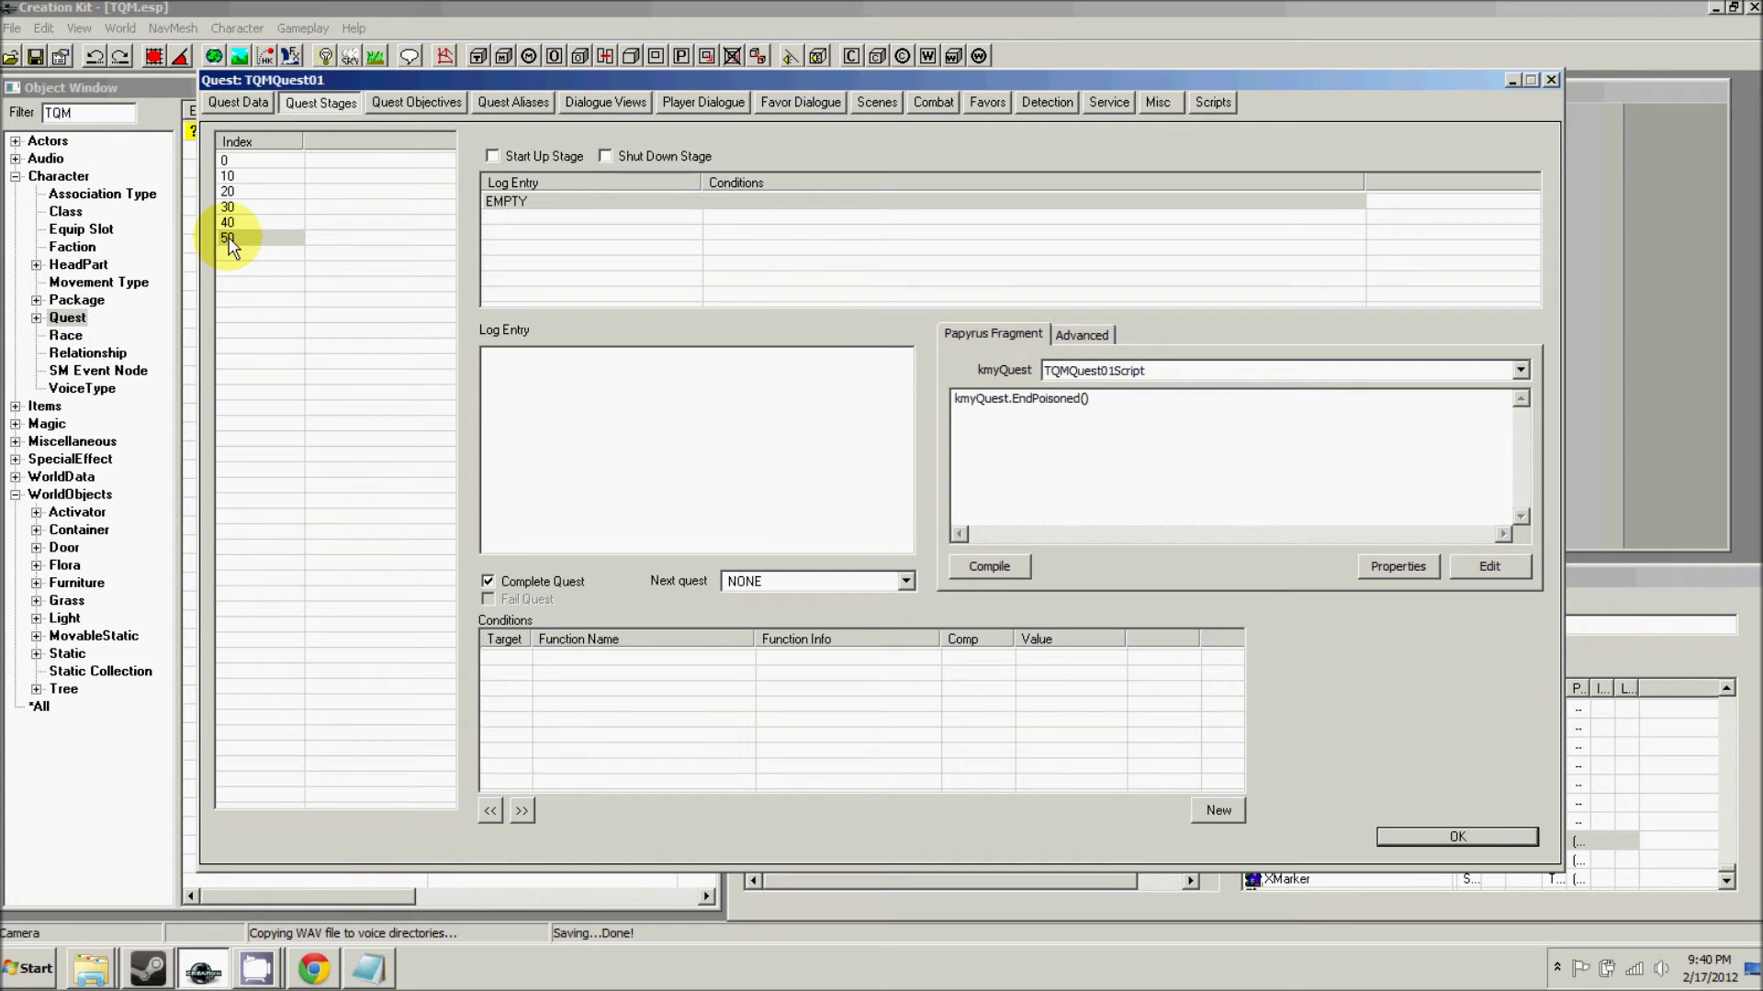
{"action": "left_click_drag", "start_coordinate": [1091, 399], "coordinate": [955, 402]}
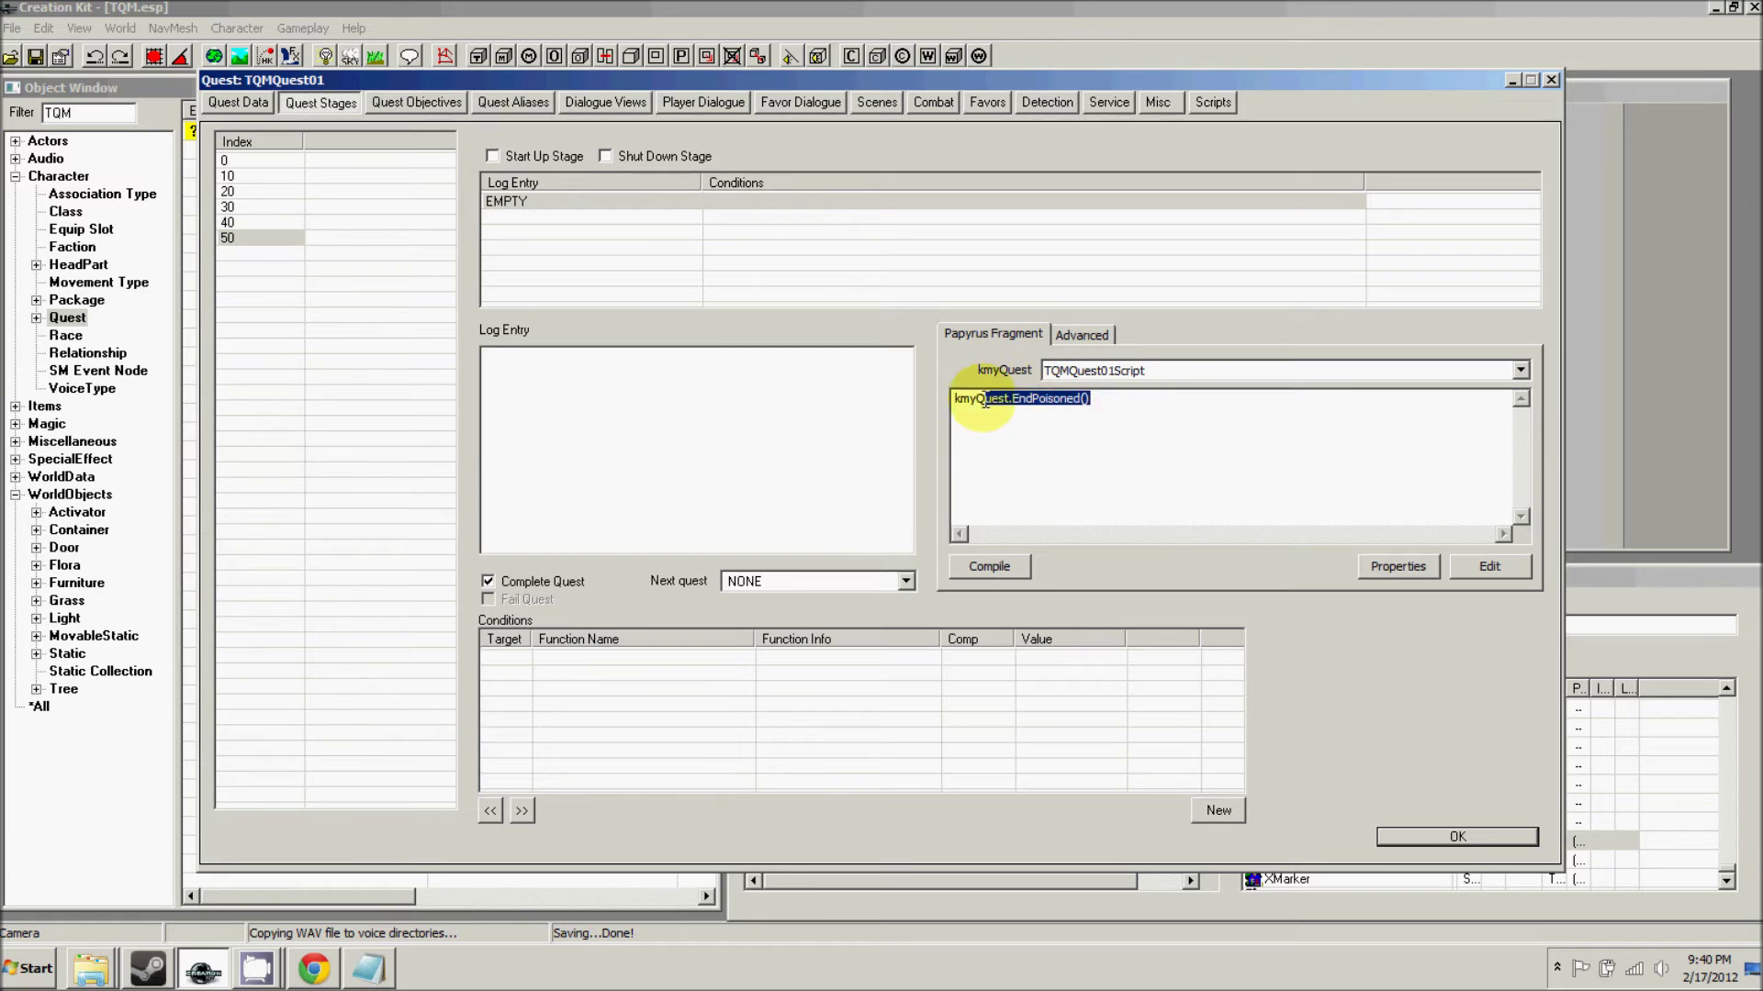
{"action": "left_click", "coordinate": [1076, 401]}
{"action": "left_click", "coordinate": [995, 570]}
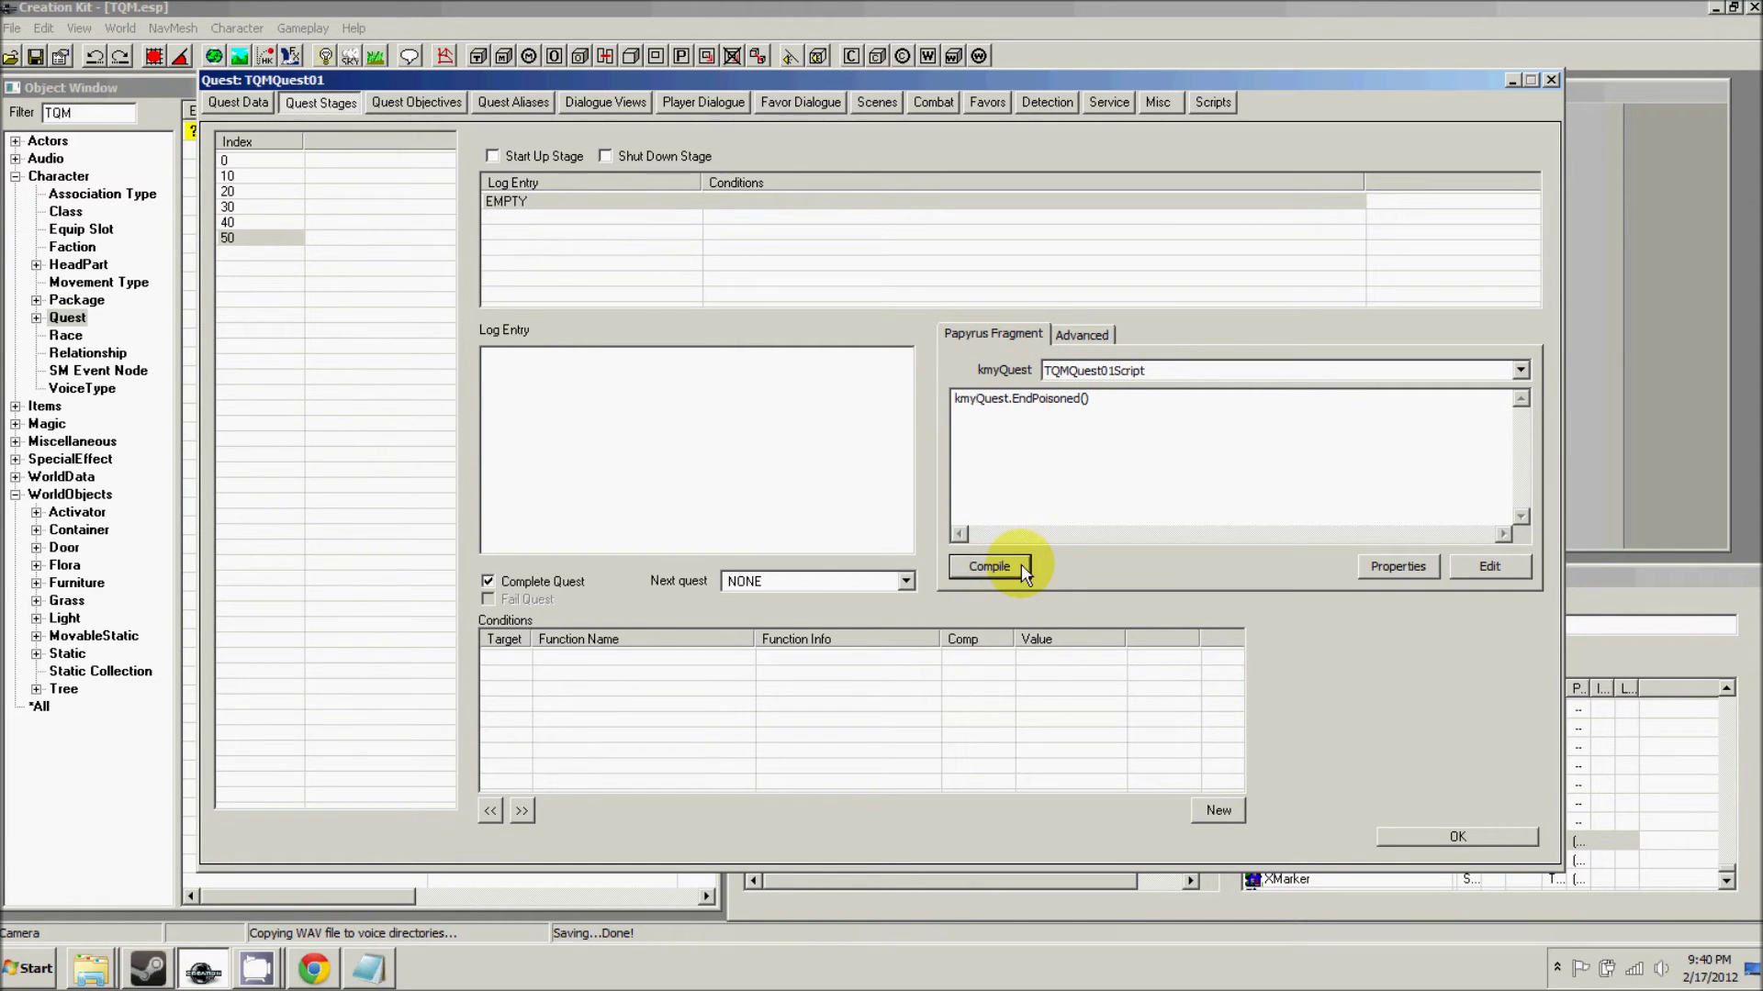
{"action": "left_click_drag", "start_coordinate": [850, 603], "coordinate": [1033, 577]}
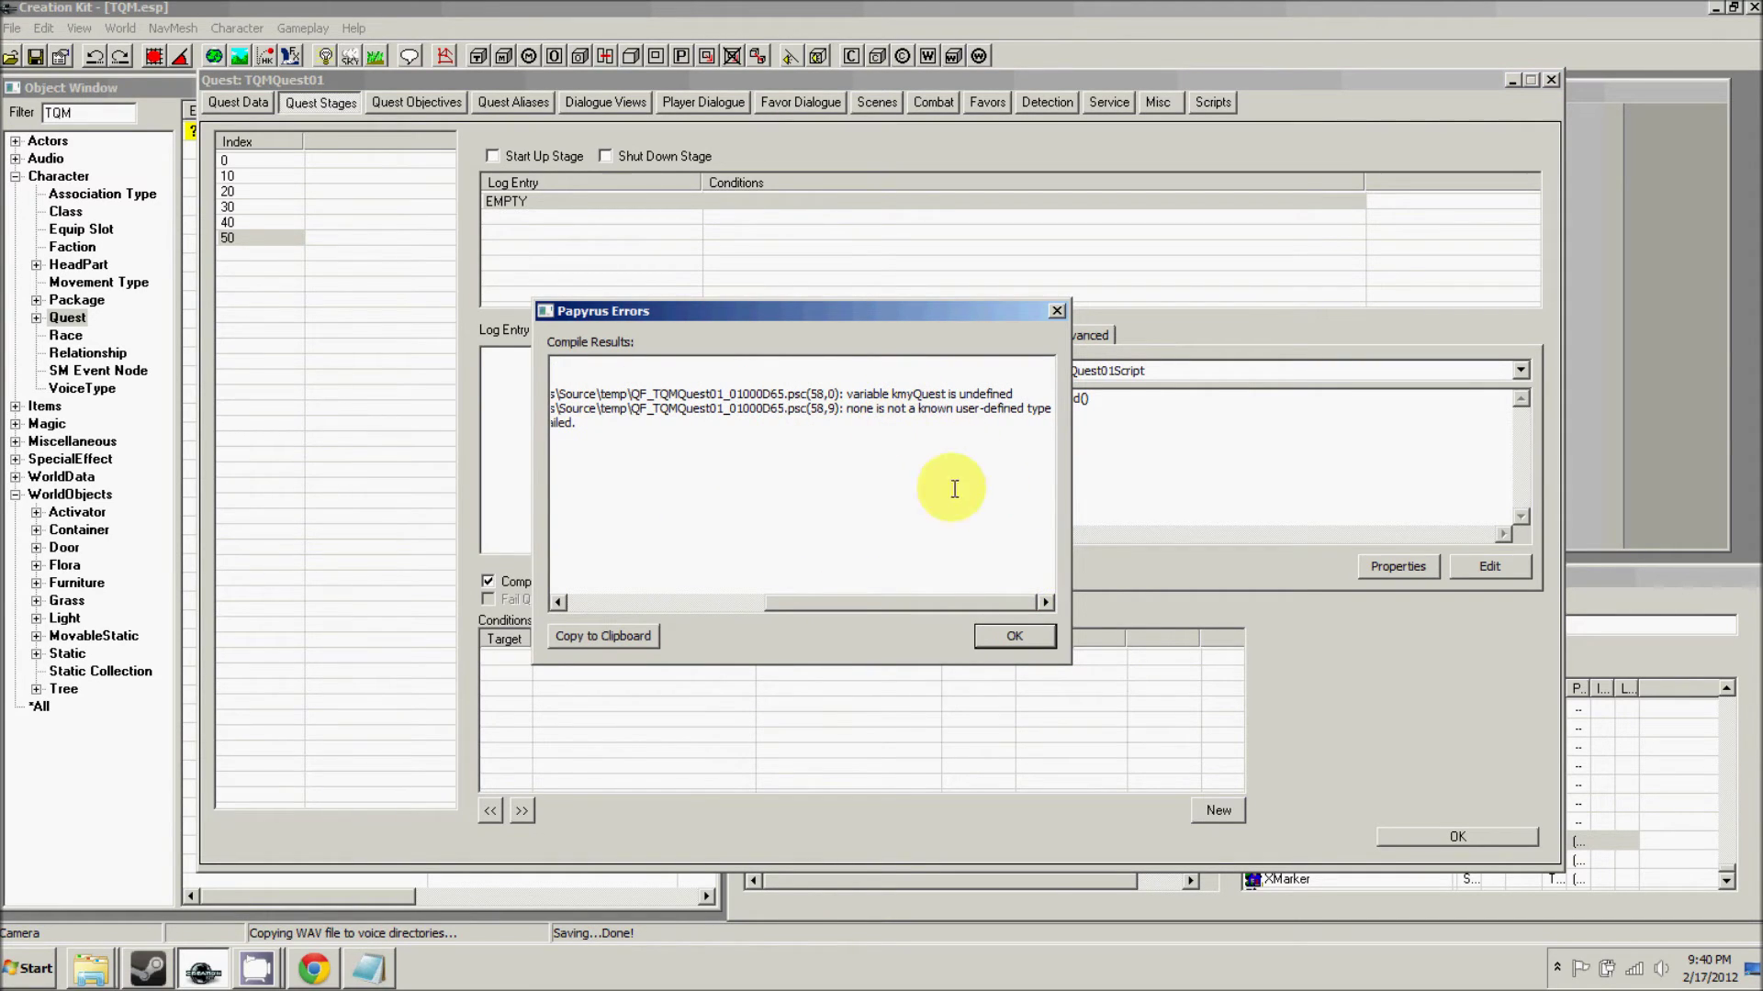
{"action": "left_click", "coordinate": [1014, 635]}
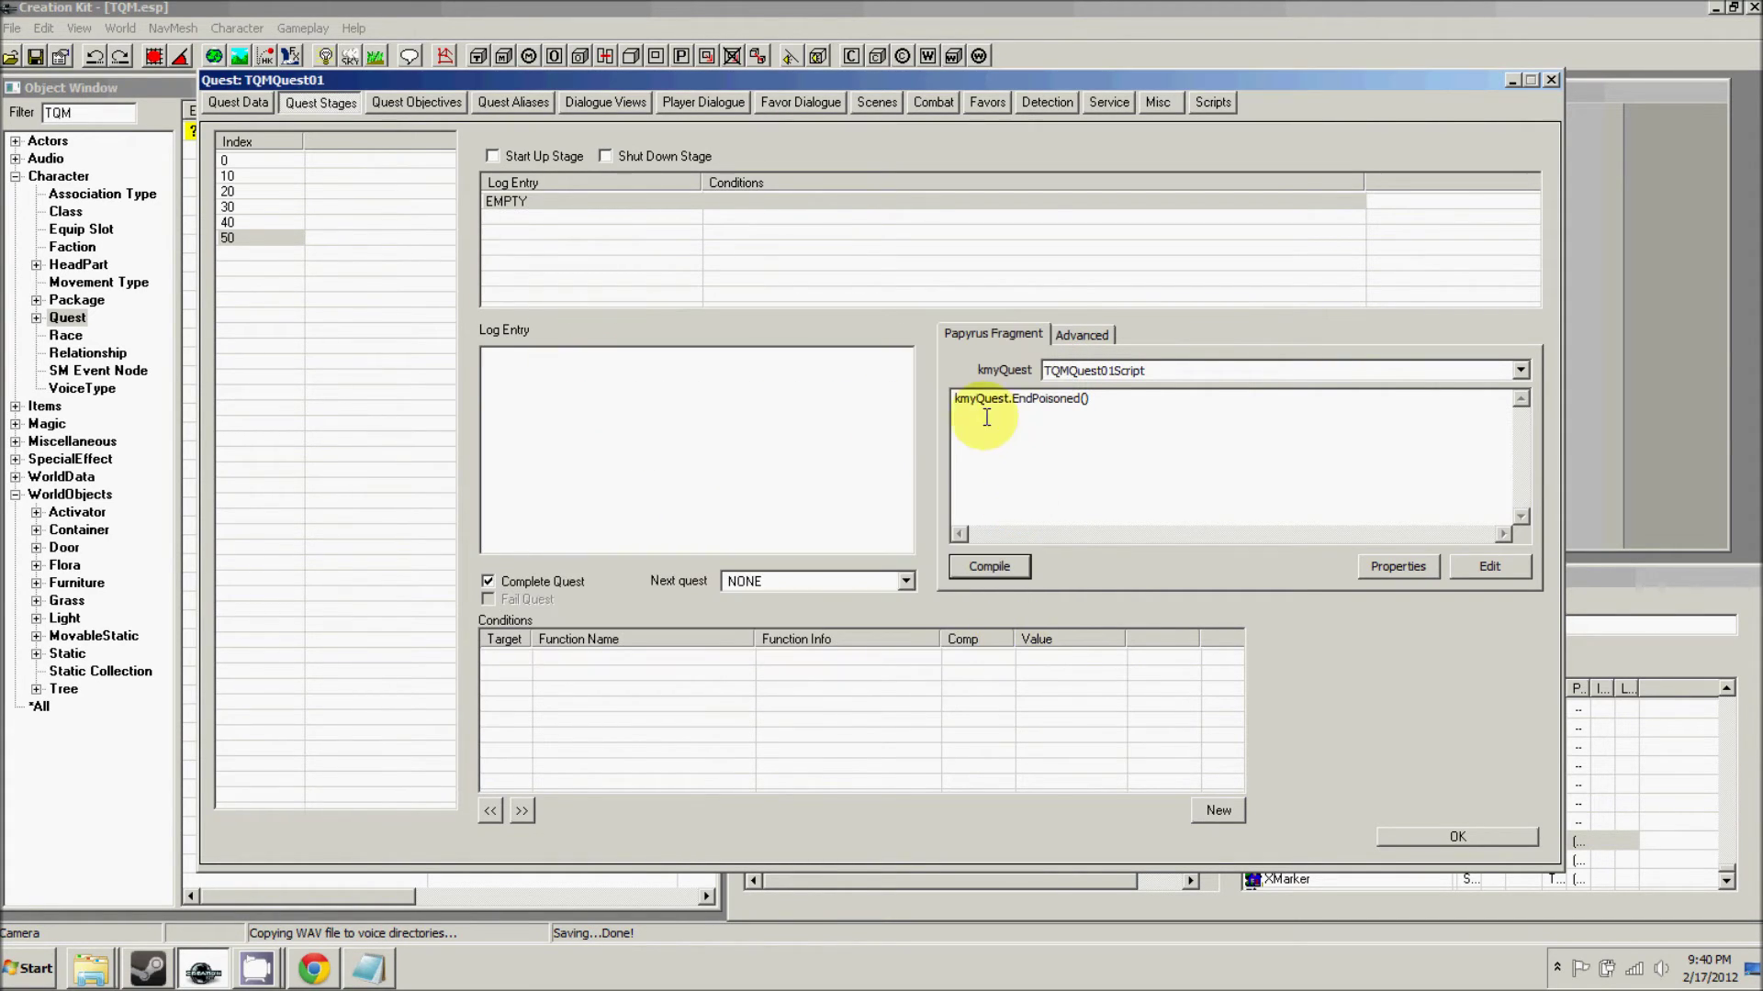
- Comment out the kmyQuest.EndPoisoned() line with a semicolon, compile the fragment and accept the quest
{"action": "type", "text": ";"}
{"action": "left_click", "coordinate": [1016, 566]}
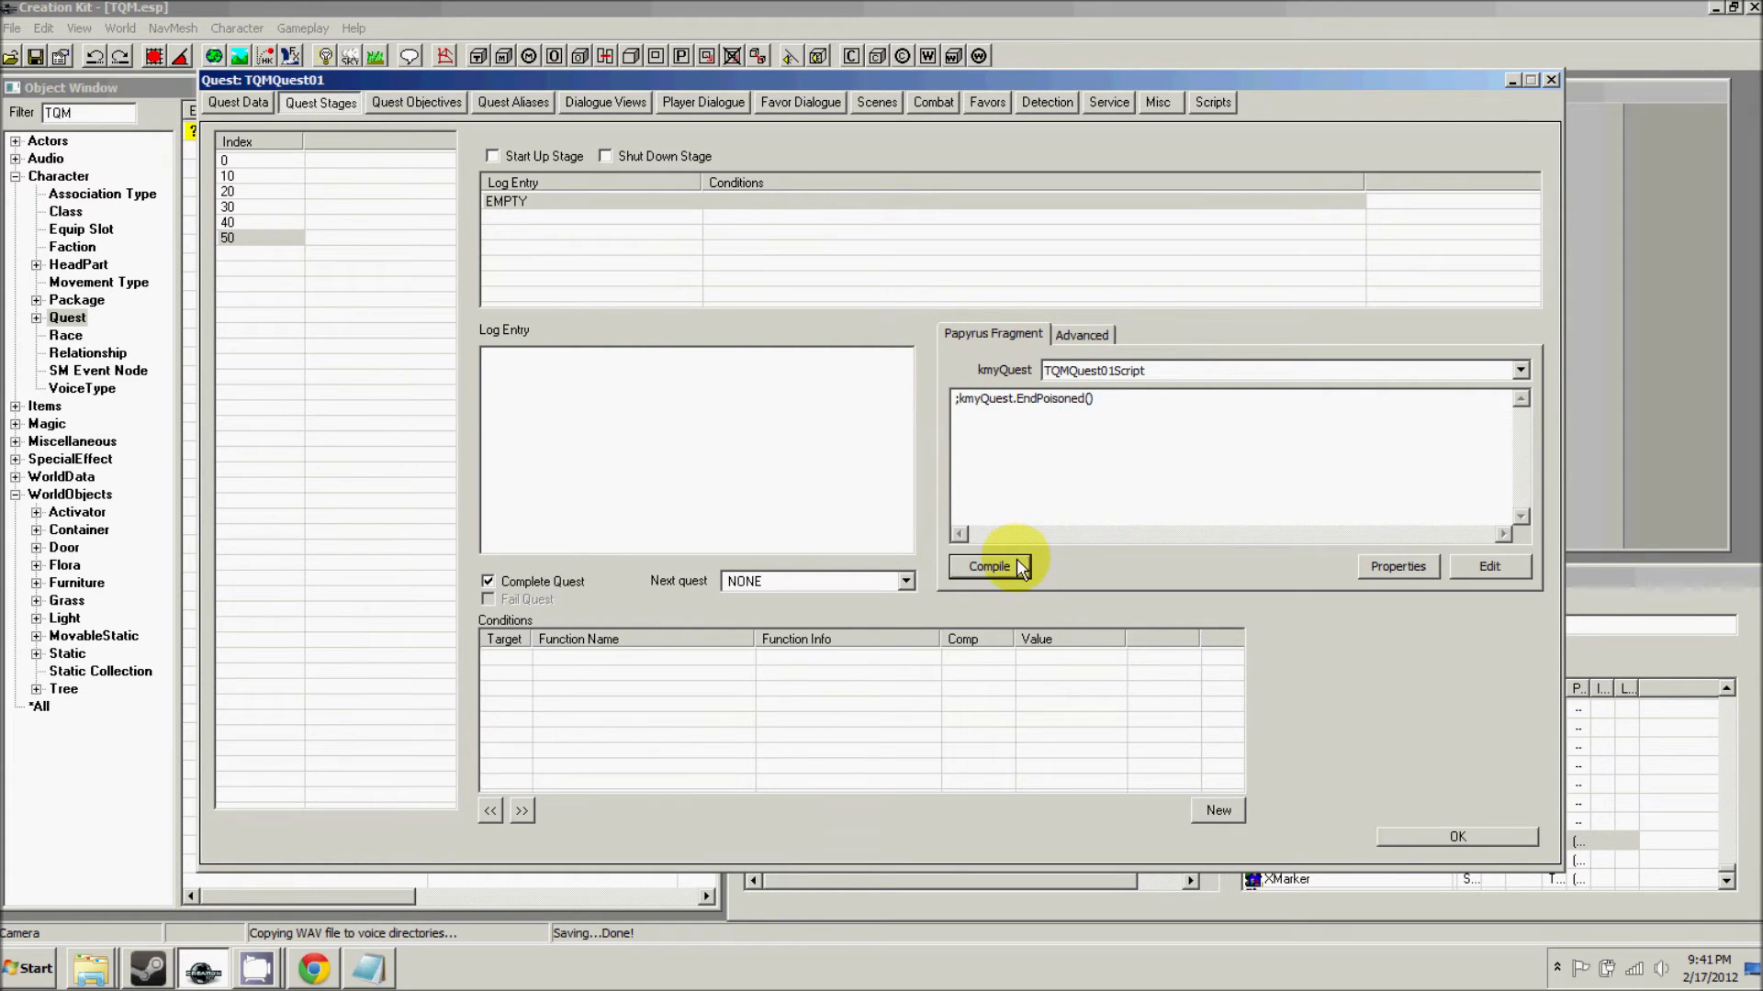
{"action": "left_click", "coordinate": [1441, 839]}
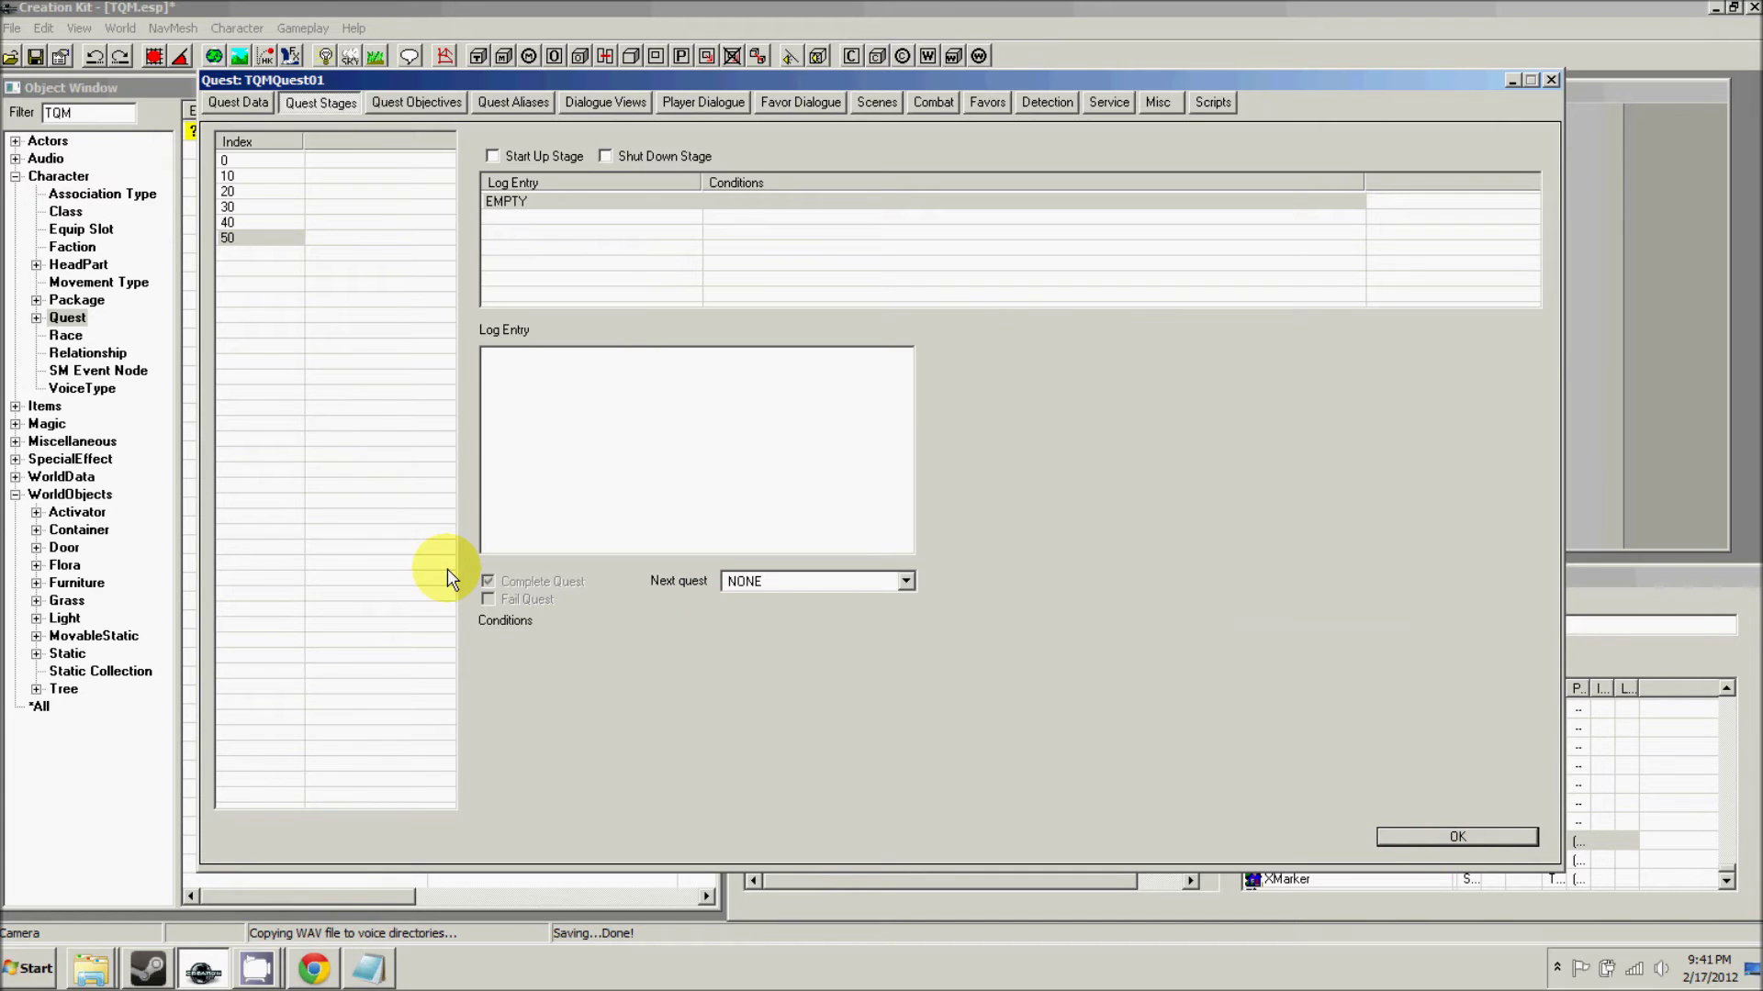
{"action": "left_click", "coordinate": [1457, 836]}
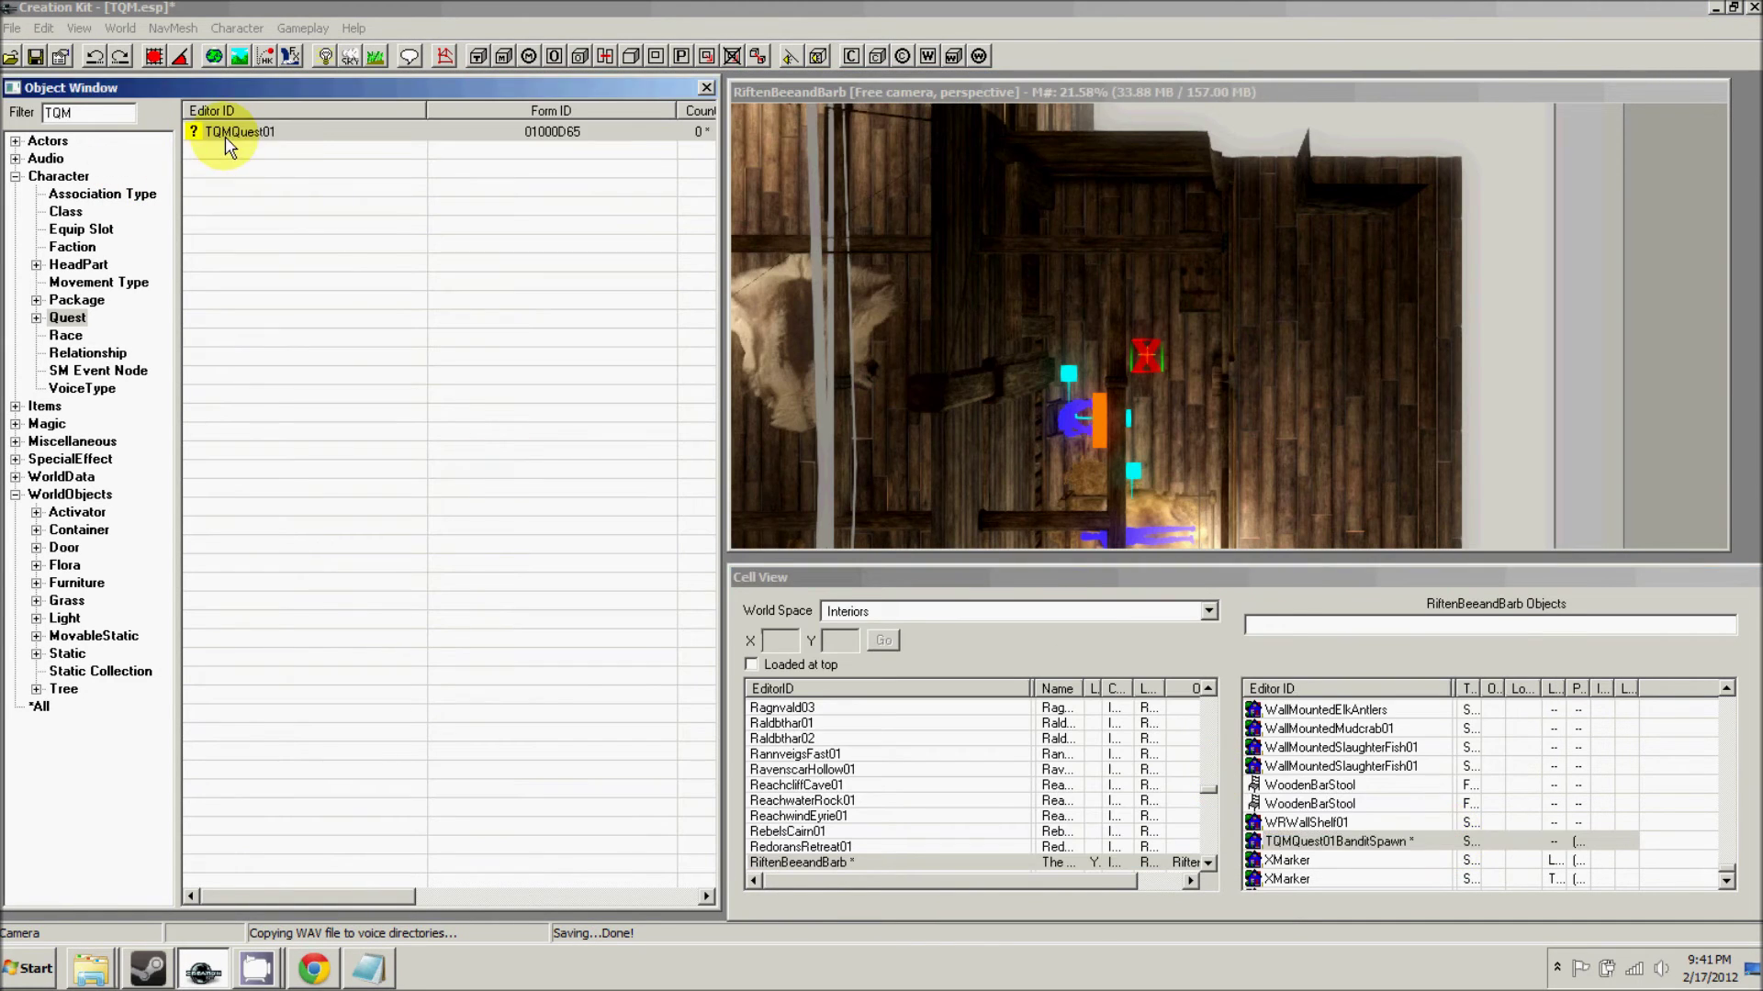
- Reopen TQMQuest01, uncomment kmyQuest.EndPoisoned() in stage 50's fragment, compile it and accept the quest
{"action": "double_click", "coordinate": [225, 139]}
{"action": "left_click", "coordinate": [320, 102]}
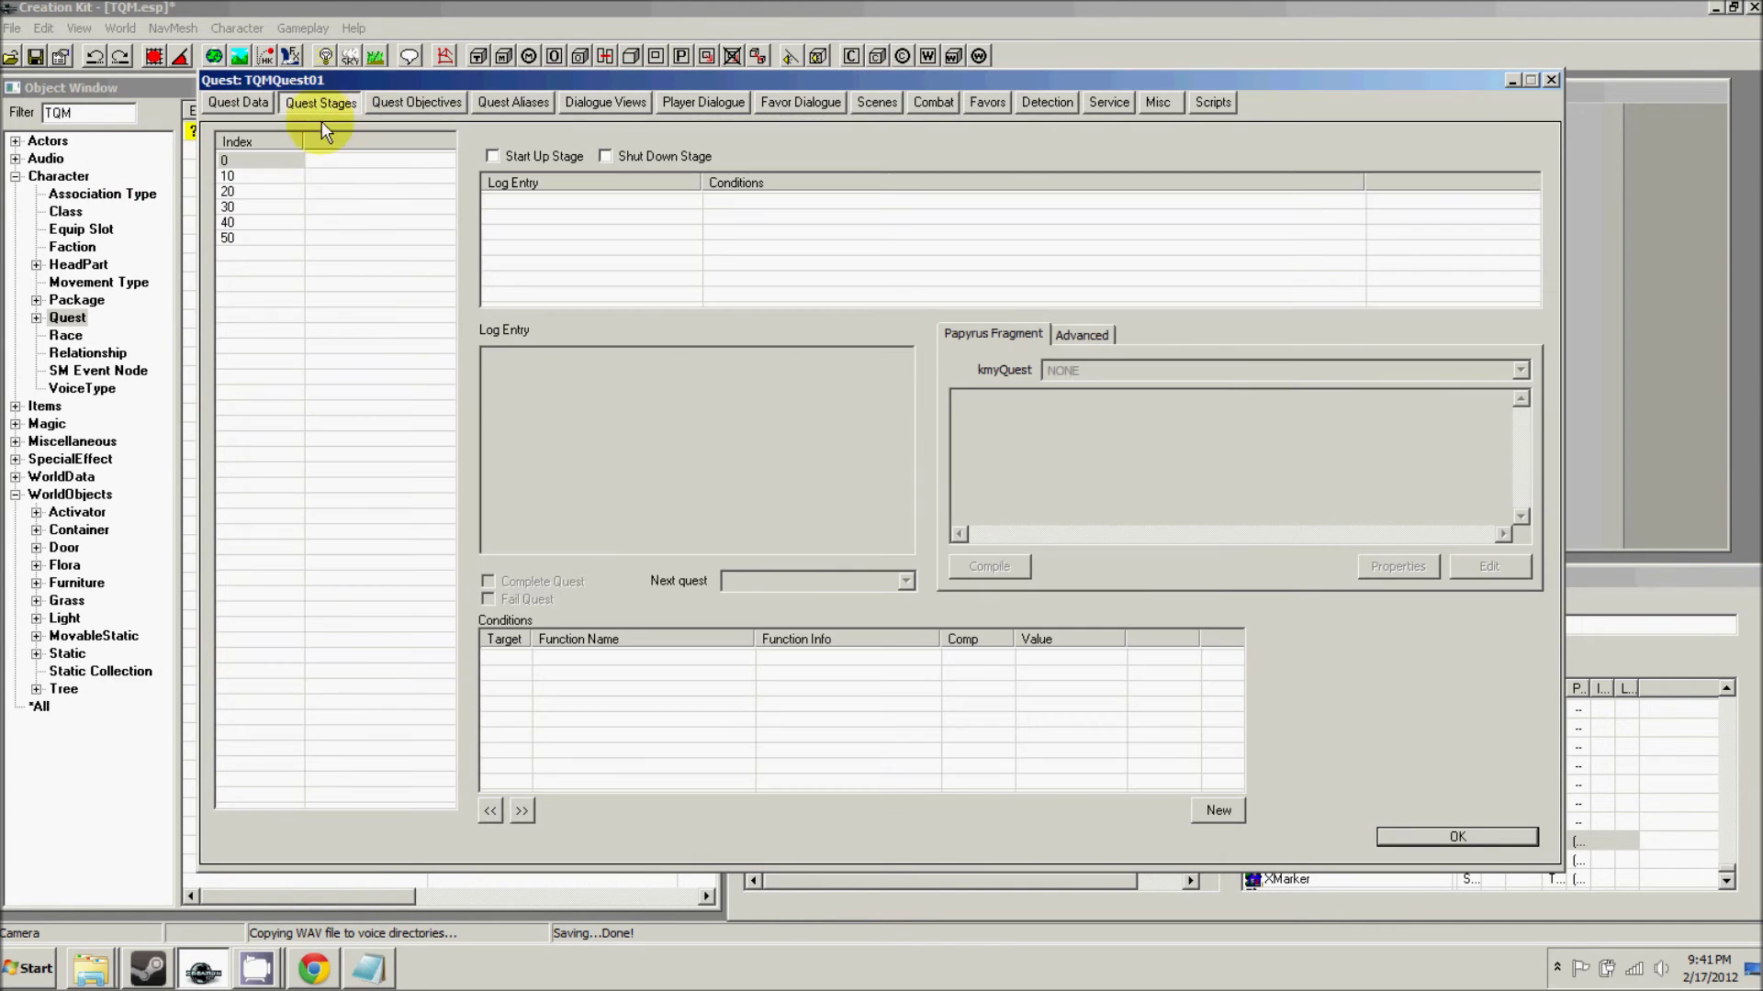
{"action": "left_click", "coordinate": [221, 237]}
{"action": "left_click", "coordinate": [957, 400]}
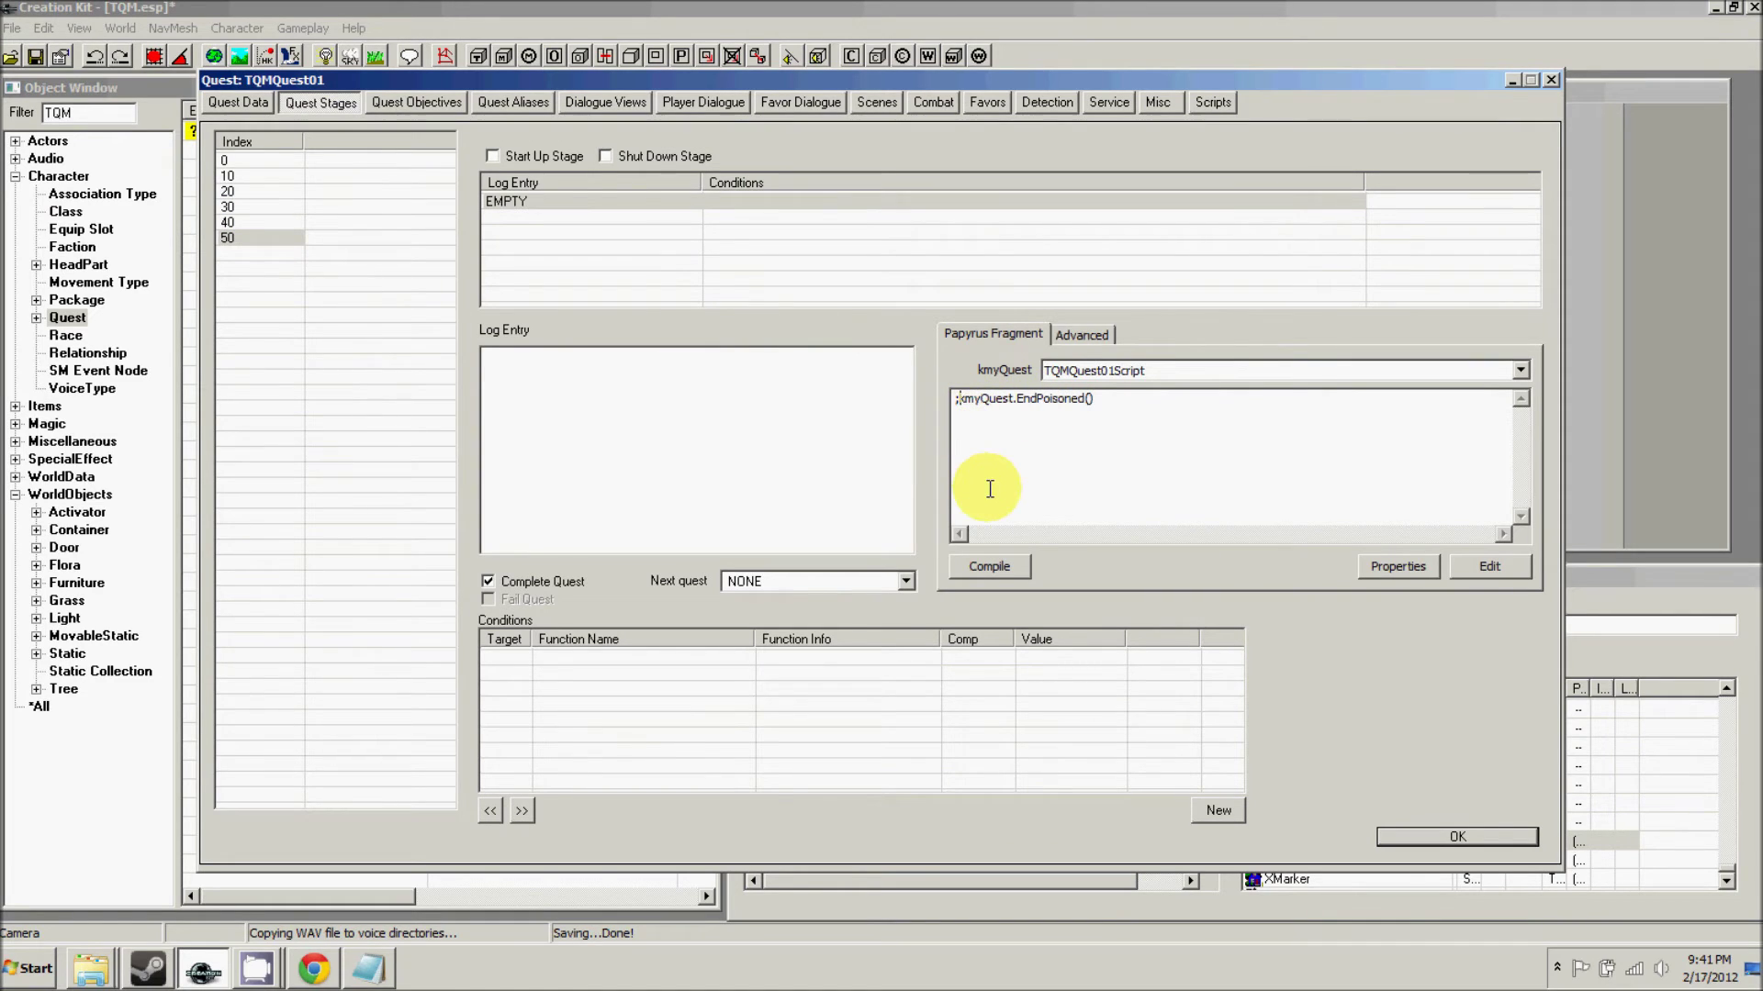
{"action": "key", "text": "BackSpace"}
{"action": "left_click", "coordinate": [991, 562]}
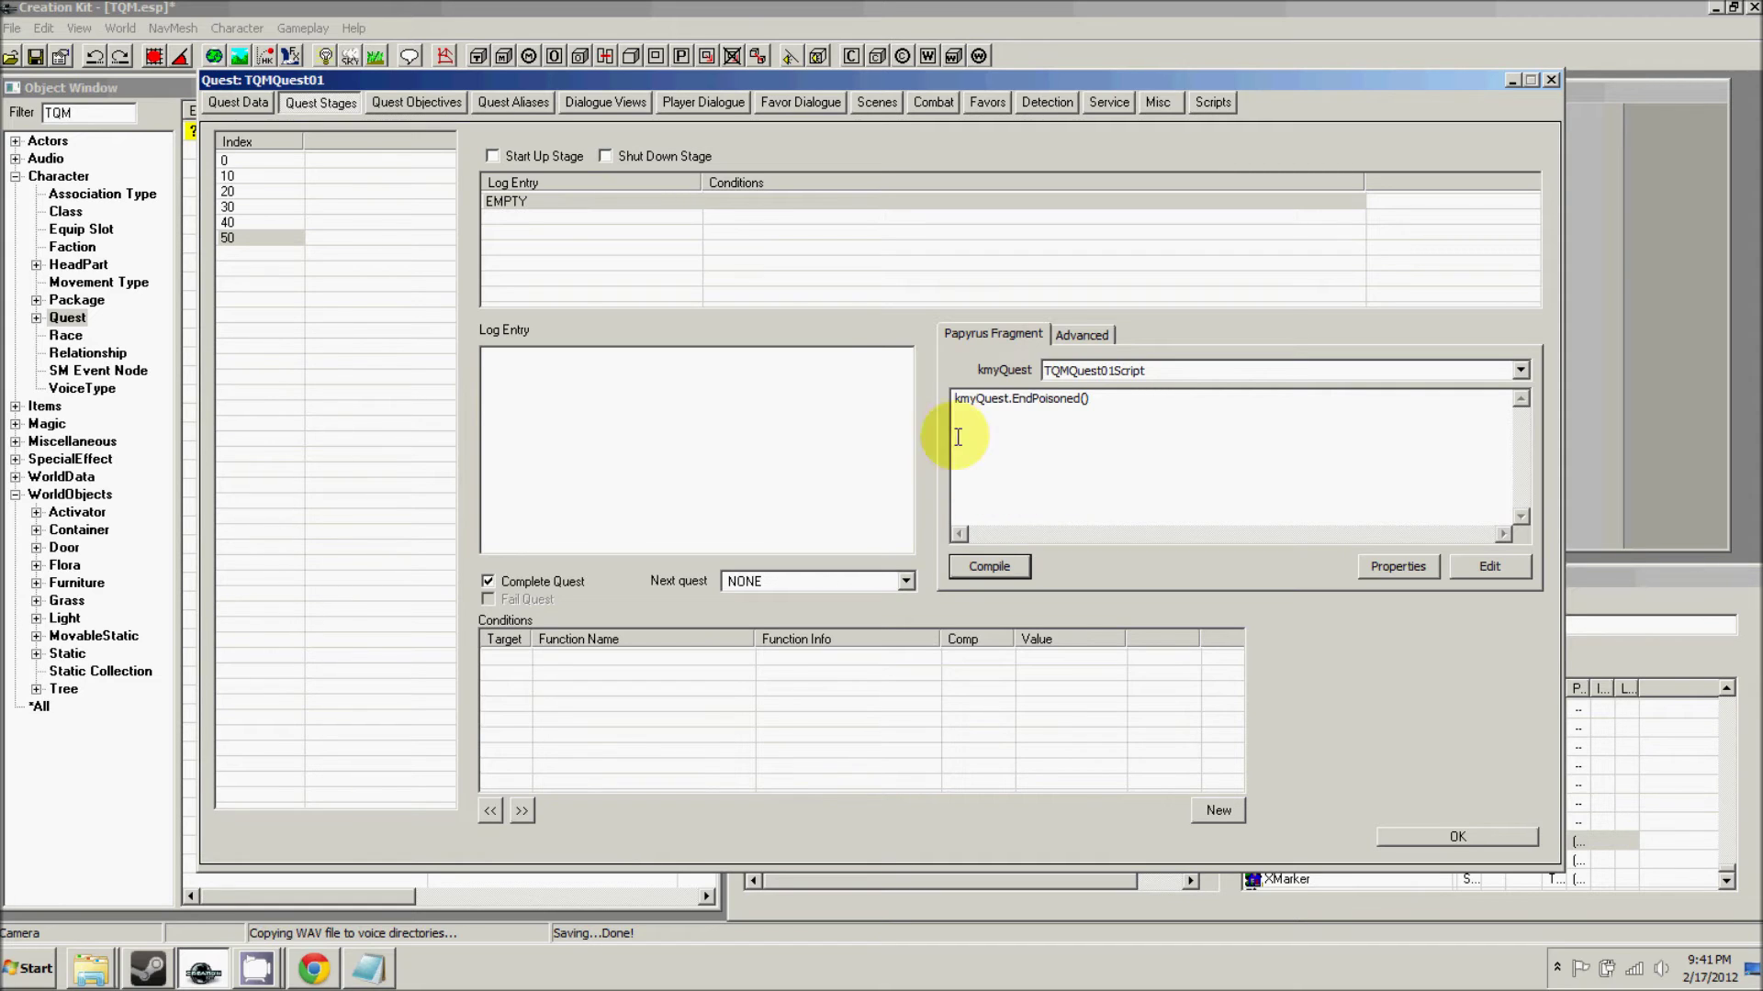
{"action": "left_click", "coordinate": [1405, 842]}
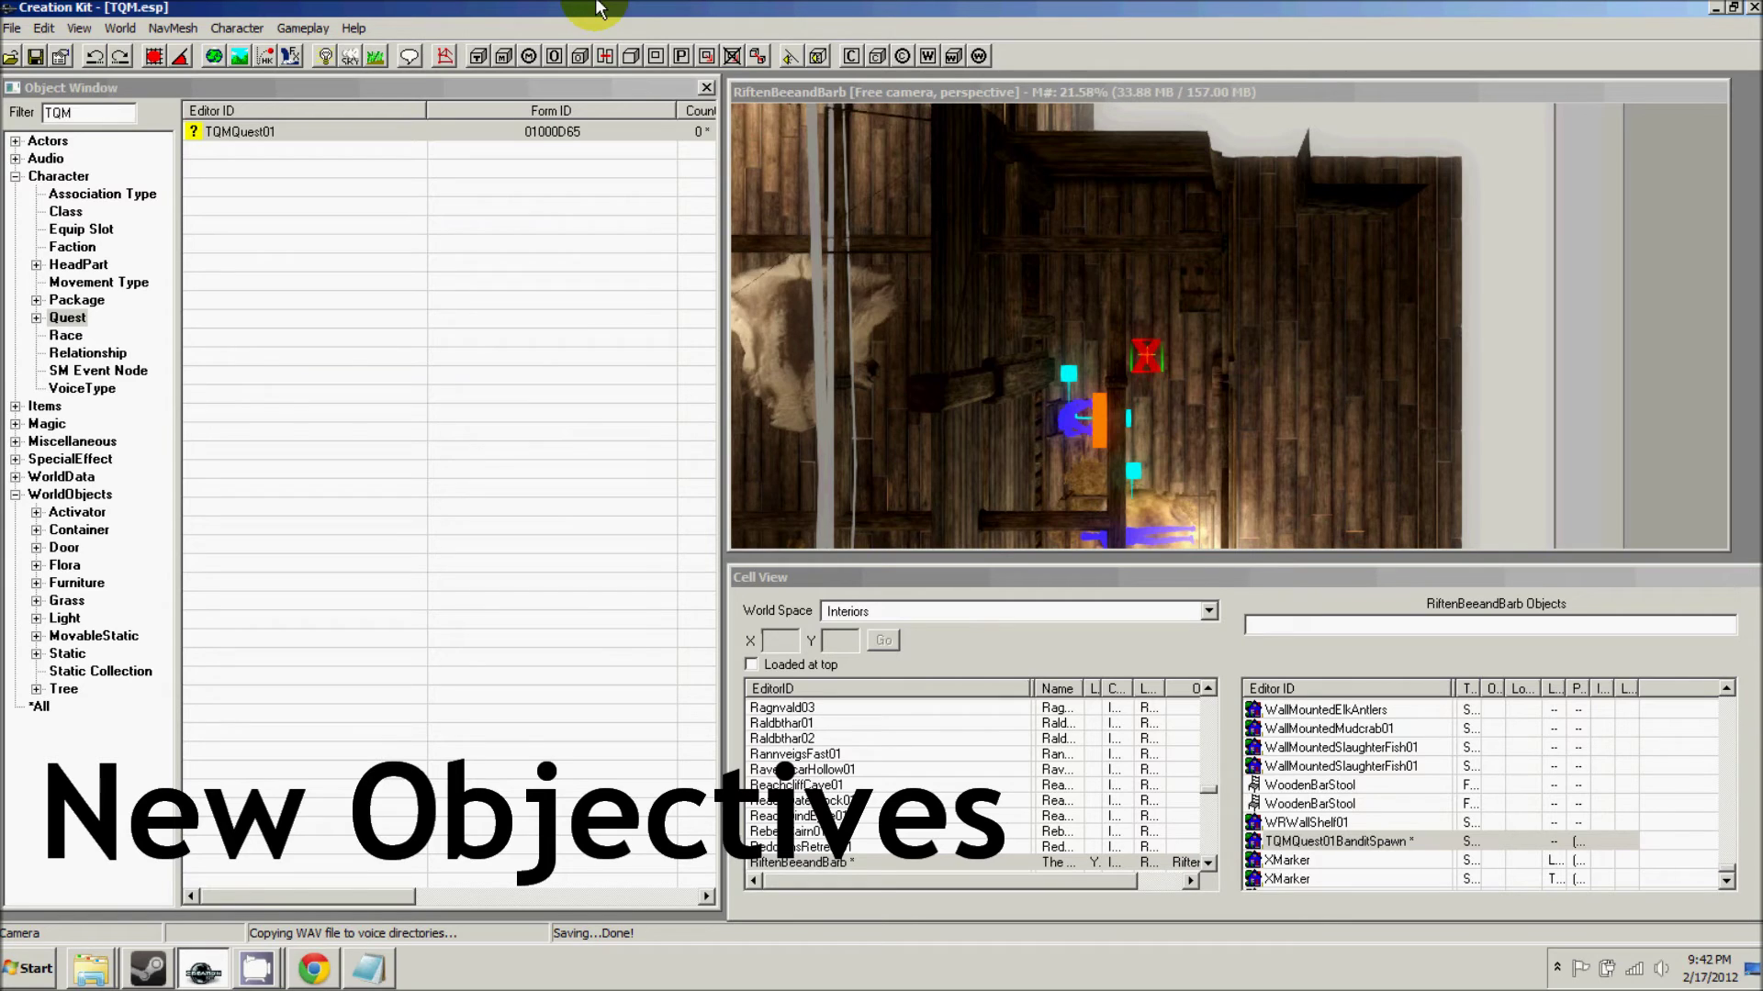
- Reopen TQMQuest01's objectives and change objective 20's display text to "Kill the poisoned man"
{"action": "left_click", "coordinate": [244, 135]}
{"action": "double_click", "coordinate": [244, 135]}
{"action": "left_click", "coordinate": [417, 103]}
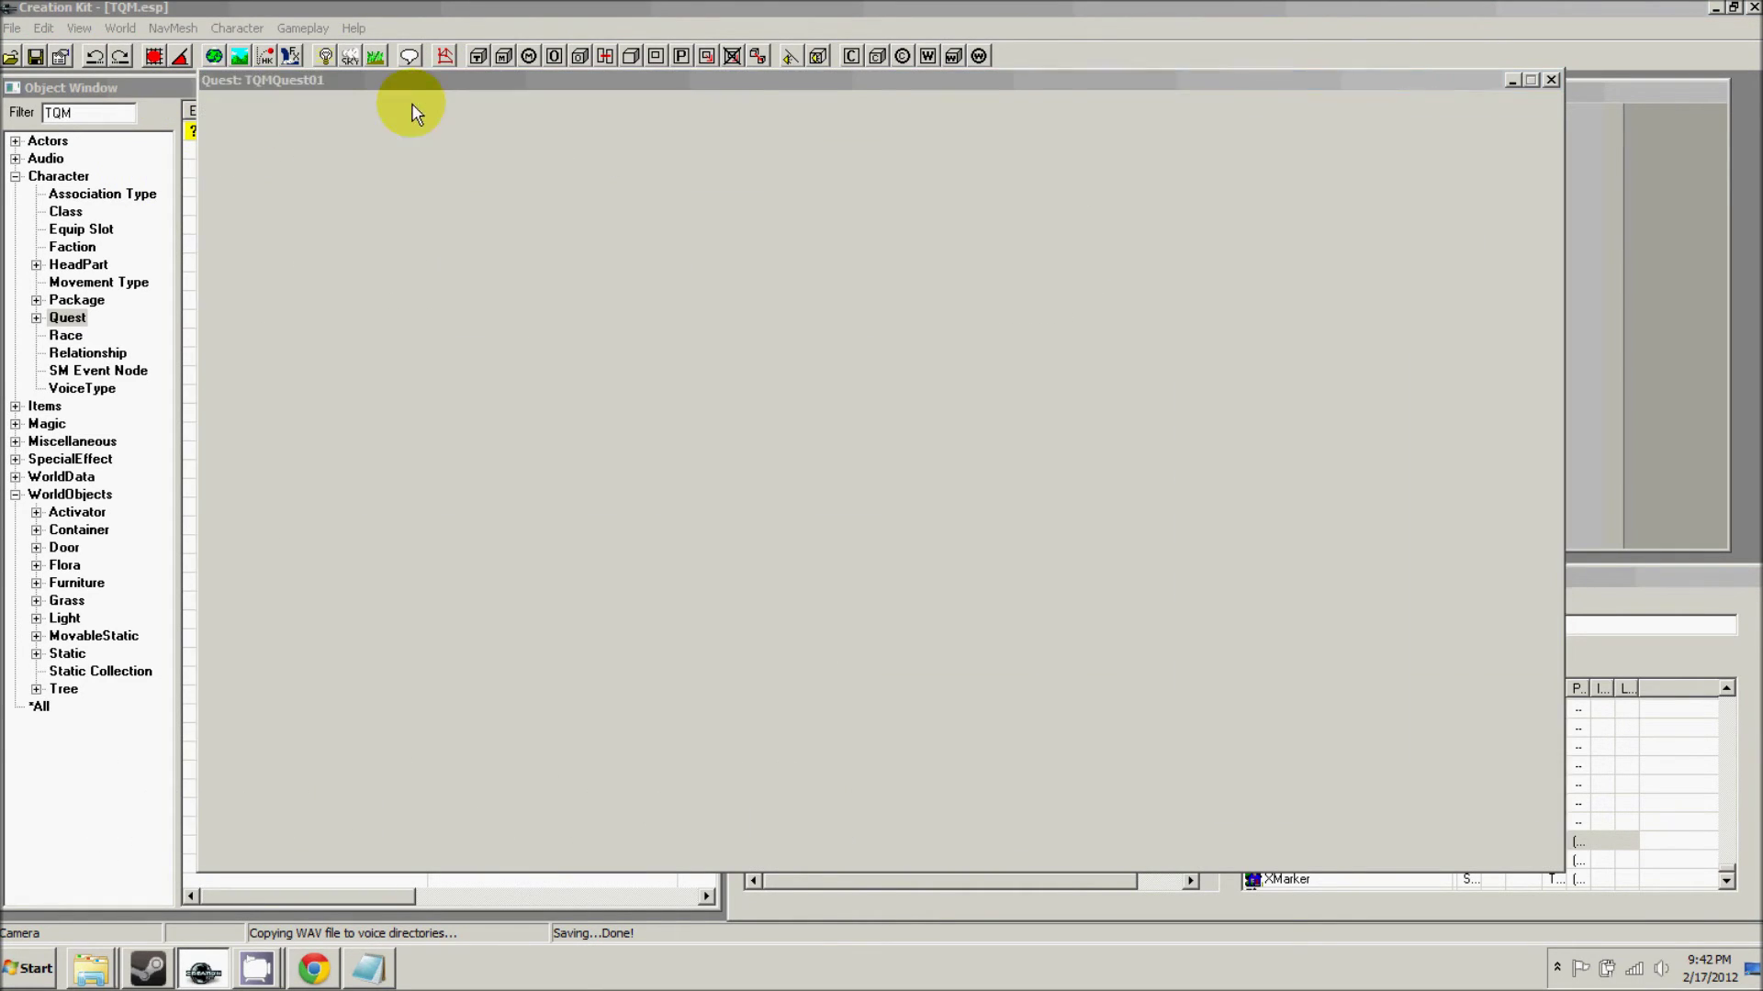
{"action": "left_click", "coordinate": [232, 159]}
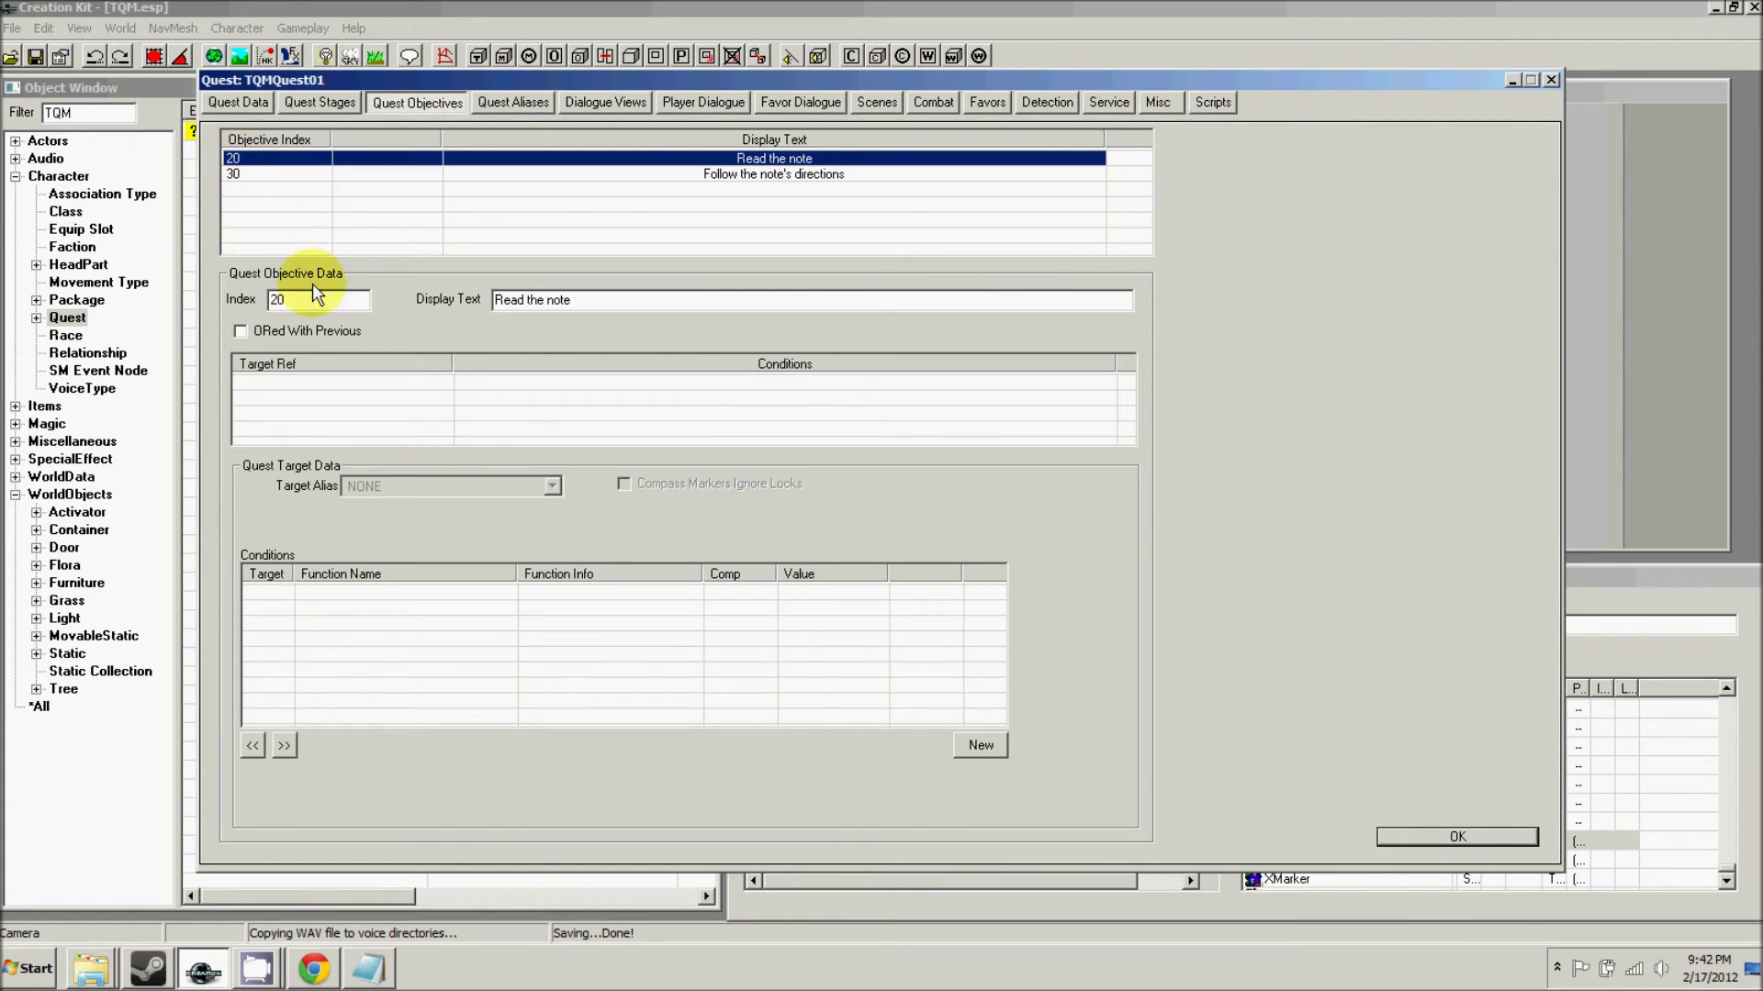
{"action": "left_click_drag", "start_coordinate": [573, 301], "coordinate": [507, 336]}
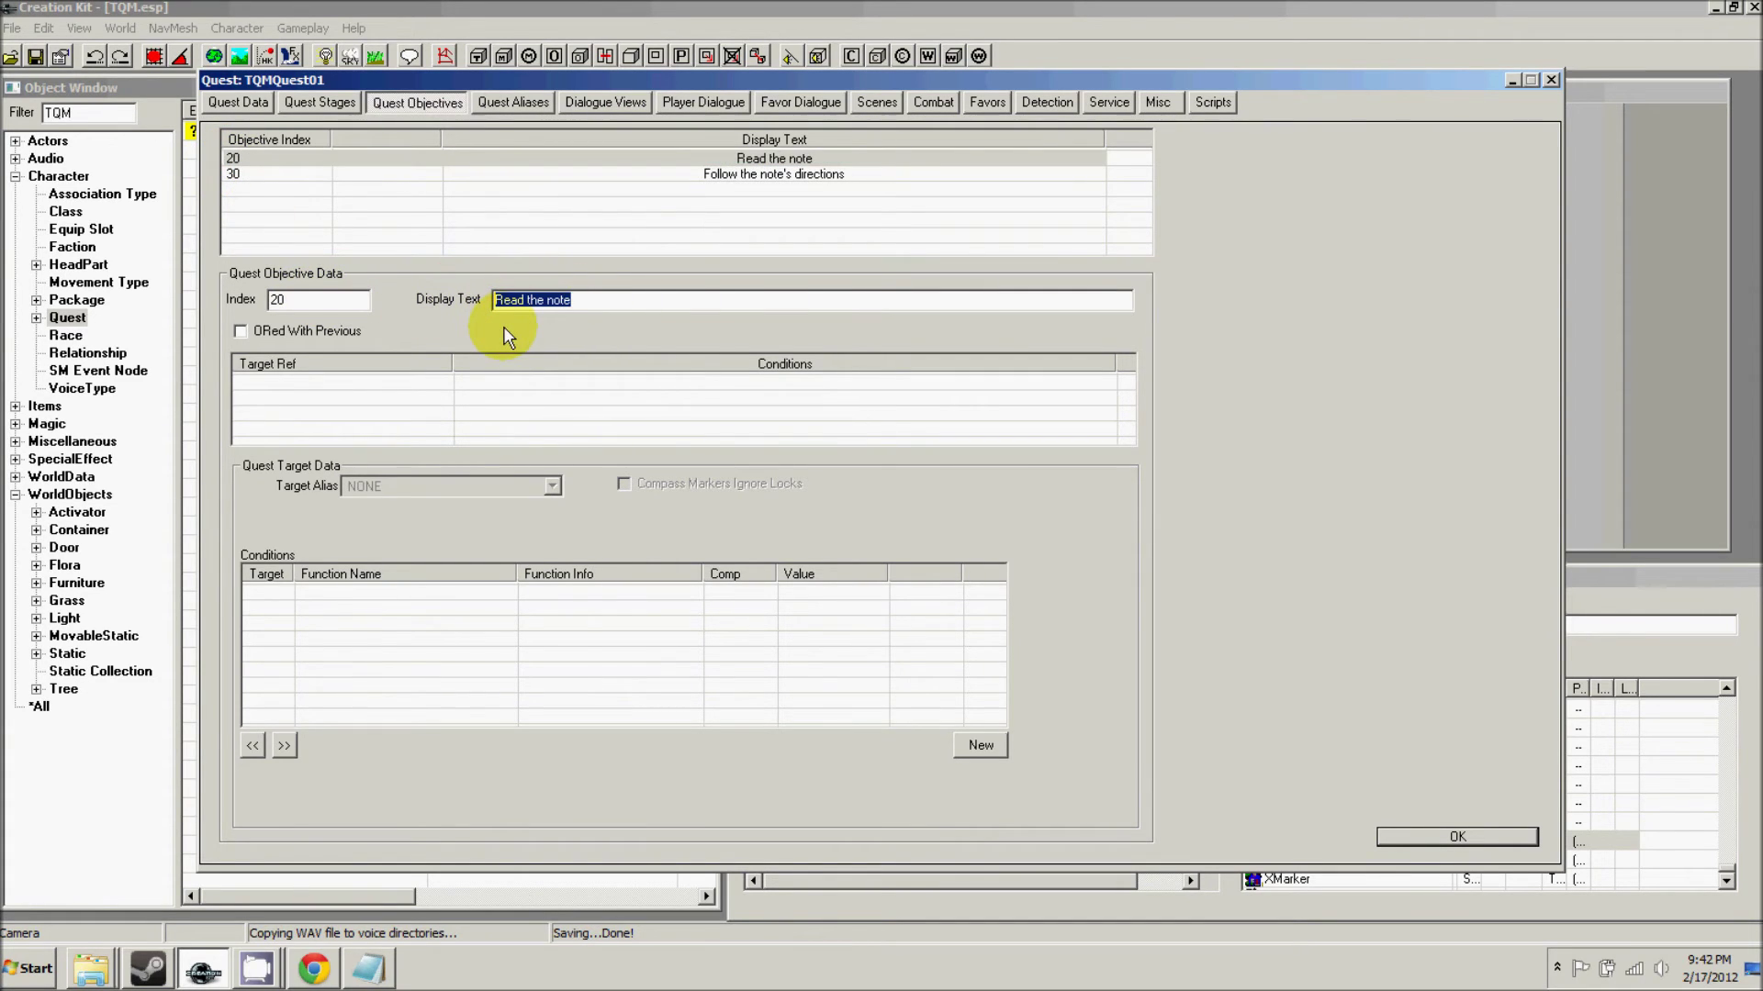
{"action": "type", "text": "Kill the poisoned man"}
- Change objective 30's display text to "Retrieve the antidote"
{"action": "left_click", "coordinate": [286, 174]}
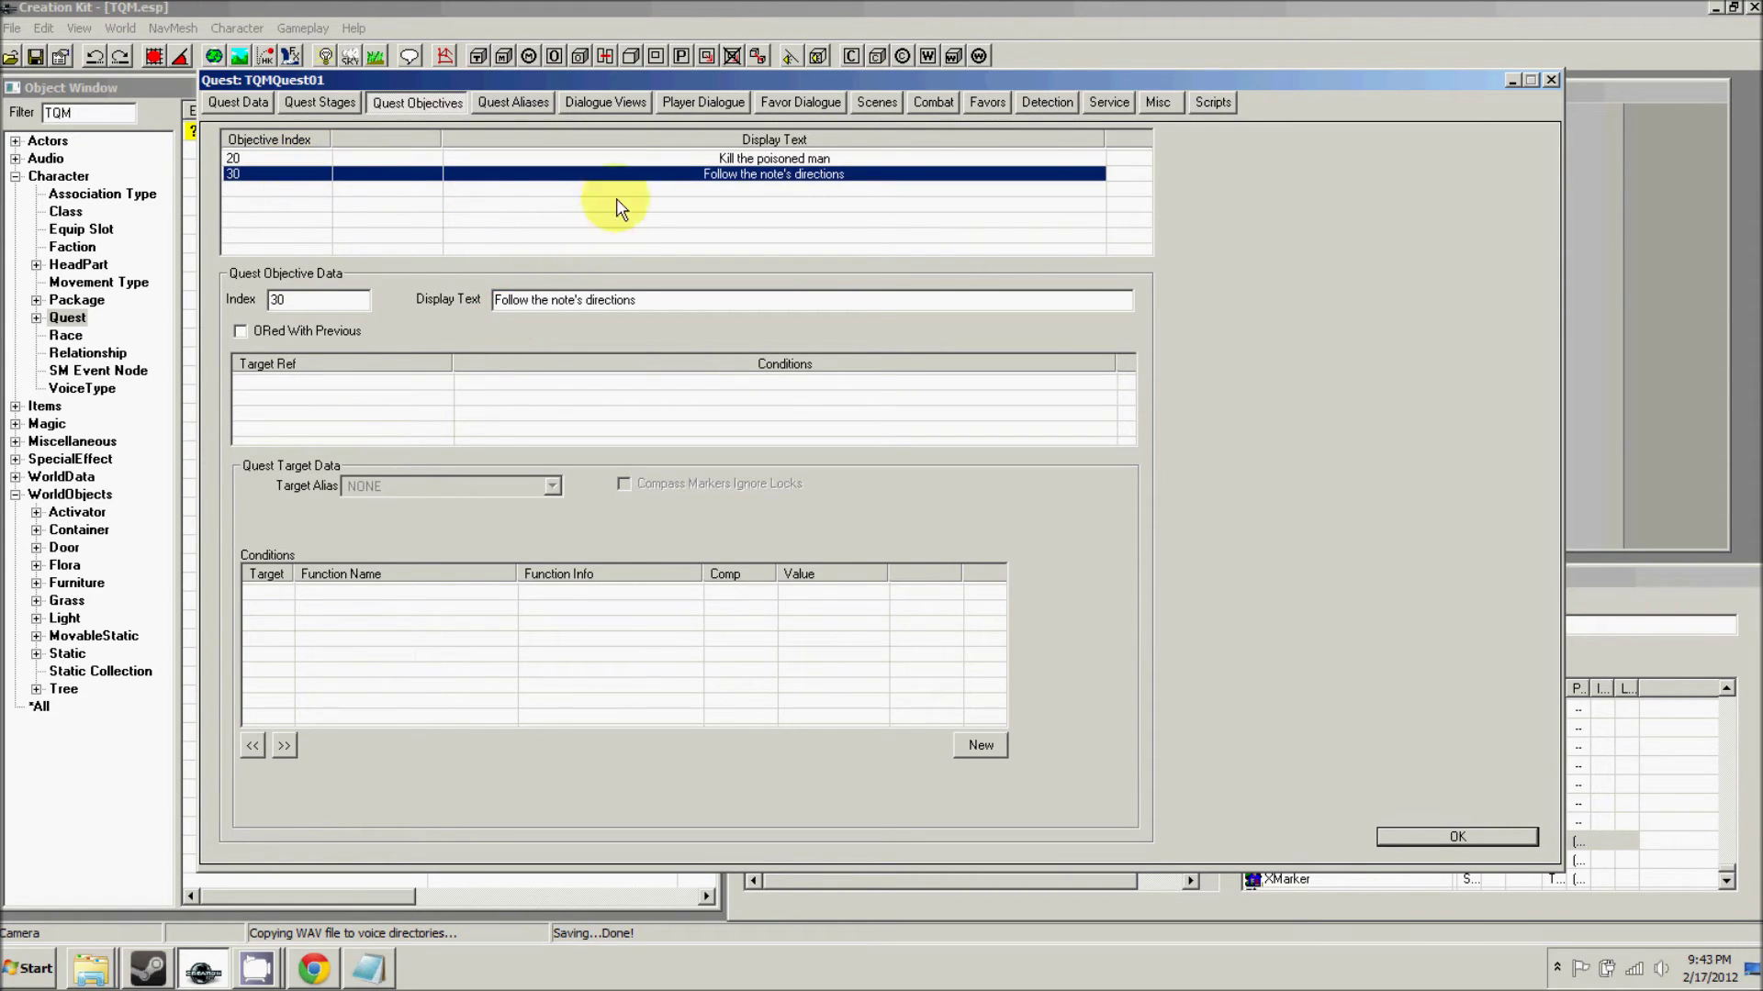
{"action": "left_click_drag", "start_coordinate": [637, 300], "coordinate": [468, 300]}
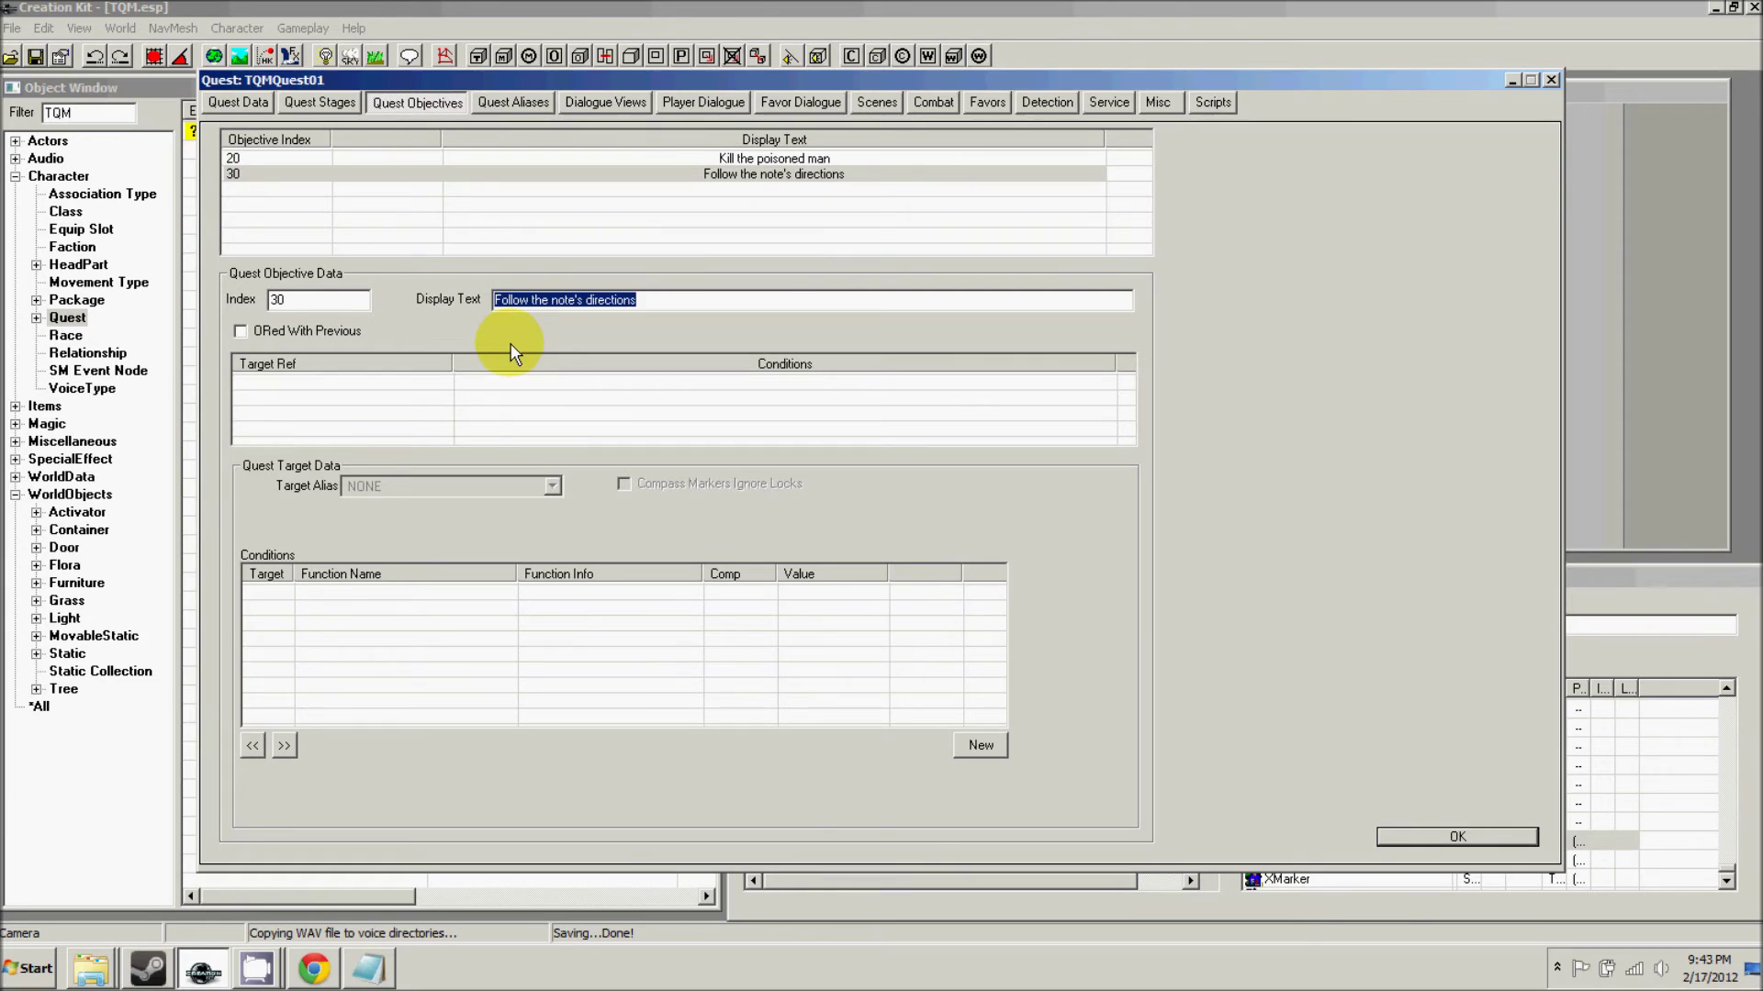
{"action": "type", "text": "Retrieve the antidote"}
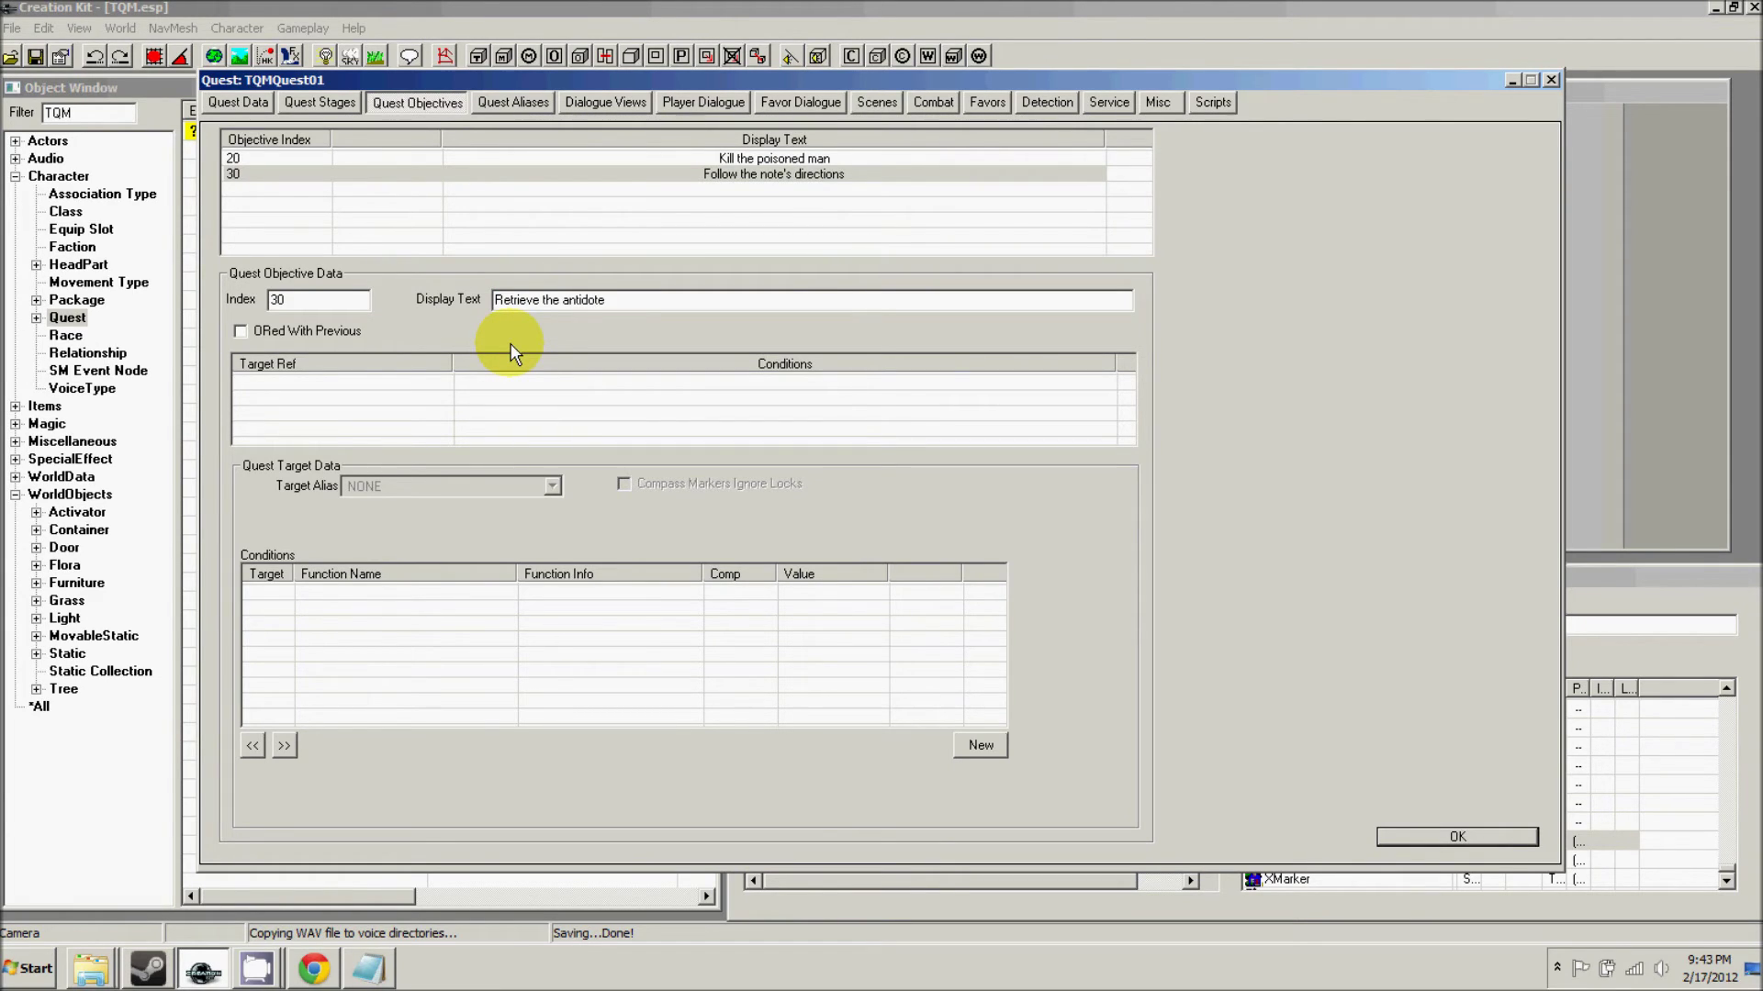
- Add a quest objective with index 40 and the display text "Drink the antidote"
{"action": "right_click", "coordinate": [242, 235]}
{"action": "left_click", "coordinate": [266, 242]}
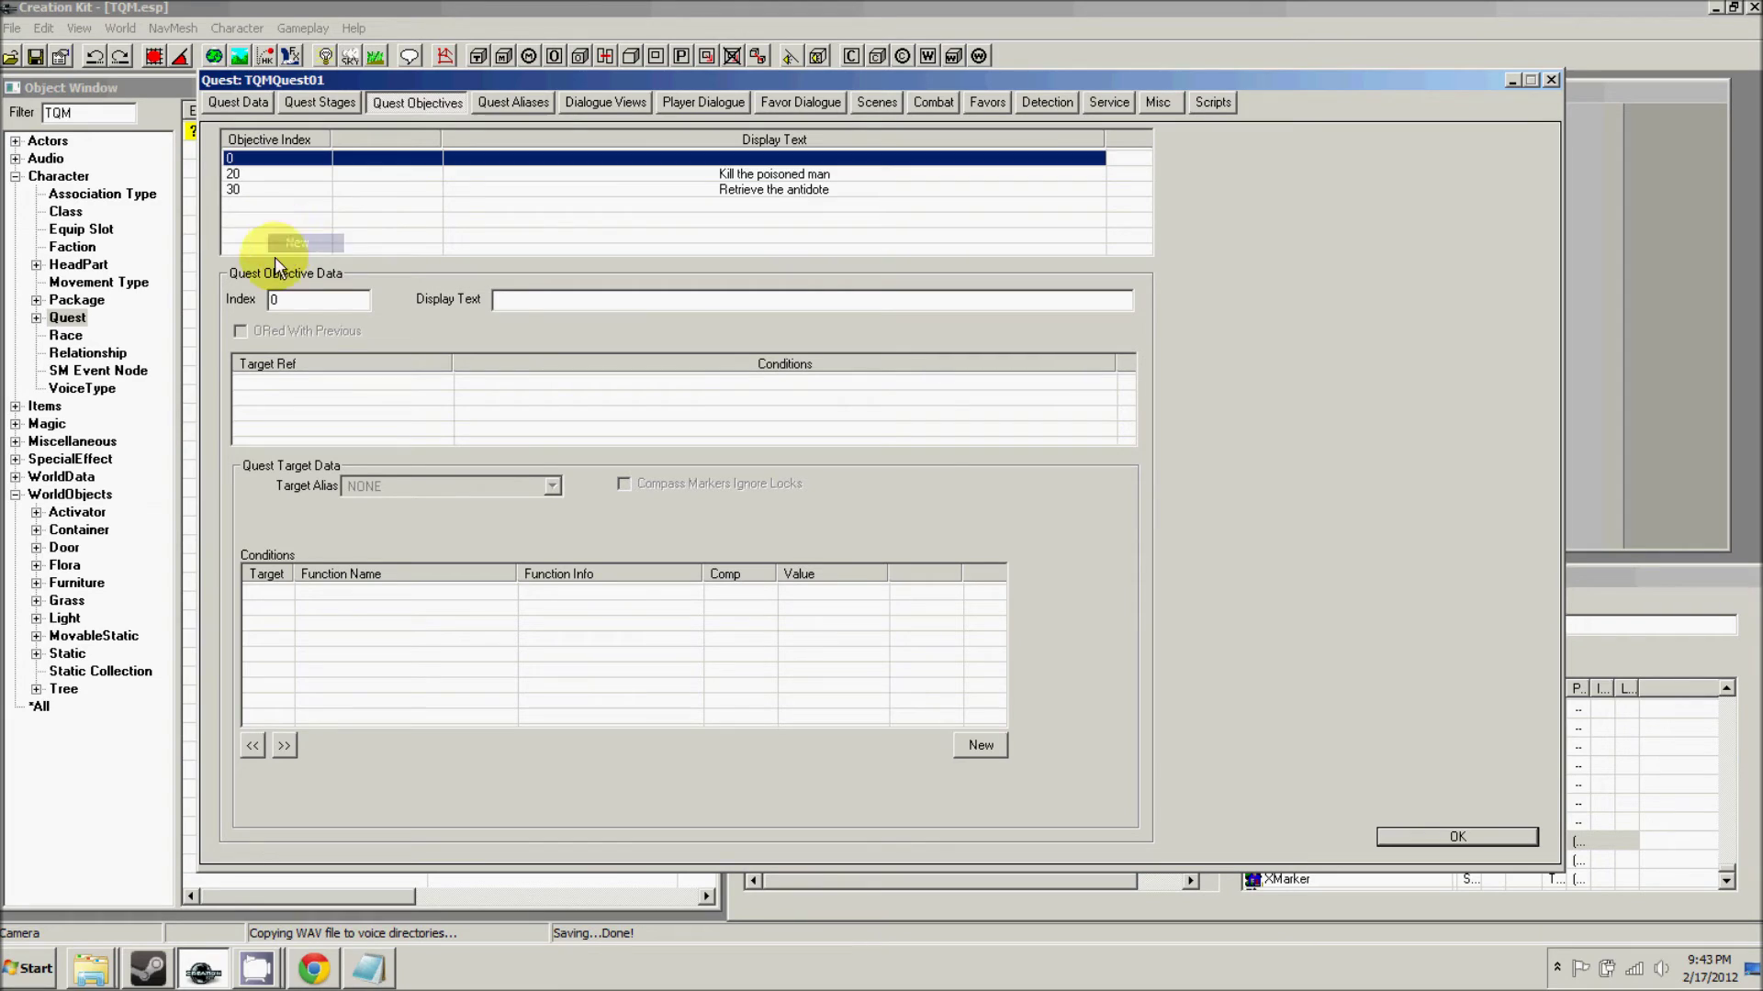
{"action": "double_click", "coordinate": [314, 304]}
{"action": "left_click", "coordinate": [320, 217]}
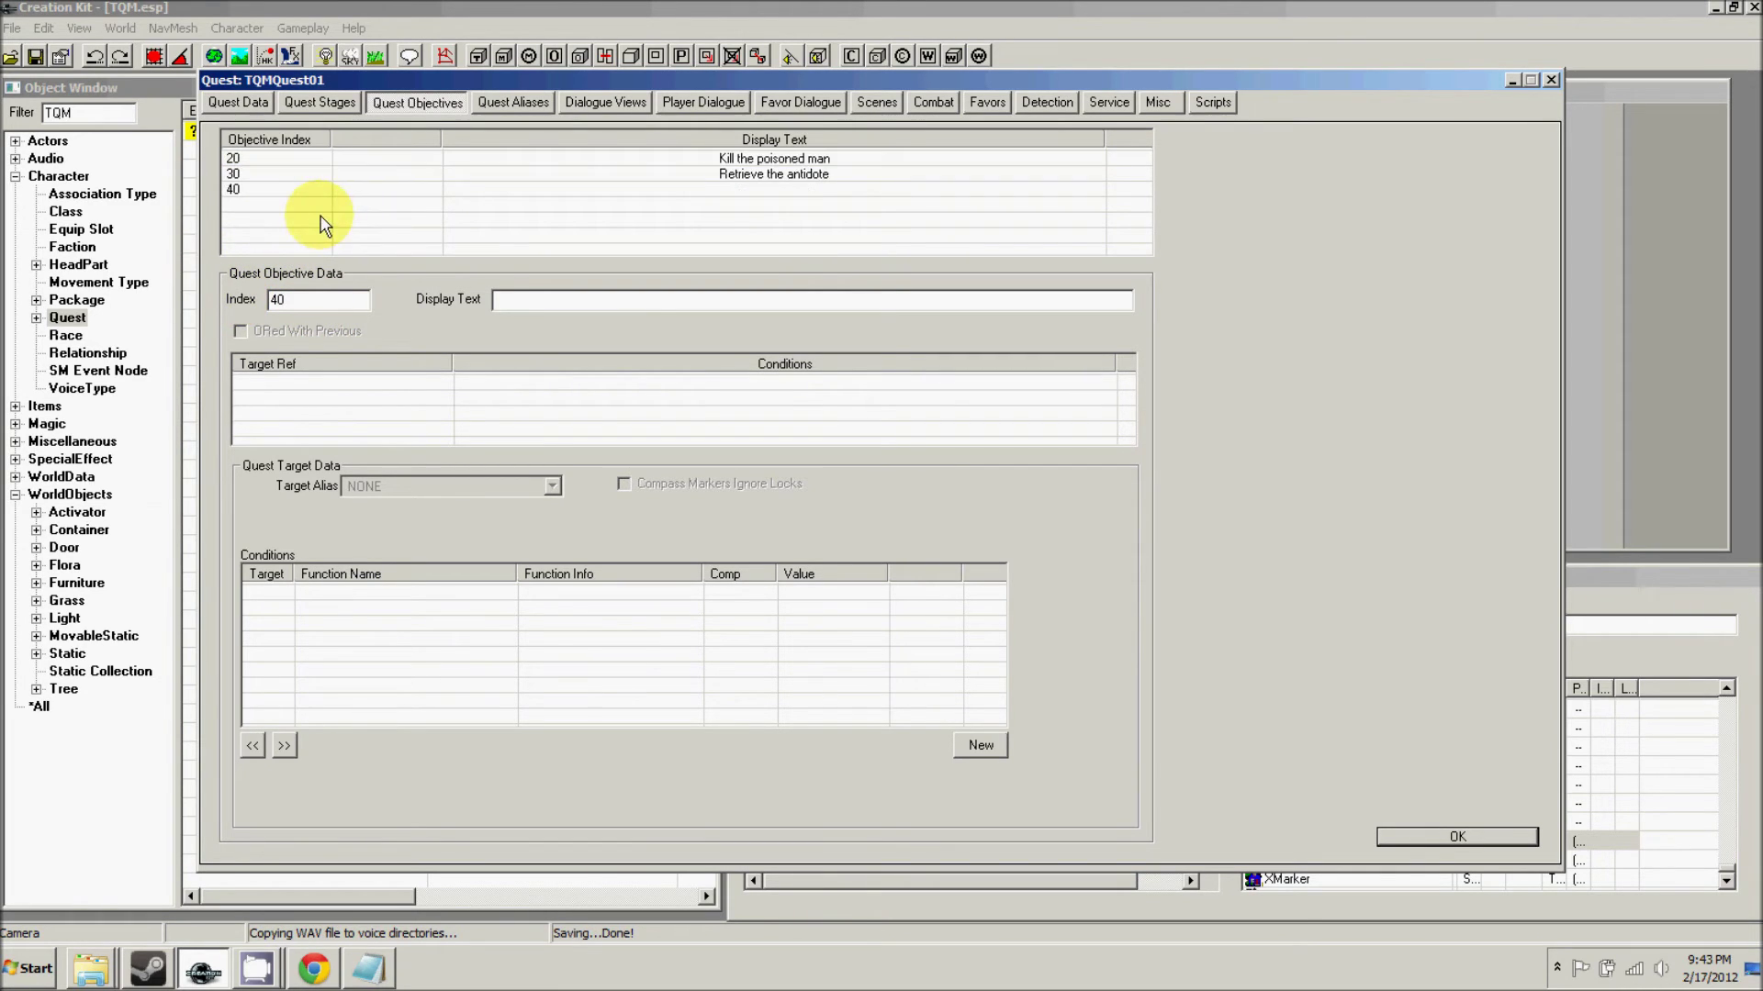
{"action": "left_click", "coordinate": [264, 189]}
{"action": "left_click", "coordinate": [630, 309]}
{"action": "type", "text": "Drink the antidote"}
- Accept TQMQuest01 with its edited objectives and save the plugin
{"action": "left_click", "coordinate": [683, 162]}
{"action": "left_click", "coordinate": [687, 175]}
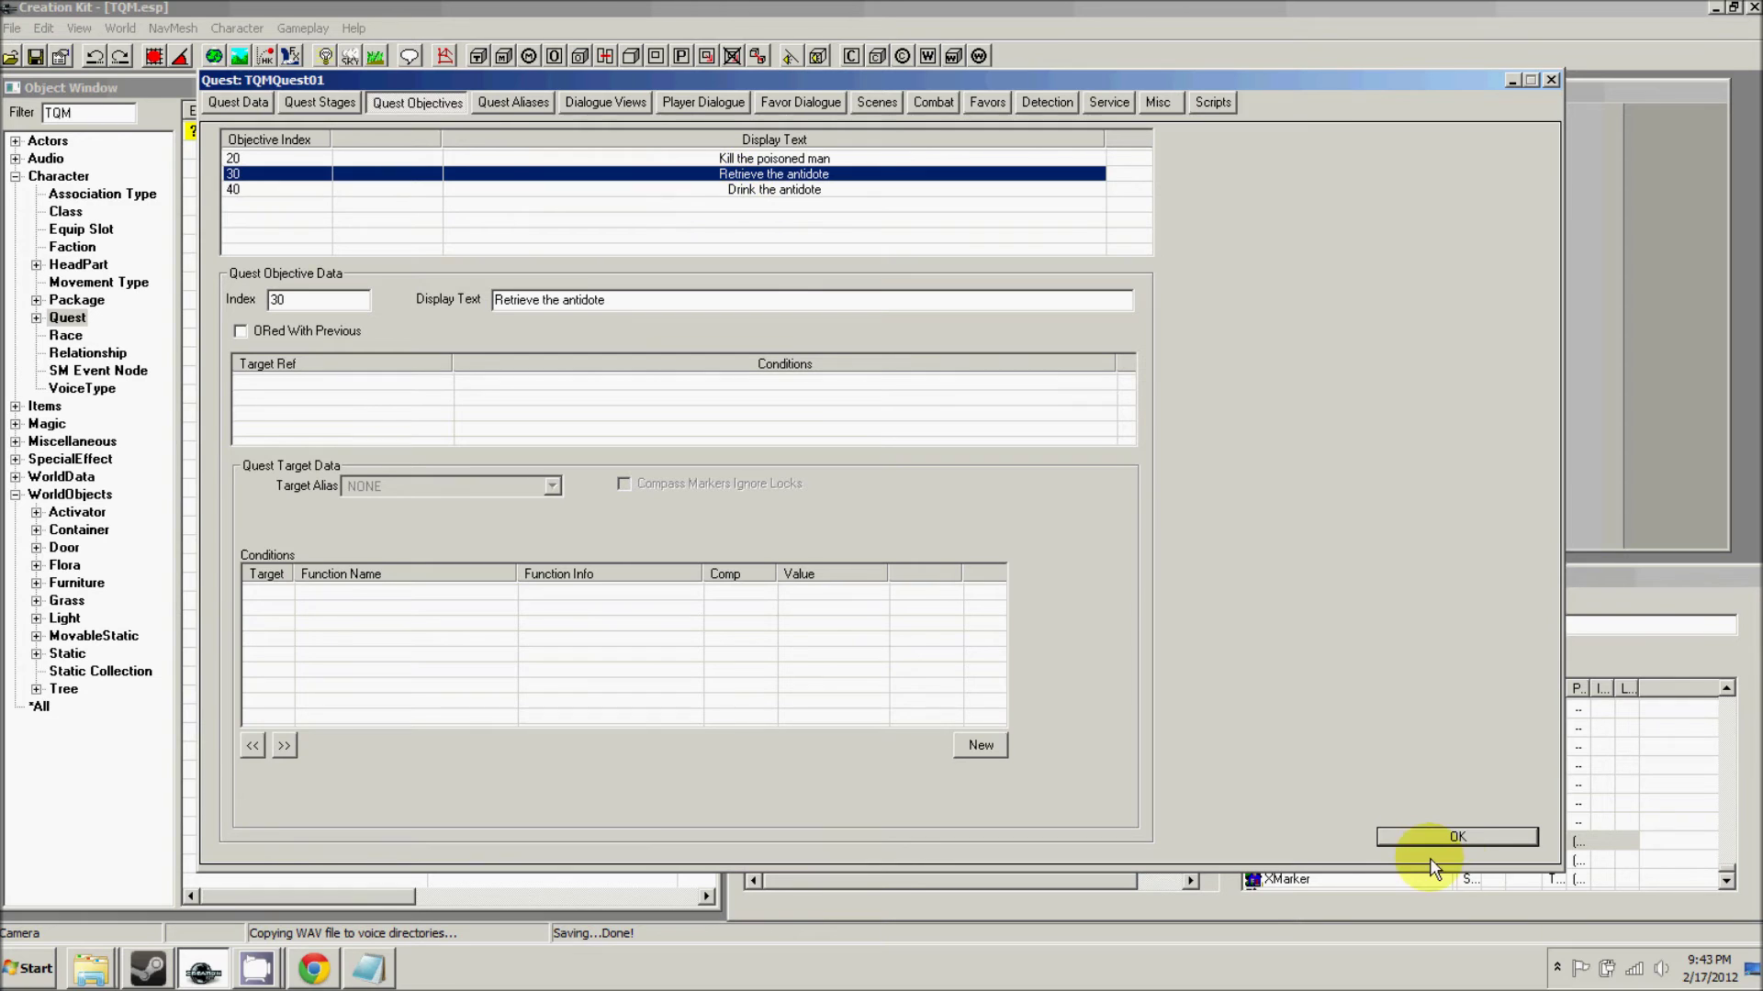
{"action": "left_click", "coordinate": [1456, 837]}
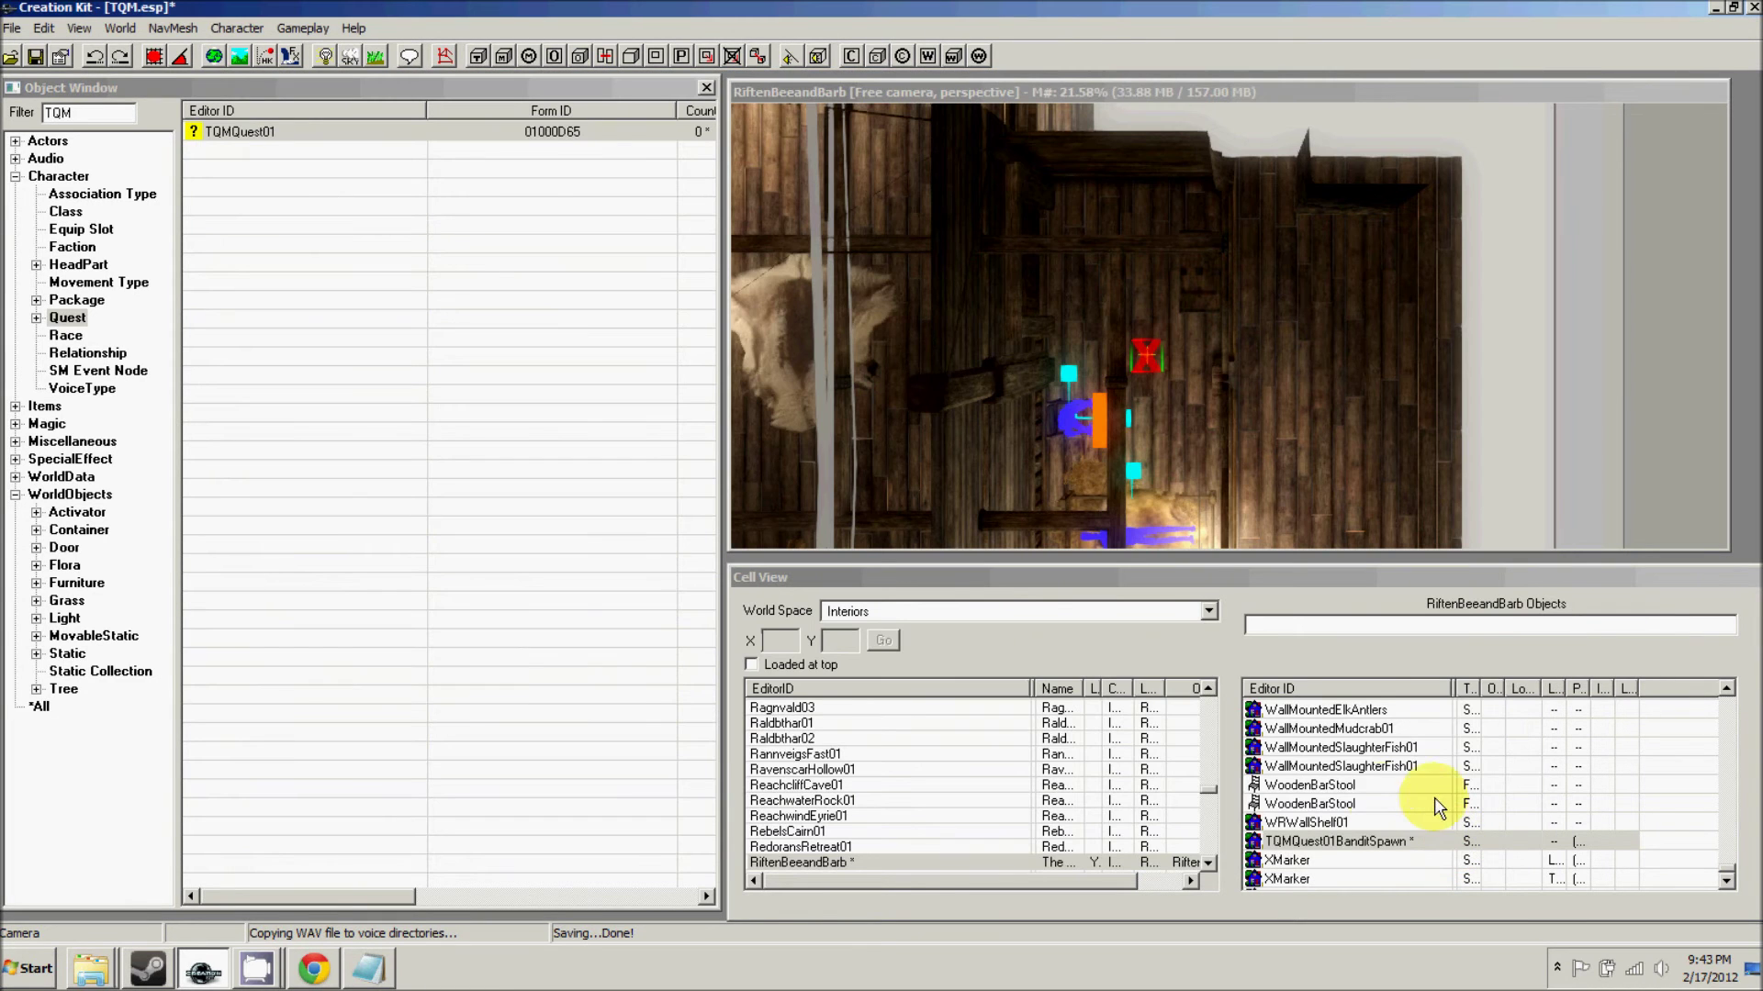
{"action": "left_click", "coordinate": [36, 56]}
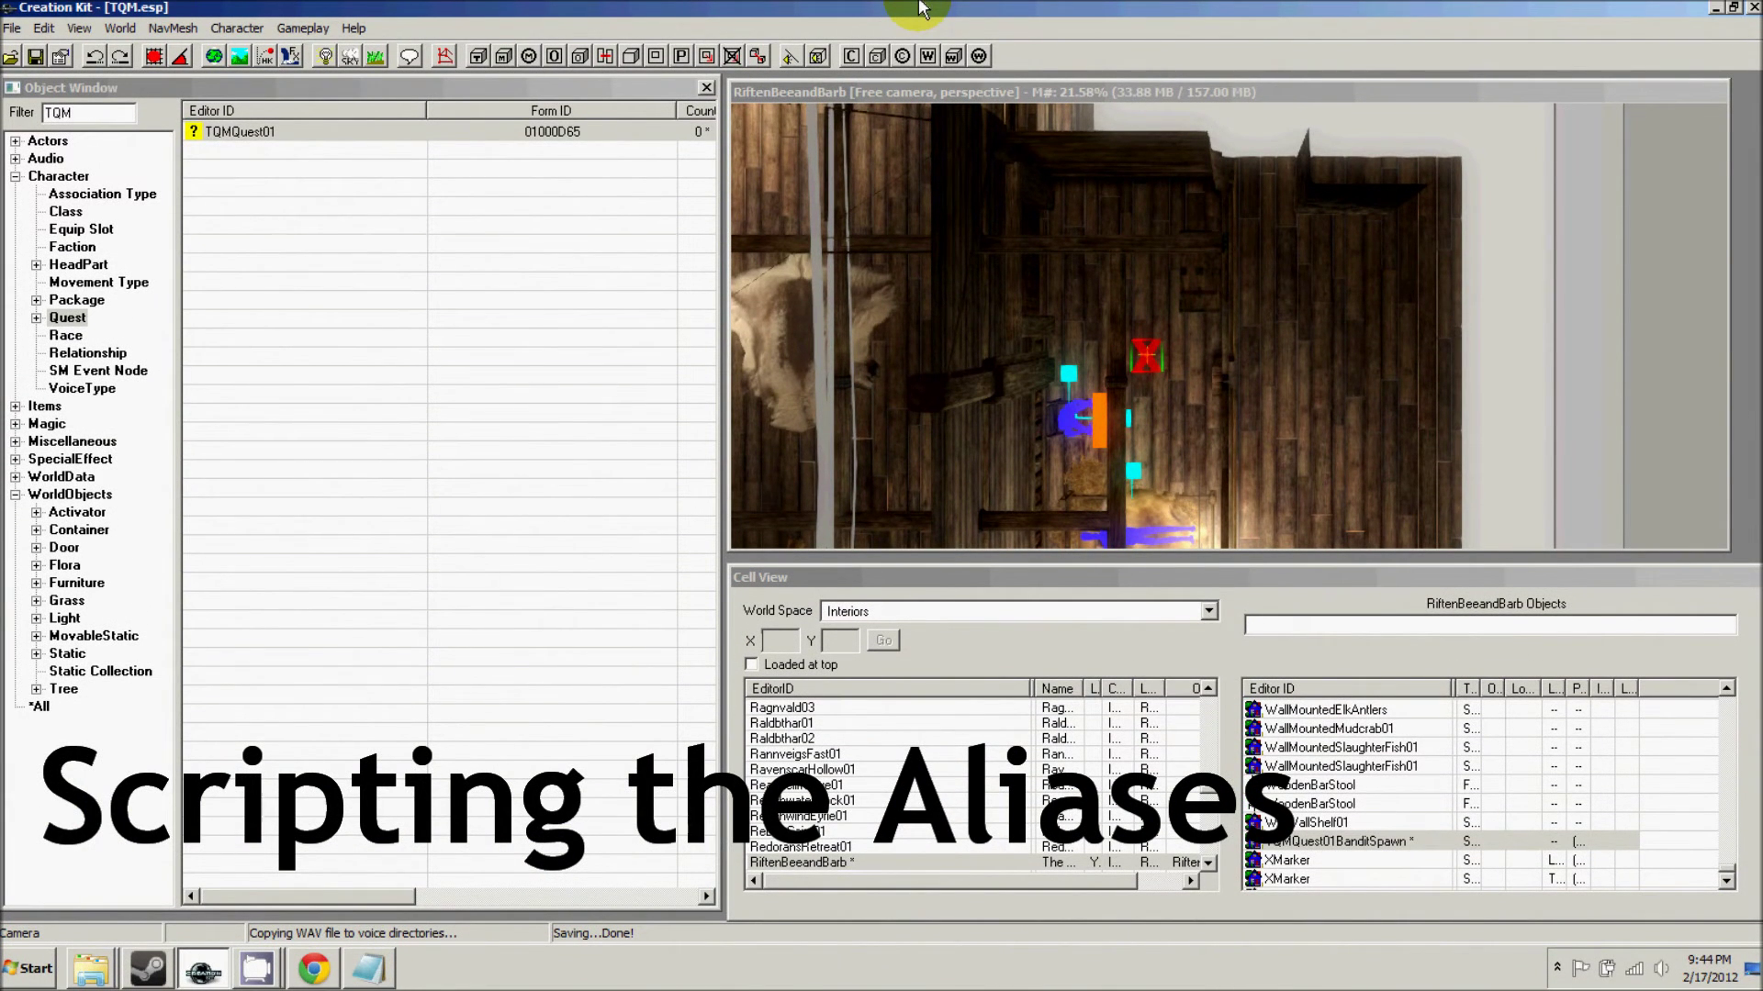
- Open the bandit alias of TQMQuest01 and add a new script named TQMQuest01BanditScript to it
{"action": "double_click", "coordinate": [235, 134]}
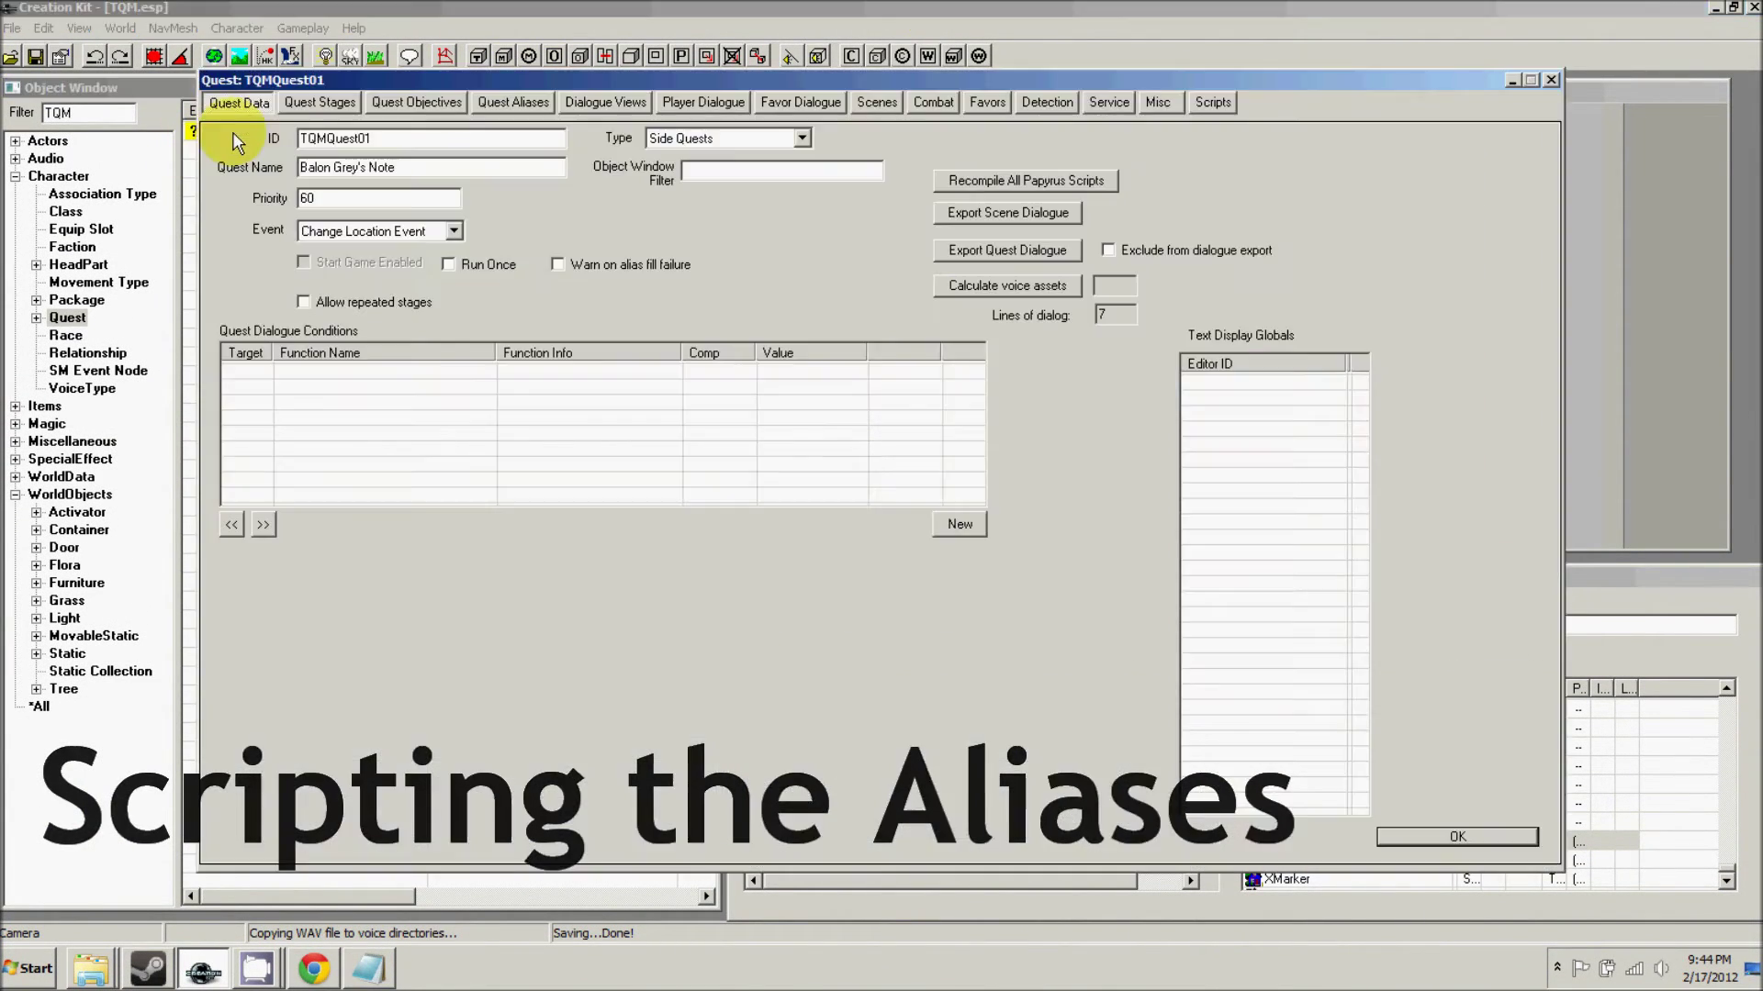
{"action": "left_click", "coordinate": [493, 102]}
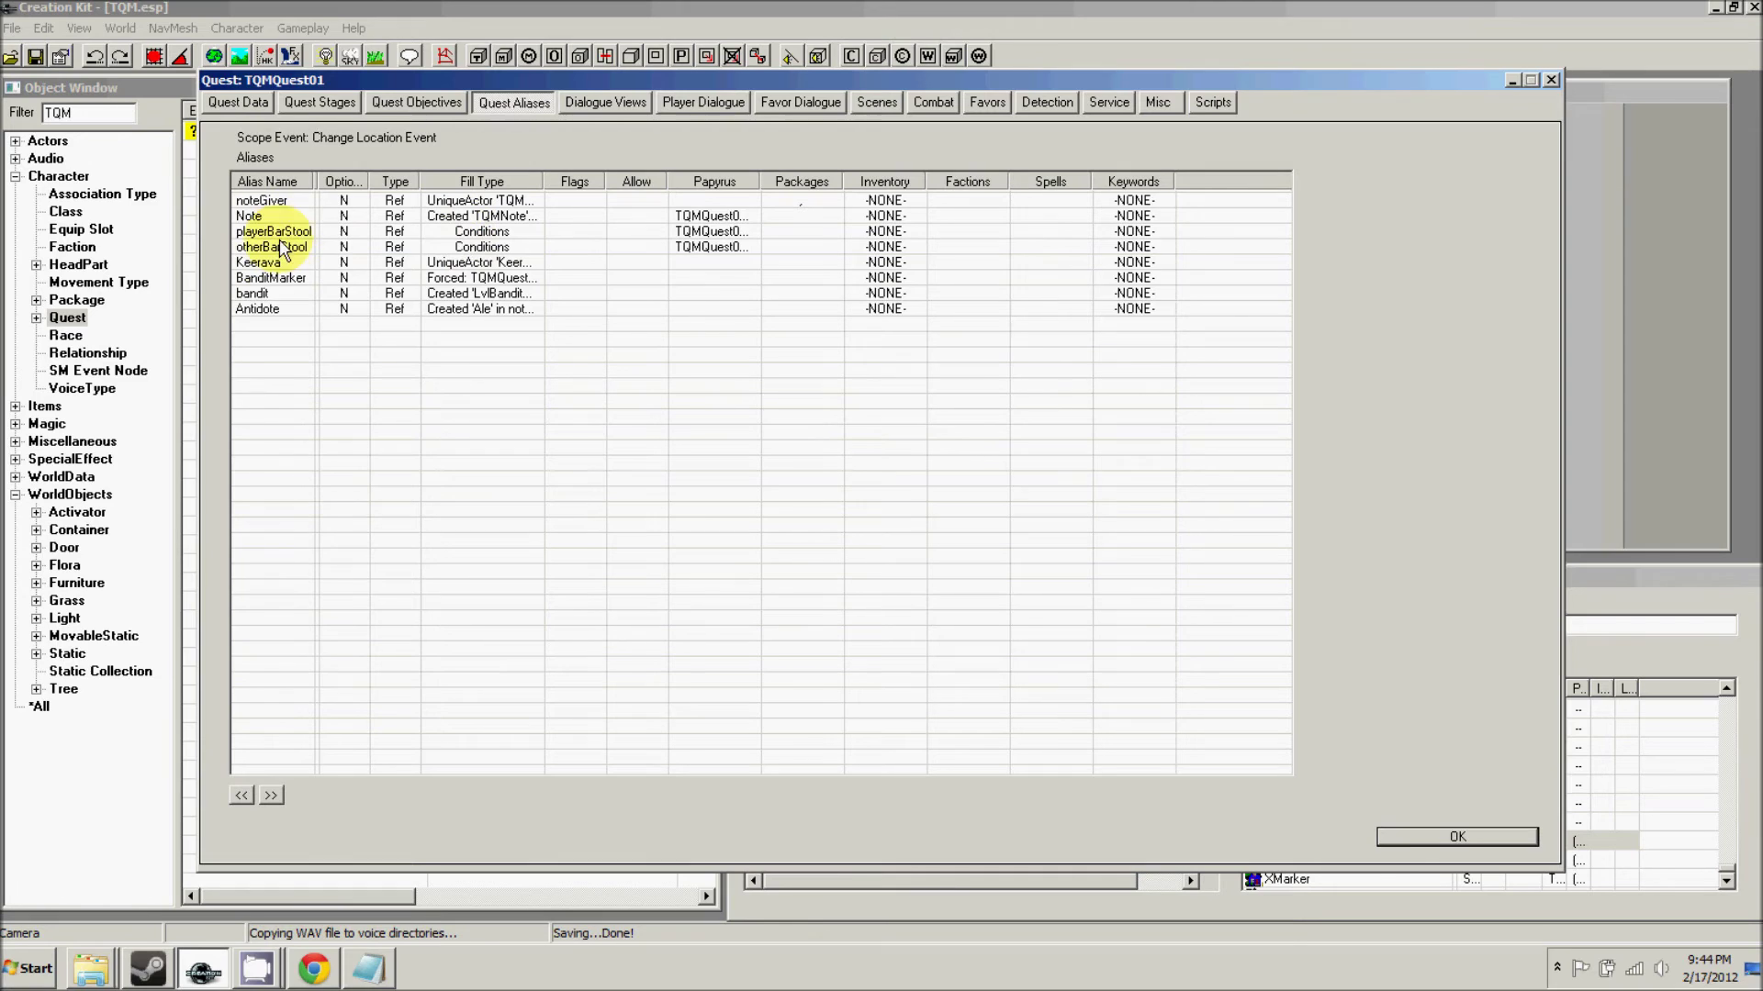
{"action": "left_click", "coordinate": [268, 294]}
{"action": "right_click", "coordinate": [268, 296]}
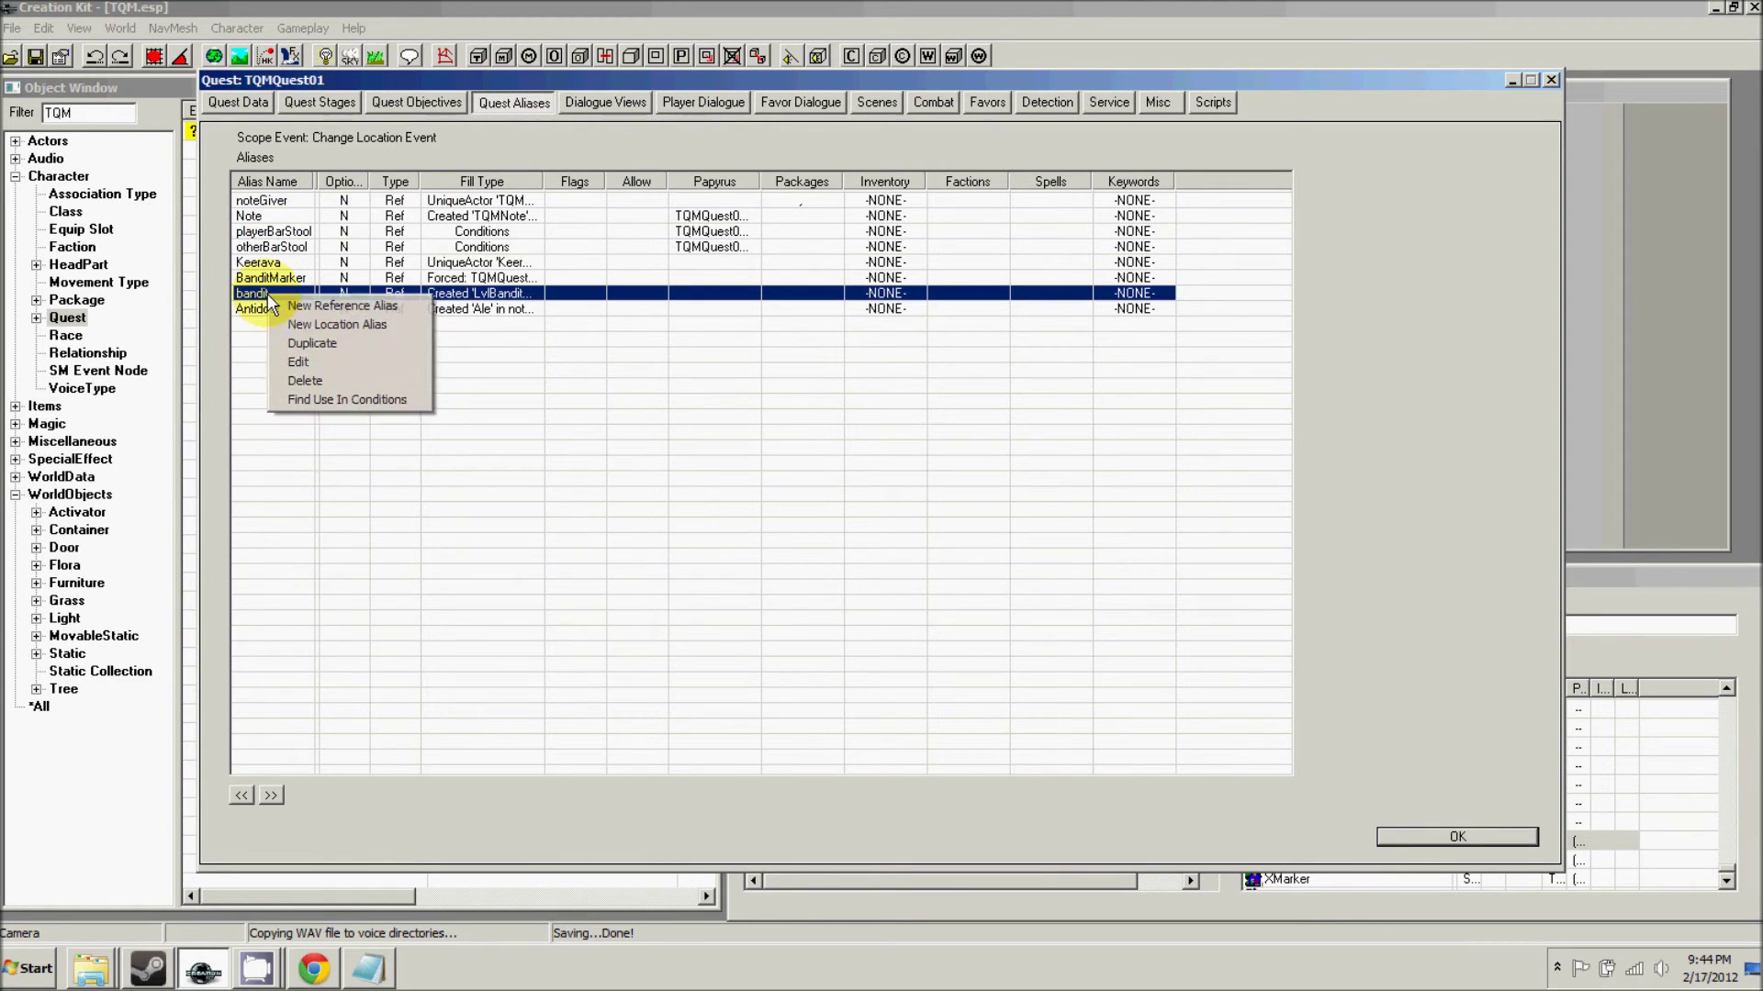
{"action": "left_click", "coordinate": [290, 360]}
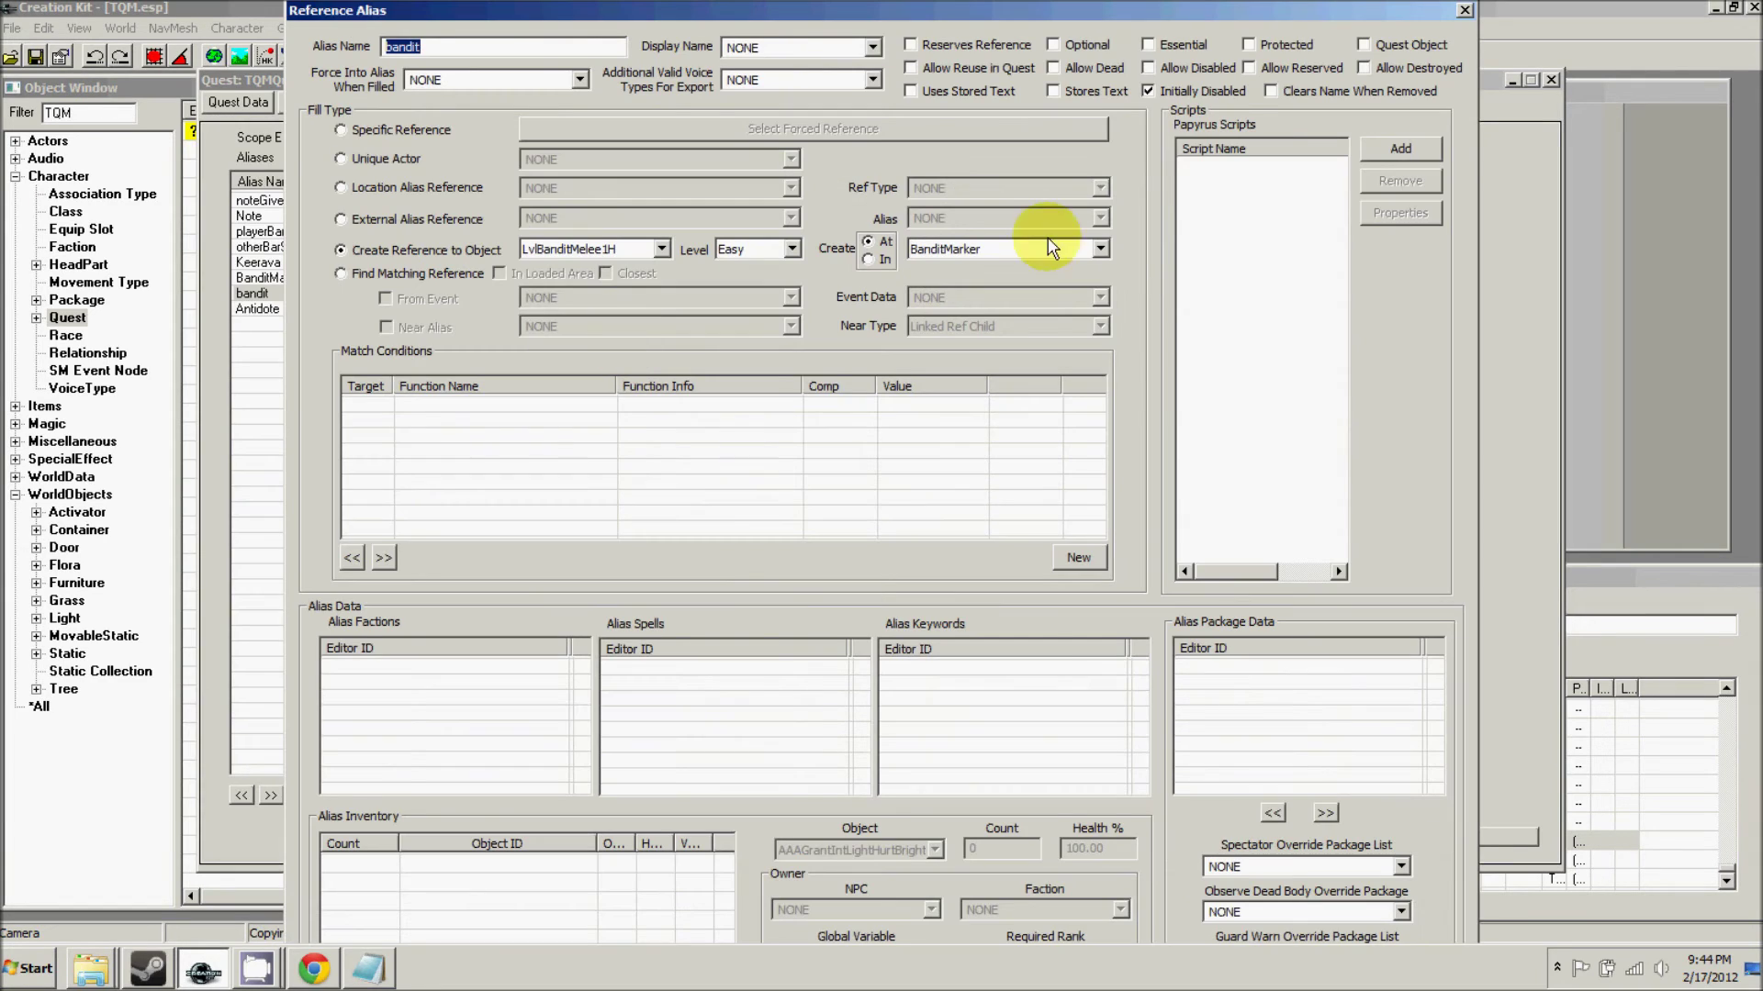
{"action": "left_click", "coordinate": [1400, 148]}
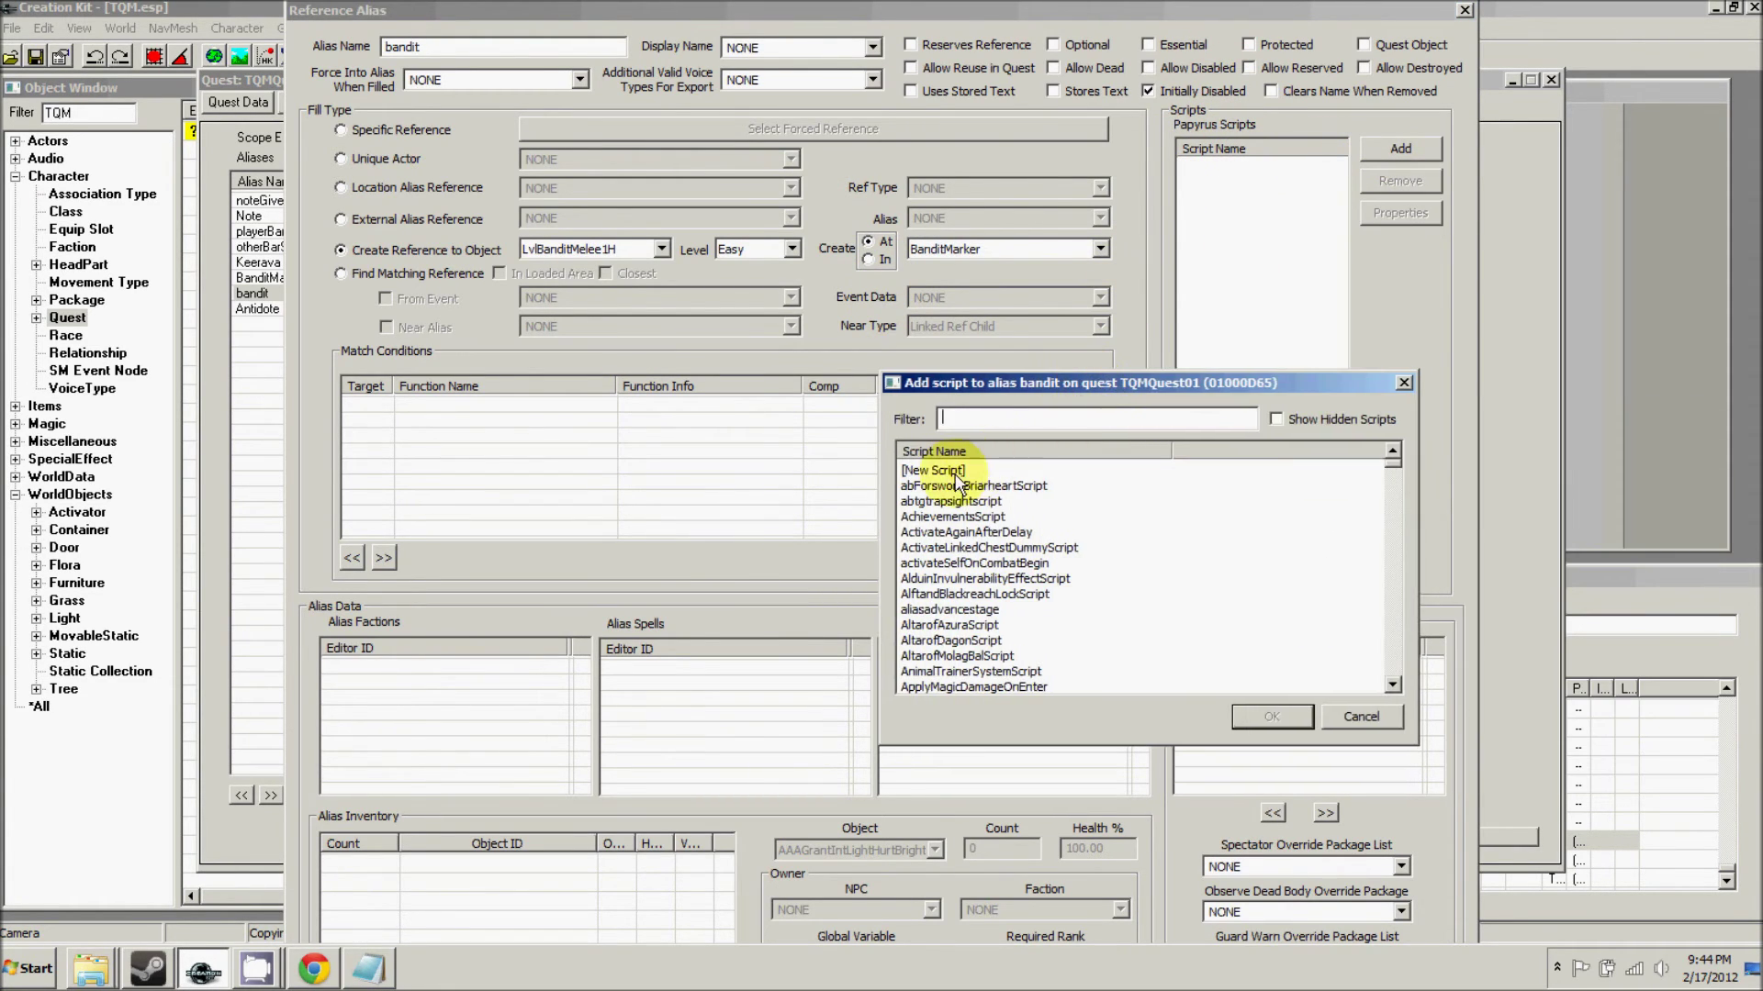
{"action": "double_click", "coordinate": [940, 472]}
{"action": "double_click", "coordinate": [987, 441]}
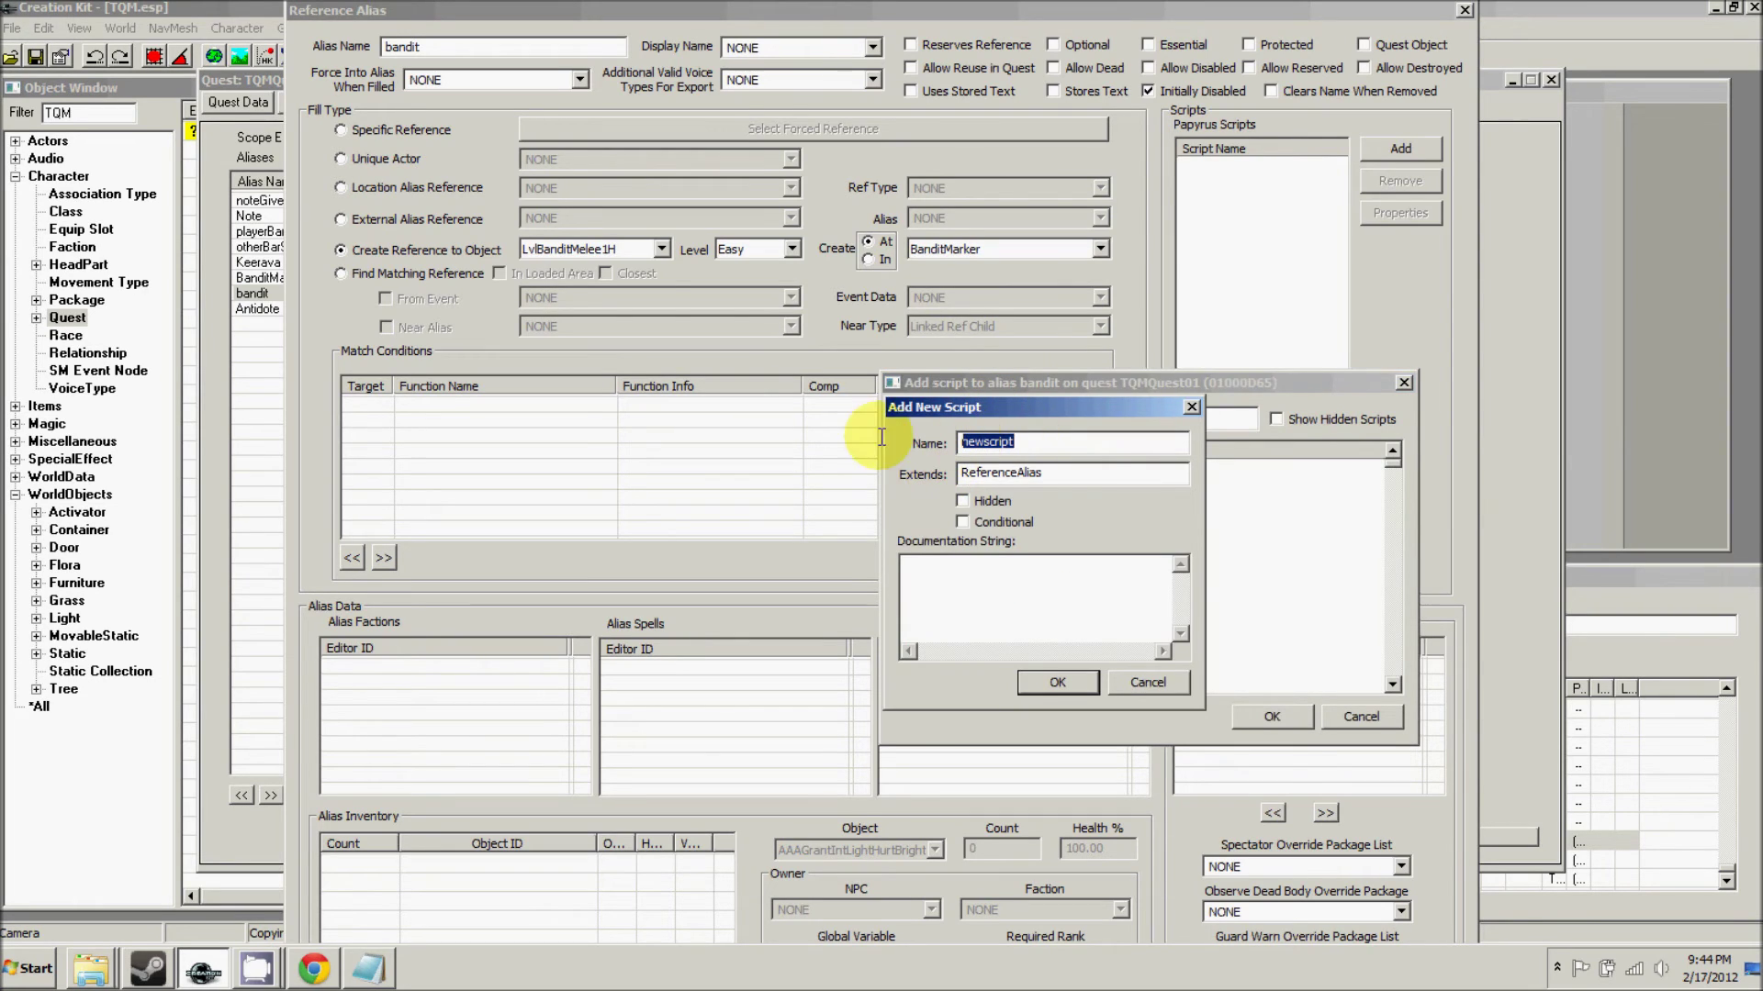
{"action": "type", "text": "TQ"}
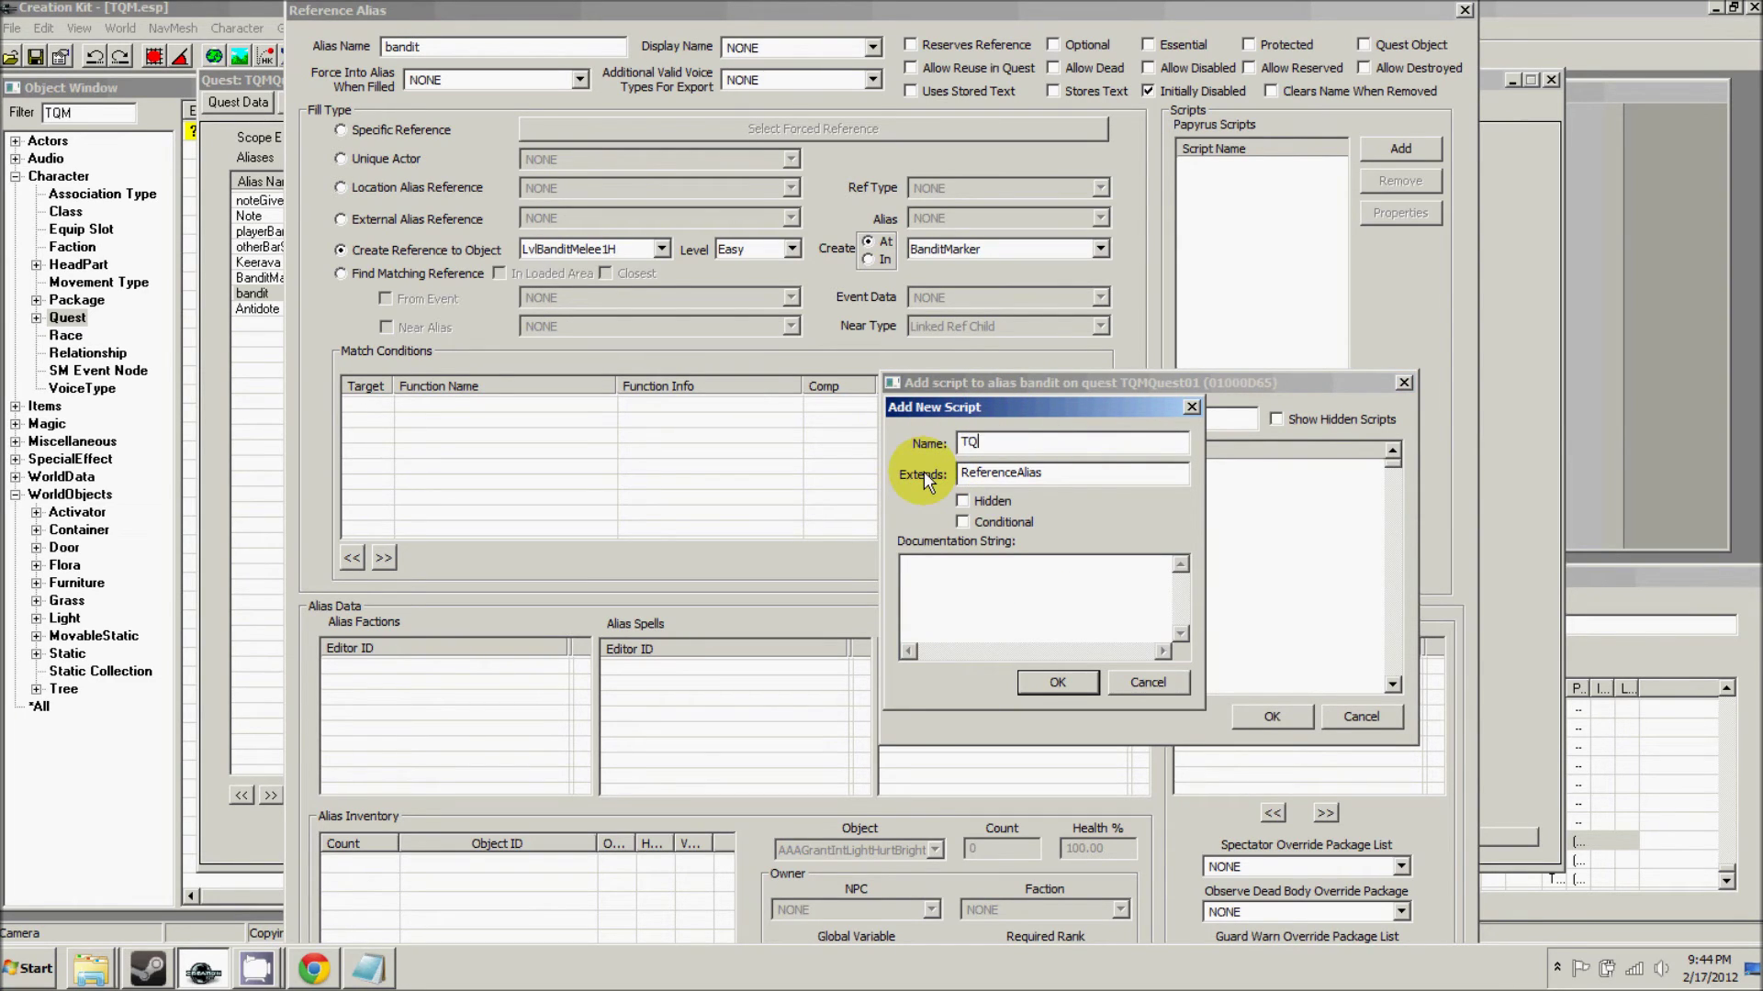
{"action": "type", "text": "MQuest01BanditScript"}
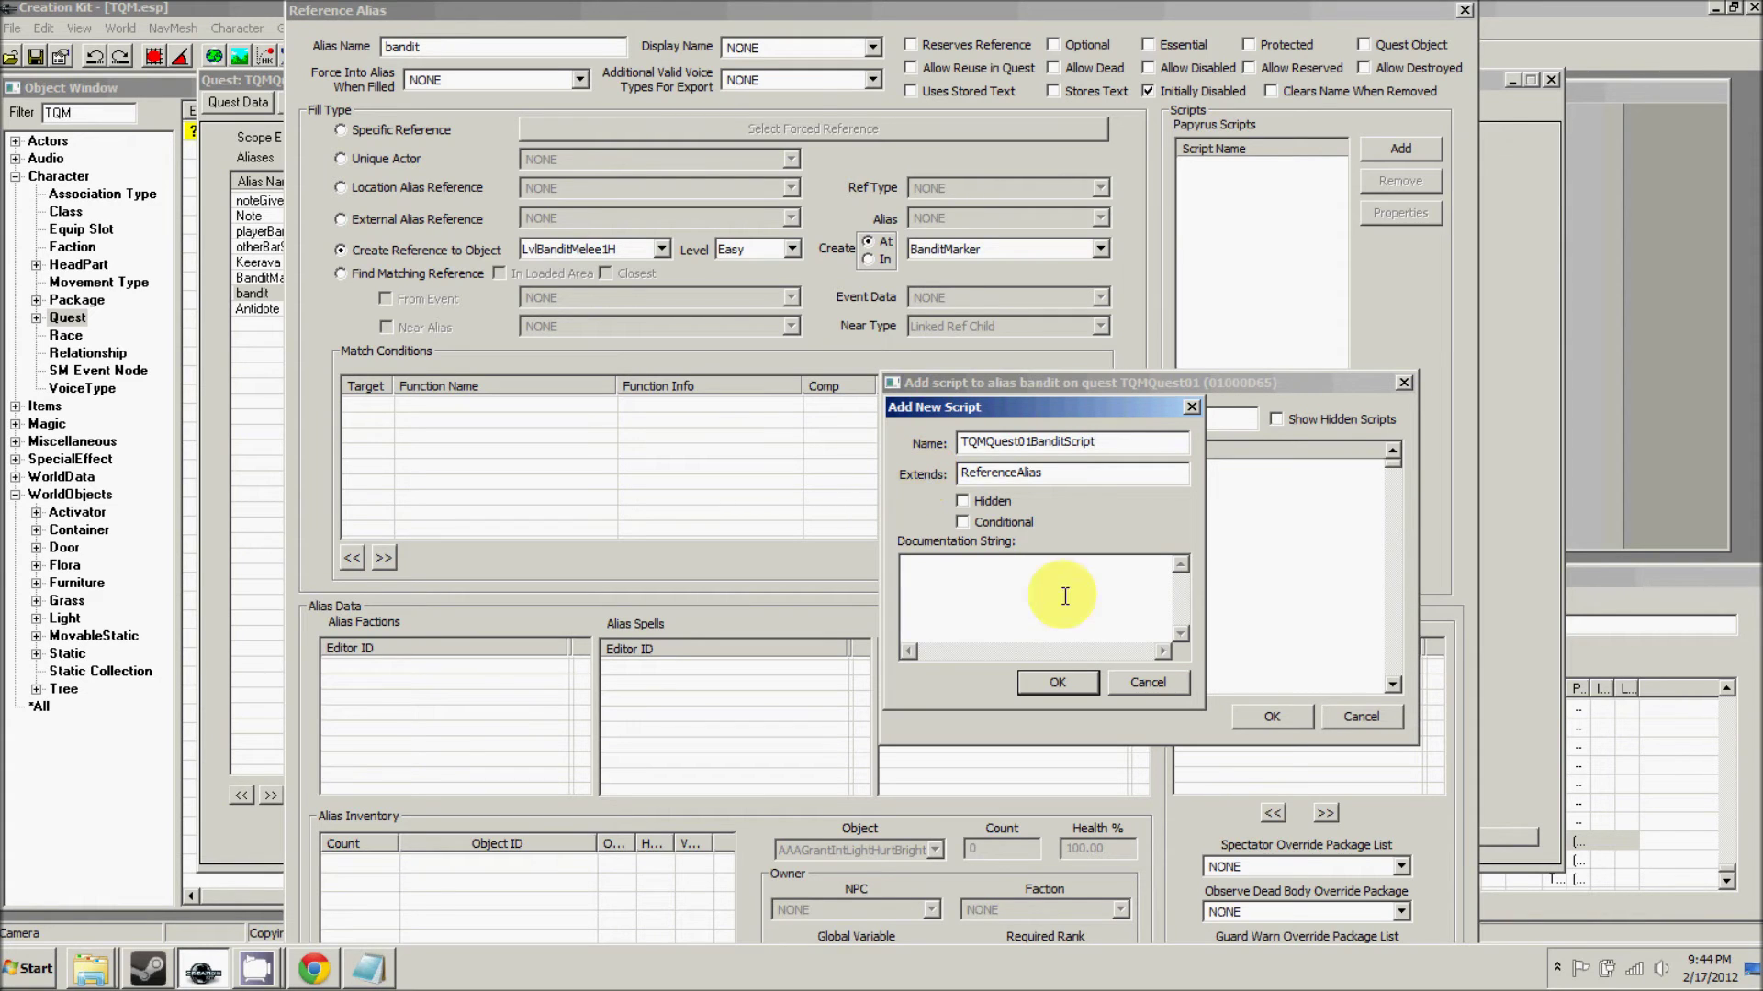
{"action": "left_click", "coordinate": [1057, 682]}
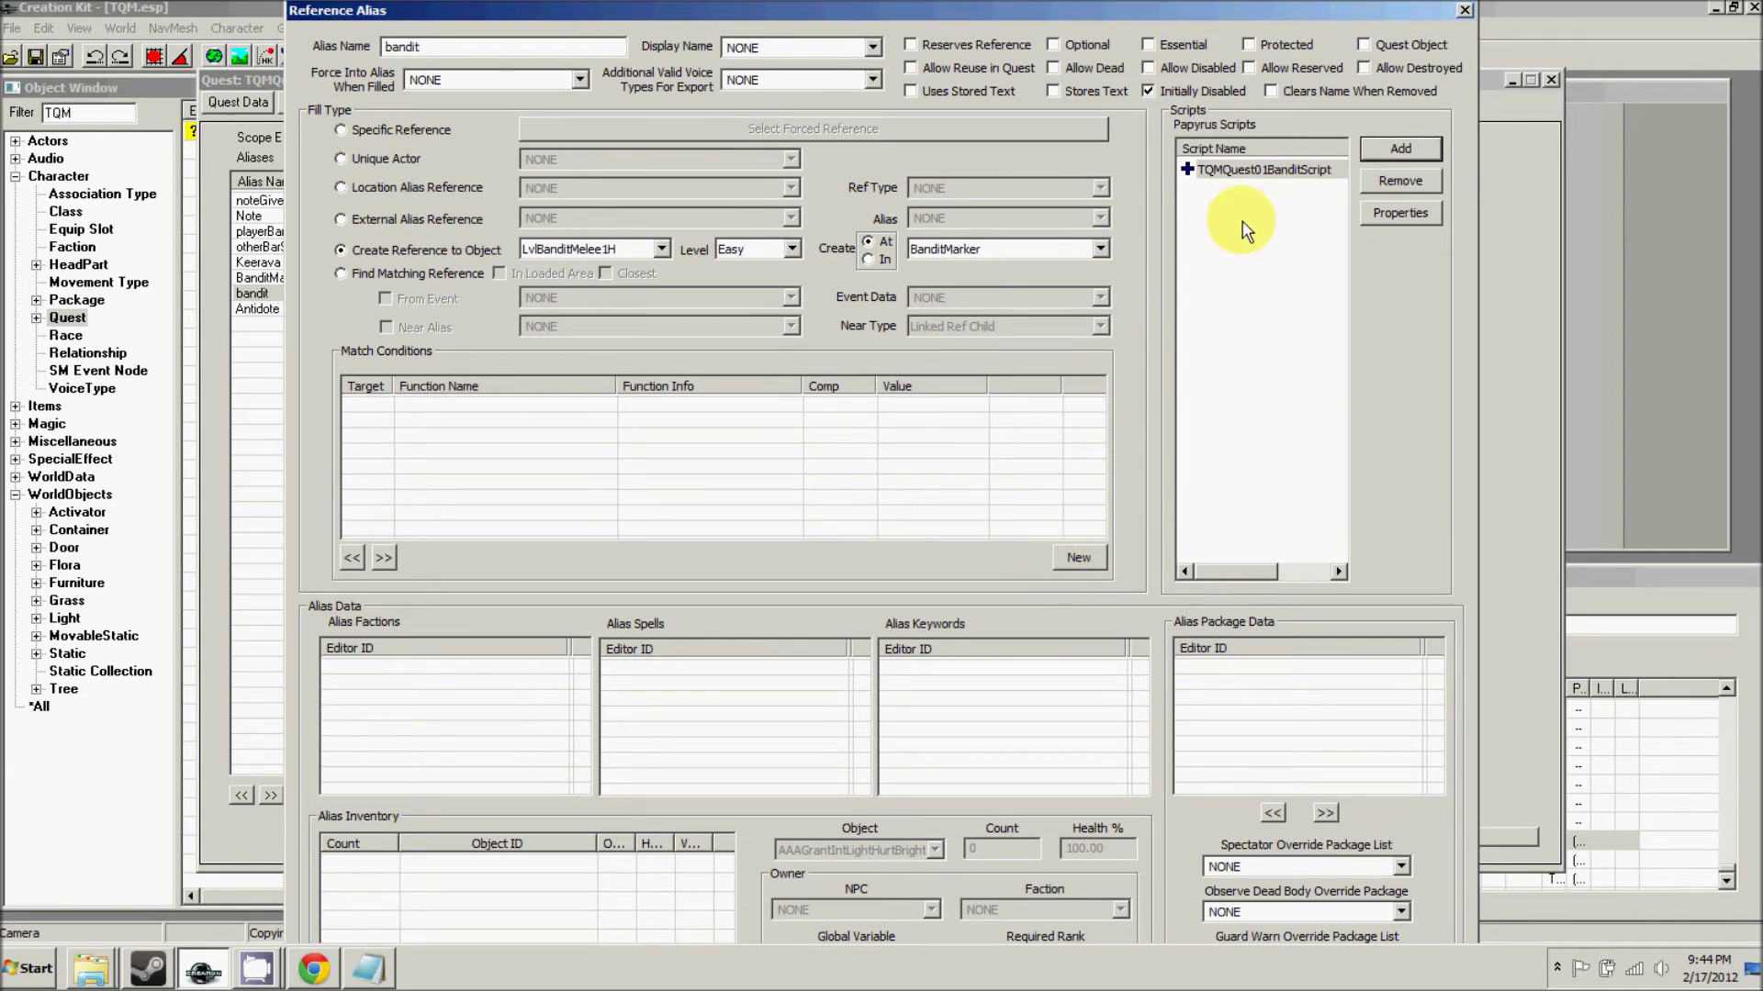
- Open the source of TQMQuest01BanditScript and write an empty Event OnDeath(Actor killer) block closed with EndEvent
{"action": "right_click", "coordinate": [1243, 177]}
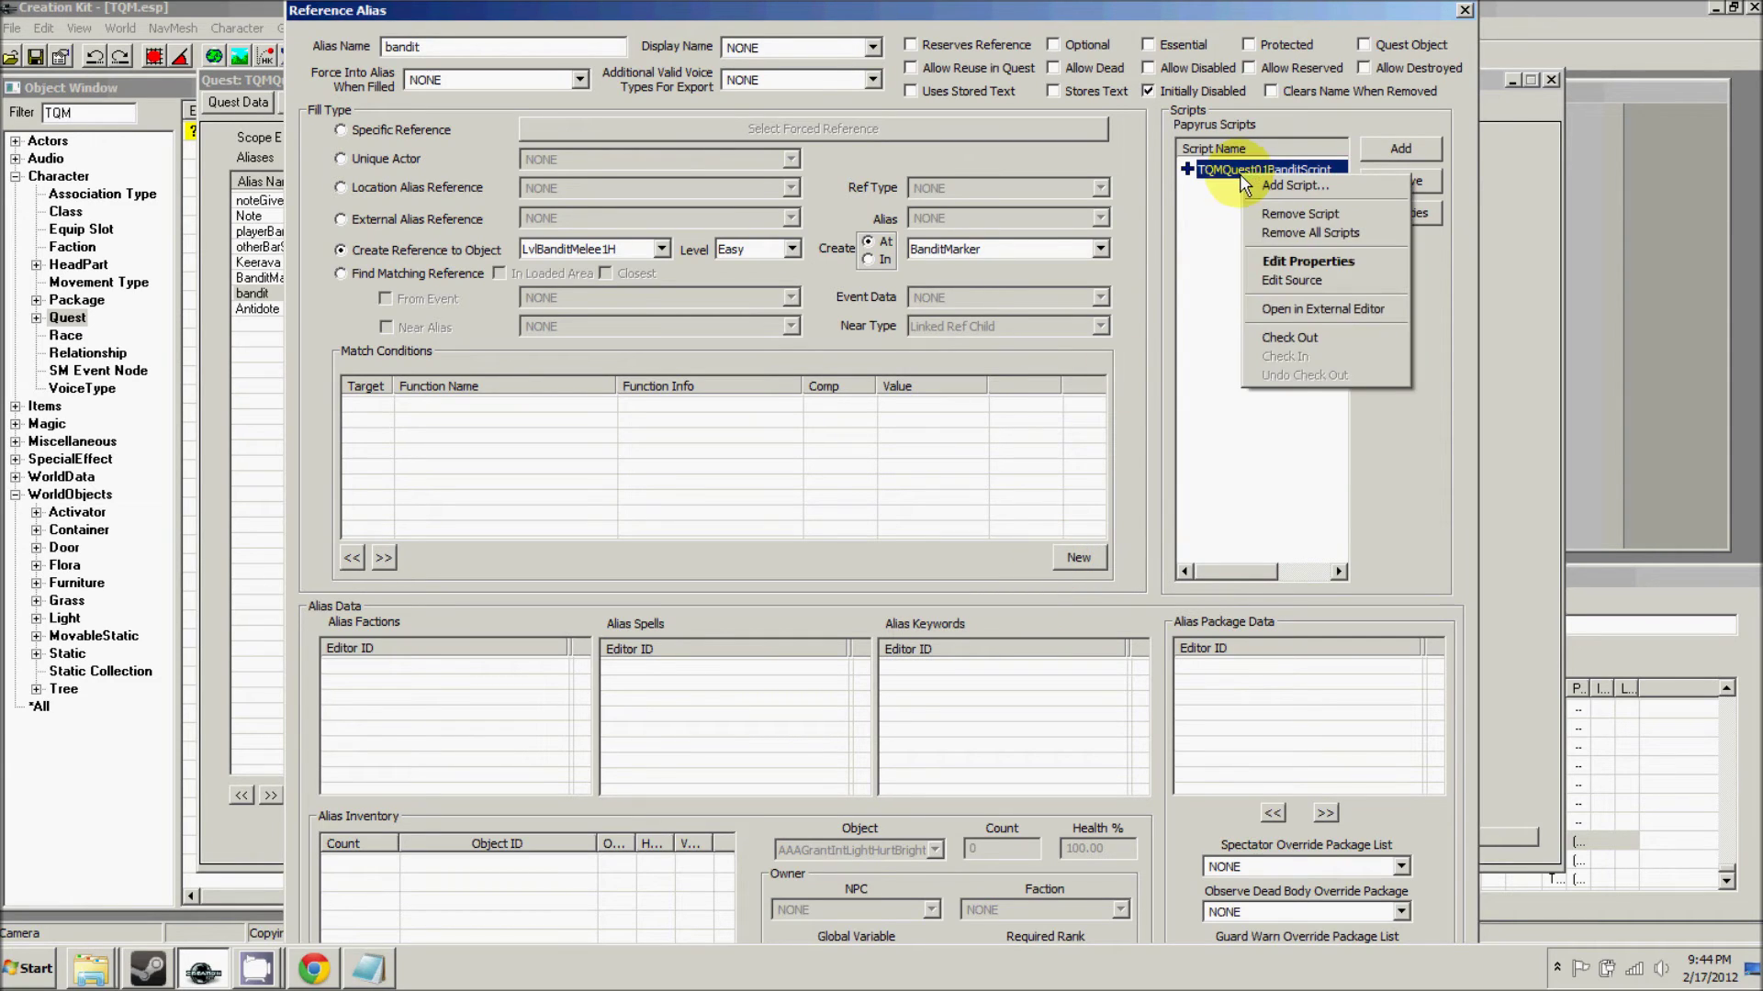
{"action": "left_click", "coordinate": [1266, 280]}
{"action": "left_click", "coordinate": [631, 272]}
{"action": "key", "text": "Return"}
{"action": "type", "text": "Event OnDeath(Actor"}
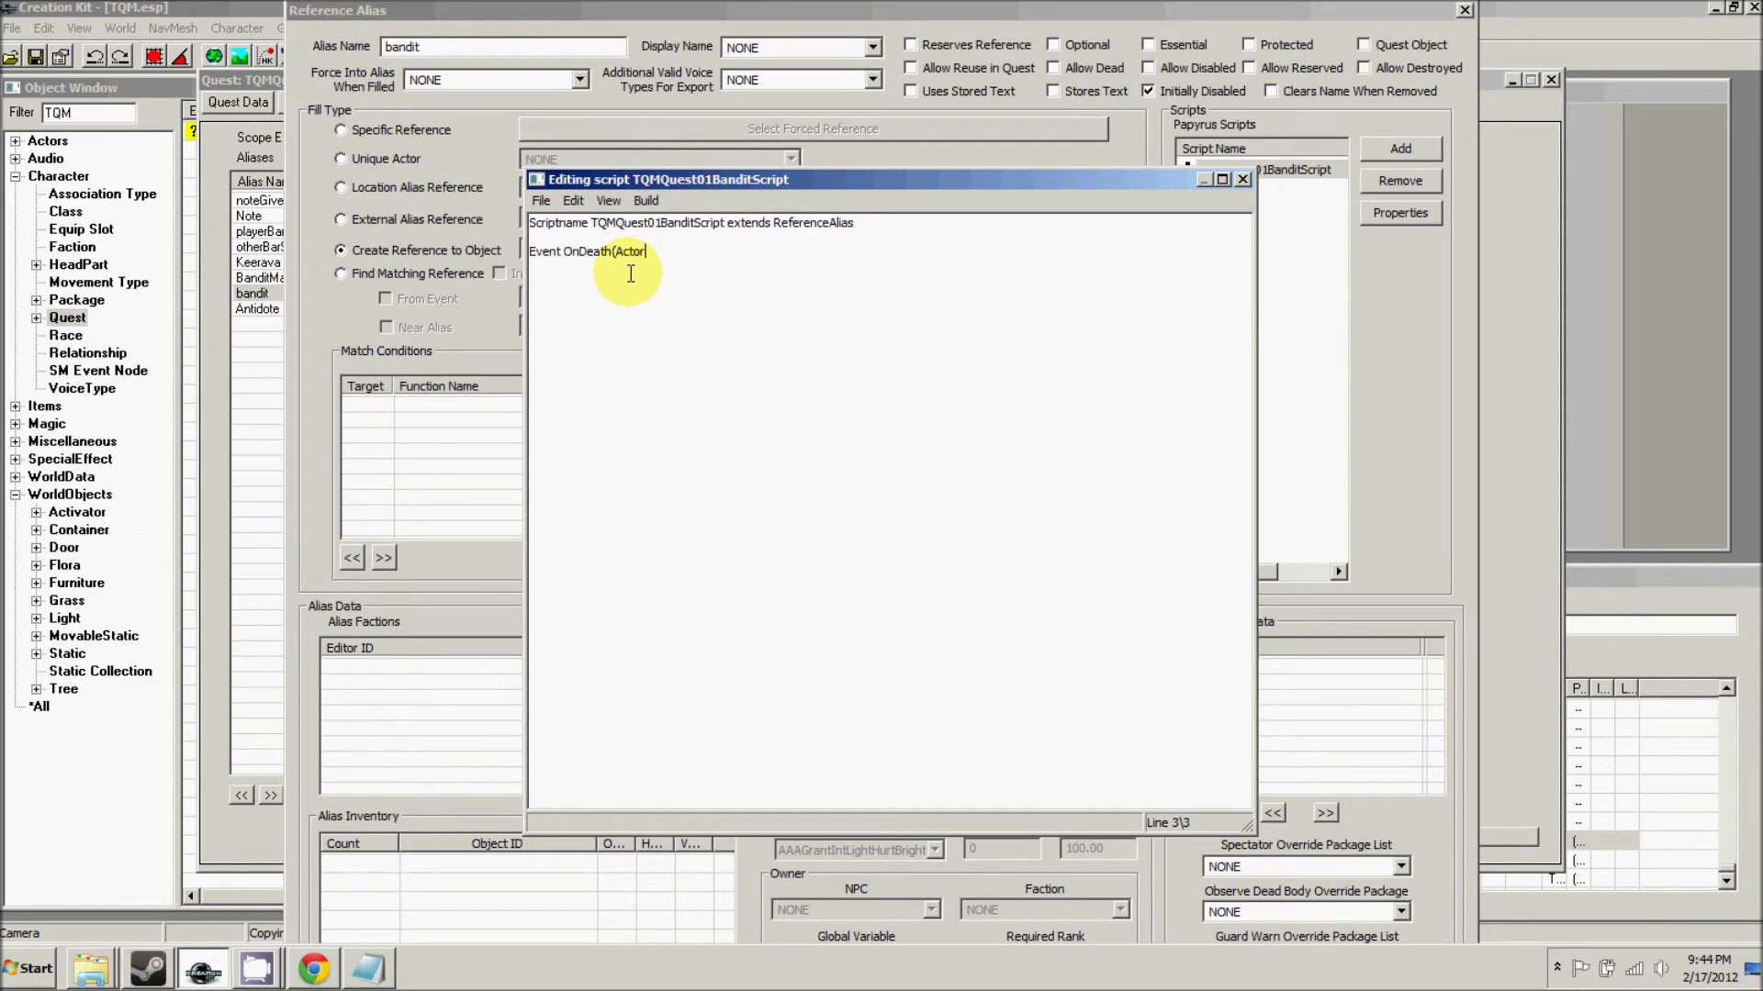
{"action": "type", "text": " killer)"}
{"action": "key", "text": "Return"}
{"action": "key", "text": "Return"}
{"action": "type", "text": "Event"}
{"action": "key", "text": "BackSpace"}
{"action": "key", "text": "BackSpace"}
{"action": "key", "text": "BackSpace"}
{"action": "type", "text": "dEvent"}
{"action": "double_click", "coordinate": [652, 252]}
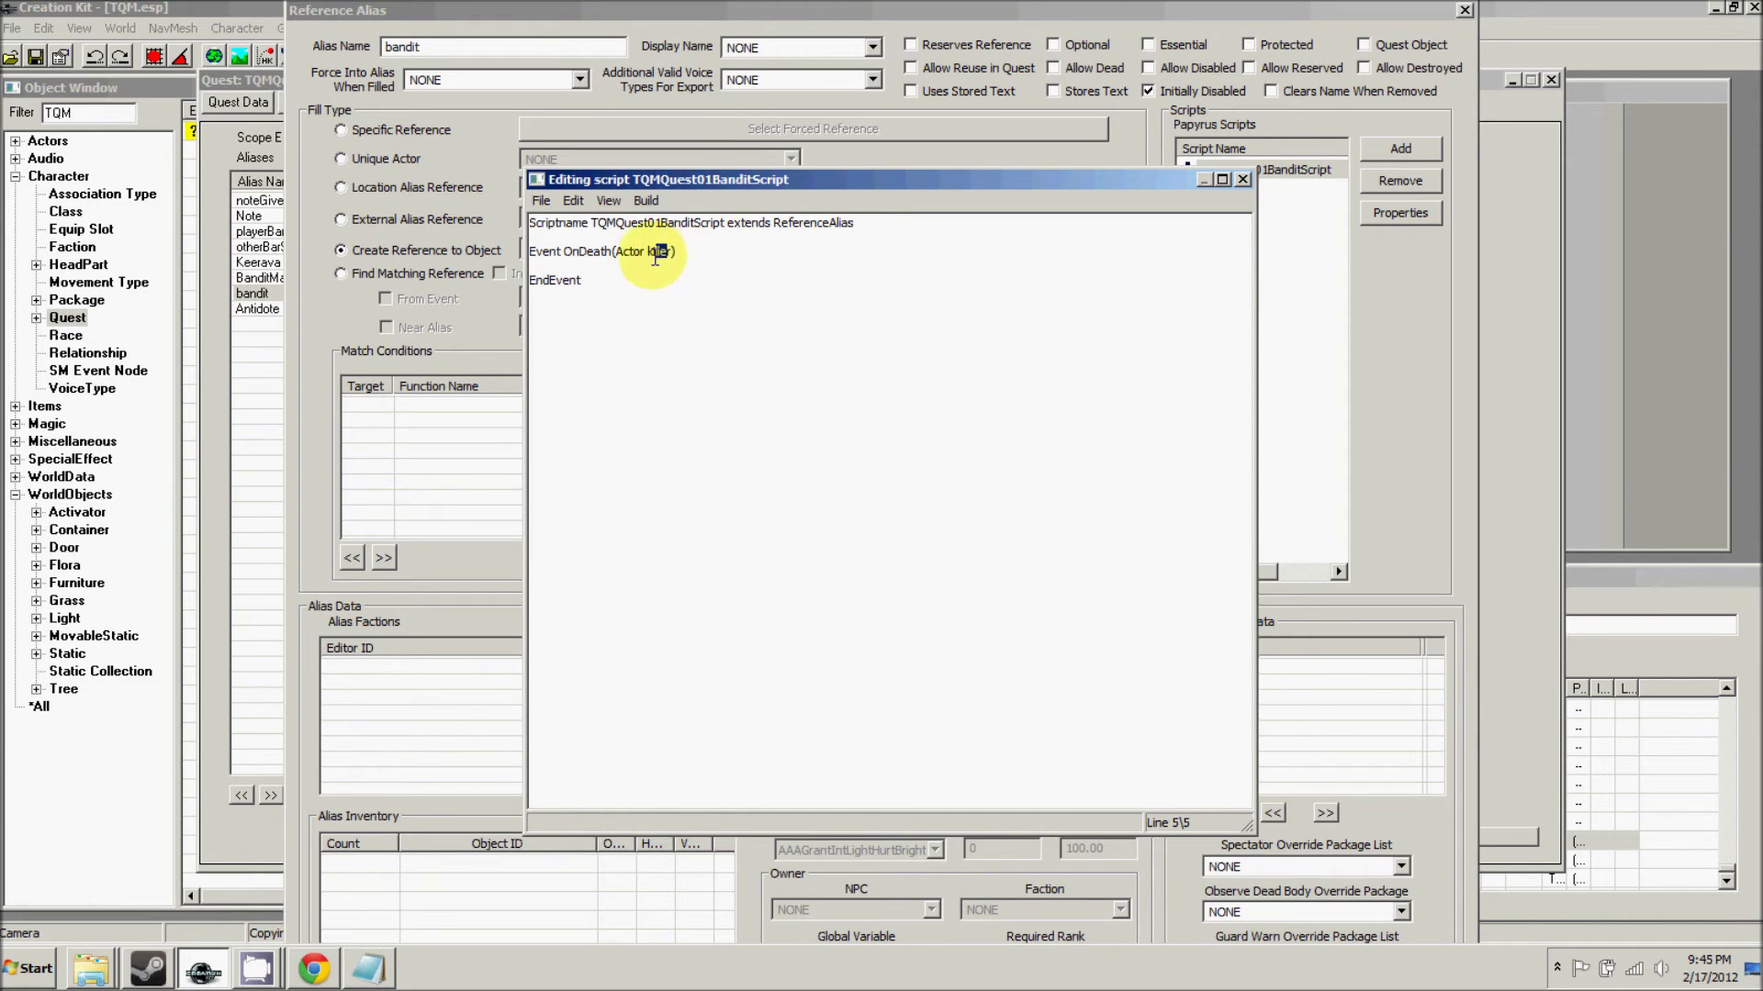
- Put GetOwningQuest().SetStage(30) inside the OnDeath event, save the script and accept the bandit alias
{"action": "left_click", "coordinate": [597, 270]}
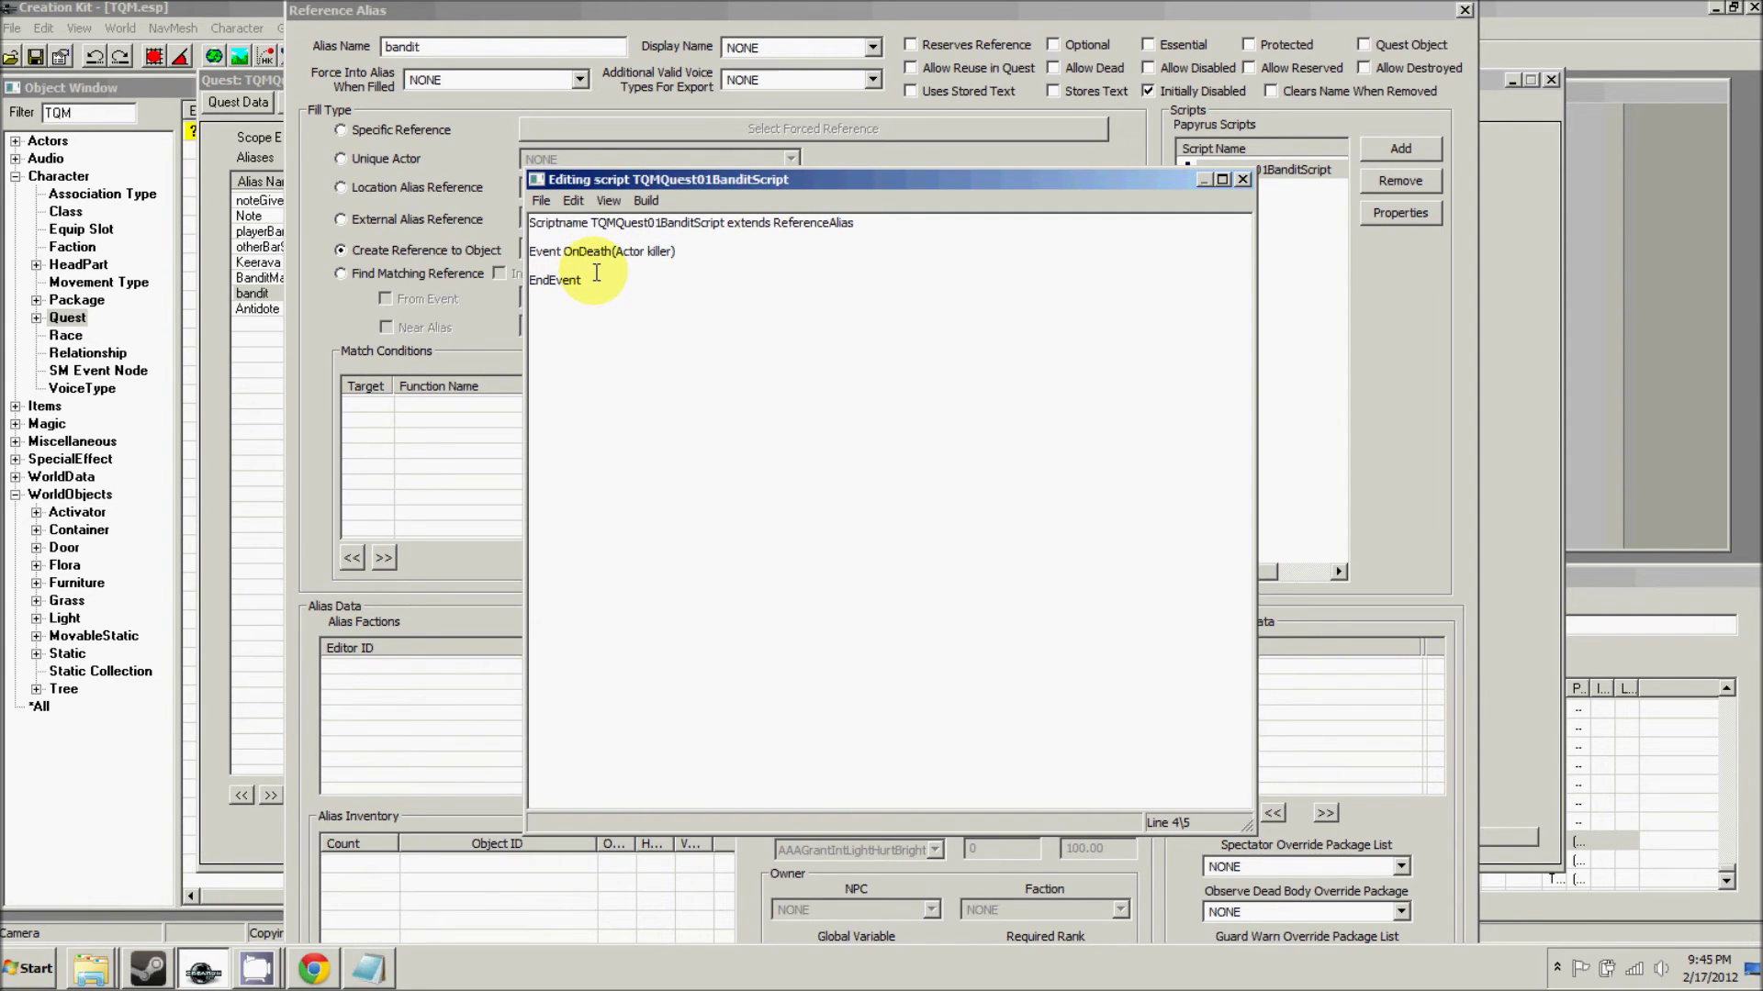
{"action": "type", "text": "GetOwningQuest().SetStage(30)"}
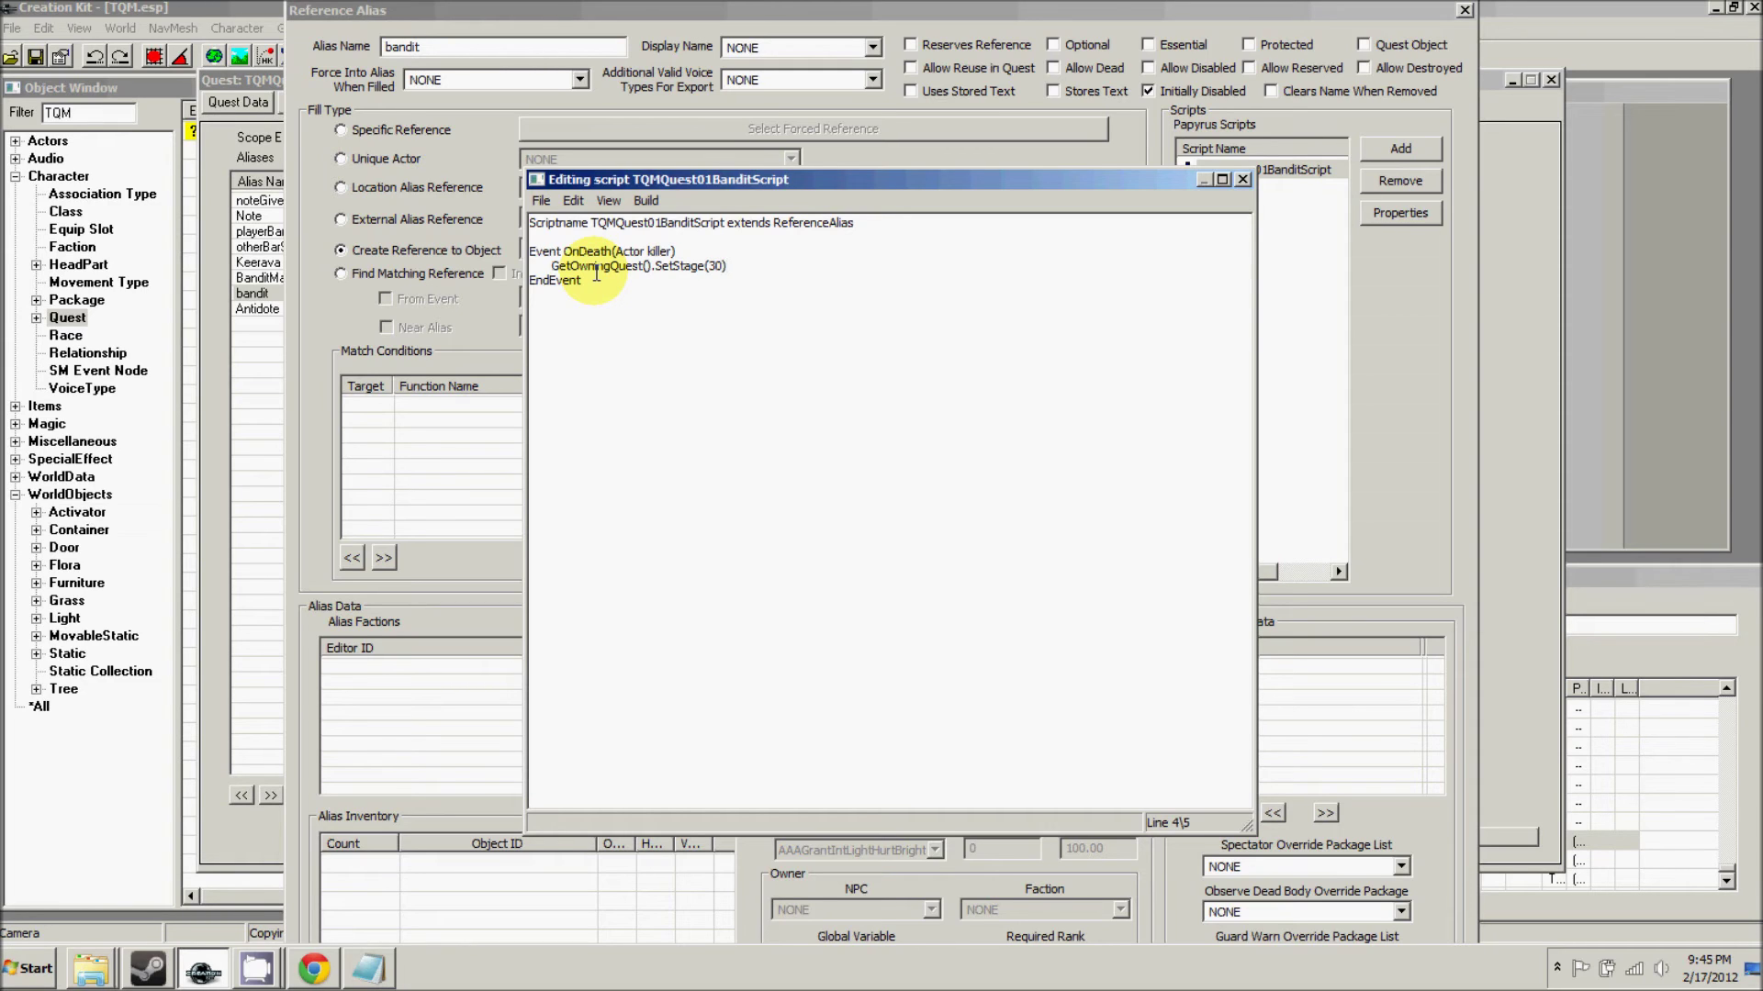
{"action": "left_click", "coordinate": [542, 201]}
{"action": "left_click", "coordinate": [545, 224]}
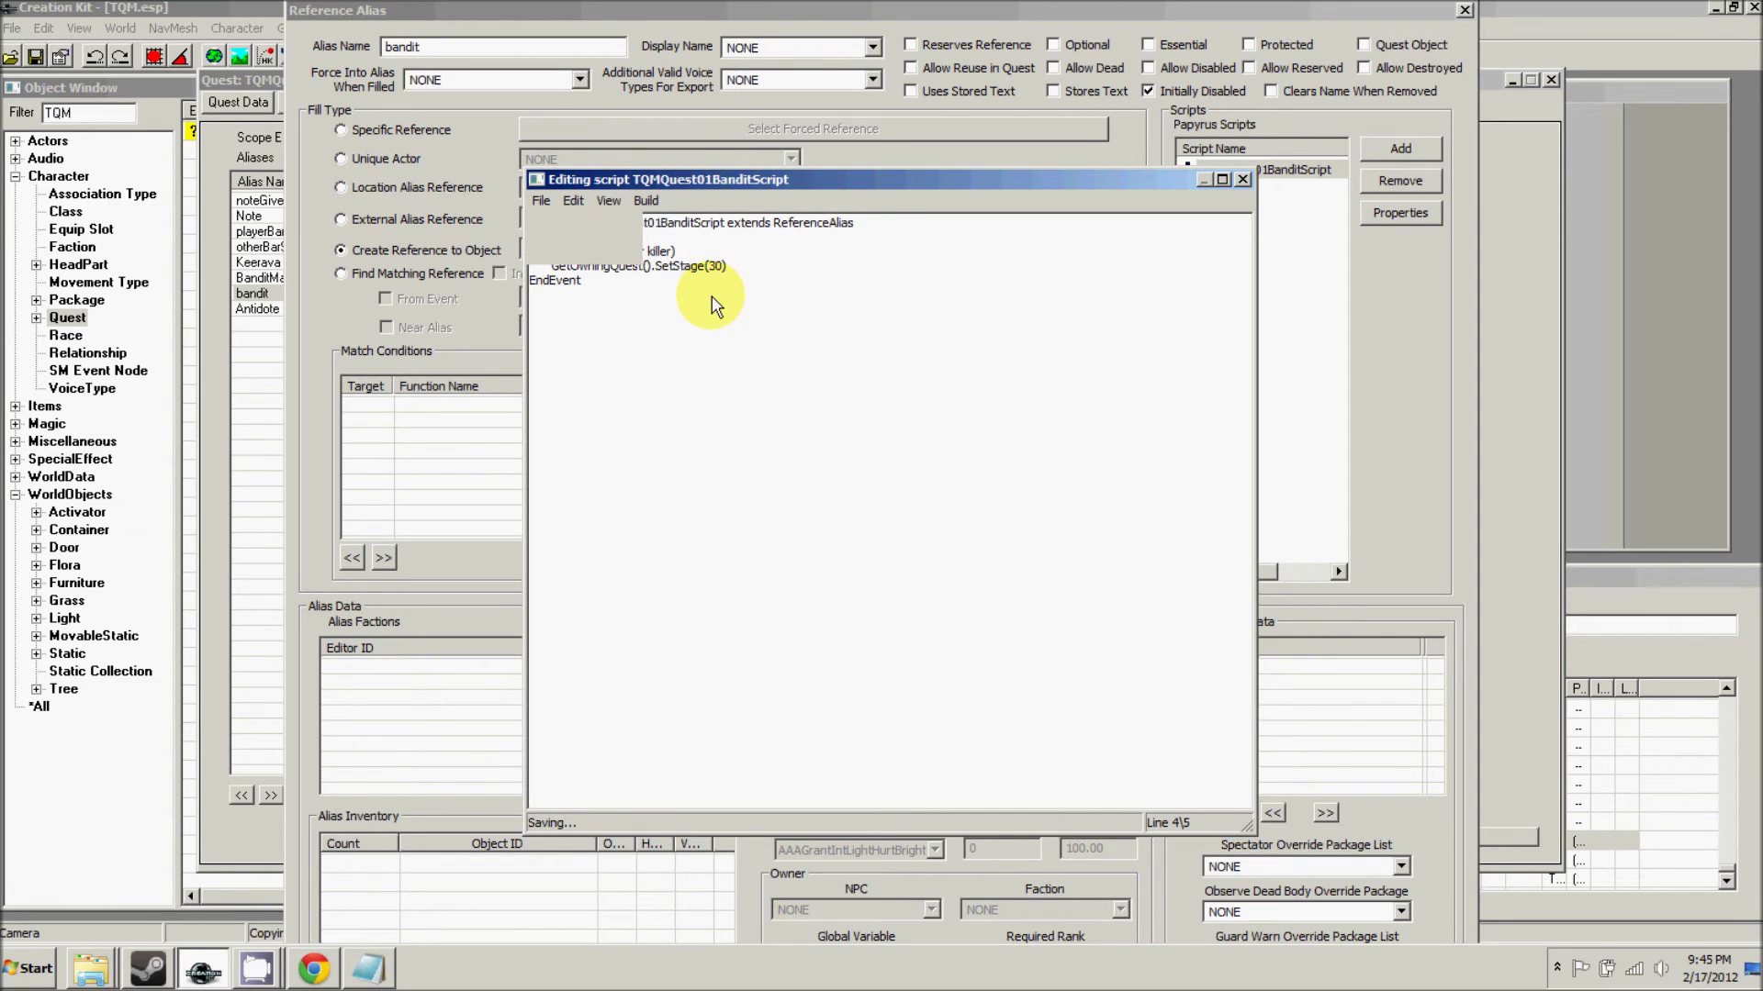
{"action": "left_click", "coordinate": [1243, 180]}
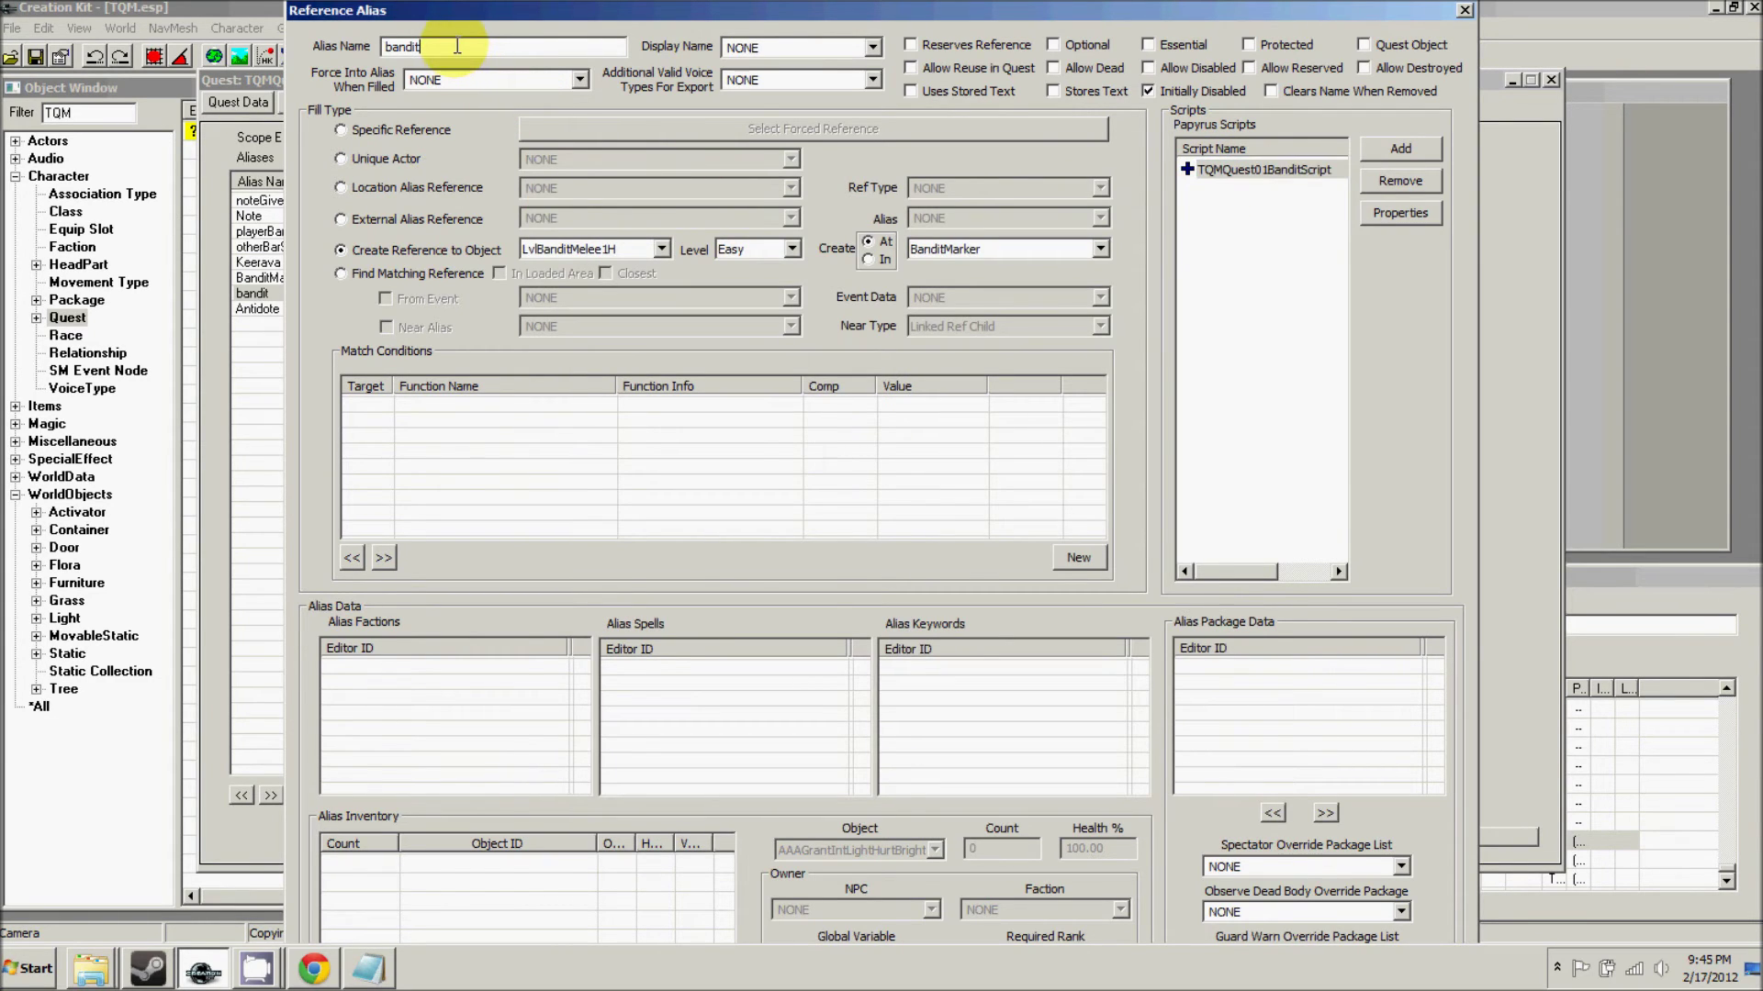
{"action": "key", "text": "Return"}
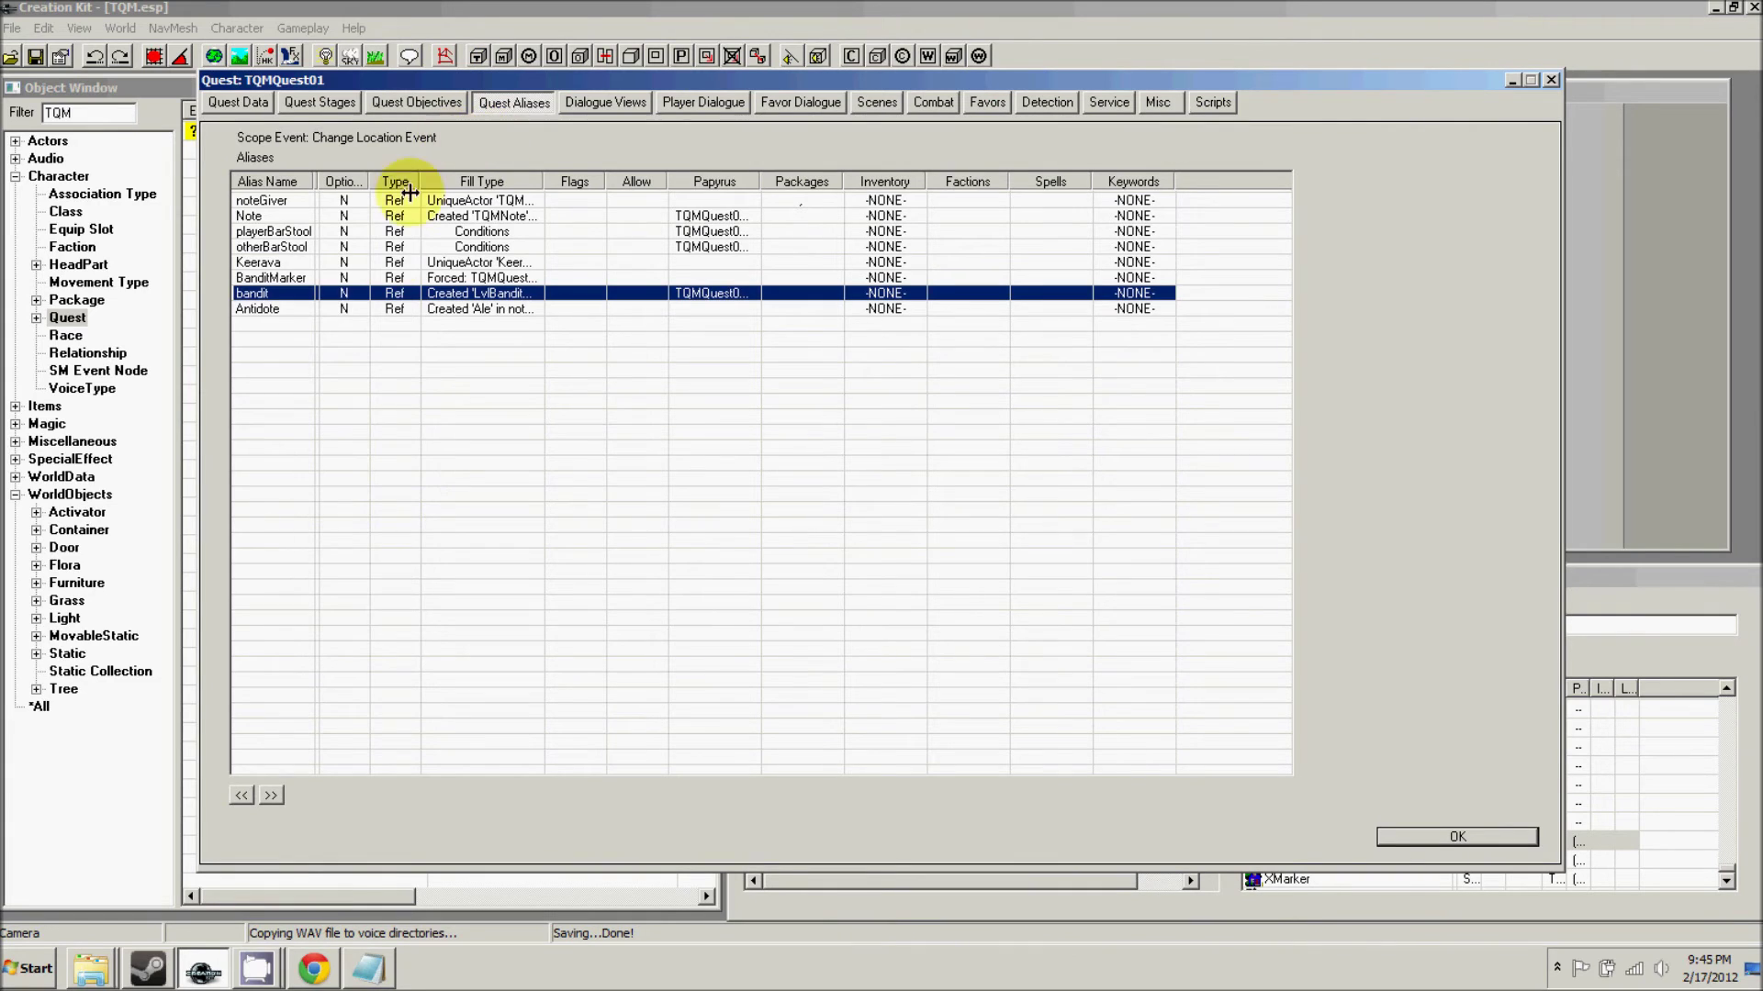
- Open the Antidote alias and add a new script named TQMQuest01AntidoteScript to it
{"action": "double_click", "coordinate": [273, 310]}
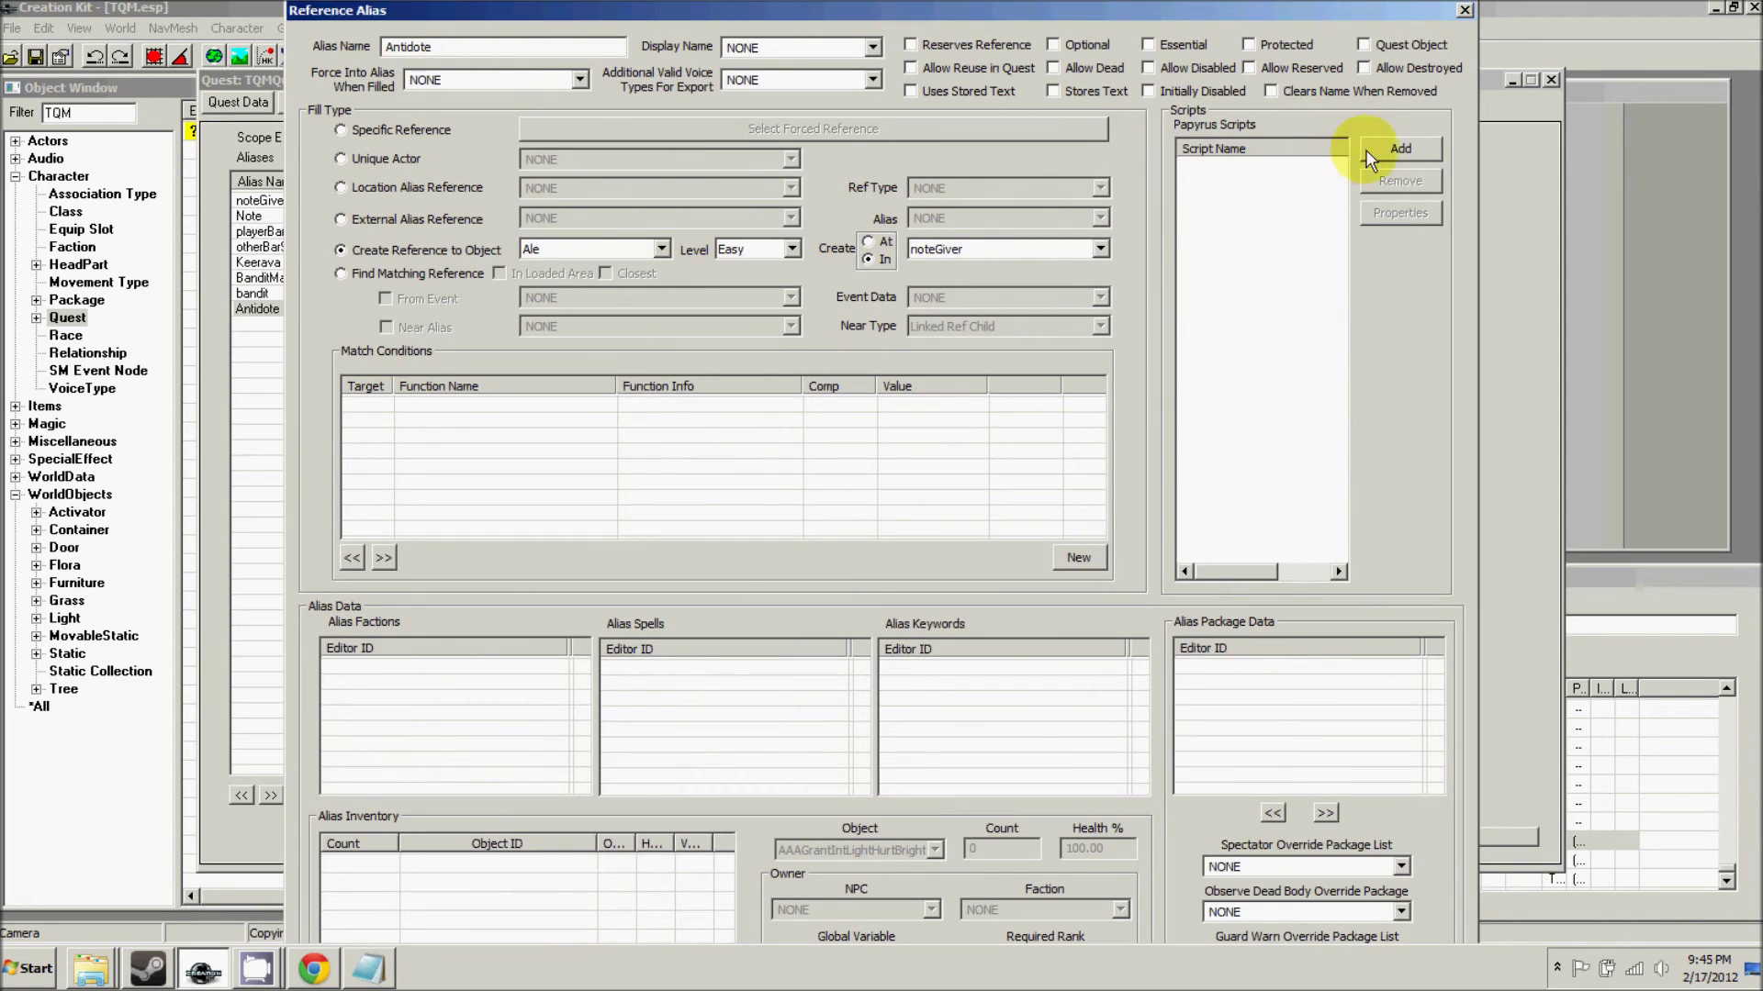
{"action": "left_click", "coordinate": [1370, 156]}
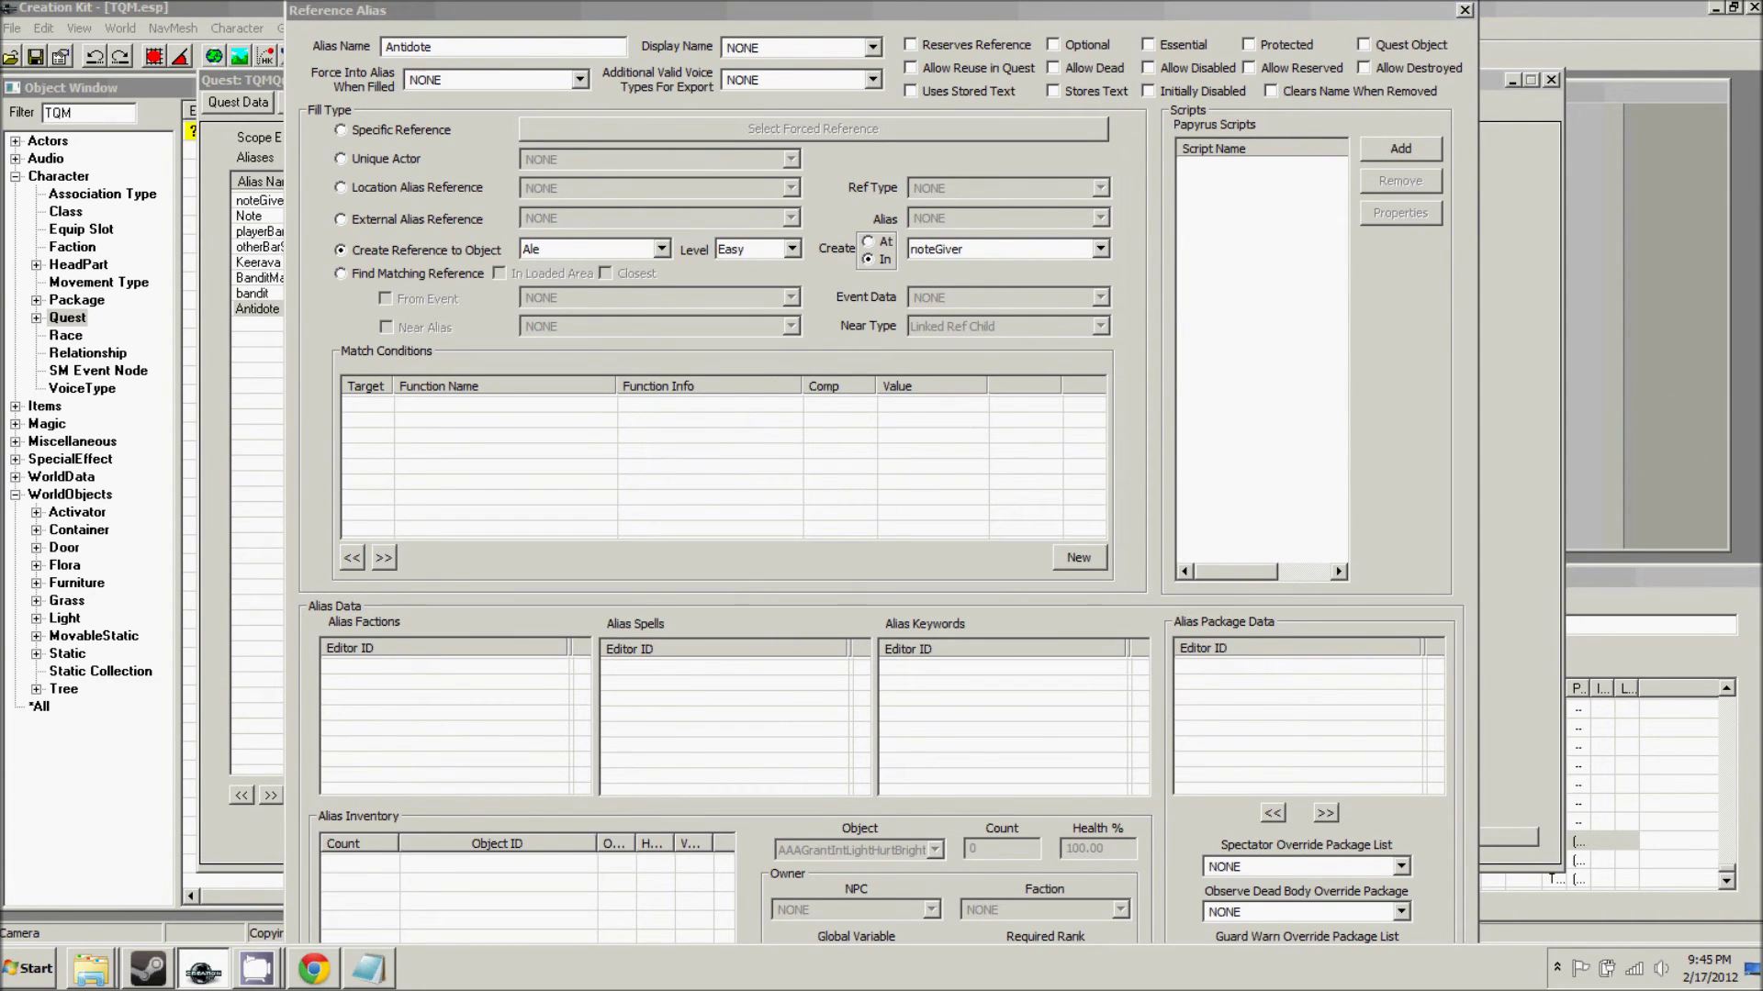
{"action": "left_click", "coordinate": [972, 420]}
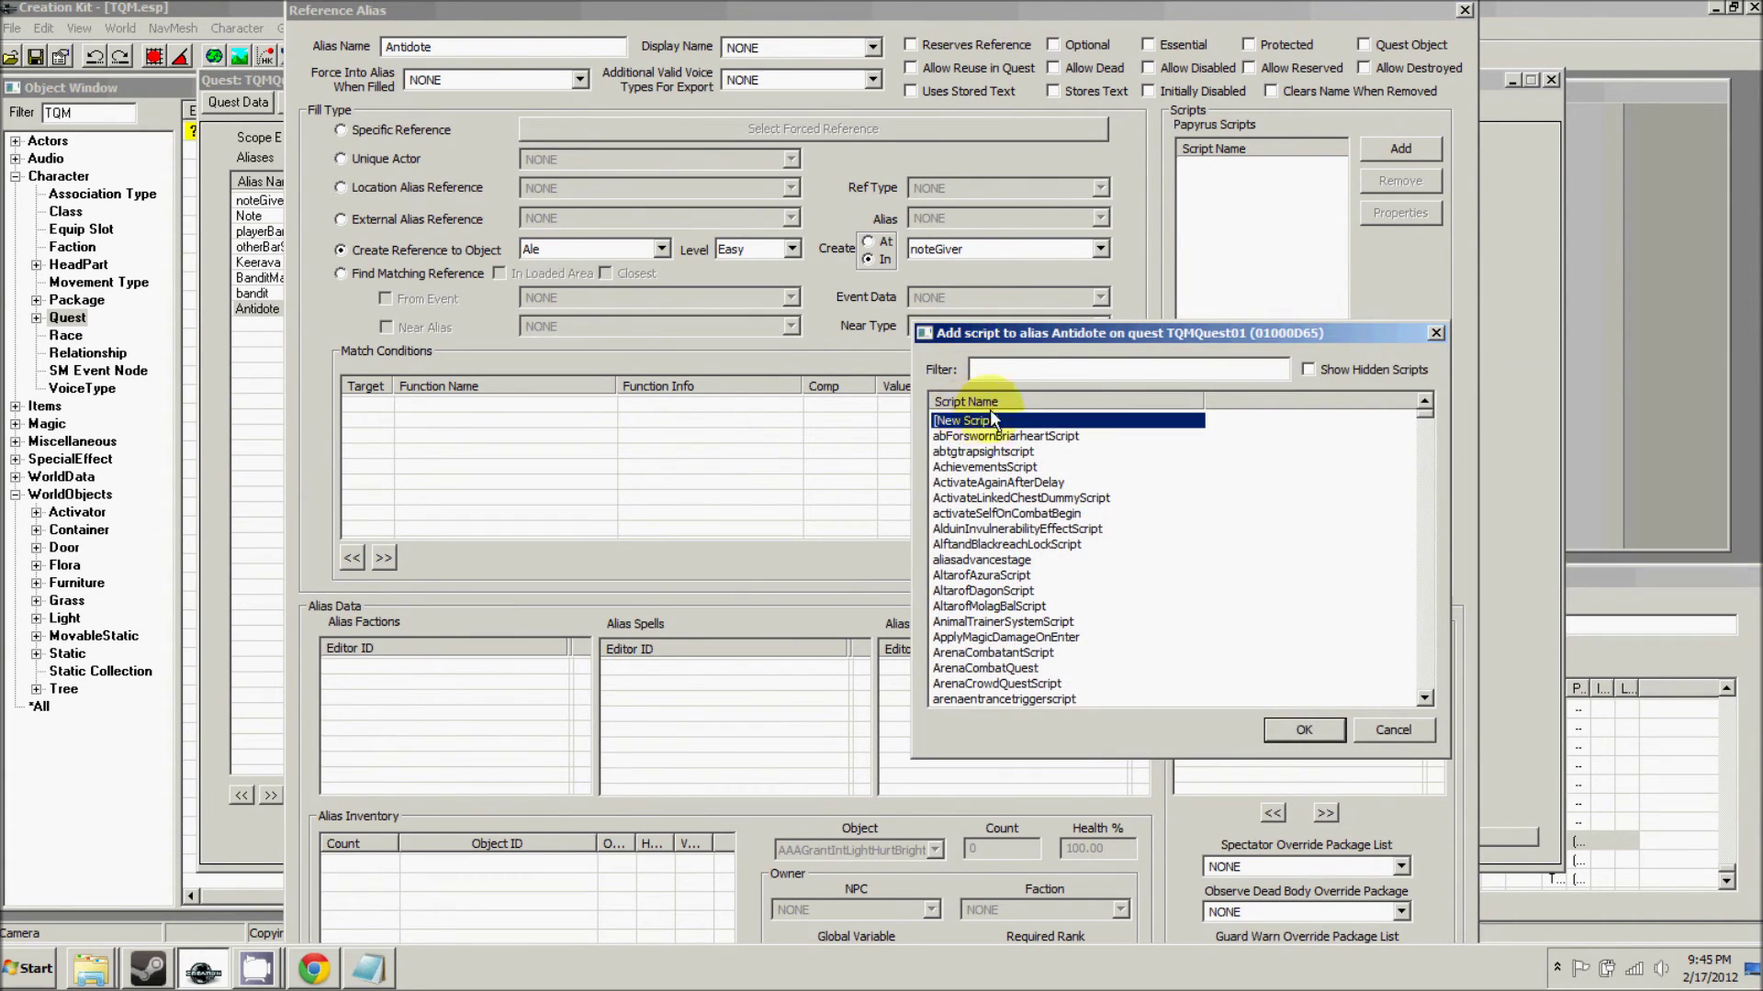
{"action": "left_click", "coordinate": [1304, 730]}
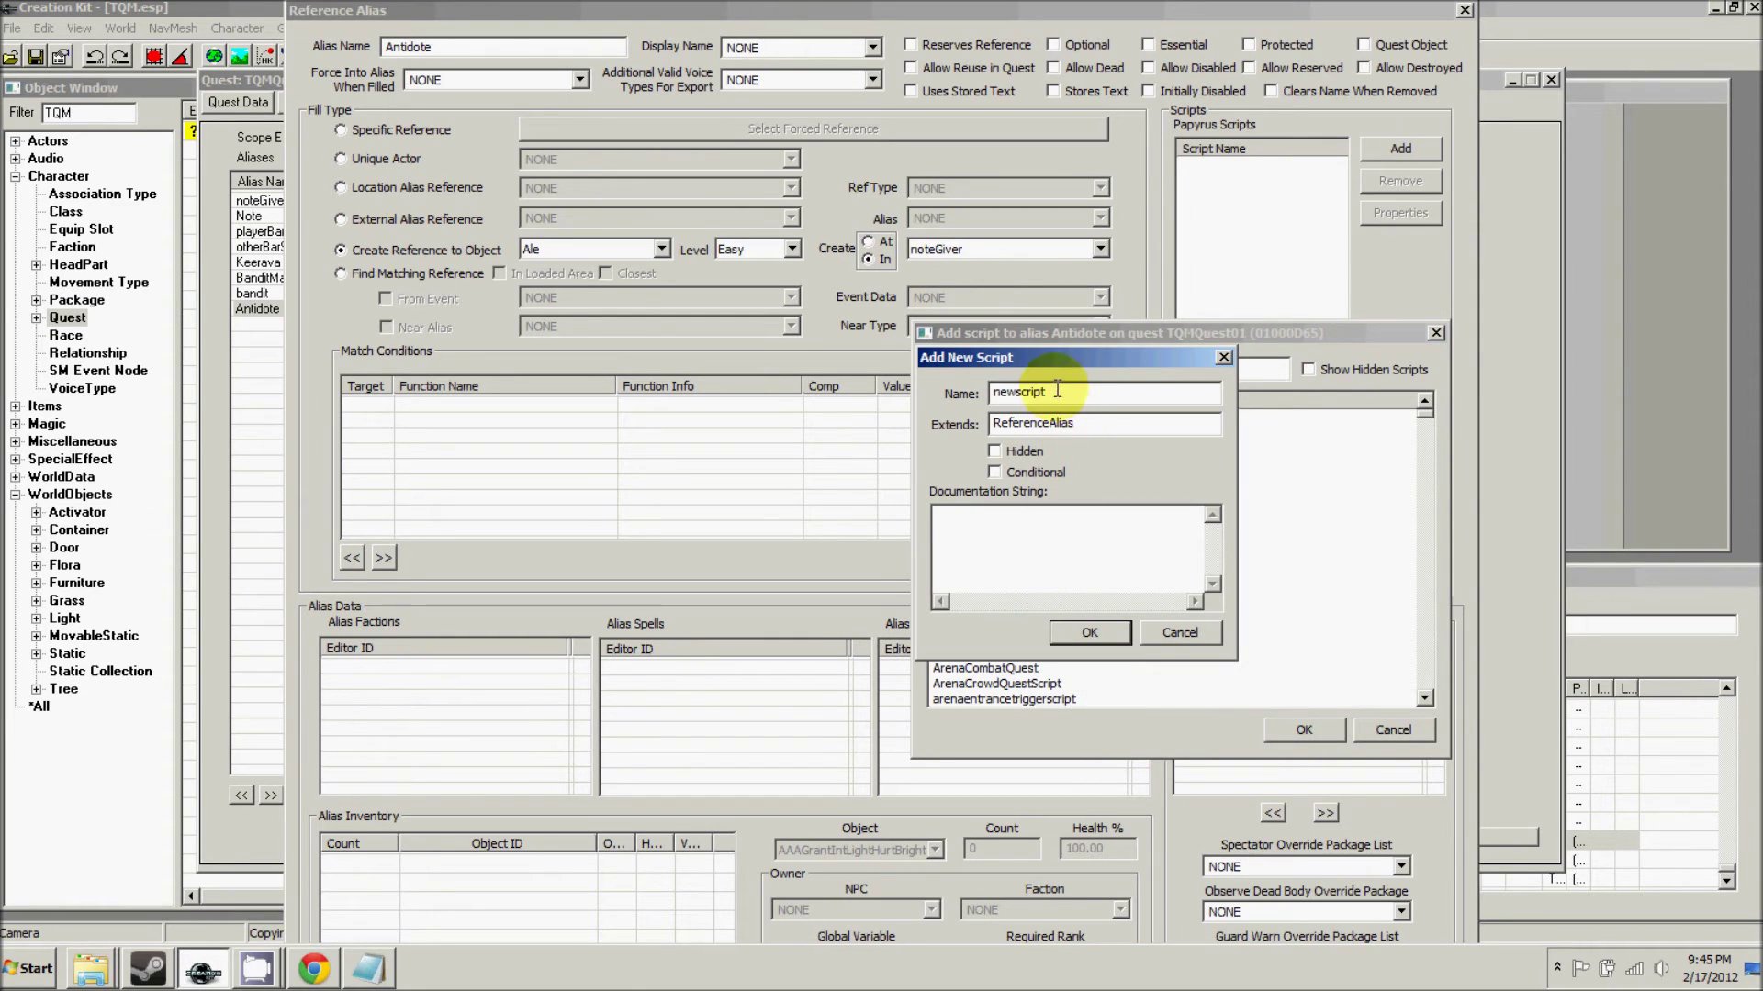
{"action": "type", "text": "T"}
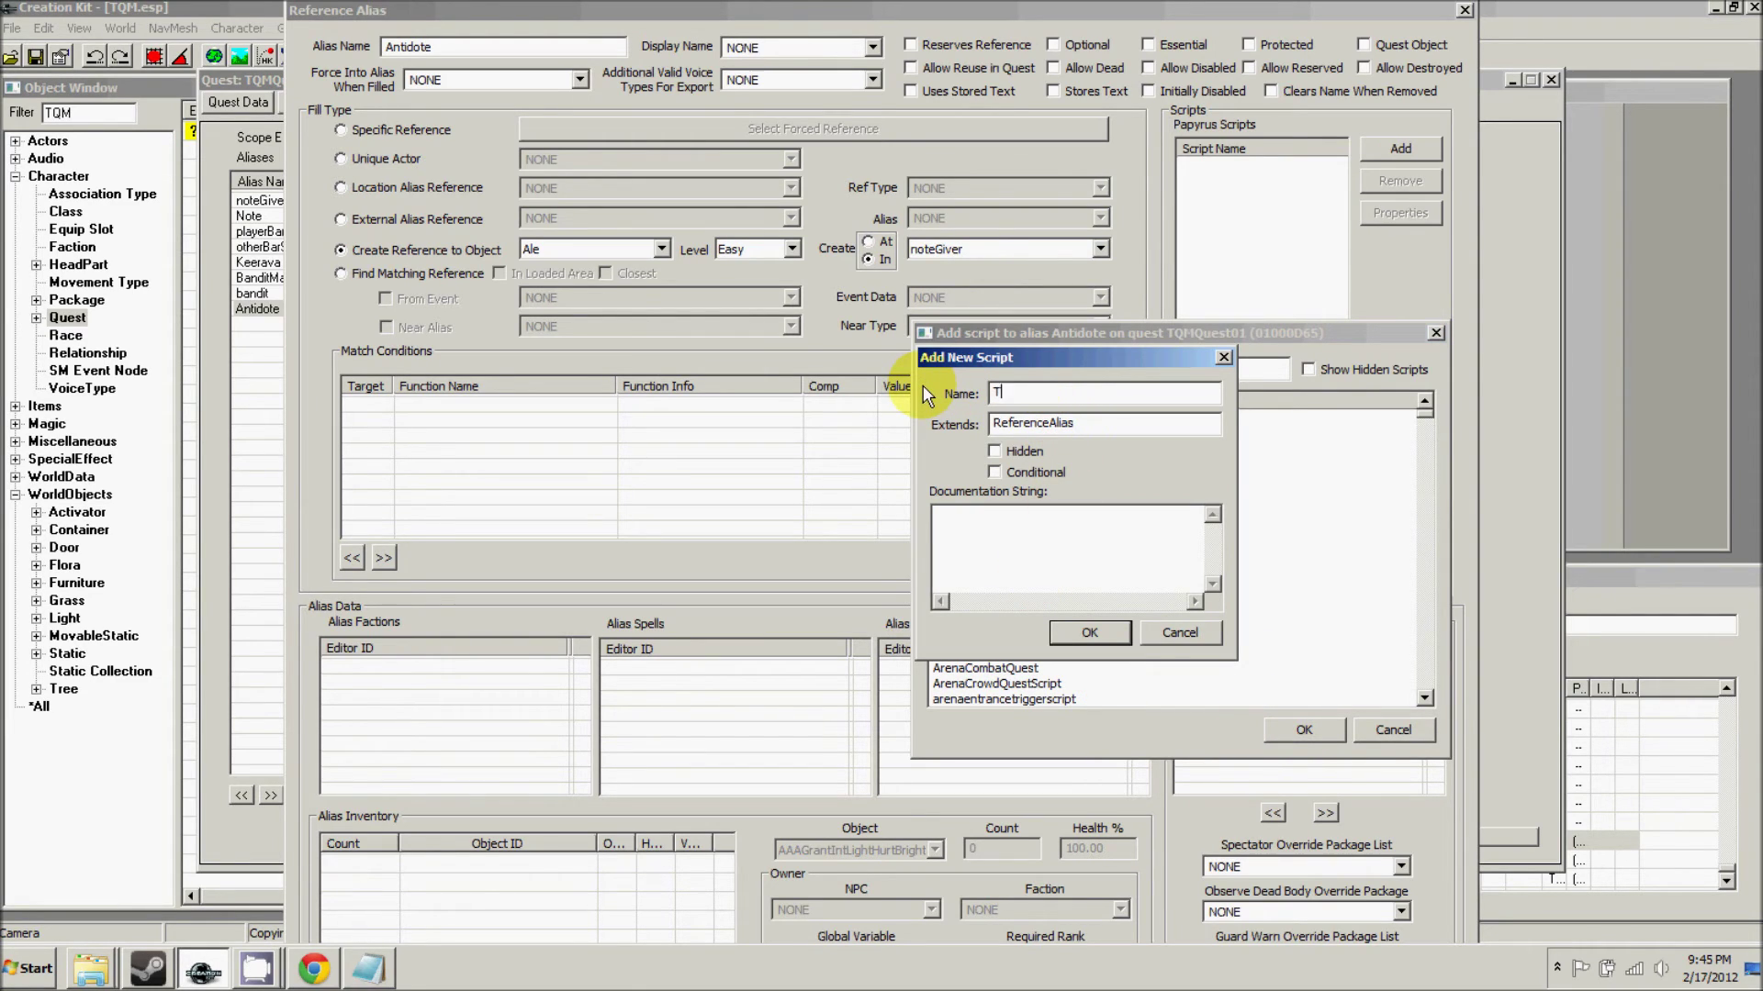
{"action": "type", "text": "QMQuest01Anditote"}
{"action": "key", "text": "BackSpace"}
{"action": "key", "text": "BackSpace"}
{"action": "key", "text": "BackSpace"}
{"action": "key", "text": "BackSpace"}
{"action": "key", "text": "BackSpace"}
{"action": "type", "text": "doteScript"}
{"action": "left_click", "coordinate": [1088, 631]}
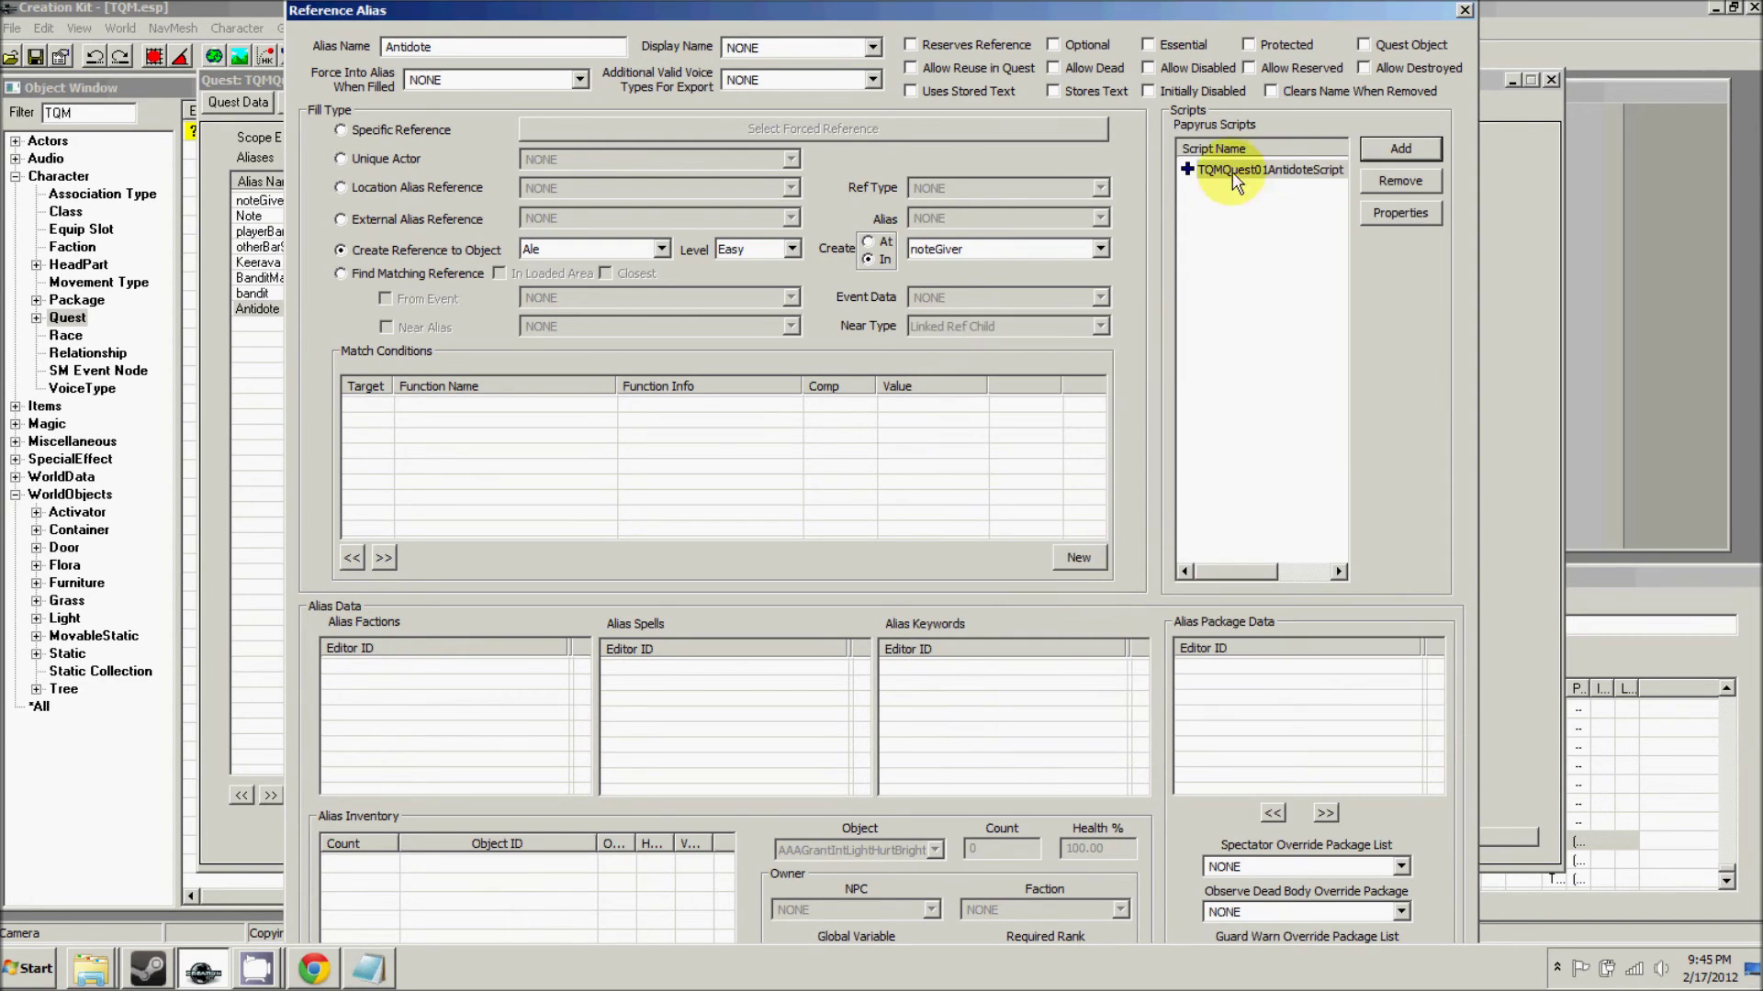
- Open the source of TQMQuest01AntidoteScript and write an empty Event OnEquipped(Actor akActor) block closed with EndEvent
{"action": "right_click", "coordinate": [1233, 173]}
{"action": "left_click", "coordinate": [1254, 279]}
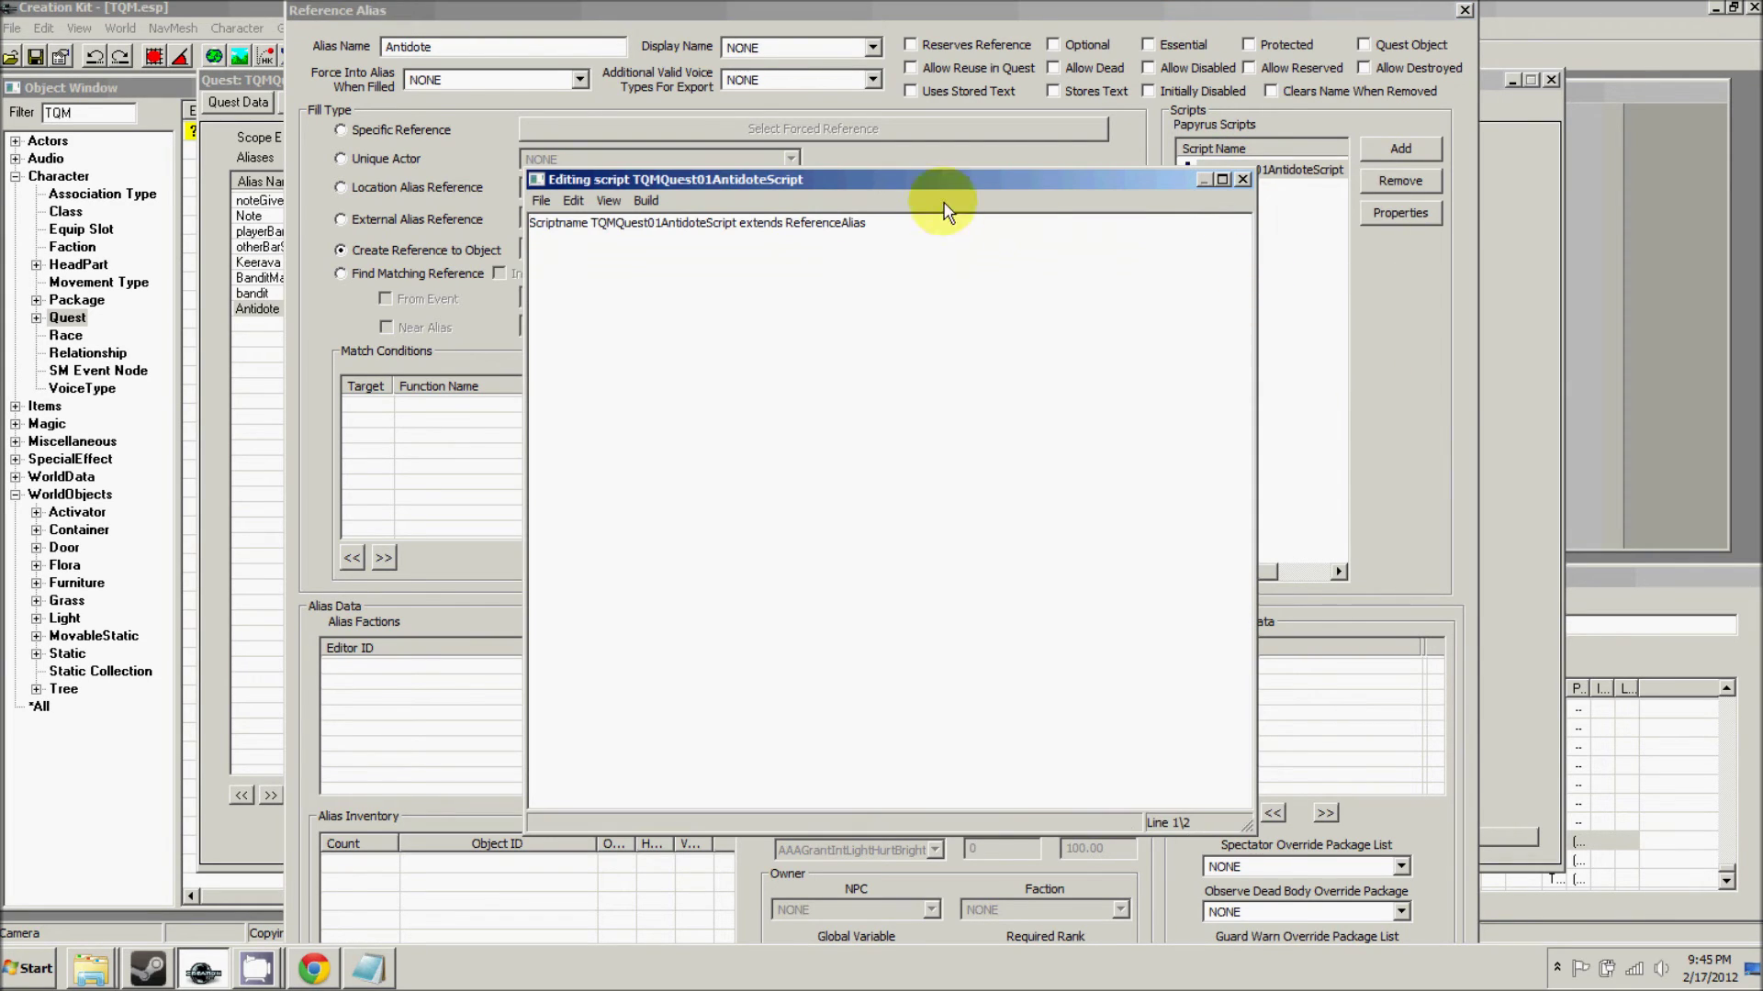
{"action": "left_click_drag", "start_coordinate": [875, 188], "coordinate": [799, 175]}
{"action": "left_click", "coordinate": [555, 253]}
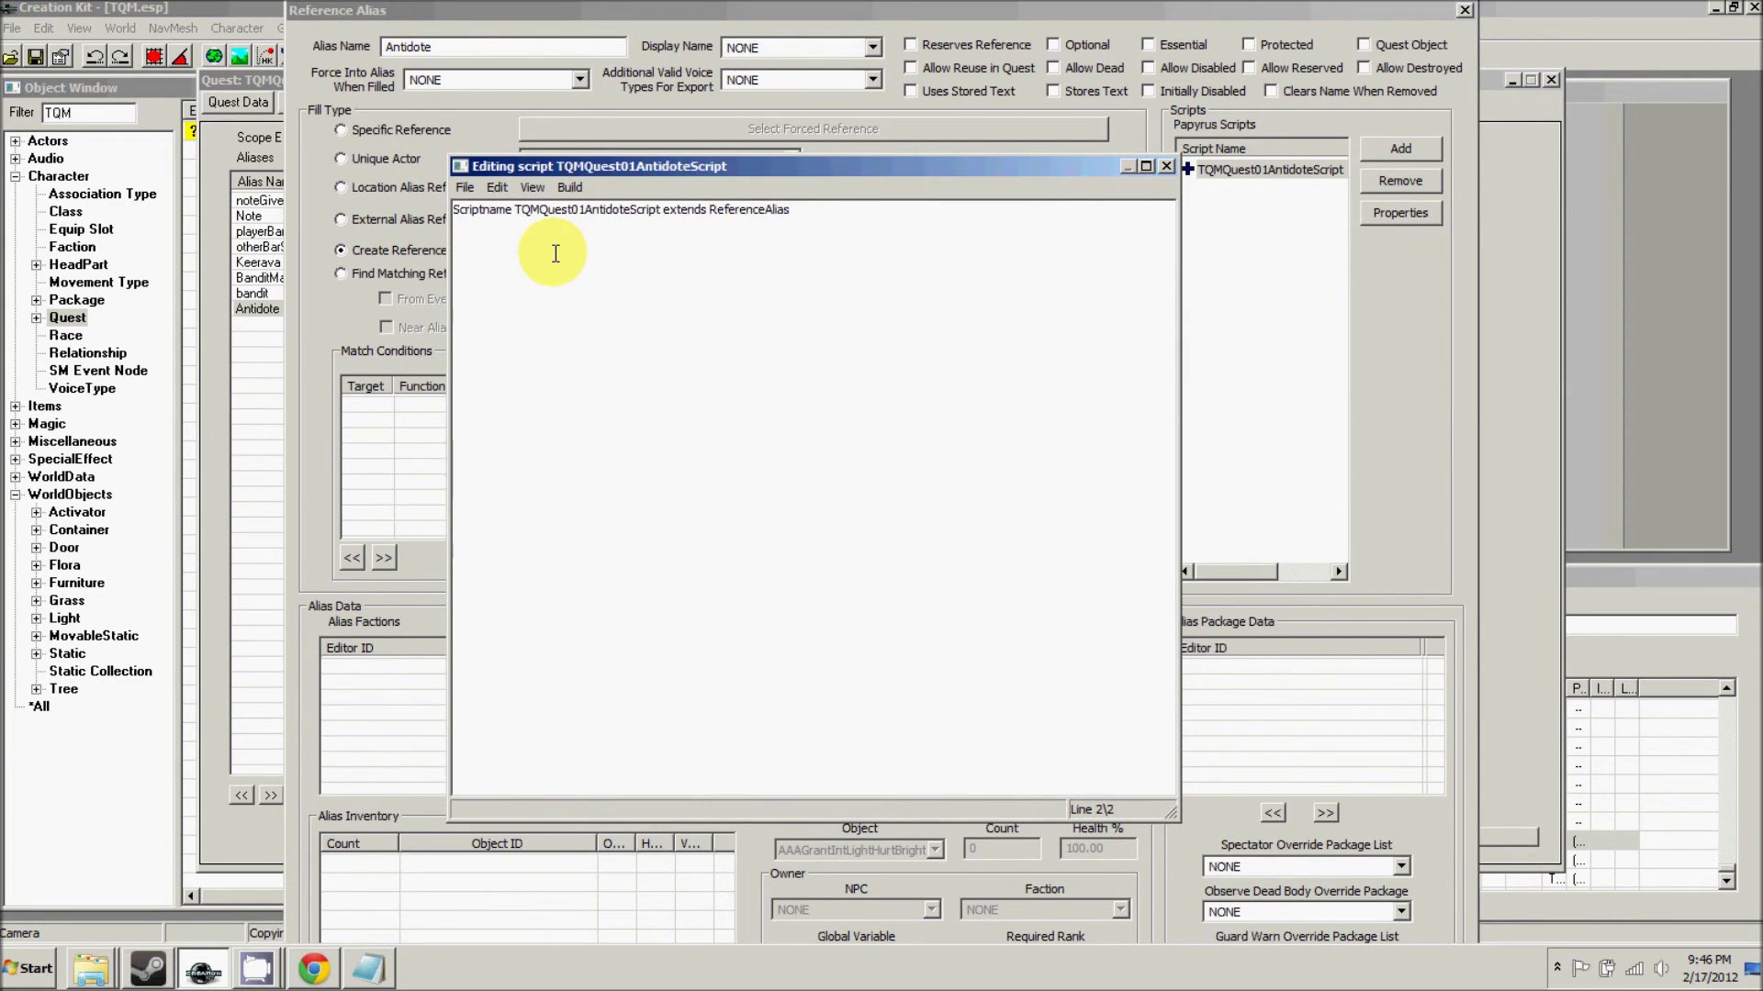
{"action": "type", "text": "Event OnEquipped(Actor akActor"}
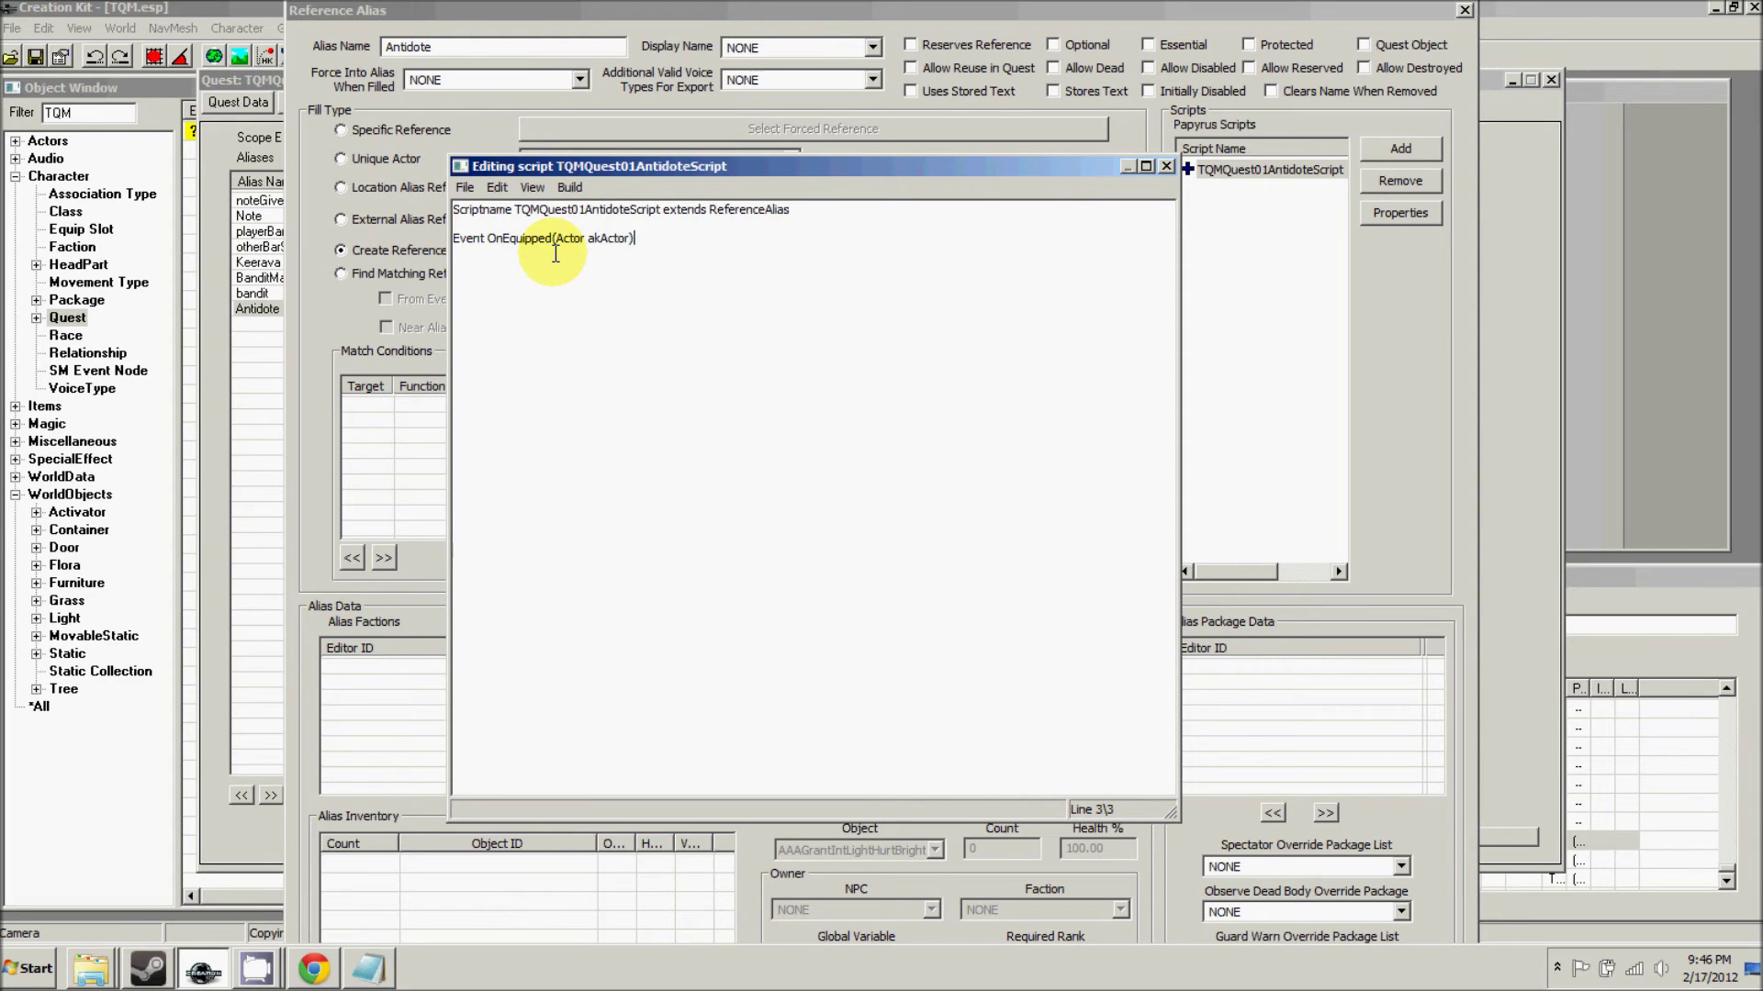
{"action": "type", "text": "EndS"}
{"action": "type", "text": "vent"}
{"action": "left_click", "coordinate": [555, 251]}
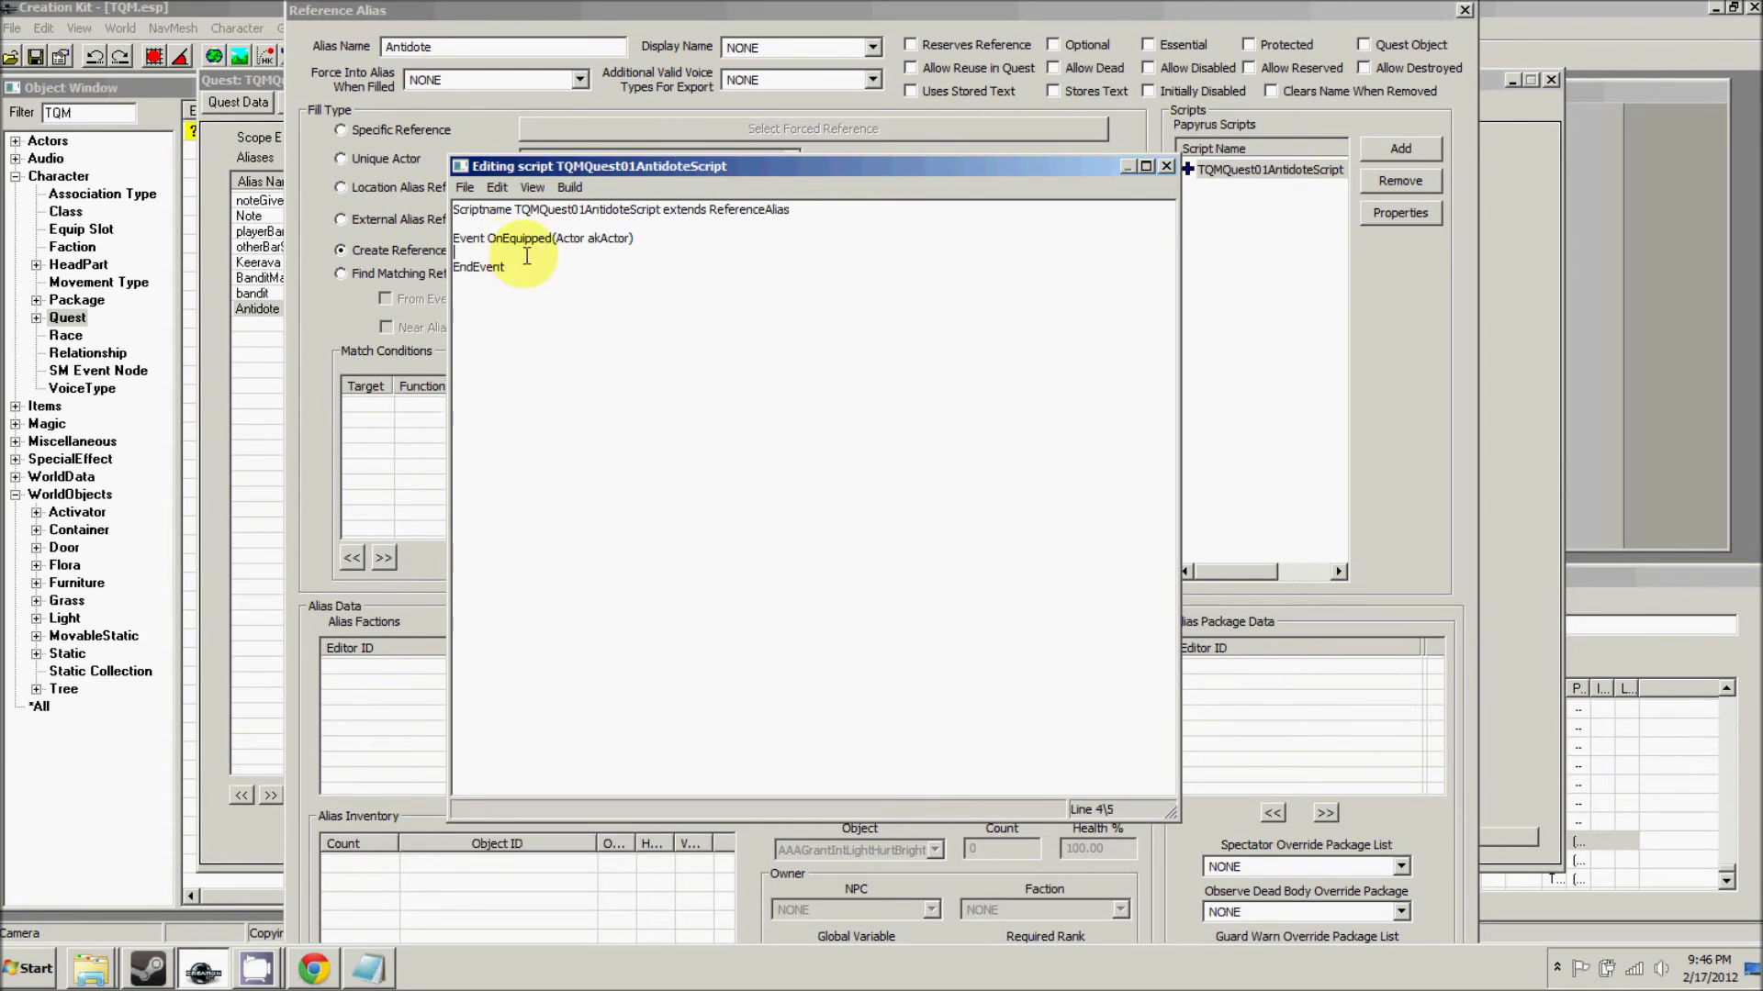
{"action": "double_click", "coordinate": [626, 239]}
- Inside the OnEquipped event, write an if(akActor == game.GetPlayer()) block containing GetOwningQuest().SetStage(50) and close it with endif
{"action": "left_click", "coordinate": [564, 257]}
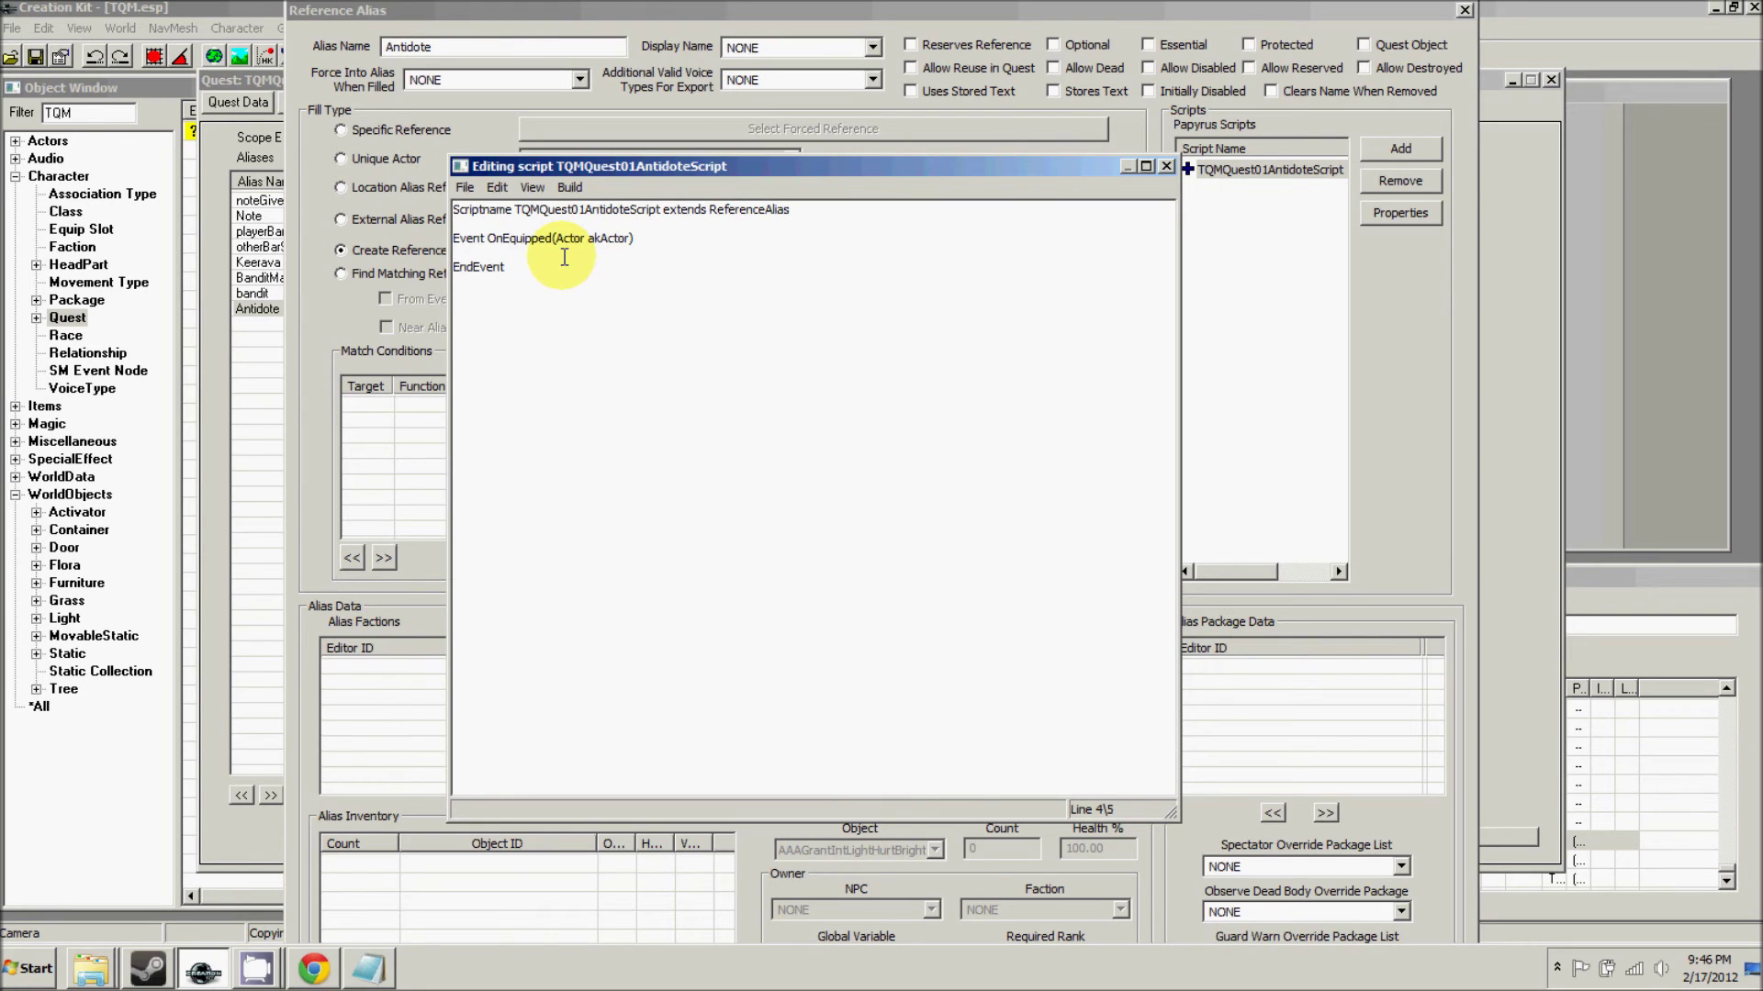
{"action": "key", "text": "Tab"}
{"action": "type", "text": "if(akActor == game.GetPlayer())"}
{"action": "key", "text": "Return"}
{"action": "key", "text": "Return"}
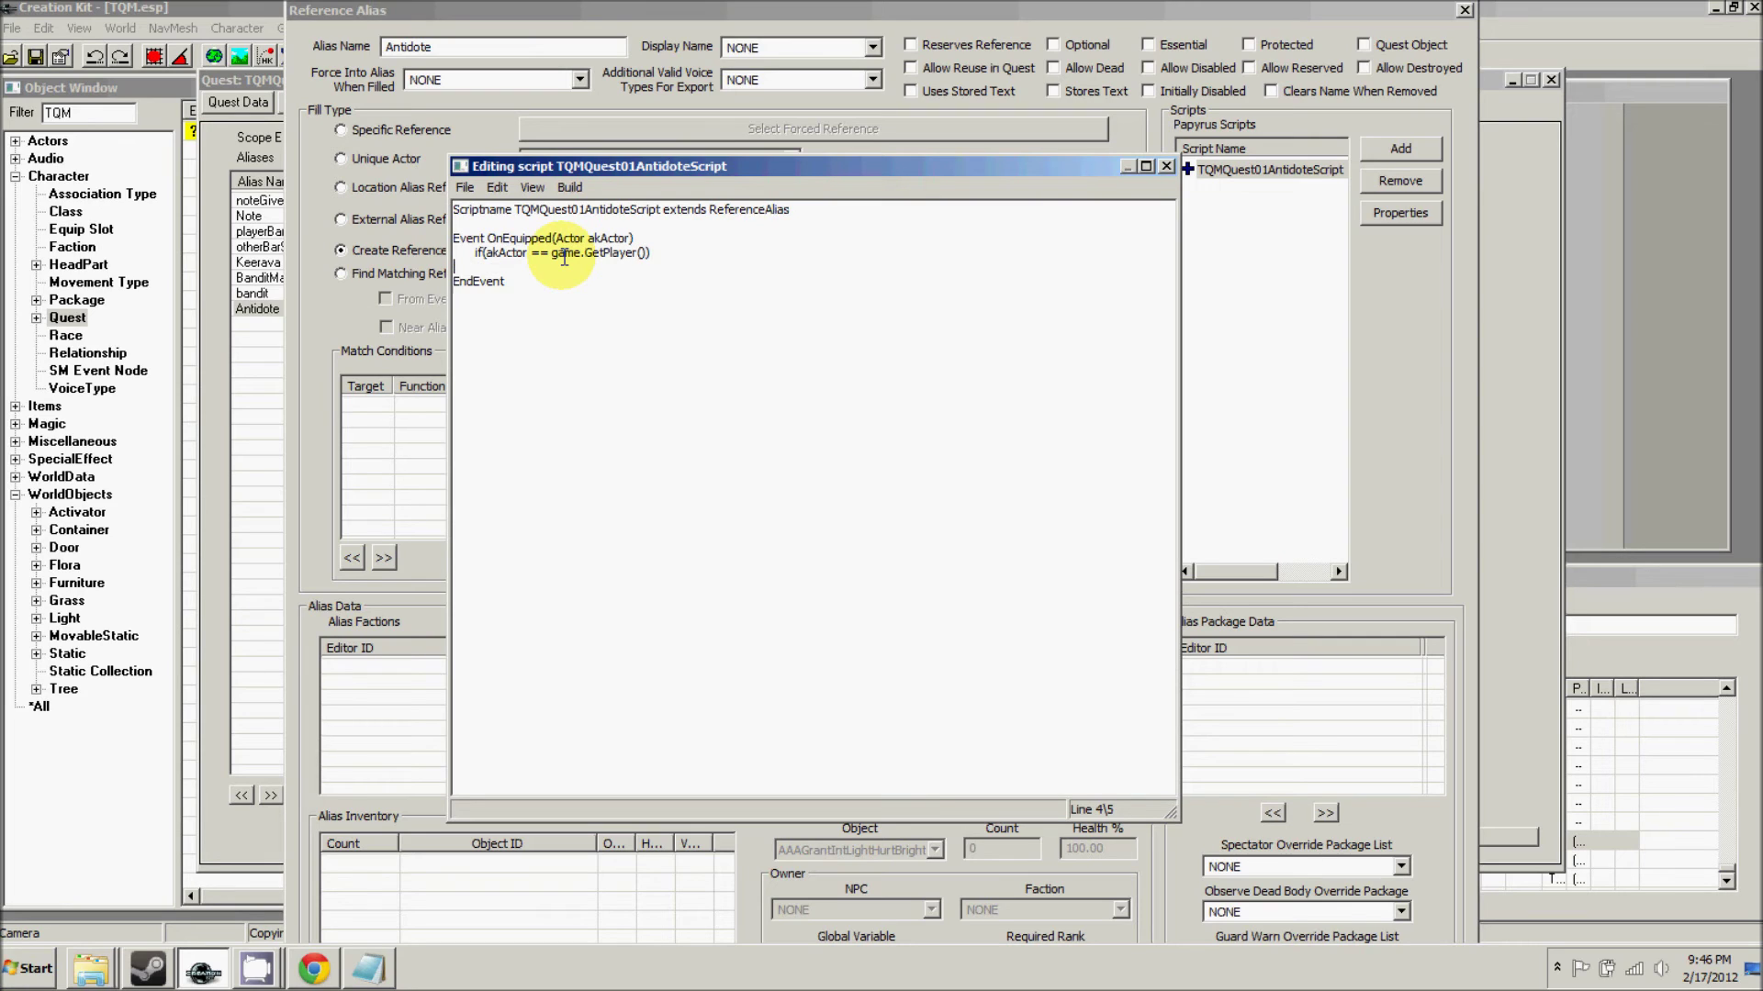
{"action": "key", "text": "Tab"}
{"action": "type", "text": "endif"}
{"action": "type", "text": "GetOwningQues"}
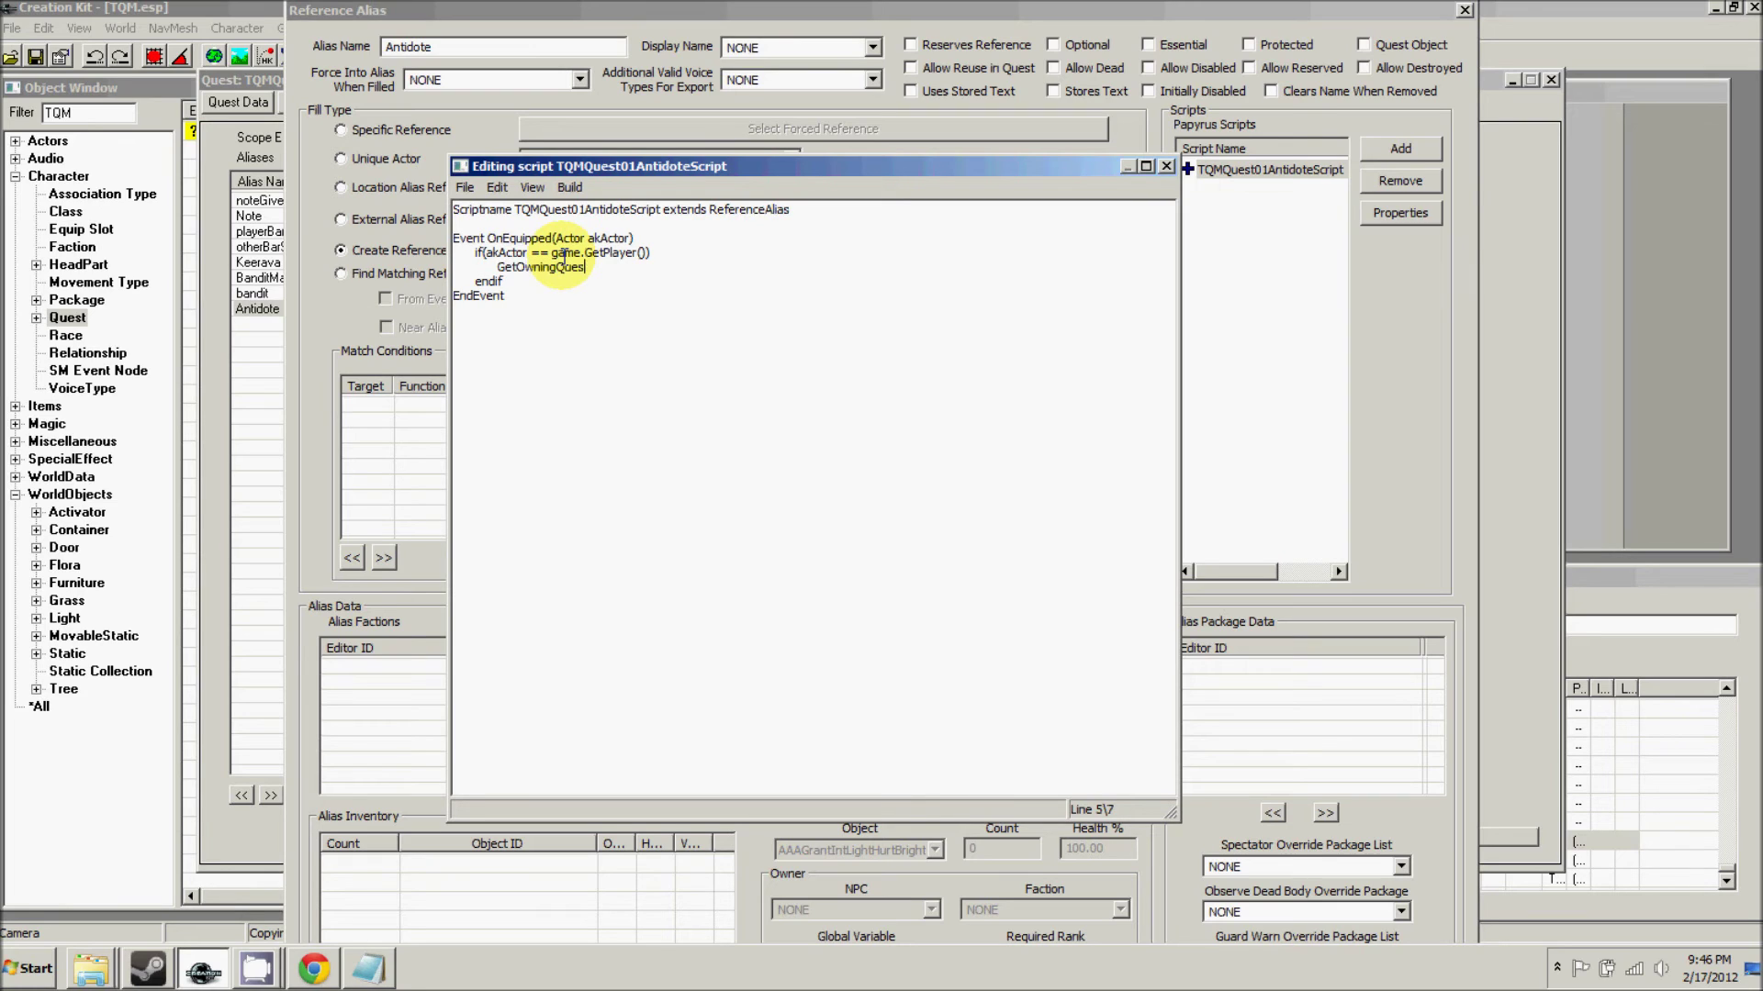
{"action": "type", "text": "t().SetStage(50"}
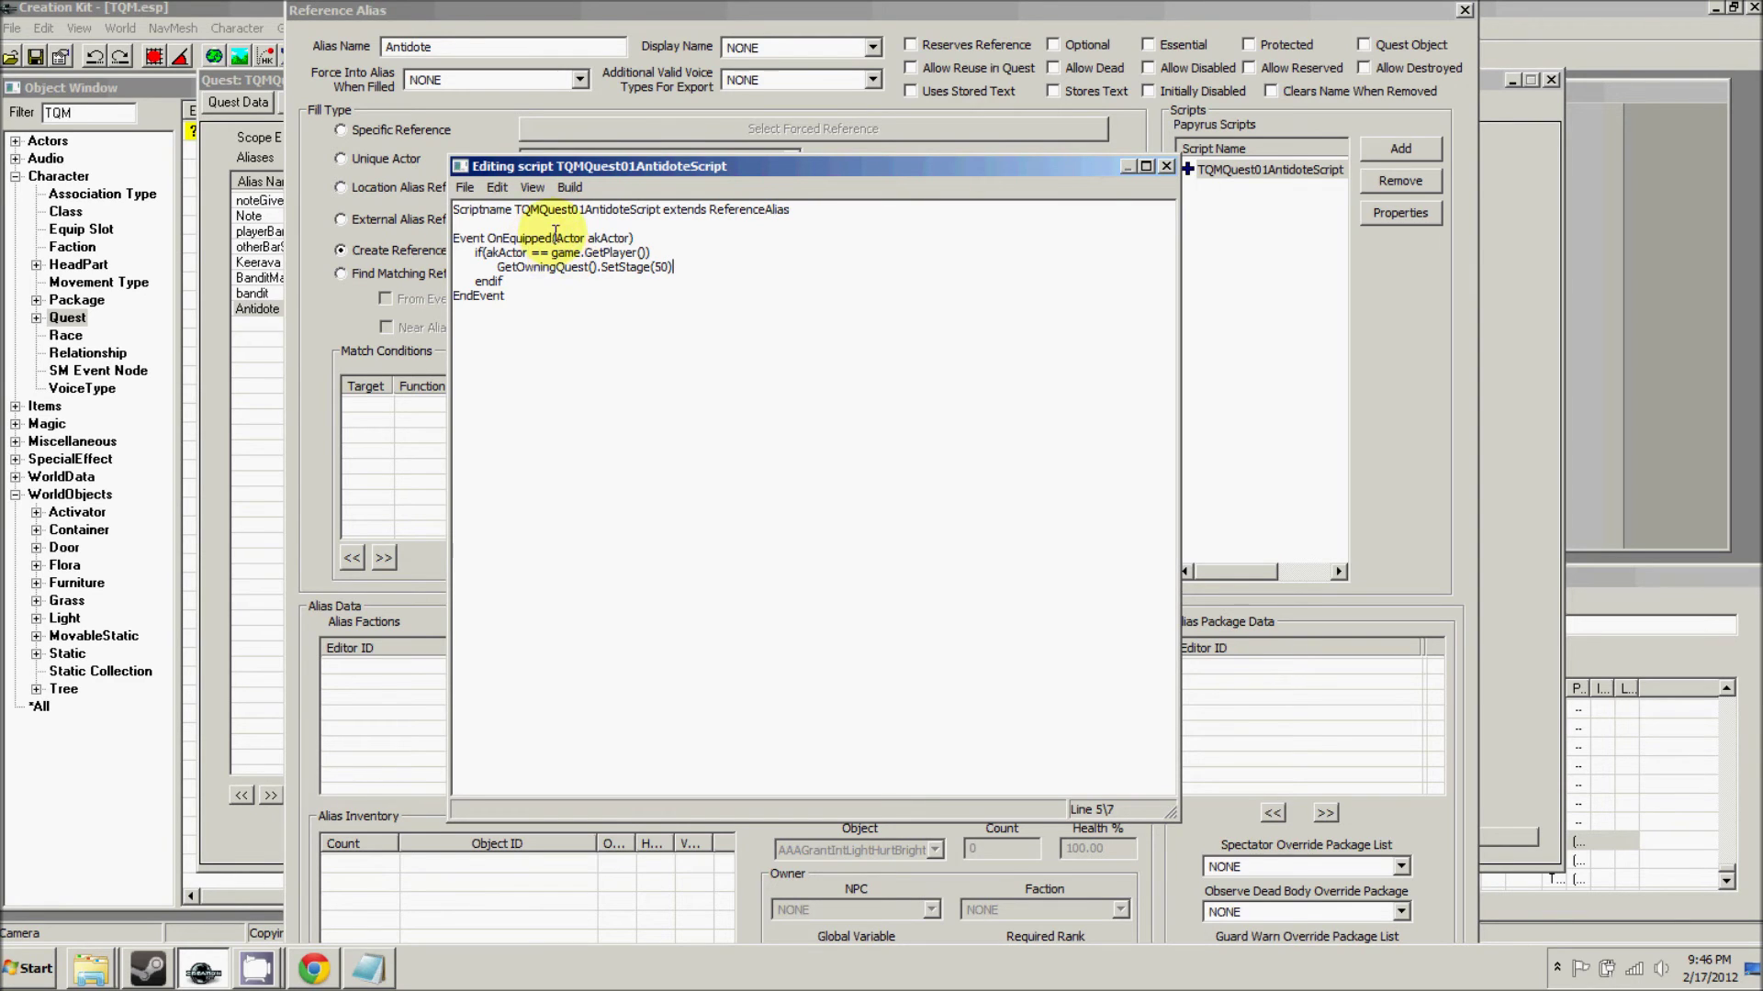
- Save and close TQMQuest01AntidoteScript, and accept the Antidote alias and the quest
{"action": "left_click_drag", "start_coordinate": [545, 172], "coordinate": [595, 152]}
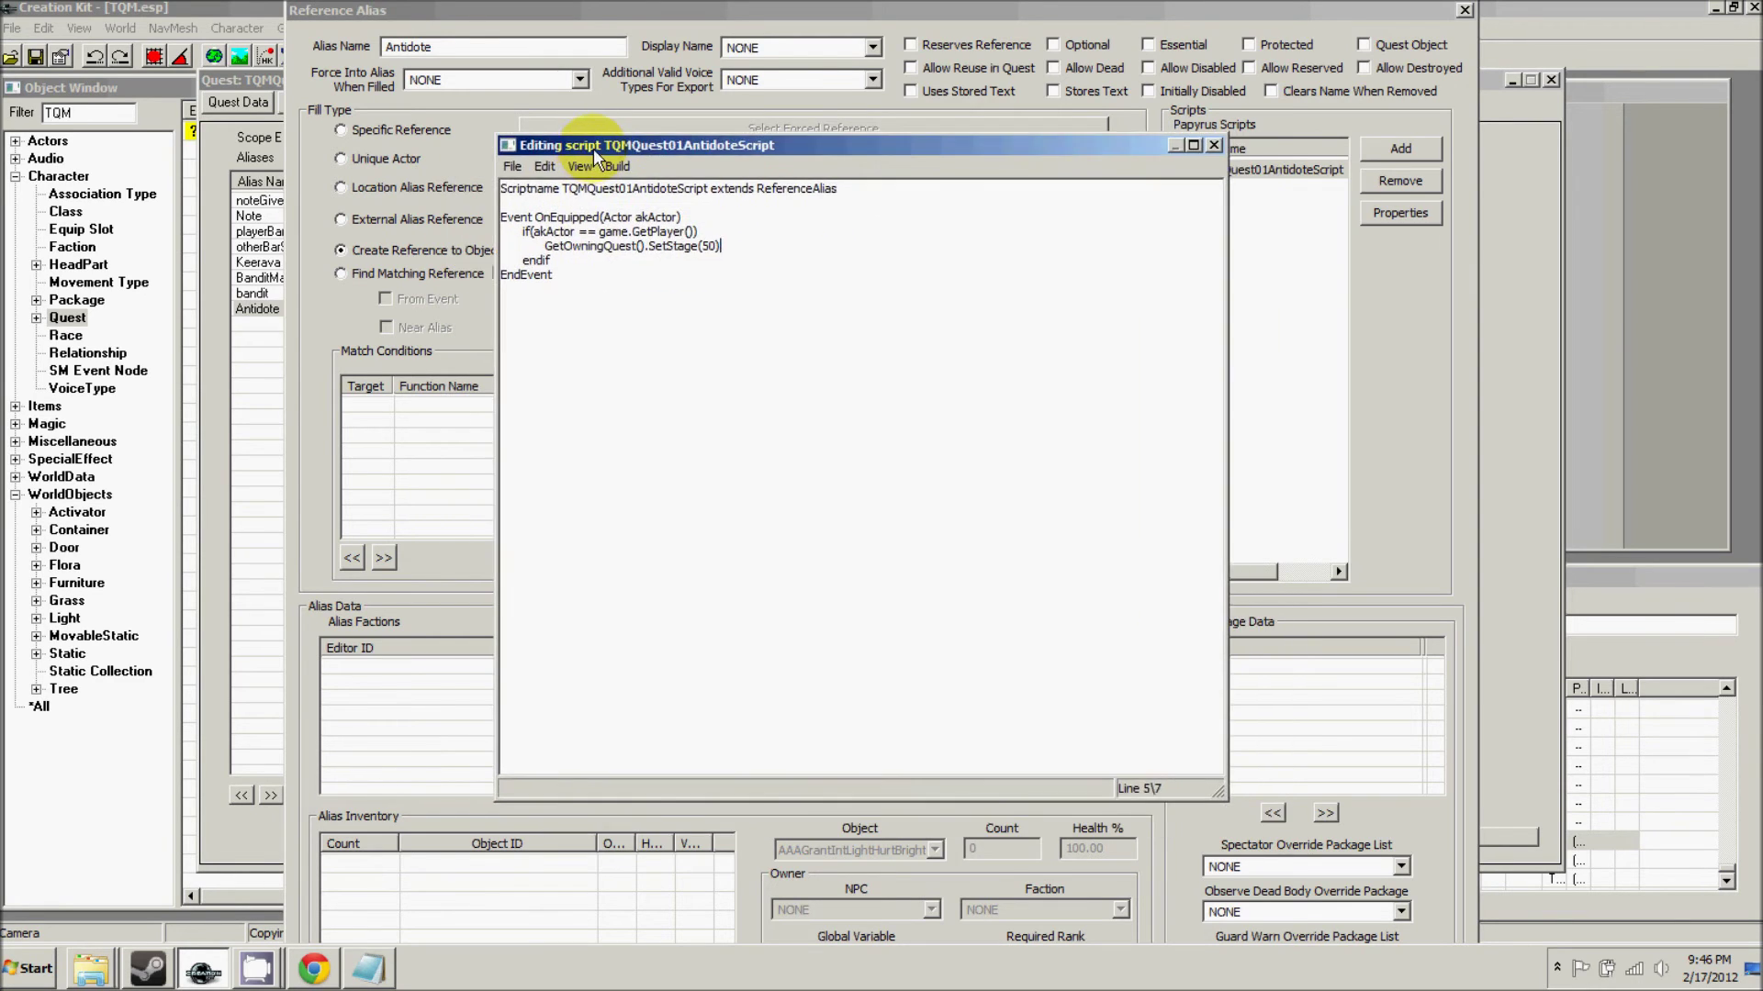
{"action": "left_click_drag", "start_coordinate": [722, 246], "coordinate": [545, 246]}
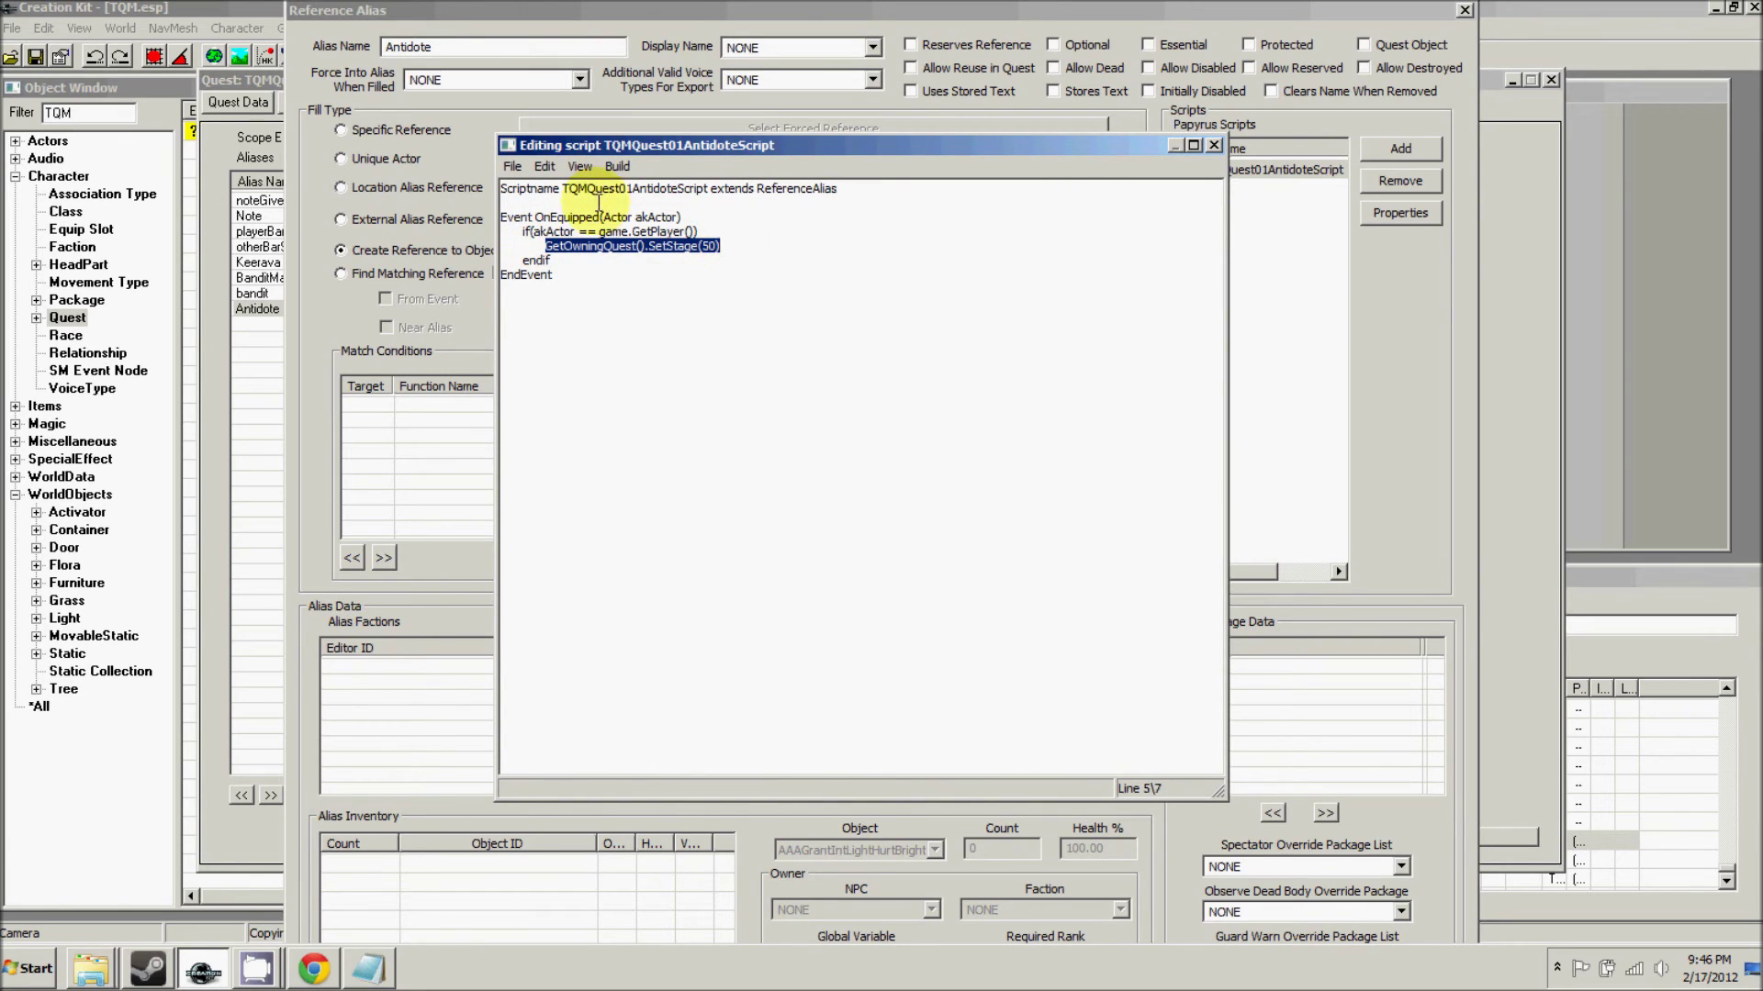
{"action": "left_click", "coordinate": [512, 166]}
{"action": "left_click", "coordinate": [542, 204]}
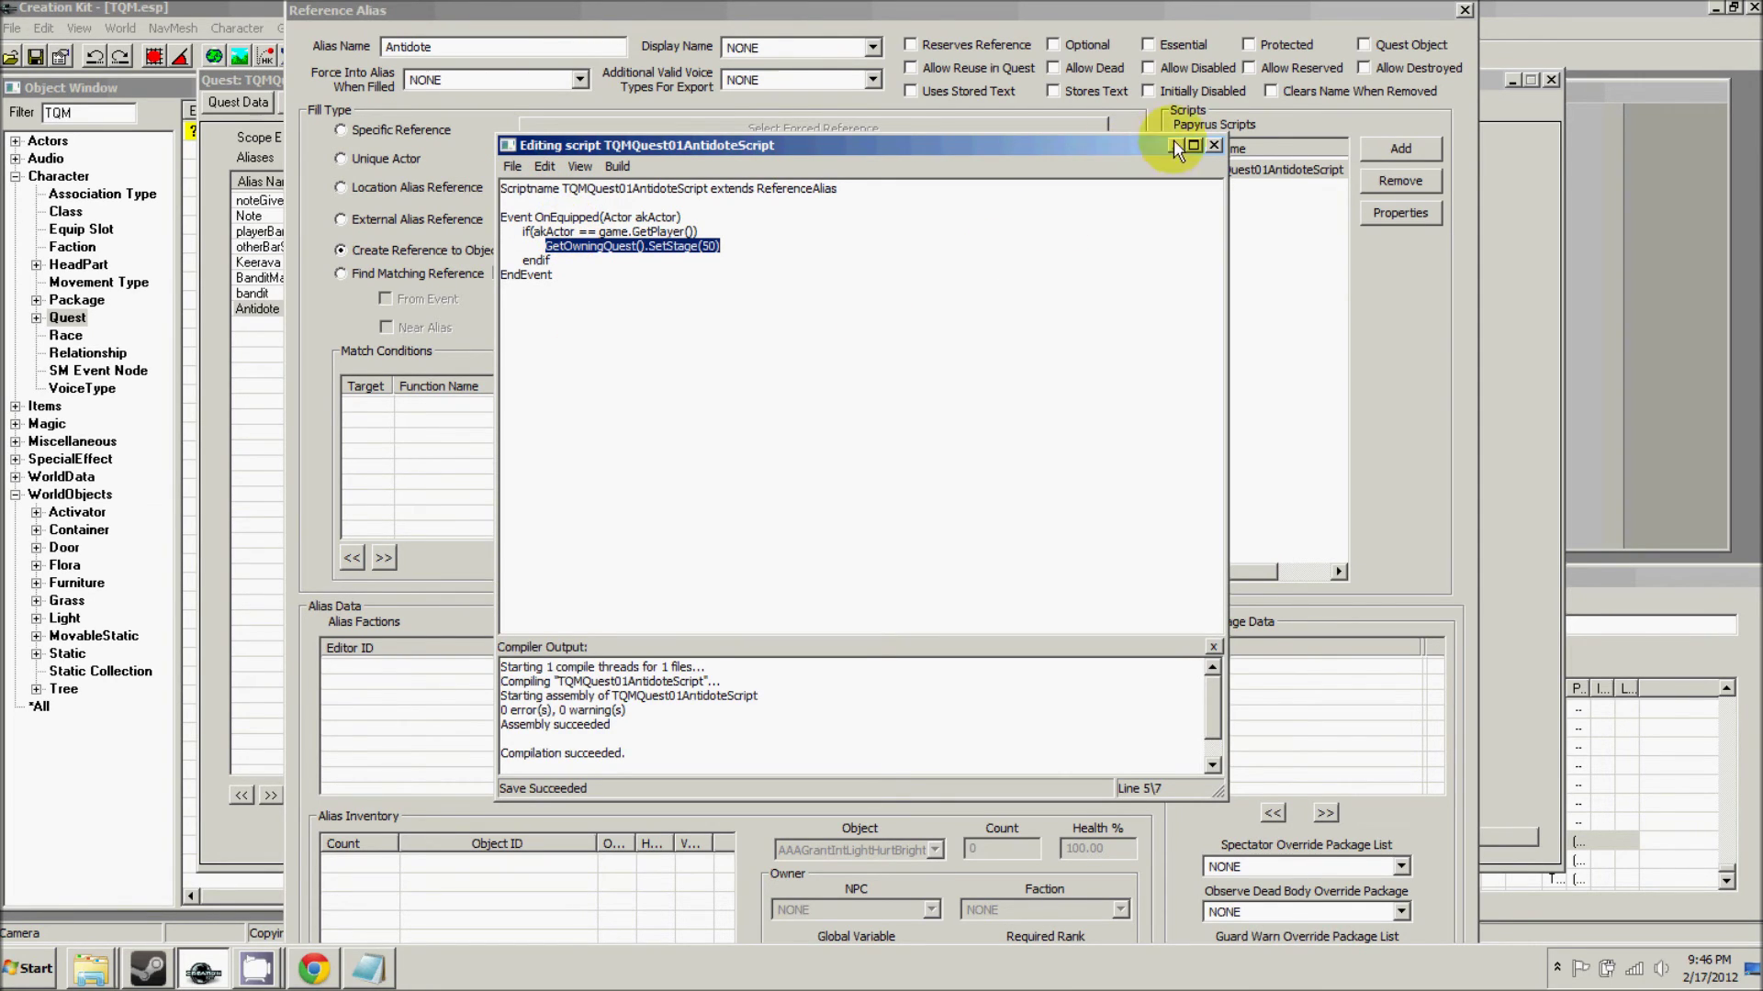
{"action": "left_click", "coordinate": [1213, 146]}
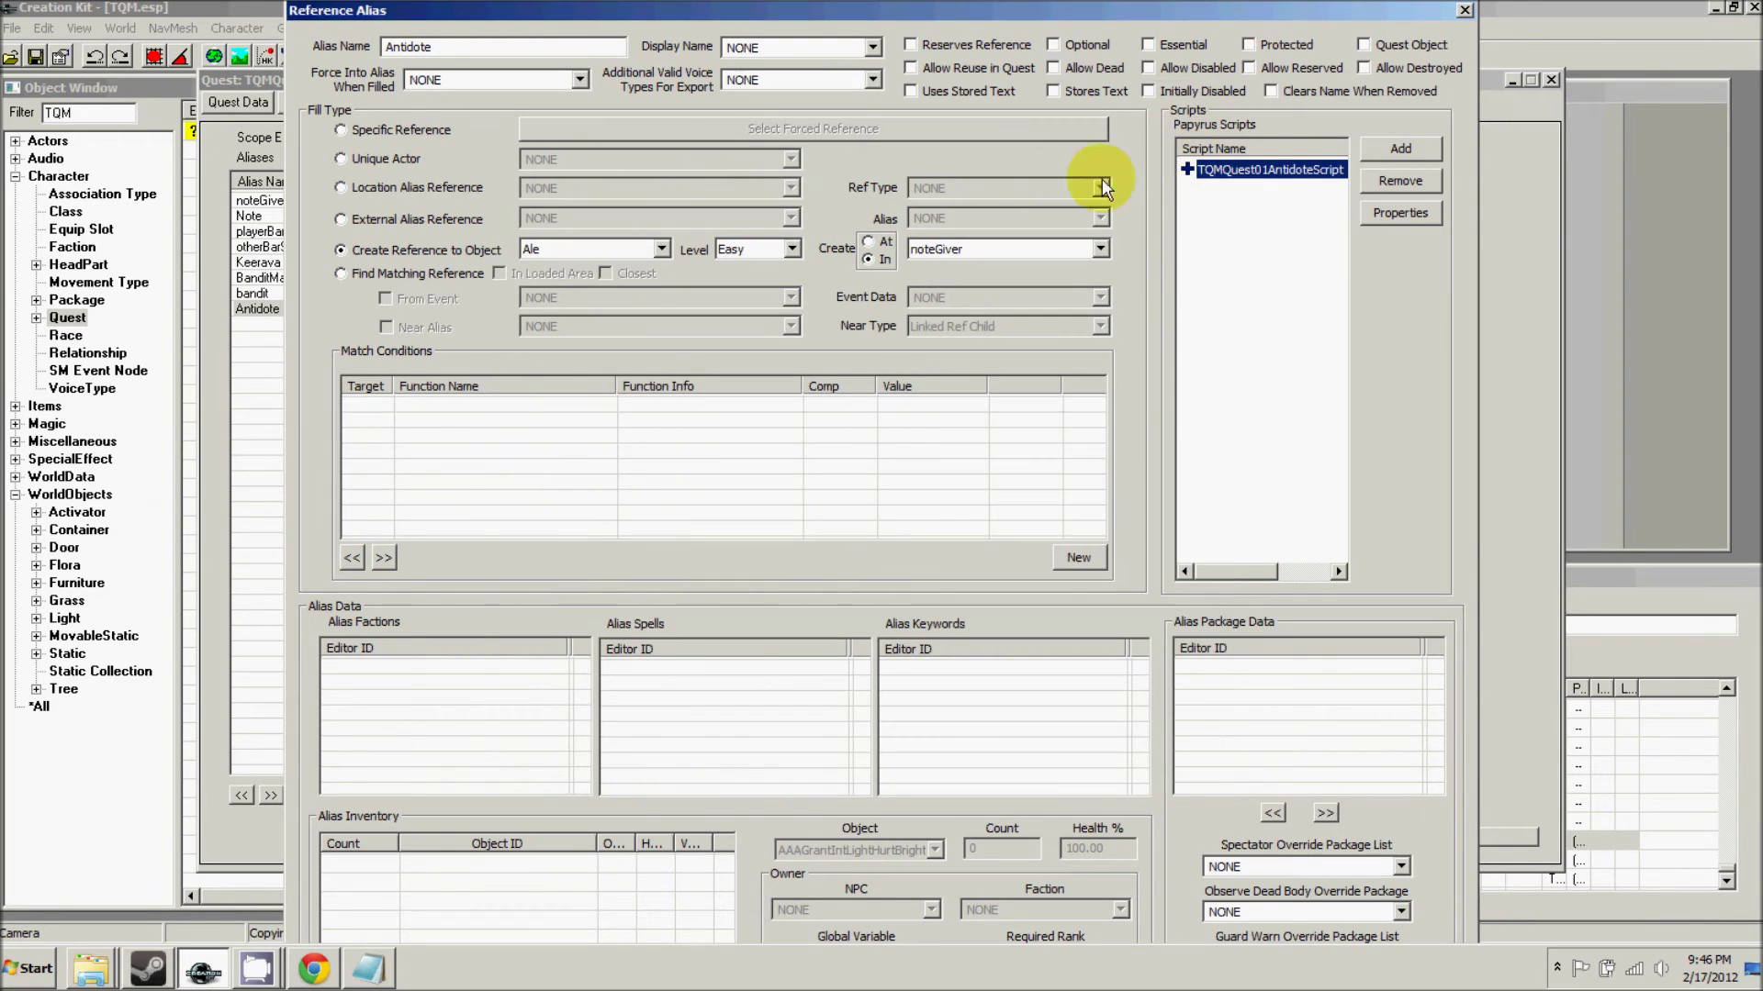
{"action": "double_click", "coordinate": [467, 56]}
{"action": "left_click", "coordinate": [466, 55]}
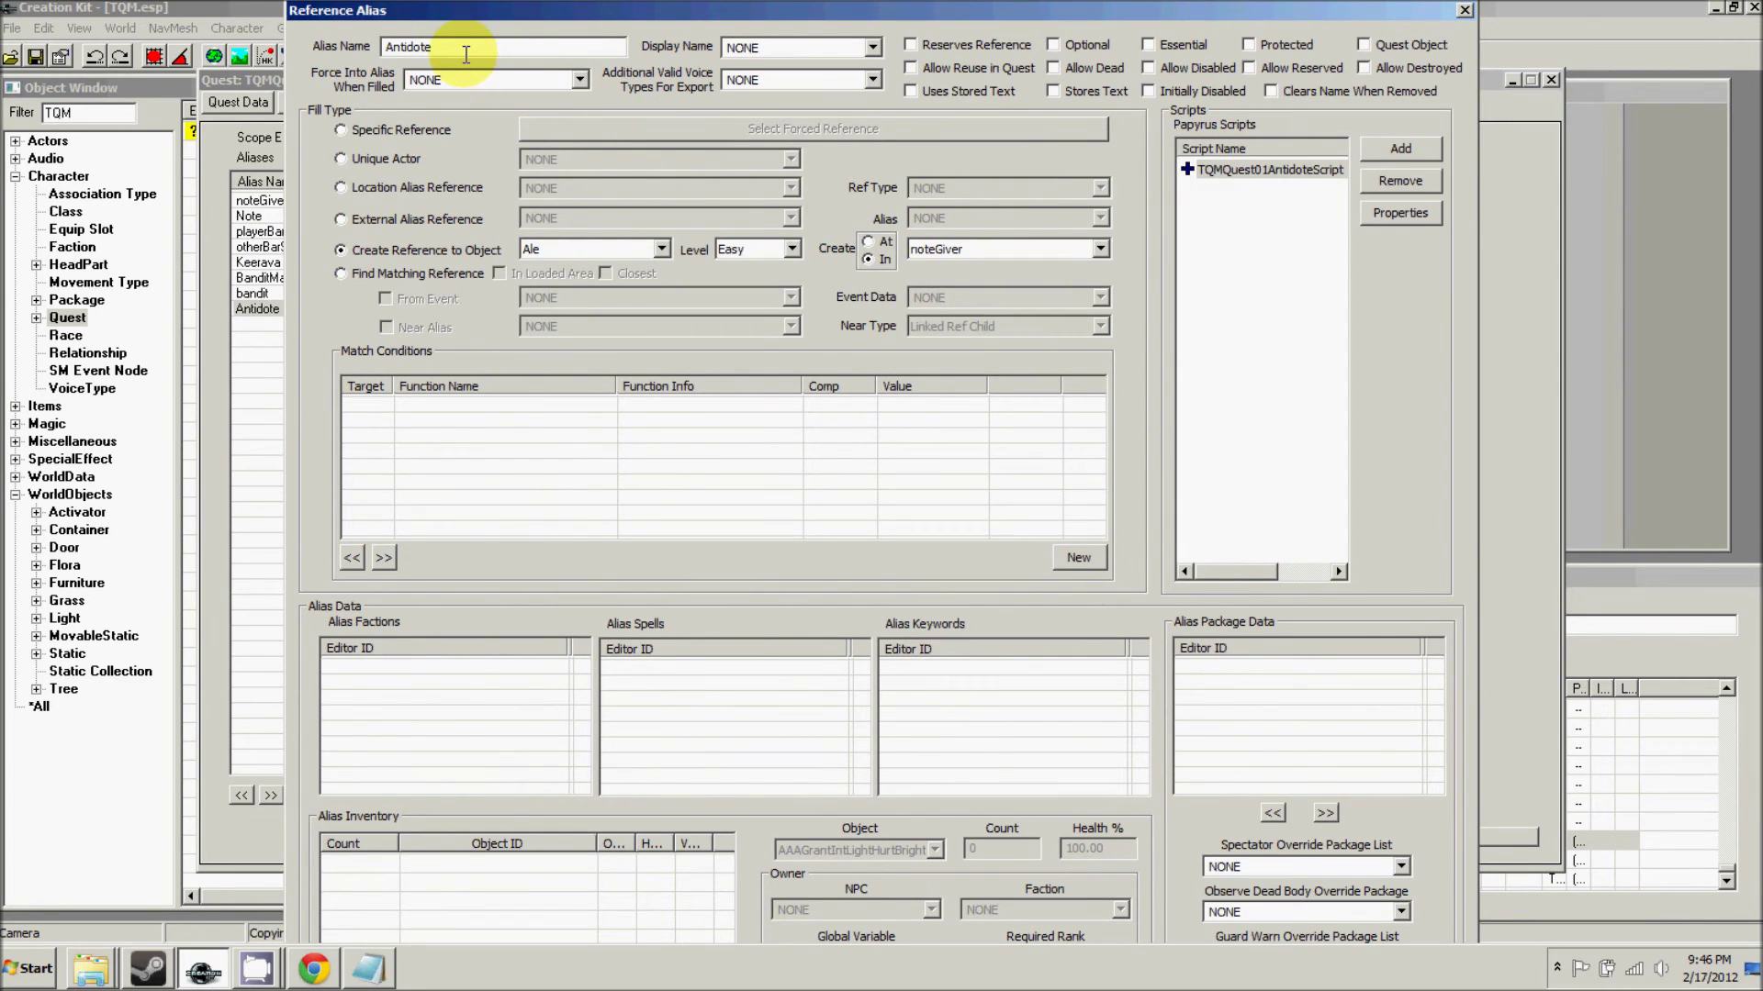
{"action": "key", "text": "Return"}
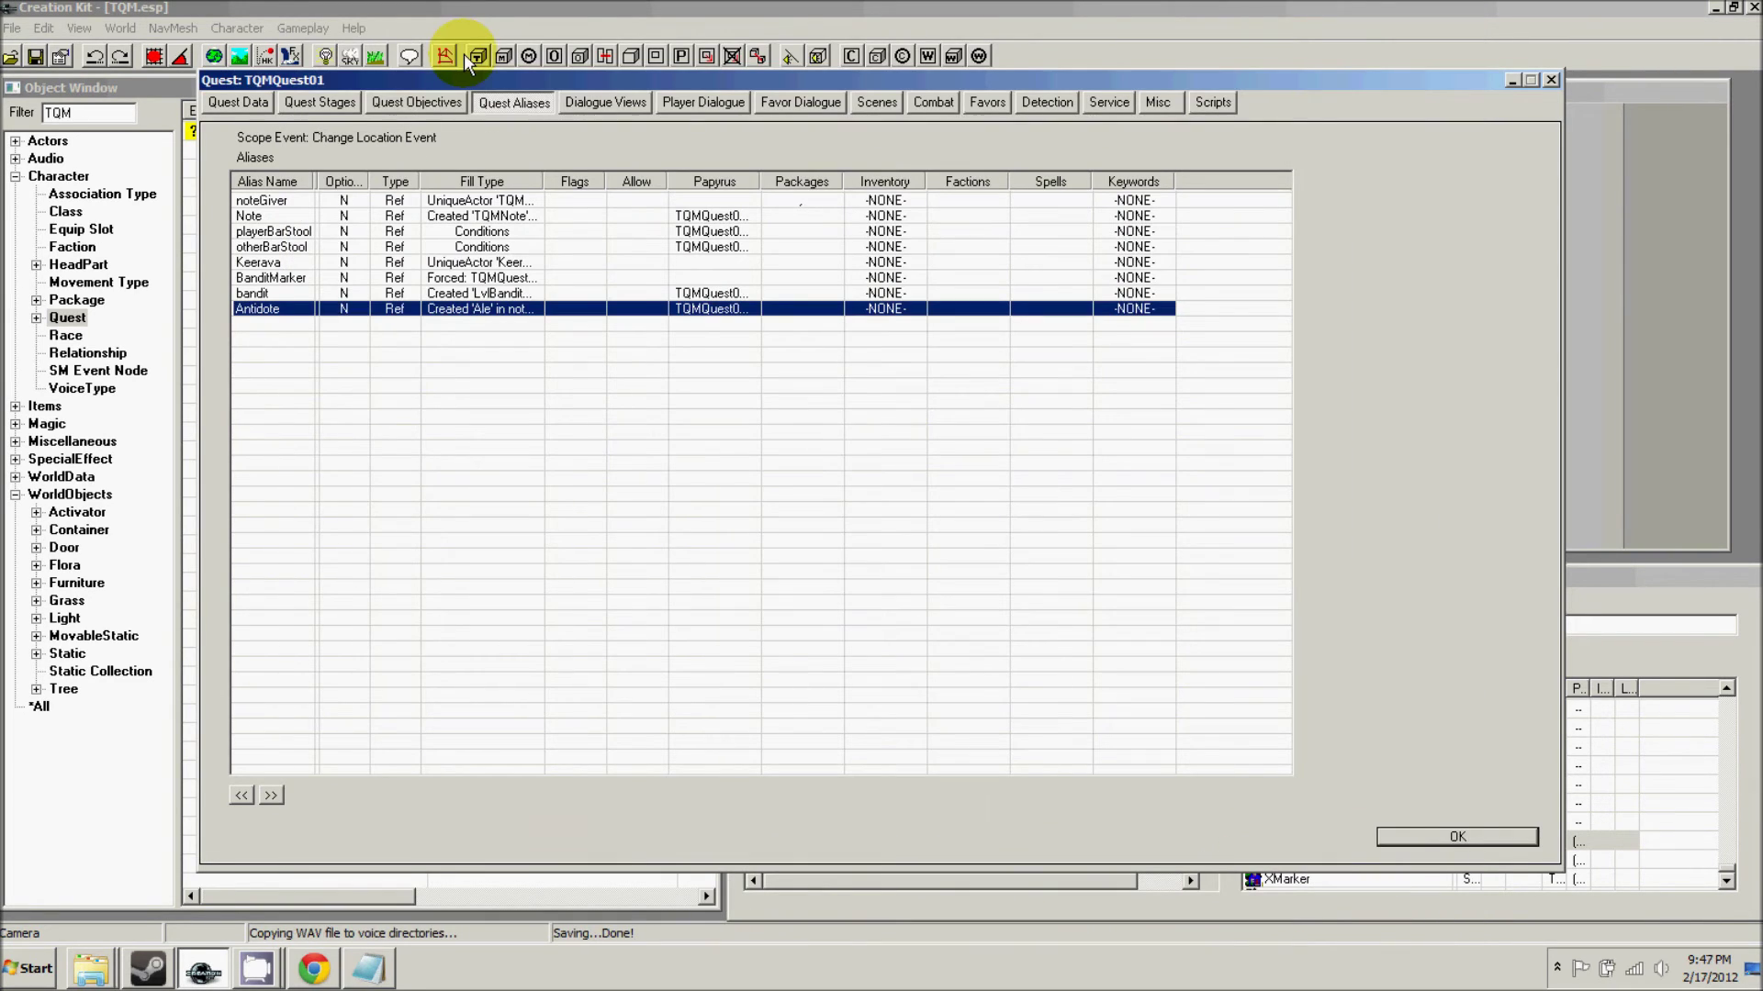
{"action": "left_click", "coordinate": [1444, 838]}
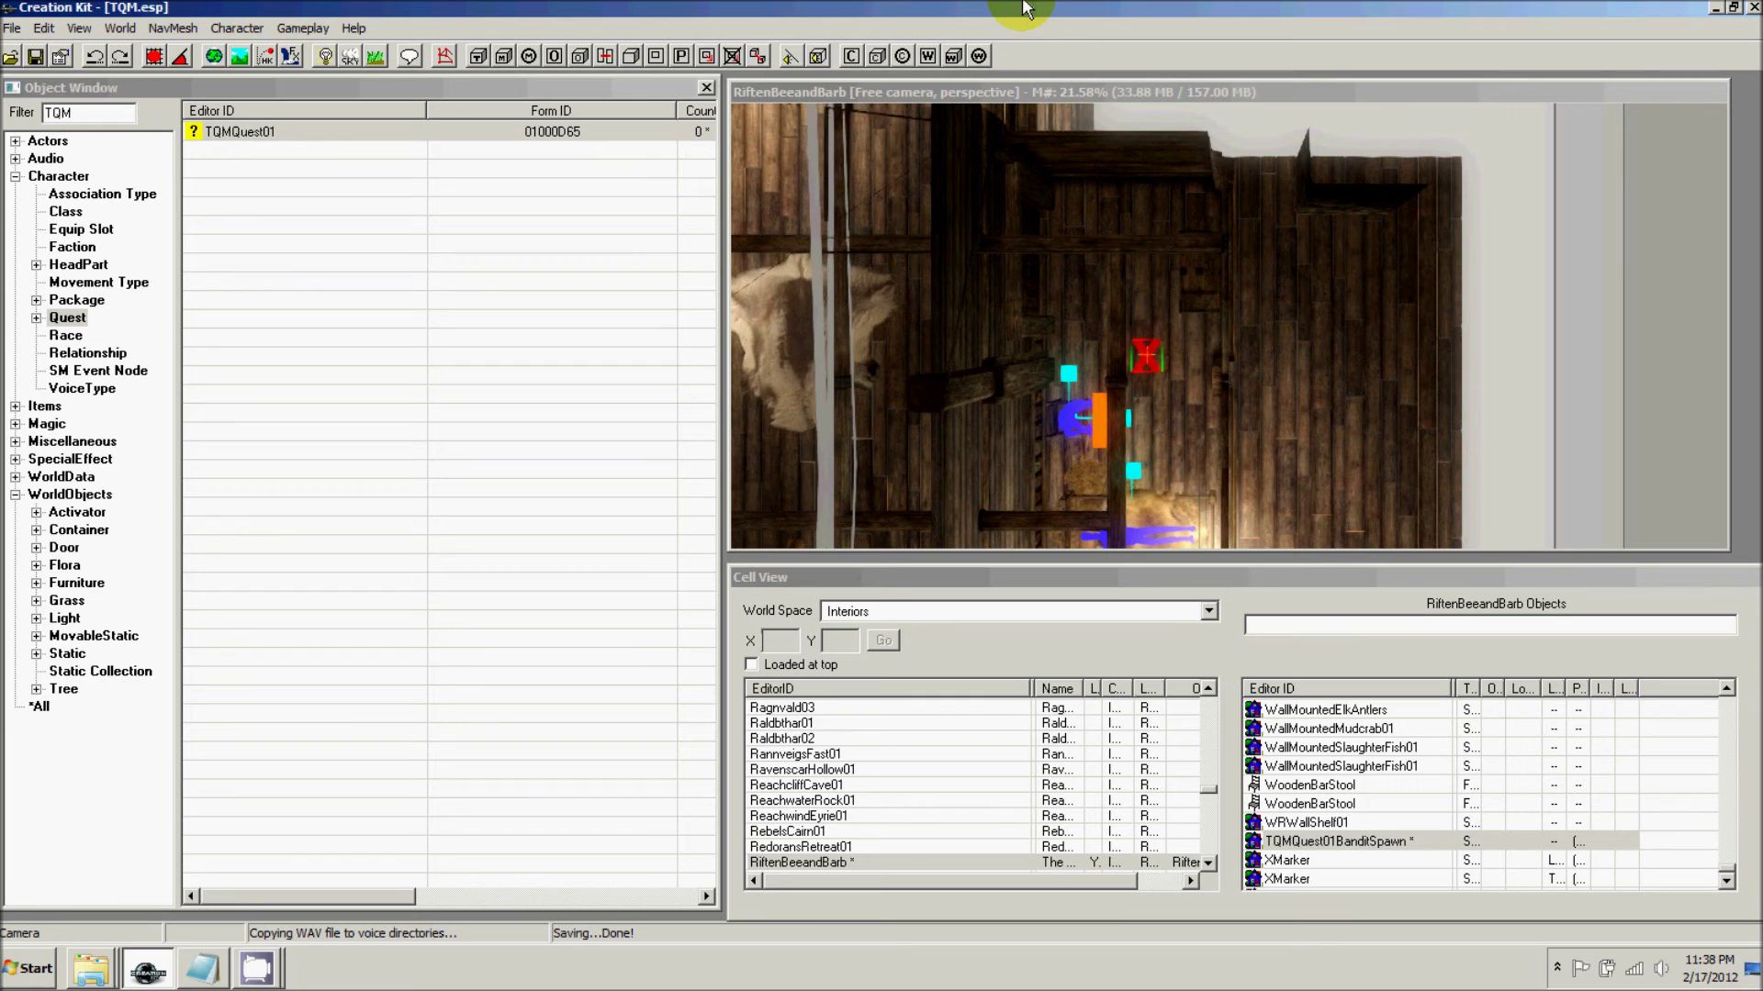
- Reopen TQMQuest01 and create a new dialogue view with the ID TQMQuest01DiaView
{"action": "double_click", "coordinate": [275, 137]}
{"action": "left_click", "coordinate": [606, 102]}
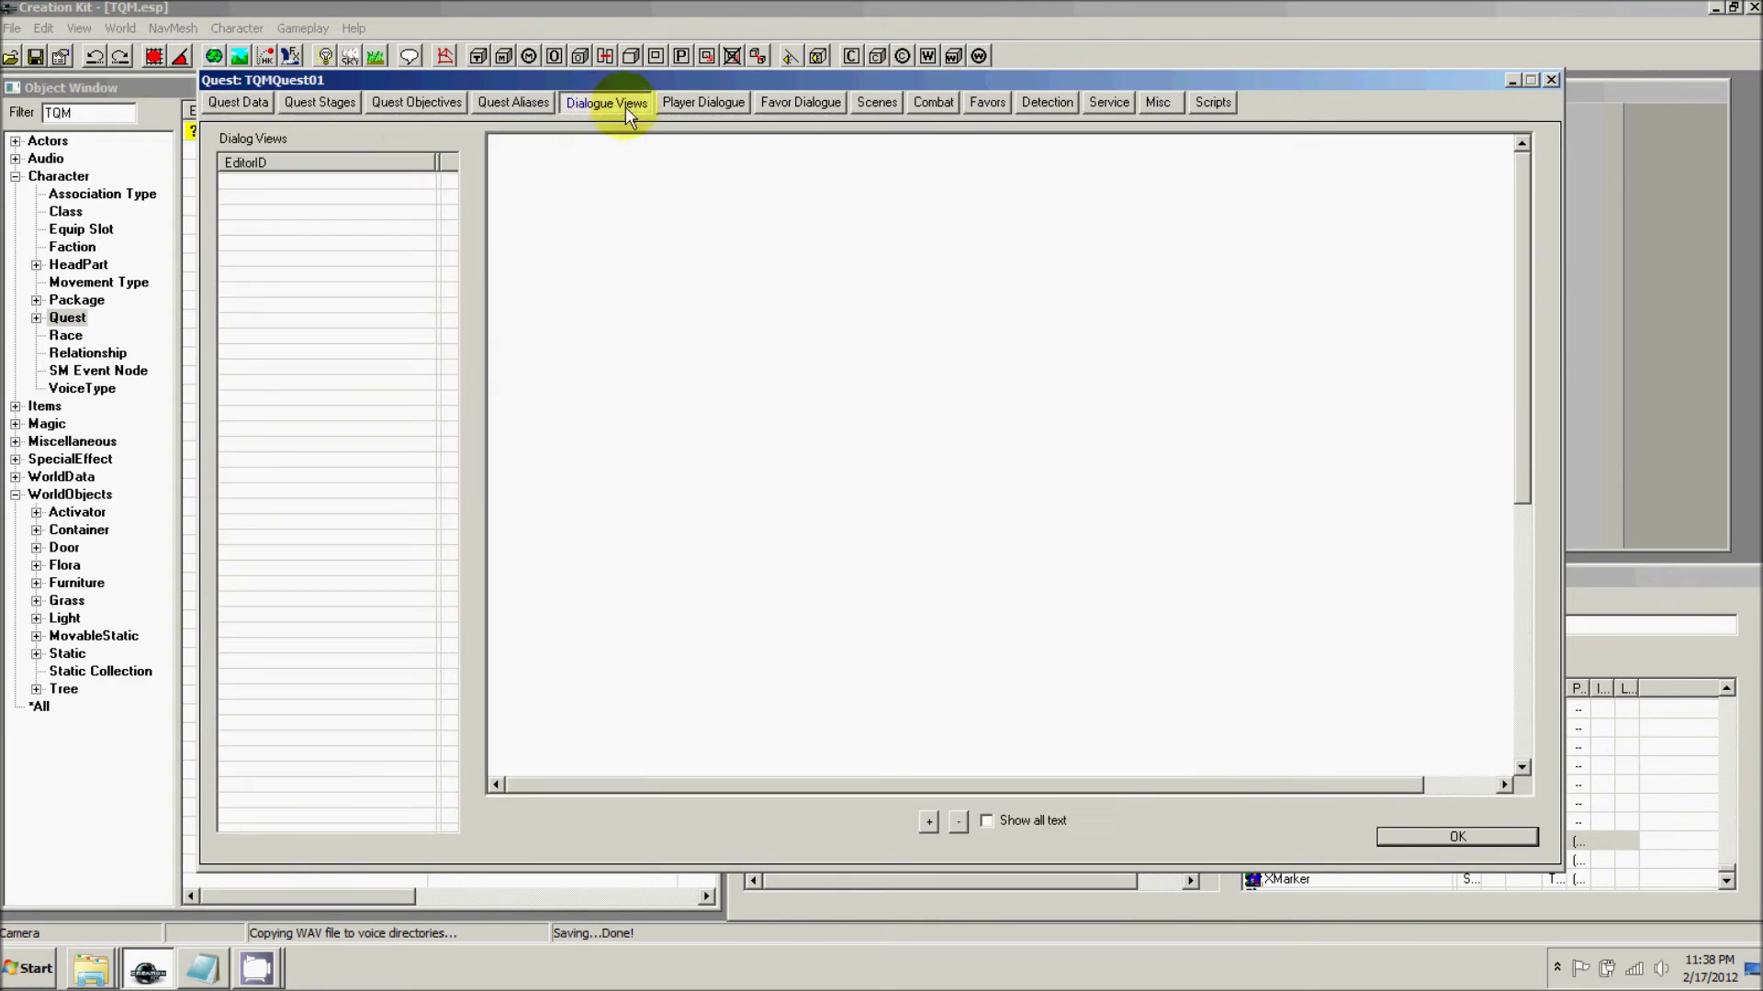
{"action": "right_click", "coordinate": [268, 206]}
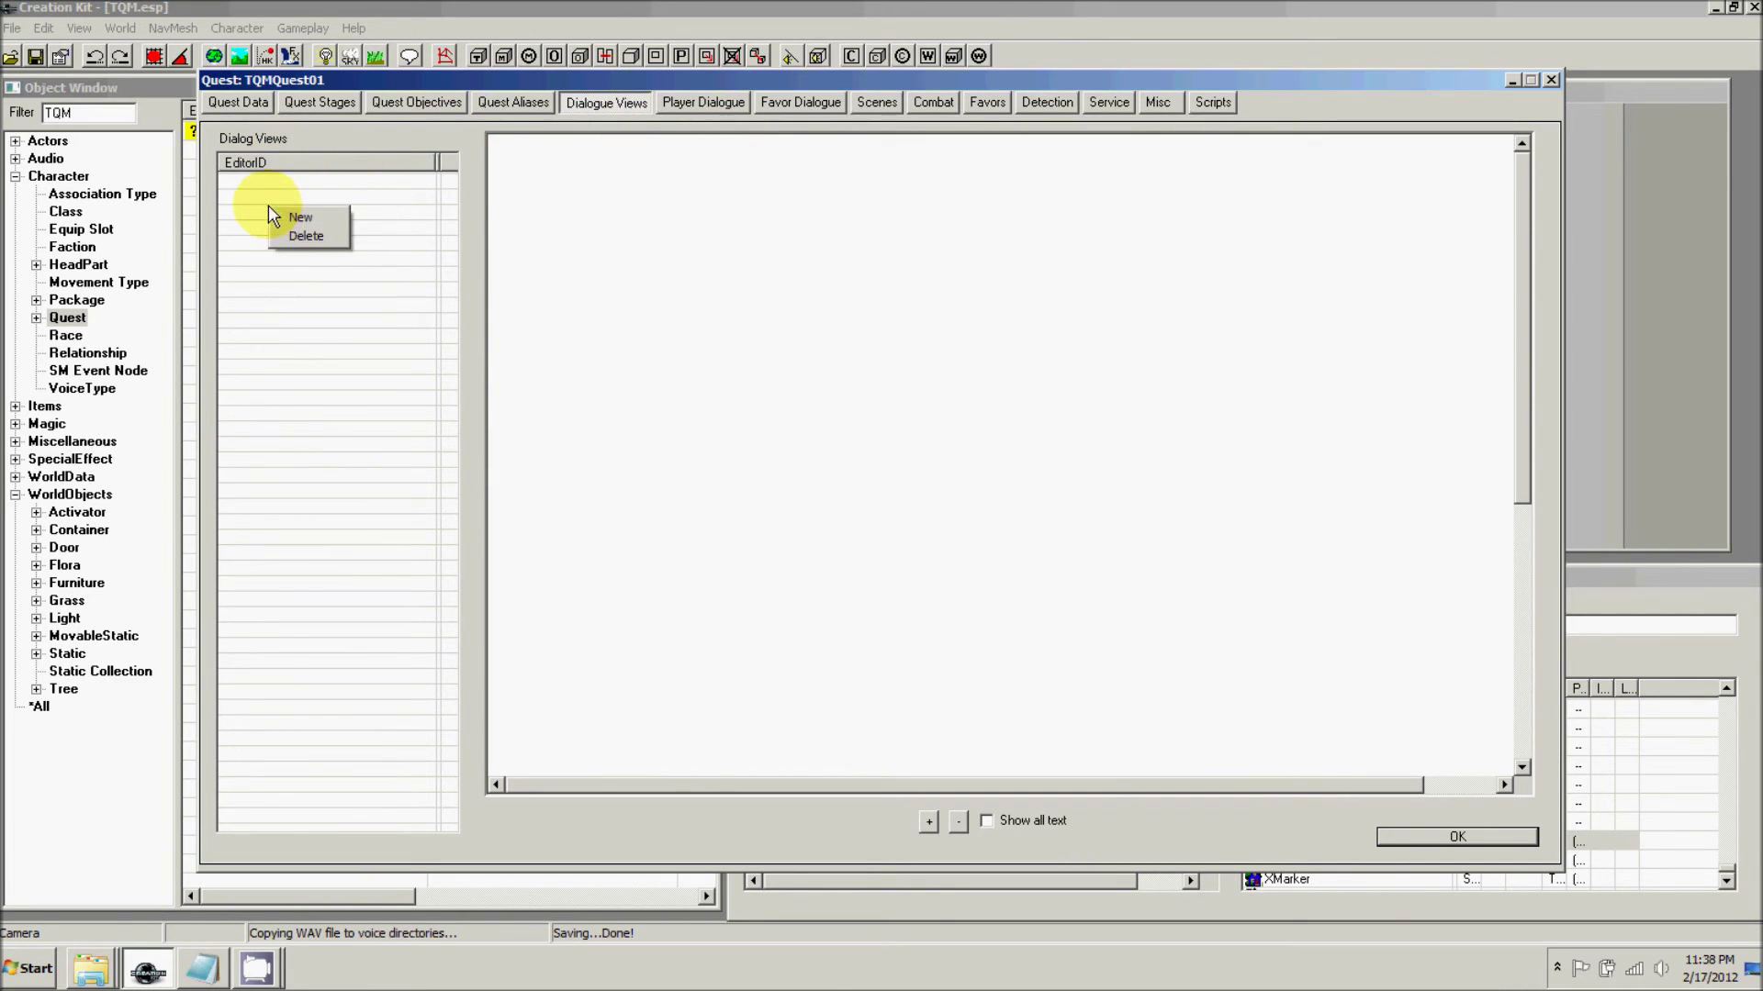
{"action": "left_click", "coordinate": [290, 217]}
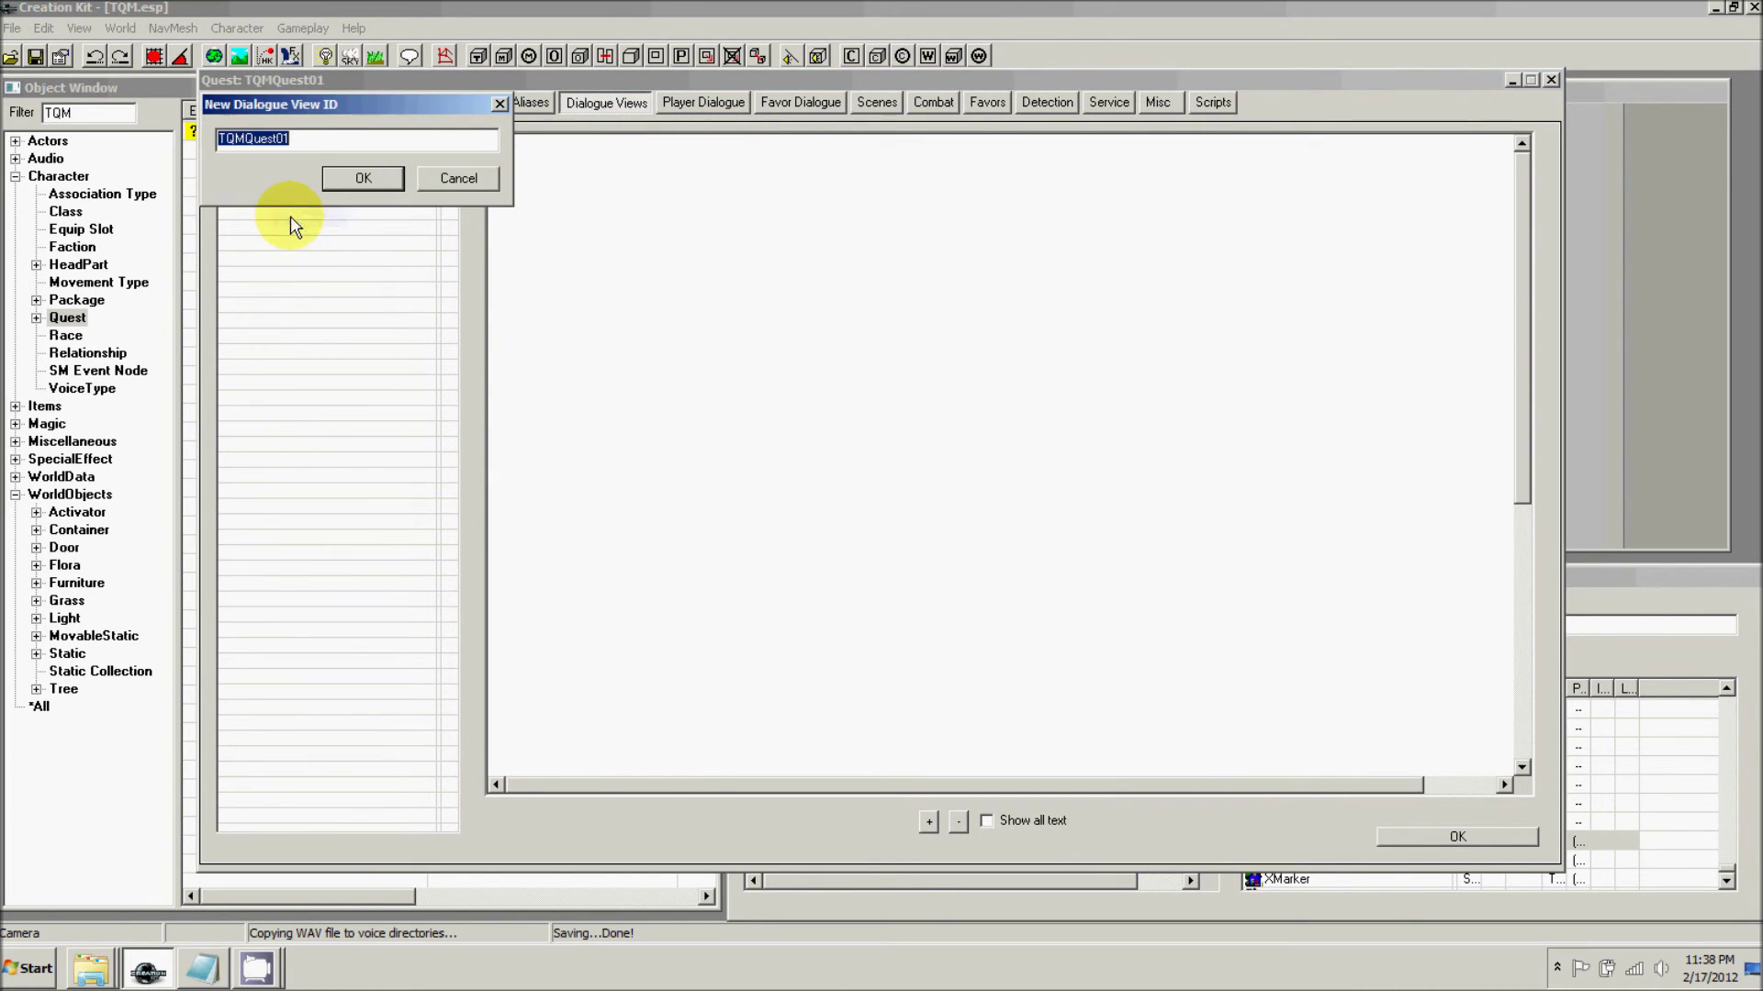
{"action": "left_click", "coordinate": [309, 139]}
{"action": "type", "text": "DiaView"}
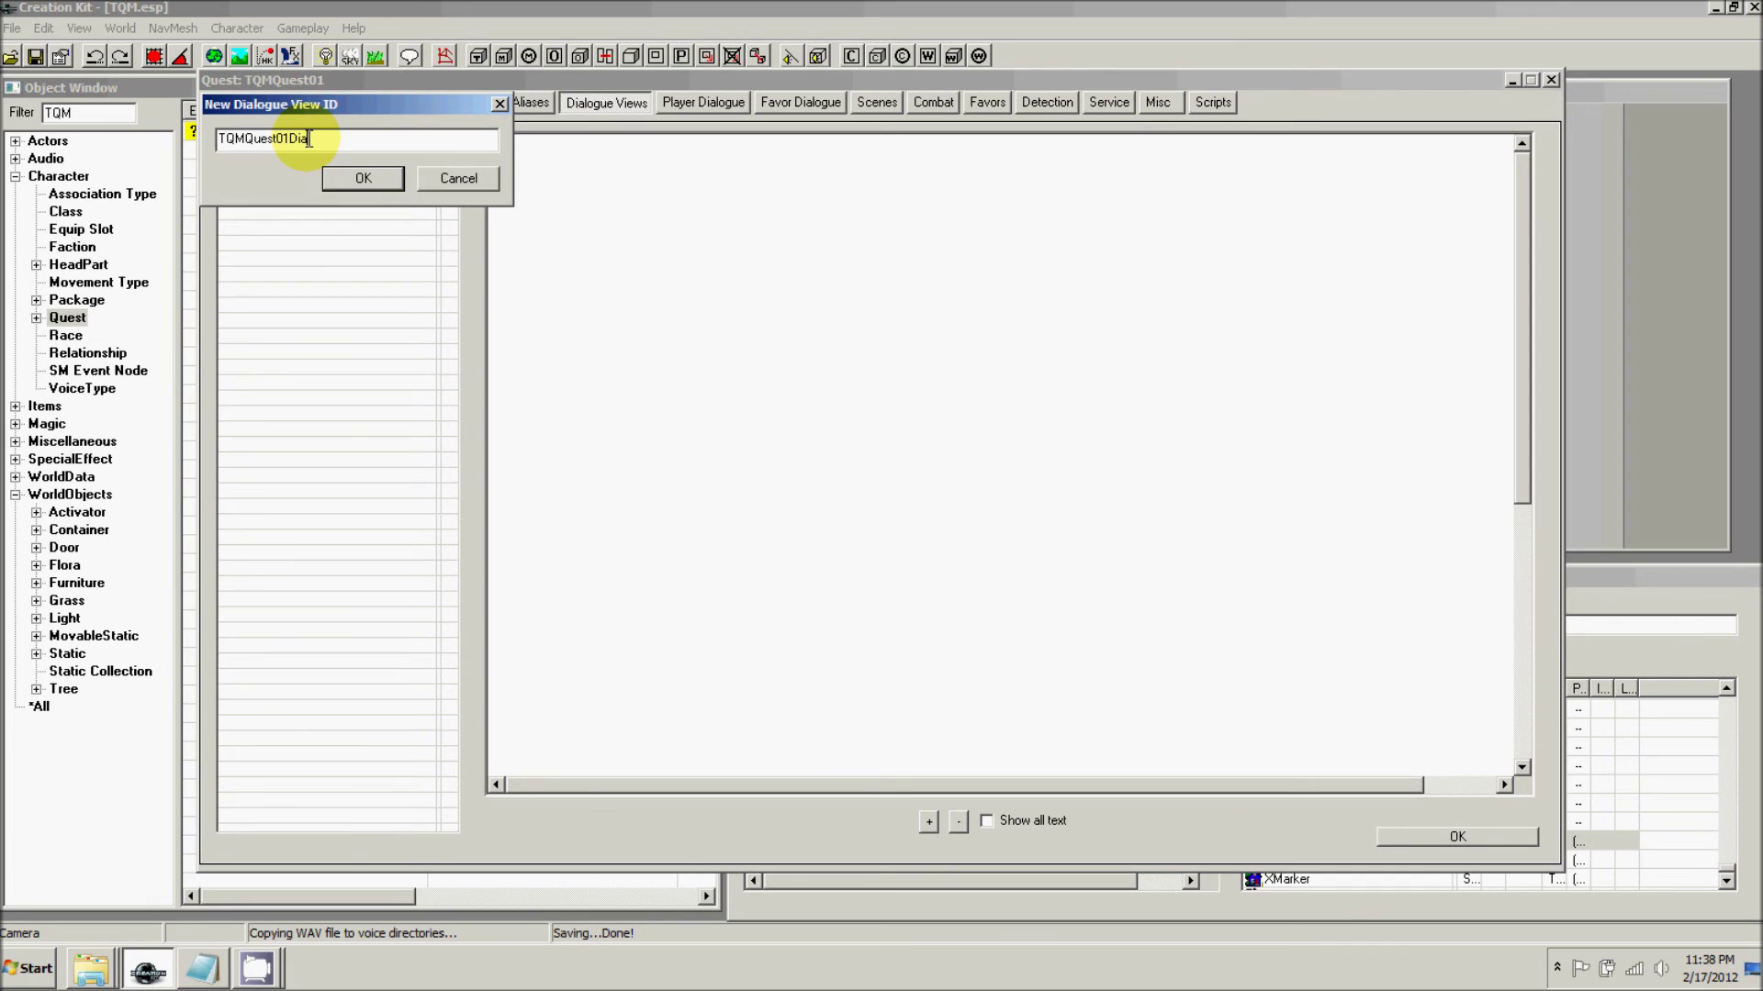
{"action": "left_click", "coordinate": [363, 179]}
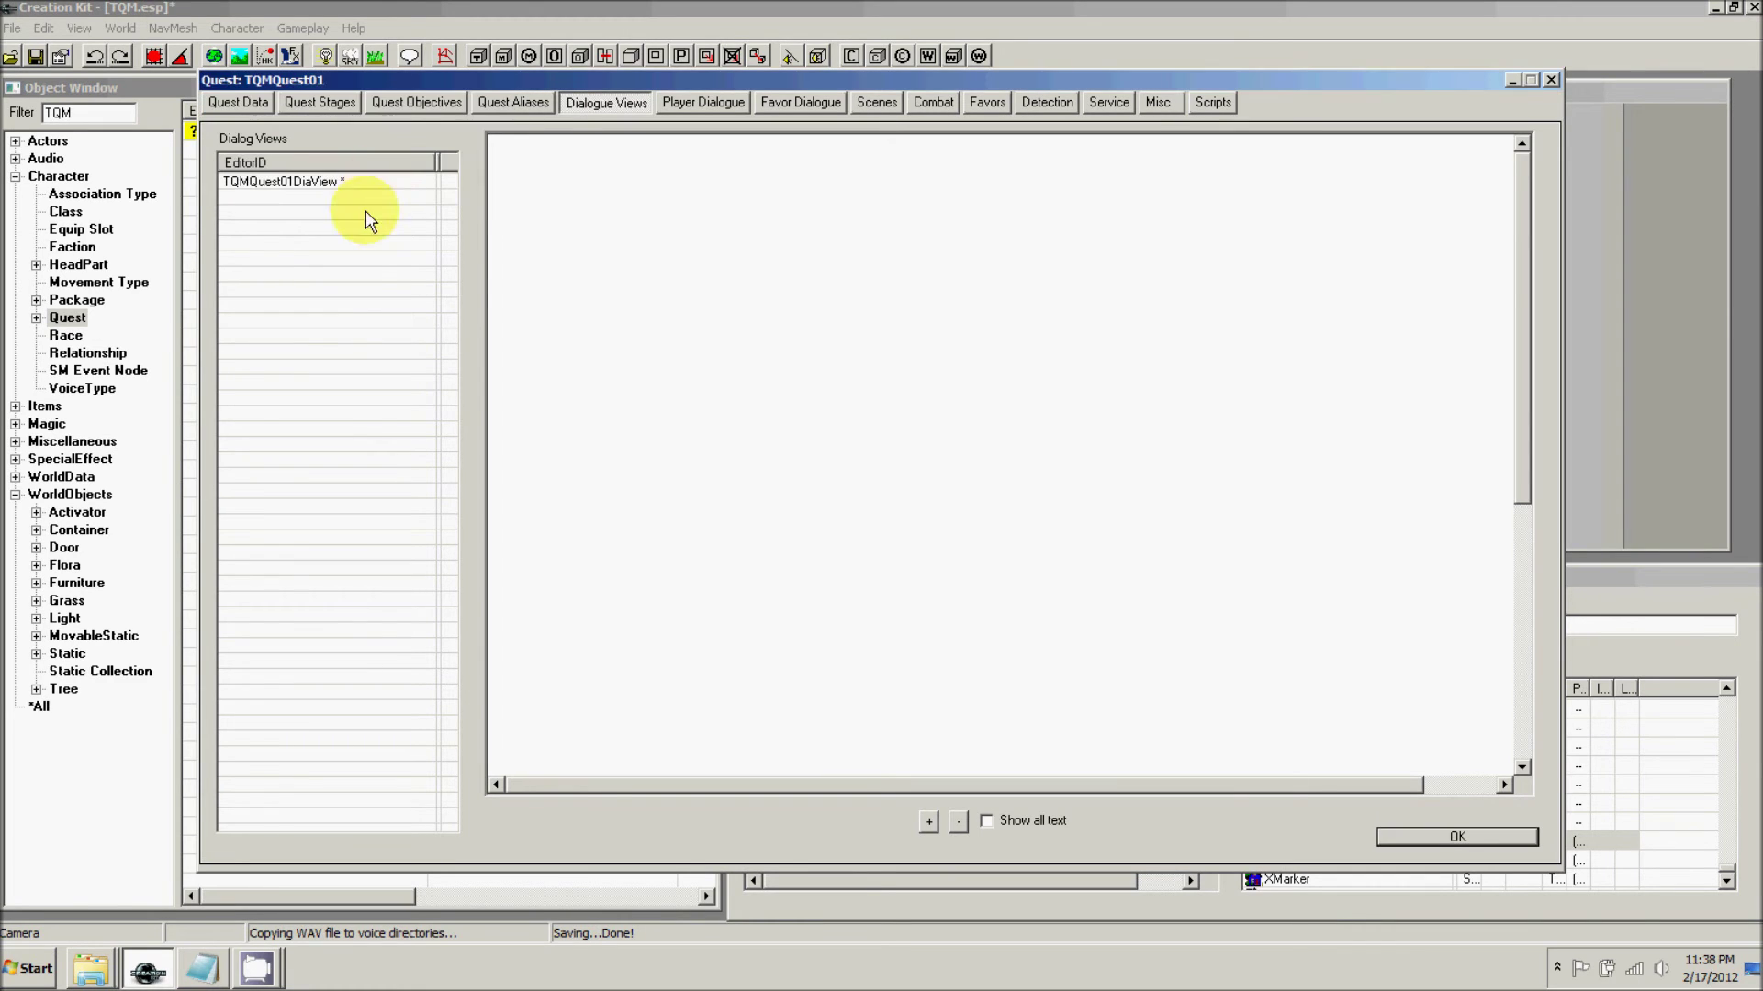
- Create a branch named TQMQuest01DiaBranch in the dialogue view, with TQMQuest01DiaBranchTopic as its starting topic
{"action": "left_click", "coordinate": [339, 184]}
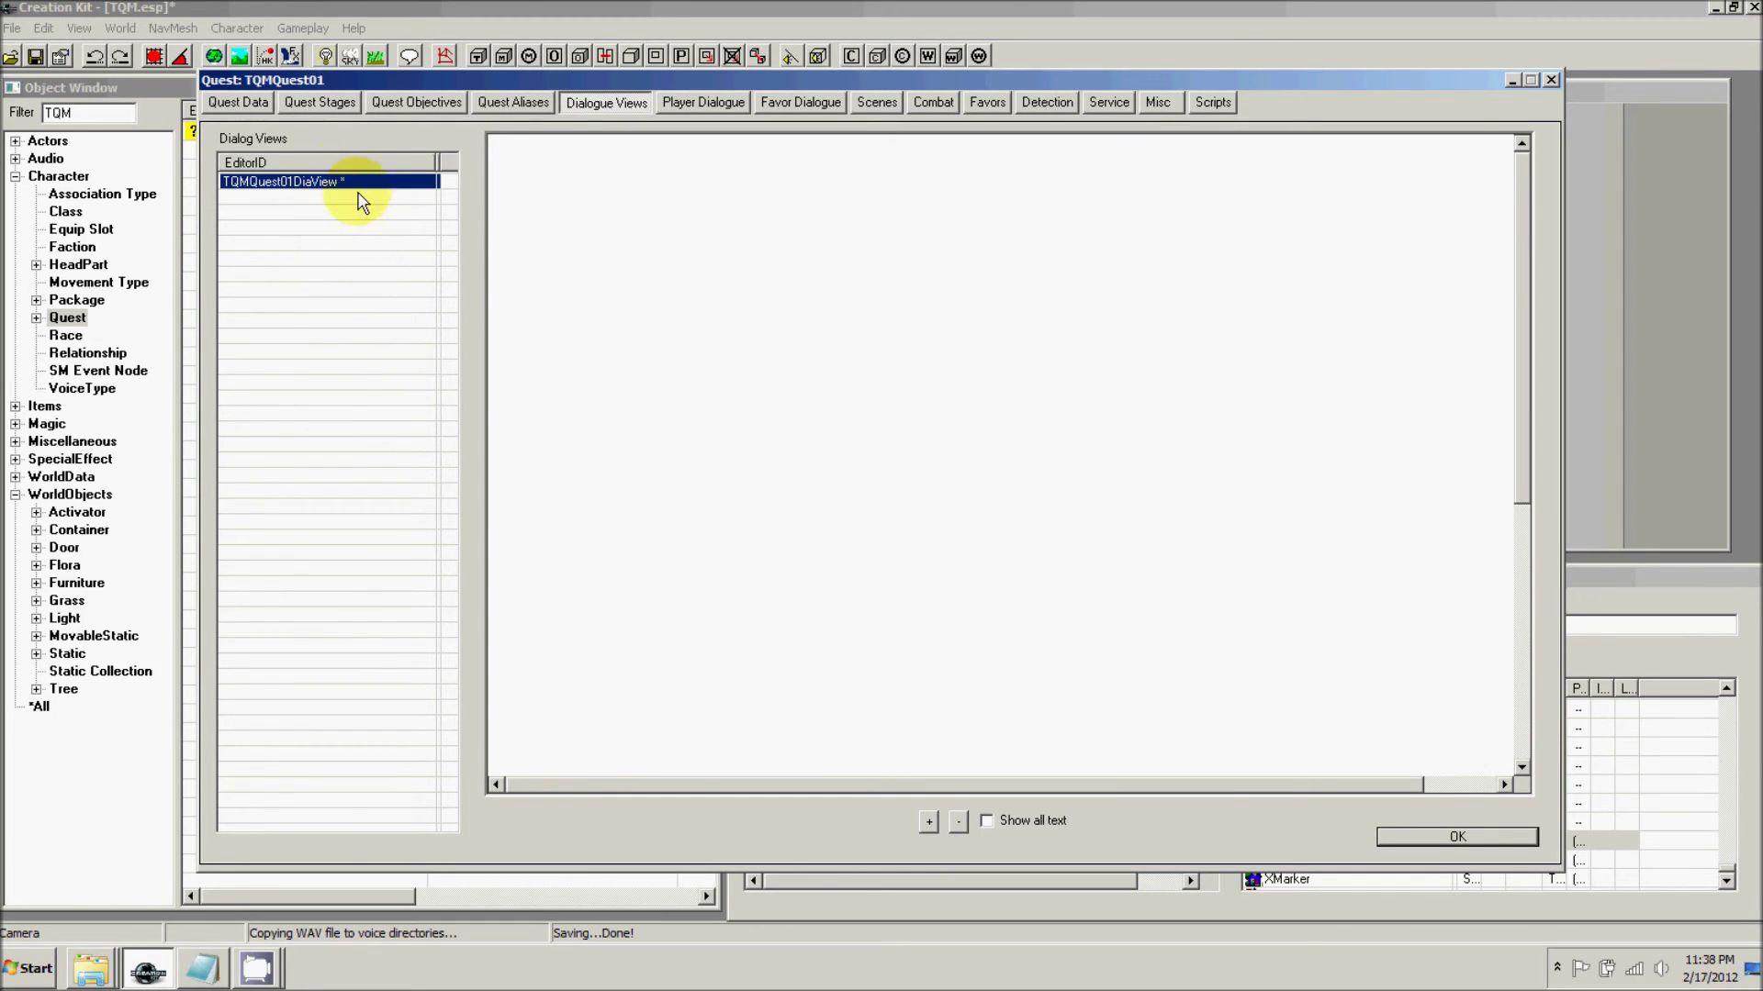
{"action": "right_click", "coordinate": [601, 200]}
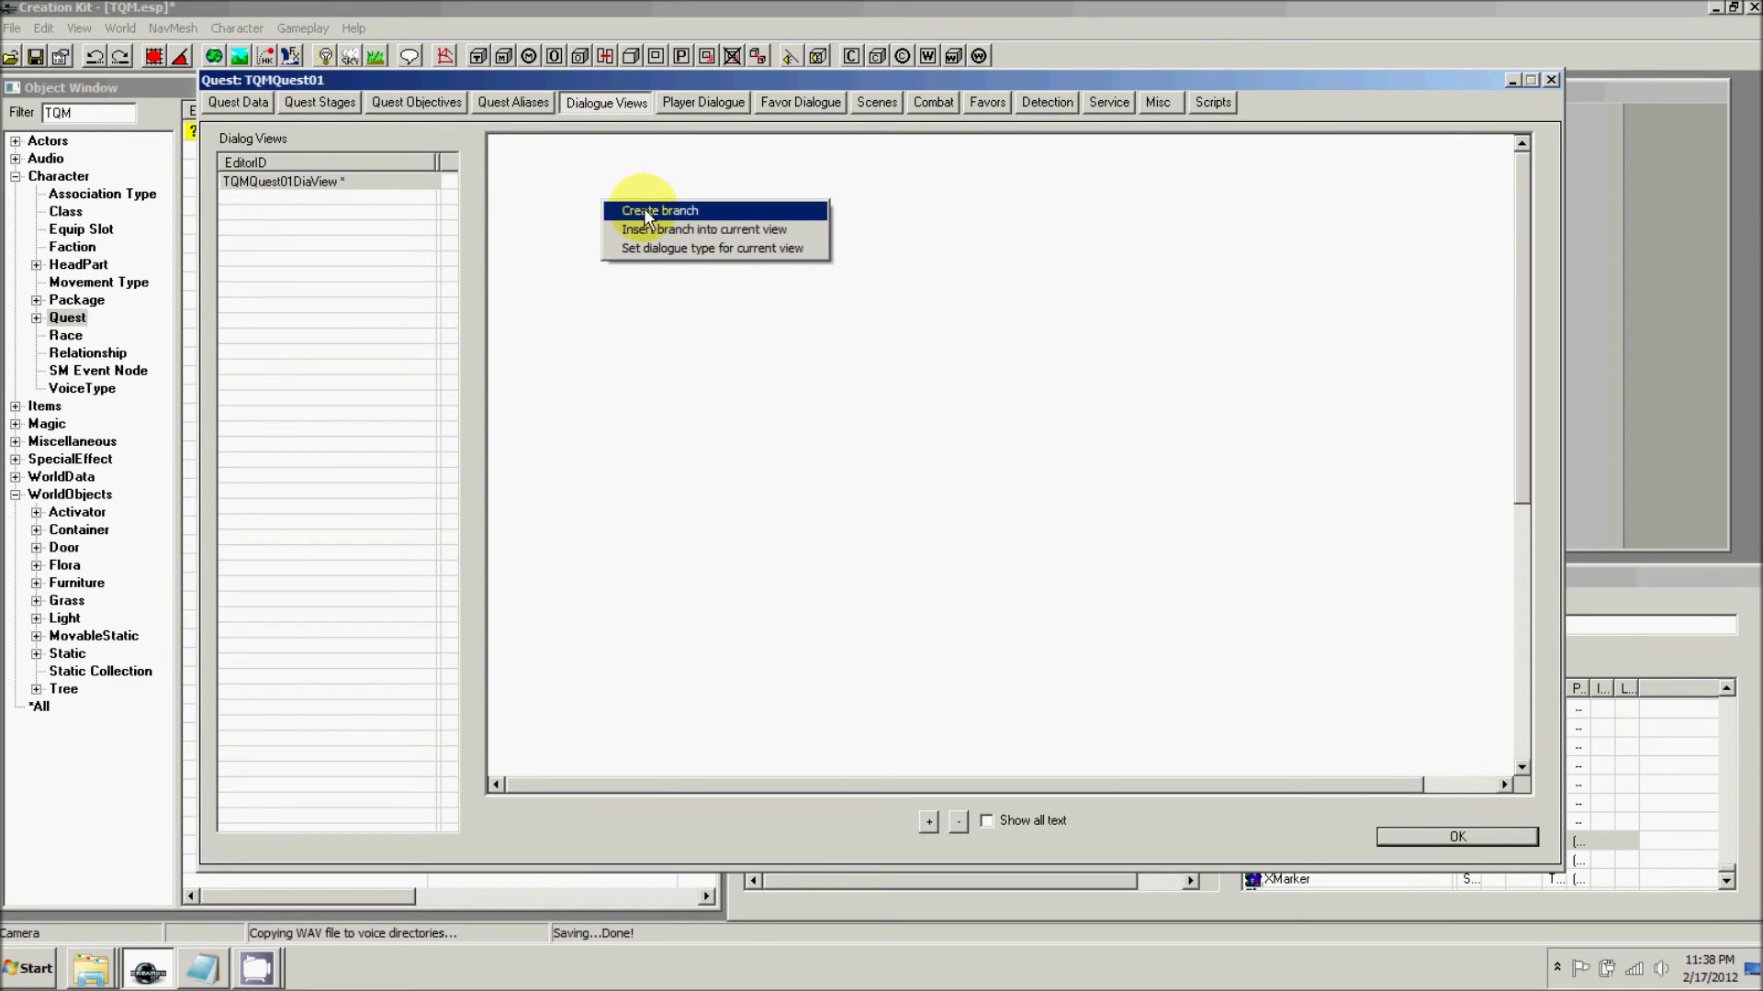
{"action": "left_click", "coordinate": [654, 211]}
{"action": "left_click", "coordinate": [351, 142]}
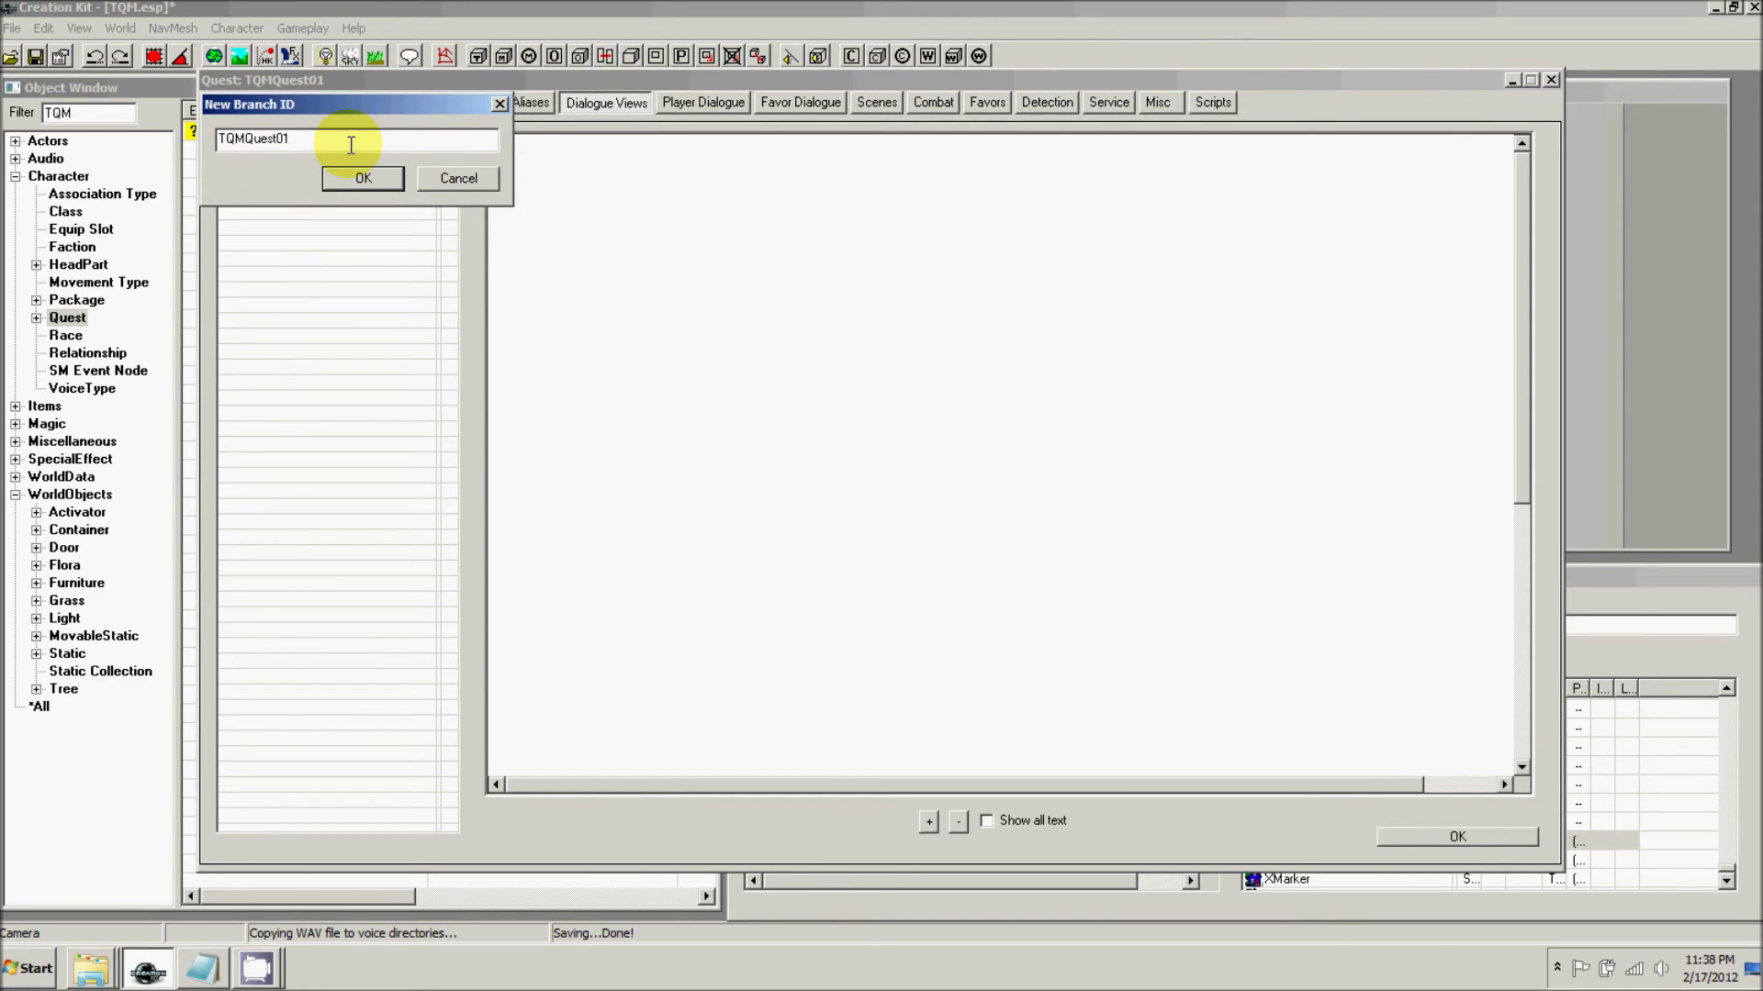
{"action": "type", "text": "DiaBranch"}
{"action": "left_click", "coordinate": [362, 178]}
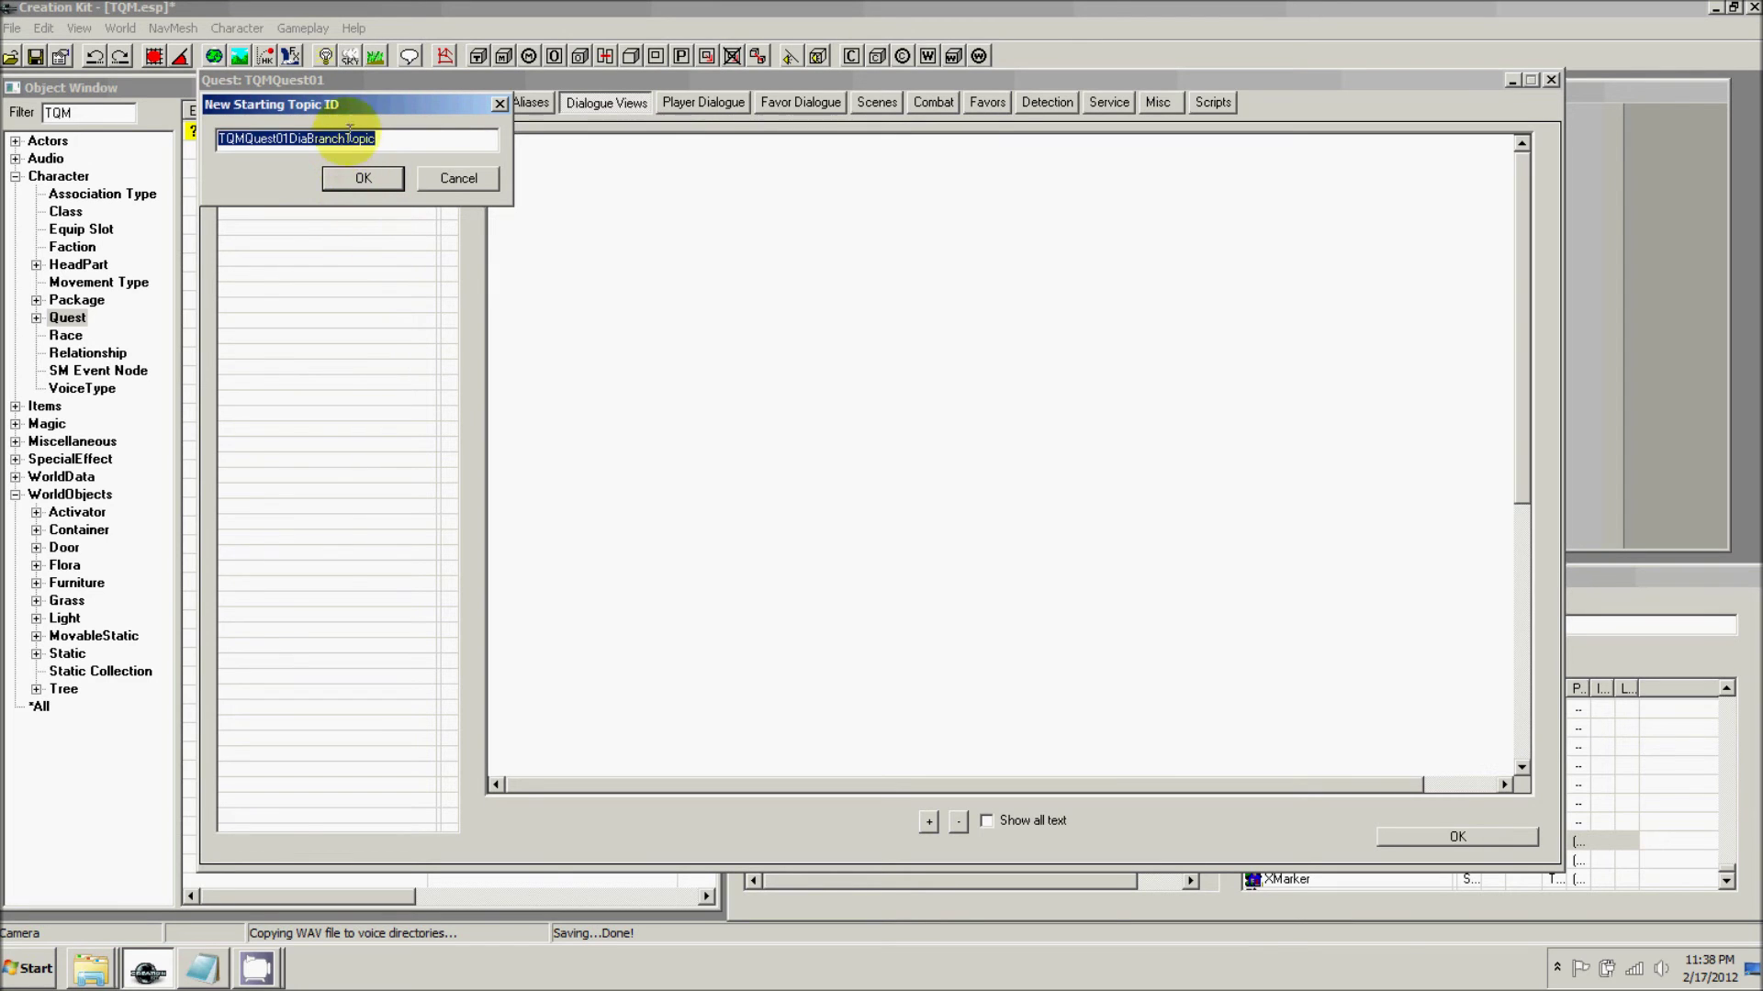
{"action": "left_click_drag", "start_coordinate": [304, 108], "coordinate": [469, 206]}
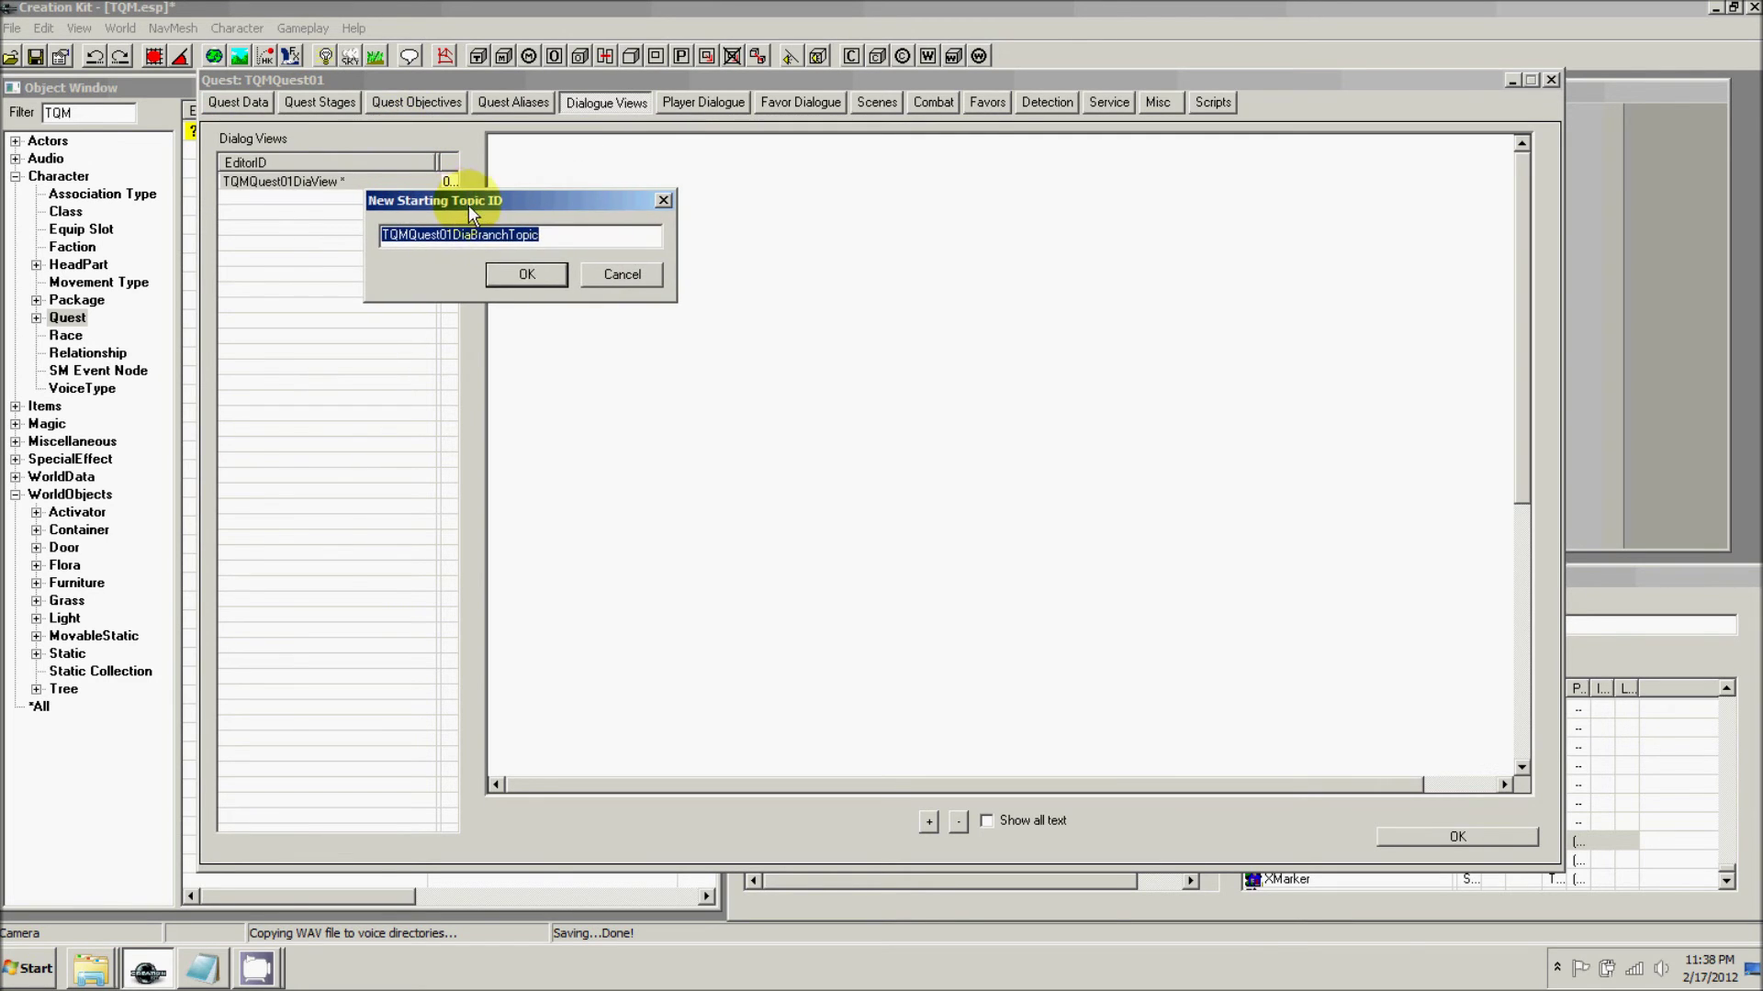
{"action": "left_click", "coordinate": [524, 275]}
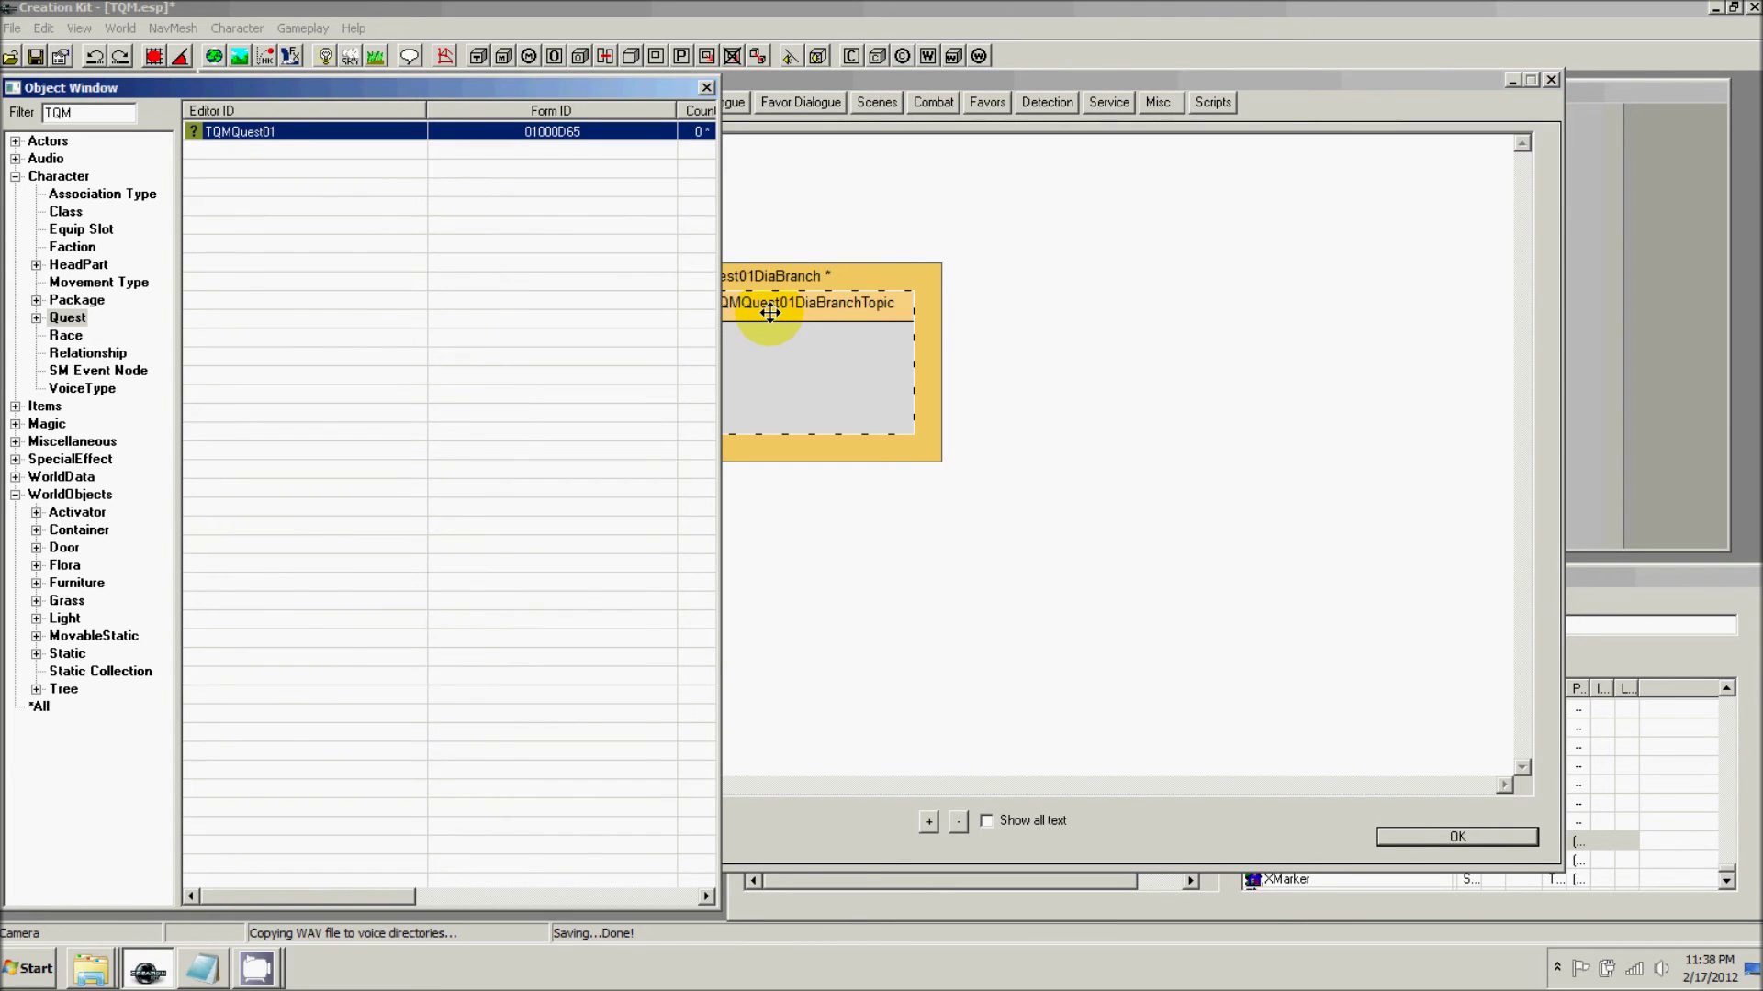
- Open the branch's starting topic and set its topic text to "I have killed the poisoned man, you owe me an antidote."
{"action": "double_click", "coordinate": [769, 312]}
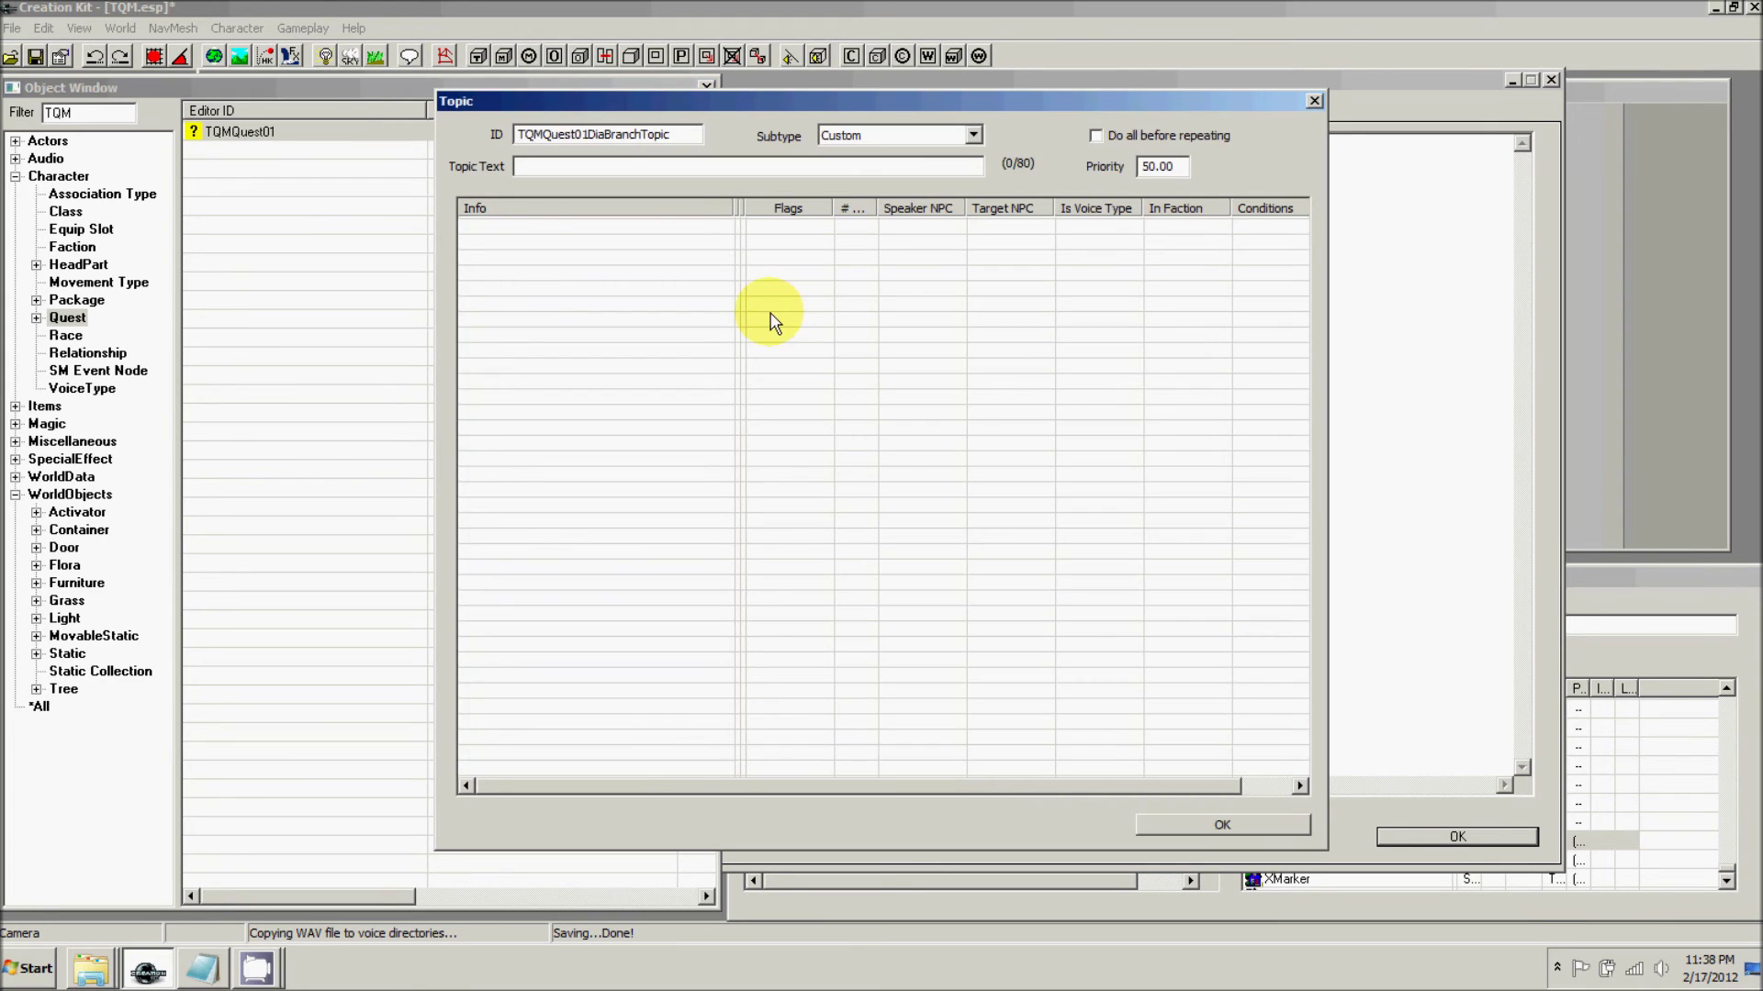
{"action": "left_click", "coordinate": [567, 166]}
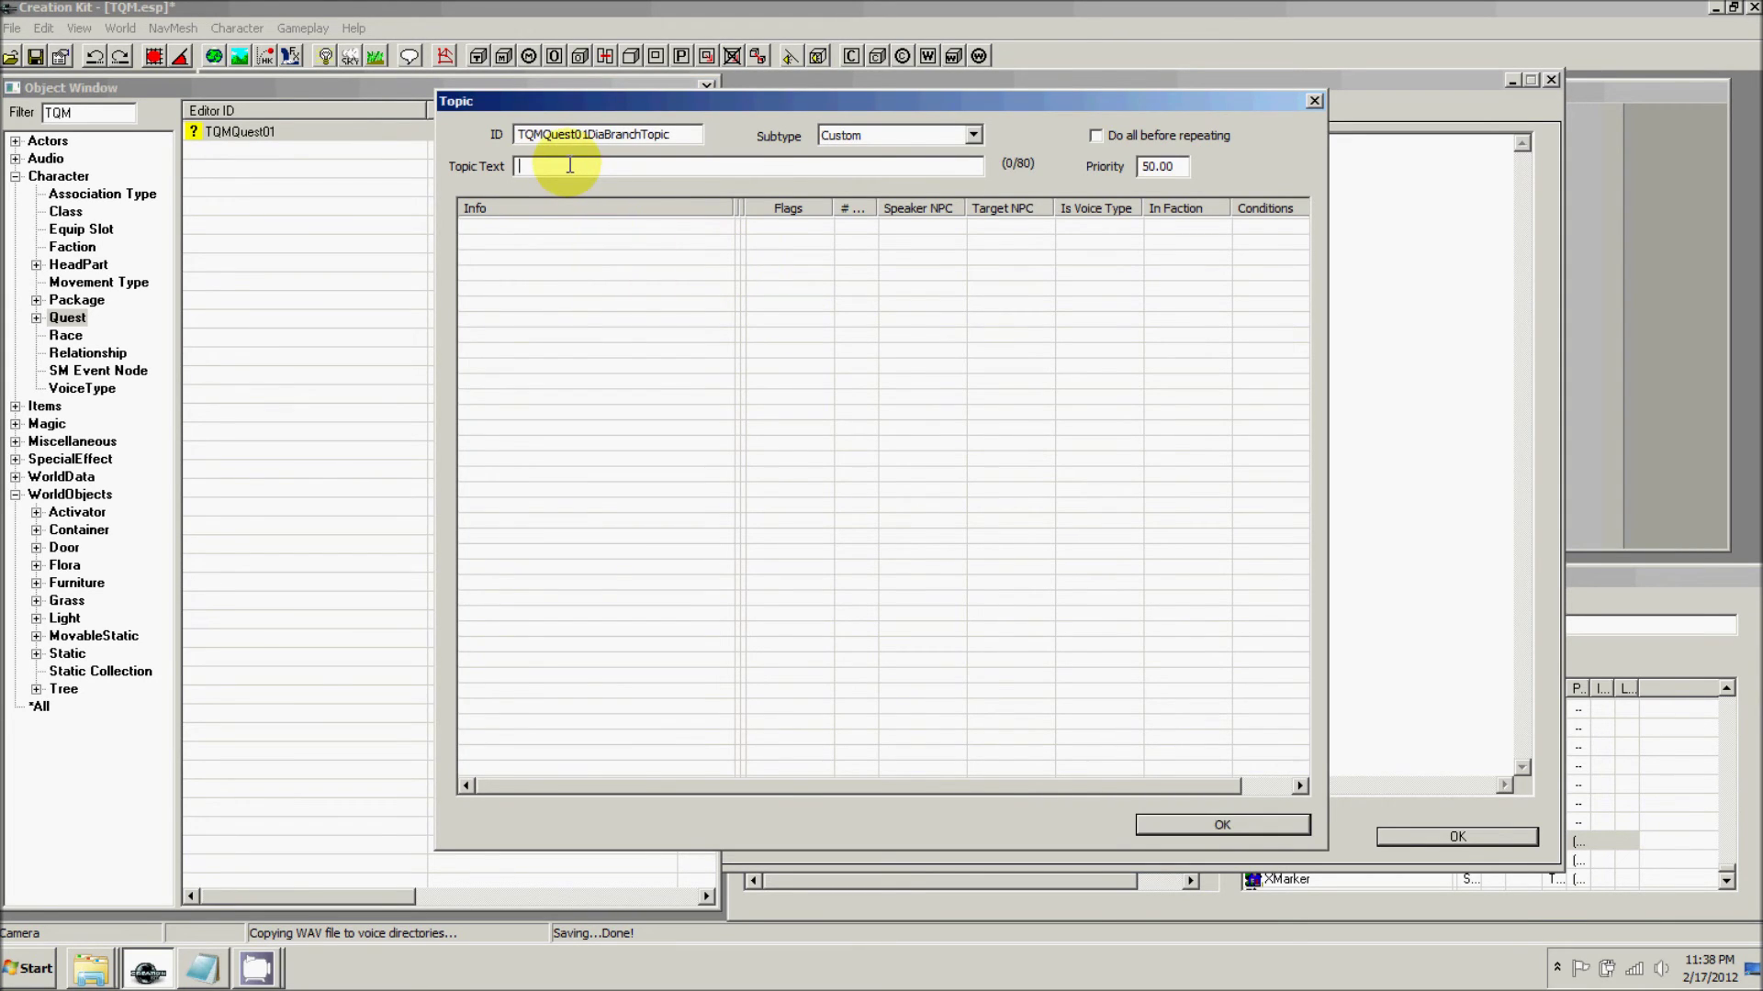
{"action": "type", "text": "I have killed the poisoned man, you o"}
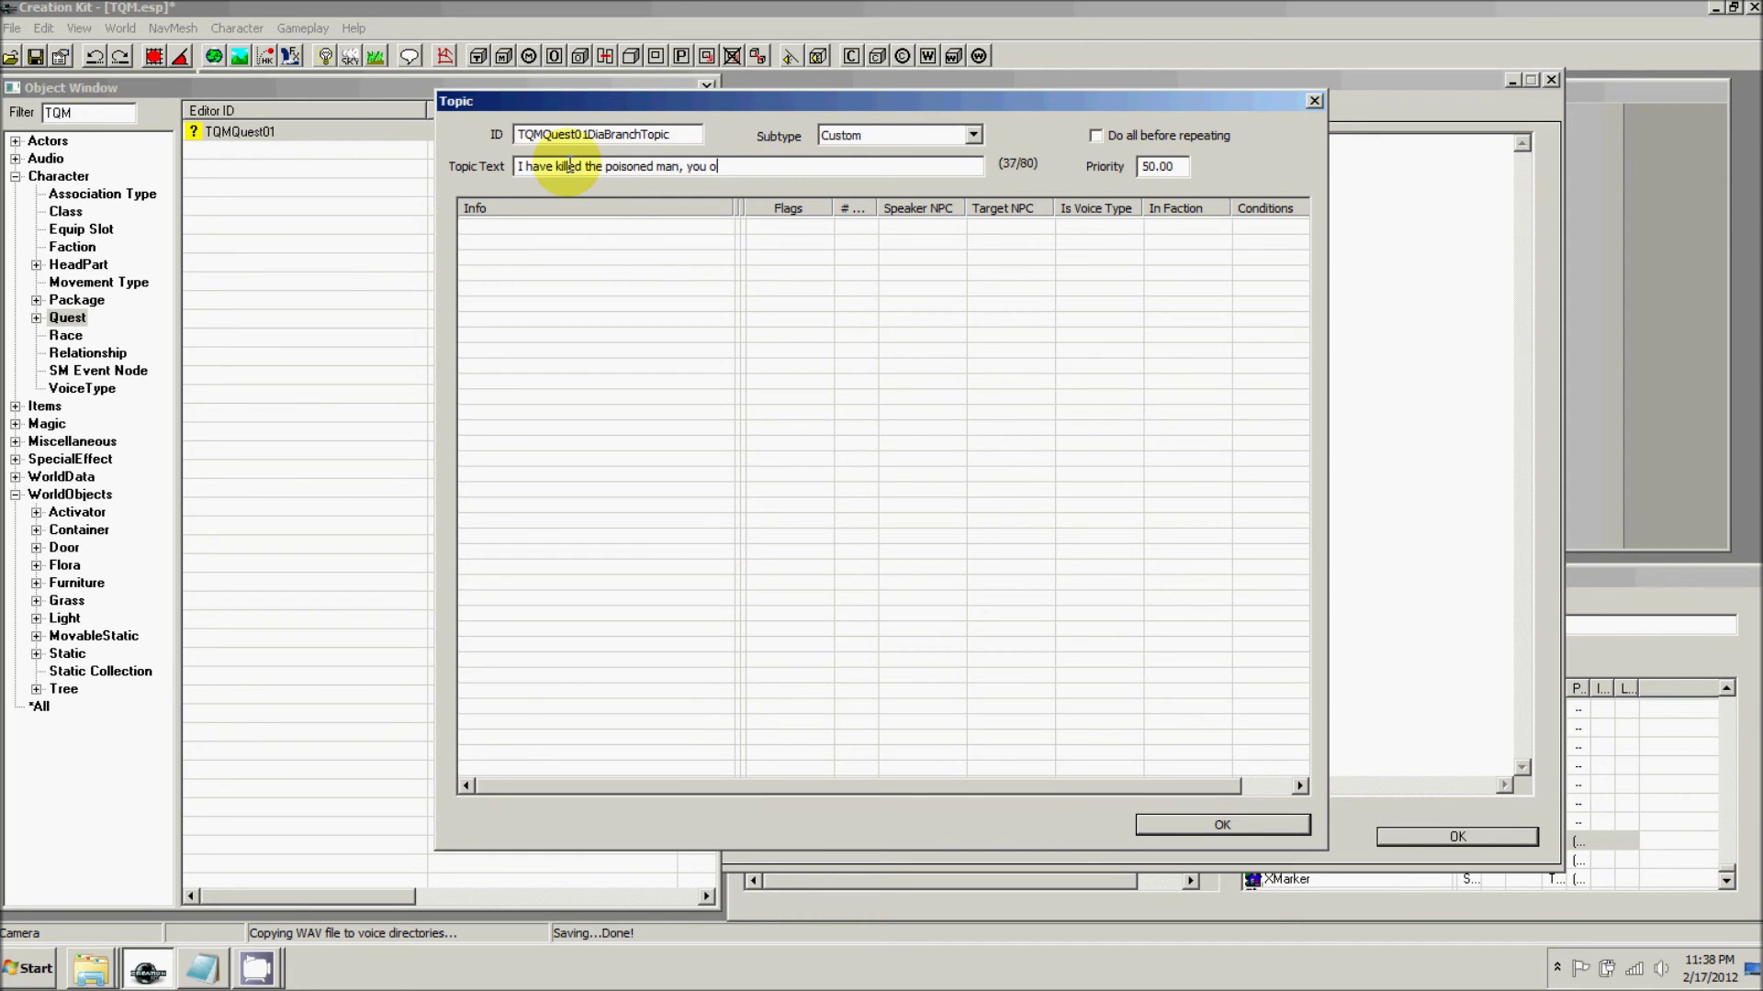
{"action": "type", "text": "we me an antidote."}
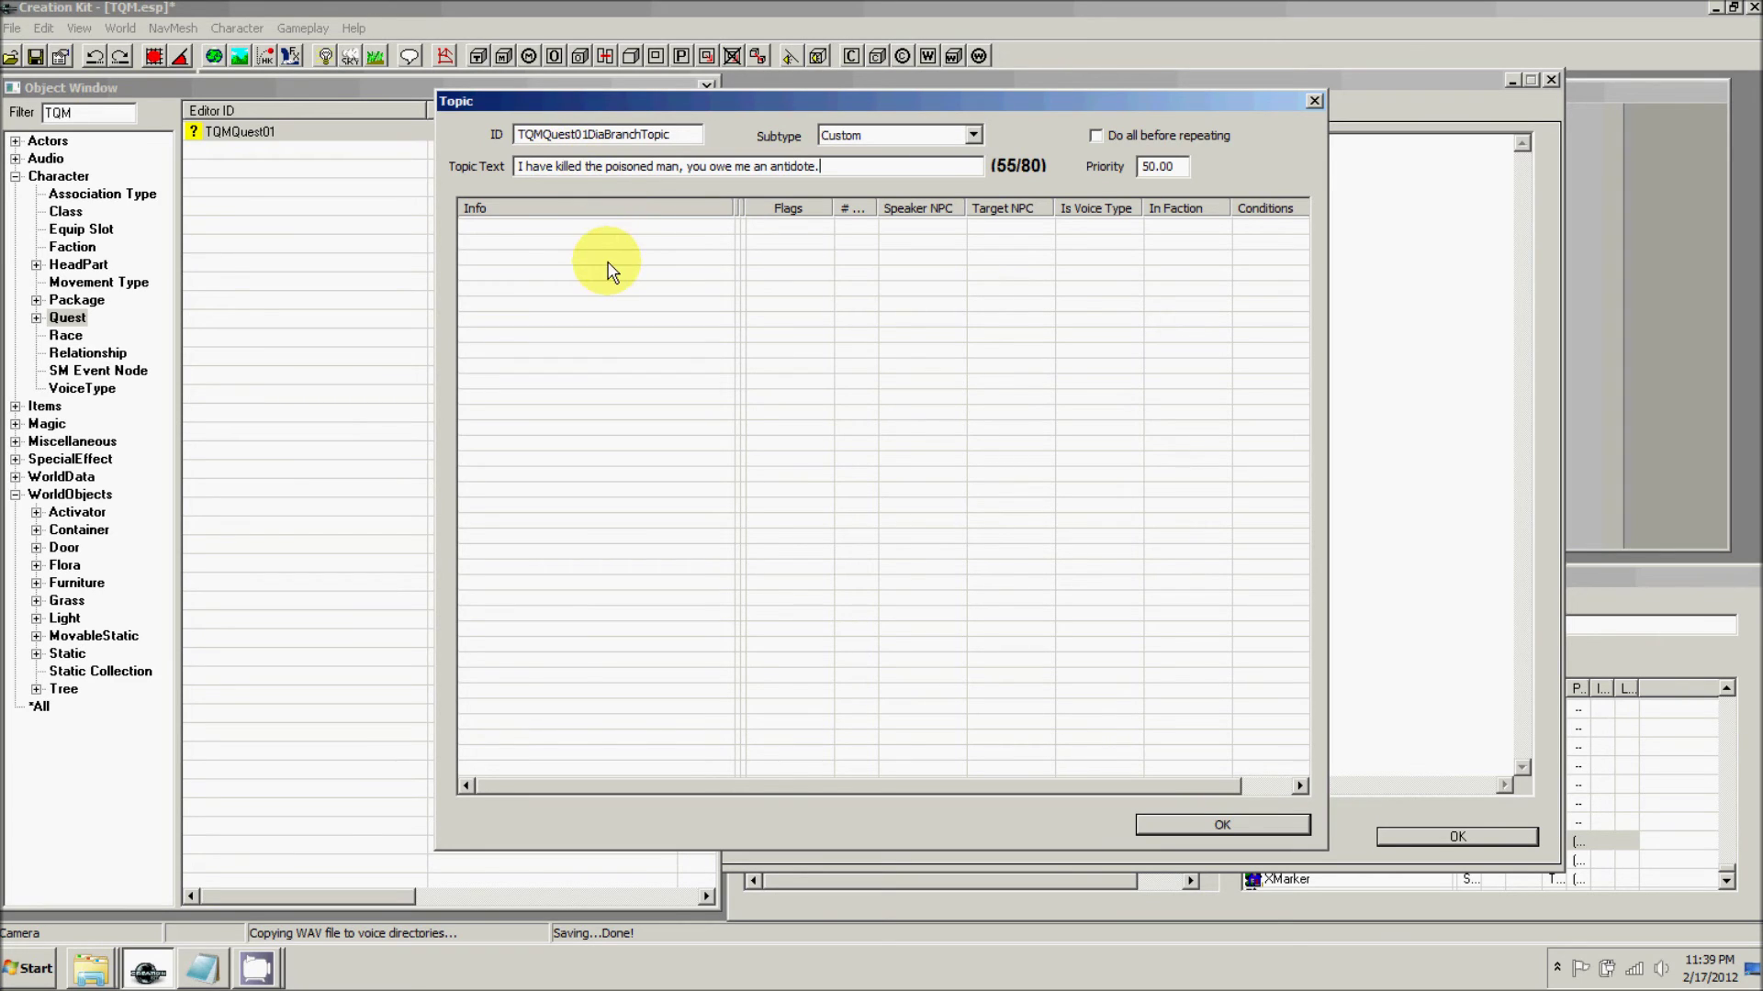
- Add the response "So you have, here is your antidote as promised." to the topic, with emotion type Surprise
{"action": "right_click", "coordinate": [545, 246]}
{"action": "left_click", "coordinate": [574, 250]}
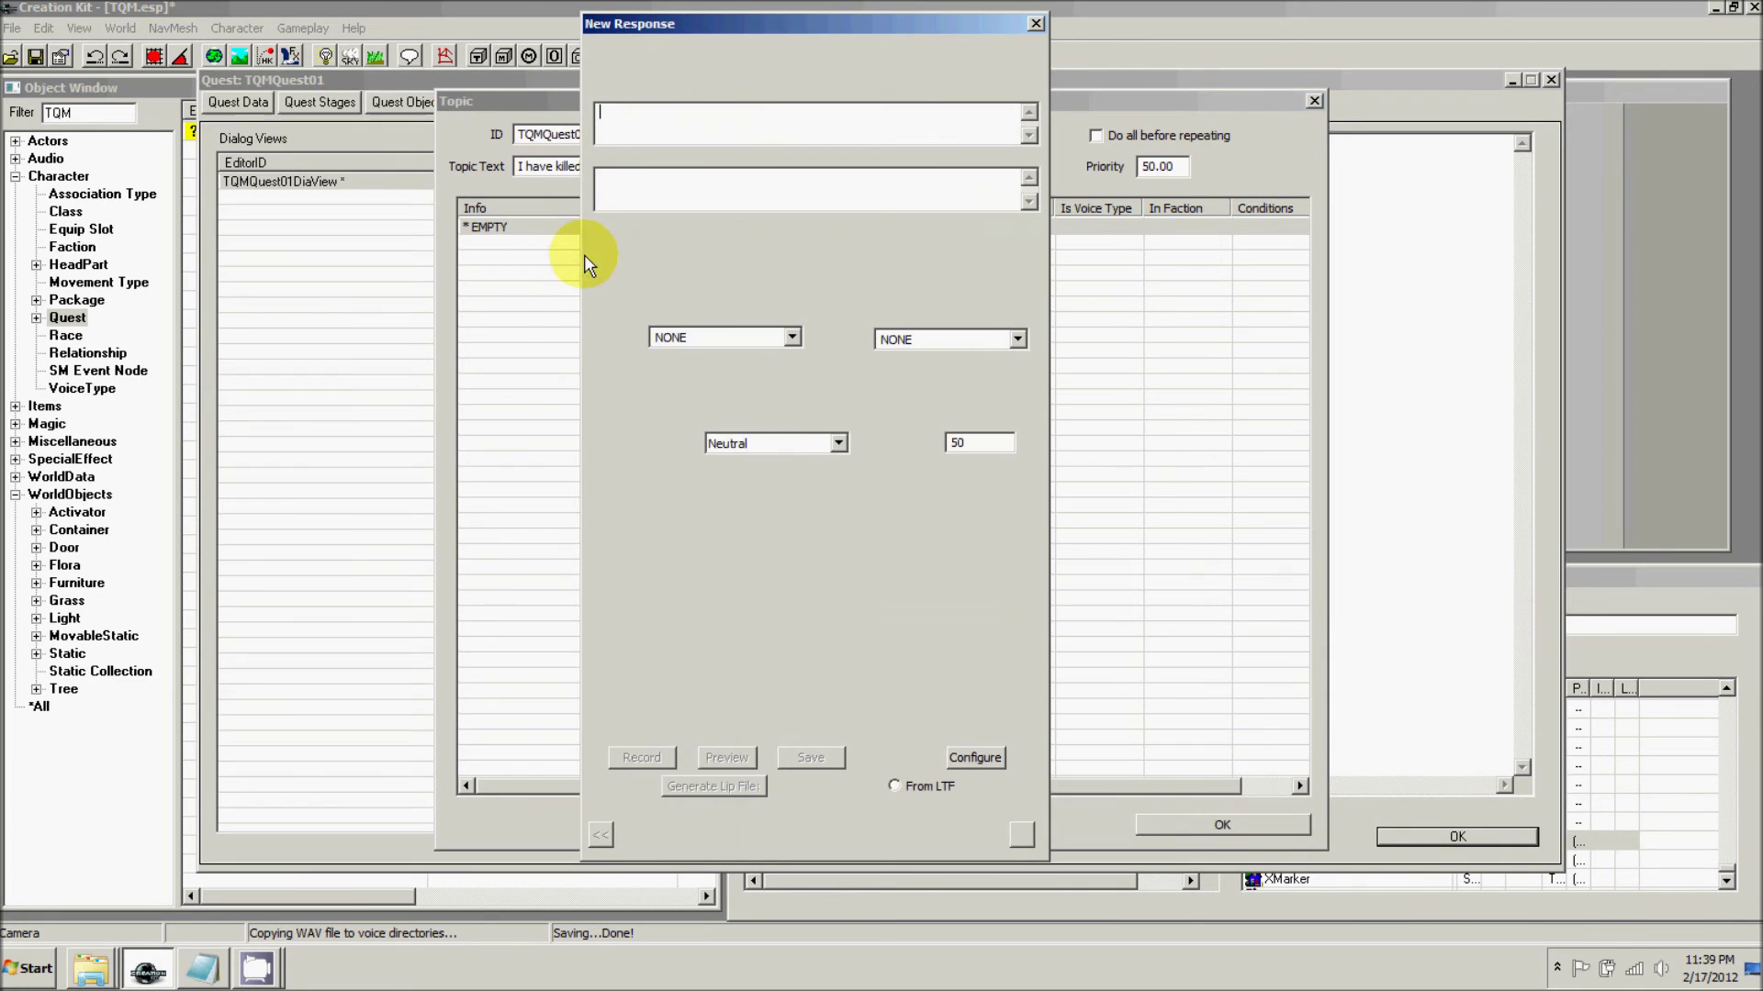
{"action": "type", "text": "So you have, here is your antidote as promised."}
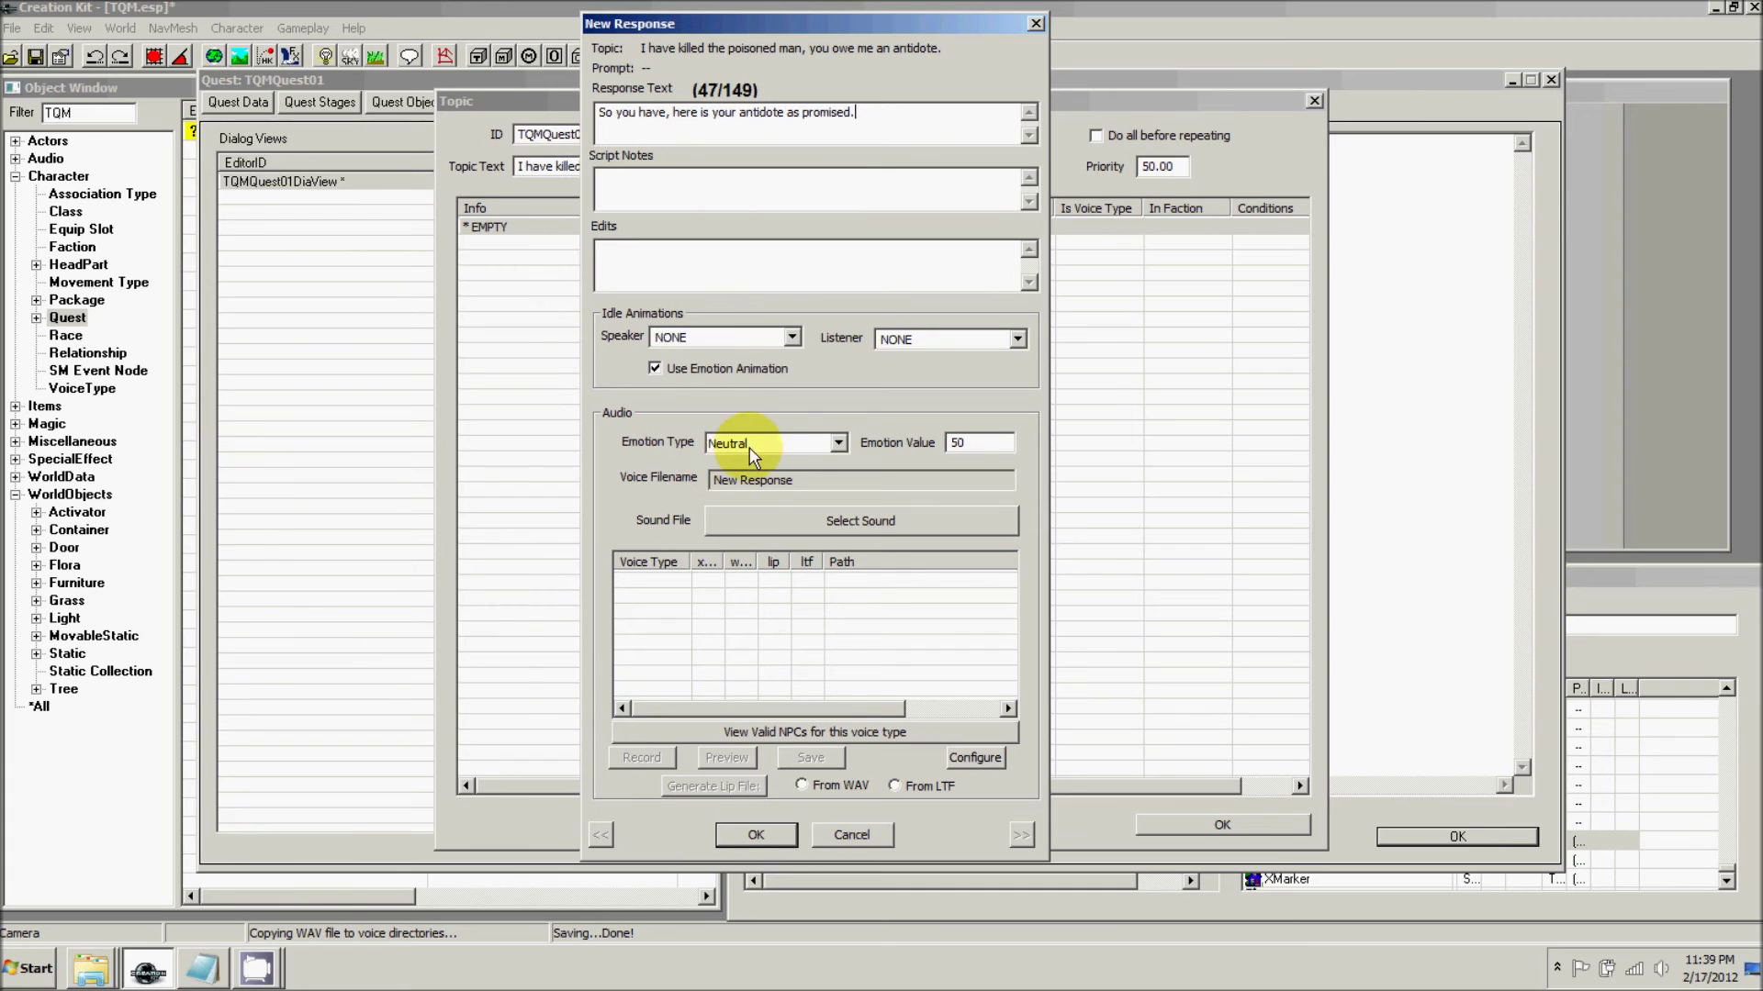
{"action": "left_click", "coordinate": [838, 445]}
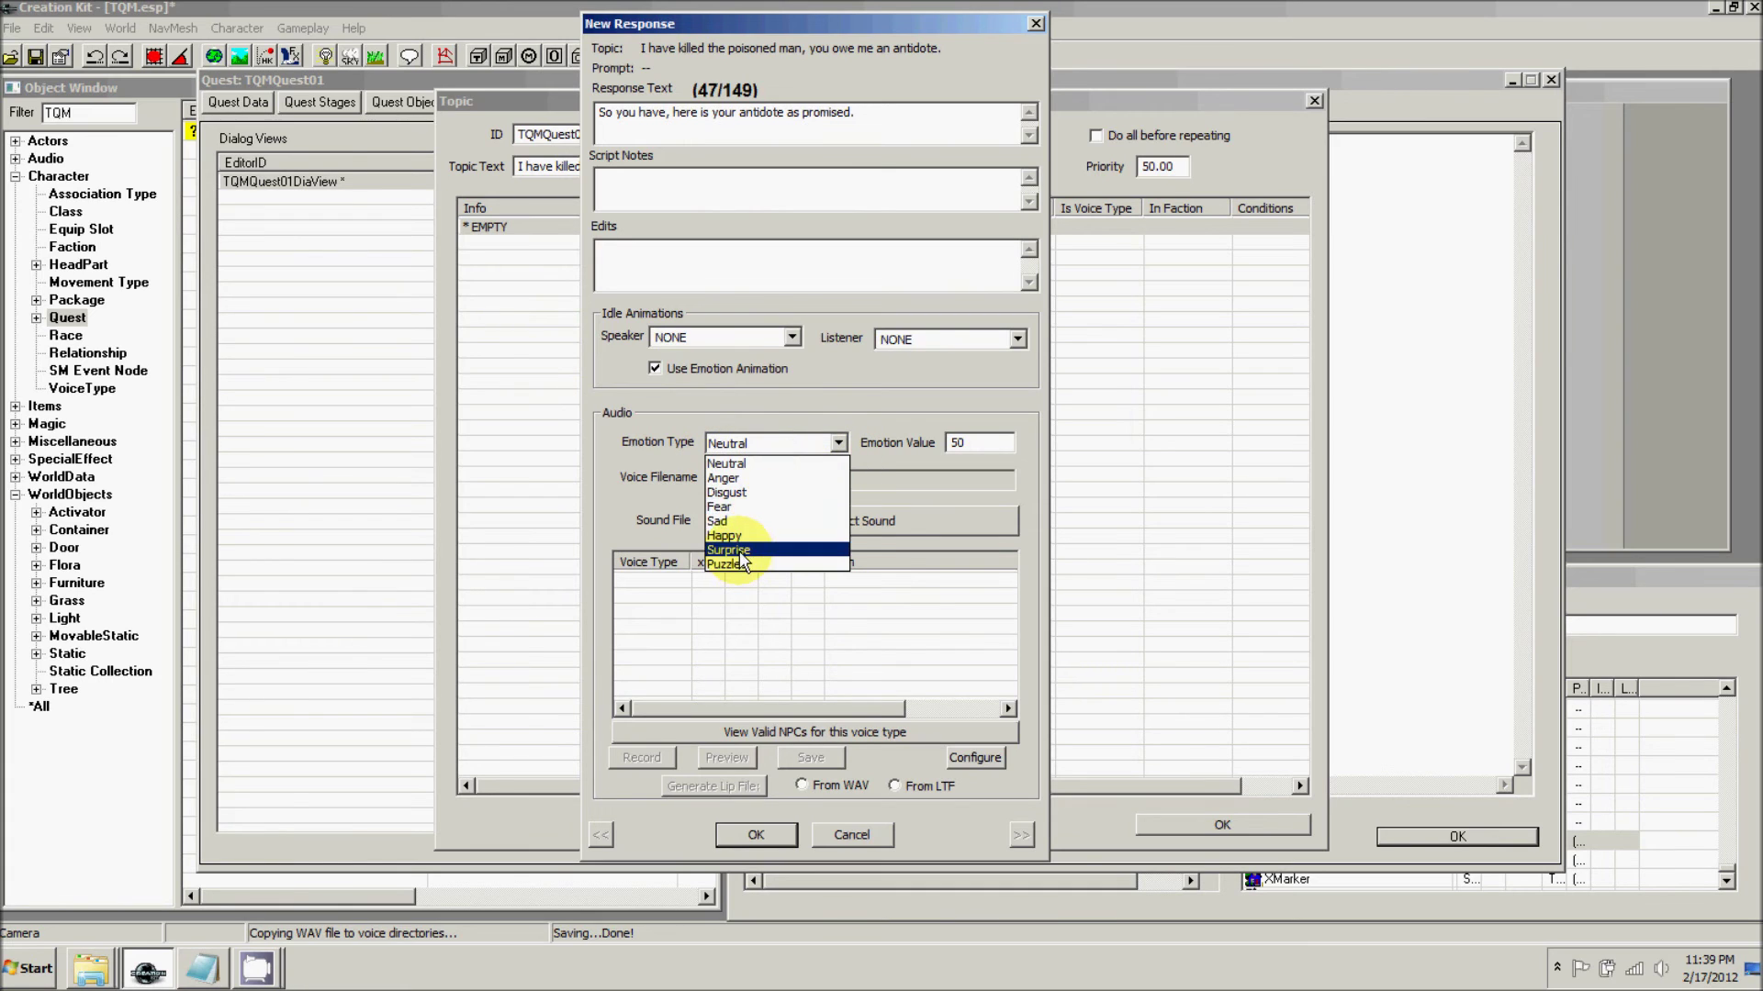
{"action": "left_click", "coordinate": [728, 550]}
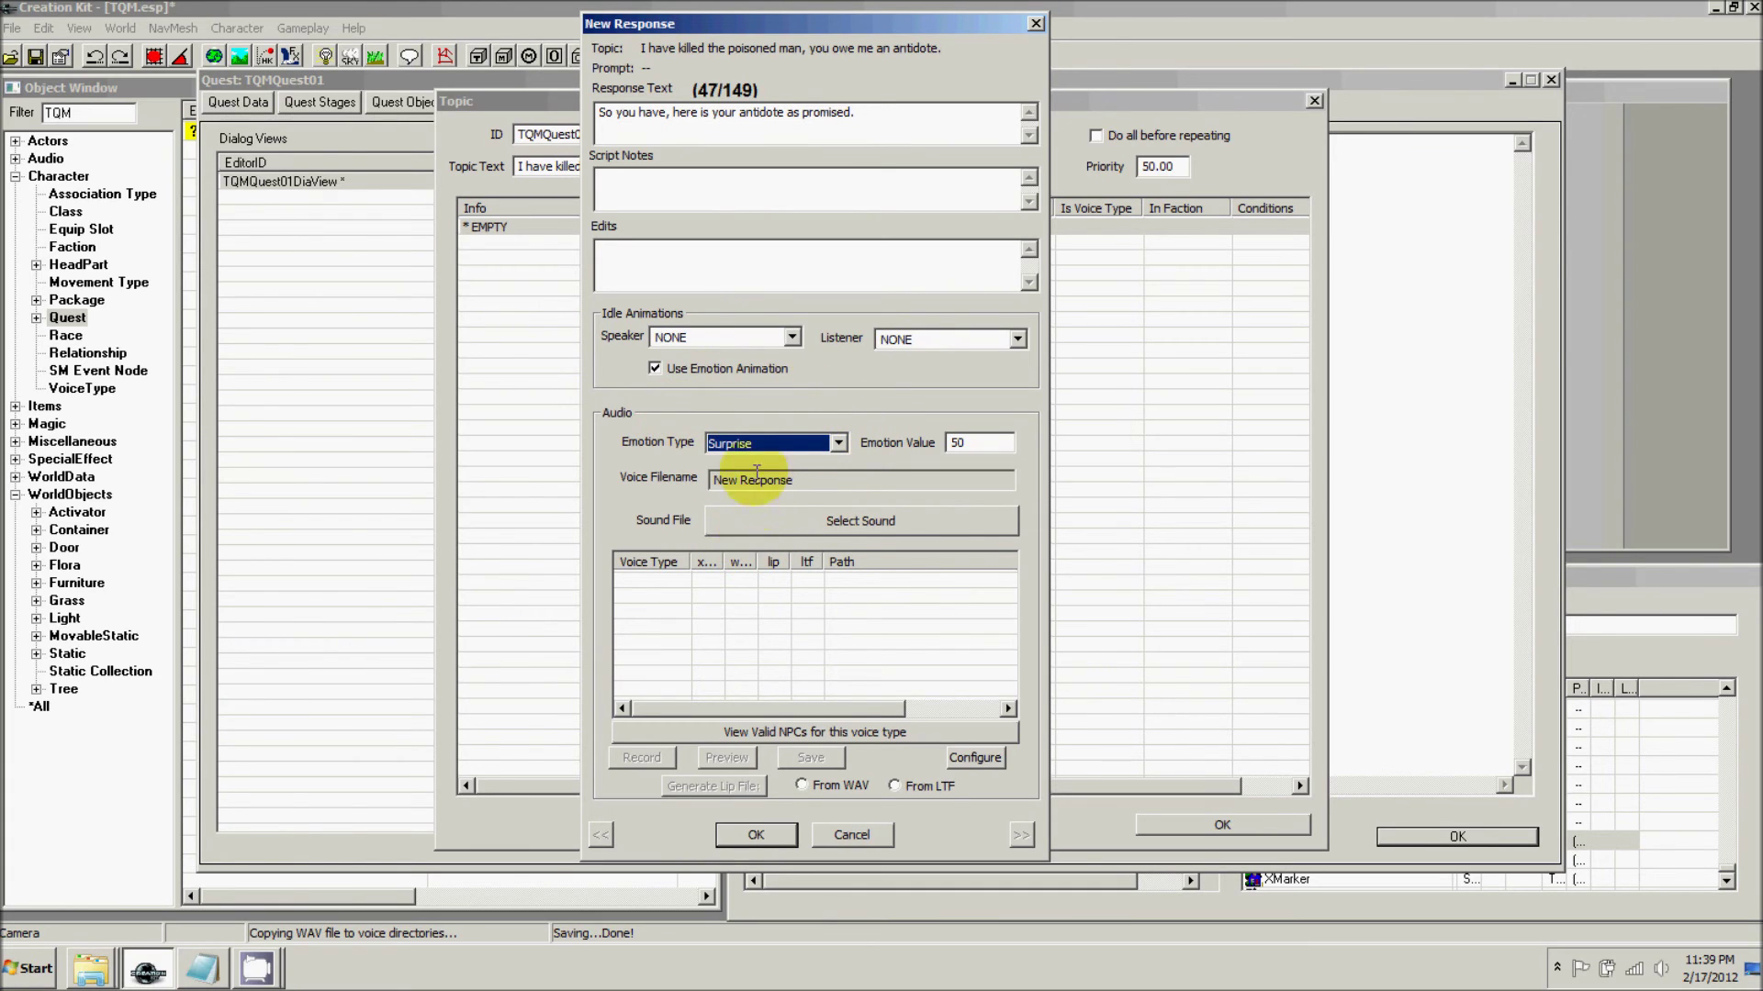
{"action": "left_click", "coordinate": [763, 836]}
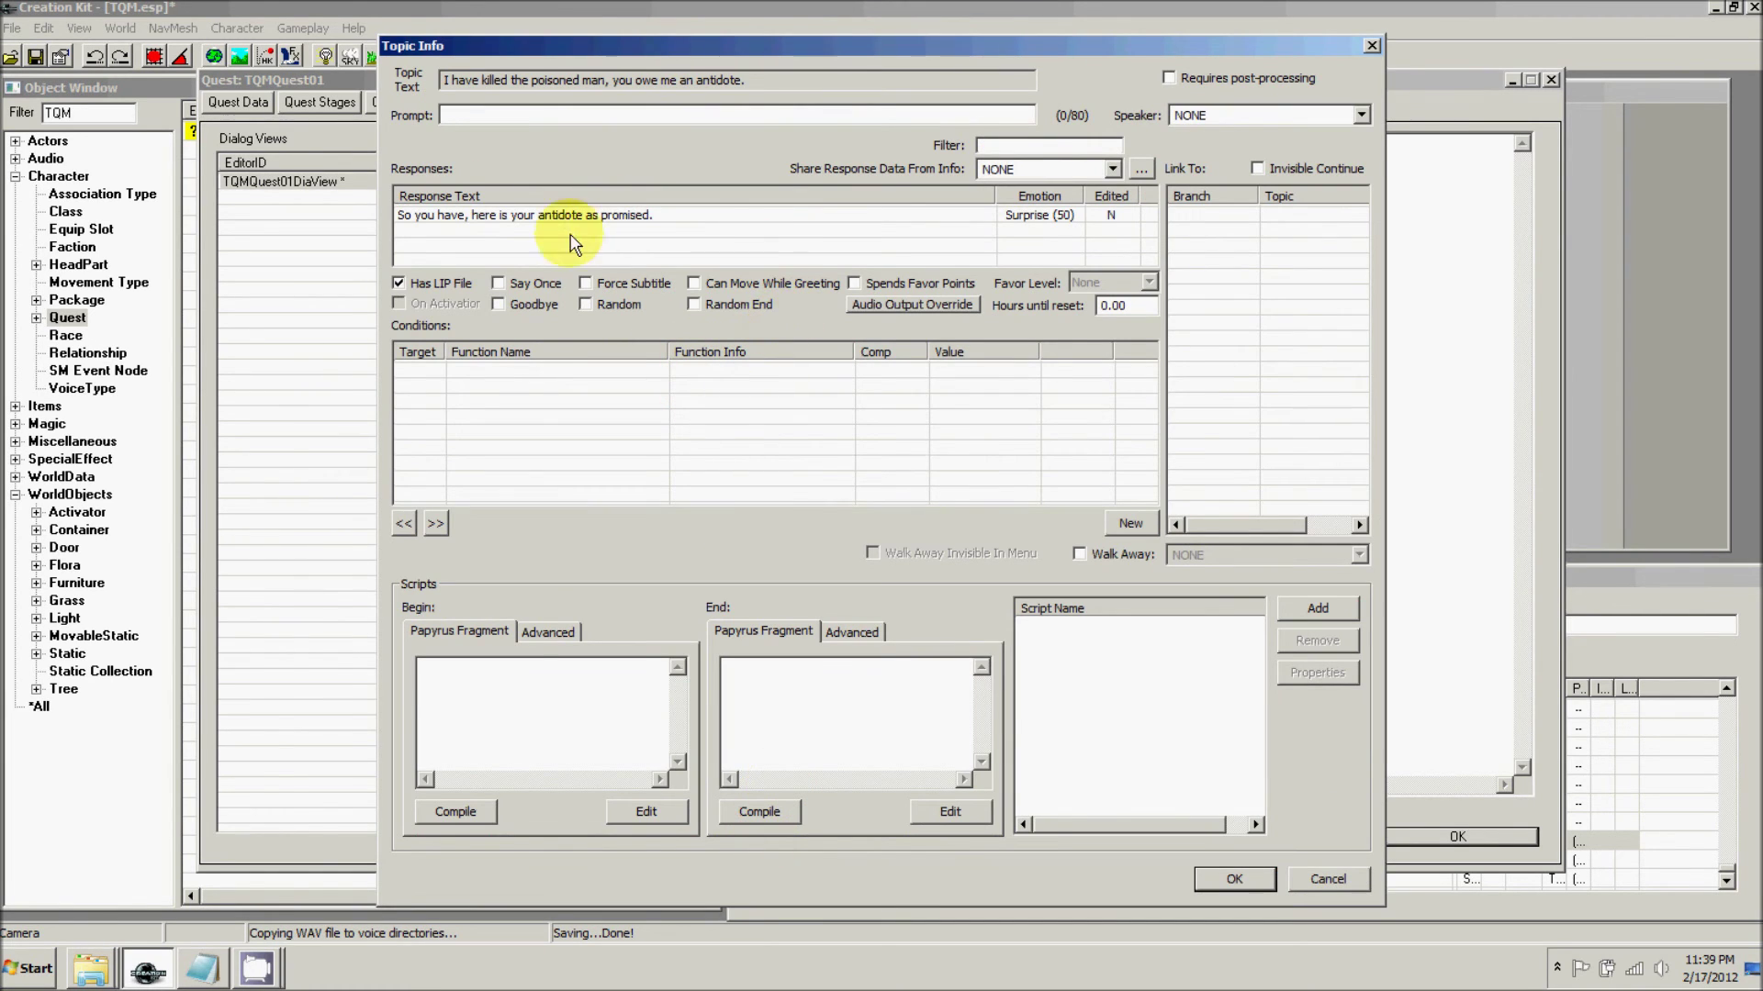
- Add a condition to the antidote response requiring GetIsAliasRef for the noteGiver alias to equal 1
{"action": "left_click_drag", "start_coordinate": [492, 53], "coordinate": [498, 95]}
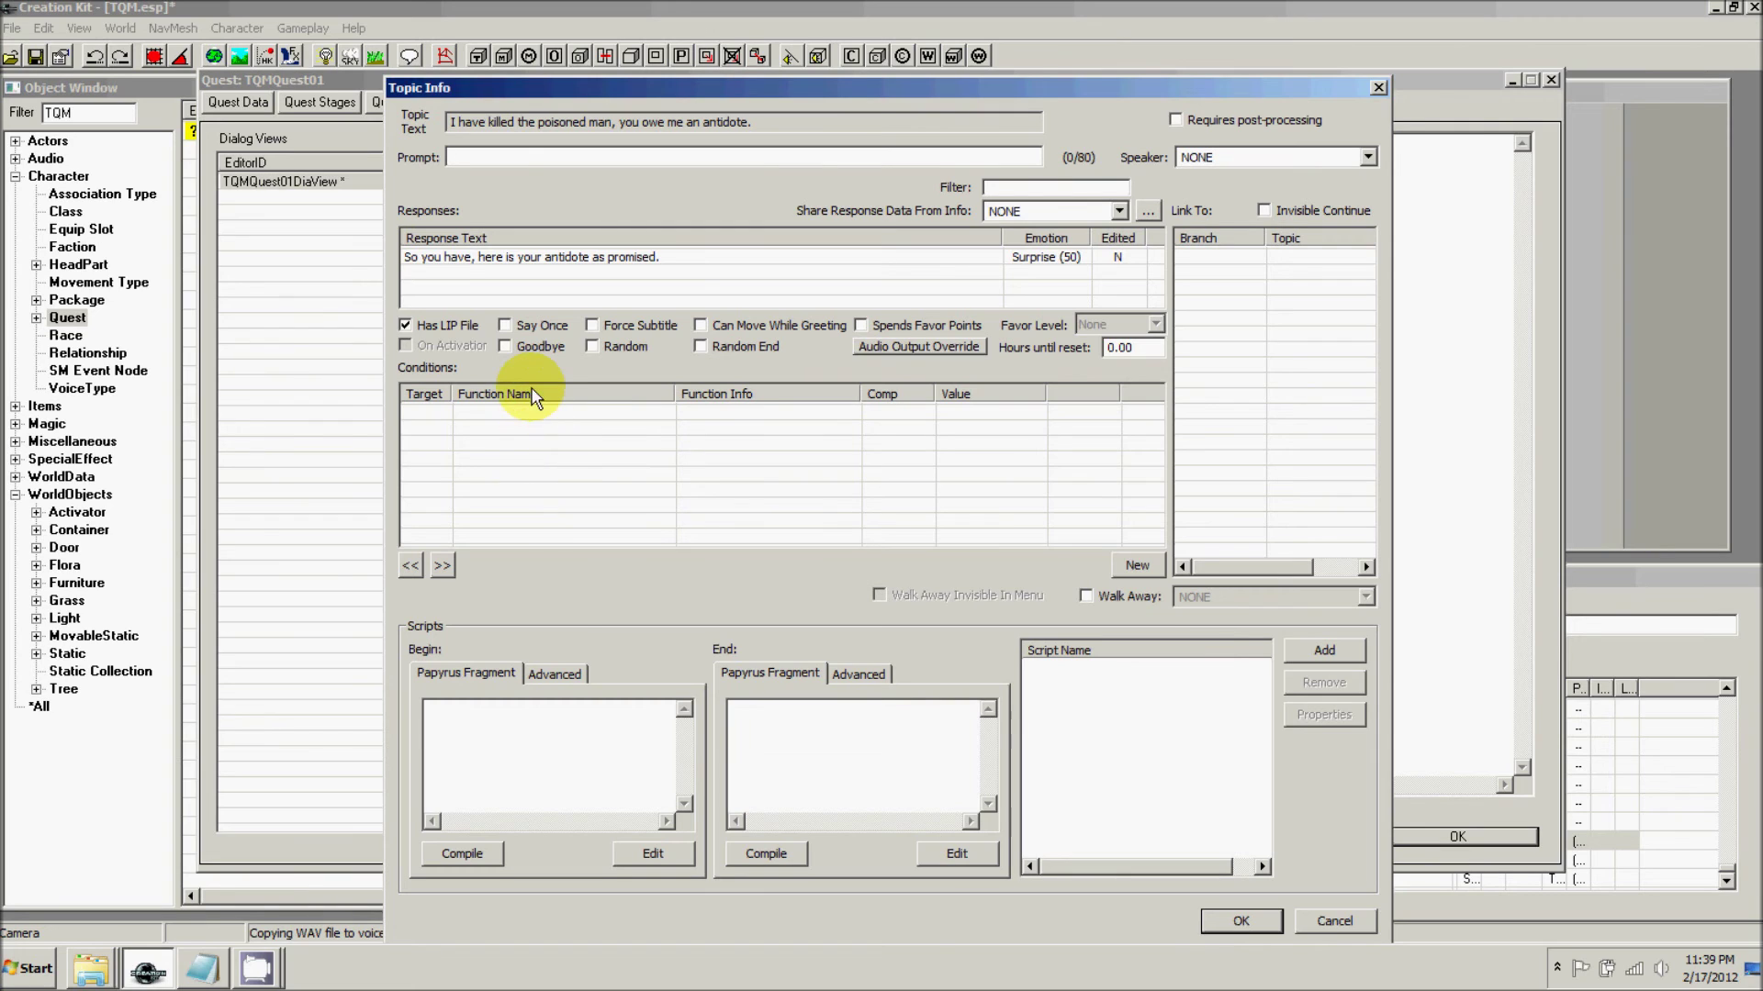
{"action": "right_click", "coordinate": [545, 456]}
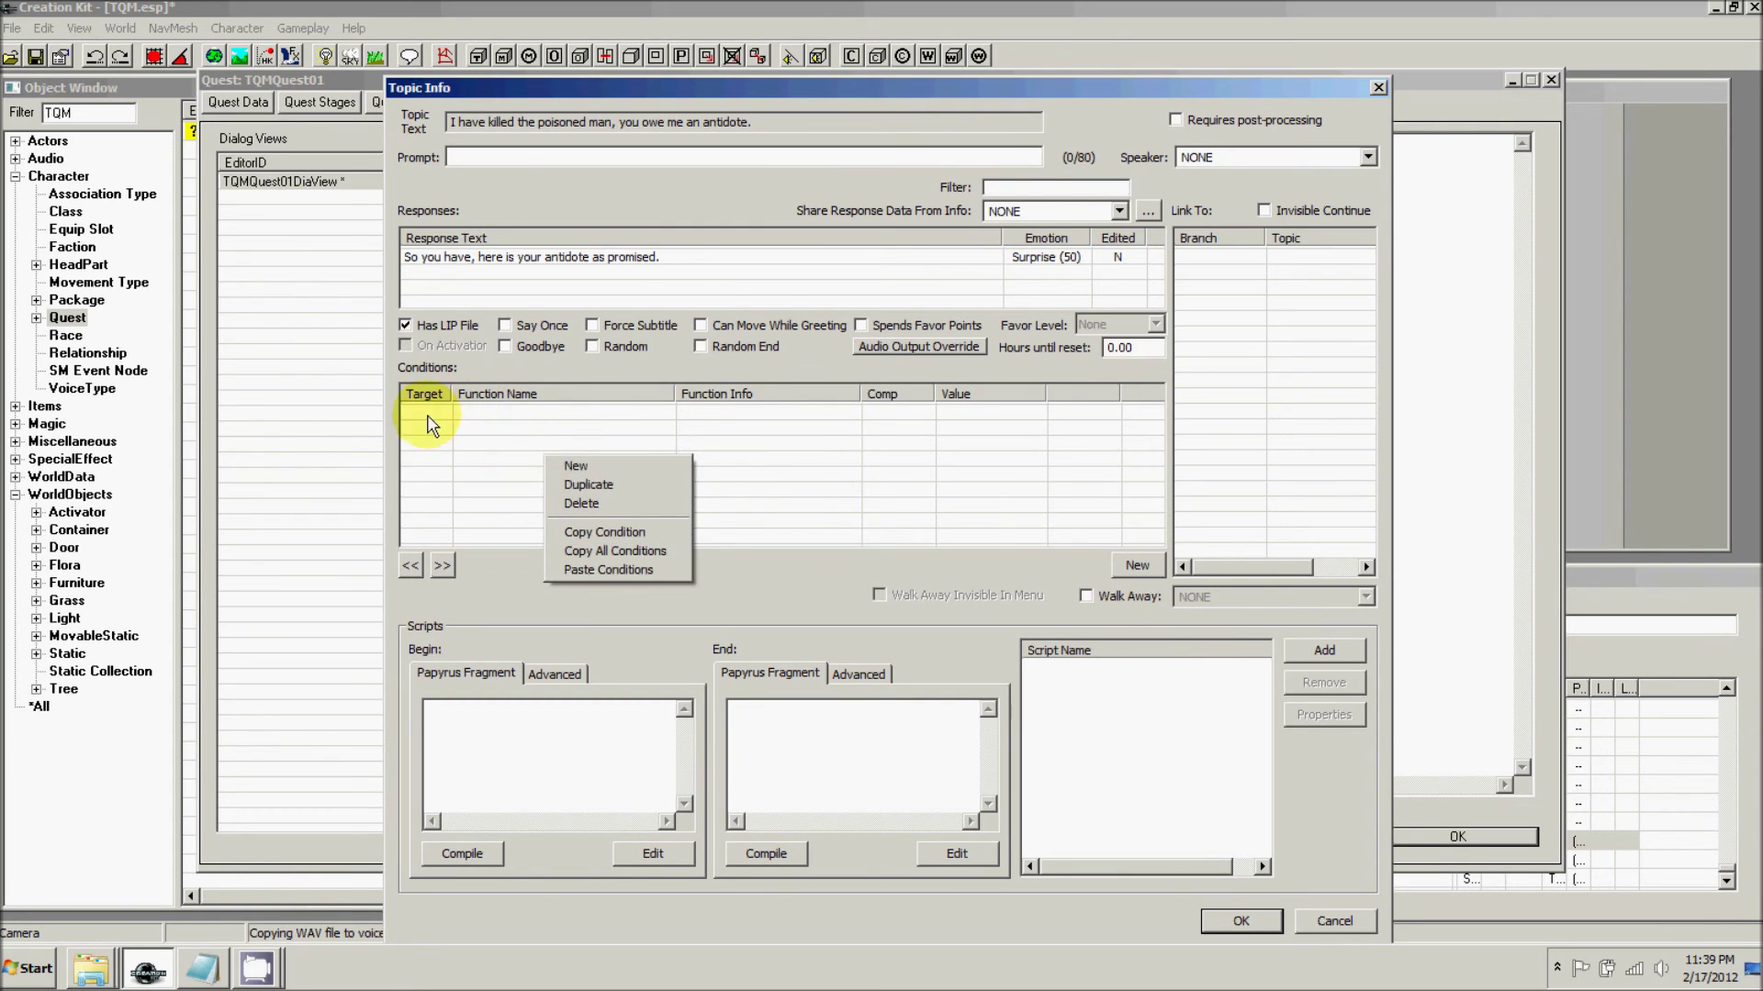
{"action": "left_click", "coordinate": [565, 465]}
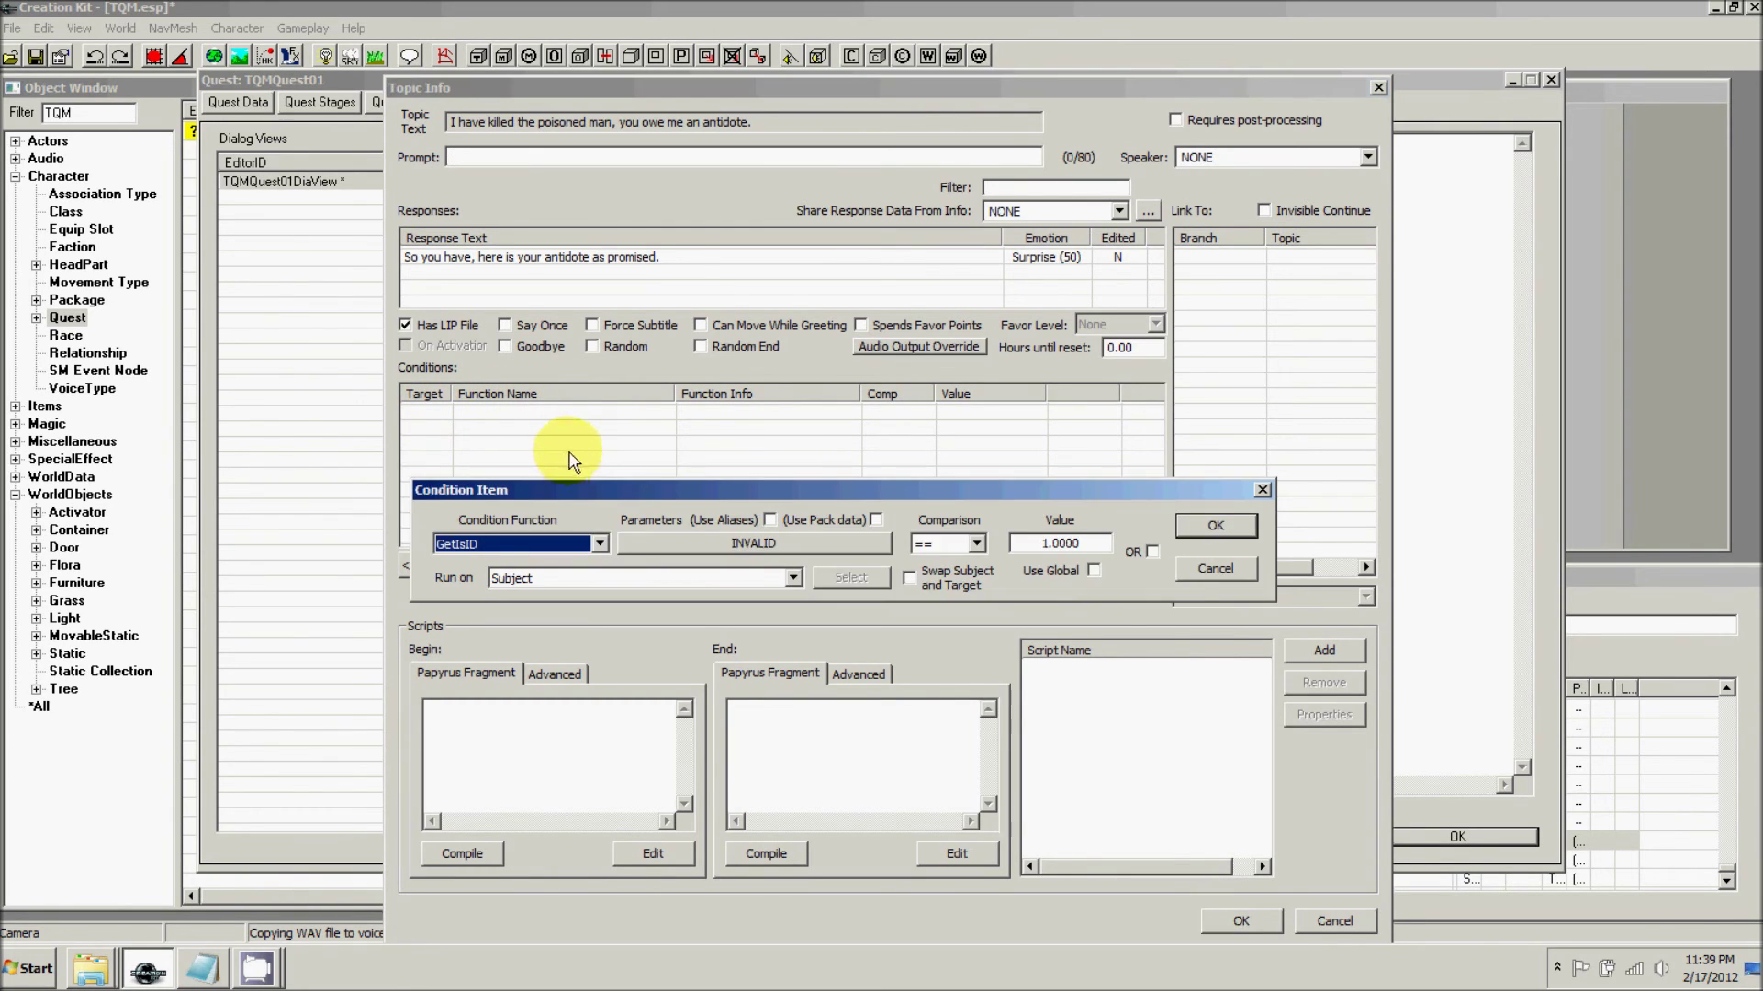
{"action": "left_click", "coordinate": [501, 545]}
{"action": "left_click", "coordinate": [495, 549]}
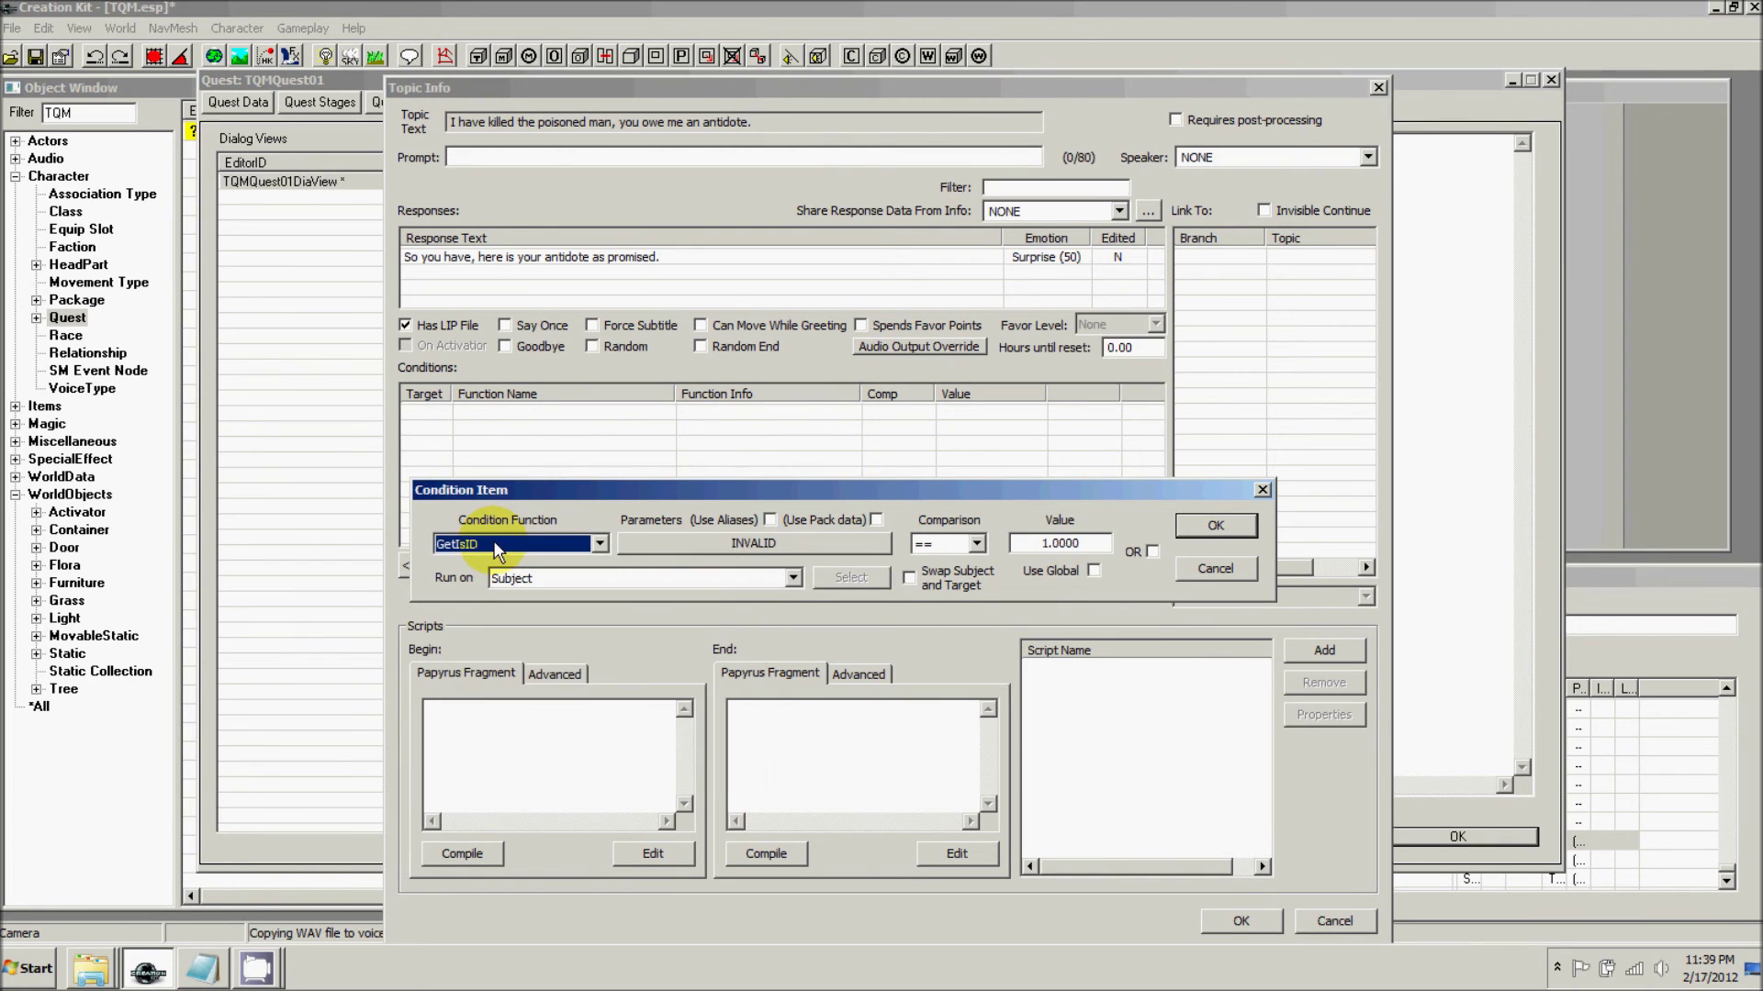
{"action": "type", "text": "GetIsAliasRef"}
{"action": "left_click_drag", "start_coordinate": [712, 494], "coordinate": [700, 461]}
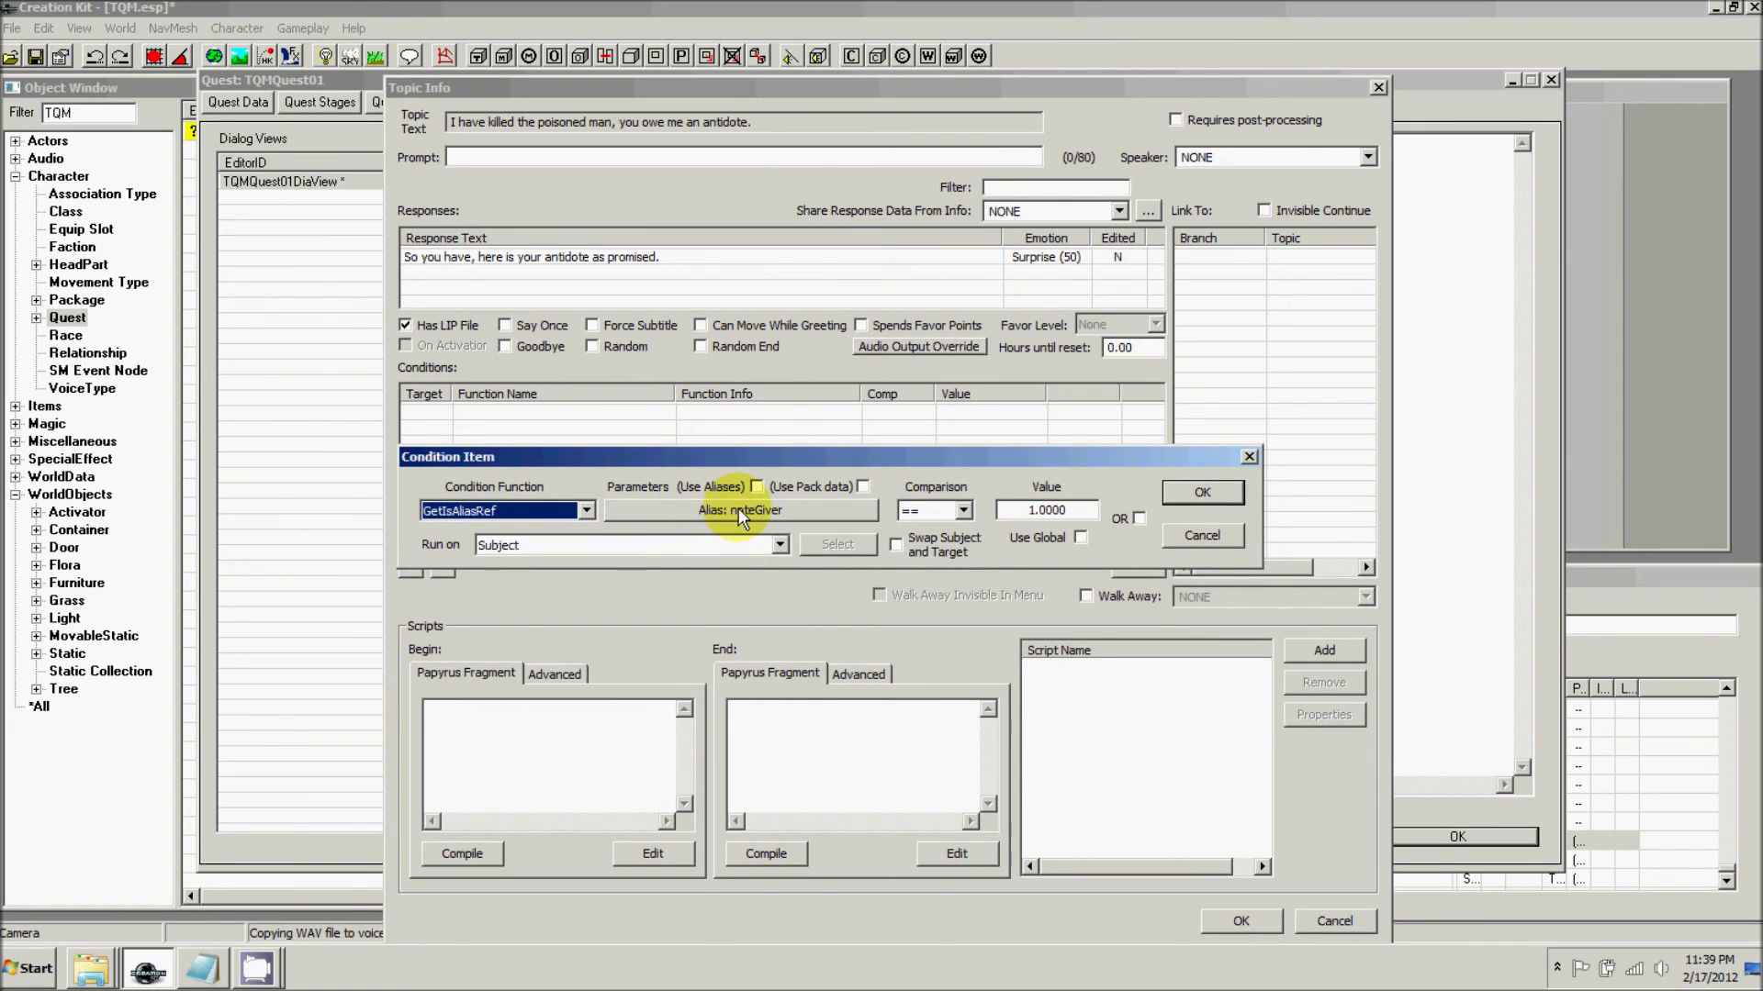
{"action": "left_click", "coordinate": [1182, 496]}
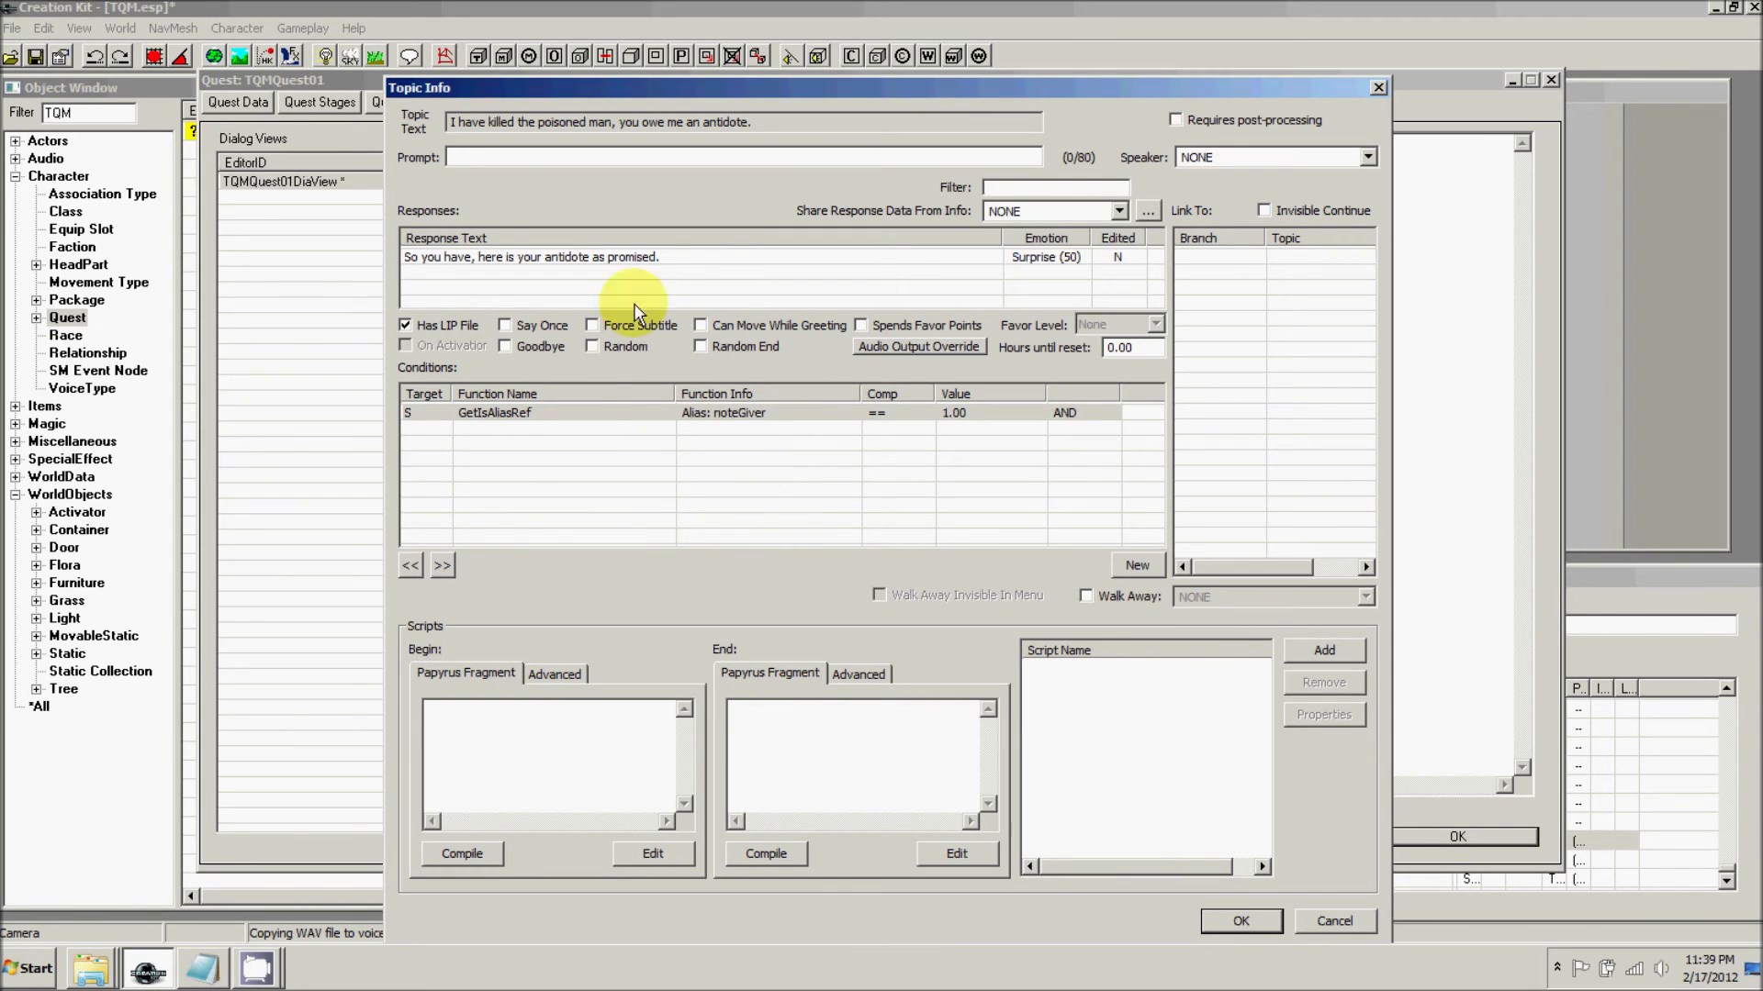
- Add a second condition to the response requiring GetStage of TQMQuest01 to equal 30
{"action": "right_click", "coordinate": [571, 456]}
{"action": "left_click", "coordinate": [579, 467]}
{"action": "type", "text": "GetStage"}
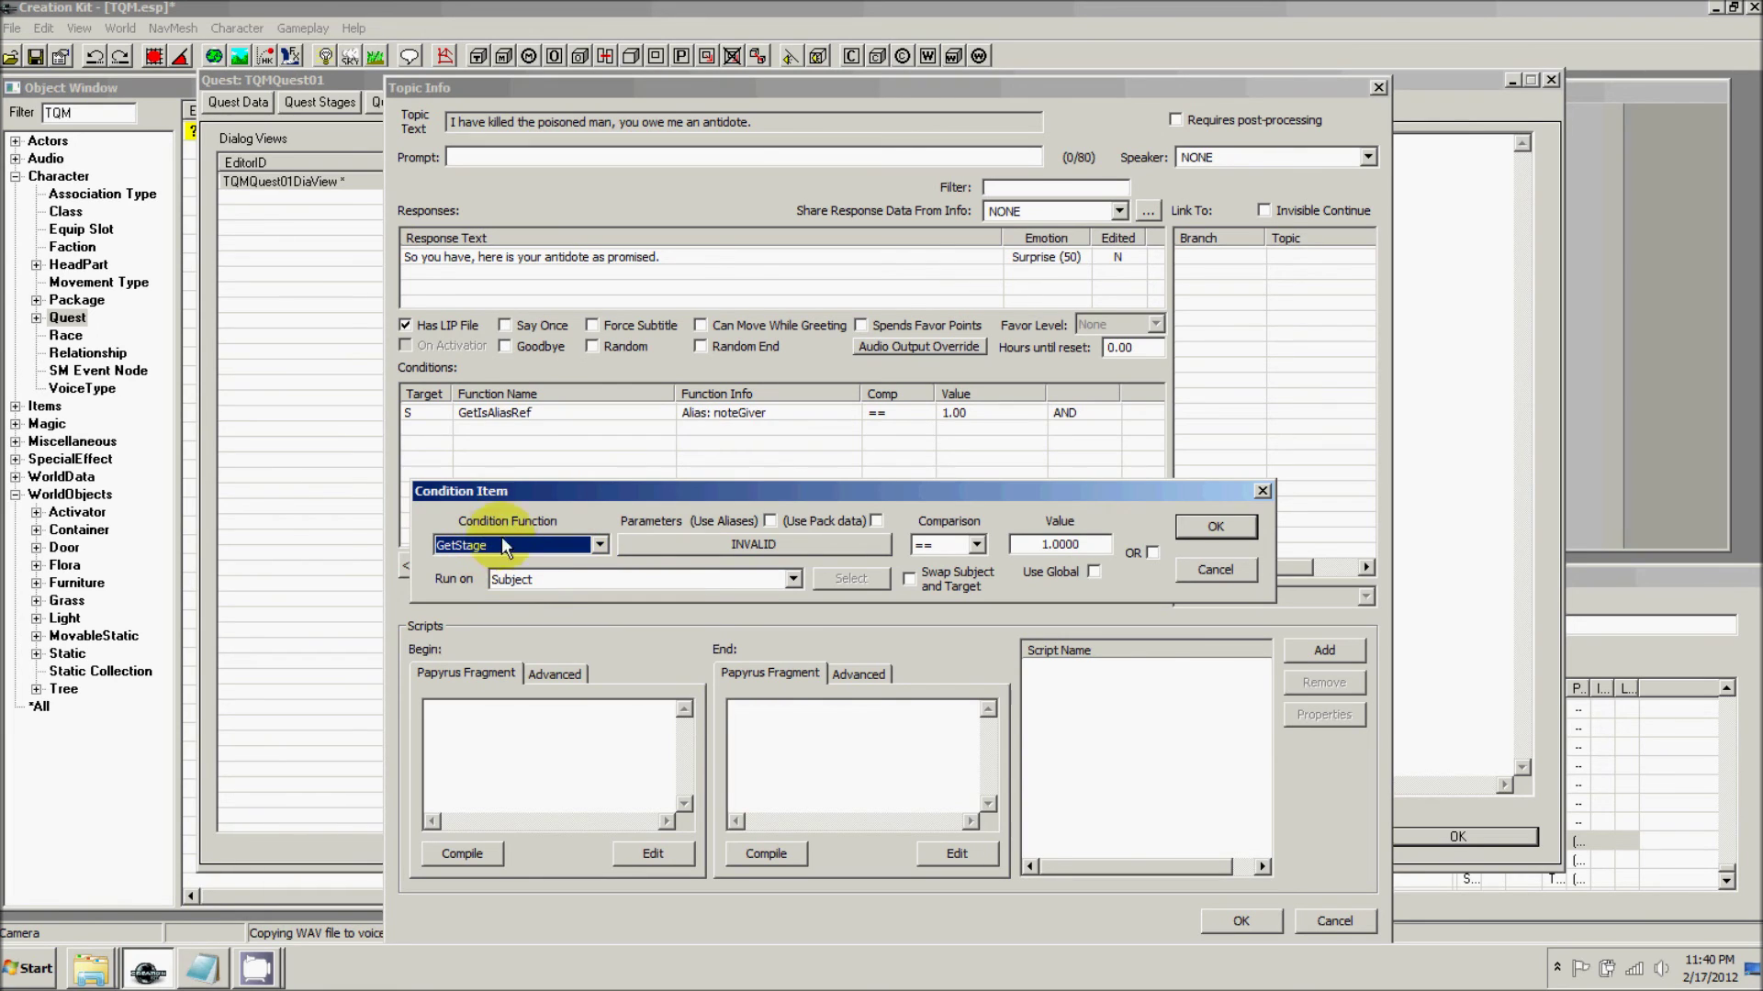
{"action": "left_click", "coordinate": [763, 547]}
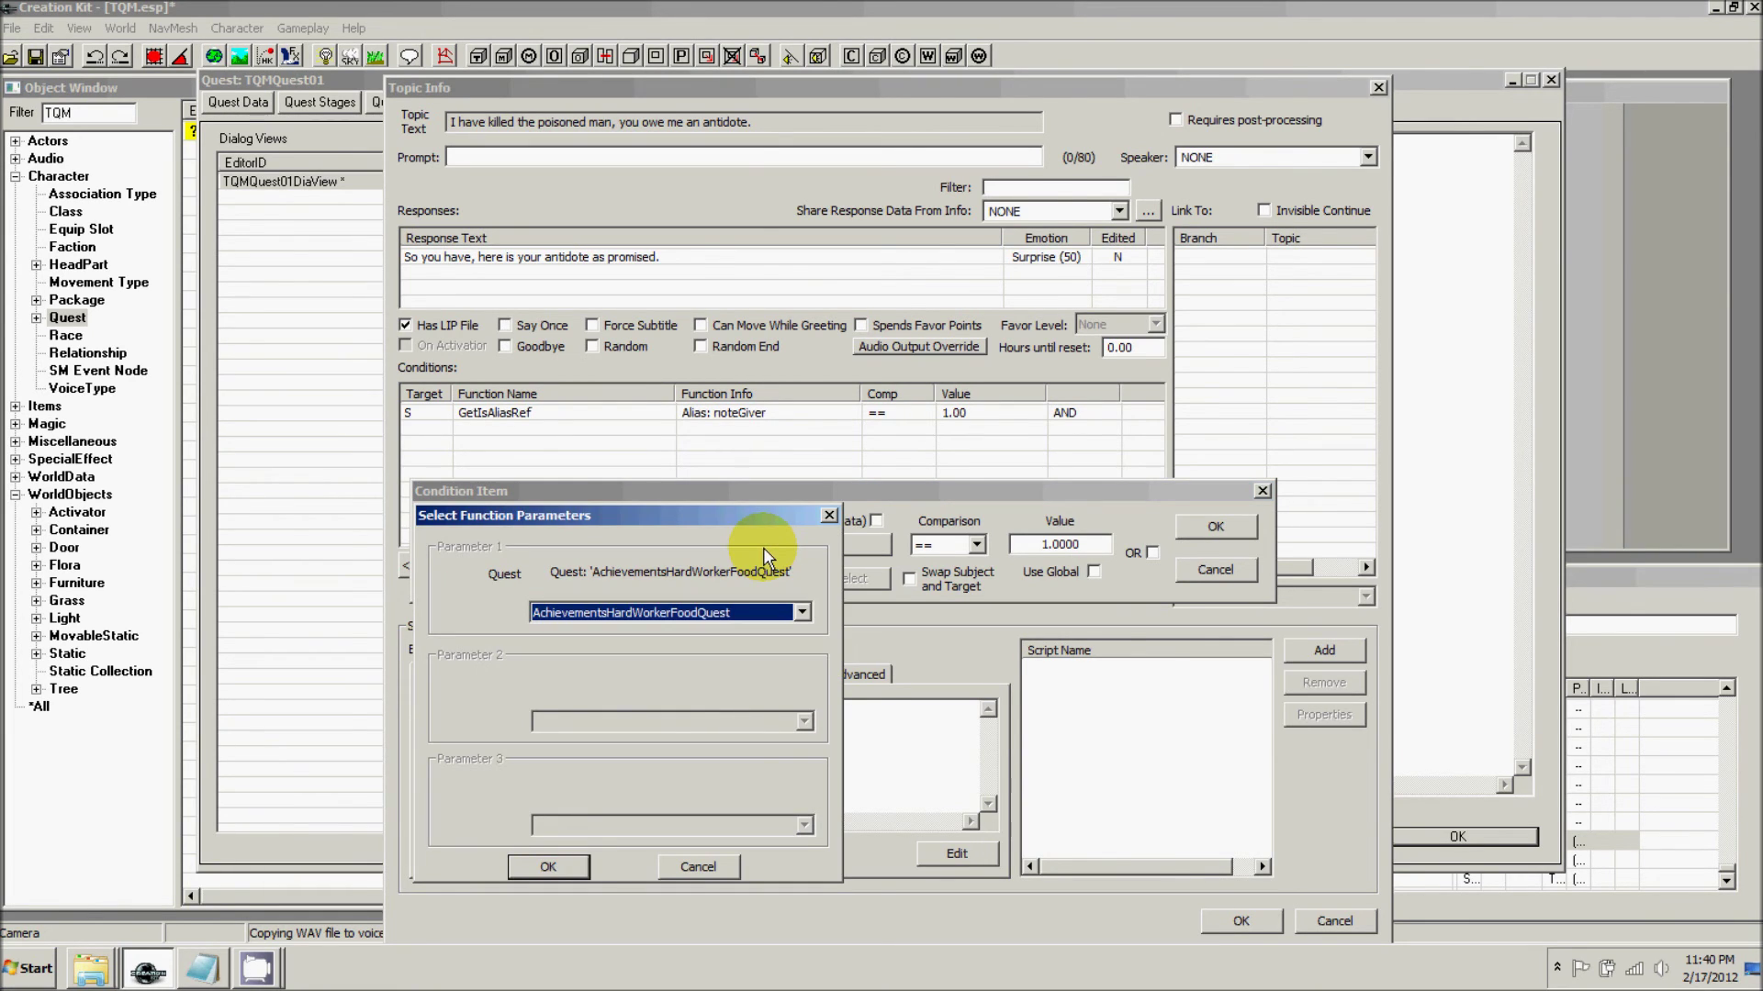
{"action": "type", "text": "TQMQuest01"}
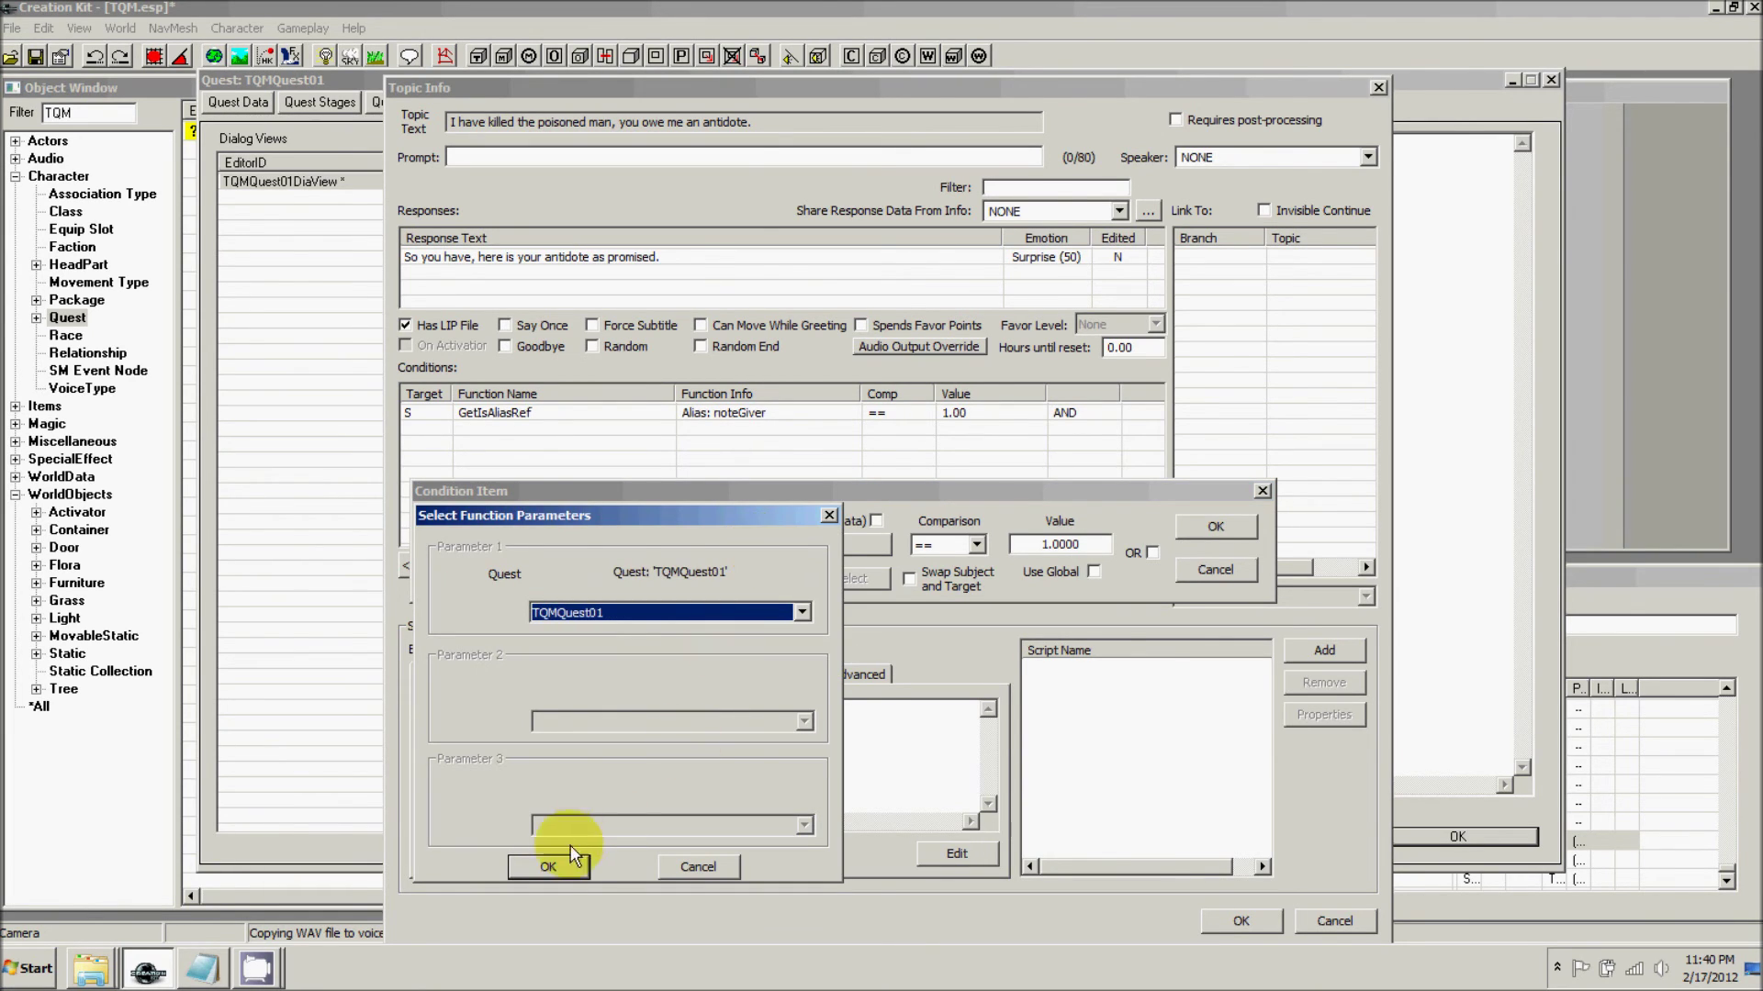
{"action": "left_click", "coordinate": [548, 867]}
{"action": "double_click", "coordinate": [1060, 544]}
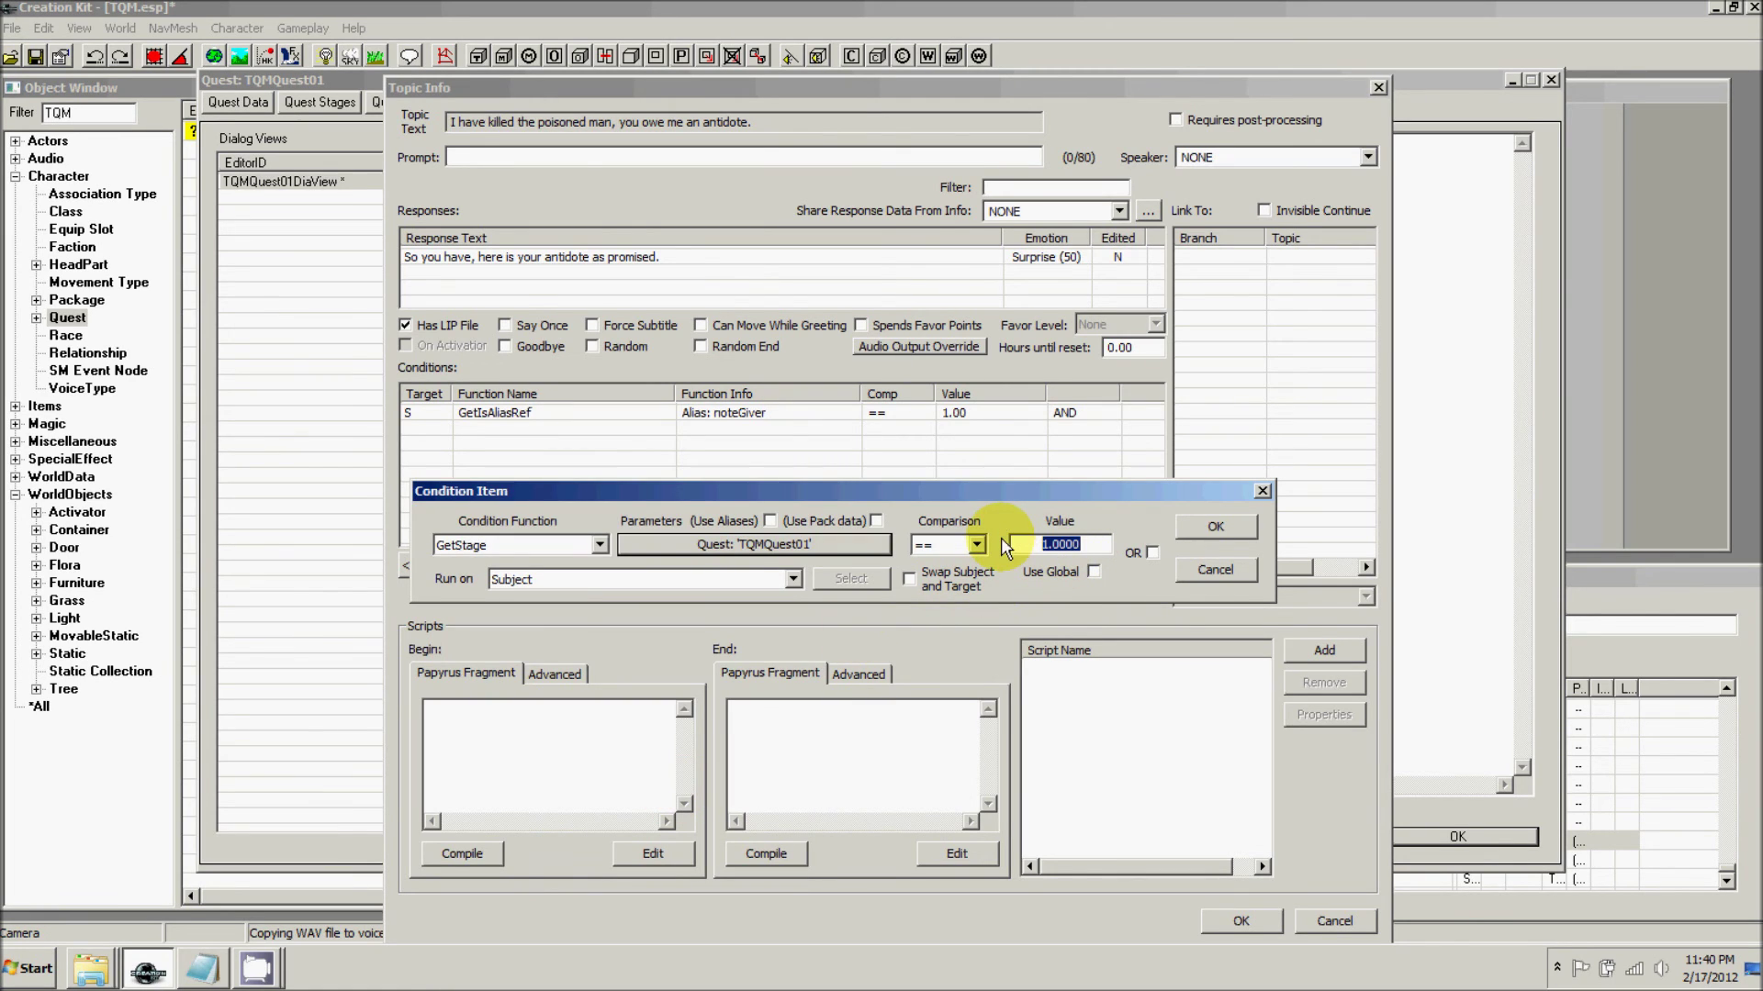
{"action": "type", "text": "30"}
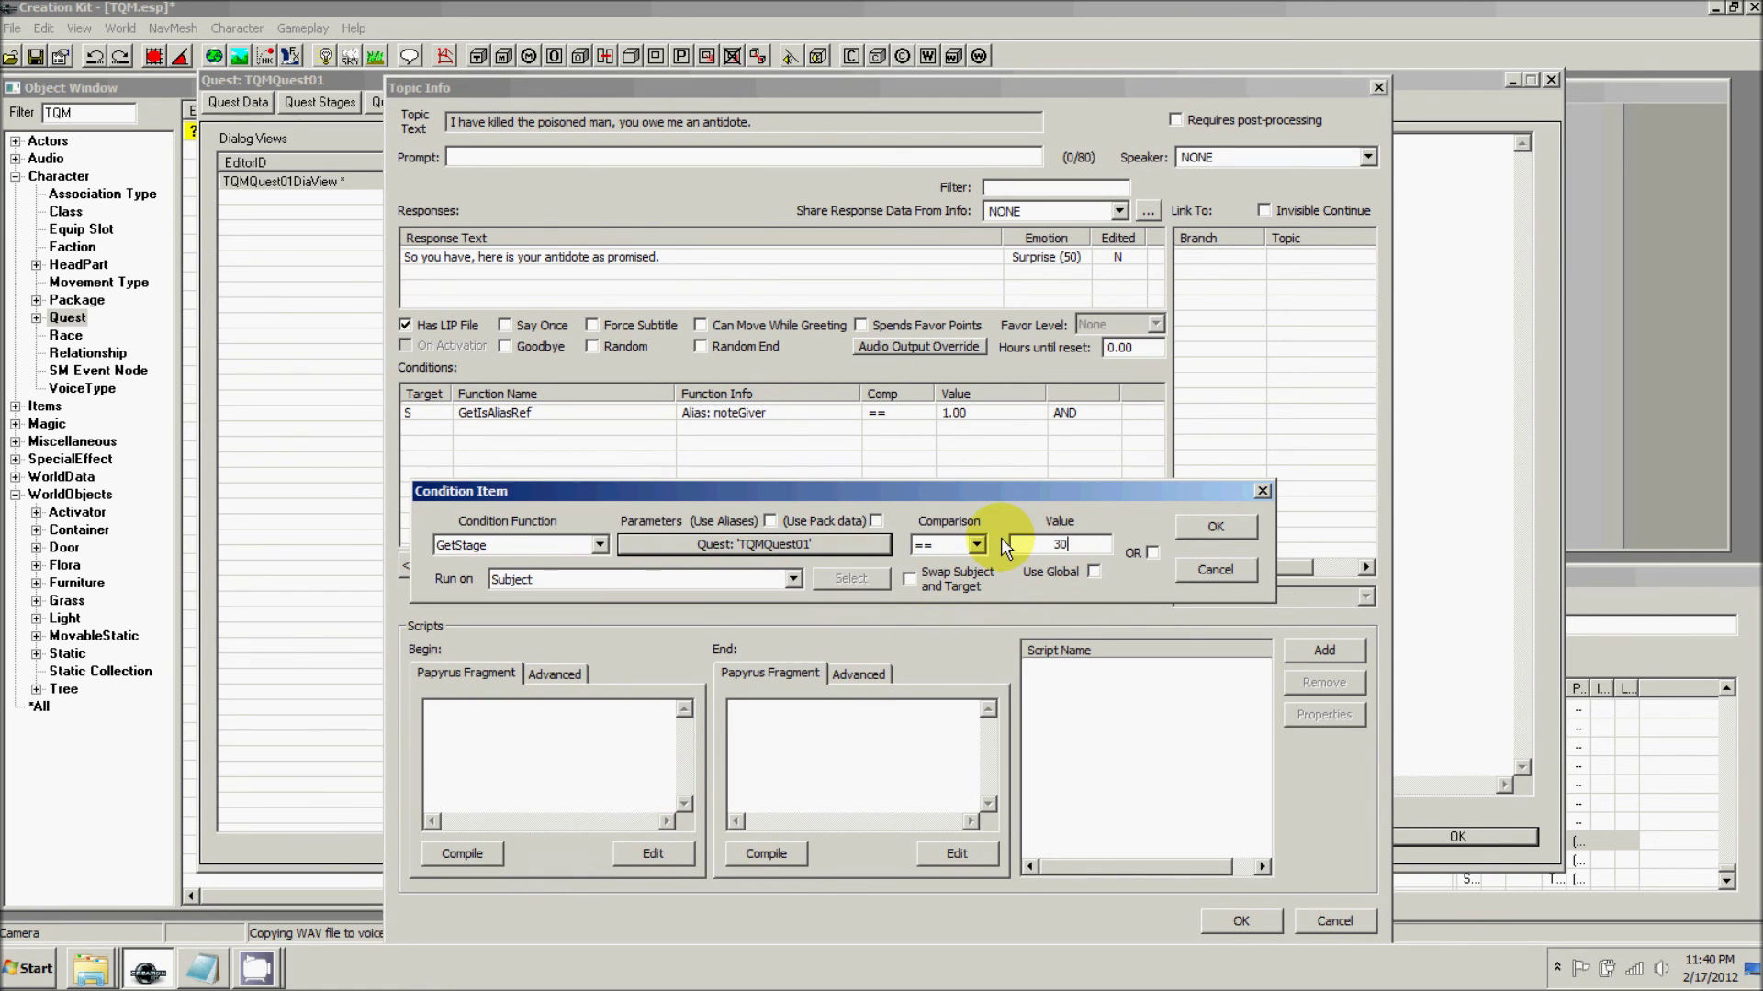
{"action": "left_click", "coordinate": [1215, 528]}
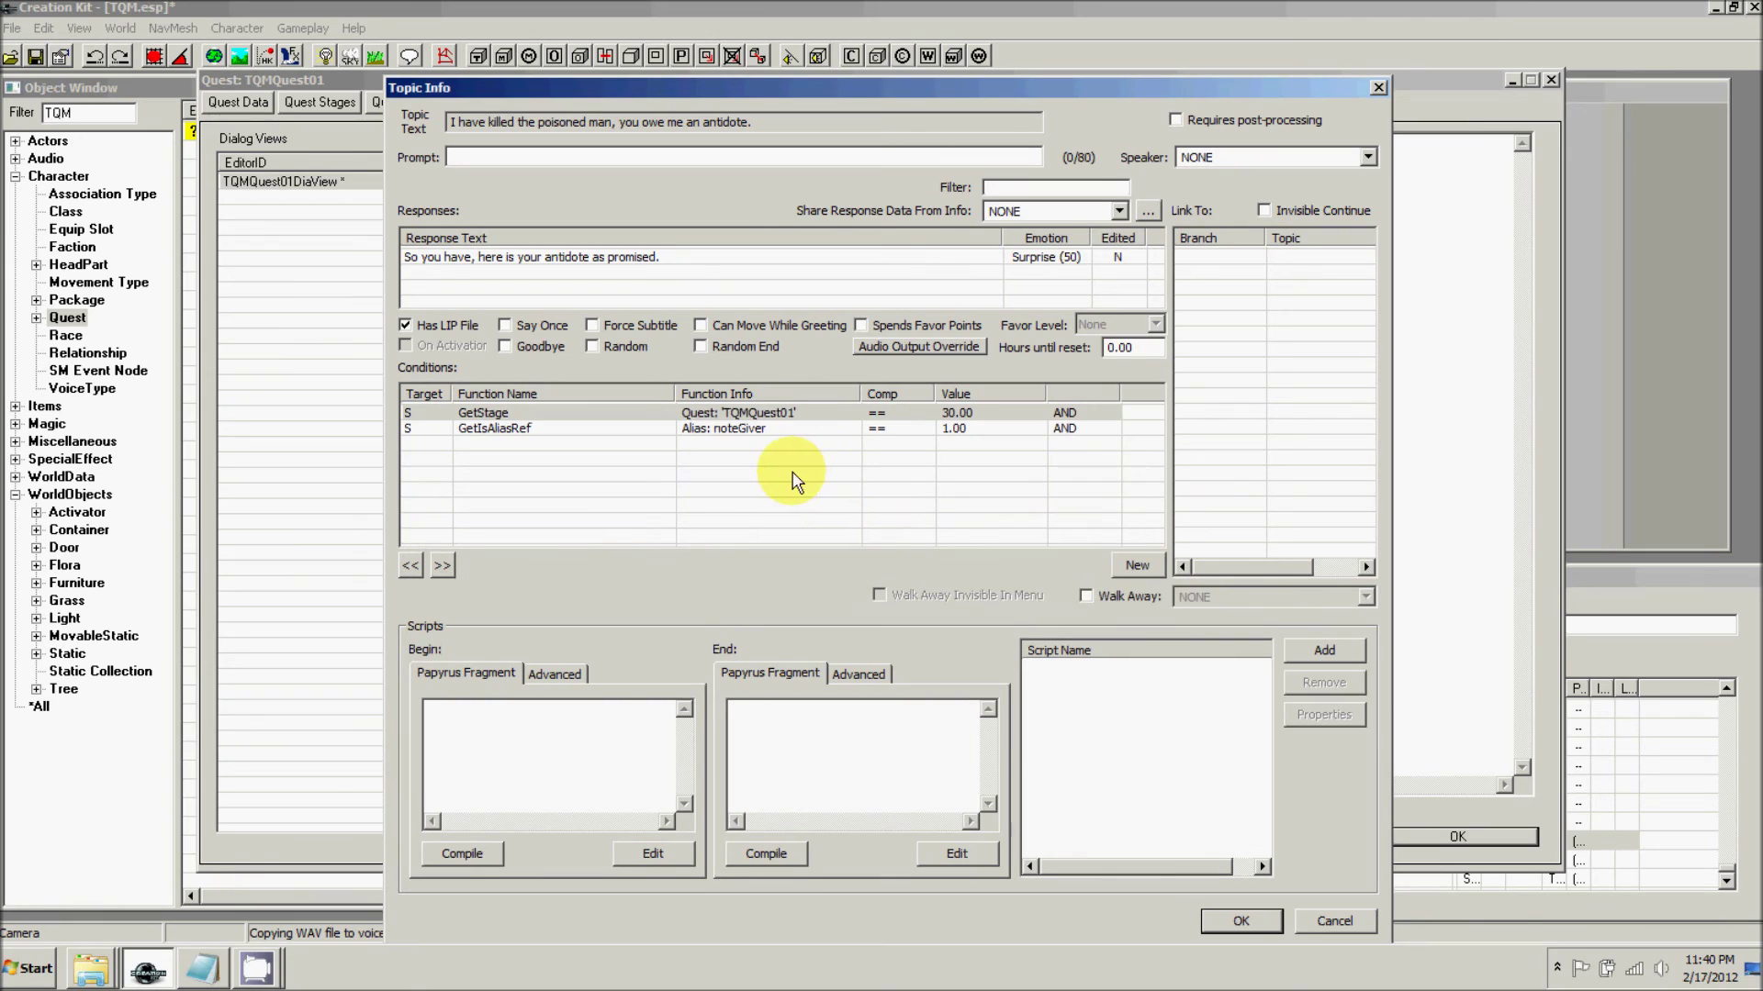
- Flag the response as Goodbye and compile the end script fragment GetOwningQuest().SetStage(40)
{"action": "left_click", "coordinate": [503, 346]}
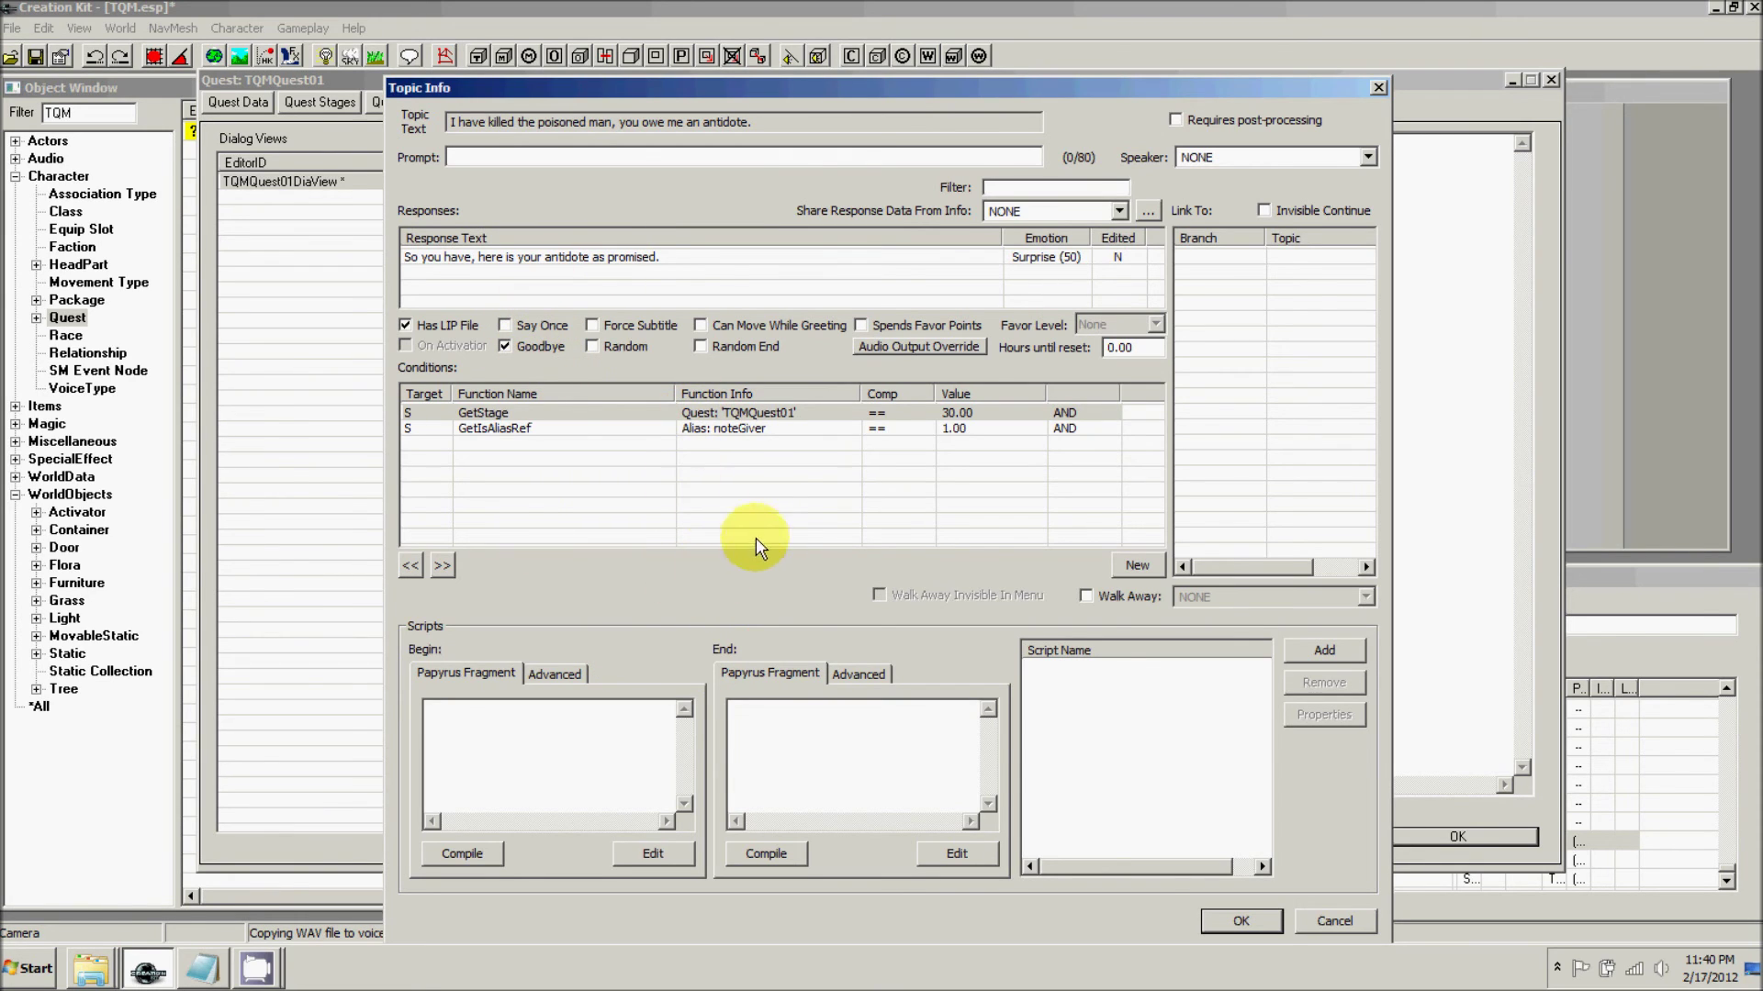
{"action": "left_click_drag", "start_coordinate": [569, 87], "coordinate": [538, 58]}
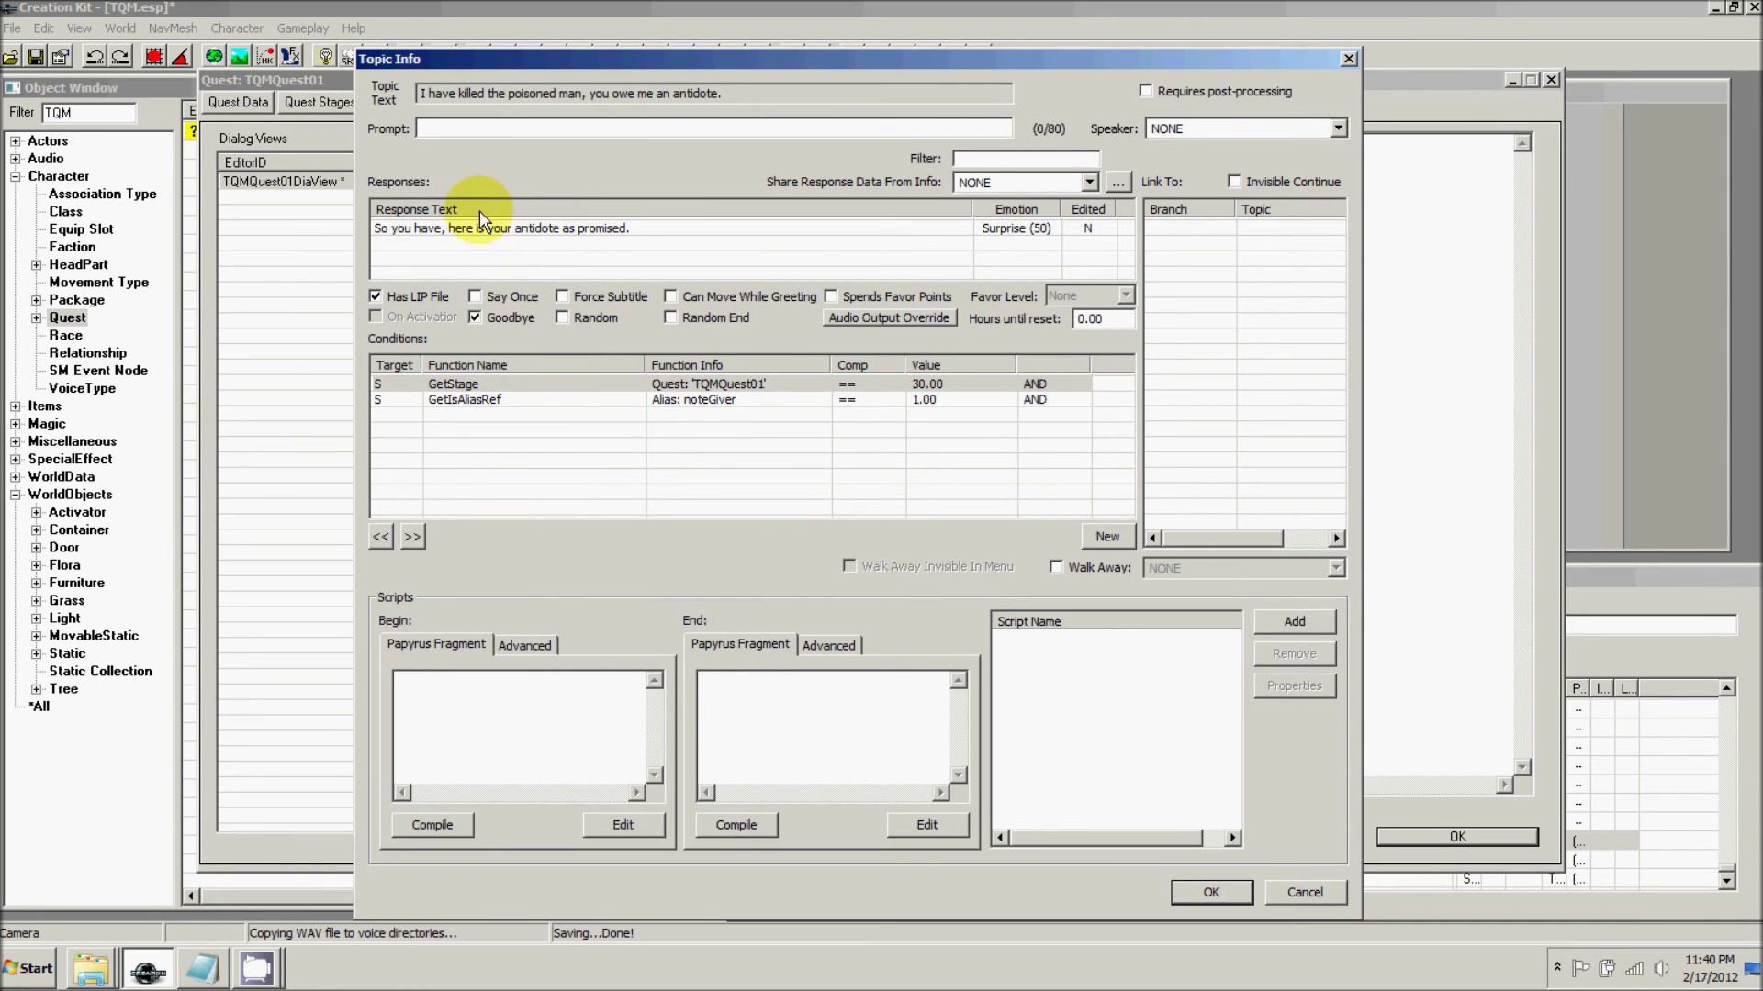
{"action": "type", "text": "G"}
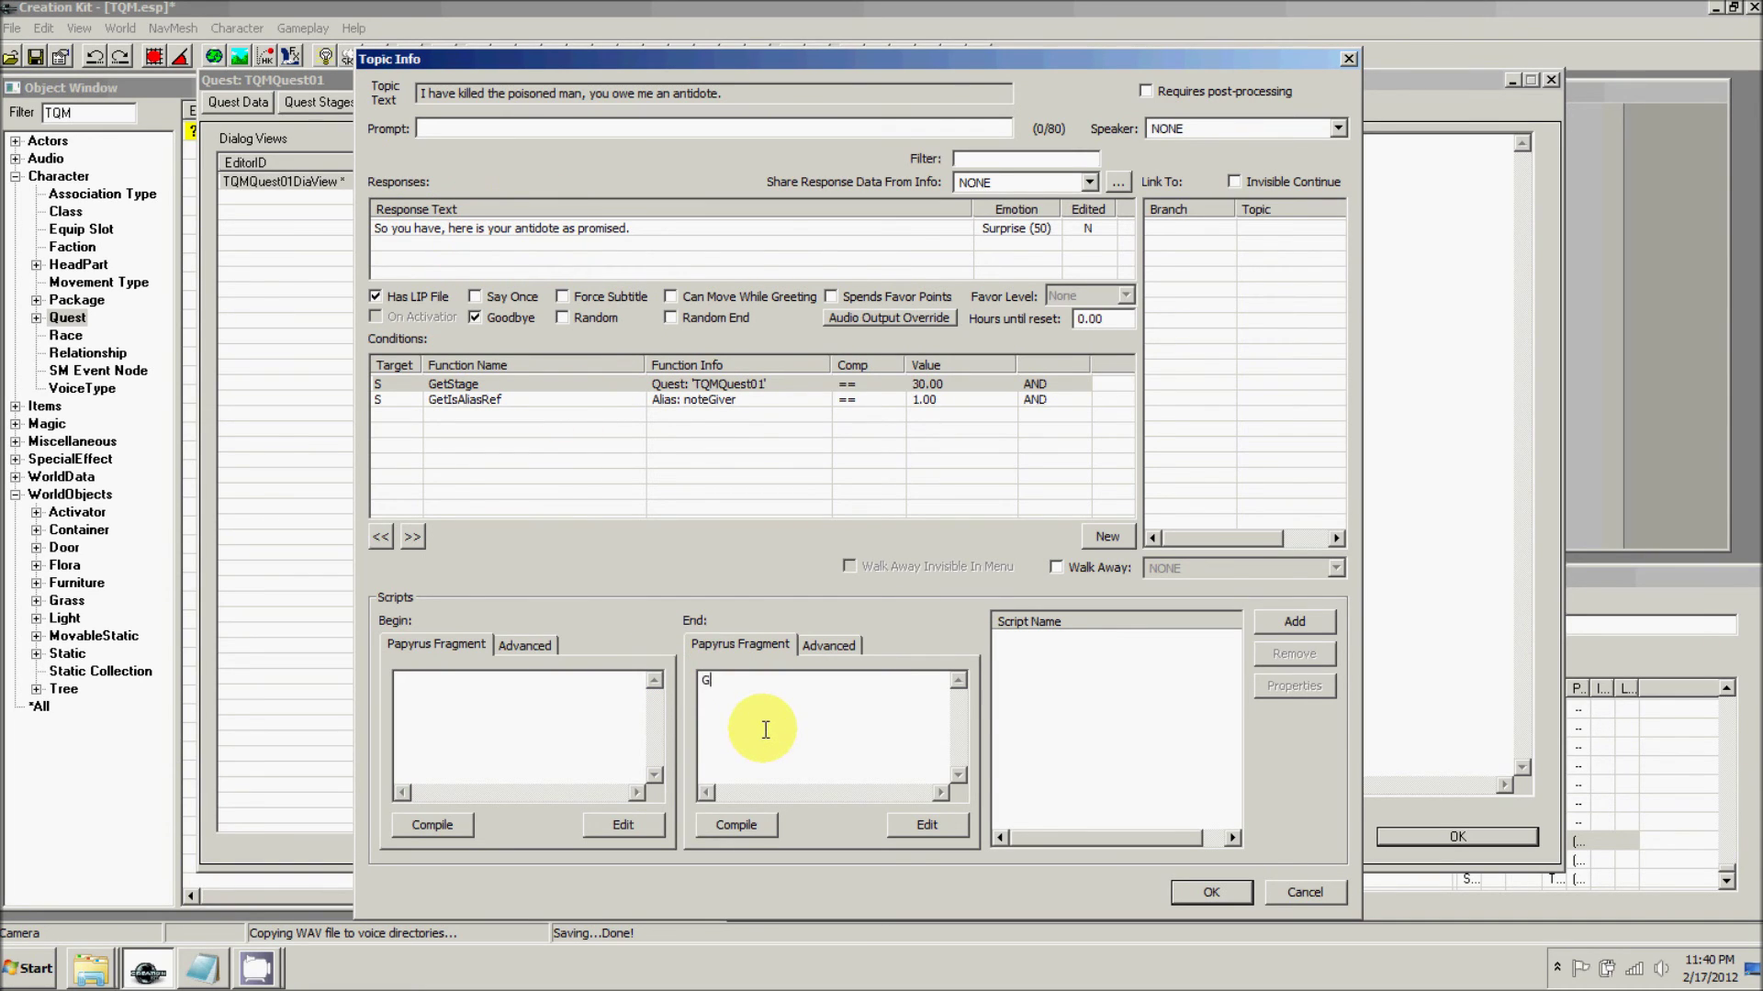
{"action": "type", "text": "etOwningQuest().SetS"}
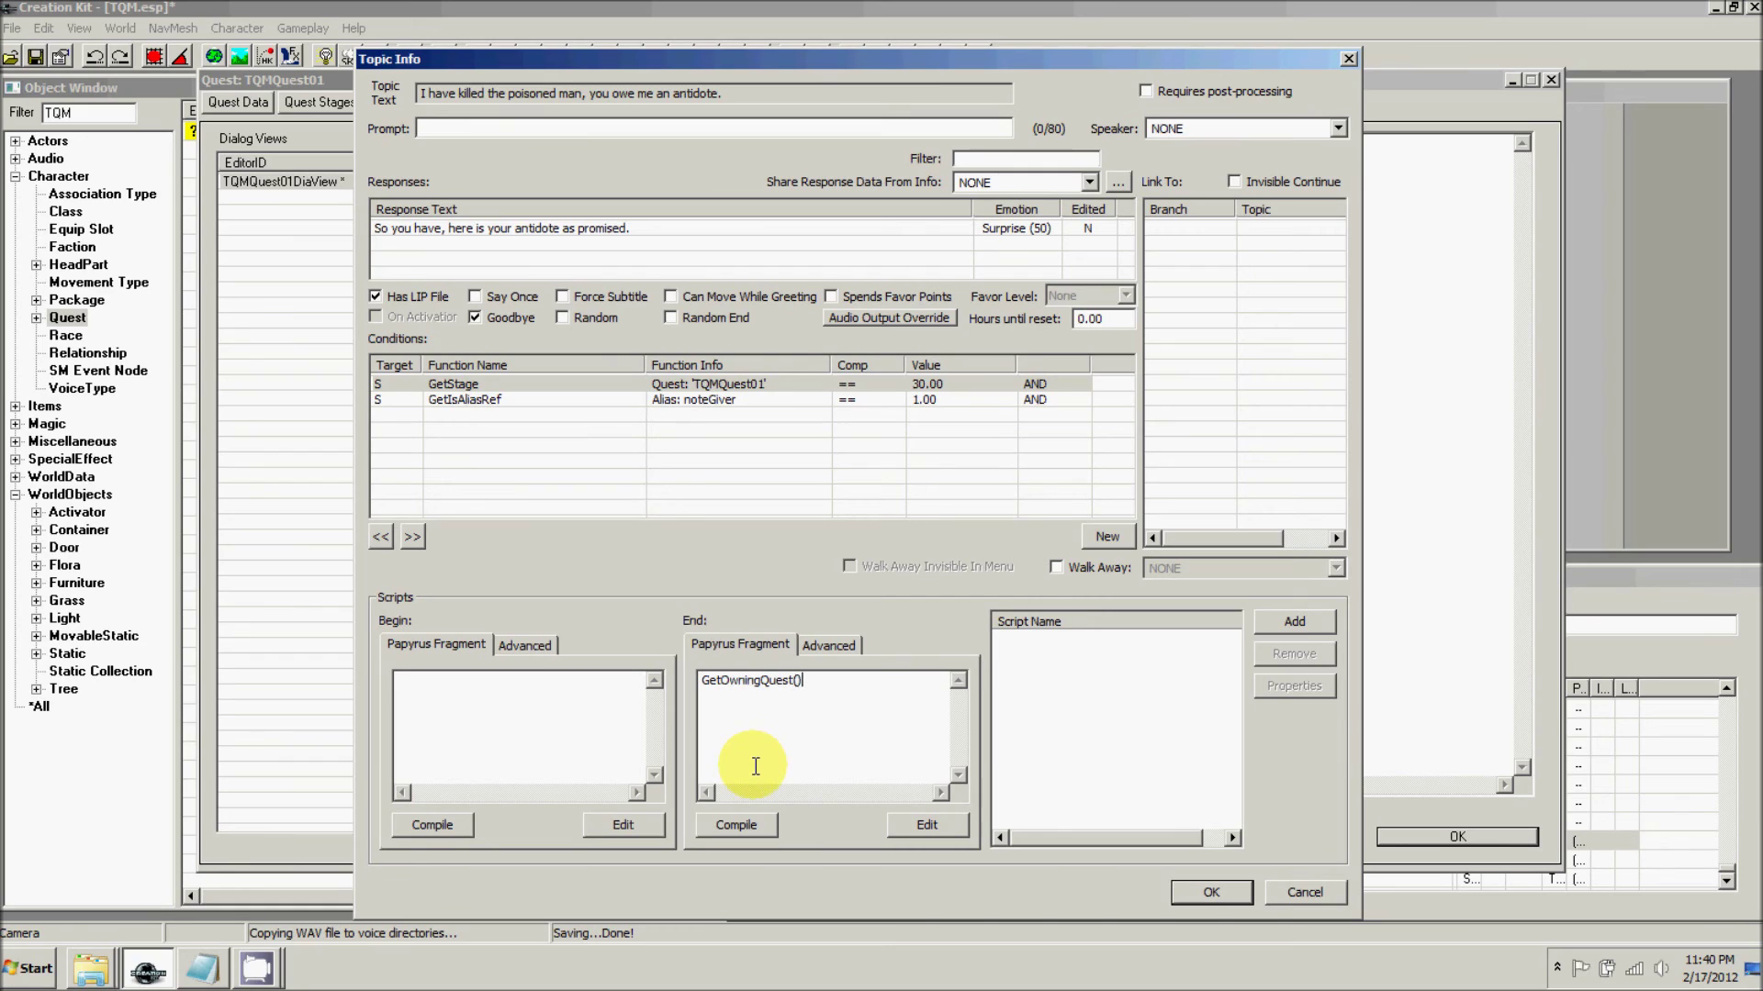
{"action": "type", "text": "tage(40)"}
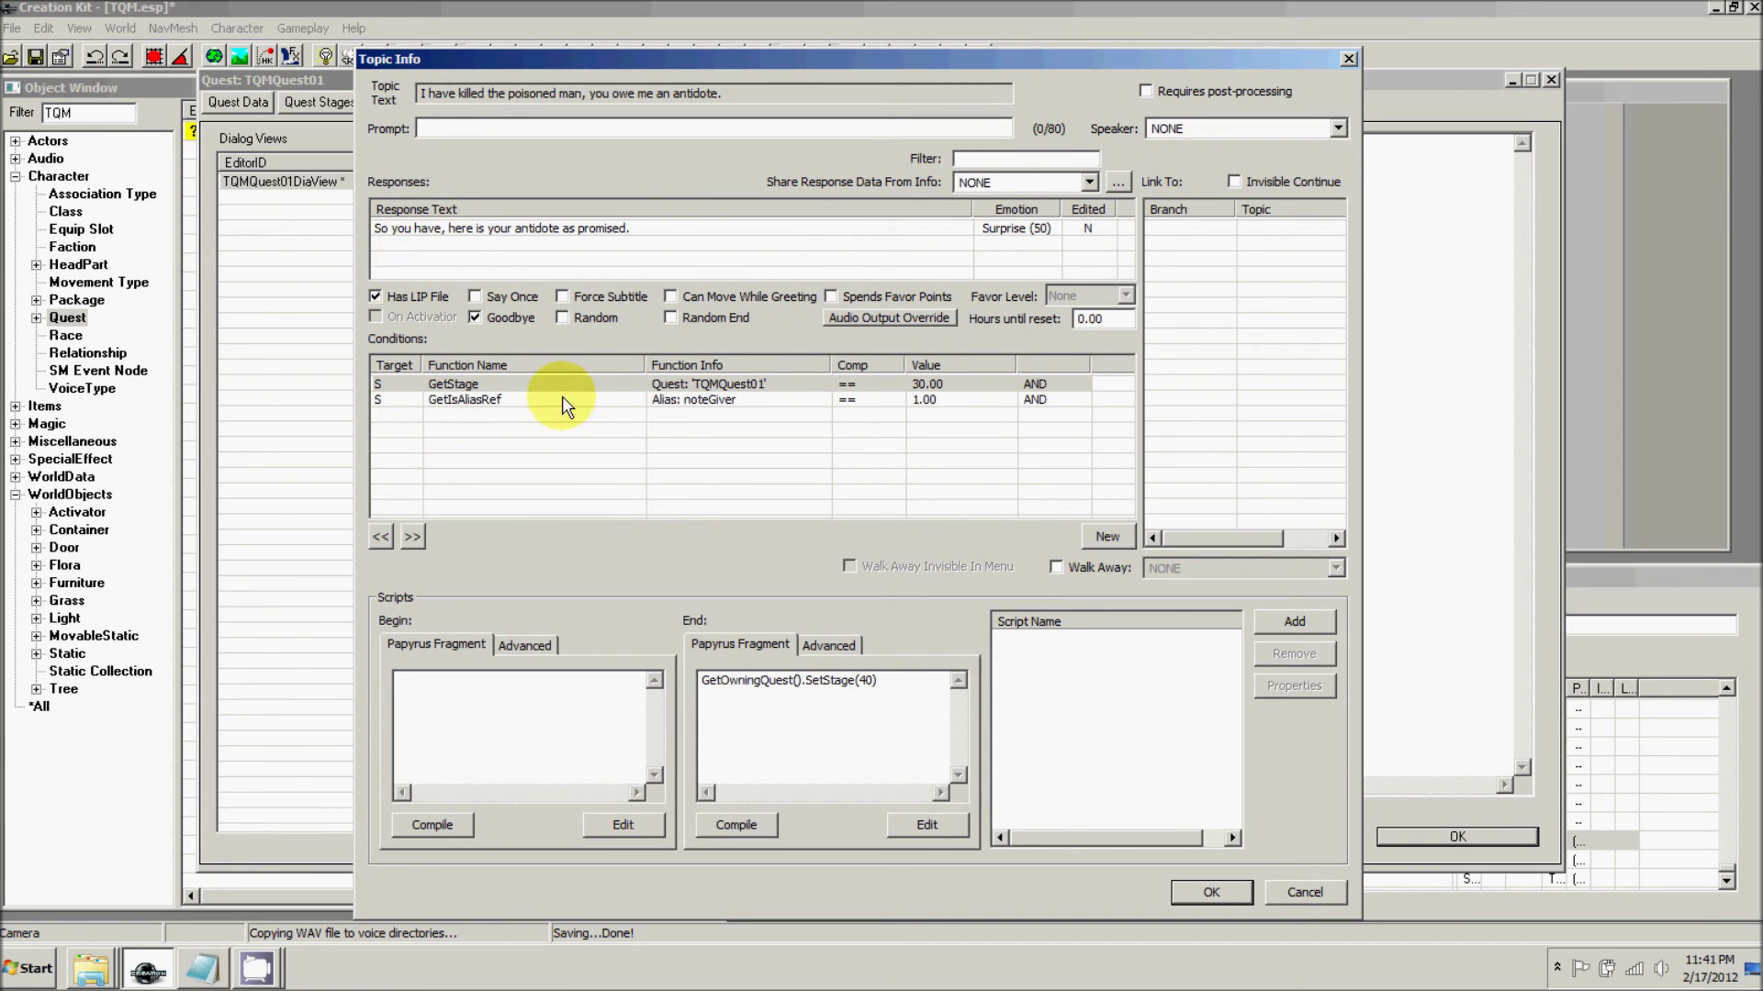
{"action": "left_click", "coordinate": [730, 402]}
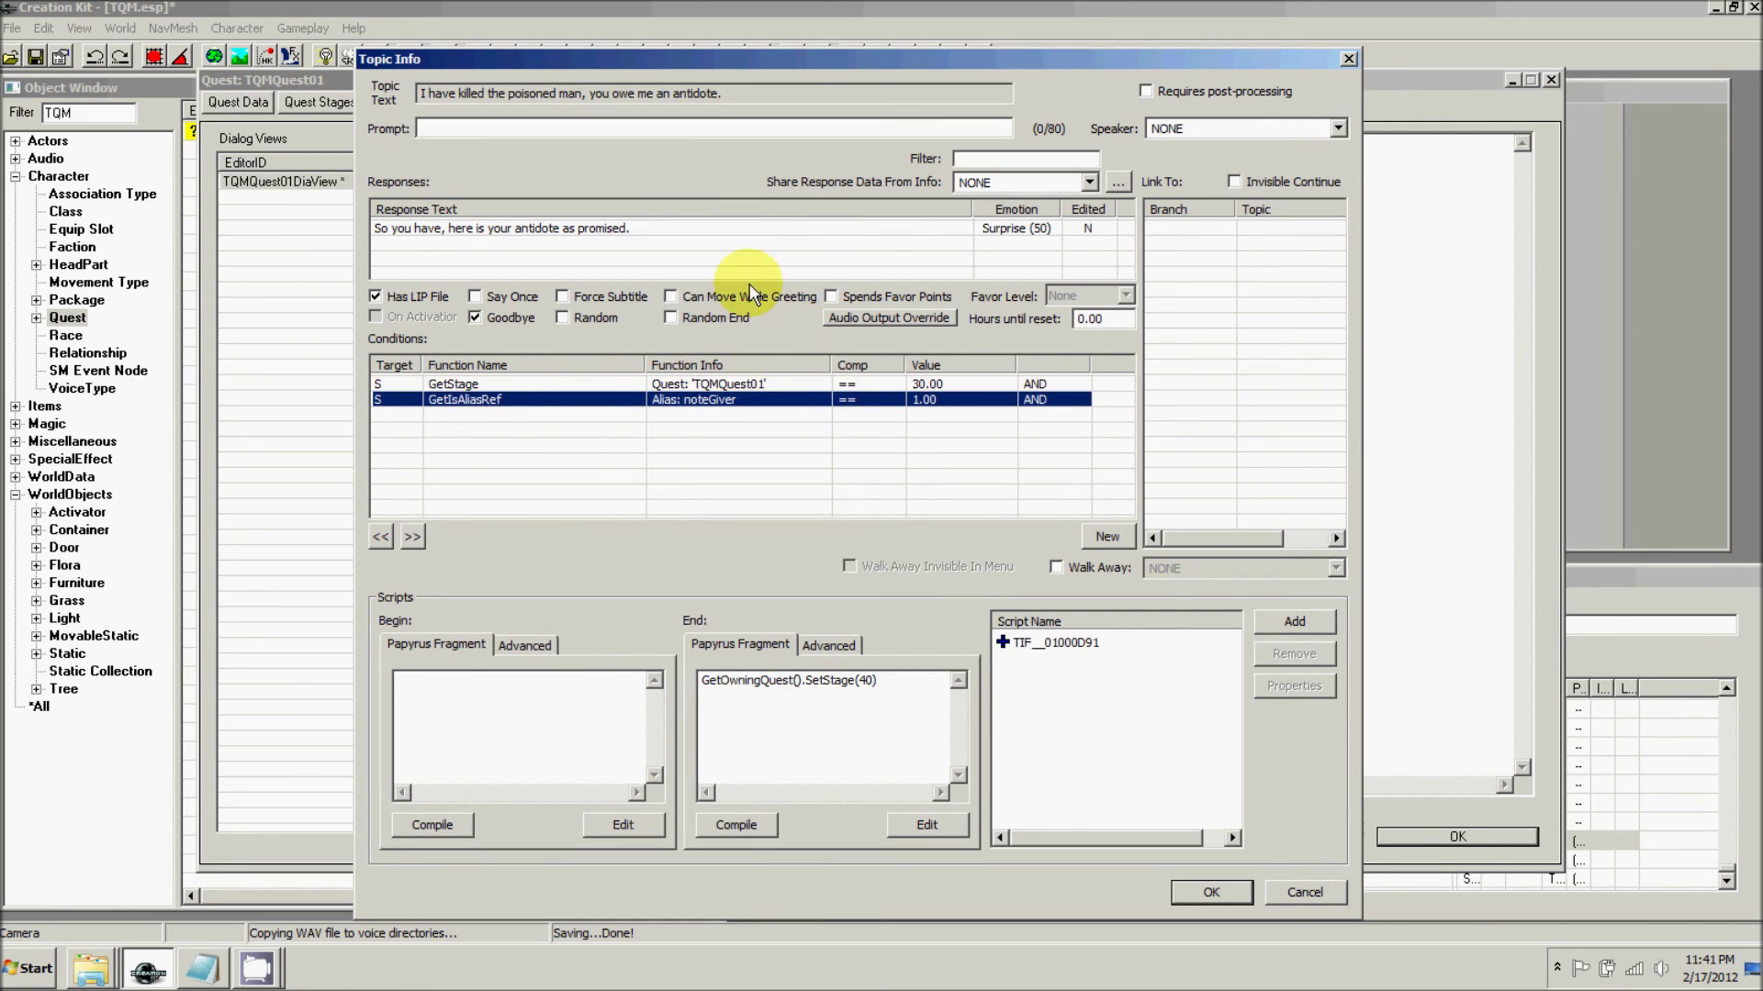
- Record and save a voice file for the antidote response's MaleNord voice type, and accept the response
{"action": "double_click", "coordinate": [571, 228]}
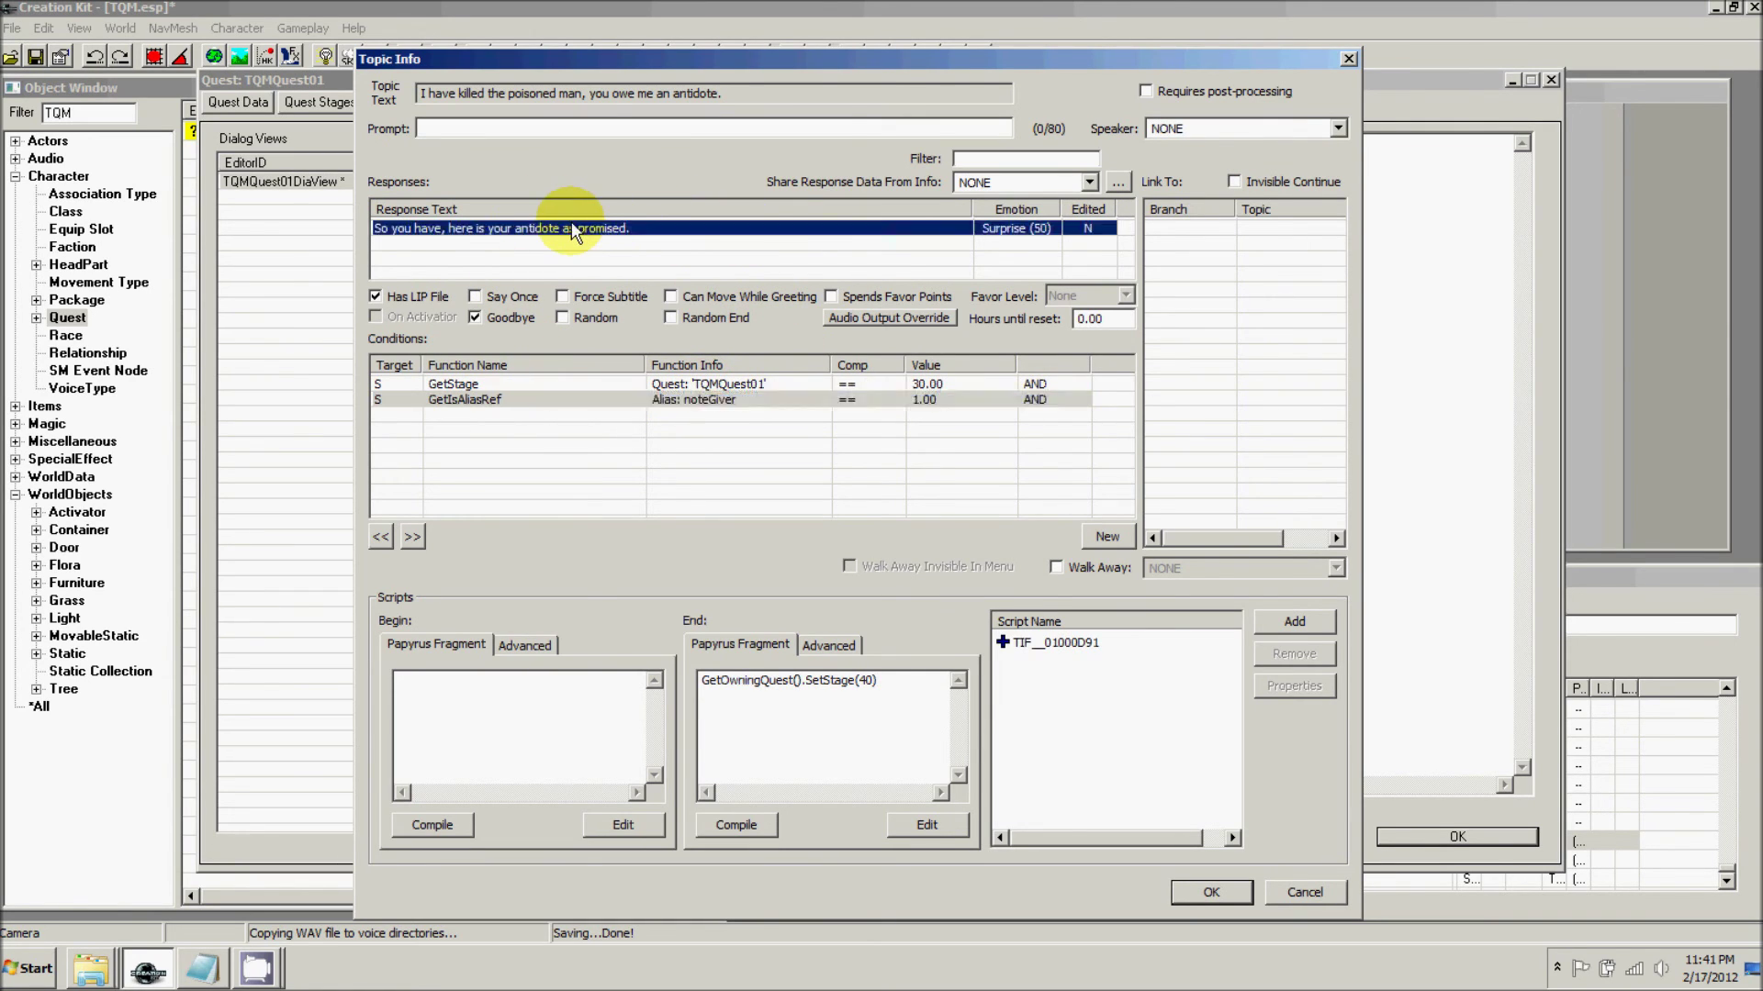
{"action": "left_click", "coordinate": [648, 580]}
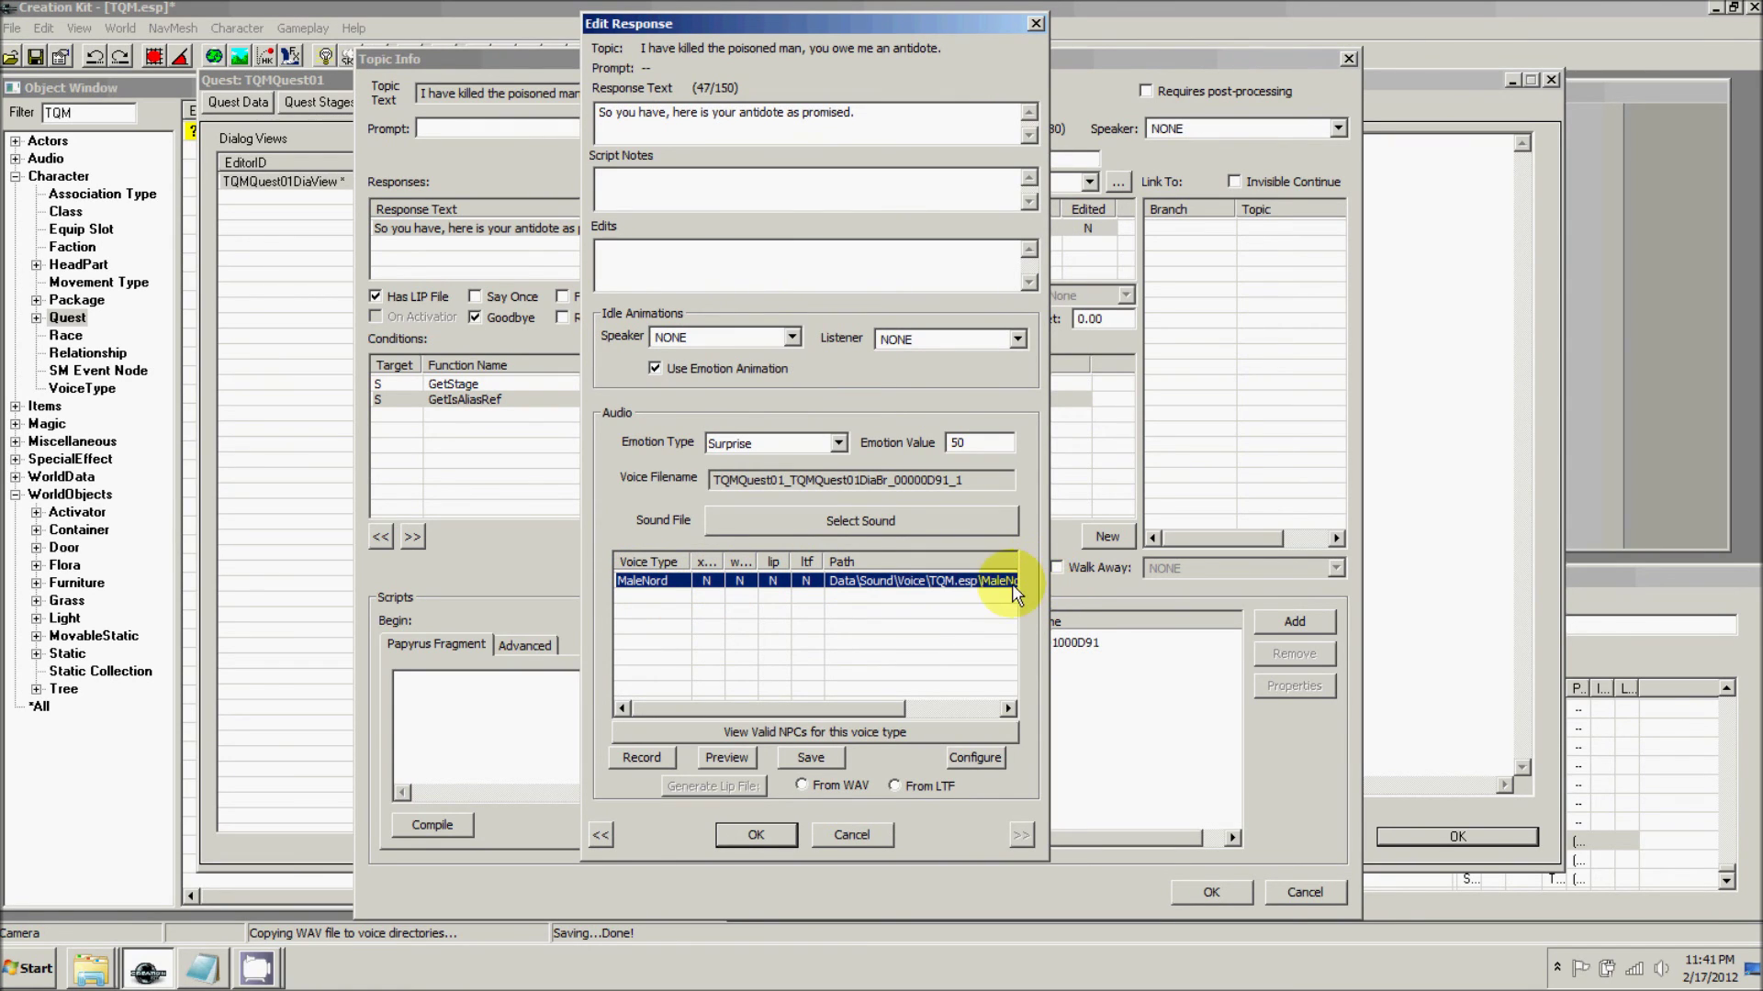
{"action": "left_click", "coordinate": [647, 758]}
{"action": "left_click", "coordinate": [751, 601]}
{"action": "left_click", "coordinate": [813, 757]}
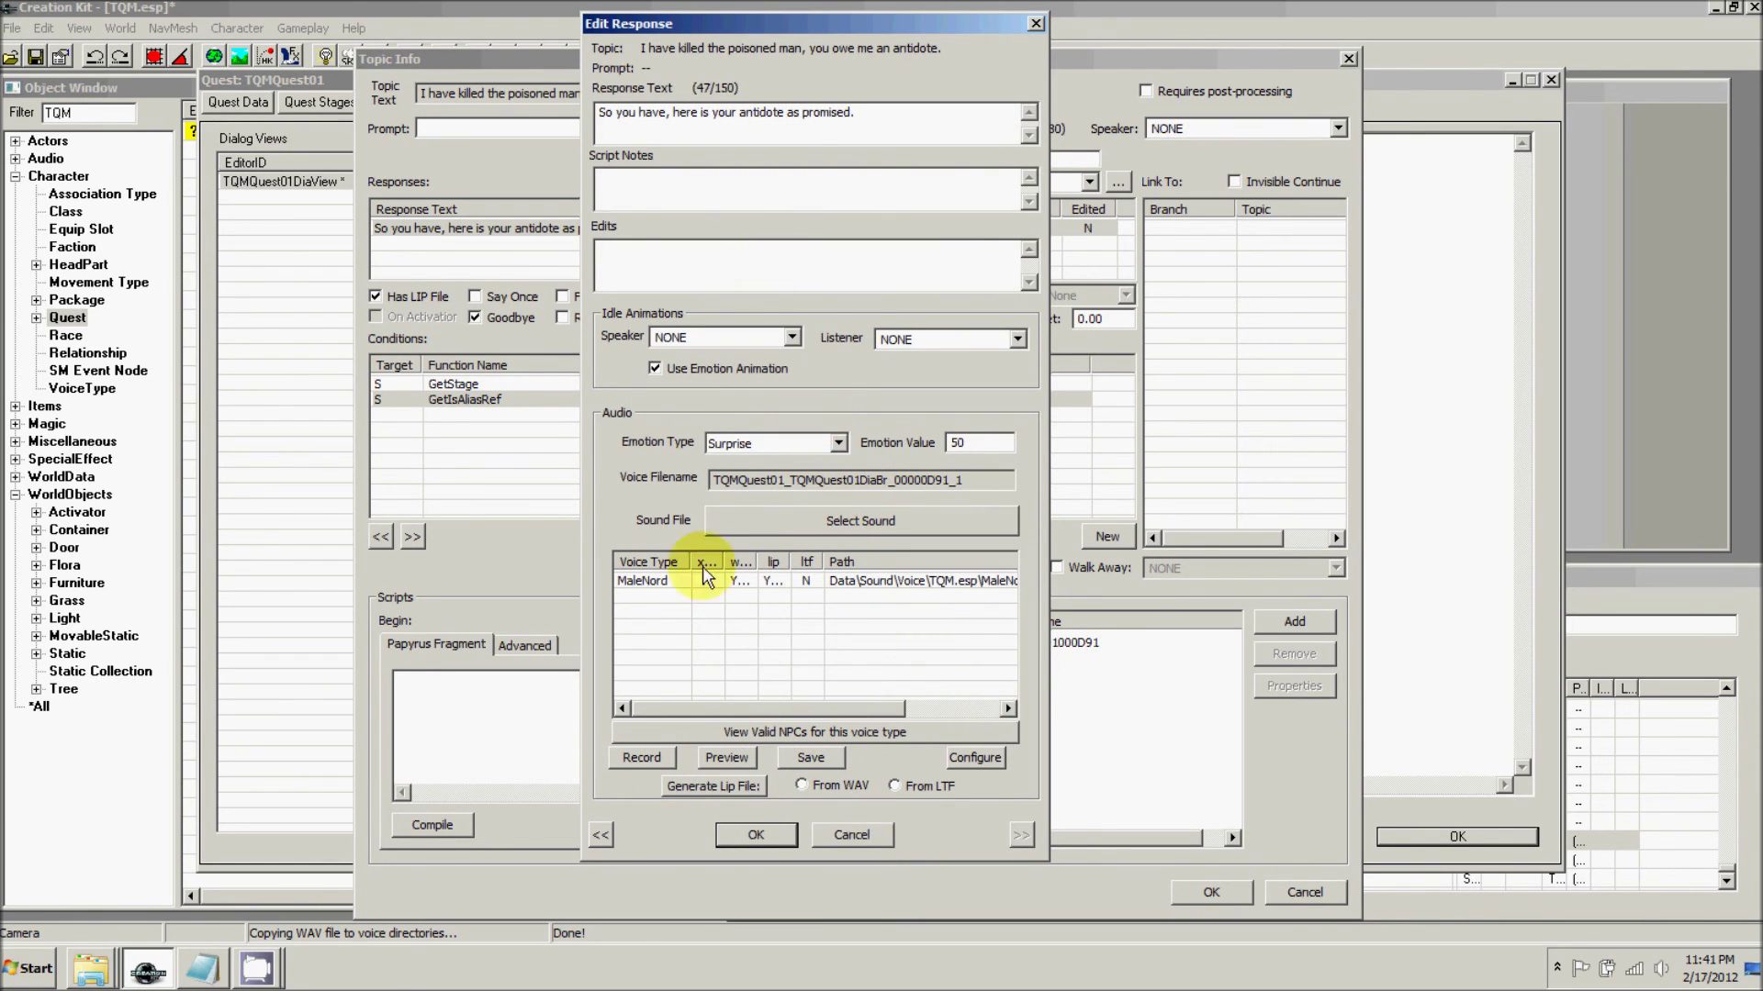
{"action": "left_click", "coordinate": [763, 834]}
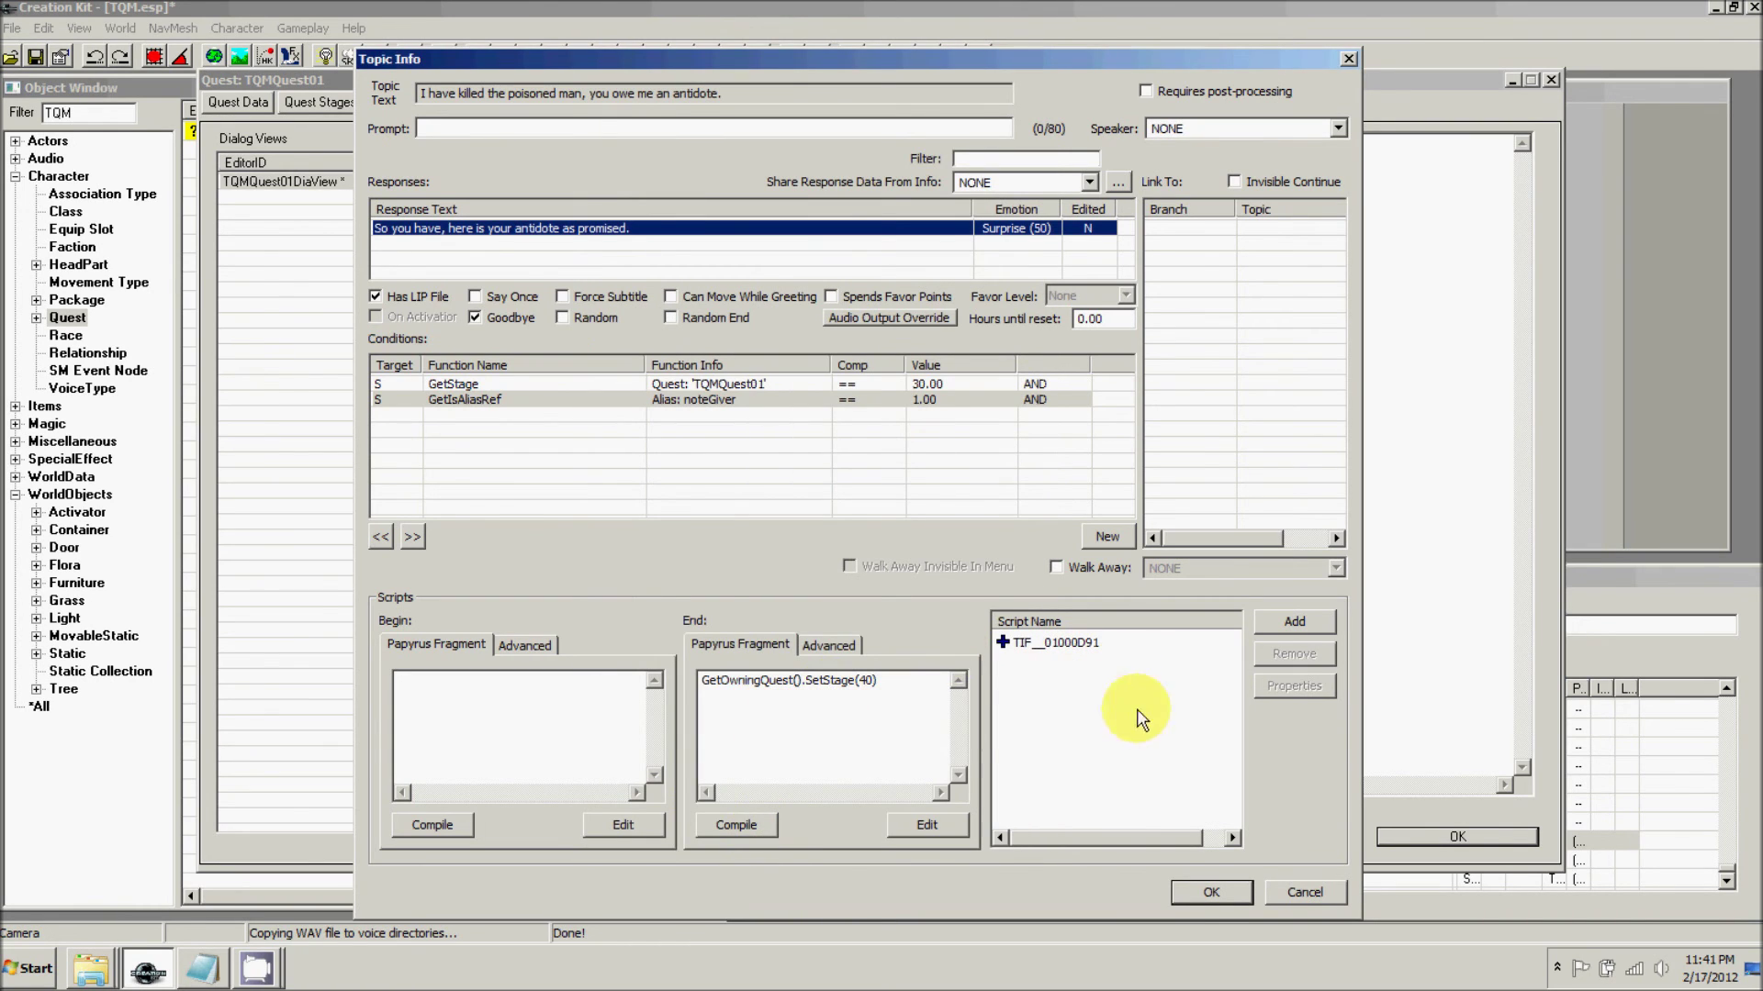
- Accept the topic info, the topic and the quest changes, and save the TQM plugin
{"action": "left_click", "coordinate": [1201, 895]}
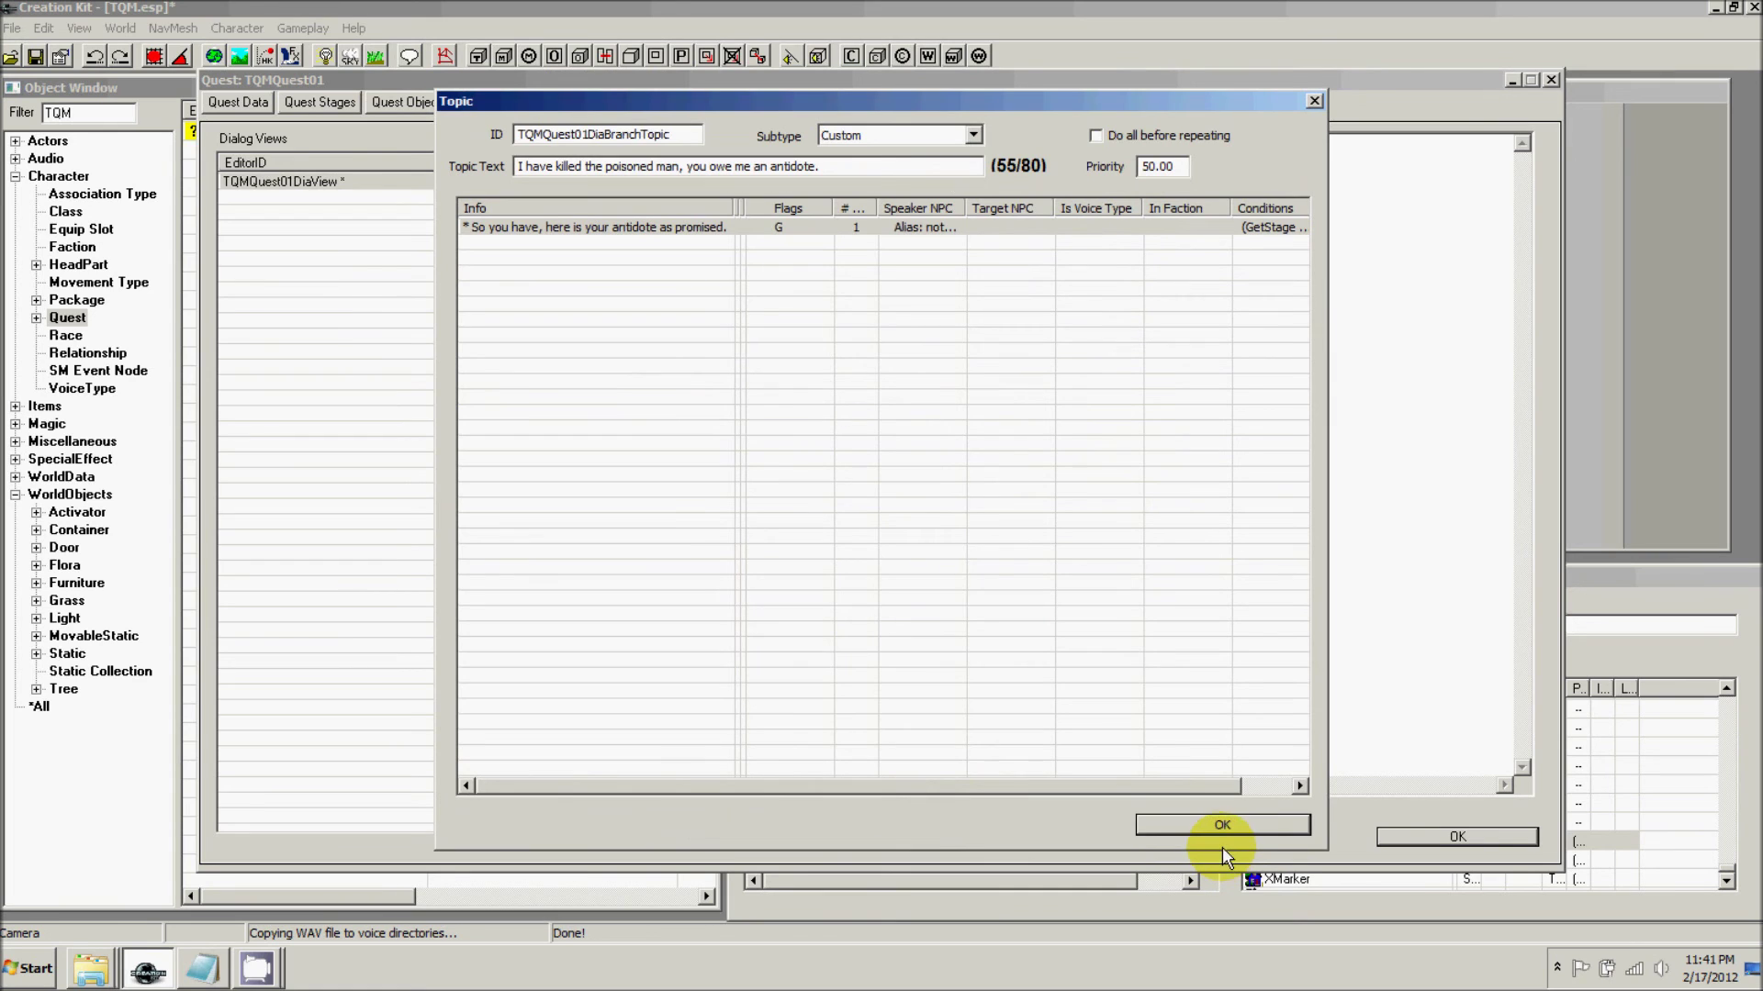
{"action": "left_click", "coordinate": [1225, 824]}
{"action": "left_click", "coordinate": [1429, 836]}
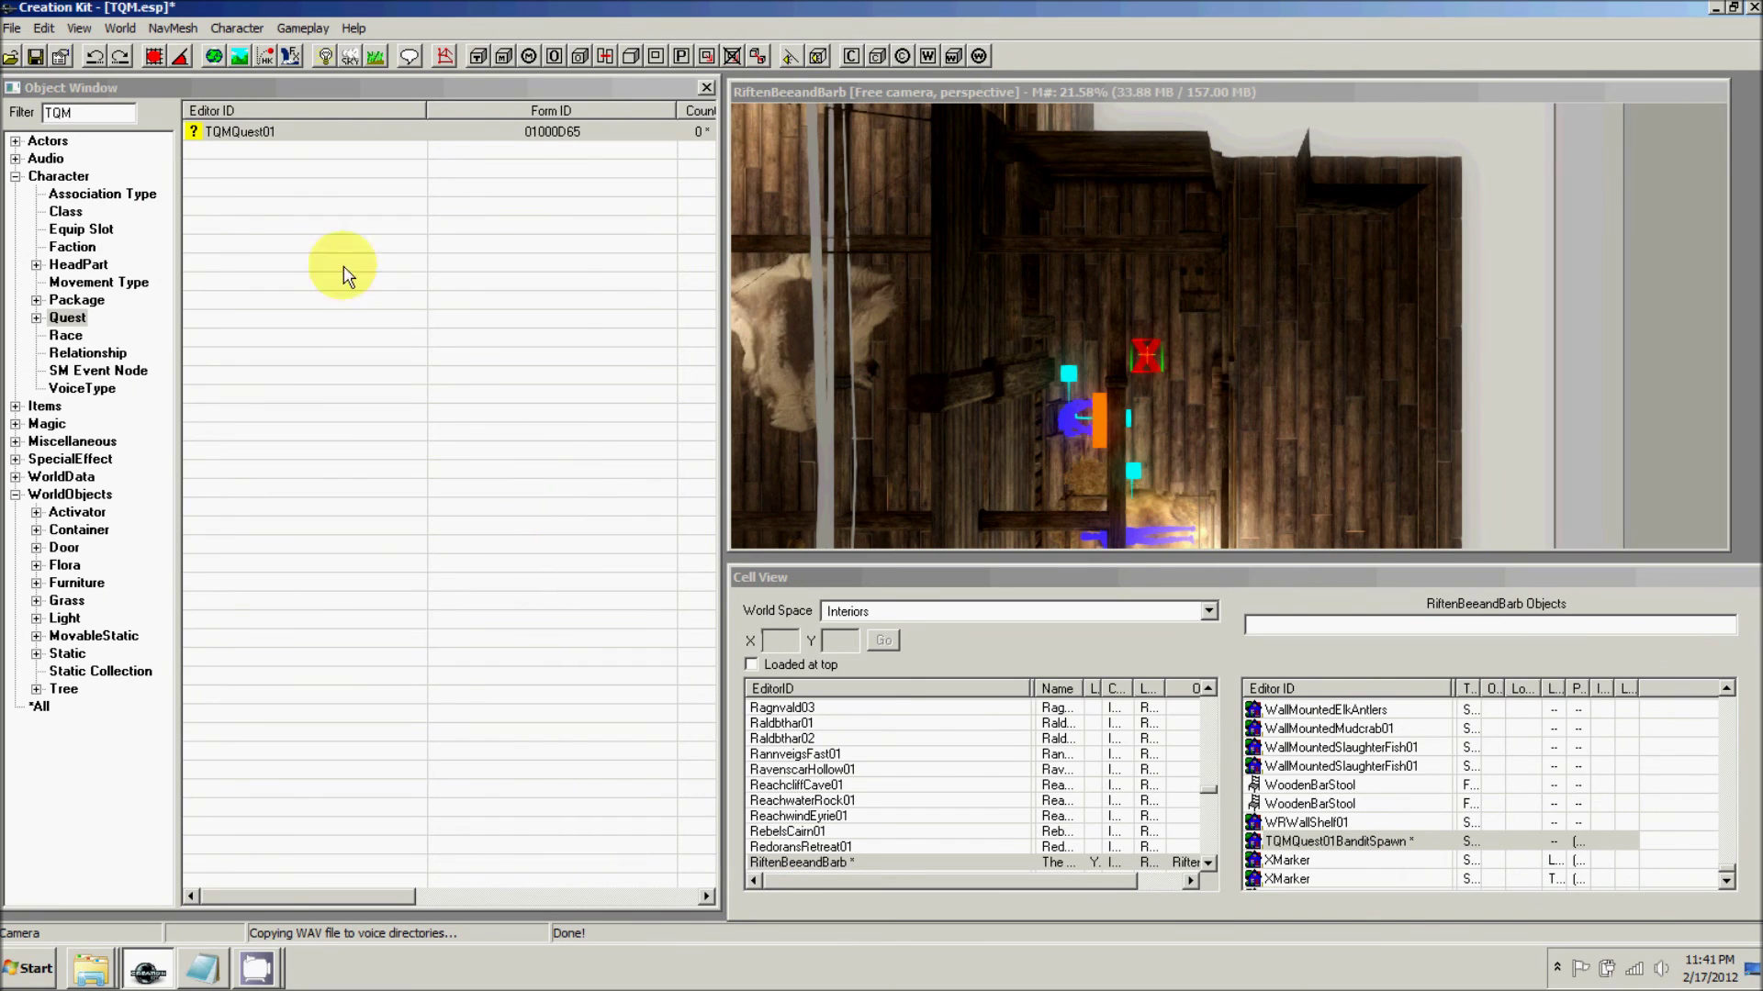
{"action": "left_click", "coordinate": [36, 56]}
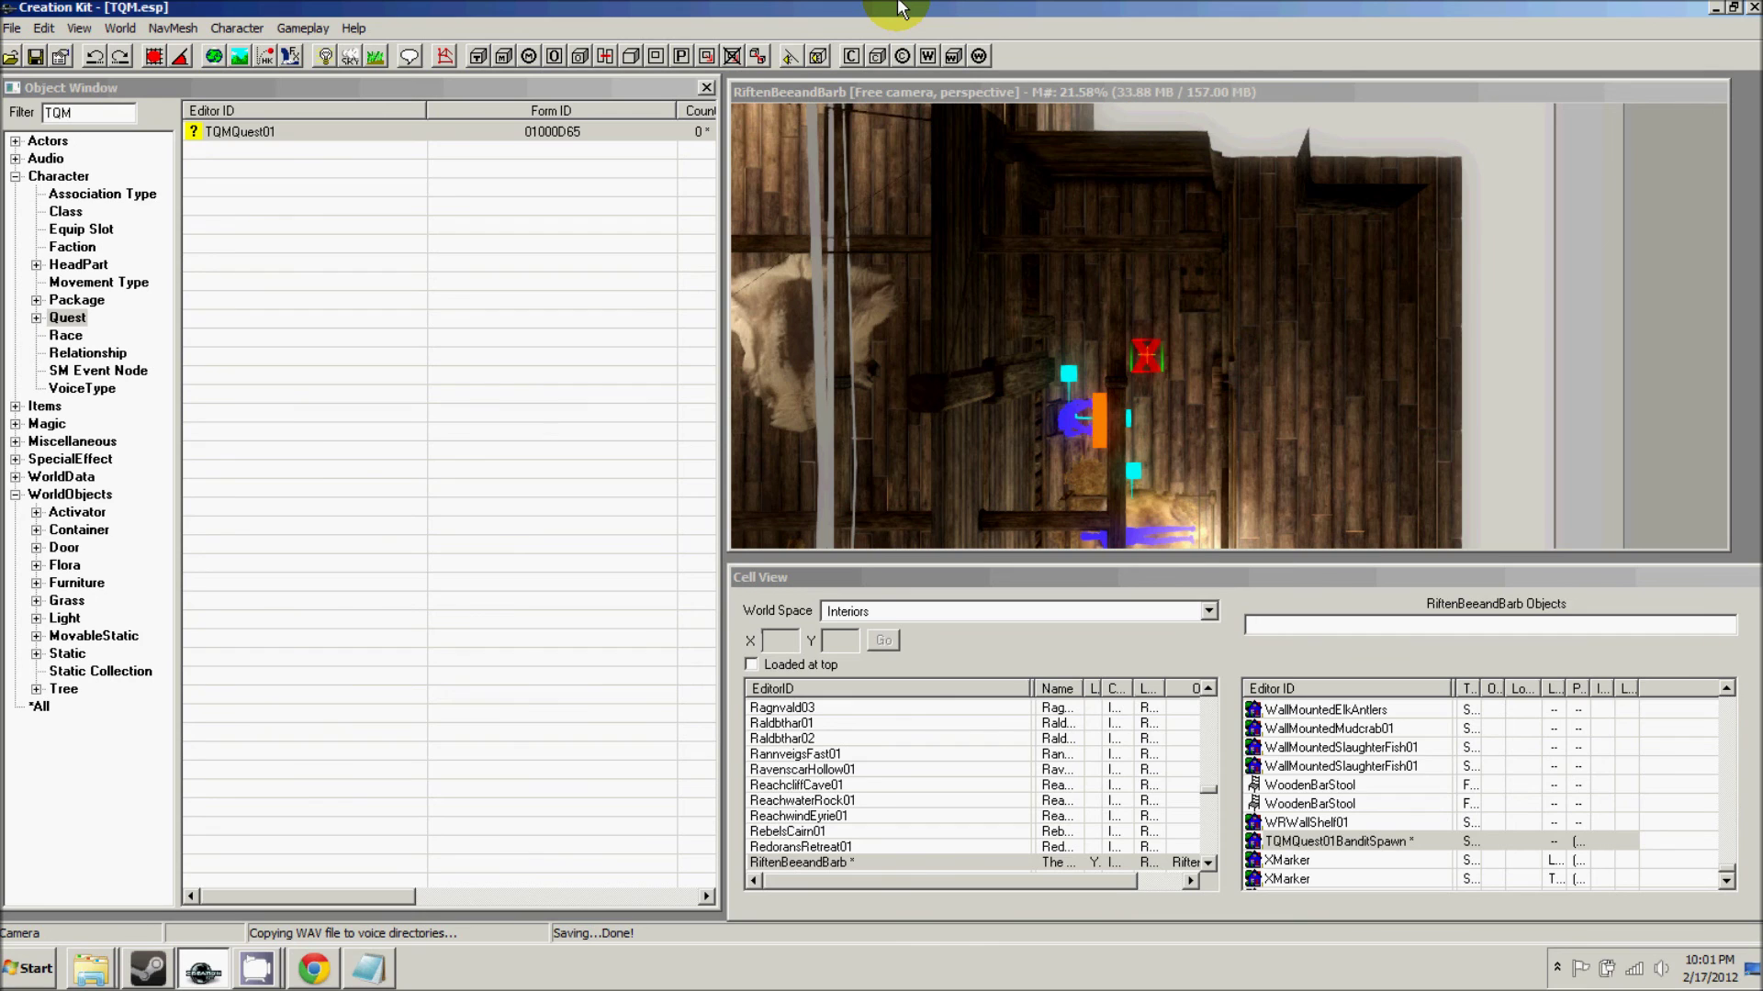
- Show the Message forms in the Miscellaneous category of the object list
{"action": "left_click", "coordinate": [15, 177]}
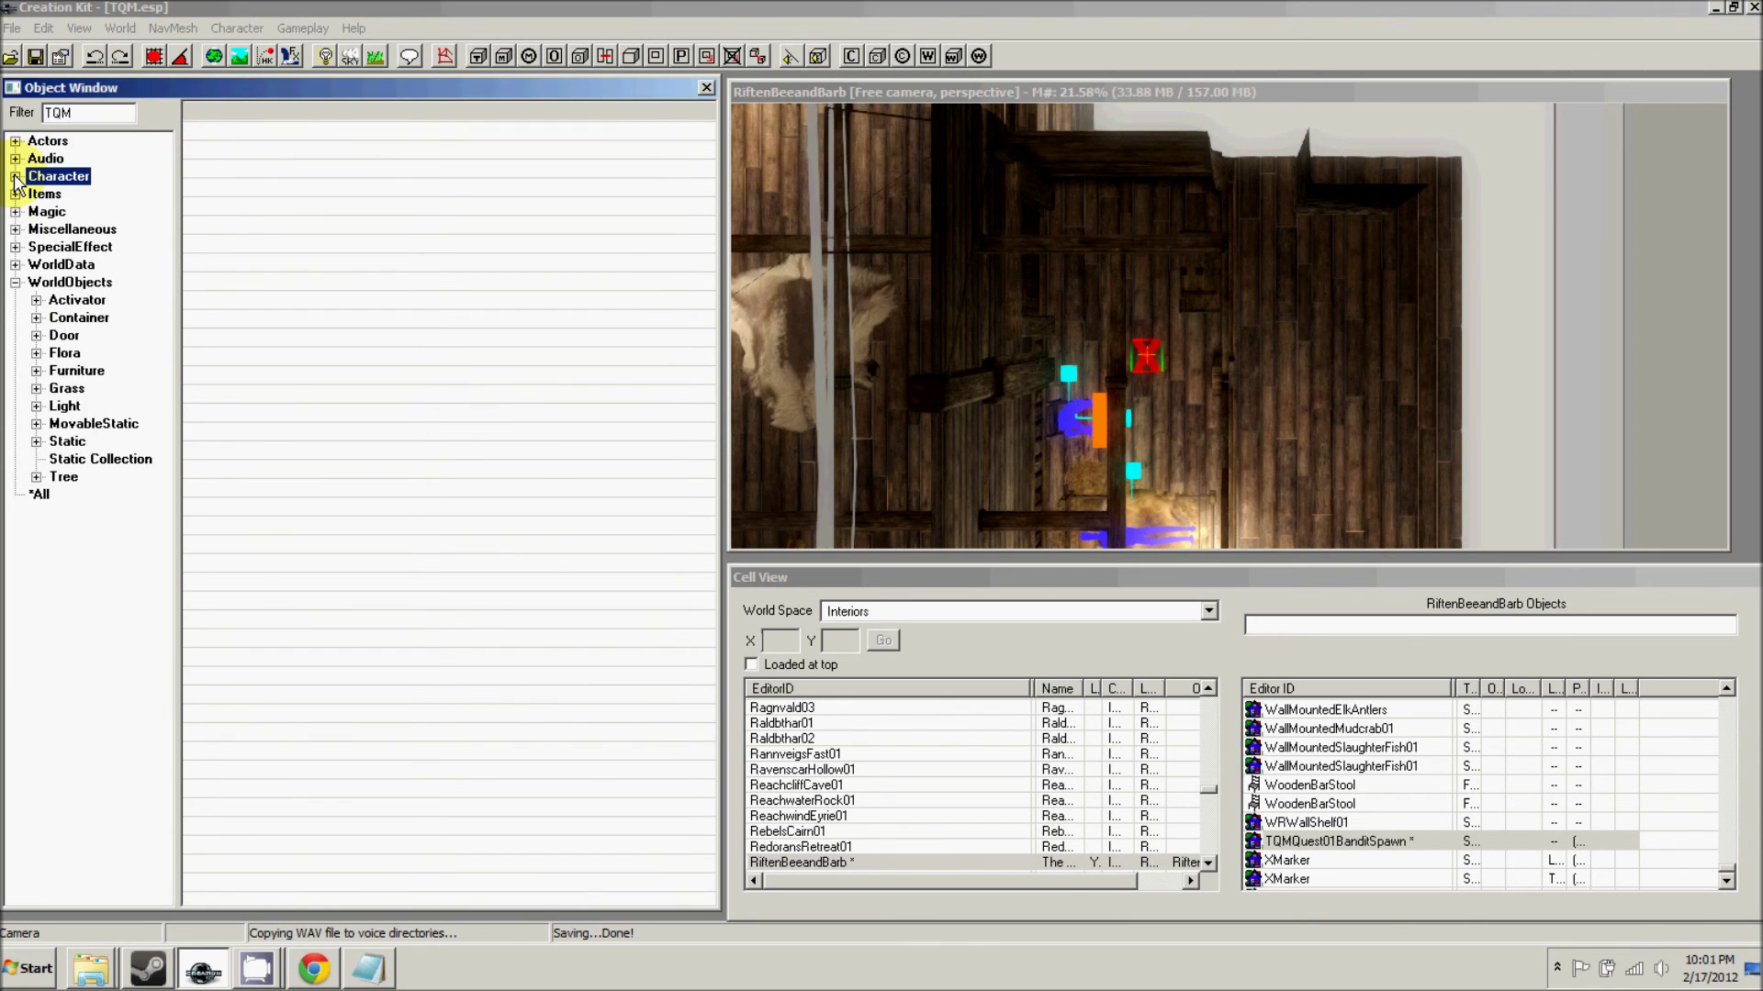
{"action": "left_click", "coordinate": [15, 265]}
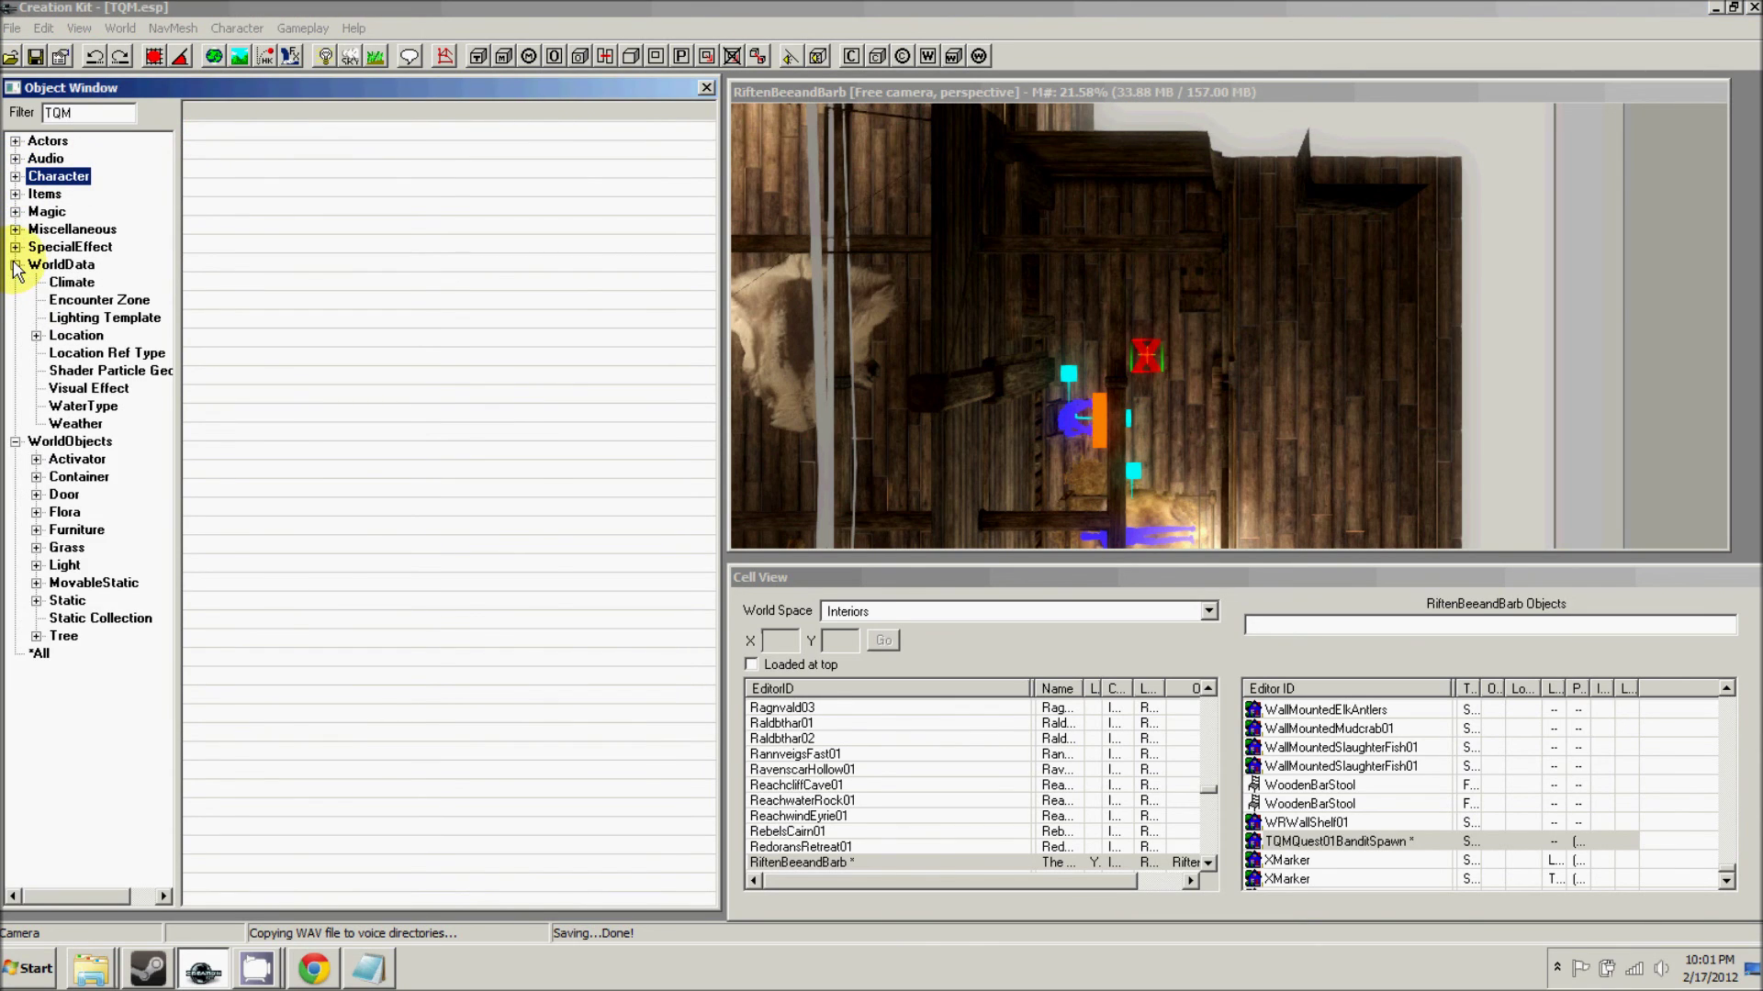
{"action": "left_click", "coordinate": [15, 264]}
{"action": "left_click", "coordinate": [15, 229]}
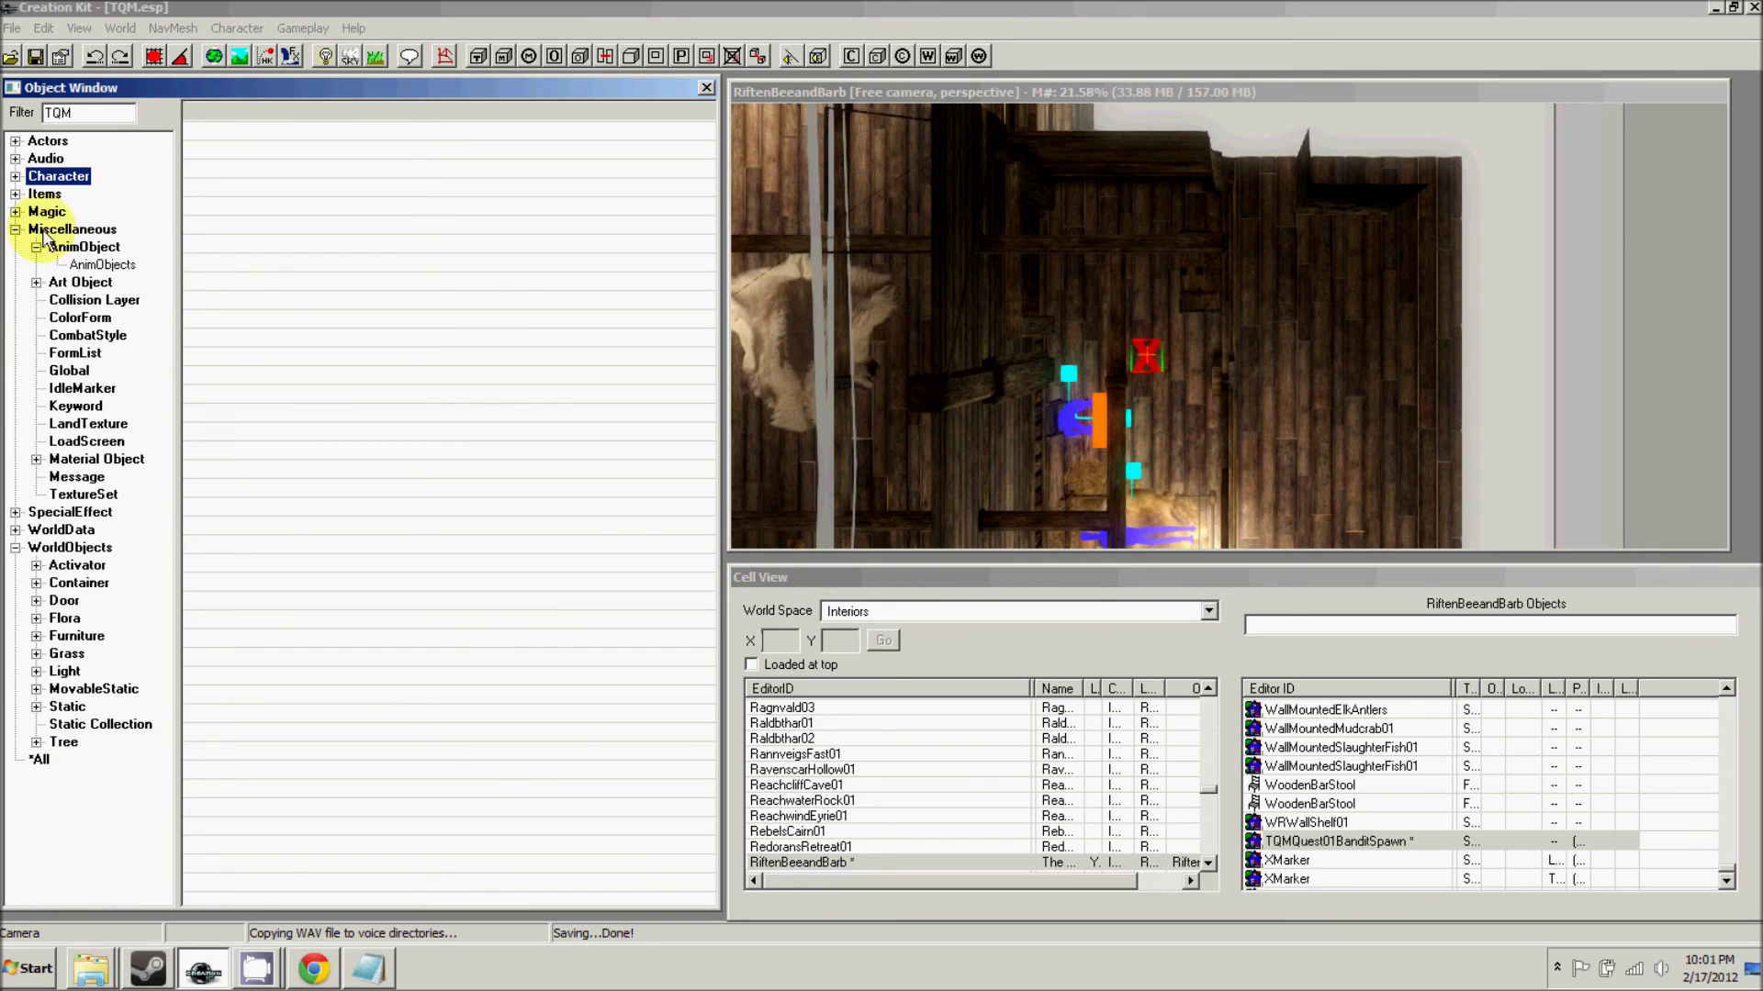
{"action": "left_click", "coordinate": [55, 230]}
{"action": "left_click", "coordinate": [78, 477]}
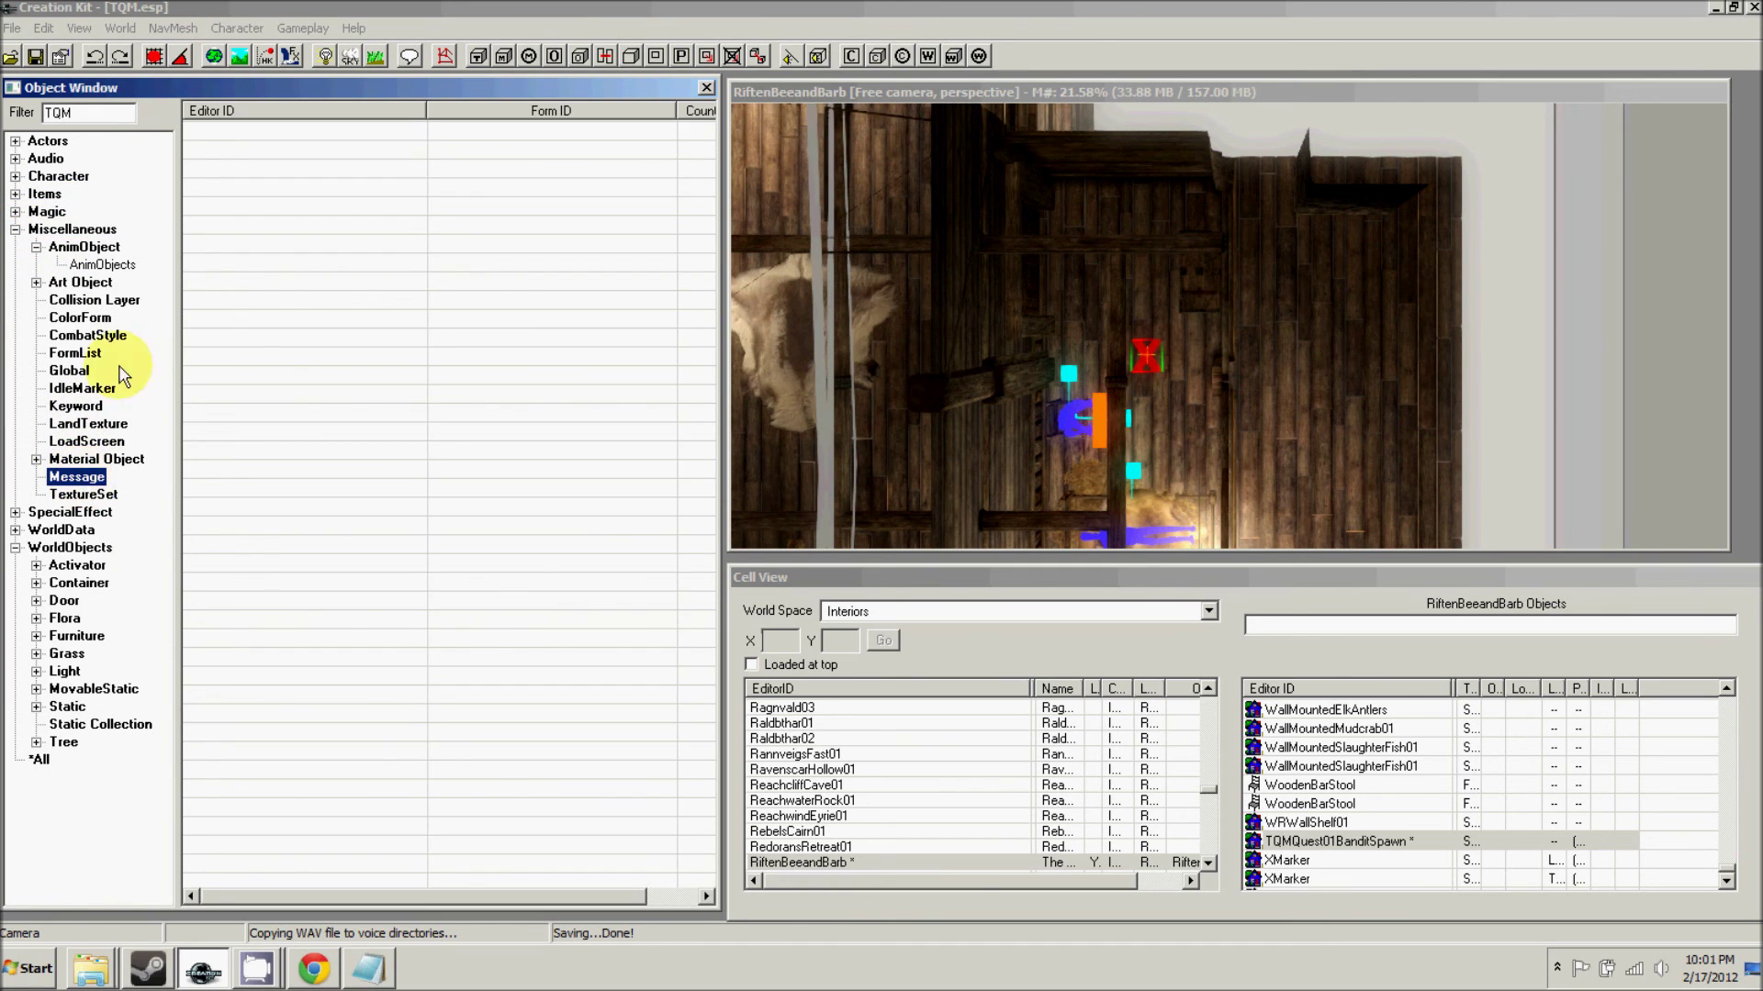
- Create a message with the ID TQMAntidoteName and the title "Balon Grey's Antidote"
{"action": "right_click", "coordinate": [240, 252]}
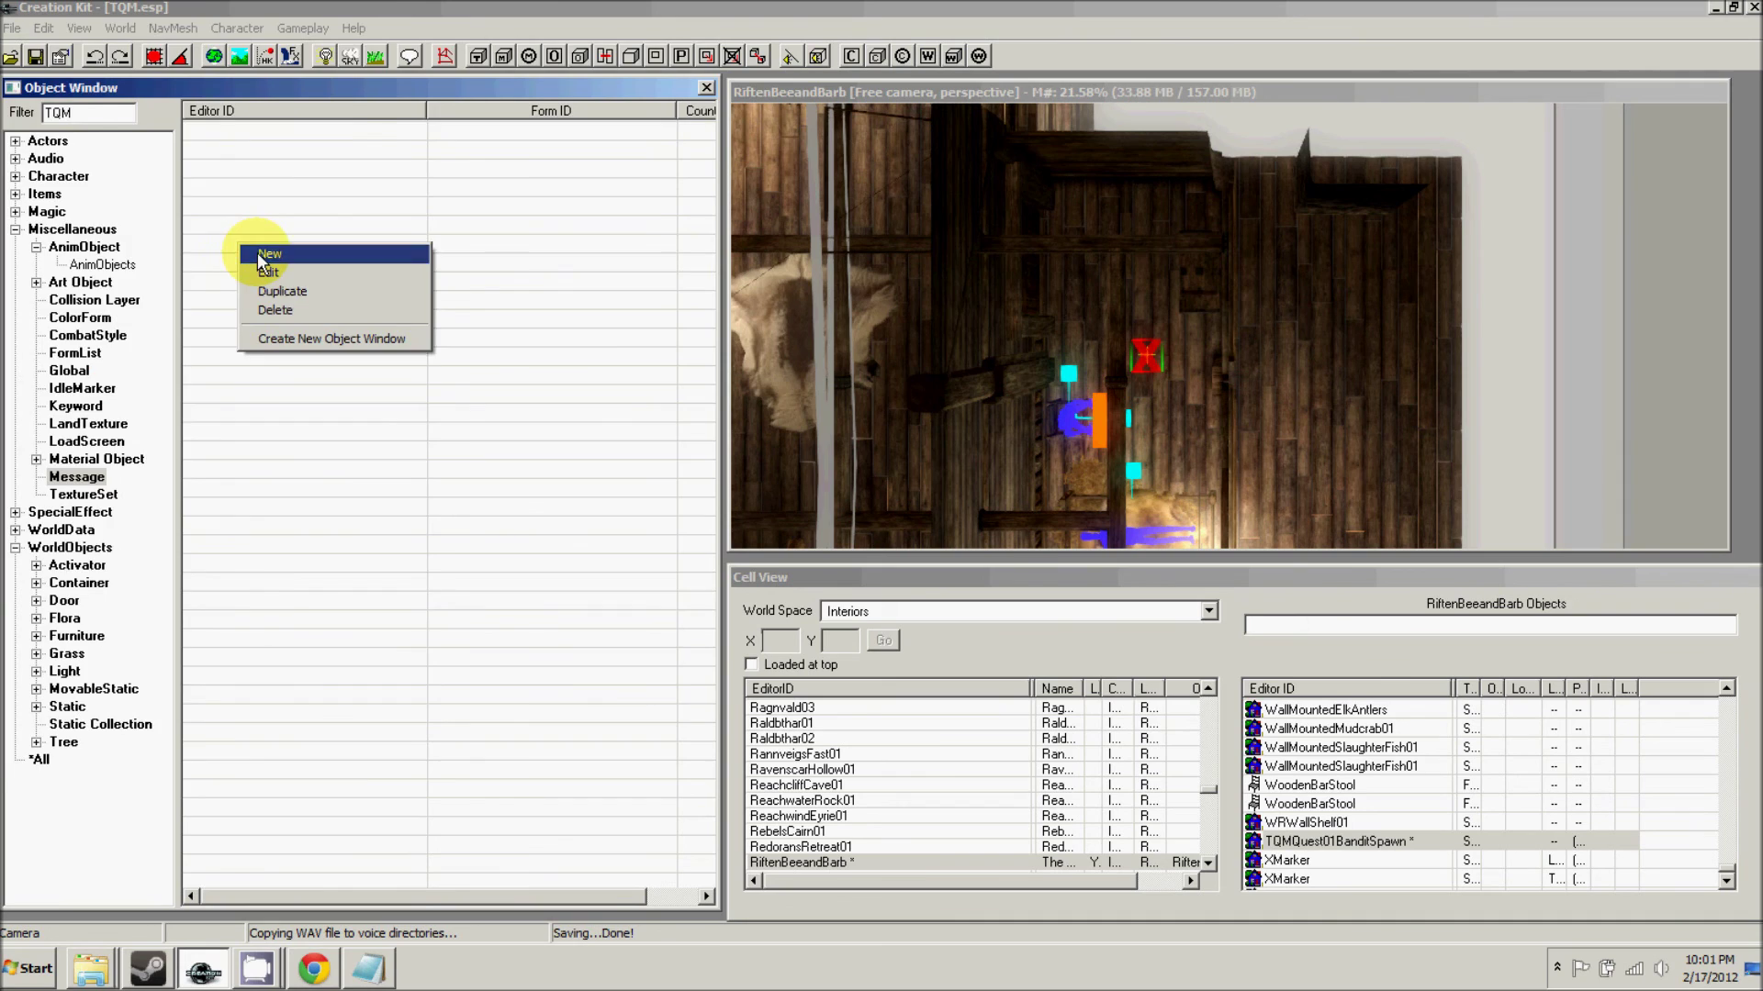
{"action": "left_click", "coordinate": [257, 252]}
{"action": "left_click", "coordinate": [99, 86]}
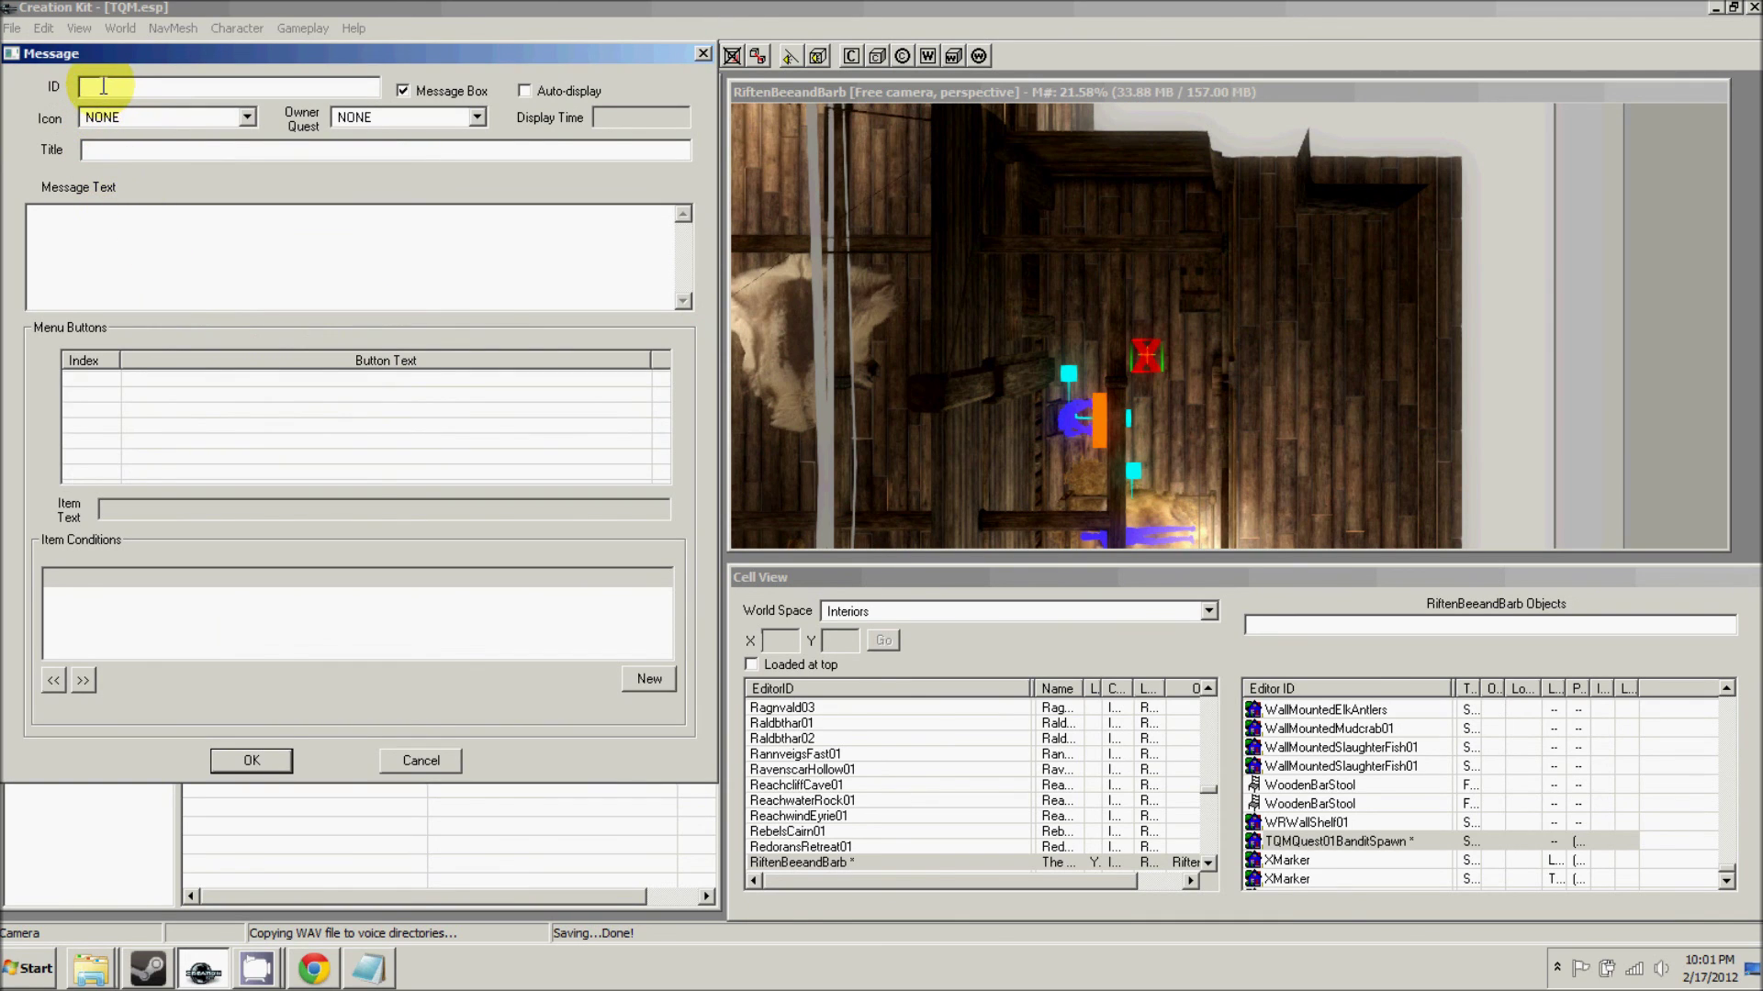
{"action": "type", "text": "TQMAnit"}
{"action": "key", "text": "BackSpace"}
{"action": "key", "text": "BackSpace"}
{"action": "type", "text": "tiod"}
{"action": "key", "text": "BackSpace"}
{"action": "key", "text": "BackSpace"}
{"action": "type", "text": "doteName"}
{"action": "left_click", "coordinate": [141, 150]}
{"action": "type", "text": "Balon Grey's Antidote"}
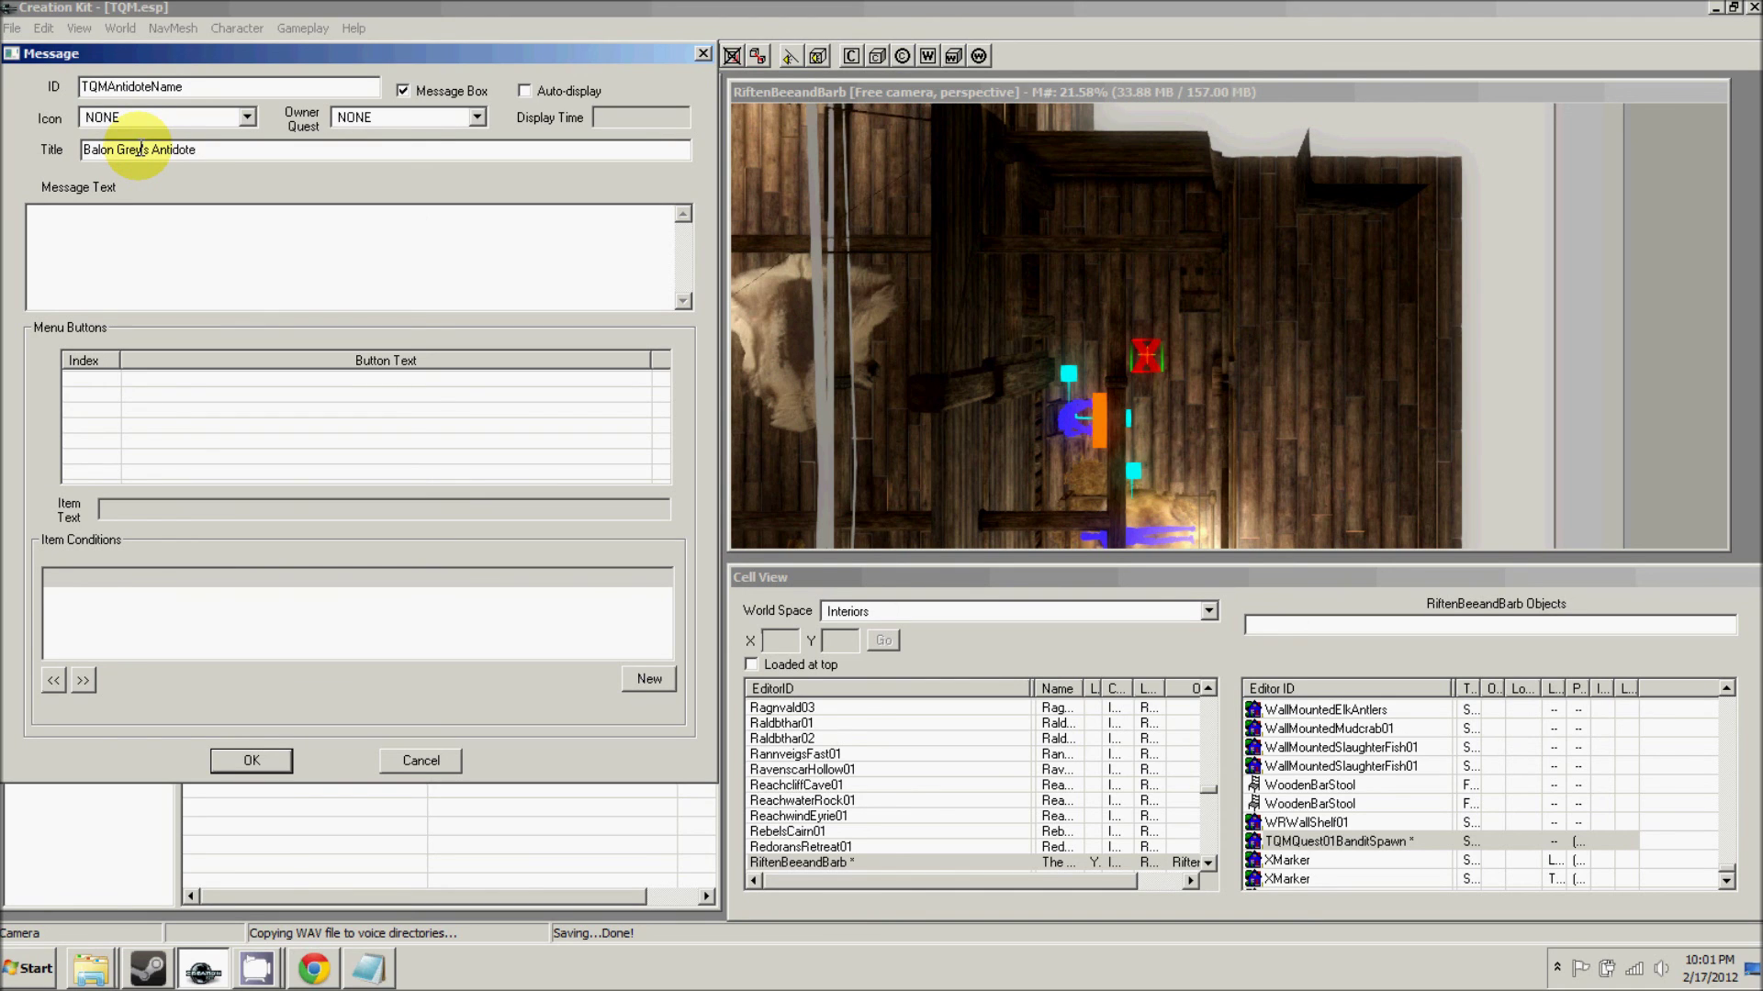
{"action": "left_click", "coordinate": [247, 760]}
- Create a second message with the ID TQMBanditName and the title "Poisoned Man"
{"action": "right_click", "coordinate": [295, 296]}
{"action": "left_click", "coordinate": [322, 310]}
{"action": "type", "text": "TQMBanditName"}
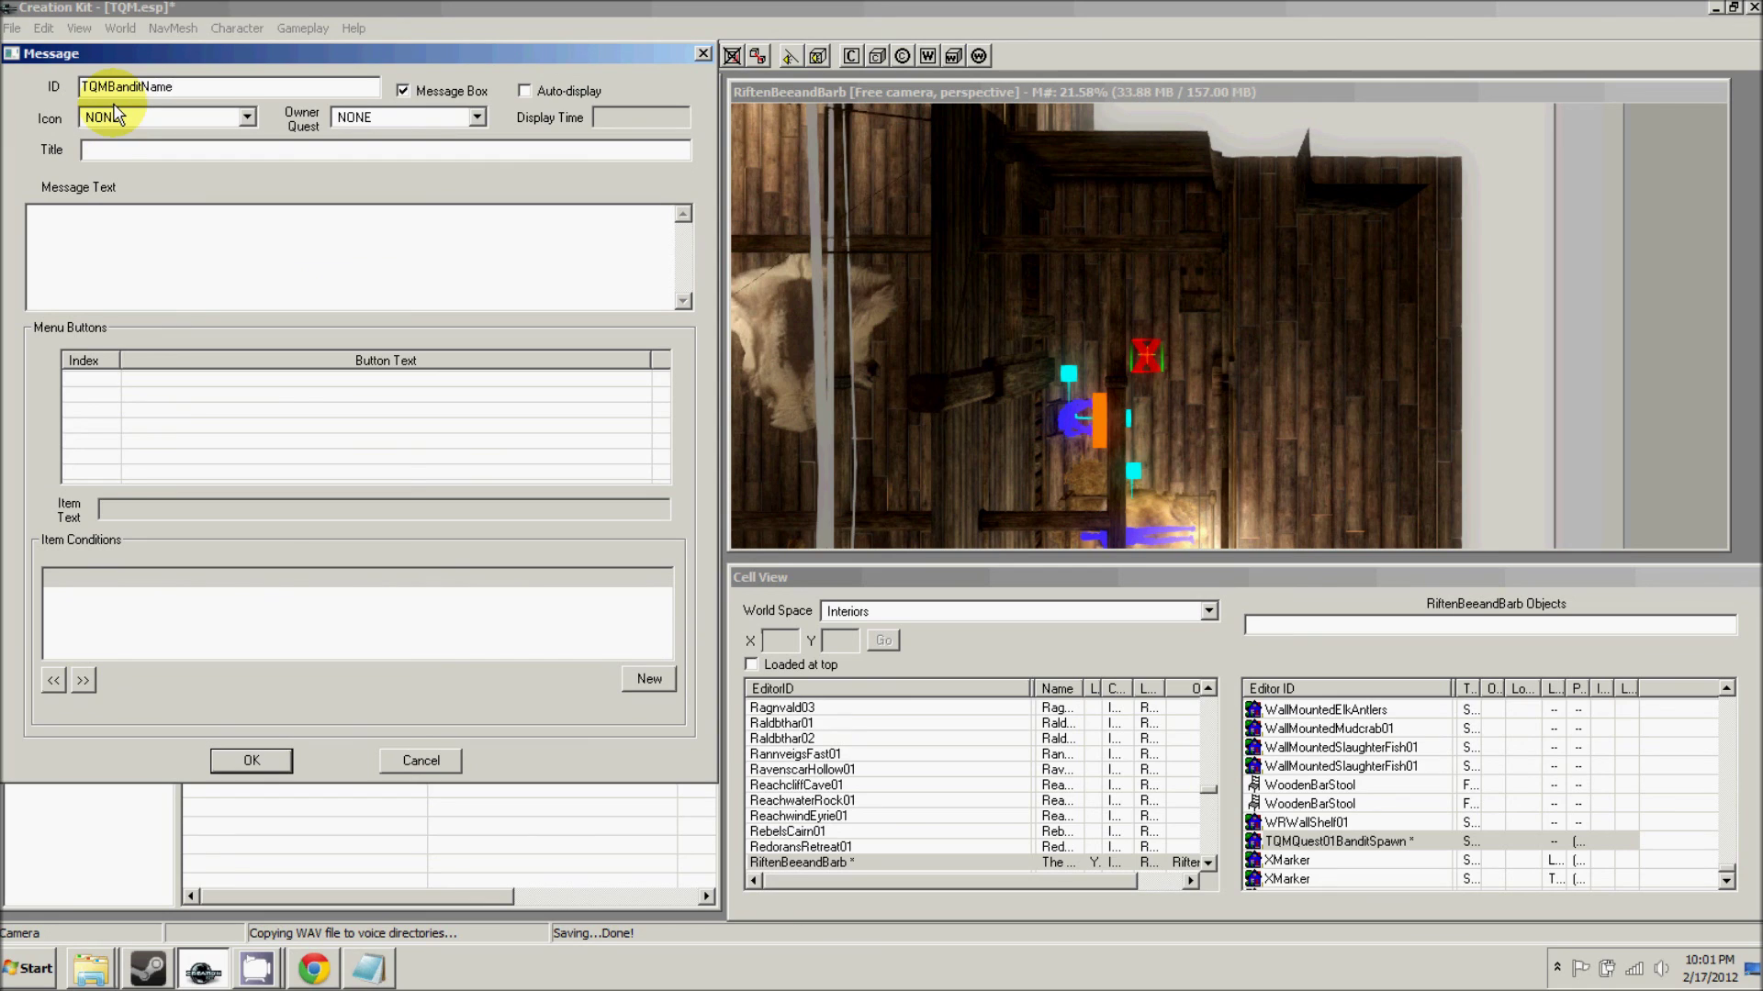
{"action": "left_click", "coordinate": [101, 149]}
{"action": "type", "text": "Perso"}
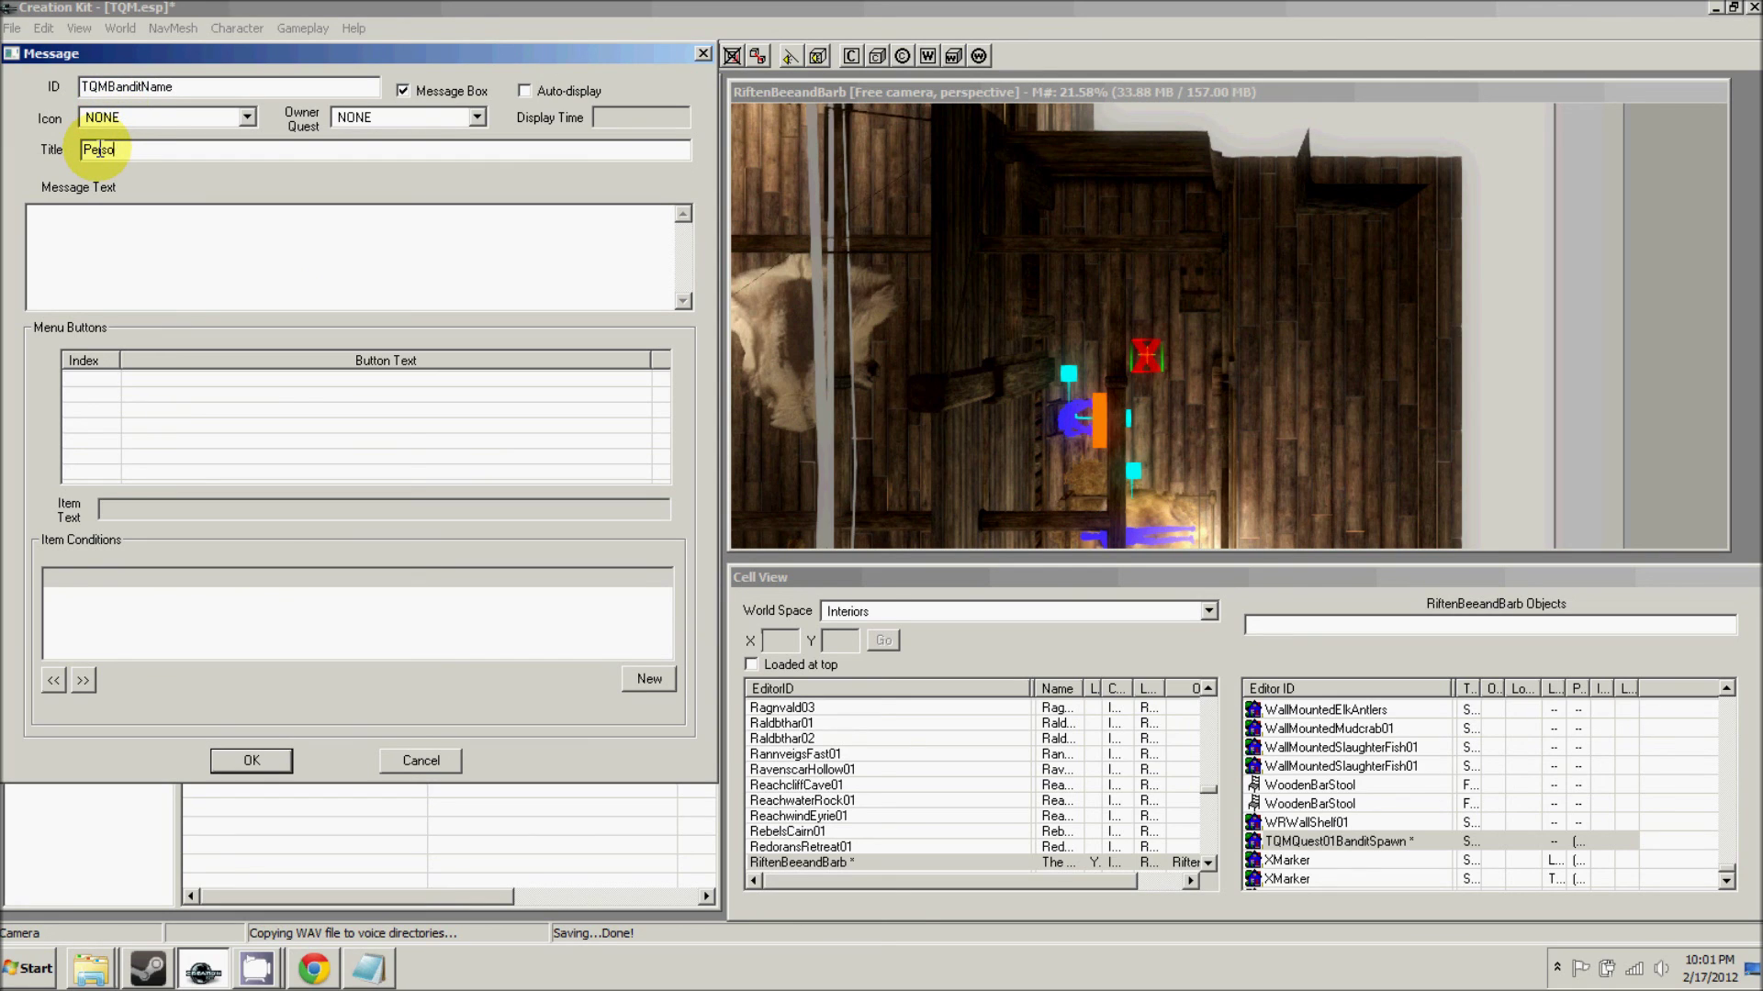
{"action": "key", "text": "BackSpace"}
{"action": "key", "text": "BackSpace"}
{"action": "key", "text": "BackSpace"}
{"action": "type", "text": "isoned Man"}
{"action": "left_click", "coordinate": [252, 760]}
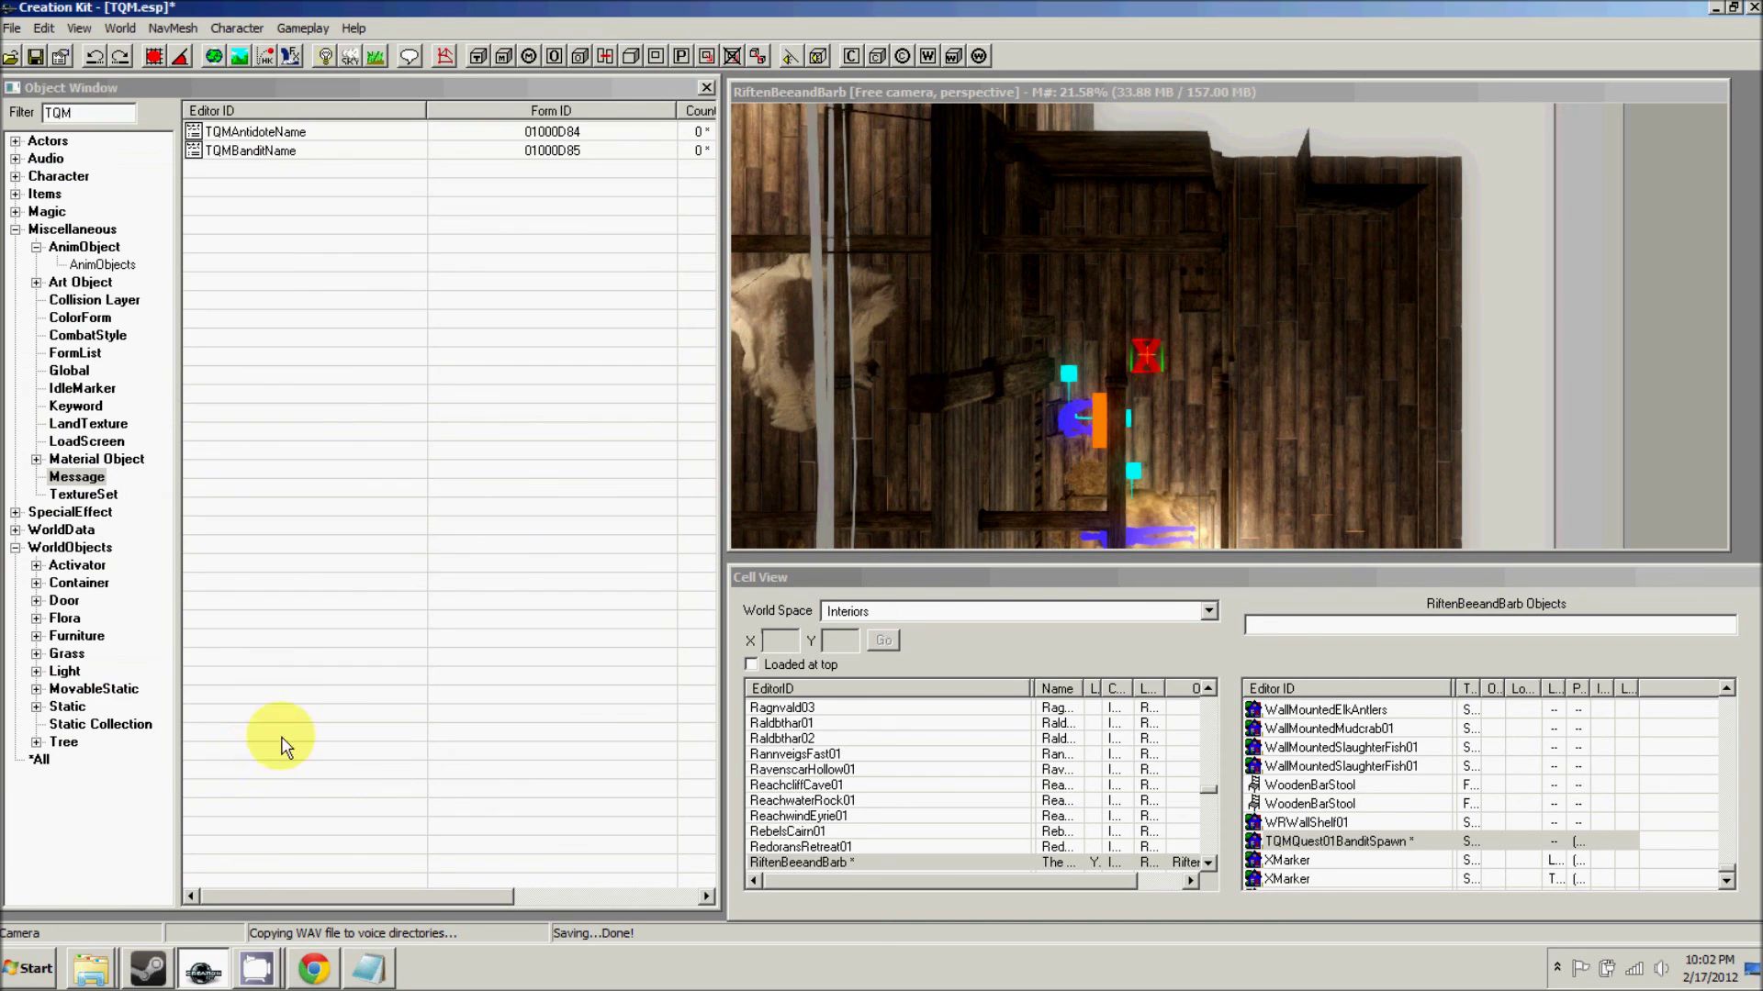
- Open TQMQuest01 from the Quest forms in the Character category and show its quest aliases
{"action": "left_click", "coordinate": [15, 230]}
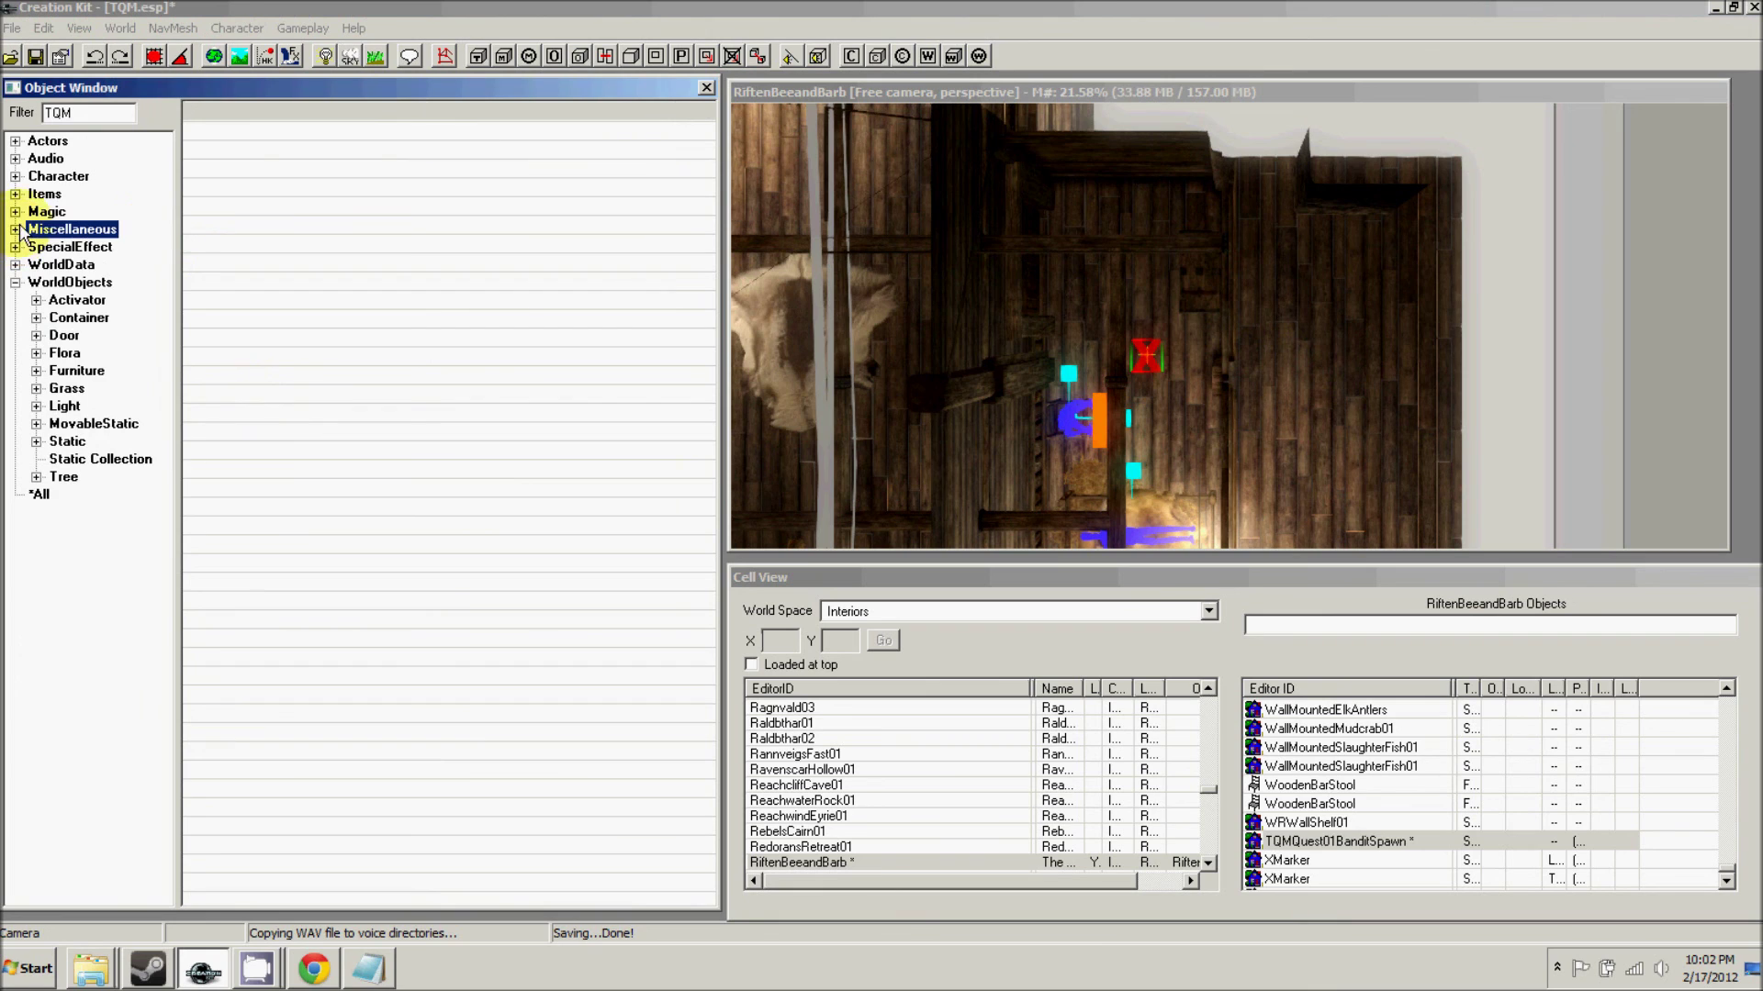
{"action": "double_click", "coordinate": [24, 179]}
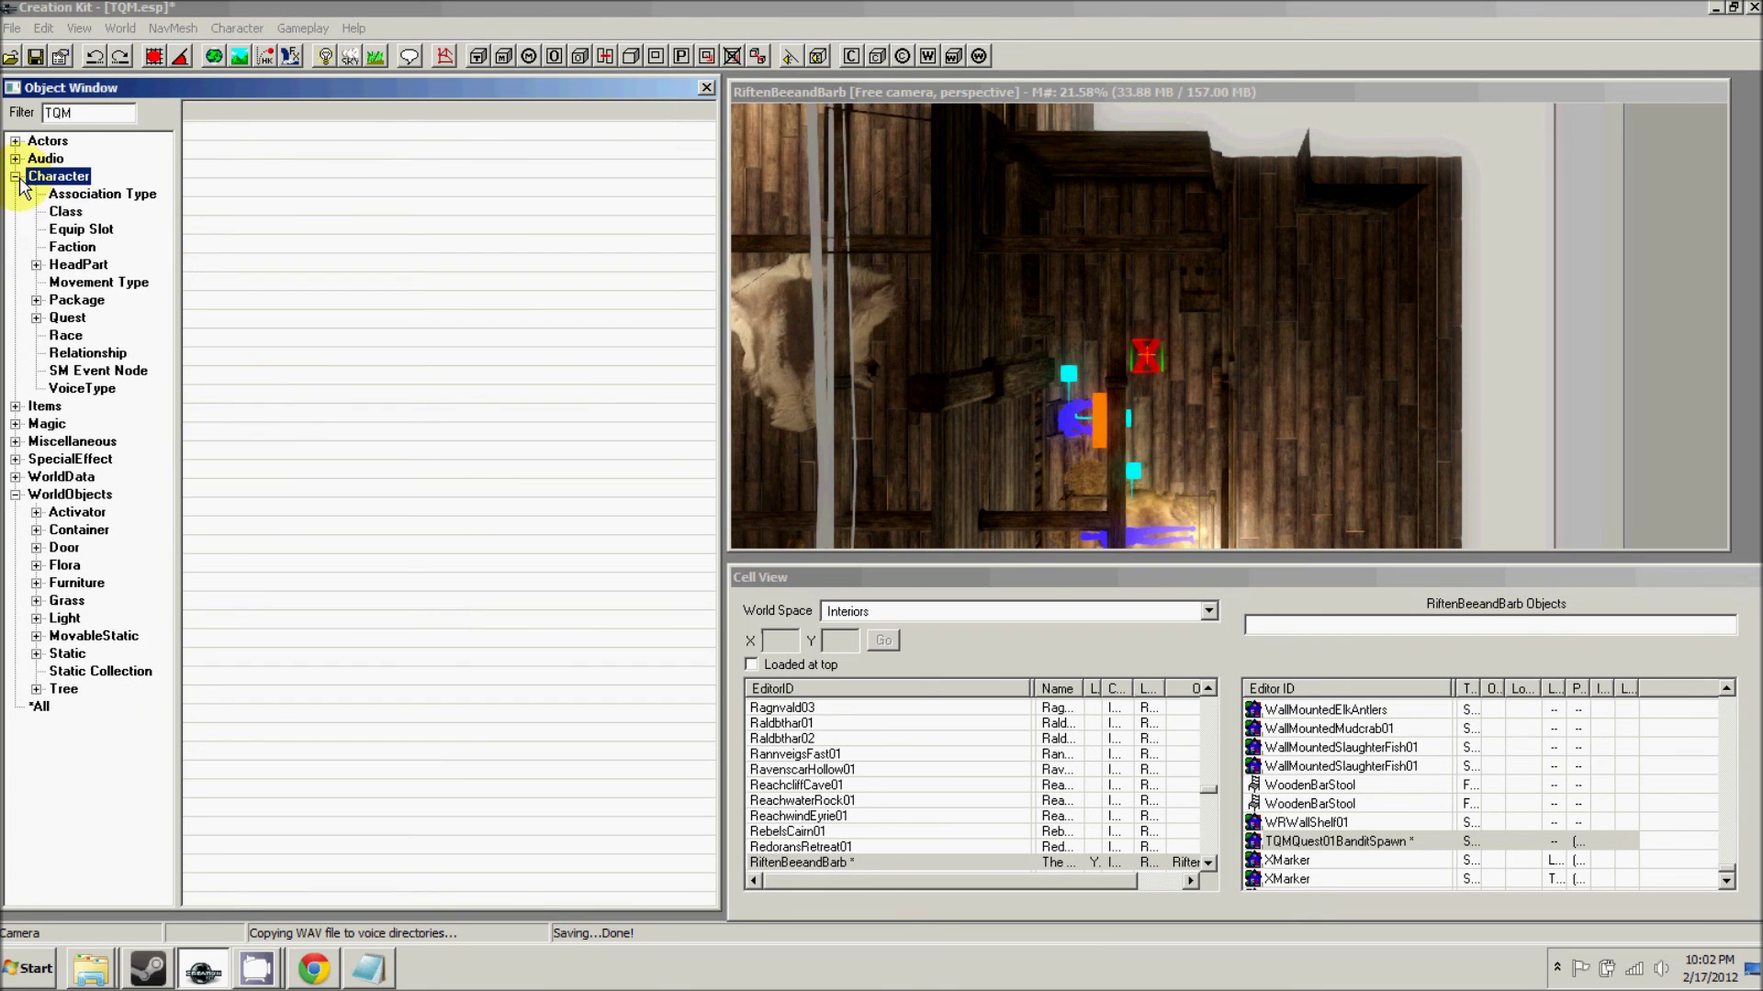
{"action": "left_click", "coordinate": [81, 319]}
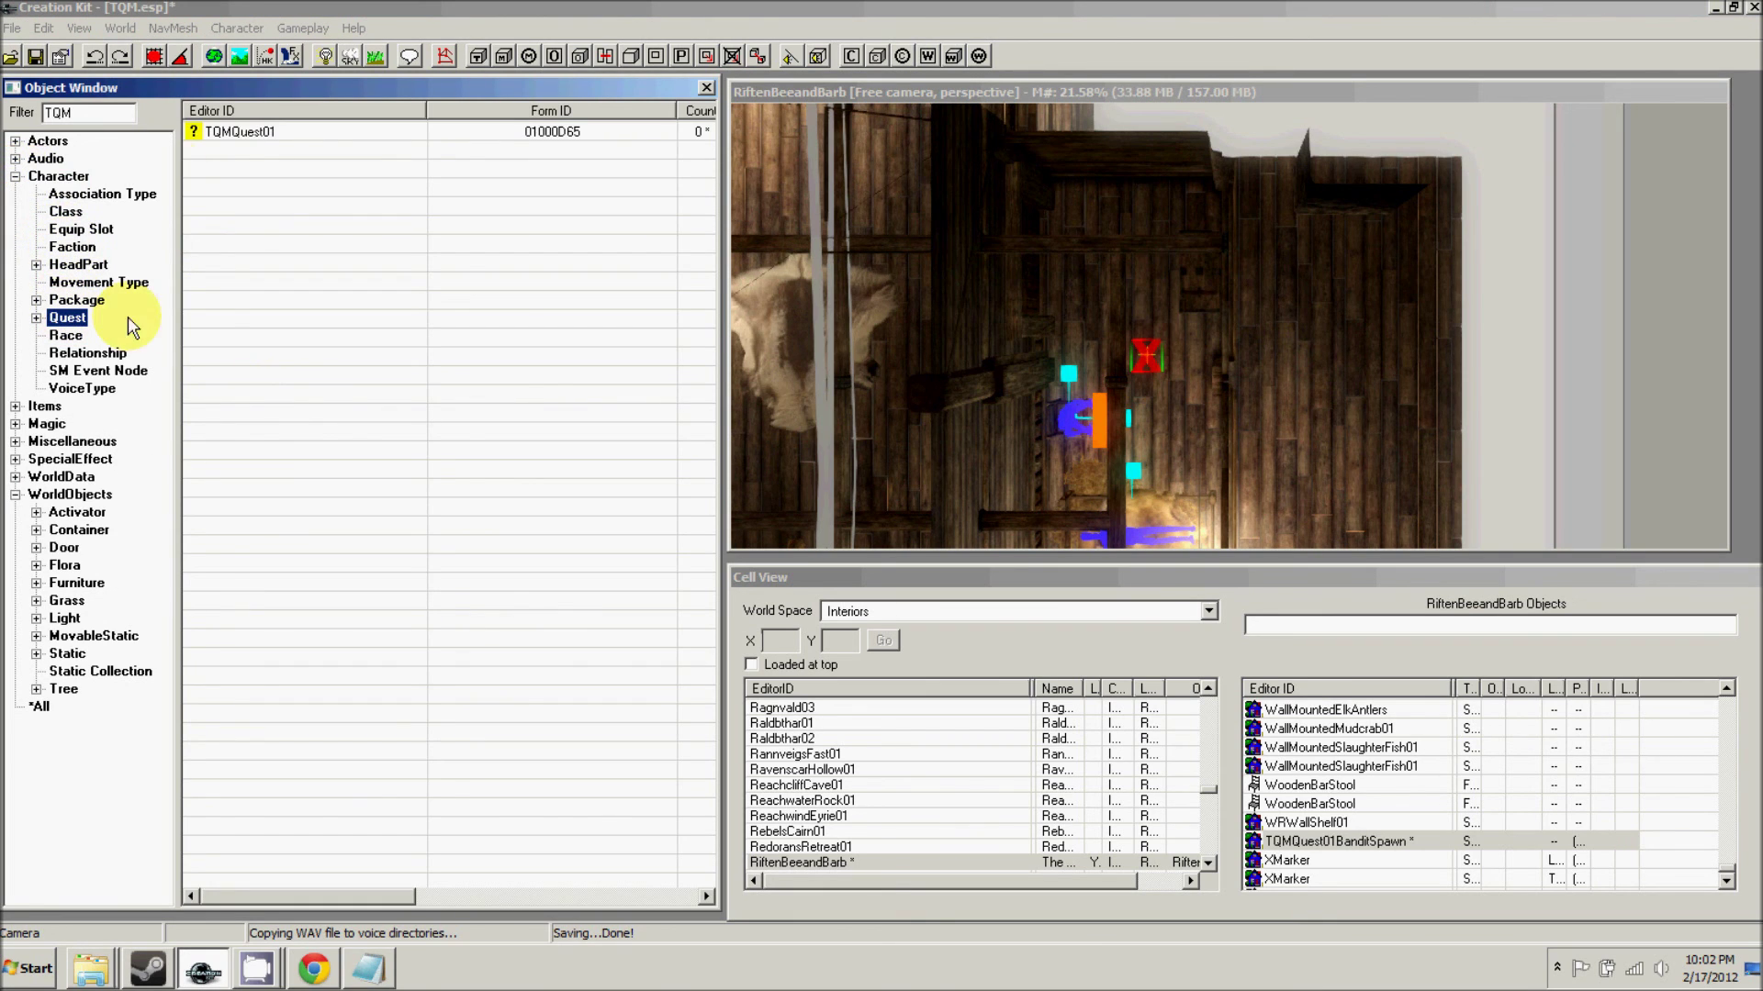
{"action": "double_click", "coordinate": [246, 134]}
{"action": "left_click", "coordinate": [519, 109]}
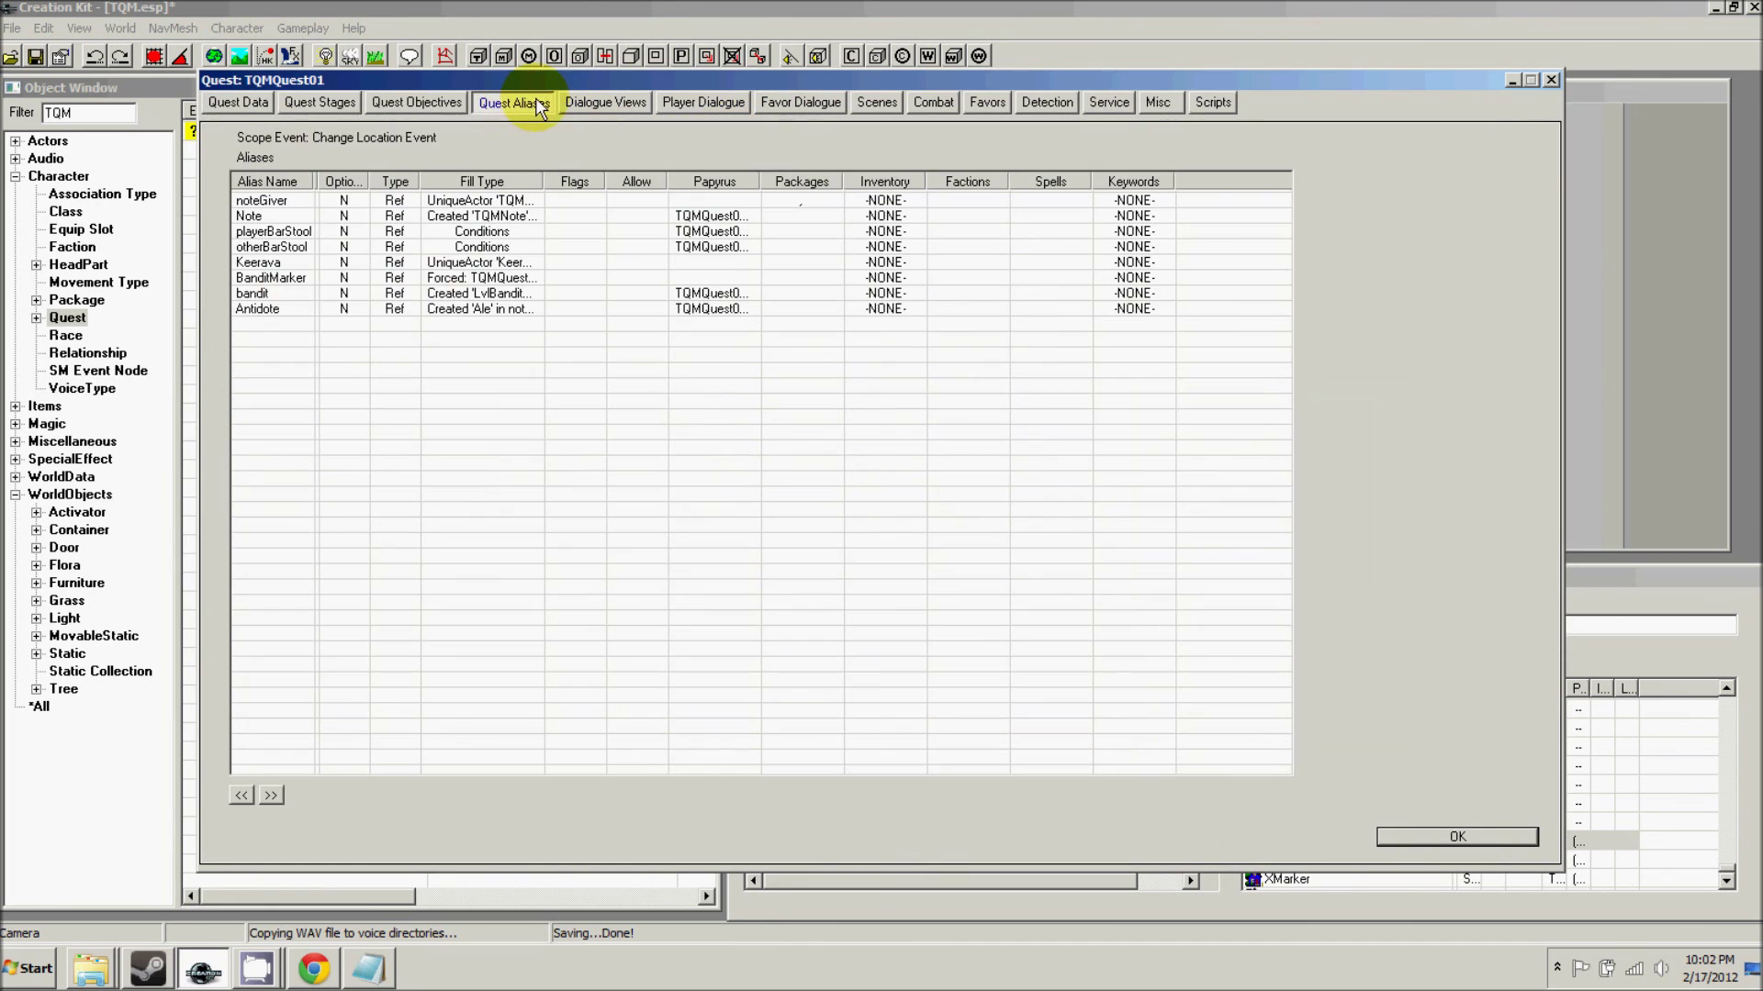
- Set the bandit alias's display name to the TQMBanditName message and accept the alias
{"action": "double_click", "coordinate": [265, 292]}
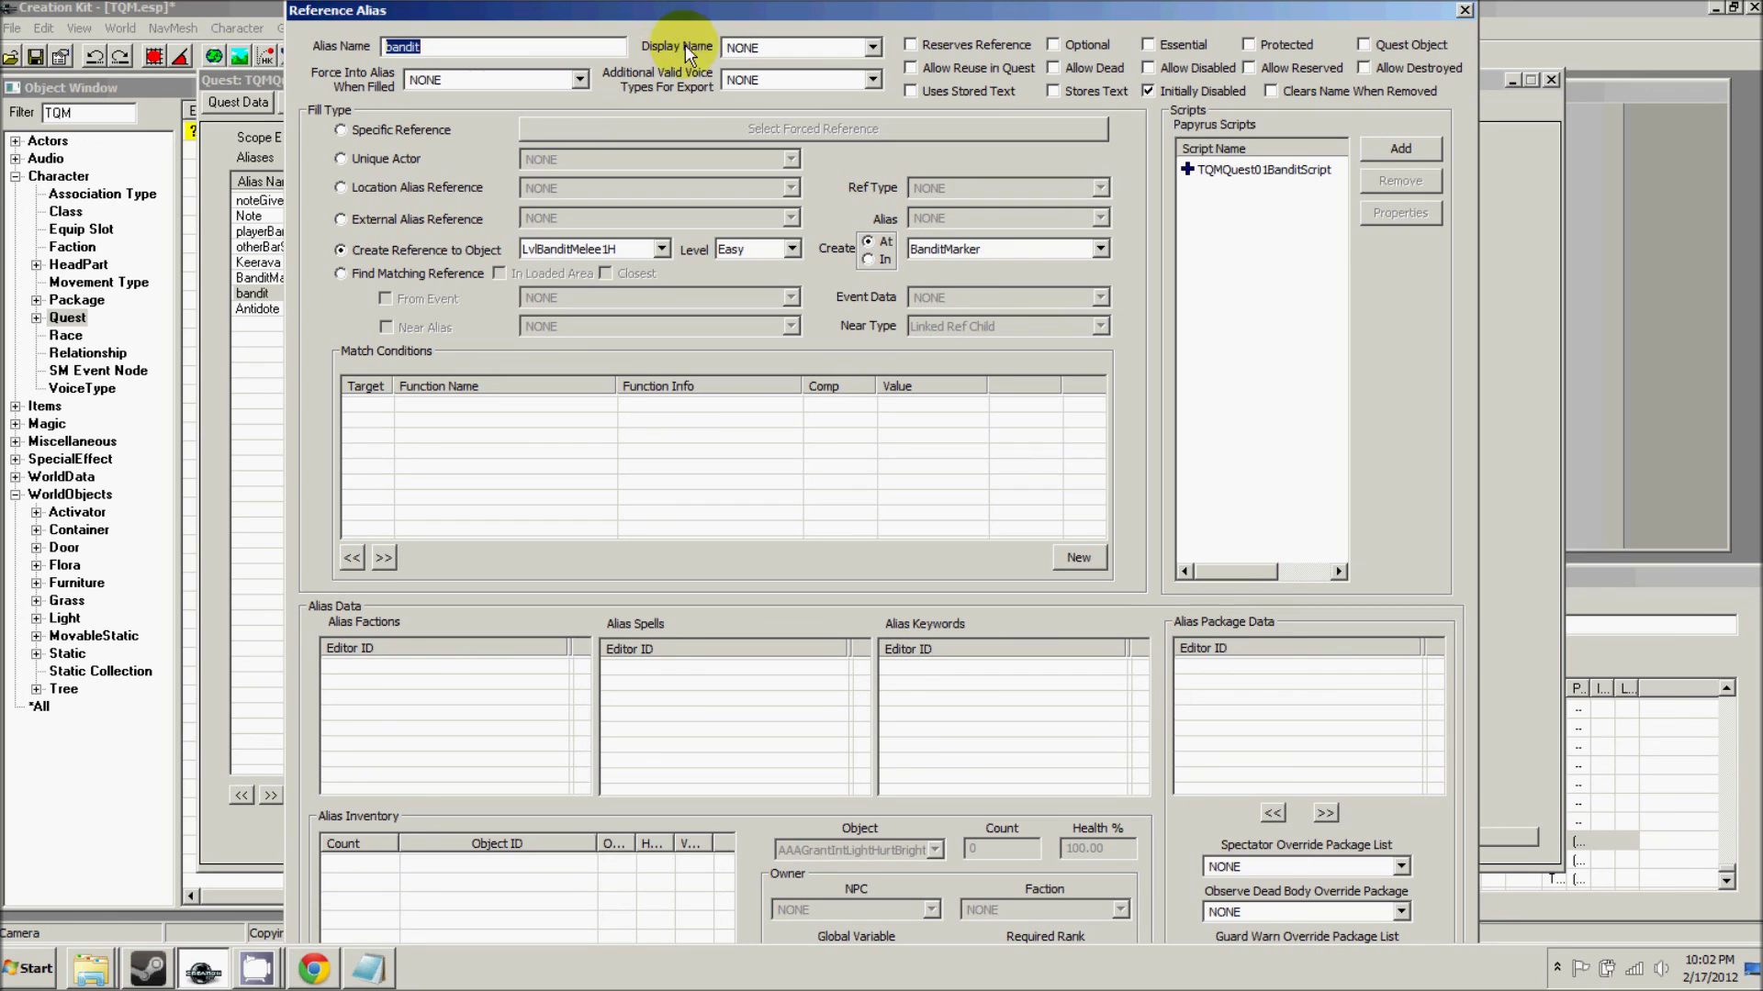
{"action": "left_click", "coordinate": [752, 47]}
{"action": "left_click", "coordinate": [748, 46]}
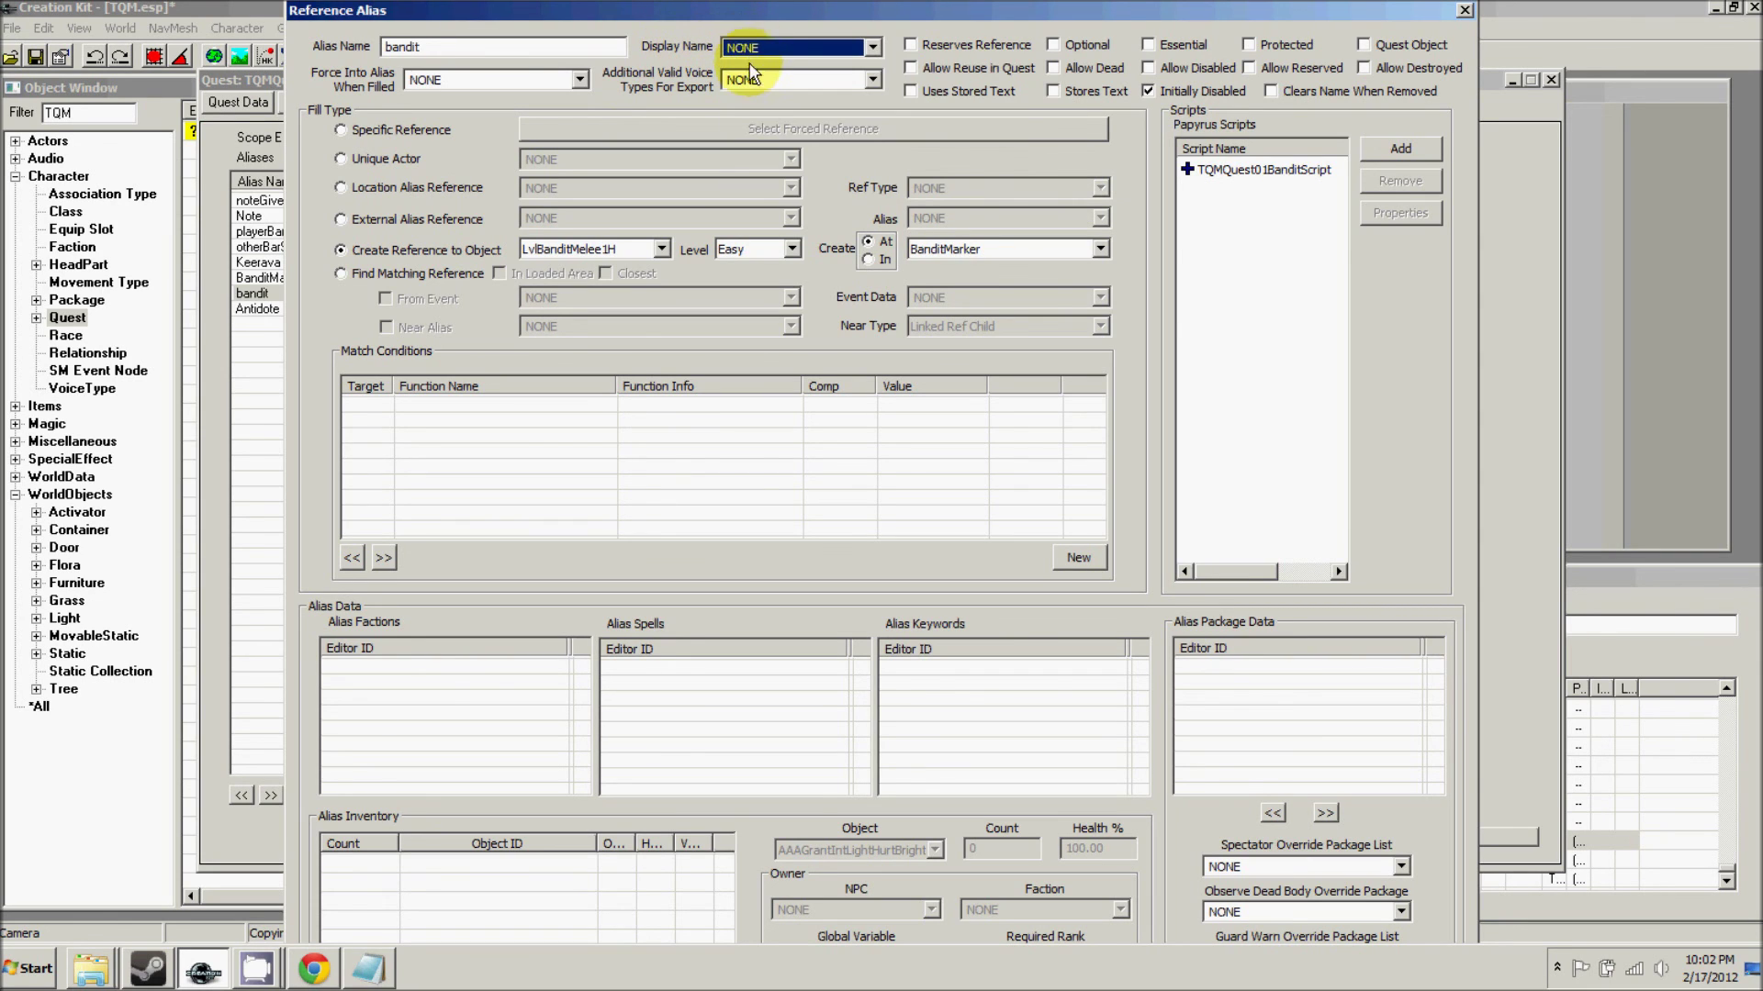
{"action": "key", "text": "Down"}
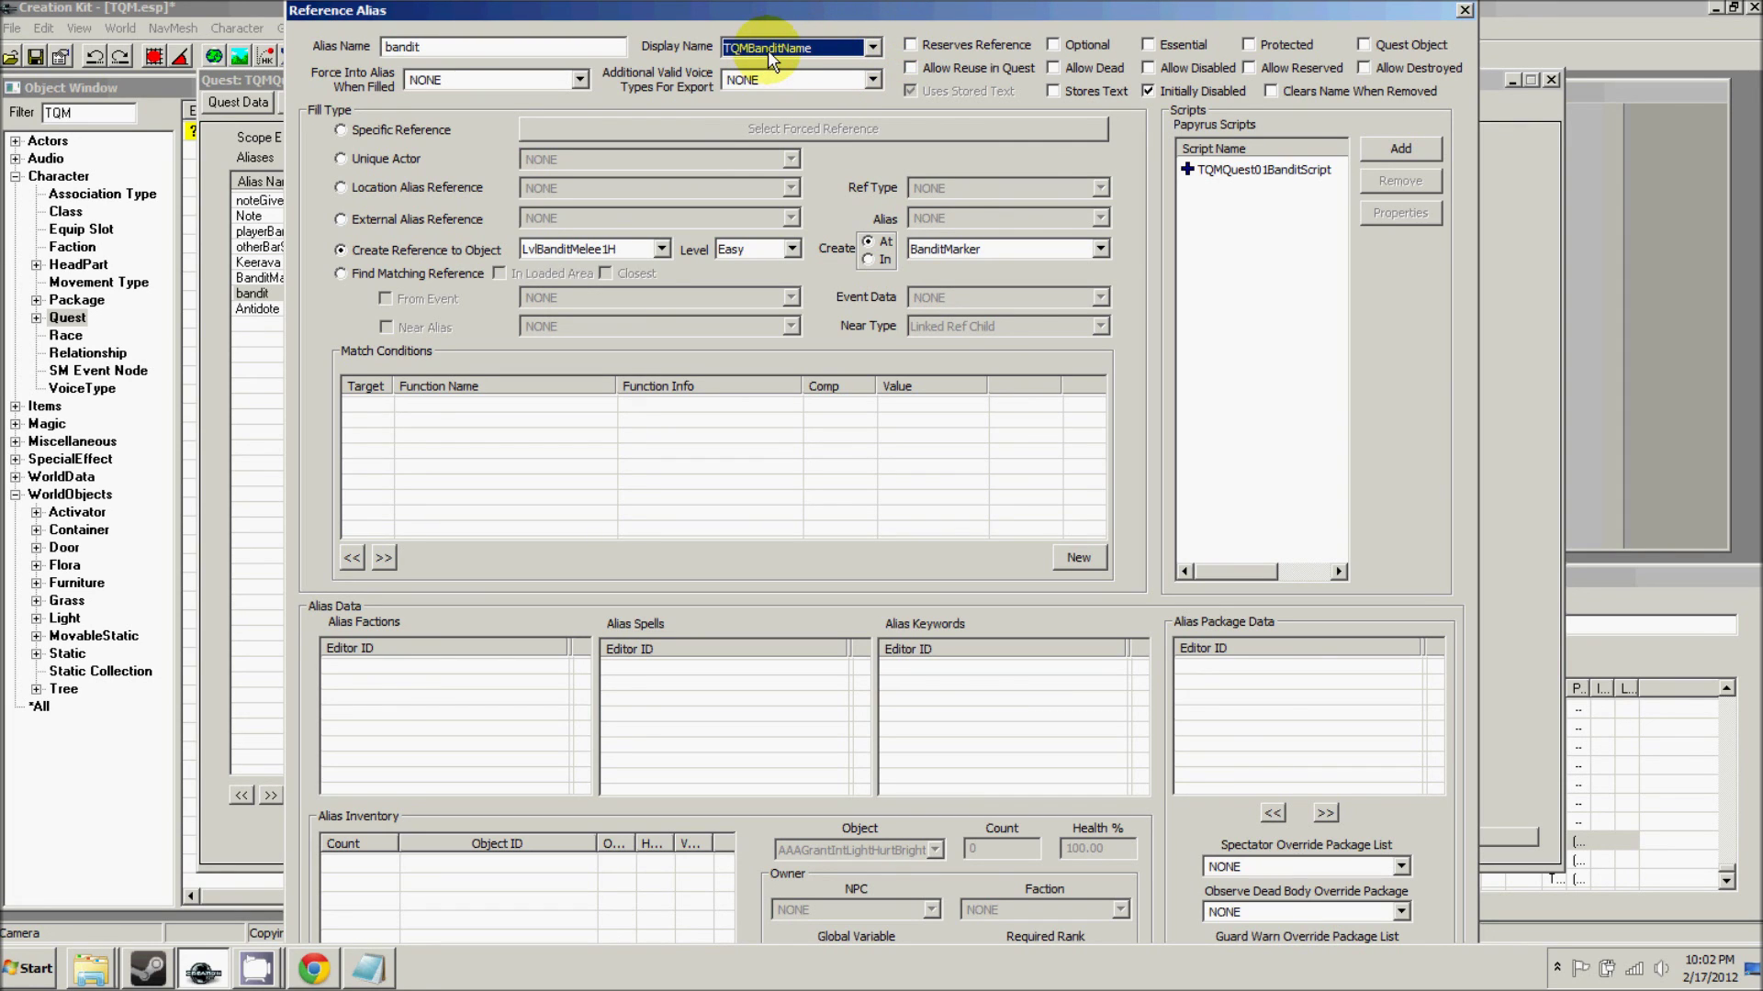
{"action": "left_click", "coordinate": [567, 46]}
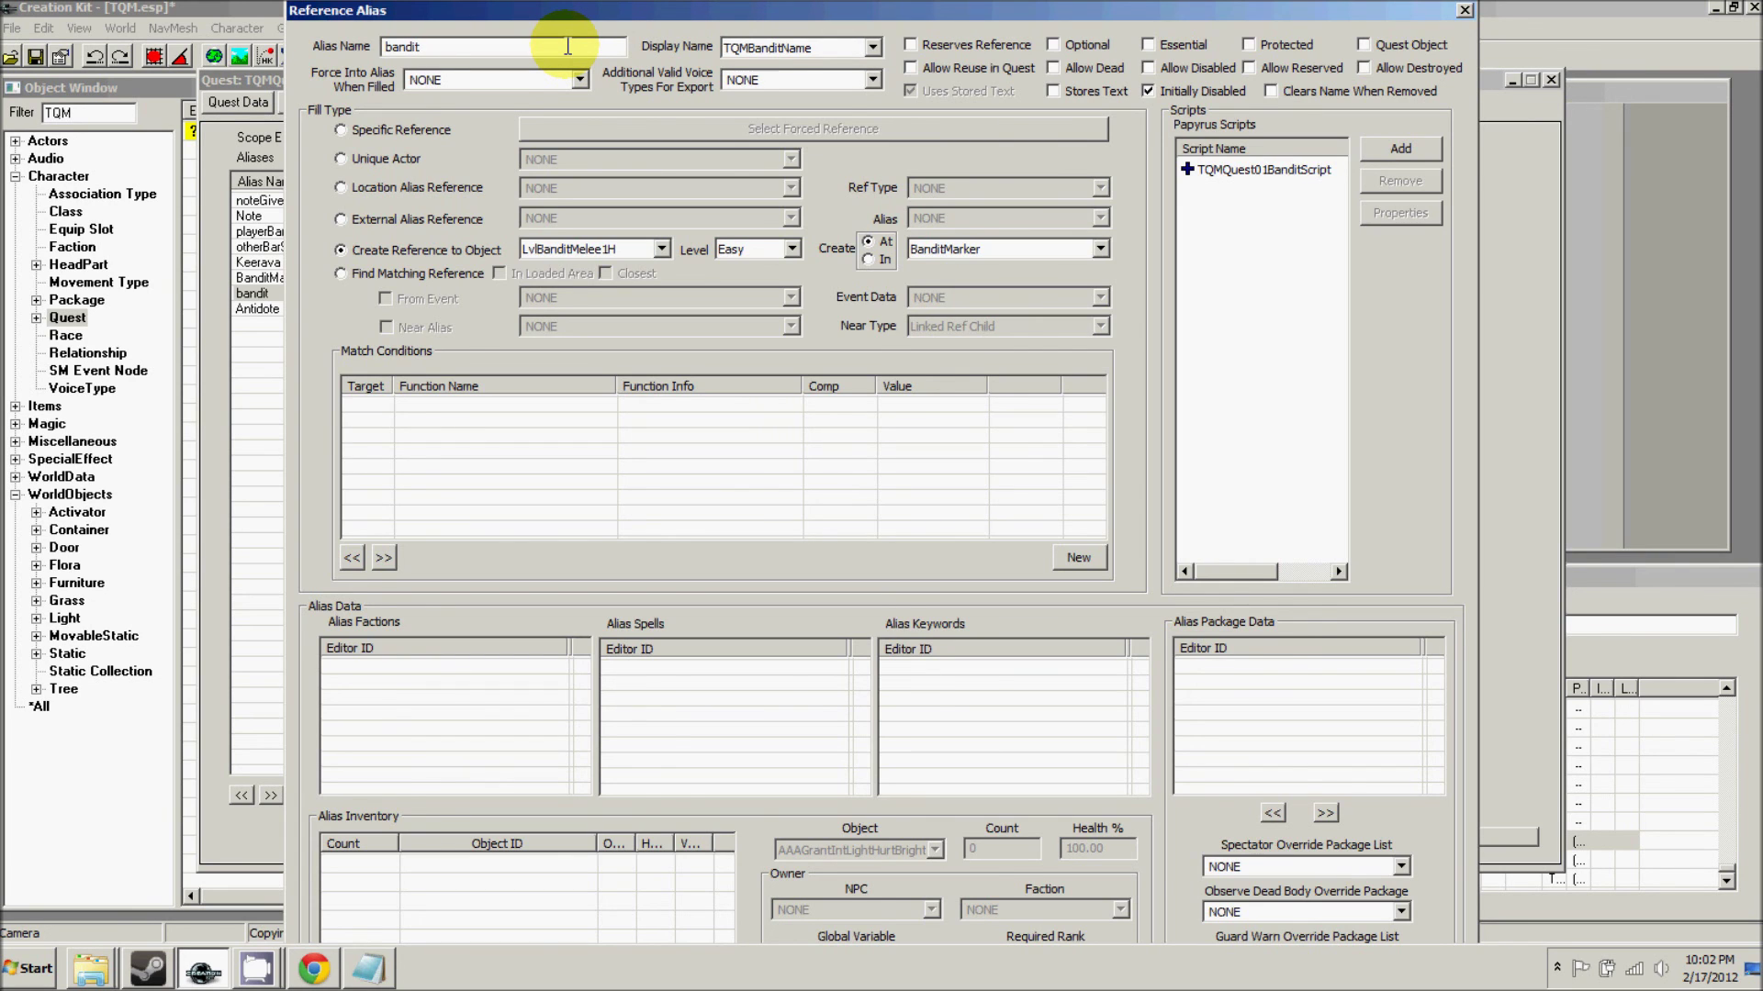
{"action": "key", "text": "Return"}
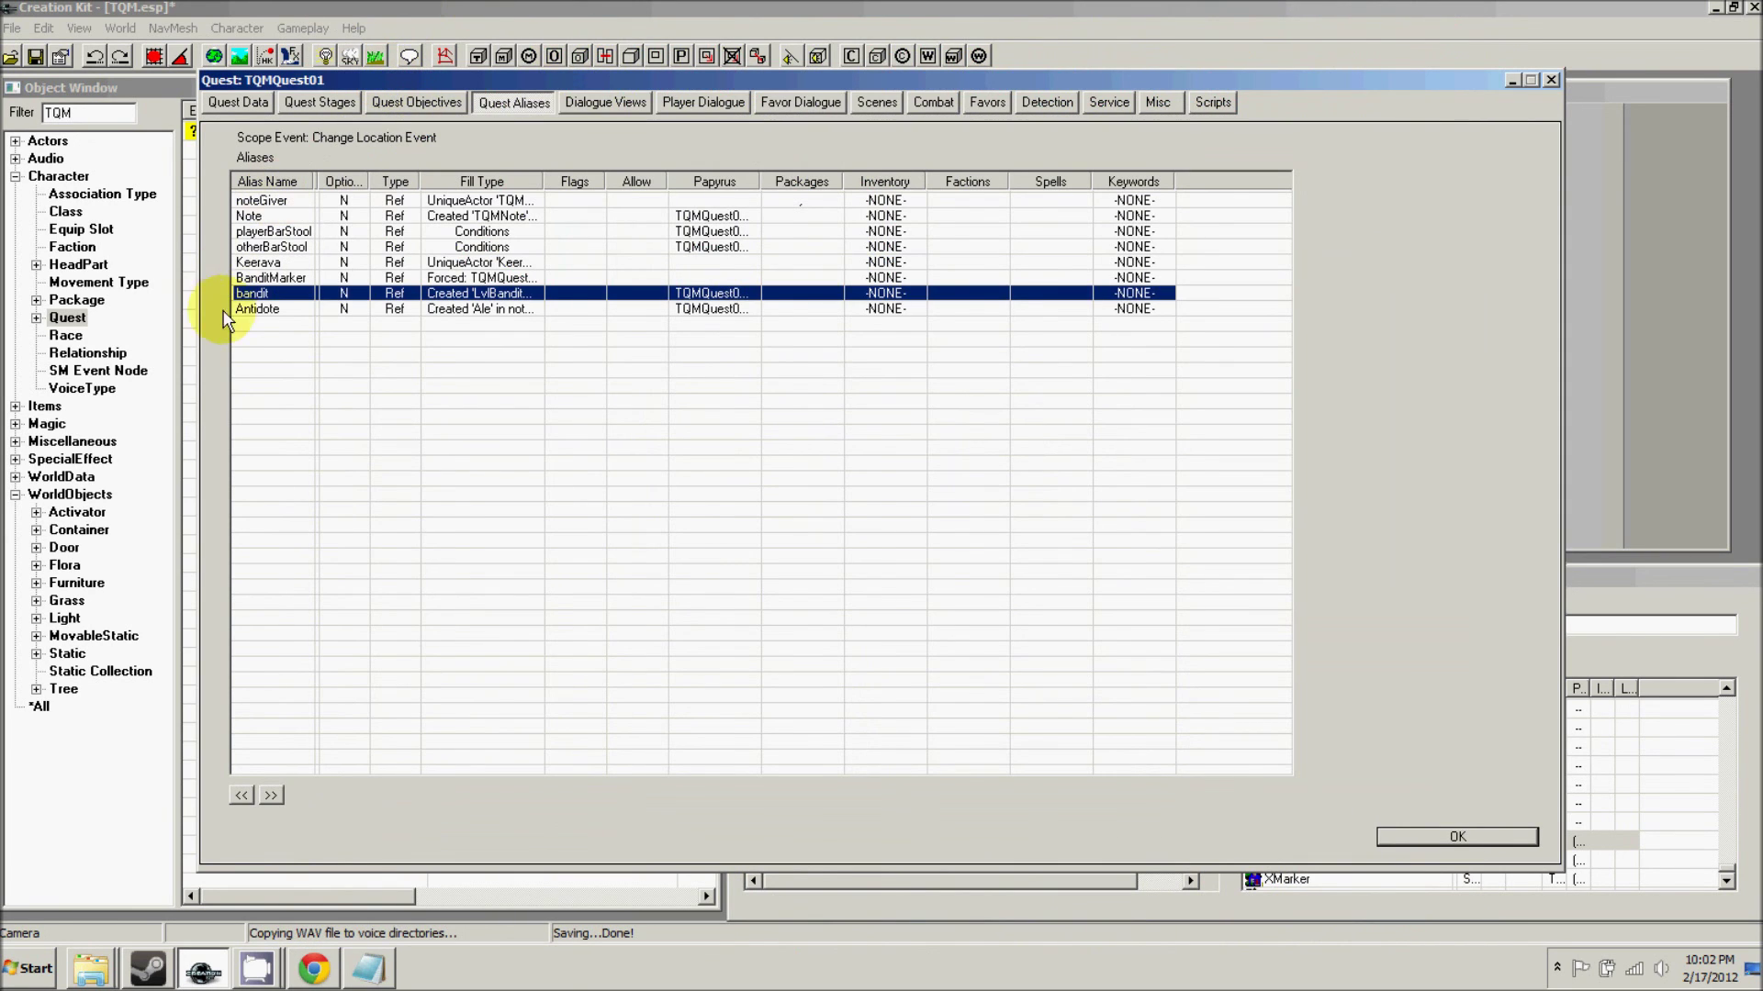
- Set the Antidote alias's display name to the TQMAntidoteName message and accept the alias
{"action": "double_click", "coordinate": [276, 309]}
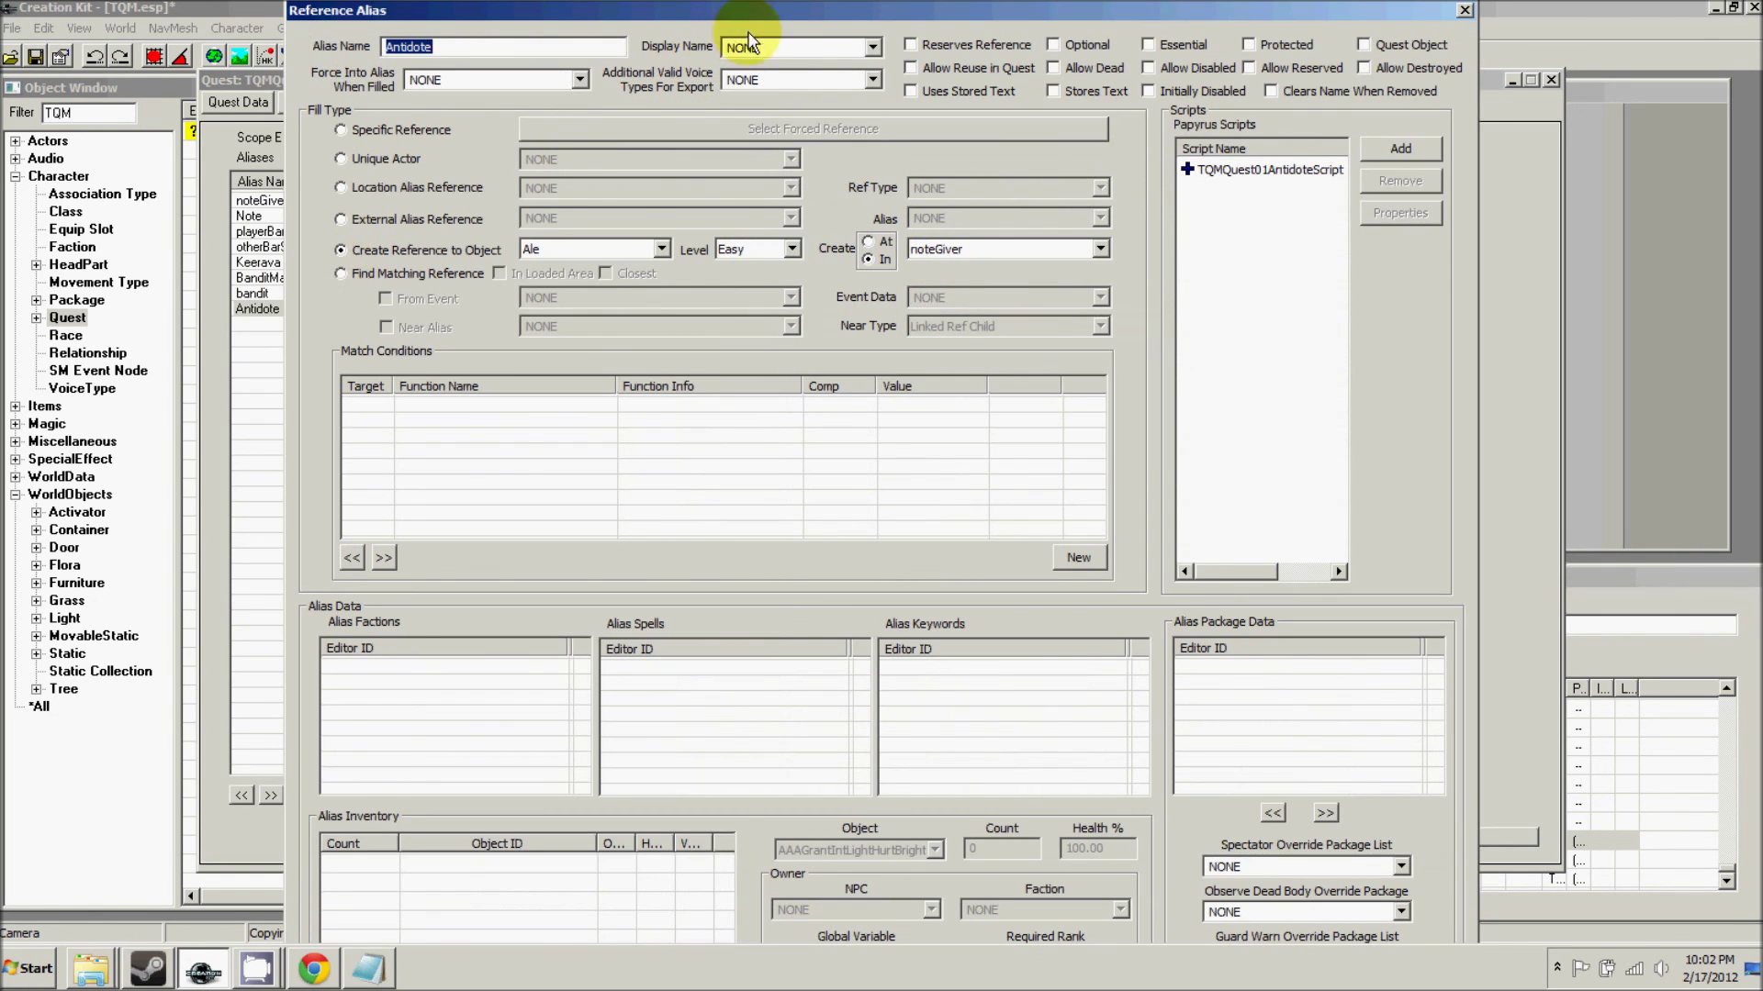
{"action": "left_click", "coordinate": [783, 50]}
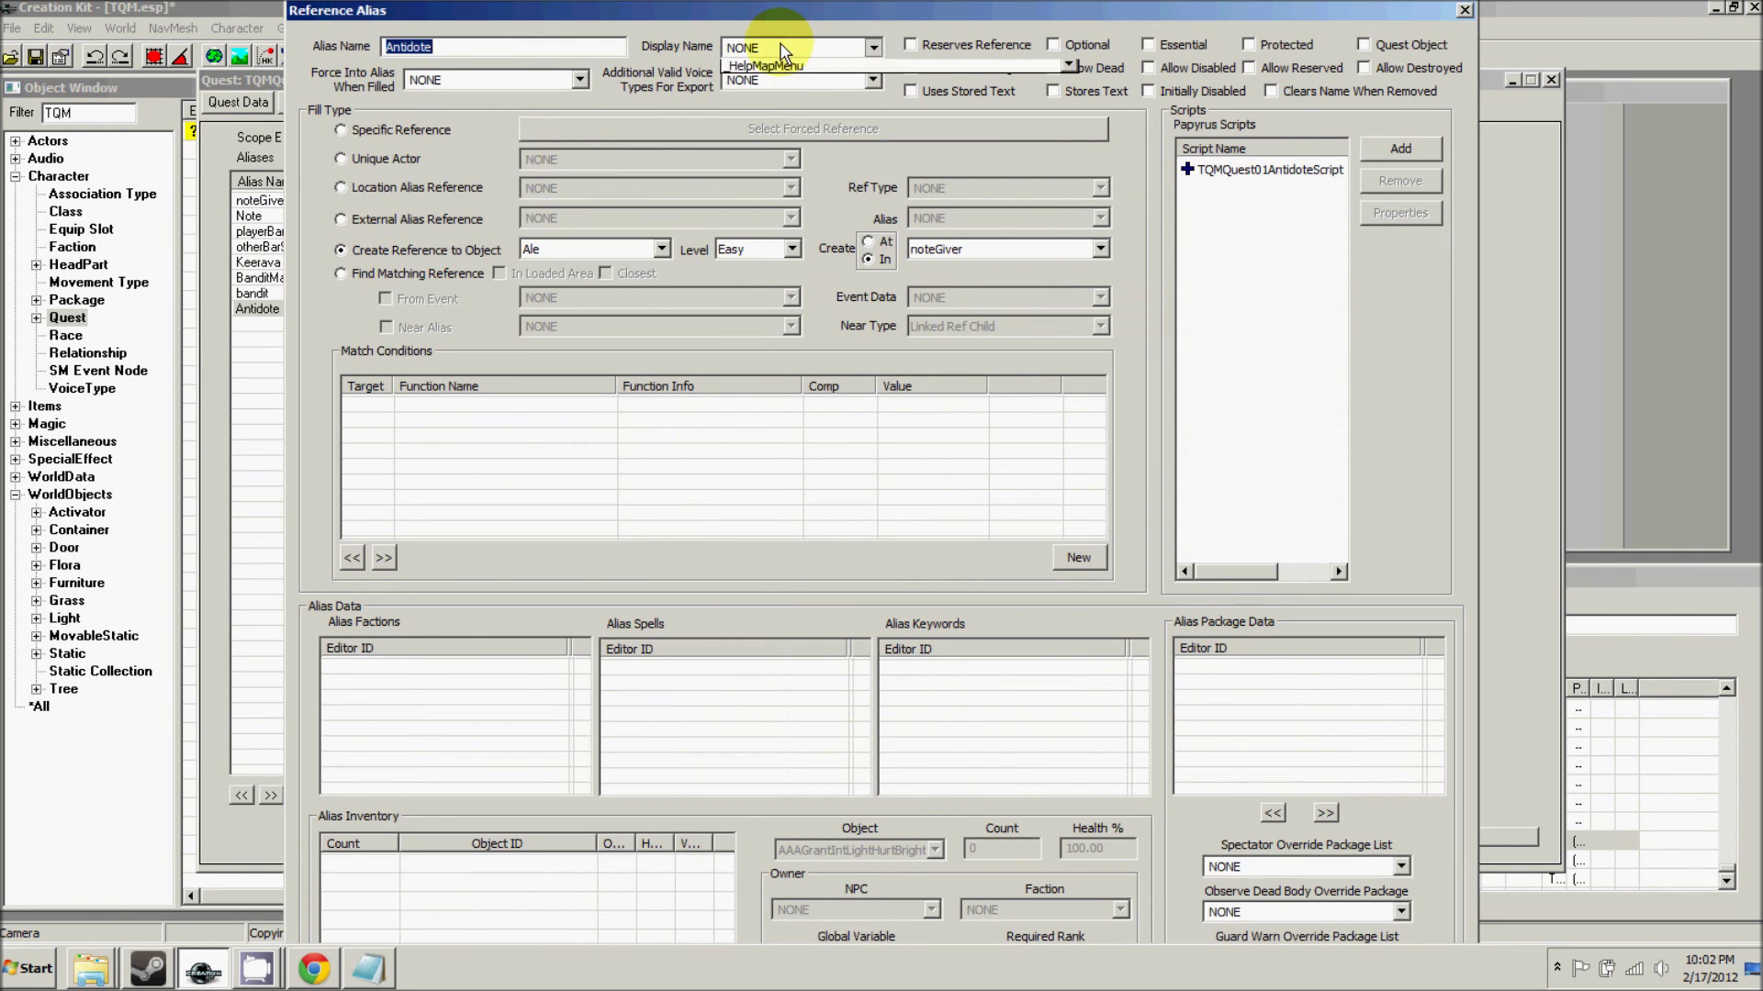
{"action": "left_click", "coordinate": [783, 51]}
{"action": "type", "text": "tqm"}
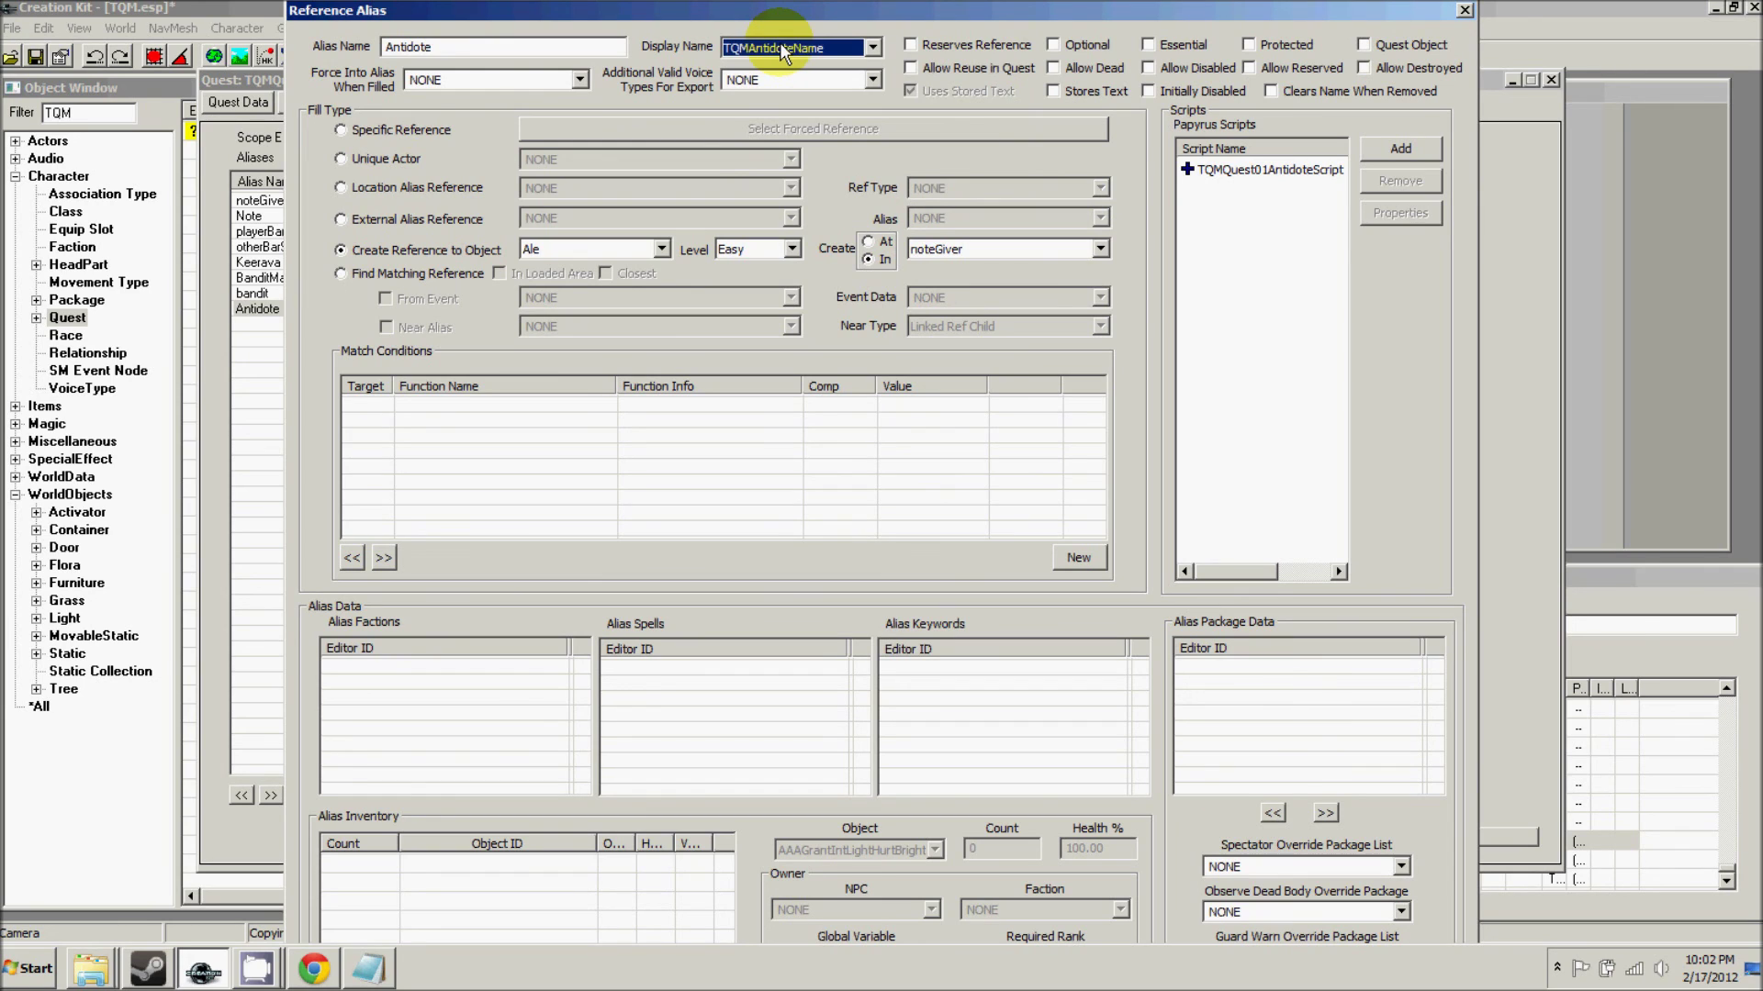
{"action": "left_click", "coordinate": [508, 47]}
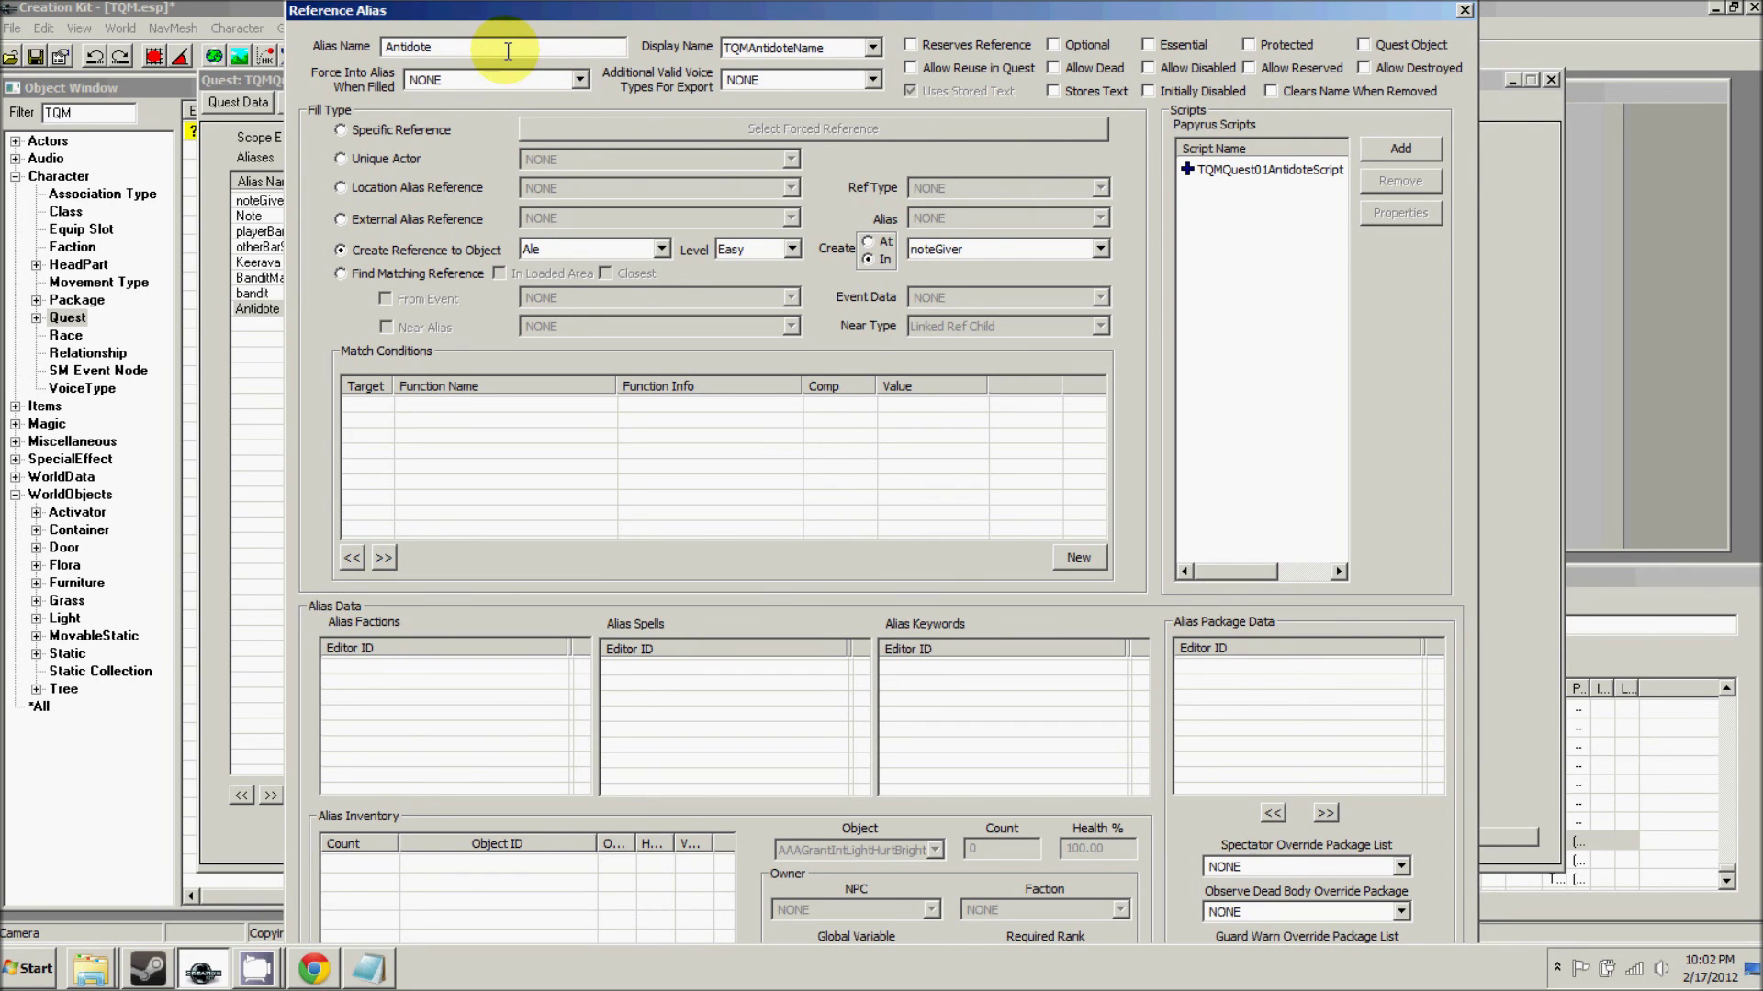
{"action": "key", "text": "Return"}
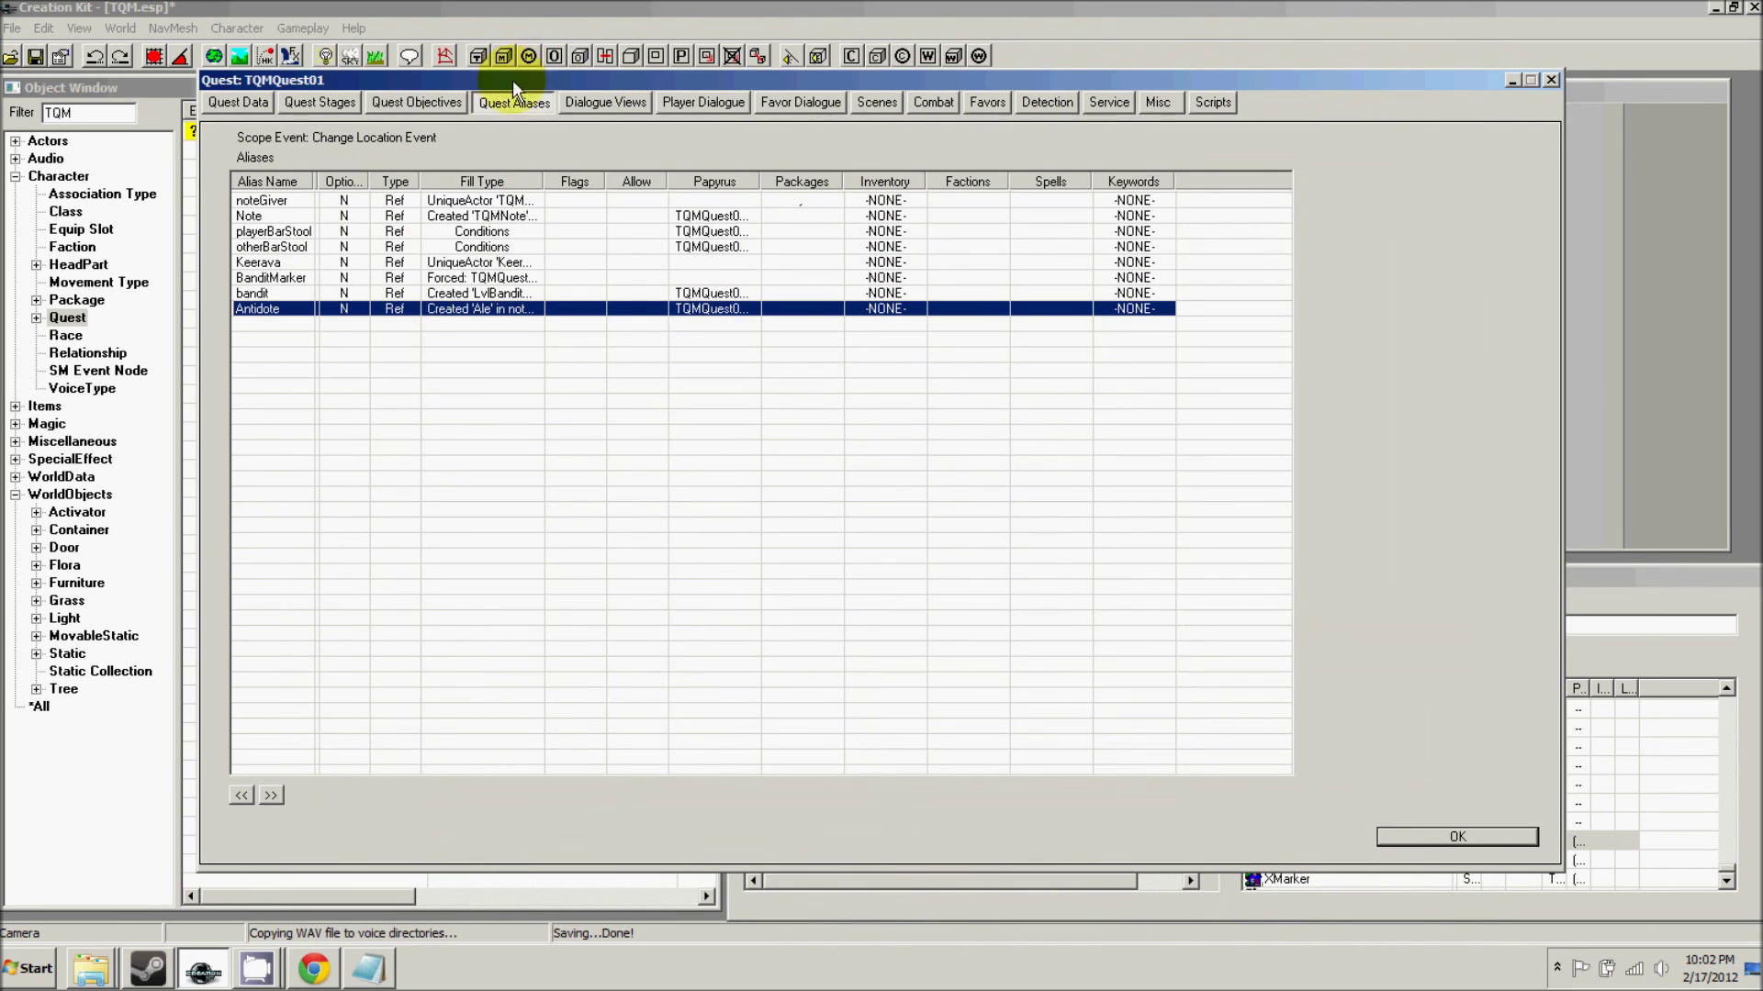
- Rename the quest as "Balon's Game" in its quest data and accept the quest changes
{"action": "left_click", "coordinate": [250, 101]}
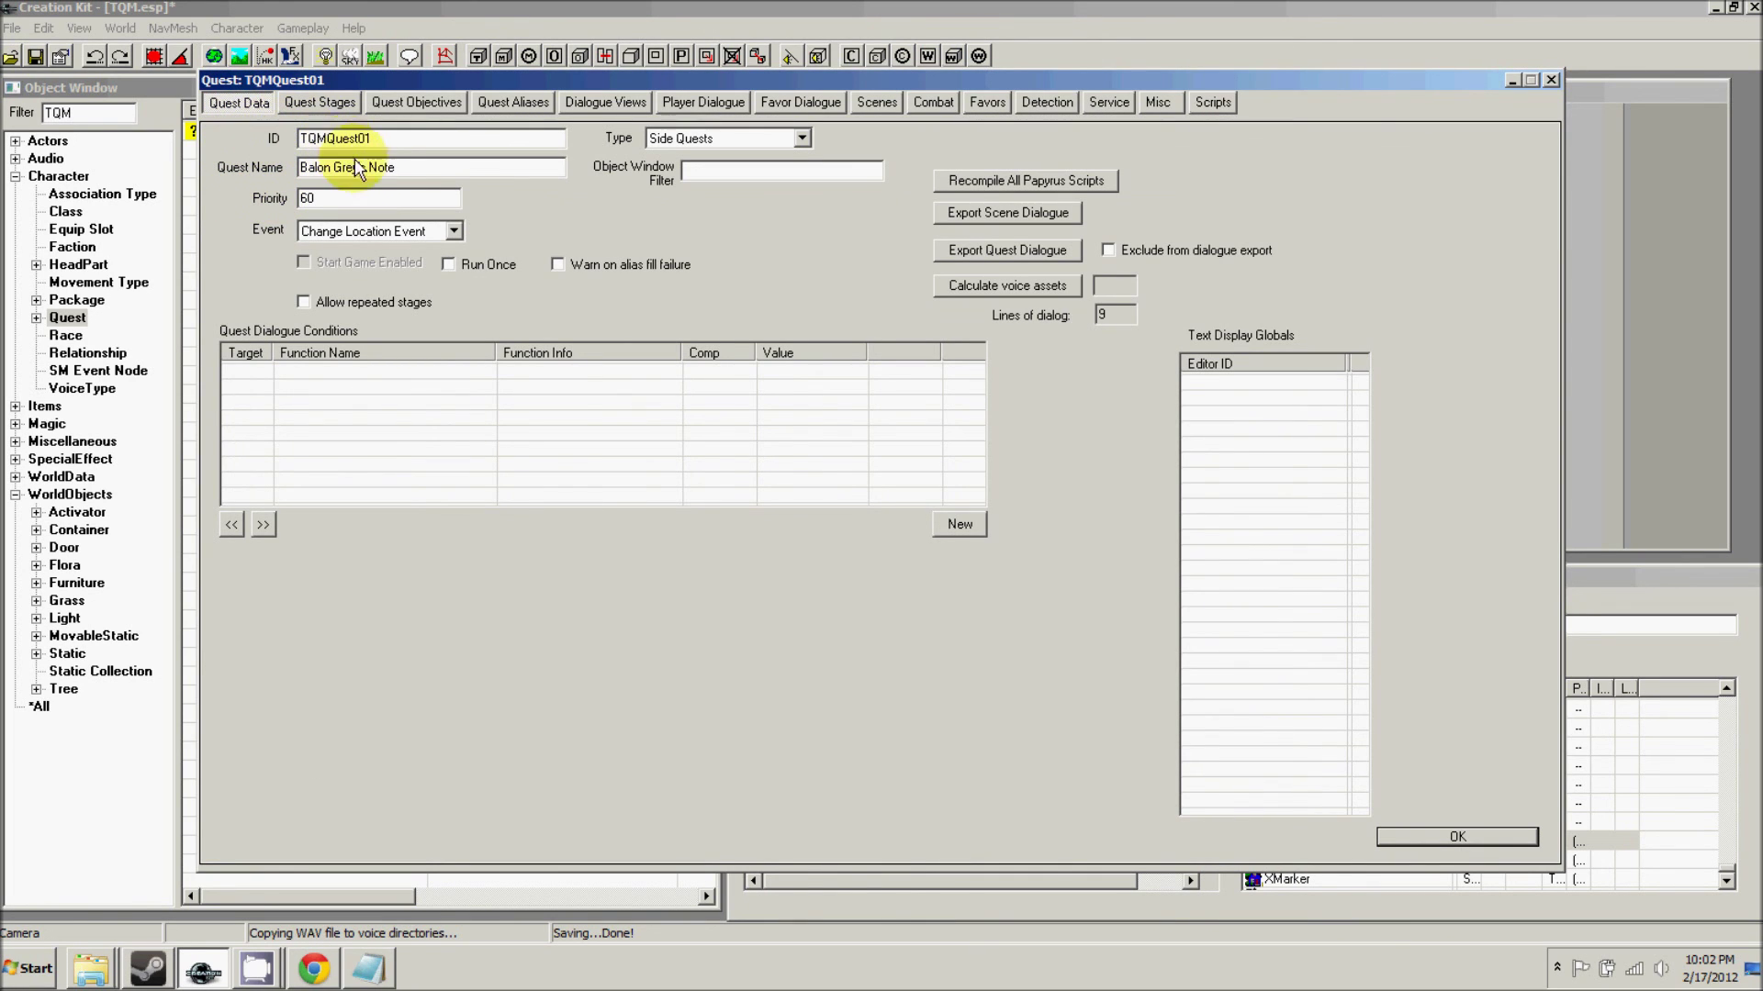
{"action": "left_click_drag", "start_coordinate": [406, 170], "coordinate": [343, 181]}
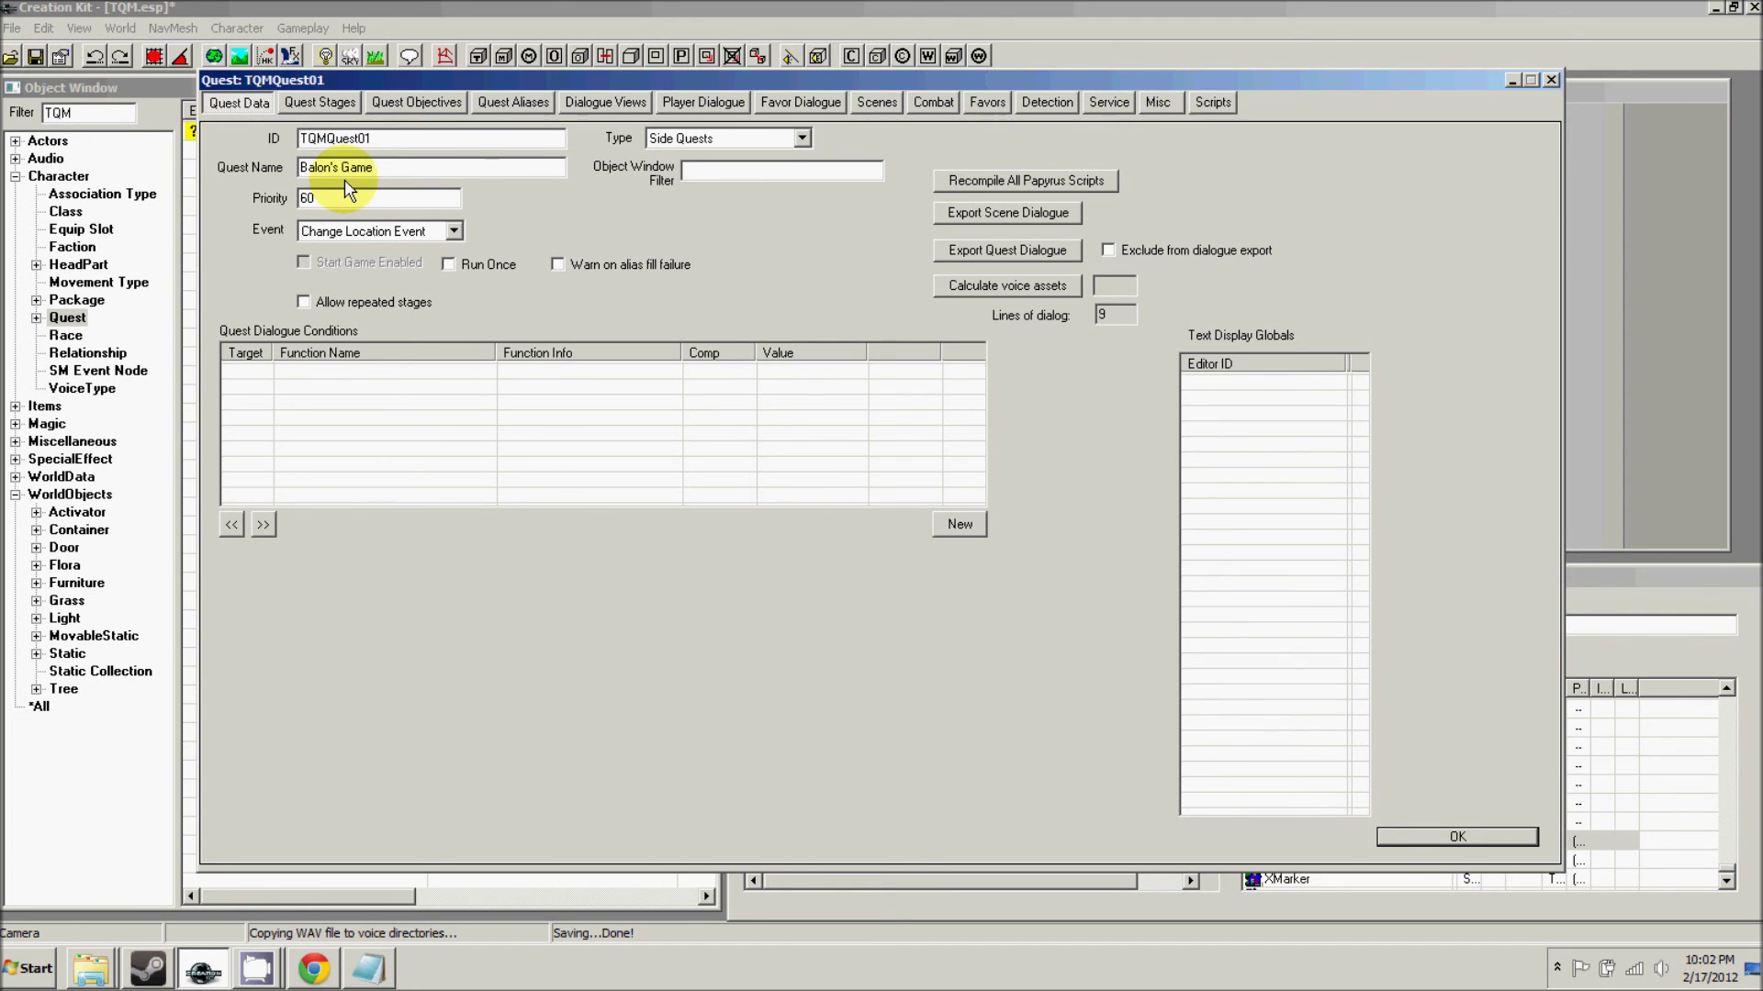
{"action": "left_click", "coordinate": [1432, 833]}
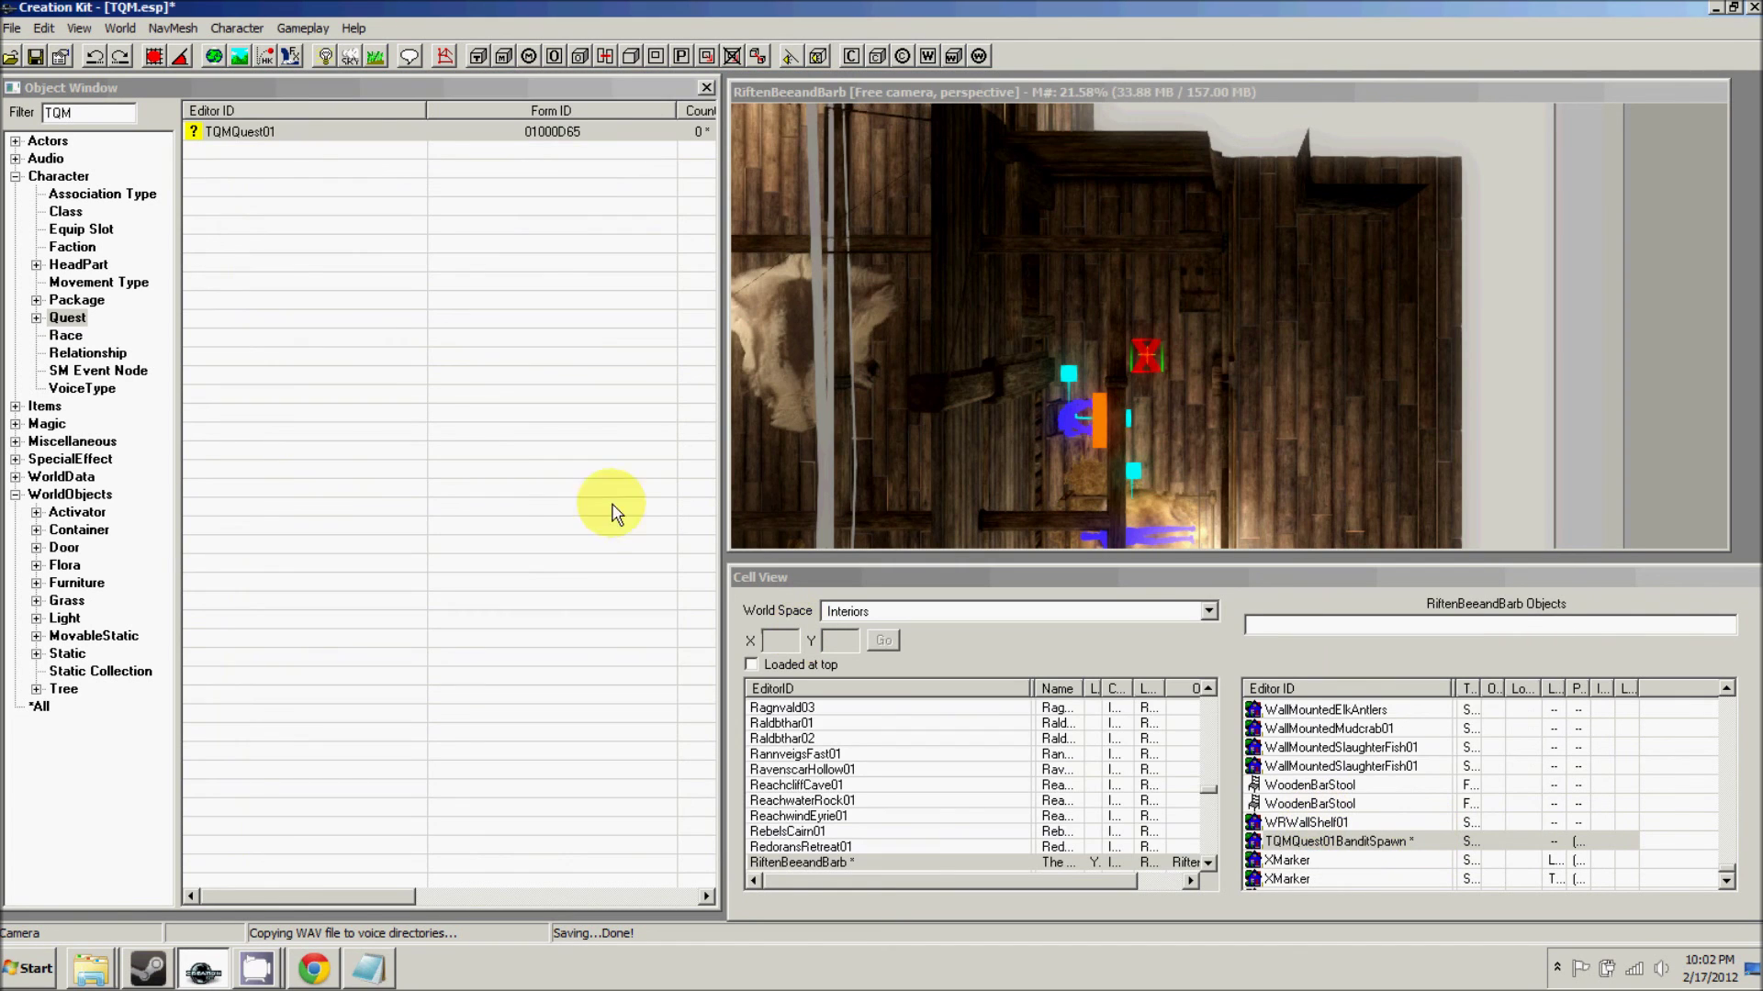